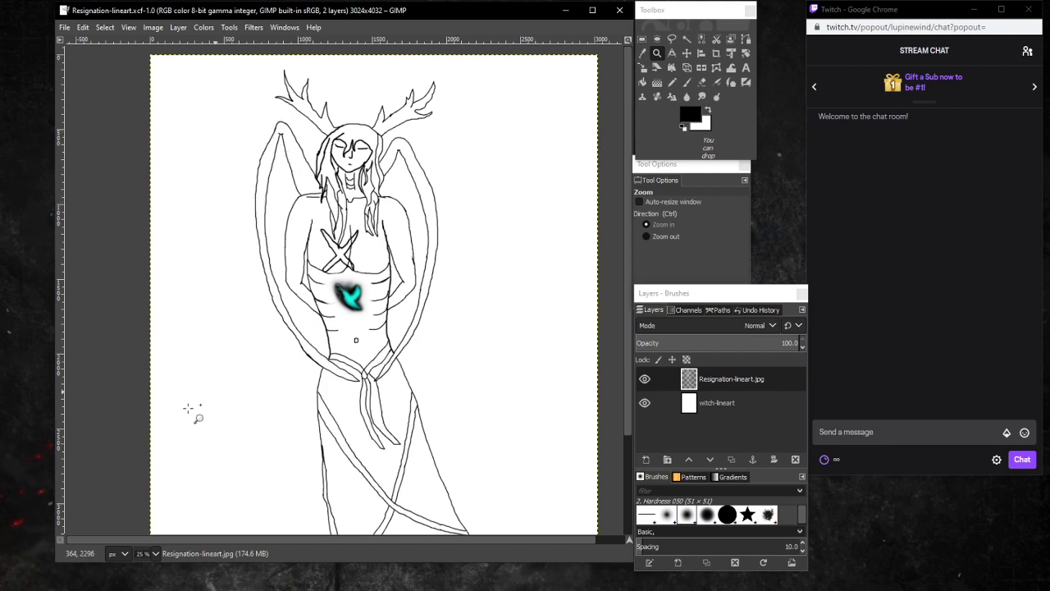
# Hide the white witch-lineart layer and examine the head and antler line art against transparency.
pyautogui.click(153, 553)
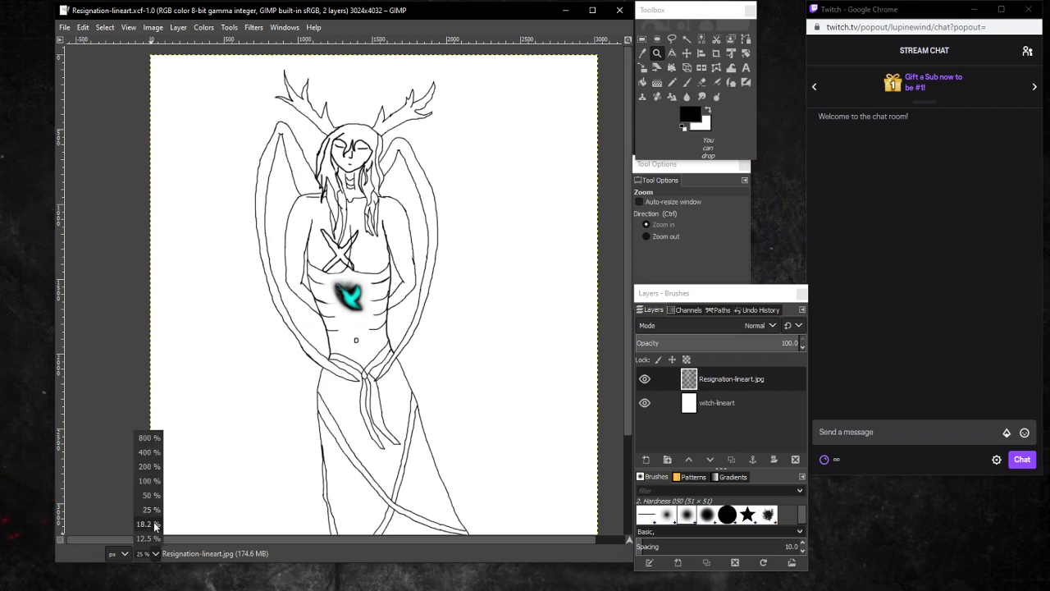
pyautogui.click(148, 524)
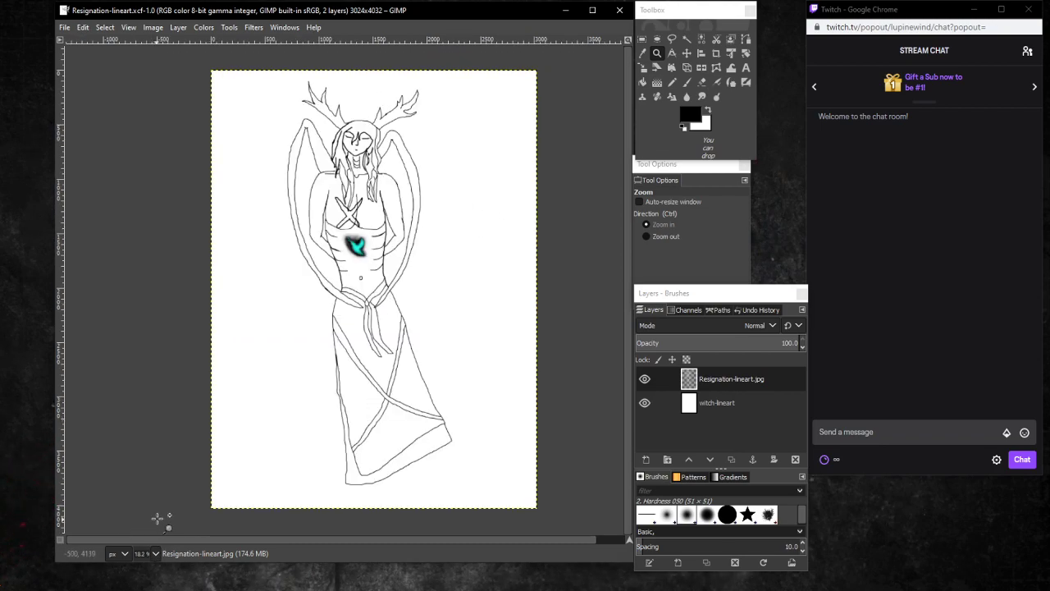
pyautogui.click(644, 403)
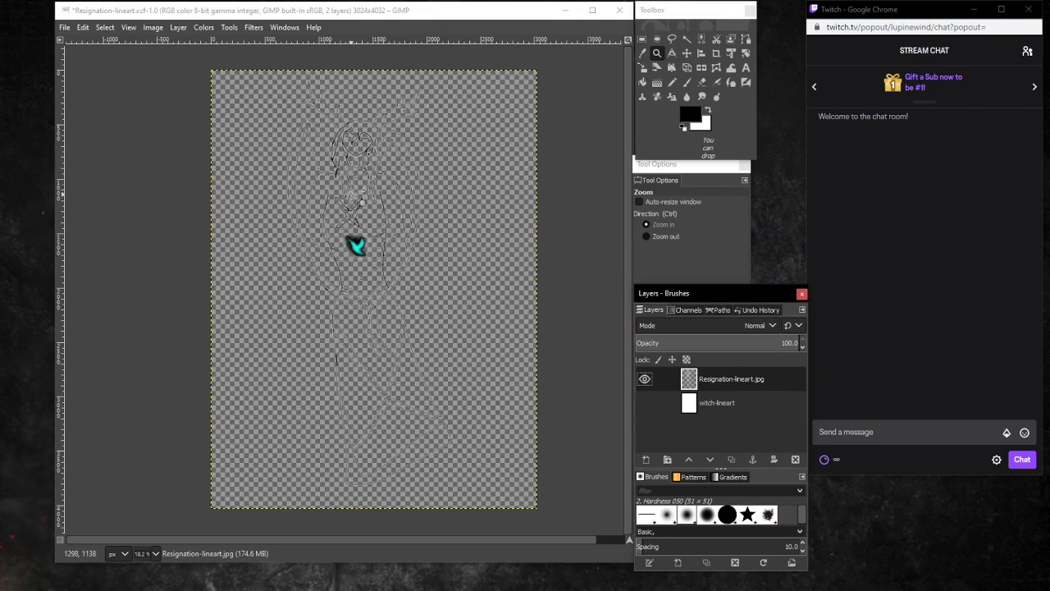
pyautogui.click(349, 192)
pyautogui.click(351, 192)
pyautogui.click(351, 192)
pyautogui.scroll(3, 355, 192)
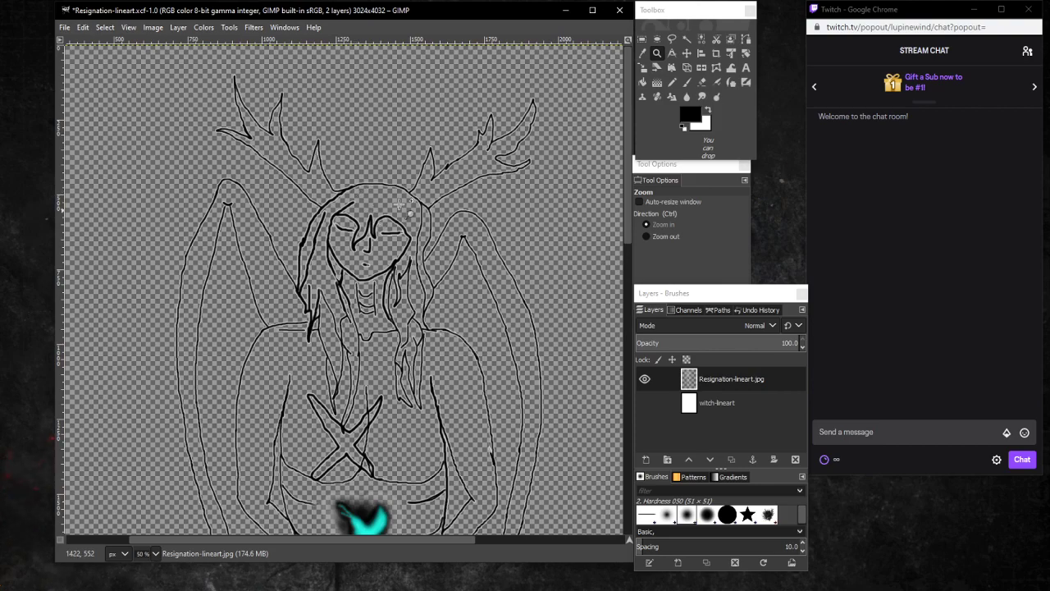
pyautogui.click(466, 175)
pyautogui.click(474, 170)
pyautogui.click(480, 170)
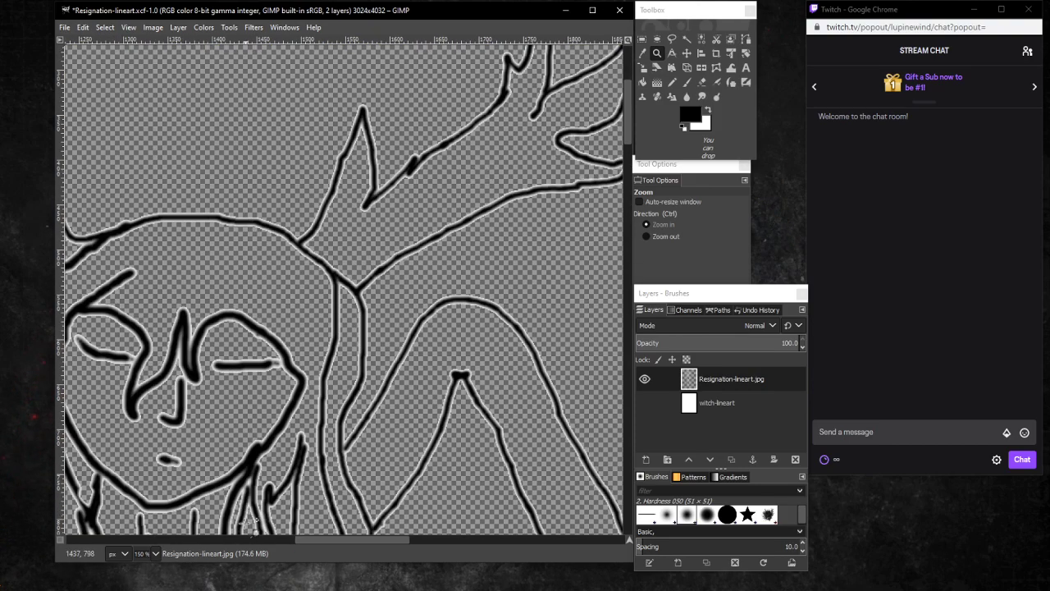
# Examine the line edges on the antlers, face, hair, crossed chest straps and teal bird emblem at 150% zoom.
pyautogui.moveTo(337, 540); pyautogui.dragTo(380, 484)
pyautogui.scroll(2, 394, 350)
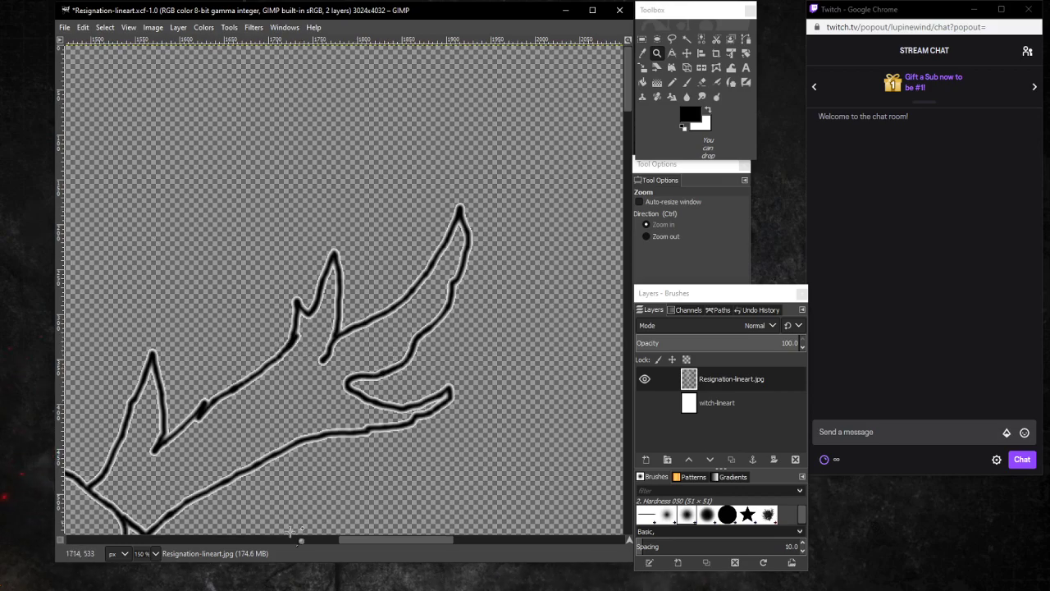
pyautogui.moveTo(380, 540); pyautogui.dragTo(267, 528)
pyautogui.scroll(-10, 250, 406)
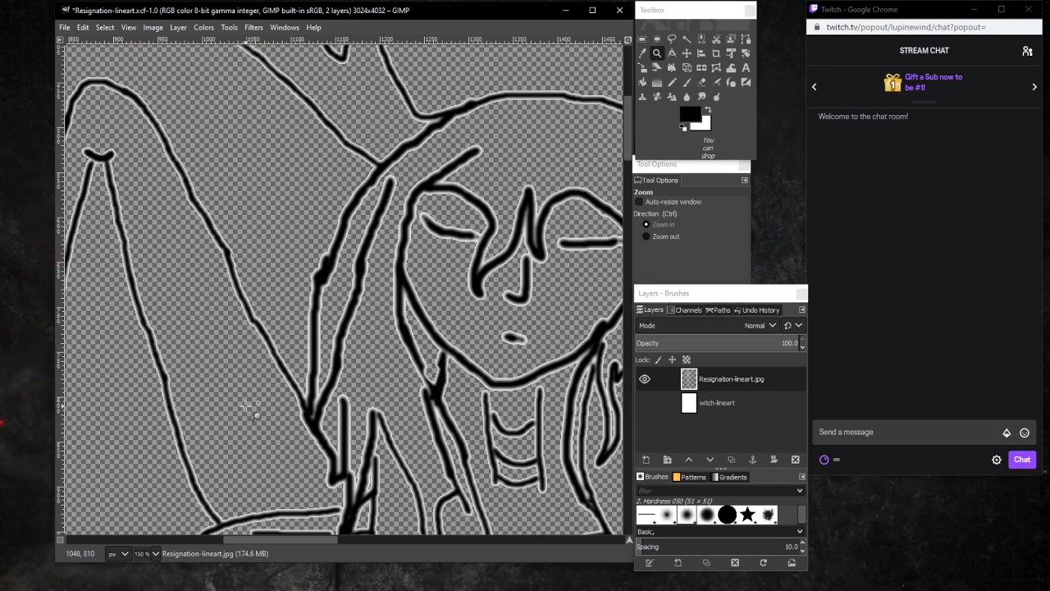
pyautogui.scroll(8, 281, 353)
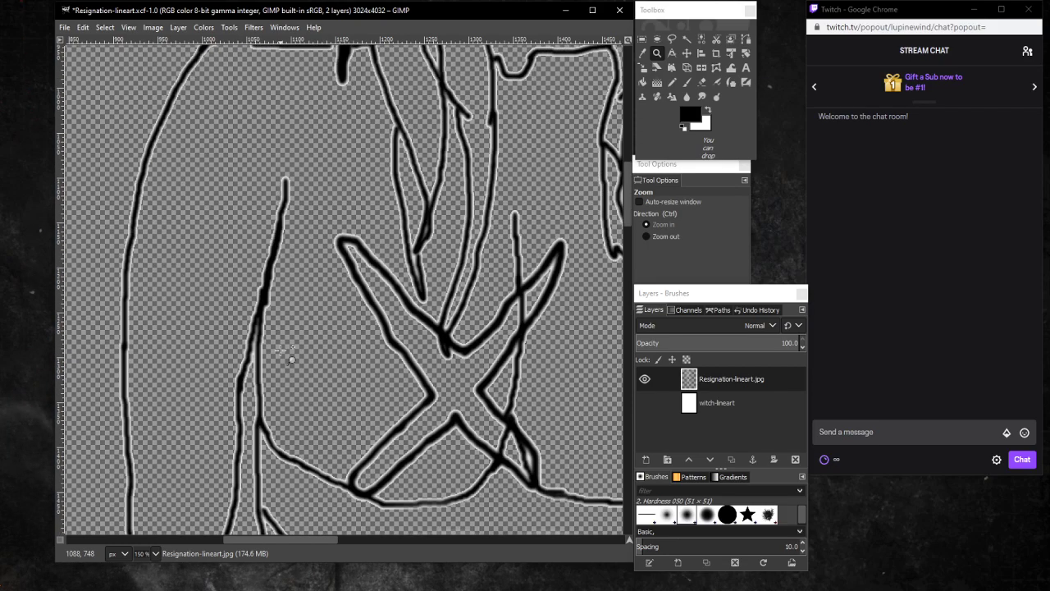
pyautogui.scroll(3, 282, 353)
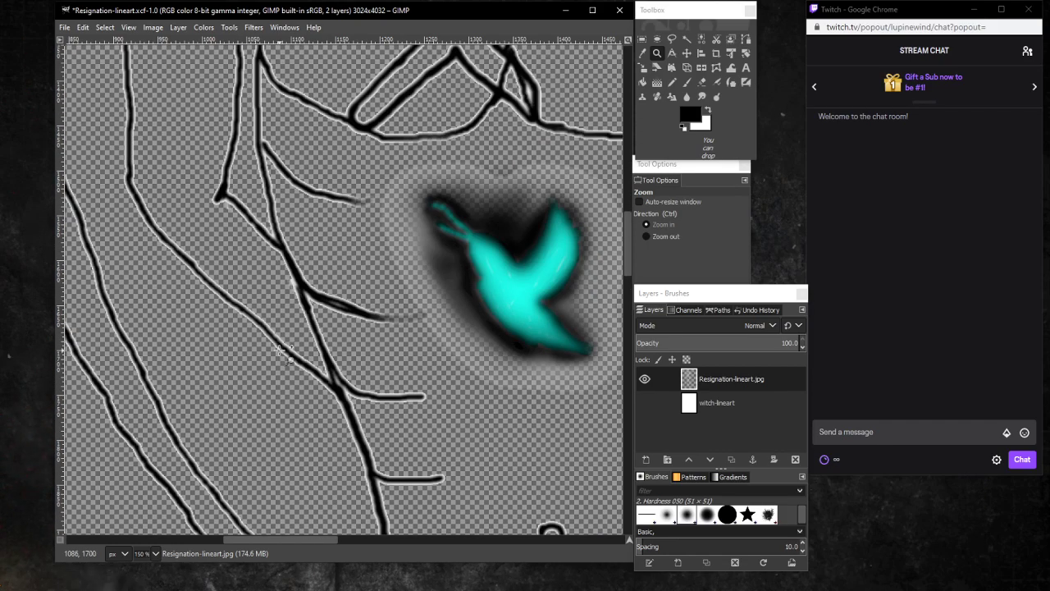
pyautogui.scroll(15, 282, 353)
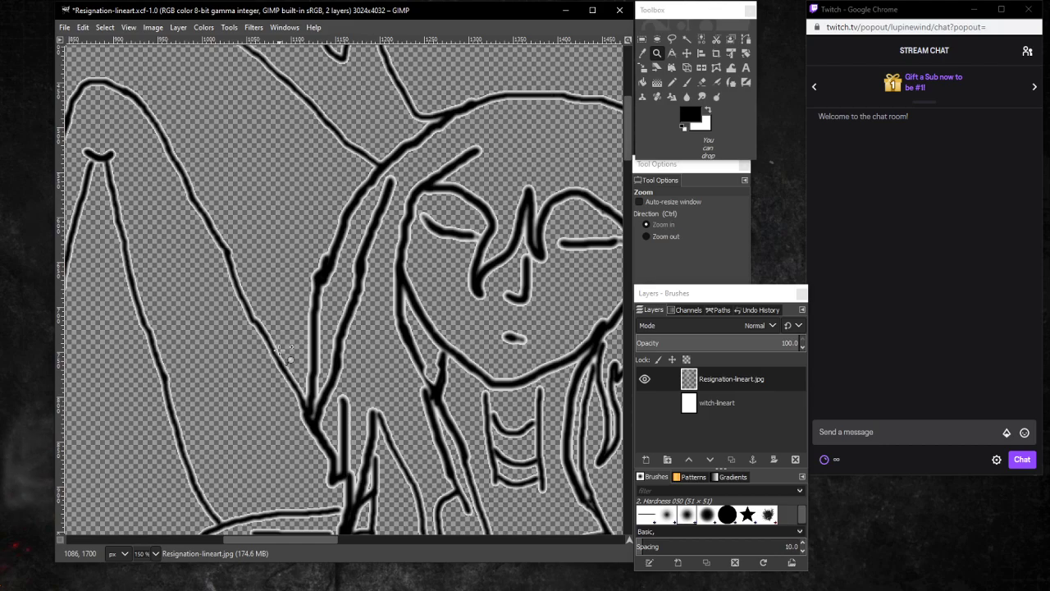
pyautogui.scroll(9, 281, 353)
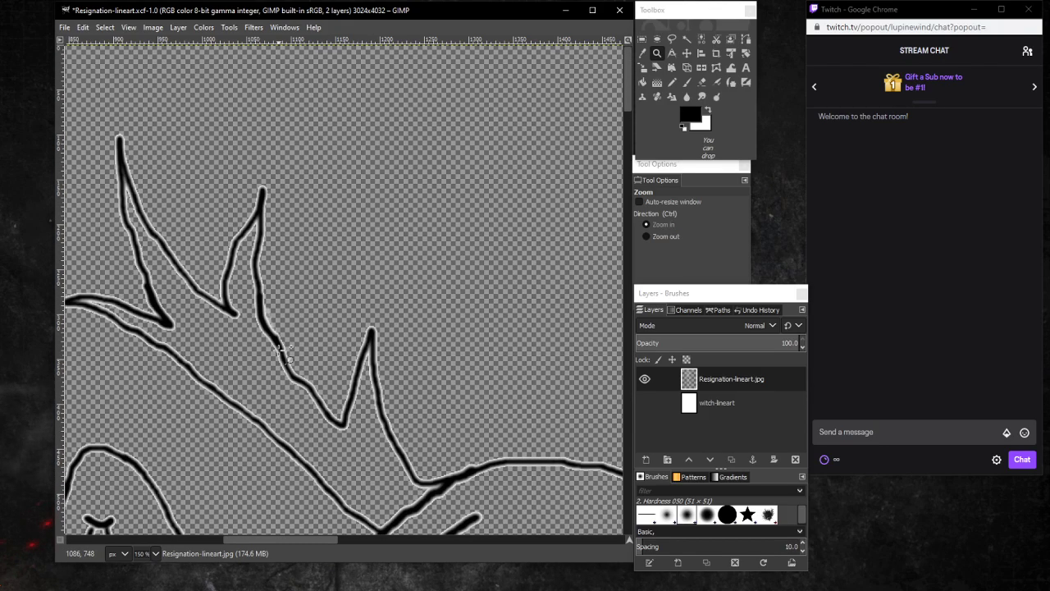
pyautogui.scroll(-20, 282, 353)
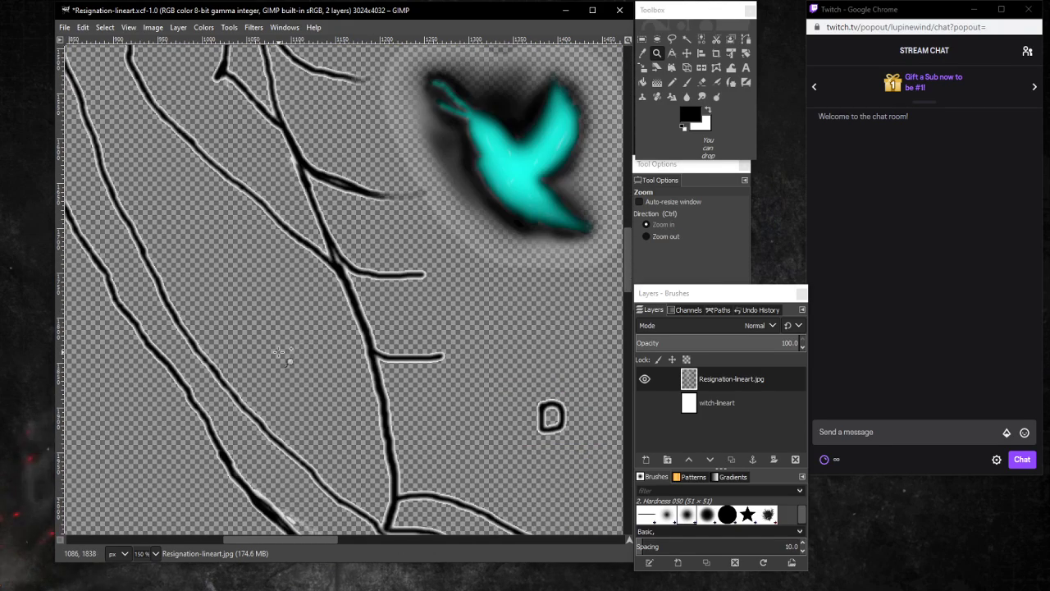
pyautogui.scroll(10, 281, 352)
pyautogui.scroll(-10, 282, 353)
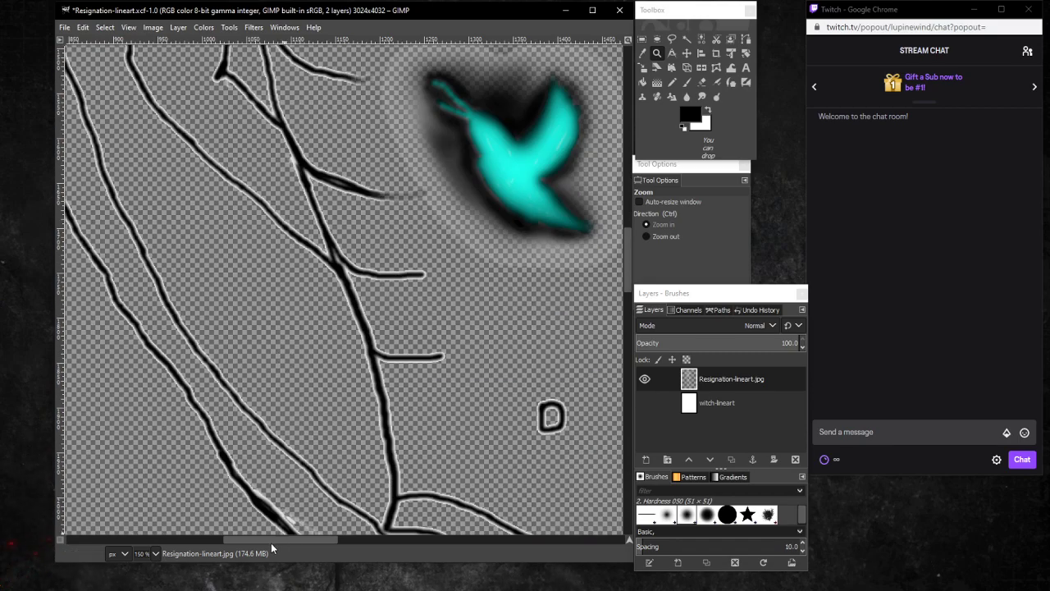
# Inspect the pale fringe along the wing outlines beside the waist up close, then return to a 50% view.
pyautogui.moveTo(271, 543); pyautogui.dragTo(380, 474)
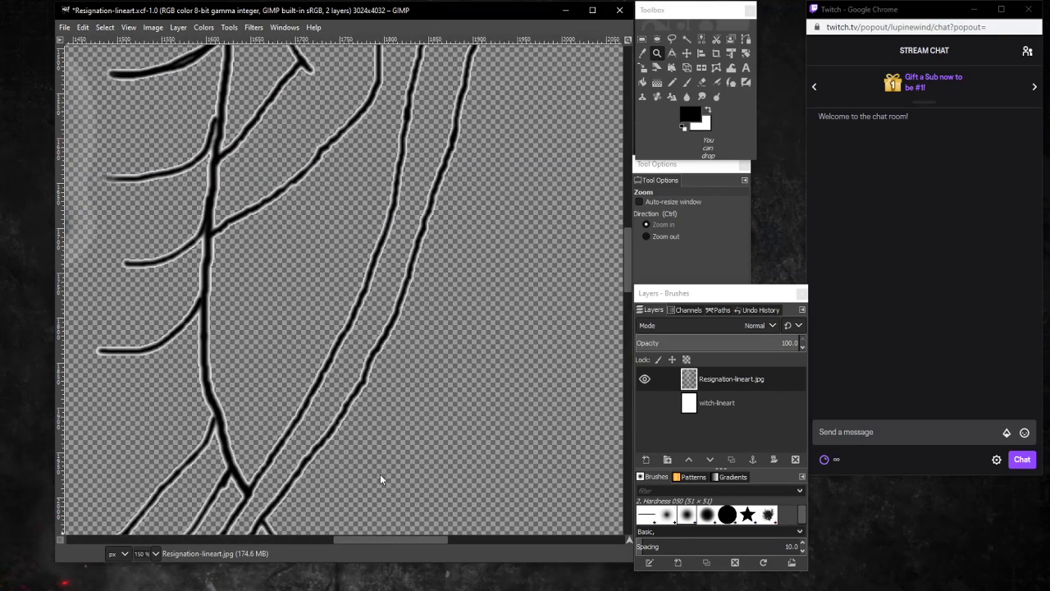
pyautogui.click(382, 361)
pyautogui.click(381, 356)
pyautogui.click(378, 354)
pyautogui.click(376, 353)
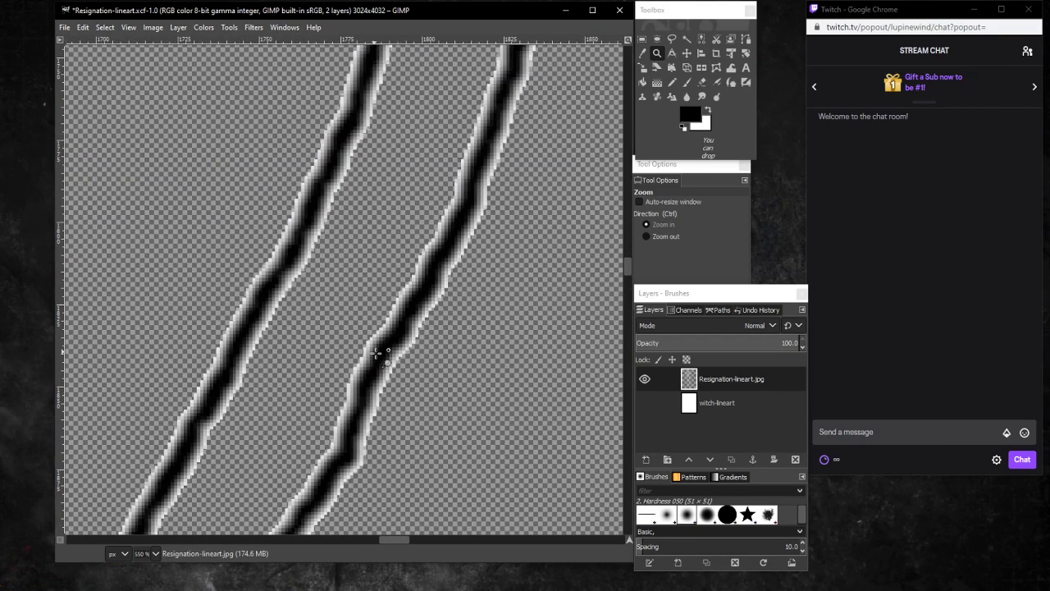
pyautogui.click(156, 553)
pyautogui.click(149, 481)
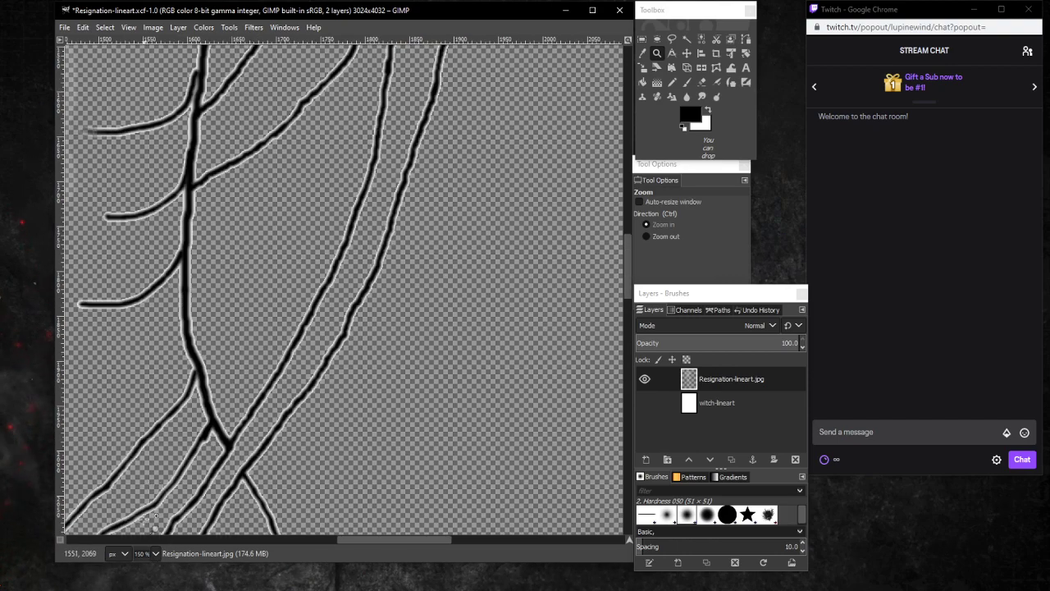
pyautogui.click(156, 553)
pyautogui.click(151, 509)
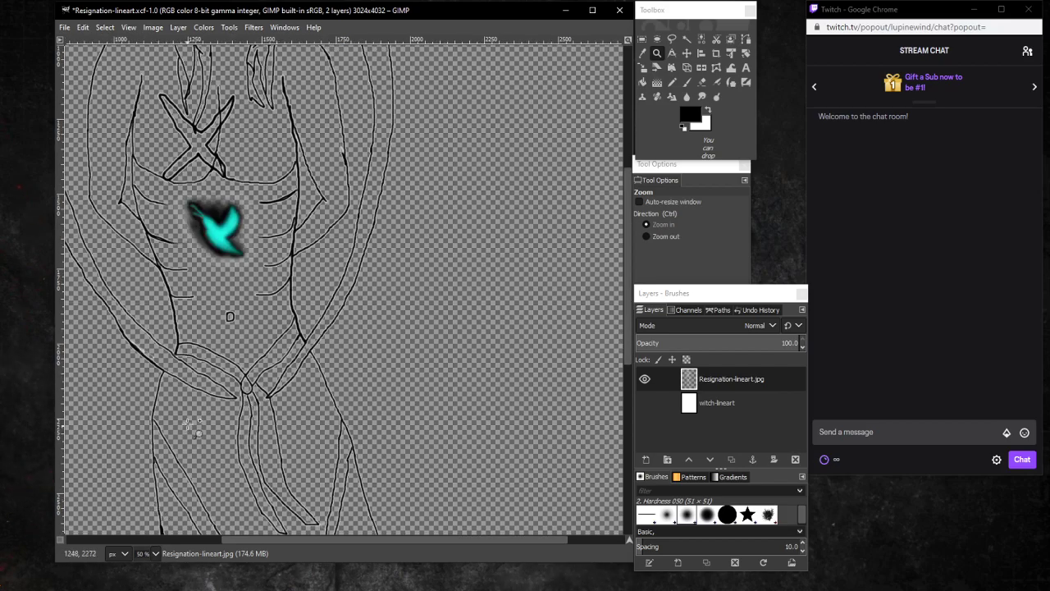
# Bring the view back to 25% zoom and make the witch-lineart layer visible again.
pyautogui.scroll(5, 193, 425)
pyautogui.moveTo(284, 541); pyautogui.dragTo(182, 526)
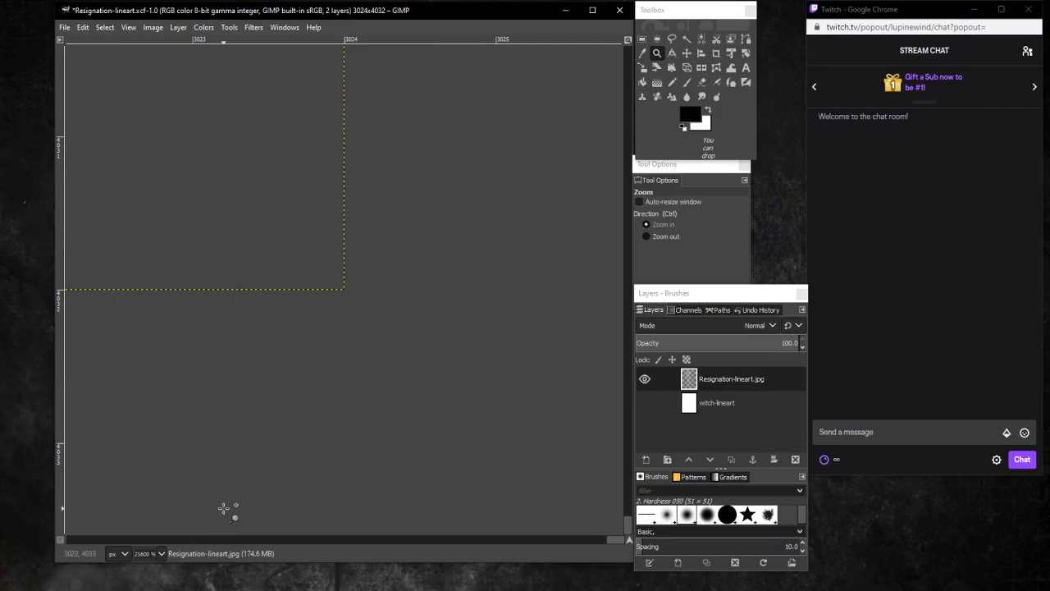
pyautogui.click(161, 553)
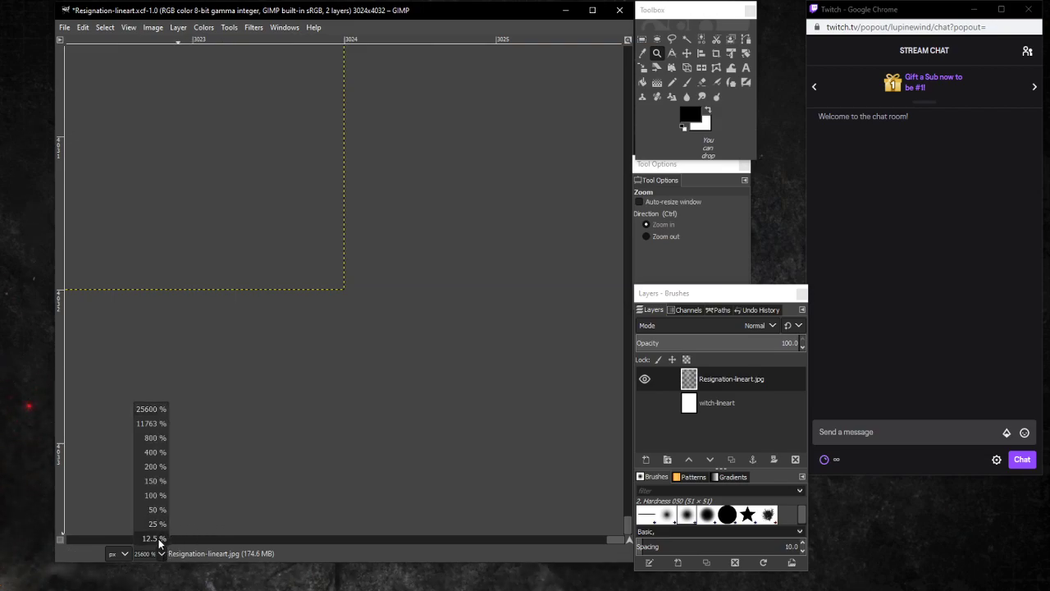
pyautogui.click(157, 510)
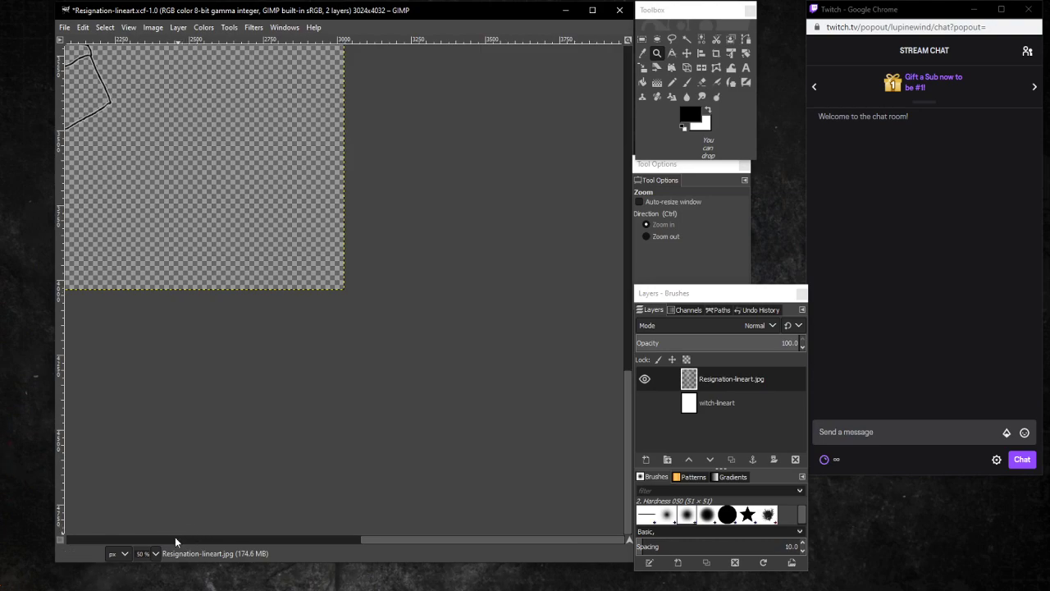
pyautogui.moveTo(388, 540)
pyautogui.mouseDown()
pyautogui.moveTo(194, 512)
pyautogui.moveTo(223, 502)
pyautogui.mouseUp()
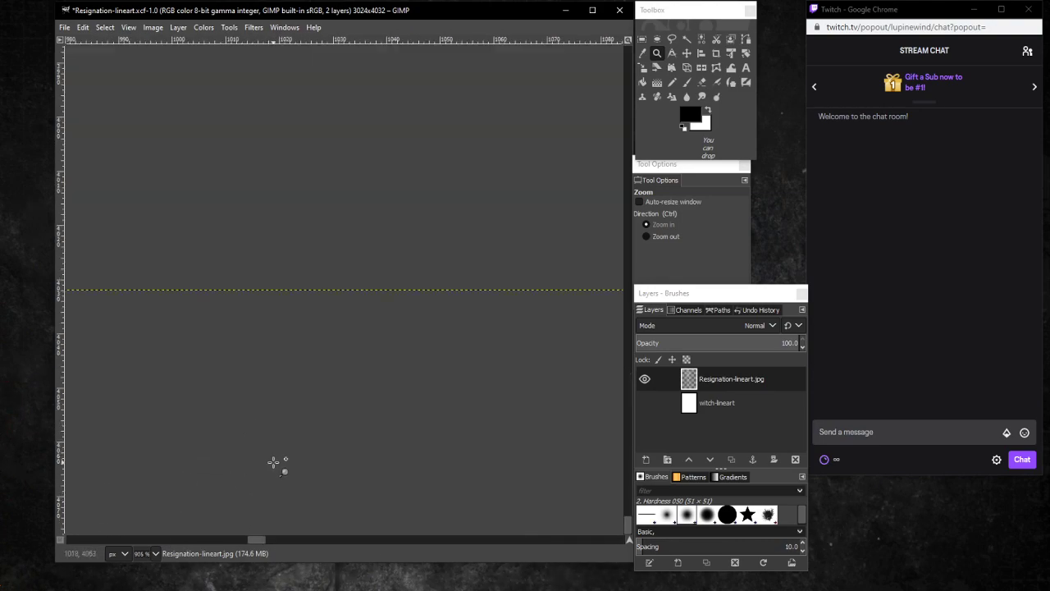
pyautogui.click(155, 554)
pyautogui.click(164, 495)
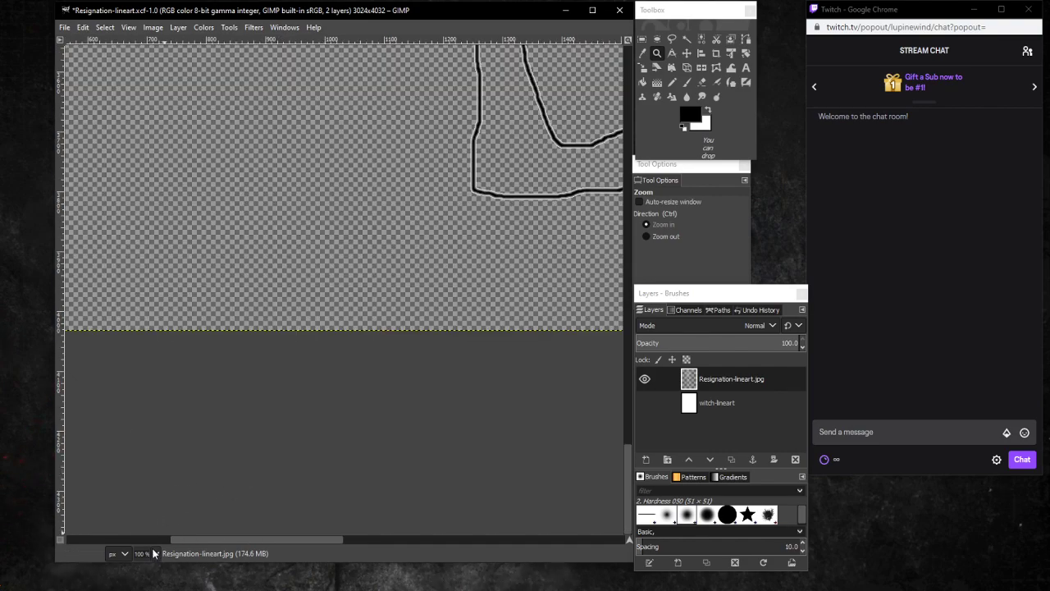
pyautogui.click(155, 554)
pyautogui.click(157, 525)
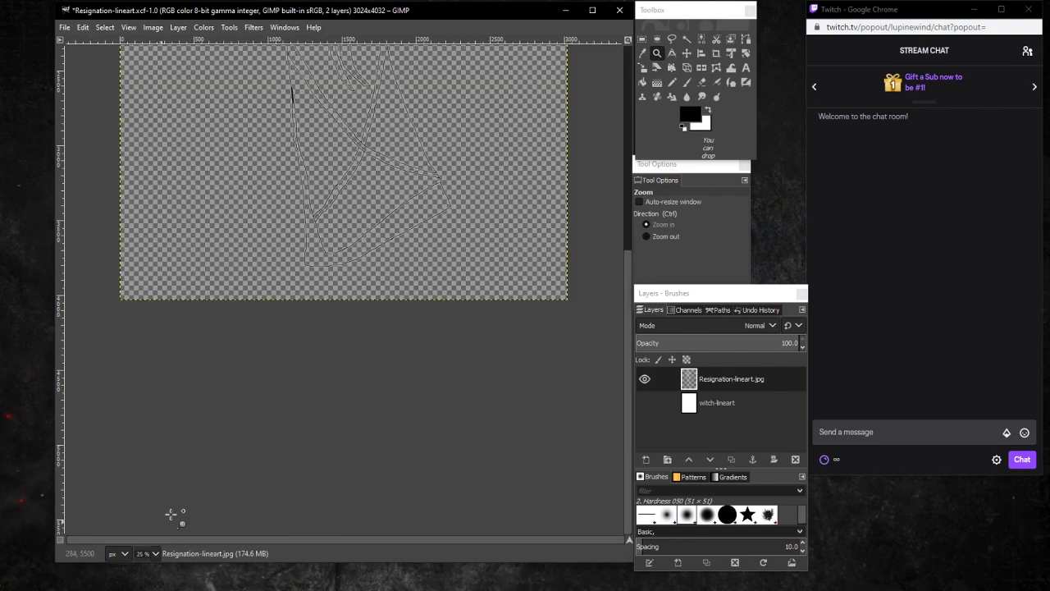
pyautogui.click(644, 403)
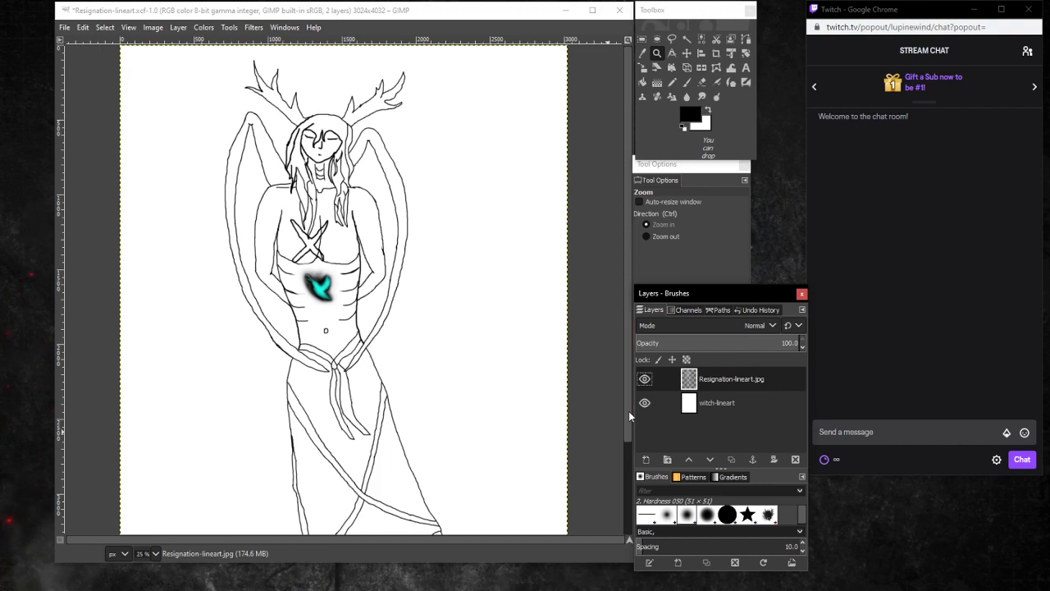
# Create a transparent layer named demon-color and place it between the Resignation-lineart.jpg and witch-lineart layers.
pyautogui.rightClick(714, 427)
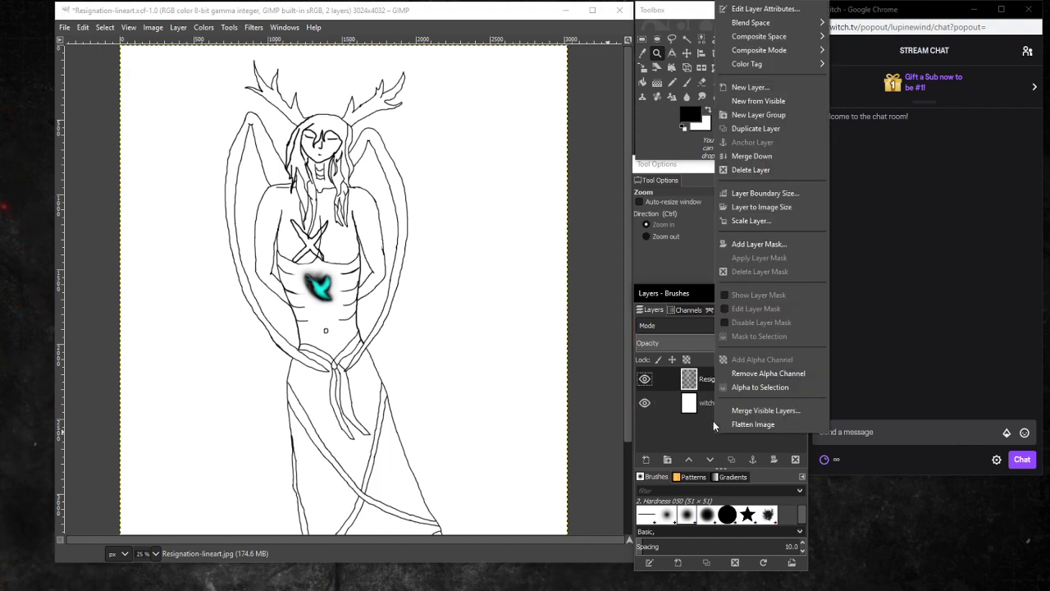
pyautogui.click(763, 88)
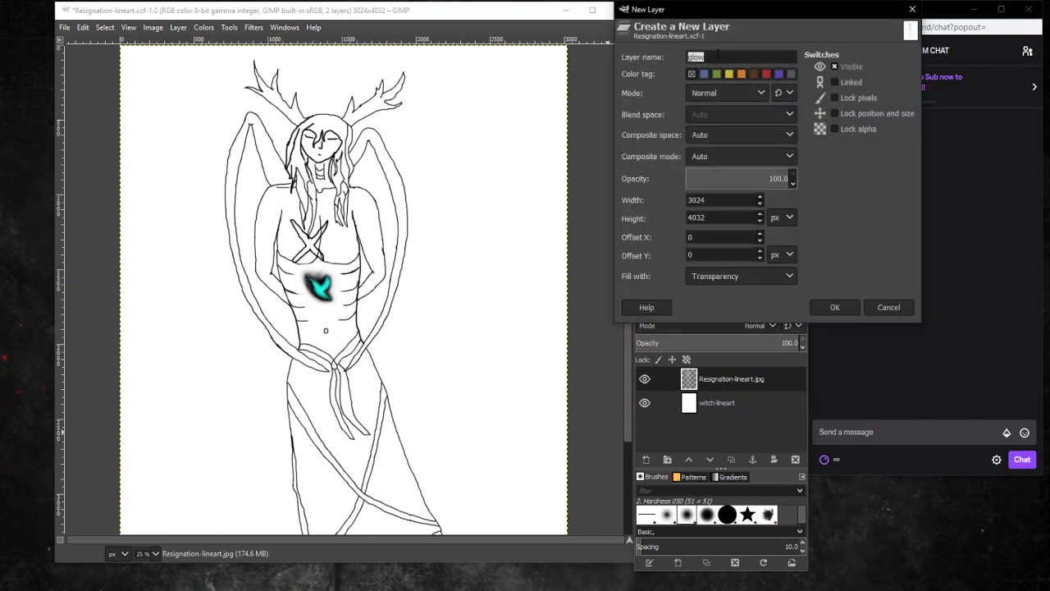
pyautogui.click(712, 57)
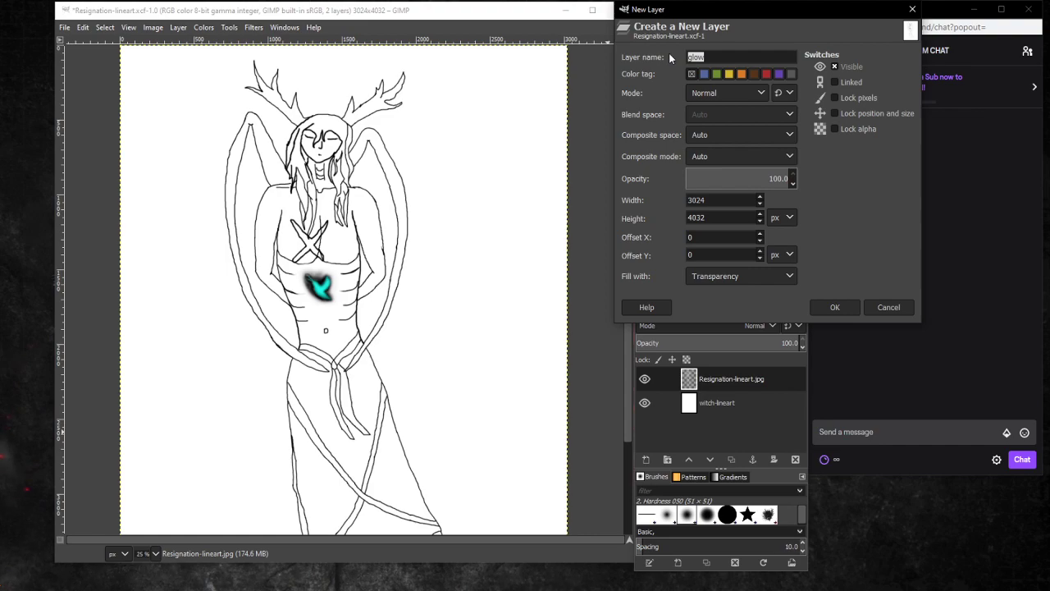
pyautogui.write('demon-')
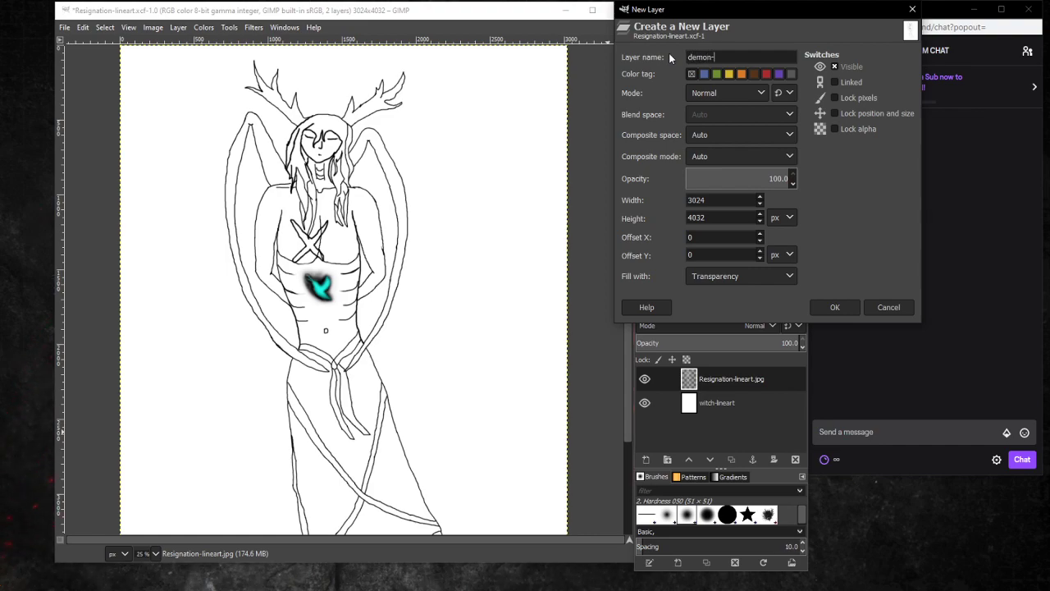
pyautogui.write('color')
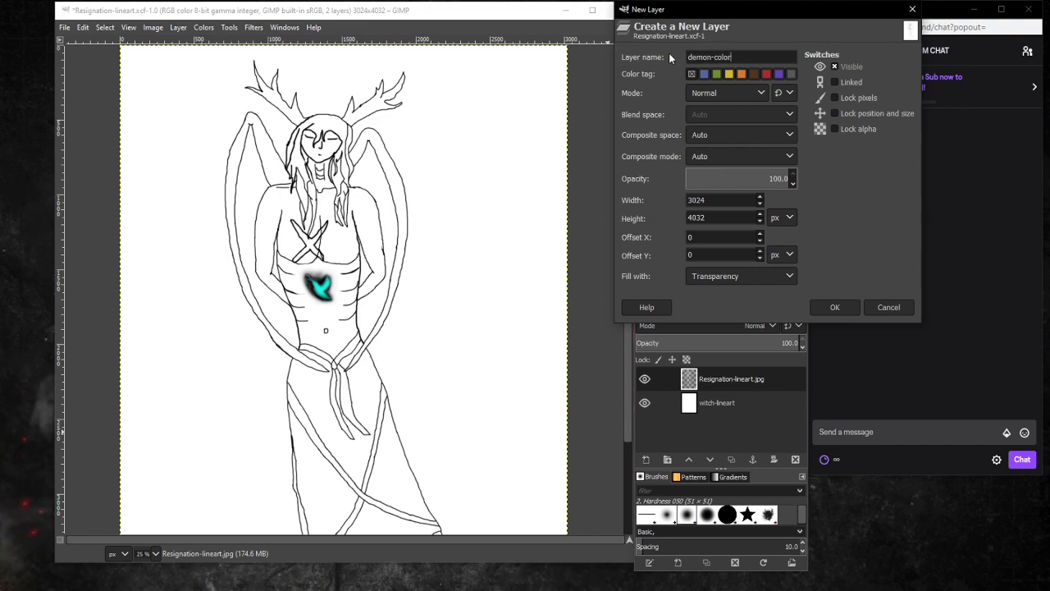
pyautogui.click(834, 307)
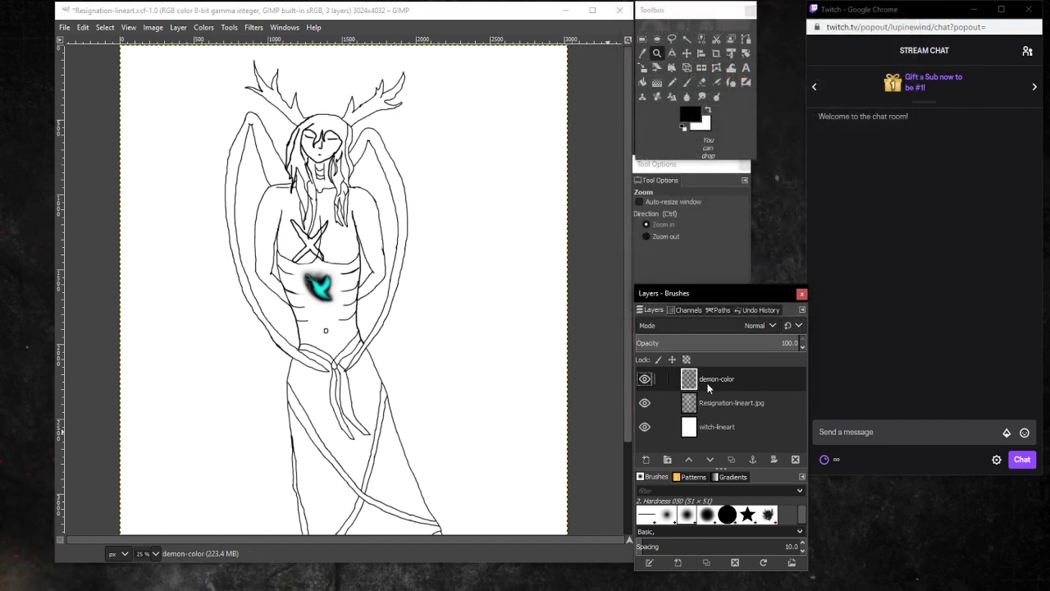
pyautogui.moveTo(743, 374); pyautogui.dragTo(738, 406)
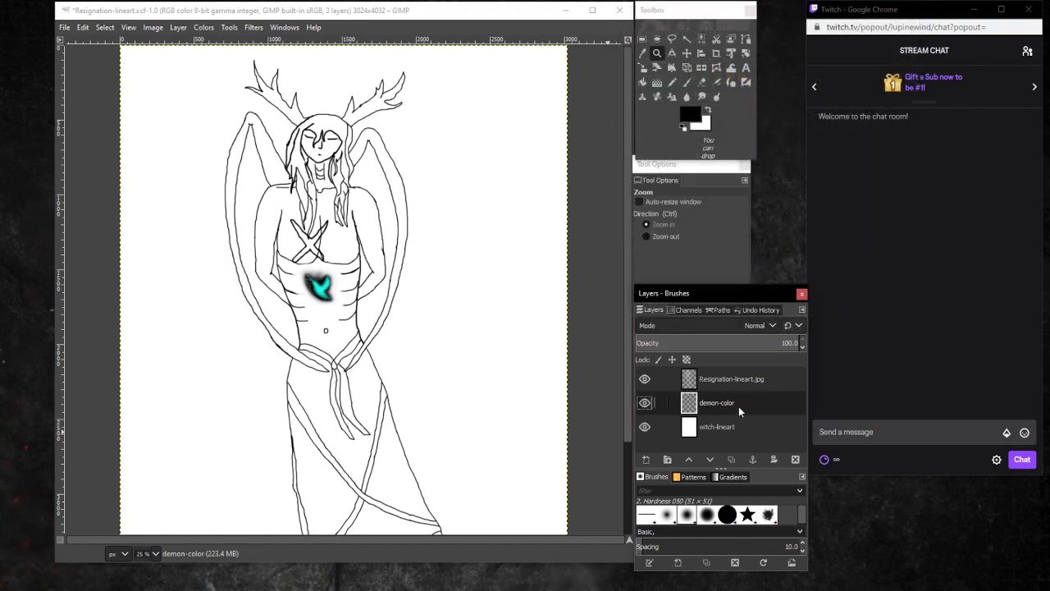
# Set the foreground colour to tan c8ae73 and paint the demon's torso around the teal bird emblem on the demon-color layer with the Paintbrush.
pyautogui.click(691, 116)
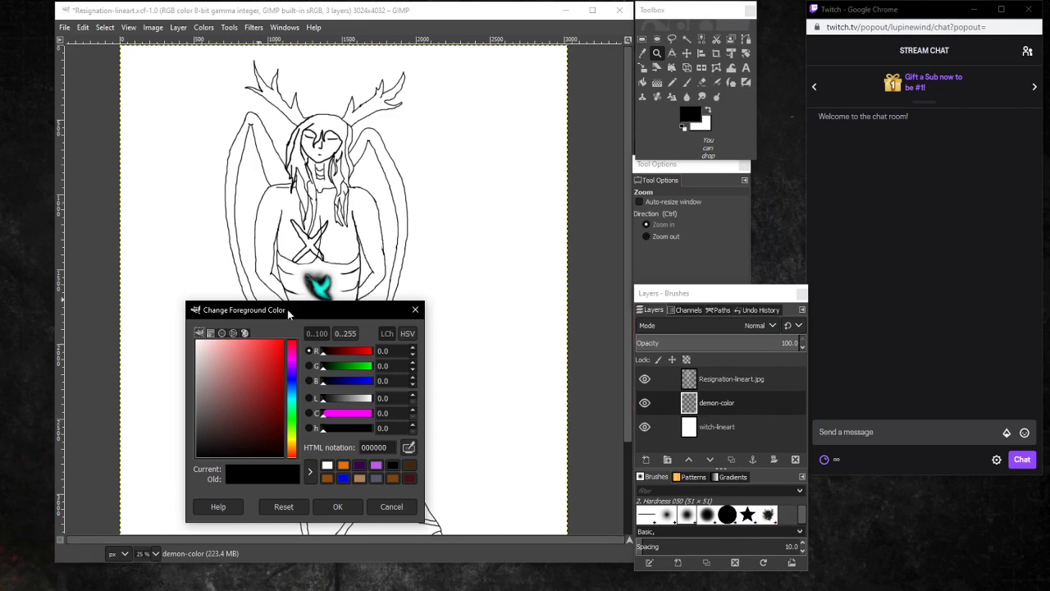
pyautogui.moveTo(293, 304); pyautogui.dragTo(514, 258)
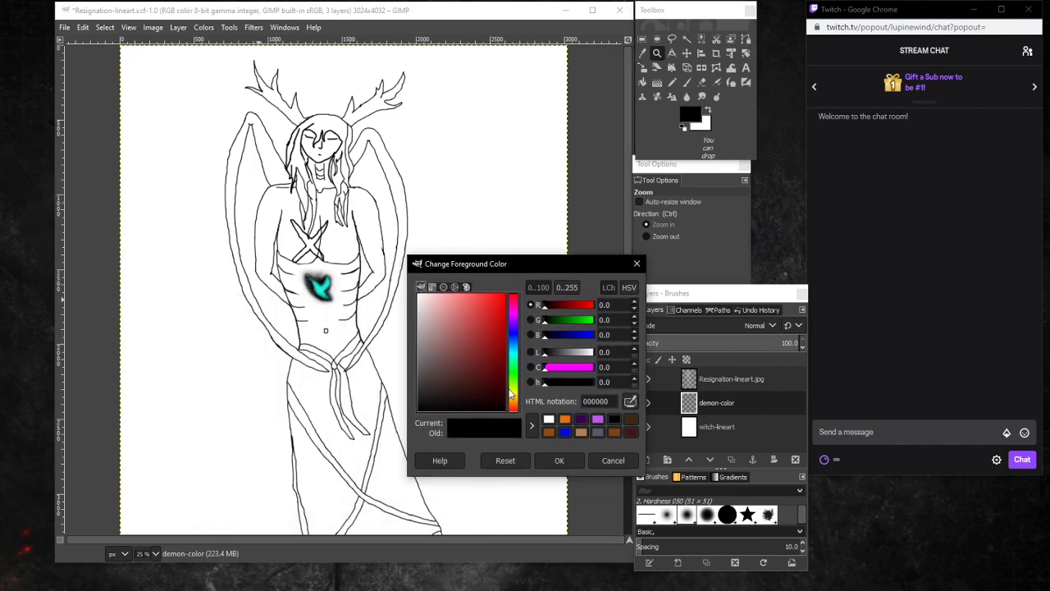
pyautogui.moveTo(510, 394); pyautogui.dragTo(455, 318)
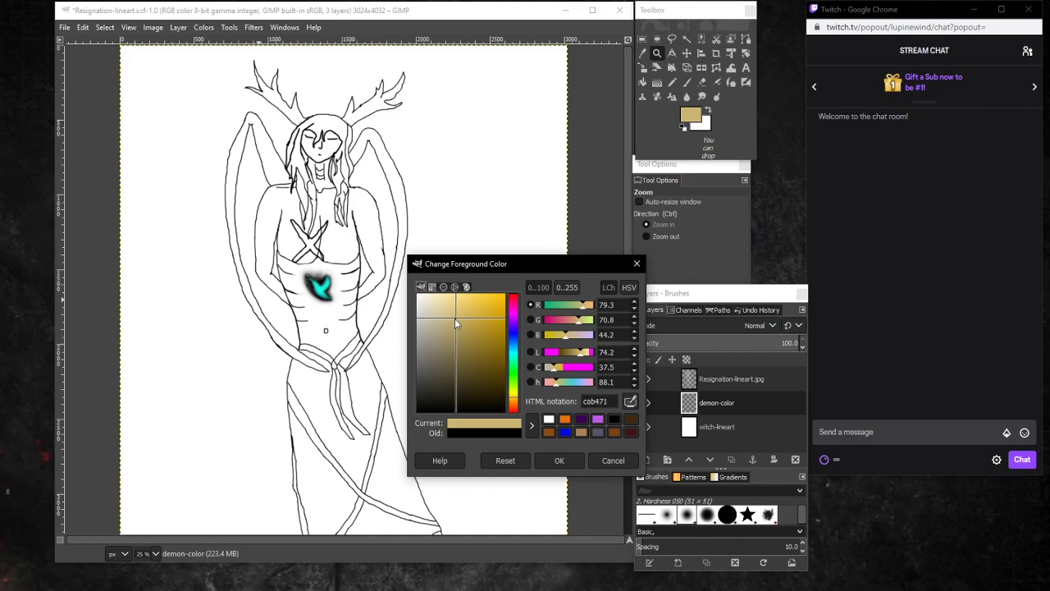
pyautogui.click(512, 402)
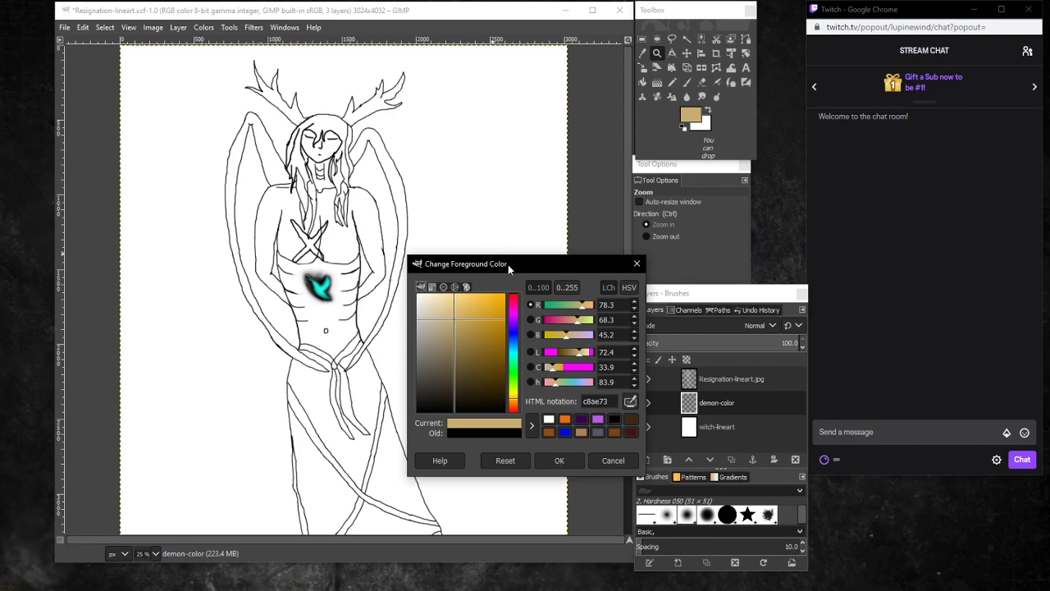
pyautogui.moveTo(508, 265); pyautogui.dragTo(775, 336)
pyautogui.click(688, 96)
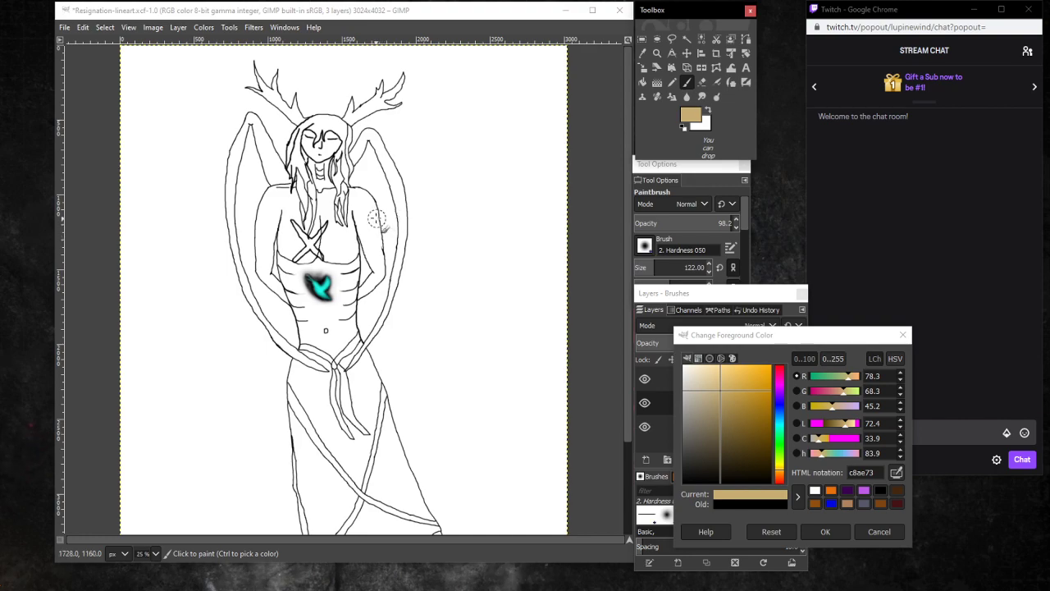
pyautogui.moveTo(336, 219); pyautogui.dragTo(334, 246)
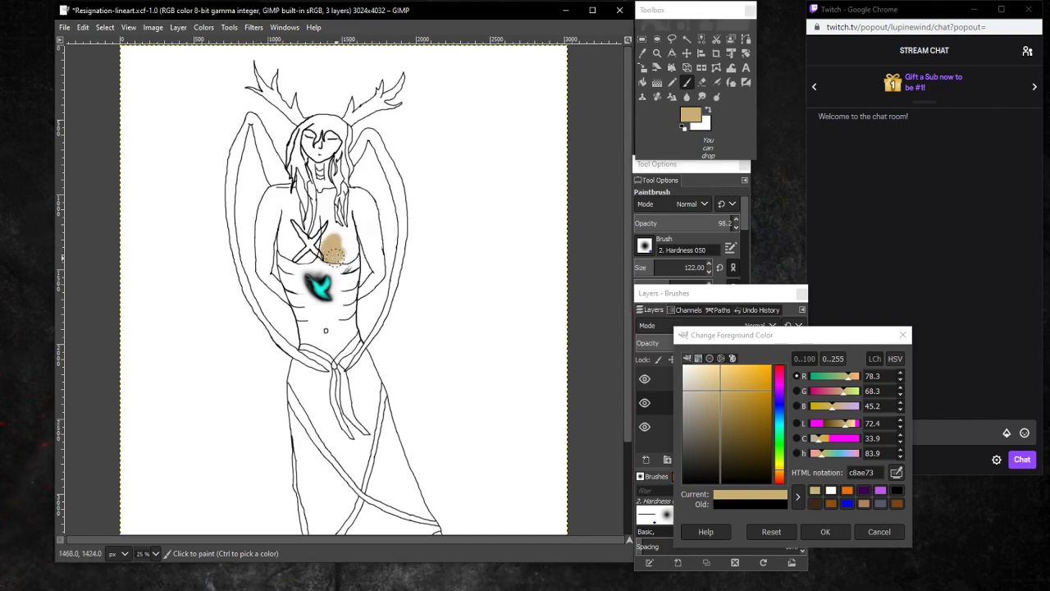
pyautogui.moveTo(349, 254)
pyautogui.mouseDown()
pyautogui.moveTo(312, 276)
pyautogui.moveTo(333, 281)
pyautogui.moveTo(329, 302)
pyautogui.moveTo(334, 275)
pyautogui.moveTo(329, 303)
pyautogui.moveTo(318, 268)
pyautogui.moveTo(305, 296)
pyautogui.moveTo(304, 271)
pyautogui.moveTo(316, 266)
pyautogui.moveTo(335, 284)
pyautogui.moveTo(329, 305)
pyautogui.moveTo(309, 300)
pyautogui.moveTo(332, 303)
pyautogui.moveTo(336, 280)
pyautogui.moveTo(322, 269)
pyautogui.moveTo(299, 272)
pyautogui.moveTo(297, 289)
pyautogui.moveTo(320, 307)
pyautogui.moveTo(333, 301)
pyautogui.moveTo(328, 276)
pyautogui.moveTo(316, 270)
pyautogui.moveTo(303, 283)
pyautogui.moveTo(303, 298)
pyautogui.moveTo(325, 303)
pyautogui.moveTo(337, 267)
pyautogui.moveTo(336, 313)
pyautogui.moveTo(346, 255)
pyautogui.moveTo(315, 310)
pyautogui.mouseUp()
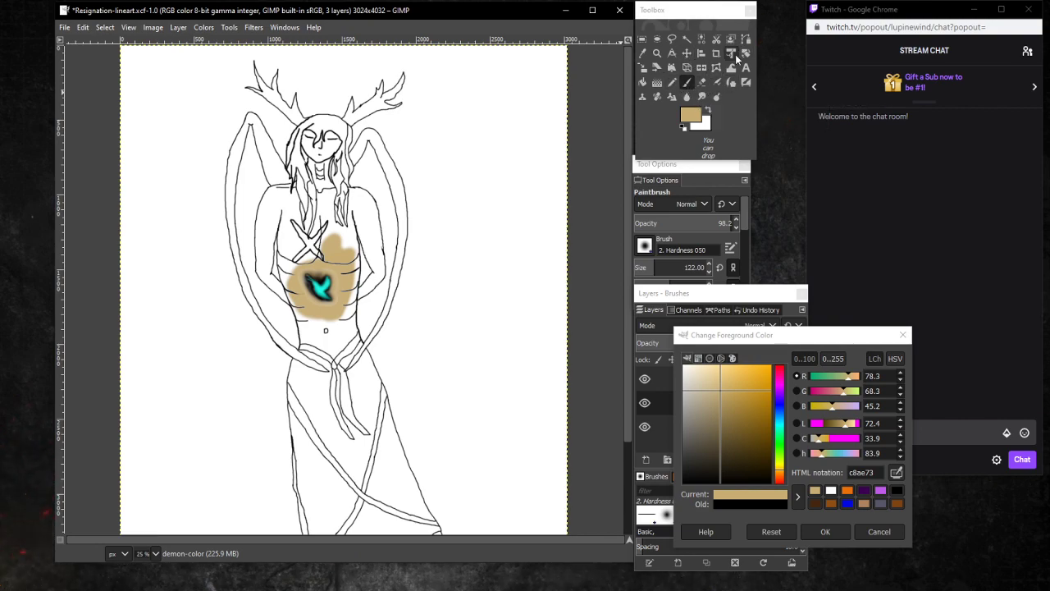
# Erase the pale halo around the teal bird emblem on the Resignation-lineart.jpg layer with a size 33 Eraser.
pyautogui.click(656, 53)
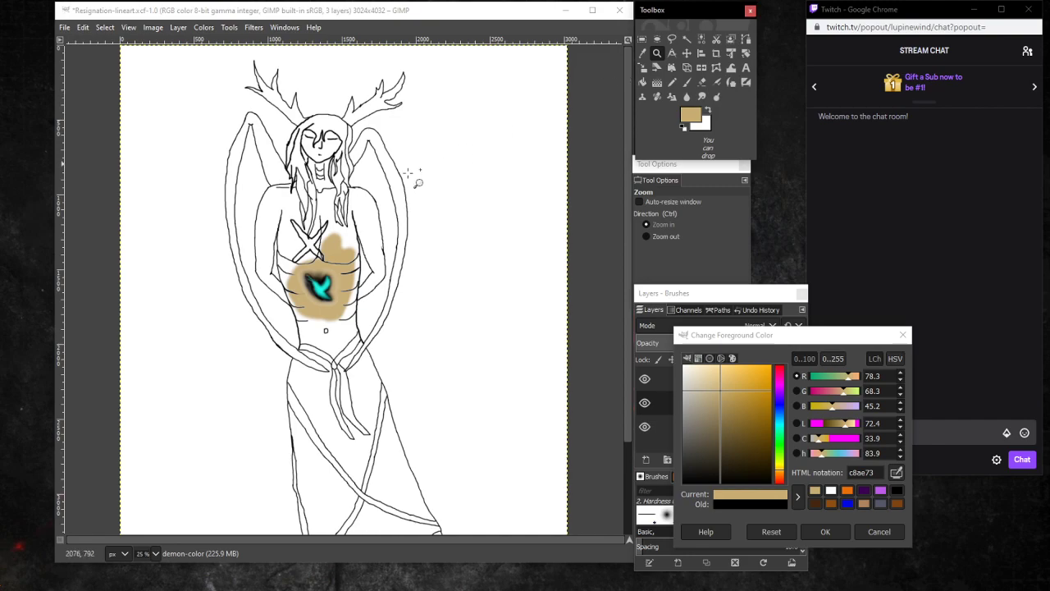
pyautogui.click(310, 300)
pyautogui.click(310, 300)
pyautogui.click(339, 271)
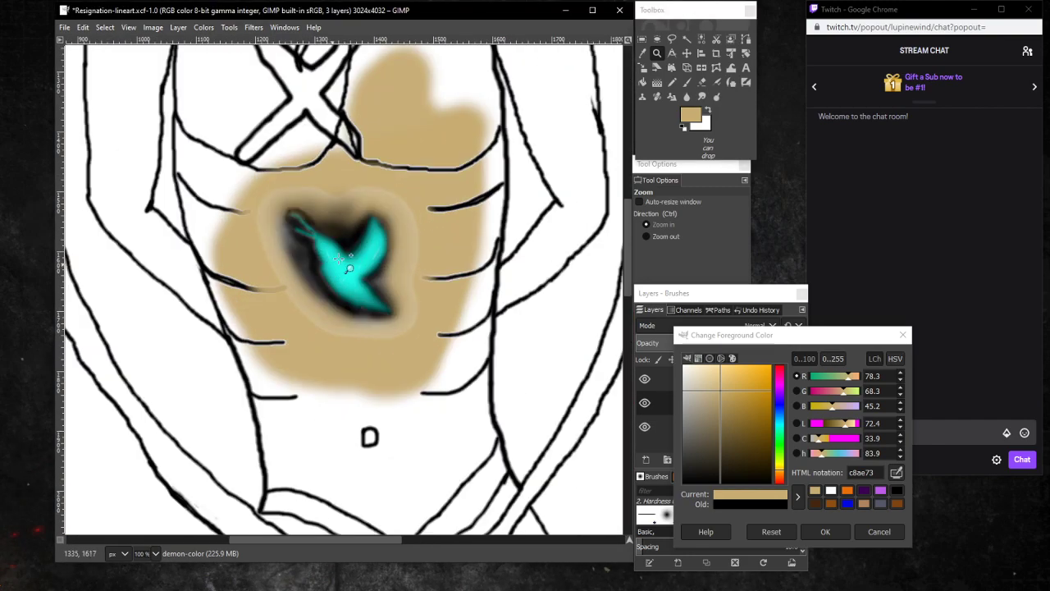
pyautogui.click(351, 210)
pyautogui.click(303, 246)
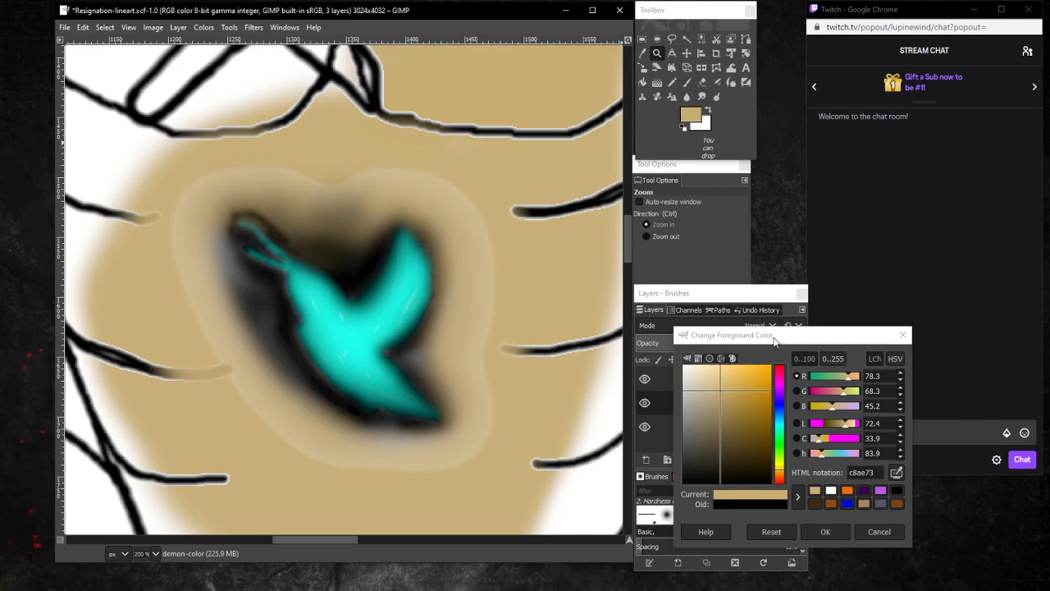
pyautogui.moveTo(822, 336); pyautogui.dragTo(932, 345)
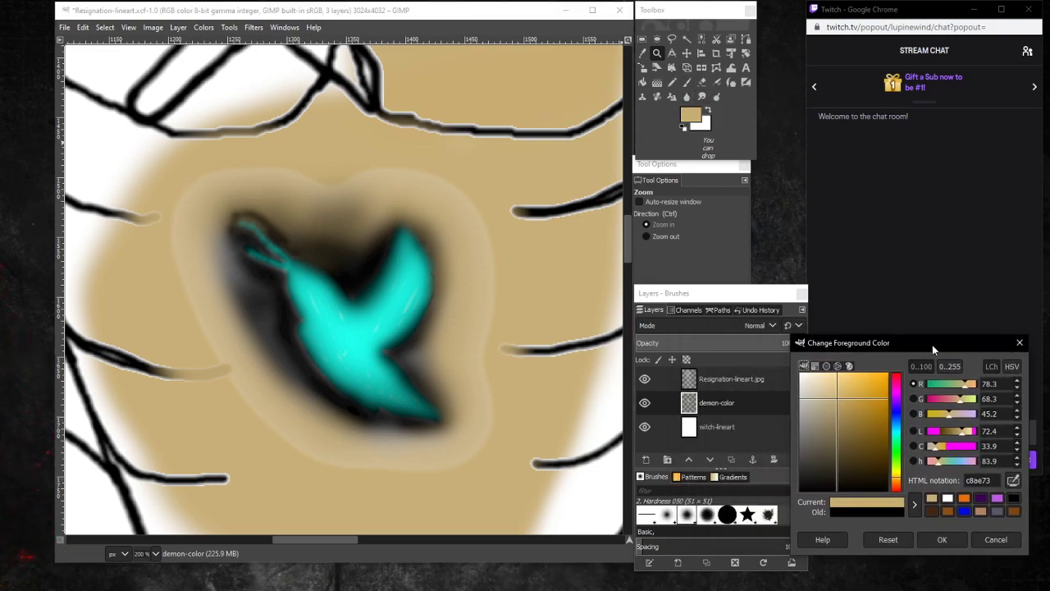
pyautogui.click(737, 293)
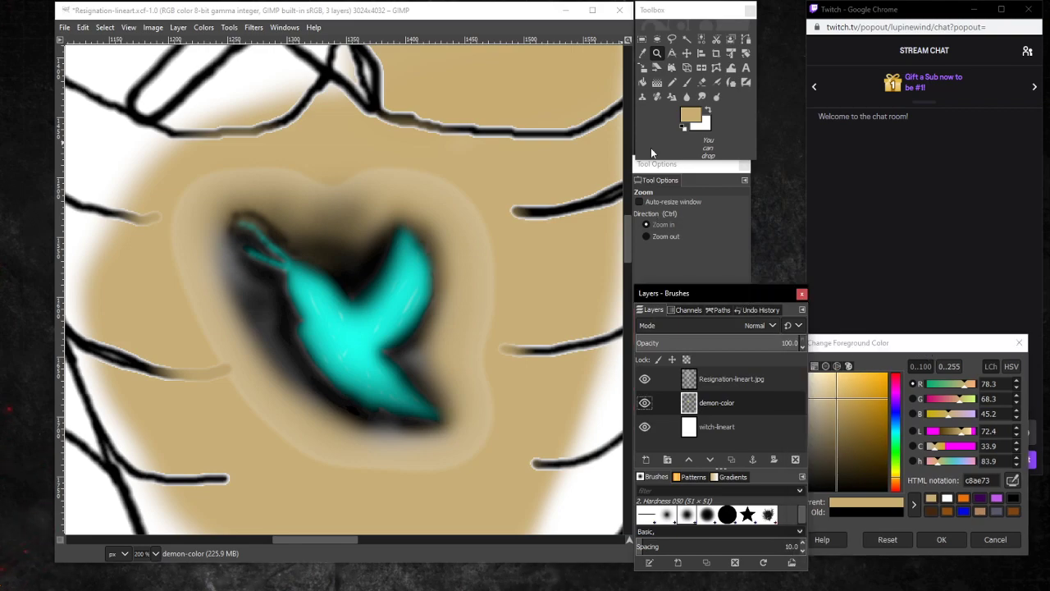
pyautogui.click(703, 83)
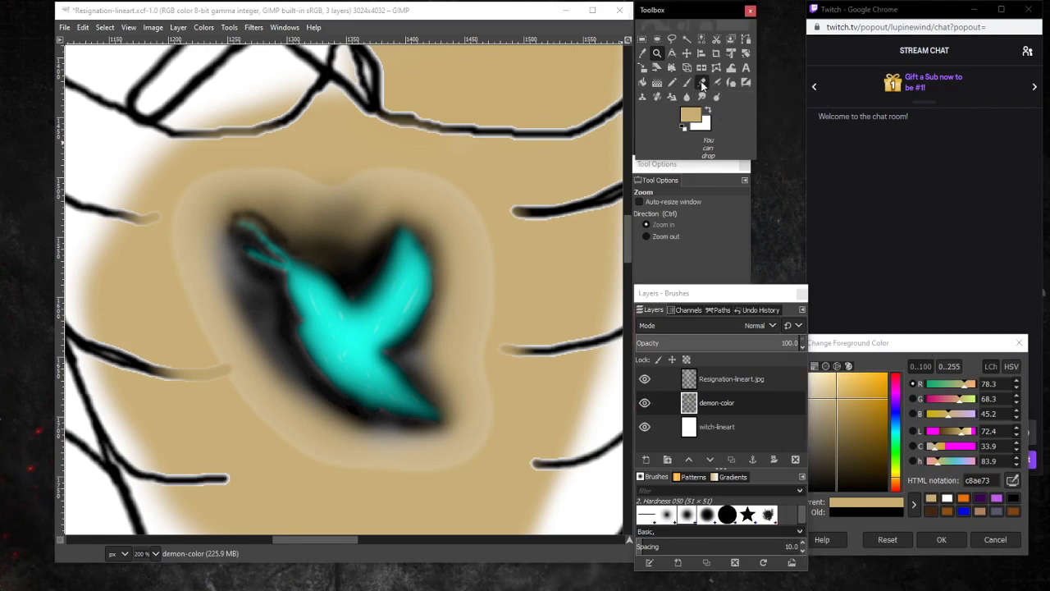
pyautogui.click(764, 378)
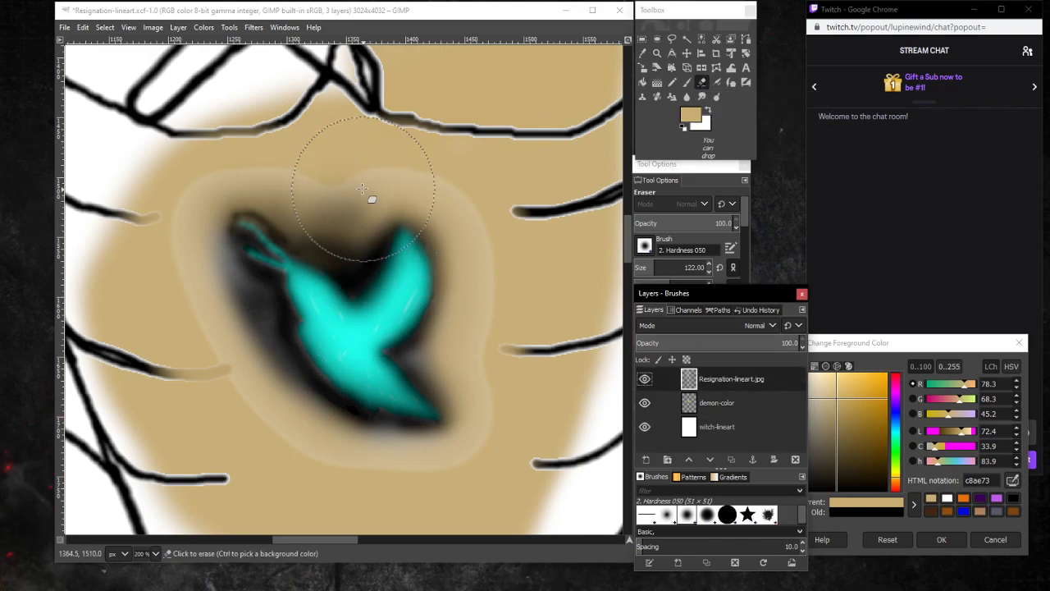
pyautogui.moveTo(647, 269); pyautogui.dragTo(645, 269)
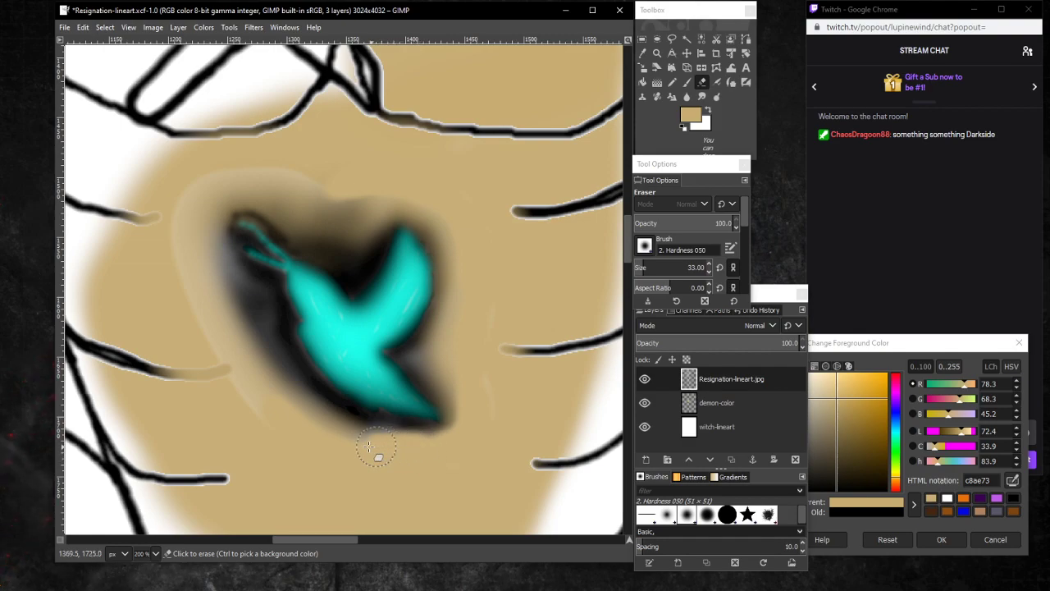
pyautogui.moveTo(311, 420)
pyautogui.mouseDown()
pyautogui.moveTo(276, 396)
pyautogui.moveTo(218, 305)
pyautogui.moveTo(267, 411)
pyautogui.moveTo(244, 397)
pyautogui.moveTo(262, 383)
pyautogui.moveTo(240, 341)
pyautogui.mouseUp()
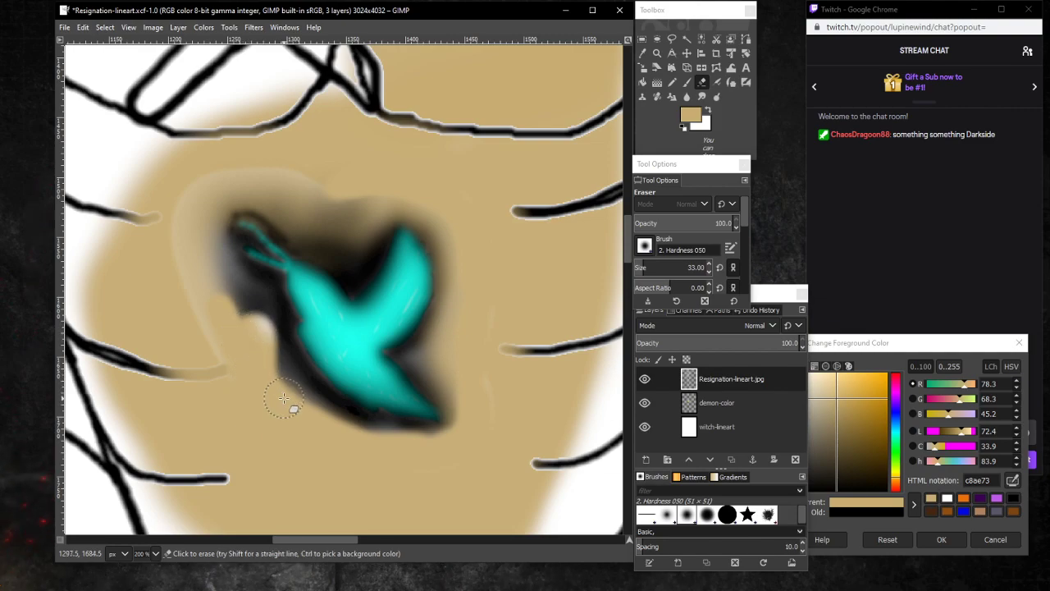
pyautogui.hotkey('ctrl', 'z')
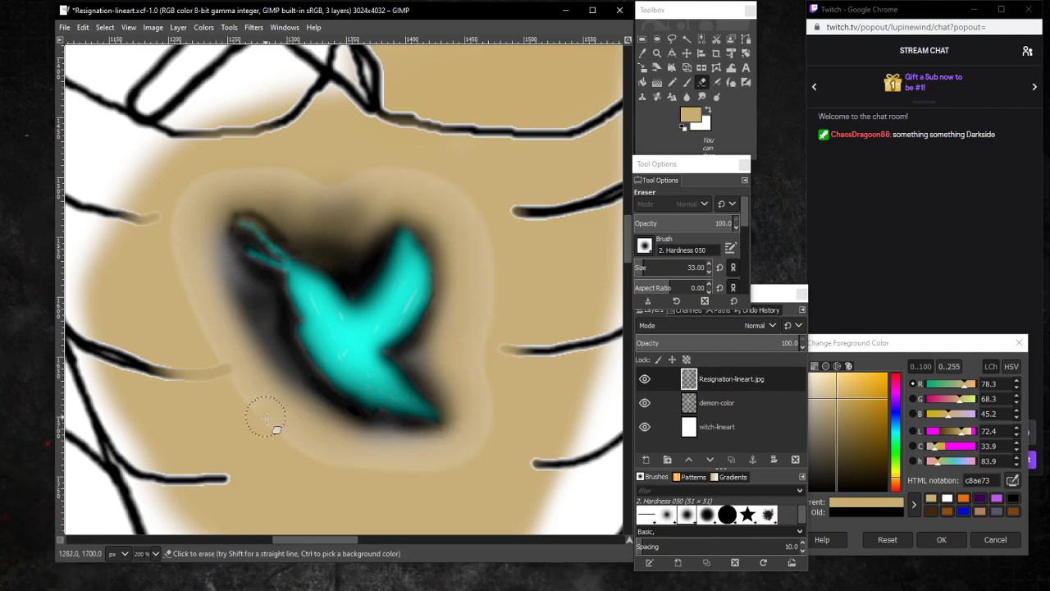
pyautogui.moveTo(267, 418)
pyautogui.mouseDown()
pyautogui.moveTo(339, 461)
pyautogui.moveTo(445, 456)
pyautogui.moveTo(343, 453)
pyautogui.moveTo(393, 451)
pyautogui.mouseUp()
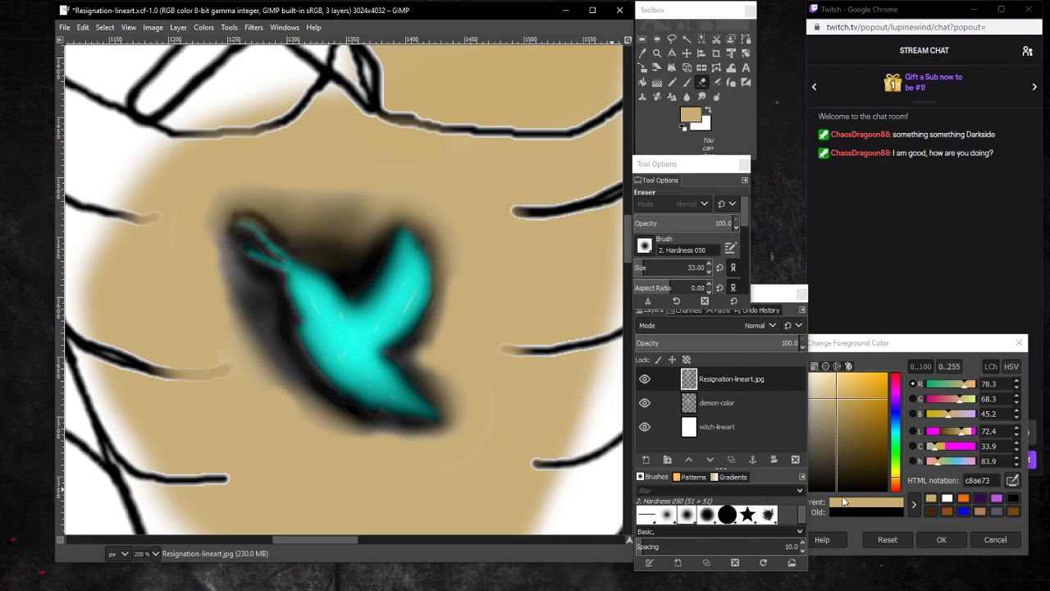
# Airbrush a darker black border around the teal bird emblem on the Resignation-lineart.jpg layer, using foreground colour 000000.
pyautogui.click(716, 82)
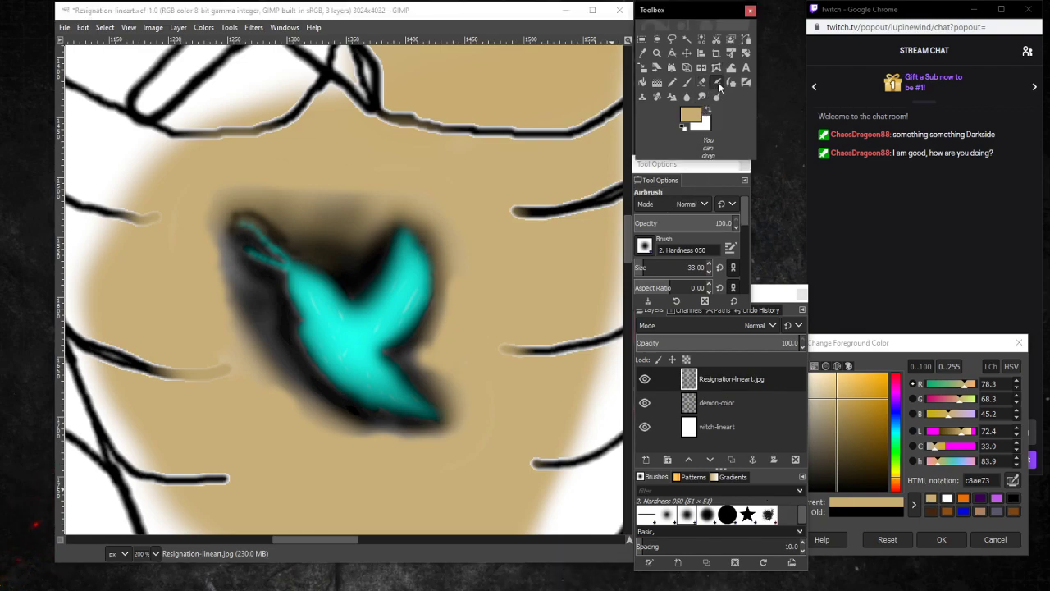
pyautogui.press('d')
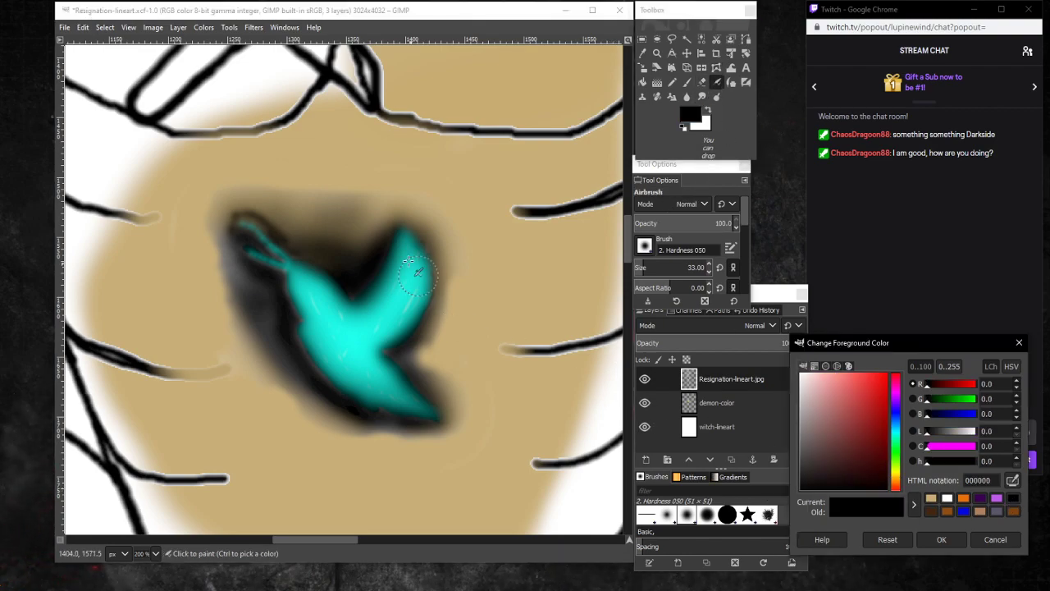
pyautogui.moveTo(350, 238)
pyautogui.mouseDown()
pyautogui.moveTo(331, 256)
pyautogui.moveTo(329, 233)
pyautogui.moveTo(336, 257)
pyautogui.moveTo(306, 249)
pyautogui.moveTo(287, 213)
pyautogui.moveTo(289, 232)
pyautogui.moveTo(271, 217)
pyautogui.moveTo(275, 203)
pyautogui.moveTo(254, 211)
pyautogui.moveTo(338, 255)
pyautogui.moveTo(256, 209)
pyautogui.moveTo(235, 212)
pyautogui.moveTo(268, 210)
pyautogui.moveTo(238, 204)
pyautogui.moveTo(226, 224)
pyautogui.moveTo(247, 210)
pyautogui.moveTo(227, 217)
pyautogui.moveTo(228, 249)
pyautogui.moveTo(225, 214)
pyautogui.moveTo(233, 281)
pyautogui.moveTo(228, 247)
pyautogui.moveTo(262, 293)
pyautogui.moveTo(241, 274)
pyautogui.moveTo(264, 315)
pyautogui.moveTo(253, 292)
pyautogui.moveTo(262, 293)
pyautogui.moveTo(251, 315)
pyautogui.moveTo(258, 300)
pyautogui.moveTo(260, 341)
pyautogui.moveTo(266, 306)
pyautogui.moveTo(274, 333)
pyautogui.moveTo(264, 290)
pyautogui.moveTo(286, 361)
pyautogui.moveTo(271, 332)
pyautogui.moveTo(315, 388)
pyautogui.moveTo(293, 327)
pyautogui.moveTo(325, 378)
pyautogui.moveTo(274, 273)
pyautogui.moveTo(361, 270)
pyautogui.moveTo(399, 218)
pyautogui.moveTo(391, 230)
pyautogui.moveTo(425, 236)
pyautogui.moveTo(397, 221)
pyautogui.moveTo(434, 253)
pyautogui.moveTo(381, 242)
pyautogui.mouseUp()
pyautogui.moveTo(443, 287)
pyautogui.mouseDown()
pyautogui.moveTo(441, 318)
pyautogui.moveTo(424, 342)
pyautogui.moveTo(441, 283)
pyautogui.moveTo(418, 351)
pyautogui.moveTo(438, 299)
pyautogui.mouseUp()
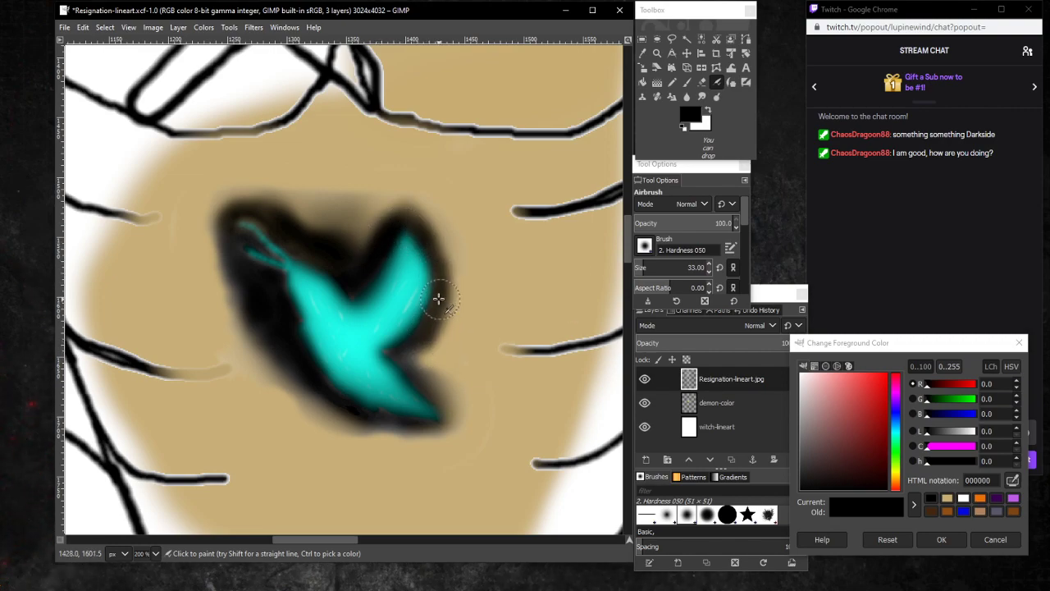
pyautogui.moveTo(414, 346)
pyautogui.mouseDown()
pyautogui.moveTo(384, 352)
pyautogui.moveTo(421, 378)
pyautogui.moveTo(385, 355)
pyautogui.mouseUp()
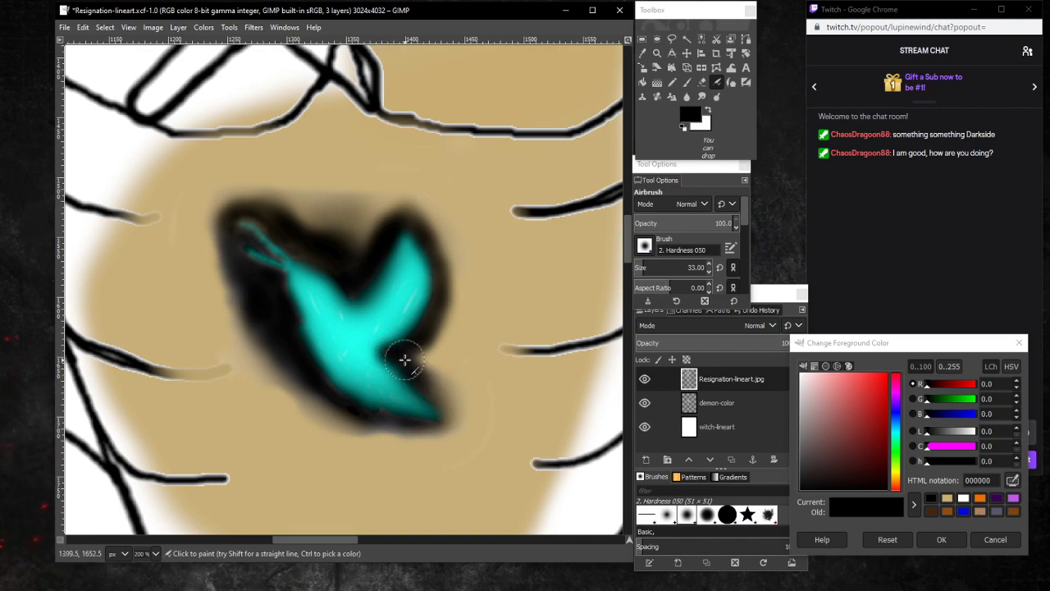
pyautogui.moveTo(408, 432)
pyautogui.mouseDown()
pyautogui.moveTo(372, 431)
pyautogui.moveTo(445, 419)
pyautogui.moveTo(449, 389)
pyautogui.moveTo(430, 382)
pyautogui.moveTo(453, 416)
pyautogui.moveTo(392, 435)
pyautogui.moveTo(312, 407)
pyautogui.moveTo(278, 359)
pyautogui.moveTo(237, 230)
pyautogui.moveTo(274, 206)
pyautogui.moveTo(256, 209)
pyautogui.moveTo(298, 246)
pyautogui.moveTo(265, 214)
pyautogui.moveTo(233, 215)
pyautogui.moveTo(221, 234)
pyautogui.moveTo(268, 328)
pyautogui.mouseUp()
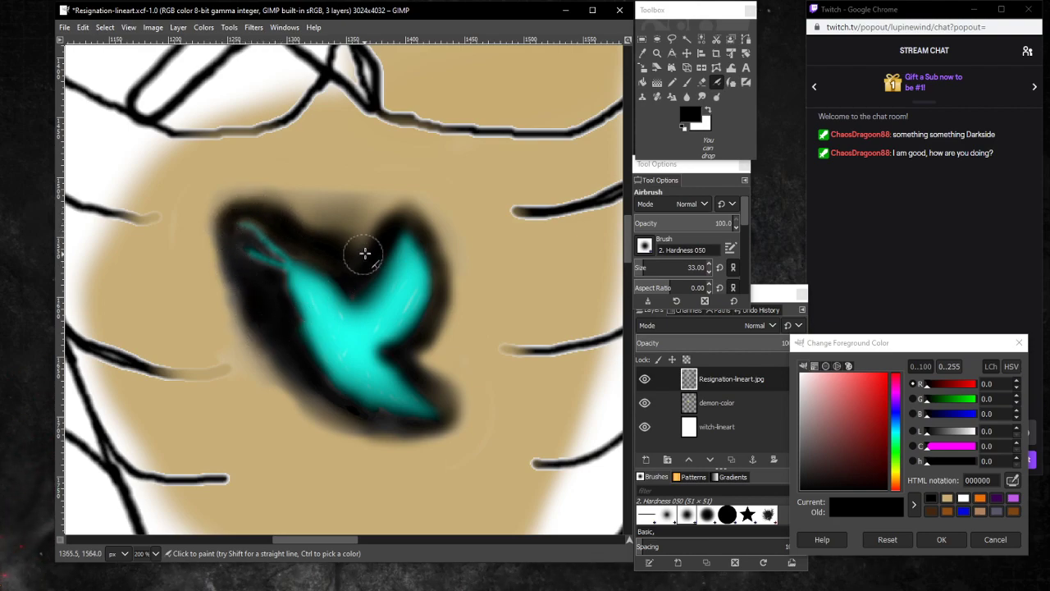
pyautogui.moveTo(365, 253)
pyautogui.mouseDown()
pyautogui.moveTo(298, 228)
pyautogui.moveTo(332, 237)
pyautogui.mouseUp()
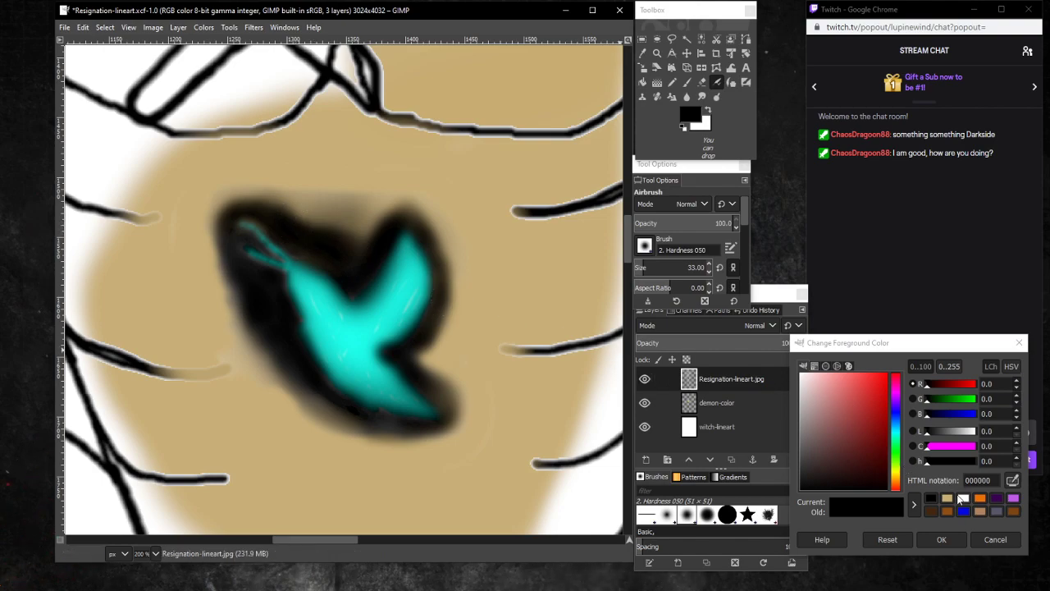
# Set the foreground colour to dark tan 827148 and airbrush a soft shadow around the bird's black border on the demon-color layer.
pyautogui.click(948, 498)
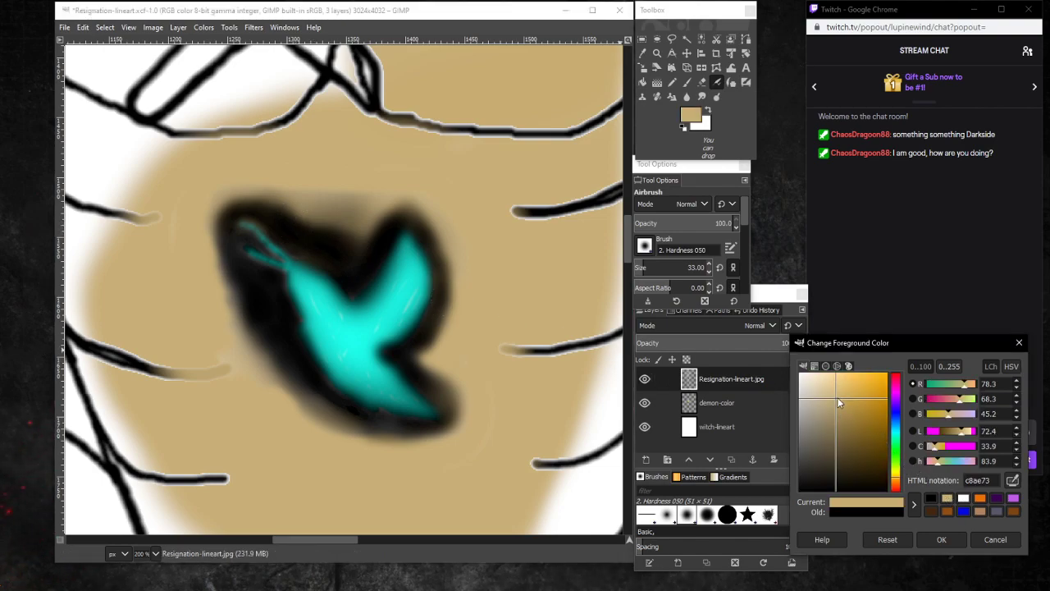
pyautogui.moveTo(838, 402); pyautogui.dragTo(839, 431)
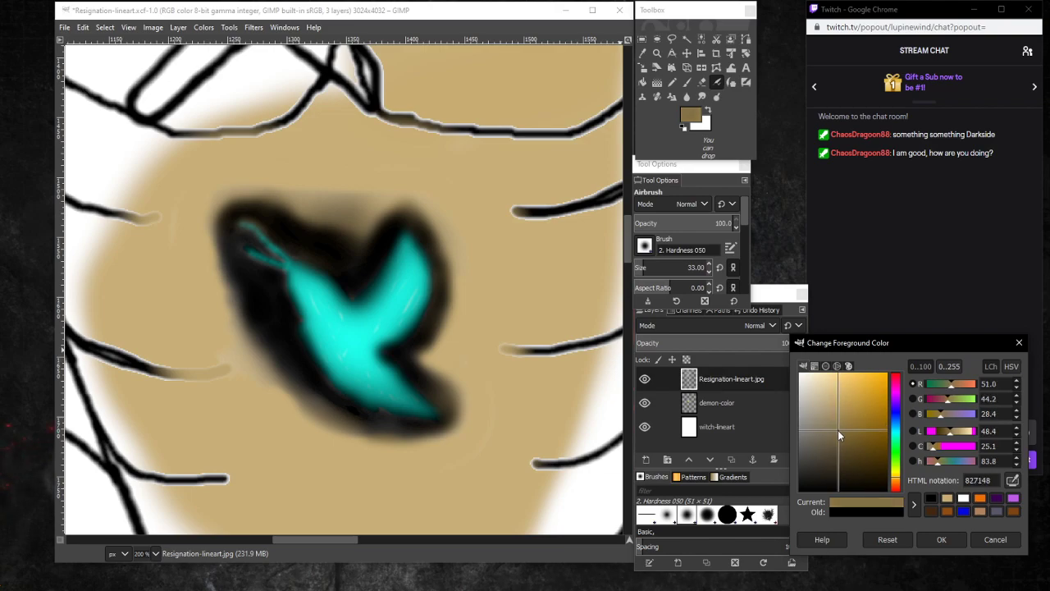
pyautogui.click(718, 84)
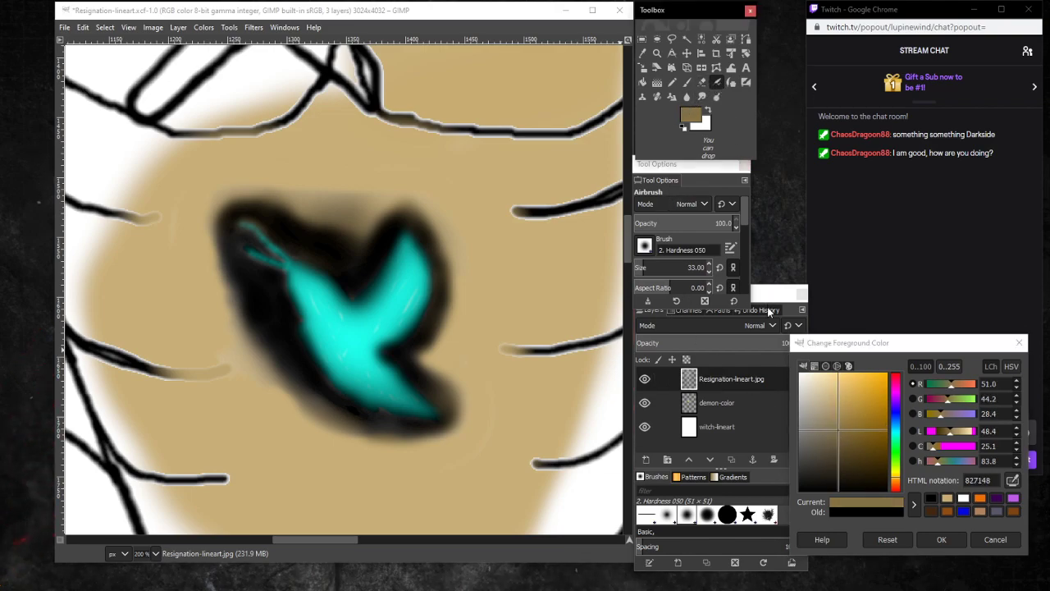
pyautogui.click(751, 402)
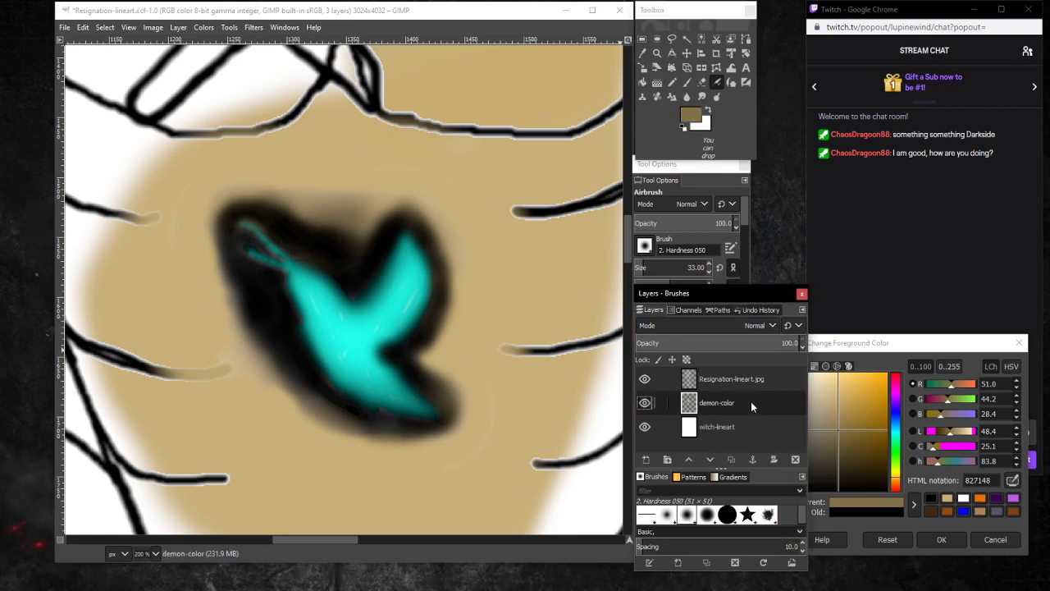
pyautogui.moveTo(349, 244)
pyautogui.mouseDown()
pyautogui.moveTo(377, 219)
pyautogui.moveTo(370, 224)
pyautogui.mouseUp()
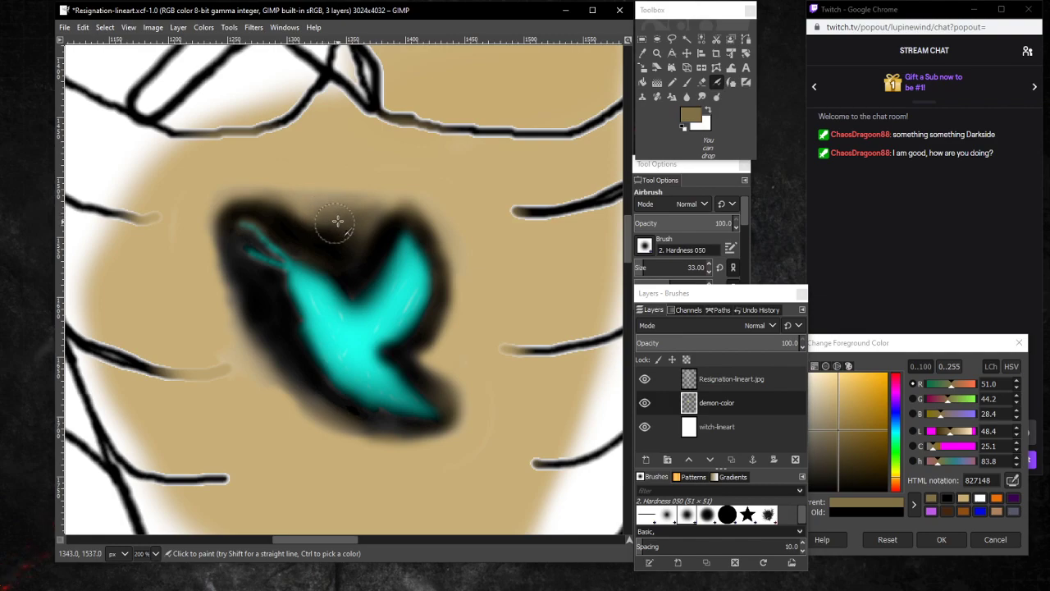
pyautogui.moveTo(316, 210)
pyautogui.mouseDown()
pyautogui.moveTo(333, 209)
pyautogui.moveTo(303, 204)
pyautogui.moveTo(361, 213)
pyautogui.mouseUp()
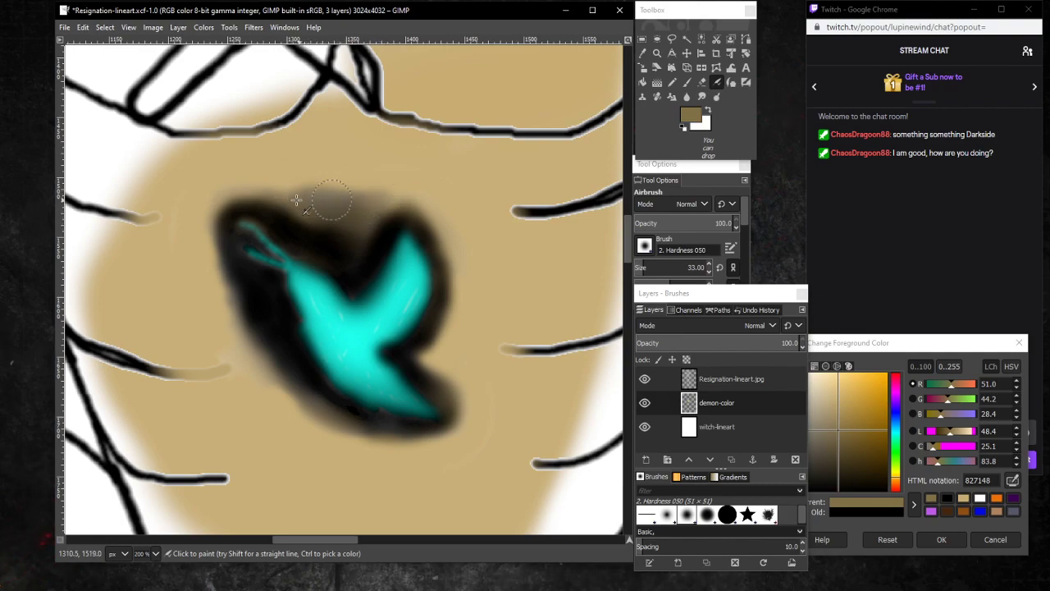
pyautogui.moveTo(304, 198)
pyautogui.mouseDown()
pyautogui.moveTo(243, 201)
pyautogui.moveTo(319, 199)
pyautogui.moveTo(236, 190)
pyautogui.moveTo(221, 215)
pyautogui.moveTo(265, 192)
pyautogui.moveTo(221, 196)
pyautogui.moveTo(210, 235)
pyautogui.moveTo(224, 205)
pyautogui.moveTo(265, 179)
pyautogui.moveTo(222, 195)
pyautogui.moveTo(301, 188)
pyautogui.moveTo(218, 203)
pyautogui.moveTo(207, 271)
pyautogui.moveTo(207, 205)
pyautogui.moveTo(214, 274)
pyautogui.moveTo(227, 300)
pyautogui.moveTo(223, 235)
pyautogui.moveTo(238, 312)
pyautogui.moveTo(211, 242)
pyautogui.moveTo(230, 307)
pyautogui.moveTo(226, 289)
pyautogui.moveTo(268, 377)
pyautogui.moveTo(251, 348)
pyautogui.moveTo(255, 377)
pyautogui.moveTo(232, 313)
pyautogui.moveTo(235, 328)
pyautogui.moveTo(285, 419)
pyautogui.moveTo(258, 377)
pyautogui.moveTo(317, 432)
pyautogui.moveTo(262, 375)
pyautogui.moveTo(323, 439)
pyautogui.moveTo(274, 401)
pyautogui.moveTo(306, 424)
pyautogui.moveTo(279, 383)
pyautogui.moveTo(334, 440)
pyautogui.moveTo(302, 418)
pyautogui.moveTo(367, 446)
pyautogui.moveTo(307, 433)
pyautogui.moveTo(401, 443)
pyautogui.moveTo(336, 440)
pyautogui.moveTo(289, 383)
pyautogui.moveTo(358, 451)
pyautogui.moveTo(400, 445)
pyautogui.moveTo(346, 449)
pyautogui.moveTo(411, 443)
pyautogui.mouseUp()
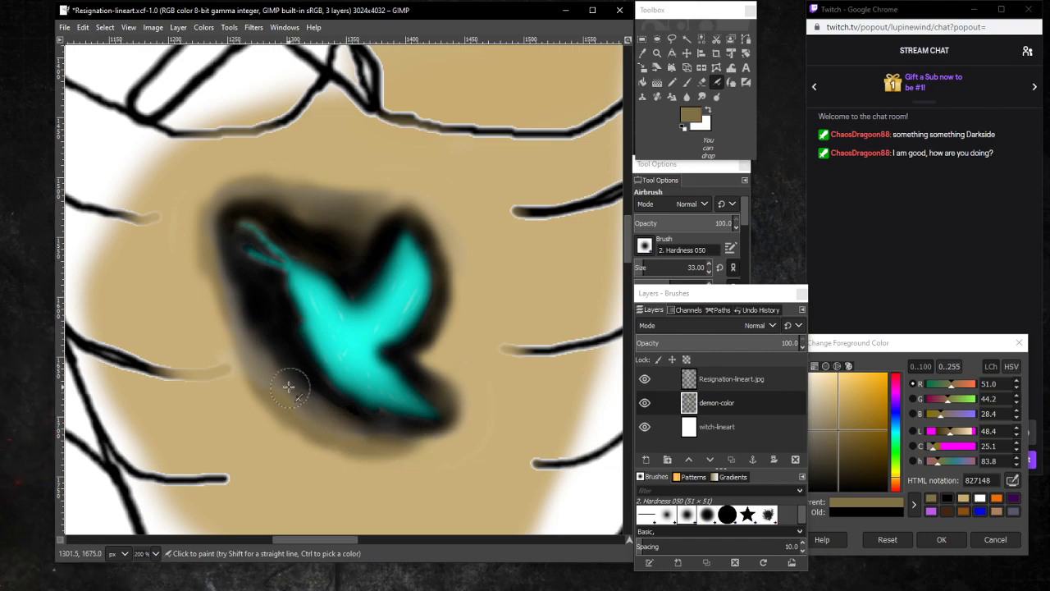
pyautogui.moveTo(348, 436)
pyautogui.mouseDown()
pyautogui.moveTo(398, 446)
pyautogui.moveTo(440, 430)
pyautogui.moveTo(391, 449)
pyautogui.moveTo(445, 418)
pyautogui.moveTo(447, 384)
pyautogui.moveTo(430, 352)
pyautogui.moveTo(431, 377)
pyautogui.moveTo(413, 352)
pyautogui.moveTo(432, 364)
pyautogui.moveTo(439, 389)
pyautogui.moveTo(434, 332)
pyautogui.moveTo(453, 379)
pyautogui.moveTo(444, 338)
pyautogui.moveTo(455, 385)
pyautogui.moveTo(447, 292)
pyautogui.moveTo(461, 422)
pyautogui.moveTo(406, 450)
pyautogui.moveTo(448, 397)
pyautogui.moveTo(448, 252)
pyautogui.moveTo(435, 223)
pyautogui.mouseUp()
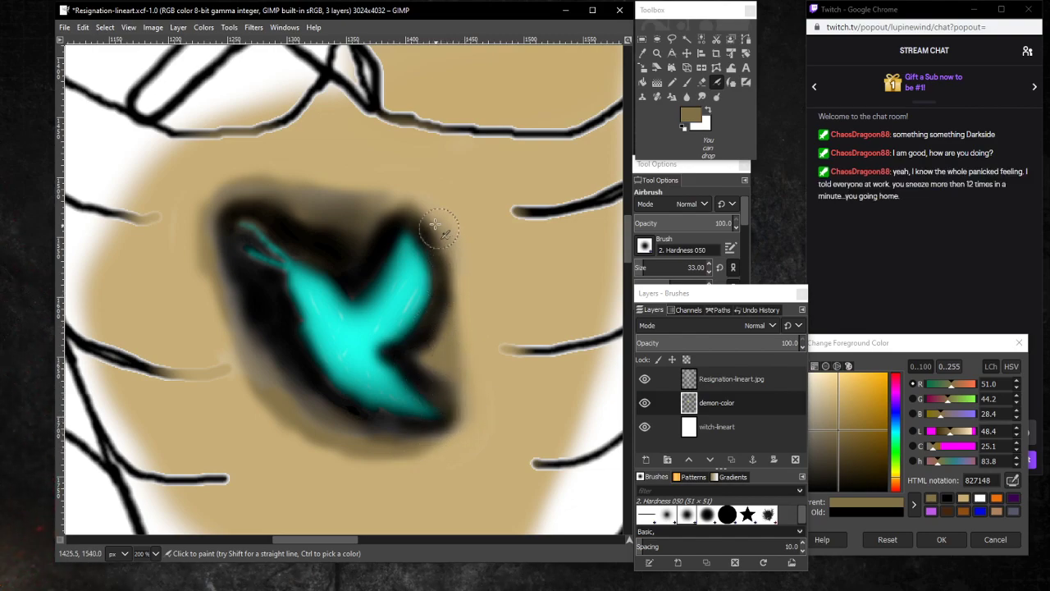
pyautogui.moveTo(361, 218)
pyautogui.mouseDown()
pyautogui.moveTo(350, 243)
pyautogui.moveTo(379, 212)
pyautogui.moveTo(305, 222)
pyautogui.moveTo(291, 214)
pyautogui.moveTo(328, 227)
pyautogui.moveTo(304, 214)
pyautogui.mouseUp()
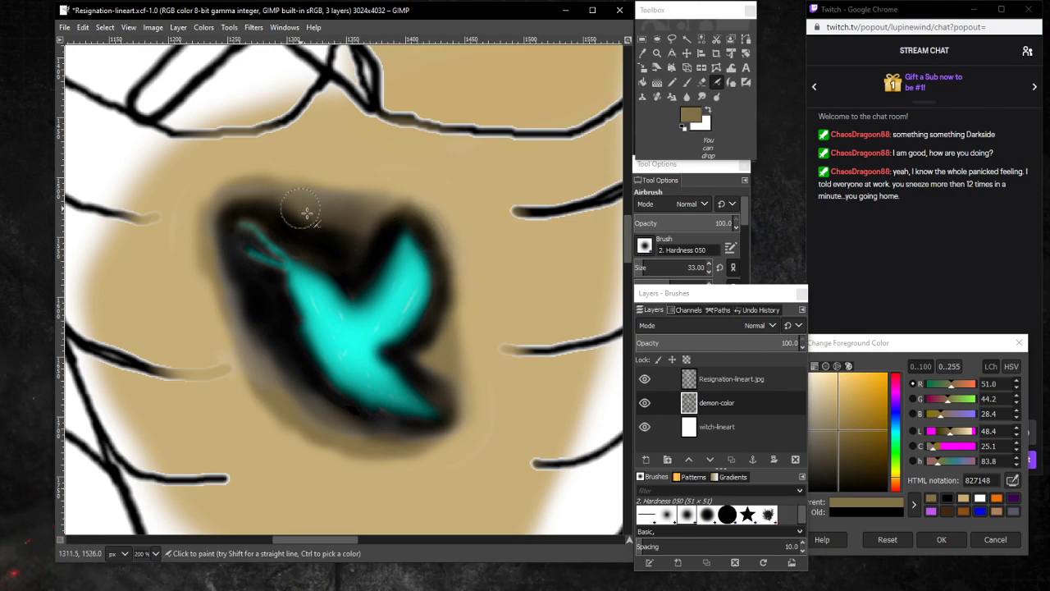
# Erase the greyish outer fringe of the black border along the bird emblem's lower-left side on the Resignation-lineart.jpg layer with the size 33 Eraser.
pyautogui.click(771, 376)
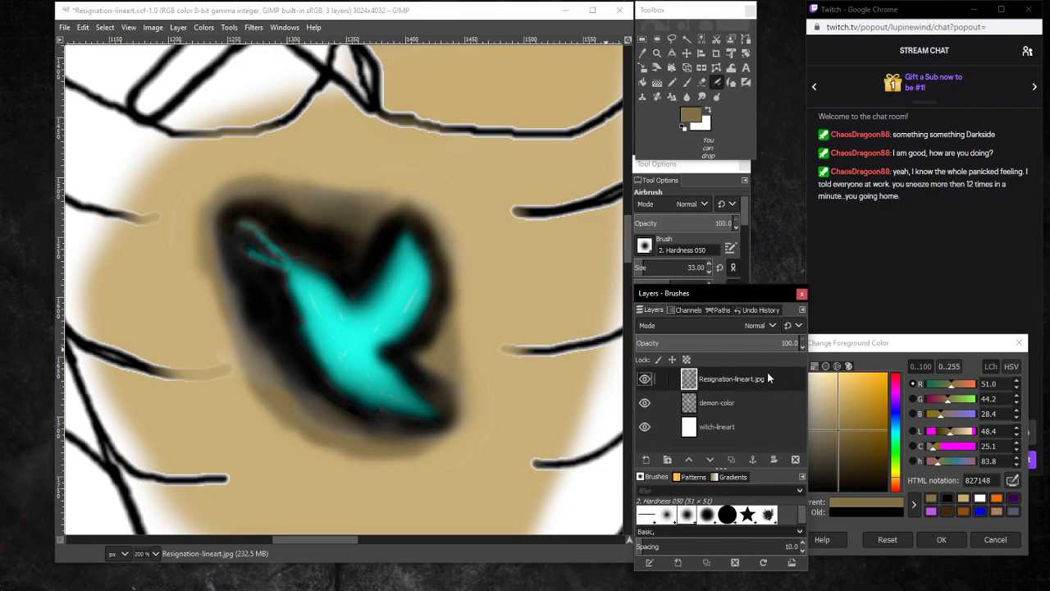
pyautogui.click(701, 82)
pyautogui.click(372, 208)
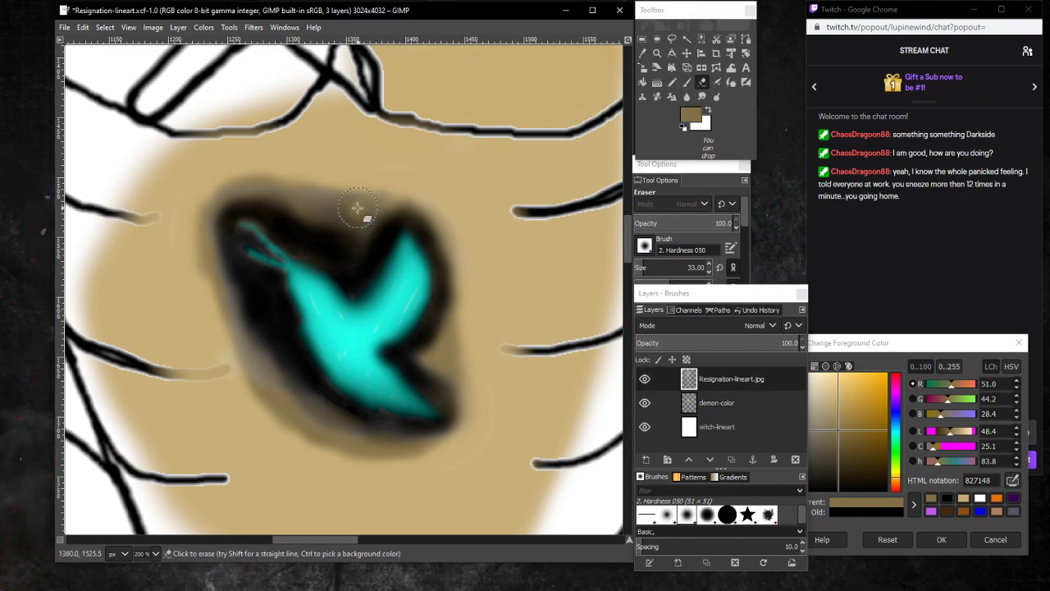
pyautogui.moveTo(361, 209)
pyautogui.mouseDown()
pyautogui.moveTo(369, 200)
pyautogui.moveTo(312, 188)
pyautogui.moveTo(360, 199)
pyautogui.moveTo(312, 205)
pyautogui.moveTo(347, 216)
pyautogui.moveTo(370, 205)
pyautogui.moveTo(365, 216)
pyautogui.mouseUp()
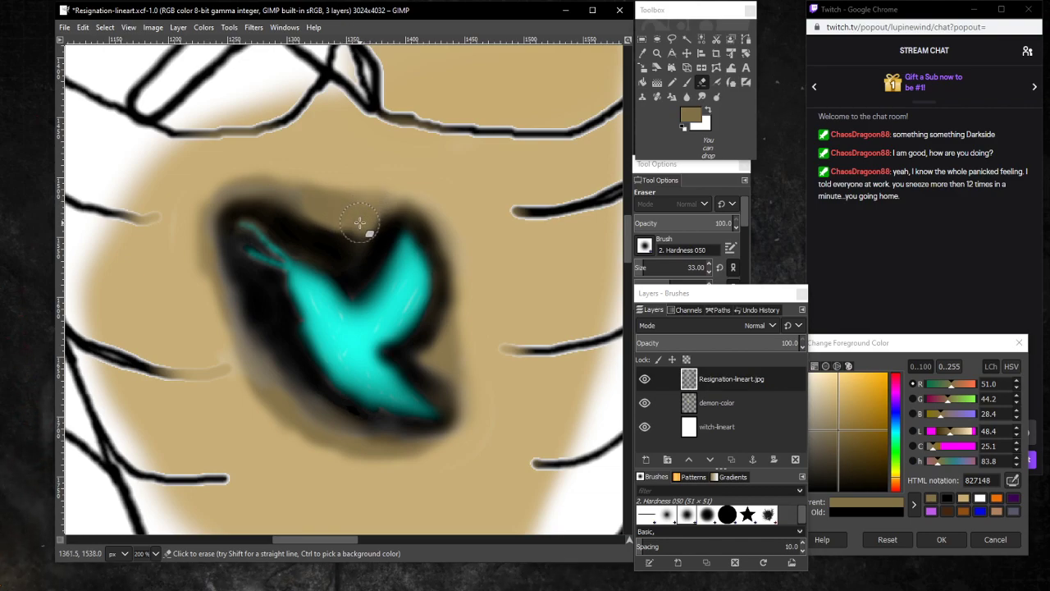
pyautogui.hotkey('ctrl', 'z')
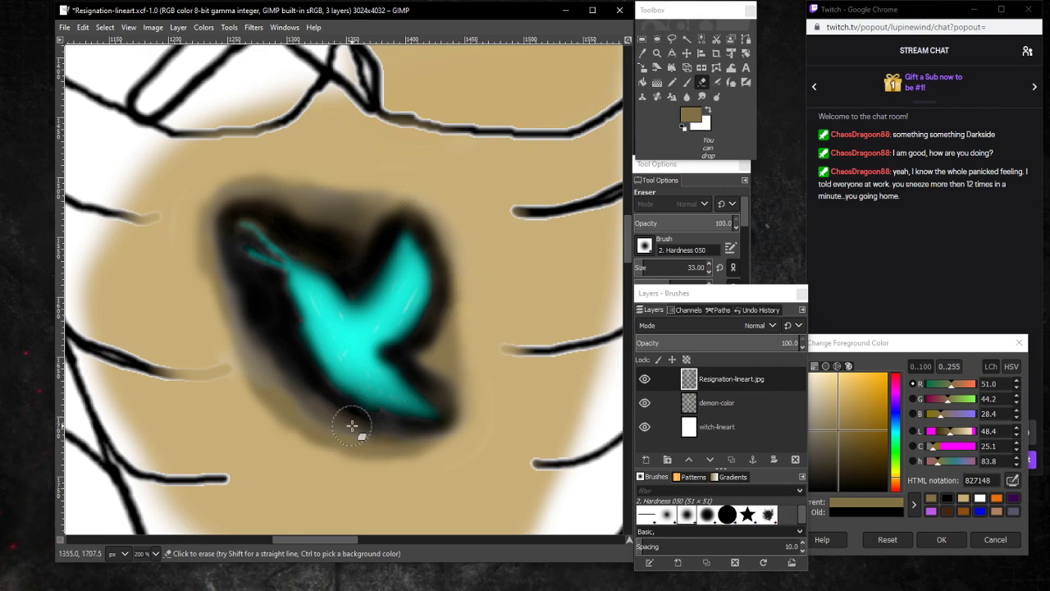
pyautogui.moveTo(352, 425); pyautogui.dragTo(252, 352)
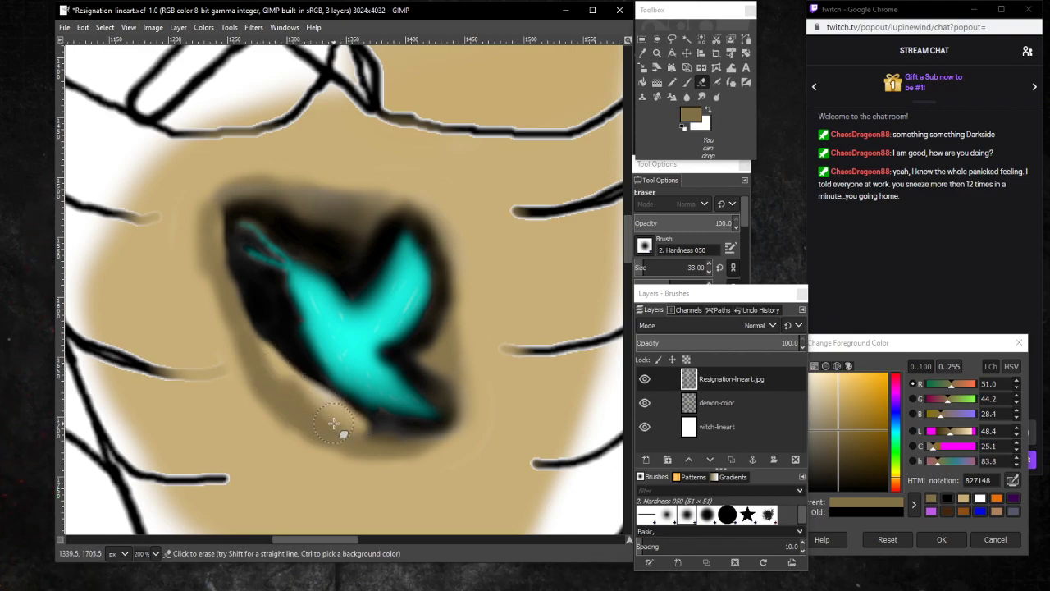
# Set the foreground colour to black 000000 and airbrush the black border back in along the bird emblem's lower-left edge and upper-left corner.
pyautogui.click(718, 82)
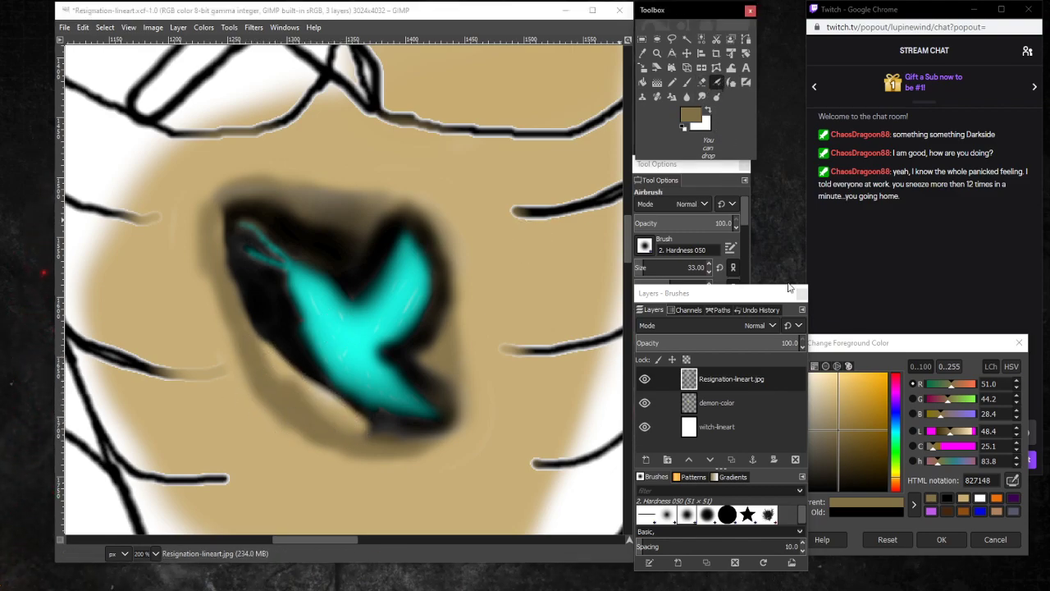
pyautogui.click(946, 498)
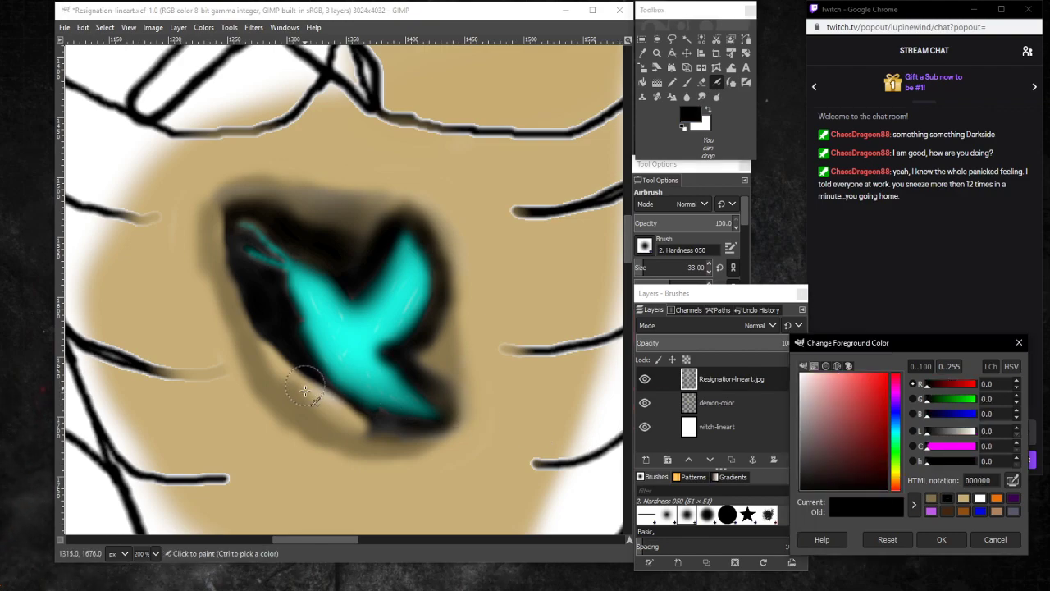
pyautogui.moveTo(336, 413)
pyautogui.mouseDown()
pyautogui.moveTo(363, 428)
pyautogui.moveTo(324, 401)
pyautogui.moveTo(369, 421)
pyautogui.moveTo(342, 415)
pyautogui.moveTo(311, 381)
pyautogui.moveTo(355, 419)
pyautogui.moveTo(301, 368)
pyautogui.moveTo(345, 425)
pyautogui.moveTo(317, 387)
pyautogui.moveTo(367, 424)
pyautogui.moveTo(275, 347)
pyautogui.moveTo(318, 404)
pyautogui.moveTo(268, 334)
pyautogui.moveTo(293, 391)
pyautogui.moveTo(265, 328)
pyautogui.moveTo(295, 367)
pyautogui.moveTo(277, 341)
pyautogui.moveTo(304, 390)
pyautogui.moveTo(256, 317)
pyautogui.moveTo(309, 405)
pyautogui.moveTo(351, 432)
pyautogui.moveTo(267, 323)
pyautogui.moveTo(285, 383)
pyautogui.moveTo(319, 417)
pyautogui.moveTo(309, 419)
pyautogui.moveTo(275, 371)
pyautogui.moveTo(358, 450)
pyautogui.moveTo(319, 414)
pyautogui.moveTo(401, 457)
pyautogui.moveTo(368, 432)
pyautogui.moveTo(415, 436)
pyautogui.mouseUp()
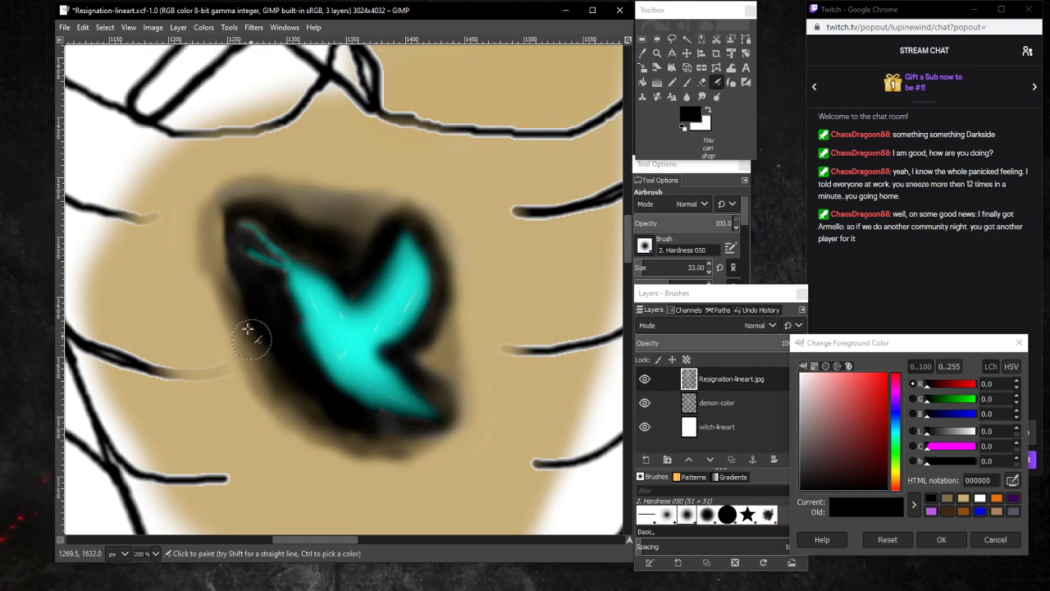
pyautogui.moveTo(233, 300)
pyautogui.mouseDown()
pyautogui.moveTo(218, 215)
pyautogui.moveTo(232, 271)
pyautogui.moveTo(220, 223)
pyautogui.mouseUp()
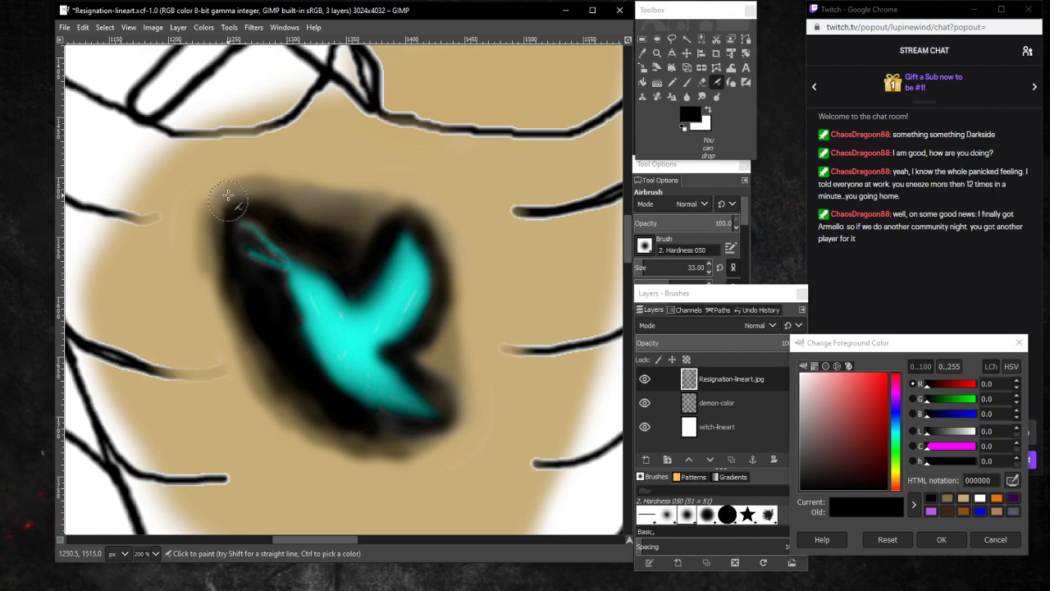
pyautogui.moveTo(226, 204)
pyautogui.mouseDown()
pyautogui.moveTo(221, 257)
pyautogui.moveTo(222, 218)
pyautogui.mouseUp()
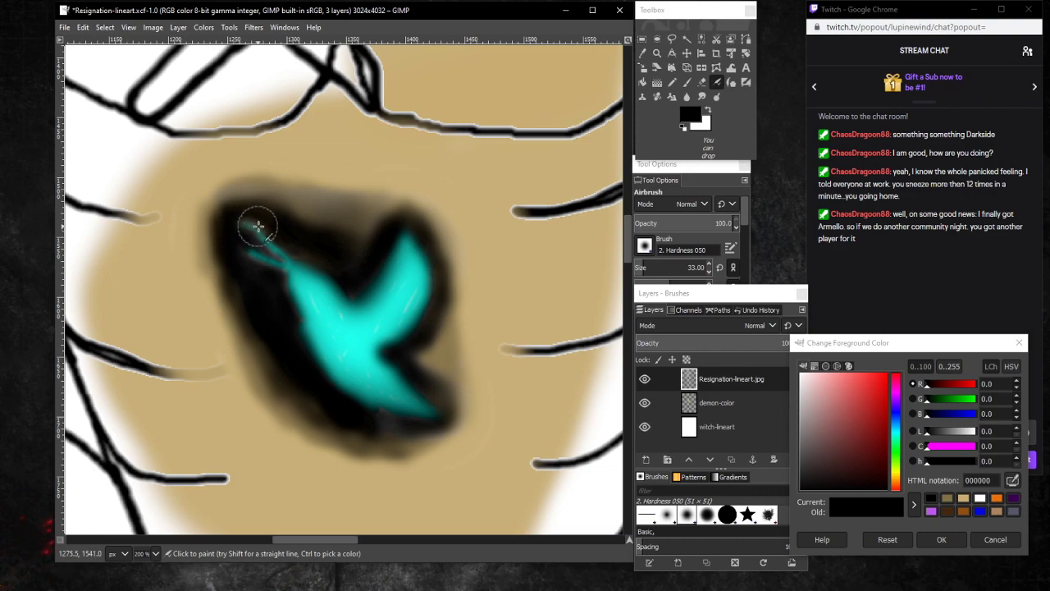
# Airbrush black over the gaps above the bird and along its right and lower sides to form a solid dark backing.
pyautogui.moveTo(259, 226)
pyautogui.mouseDown()
pyautogui.moveTo(241, 217)
pyautogui.moveTo(286, 218)
pyautogui.moveTo(244, 209)
pyautogui.moveTo(277, 216)
pyautogui.mouseUp()
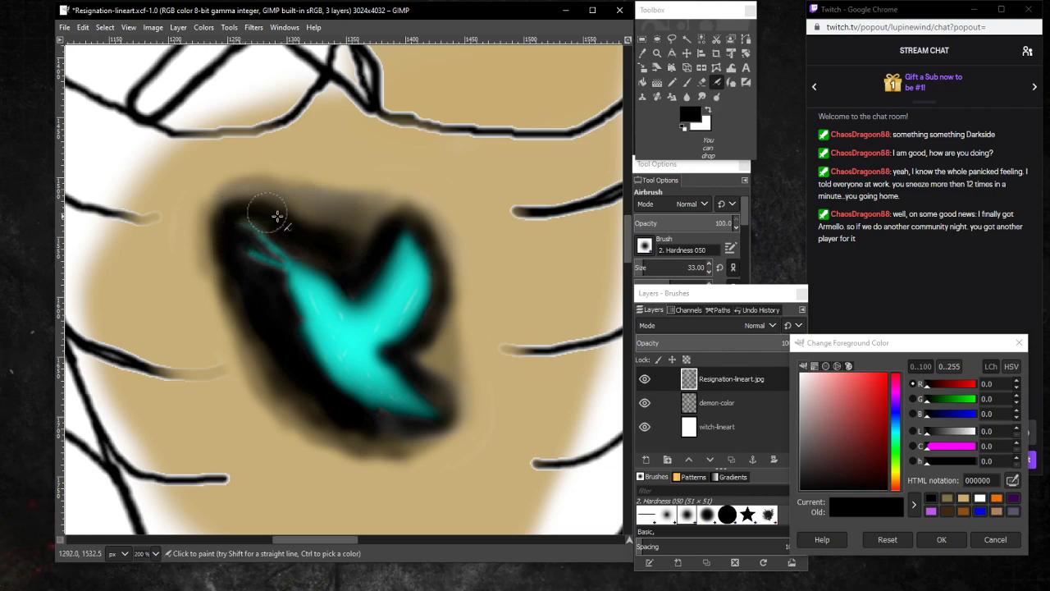
pyautogui.moveTo(354, 225)
pyautogui.mouseDown()
pyautogui.moveTo(350, 256)
pyautogui.moveTo(363, 233)
pyautogui.moveTo(347, 265)
pyautogui.moveTo(369, 232)
pyautogui.moveTo(342, 225)
pyautogui.moveTo(373, 222)
pyautogui.moveTo(318, 213)
pyautogui.mouseUp()
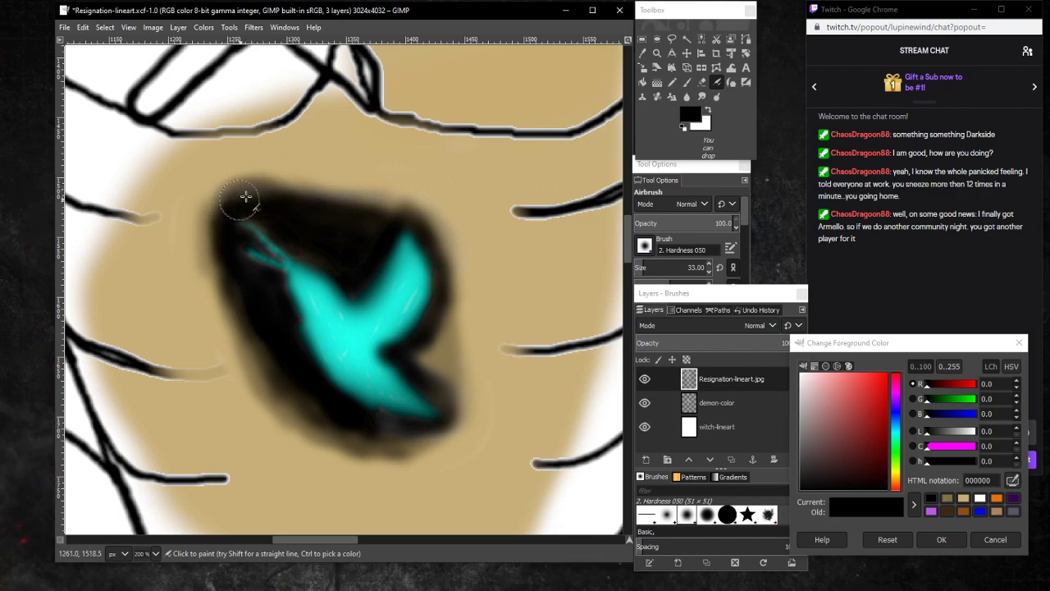
pyautogui.moveTo(243, 188)
pyautogui.mouseDown()
pyautogui.moveTo(299, 190)
pyautogui.moveTo(359, 195)
pyautogui.moveTo(262, 192)
pyautogui.moveTo(387, 216)
pyautogui.moveTo(238, 197)
pyautogui.mouseUp()
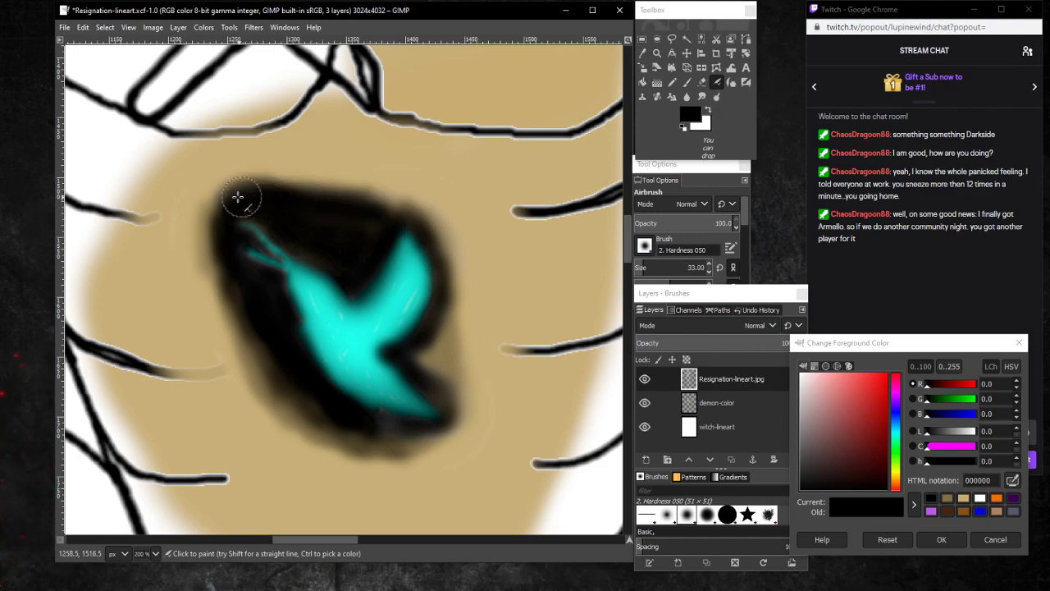
pyautogui.moveTo(389, 220)
pyautogui.mouseDown()
pyautogui.moveTo(445, 248)
pyautogui.moveTo(444, 342)
pyautogui.moveTo(433, 364)
pyautogui.moveTo(421, 371)
pyautogui.moveTo(425, 351)
pyautogui.moveTo(419, 362)
pyautogui.moveTo(433, 354)
pyautogui.moveTo(444, 313)
pyautogui.moveTo(441, 386)
pyautogui.moveTo(450, 301)
pyautogui.moveTo(457, 366)
pyautogui.moveTo(444, 383)
pyautogui.moveTo(436, 333)
pyautogui.moveTo(429, 370)
pyautogui.moveTo(424, 353)
pyautogui.moveTo(417, 362)
pyautogui.moveTo(422, 347)
pyautogui.moveTo(429, 372)
pyautogui.moveTo(431, 344)
pyautogui.moveTo(453, 416)
pyautogui.moveTo(436, 430)
pyautogui.moveTo(379, 418)
pyautogui.mouseUp()
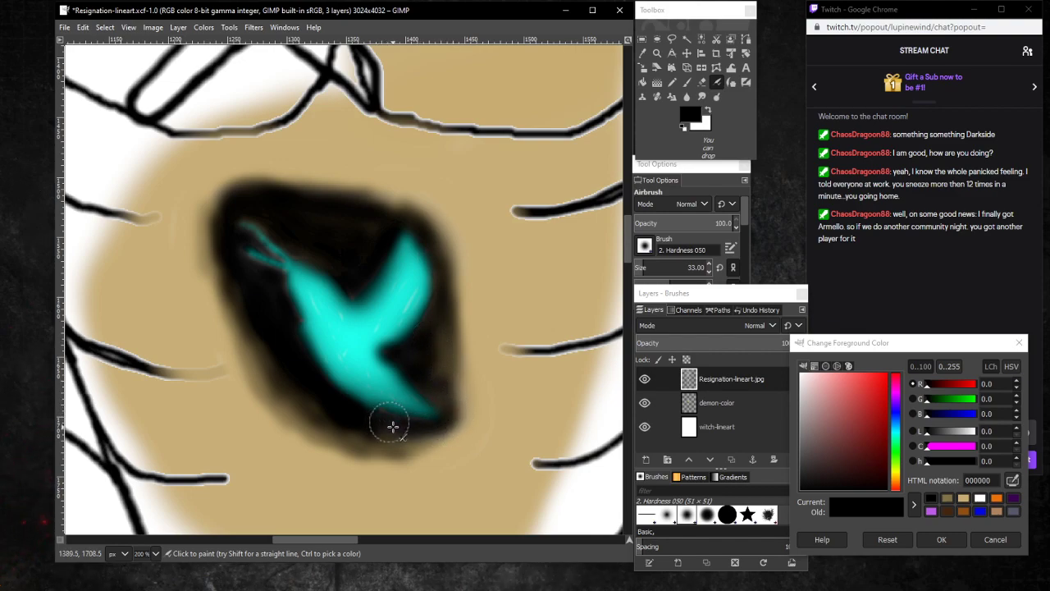
pyautogui.moveTo(440, 438)
pyautogui.mouseDown()
pyautogui.moveTo(406, 449)
pyautogui.moveTo(436, 429)
pyautogui.mouseUp()
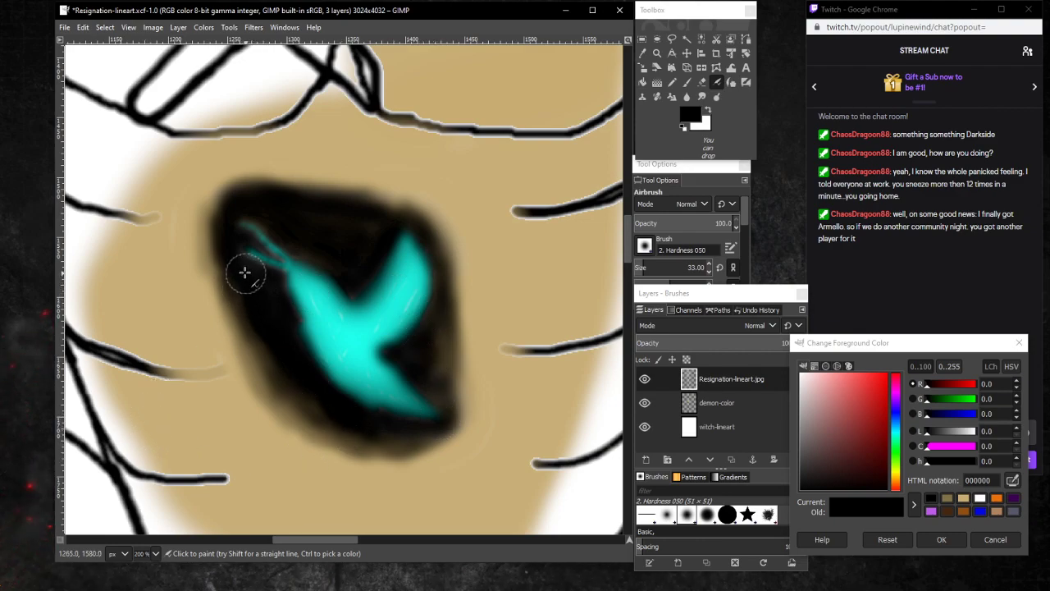
pyautogui.moveTo(238, 253)
pyautogui.mouseDown()
pyautogui.moveTo(279, 289)
pyautogui.moveTo(284, 278)
pyautogui.mouseUp()
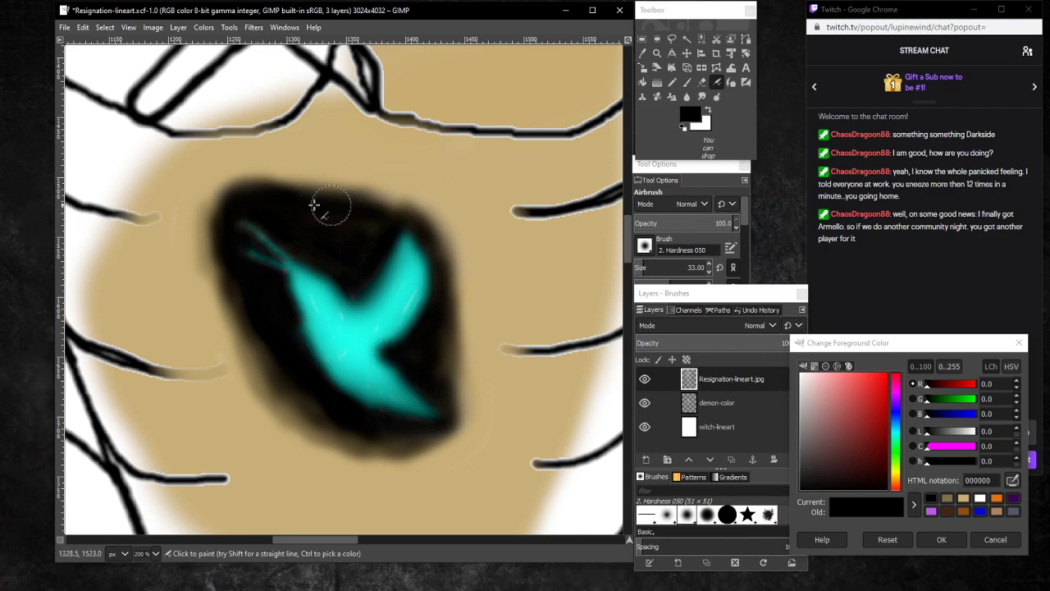
# Set the foreground colour to dark tan 827148 and airbrush a soft shadow around the enlarged black backing on the demon-color layer.
pyautogui.click(946, 500)
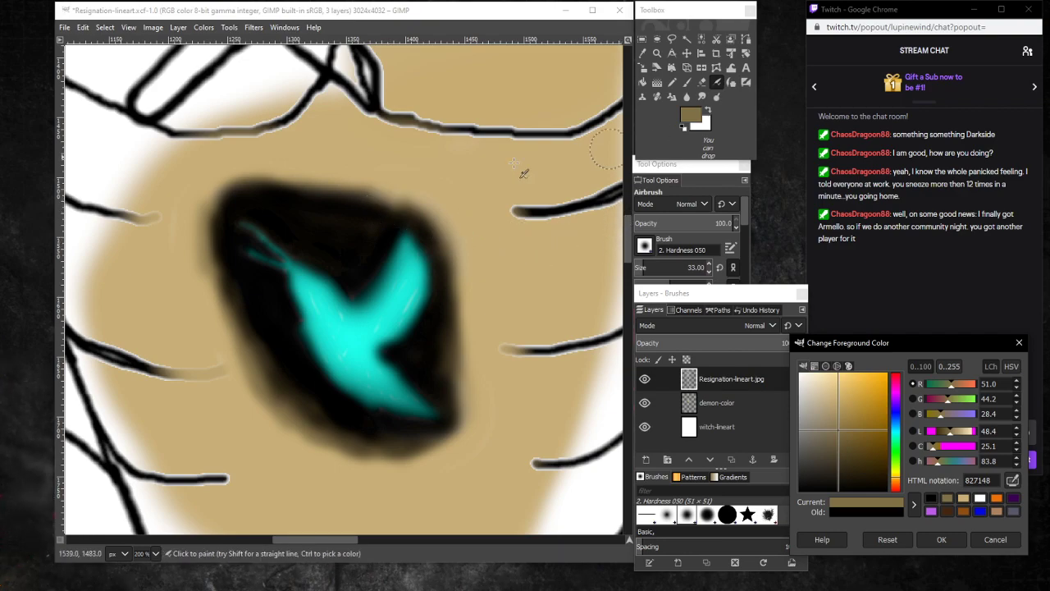
pyautogui.click(338, 187)
pyautogui.moveTo(343, 192); pyautogui.dragTo(384, 205)
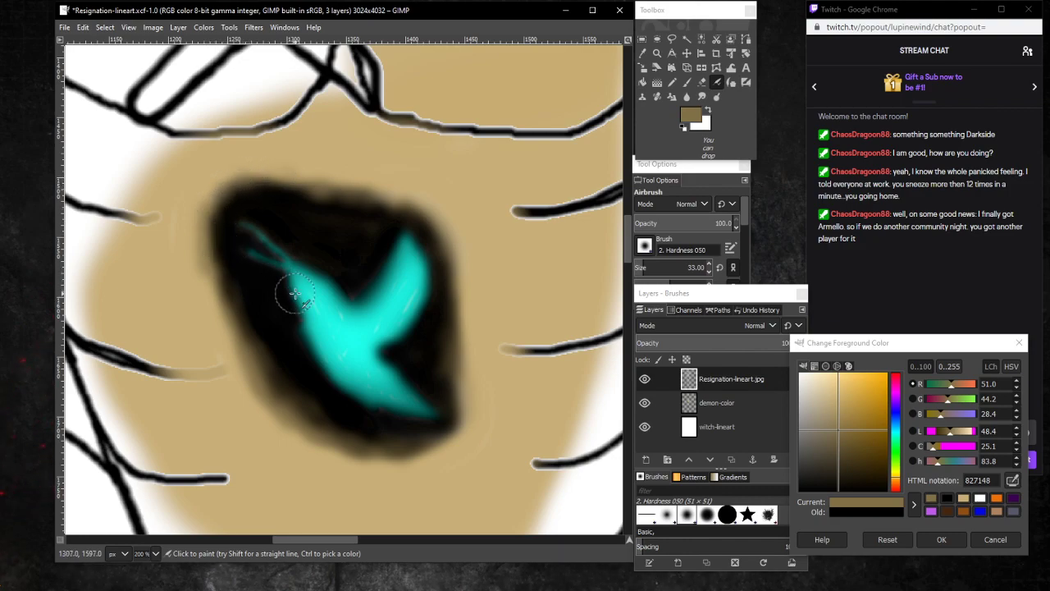
pyautogui.press('ctrl')
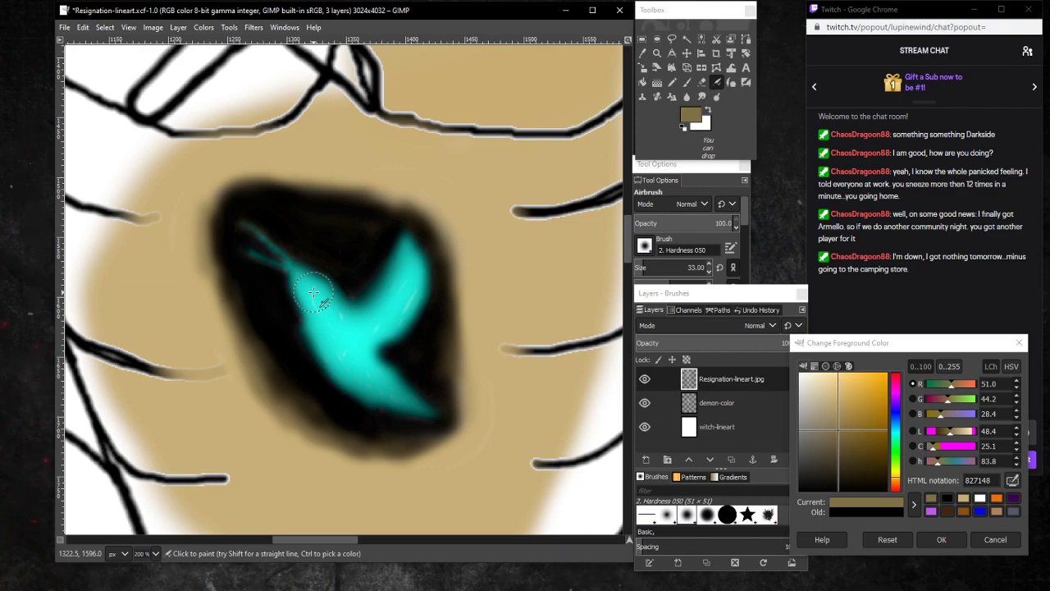
pyautogui.click(734, 402)
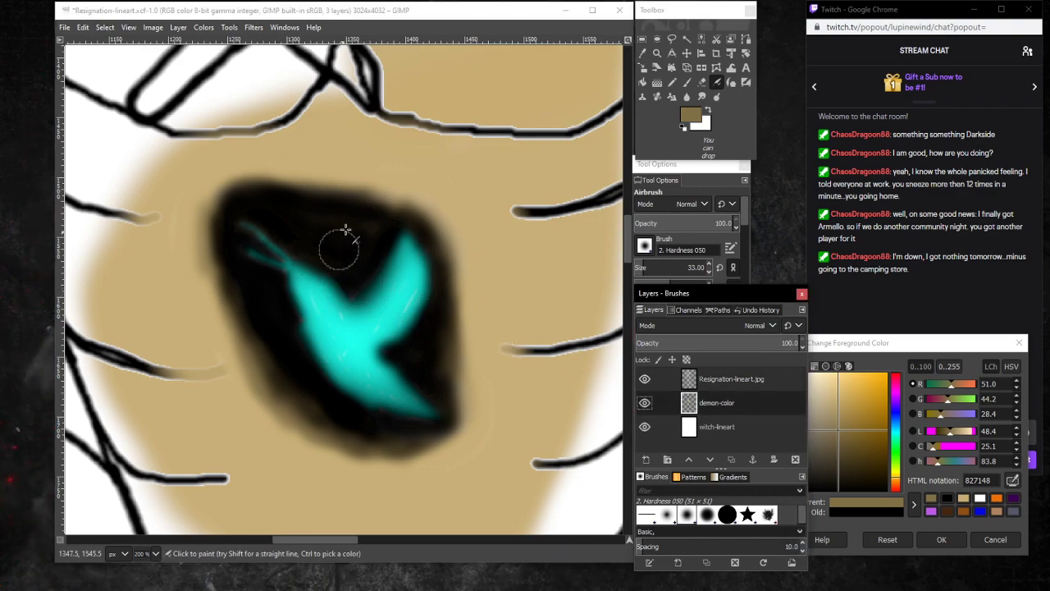
pyautogui.moveTo(374, 214)
pyautogui.mouseDown()
pyautogui.moveTo(327, 199)
pyautogui.moveTo(385, 210)
pyautogui.moveTo(288, 188)
pyautogui.moveTo(366, 193)
pyautogui.moveTo(280, 171)
pyautogui.moveTo(391, 203)
pyautogui.moveTo(247, 174)
pyautogui.moveTo(308, 181)
pyautogui.moveTo(267, 180)
pyautogui.mouseUp()
pyautogui.moveTo(204, 202); pyautogui.dragTo(209, 237)
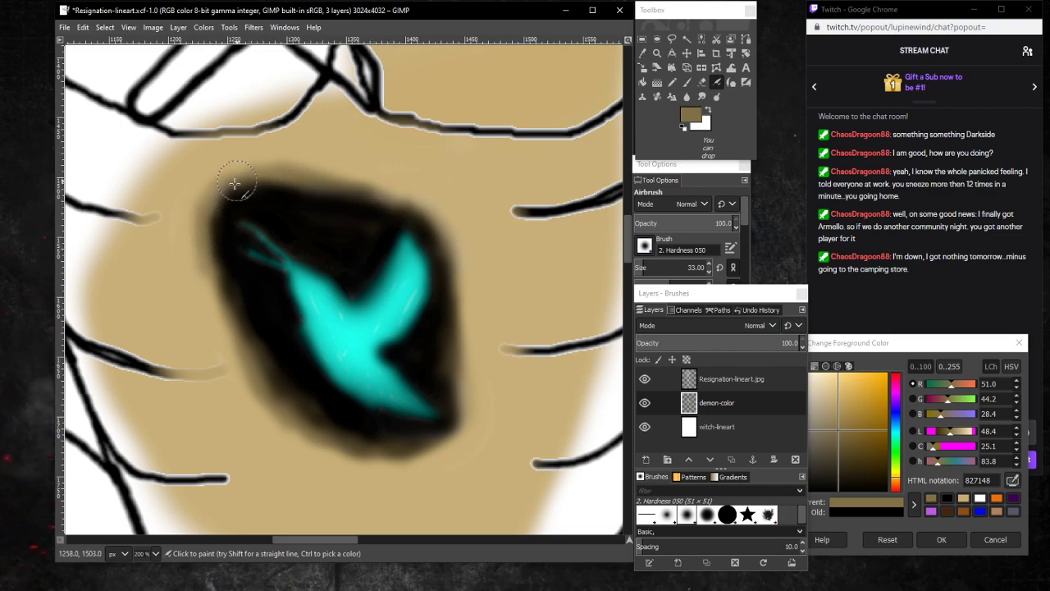
pyautogui.moveTo(220, 304)
pyautogui.mouseDown()
pyautogui.moveTo(250, 390)
pyautogui.moveTo(216, 284)
pyautogui.moveTo(282, 431)
pyautogui.moveTo(291, 432)
pyautogui.moveTo(260, 387)
pyautogui.moveTo(294, 440)
pyautogui.moveTo(377, 461)
pyautogui.moveTo(295, 441)
pyautogui.moveTo(414, 464)
pyautogui.moveTo(464, 433)
pyautogui.moveTo(425, 452)
pyautogui.moveTo(457, 421)
pyautogui.moveTo(460, 351)
pyautogui.moveTo(458, 422)
pyautogui.moveTo(464, 292)
pyautogui.moveTo(463, 420)
pyautogui.moveTo(440, 435)
pyautogui.moveTo(466, 399)
pyautogui.moveTo(464, 377)
pyautogui.moveTo(455, 440)
pyautogui.moveTo(435, 445)
pyautogui.moveTo(463, 385)
pyautogui.moveTo(437, 442)
pyautogui.moveTo(457, 343)
pyautogui.moveTo(434, 293)
pyautogui.moveTo(352, 224)
pyautogui.moveTo(344, 193)
pyautogui.moveTo(407, 202)
pyautogui.moveTo(433, 232)
pyautogui.moveTo(444, 255)
pyautogui.moveTo(409, 205)
pyautogui.moveTo(369, 200)
pyautogui.moveTo(397, 203)
pyautogui.moveTo(437, 261)
pyautogui.moveTo(451, 330)
pyautogui.moveTo(439, 249)
pyautogui.mouseUp()
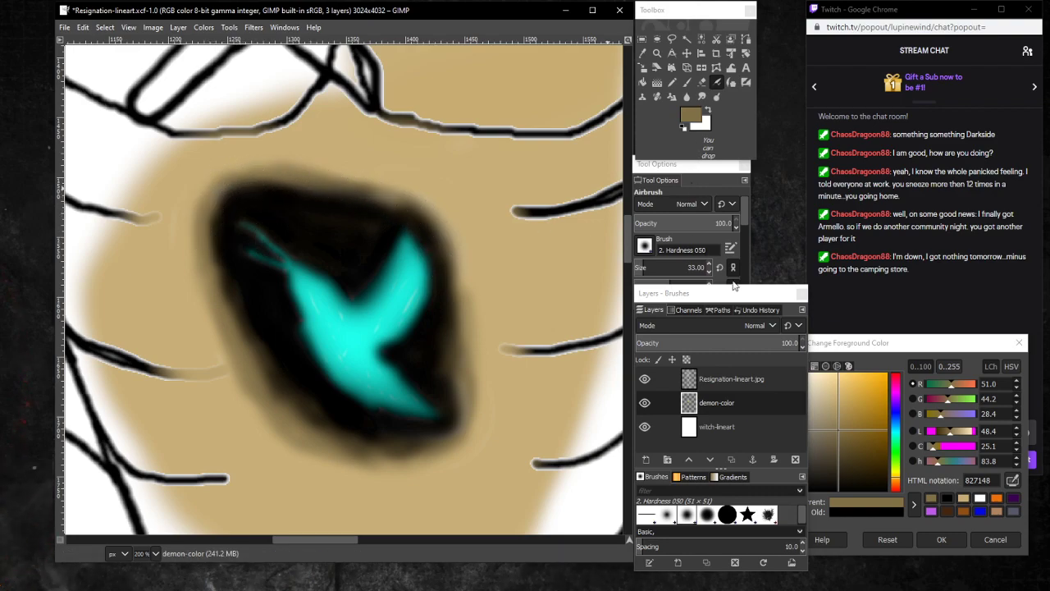
# Airbrush the lower-right corner of the emblem's black backing fuller on the Resignation-lineart.jpg layer, using foreground colour 000000.
pyautogui.press('d')
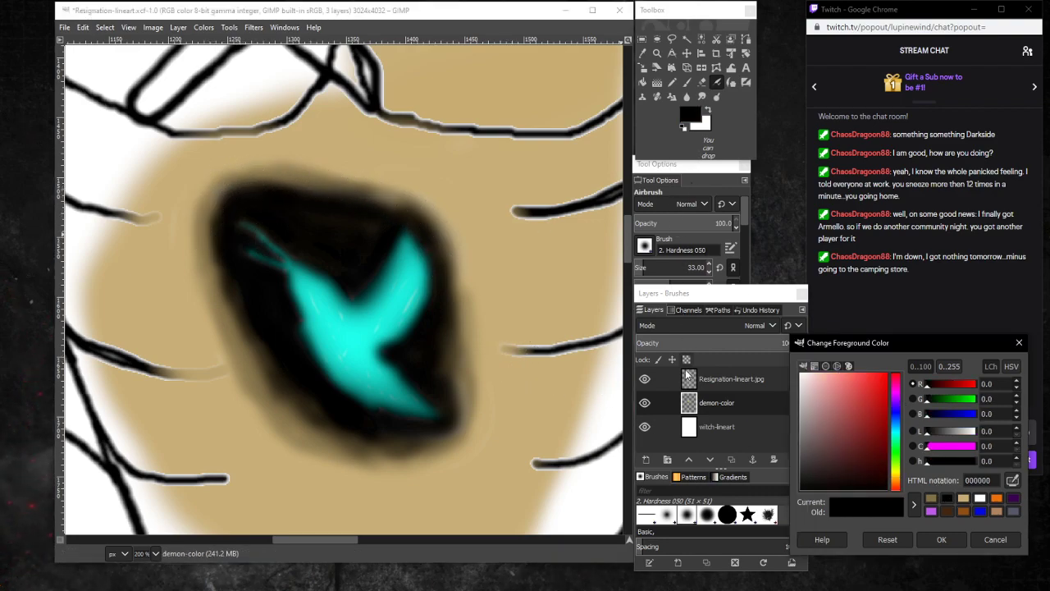
pyautogui.click(749, 383)
pyautogui.click(436, 376)
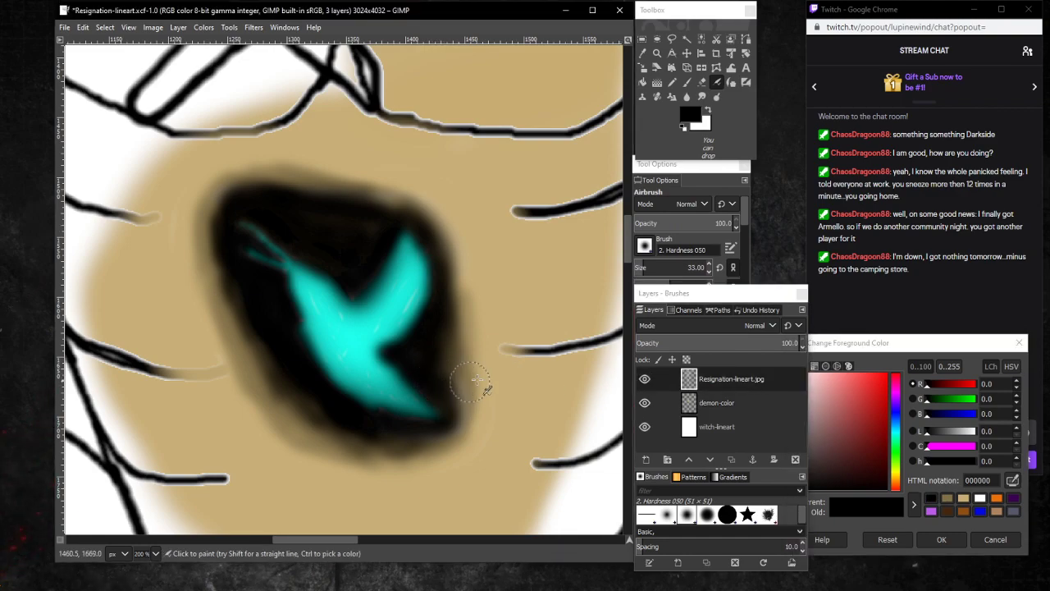
pyautogui.moveTo(446, 392)
pyautogui.mouseDown()
pyautogui.moveTo(448, 412)
pyautogui.moveTo(428, 433)
pyautogui.mouseUp()
pyautogui.moveTo(452, 388); pyautogui.dragTo(455, 421)
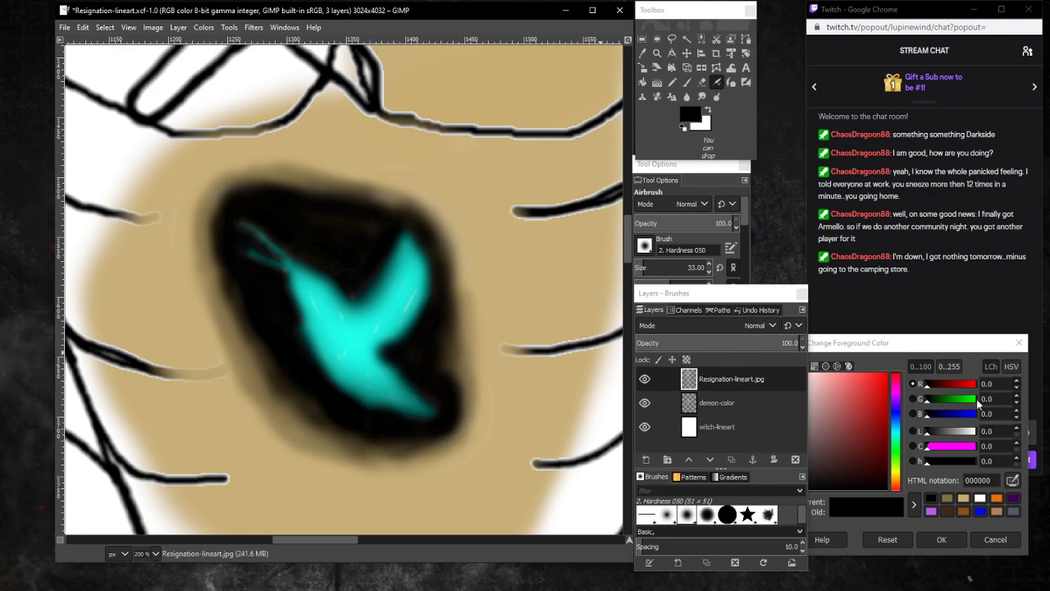
# Set the foreground colour to bright cyan 15f8ff and airbrush over the bird's wing and body on the Resignation-lineart.jpg layer.
pyautogui.click(895, 431)
pyautogui.click(887, 383)
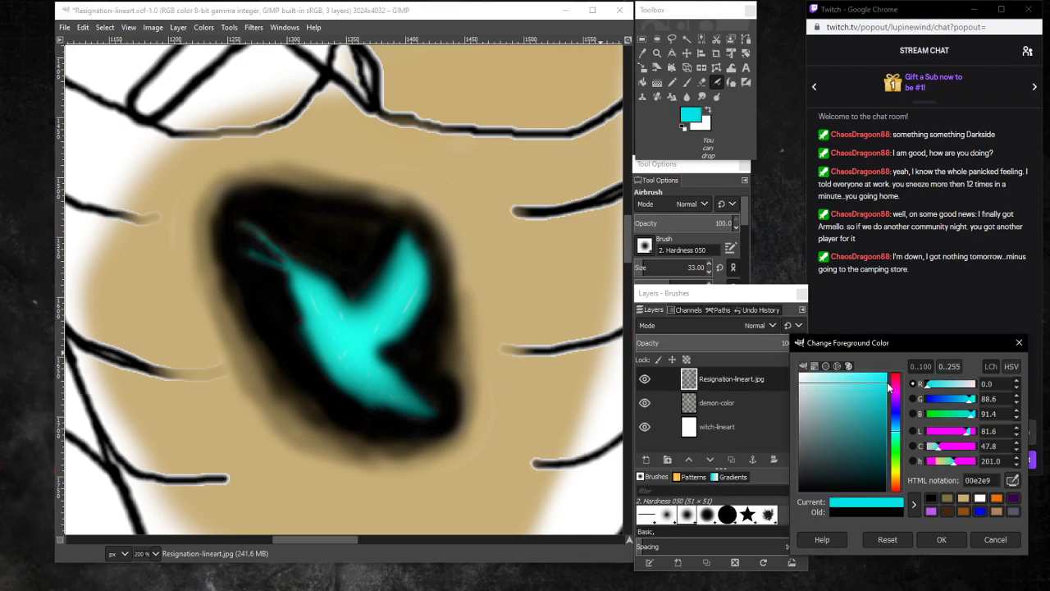
pyautogui.moveTo(887, 383); pyautogui.dragTo(881, 369)
pyautogui.moveTo(411, 288)
pyautogui.mouseDown()
pyautogui.moveTo(371, 329)
pyautogui.moveTo(347, 325)
pyautogui.moveTo(324, 317)
pyautogui.moveTo(307, 287)
pyautogui.moveTo(317, 312)
pyautogui.mouseUp()
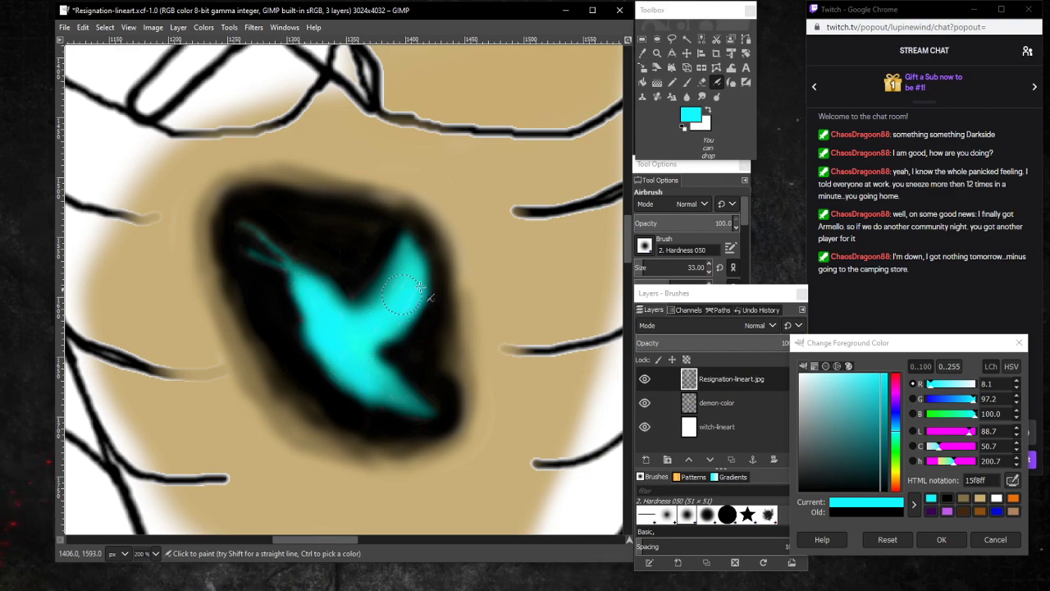
# Set the foreground colour to tan c8ae73 and airbrush the skin around the emblem's shadow on the demon-color layer.
pyautogui.click(749, 404)
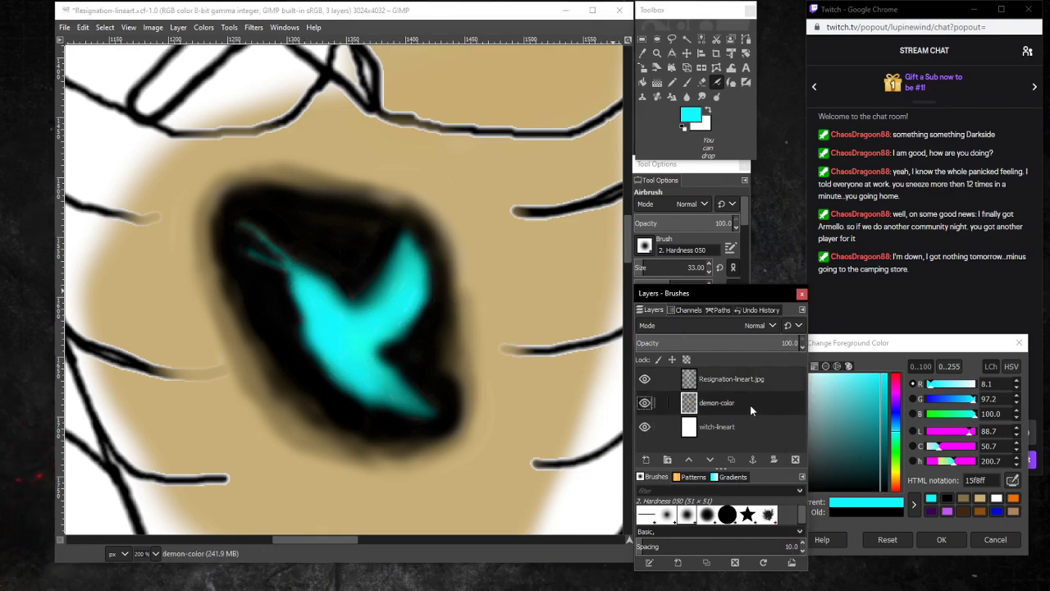
pyautogui.click(979, 503)
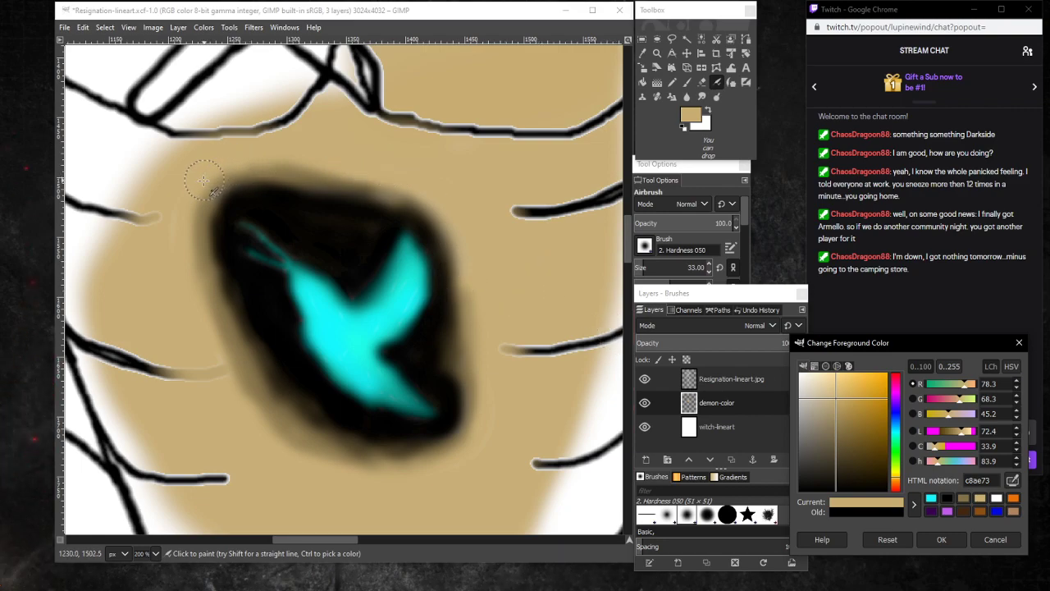
pyautogui.click(178, 283)
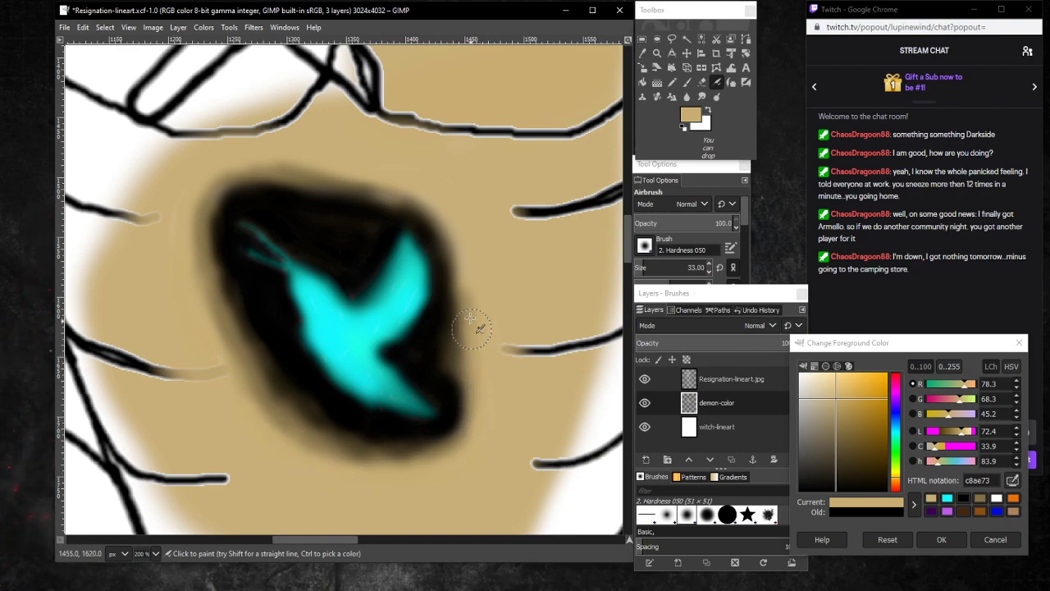
# Set the foreground colour to dark tan 827148 and airbrush a wider shadow around the emblem's black backing on the demon-color layer.
pyautogui.click(155, 553)
pyautogui.click(156, 452)
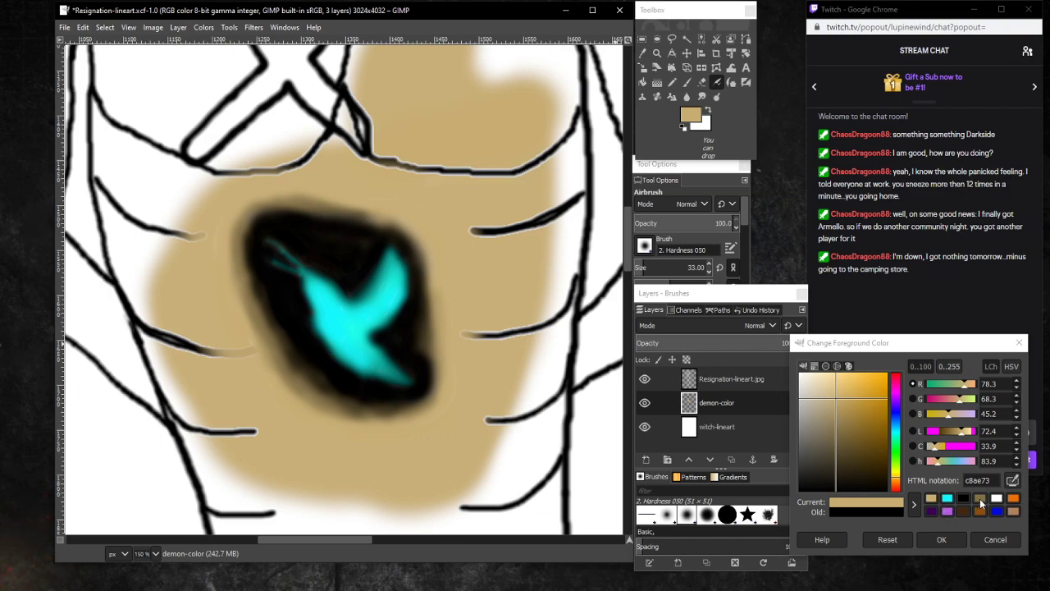
pyautogui.click(981, 502)
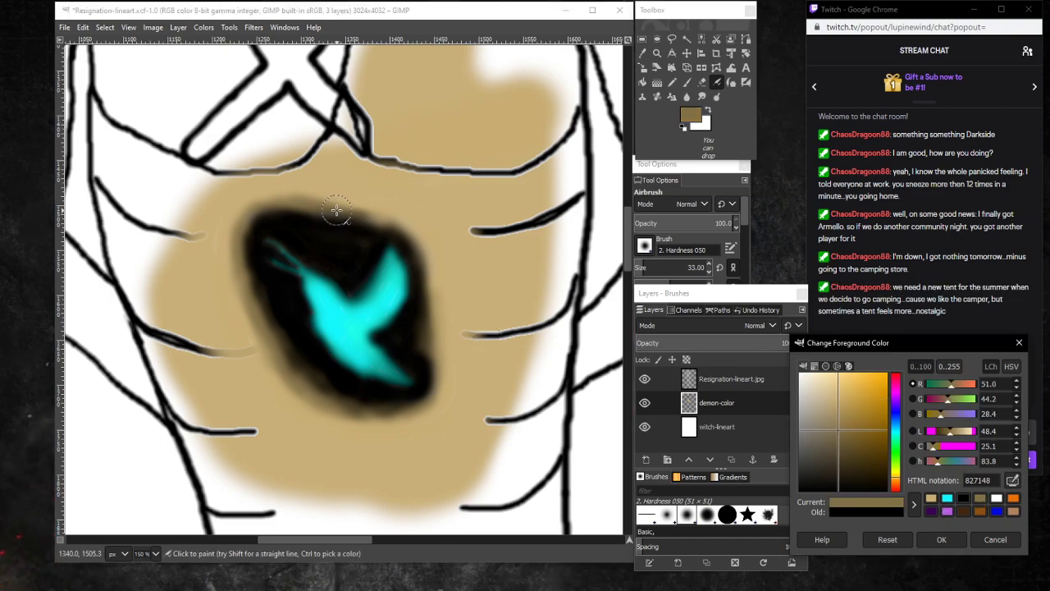
pyautogui.moveTo(337, 210)
pyautogui.mouseDown()
pyautogui.moveTo(394, 223)
pyautogui.moveTo(367, 219)
pyautogui.moveTo(414, 244)
pyautogui.mouseUp()
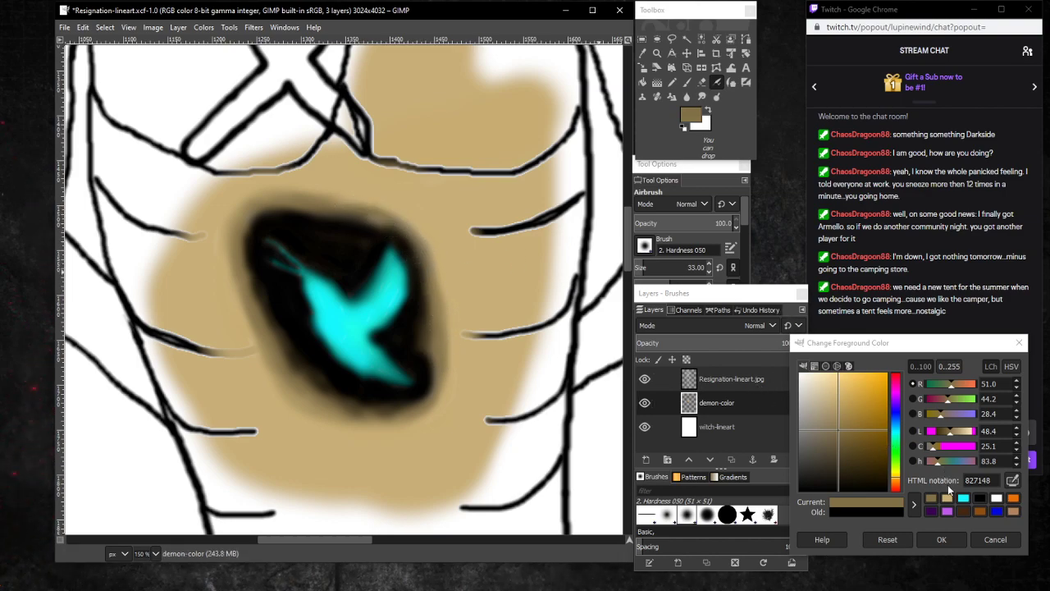
# Set the foreground colour to tan c8ae73 and paint skin along the torso's upper right ribs with the Paintbrush on the demon-color layer.
pyautogui.click(948, 498)
pyautogui.scroll(-3, 526, 361)
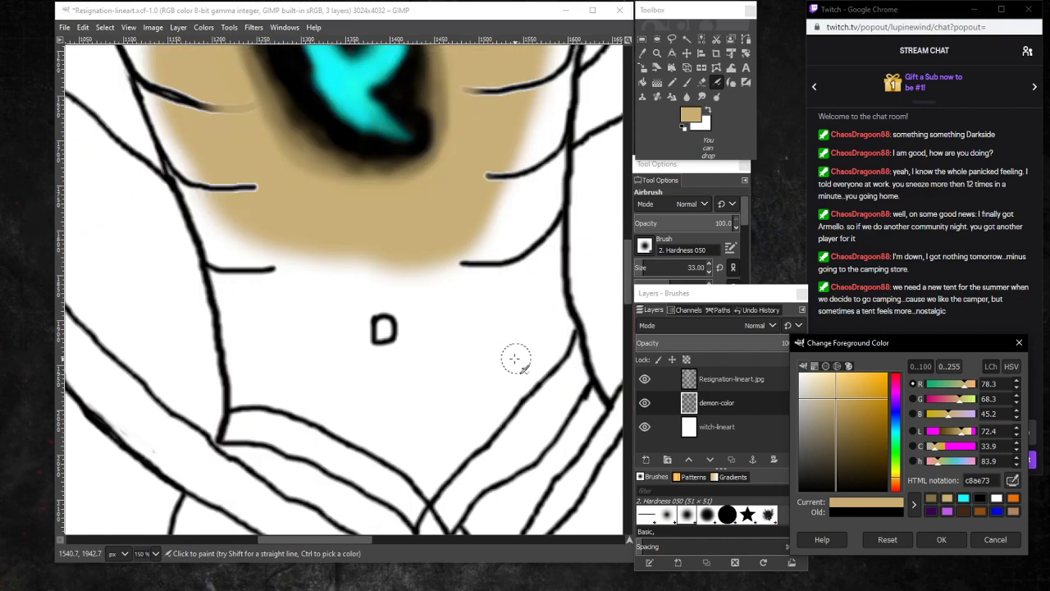
pyautogui.scroll(2, 492, 320)
pyautogui.scroll(3, 459, 288)
pyautogui.click(155, 553)
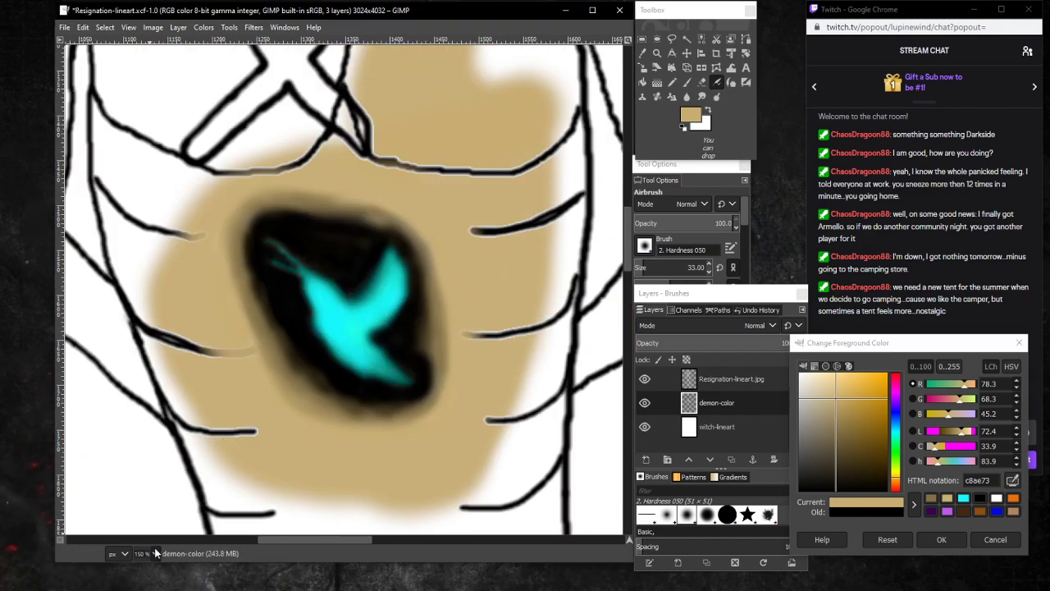
pyautogui.click(157, 467)
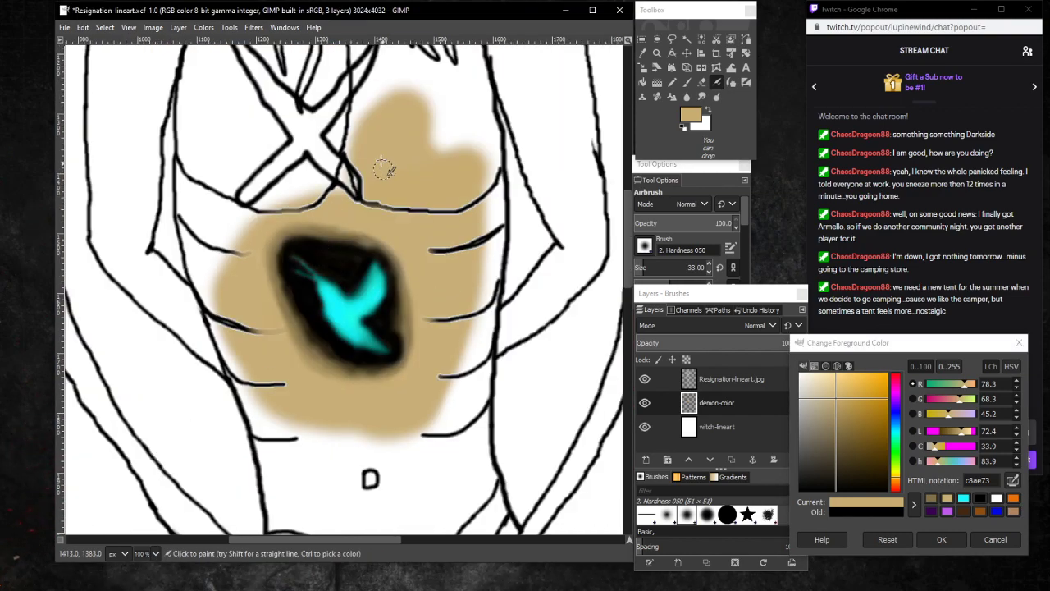
pyautogui.click(687, 81)
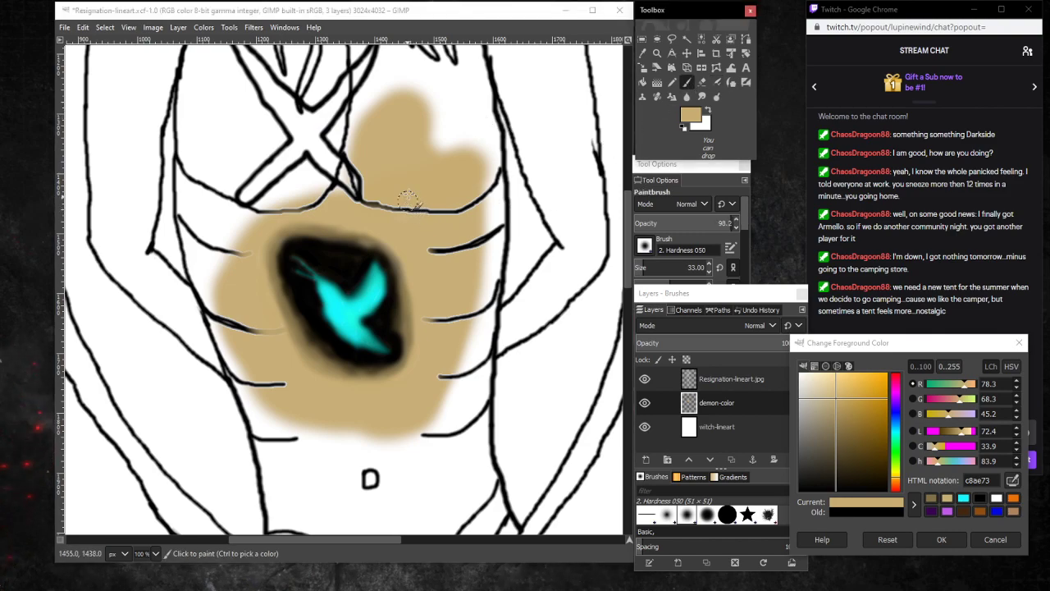
pyautogui.moveTo(407, 200)
pyautogui.mouseDown()
pyautogui.moveTo(448, 183)
pyautogui.moveTo(453, 250)
pyautogui.moveTo(465, 197)
pyautogui.moveTo(477, 218)
pyautogui.moveTo(480, 182)
pyautogui.moveTo(484, 244)
pyautogui.moveTo(492, 168)
pyautogui.moveTo(503, 245)
pyautogui.mouseUp()
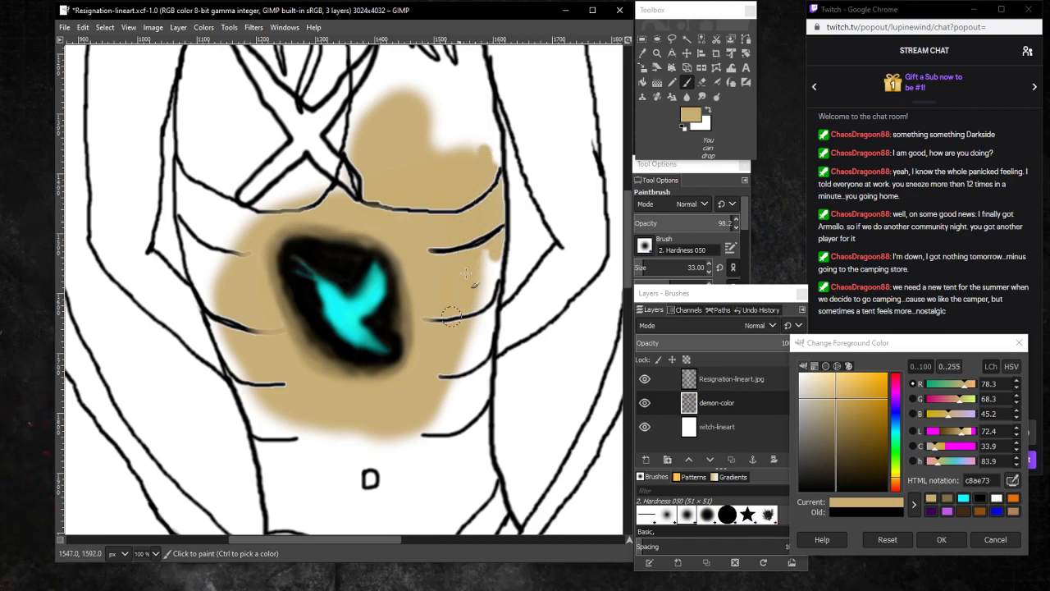
pyautogui.moveTo(451, 315)
pyautogui.mouseDown()
pyautogui.moveTo(488, 235)
pyautogui.moveTo(489, 310)
pyautogui.moveTo(495, 250)
pyautogui.mouseUp()
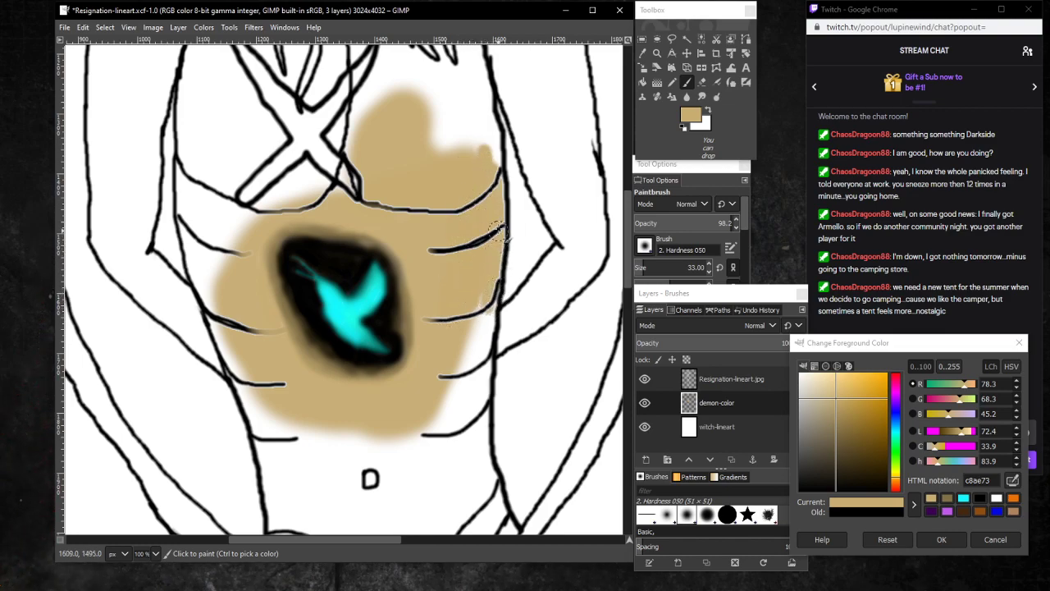
# Paint tan skin down the torso's lower right ribs, reaching just below the last rib line.
pyautogui.moveTo(488, 330)
pyautogui.mouseDown()
pyautogui.moveTo(466, 373)
pyautogui.moveTo(464, 328)
pyautogui.mouseUp()
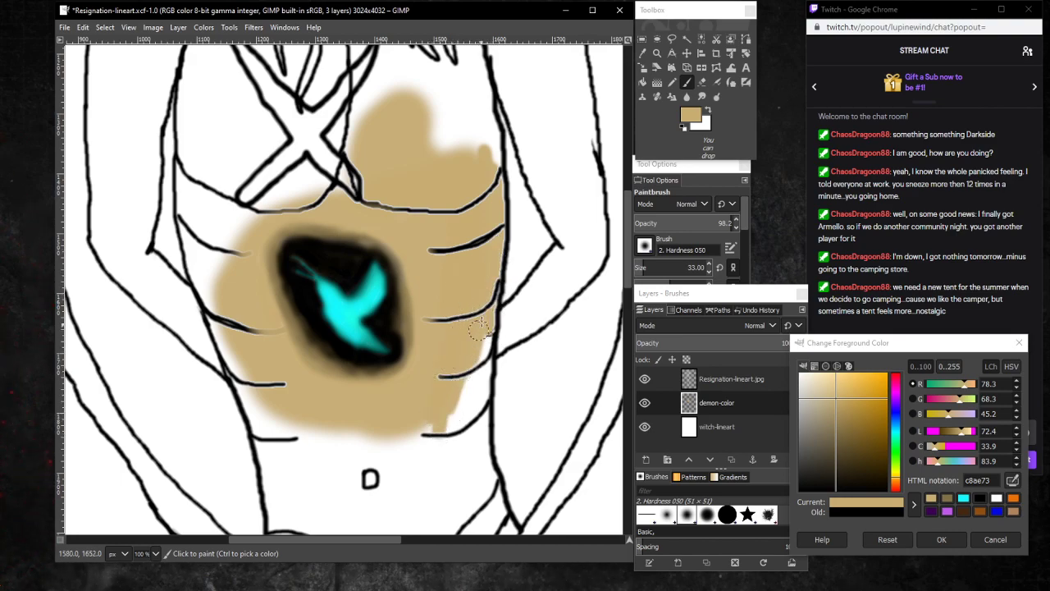
pyautogui.moveTo(490, 354); pyautogui.dragTo(479, 387)
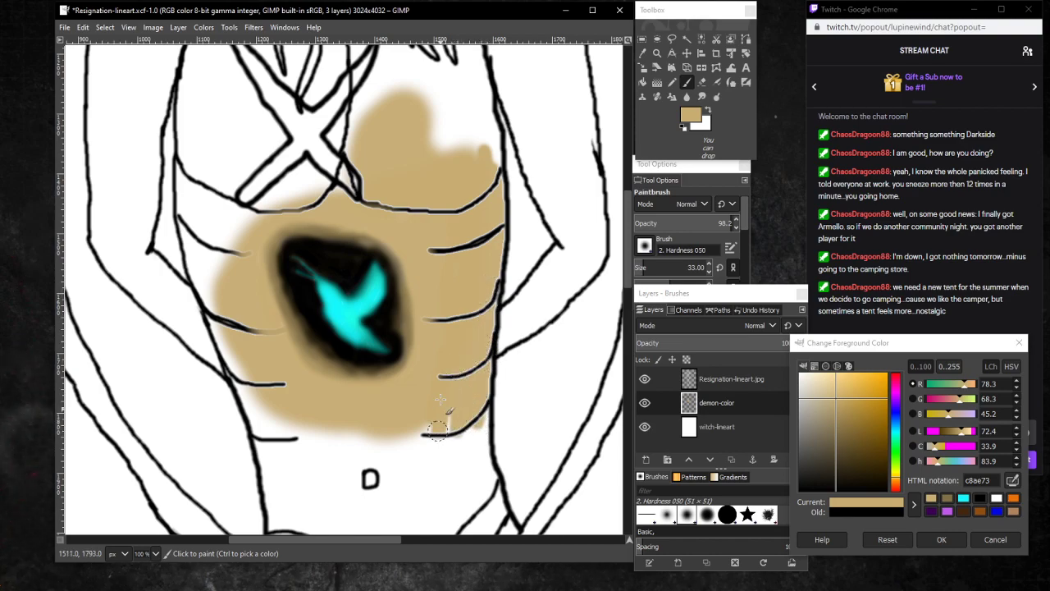
pyautogui.moveTo(421, 433)
pyautogui.mouseDown()
pyautogui.moveTo(451, 432)
pyautogui.moveTo(449, 401)
pyautogui.moveTo(431, 449)
pyautogui.moveTo(471, 397)
pyautogui.moveTo(473, 373)
pyautogui.moveTo(480, 457)
pyautogui.mouseUp()
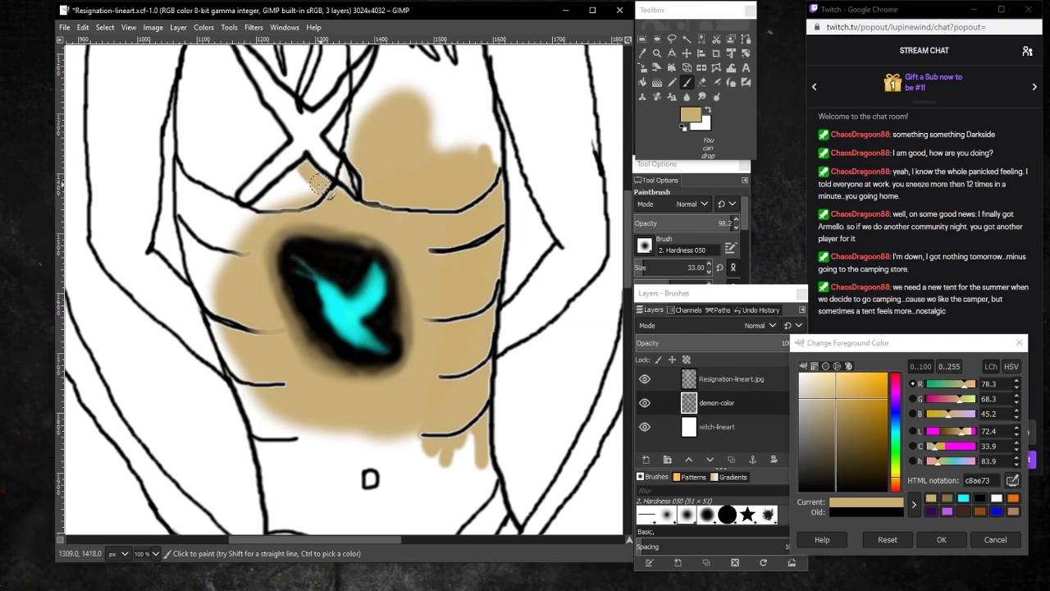
# Paint tan skin around the crossed chest straps and outward over the torso's upper left ribs.
pyautogui.moveTo(367, 209)
pyautogui.mouseDown()
pyautogui.moveTo(344, 133)
pyautogui.moveTo(350, 115)
pyautogui.moveTo(354, 112)
pyautogui.mouseUp()
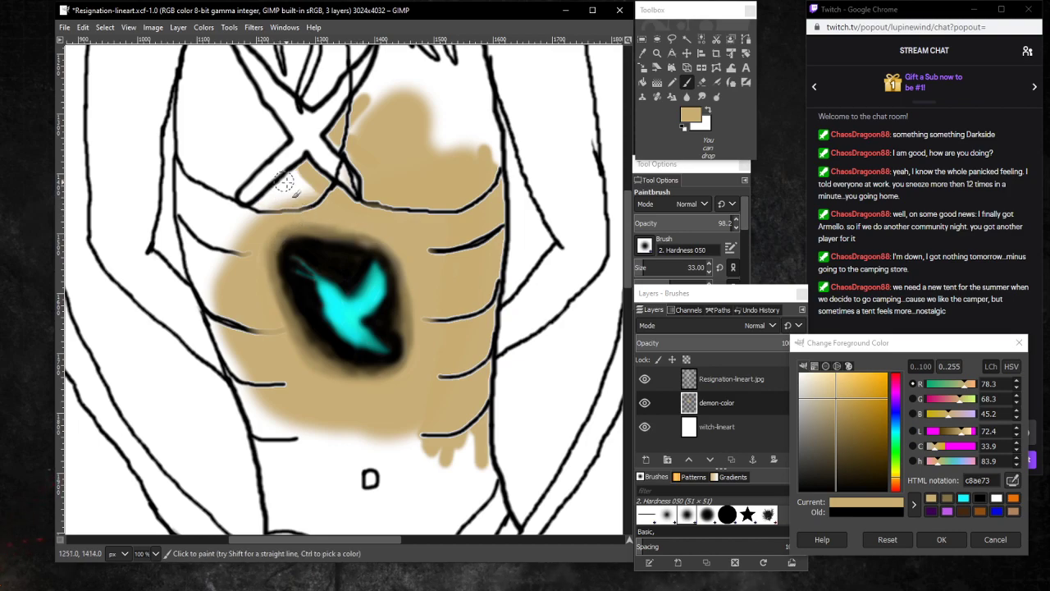
pyautogui.moveTo(313, 196)
pyautogui.mouseDown()
pyautogui.moveTo(284, 206)
pyautogui.moveTo(305, 186)
pyautogui.moveTo(303, 173)
pyautogui.moveTo(240, 231)
pyautogui.moveTo(264, 205)
pyautogui.moveTo(244, 235)
pyautogui.moveTo(304, 189)
pyautogui.mouseUp()
pyautogui.moveTo(257, 231)
pyautogui.mouseDown()
pyautogui.moveTo(216, 243)
pyautogui.moveTo(229, 254)
pyautogui.mouseUp()
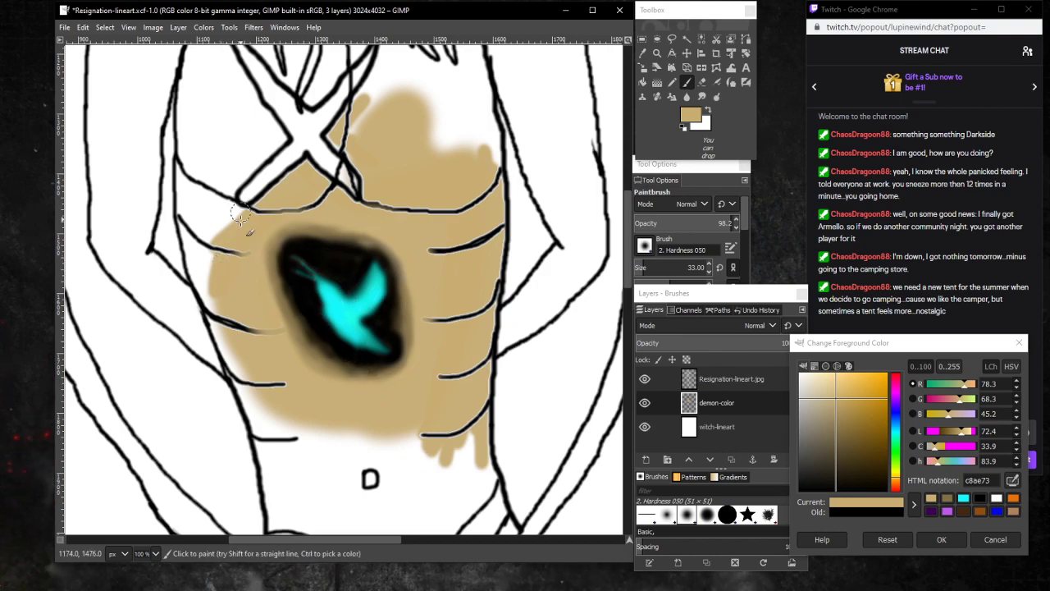
pyautogui.moveTo(239, 214)
pyautogui.mouseDown()
pyautogui.moveTo(208, 263)
pyautogui.moveTo(238, 214)
pyautogui.moveTo(235, 199)
pyautogui.moveTo(220, 227)
pyautogui.mouseUp()
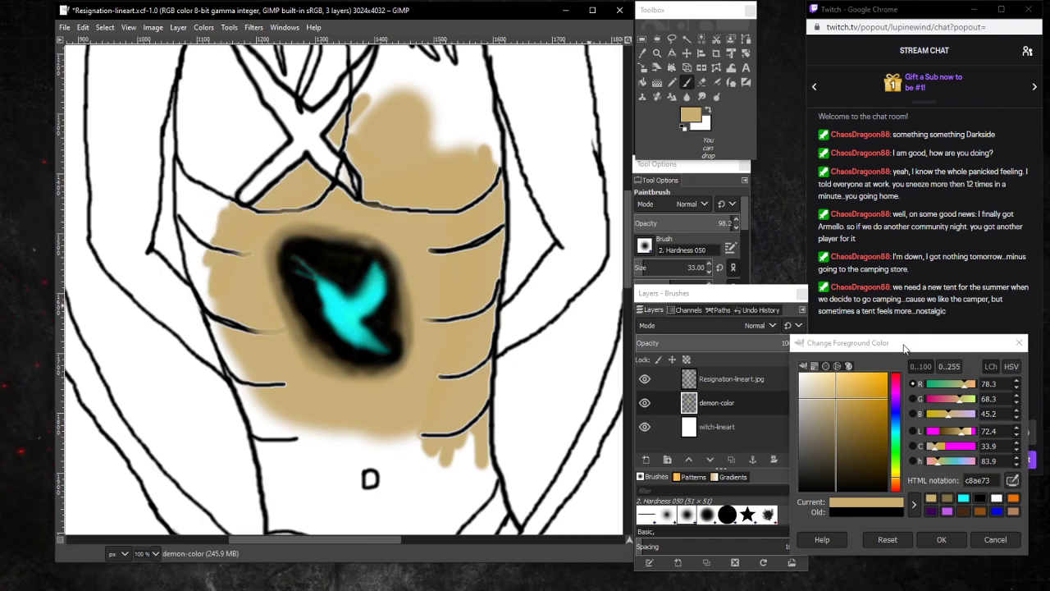
# Move the Change Foreground Color dialog lower and shorten the stream chat window so it no longer covers the colour controls.
pyautogui.moveTo(905, 348); pyautogui.dragTo(913, 371)
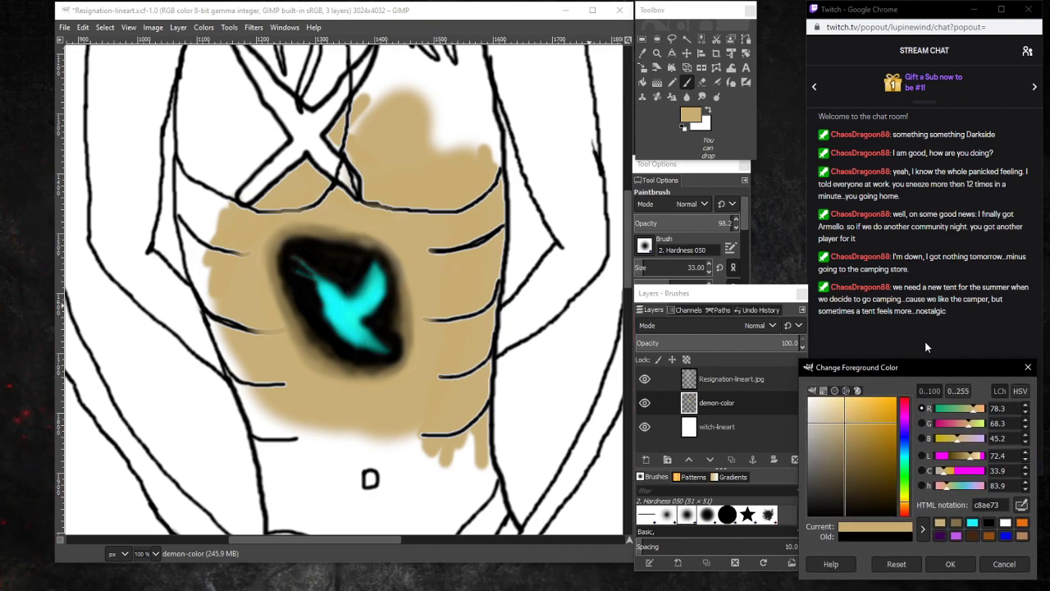
pyautogui.click(925, 344)
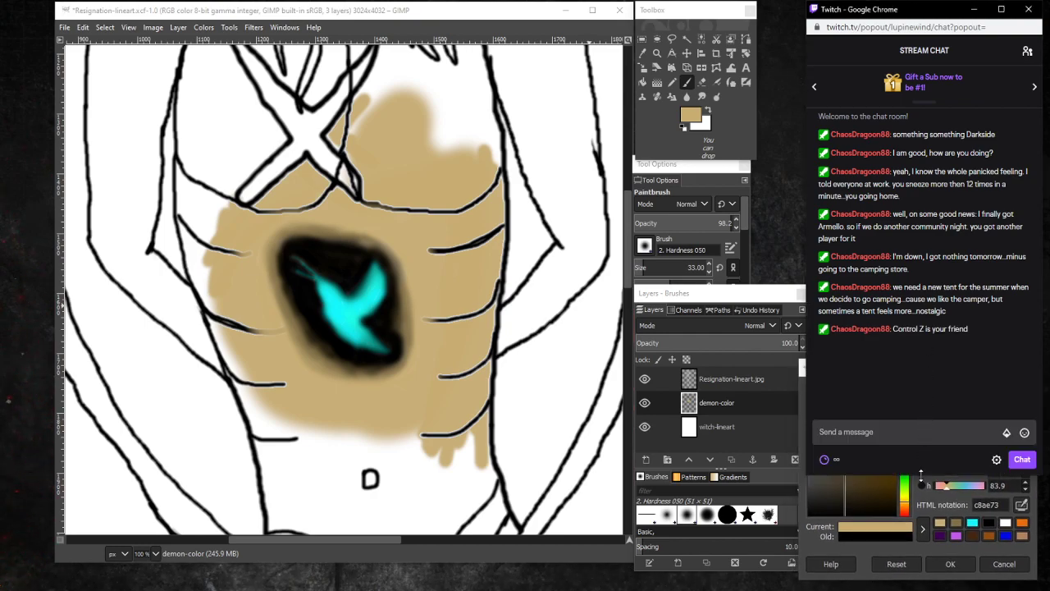
pyautogui.moveTo(920, 476); pyautogui.dragTo(898, 361)
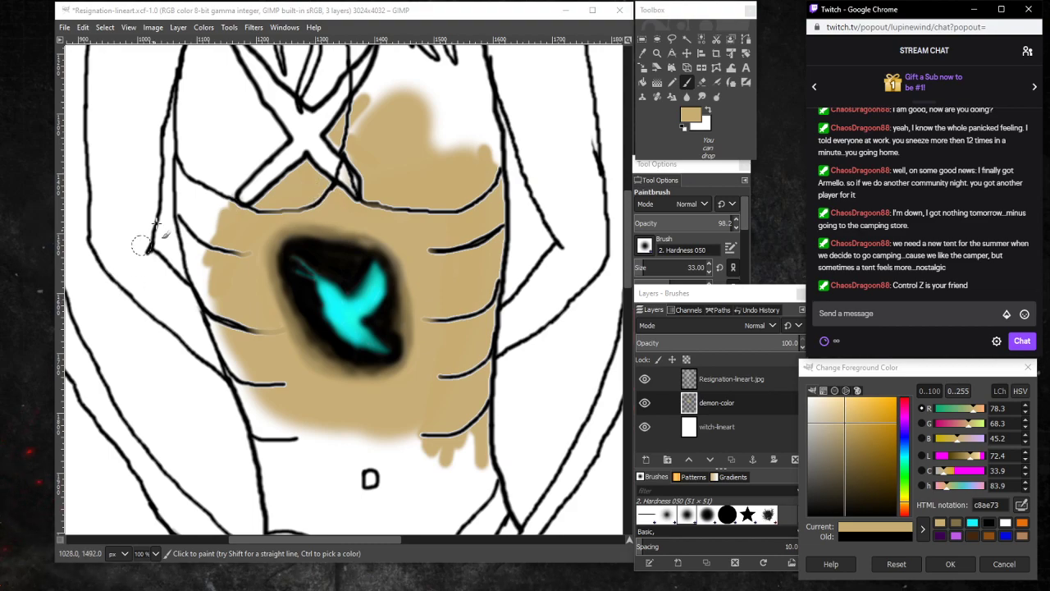
# Paint tan skin along the torso's left edge and across the belly above the navel, filling the gap at the upper left ribs.
pyautogui.moveTo(191, 152); pyautogui.dragTo(195, 182)
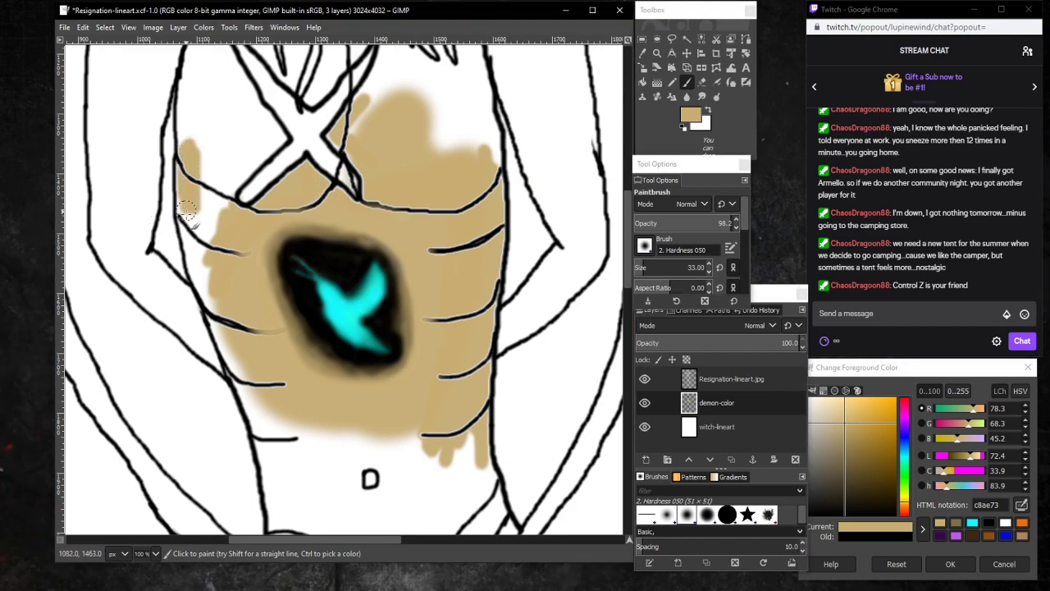
pyautogui.moveTo(182, 190)
pyautogui.mouseDown()
pyautogui.moveTo(212, 311)
pyautogui.moveTo(206, 251)
pyautogui.moveTo(211, 289)
pyautogui.moveTo(194, 249)
pyautogui.moveTo(198, 283)
pyautogui.moveTo(250, 399)
pyautogui.mouseUp()
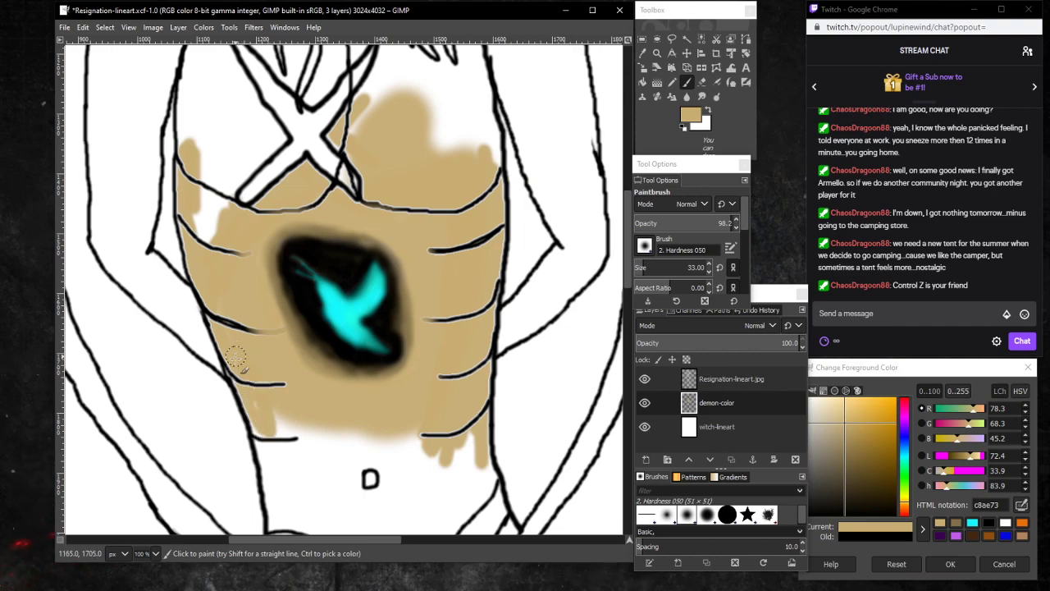
pyautogui.moveTo(258, 416)
pyautogui.mouseDown()
pyautogui.moveTo(265, 443)
pyautogui.moveTo(237, 361)
pyautogui.moveTo(272, 451)
pyautogui.moveTo(273, 406)
pyautogui.moveTo(286, 453)
pyautogui.moveTo(287, 411)
pyautogui.moveTo(288, 463)
pyautogui.moveTo(290, 421)
pyautogui.moveTo(297, 428)
pyautogui.moveTo(288, 466)
pyautogui.mouseUp()
pyautogui.moveTo(267, 412)
pyautogui.mouseDown()
pyautogui.moveTo(273, 523)
pyautogui.moveTo(271, 458)
pyautogui.moveTo(278, 501)
pyautogui.moveTo(284, 433)
pyautogui.moveTo(275, 489)
pyautogui.moveTo(306, 433)
pyautogui.moveTo(293, 468)
pyautogui.mouseUp()
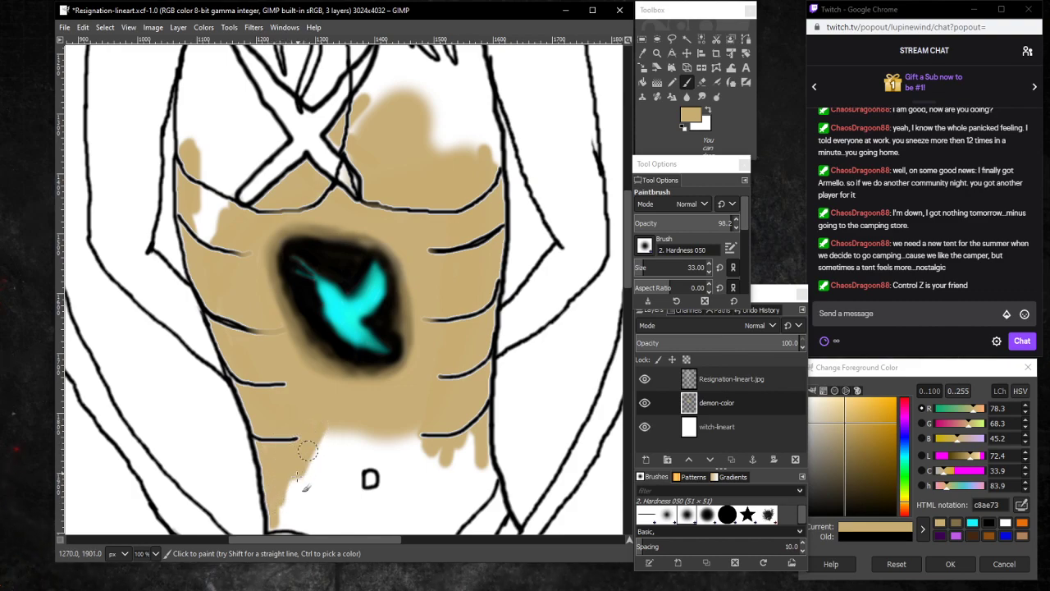
pyautogui.moveTo(324, 433)
pyautogui.mouseDown()
pyautogui.moveTo(403, 418)
pyautogui.moveTo(317, 461)
pyautogui.moveTo(357, 424)
pyautogui.moveTo(296, 461)
pyautogui.moveTo(386, 416)
pyautogui.moveTo(308, 467)
pyautogui.moveTo(353, 433)
pyautogui.moveTo(299, 436)
pyautogui.moveTo(383, 423)
pyautogui.moveTo(334, 443)
pyautogui.moveTo(416, 433)
pyautogui.moveTo(382, 437)
pyautogui.moveTo(480, 467)
pyautogui.moveTo(449, 445)
pyautogui.moveTo(470, 453)
pyautogui.moveTo(465, 425)
pyautogui.moveTo(476, 465)
pyautogui.moveTo(476, 419)
pyautogui.moveTo(490, 480)
pyautogui.moveTo(484, 450)
pyautogui.moveTo(479, 468)
pyautogui.moveTo(445, 449)
pyautogui.moveTo(383, 440)
pyautogui.moveTo(492, 477)
pyautogui.moveTo(461, 516)
pyautogui.moveTo(468, 490)
pyautogui.mouseUp()
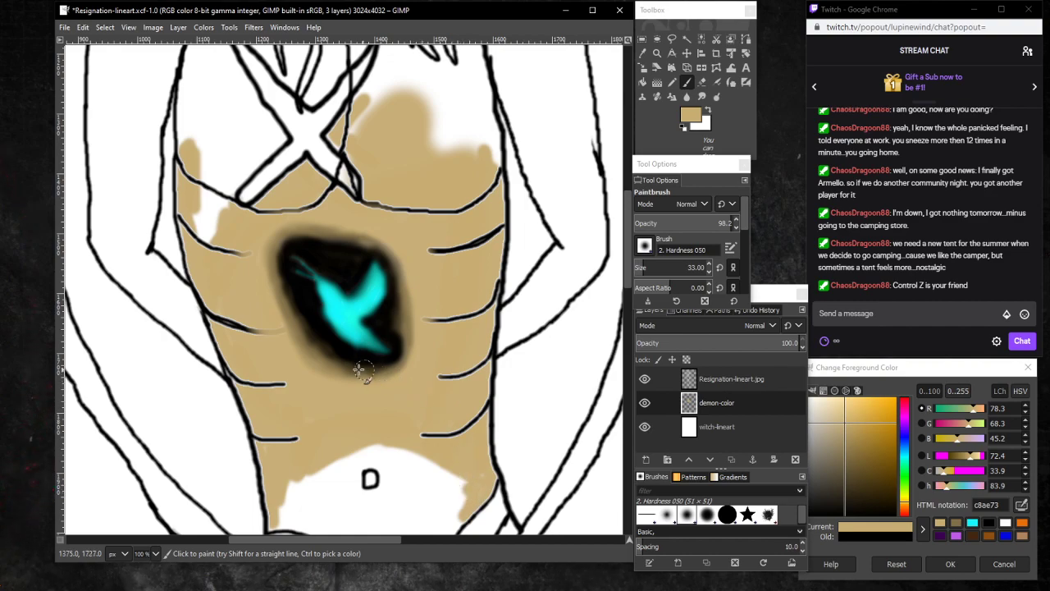
pyautogui.moveTo(193, 170)
pyautogui.mouseDown()
pyautogui.moveTo(212, 216)
pyautogui.moveTo(206, 171)
pyautogui.moveTo(227, 230)
pyautogui.moveTo(204, 167)
pyautogui.moveTo(220, 224)
pyautogui.moveTo(214, 175)
pyautogui.moveTo(230, 221)
pyautogui.moveTo(215, 179)
pyautogui.moveTo(211, 249)
pyautogui.moveTo(196, 189)
pyautogui.moveTo(201, 244)
pyautogui.mouseUp()
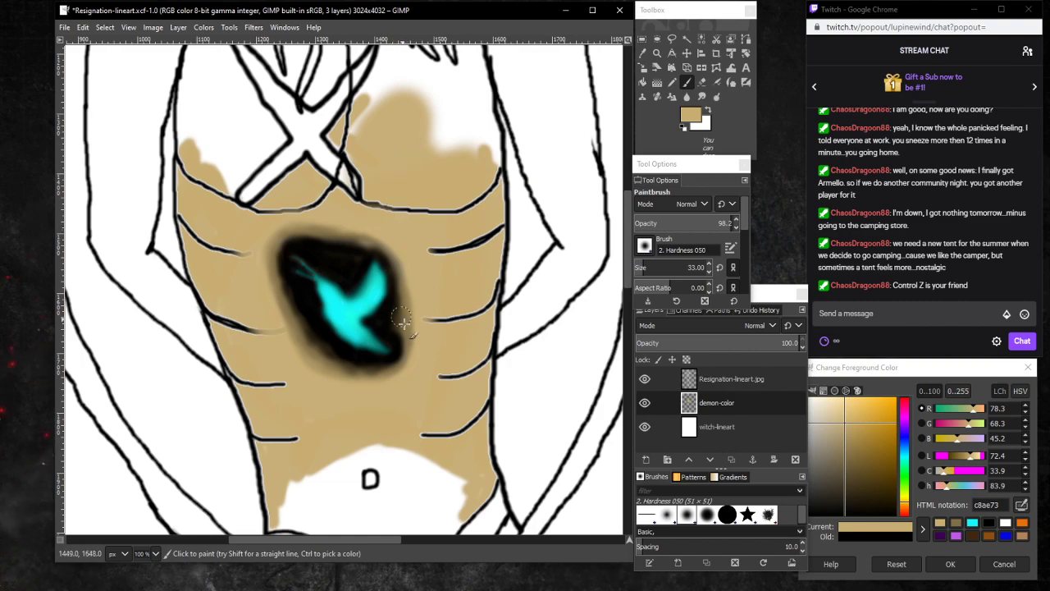
# Set the foreground colour to dark tan 827148 and airbrush a broad shadow around the emblem on the demon-color layer, using brush sizes 560 and 231.
pyautogui.click(155, 553)
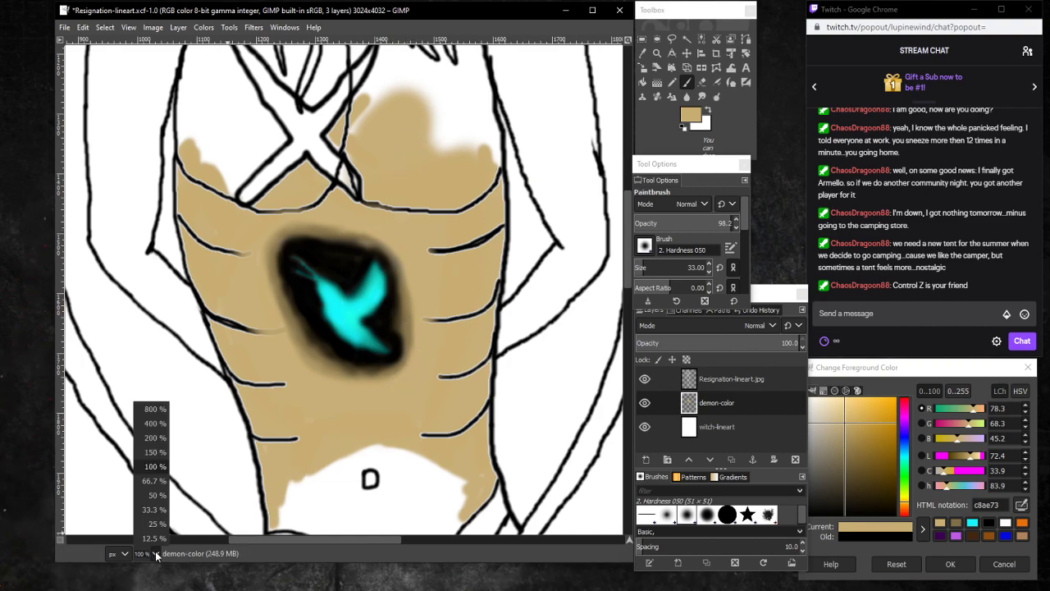
pyautogui.click(156, 523)
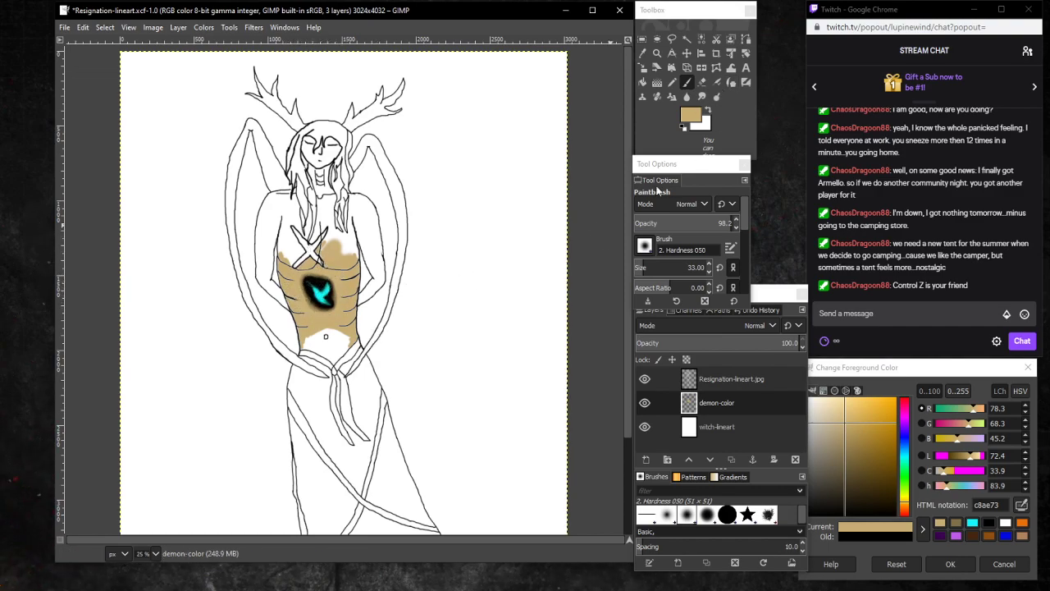
pyautogui.click(710, 266)
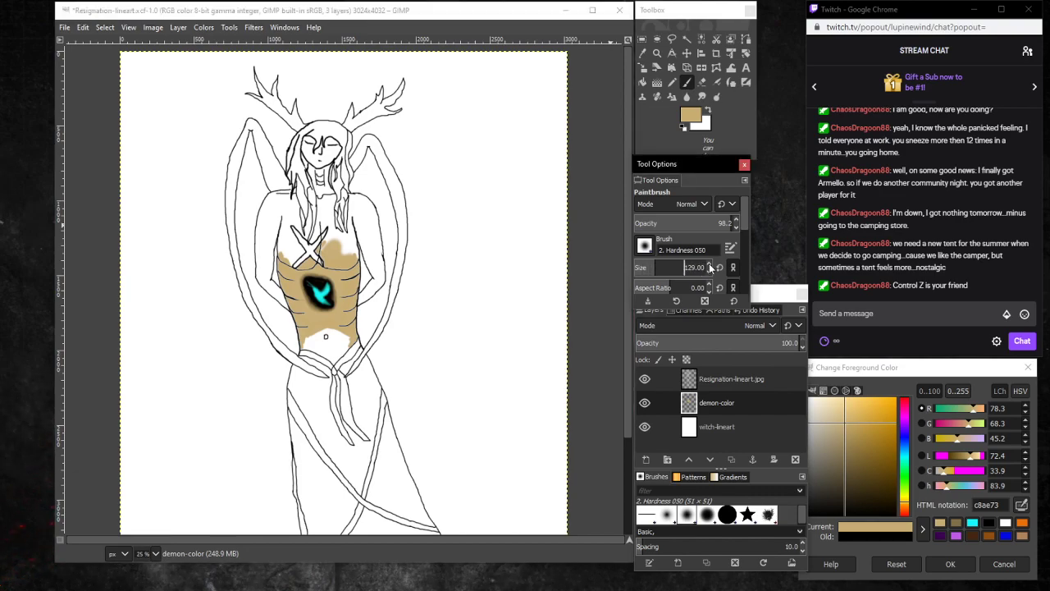
pyautogui.click(716, 82)
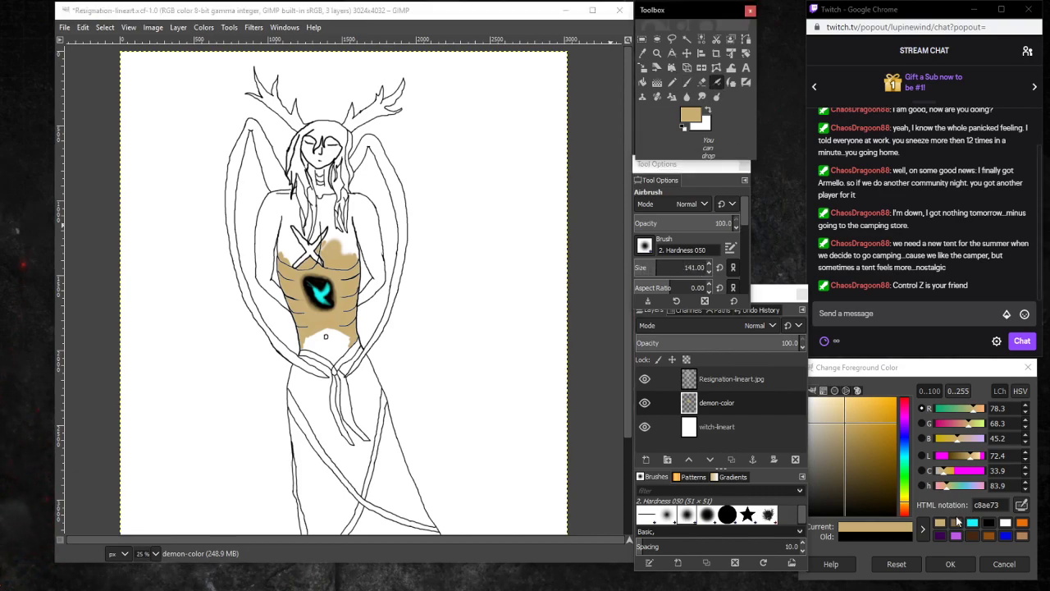
pyautogui.click(958, 522)
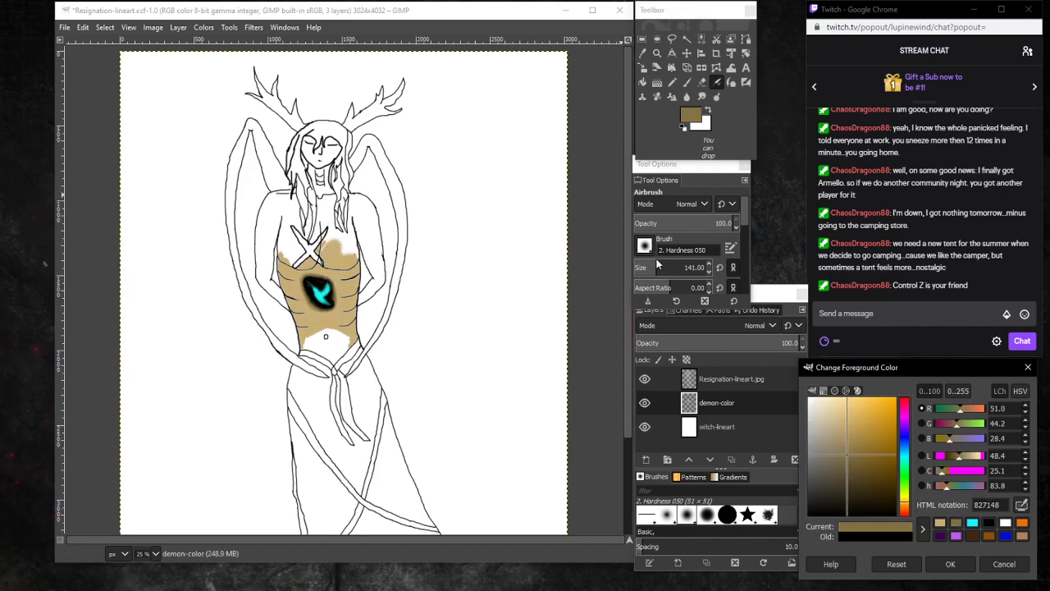
pyautogui.click(680, 267)
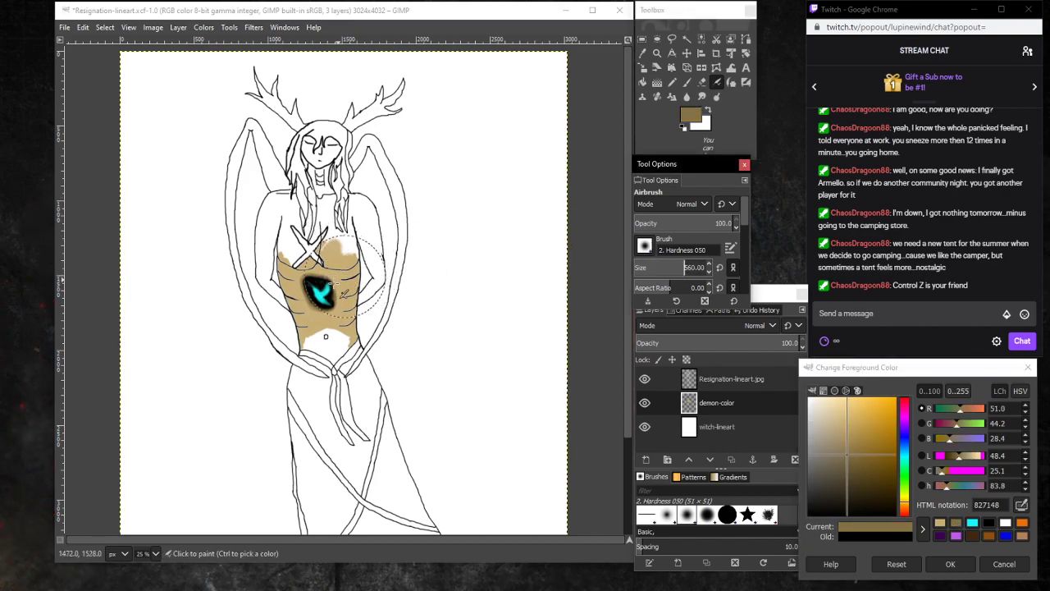
pyautogui.click(322, 295)
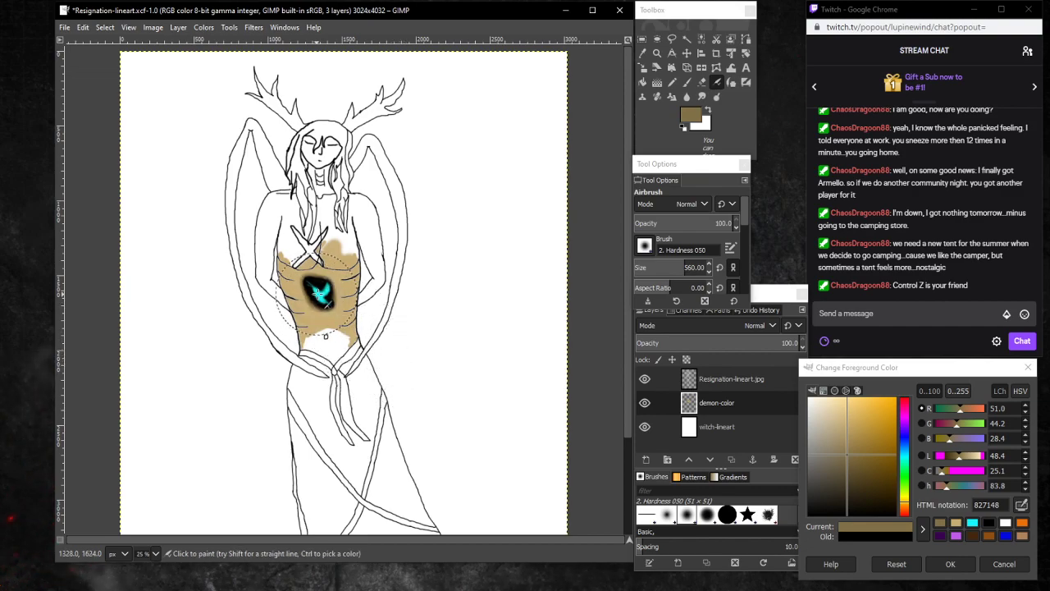
pyautogui.click(662, 269)
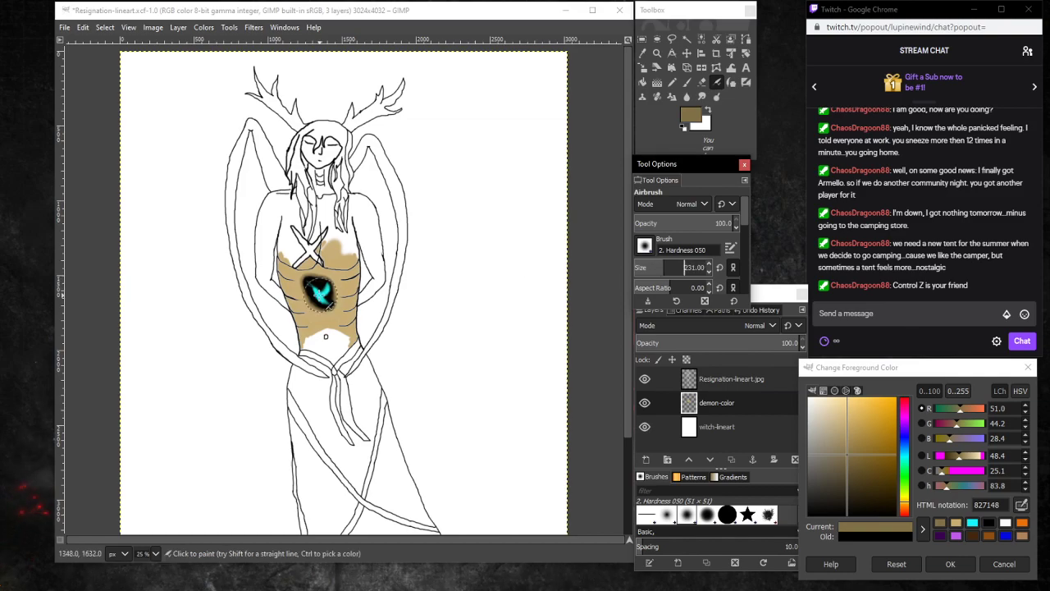
pyautogui.click(320, 296)
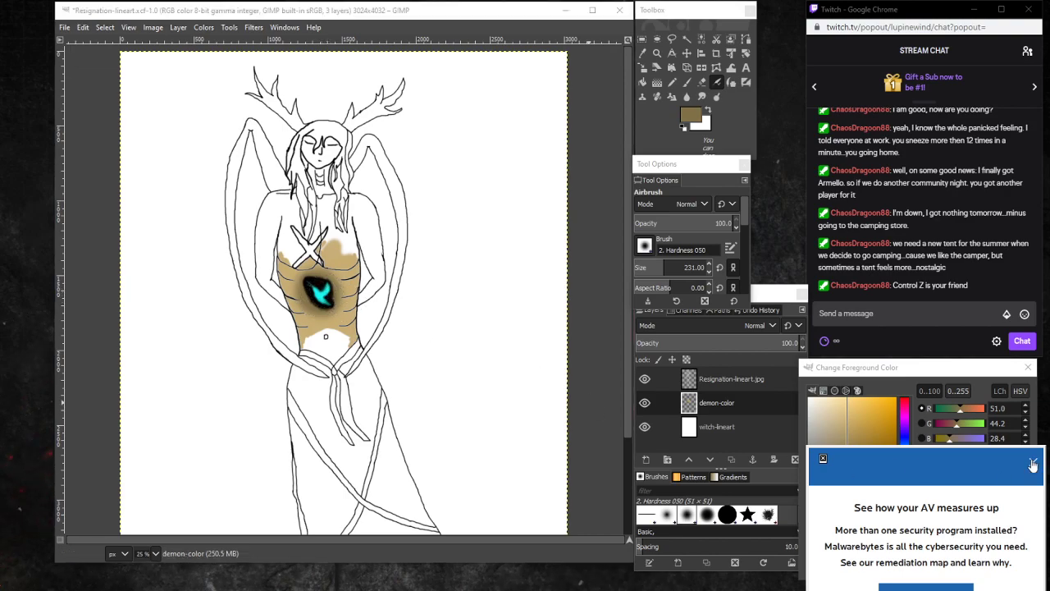
pyautogui.click(1033, 465)
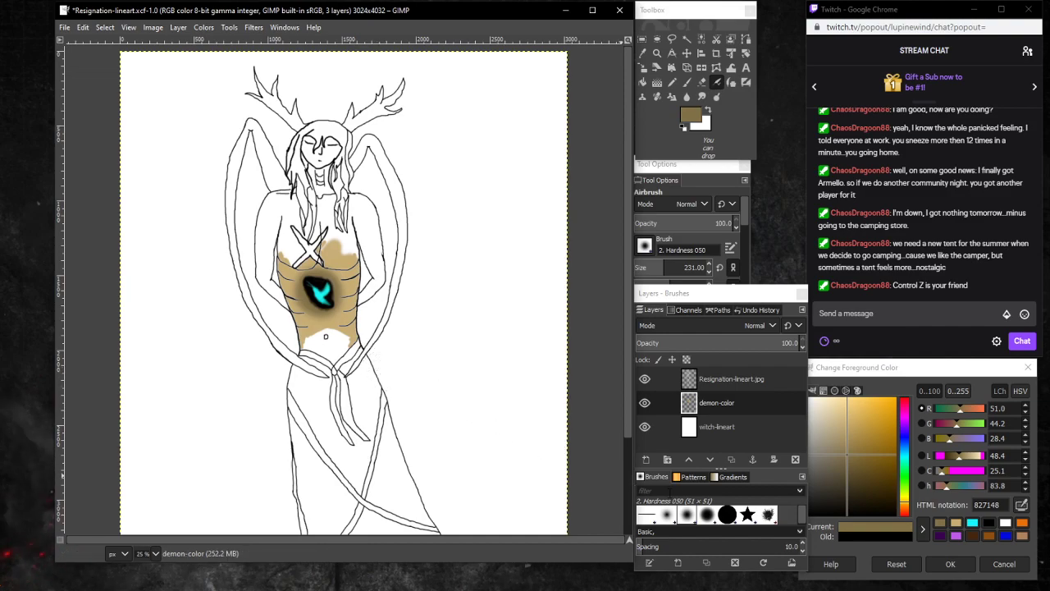
# Hide the witch-lineart layer and airbrush more dark tan shadow along the emblem's lower edge on the demon-color layer.
pyautogui.click(644, 426)
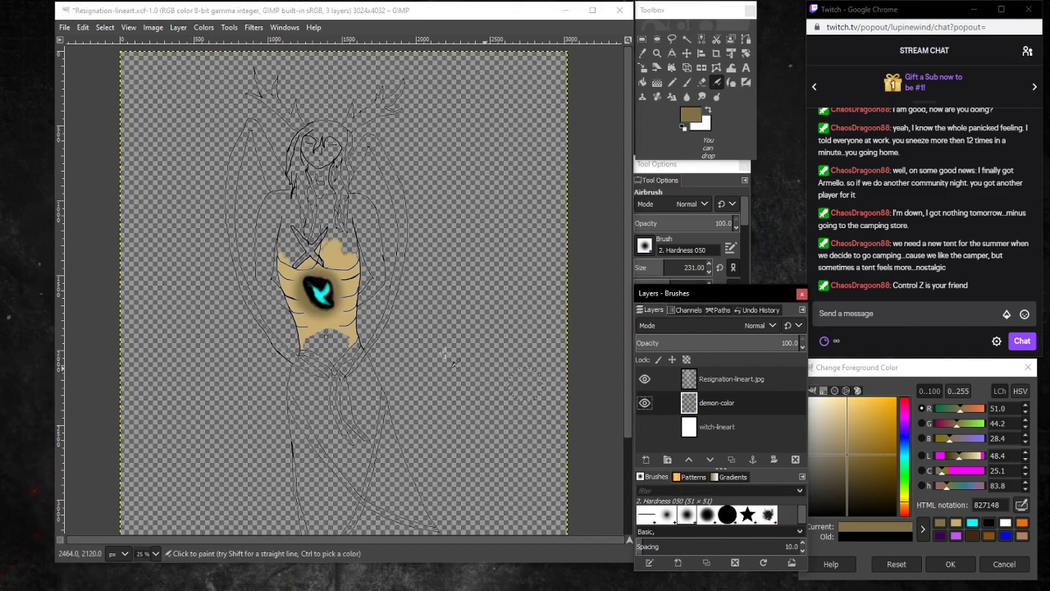
pyautogui.moveTo(312, 306); pyautogui.dragTo(324, 310)
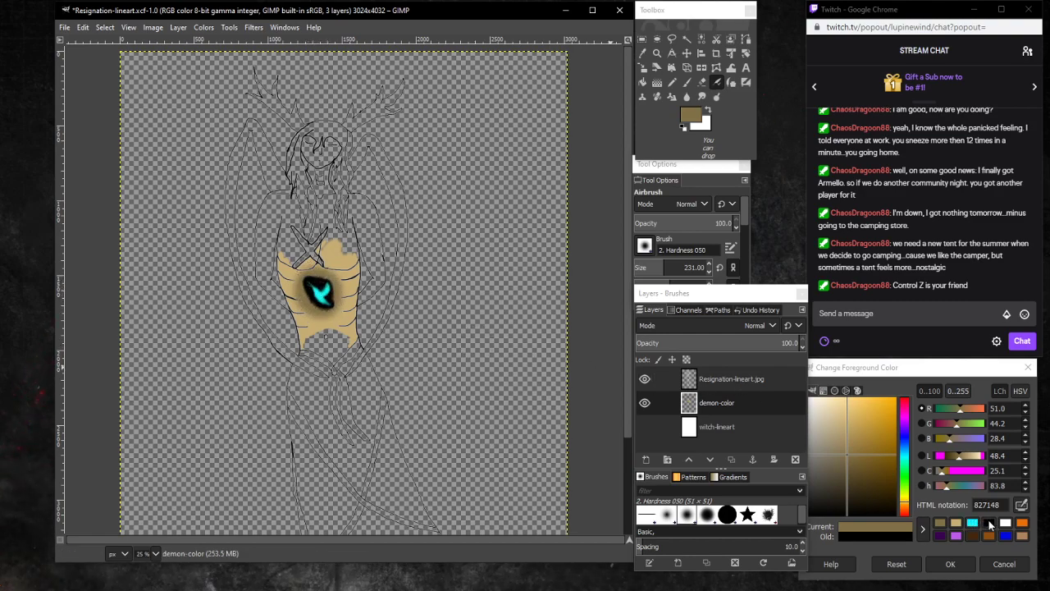
# Set the foreground colour to black 000000 and airbrush a soft dark edge around the emblem's backing with brush size 105.
pyautogui.click(988, 523)
pyautogui.moveTo(660, 268); pyautogui.dragTo(652, 268)
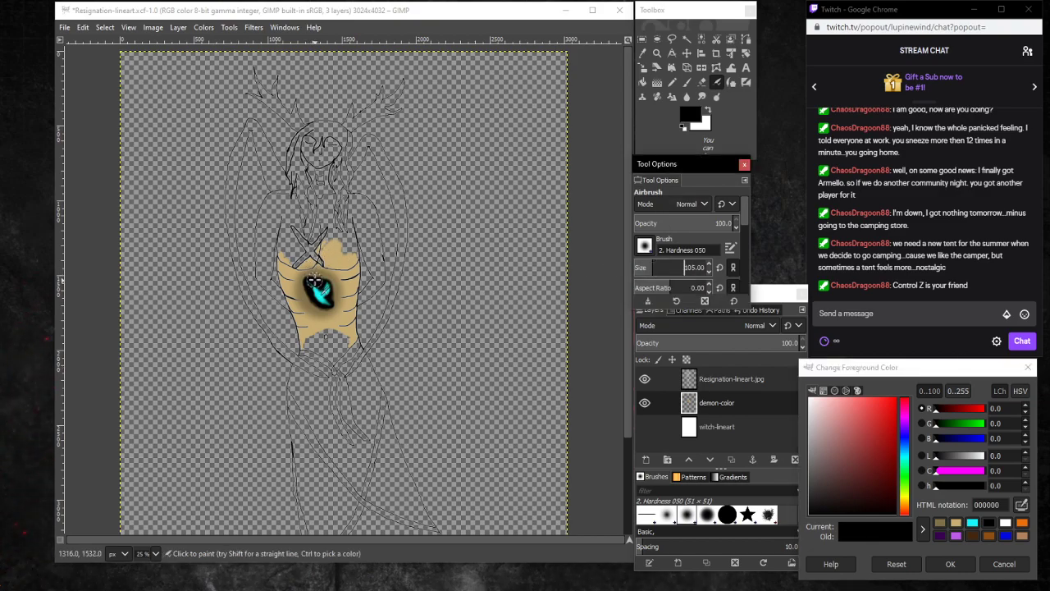
pyautogui.click(315, 281)
pyautogui.click(313, 282)
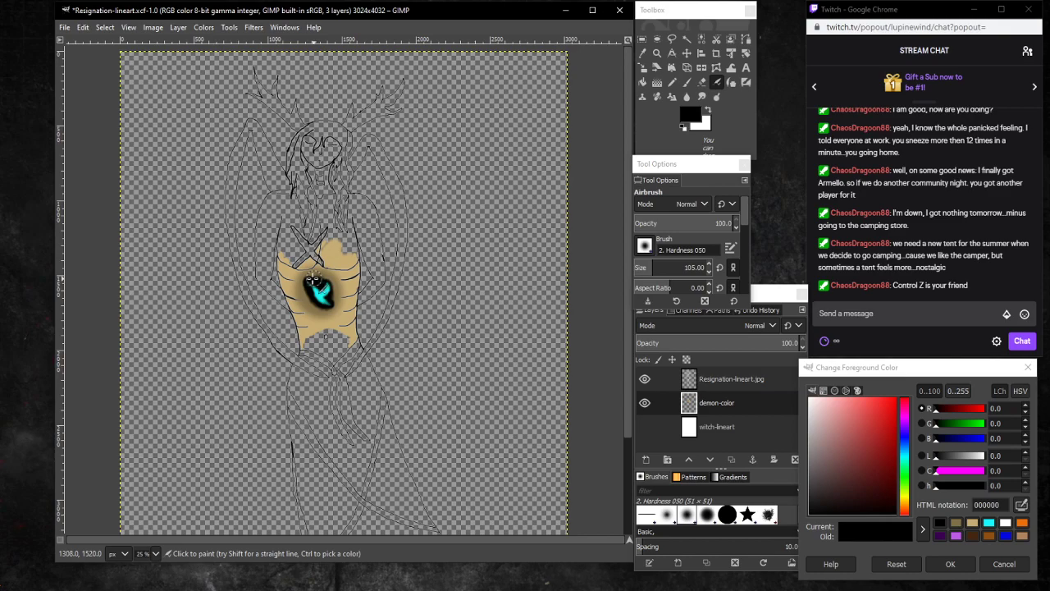
pyautogui.moveTo(309, 280); pyautogui.dragTo(308, 298)
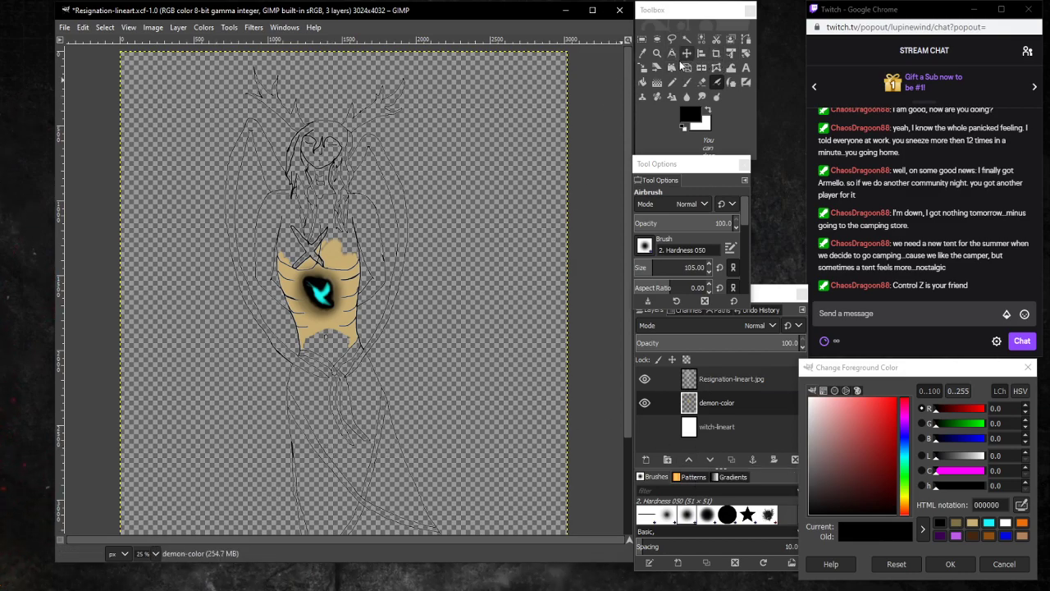
# Try airbrushing black across the emblem on the Resignation-lineart.jpg layer with brush size 105, and undo the stroke.
pyautogui.click(657, 52)
pyautogui.click(312, 250)
pyautogui.click(312, 250)
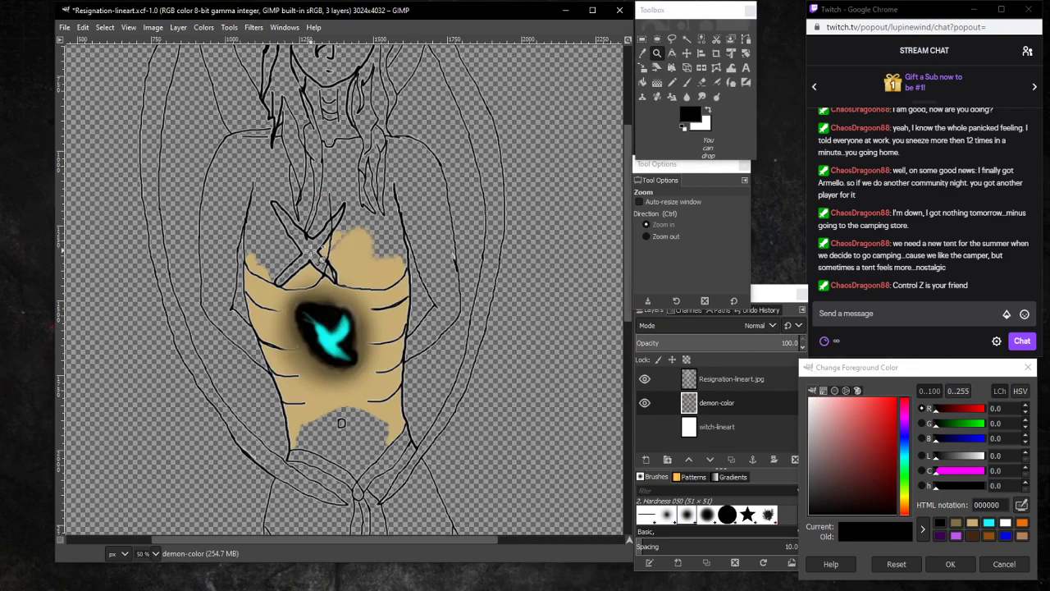
pyautogui.click(312, 249)
pyautogui.click(325, 441)
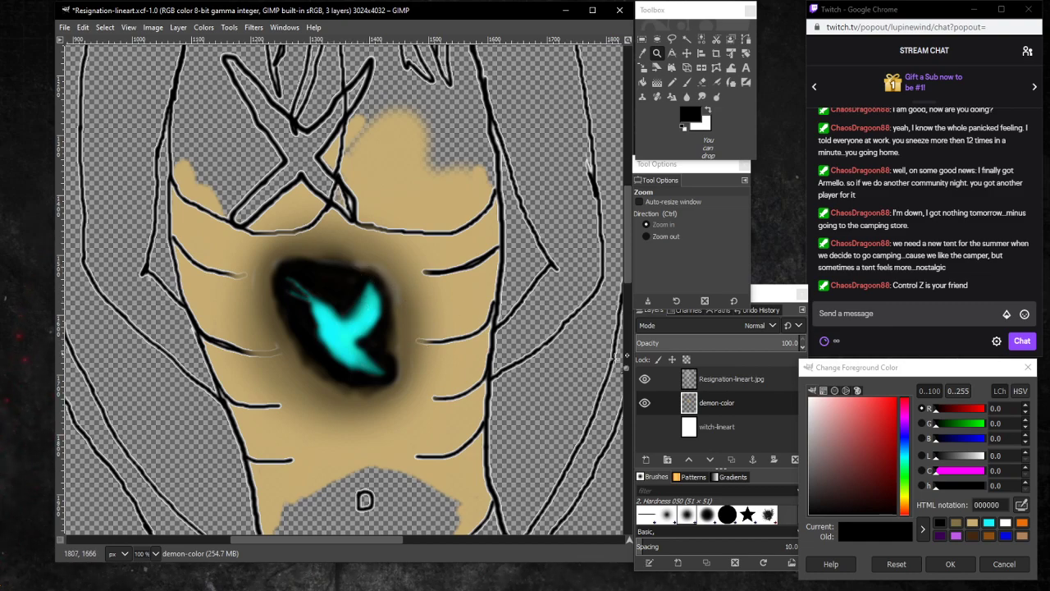
pyautogui.click(745, 383)
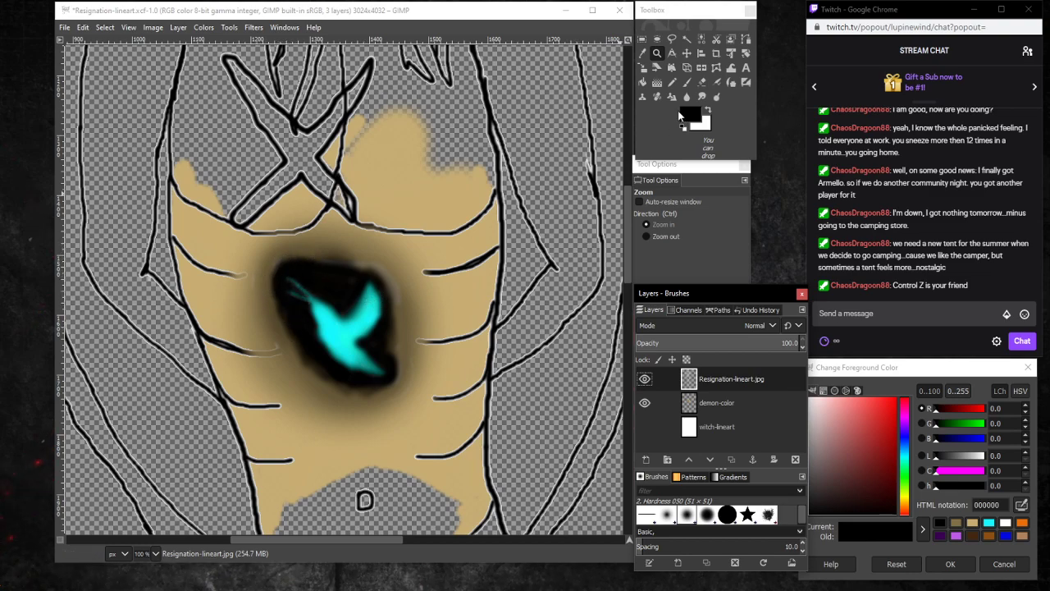
pyautogui.click(715, 83)
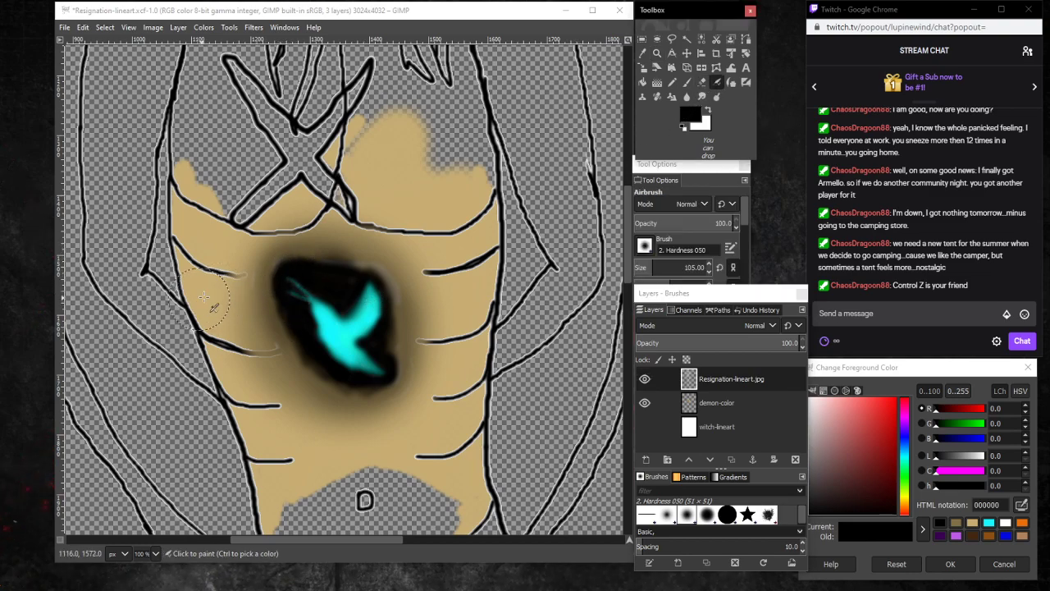
pyautogui.click(321, 270)
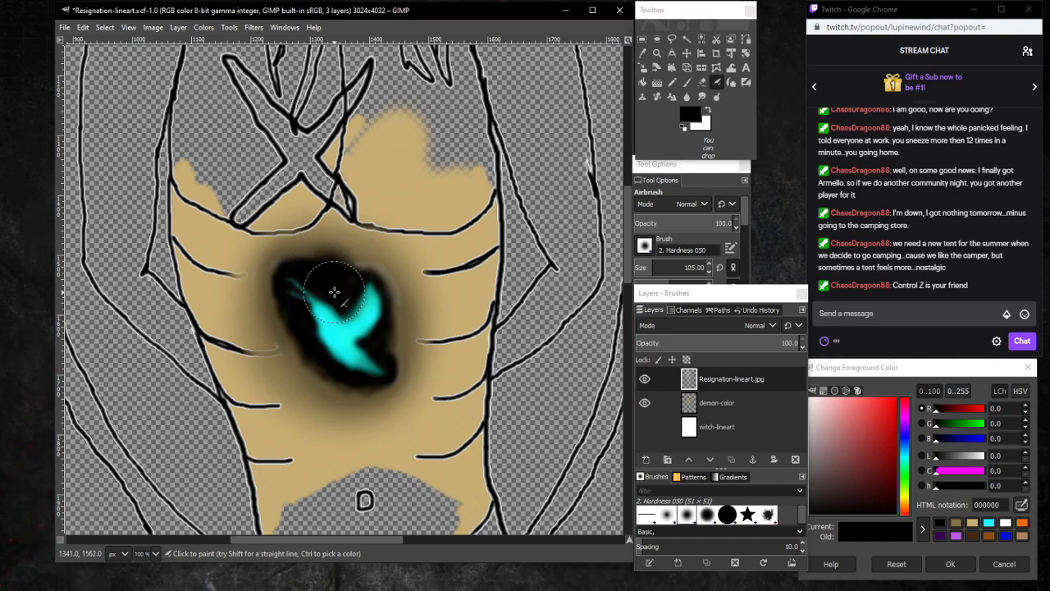
pyautogui.hotkey('ctrl', 'z')
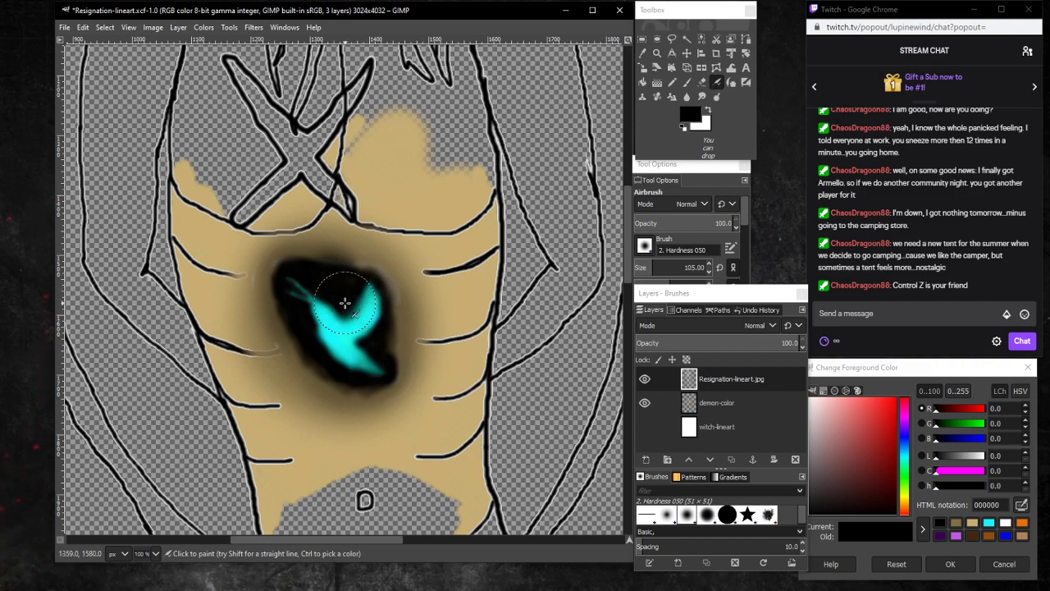
# Erase the fuzzy outer edge of the emblem's black backing on the Resignation-lineart.jpg layer with eraser size 40.
pyautogui.click(702, 82)
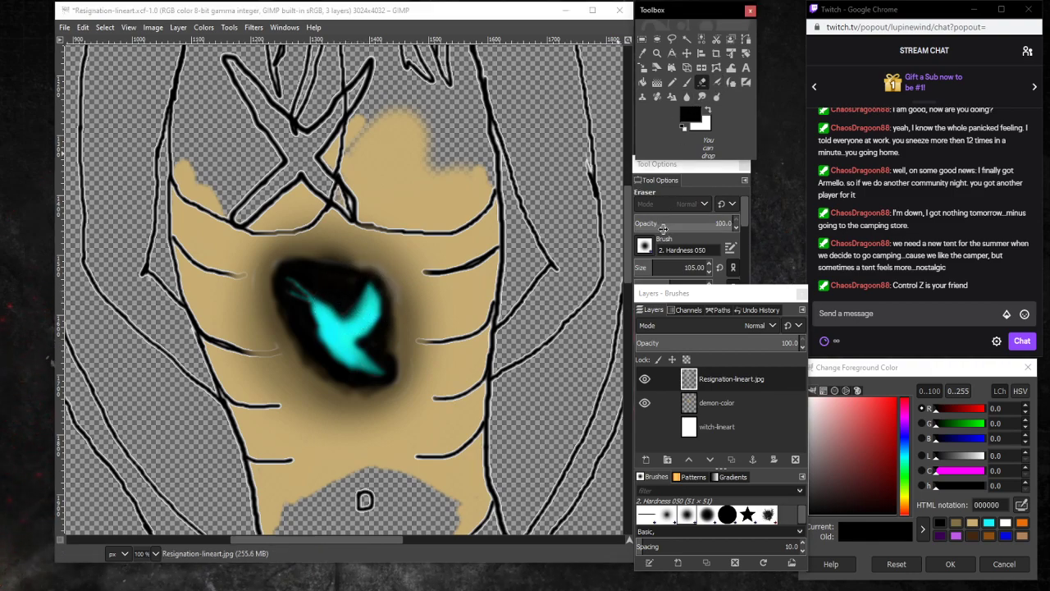
pyautogui.moveTo(648, 268); pyautogui.dragTo(644, 268)
pyautogui.click(352, 263)
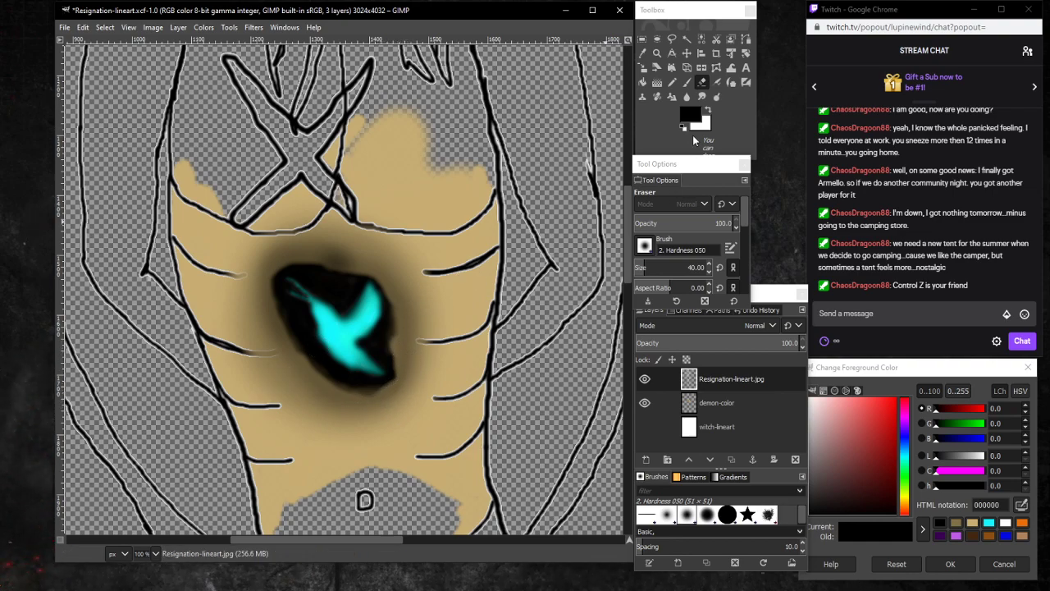
# Airbrush soft black all around the emblem's backing on the demon-color layer with brush size 122.
pyautogui.click(753, 404)
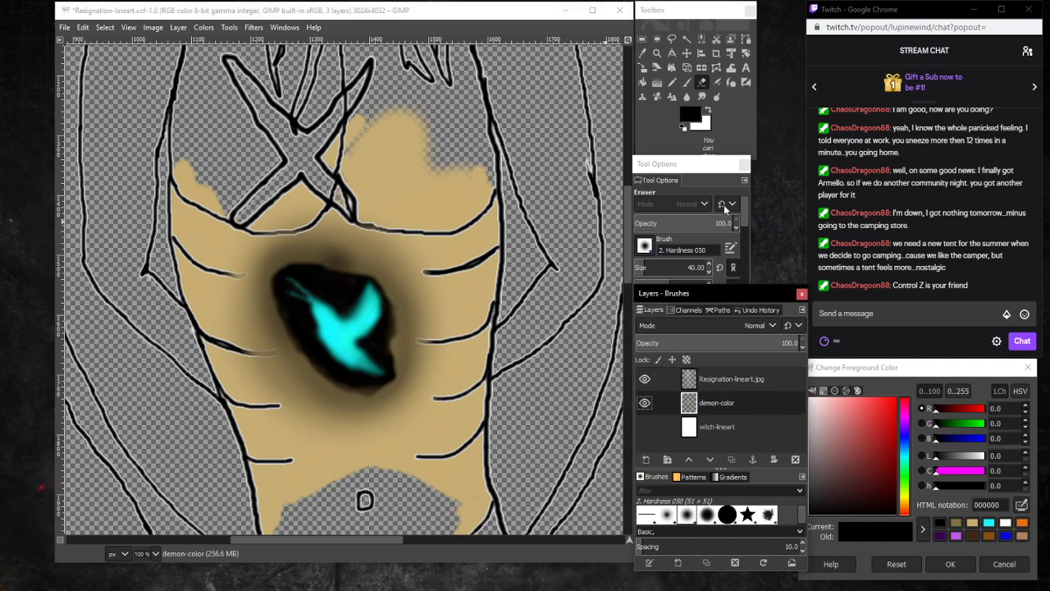
pyautogui.click(718, 83)
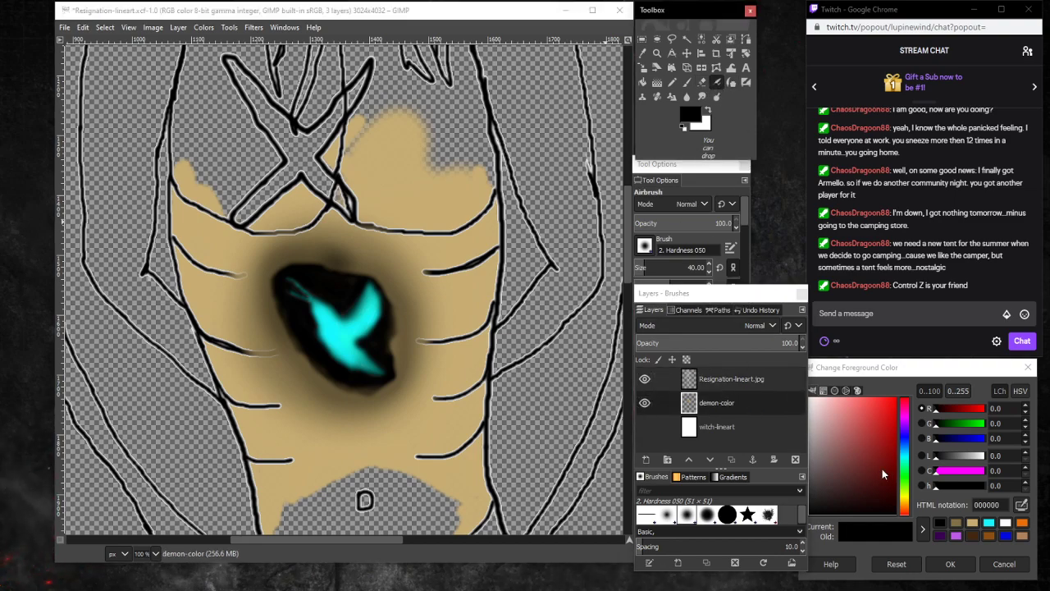
pyautogui.moveTo(657, 268); pyautogui.dragTo(645, 269)
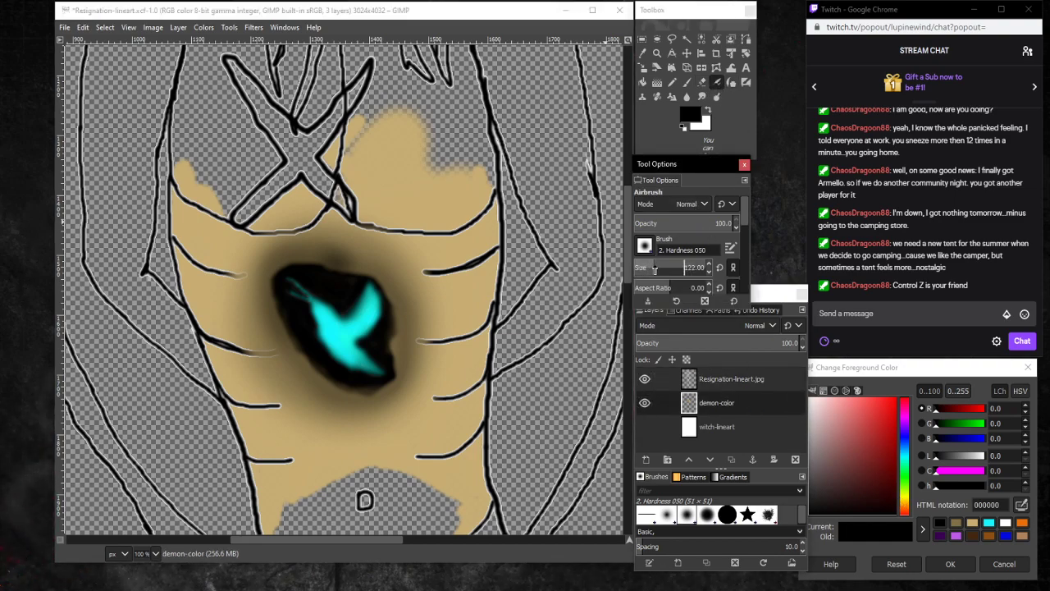
pyautogui.click(339, 283)
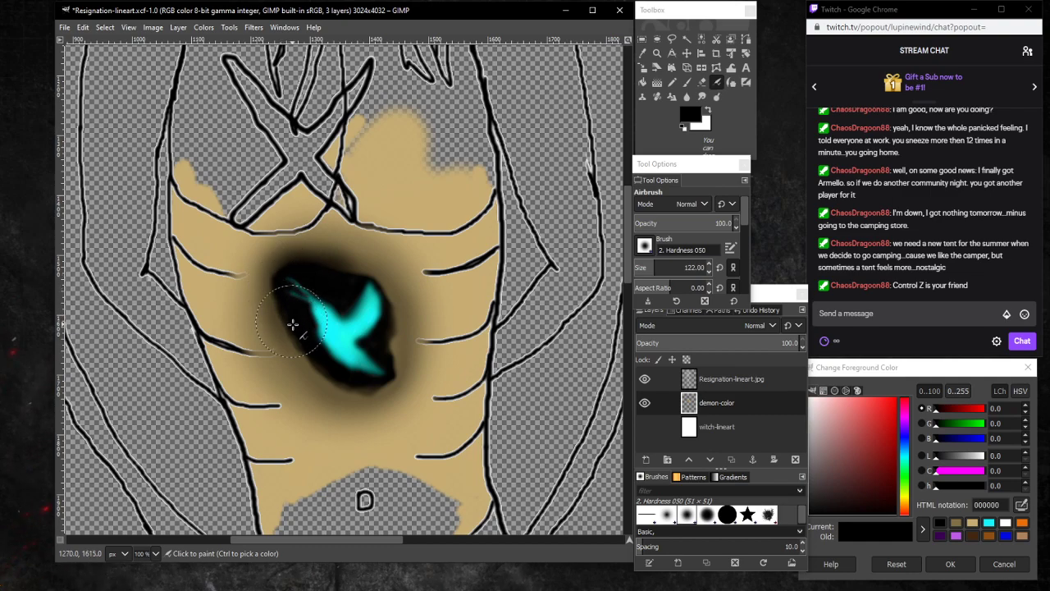
pyautogui.moveTo(307, 353)
pyautogui.mouseDown()
pyautogui.moveTo(327, 375)
pyautogui.moveTo(294, 337)
pyautogui.moveTo(330, 378)
pyautogui.moveTo(311, 354)
pyautogui.mouseUp()
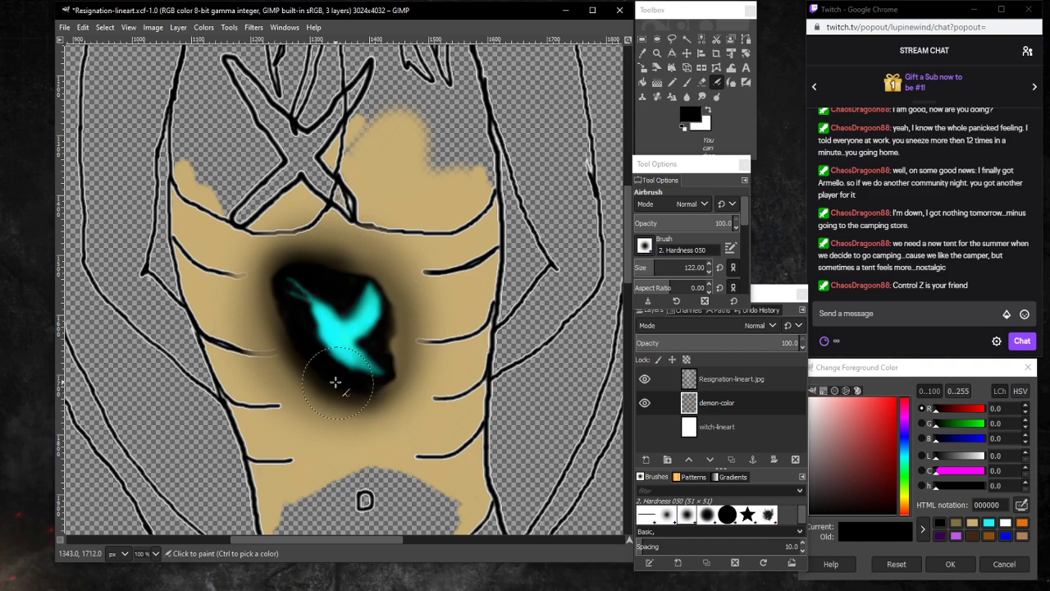
pyautogui.moveTo(336, 381); pyautogui.dragTo(386, 380)
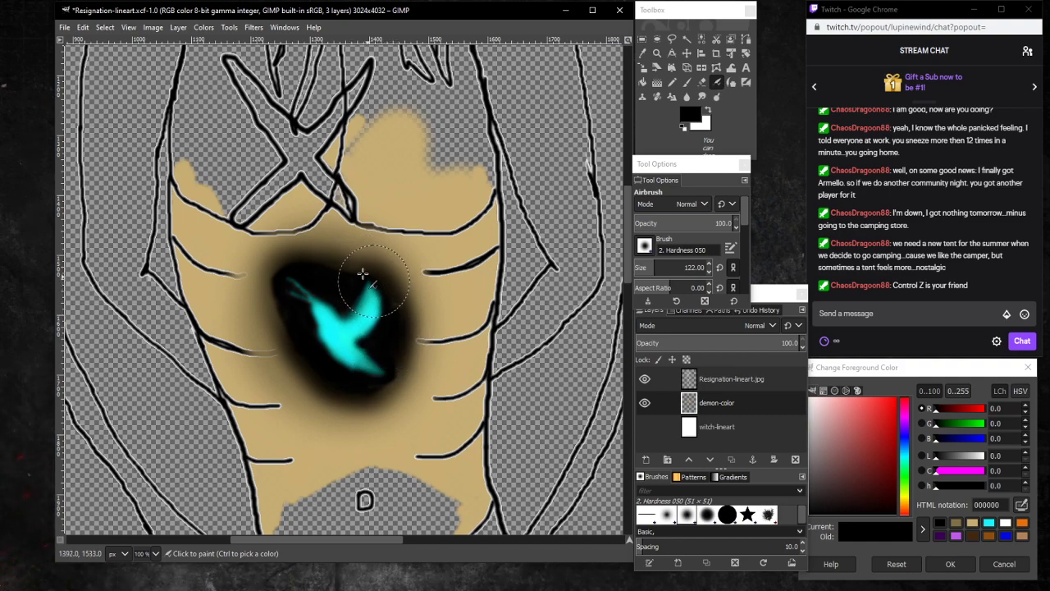
pyautogui.moveTo(395, 346)
pyautogui.mouseDown()
pyautogui.moveTo(389, 374)
pyautogui.moveTo(400, 326)
pyautogui.moveTo(366, 394)
pyautogui.mouseUp()
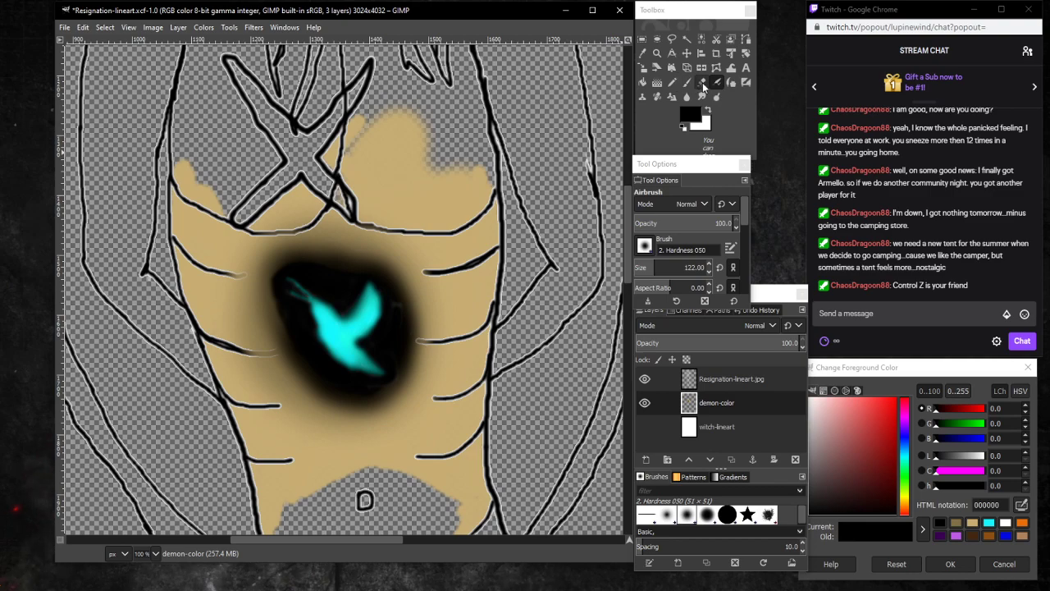
# Erase stray marks beside the bird's wing and tail on the Resignation-lineart.jpg layer with eraser size 48.
pyautogui.click(702, 82)
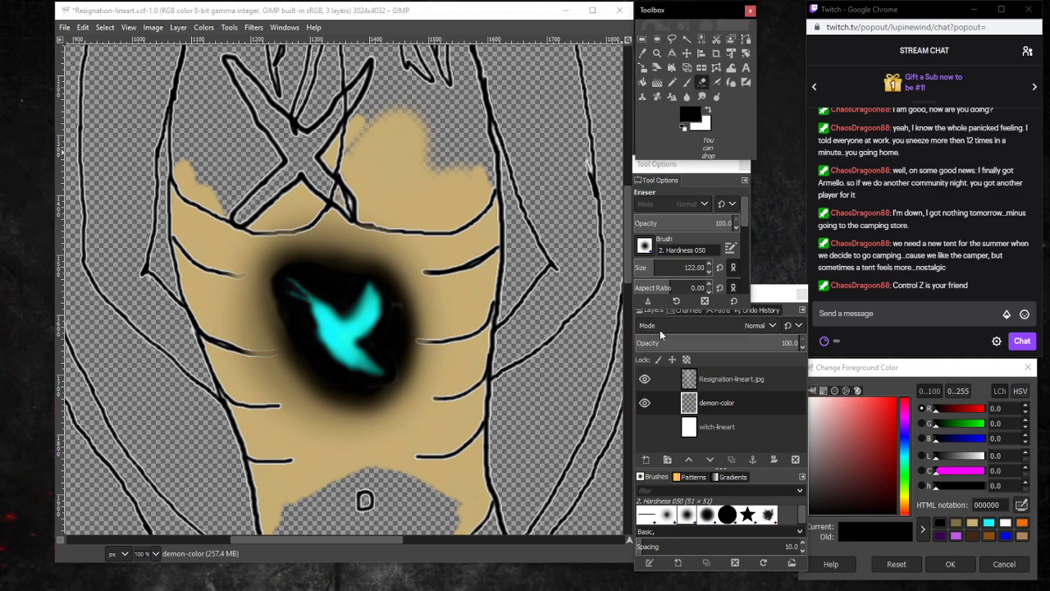
pyautogui.click(755, 380)
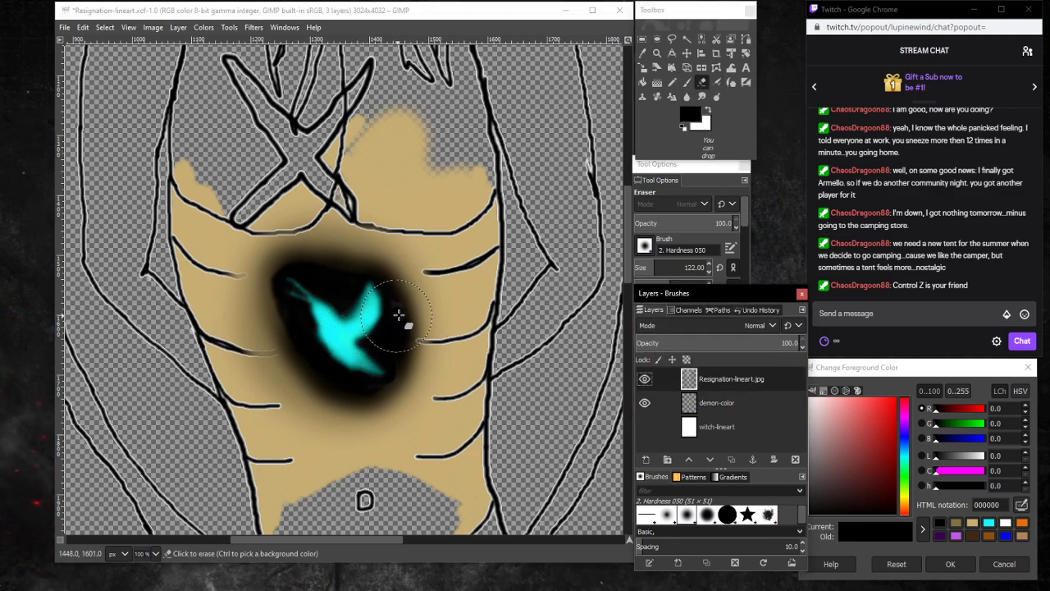
pyautogui.moveTo(654, 268); pyautogui.dragTo(645, 268)
pyautogui.moveTo(401, 332); pyautogui.dragTo(400, 306)
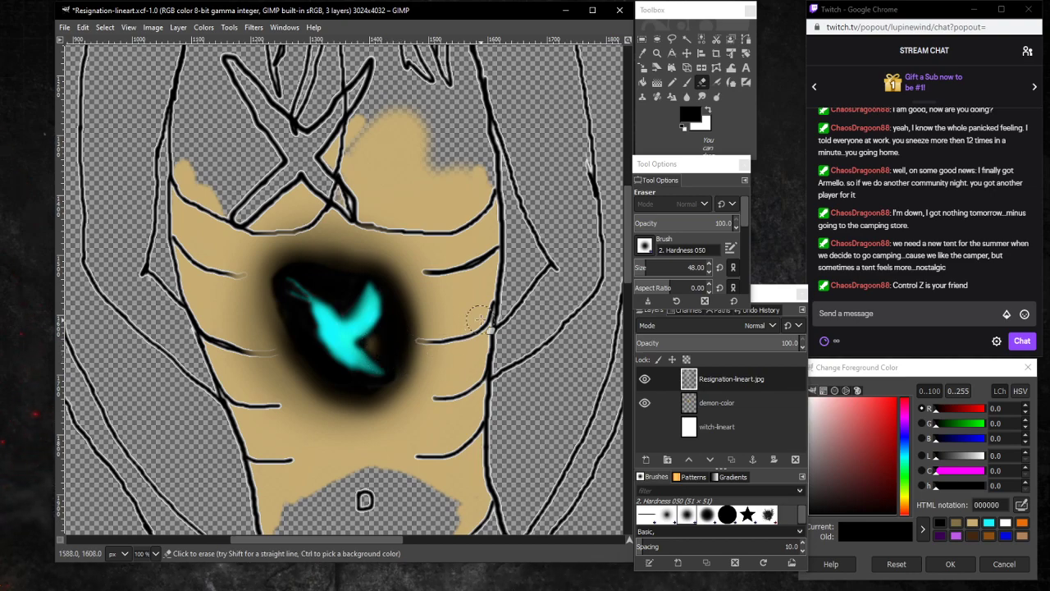
pyautogui.click(375, 346)
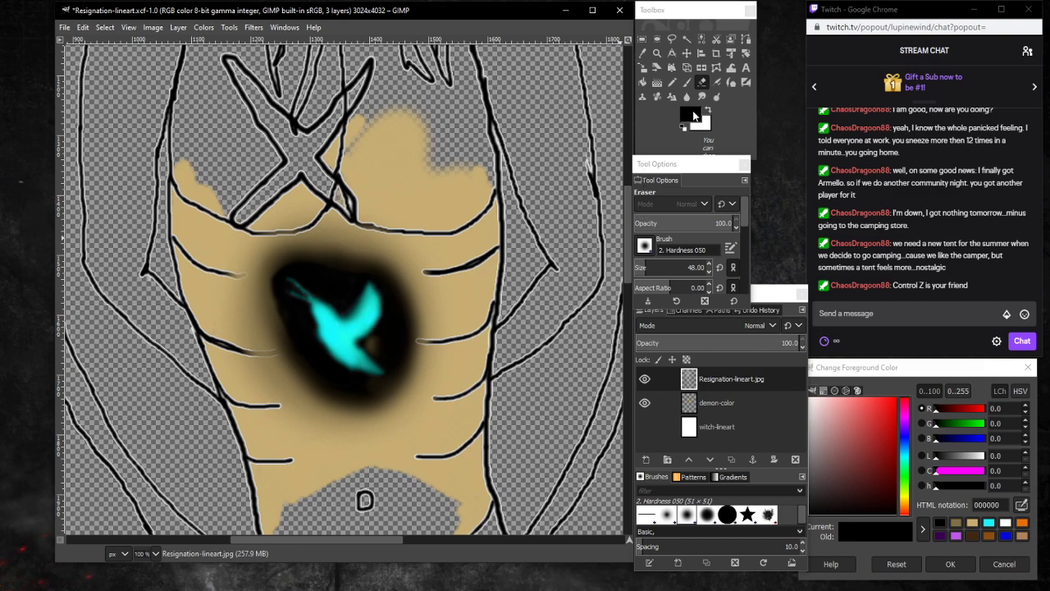
# Airbrush black on the demon-color layer with brush size 111, filling beside the bird's tail and widening the backing into a rounded oval.
pyautogui.click(716, 82)
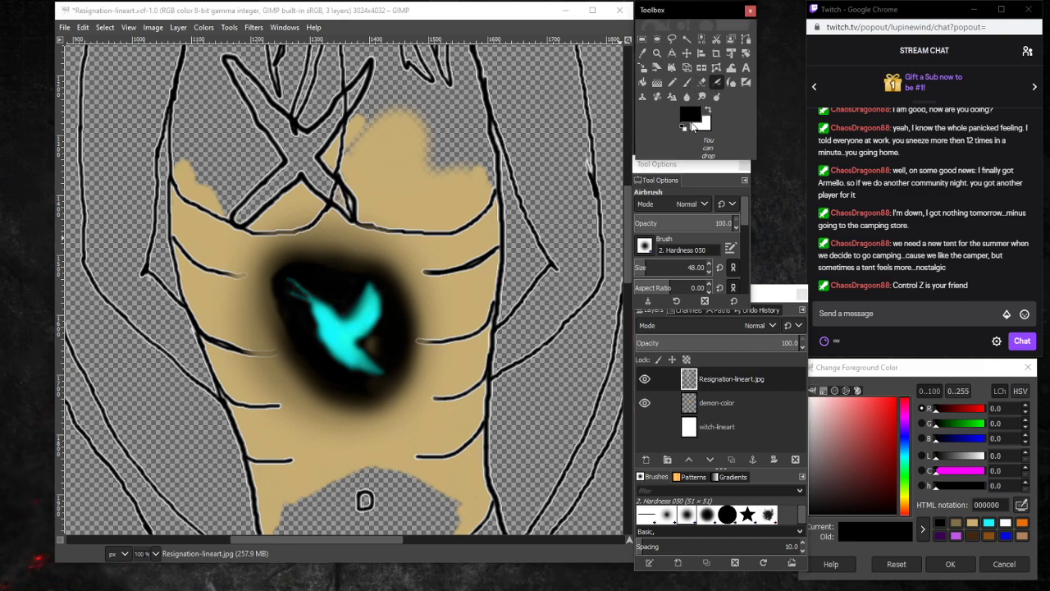
pyautogui.click(745, 402)
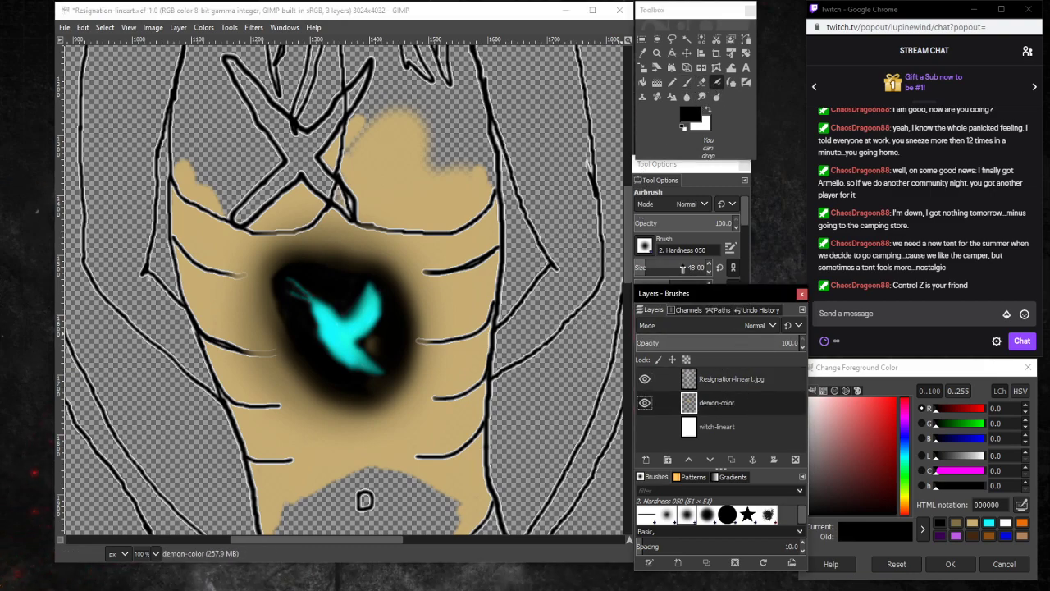
pyautogui.moveTo(648, 269); pyautogui.dragTo(654, 268)
pyautogui.click(370, 344)
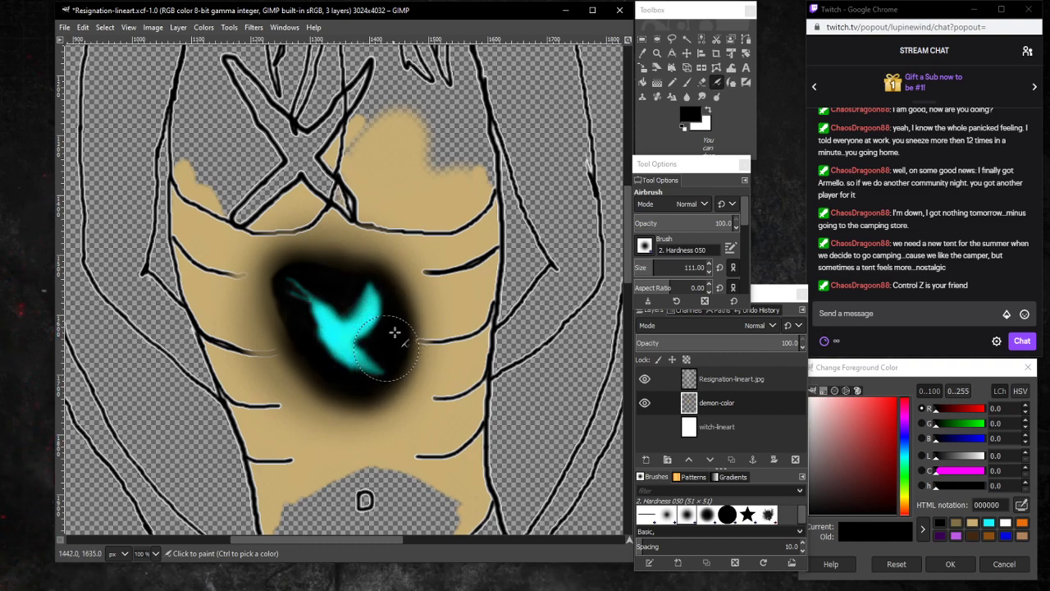
pyautogui.moveTo(371, 297)
pyautogui.mouseDown()
pyautogui.moveTo(328, 274)
pyautogui.moveTo(289, 276)
pyautogui.moveTo(279, 309)
pyautogui.moveTo(294, 340)
pyautogui.moveTo(270, 277)
pyautogui.moveTo(280, 332)
pyautogui.moveTo(266, 274)
pyautogui.moveTo(282, 325)
pyautogui.moveTo(277, 280)
pyautogui.moveTo(289, 265)
pyautogui.moveTo(315, 263)
pyautogui.moveTo(296, 263)
pyautogui.moveTo(269, 290)
pyautogui.moveTo(276, 298)
pyautogui.moveTo(288, 267)
pyautogui.moveTo(379, 285)
pyautogui.moveTo(332, 274)
pyautogui.moveTo(380, 346)
pyautogui.mouseUp()
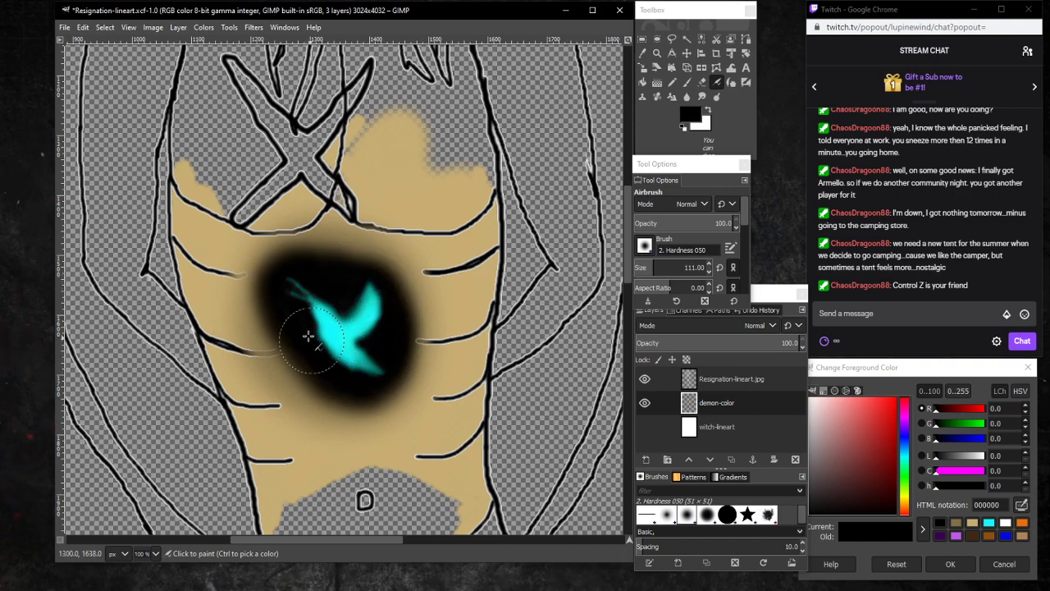
pyautogui.moveTo(297, 342); pyautogui.dragTo(300, 323)
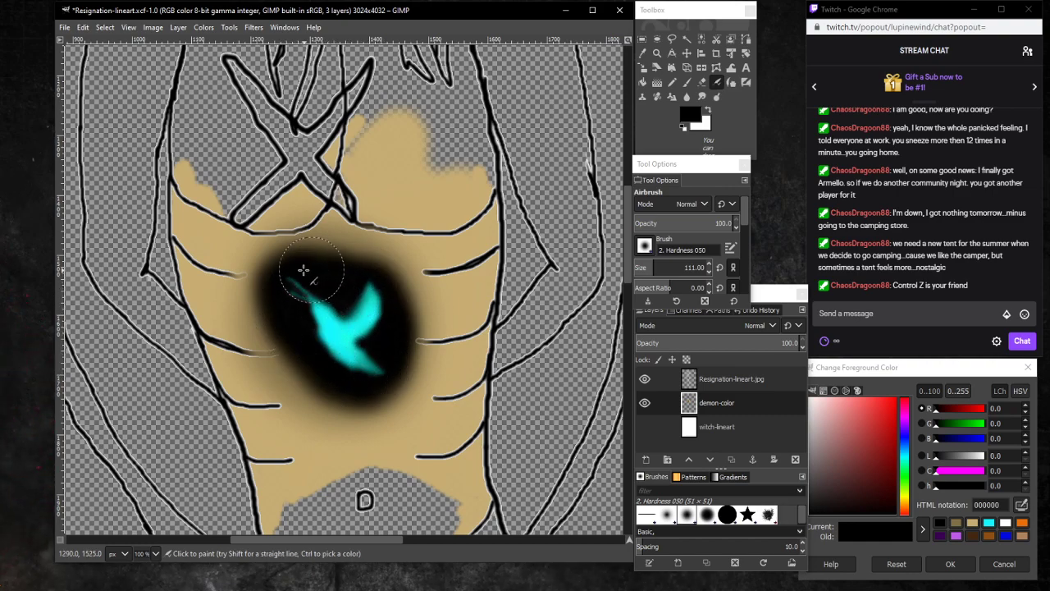
pyautogui.moveTo(398, 337)
pyautogui.mouseDown()
pyautogui.moveTo(384, 365)
pyautogui.moveTo(398, 321)
pyautogui.mouseUp()
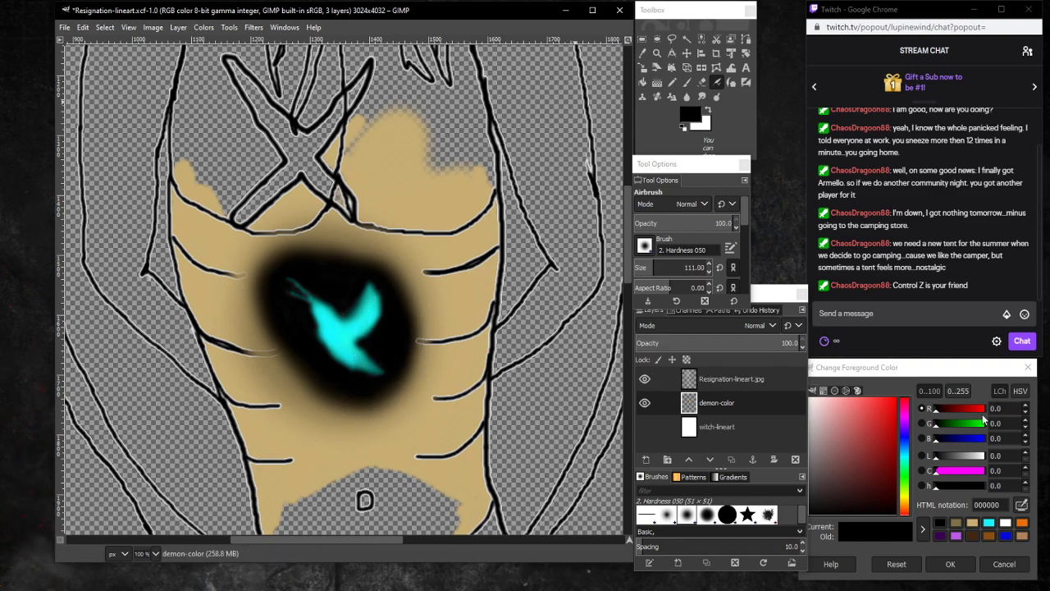
# Set the foreground colour to dark tan 827148 and airbrush shadow around the black backing and down across the lower belly.
pyautogui.keyDown('ctrl'); pyautogui.click(456, 312); pyautogui.keyUp('ctrl')
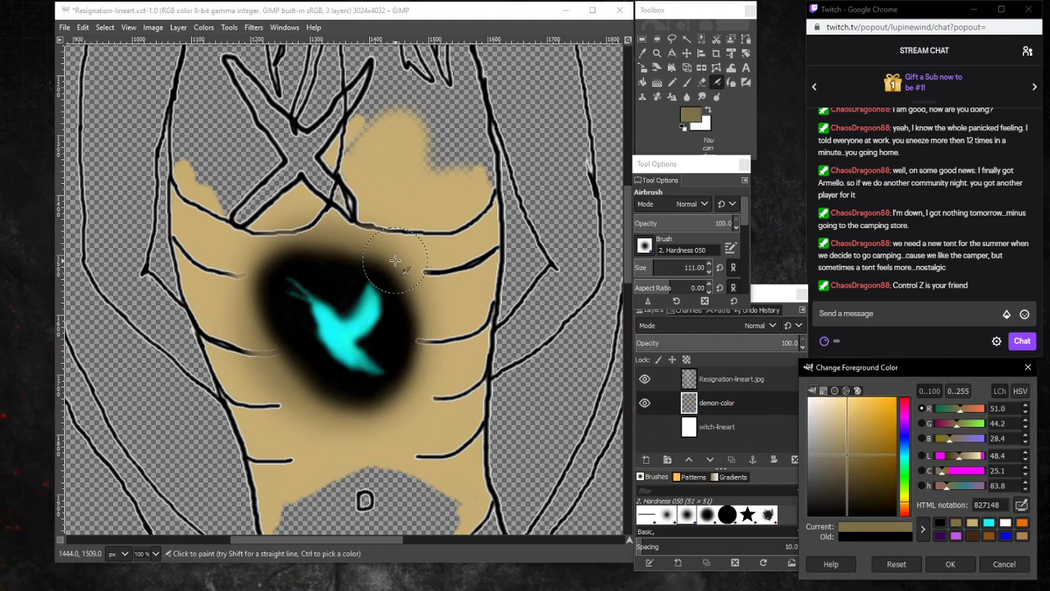
pyautogui.moveTo(428, 309); pyautogui.dragTo(401, 269)
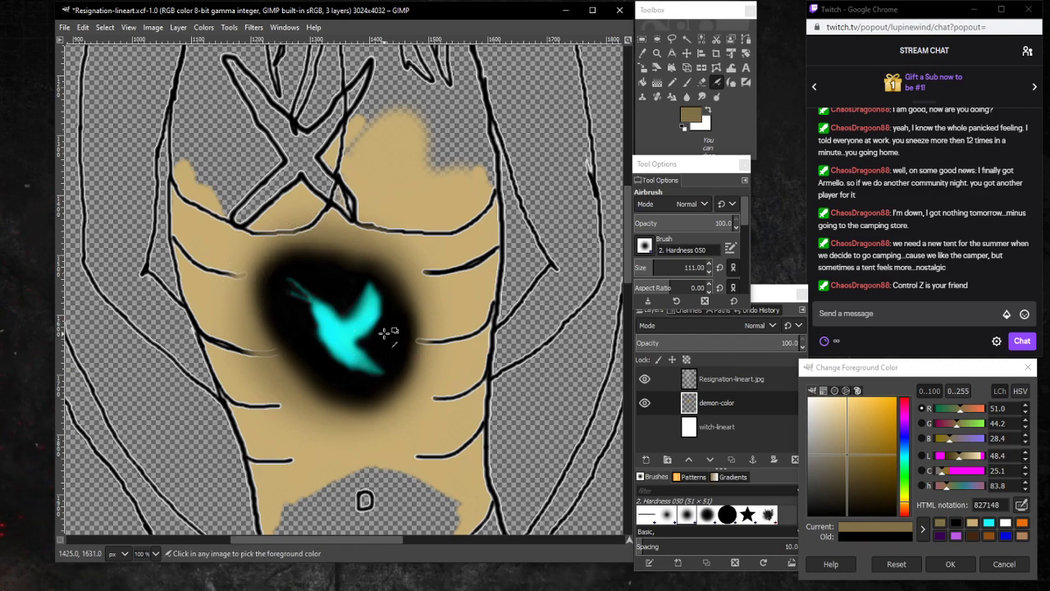
pyautogui.hotkey('ctrl', 'z')
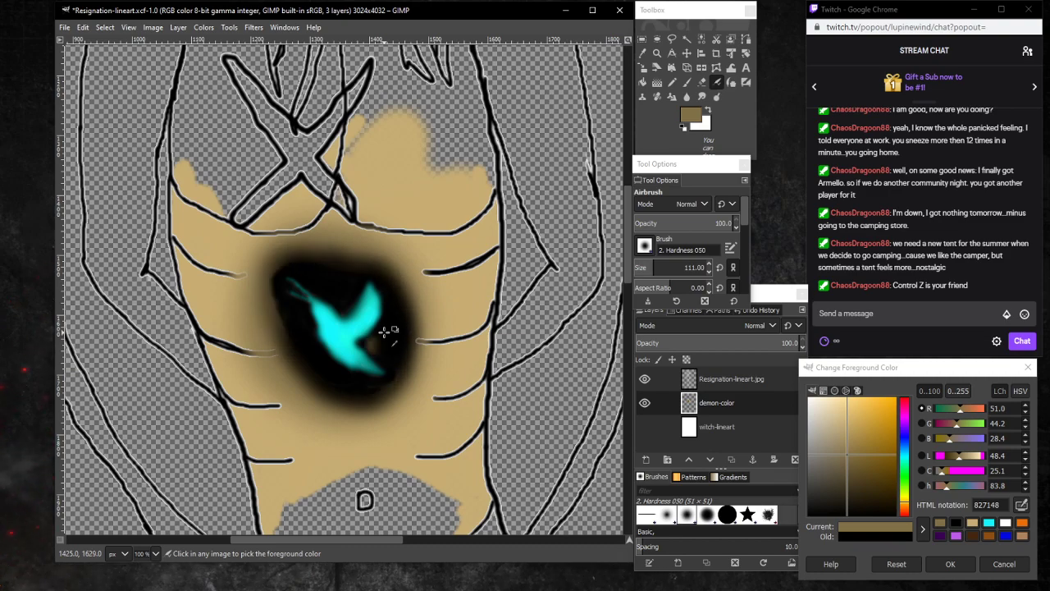
pyautogui.hotkey('ctrl', 'y')
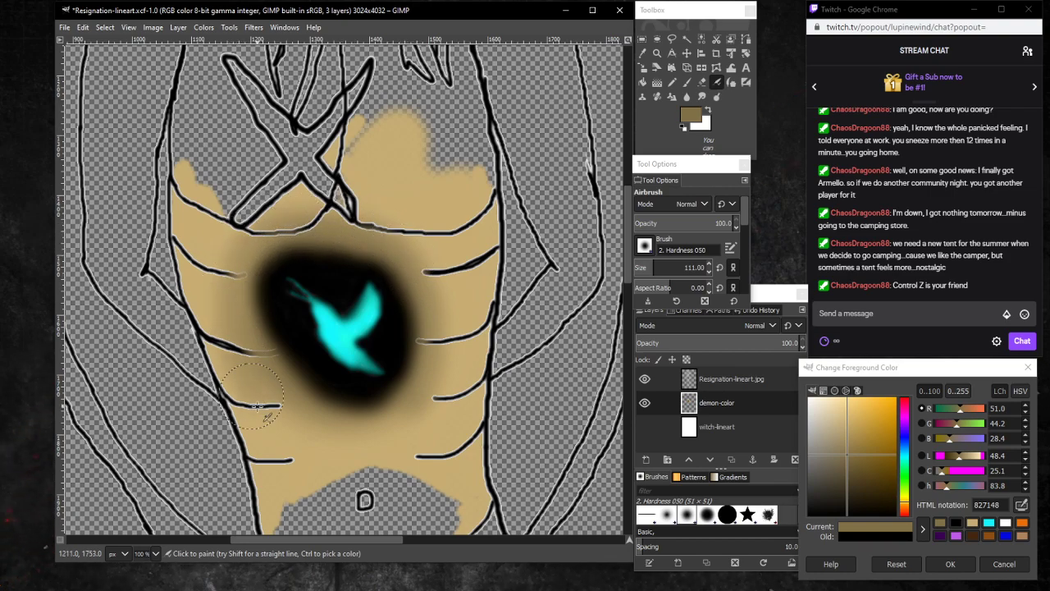
pyautogui.moveTo(257, 406)
pyautogui.mouseDown()
pyautogui.moveTo(343, 480)
pyautogui.moveTo(365, 498)
pyautogui.mouseUp()
# Undo the recent painting and erasing back past the black edge, the hidden witch-lineart layer, the dark tan shadow and the last skin strokes.
pyautogui.press('ctrl')
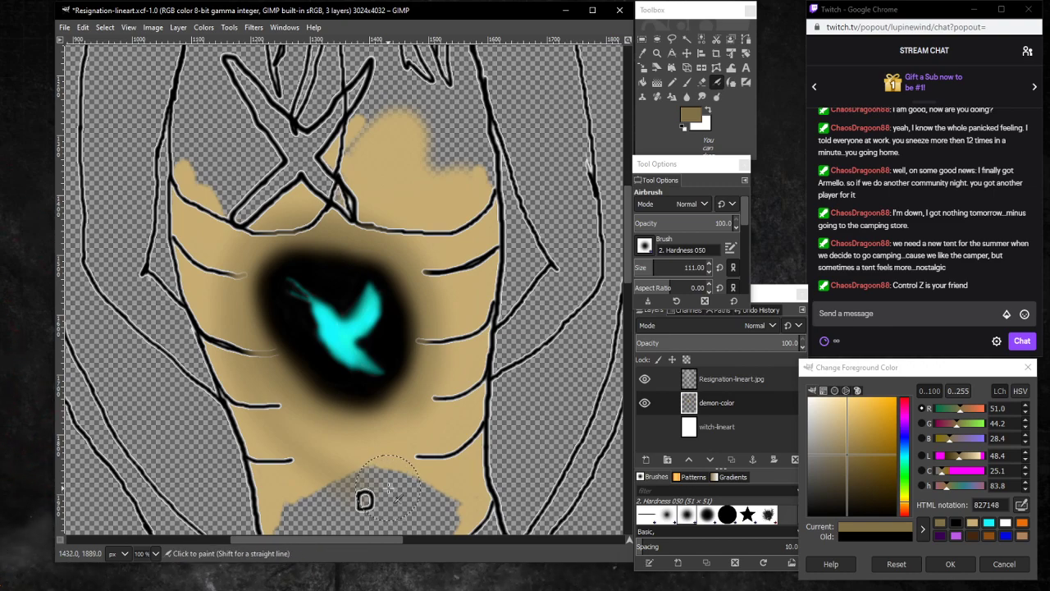
pyautogui.hotkey('ctrl', 'z')
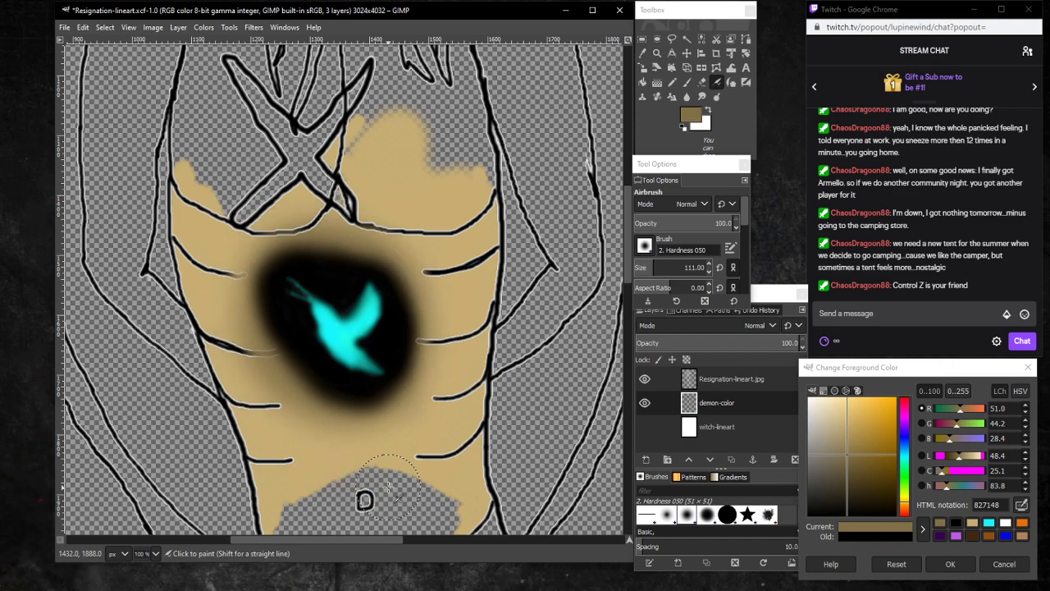
pyautogui.hotkey('ctrl', 'z')
pyautogui.hotkey('ctrl', 'z')
pyautogui.hotkey('ctrl', 'z')
pyautogui.hotkey('ctrl', 'z')
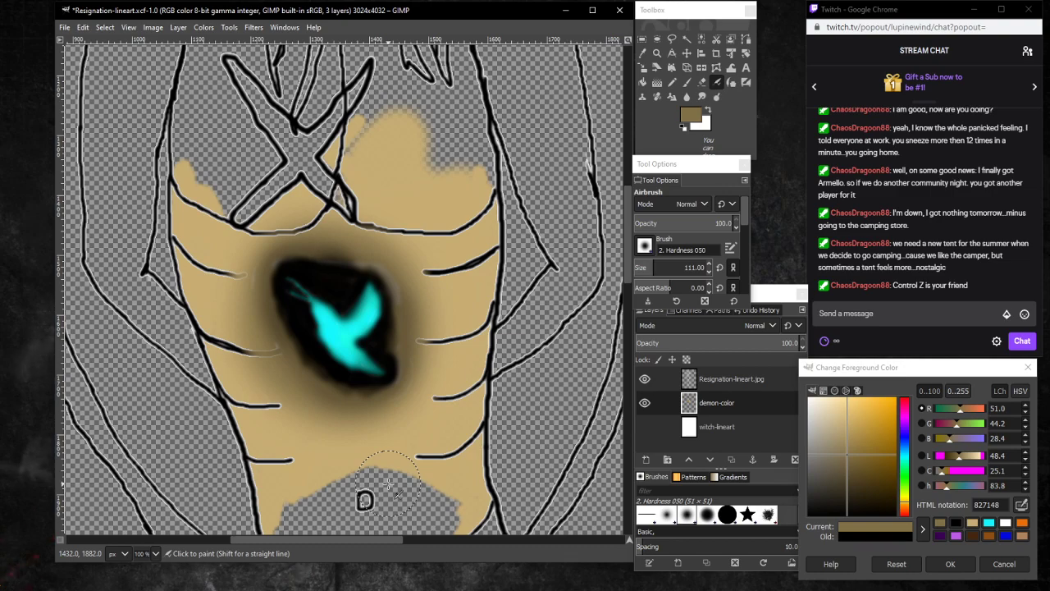
pyautogui.hotkey('ctrl', 'z')
pyautogui.hotkey('ctrl', 'z')
pyautogui.hotkey('ctrl', 'z')
pyautogui.hotkey('ctrl', 'z')
pyautogui.hotkey('ctrl', 'z')
pyautogui.hotkey('ctrl', 'z')
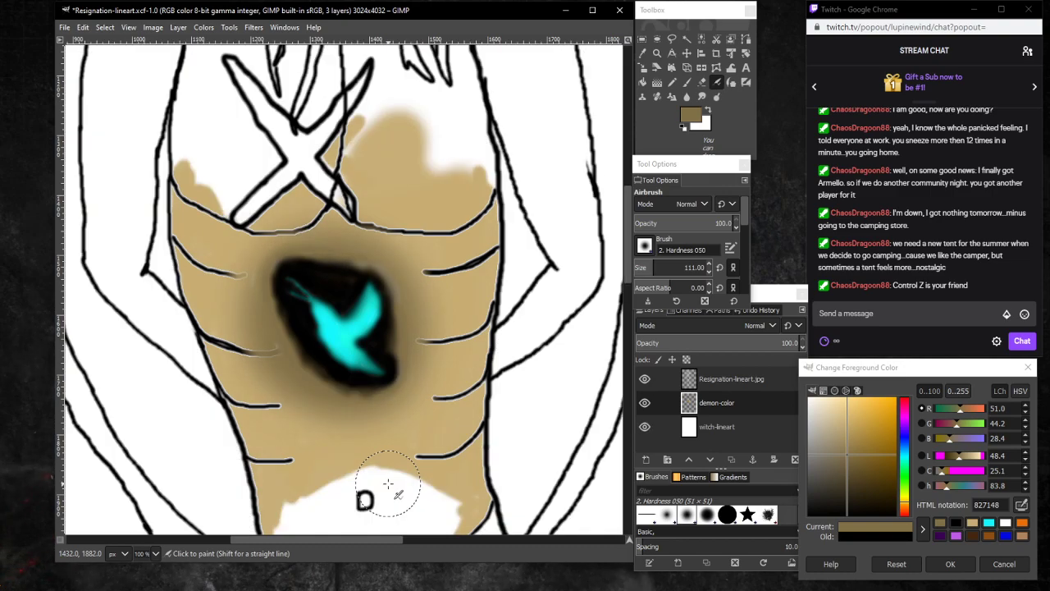
pyautogui.hotkey('ctrl', 'z')
pyautogui.hotkey('ctrl', 'z')
pyautogui.hotkey('ctrl', 'z')
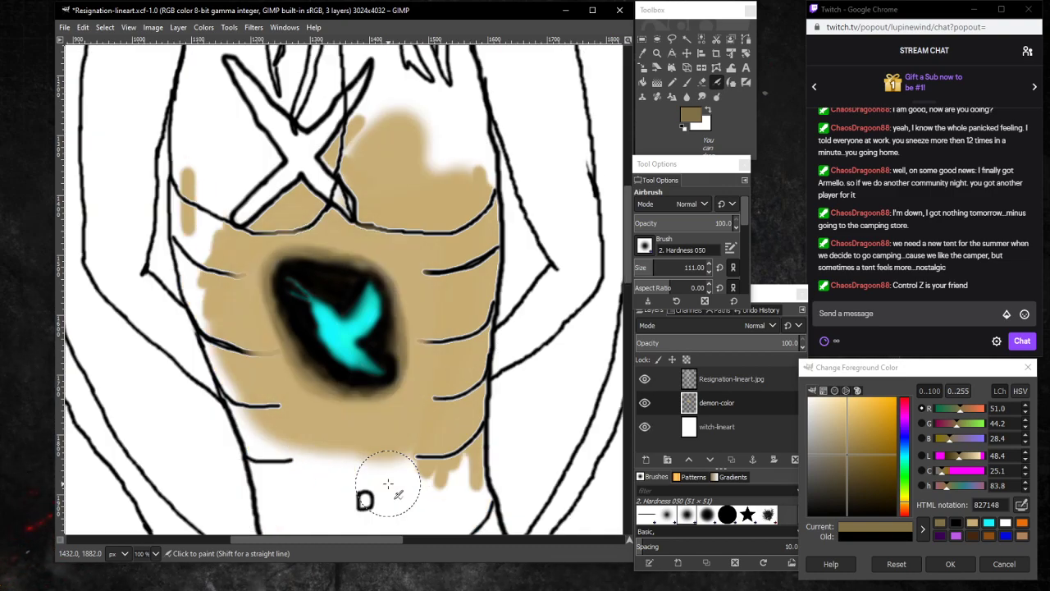
# Redo the tan skin strokes, the dark tan shadow and the hiding of the witch-lineart layer, stopping before the black airbrushed edge.
pyautogui.hotkey('ctrl', 'y')
pyautogui.hotkey('ctrl', 'y')
pyautogui.hotkey('ctrl', 'y')
pyautogui.hotkey('ctrl', 'y')
pyautogui.hotkey('ctrl', 'y')
pyautogui.hotkey('ctrl', 'y')
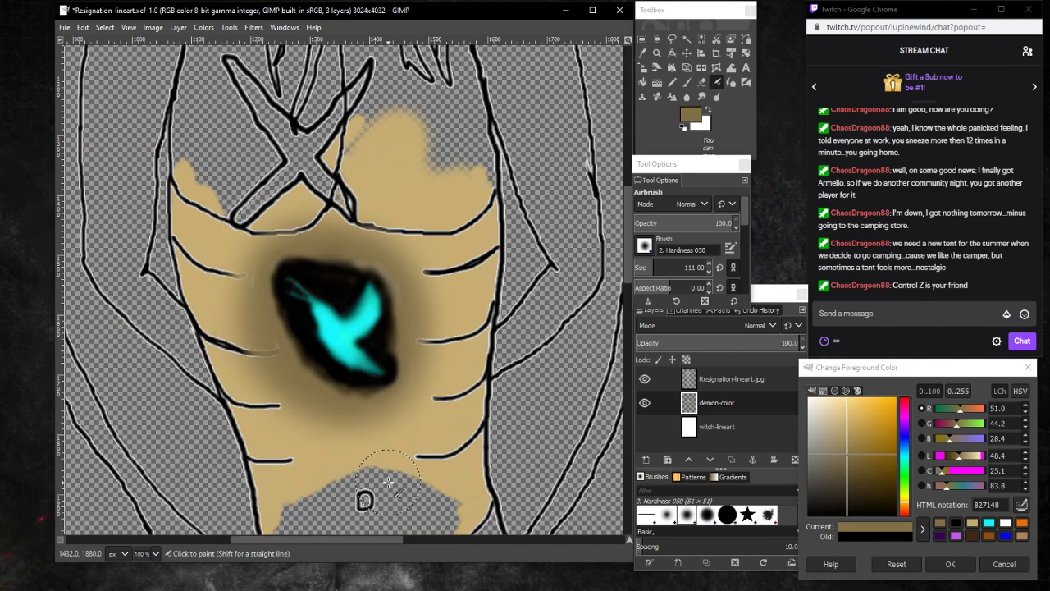
# Redo the black strokes that widen the backing around the bird and the dark tan strokes across the lower belly.
pyautogui.hotkey('ctrl', 'y')
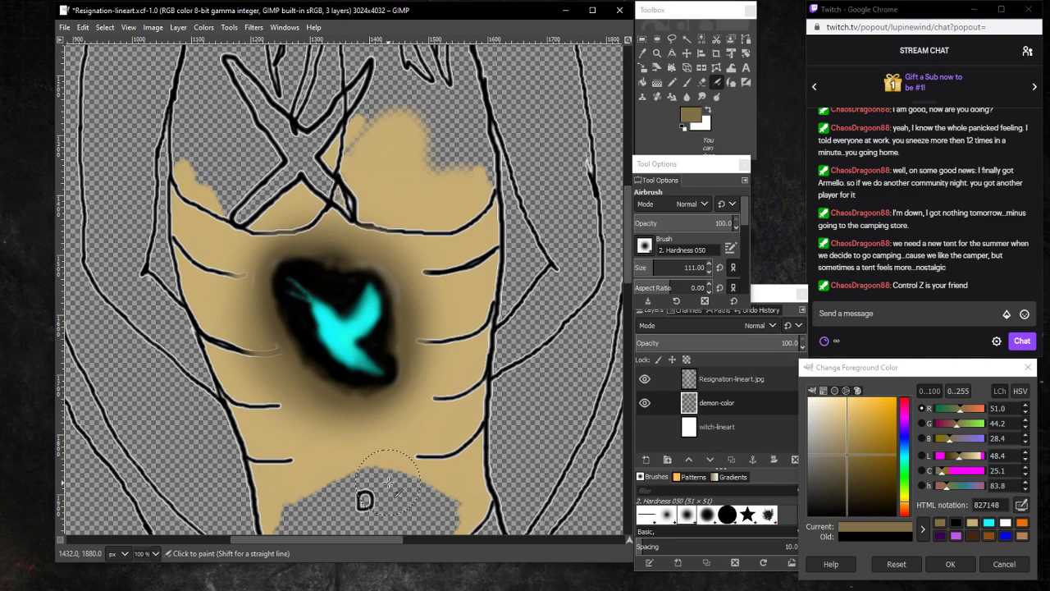
pyautogui.hotkey('ctrl', 'y')
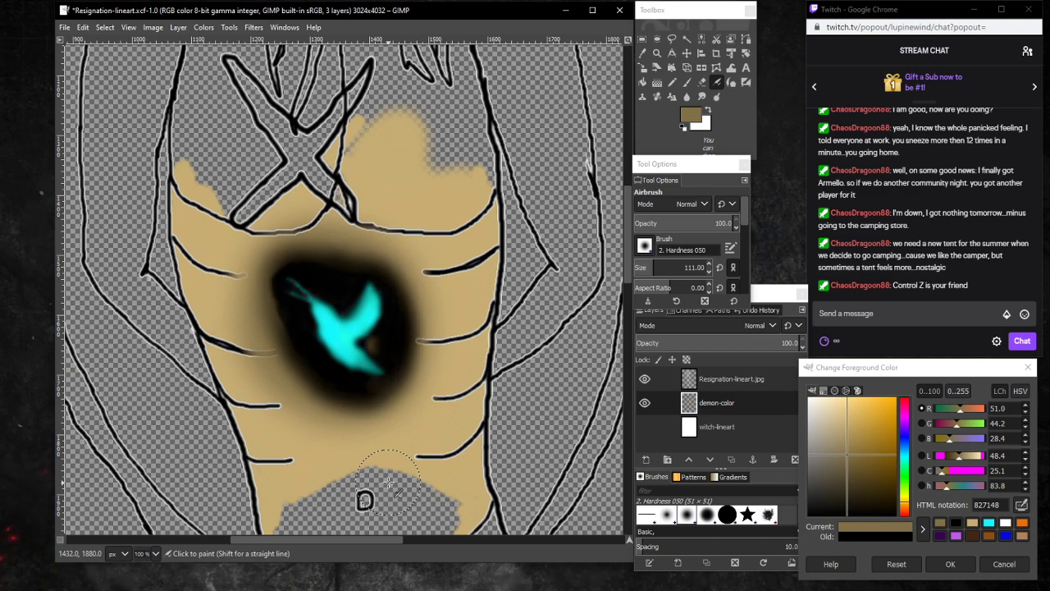
pyautogui.hotkey('ctrl', 'y')
pyautogui.hotkey('ctrl', 'y')
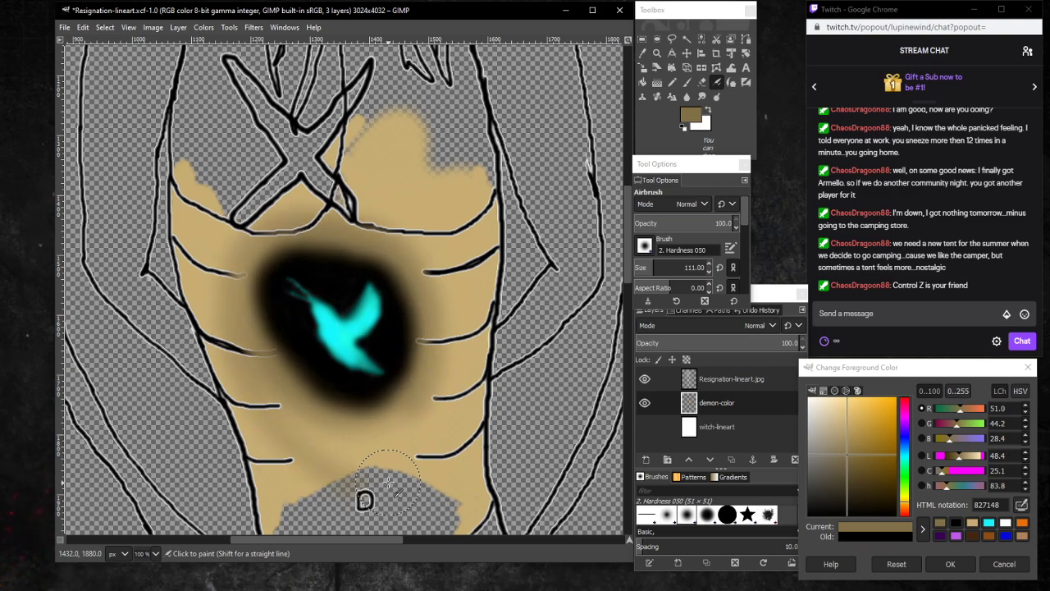
pyautogui.hotkey('ctrl', 'y')
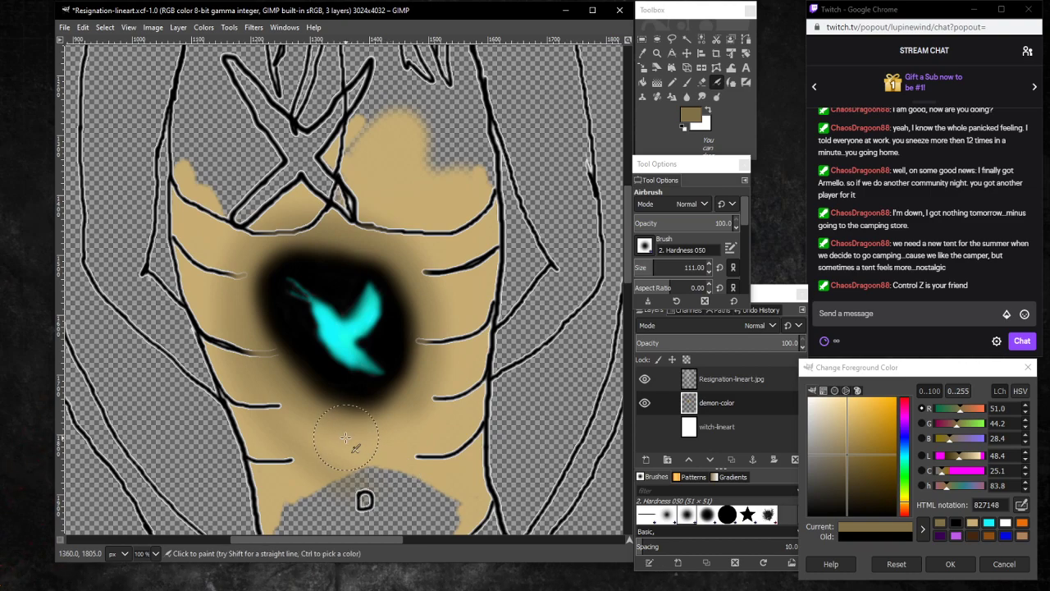
pyautogui.click(155, 553)
pyautogui.click(156, 495)
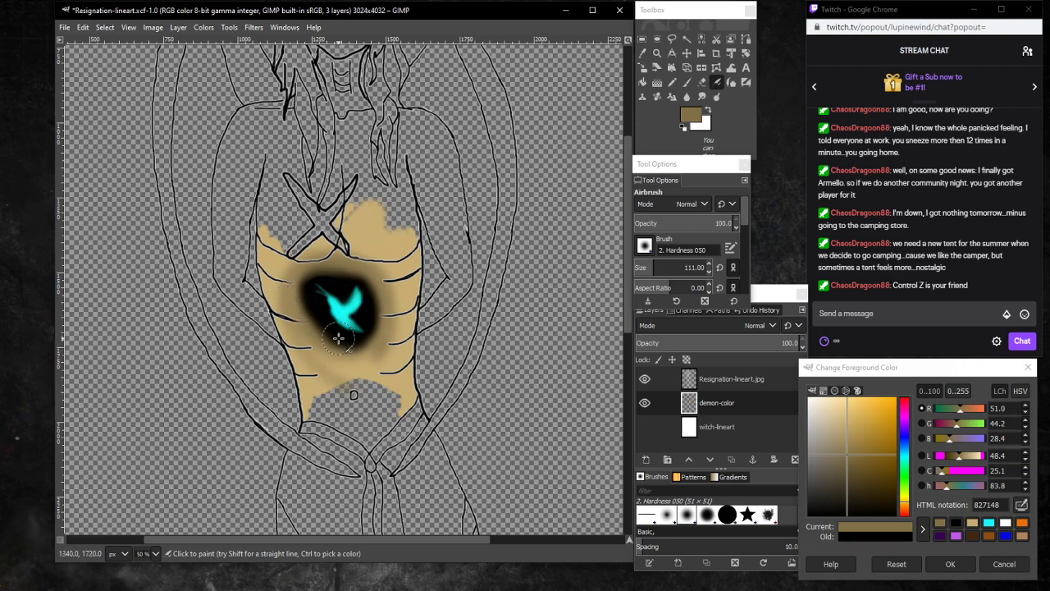
# Undo the painting back past the widened black backing, the dark tan shadow, the hidden witch-lineart layer and the outer skin strokes.
pyautogui.press('ctrl')
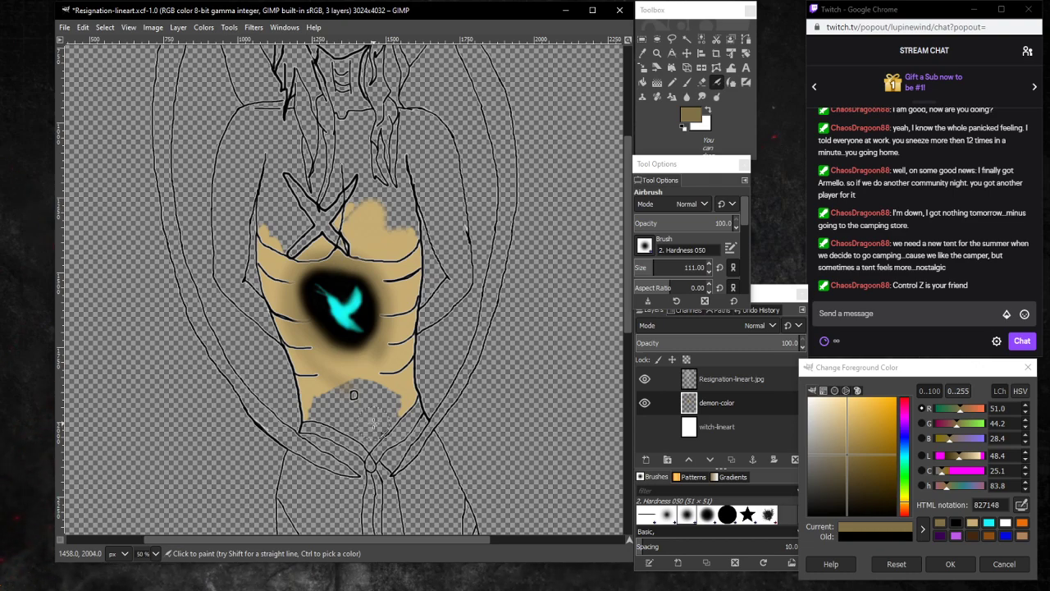
pyautogui.press('ctrl')
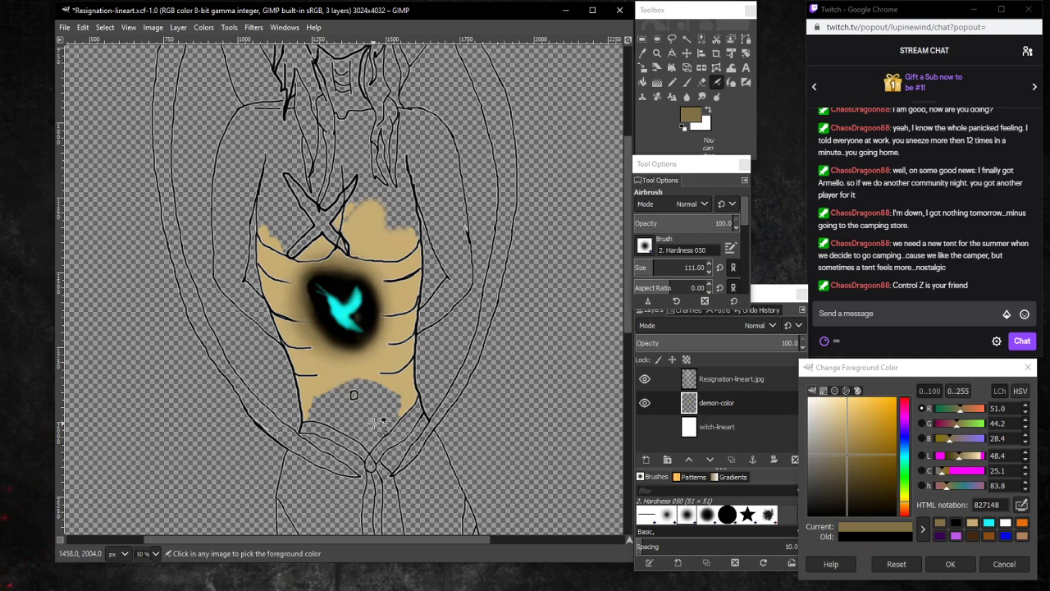
pyautogui.hotkey('ctrl', 'z')
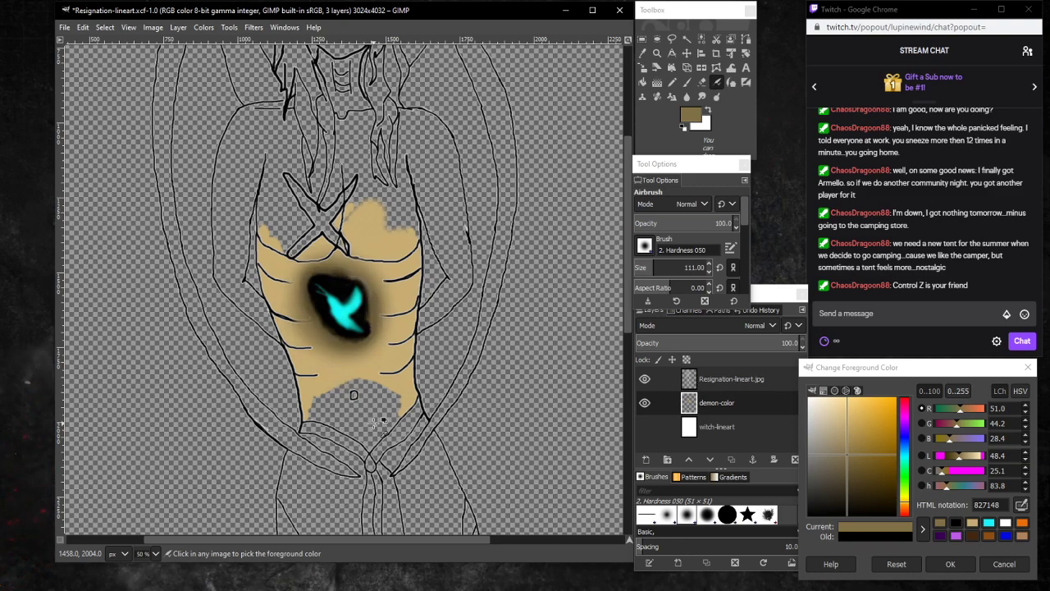
pyautogui.hotkey('ctrl', 'z')
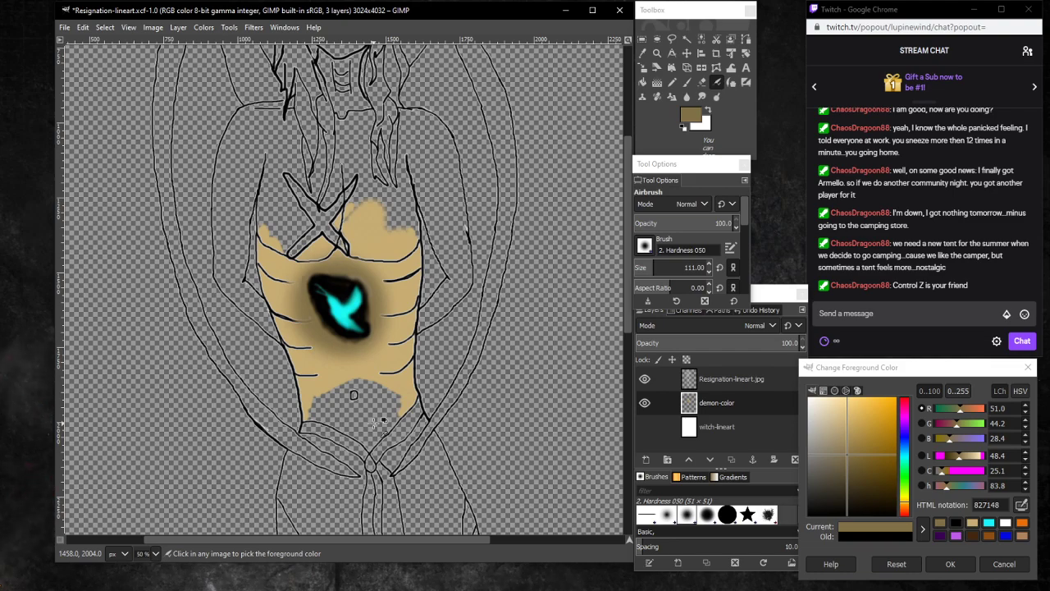
pyautogui.hotkey('ctrl', 'z')
pyautogui.hotkey('ctrl', 'z')
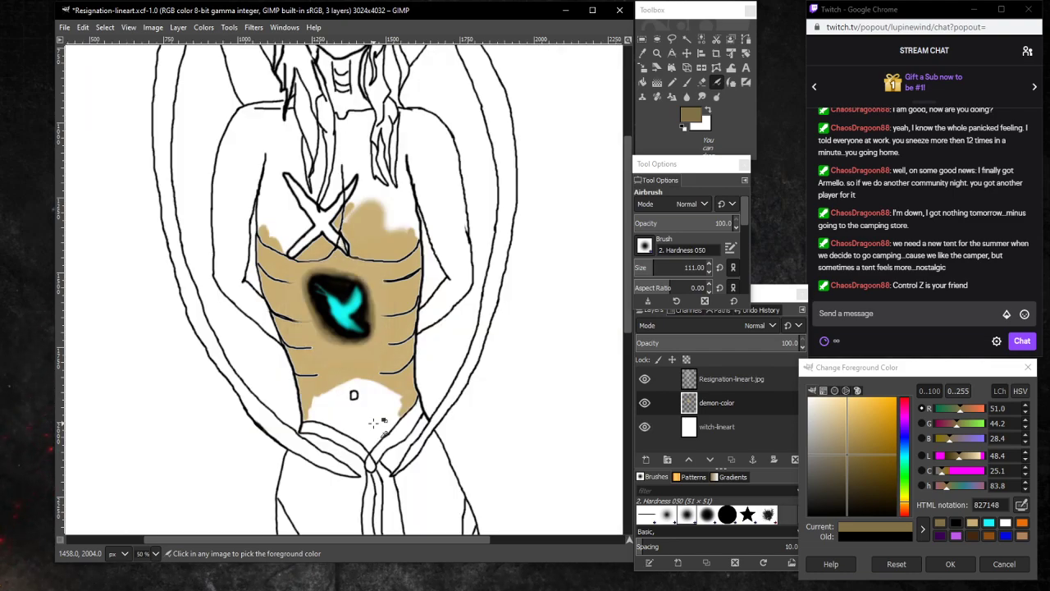
pyautogui.hotkey('ctrl', 'z')
pyautogui.hotkey('ctrl', 'z')
pyautogui.hotkey('ctrl', 'z')
pyautogui.hotkey('ctrl', 'z')
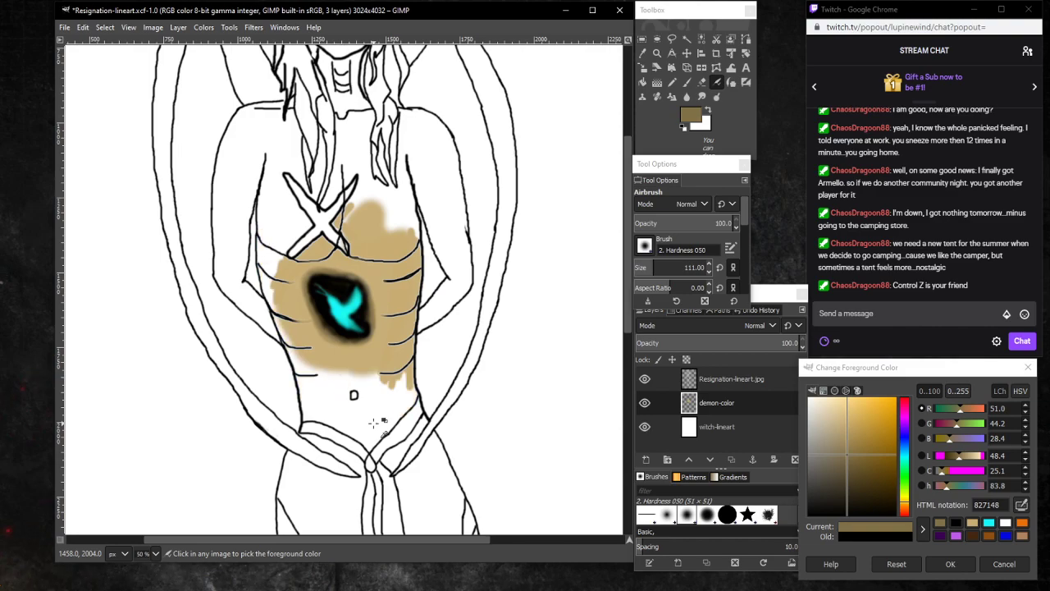
pyautogui.hotkey('ctrl', 'z')
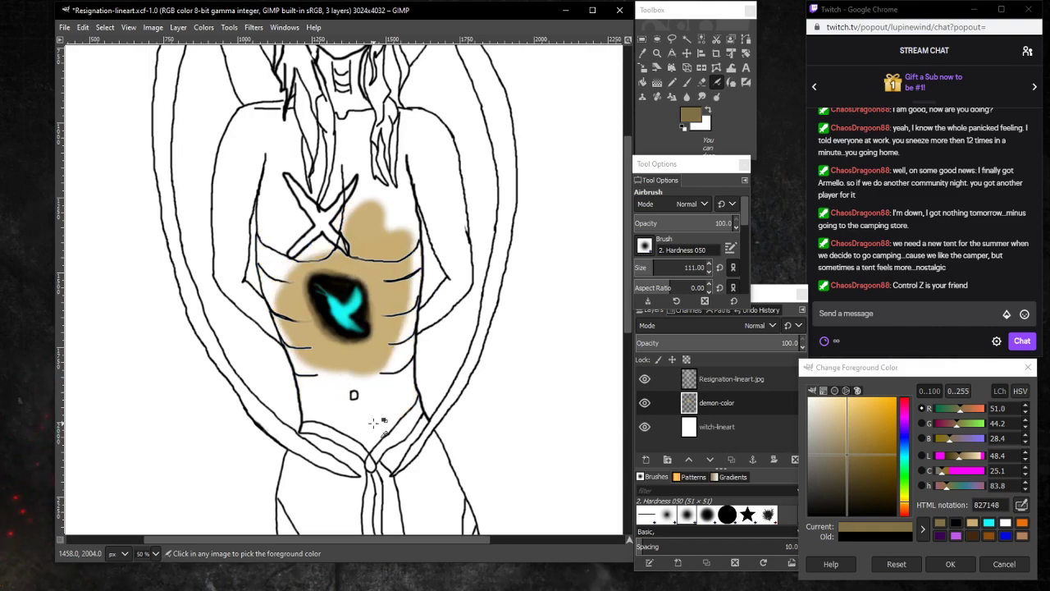
pyautogui.hotkey('ctrl', 'z')
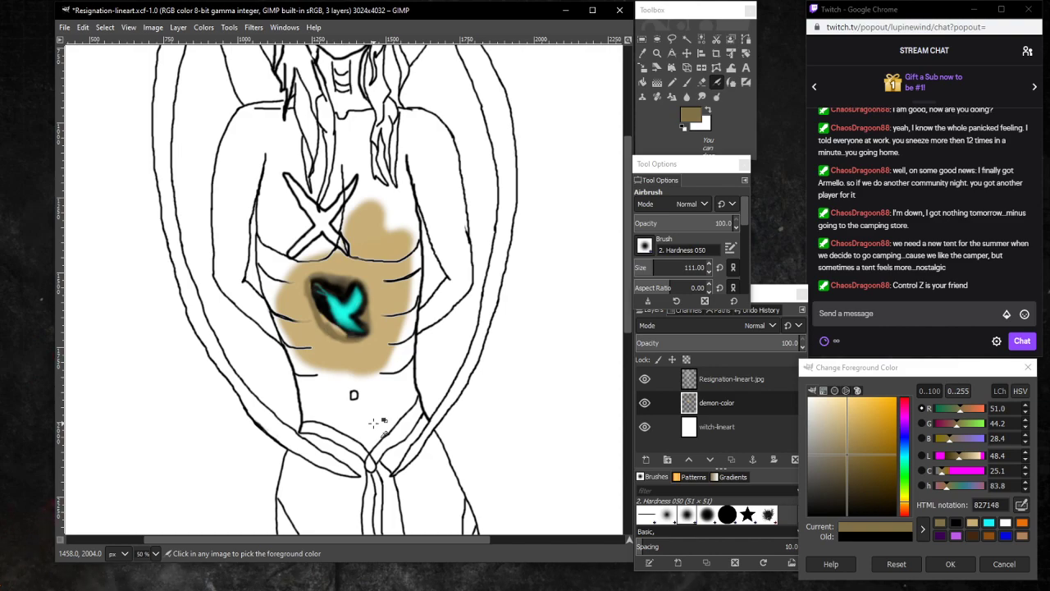
pyautogui.hotkey('ctrl', 'z')
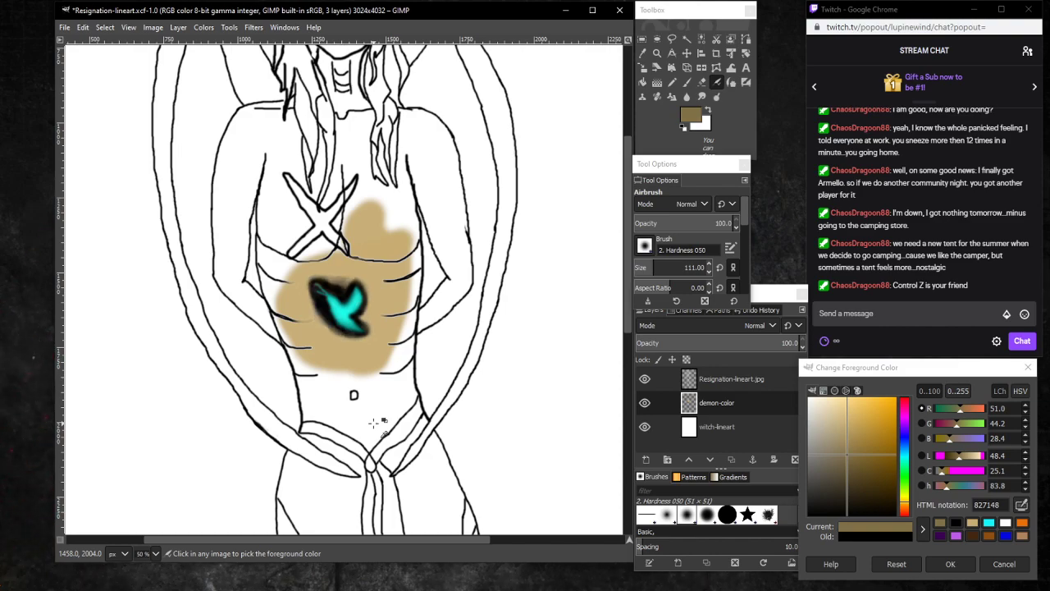
pyautogui.hotkey('ctrl', 'z')
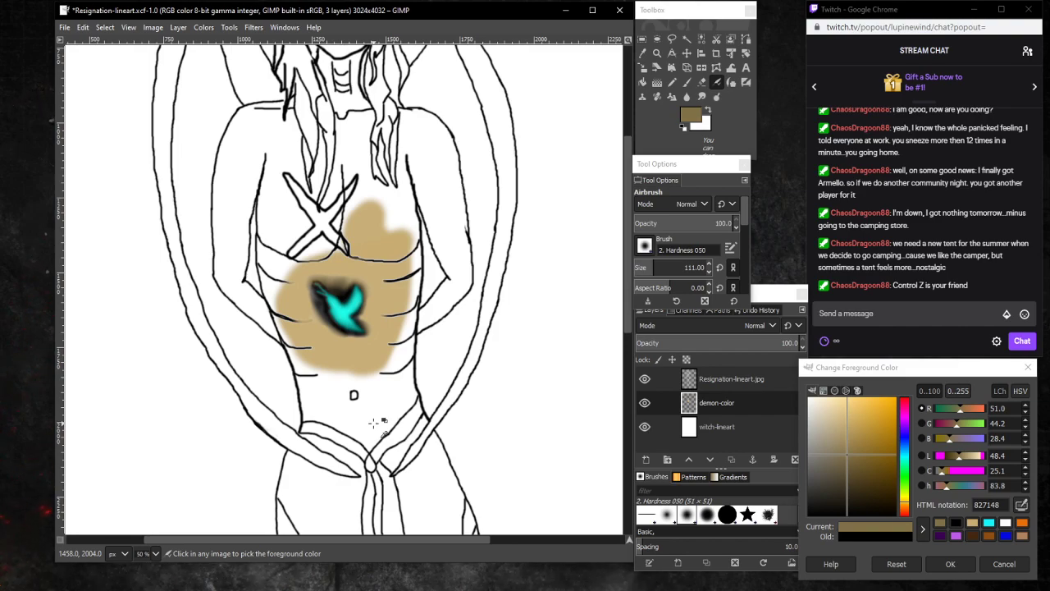
# Redo the black edge around the bird, the tan skin strokes and the dark tan shadow, stopping before the witch-lineart layer is hidden.
pyautogui.hotkey('ctrl', 'y')
pyautogui.hotkey('ctrl', 'y')
pyautogui.hotkey('ctrl', 'y')
pyautogui.hotkey('ctrl', 'y')
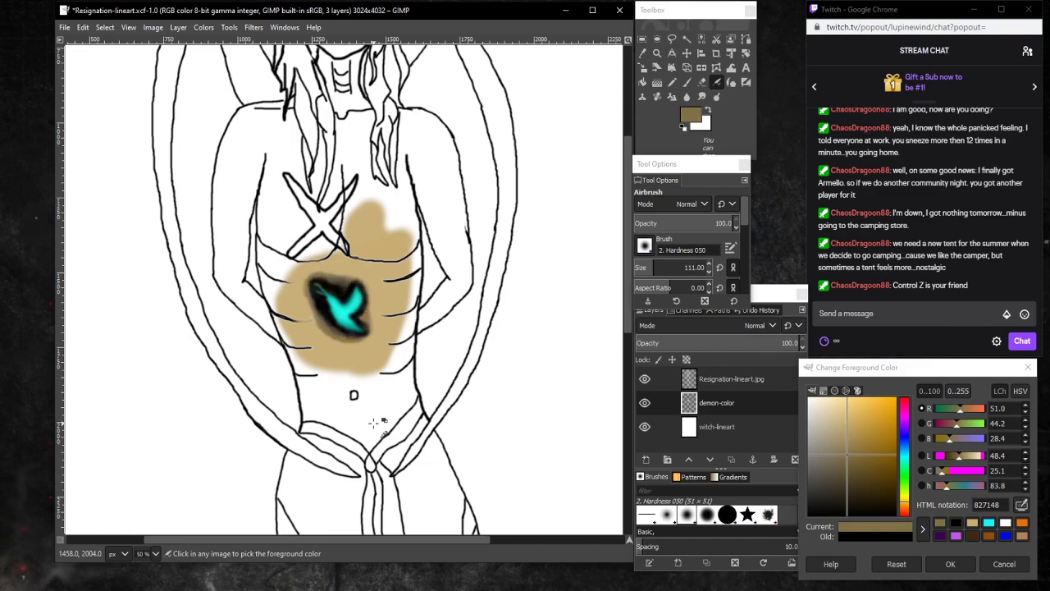
pyautogui.hotkey('ctrl', 'z')
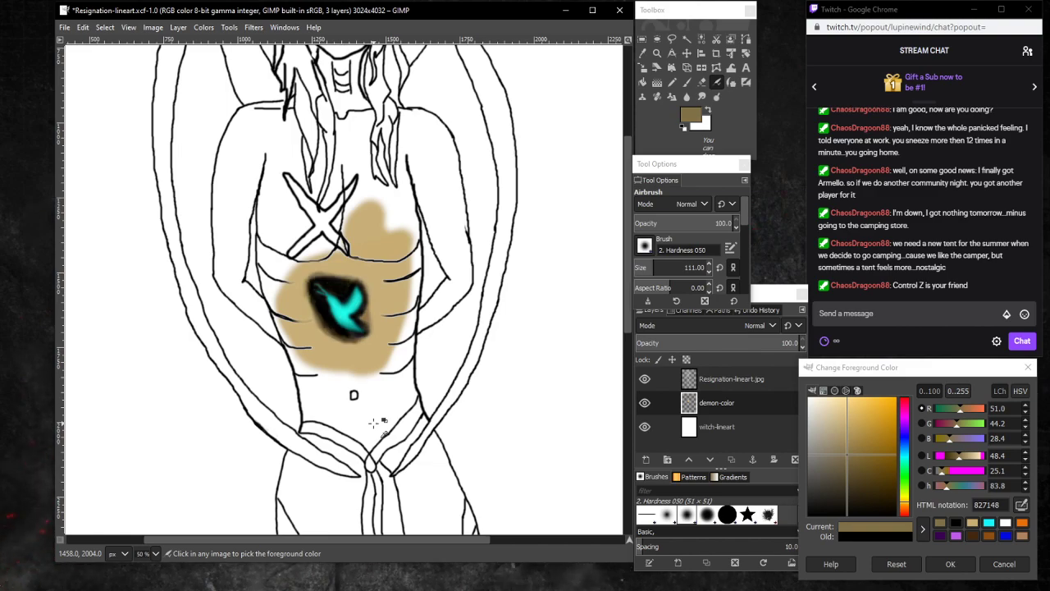
pyautogui.hotkey('ctrl', 'z')
pyautogui.hotkey('ctrl', 'z')
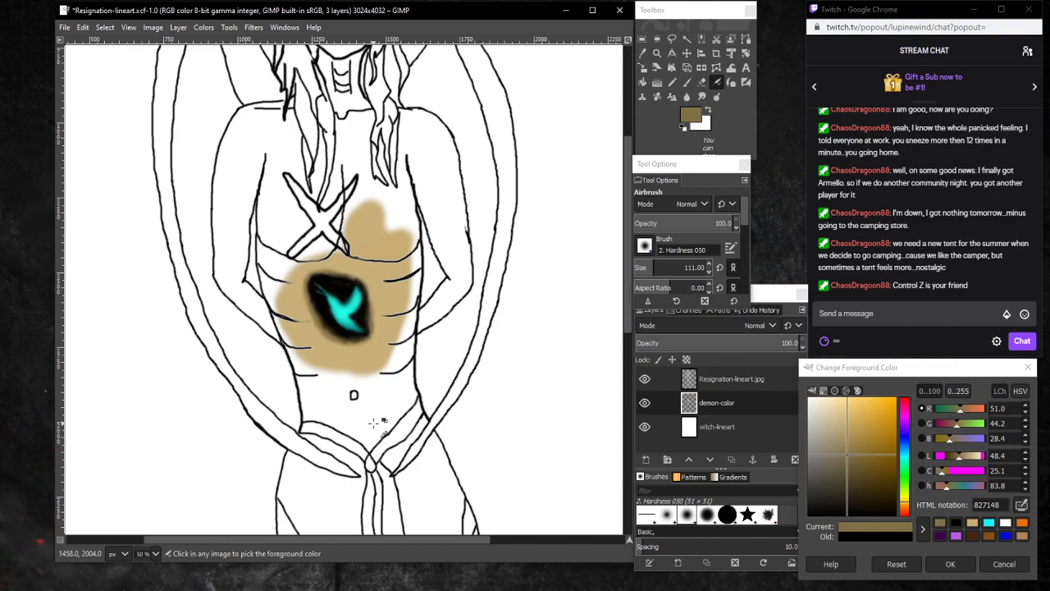
pyautogui.hotkey('ctrl', 'z')
pyautogui.hotkey('ctrl', 'z')
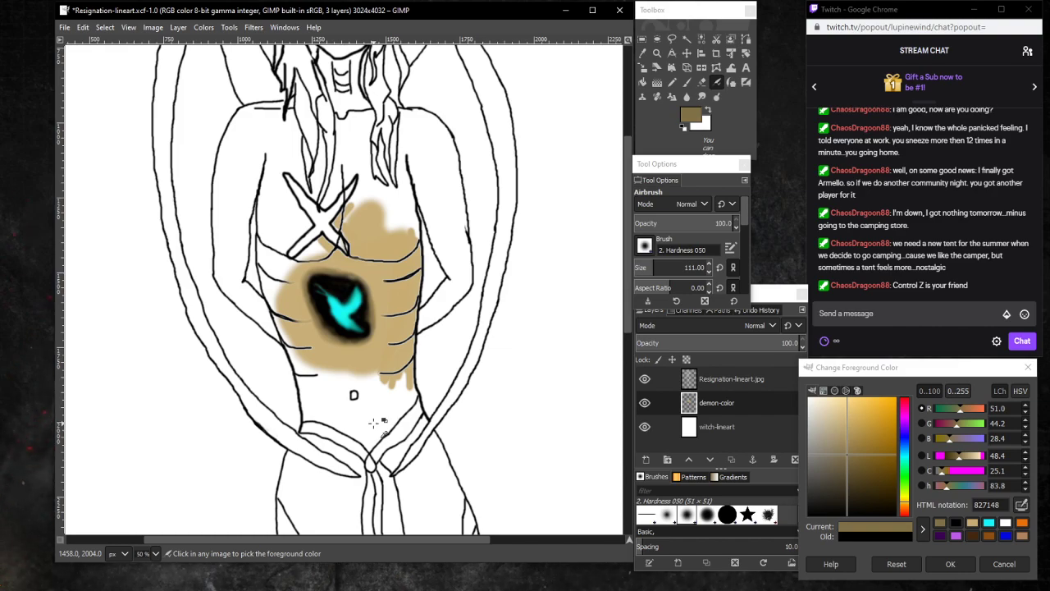
pyautogui.hotkey('ctrl', 'z')
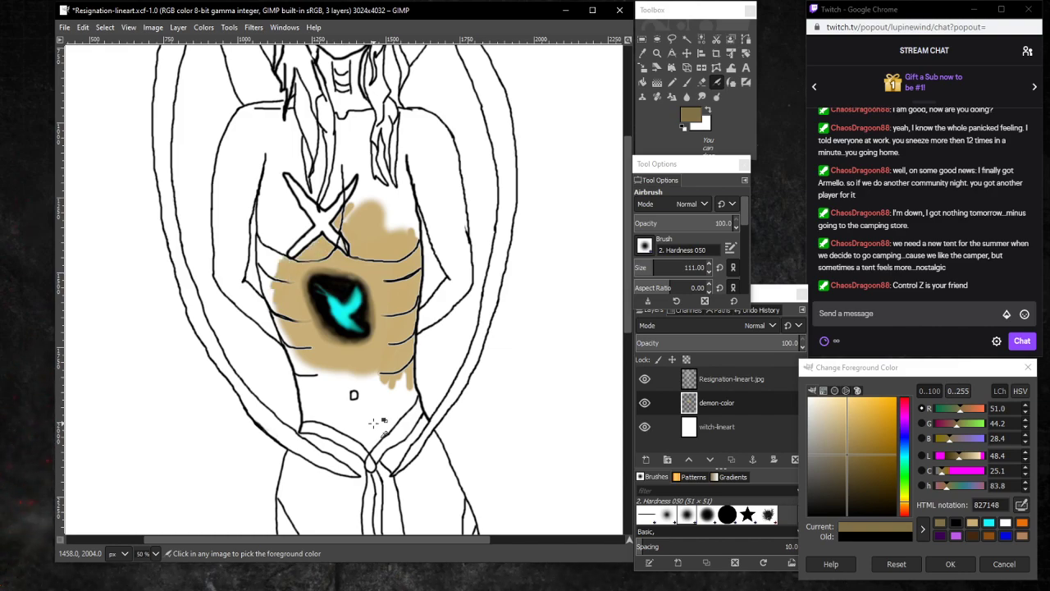
pyautogui.hotkey('ctrl', 'z')
pyautogui.hotkey('ctrl', 'z')
pyautogui.hotkey('ctrl', 'z')
pyautogui.hotkey('ctrl', 'z')
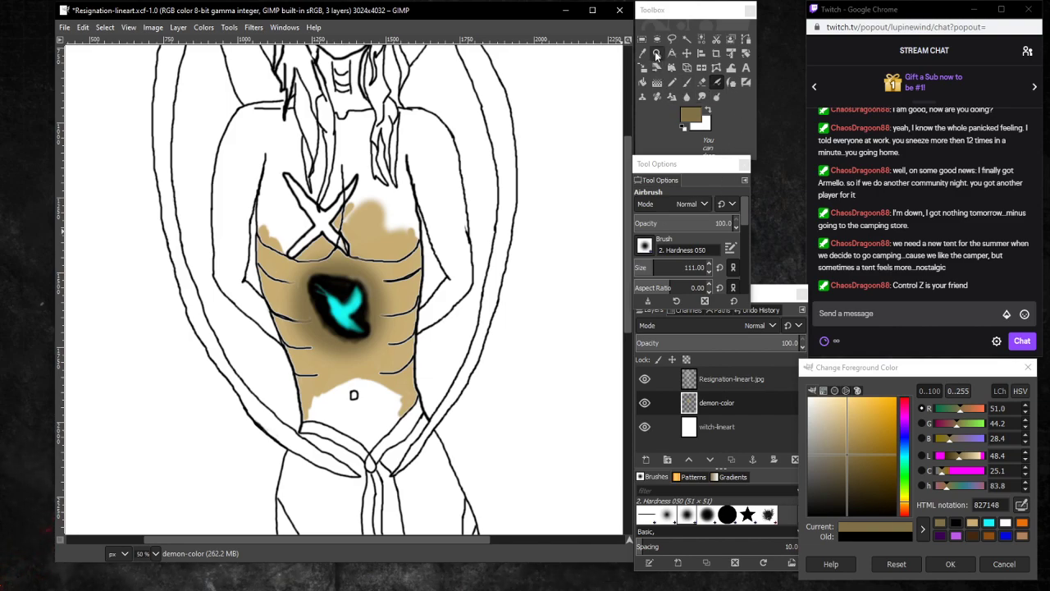
# Erase stray line-art remnants around the black backing and at the rib line's inner end on the Resignation-lineart.jpg layer, with eraser size 68.
pyautogui.click(657, 52)
pyautogui.click(335, 264)
pyautogui.click(333, 261)
pyautogui.click(333, 261)
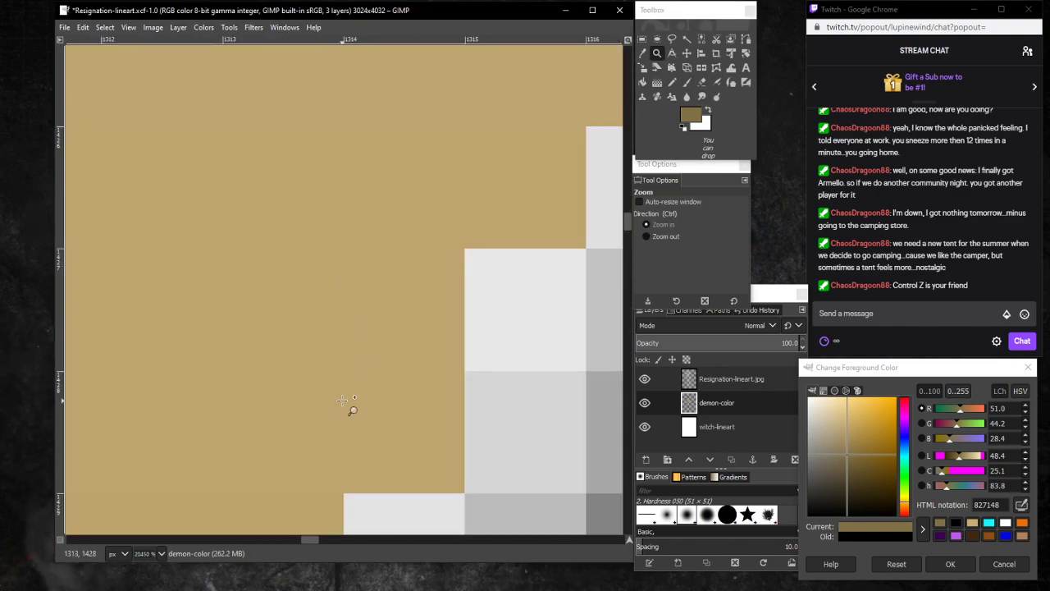
pyautogui.scroll(-4, 358, 402)
pyautogui.click(162, 554)
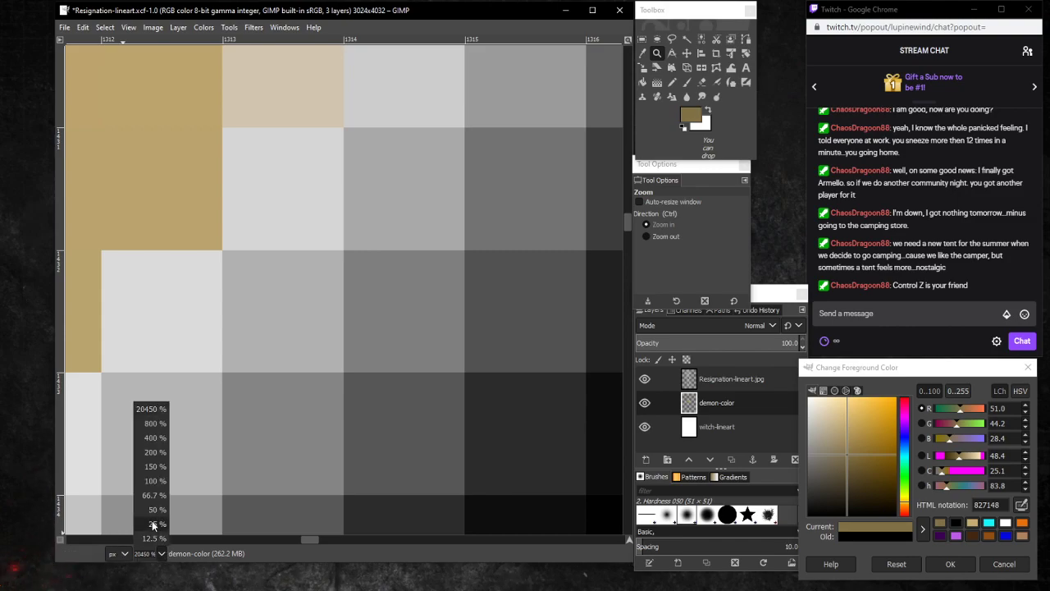
pyautogui.click(154, 466)
pyautogui.scroll(-5, 212, 436)
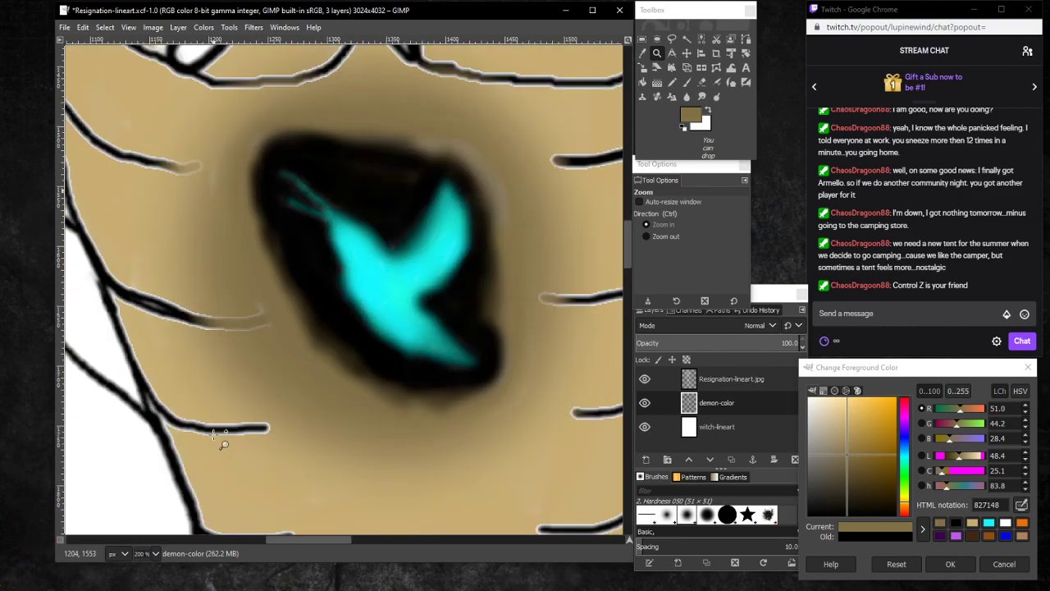
pyautogui.click(717, 82)
pyautogui.click(754, 378)
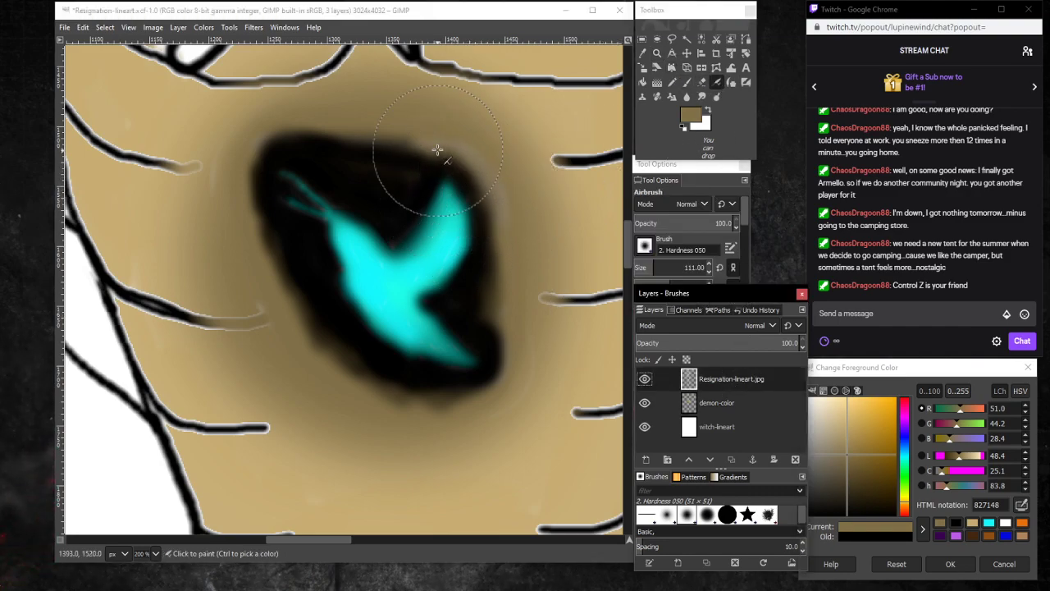
pyautogui.click(702, 83)
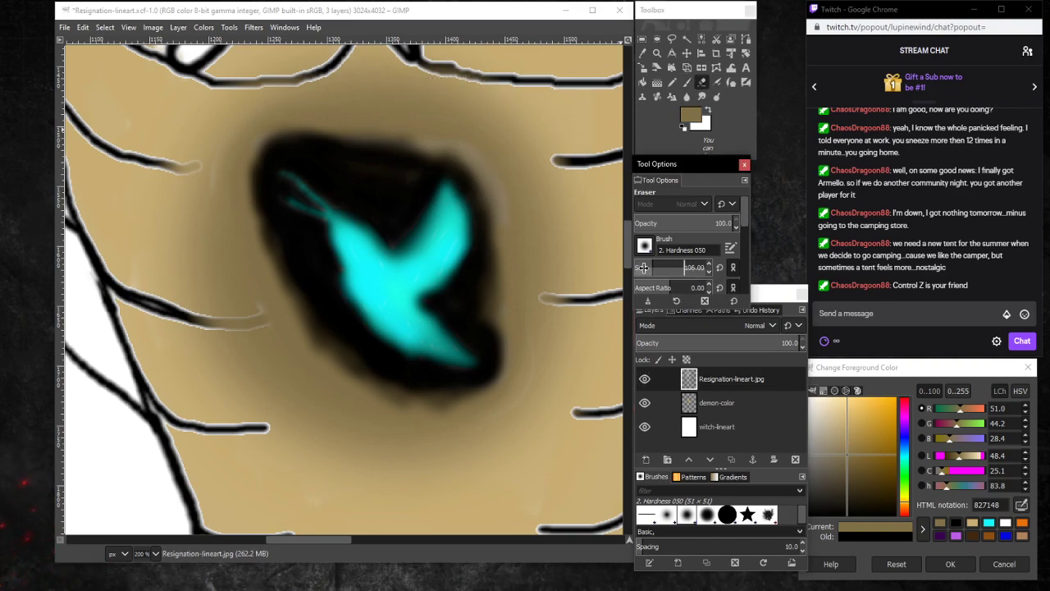
pyautogui.click(430, 153)
pyautogui.moveTo(432, 150)
pyautogui.mouseDown()
pyautogui.moveTo(465, 149)
pyautogui.moveTo(495, 181)
pyautogui.moveTo(523, 281)
pyautogui.moveTo(530, 355)
pyautogui.moveTo(525, 394)
pyautogui.mouseUp()
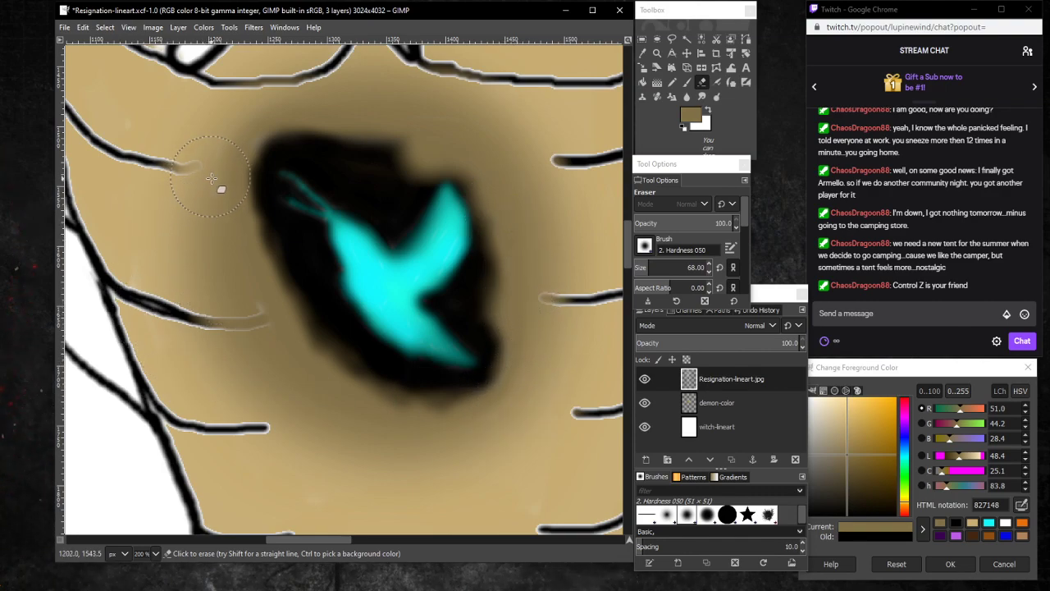
pyautogui.keyDown('shift'); pyautogui.click(258, 310); pyautogui.keyUp('shift')
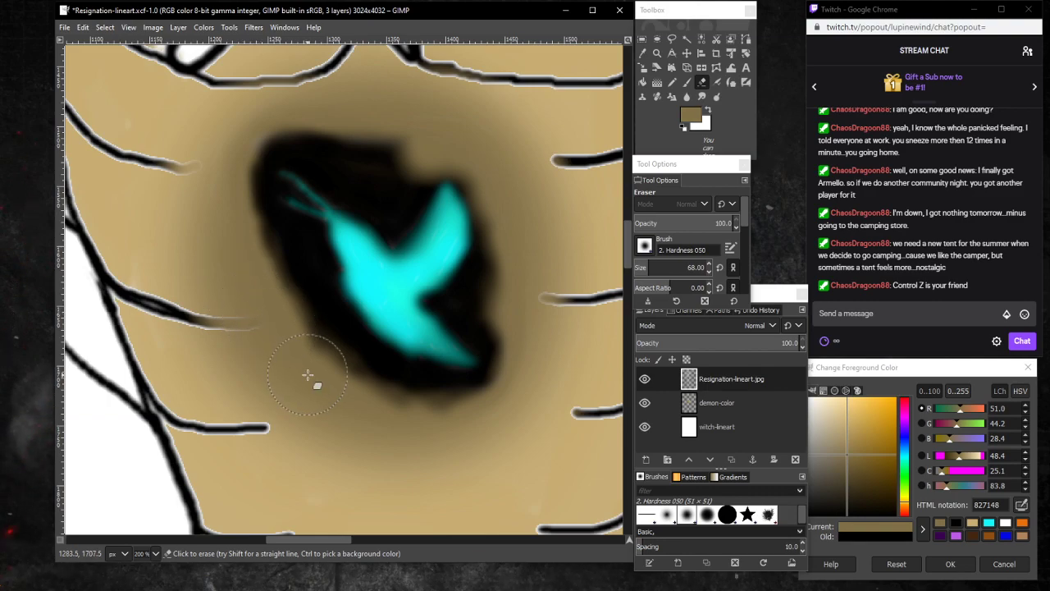
pyautogui.moveTo(250, 191)
pyautogui.mouseDown()
pyautogui.moveTo(255, 141)
pyautogui.moveTo(285, 123)
pyautogui.mouseUp()
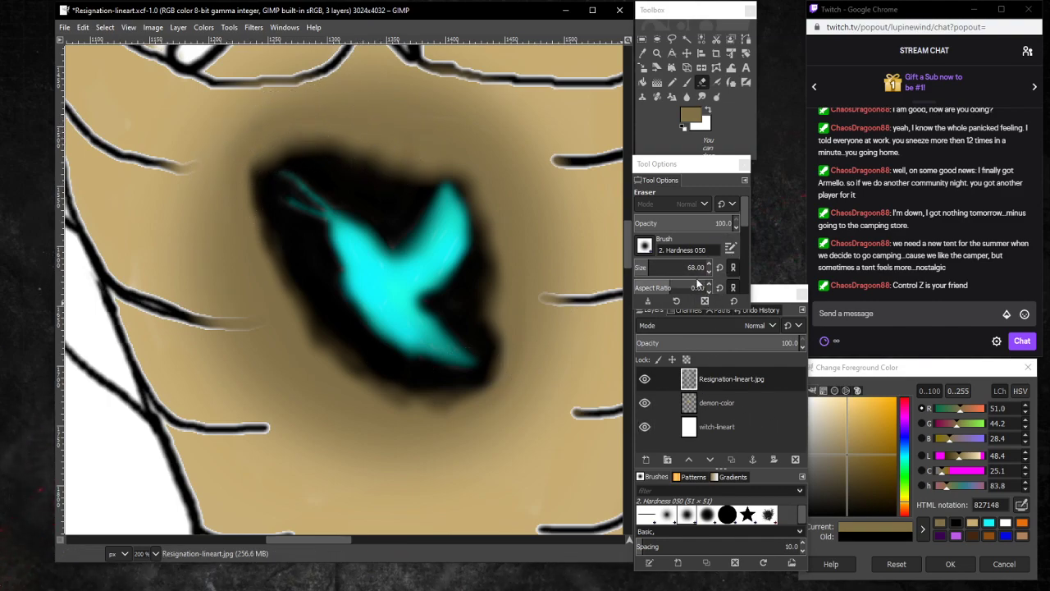
# Airbrush black 000000 at size 118 on the demon-color layer to fill the backing around the bird's raised wing.
pyautogui.click(743, 402)
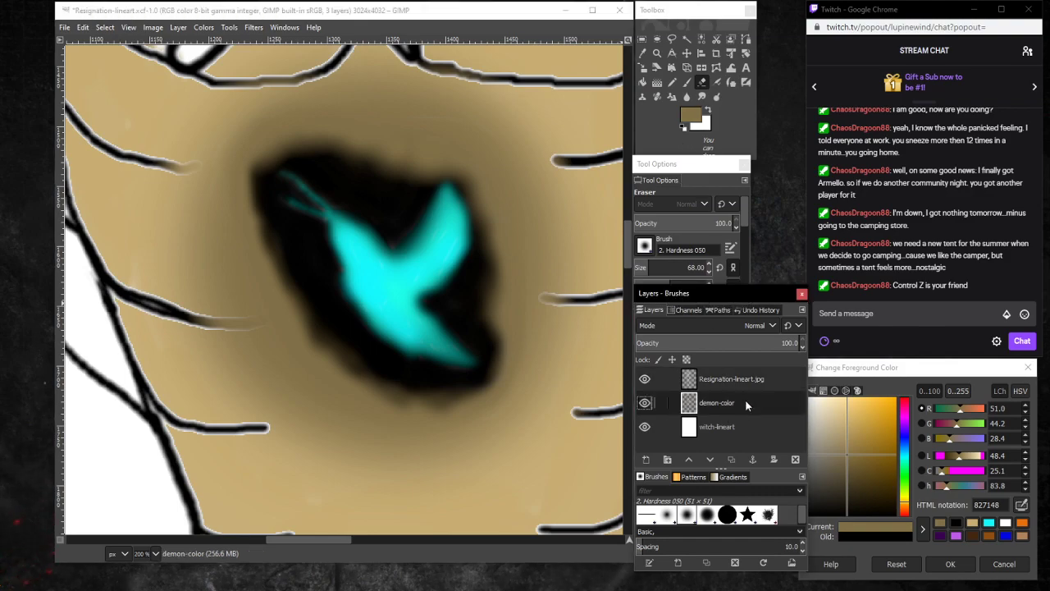
pyautogui.click(956, 523)
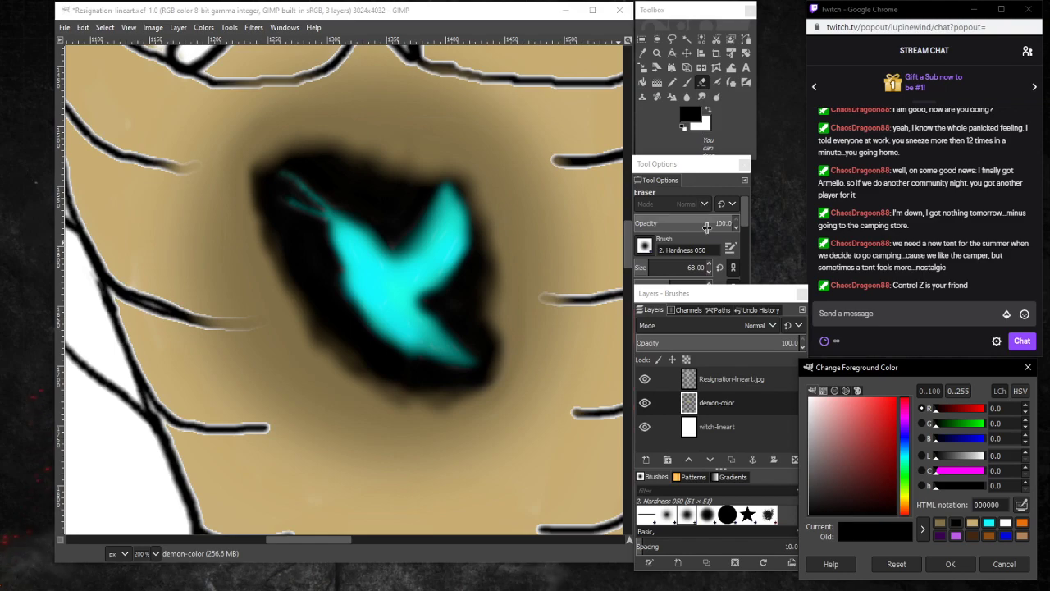
pyautogui.click(681, 269)
pyautogui.moveTo(682, 269); pyautogui.dragTo(685, 269)
pyautogui.click(434, 214)
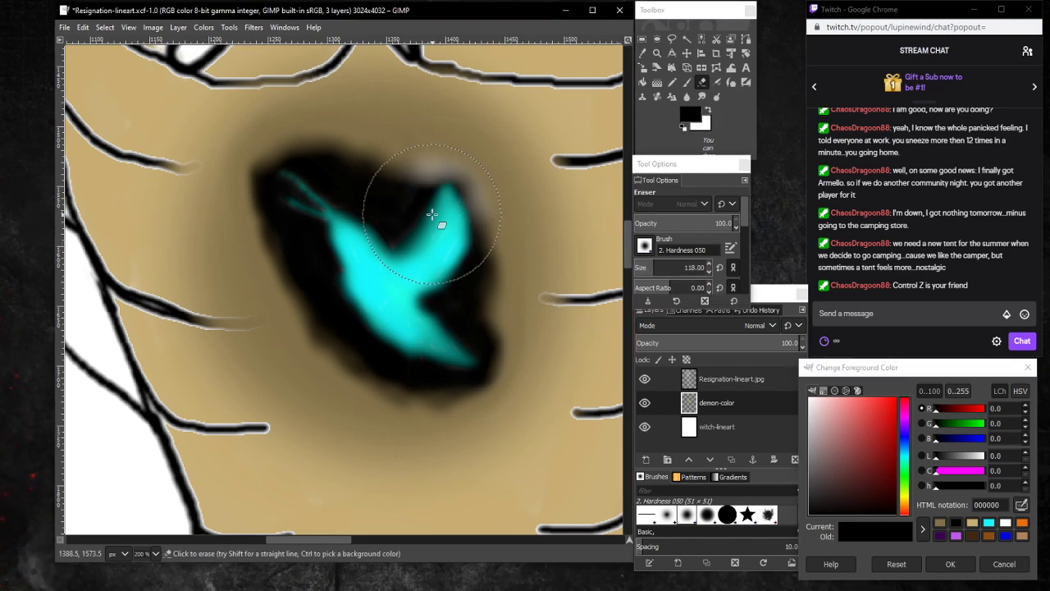
pyautogui.hotkey('ctrl', 'z')
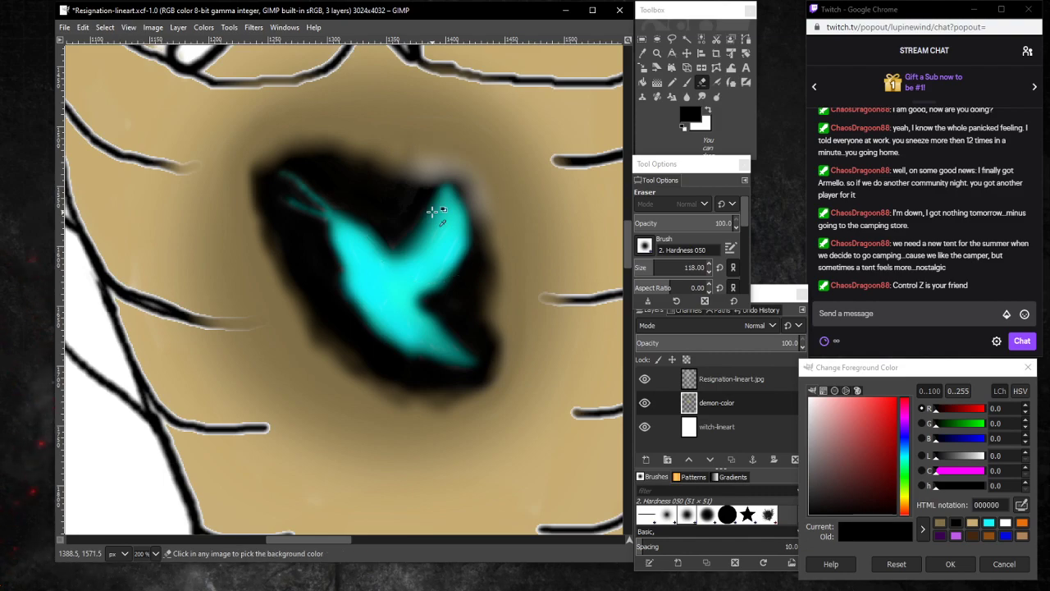
pyautogui.click(716, 82)
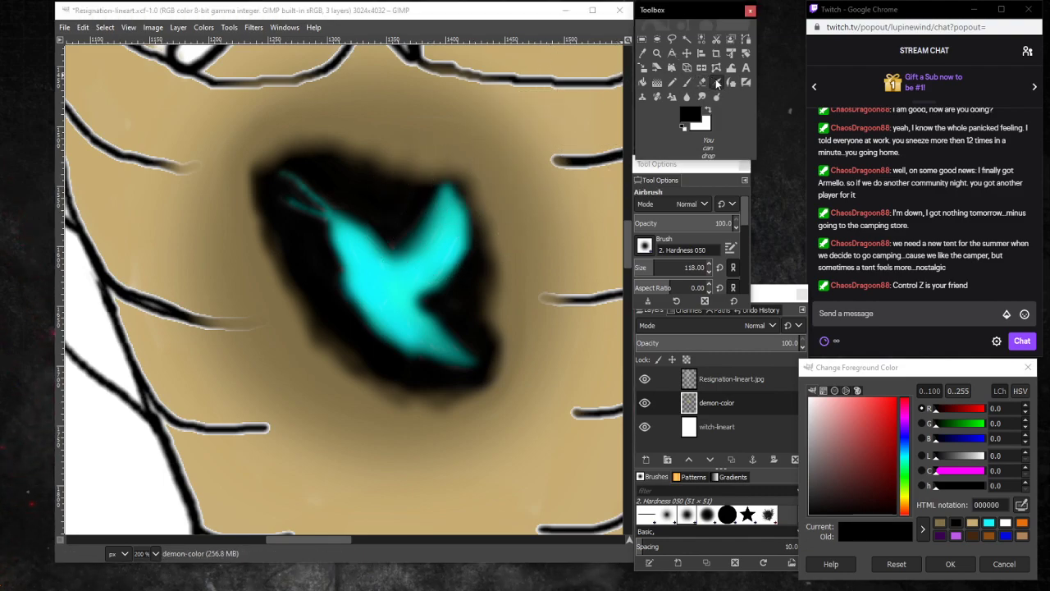
pyautogui.click(451, 210)
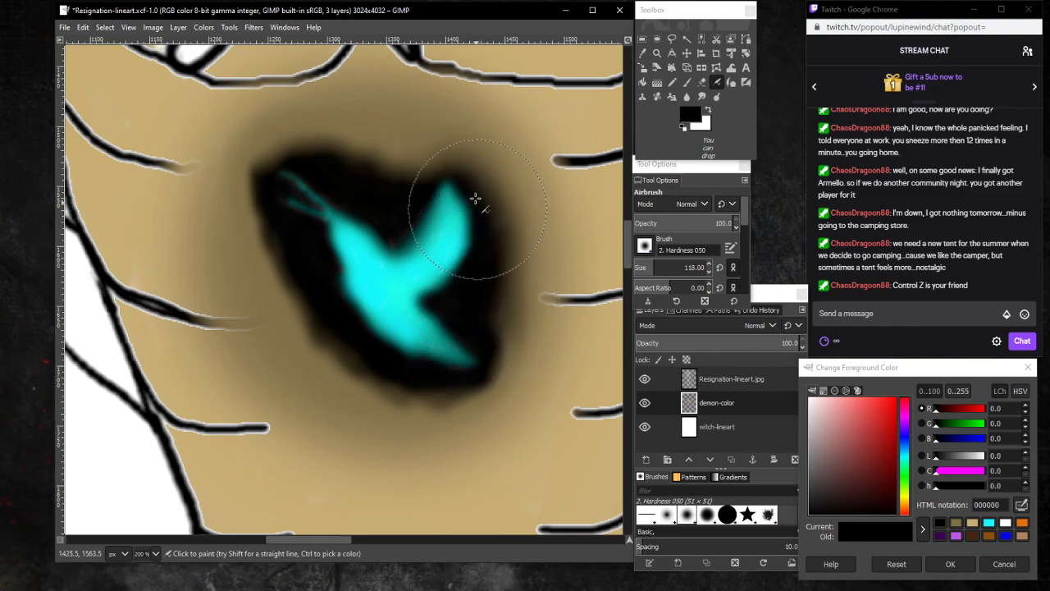
# Airbrush black 000000 at size 118 over the remaining gaps around the bird's raised wing on the demon-color layer.
pyautogui.moveTo(425, 178)
pyautogui.mouseDown()
pyautogui.moveTo(345, 176)
pyautogui.moveTo(437, 180)
pyautogui.moveTo(314, 162)
pyautogui.moveTo(419, 160)
pyautogui.moveTo(331, 163)
pyautogui.moveTo(284, 178)
pyautogui.moveTo(384, 154)
pyautogui.moveTo(277, 169)
pyautogui.moveTo(329, 152)
pyautogui.moveTo(419, 173)
pyautogui.mouseUp()
pyautogui.moveTo(464, 204)
pyautogui.mouseDown()
pyautogui.moveTo(488, 248)
pyautogui.moveTo(463, 195)
pyautogui.moveTo(491, 243)
pyautogui.moveTo(478, 197)
pyautogui.moveTo(491, 244)
pyautogui.moveTo(491, 211)
pyautogui.moveTo(502, 227)
pyautogui.moveTo(451, 169)
pyautogui.moveTo(432, 164)
pyautogui.moveTo(481, 242)
pyautogui.moveTo(491, 336)
pyautogui.moveTo(493, 222)
pyautogui.mouseUp()
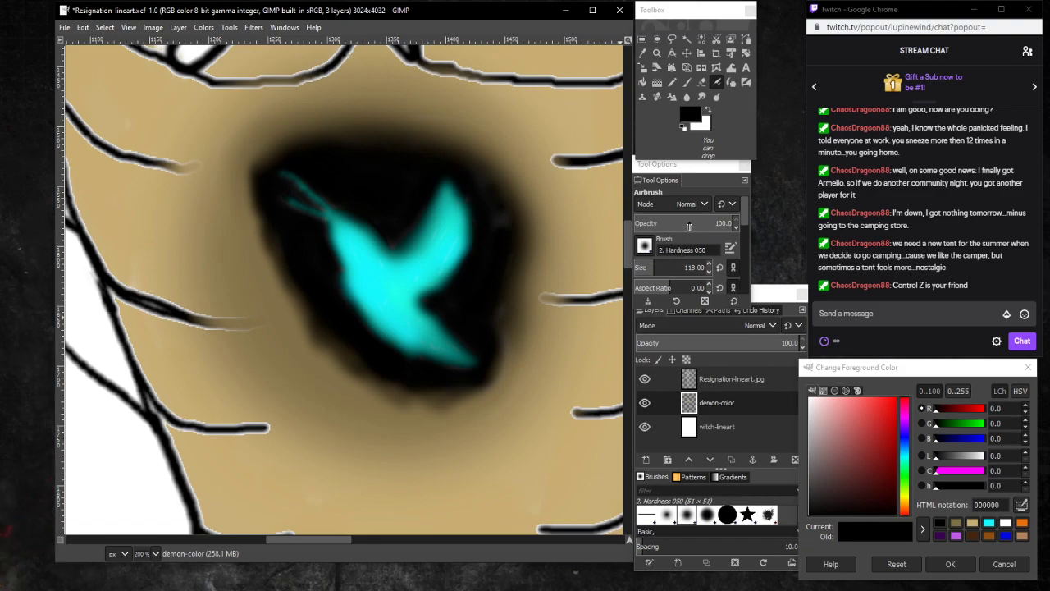
# Erase line-art remnants beside the bird's raised wing and above its back on the Resignation-lineart.jpg layer, with eraser size 69.
pyautogui.click(743, 380)
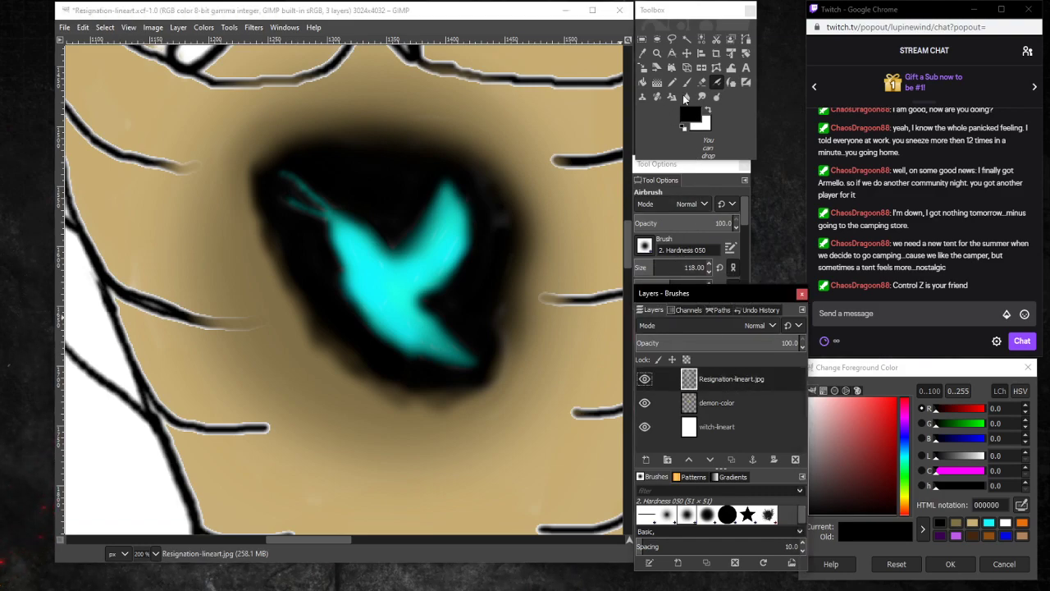
pyautogui.click(701, 82)
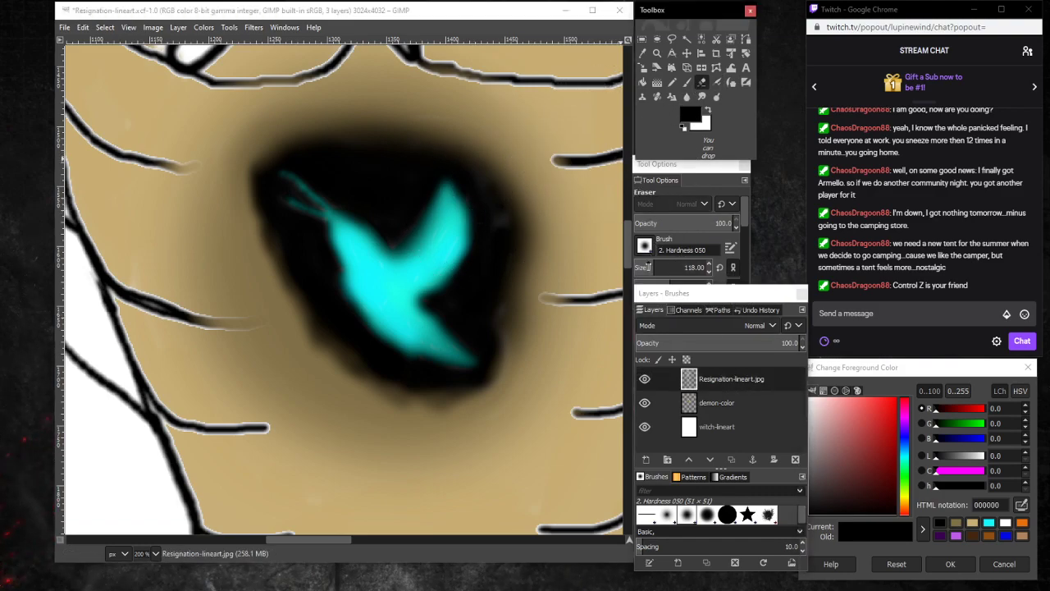
pyautogui.click(647, 267)
pyautogui.moveTo(648, 266); pyautogui.dragTo(661, 268)
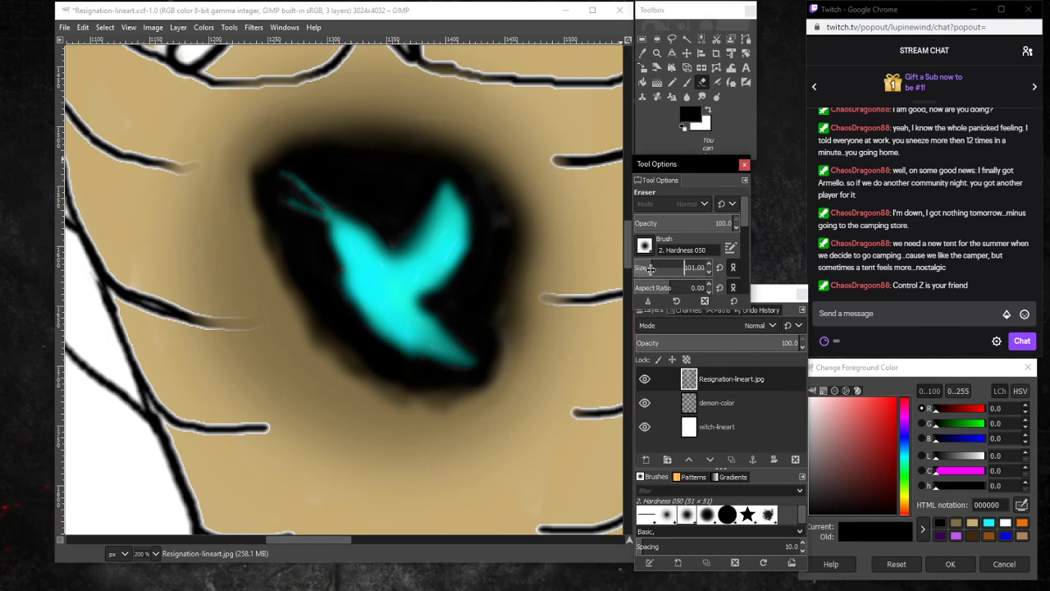
pyautogui.moveTo(506, 210)
pyautogui.mouseDown()
pyautogui.moveTo(483, 305)
pyautogui.moveTo(492, 312)
pyautogui.moveTo(474, 312)
pyautogui.moveTo(472, 301)
pyautogui.moveTo(501, 333)
pyautogui.mouseUp()
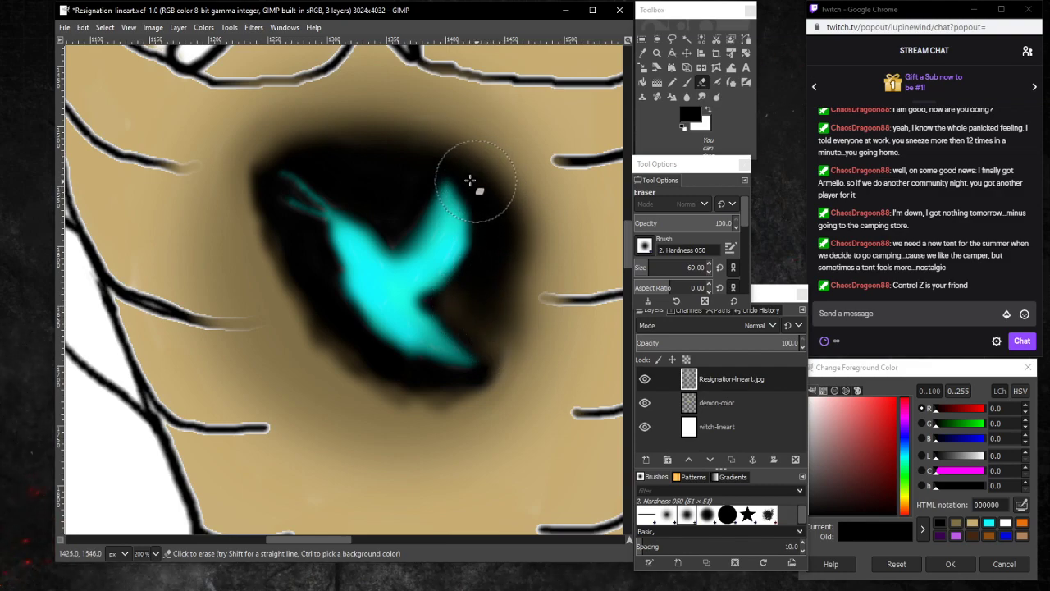
pyautogui.click(373, 205)
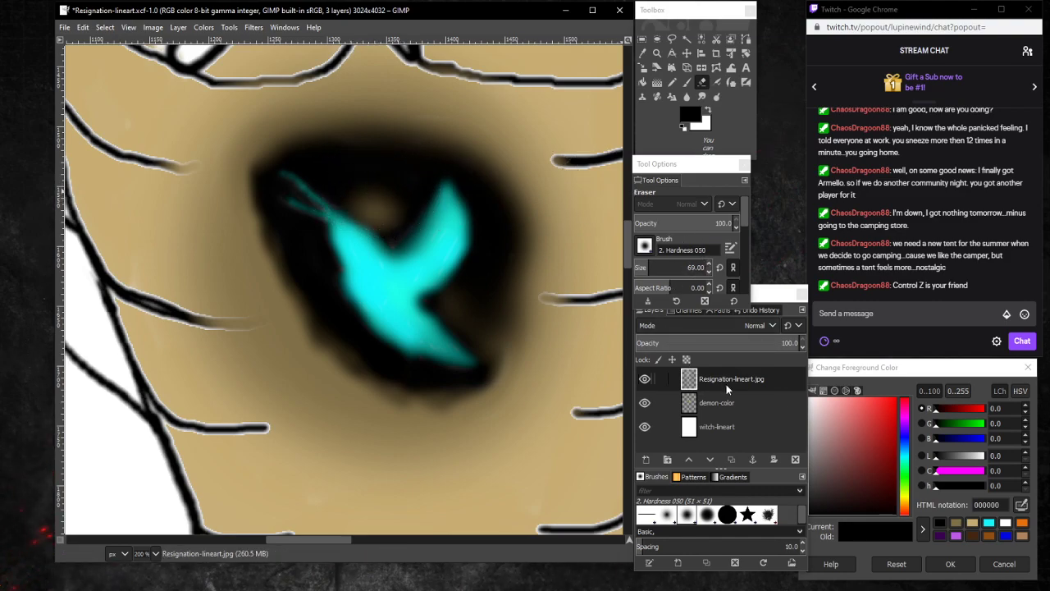
# Airbrush black at size 140 on the demon-color layer to fill the brown patches above the bird's back and beside its lower wing.
pyautogui.click(741, 401)
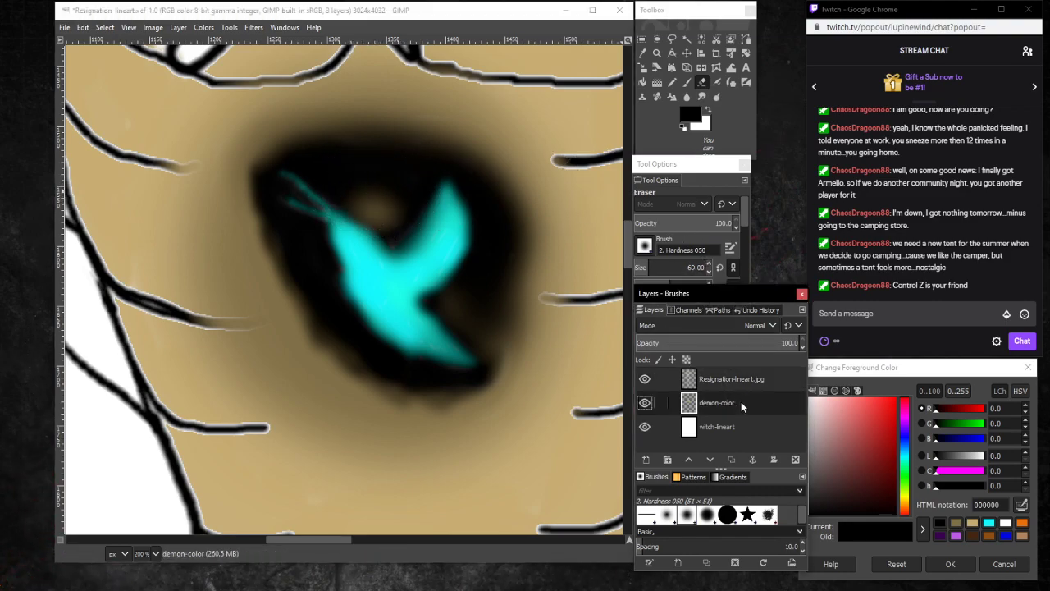
pyautogui.click(710, 85)
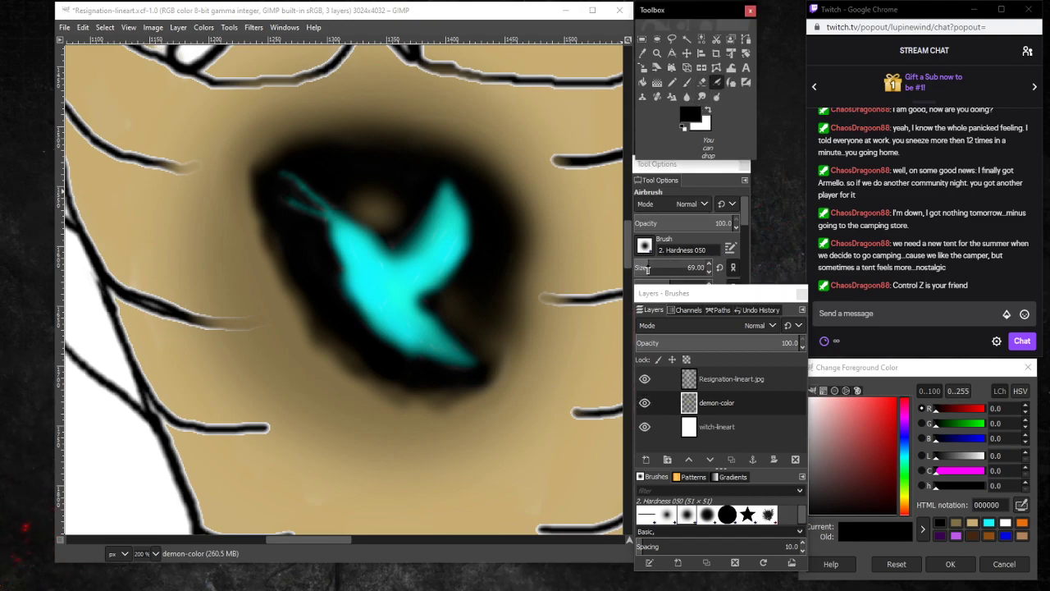
pyautogui.moveTo(656, 269); pyautogui.dragTo(710, 270)
pyautogui.moveTo(670, 269); pyautogui.dragTo(669, 269)
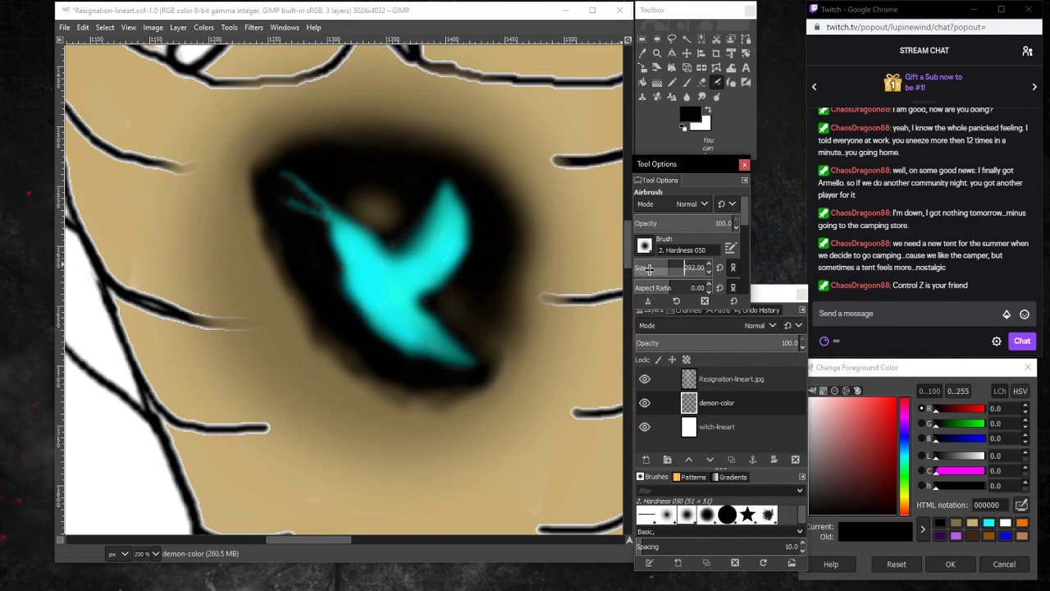
pyautogui.moveTo(648, 269); pyautogui.dragTo(658, 271)
pyautogui.moveTo(389, 218)
pyautogui.mouseDown()
pyautogui.moveTo(385, 244)
pyautogui.moveTo(361, 245)
pyautogui.moveTo(349, 236)
pyautogui.moveTo(329, 174)
pyautogui.moveTo(343, 178)
pyautogui.moveTo(334, 209)
pyautogui.moveTo(300, 210)
pyautogui.moveTo(309, 166)
pyautogui.moveTo(373, 202)
pyautogui.moveTo(283, 204)
pyautogui.moveTo(333, 163)
pyautogui.moveTo(301, 222)
pyautogui.moveTo(308, 179)
pyautogui.moveTo(421, 234)
pyautogui.moveTo(415, 259)
pyautogui.moveTo(452, 280)
pyautogui.moveTo(432, 281)
pyautogui.moveTo(465, 238)
pyautogui.moveTo(444, 345)
pyautogui.moveTo(495, 274)
pyautogui.moveTo(474, 359)
pyautogui.moveTo(487, 304)
pyautogui.moveTo(453, 356)
pyautogui.moveTo(470, 308)
pyautogui.moveTo(446, 323)
pyautogui.moveTo(444, 290)
pyautogui.moveTo(426, 301)
pyautogui.moveTo(417, 293)
pyautogui.moveTo(464, 331)
pyautogui.moveTo(457, 347)
pyautogui.moveTo(498, 351)
pyautogui.moveTo(476, 374)
pyautogui.moveTo(497, 341)
pyautogui.moveTo(481, 378)
pyautogui.moveTo(495, 321)
pyautogui.moveTo(456, 360)
pyautogui.moveTo(393, 349)
pyautogui.moveTo(323, 302)
pyautogui.moveTo(304, 251)
pyautogui.moveTo(332, 313)
pyautogui.moveTo(454, 355)
pyautogui.moveTo(484, 336)
pyautogui.mouseUp()
# Erase the stray line-art remnant near the bird's lower wing tip on the Resignation-lineart.jpg layer, with eraser size 61.
pyautogui.click(702, 82)
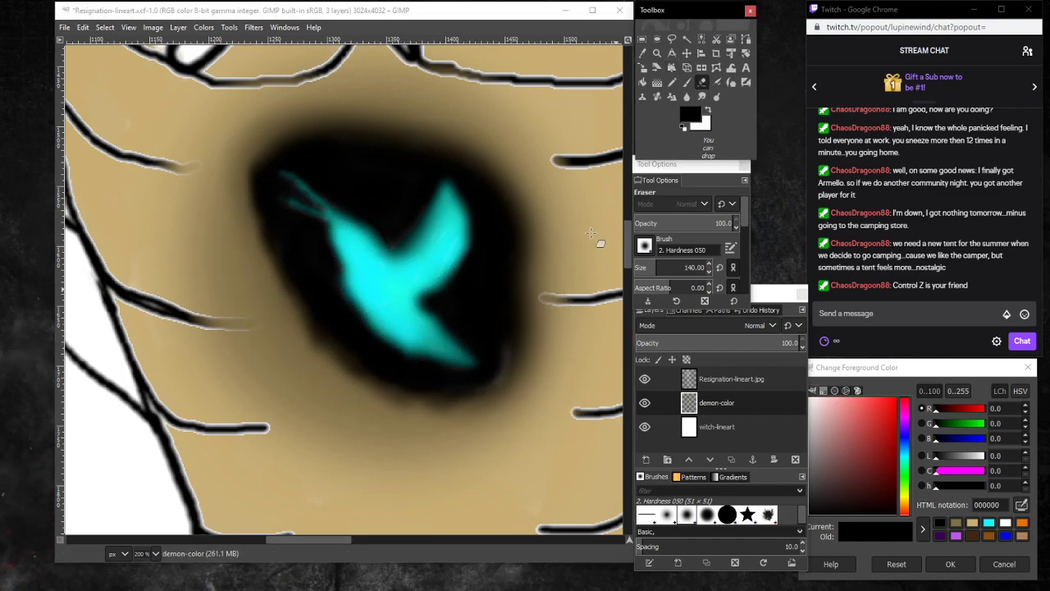
pyautogui.moveTo(648, 269); pyautogui.dragTo(640, 269)
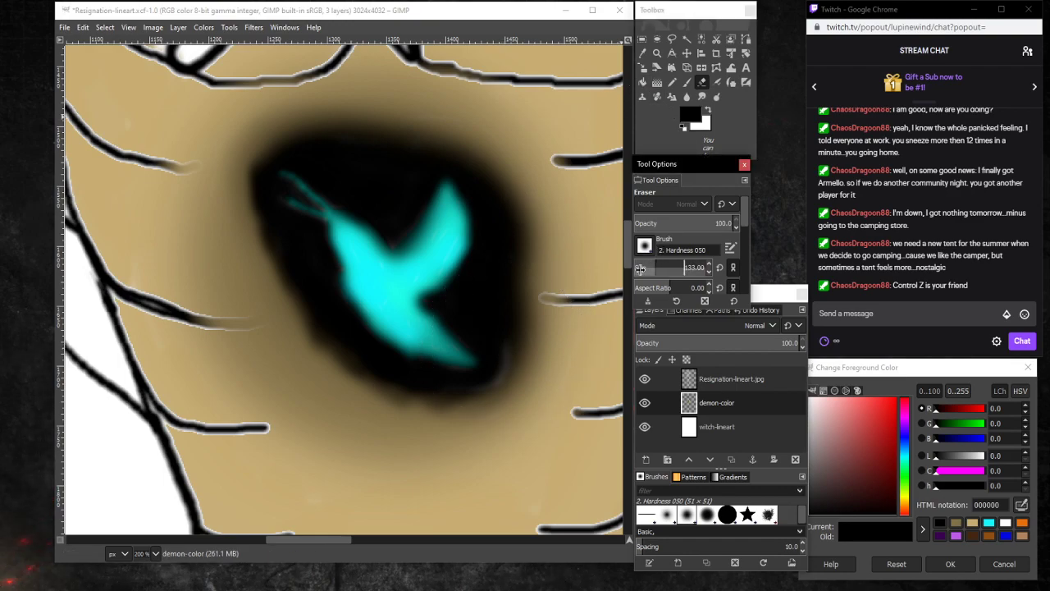
pyautogui.moveTo(577, 273)
pyautogui.mouseDown()
pyautogui.moveTo(656, 279)
pyautogui.moveTo(591, 279)
pyautogui.mouseUp()
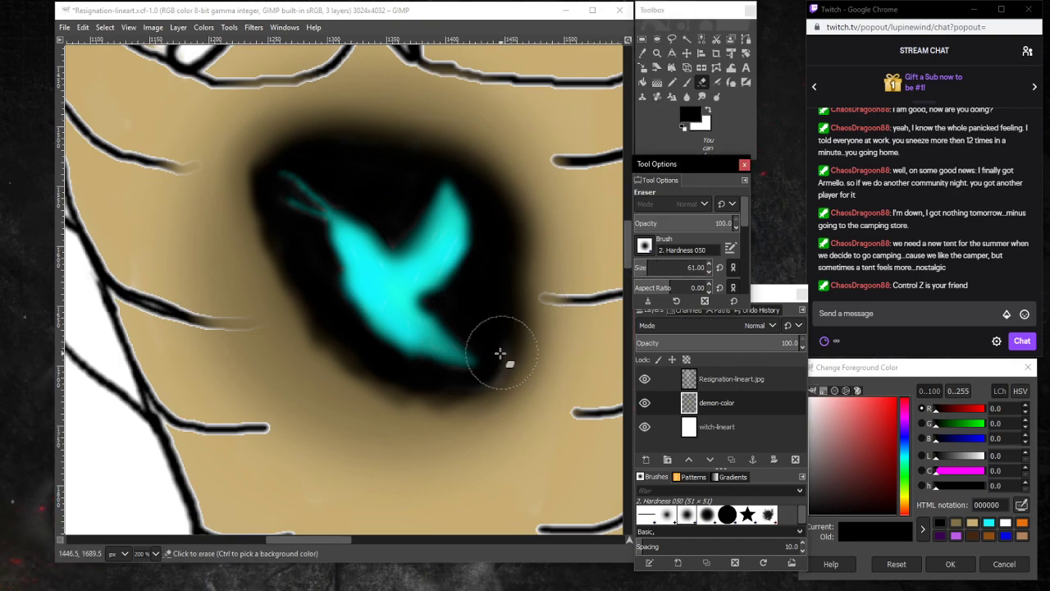
pyautogui.click(499, 351)
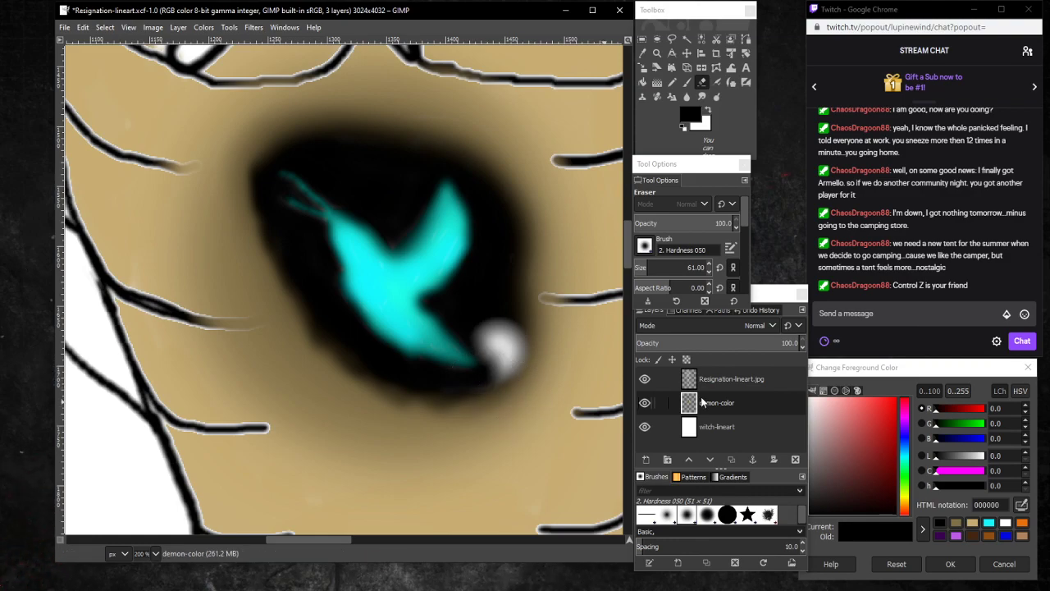
pyautogui.hotkey('ctrl', 'z')
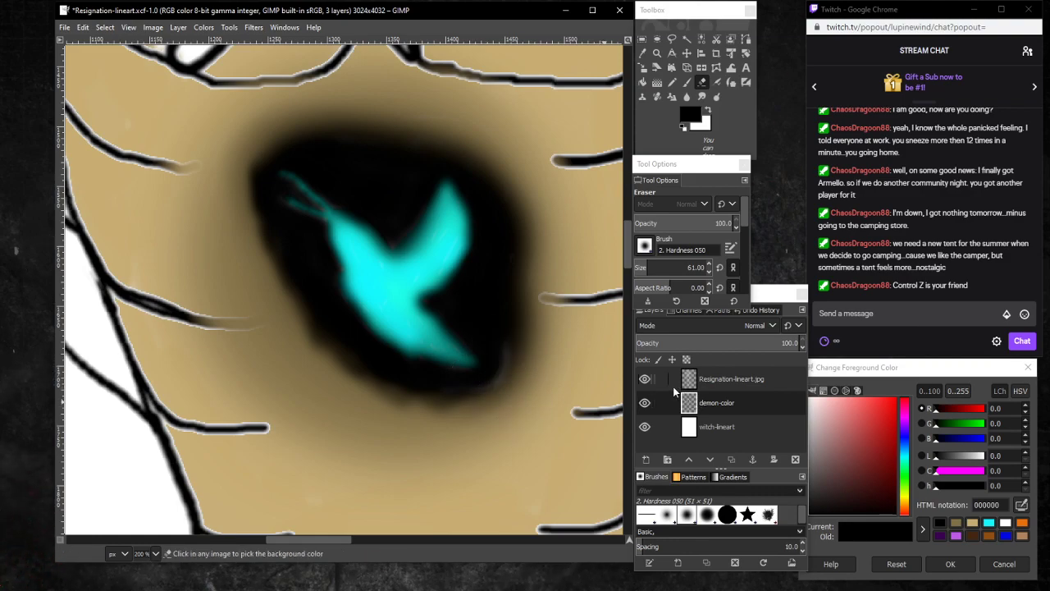
pyautogui.click(749, 384)
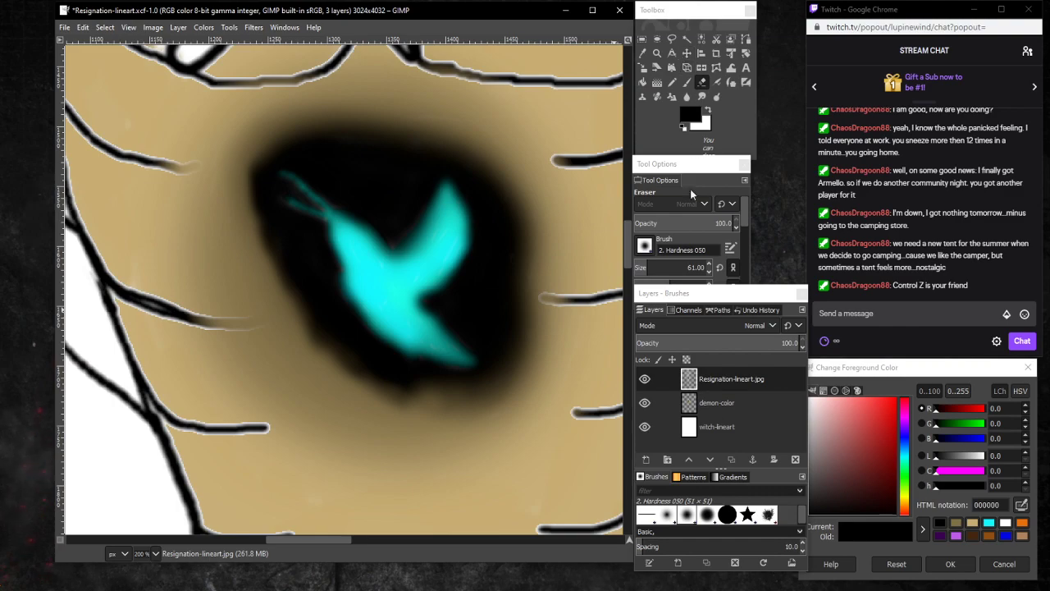
# Airbrush black at size 61 on the demon-color layer to smooth the lower and left edges of the backing.
pyautogui.click(738, 402)
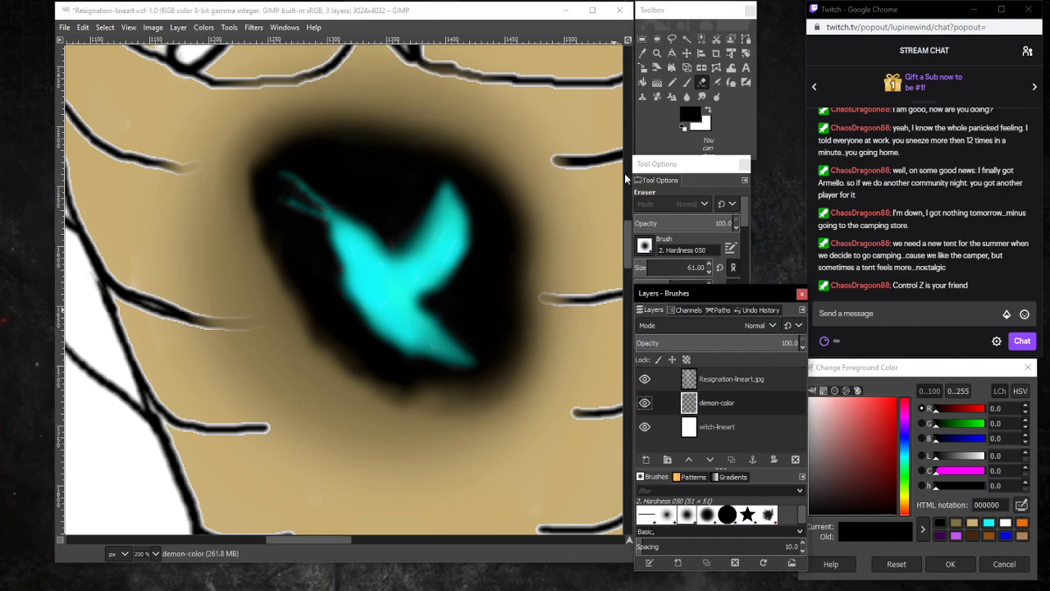
pyautogui.click(718, 83)
pyautogui.moveTo(462, 312)
pyautogui.mouseDown()
pyautogui.moveTo(468, 358)
pyautogui.moveTo(422, 381)
pyautogui.moveTo(484, 389)
pyautogui.moveTo(424, 394)
pyautogui.moveTo(485, 370)
pyautogui.moveTo(415, 387)
pyautogui.moveTo(444, 392)
pyautogui.moveTo(427, 388)
pyautogui.moveTo(455, 385)
pyautogui.moveTo(420, 381)
pyautogui.moveTo(469, 374)
pyautogui.moveTo(497, 298)
pyautogui.moveTo(469, 373)
pyautogui.moveTo(499, 279)
pyautogui.moveTo(501, 216)
pyautogui.moveTo(506, 331)
pyautogui.moveTo(492, 391)
pyautogui.moveTo(426, 407)
pyautogui.moveTo(360, 382)
pyautogui.moveTo(320, 335)
pyautogui.moveTo(394, 391)
pyautogui.moveTo(397, 380)
pyautogui.moveTo(327, 319)
pyautogui.moveTo(314, 286)
pyautogui.moveTo(358, 355)
pyautogui.moveTo(428, 391)
pyautogui.moveTo(415, 394)
pyautogui.moveTo(312, 328)
pyautogui.mouseUp()
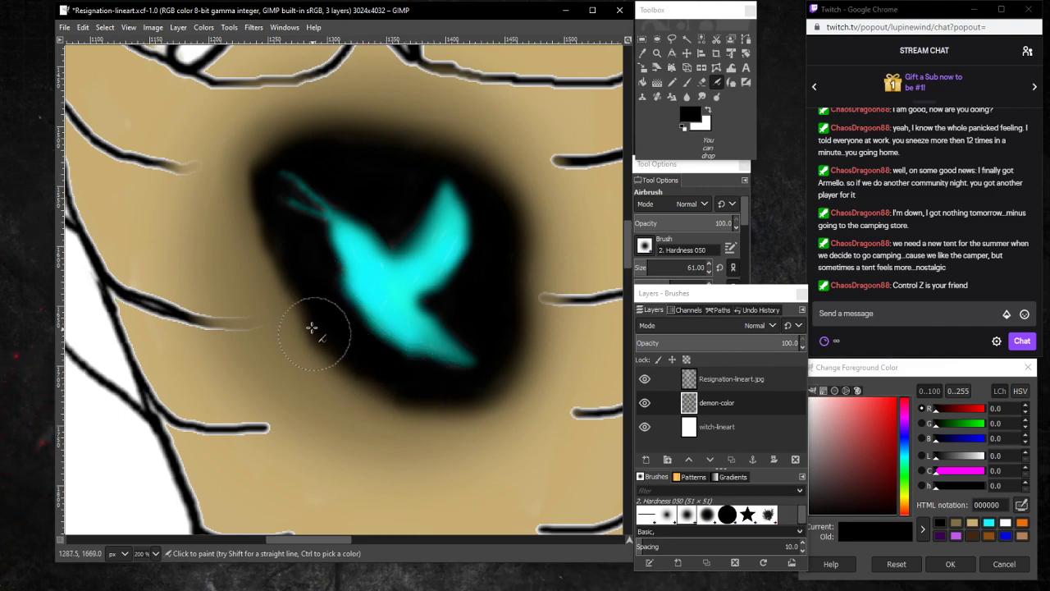
pyautogui.moveTo(258, 200)
pyautogui.mouseDown()
pyautogui.moveTo(329, 360)
pyautogui.moveTo(272, 239)
pyautogui.moveTo(264, 190)
pyautogui.moveTo(273, 157)
pyautogui.moveTo(351, 140)
pyautogui.moveTo(416, 151)
pyautogui.moveTo(480, 186)
pyautogui.moveTo(501, 311)
pyautogui.moveTo(410, 357)
pyautogui.moveTo(354, 424)
pyautogui.mouseUp()
# Try to airbrush dark tan 827148 over the upper edge of the black backing, and undo the strokes.
pyautogui.click(148, 553)
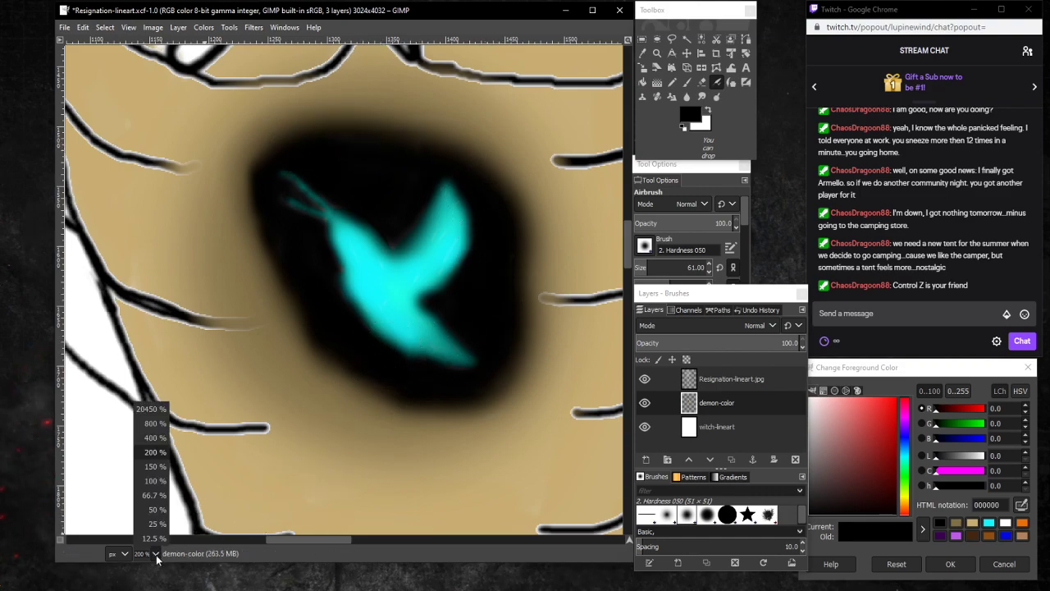
pyautogui.click(152, 511)
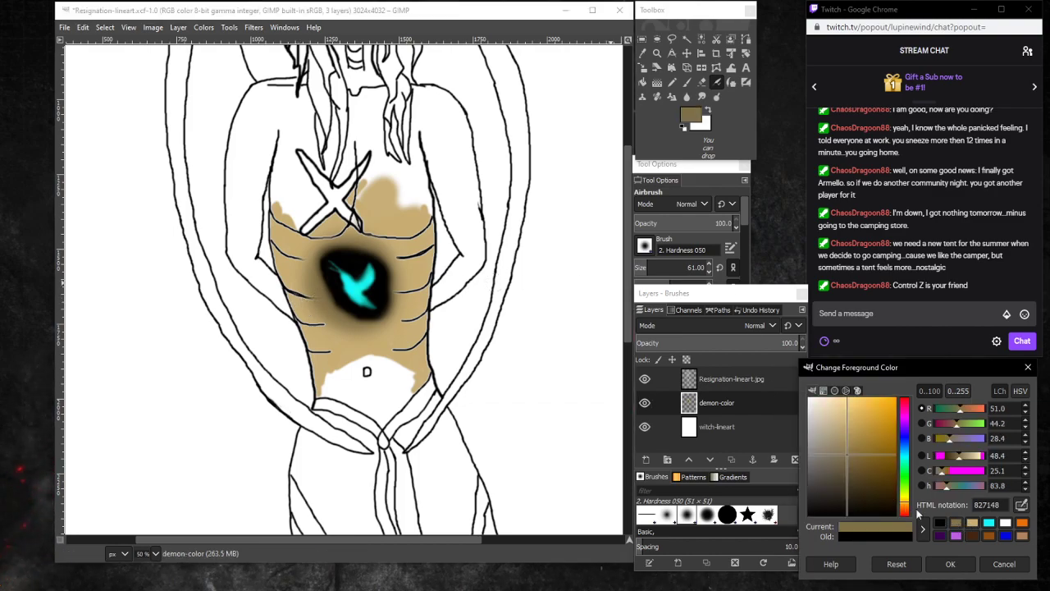
pyautogui.keyDown('ctrl'); pyautogui.click(348, 235); pyautogui.keyUp('ctrl')
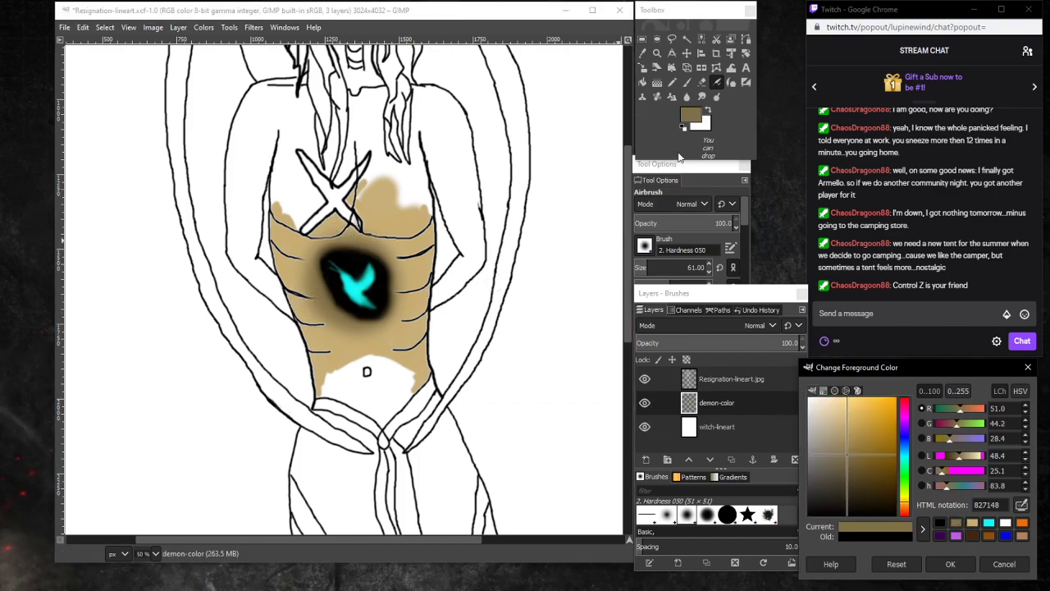
pyautogui.click(328, 246)
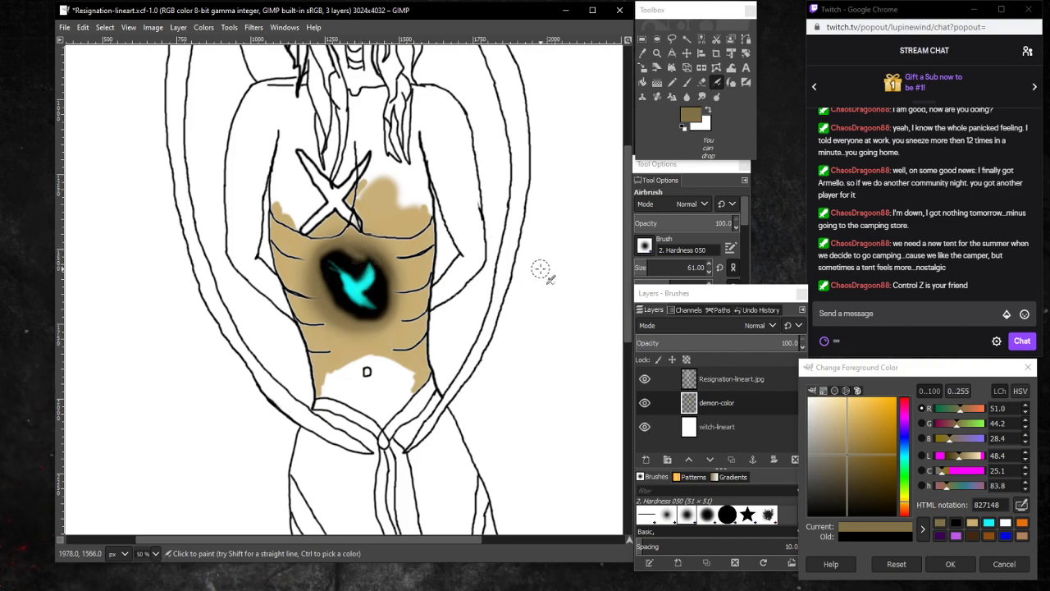
pyautogui.press('ctrl')
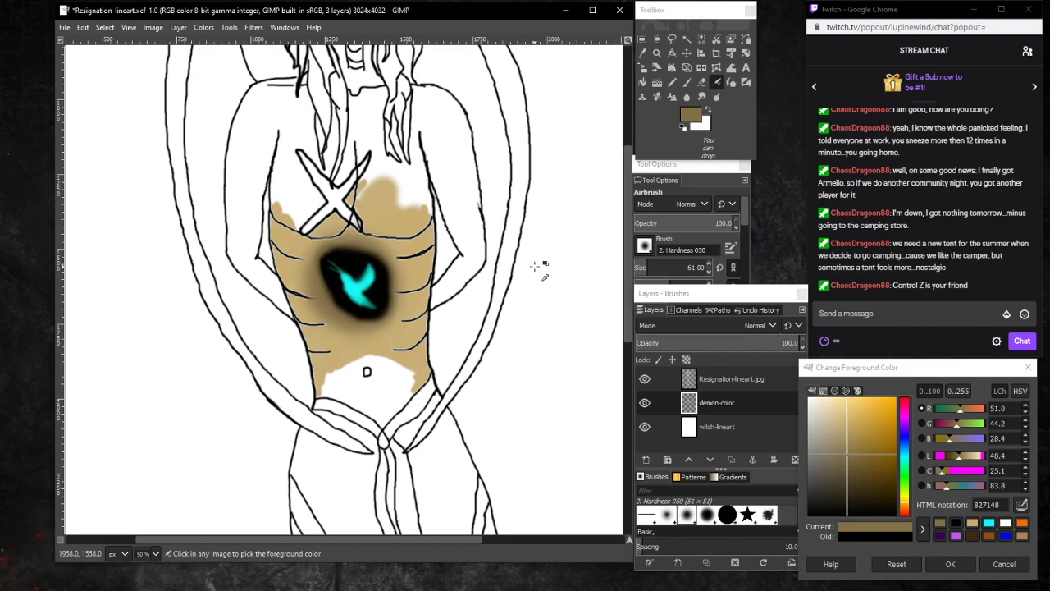
pyautogui.press('ctrl')
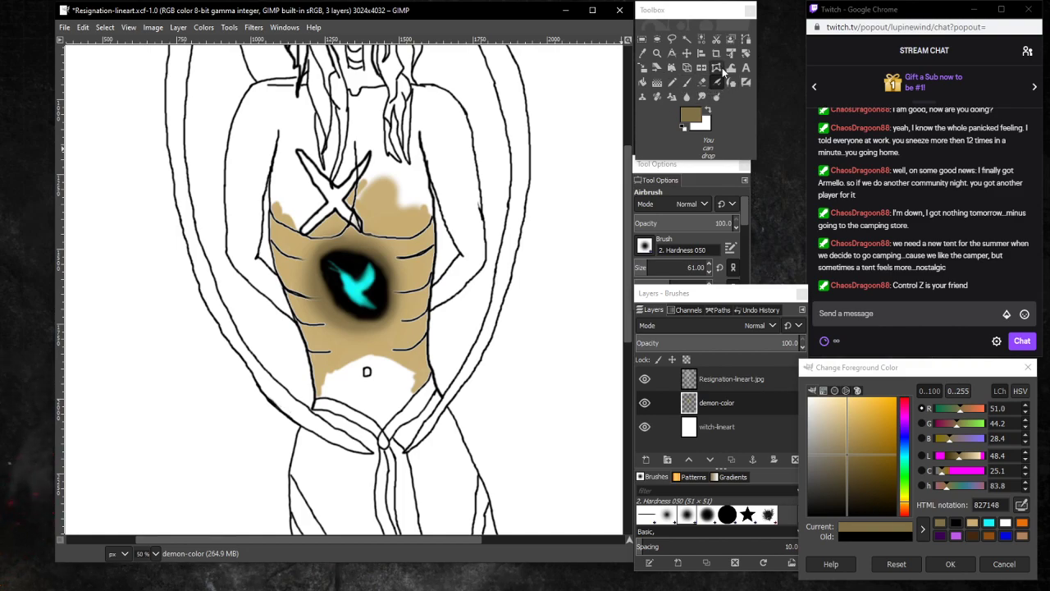
# Airbrush dark tan 827148 at size 61 over the backing's upper edge to carve a notch between the bird's tail and raised wing.
pyautogui.click(658, 54)
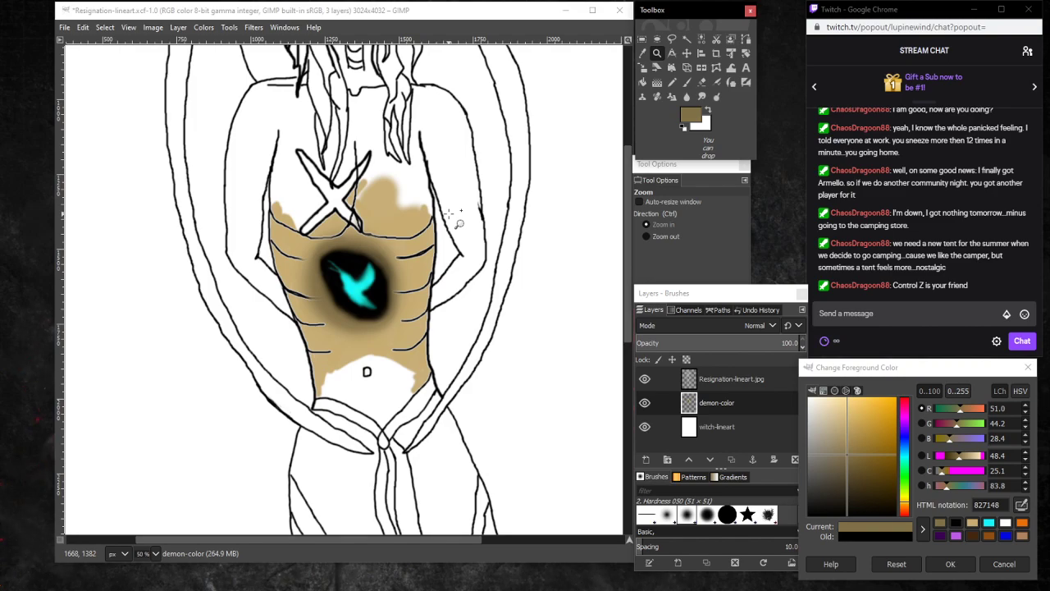
pyautogui.click(356, 265)
pyautogui.click(356, 266)
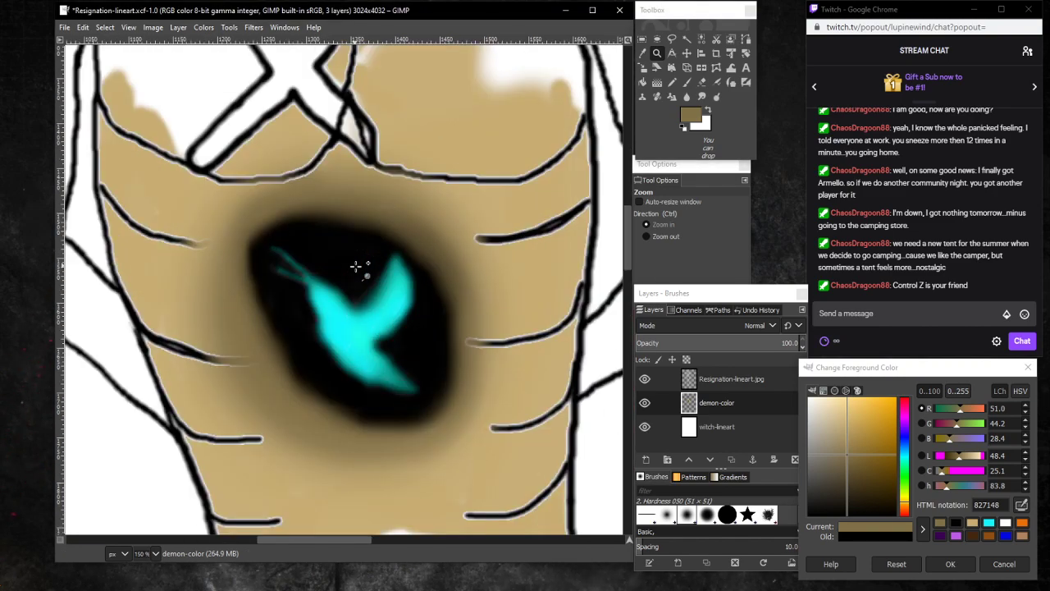
pyautogui.click(356, 270)
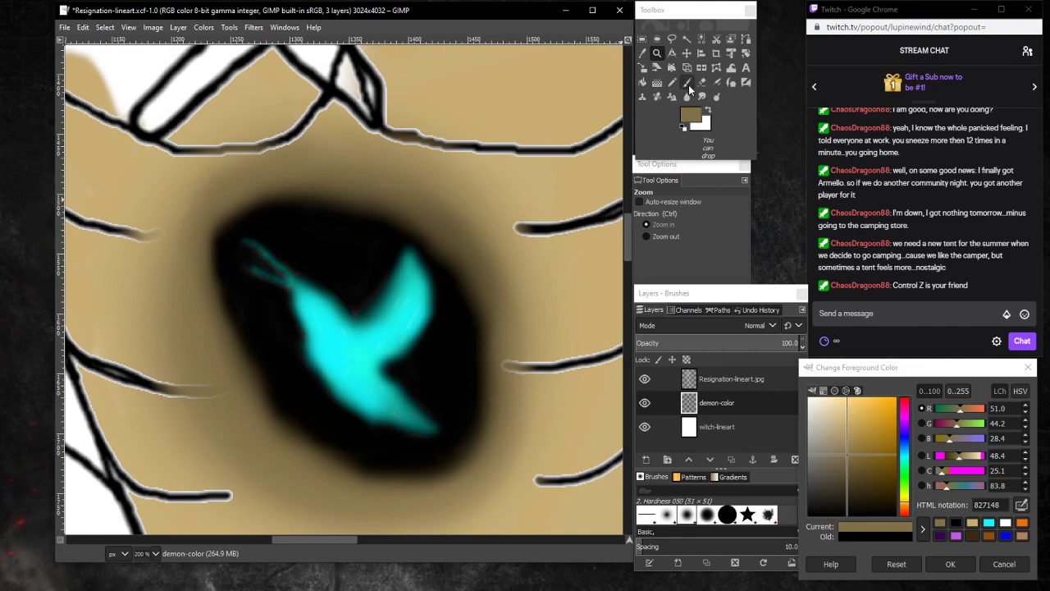
pyautogui.click(714, 83)
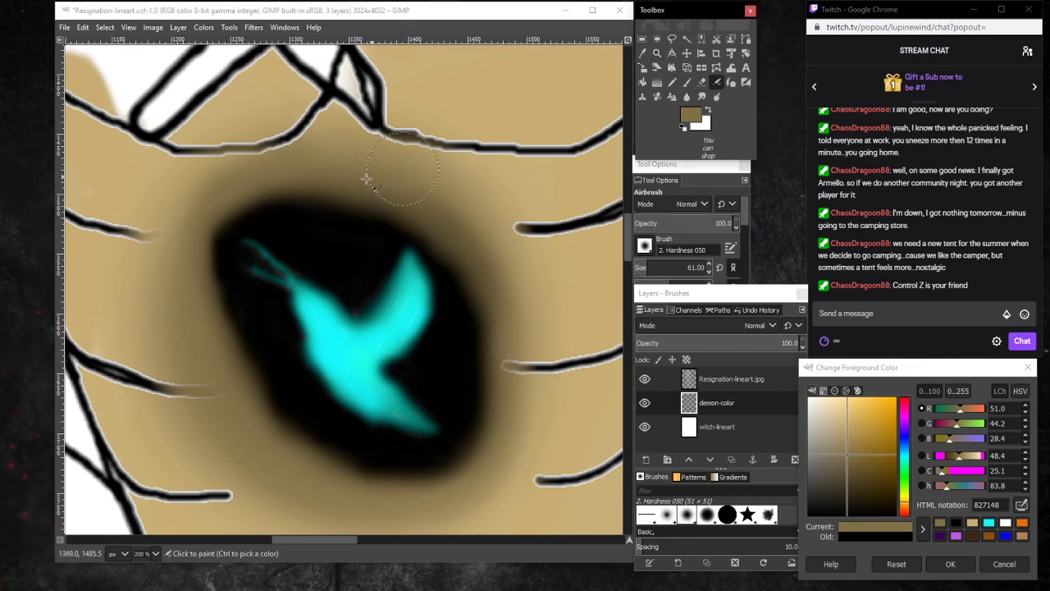
pyautogui.click(314, 208)
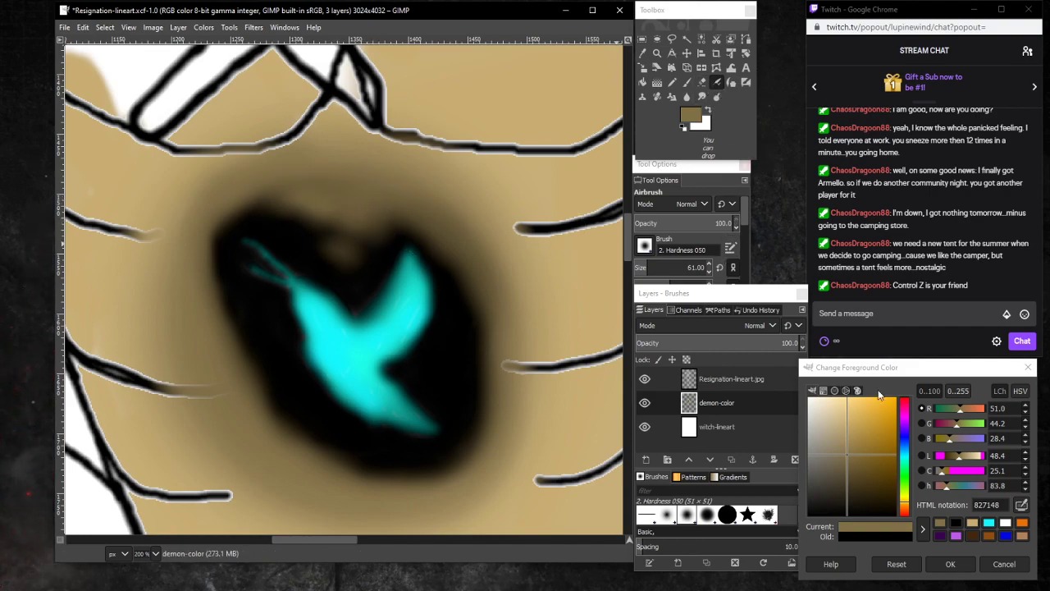
# Touch up the backing around the notch with black 000000 and erase the line-art remnant inside the notch on the Resignation-lineart.jpg layer.
pyautogui.click(941, 535)
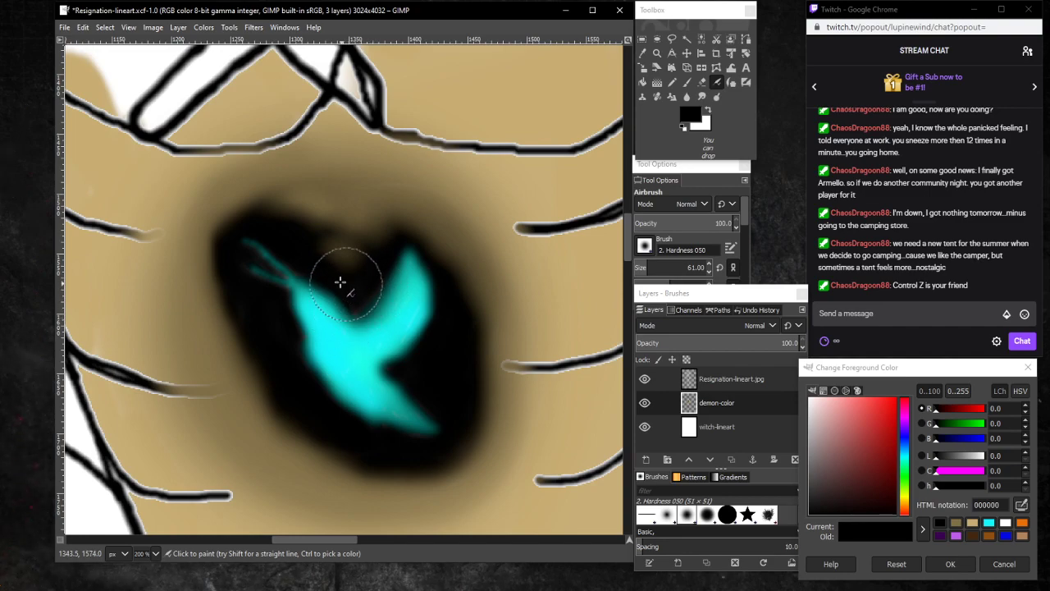
pyautogui.moveTo(317, 243)
pyautogui.mouseDown()
pyautogui.moveTo(358, 248)
pyautogui.moveTo(277, 221)
pyautogui.moveTo(287, 215)
pyautogui.moveTo(359, 253)
pyautogui.moveTo(380, 249)
pyautogui.moveTo(255, 223)
pyautogui.moveTo(240, 259)
pyautogui.mouseUp()
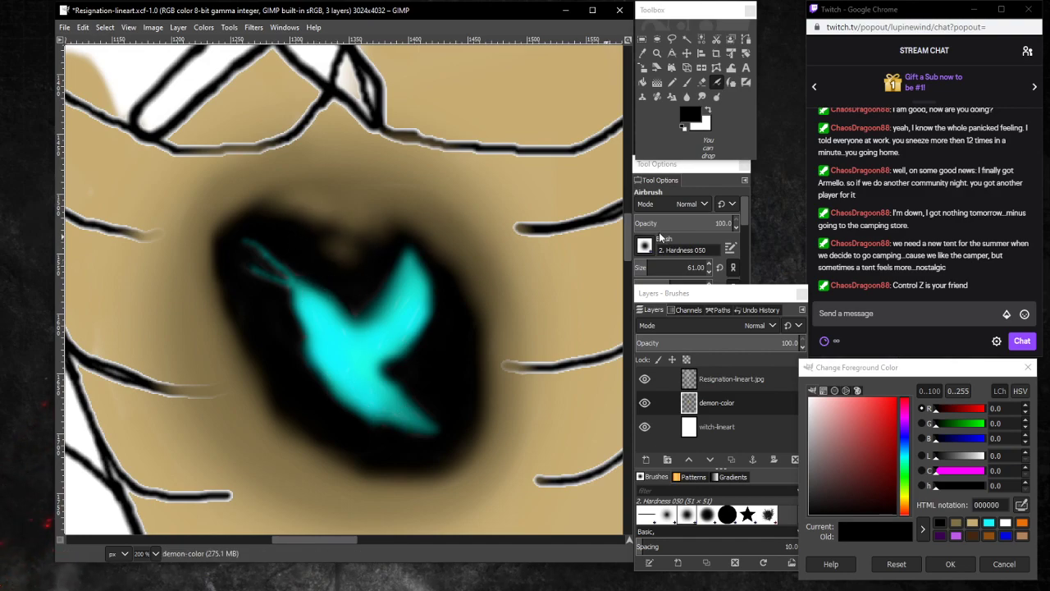
pyautogui.click(703, 85)
pyautogui.click(722, 378)
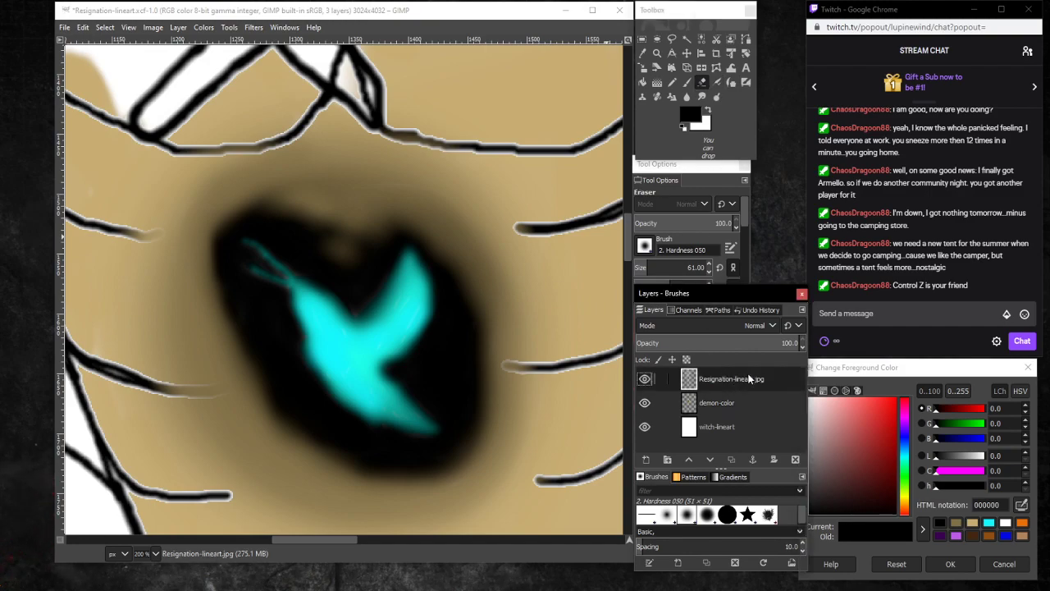
pyautogui.click(350, 236)
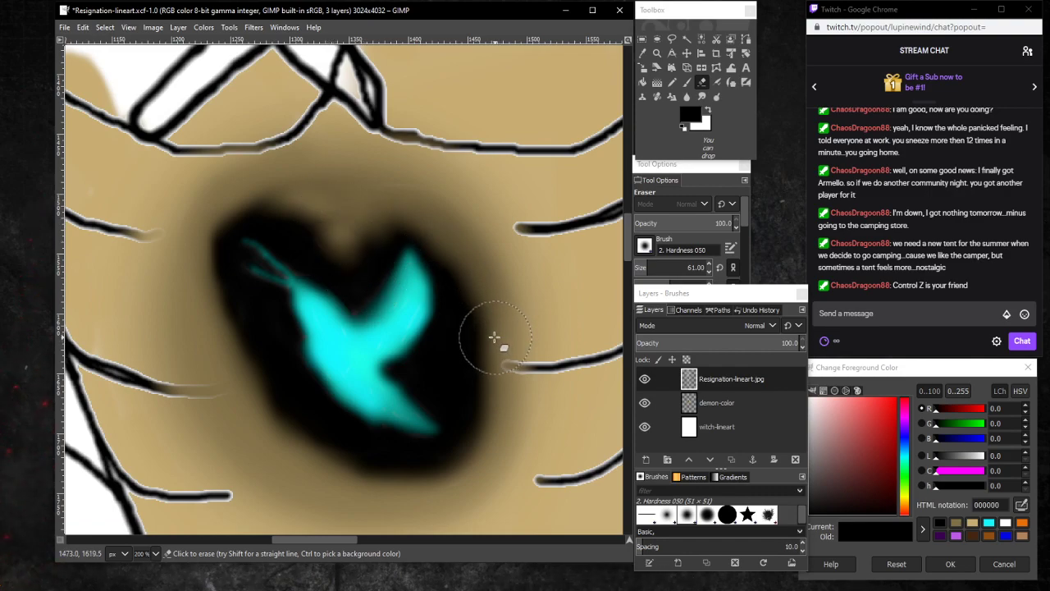
pyautogui.hotkey('ctrl', 'z')
pyautogui.click(332, 243)
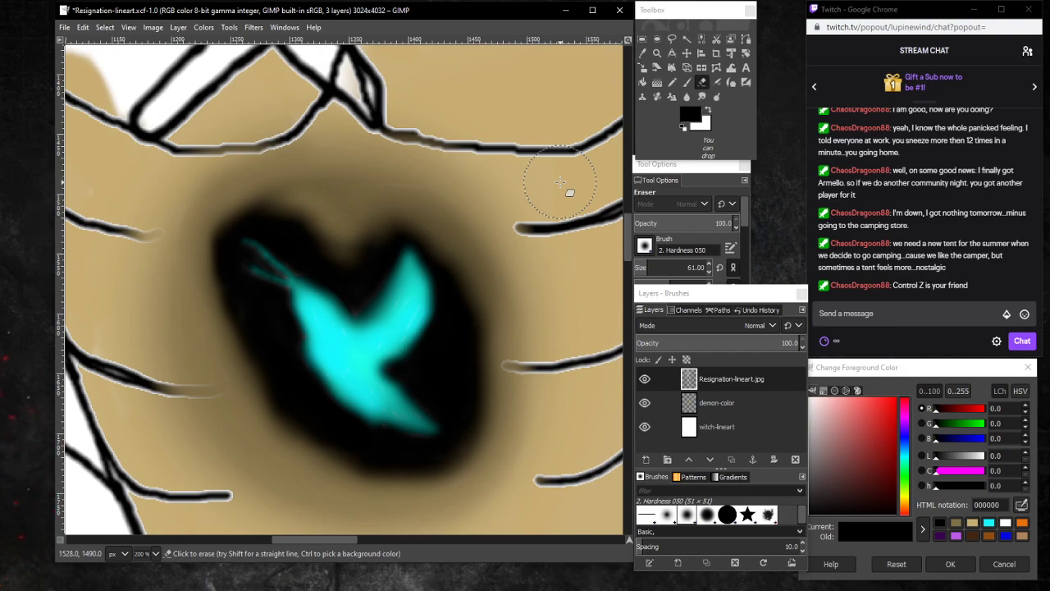
# Try to airbrush black at size 42 around the bird's tail and lower wing, and undo the strokes.
pyautogui.click(717, 85)
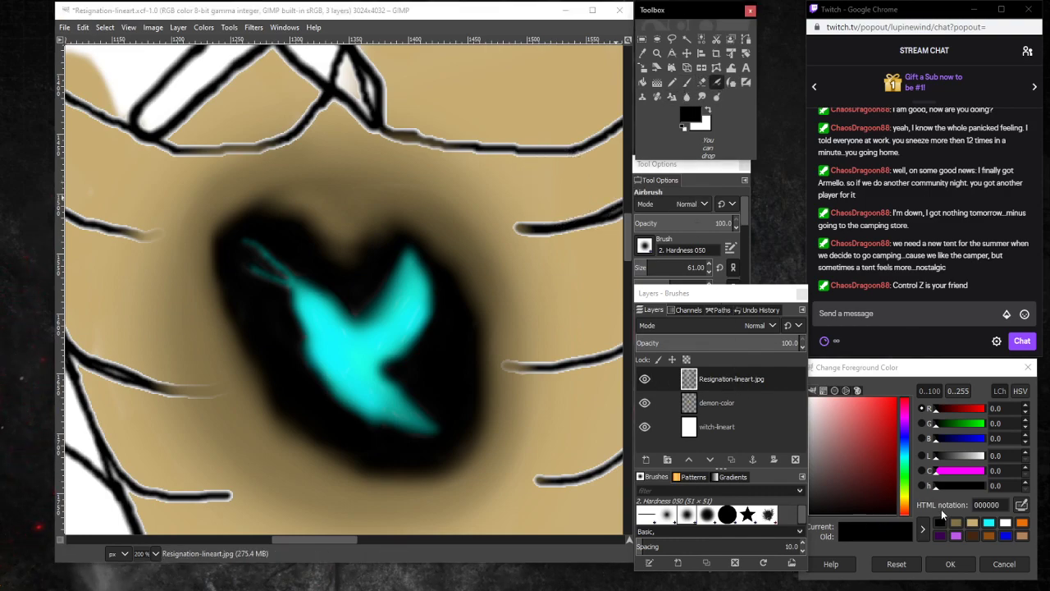
pyautogui.moveTo(644, 269); pyautogui.dragTo(631, 270)
pyautogui.moveTo(353, 303)
pyautogui.mouseDown()
pyautogui.moveTo(385, 273)
pyautogui.moveTo(352, 307)
pyautogui.moveTo(347, 290)
pyautogui.moveTo(312, 273)
pyautogui.moveTo(240, 275)
pyautogui.moveTo(251, 281)
pyautogui.moveTo(237, 267)
pyautogui.moveTo(259, 285)
pyautogui.mouseUp()
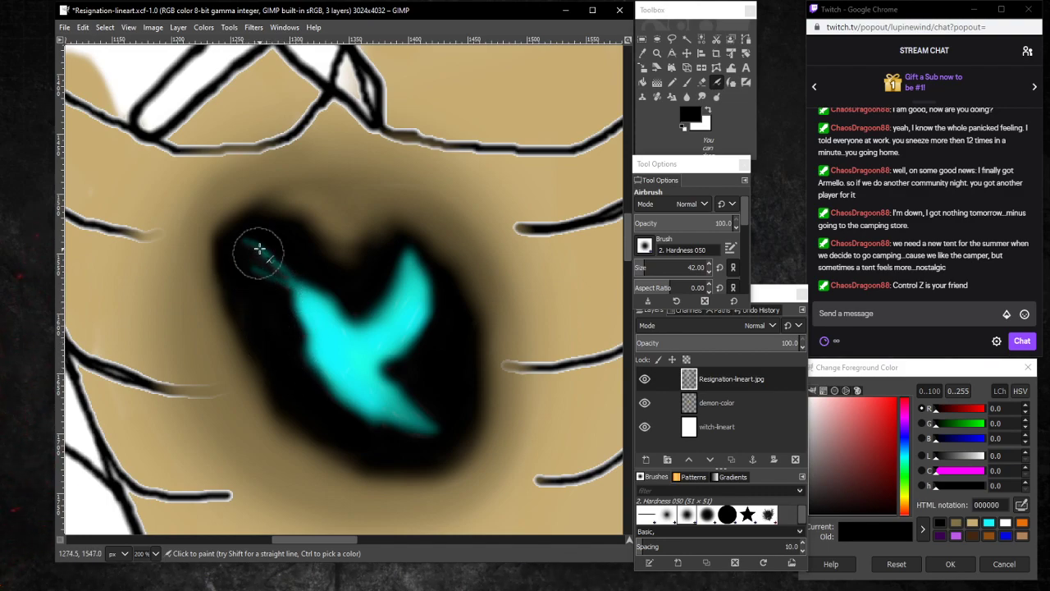
pyautogui.moveTo(405, 383)
pyautogui.mouseDown()
pyautogui.moveTo(446, 426)
pyautogui.moveTo(418, 440)
pyautogui.moveTo(375, 434)
pyautogui.moveTo(405, 435)
pyautogui.mouseUp()
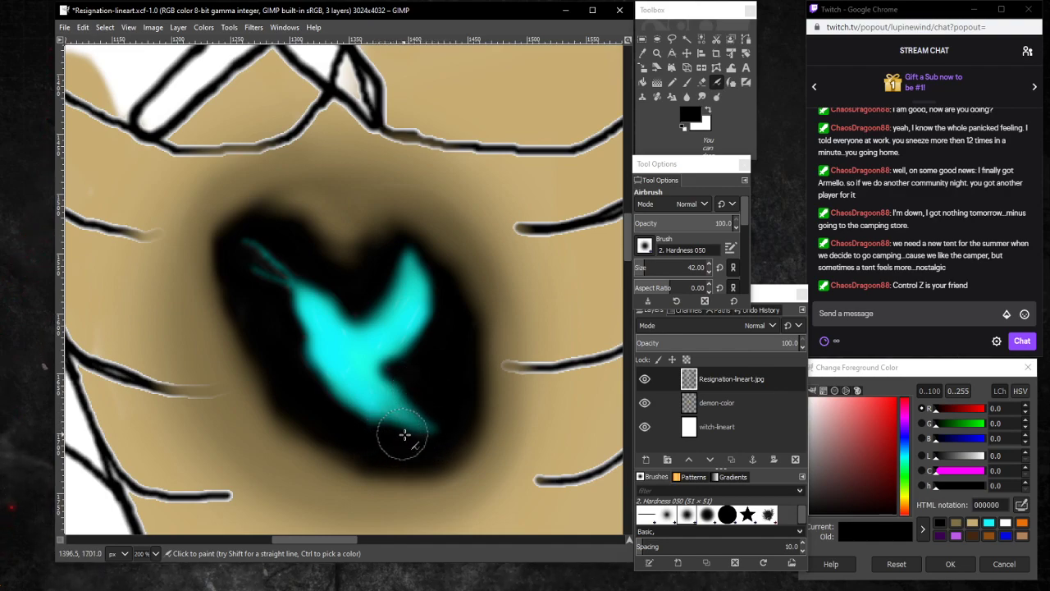
pyautogui.hotkey('ctrl', 'z')
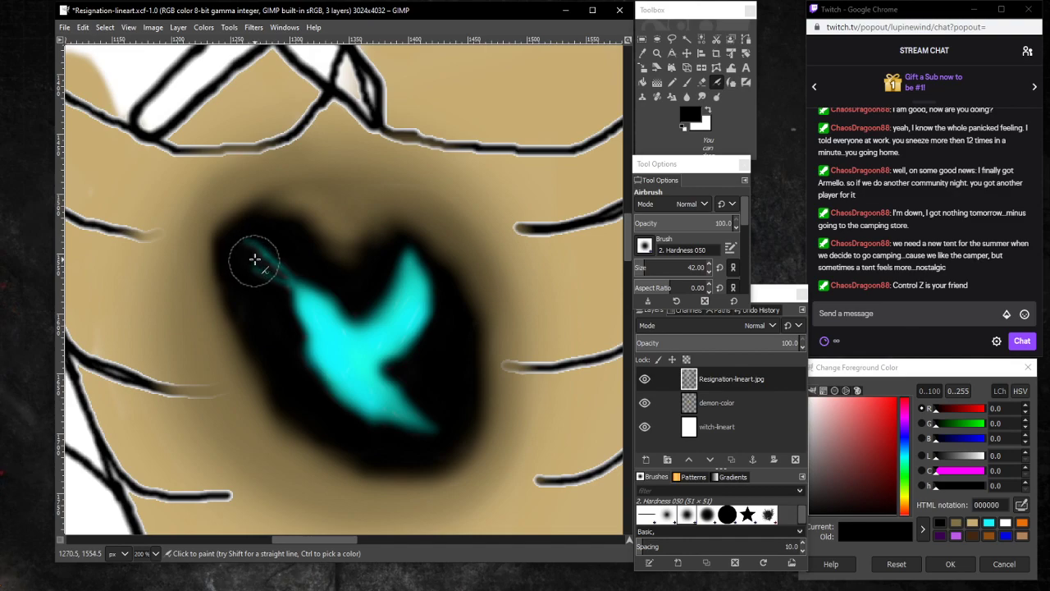
pyautogui.scroll(2, 255, 259)
pyautogui.scroll(-2, 256, 259)
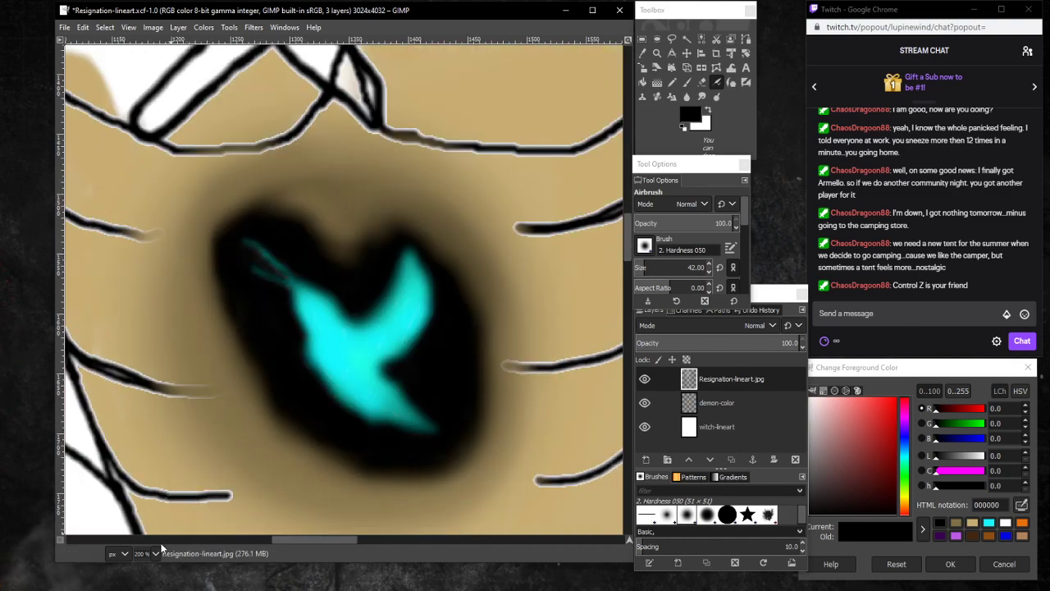
# Erase stray marks beside the bird's tail at size 7 on the Resignation-lineart.jpg layer.
pyautogui.click(155, 554)
pyautogui.click(150, 493)
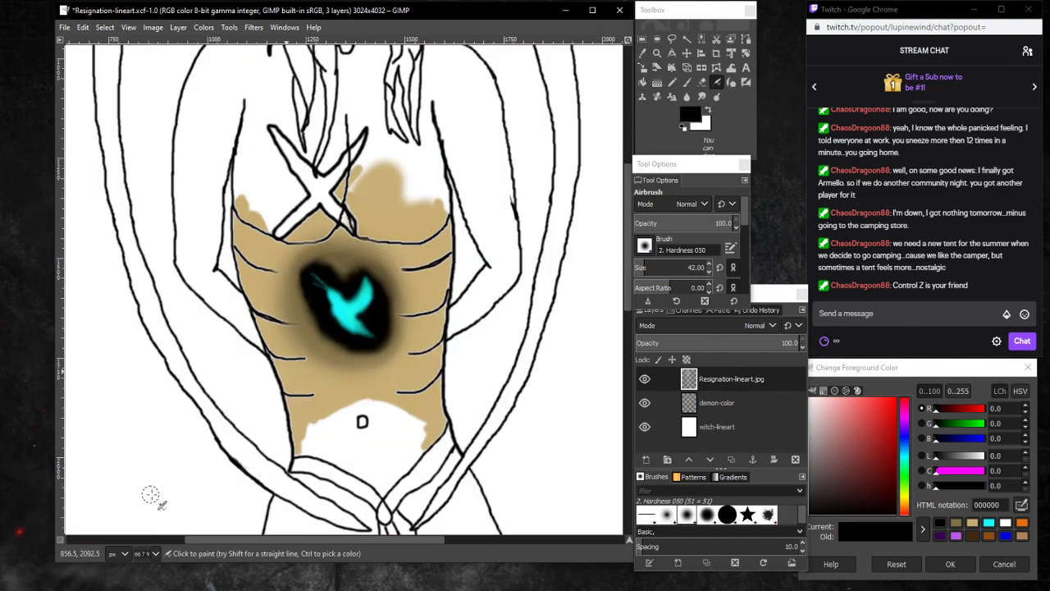
pyautogui.click(156, 554)
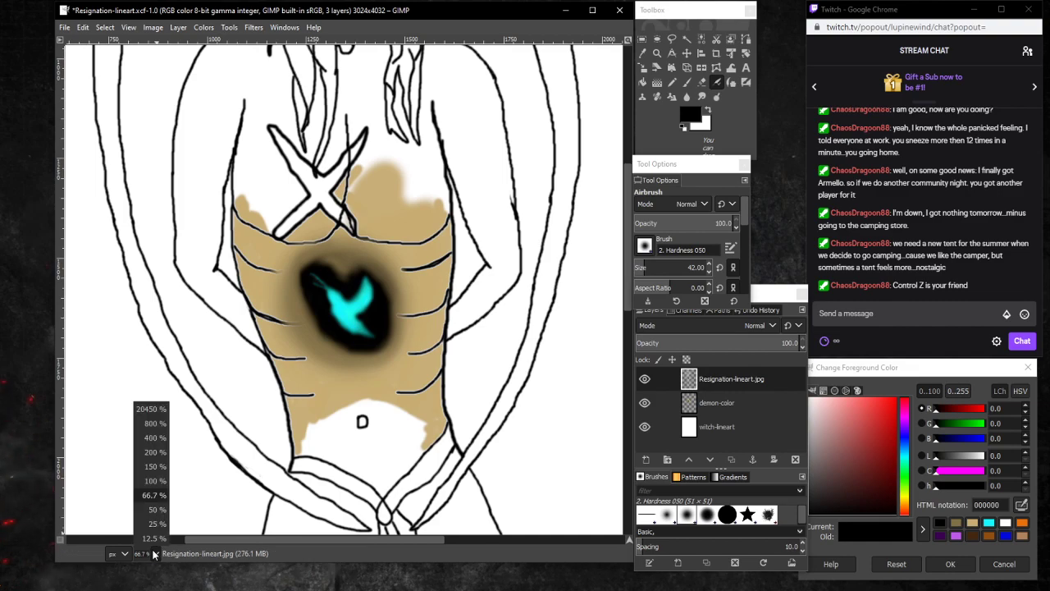
pyautogui.click(161, 440)
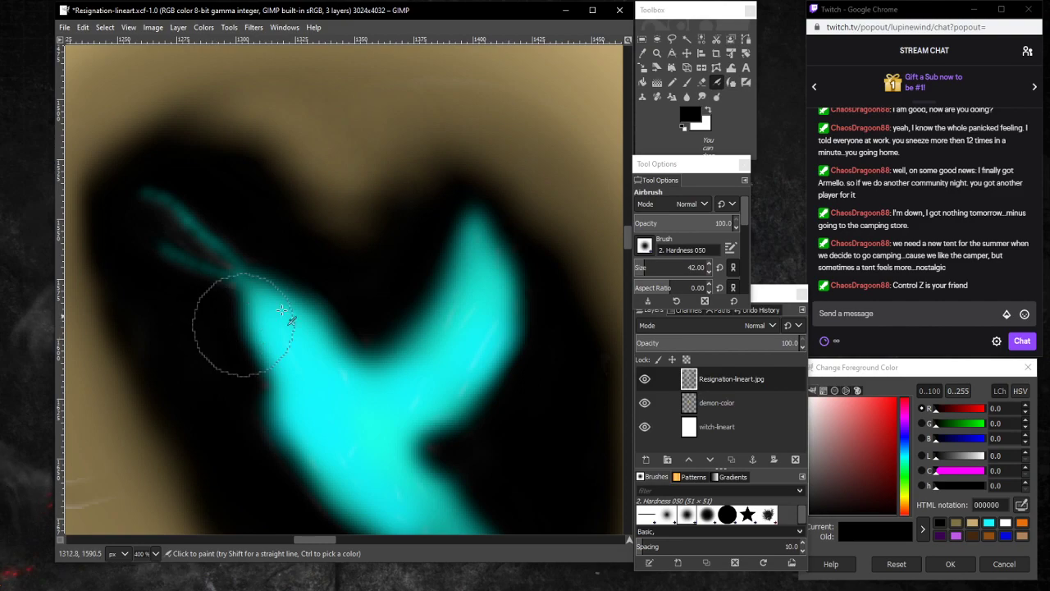
pyautogui.click(702, 82)
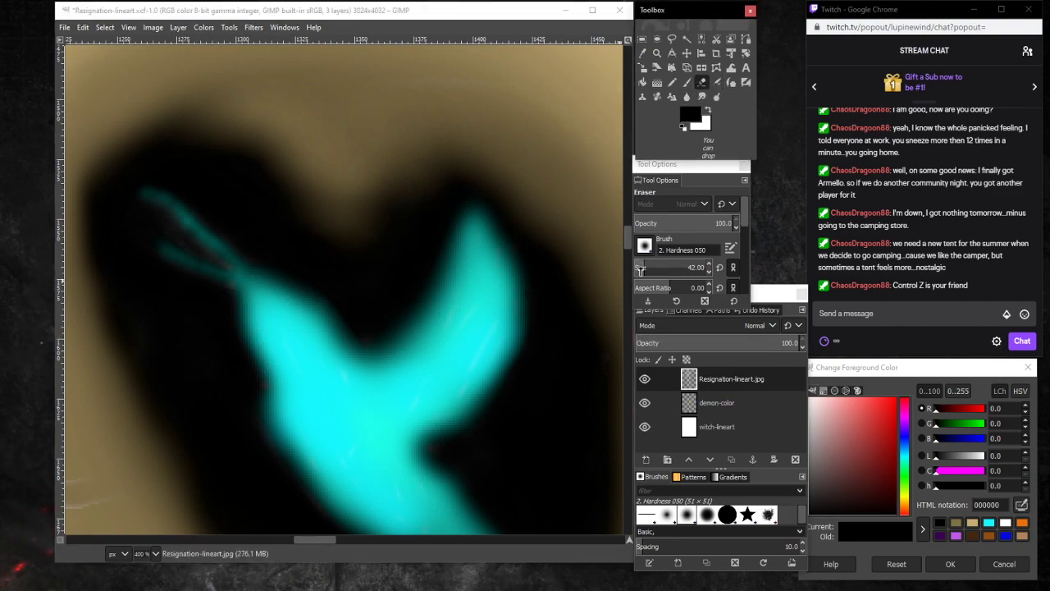
pyautogui.click(637, 267)
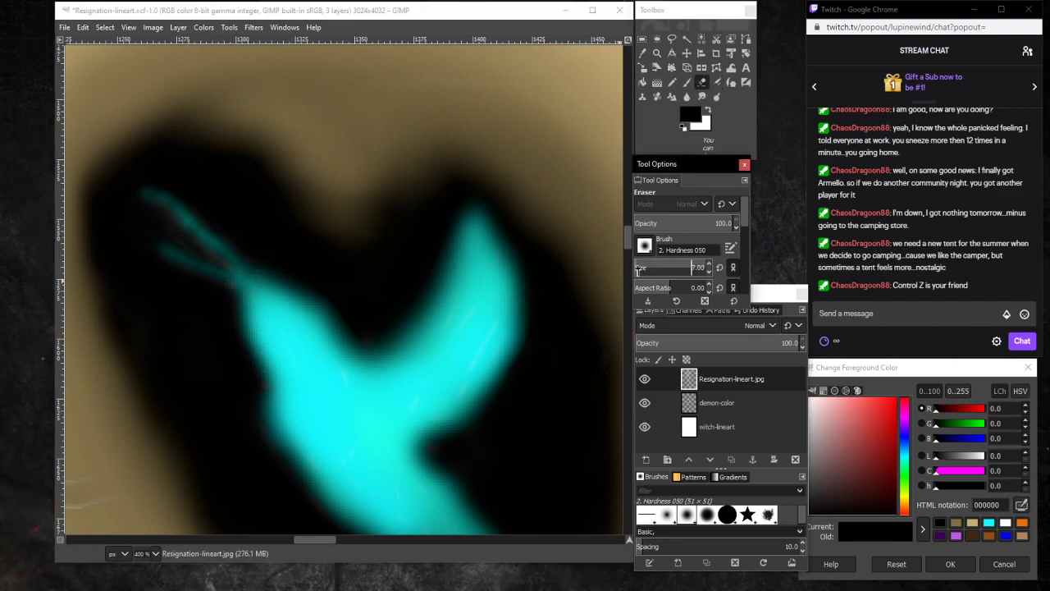
pyautogui.click(188, 249)
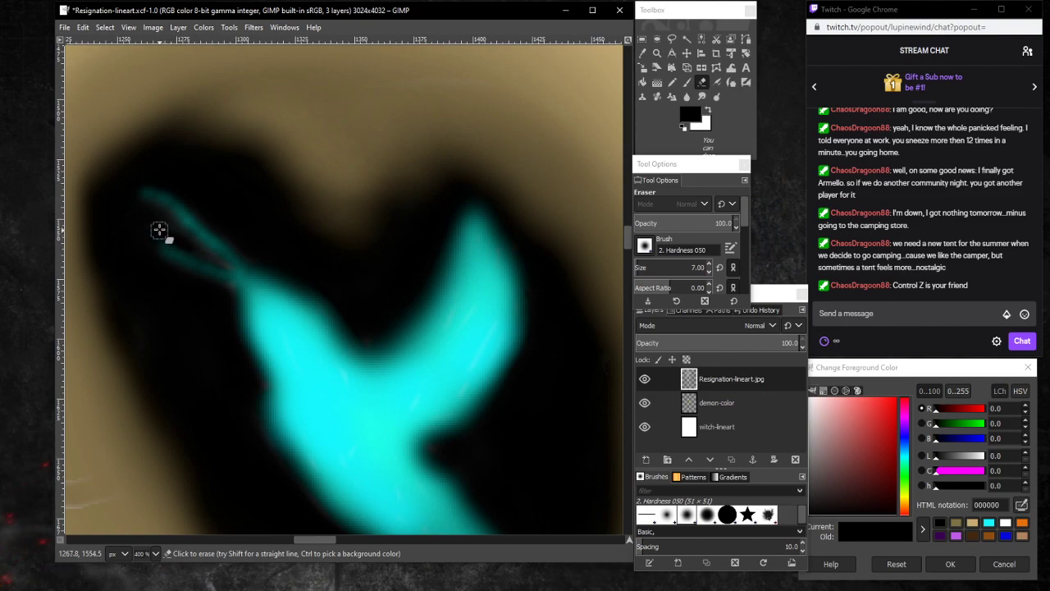
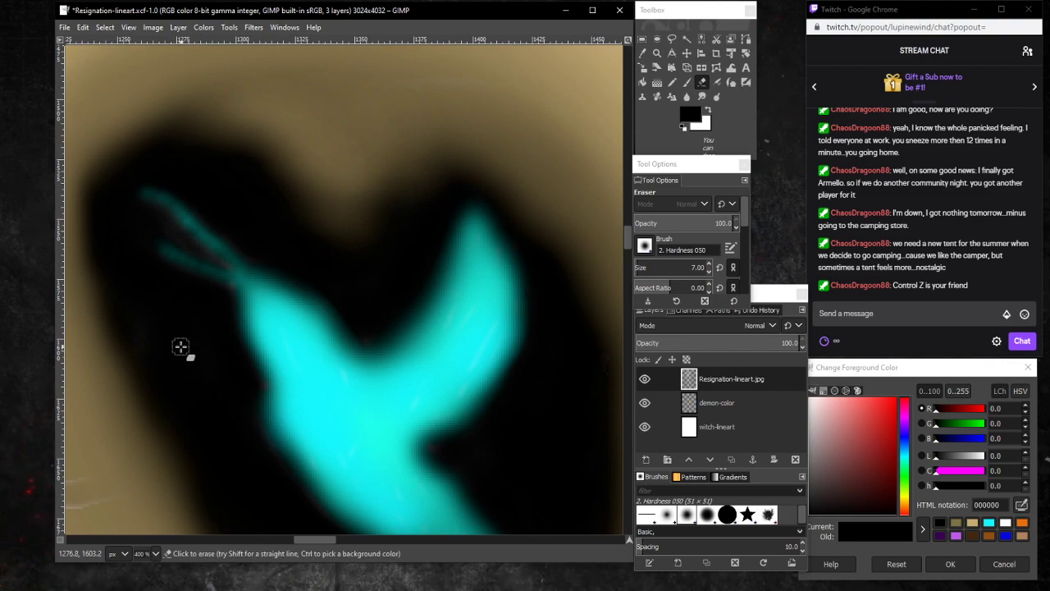
# Airbrush black 000000 at size 7 over faint spots in the backing beside the bird's tail.
pyautogui.click(716, 82)
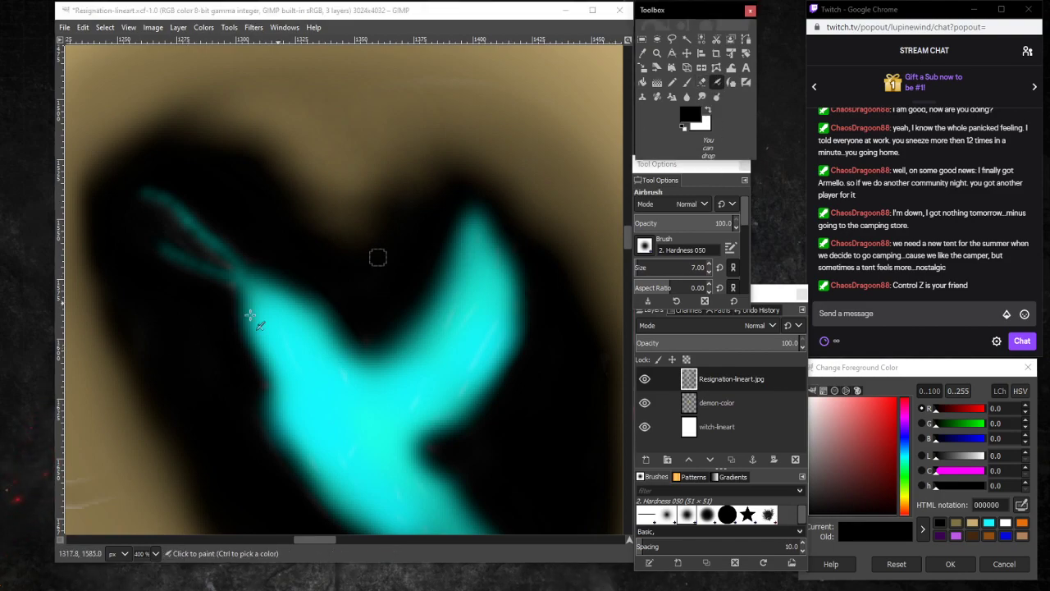
pyautogui.moveTo(137, 312); pyautogui.dragTo(146, 351)
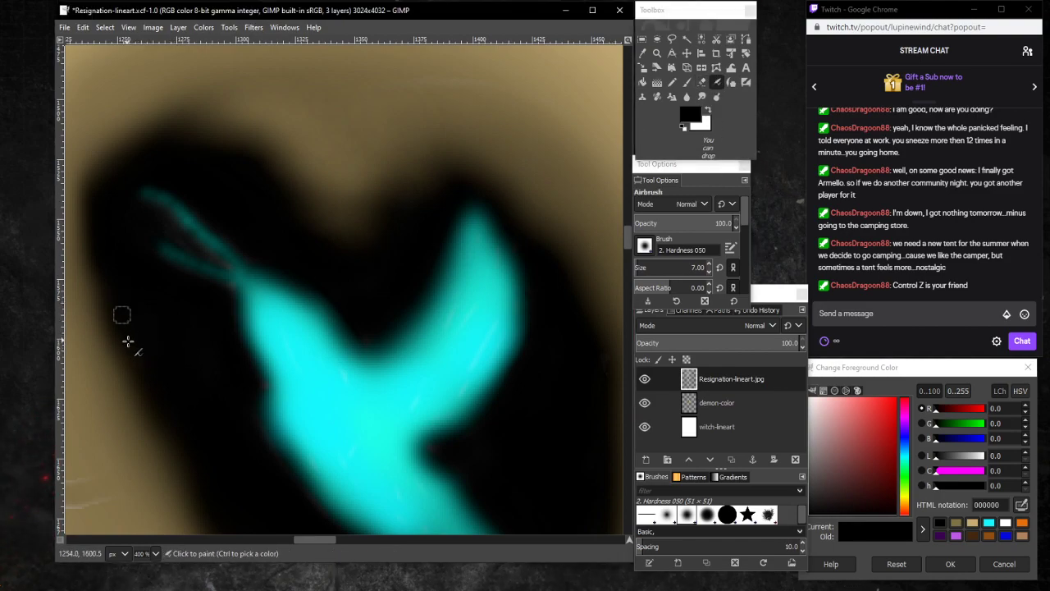
pyautogui.moveTo(146, 300); pyautogui.dragTo(164, 359)
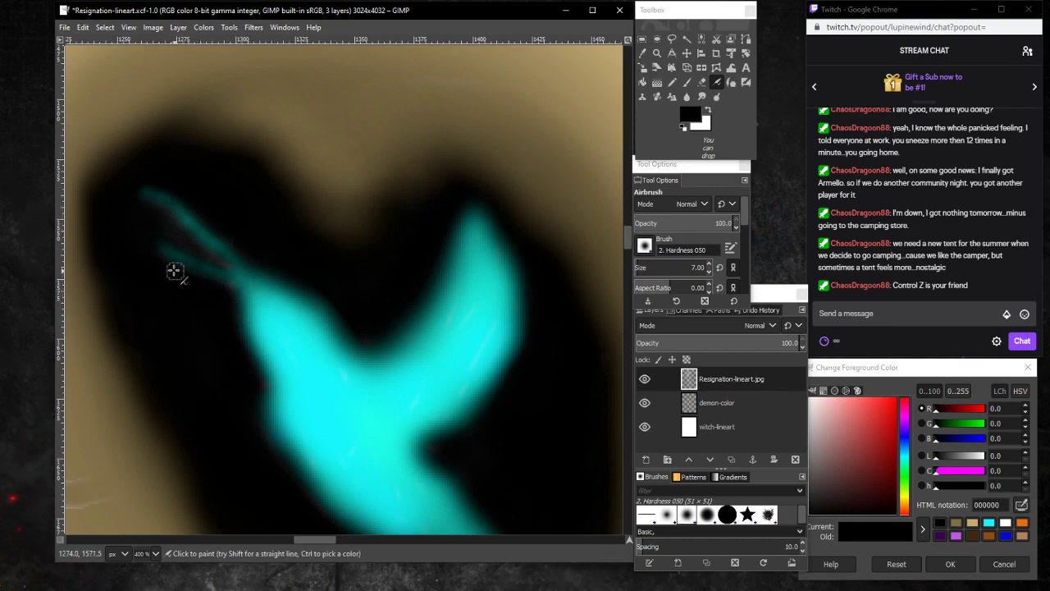
pyautogui.scroll(-3, 288, 402)
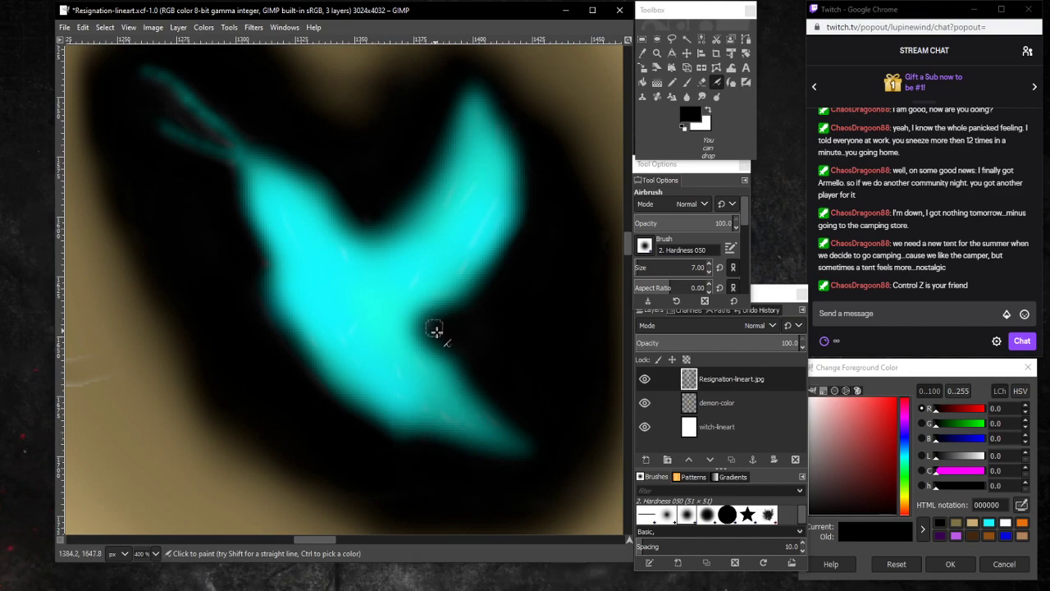
pyautogui.scroll(5, 365, 237)
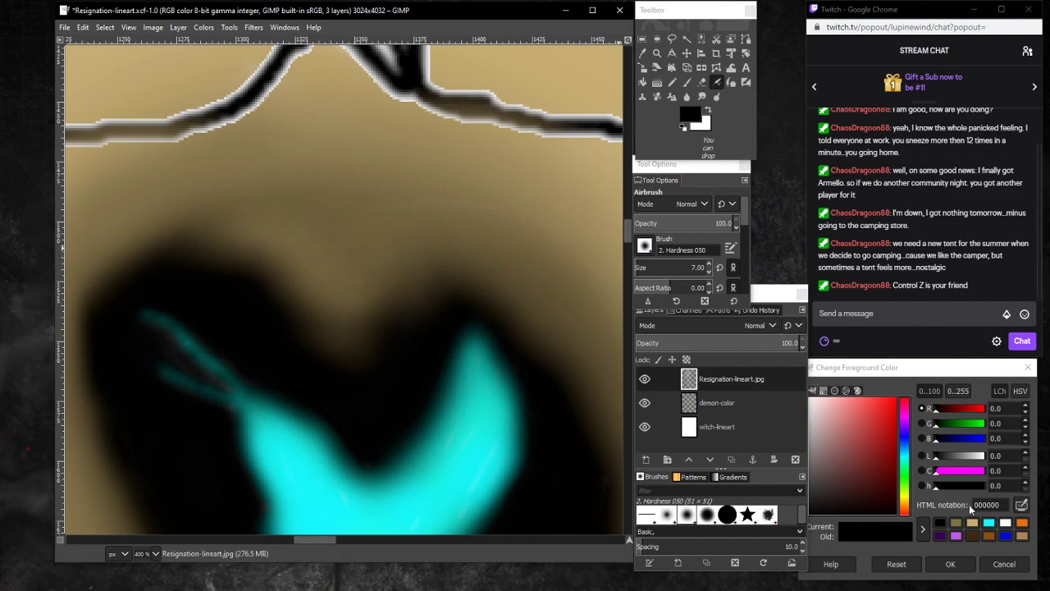
# Airbrush black 000000 at size 247 on the demon-color layer to darken the backing and its notch above the bird.
pyautogui.keyDown('ctrl'); pyautogui.click(301, 241); pyautogui.keyUp('ctrl')
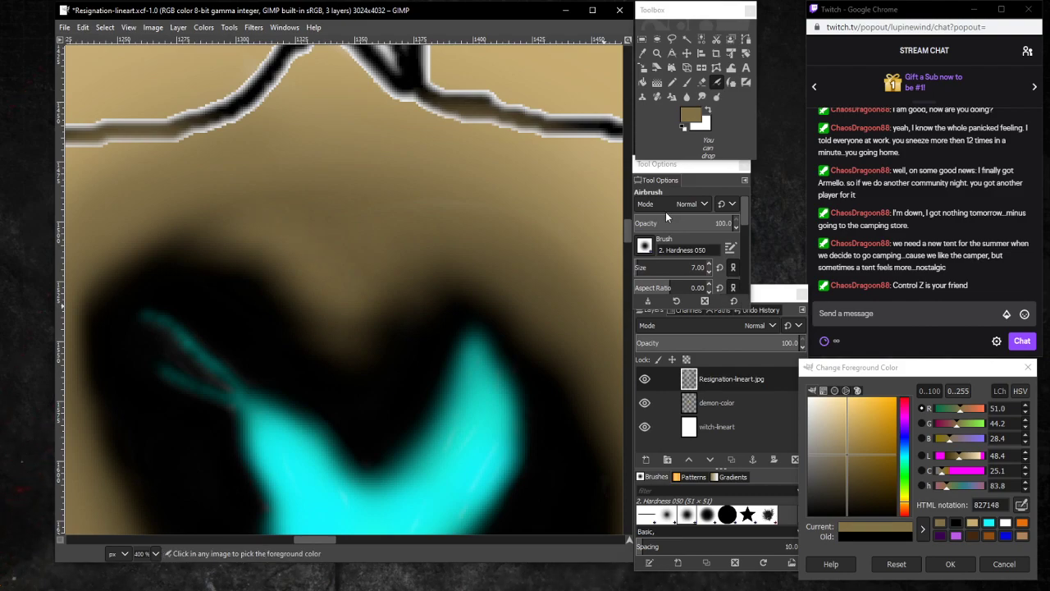
pyautogui.click(753, 405)
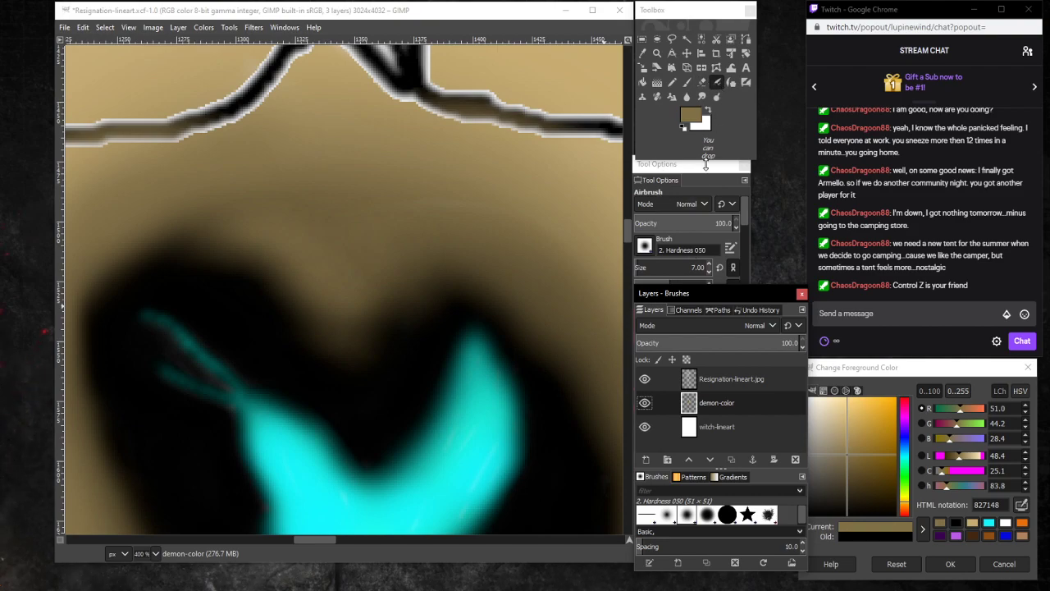
pyautogui.click(648, 268)
pyautogui.moveTo(658, 269); pyautogui.dragTo(671, 268)
pyautogui.press('d')
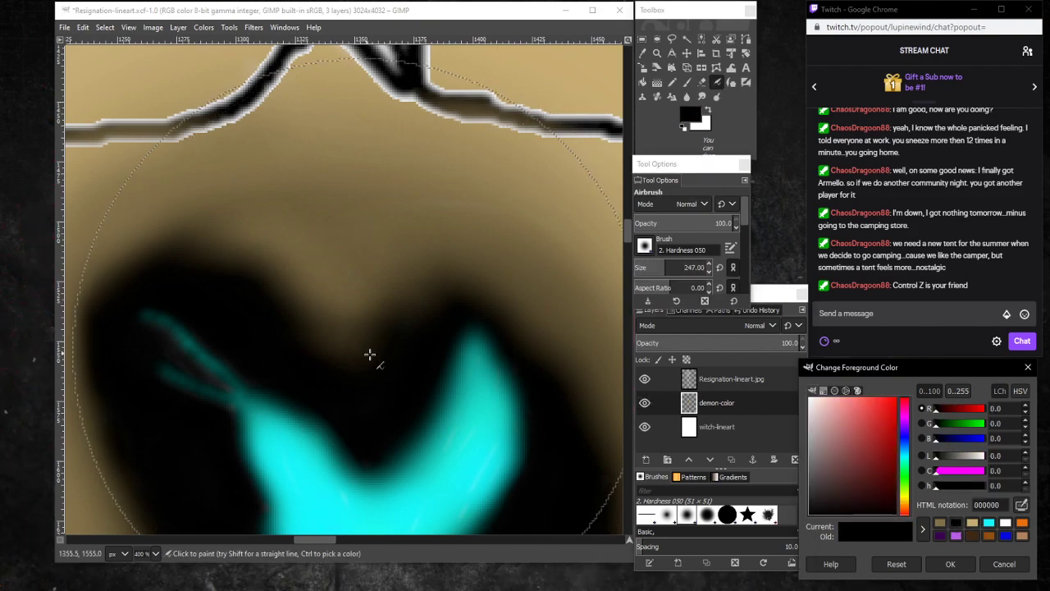
pyautogui.click(344, 413)
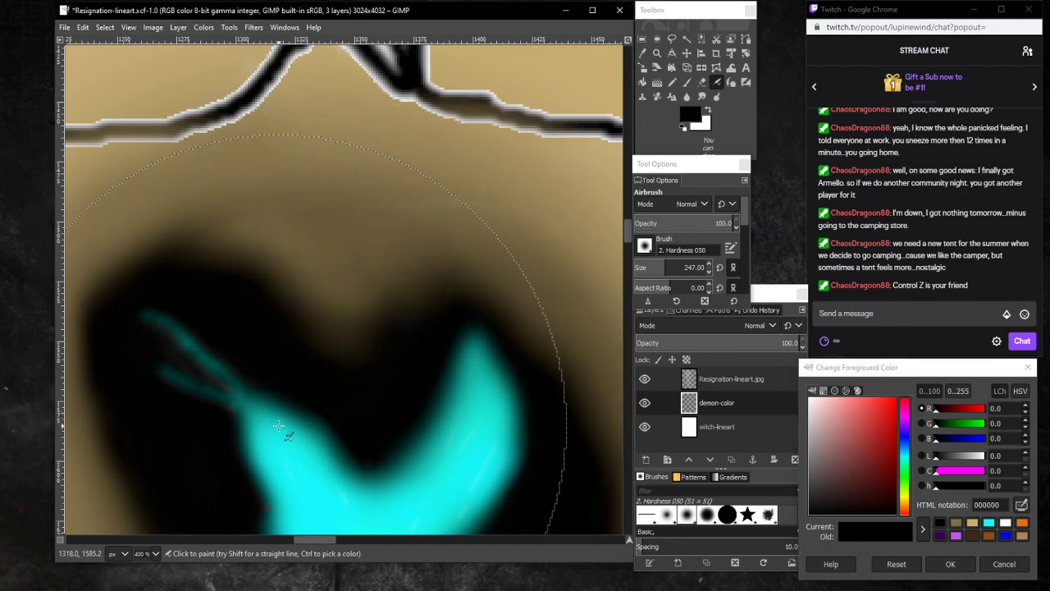
# Try to erase marks below the bird at size 33 on the Resignation-lineart.jpg layer, and undo the erasing.
pyautogui.scroll(-5, 336, 429)
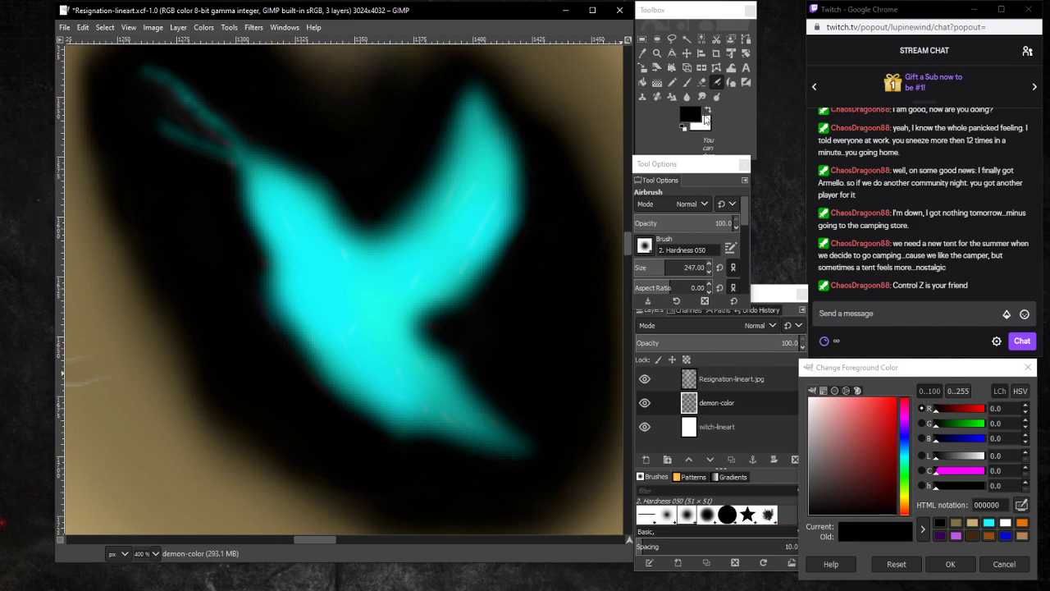
pyautogui.click(702, 82)
pyautogui.click(741, 379)
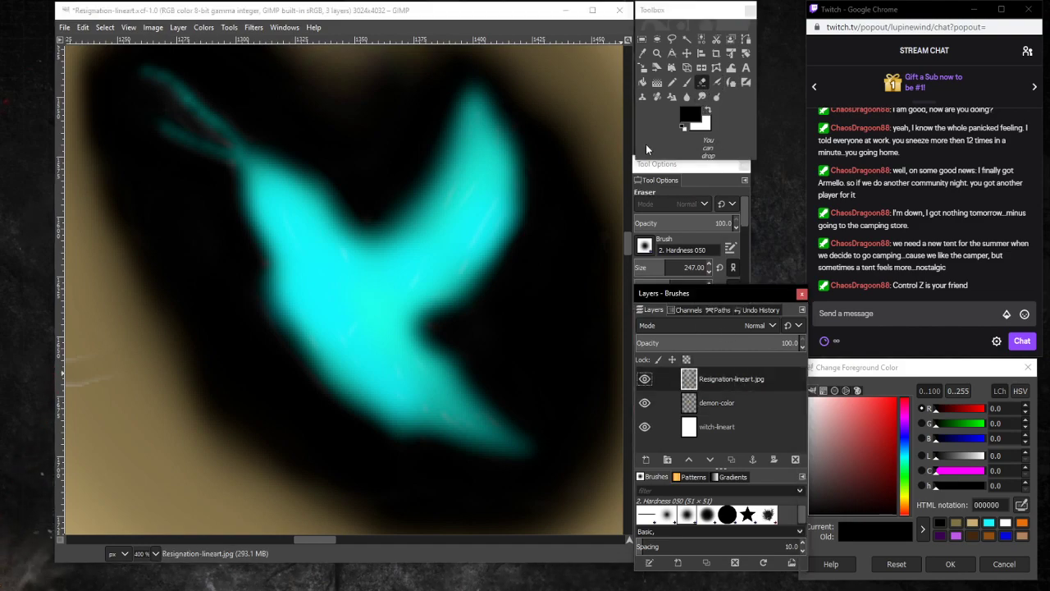
pyautogui.moveTo(657, 269)
pyautogui.mouseDown()
pyautogui.moveTo(634, 277)
pyautogui.moveTo(645, 275)
pyautogui.mouseUp()
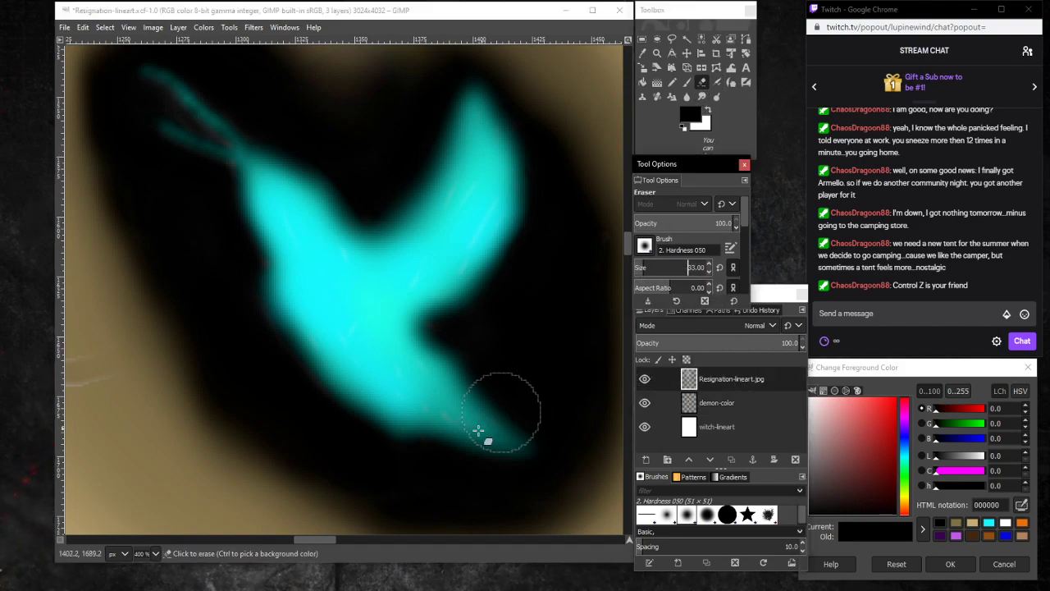
pyautogui.click(417, 483)
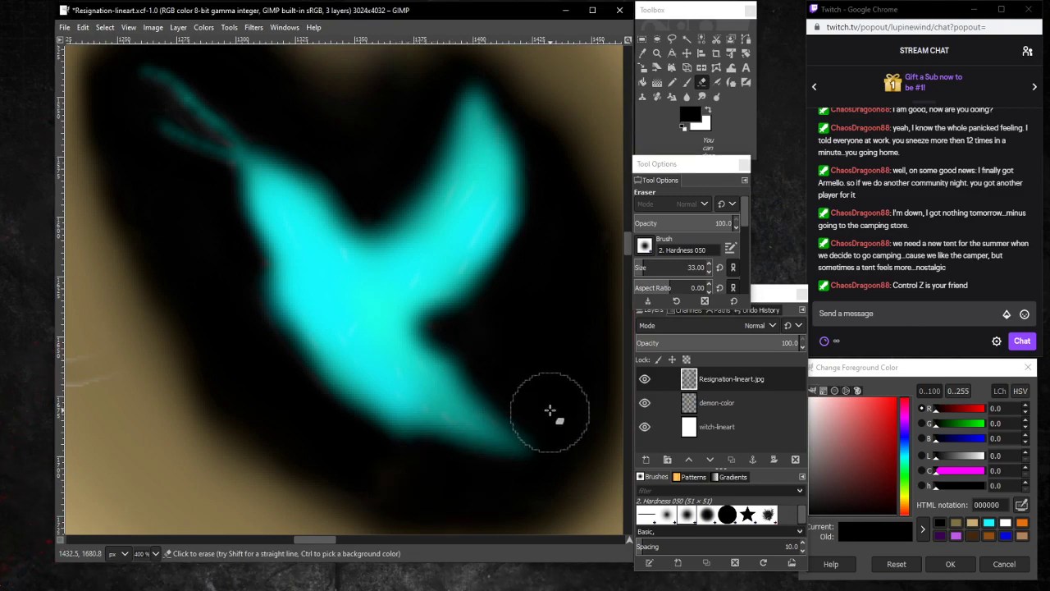
pyautogui.hotkey('ctrl', 'z')
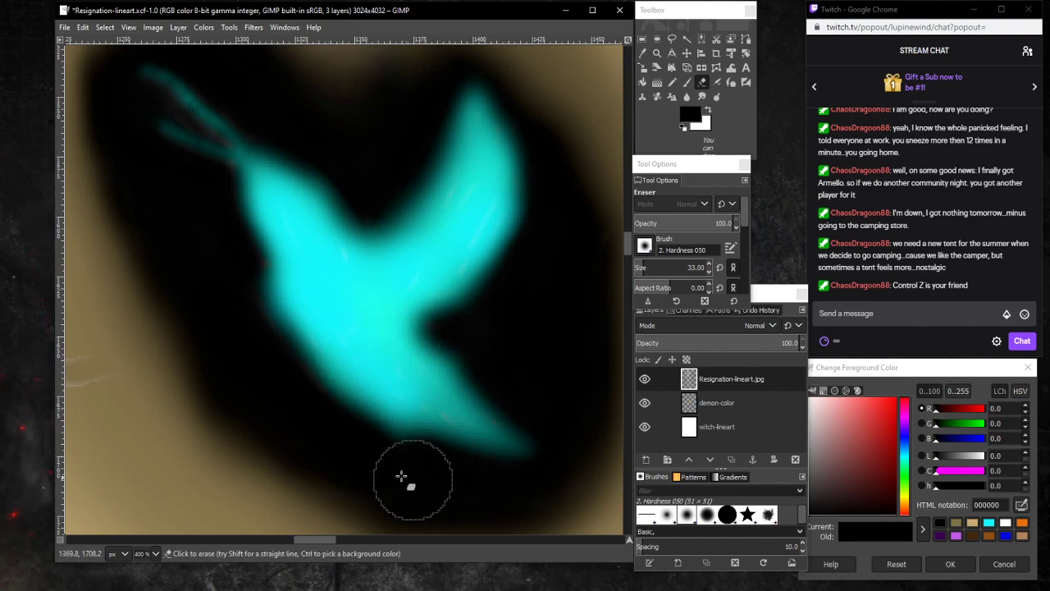
# Airbrush black at size 33 on the Resignation-lineart.jpg layer over the backing below the bird and in the gap under its raised wing.
pyautogui.click(717, 82)
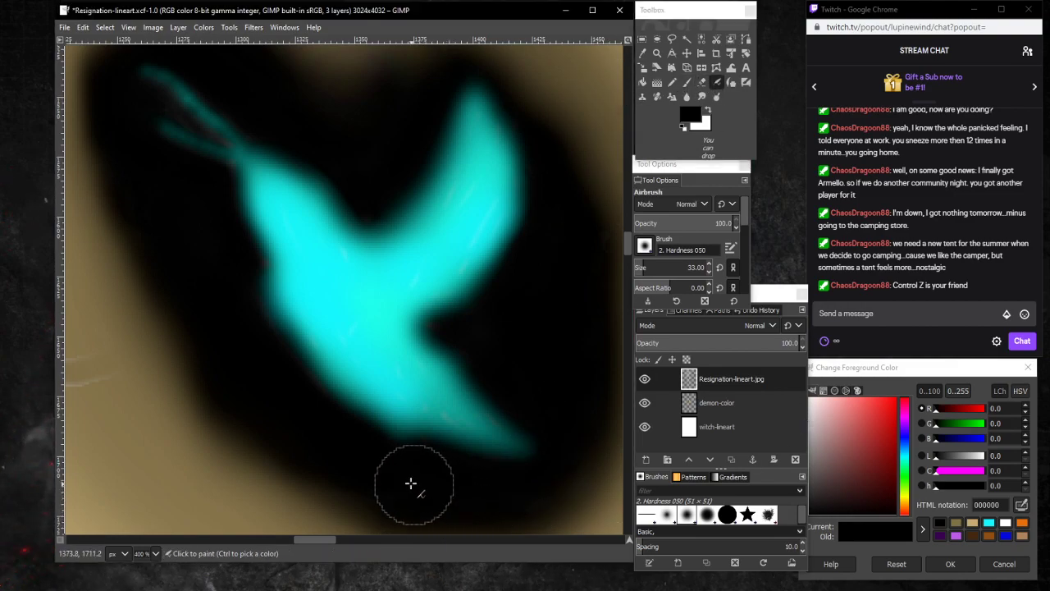
pyautogui.moveTo(411, 483)
pyautogui.mouseDown()
pyautogui.moveTo(493, 476)
pyautogui.moveTo(373, 474)
pyautogui.moveTo(377, 487)
pyautogui.moveTo(417, 497)
pyautogui.mouseUp()
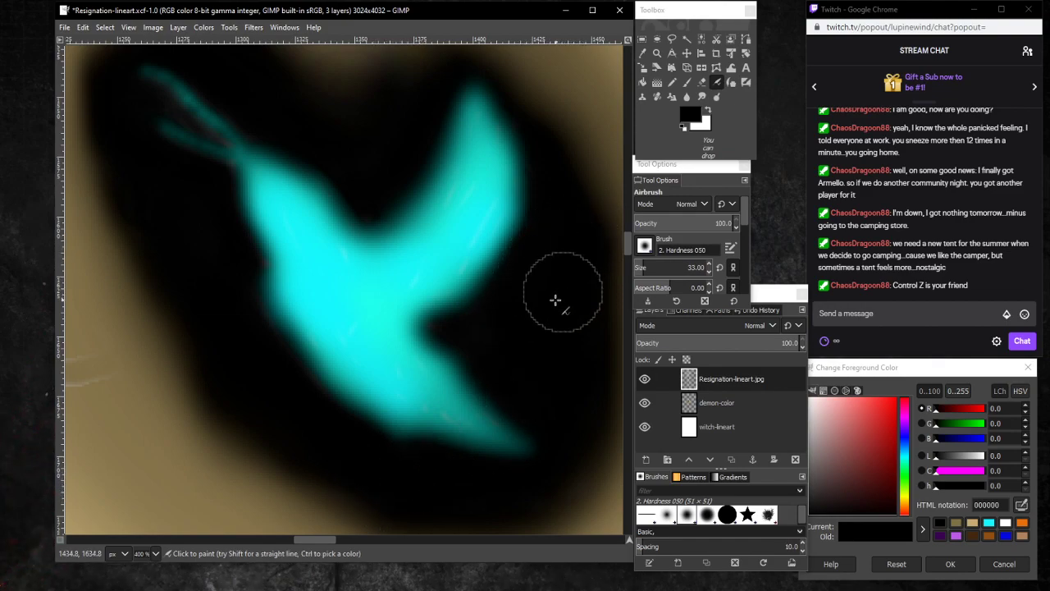
pyautogui.moveTo(555, 300)
pyautogui.mouseDown()
pyautogui.moveTo(473, 340)
pyautogui.moveTo(432, 332)
pyautogui.mouseUp()
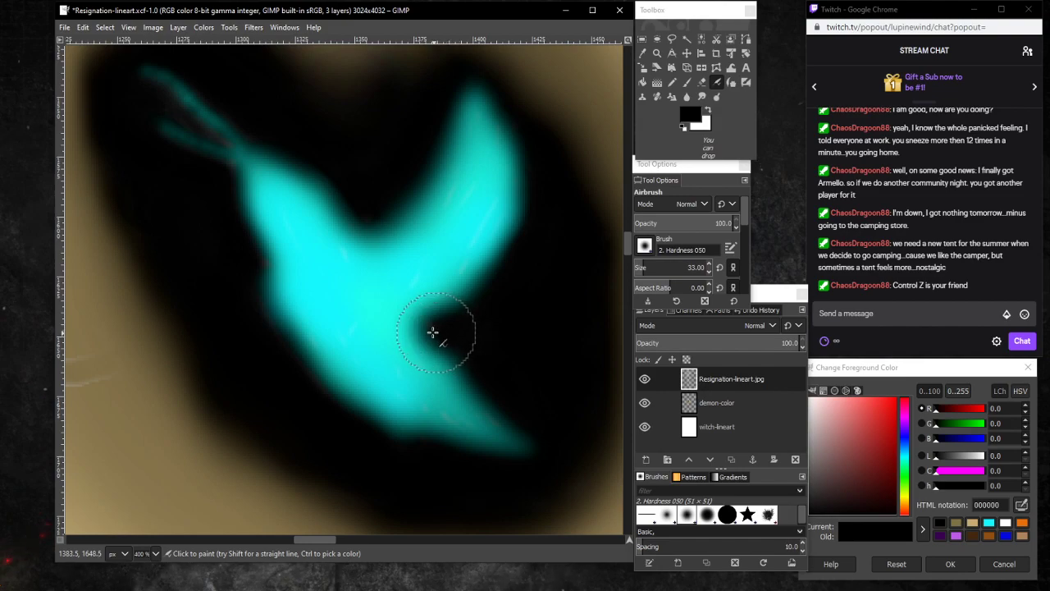
pyautogui.scroll(3, 222, 208)
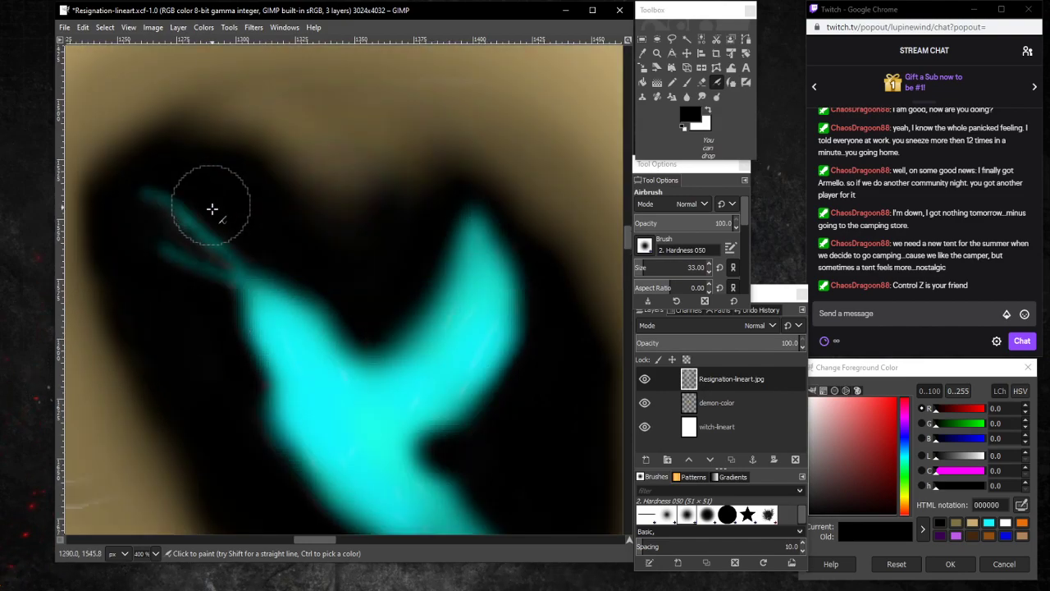
# Hide the witch-lineart layer and airbrush black at size 54 along the backing's upper edge on the Resignation-lineart.jpg layer.
pyautogui.click(151, 553)
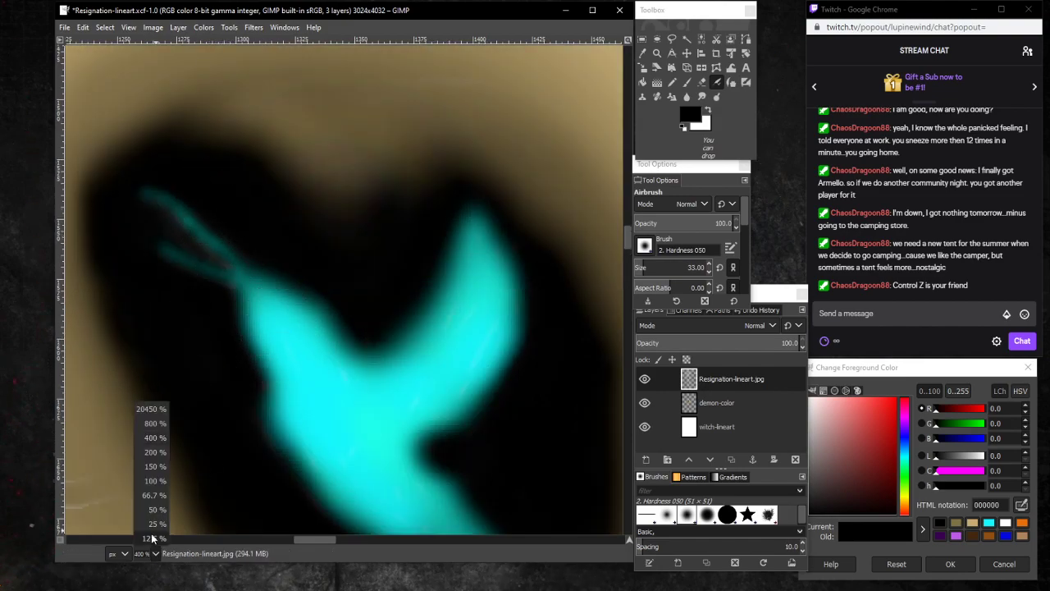
pyautogui.click(151, 495)
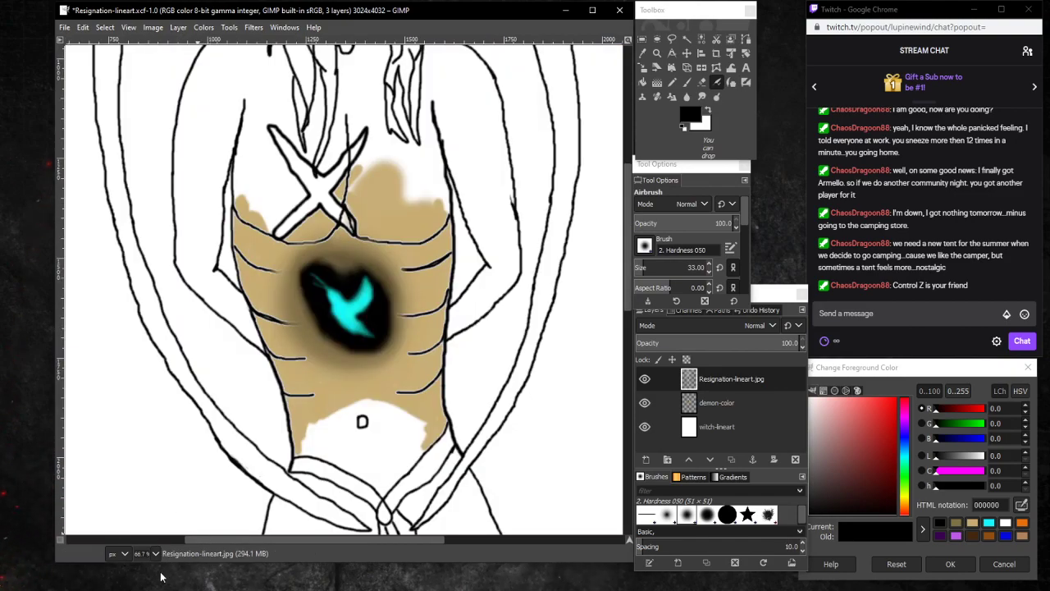
pyautogui.click(644, 427)
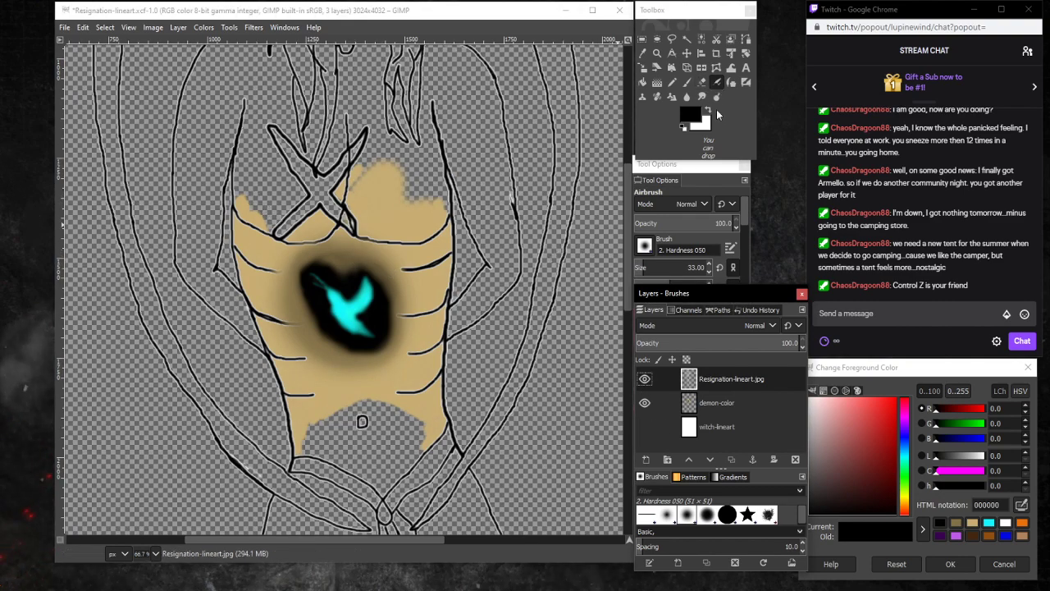
pyautogui.click(644, 270)
pyautogui.moveTo(645, 272); pyautogui.dragTo(658, 272)
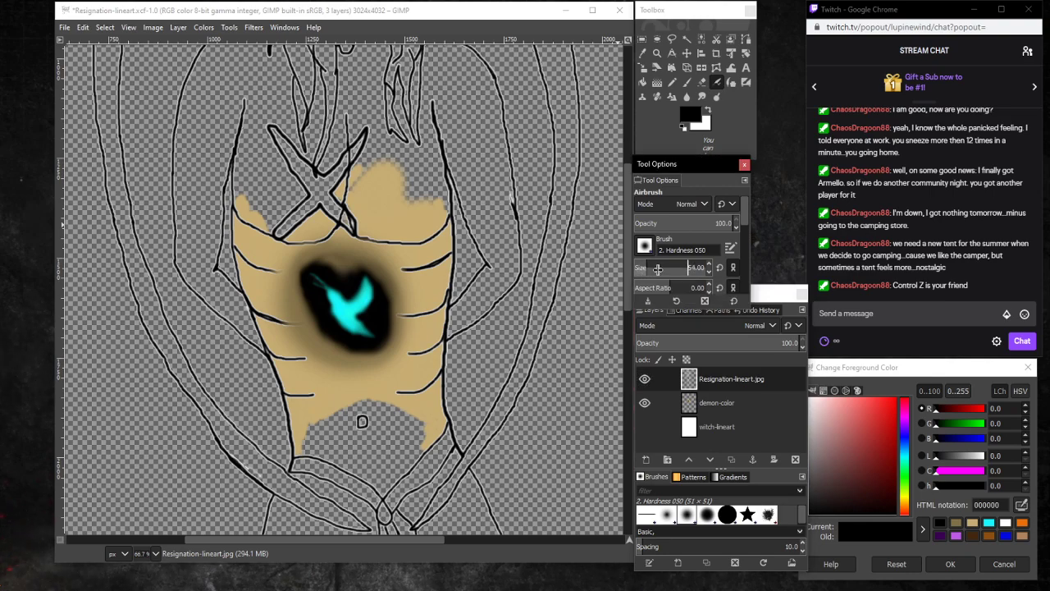
pyautogui.click(338, 258)
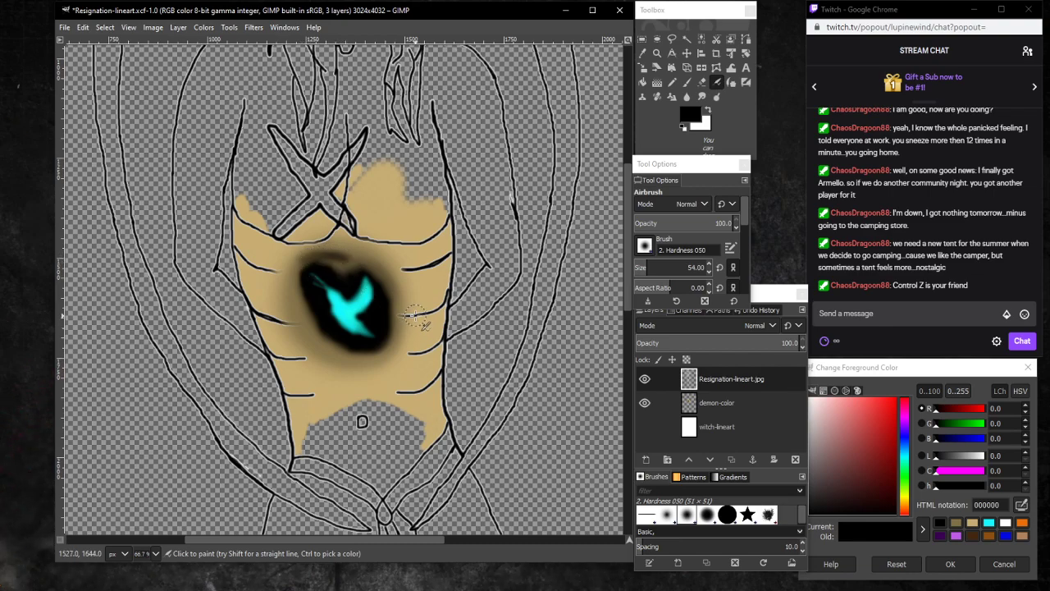
# Set the foreground color to brown 827148.
pyautogui.press('ctrl')
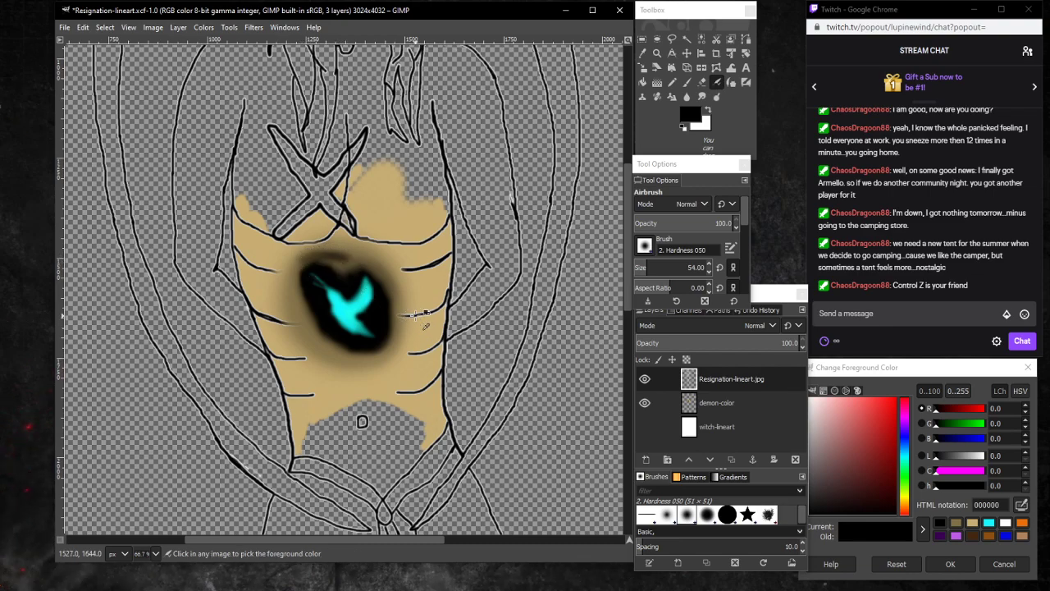
pyautogui.click(962, 524)
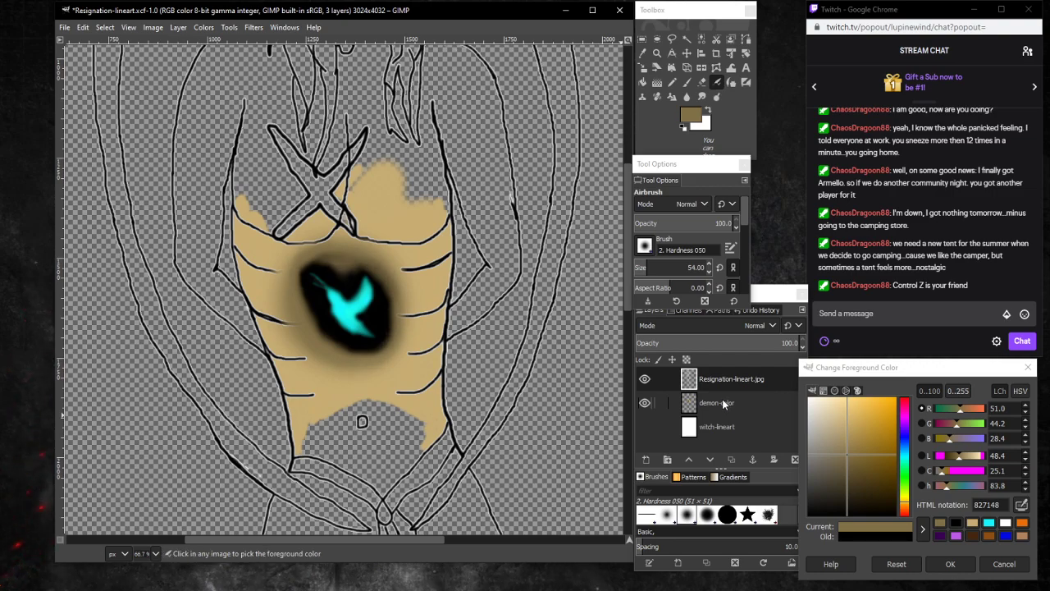
# Toggle the visibility of the Resignation-lineart.jpg and demon-color layers to examine which paint around the bird emblem sits on each.
pyautogui.click(644, 379)
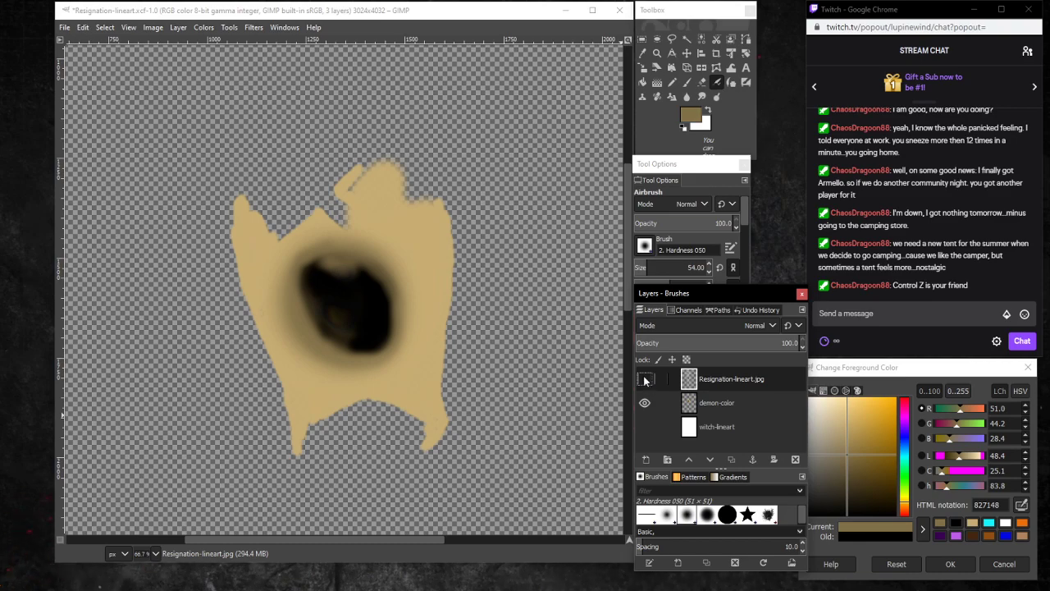
pyautogui.click(644, 379)
pyautogui.click(644, 379)
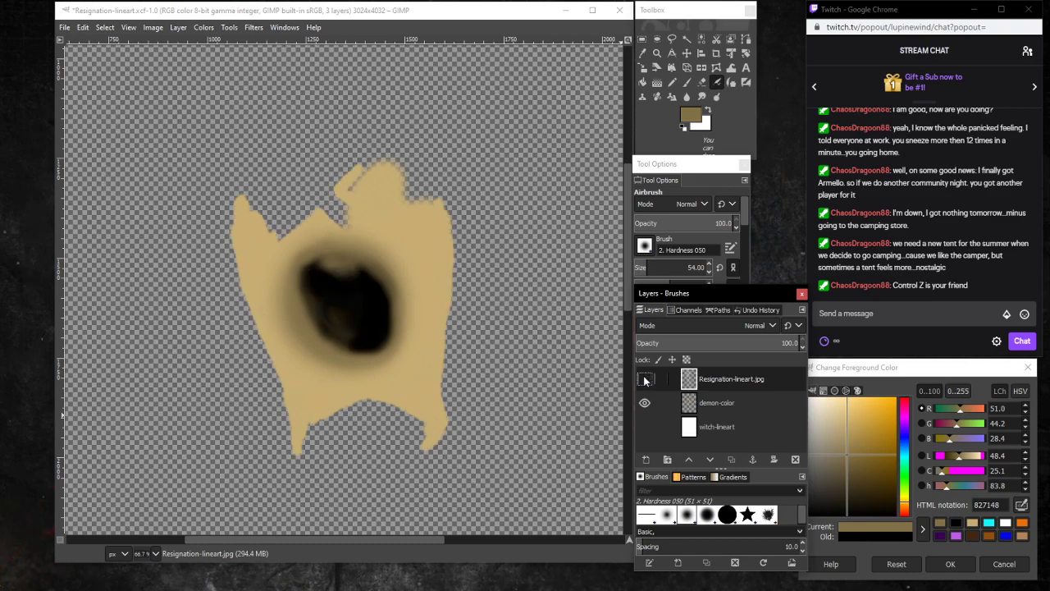
pyautogui.click(644, 379)
pyautogui.click(644, 379)
pyautogui.click(645, 380)
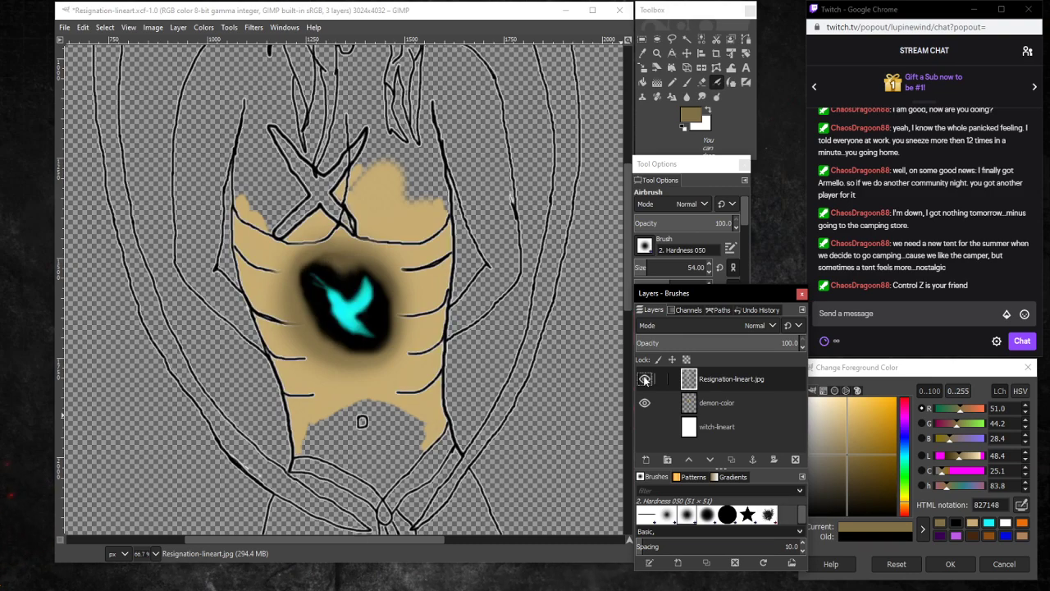
pyautogui.click(644, 379)
pyautogui.click(644, 380)
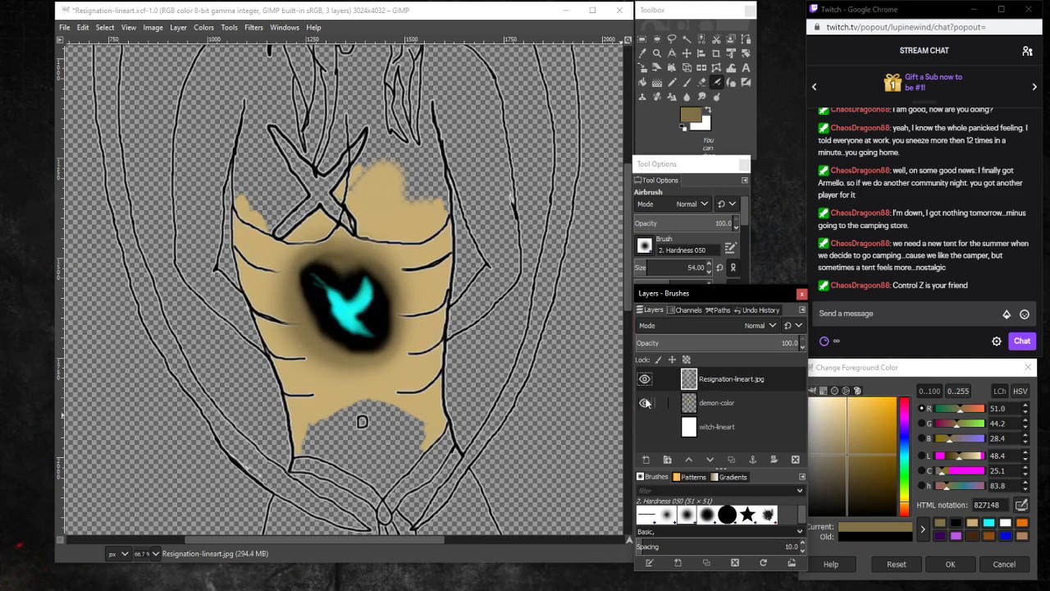
pyautogui.click(645, 403)
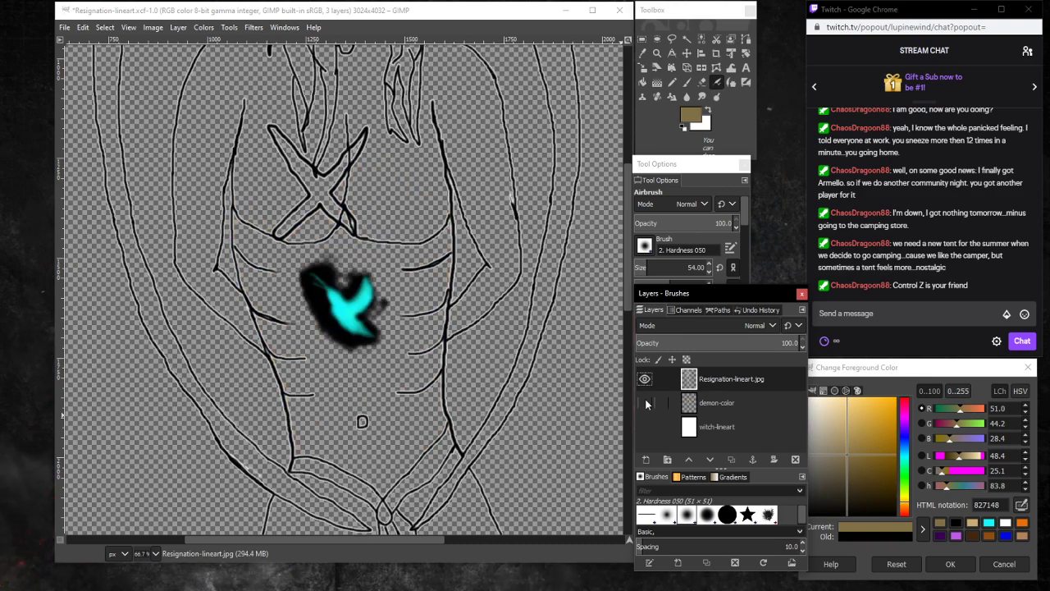
pyautogui.click(645, 403)
# Airbrush brown 827148 at size 128 on the demon-color layer around the black backing of the bird.
pyautogui.click(736, 405)
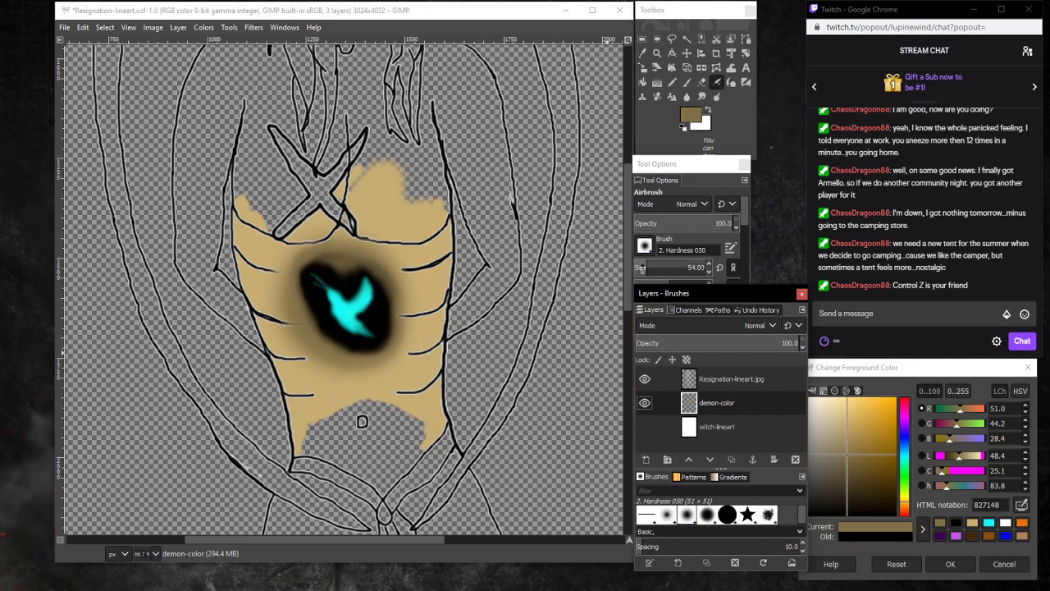
pyautogui.click(655, 269)
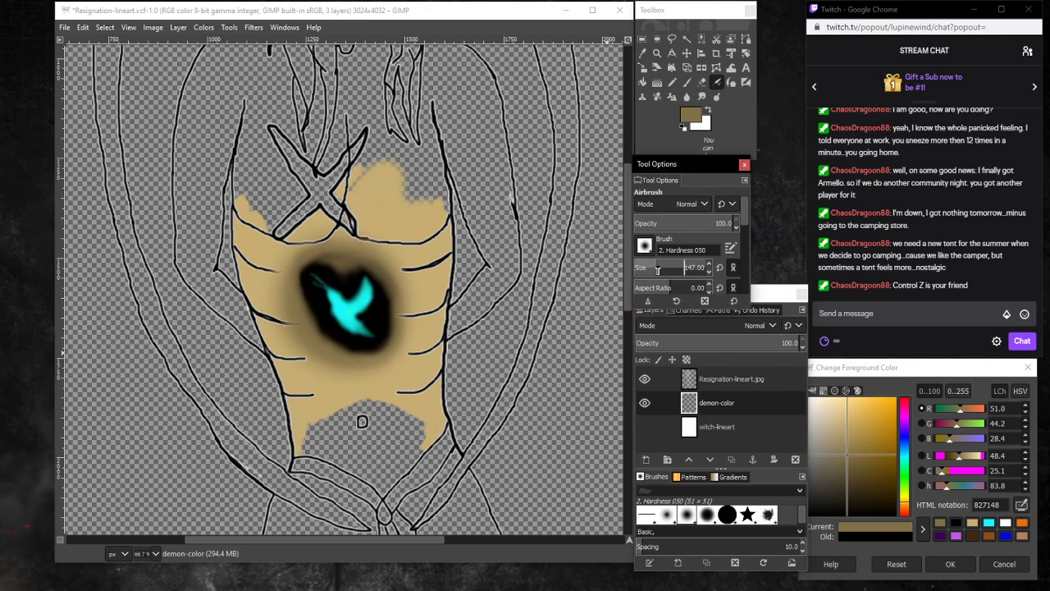
pyautogui.click(343, 275)
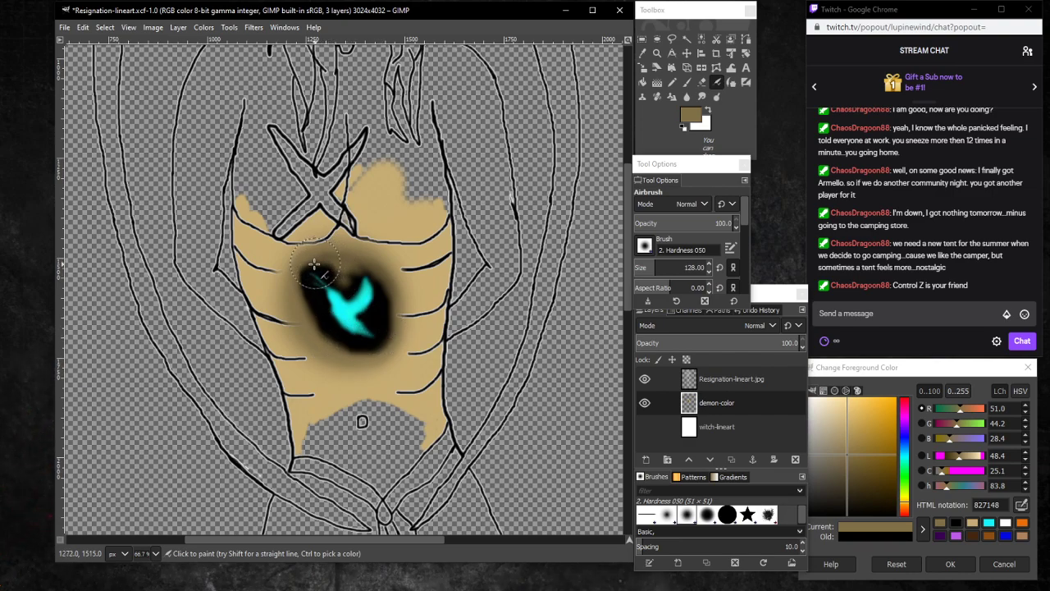
pyautogui.moveTo(289, 305)
pyautogui.mouseDown()
pyautogui.moveTo(335, 361)
pyautogui.moveTo(386, 357)
pyautogui.moveTo(401, 331)
pyautogui.moveTo(393, 277)
pyautogui.mouseUp()
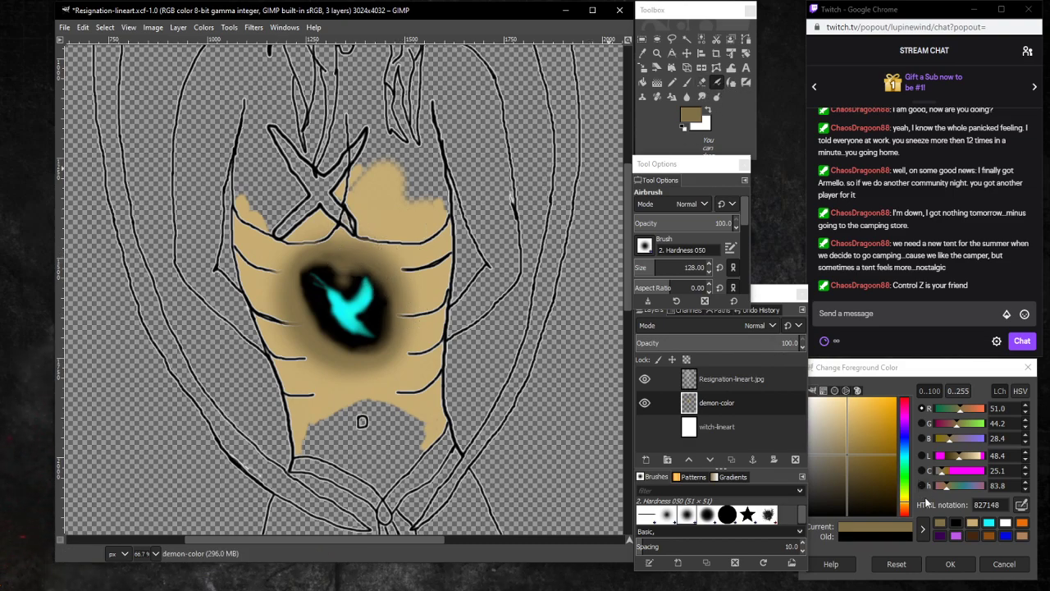
# Airbrush black 000000 at size 128 on the demon-color layer to even out the backing all around the bird.
pyautogui.click(956, 521)
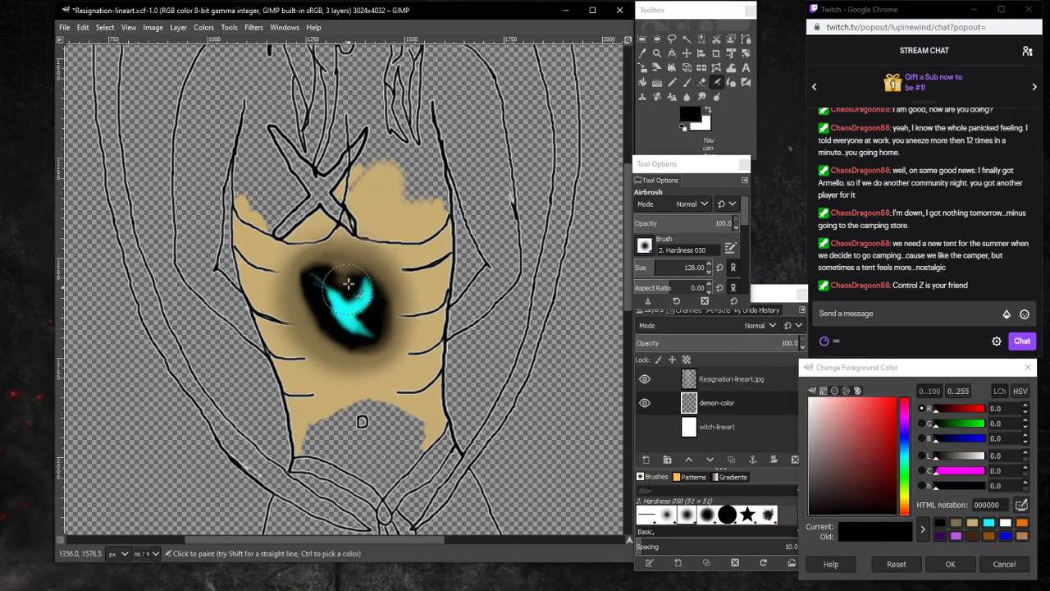
pyautogui.moveTo(348, 284)
pyautogui.mouseDown()
pyautogui.moveTo(335, 275)
pyautogui.moveTo(347, 282)
pyautogui.mouseUp()
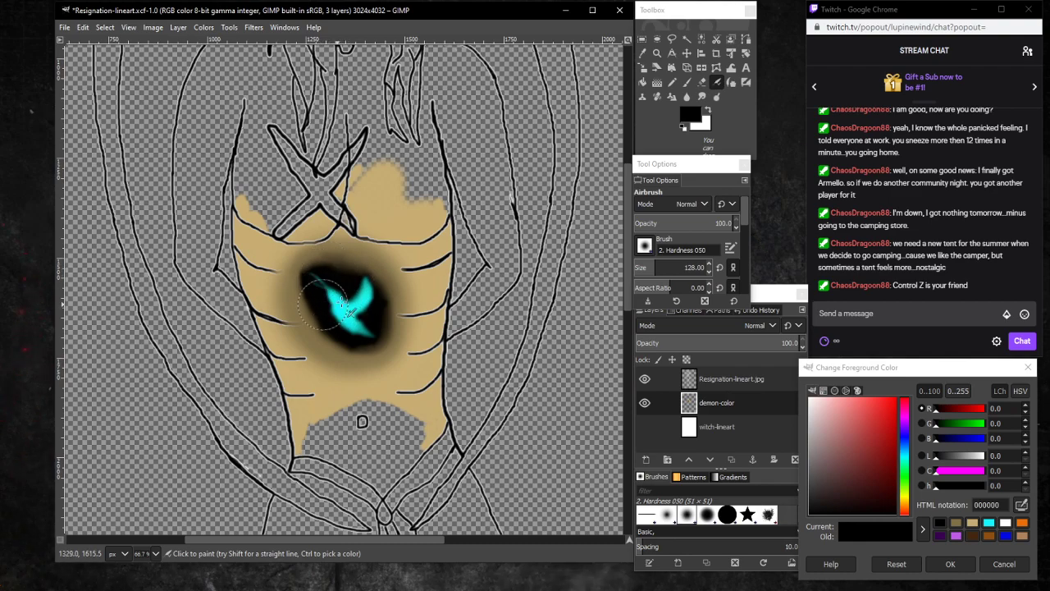
pyautogui.moveTo(343, 275)
pyautogui.mouseDown()
pyautogui.moveTo(299, 285)
pyautogui.moveTo(310, 291)
pyautogui.moveTo(303, 266)
pyautogui.moveTo(315, 263)
pyautogui.moveTo(300, 287)
pyautogui.moveTo(313, 307)
pyautogui.moveTo(312, 269)
pyautogui.moveTo(358, 274)
pyautogui.mouseUp()
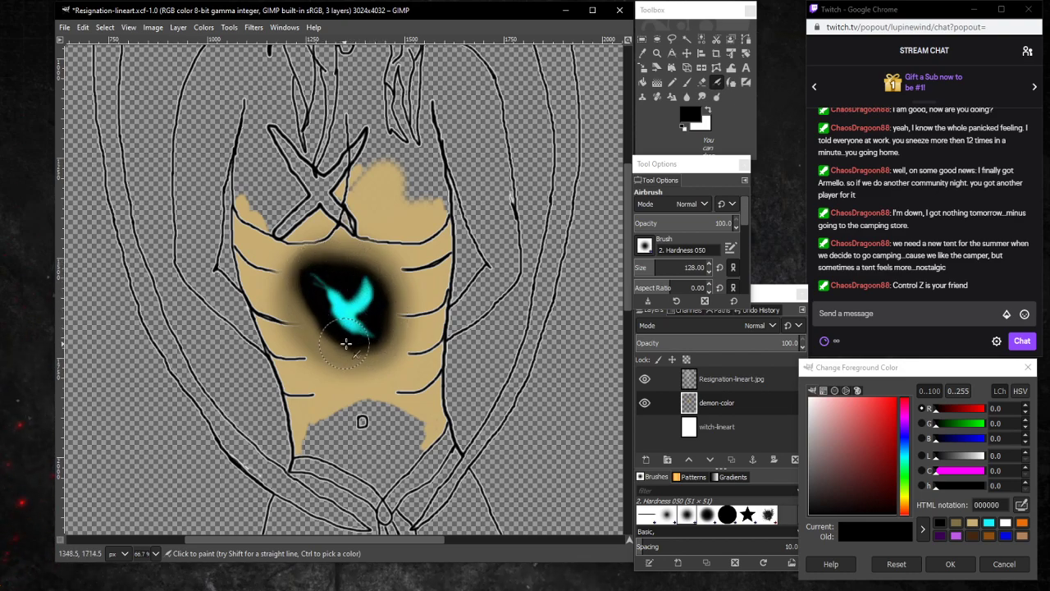
pyautogui.moveTo(346, 343); pyautogui.dragTo(382, 328)
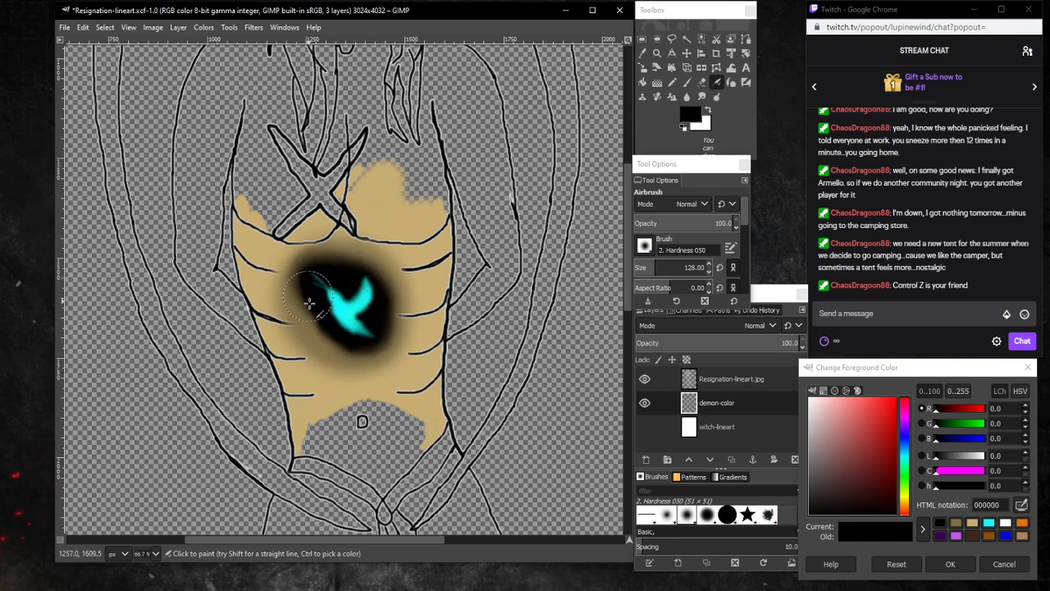
pyautogui.moveTo(309, 303)
pyautogui.mouseDown()
pyautogui.moveTo(347, 335)
pyautogui.moveTo(369, 336)
pyautogui.mouseUp()
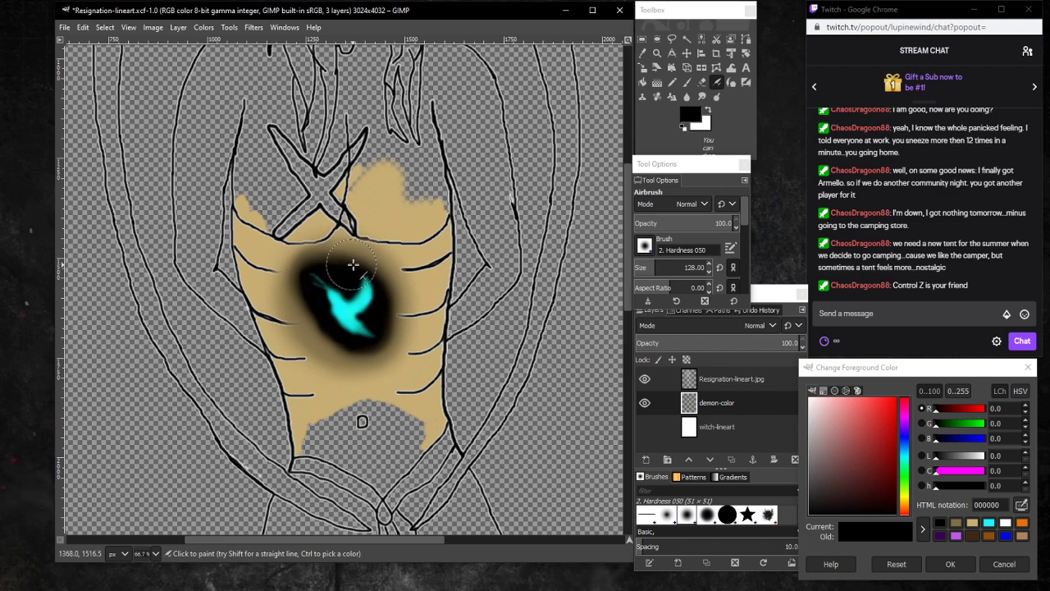
pyautogui.moveTo(353, 264); pyautogui.dragTo(379, 287)
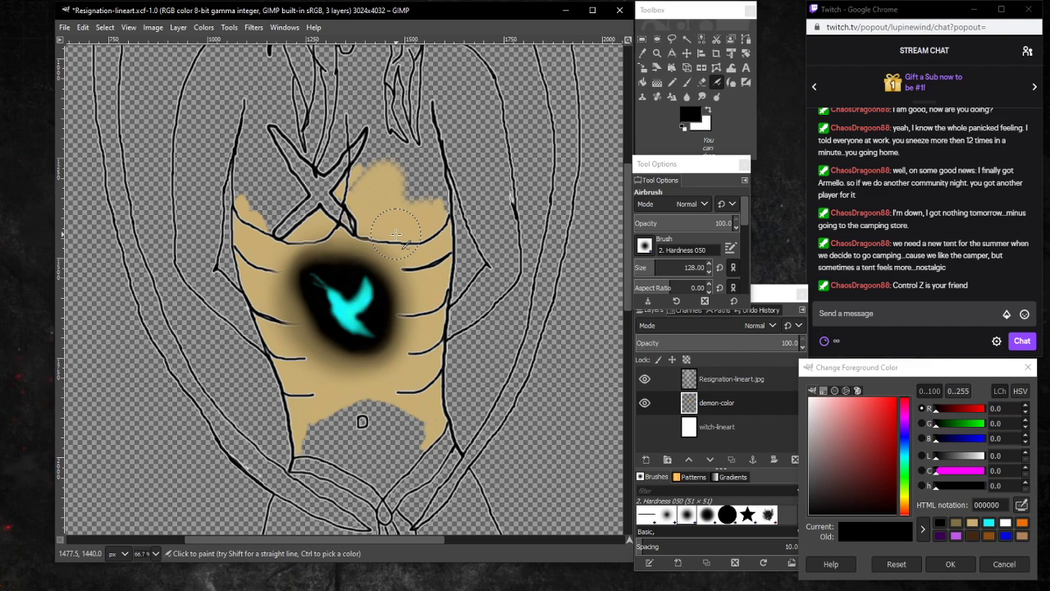
# Paint the chest right of the X-shaped straps tan c8ae73 on the demon-color layer, using the Paintbrush at size 48.
pyautogui.click(972, 525)
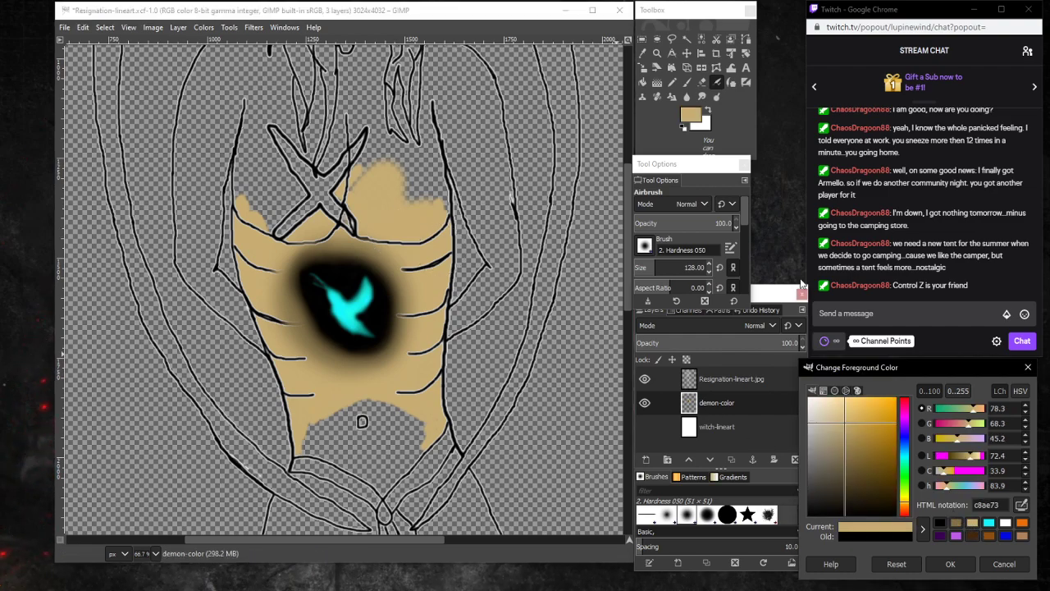
pyautogui.click(686, 82)
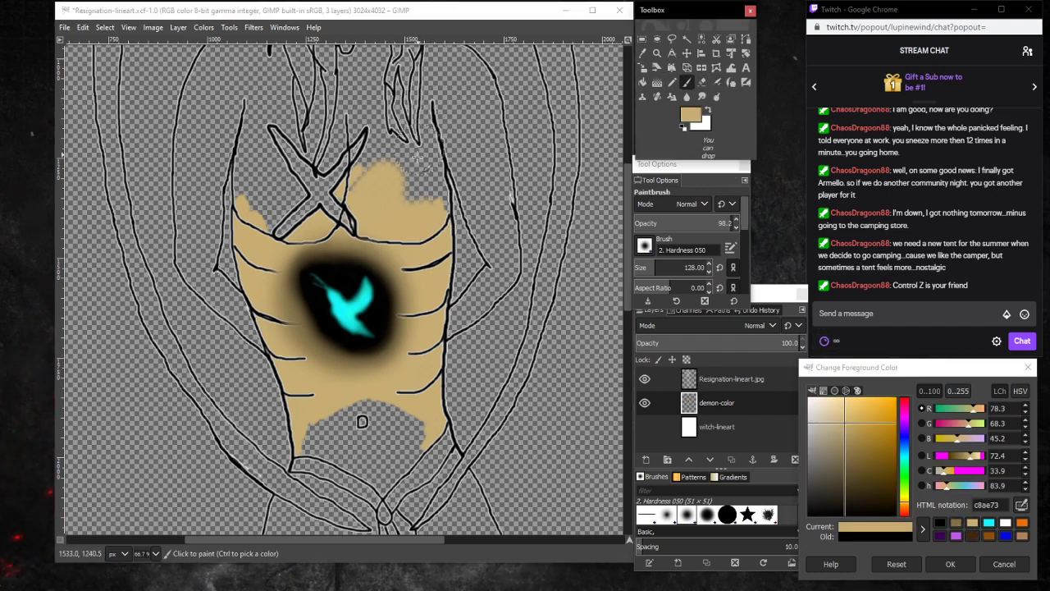
pyautogui.moveTo(654, 267); pyautogui.dragTo(644, 267)
pyautogui.moveTo(415, 177)
pyautogui.mouseDown()
pyautogui.moveTo(425, 210)
pyautogui.moveTo(437, 188)
pyautogui.moveTo(442, 207)
pyautogui.moveTo(440, 187)
pyautogui.moveTo(442, 212)
pyautogui.moveTo(429, 102)
pyautogui.moveTo(421, 152)
pyautogui.mouseUp()
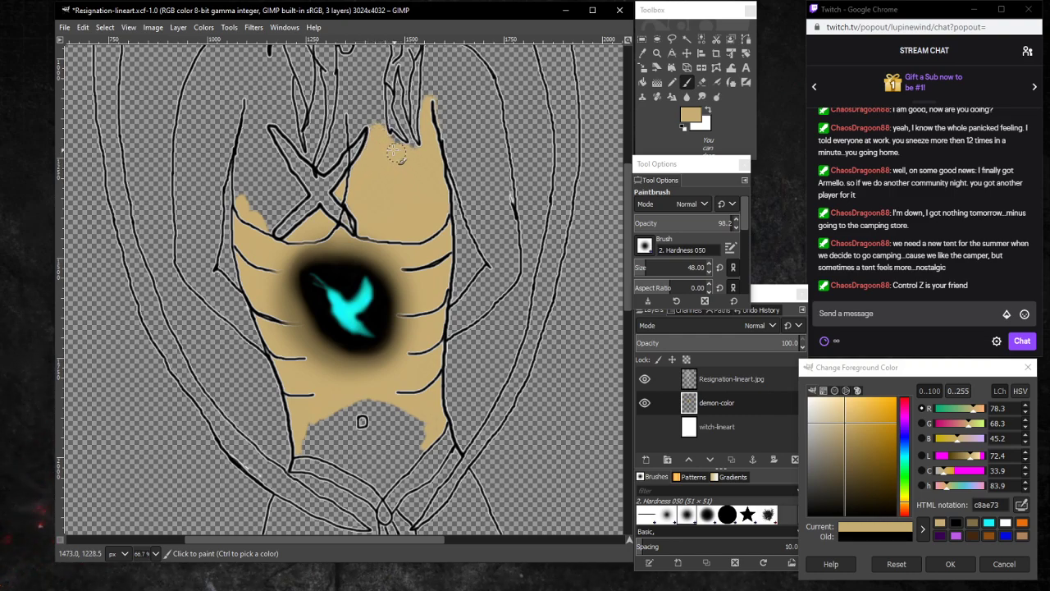
pyautogui.moveTo(414, 151); pyautogui.dragTo(415, 161)
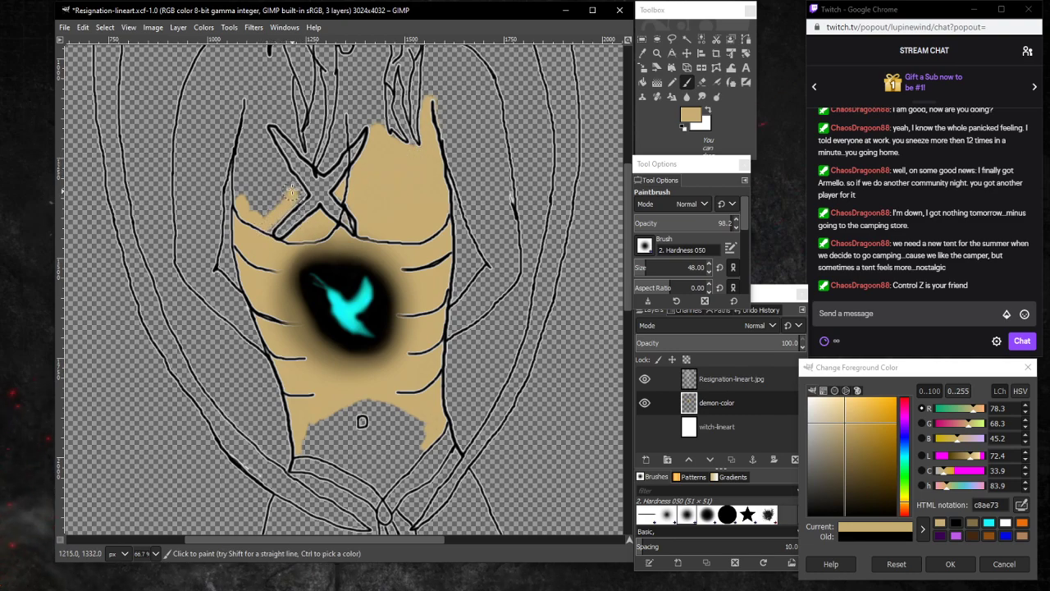
# Paint the chest left of the X-shaped straps and the gaps between the hanging strands above them tan c8ae73.
pyautogui.moveTo(284, 164); pyautogui.dragTo(255, 219)
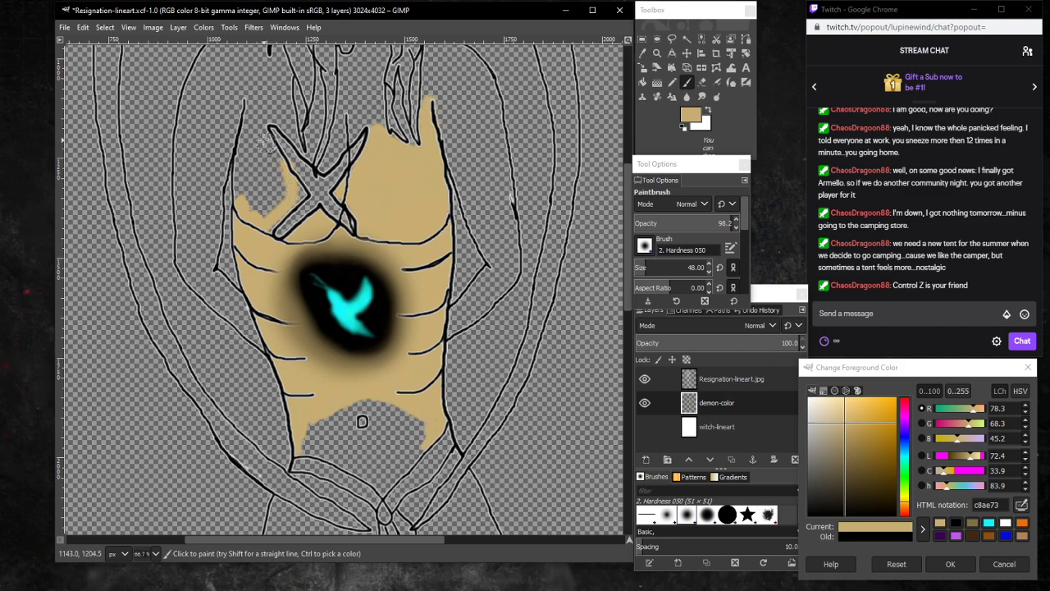
pyautogui.moveTo(261, 136)
pyautogui.mouseDown()
pyautogui.moveTo(277, 170)
pyautogui.moveTo(262, 122)
pyautogui.moveTo(297, 142)
pyautogui.mouseUp()
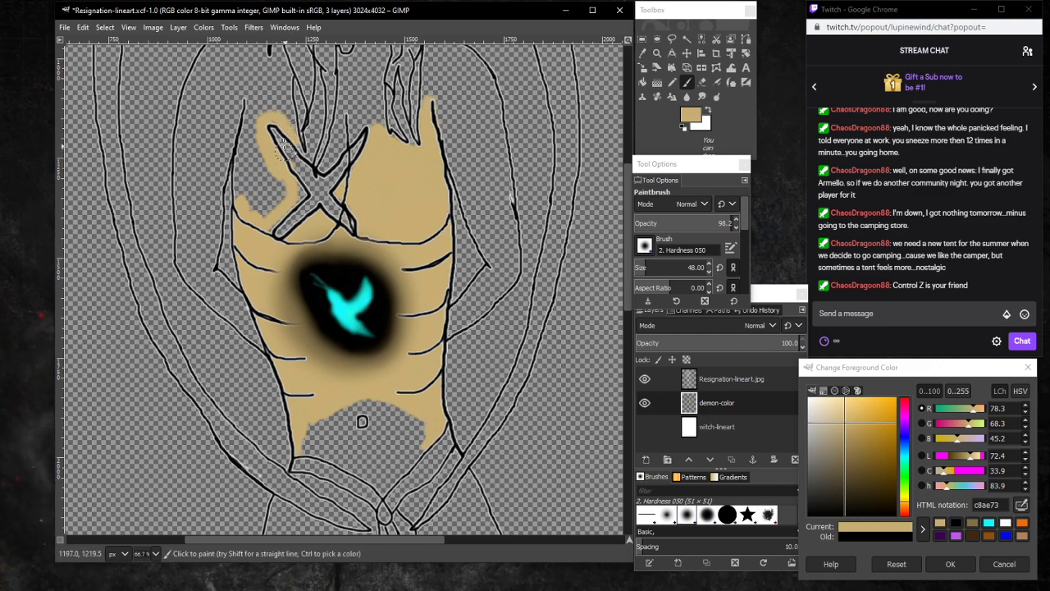
pyautogui.moveTo(257, 123)
pyautogui.mouseDown()
pyautogui.moveTo(243, 209)
pyautogui.moveTo(240, 170)
pyautogui.moveTo(248, 209)
pyautogui.moveTo(258, 150)
pyautogui.moveTo(258, 188)
pyautogui.moveTo(269, 170)
pyautogui.moveTo(286, 190)
pyautogui.mouseUp()
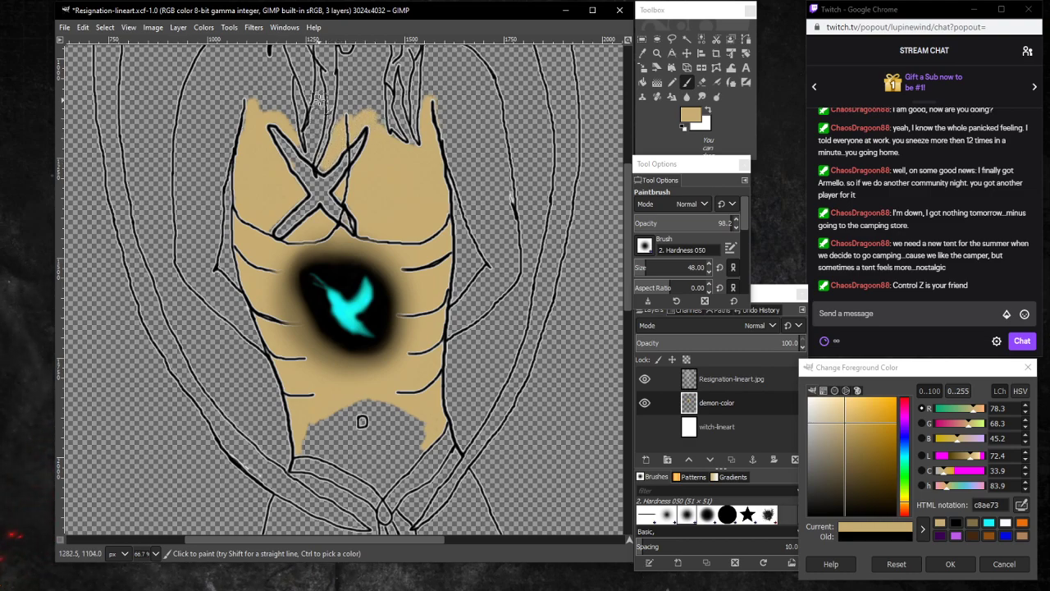
pyautogui.moveTo(319, 108); pyautogui.dragTo(315, 139)
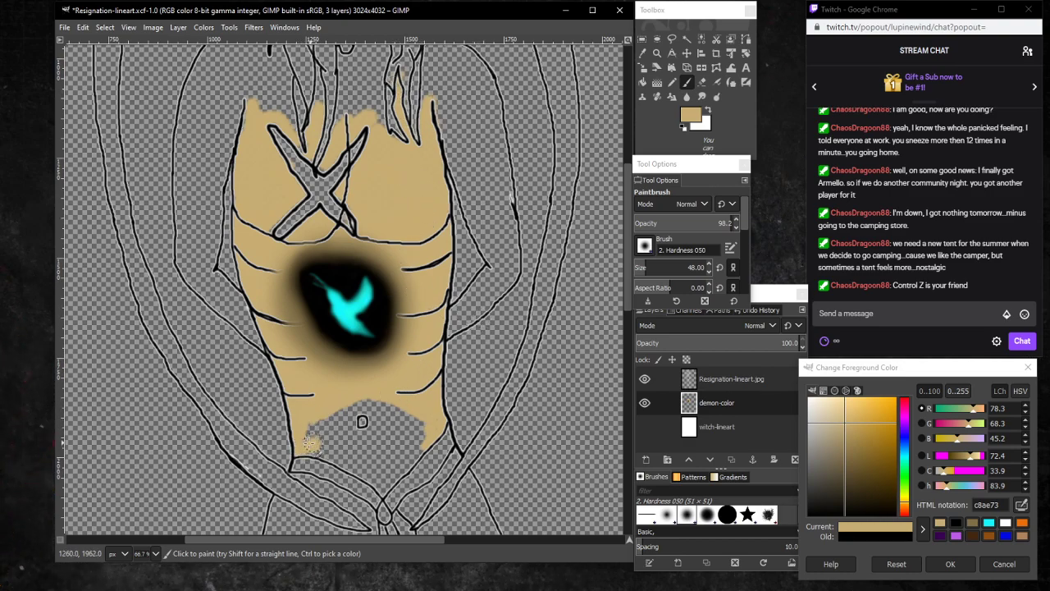
# Fill the unpainted lower abdomen around and below the navel with tan c8ae73, down to the V-shaped waistline.
pyautogui.moveTo(341, 415)
pyautogui.mouseDown()
pyautogui.moveTo(375, 399)
pyautogui.moveTo(358, 419)
pyautogui.moveTo(389, 399)
pyautogui.moveTo(358, 434)
pyautogui.moveTo(365, 439)
pyautogui.moveTo(394, 409)
pyautogui.moveTo(371, 445)
pyautogui.moveTo(415, 408)
pyautogui.moveTo(383, 449)
pyautogui.mouseUp()
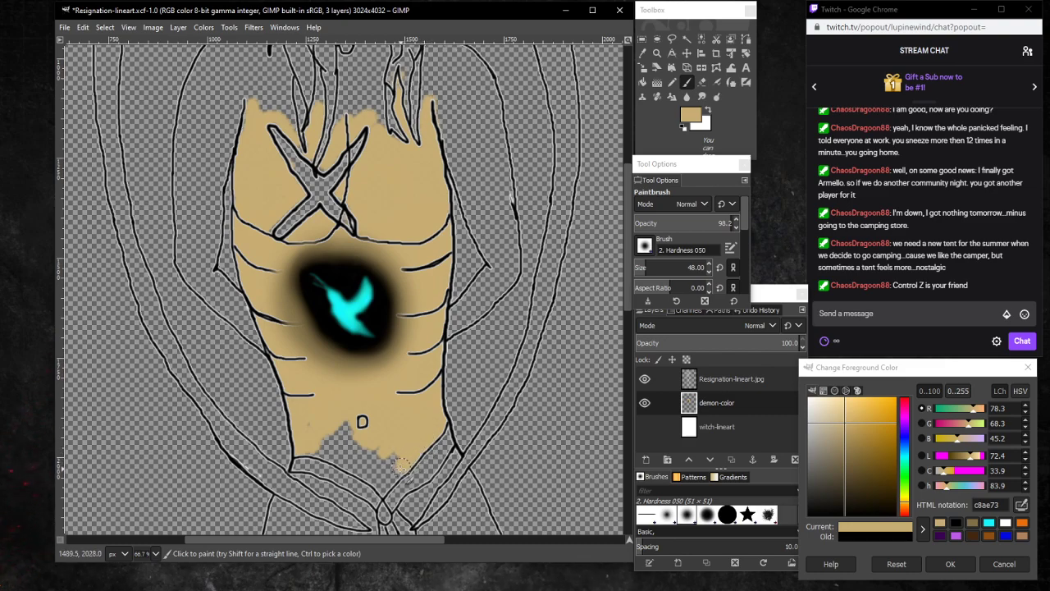
pyautogui.moveTo(375, 480)
pyautogui.mouseDown()
pyautogui.moveTo(314, 445)
pyautogui.moveTo(336, 432)
pyautogui.moveTo(326, 448)
pyautogui.mouseUp()
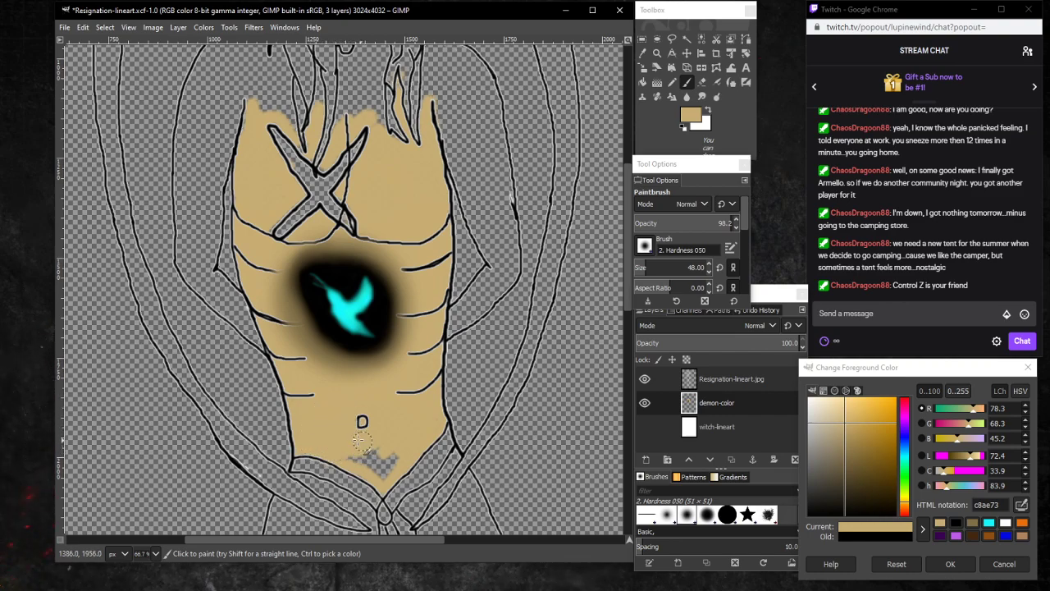
pyautogui.moveTo(354, 443)
pyautogui.mouseDown()
pyautogui.moveTo(381, 436)
pyautogui.moveTo(363, 462)
pyautogui.moveTo(387, 431)
pyautogui.moveTo(394, 456)
pyautogui.moveTo(382, 472)
pyautogui.moveTo(395, 452)
pyautogui.moveTo(364, 459)
pyautogui.mouseUp()
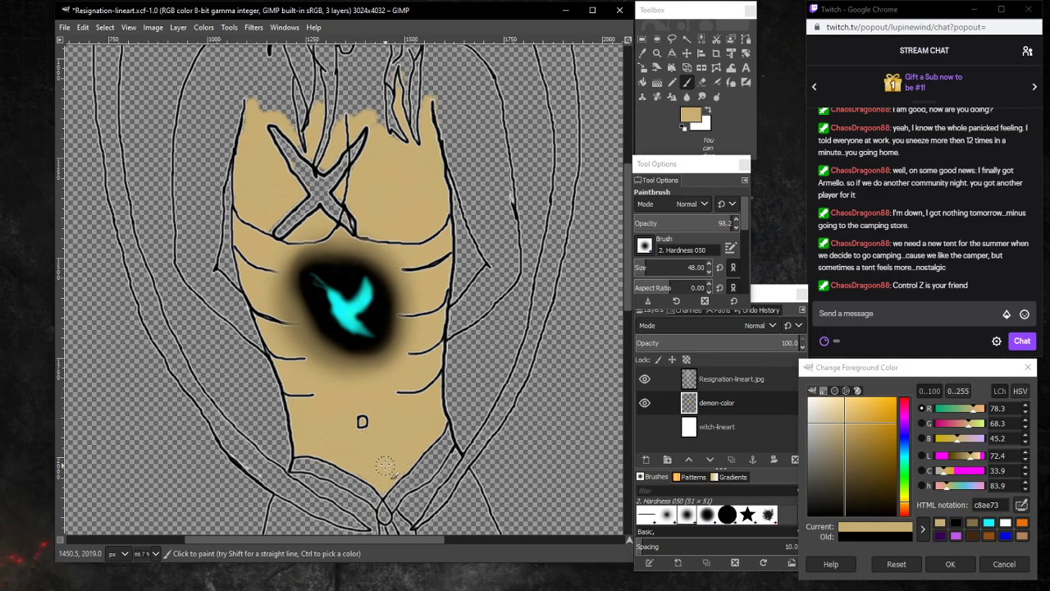
# Airbrush black 000000 at size 33 over the D-shaped navel outline on the Resignation-lineart.jpg layer.
pyautogui.click(657, 53)
pyautogui.click(355, 428)
pyautogui.click(355, 427)
pyautogui.click(356, 427)
pyautogui.click(355, 428)
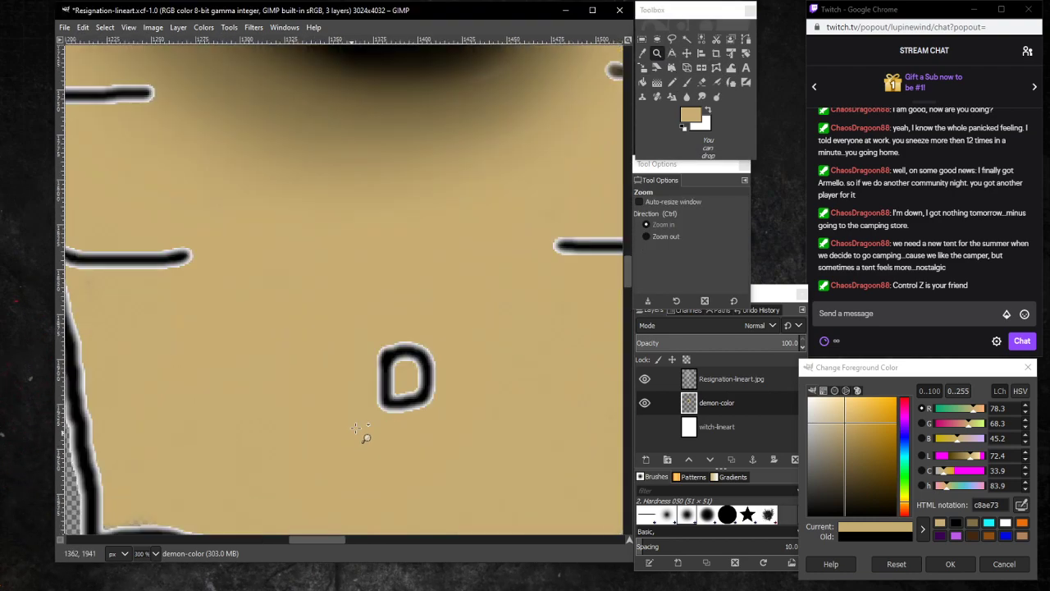
pyautogui.click(434, 376)
pyautogui.click(431, 374)
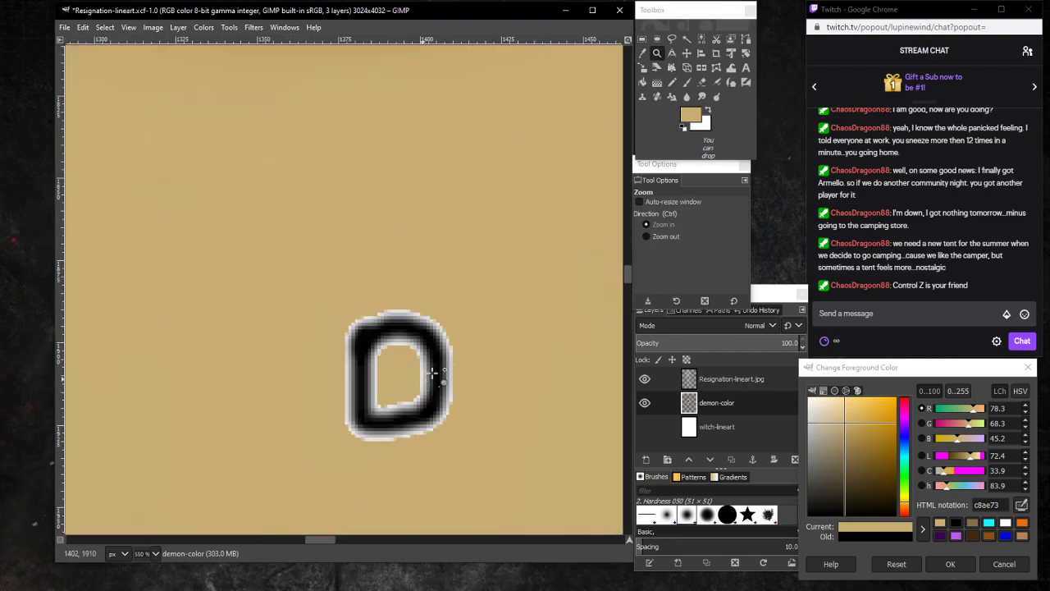
pyautogui.click(747, 378)
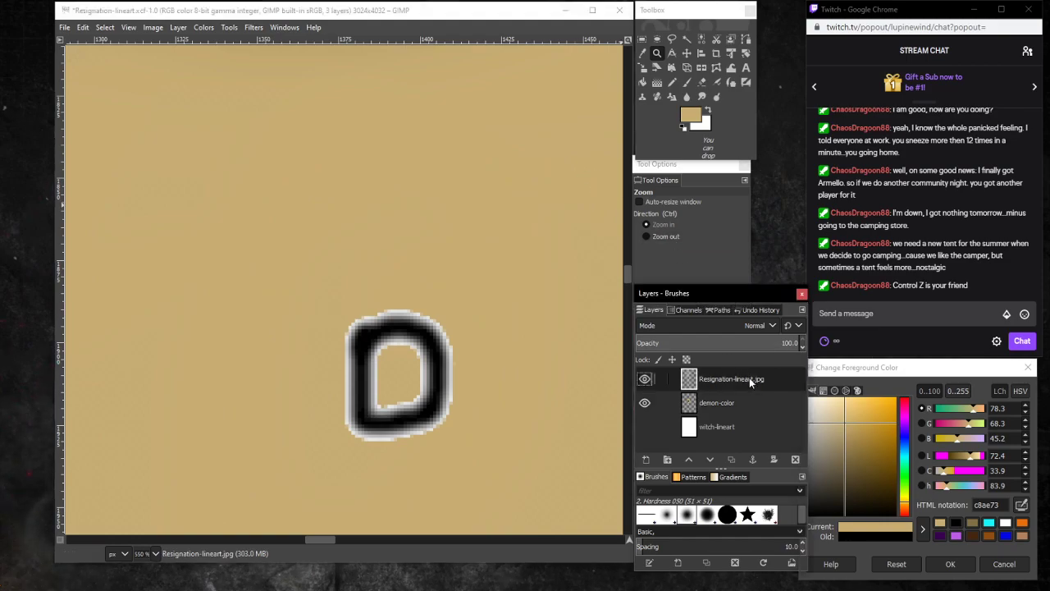
pyautogui.click(715, 84)
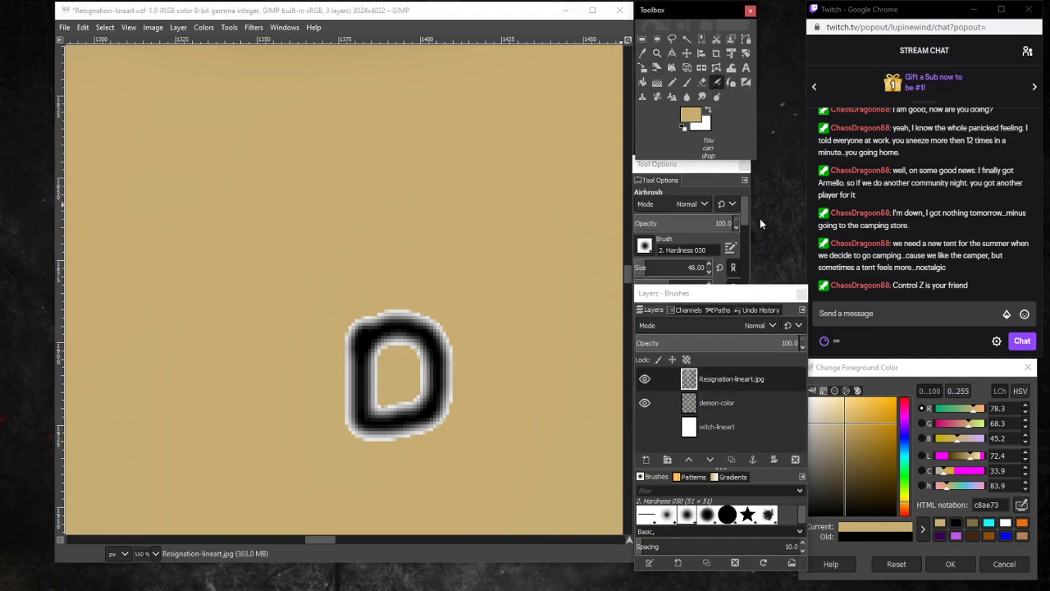
pyautogui.click(958, 521)
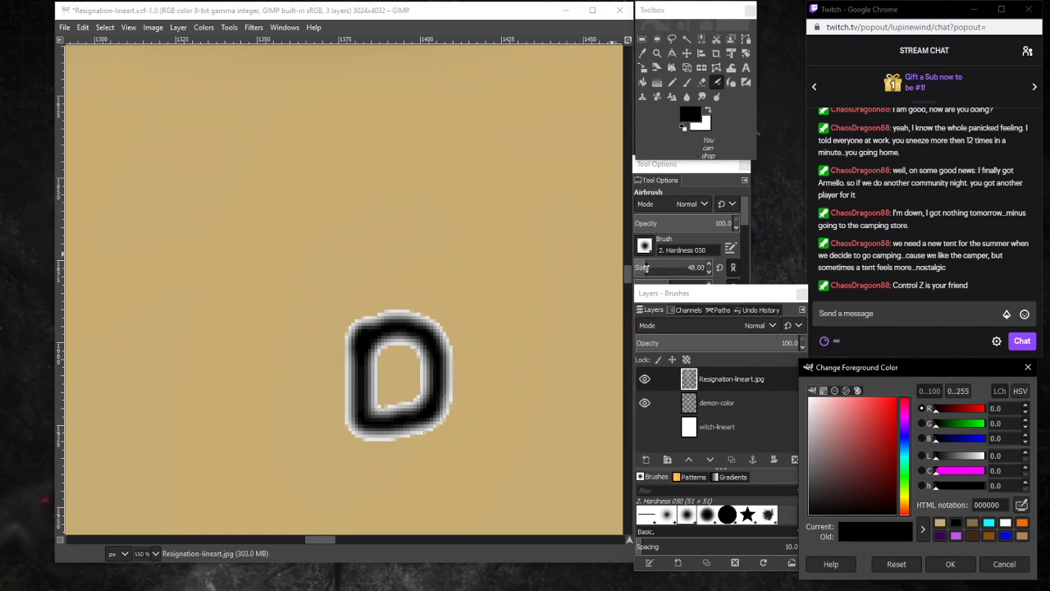
pyautogui.moveTo(646, 267); pyautogui.dragTo(637, 267)
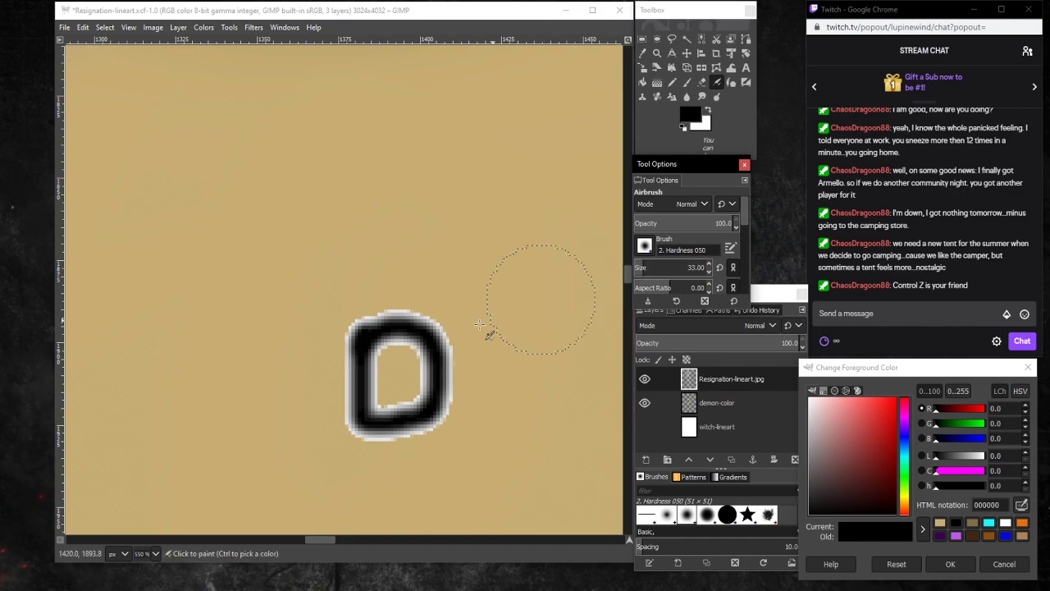
pyautogui.moveTo(416, 334)
pyautogui.mouseDown()
pyautogui.moveTo(372, 341)
pyautogui.moveTo(436, 331)
pyautogui.moveTo(441, 383)
pyautogui.moveTo(411, 338)
pyautogui.moveTo(436, 393)
pyautogui.moveTo(420, 334)
pyautogui.moveTo(431, 351)
pyautogui.moveTo(436, 399)
pyautogui.moveTo(414, 418)
pyautogui.moveTo(375, 425)
pyautogui.moveTo(433, 416)
pyautogui.moveTo(445, 404)
pyautogui.moveTo(388, 434)
pyautogui.moveTo(343, 386)
pyautogui.moveTo(367, 333)
pyautogui.moveTo(346, 404)
pyautogui.moveTo(434, 416)
pyautogui.moveTo(424, 339)
pyautogui.moveTo(371, 325)
pyautogui.moveTo(329, 388)
pyautogui.moveTo(407, 417)
pyautogui.mouseUp()
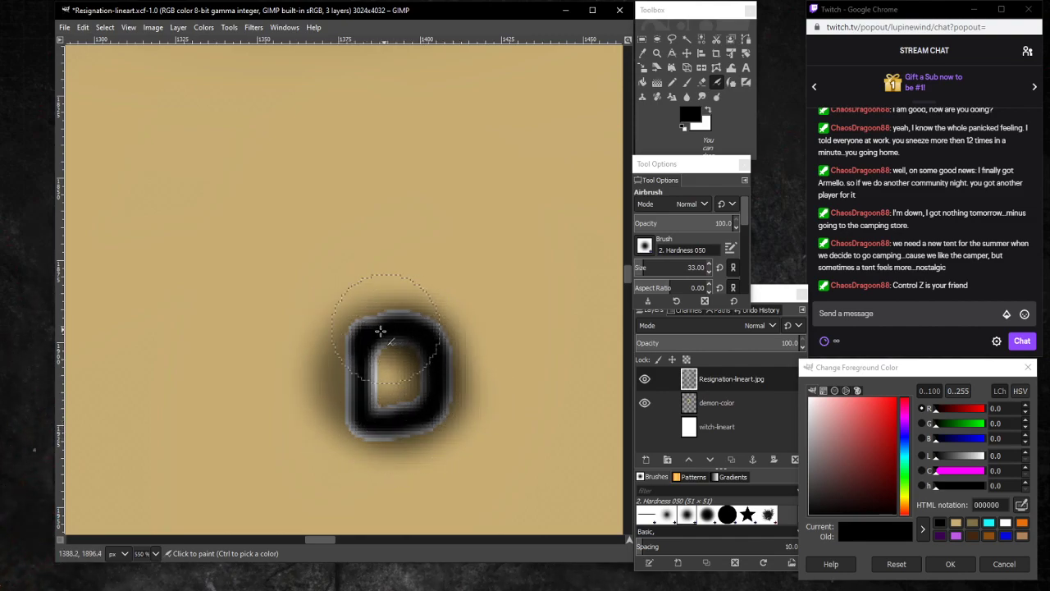
# Airbrush more black over and around the D-shaped navel outline to turn it into a soft round spot.
pyautogui.moveTo(381, 331)
pyautogui.mouseDown()
pyautogui.moveTo(351, 410)
pyautogui.moveTo(436, 383)
pyautogui.mouseUp()
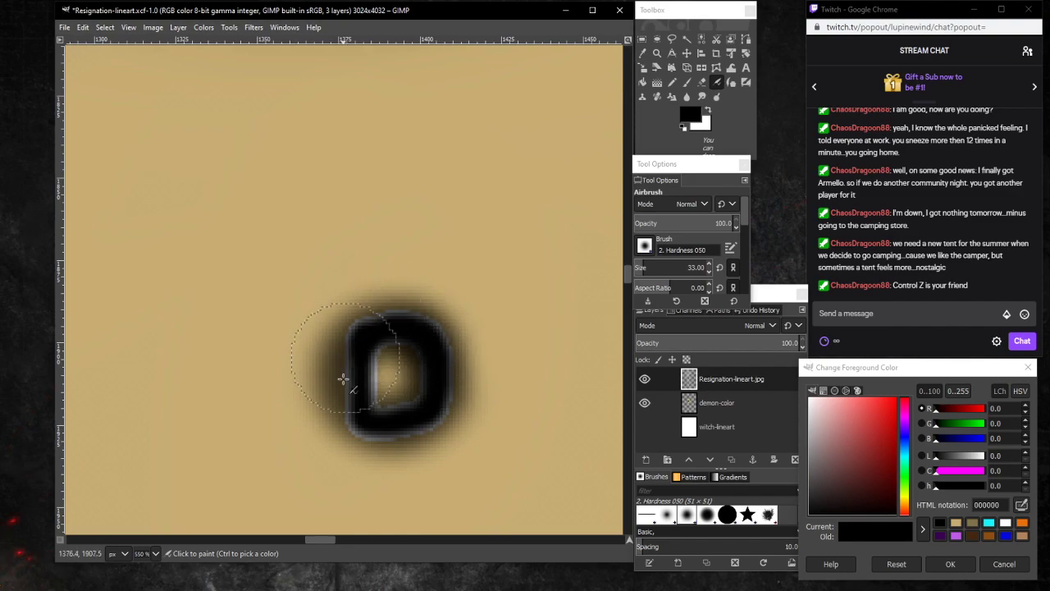
pyautogui.moveTo(343, 378)
pyautogui.mouseDown()
pyautogui.moveTo(407, 420)
pyautogui.moveTo(420, 323)
pyautogui.moveTo(375, 330)
pyautogui.moveTo(360, 423)
pyautogui.moveTo(439, 391)
pyautogui.moveTo(412, 305)
pyautogui.moveTo(348, 353)
pyautogui.moveTo(383, 421)
pyautogui.moveTo(424, 332)
pyautogui.moveTo(376, 308)
pyautogui.moveTo(357, 418)
pyautogui.moveTo(449, 397)
pyautogui.moveTo(410, 320)
pyautogui.moveTo(363, 343)
pyautogui.moveTo(376, 424)
pyautogui.moveTo(414, 333)
pyautogui.moveTo(365, 317)
pyautogui.moveTo(376, 420)
pyautogui.moveTo(441, 363)
pyautogui.moveTo(393, 317)
pyautogui.moveTo(341, 412)
pyautogui.moveTo(423, 415)
pyautogui.moveTo(406, 316)
pyautogui.moveTo(345, 350)
pyautogui.moveTo(392, 427)
pyautogui.moveTo(438, 356)
pyautogui.moveTo(387, 328)
pyautogui.moveTo(353, 384)
pyautogui.moveTo(412, 412)
pyautogui.moveTo(403, 305)
pyautogui.moveTo(341, 352)
pyautogui.moveTo(394, 433)
pyautogui.moveTo(429, 358)
pyautogui.moveTo(387, 318)
pyautogui.moveTo(344, 417)
pyautogui.moveTo(434, 417)
pyautogui.moveTo(396, 330)
pyautogui.moveTo(362, 359)
pyautogui.moveTo(391, 419)
pyautogui.moveTo(420, 376)
pyautogui.mouseUp()
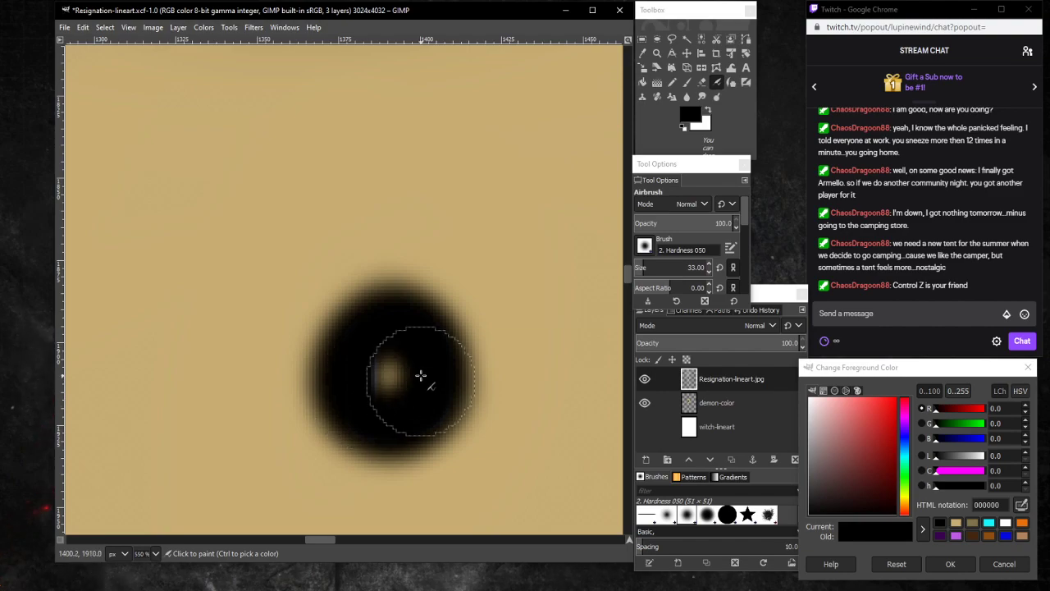
pyautogui.click(155, 553)
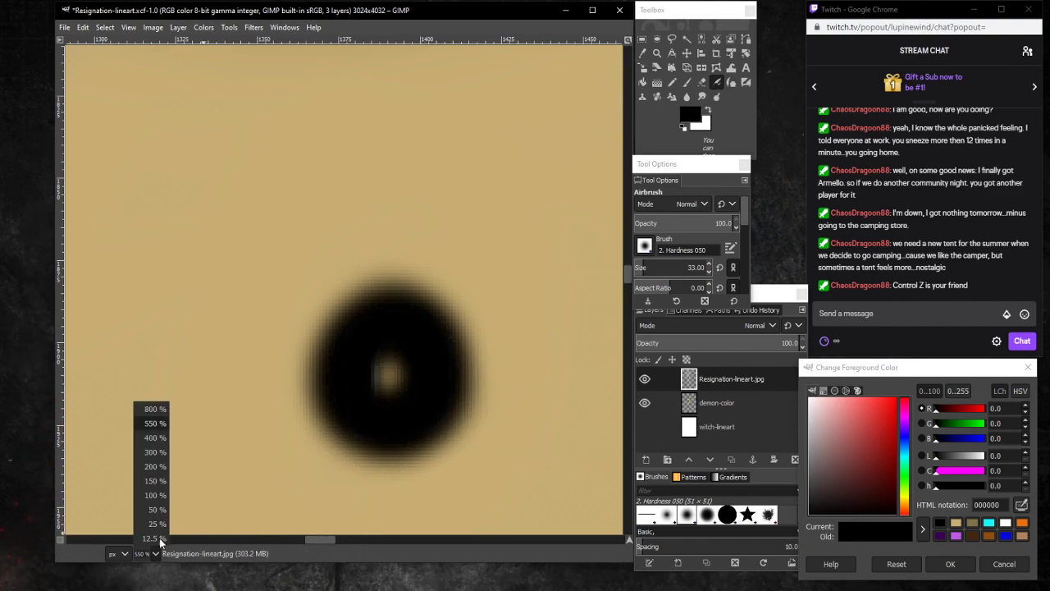
pyautogui.click(155, 524)
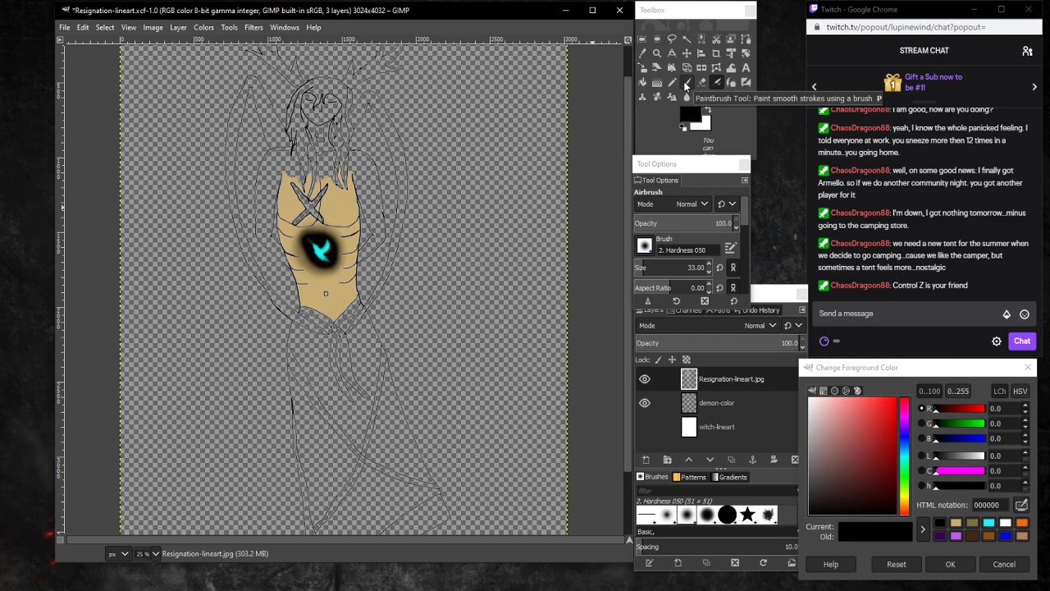
# Erase the outer rim and the white inner rim of the D-shaped navel outline with the Eraser at size 13, leaving a thin ring.
pyautogui.click(656, 53)
pyautogui.click(317, 325)
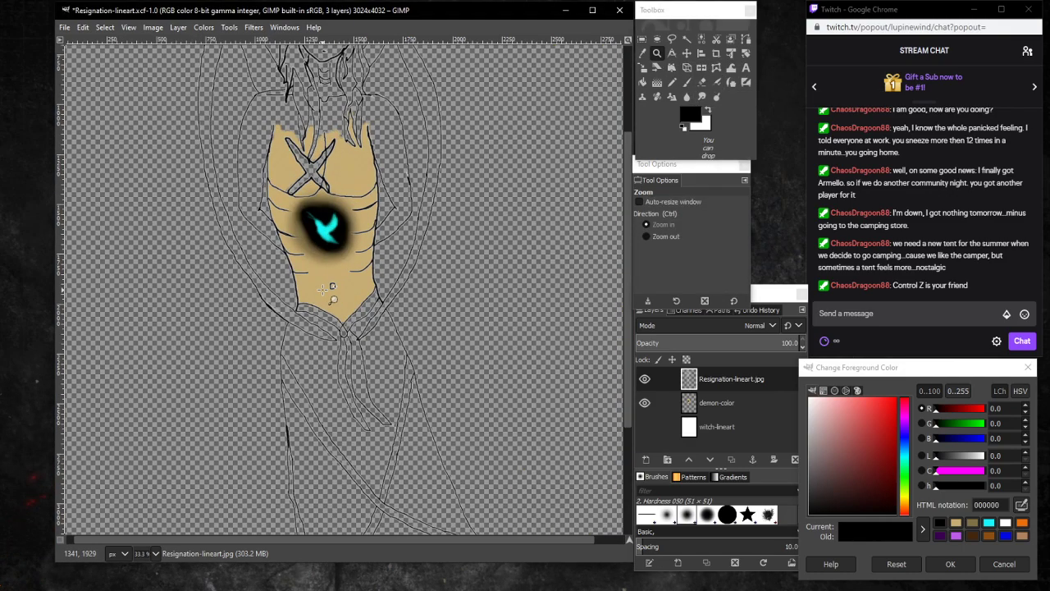
pyautogui.click(344, 279)
pyautogui.click(424, 234)
pyautogui.click(397, 253)
pyautogui.click(325, 305)
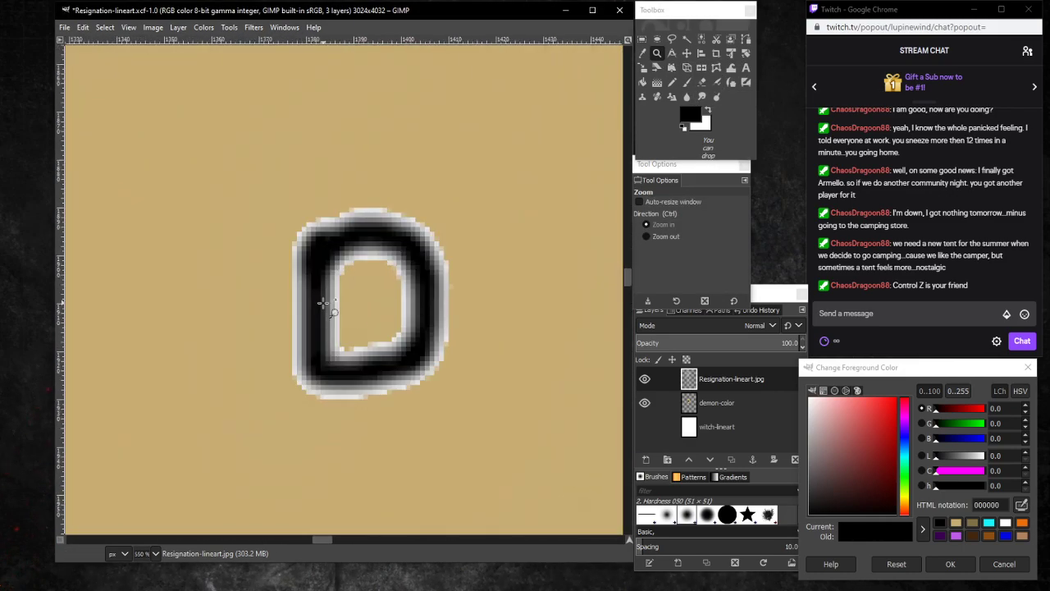
pyautogui.click(703, 83)
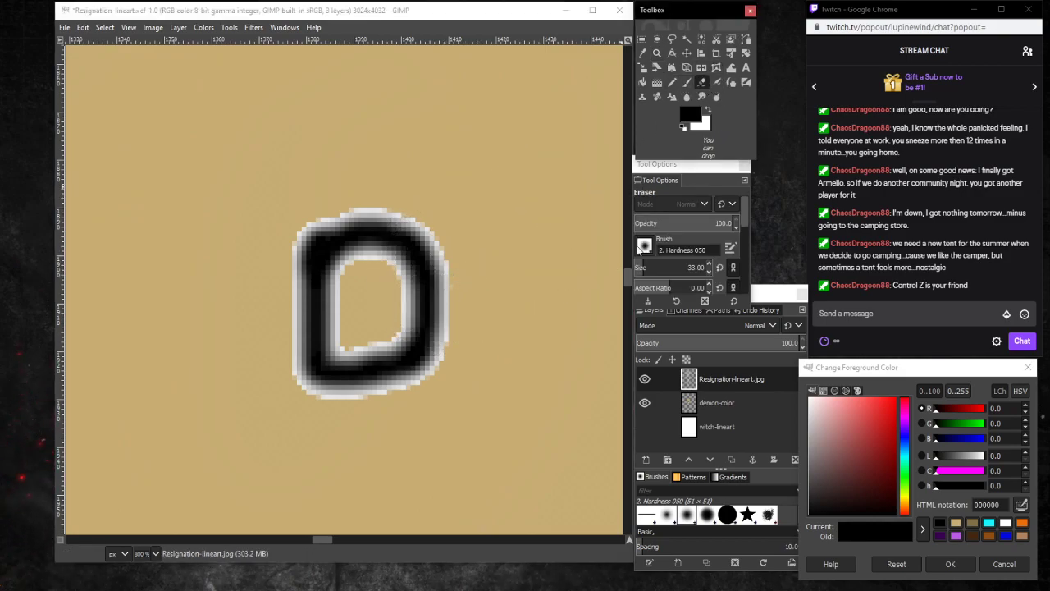
pyautogui.moveTo(642, 266); pyautogui.dragTo(636, 267)
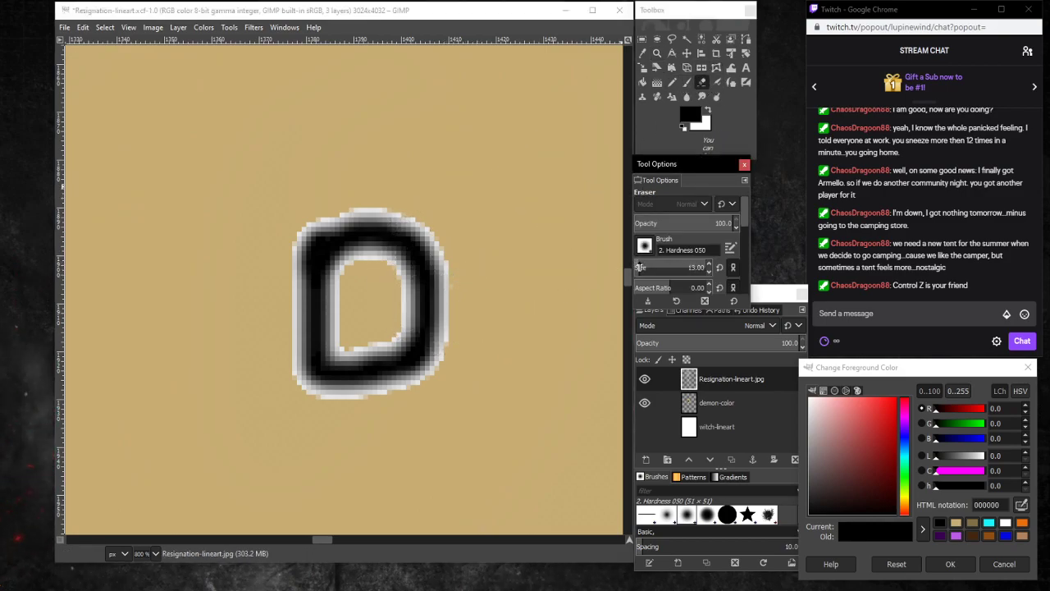
pyautogui.click(448, 259)
pyautogui.moveTo(448, 257)
pyautogui.mouseDown()
pyautogui.moveTo(466, 305)
pyautogui.moveTo(459, 370)
pyautogui.moveTo(422, 402)
pyautogui.mouseUp()
pyautogui.moveTo(353, 416)
pyautogui.mouseDown()
pyautogui.moveTo(299, 403)
pyautogui.moveTo(274, 376)
pyautogui.moveTo(274, 365)
pyautogui.moveTo(290, 381)
pyautogui.moveTo(277, 345)
pyautogui.moveTo(281, 261)
pyautogui.moveTo(289, 228)
pyautogui.moveTo(311, 208)
pyautogui.moveTo(359, 200)
pyautogui.moveTo(432, 235)
pyautogui.moveTo(401, 205)
pyautogui.moveTo(357, 199)
pyautogui.moveTo(335, 202)
pyautogui.moveTo(300, 237)
pyautogui.moveTo(287, 343)
pyautogui.moveTo(312, 398)
pyautogui.moveTo(376, 411)
pyautogui.moveTo(412, 403)
pyautogui.moveTo(450, 375)
pyautogui.moveTo(334, 402)
pyautogui.moveTo(296, 389)
pyautogui.moveTo(288, 372)
pyautogui.moveTo(443, 331)
pyautogui.moveTo(449, 280)
pyautogui.moveTo(448, 334)
pyautogui.moveTo(408, 361)
pyautogui.mouseUp()
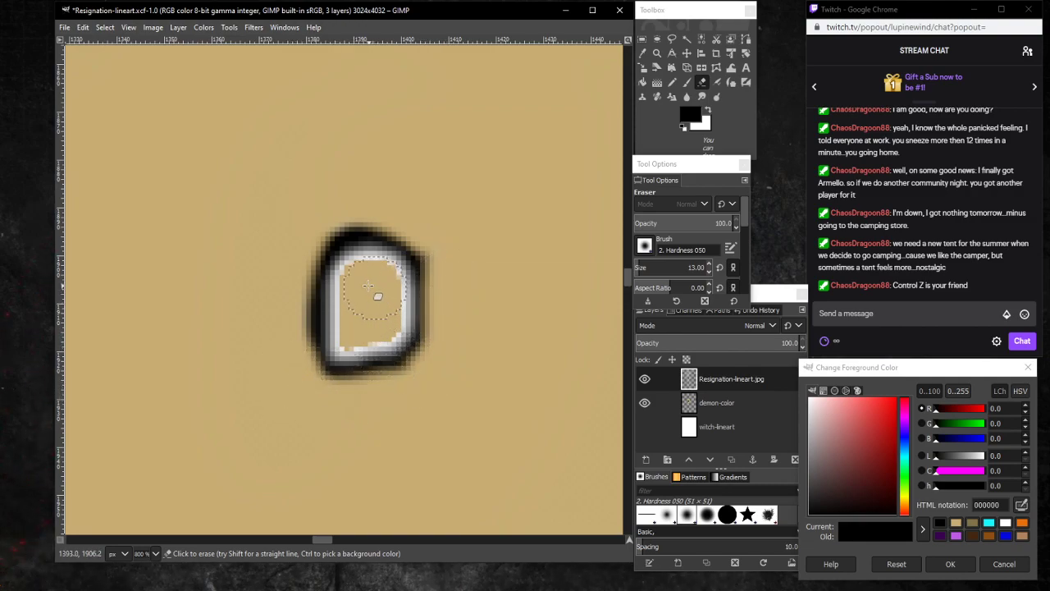
pyautogui.moveTo(384, 289)
pyautogui.mouseDown()
pyautogui.moveTo(350, 298)
pyautogui.moveTo(366, 265)
pyautogui.moveTo(394, 311)
pyautogui.mouseUp()
pyautogui.moveTo(370, 335)
pyautogui.mouseDown()
pyautogui.moveTo(348, 314)
pyautogui.moveTo(362, 268)
pyautogui.moveTo(346, 326)
pyautogui.moveTo(351, 346)
pyautogui.moveTo(365, 348)
pyautogui.moveTo(336, 335)
pyautogui.moveTo(362, 347)
pyautogui.moveTo(390, 332)
pyautogui.moveTo(393, 287)
pyautogui.moveTo(380, 263)
pyautogui.moveTo(354, 275)
pyautogui.moveTo(349, 310)
pyautogui.moveTo(333, 316)
pyautogui.moveTo(293, 288)
pyautogui.moveTo(293, 339)
pyautogui.moveTo(313, 355)
pyautogui.moveTo(364, 331)
pyautogui.mouseUp()
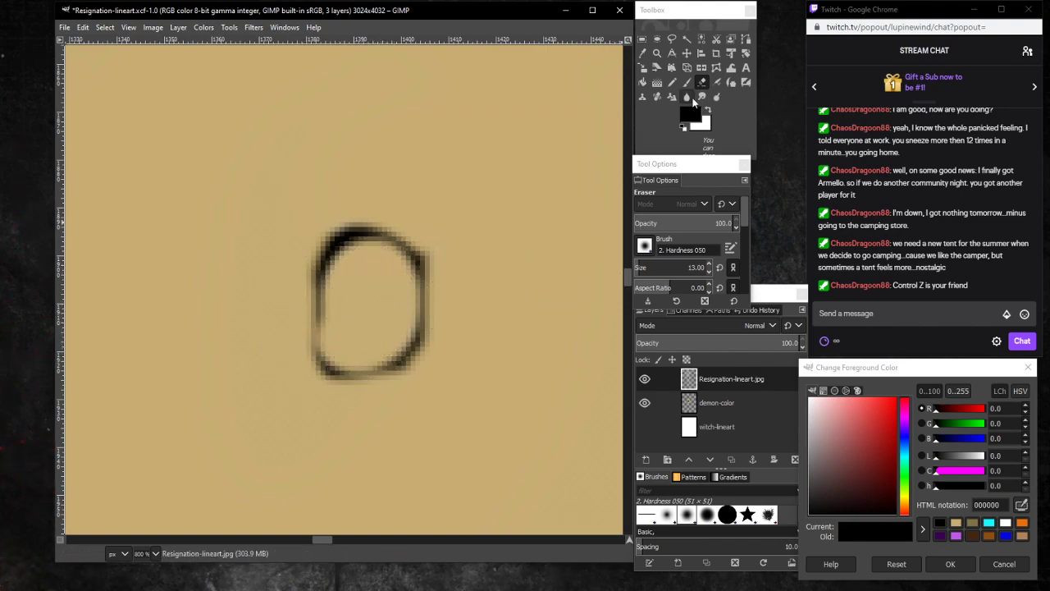
# Airbrush the thin navel ring black at size 13 and shade its inside with brown 827148.
pyautogui.click(716, 82)
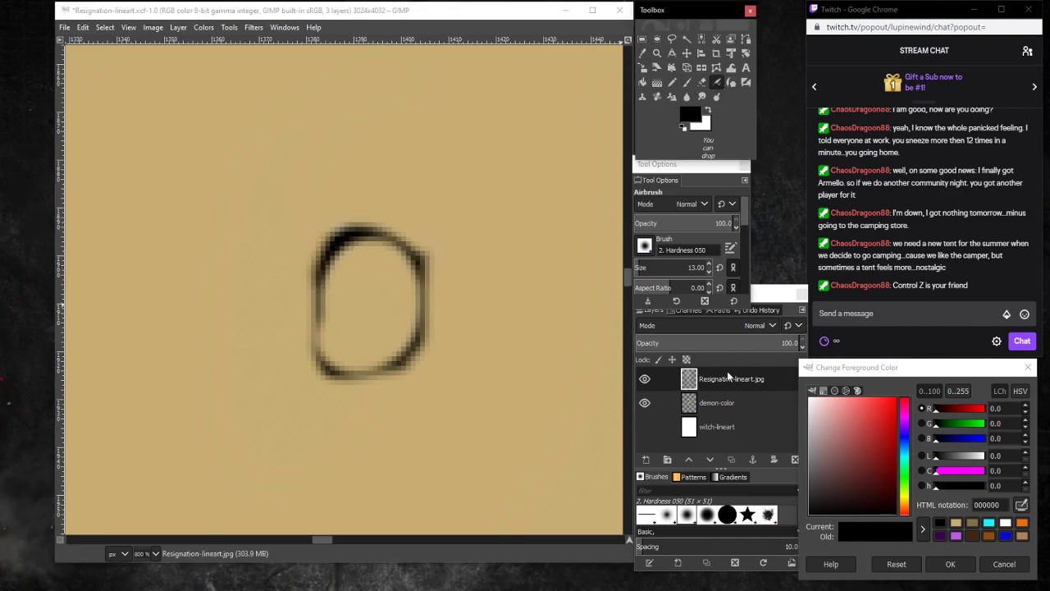
pyautogui.click(354, 237)
pyautogui.moveTo(353, 237)
pyautogui.mouseDown()
pyautogui.moveTo(386, 240)
pyautogui.moveTo(340, 235)
pyautogui.moveTo(327, 370)
pyautogui.moveTo(316, 299)
pyautogui.moveTo(381, 379)
pyautogui.moveTo(353, 369)
pyautogui.moveTo(416, 322)
pyautogui.moveTo(382, 246)
pyautogui.moveTo(420, 280)
pyautogui.moveTo(369, 242)
pyautogui.moveTo(317, 372)
pyautogui.moveTo(307, 290)
pyautogui.moveTo(347, 235)
pyautogui.moveTo(409, 279)
pyautogui.moveTo(373, 376)
pyautogui.moveTo(328, 369)
pyautogui.moveTo(399, 364)
pyautogui.mouseUp()
pyautogui.click(975, 528)
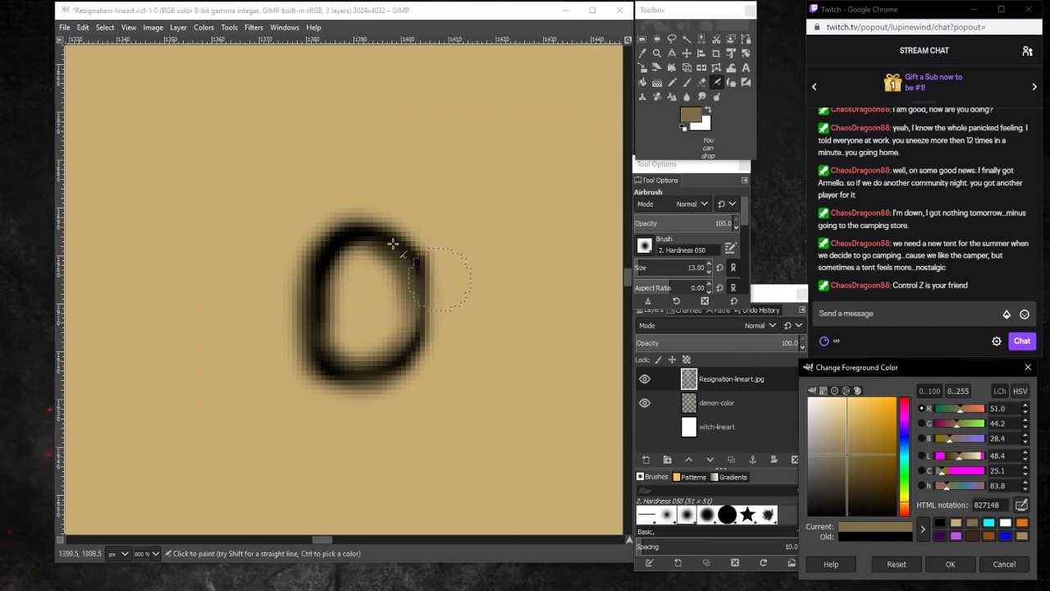
pyautogui.moveTo(369, 271)
pyautogui.mouseDown()
pyautogui.moveTo(363, 302)
pyautogui.moveTo(364, 259)
pyautogui.moveTo(363, 330)
pyautogui.moveTo(368, 284)
pyautogui.moveTo(380, 330)
pyautogui.moveTo(363, 256)
pyautogui.moveTo(378, 280)
pyautogui.moveTo(355, 329)
pyautogui.moveTo(374, 348)
pyautogui.moveTo(365, 333)
pyautogui.moveTo(380, 334)
pyautogui.moveTo(383, 316)
pyautogui.moveTo(372, 329)
pyautogui.moveTo(388, 288)
pyautogui.moveTo(378, 340)
pyautogui.moveTo(348, 287)
pyautogui.moveTo(340, 308)
pyautogui.moveTo(371, 332)
pyautogui.mouseUp()
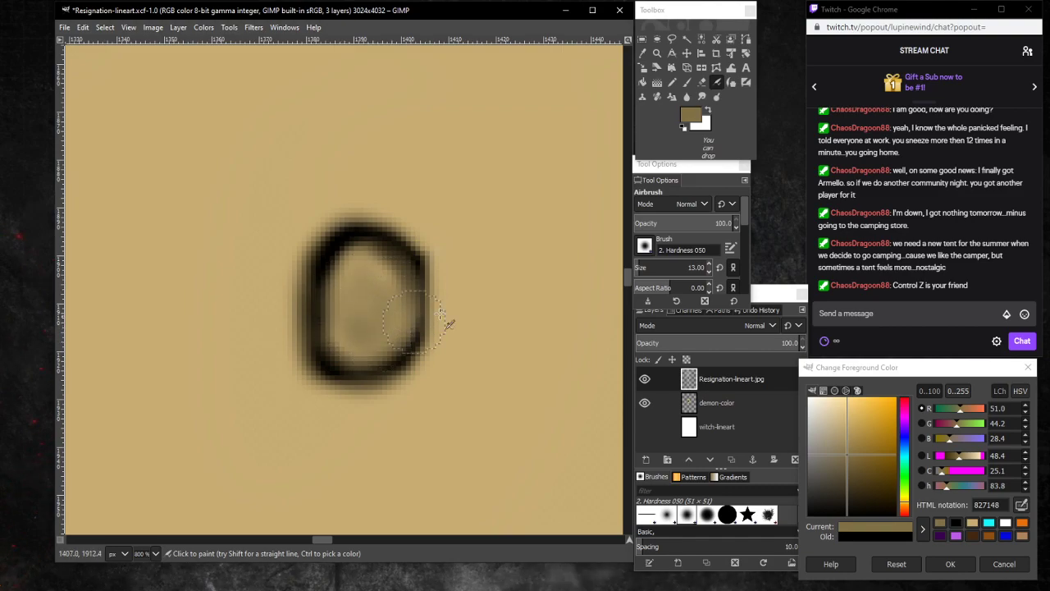
# Airbrush tan c8ae73 into the narrow gap between the hanging hair strands above the X-shaped straps.
pyautogui.click(156, 554)
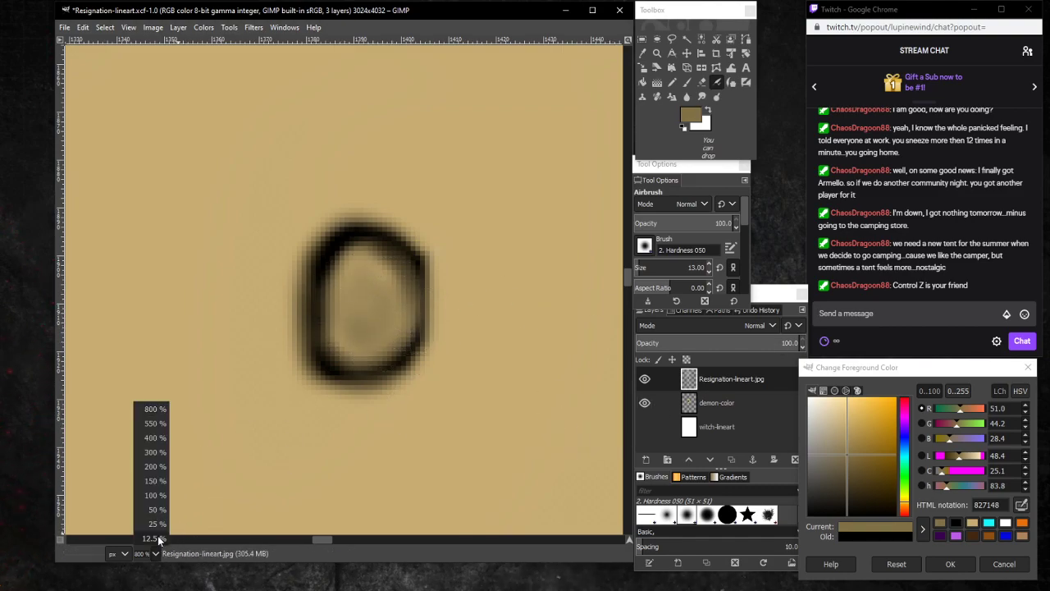
pyautogui.click(155, 482)
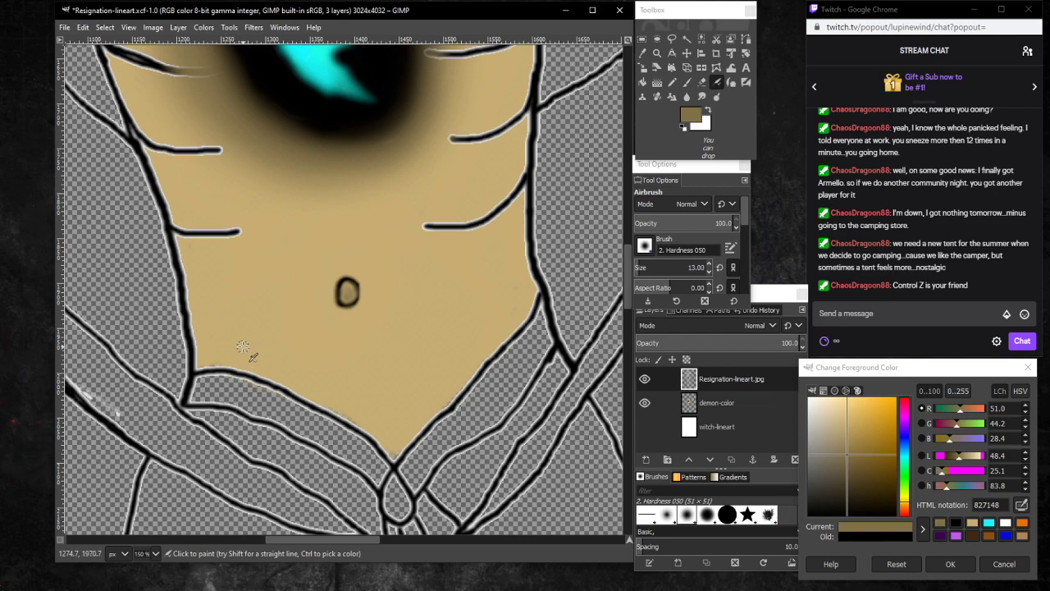
pyautogui.scroll(4, 243, 346)
pyautogui.scroll(-4, 243, 347)
pyautogui.scroll(20, 256, 349)
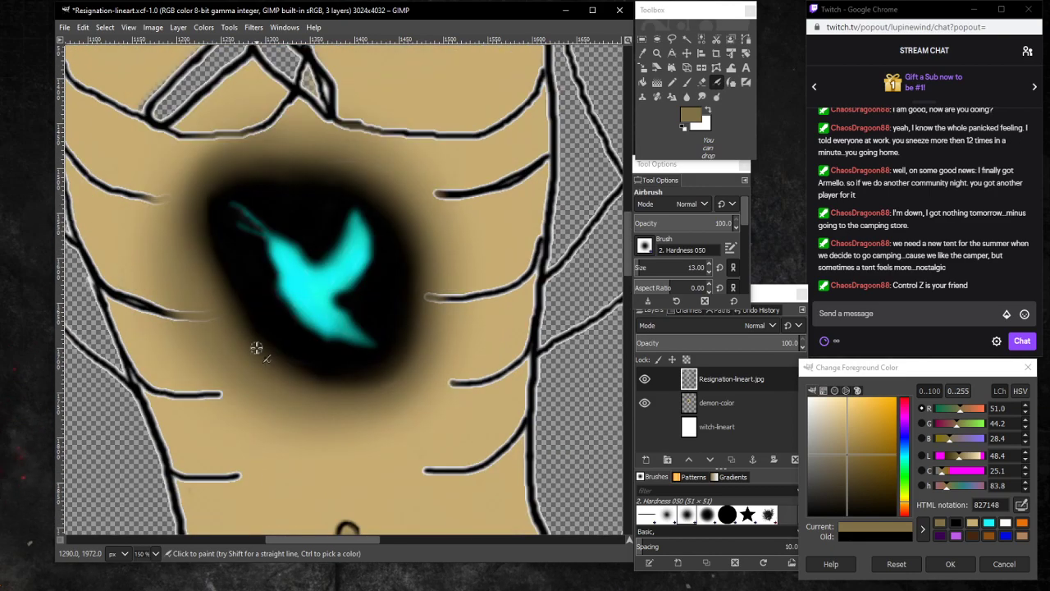
pyautogui.scroll(-8, 257, 349)
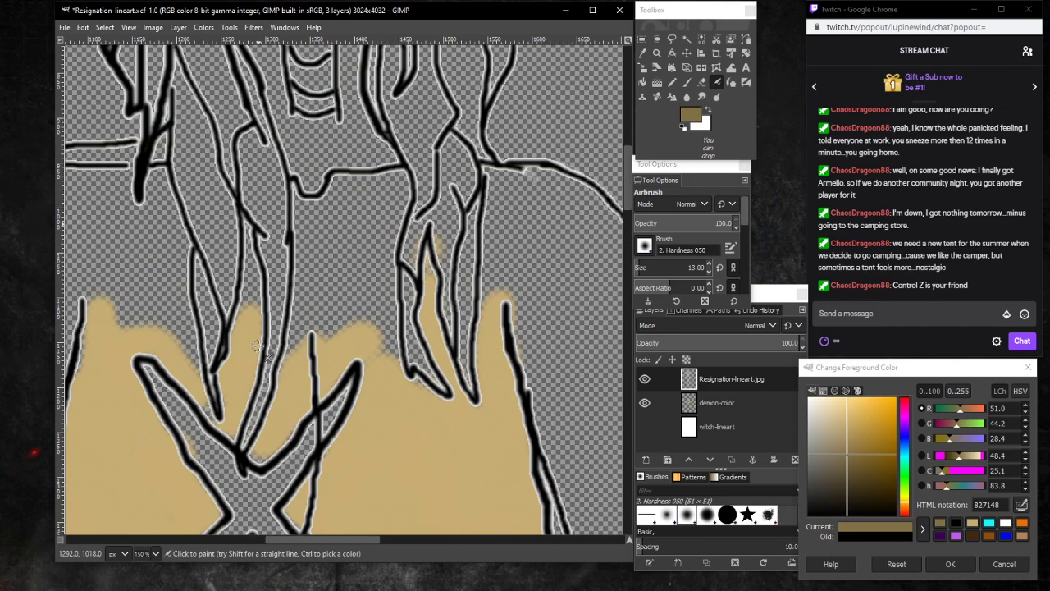
pyautogui.moveTo(323, 540); pyautogui.dragTo(303, 497)
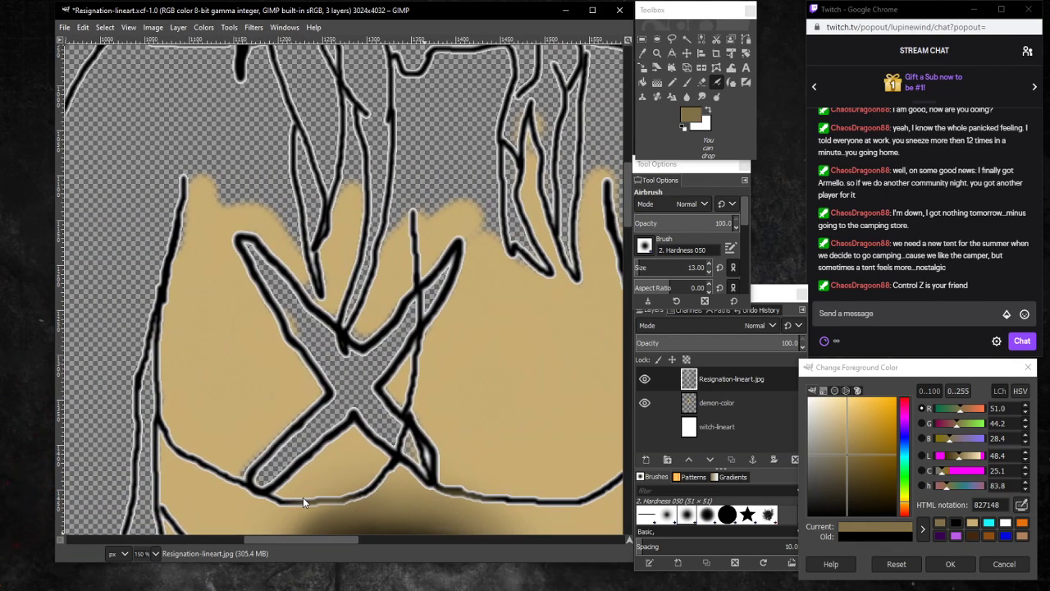
pyautogui.click(975, 524)
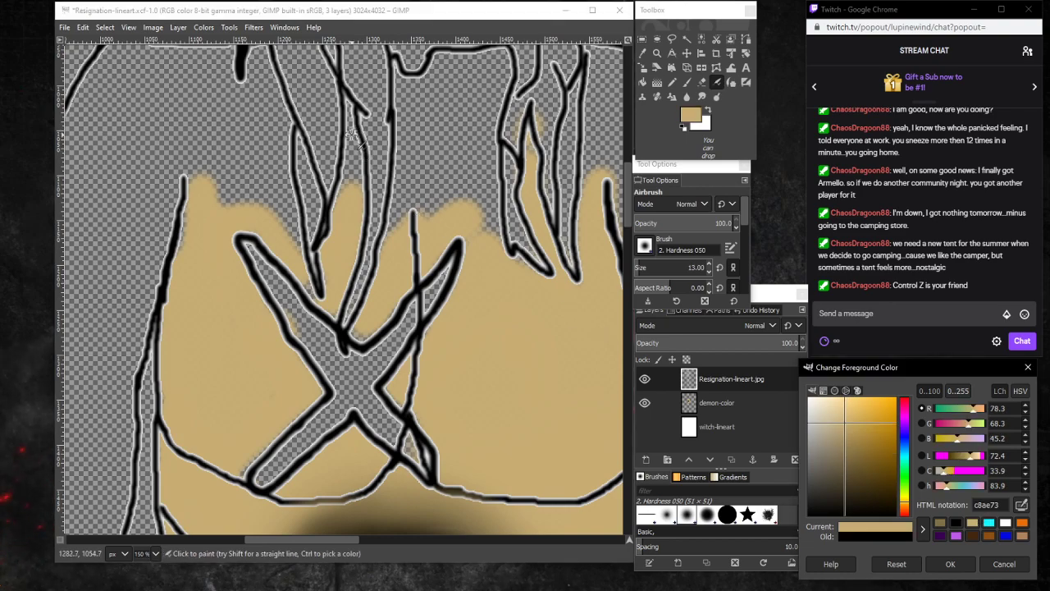
pyautogui.moveTo(352, 141)
pyautogui.mouseDown()
pyautogui.moveTo(352, 164)
pyautogui.moveTo(350, 146)
pyautogui.mouseUp()
# Fill the narrow gap between the hair strands above the X-shaped straps with tan on the demon-color layer, using the Paintbrush at size 13.
pyautogui.click(703, 84)
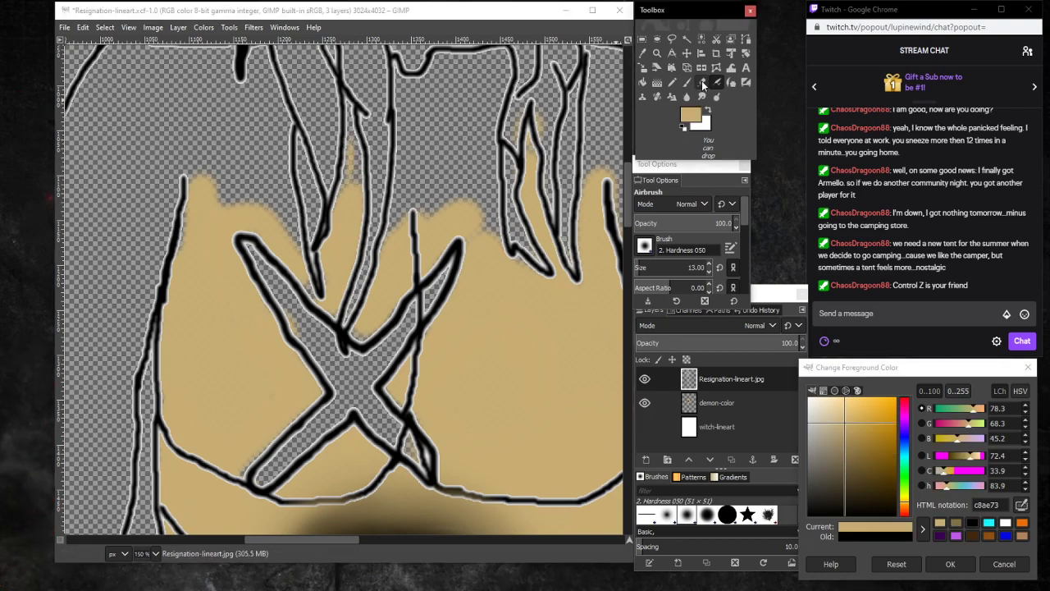
pyautogui.click(702, 85)
pyautogui.click(690, 82)
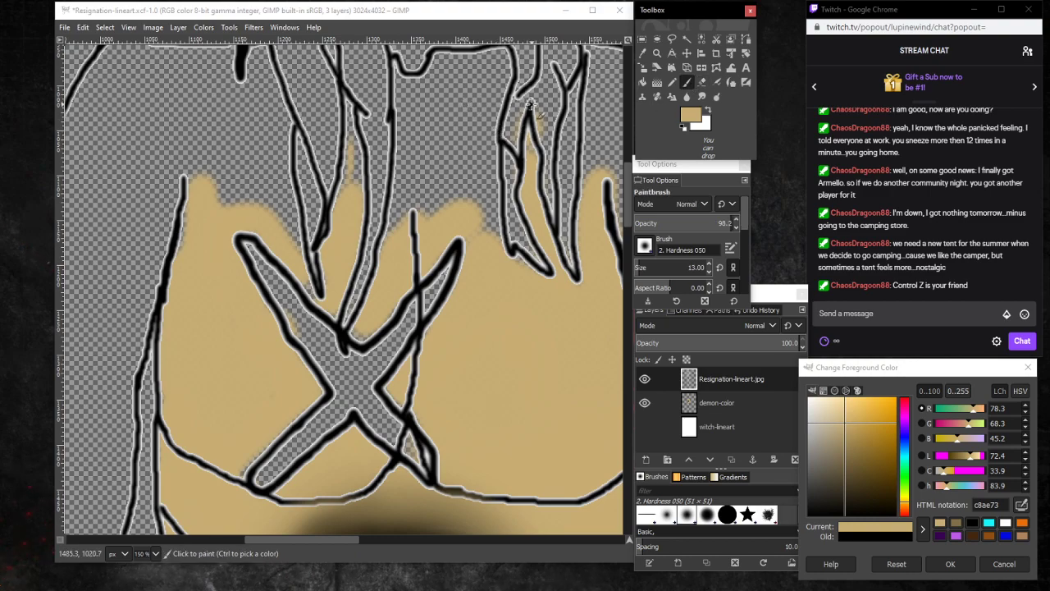
pyautogui.moveTo(348, 106); pyautogui.dragTo(349, 115)
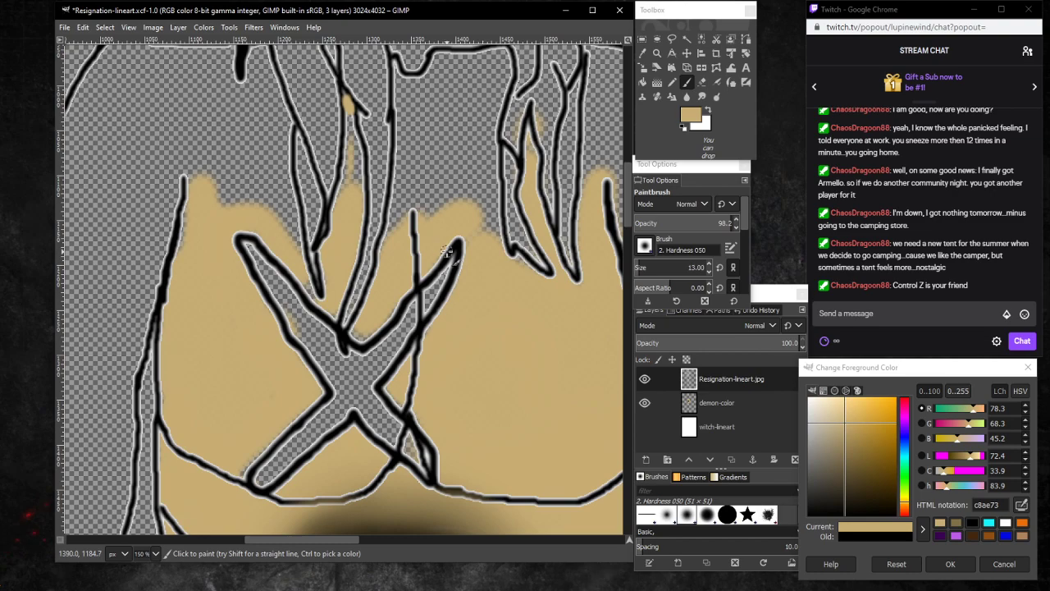
pyautogui.press('ctrl')
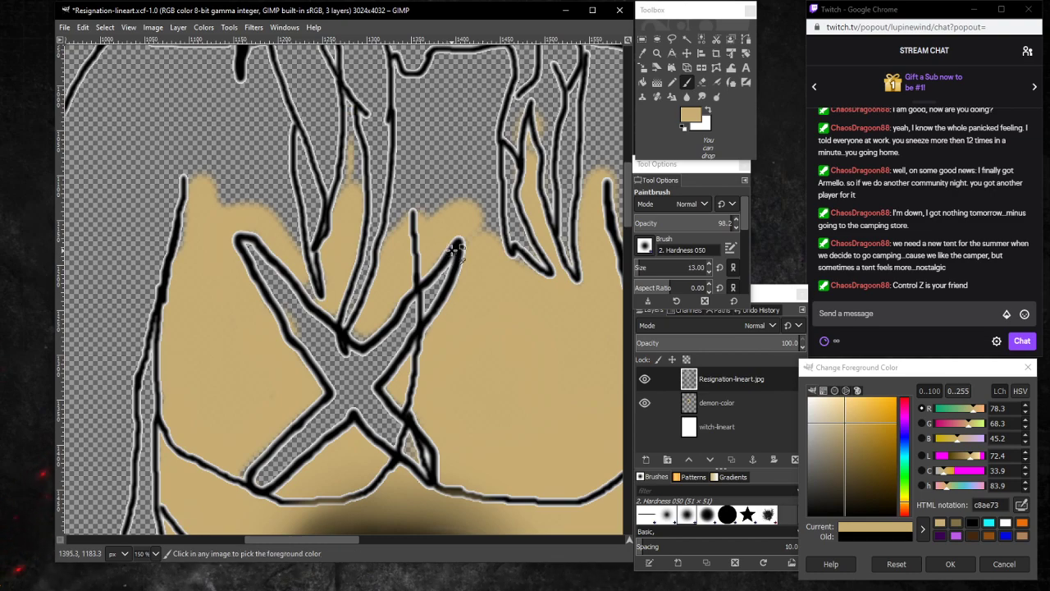
pyautogui.click(707, 404)
pyautogui.click(345, 99)
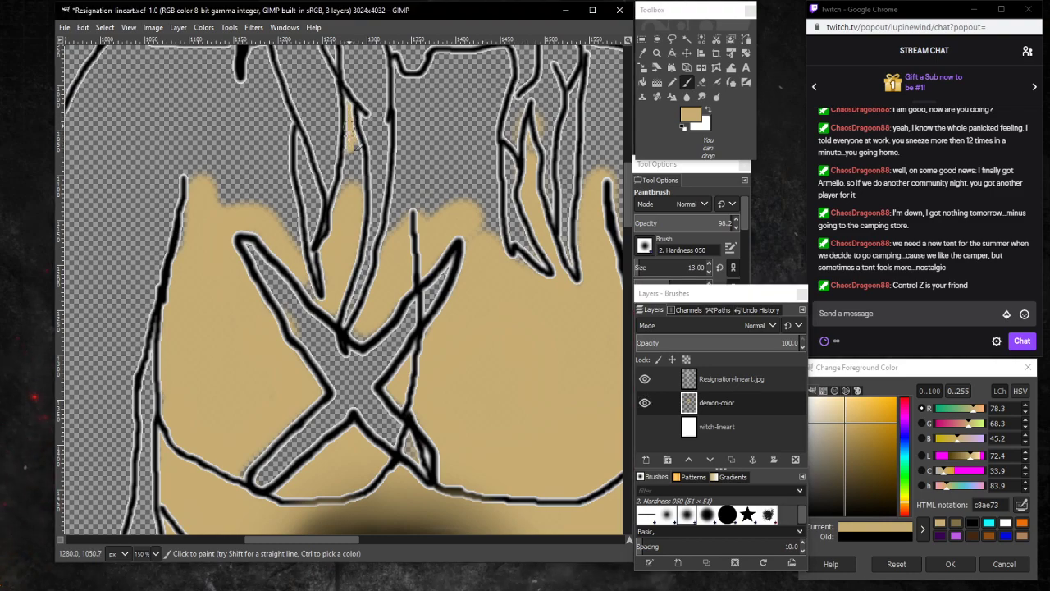
pyautogui.moveTo(349, 134); pyautogui.dragTo(352, 179)
pyautogui.moveTo(355, 141); pyautogui.dragTo(356, 163)
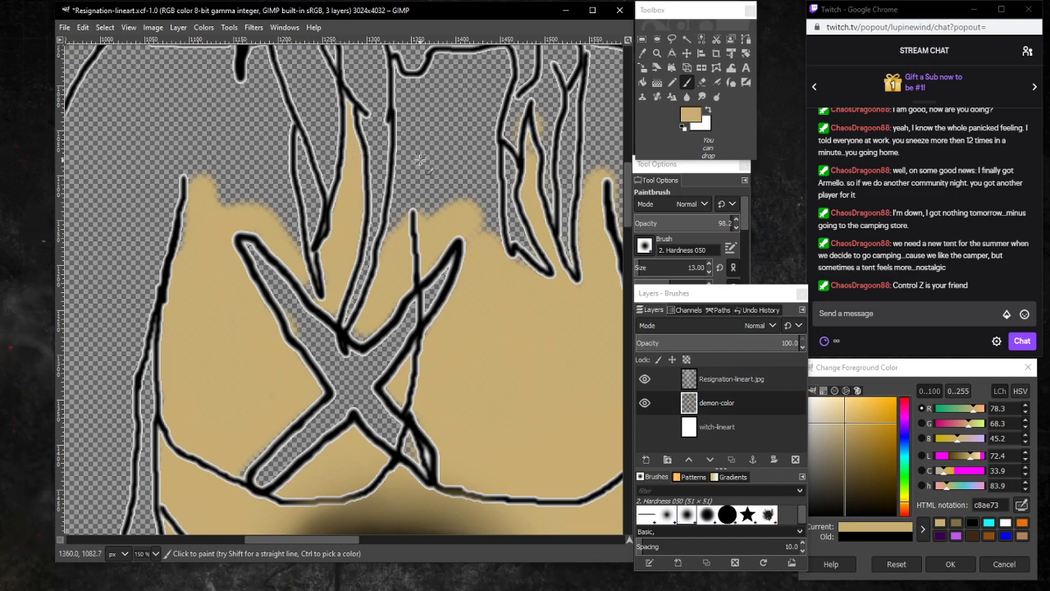
# Paint a tan strip along the outer edge of the left hair strands, from the shoulder line down to the painted chest.
pyautogui.scroll(3, 411, 168)
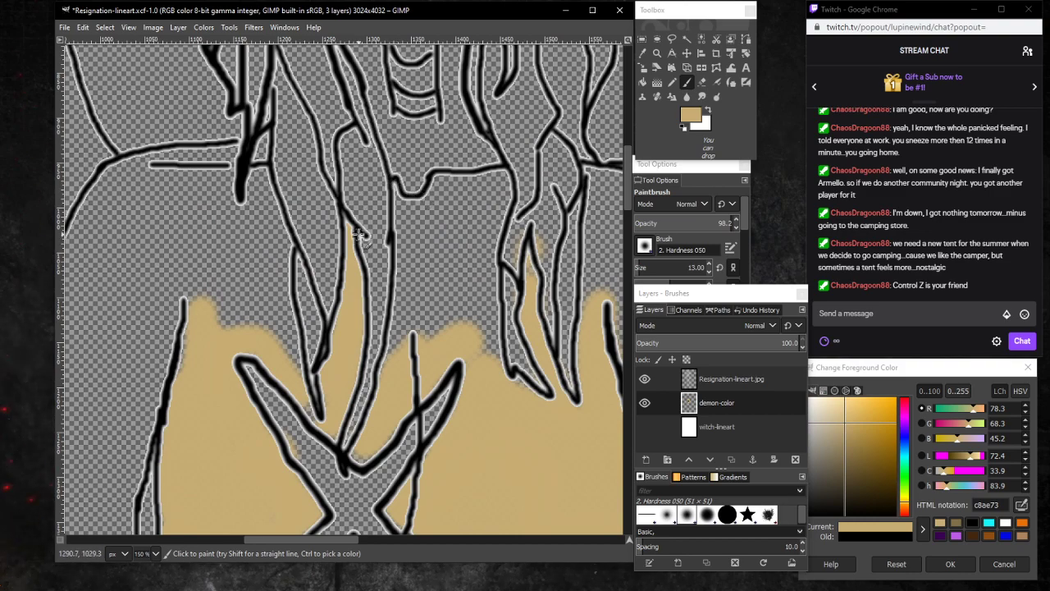
pyautogui.scroll(10, 359, 234)
pyautogui.scroll(-5, 358, 223)
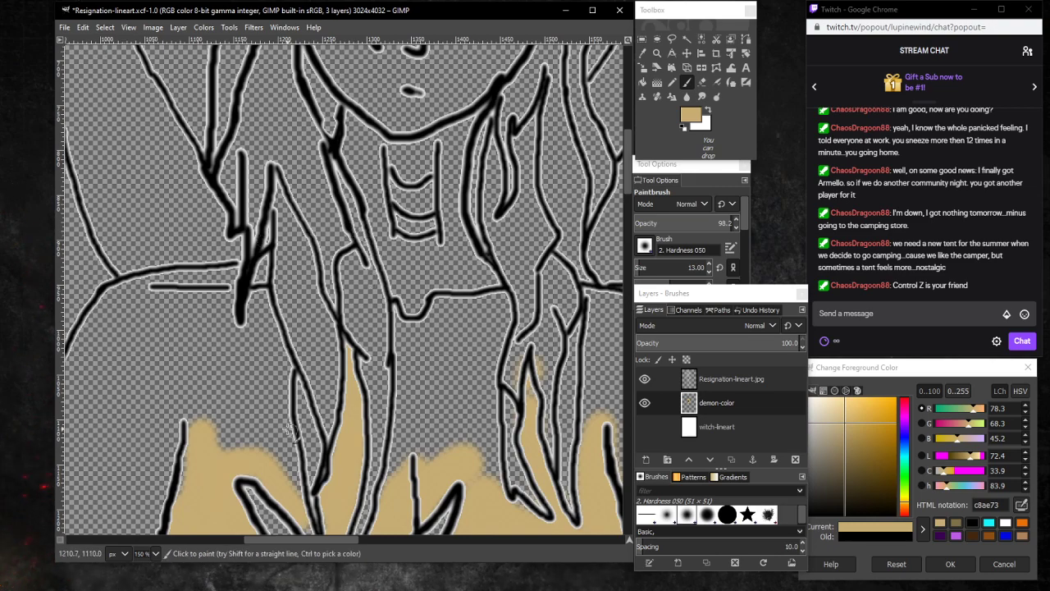
pyautogui.scroll(-2, 289, 429)
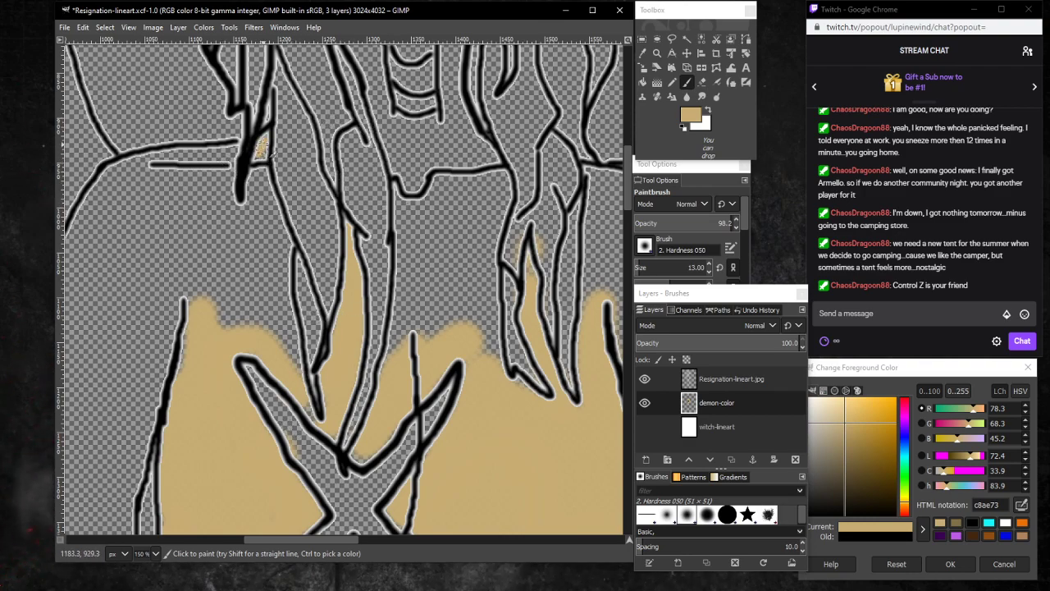
pyautogui.moveTo(261, 146); pyautogui.dragTo(276, 210)
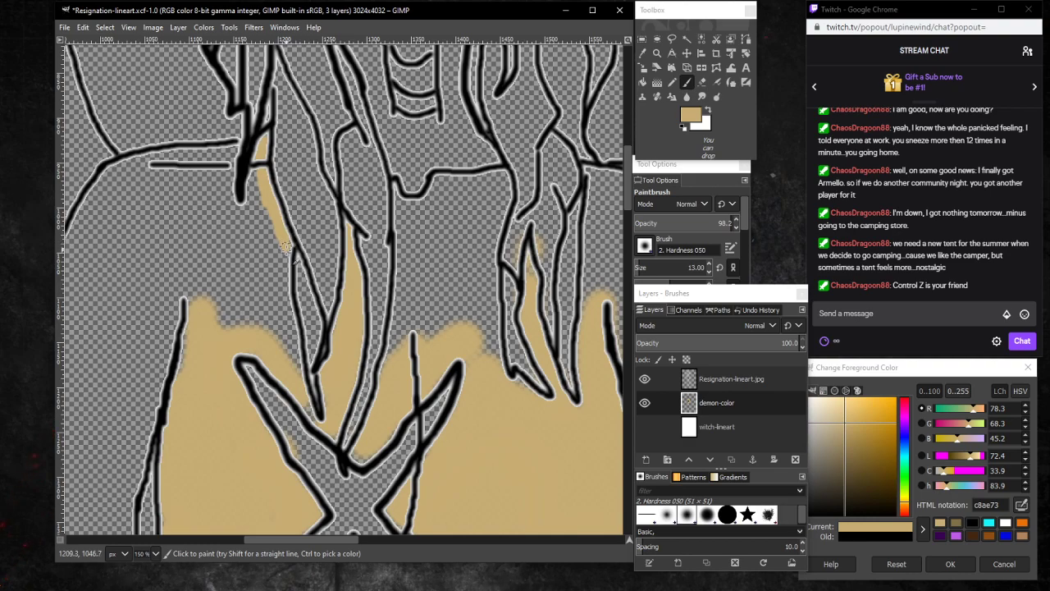
pyautogui.moveTo(286, 269)
pyautogui.mouseDown()
pyautogui.moveTo(293, 367)
pyautogui.moveTo(285, 287)
pyautogui.mouseUp()
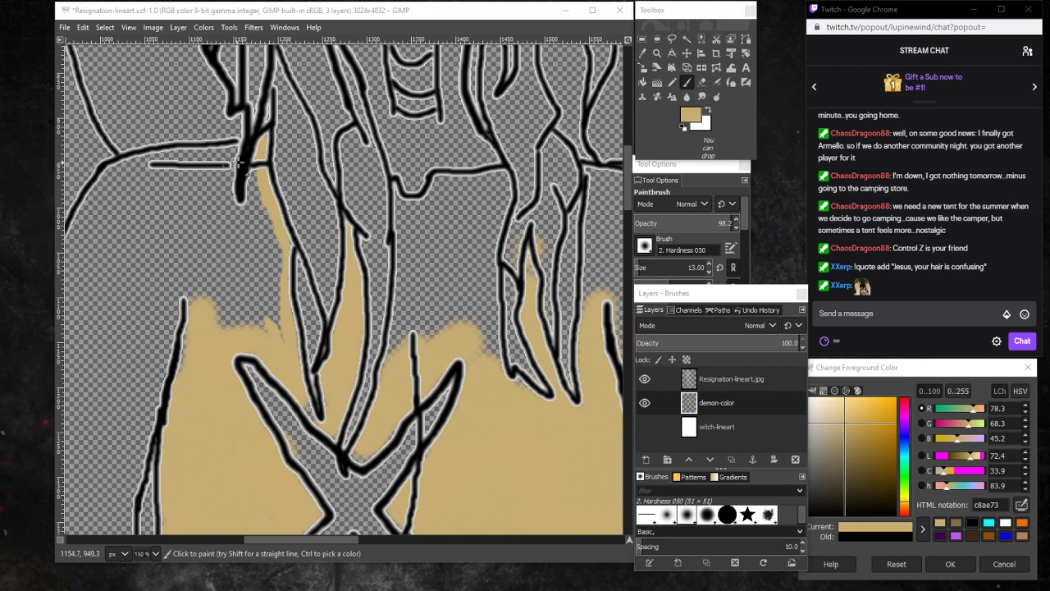
# Paint tan beneath the notched collarbone line and down along the inner edge of the right hair strands.
pyautogui.moveTo(395, 191); pyautogui.dragTo(409, 208)
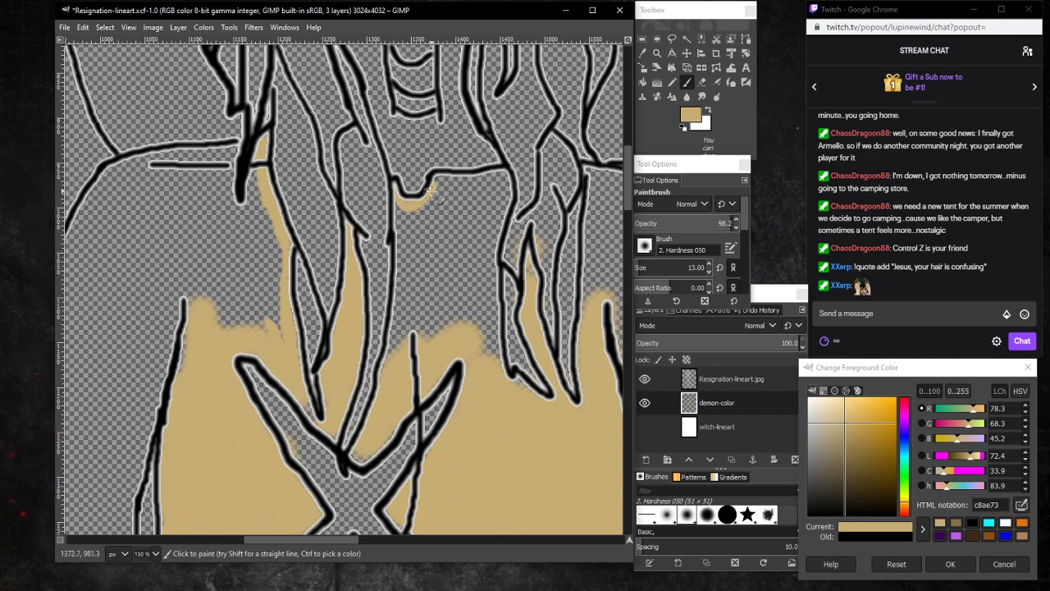
pyautogui.moveTo(438, 179)
pyautogui.mouseDown()
pyautogui.moveTo(506, 176)
pyautogui.moveTo(503, 212)
pyautogui.moveTo(509, 187)
pyautogui.moveTo(486, 177)
pyautogui.moveTo(490, 185)
pyautogui.mouseUp()
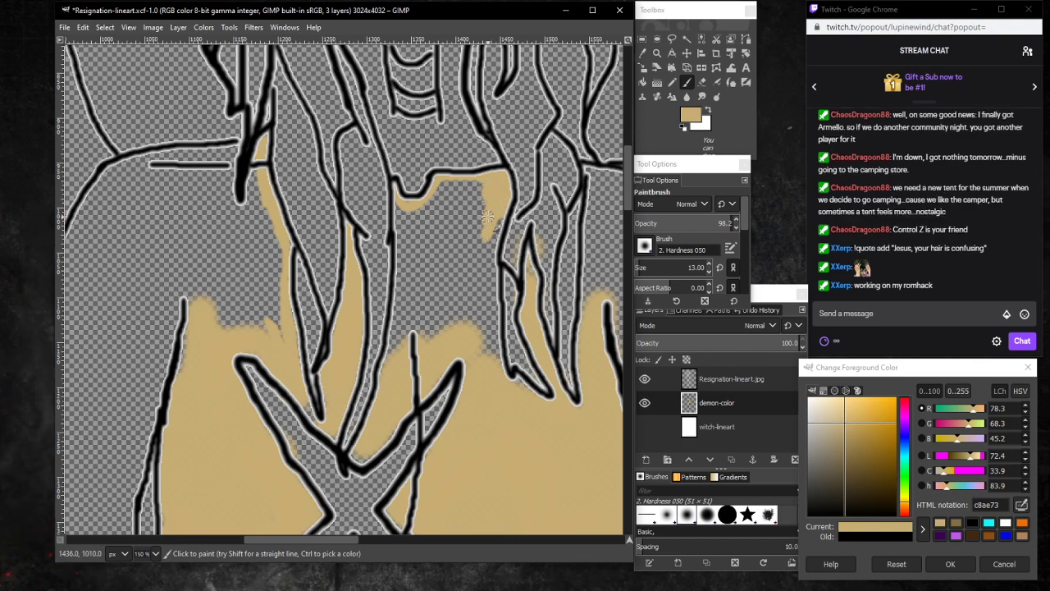
pyautogui.moveTo(495, 203)
pyautogui.mouseDown()
pyautogui.moveTo(502, 230)
pyautogui.moveTo(475, 189)
pyautogui.moveTo(443, 191)
pyautogui.moveTo(451, 181)
pyautogui.mouseUp()
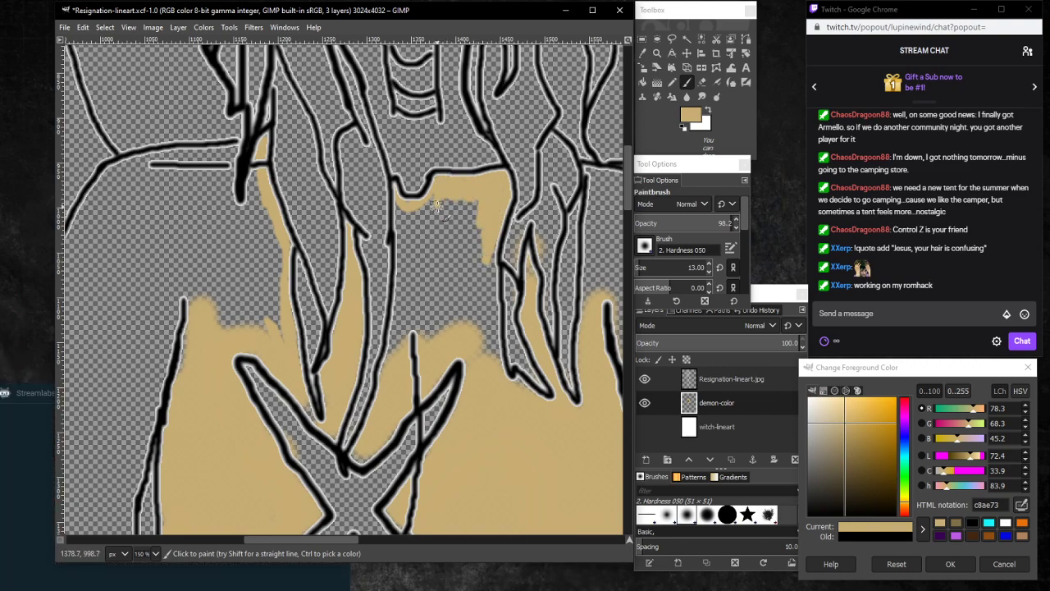
# Close the Streamlabs Chatbot update window that covers the canvas.
pyautogui.click(15, 436)
pyautogui.click(336, 394)
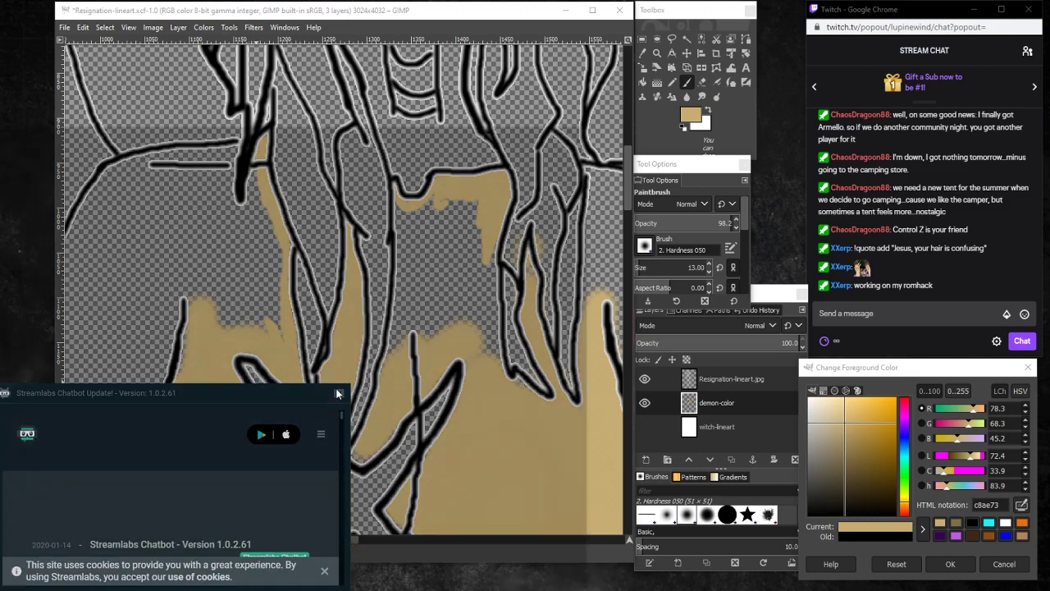
pyautogui.click(338, 393)
pyautogui.click(497, 20)
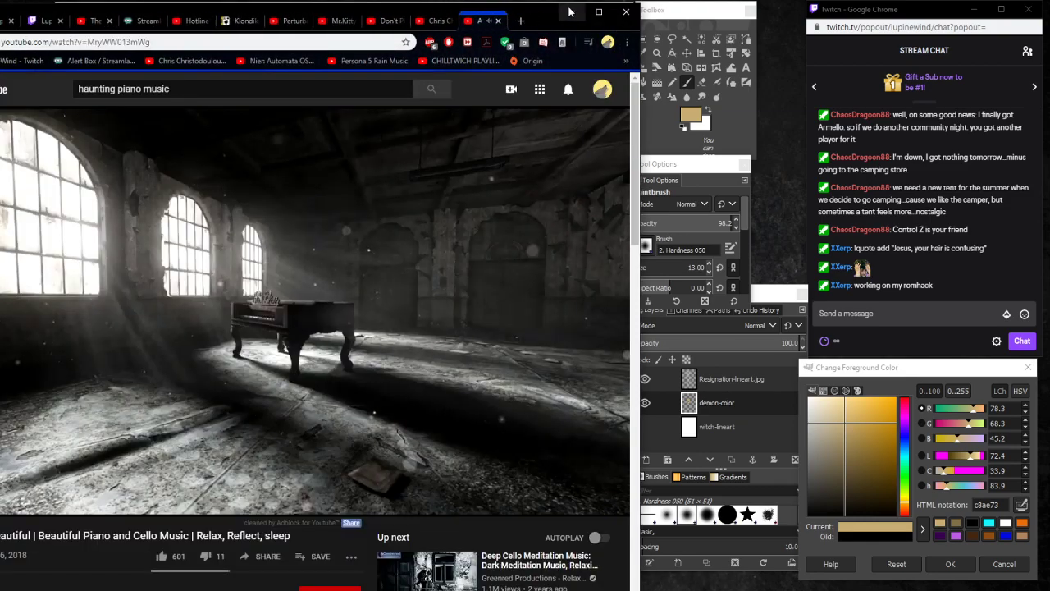
# Fill the central chest between the inner hair strands with tan on the demon-color layer, from the notched collarbone line down to the straps.
pyautogui.click(572, 11)
pyautogui.click(339, 394)
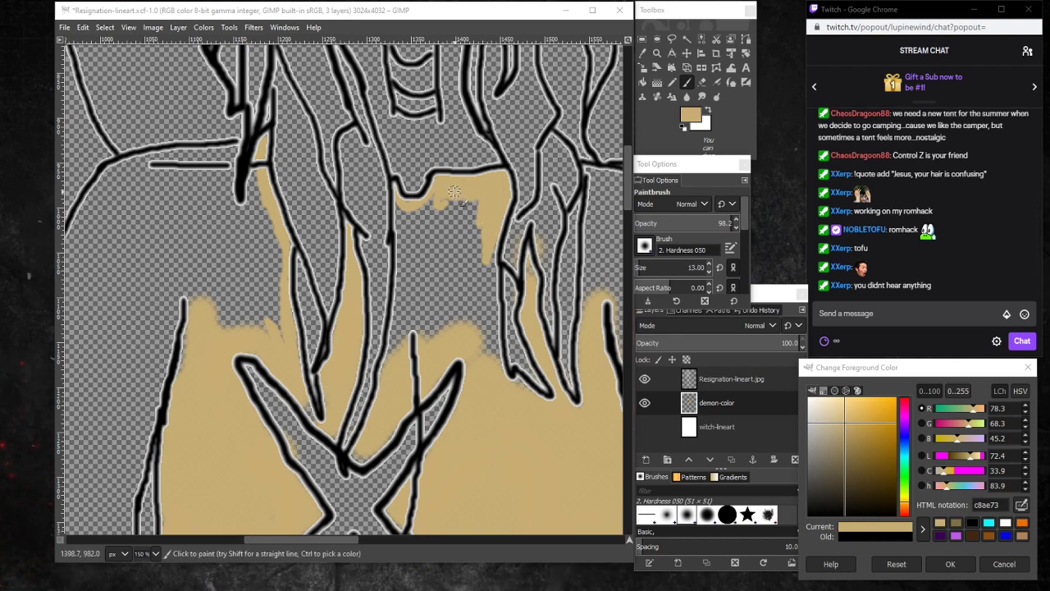
pyautogui.moveTo(439, 205)
pyautogui.mouseDown()
pyautogui.moveTo(470, 199)
pyautogui.moveTo(451, 244)
pyautogui.moveTo(483, 204)
pyautogui.moveTo(460, 239)
pyautogui.moveTo(472, 198)
pyautogui.moveTo(454, 236)
pyautogui.moveTo(469, 216)
pyautogui.moveTo(461, 197)
pyautogui.moveTo(440, 245)
pyautogui.moveTo(444, 204)
pyautogui.moveTo(423, 250)
pyautogui.moveTo(415, 218)
pyautogui.mouseUp()
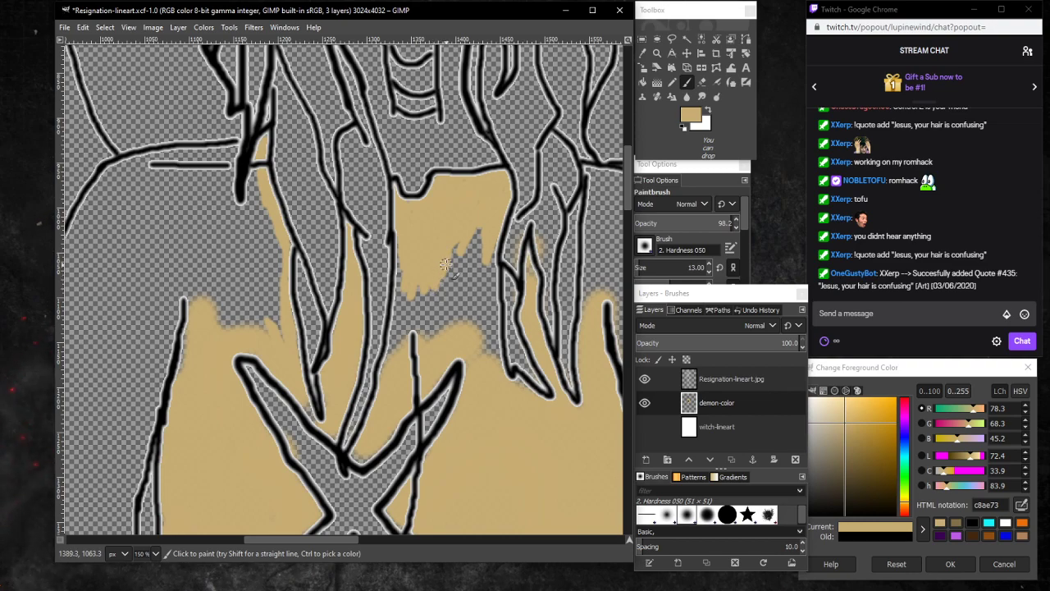
pyautogui.moveTo(487, 221)
pyautogui.mouseDown()
pyautogui.moveTo(463, 280)
pyautogui.moveTo(471, 240)
pyautogui.moveTo(469, 293)
pyautogui.moveTo(482, 239)
pyautogui.mouseUp()
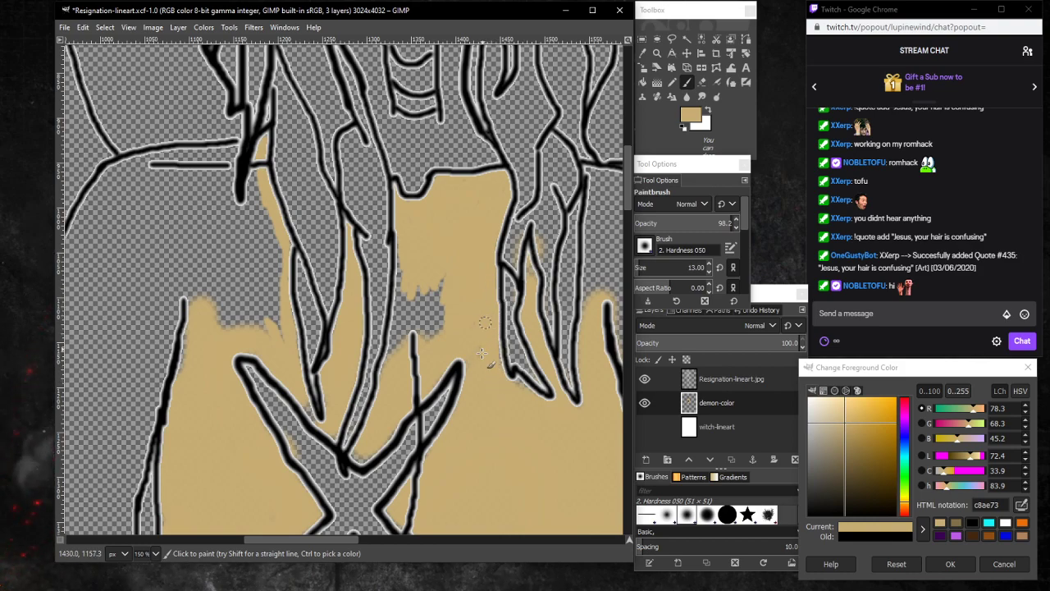
pyautogui.moveTo(397, 237); pyautogui.dragTo(398, 297)
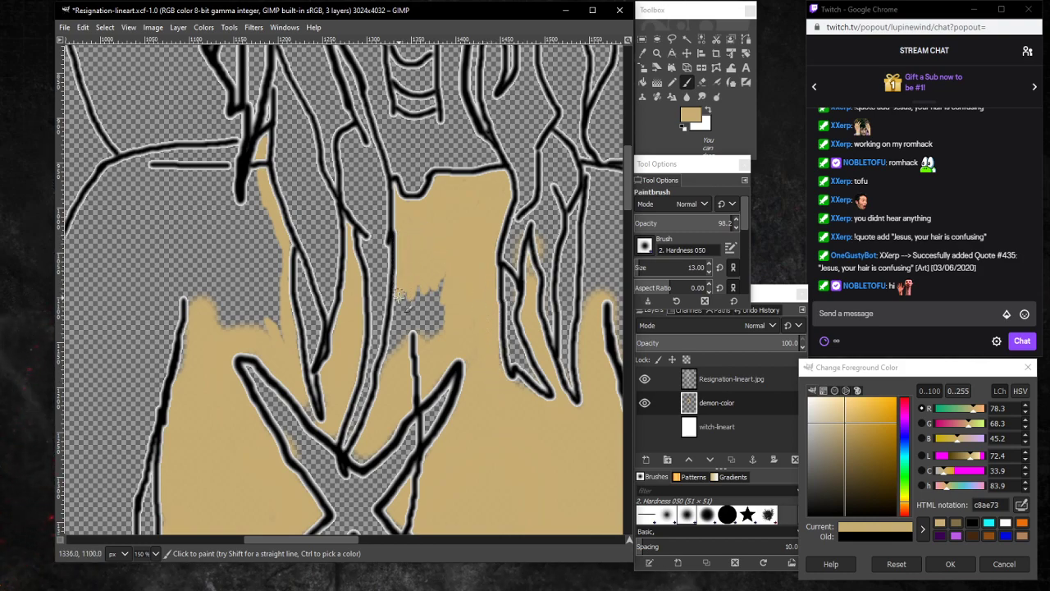
pyautogui.moveTo(429, 334); pyautogui.dragTo(436, 300)
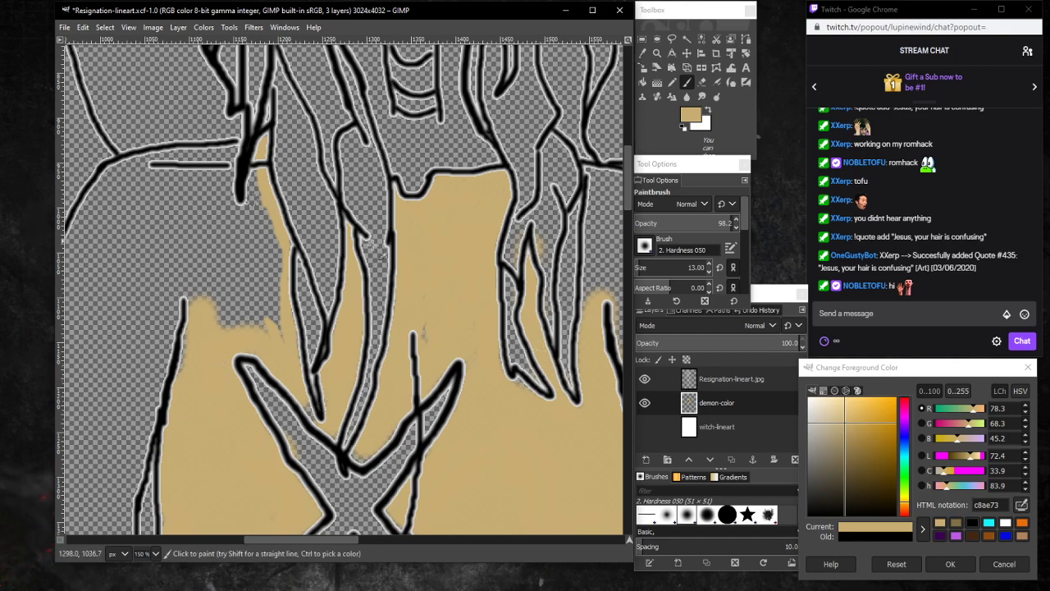
# Paint tan down the outer edge of the right hair strands and beneath the start of the right shoulder line.
pyautogui.scroll(6, 419, 338)
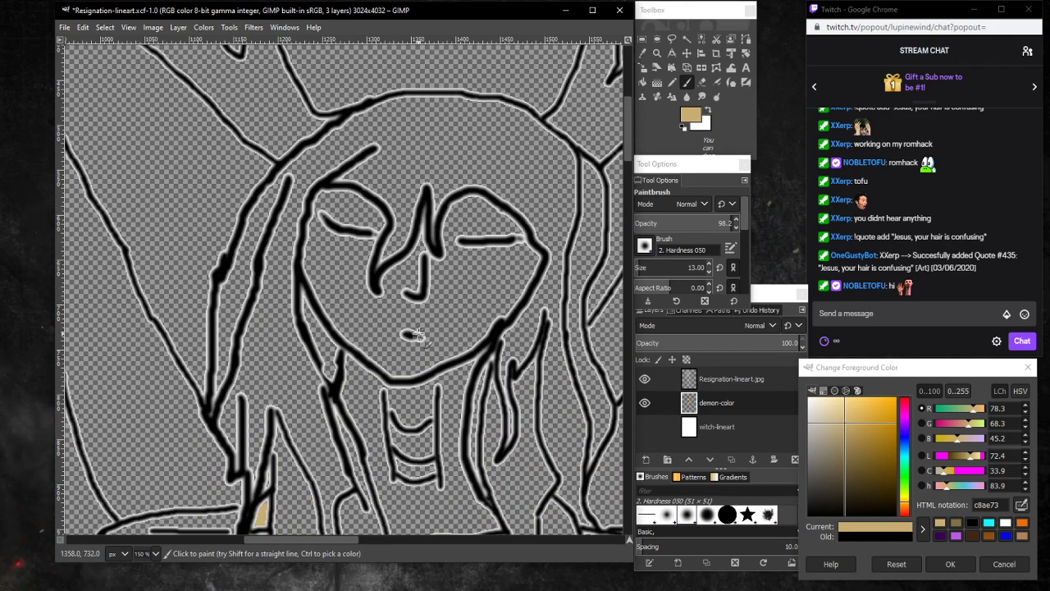
pyautogui.scroll(-10, 418, 337)
pyautogui.scroll(4, 426, 318)
pyautogui.scroll(3, 435, 307)
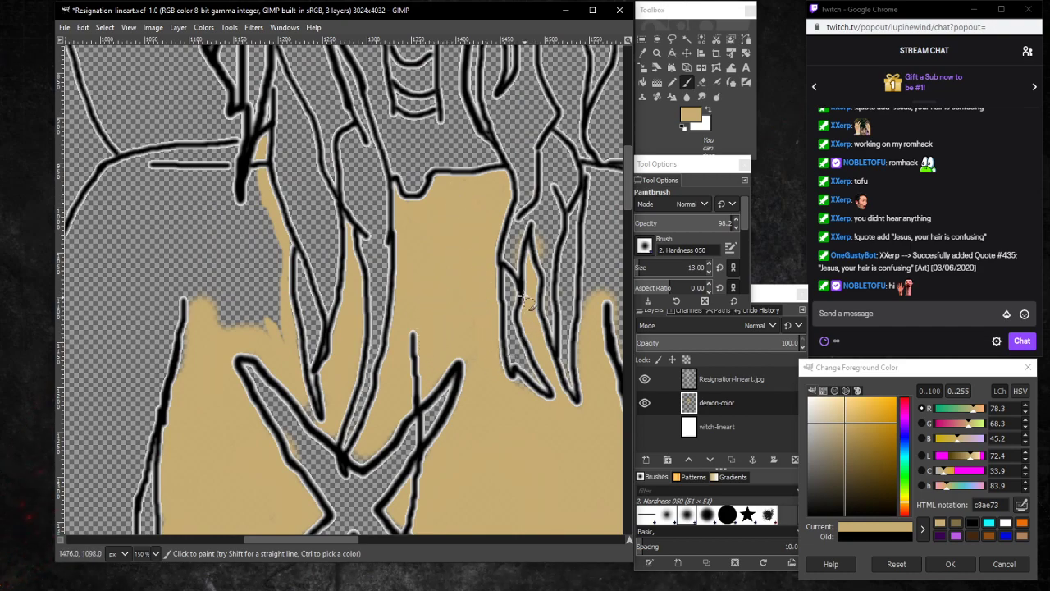
pyautogui.moveTo(284, 539); pyautogui.dragTo(323, 528)
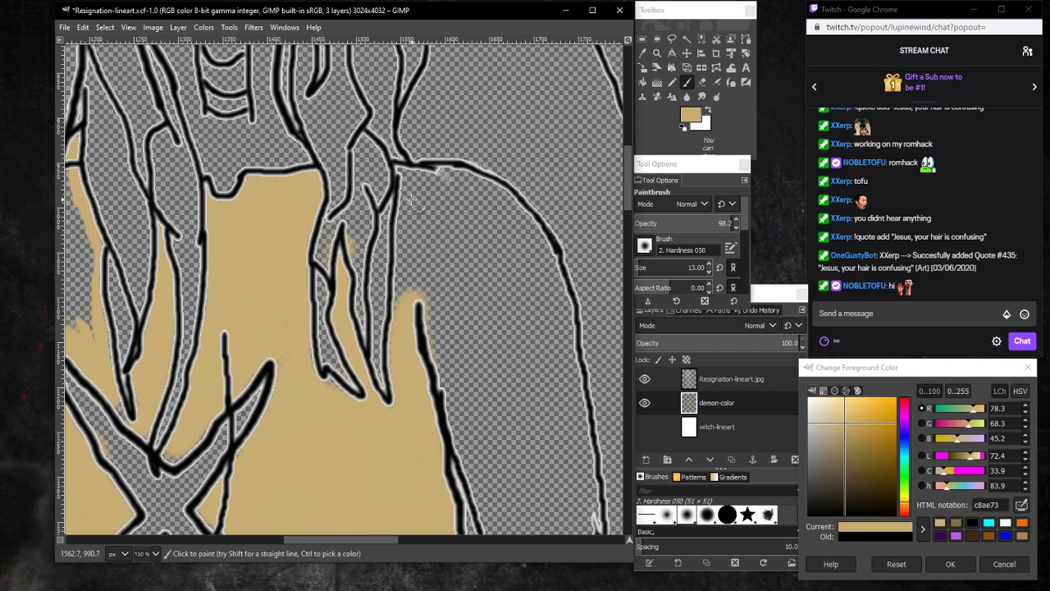
pyautogui.moveTo(402, 174); pyautogui.dragTo(401, 252)
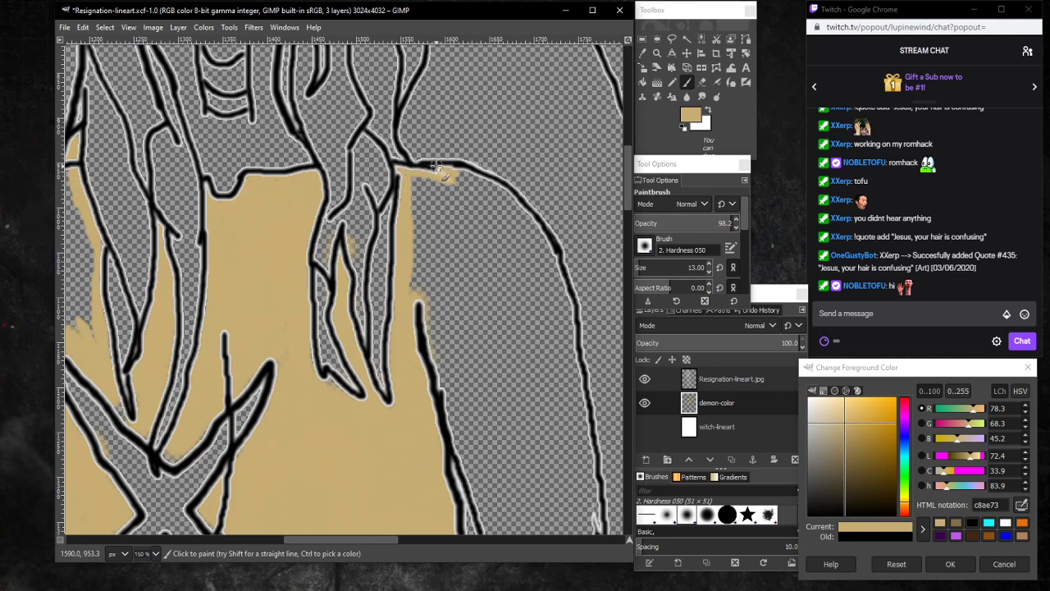
pyautogui.moveTo(464, 184); pyautogui.dragTo(433, 184)
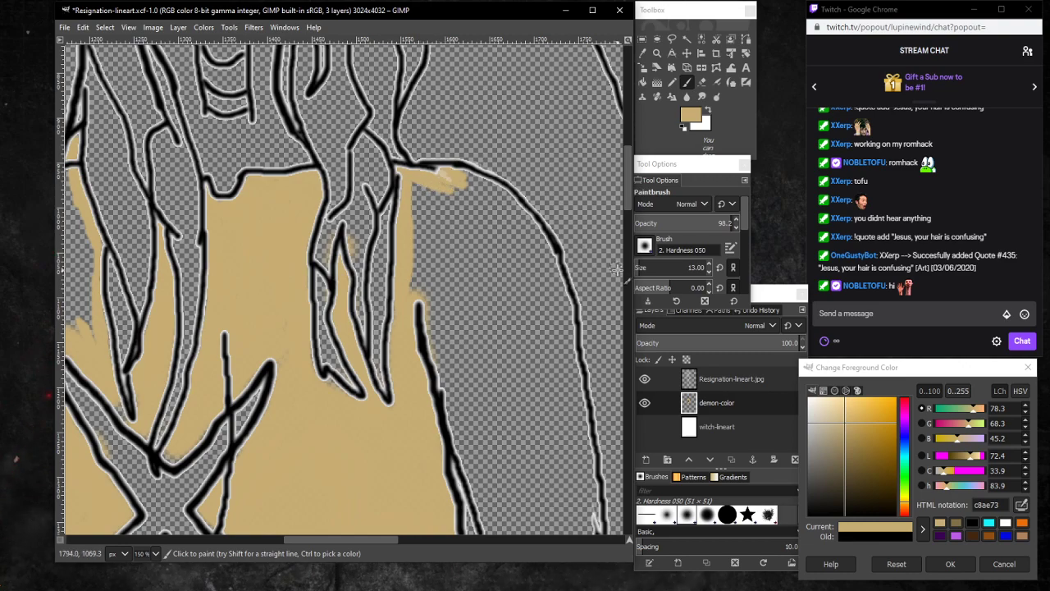
# Erase the pale stray mark beneath the right shoulder line on the Resignation-lineart.jpg layer, using the Eraser at size 13.
pyautogui.click(753, 380)
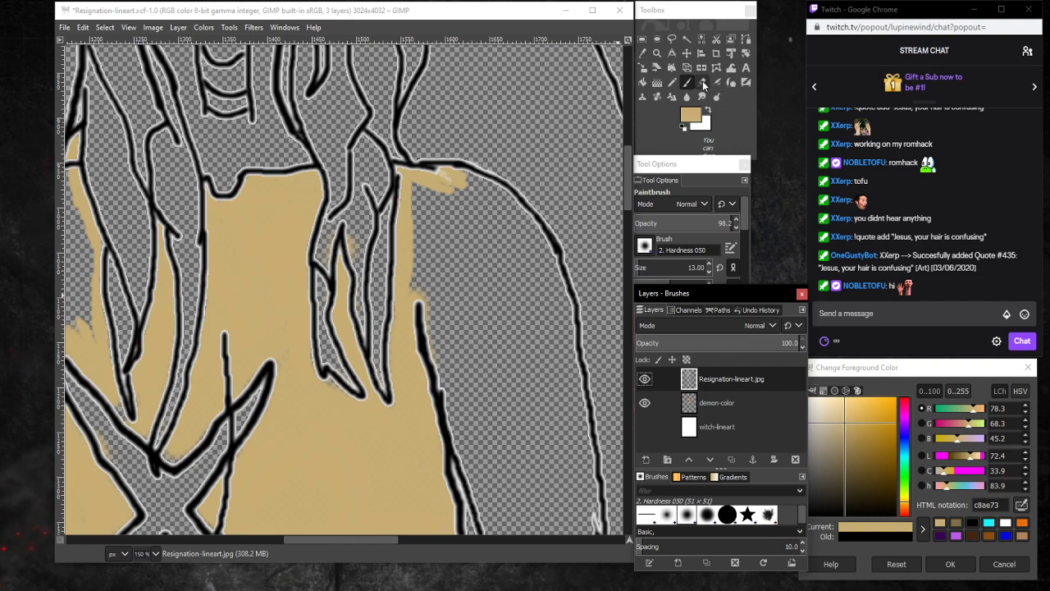
pyautogui.click(702, 81)
pyautogui.click(444, 173)
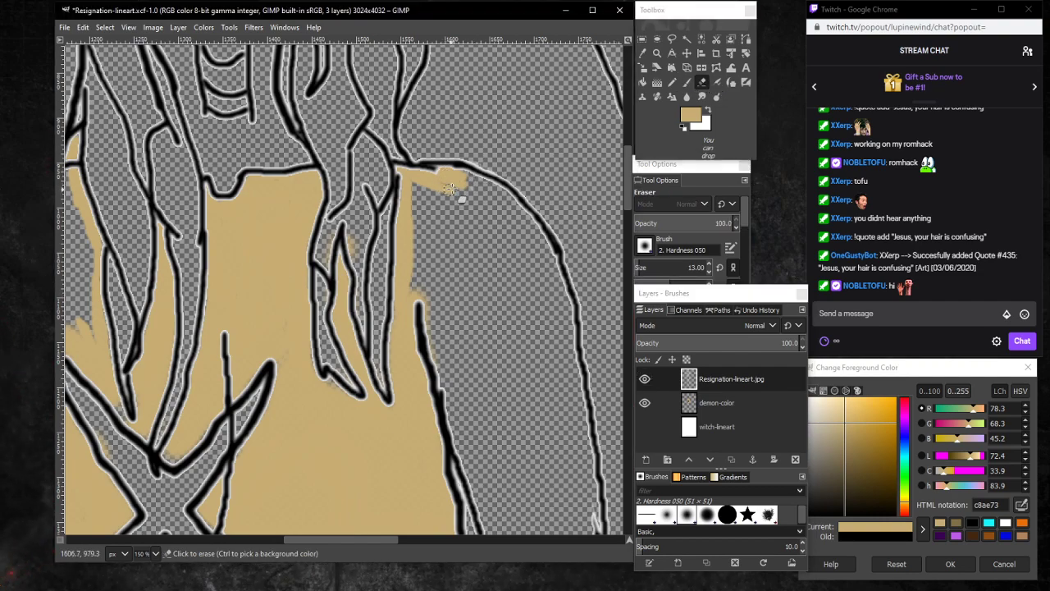
# Paint tan on the demon-color layer into the gap between the left hair strands and the left side of the chest.
pyautogui.click(687, 81)
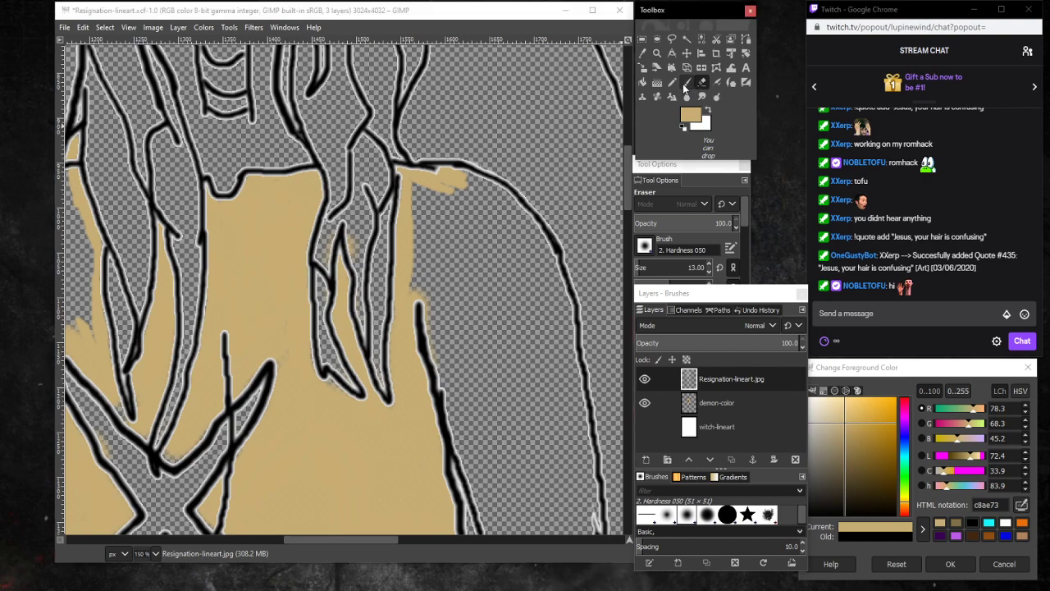
pyautogui.click(738, 401)
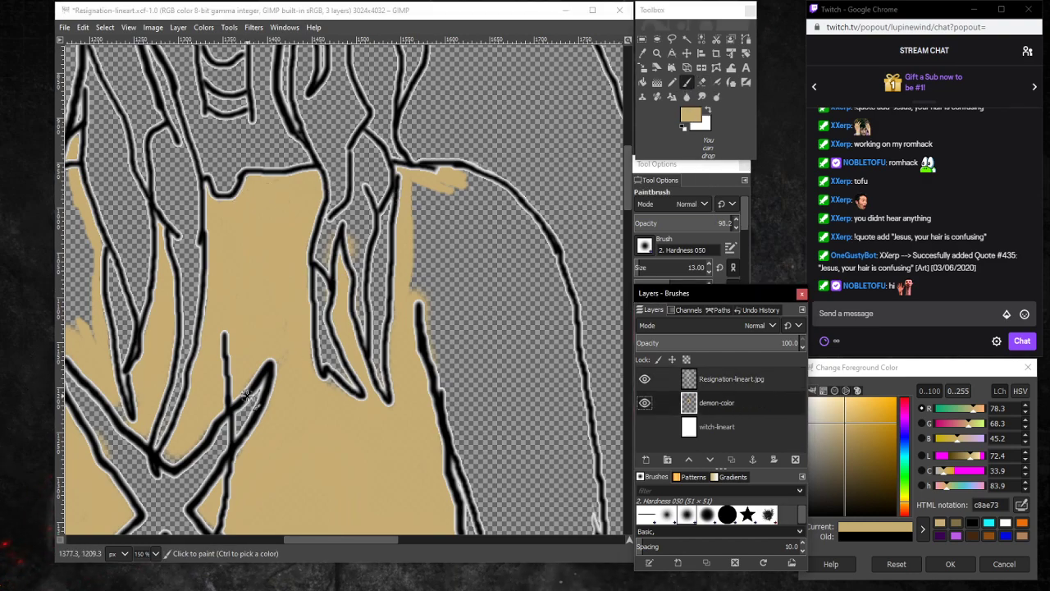
pyautogui.scroll(5, 247, 216)
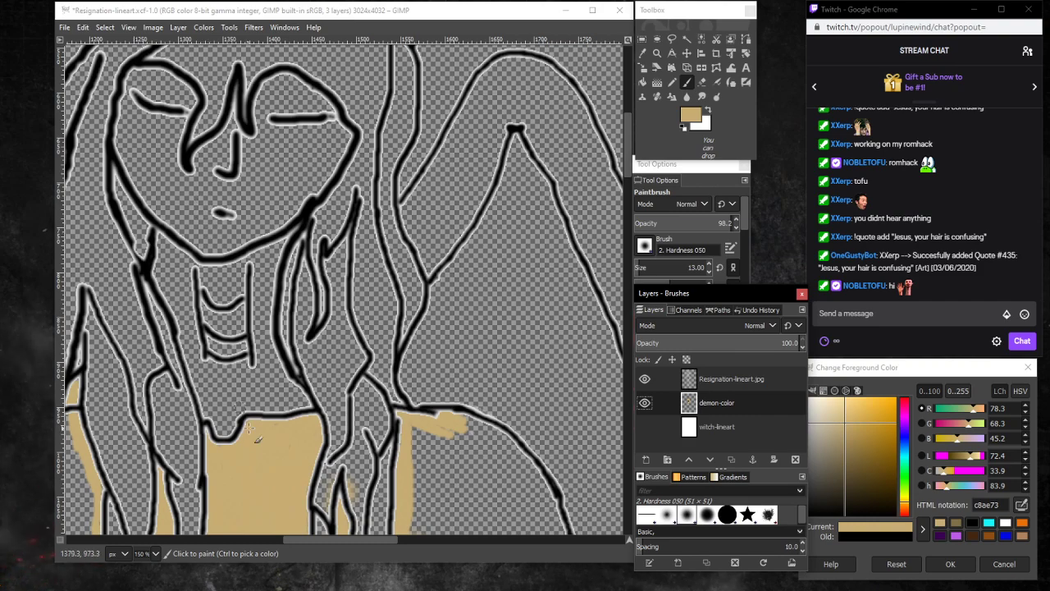
pyautogui.click(156, 553)
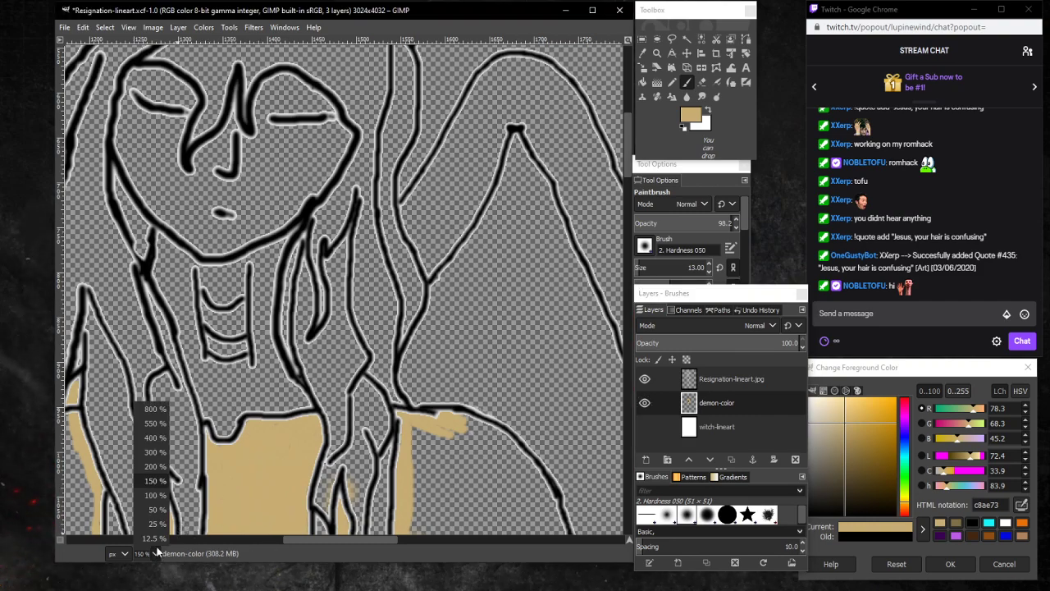
pyautogui.click(153, 495)
pyautogui.scroll(-3, 289, 435)
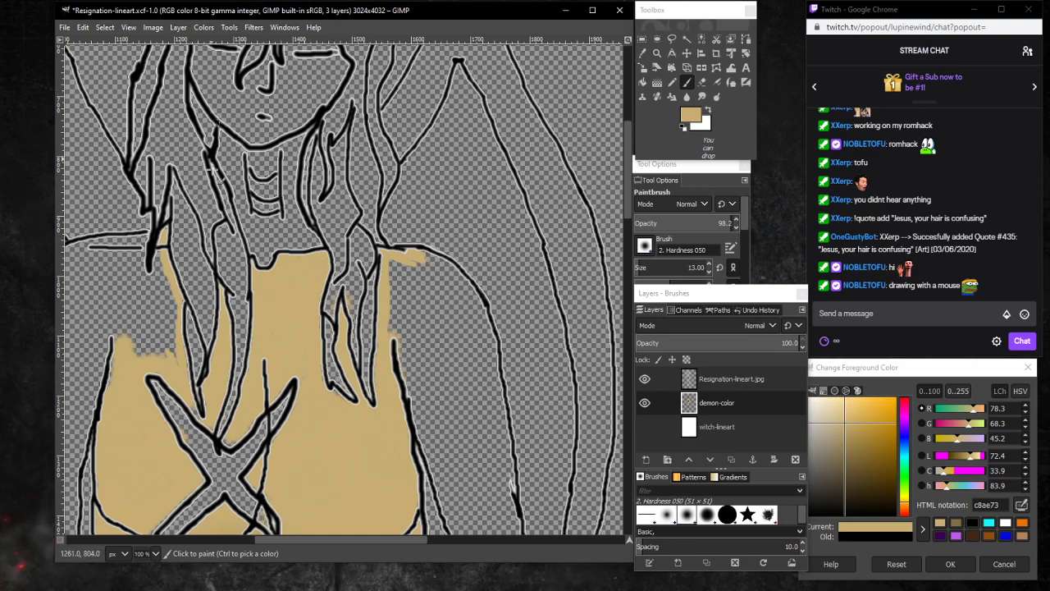
pyautogui.scroll(3, 304, 254)
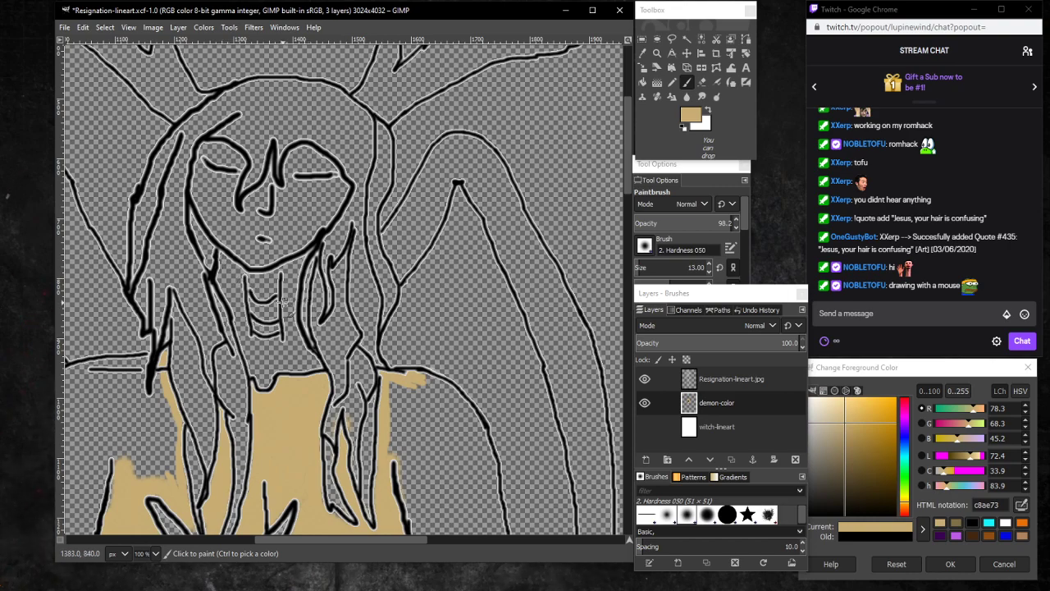
pyautogui.scroll(5, 254, 314)
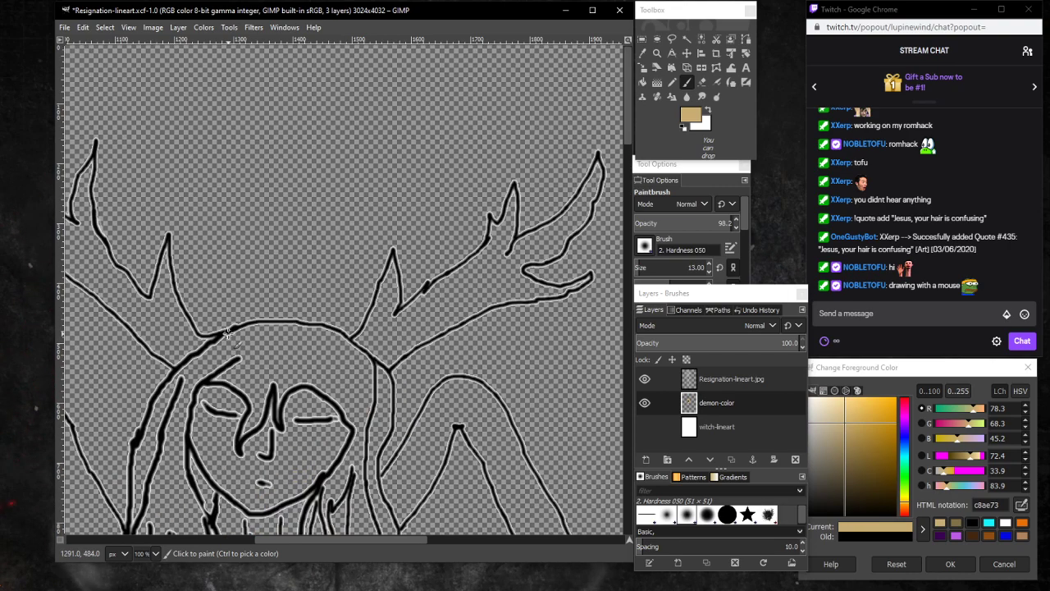
pyautogui.scroll(-10, 229, 334)
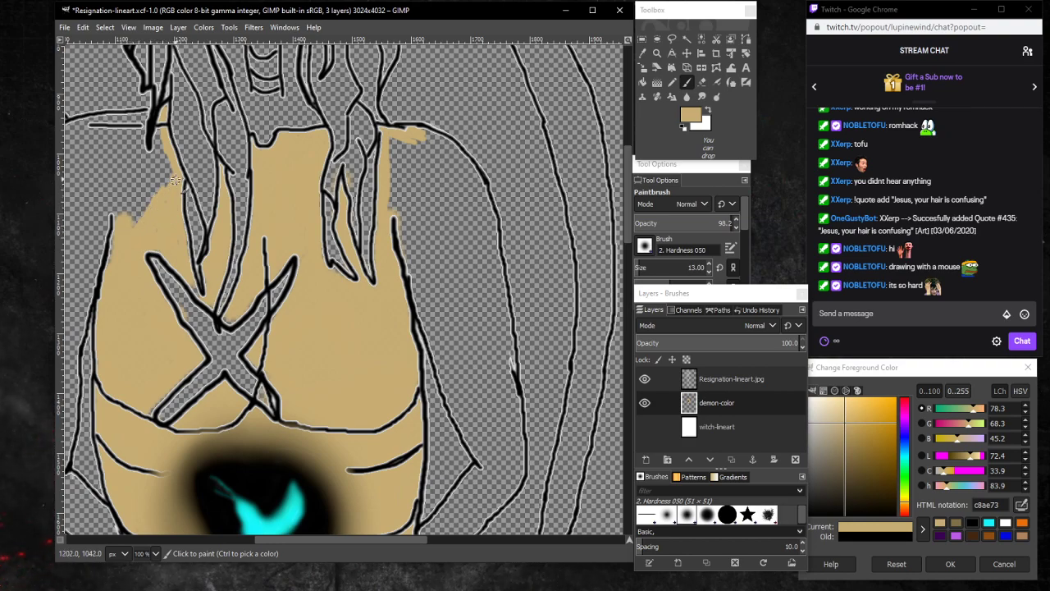
pyautogui.click(156, 234)
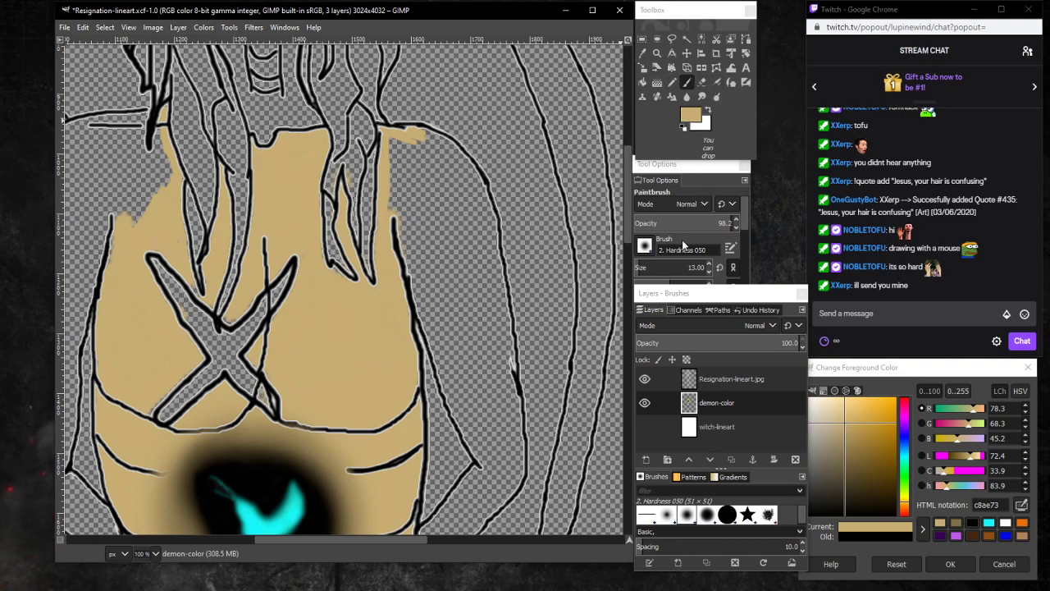
# Set the Paintbrush size to 89 and paint tan over the right shoulder and the inner part of the upper arm.
pyautogui.click(650, 266)
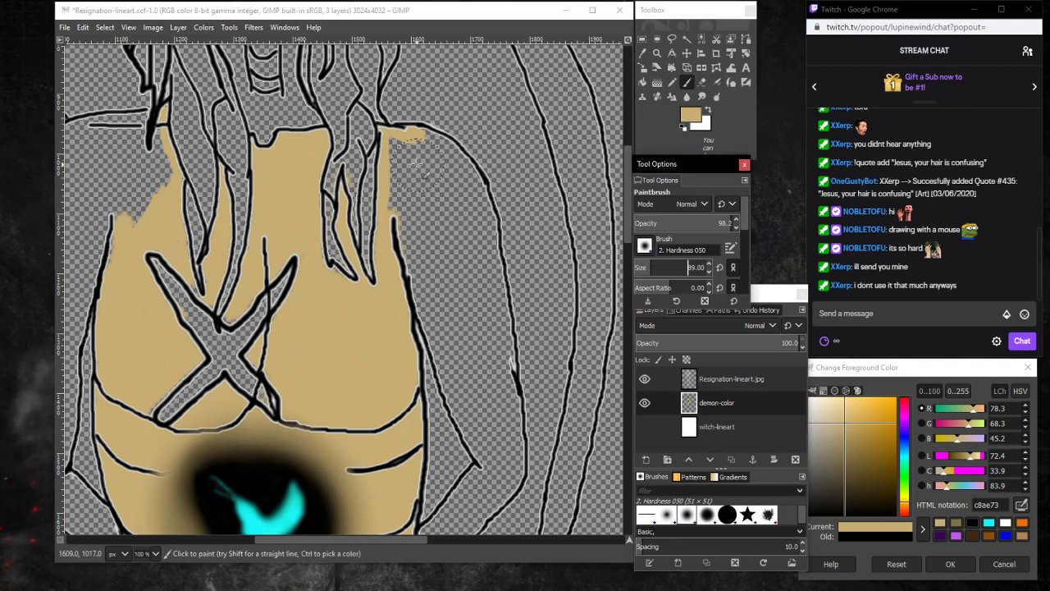
pyautogui.moveTo(417, 166)
pyautogui.mouseDown()
pyautogui.moveTo(400, 206)
pyautogui.moveTo(410, 189)
pyautogui.moveTo(427, 229)
pyautogui.moveTo(423, 200)
pyautogui.moveTo(413, 225)
pyautogui.moveTo(439, 300)
pyautogui.moveTo(422, 209)
pyautogui.moveTo(421, 279)
pyautogui.moveTo(434, 309)
pyautogui.moveTo(423, 265)
pyautogui.moveTo(449, 354)
pyautogui.moveTo(437, 250)
pyautogui.mouseUp()
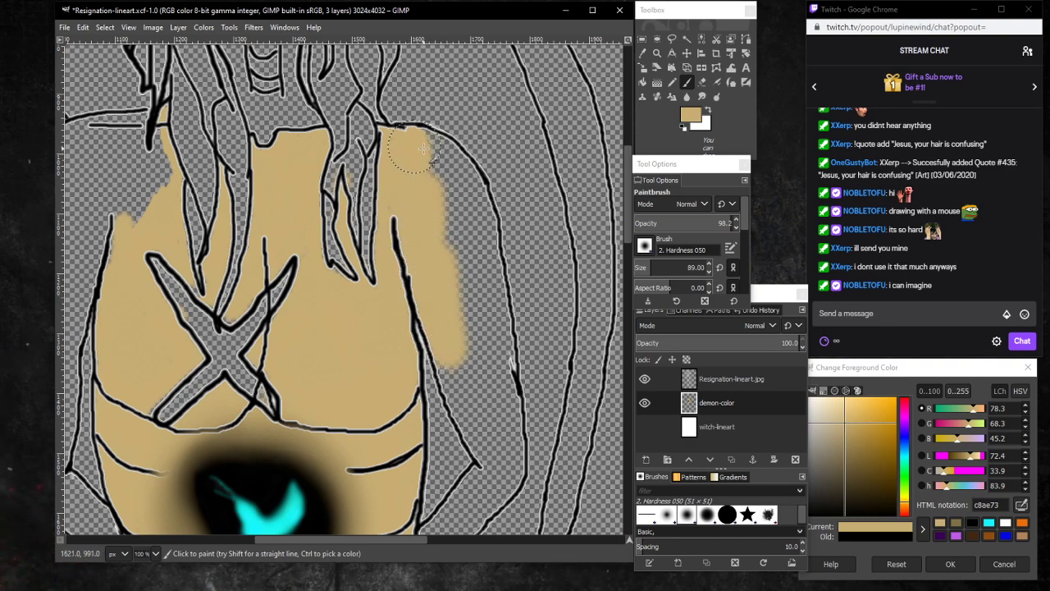
pyautogui.moveTo(424, 148)
pyautogui.mouseDown()
pyautogui.moveTo(422, 167)
pyautogui.moveTo(469, 219)
pyautogui.moveTo(418, 164)
pyautogui.moveTo(497, 242)
pyautogui.mouseUp()
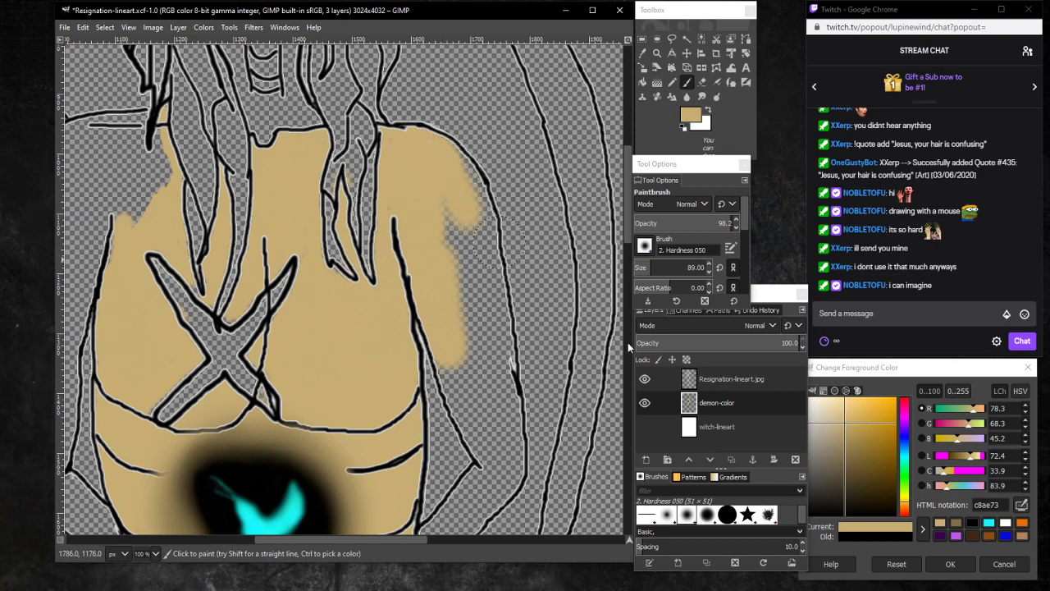
# Erase the faint stray marks inside the right shoulder on the Resignation-lineart.jpg layer, using the Eraser at size 89.
pyautogui.click(763, 383)
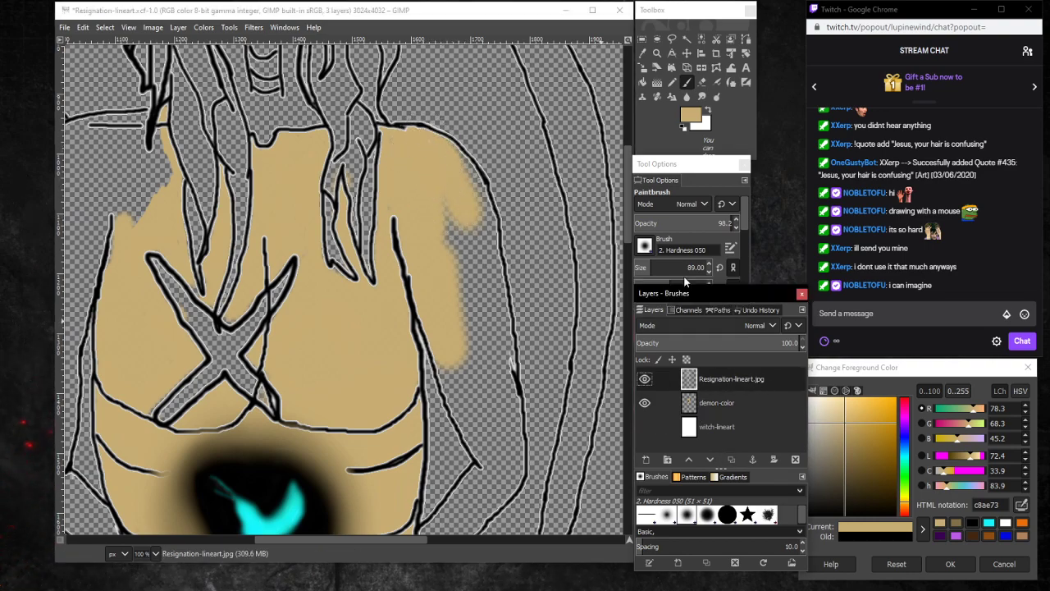
pyautogui.click(702, 82)
pyautogui.click(428, 167)
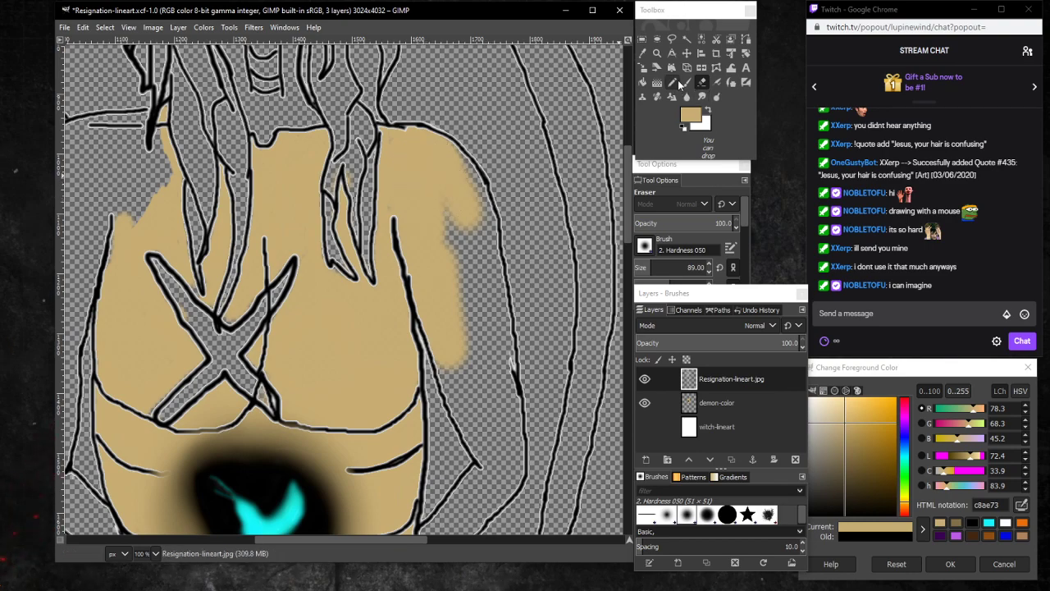
# Try to paint tan on the right upper arm with the Paintbrush on the Resignation-lineart.jpg layer.
pyautogui.click(686, 82)
pyautogui.moveTo(447, 212); pyautogui.dragTo(458, 277)
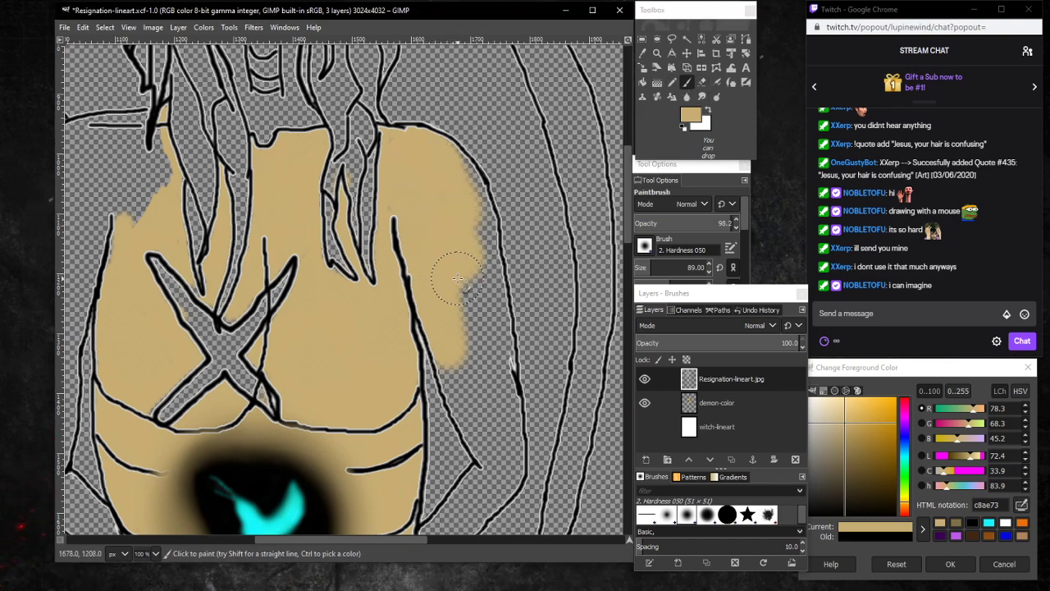
# Paint the right arm tan on the demon-color layer, from the shoulder outline down past the elbow.
pyautogui.click(714, 403)
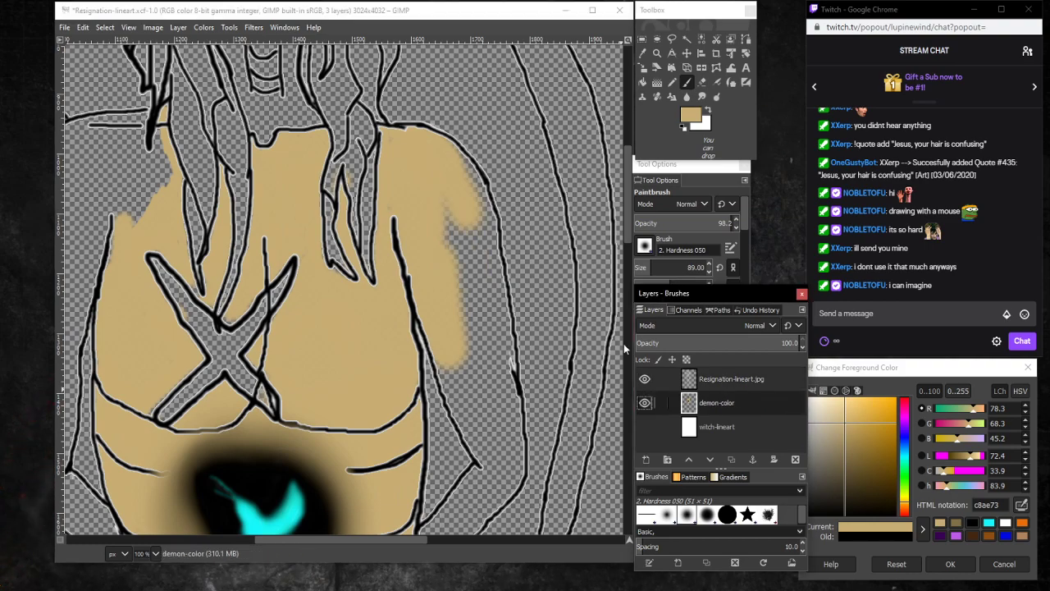
pyautogui.click(645, 403)
pyautogui.click(645, 403)
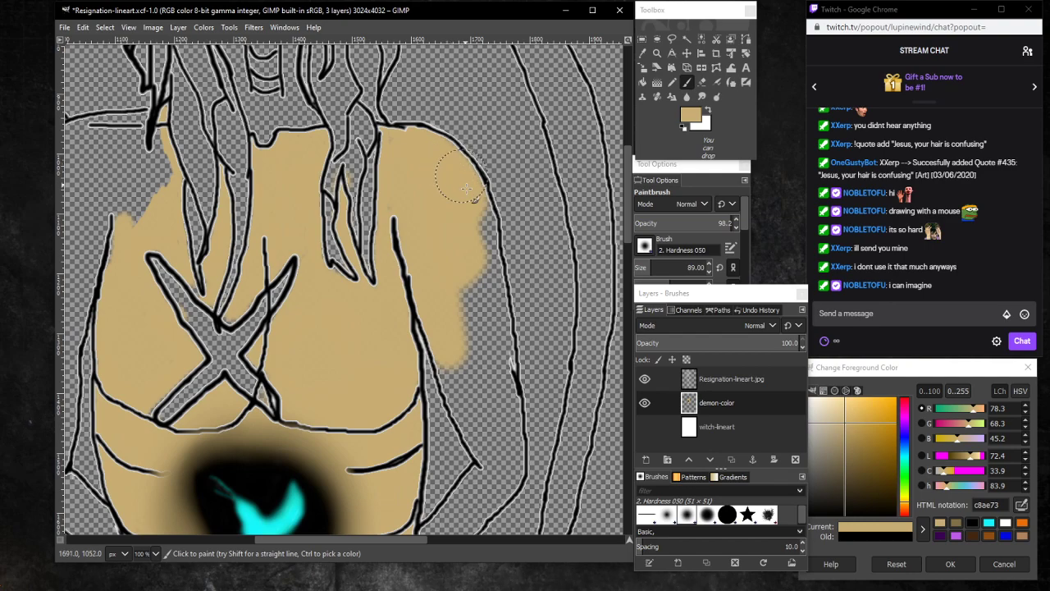
pyautogui.moveTo(470, 202)
pyautogui.mouseDown()
pyautogui.moveTo(490, 278)
pyautogui.moveTo(476, 255)
pyautogui.moveTo(482, 332)
pyautogui.moveTo(460, 287)
pyautogui.moveTo(467, 373)
pyautogui.moveTo(448, 333)
pyautogui.moveTo(467, 404)
pyautogui.moveTo(448, 334)
pyautogui.moveTo(479, 414)
pyautogui.moveTo(471, 314)
pyautogui.moveTo(487, 407)
pyautogui.moveTo(480, 309)
pyautogui.moveTo(496, 389)
pyautogui.moveTo(472, 301)
pyautogui.moveTo(481, 371)
pyautogui.moveTo(488, 389)
pyautogui.moveTo(498, 385)
pyautogui.moveTo(490, 342)
pyautogui.moveTo(501, 433)
pyautogui.moveTo(477, 388)
pyautogui.moveTo(478, 422)
pyautogui.moveTo(470, 408)
pyautogui.moveTo(498, 470)
pyautogui.moveTo(502, 436)
pyautogui.moveTo(501, 469)
pyautogui.moveTo(494, 356)
pyautogui.moveTo(492, 488)
pyautogui.mouseUp()
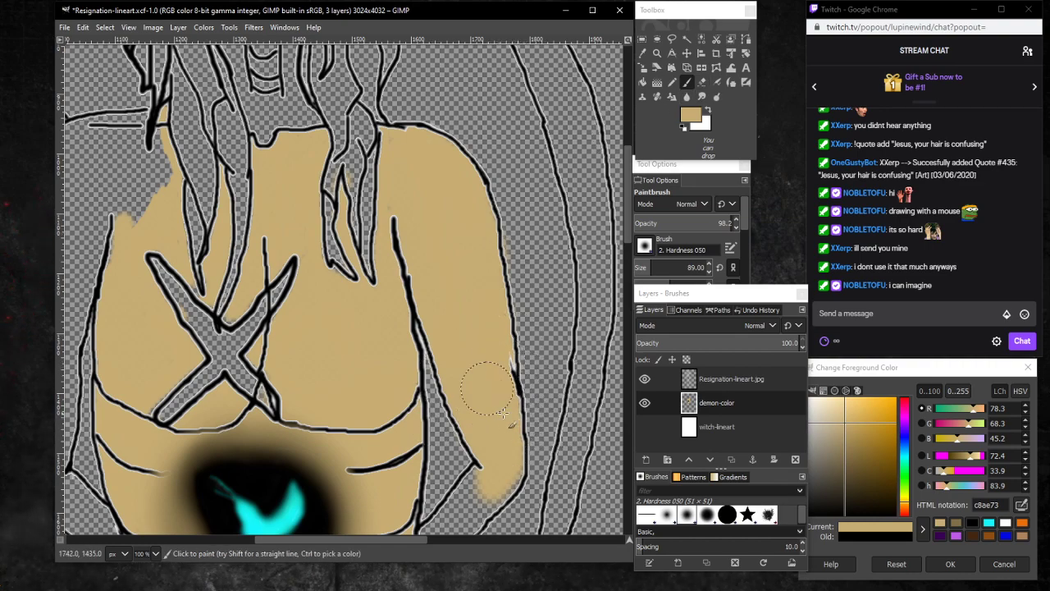
# Erase the stray spur on the inner side of the right arm's outline on the Resignation-lineart.jpg layer, using the Eraser at size 7.
pyautogui.click(657, 53)
pyautogui.click(494, 383)
pyautogui.click(495, 382)
pyautogui.click(495, 383)
pyautogui.click(494, 382)
pyautogui.click(495, 383)
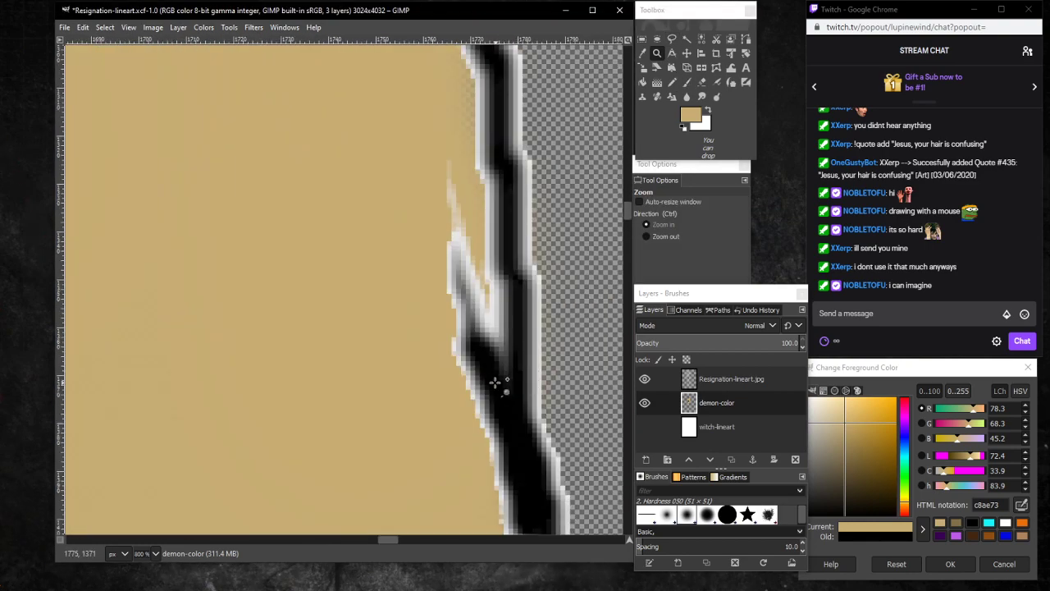
pyautogui.click(746, 380)
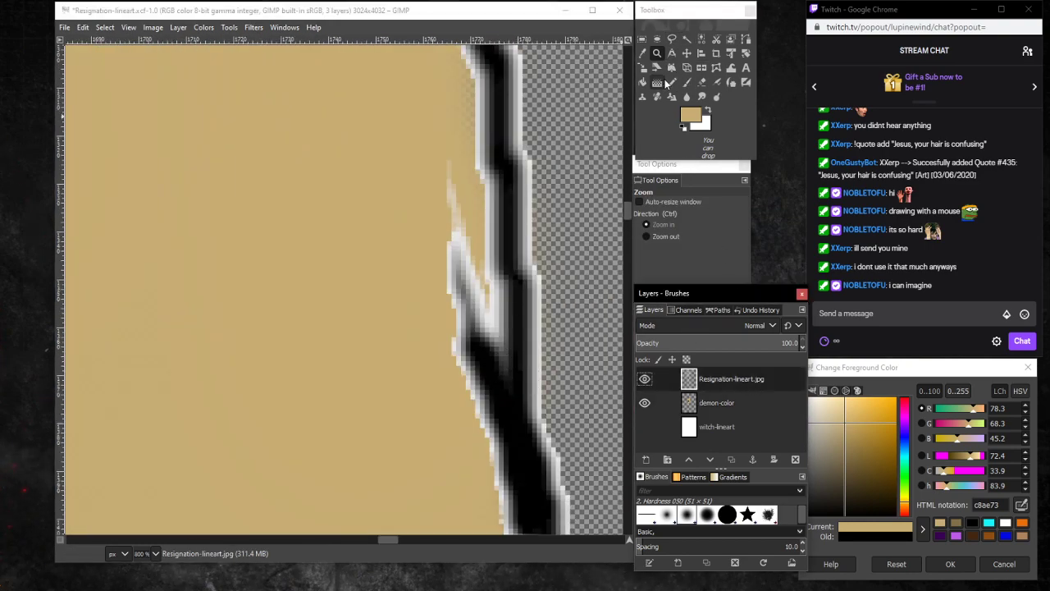
pyautogui.click(702, 83)
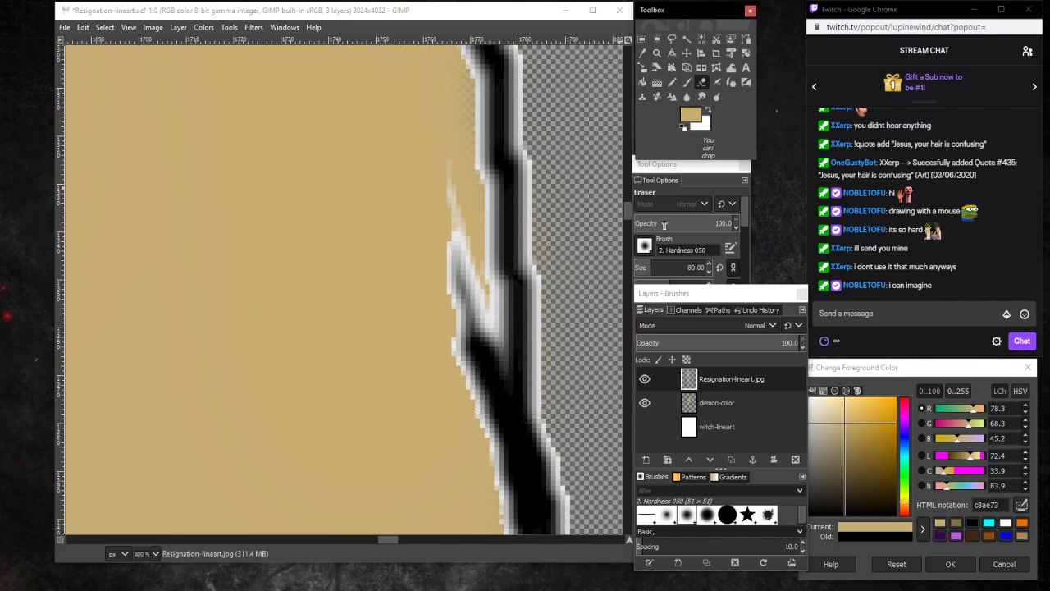
pyautogui.moveTo(646, 267); pyautogui.dragTo(631, 269)
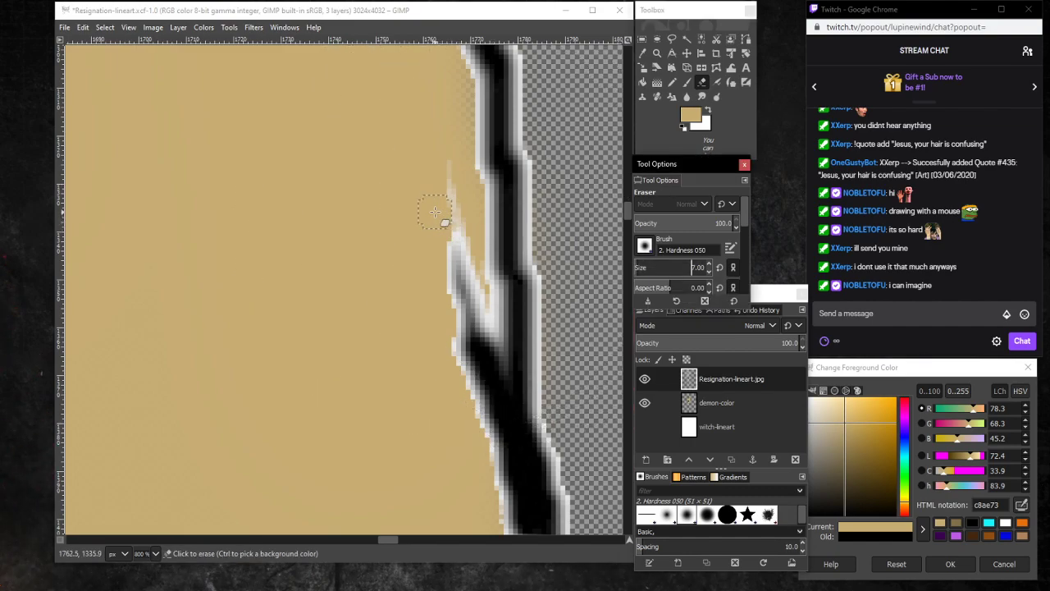
pyautogui.moveTo(446, 218)
pyautogui.mouseDown()
pyautogui.moveTo(447, 185)
pyautogui.moveTo(450, 203)
pyautogui.moveTo(443, 152)
pyautogui.moveTo(480, 299)
pyautogui.moveTo(449, 241)
pyautogui.moveTo(461, 375)
pyautogui.moveTo(461, 287)
pyautogui.moveTo(477, 296)
pyautogui.moveTo(475, 468)
pyautogui.moveTo(473, 360)
pyautogui.moveTo(475, 423)
pyautogui.mouseUp()
pyautogui.moveTo(471, 255)
pyautogui.mouseDown()
pyautogui.moveTo(487, 446)
pyautogui.moveTo(465, 304)
pyautogui.mouseUp()
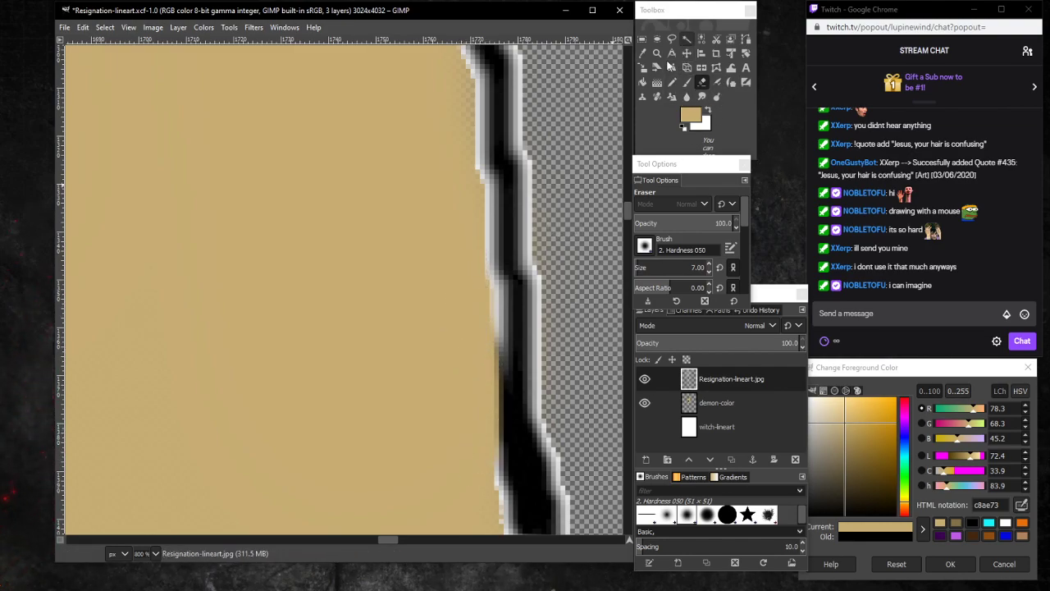
# Paint the right elbow and the visible forearm tan on the demon-color layer, using the Paintbrush at size 42.
pyautogui.click(155, 553)
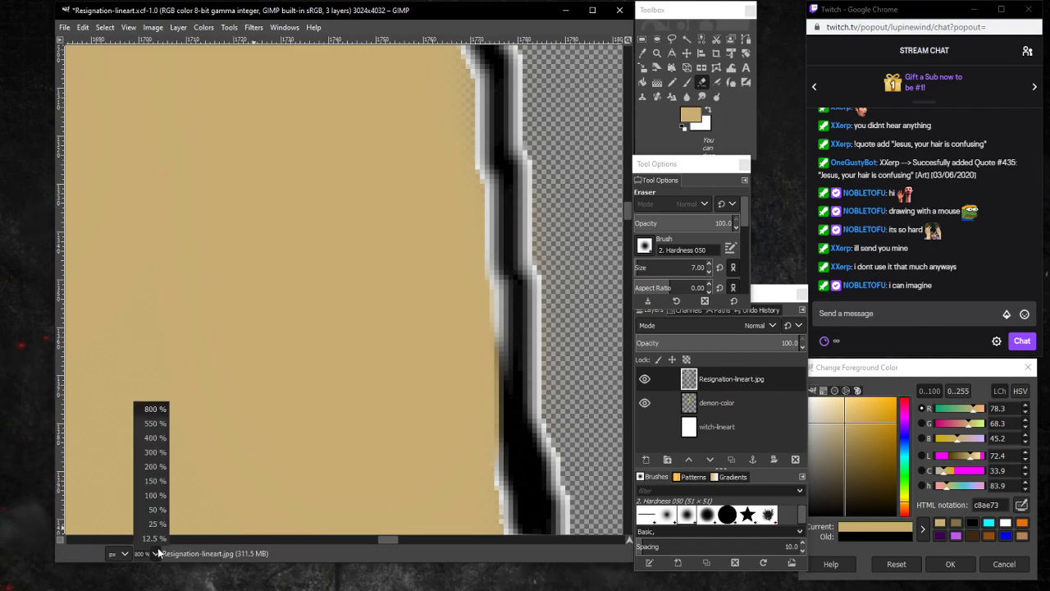
pyautogui.click(154, 469)
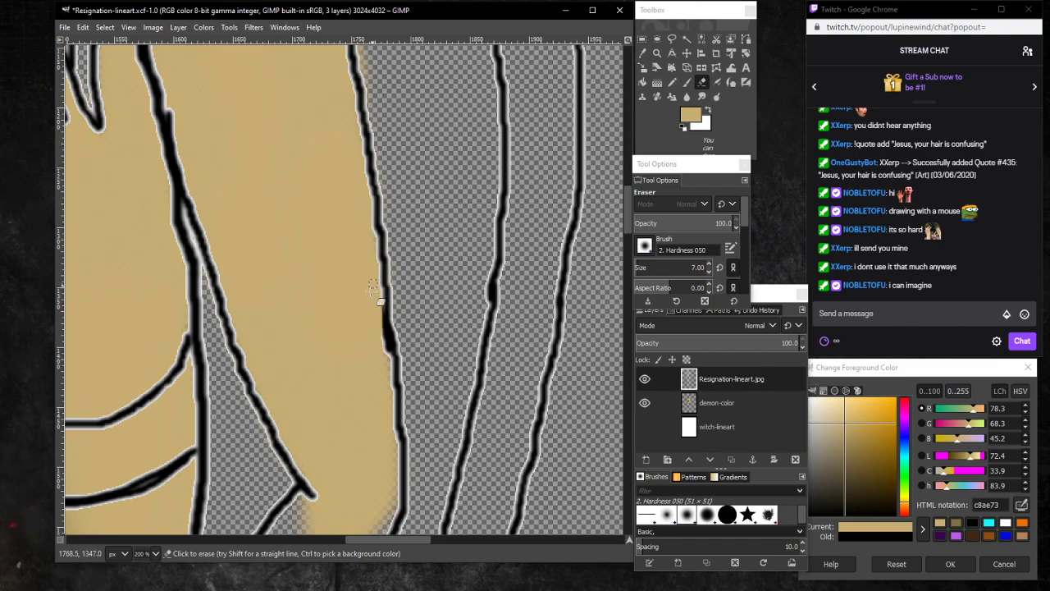
pyautogui.scroll(-5, 327, 269)
pyautogui.scroll(4, 327, 335)
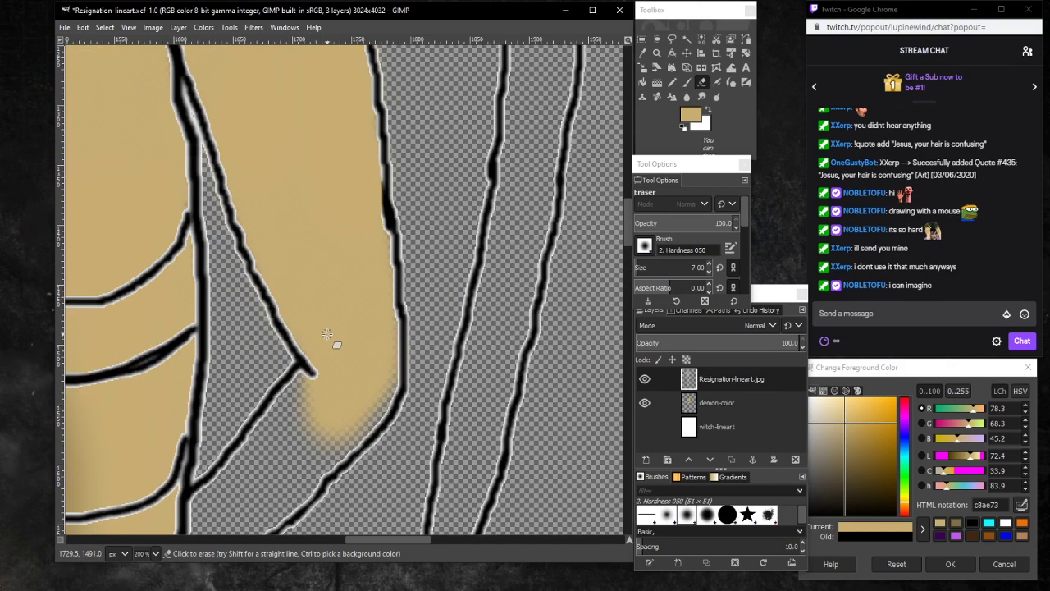
pyautogui.click(156, 554)
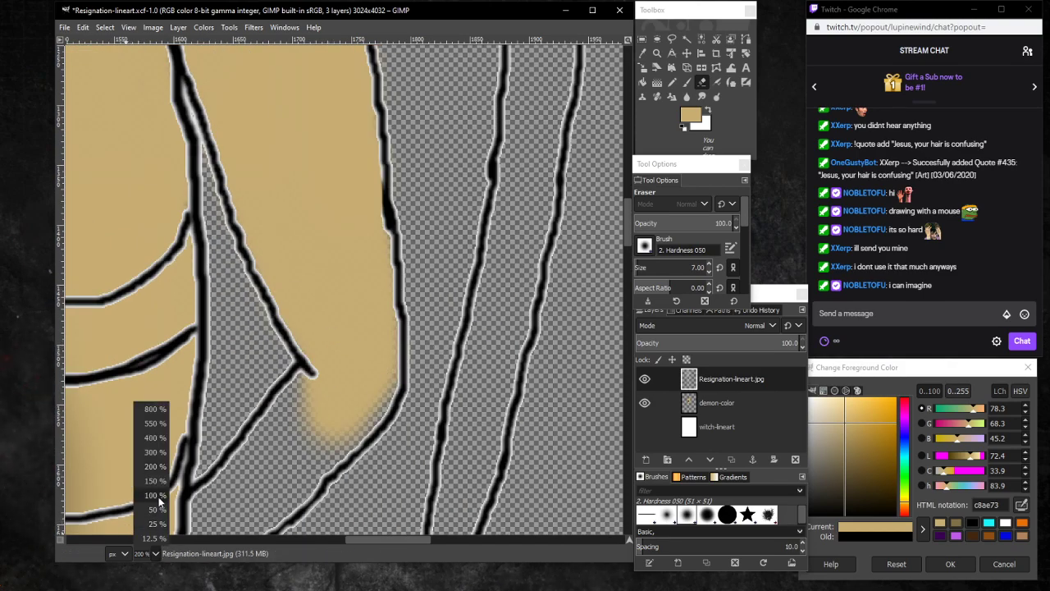
pyautogui.click(153, 526)
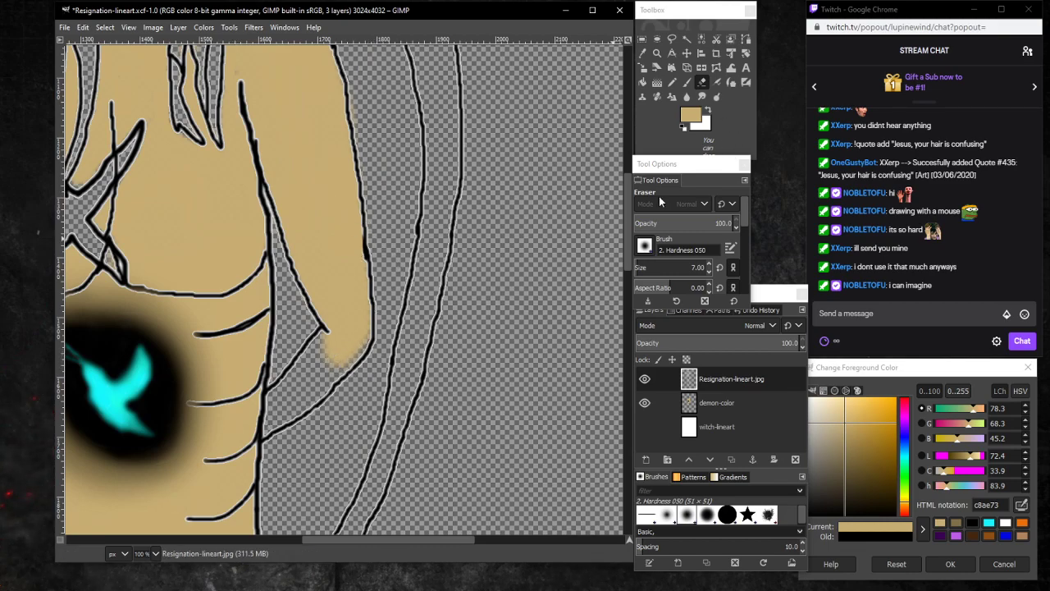
pyautogui.click(743, 405)
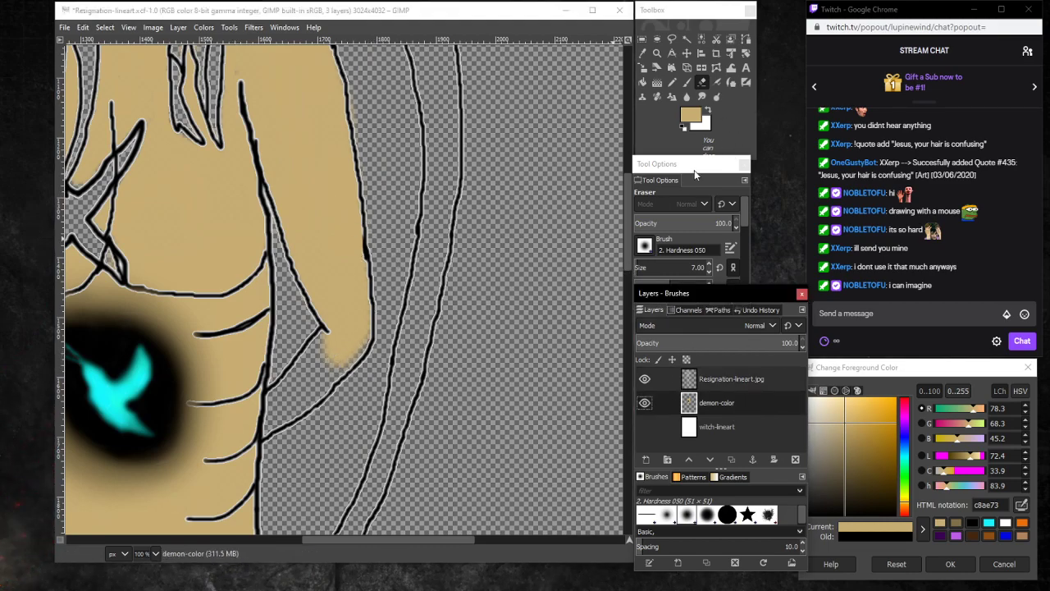
pyautogui.click(690, 83)
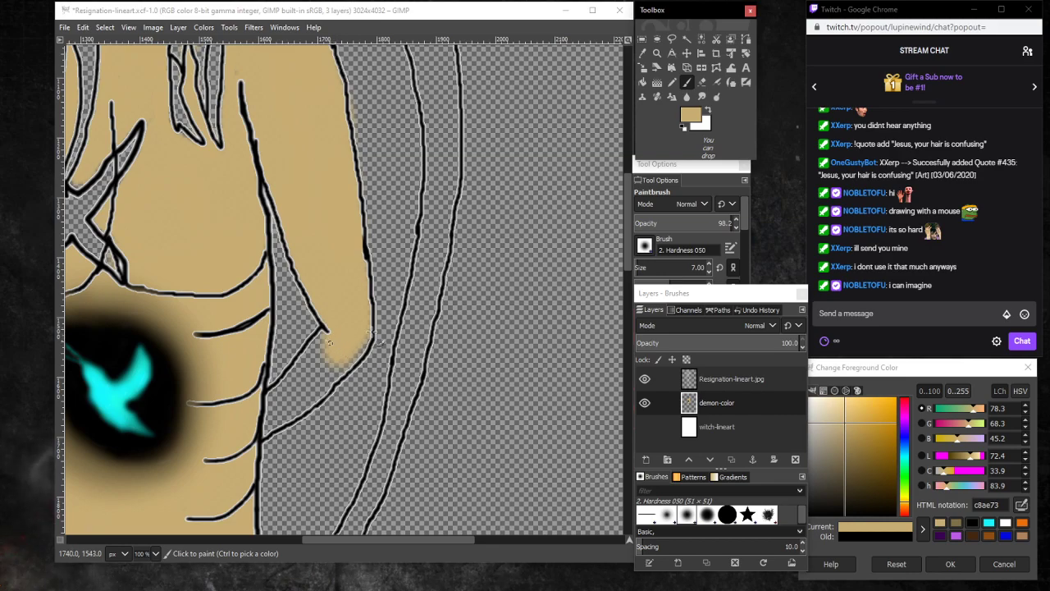
pyautogui.click(657, 271)
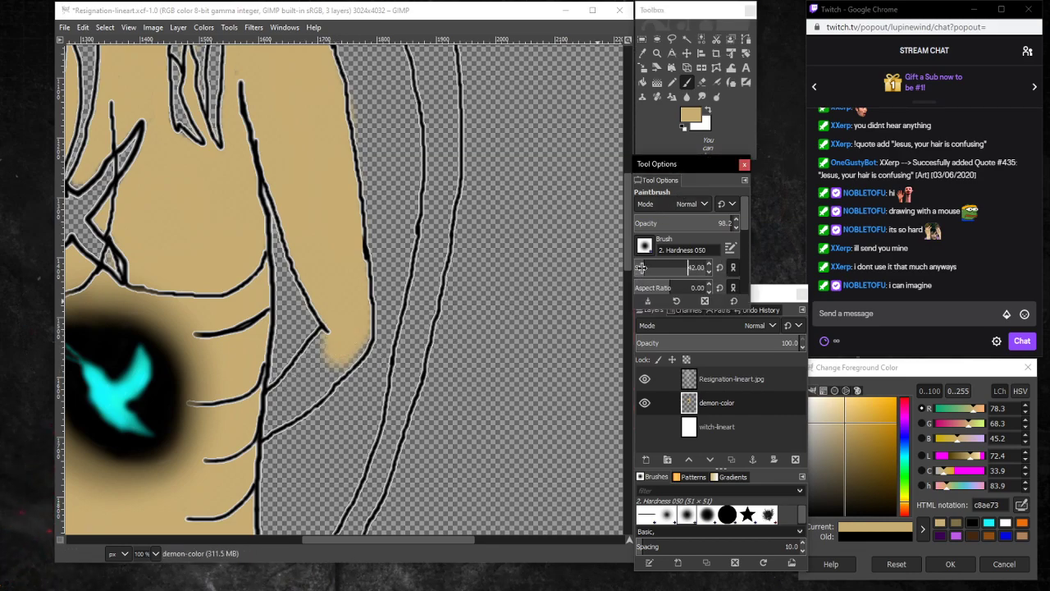
pyautogui.click(354, 320)
pyautogui.moveTo(361, 316)
pyautogui.mouseDown()
pyautogui.moveTo(340, 356)
pyautogui.moveTo(321, 368)
pyautogui.moveTo(323, 349)
pyautogui.moveTo(280, 396)
pyautogui.moveTo(317, 362)
pyautogui.mouseUp()
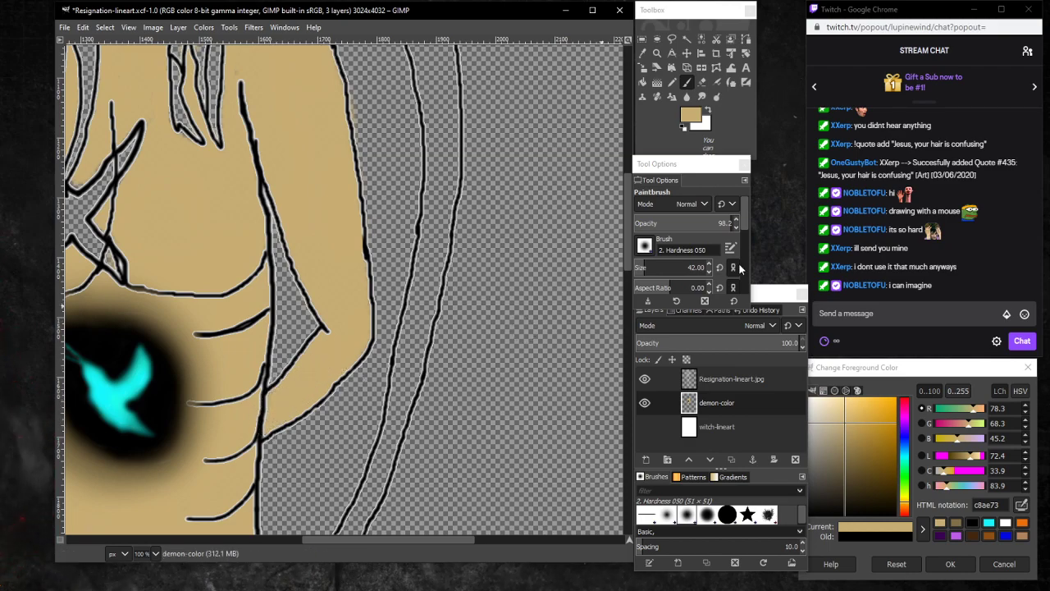
# Shade the right forearm below the elbow with darker brown 827148 on the demon-color layer, using the Airbrush at size 62.
pyautogui.keyDown('ctrl'); pyautogui.click(216, 402); pyautogui.keyUp('ctrl')
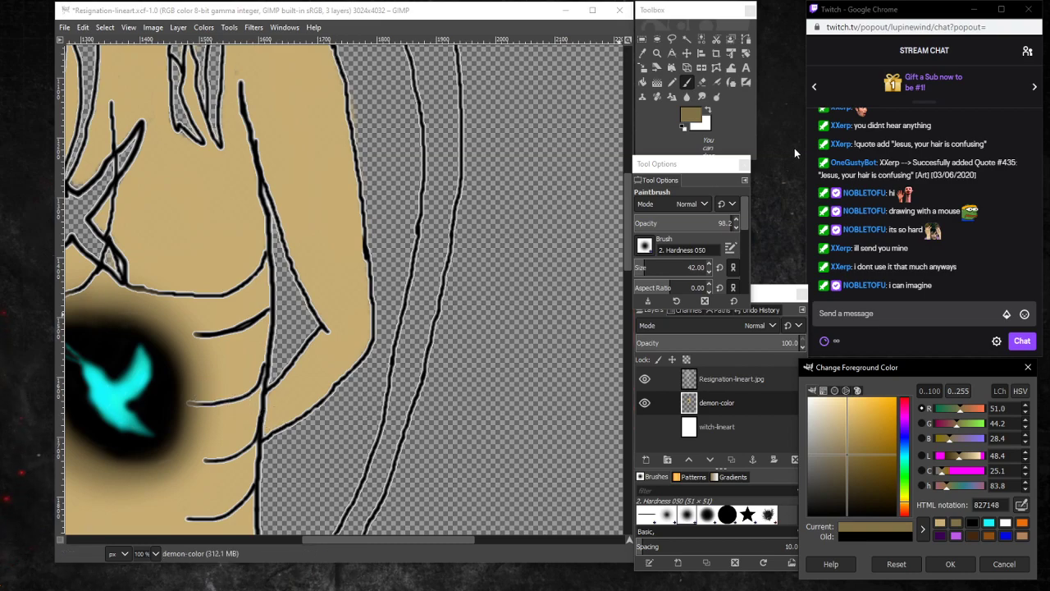
pyautogui.click(716, 82)
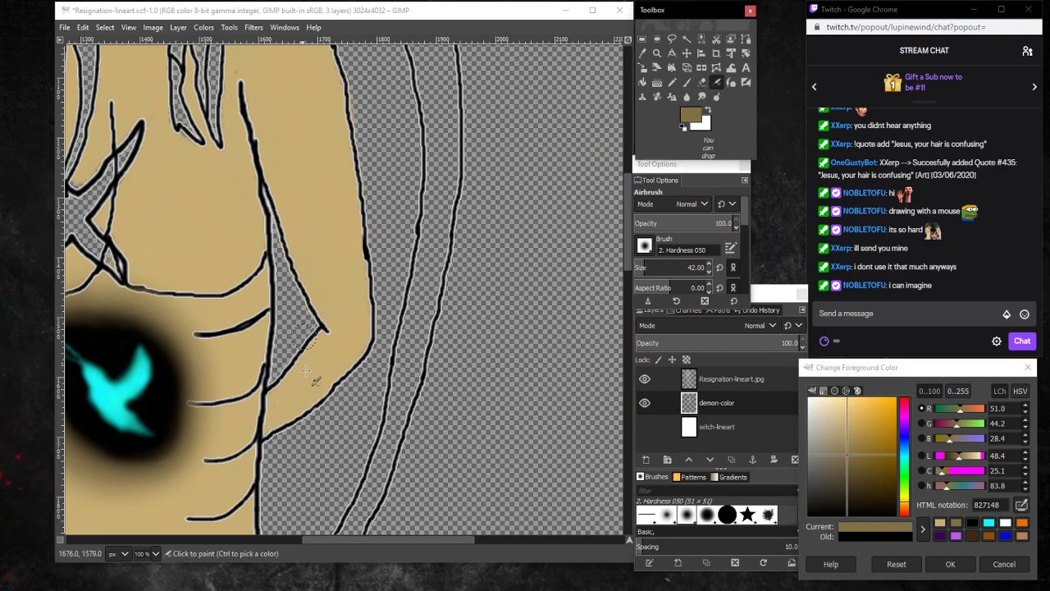
pyautogui.click(646, 270)
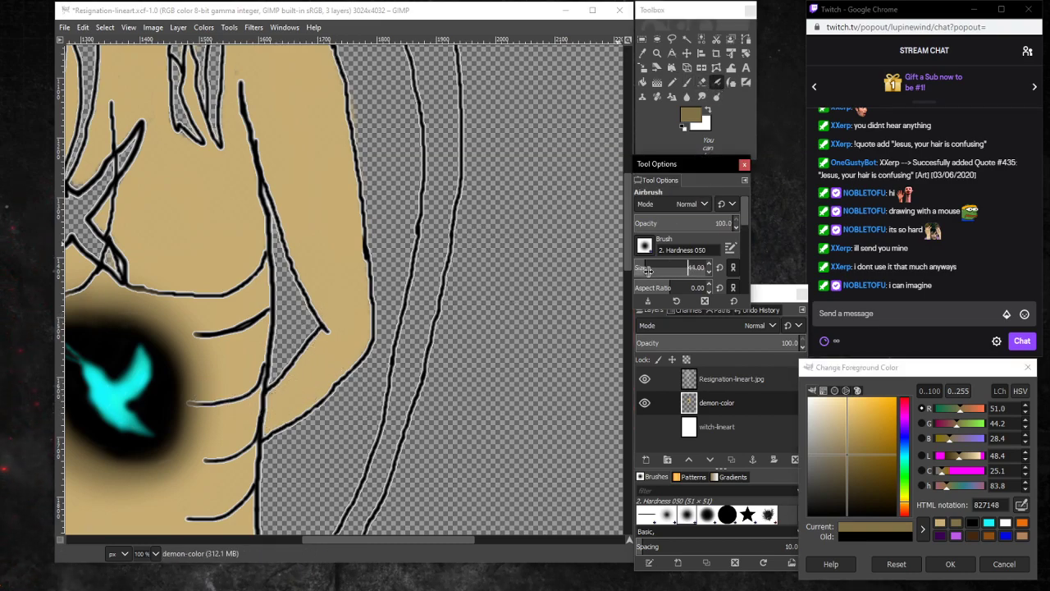
pyautogui.click(283, 402)
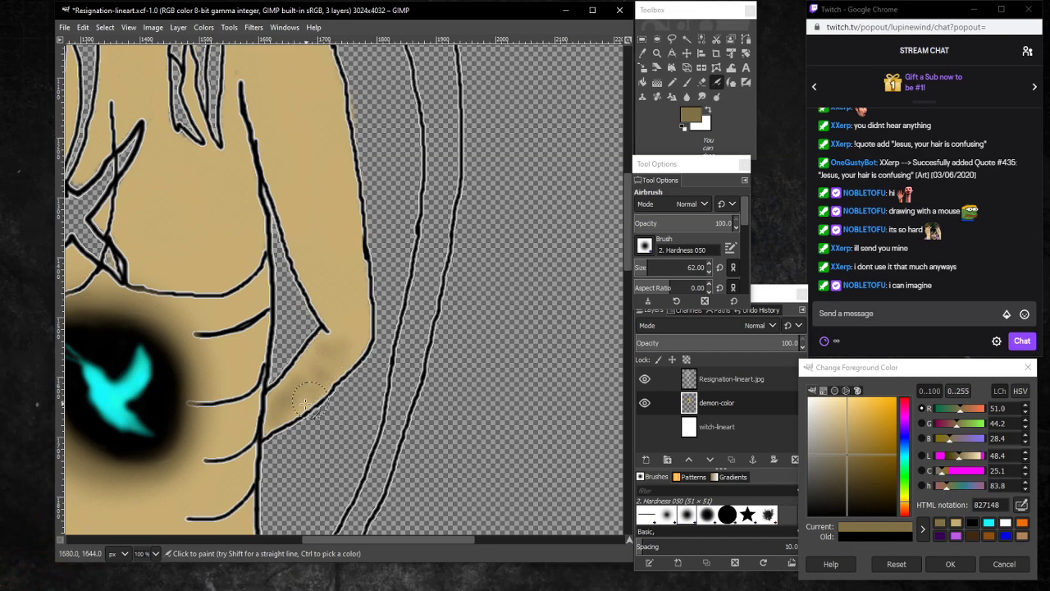
# Erase the white fringe on the torso outline where it borders the right forearm on the Resignation-lineart.jpg layer, using the Eraser at size 4.
pyautogui.click(721, 379)
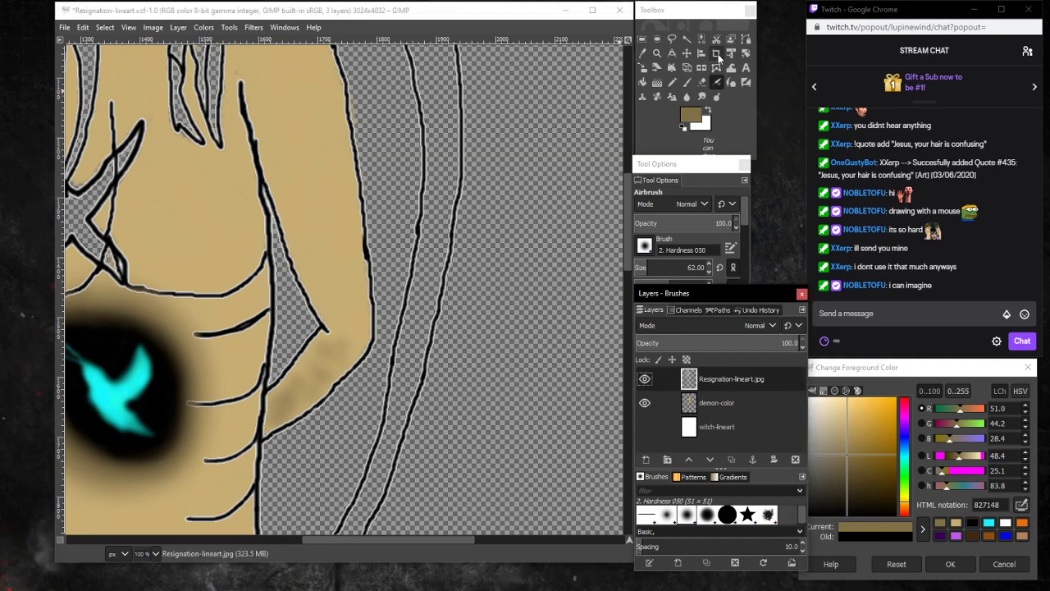
pyautogui.press('z')
pyautogui.click(263, 410)
pyautogui.click(259, 414)
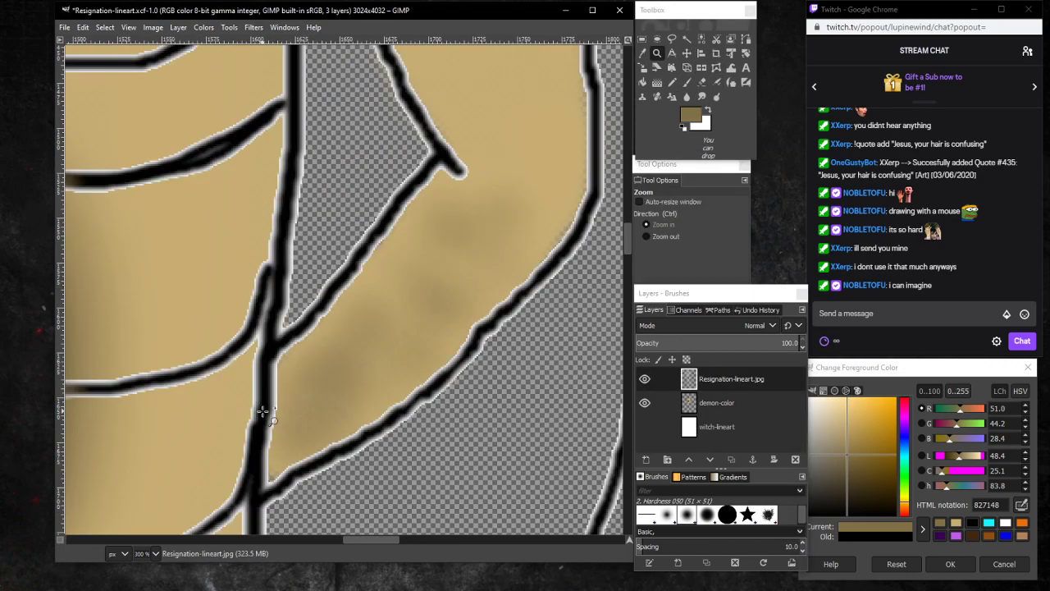
pyautogui.click(263, 447)
pyautogui.click(252, 431)
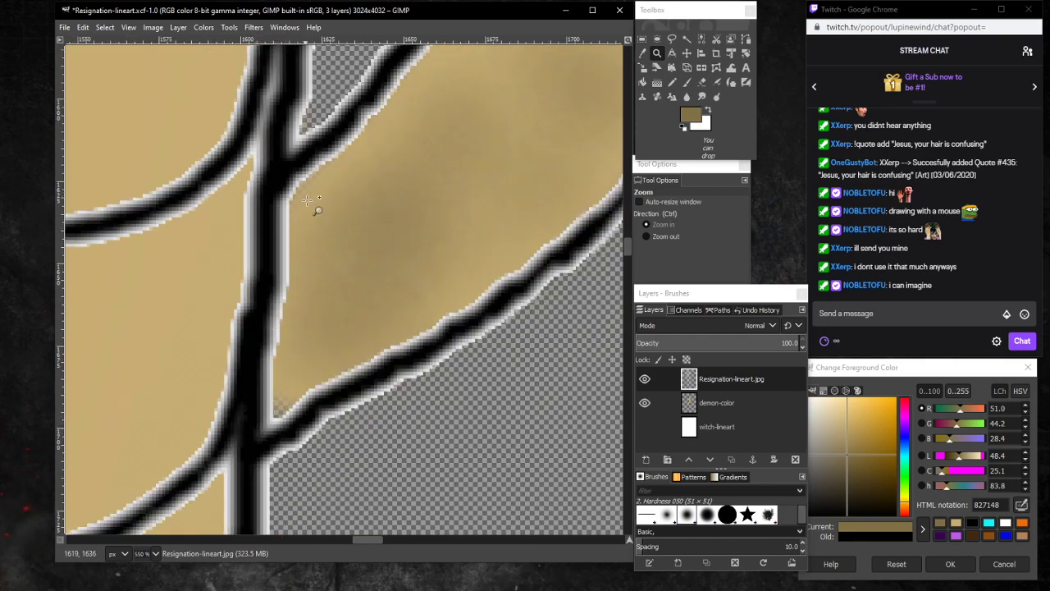
pyautogui.click(702, 82)
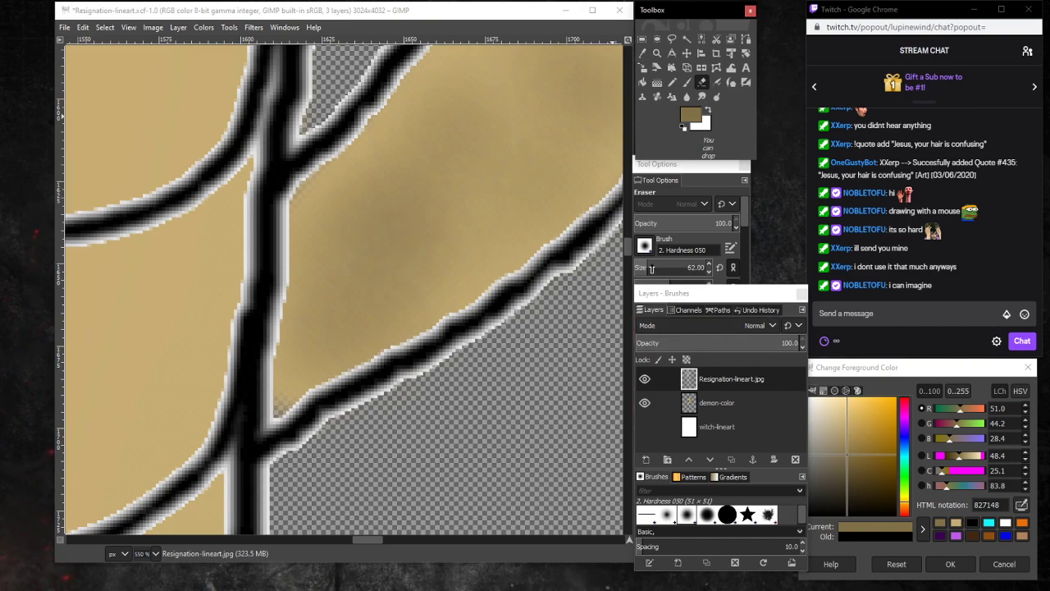
pyautogui.moveTo(651, 269); pyautogui.dragTo(645, 269)
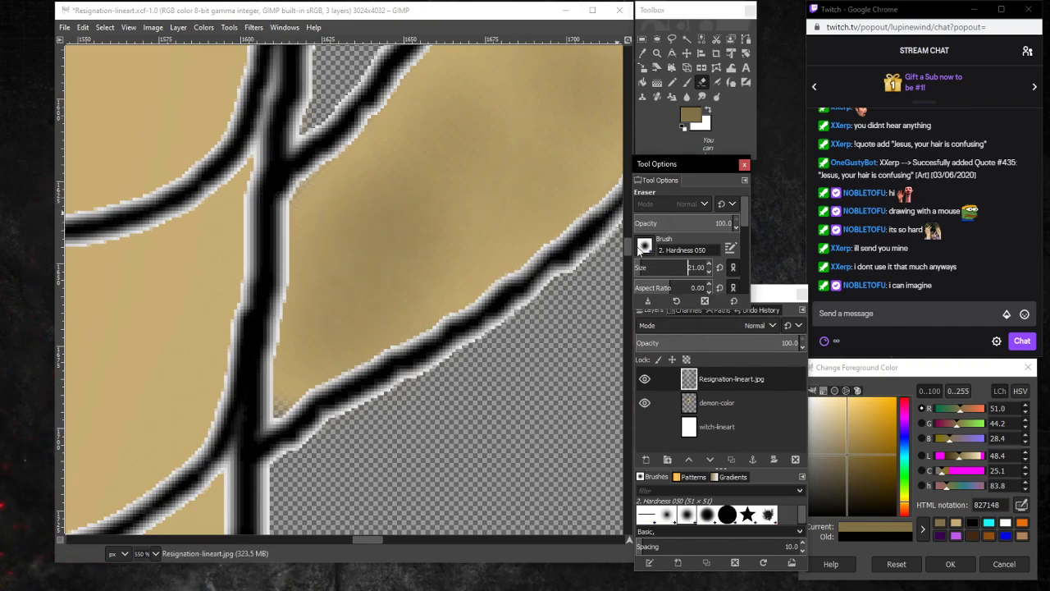
pyautogui.moveTo(644, 267); pyautogui.dragTo(636, 267)
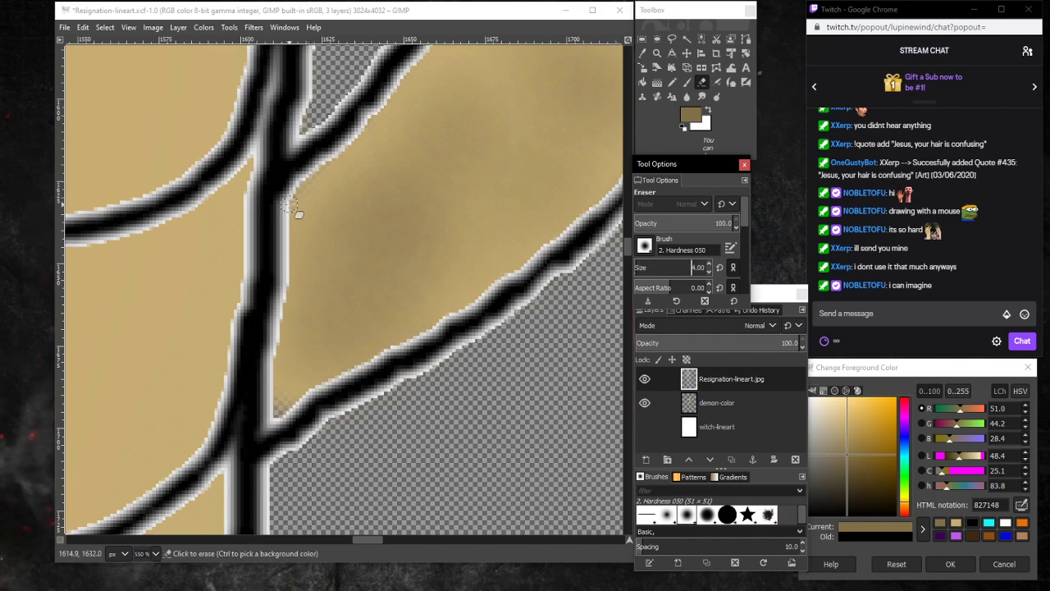
pyautogui.moveTo(288, 206)
pyautogui.mouseDown()
pyautogui.moveTo(287, 243)
pyautogui.moveTo(287, 212)
pyautogui.moveTo(287, 271)
pyautogui.mouseUp()
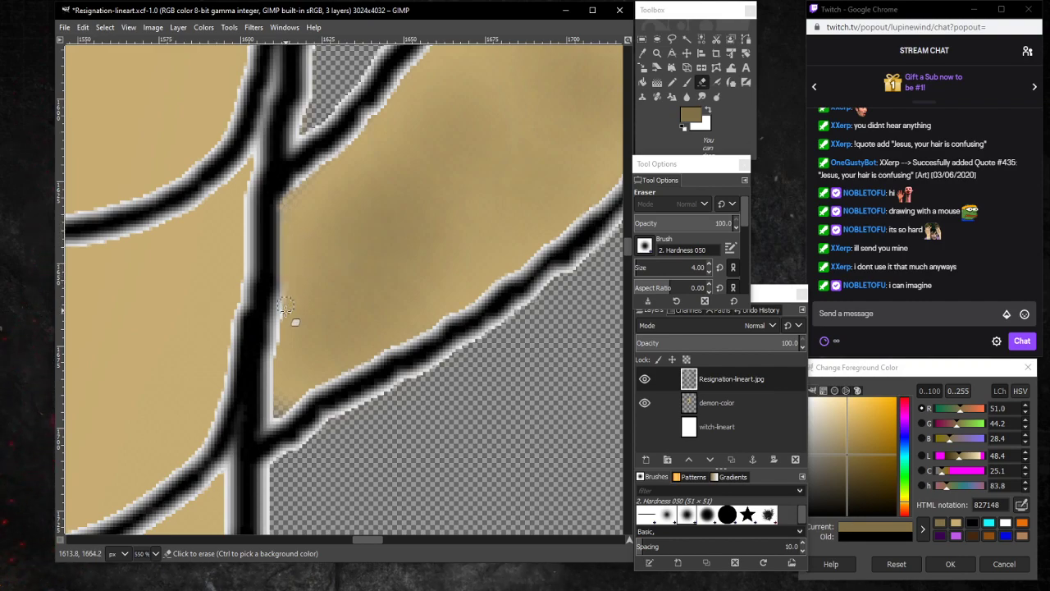
# Erase the white fringe inside the image-right elbow's line art and fill the exposed gap on the demon-color layer with tan c8ae73.
pyautogui.moveTo(285, 284)
pyautogui.mouseDown()
pyautogui.moveTo(272, 327)
pyautogui.moveTo(287, 279)
pyautogui.moveTo(272, 364)
pyautogui.mouseUp()
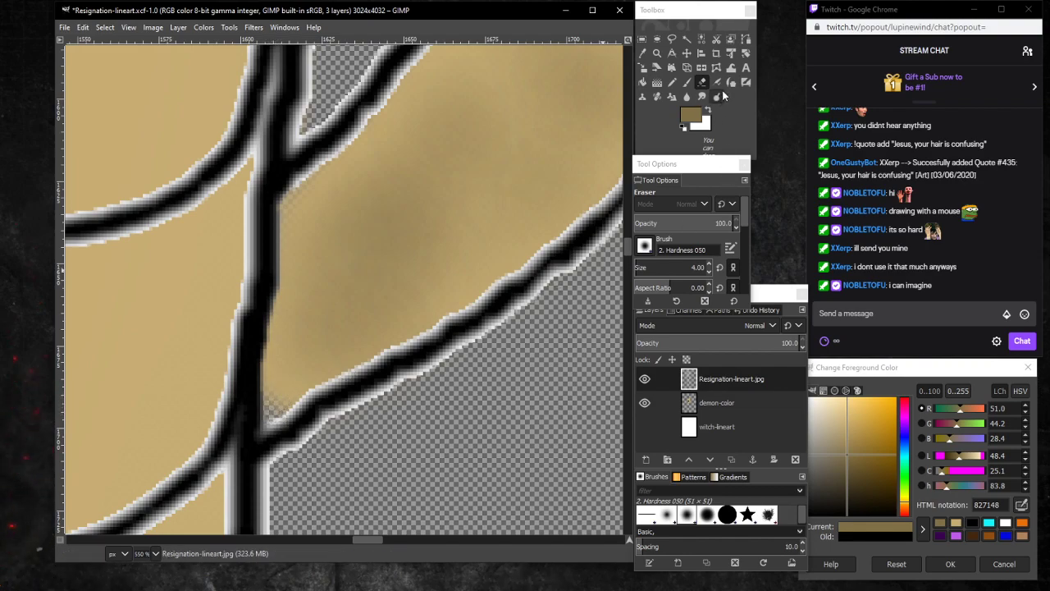
pyautogui.click(686, 82)
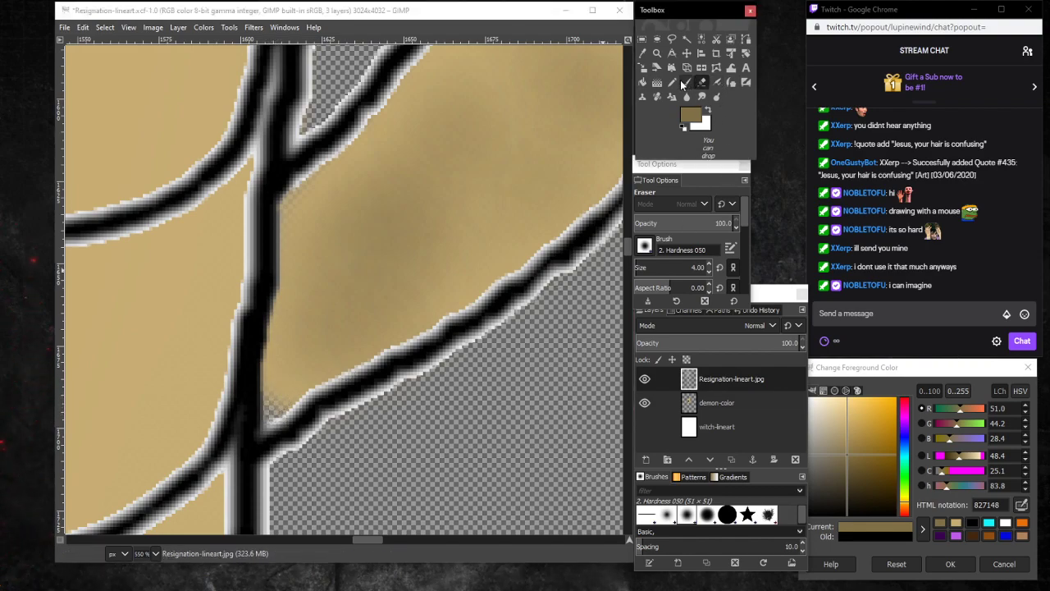
pyautogui.click(739, 402)
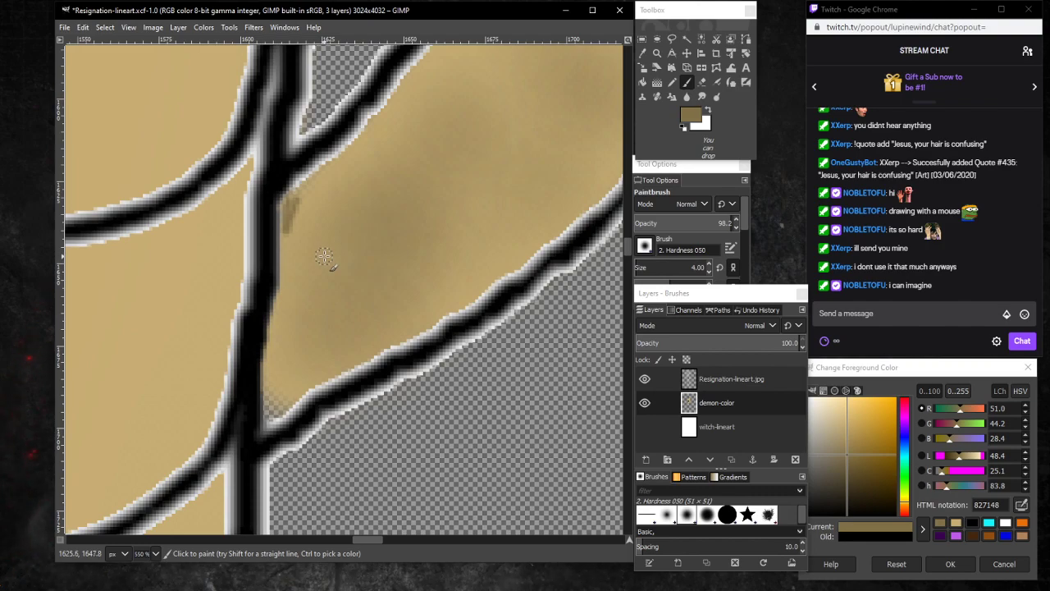
pyautogui.moveTo(297, 191)
pyautogui.mouseDown()
pyautogui.moveTo(291, 207)
pyautogui.moveTo(299, 188)
pyautogui.mouseUp()
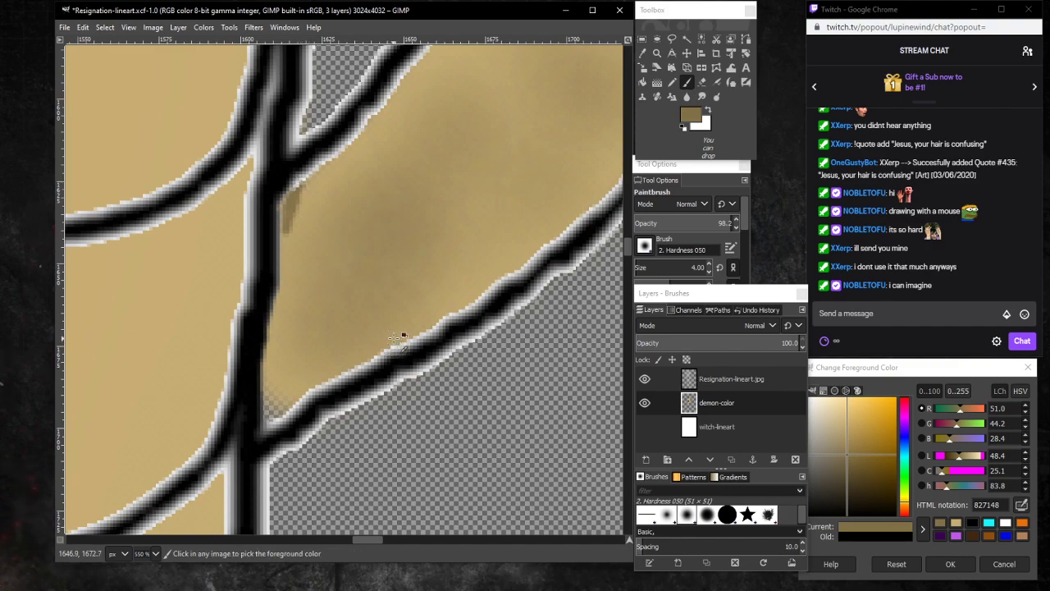
pyautogui.hotkey('ctrl', 'z')
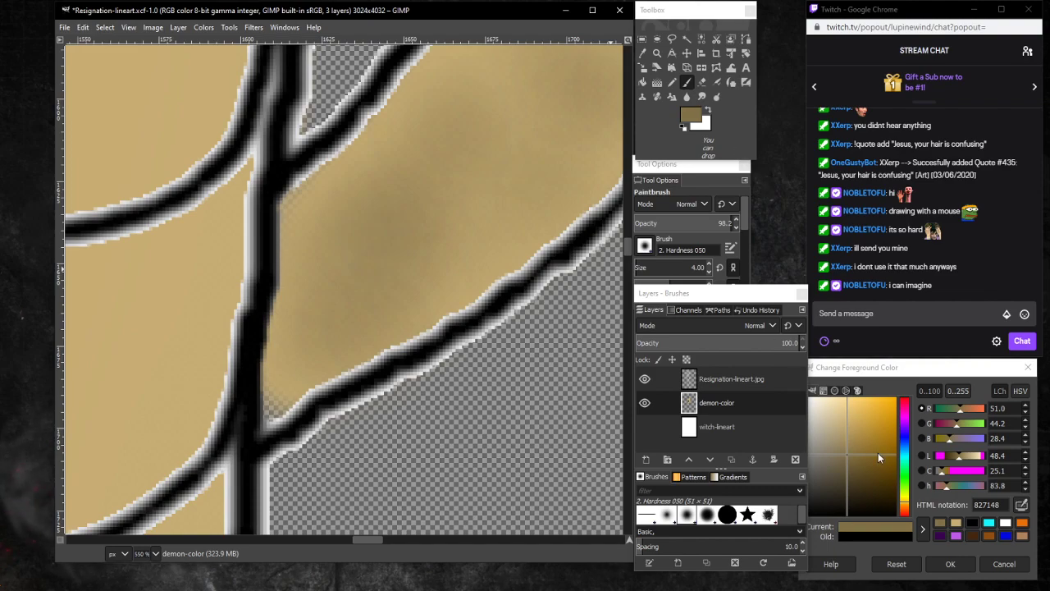
pyautogui.click(956, 522)
pyautogui.click(305, 183)
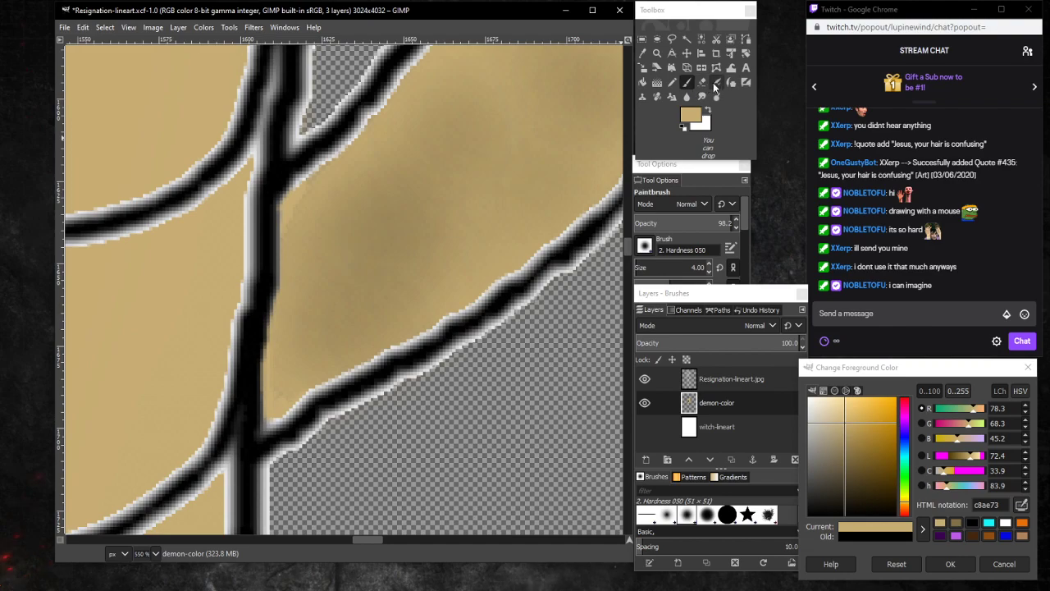
# Shade the lower part of the image-right elbow with the Airbrush at size 74 in dark tan 827148.
pyautogui.click(715, 82)
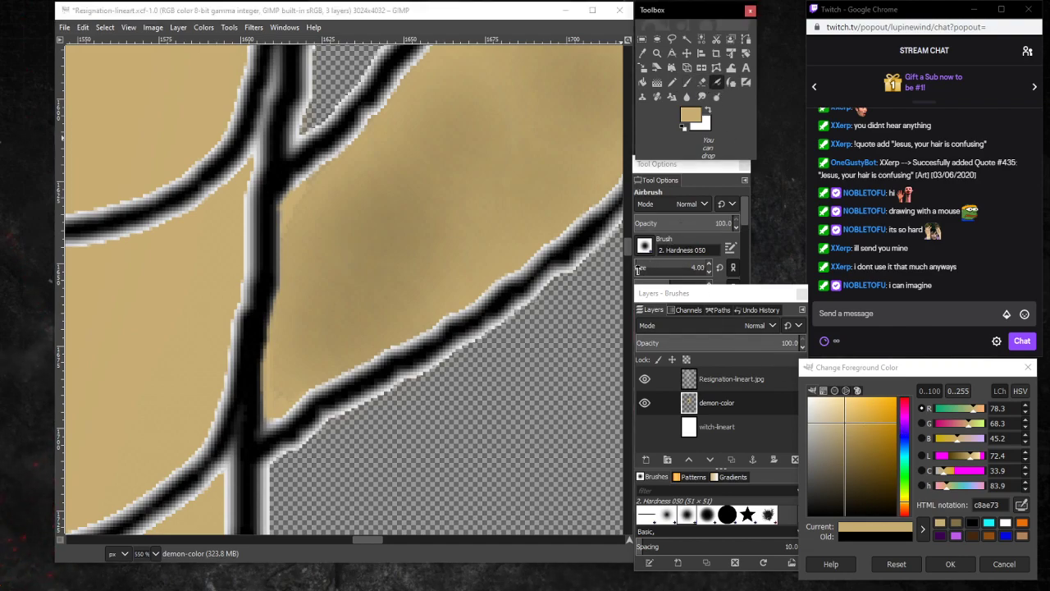
pyautogui.moveTo(637, 269); pyautogui.dragTo(649, 269)
pyautogui.click(972, 535)
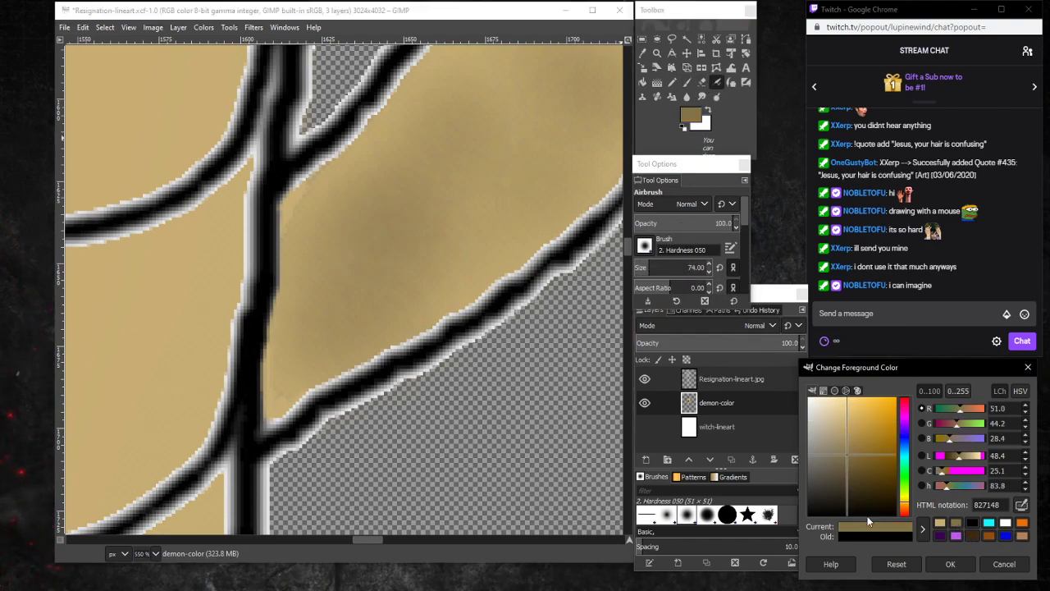
pyautogui.moveTo(297, 259)
pyautogui.mouseDown()
pyautogui.moveTo(287, 375)
pyautogui.moveTo(320, 277)
pyautogui.moveTo(301, 222)
pyautogui.moveTo(310, 342)
pyautogui.moveTo(284, 397)
pyautogui.moveTo(304, 219)
pyautogui.moveTo(334, 198)
pyautogui.moveTo(326, 246)
pyautogui.moveTo(356, 347)
pyautogui.moveTo(354, 227)
pyautogui.moveTo(404, 227)
pyautogui.moveTo(462, 274)
pyautogui.moveTo(596, 295)
pyautogui.mouseUp()
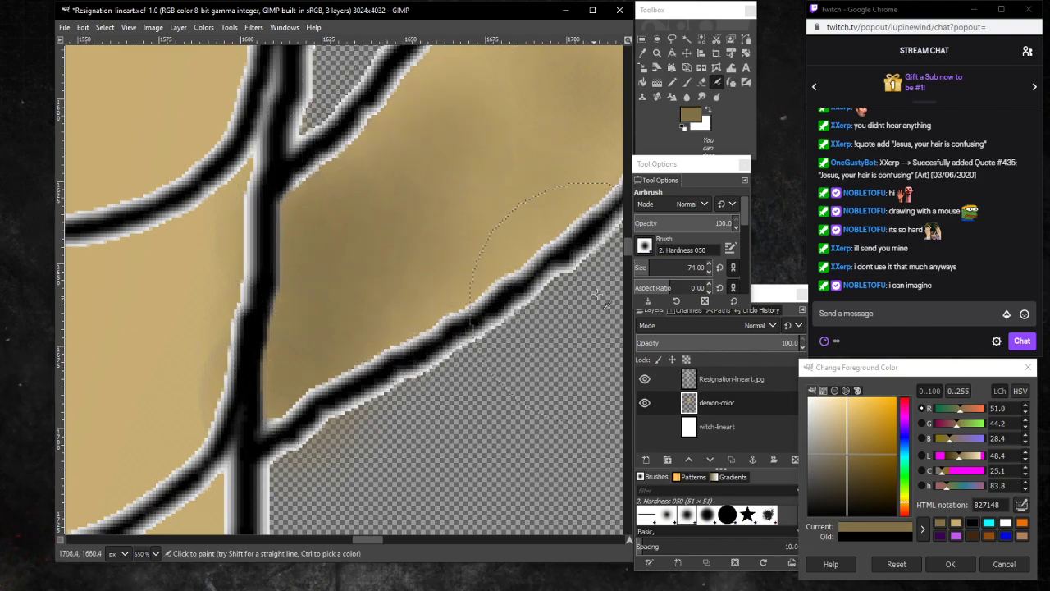
pyautogui.click(155, 553)
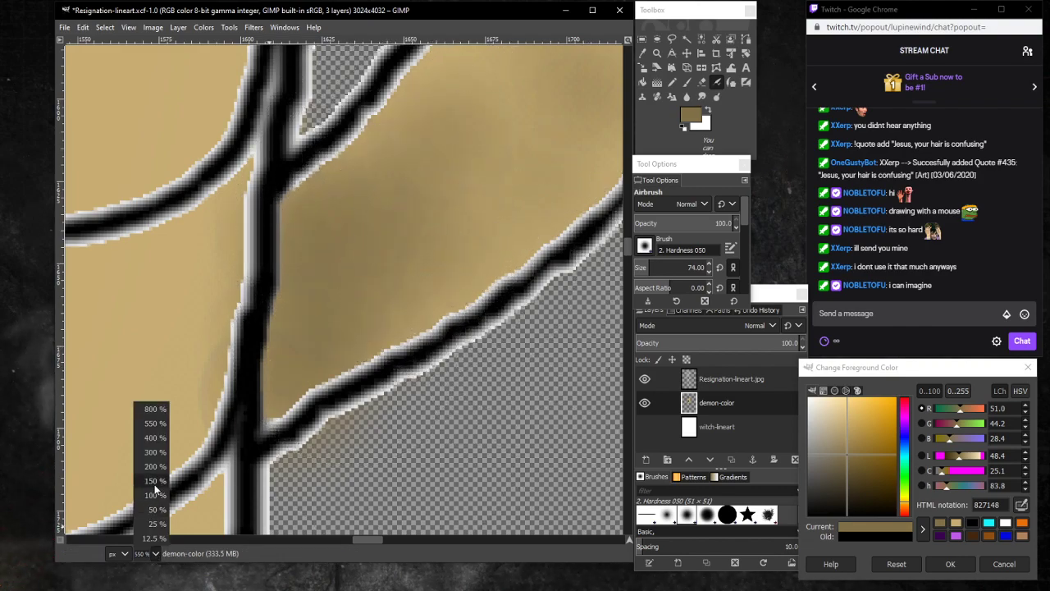
pyautogui.click(154, 480)
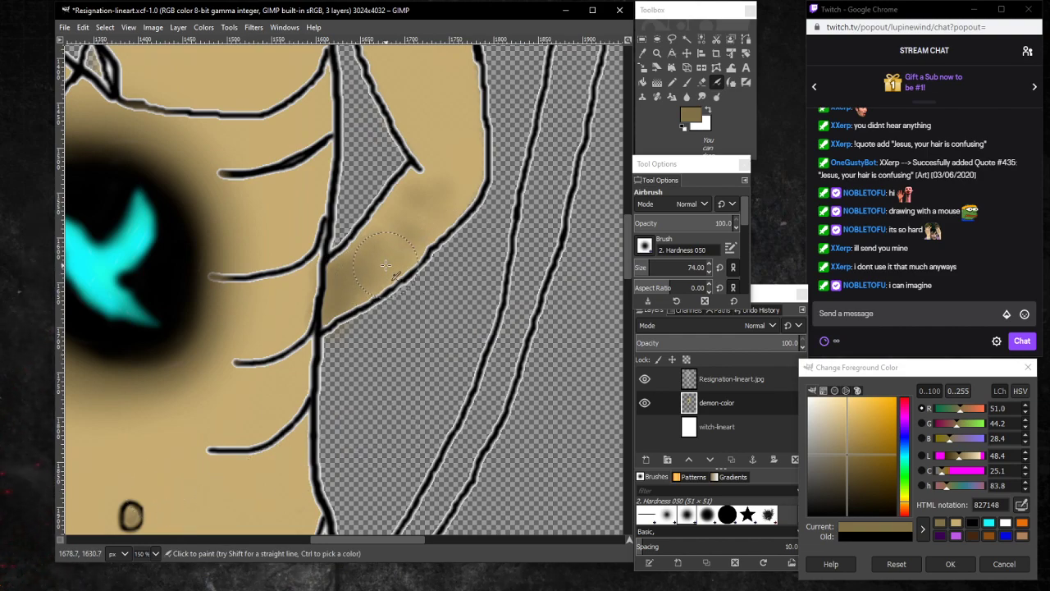
pyautogui.moveTo(360, 267); pyautogui.dragTo(399, 215)
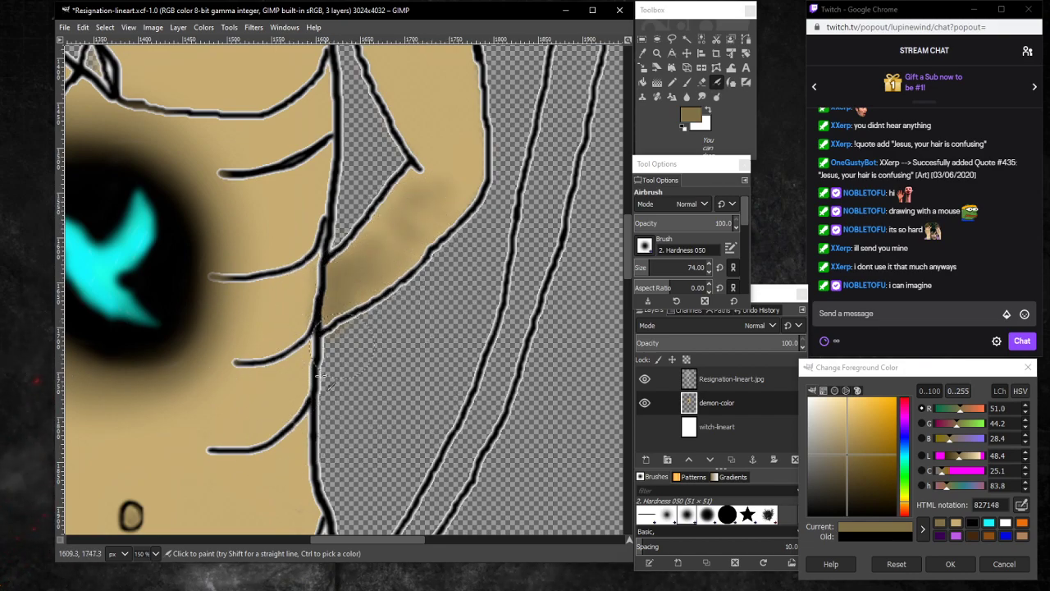
# Fill the figure's neck and face with tan c8ae73 on the demon-color layer, using the Paintbrush at size 74.
pyautogui.click(155, 552)
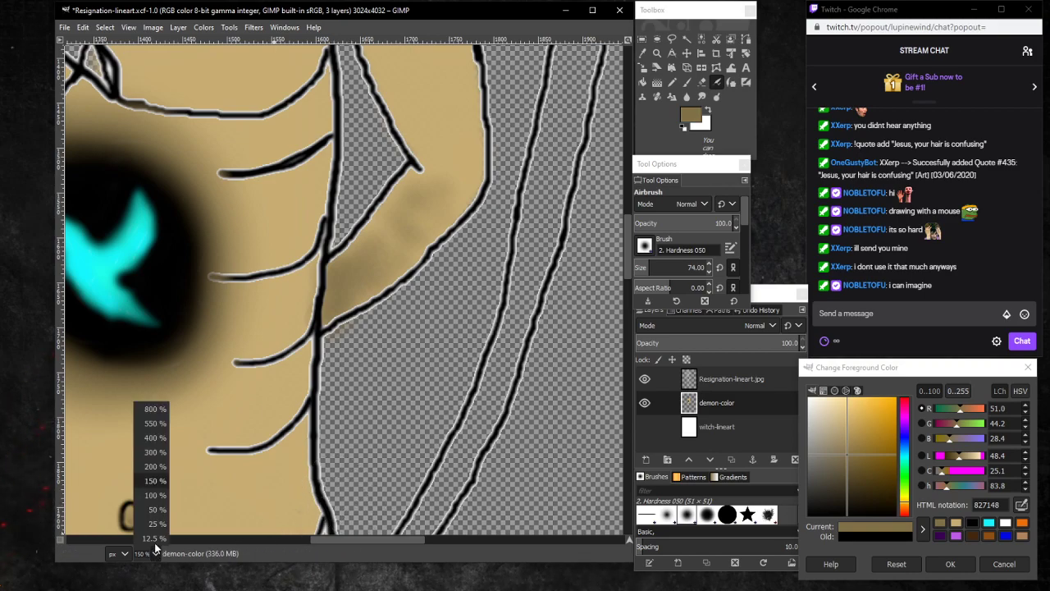
pyautogui.click(155, 497)
pyautogui.scroll(3, 249, 314)
pyautogui.scroll(-2, 250, 314)
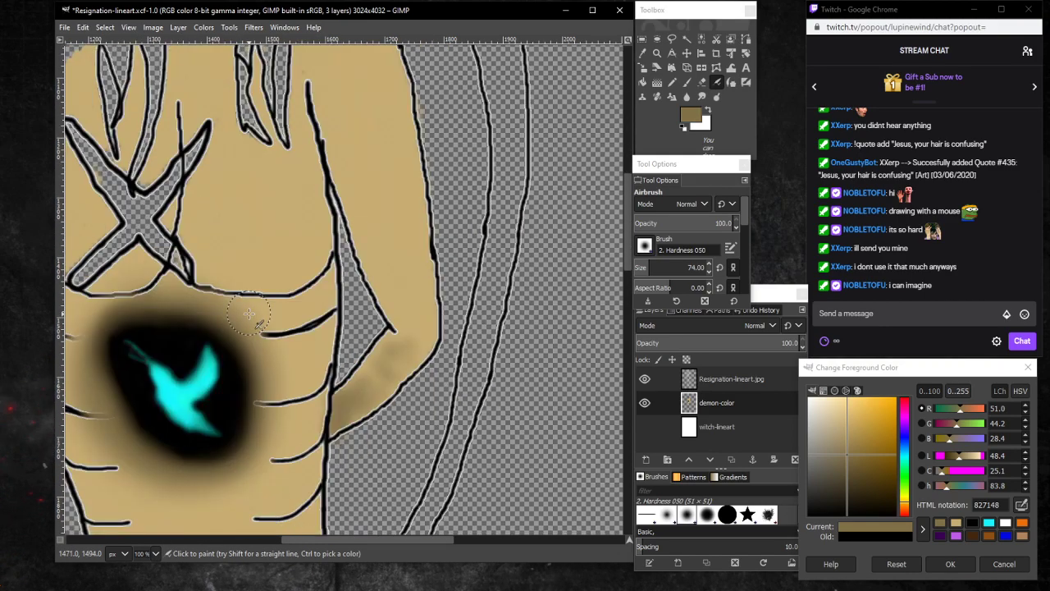
pyautogui.moveTo(297, 539)
pyautogui.mouseDown()
pyautogui.moveTo(220, 529)
pyautogui.moveTo(320, 516)
pyautogui.moveTo(186, 500)
pyautogui.moveTo(270, 475)
pyautogui.mouseUp()
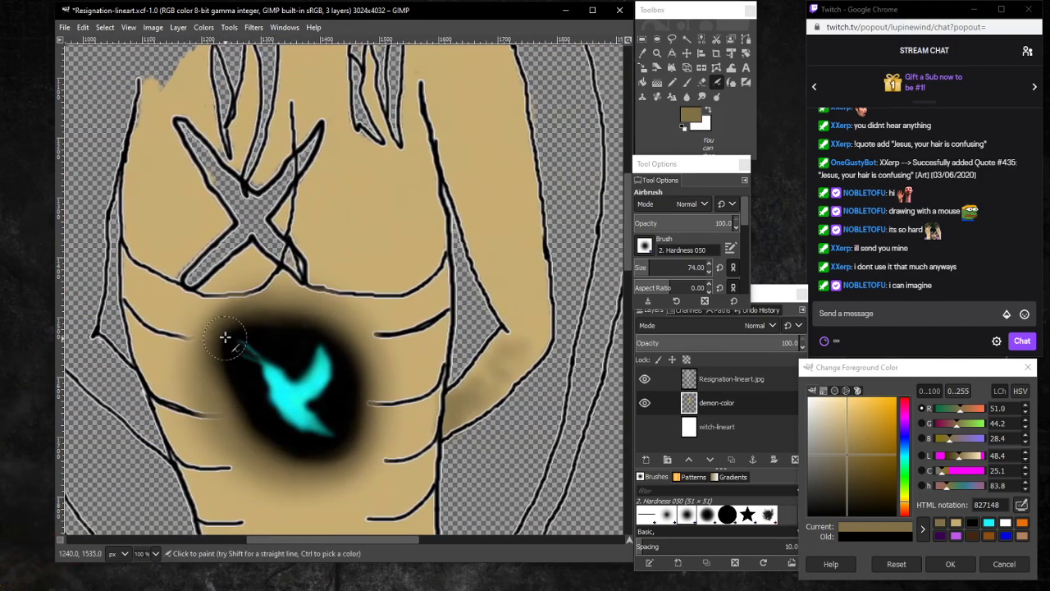
pyautogui.scroll(5, 225, 336)
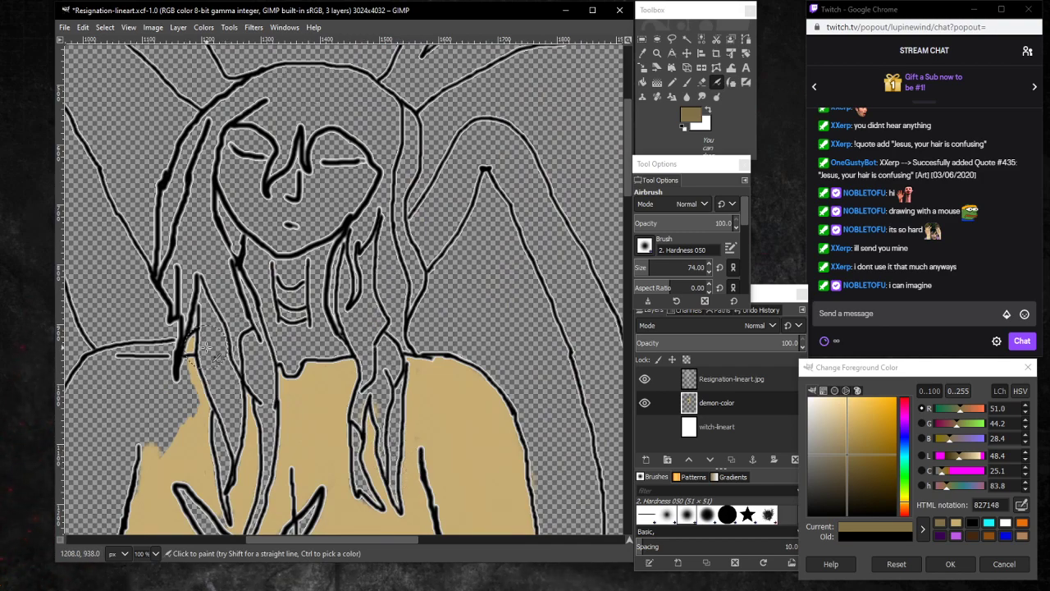
pyautogui.scroll(2, 210, 344)
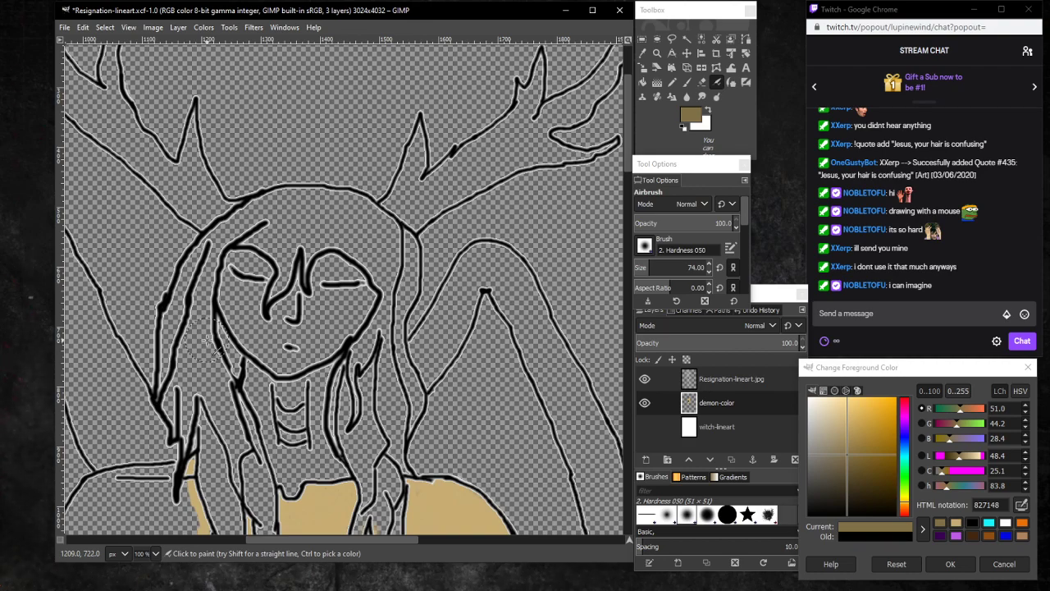
pyautogui.scroll(-2, 208, 341)
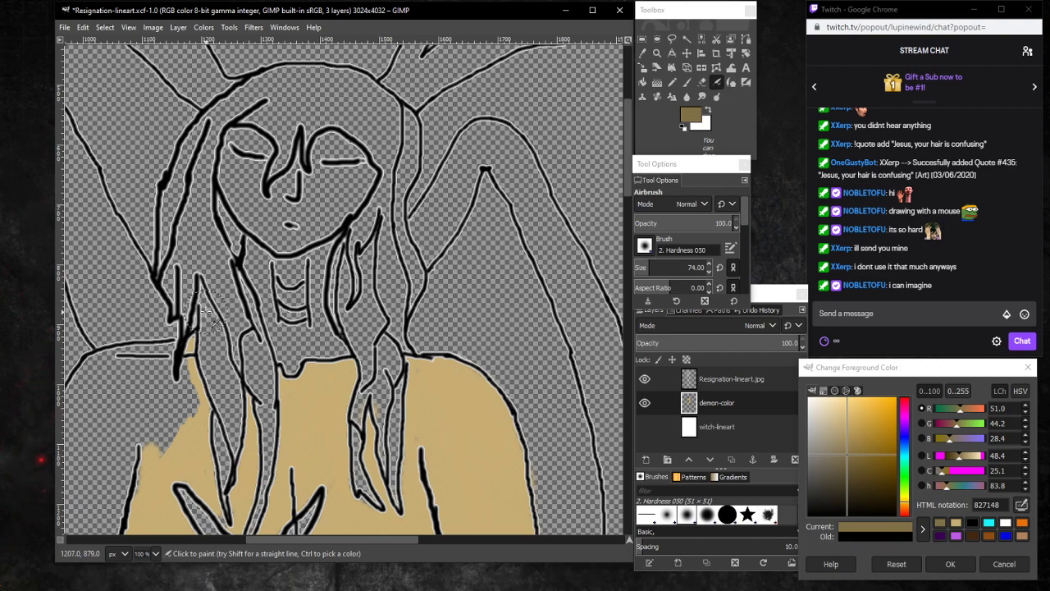
pyautogui.click(956, 526)
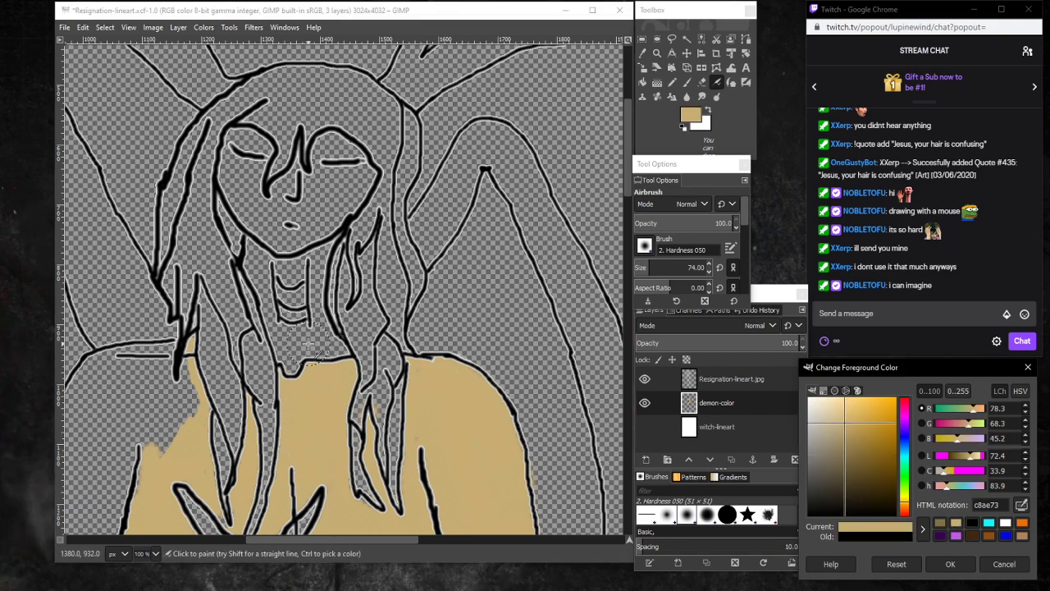
pyautogui.press('p')
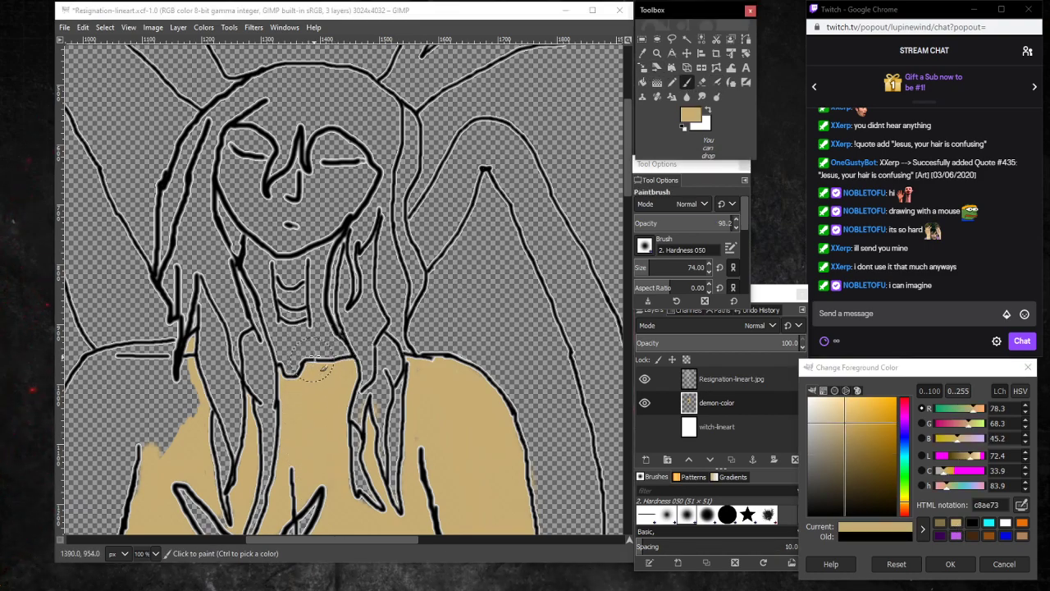
pyautogui.moveTo(328, 353)
pyautogui.mouseDown()
pyautogui.moveTo(308, 317)
pyautogui.moveTo(315, 348)
pyautogui.moveTo(312, 326)
pyautogui.moveTo(326, 338)
pyautogui.moveTo(308, 272)
pyautogui.moveTo(323, 242)
pyautogui.moveTo(309, 263)
pyautogui.moveTo(306, 247)
pyautogui.moveTo(292, 295)
pyautogui.moveTo(285, 289)
pyautogui.moveTo(291, 349)
pyautogui.mouseUp()
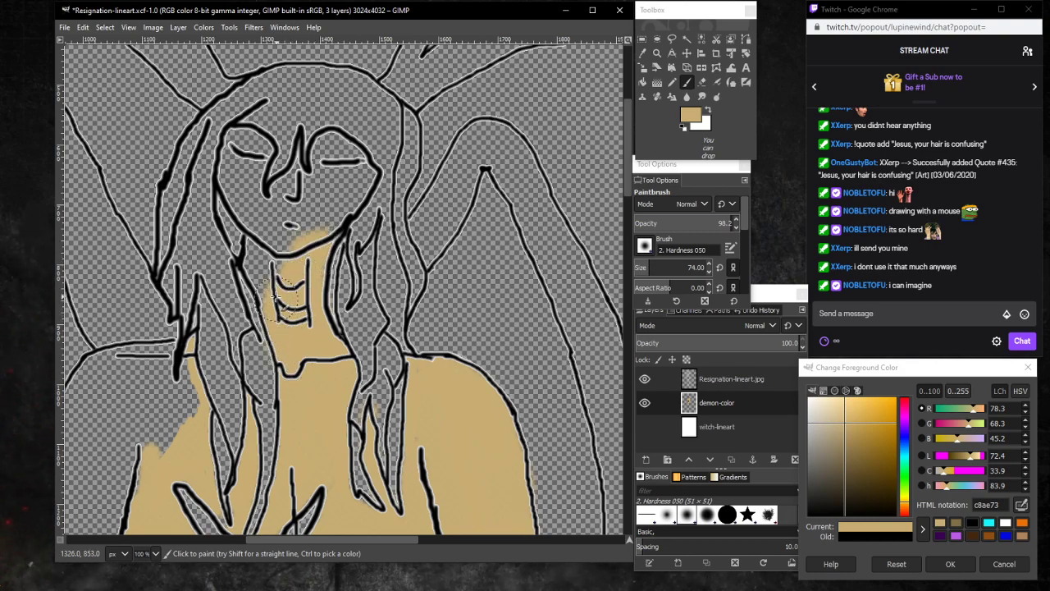
pyautogui.moveTo(278, 291)
pyautogui.mouseDown()
pyautogui.moveTo(259, 236)
pyautogui.moveTo(273, 253)
pyautogui.moveTo(272, 231)
pyautogui.moveTo(287, 244)
pyautogui.moveTo(289, 209)
pyautogui.moveTo(306, 206)
pyautogui.moveTo(297, 218)
pyautogui.moveTo(322, 213)
pyautogui.moveTo(345, 194)
pyautogui.moveTo(313, 228)
pyautogui.moveTo(346, 204)
pyautogui.moveTo(348, 156)
pyautogui.moveTo(365, 178)
pyautogui.moveTo(358, 184)
pyautogui.moveTo(352, 152)
pyautogui.moveTo(338, 141)
pyautogui.moveTo(322, 151)
pyautogui.moveTo(327, 181)
pyautogui.moveTo(331, 159)
pyautogui.moveTo(315, 204)
pyautogui.moveTo(294, 169)
pyautogui.moveTo(275, 216)
pyautogui.moveTo(252, 187)
pyautogui.moveTo(256, 144)
pyautogui.moveTo(236, 143)
pyautogui.moveTo(226, 175)
pyautogui.moveTo(266, 230)
pyautogui.mouseUp()
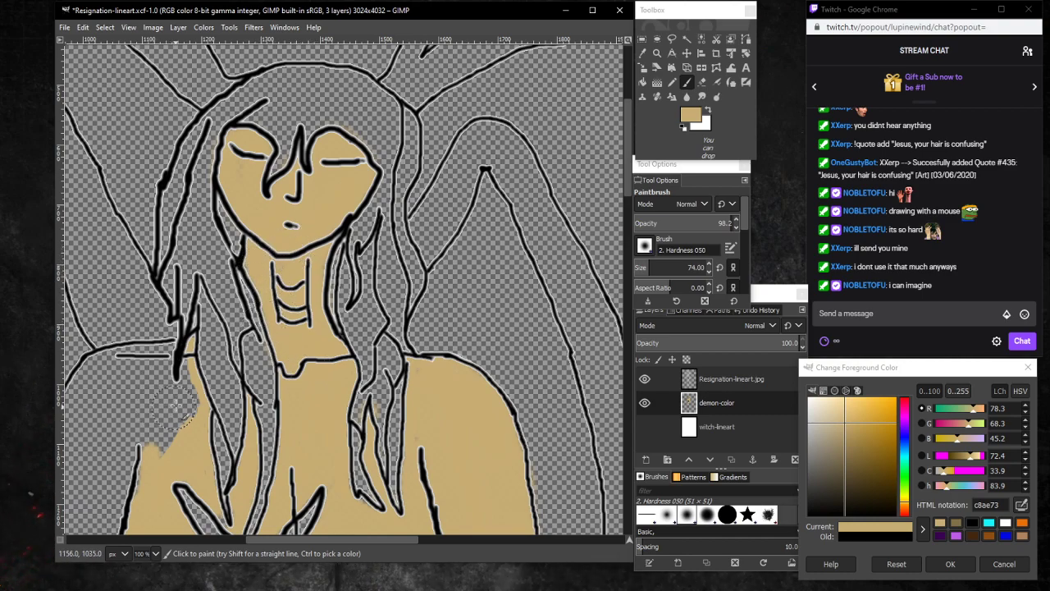
# Paint the image-left shoulder and the start of its upper arm in the same tan.
pyautogui.moveTo(182, 386)
pyautogui.mouseDown()
pyautogui.moveTo(176, 435)
pyautogui.moveTo(185, 424)
pyautogui.moveTo(188, 369)
pyautogui.moveTo(174, 435)
pyautogui.moveTo(150, 422)
pyautogui.mouseUp()
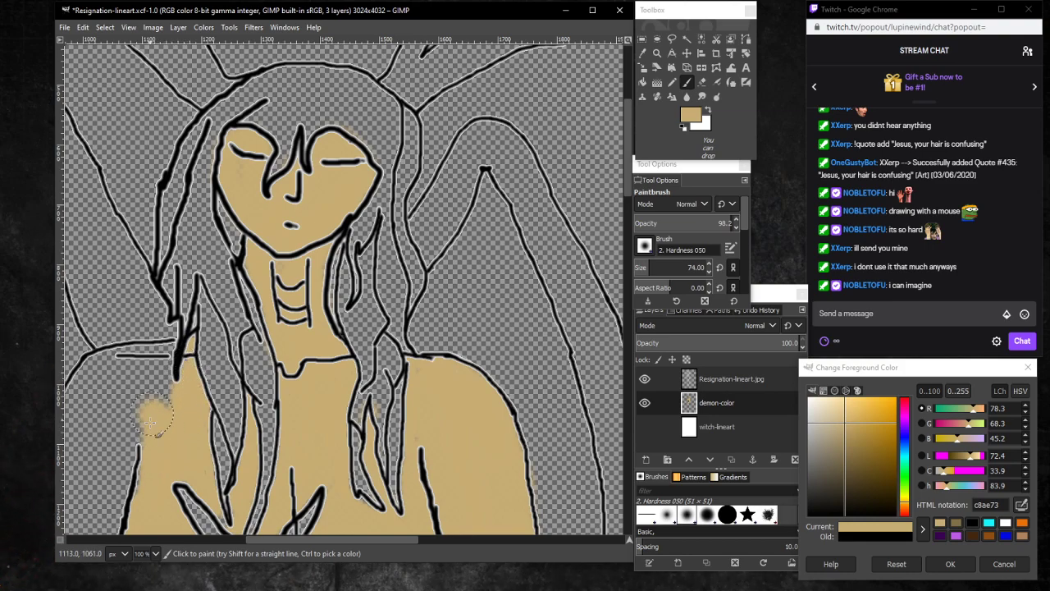
pyautogui.moveTo(160, 366)
pyautogui.mouseDown()
pyautogui.moveTo(168, 406)
pyautogui.moveTo(156, 358)
pyautogui.moveTo(138, 362)
pyautogui.moveTo(164, 353)
pyautogui.moveTo(102, 367)
pyautogui.moveTo(88, 388)
pyautogui.moveTo(97, 366)
pyautogui.moveTo(69, 406)
pyautogui.moveTo(103, 375)
pyautogui.moveTo(85, 427)
pyautogui.moveTo(108, 379)
pyautogui.moveTo(92, 465)
pyautogui.moveTo(125, 405)
pyautogui.mouseUp()
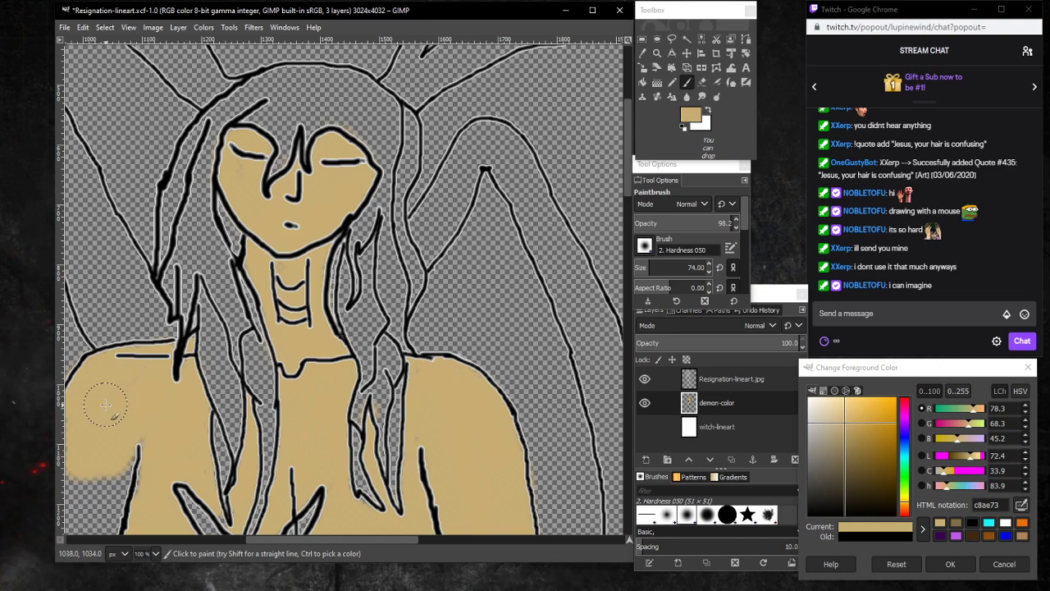
pyautogui.scroll(-3, 111, 402)
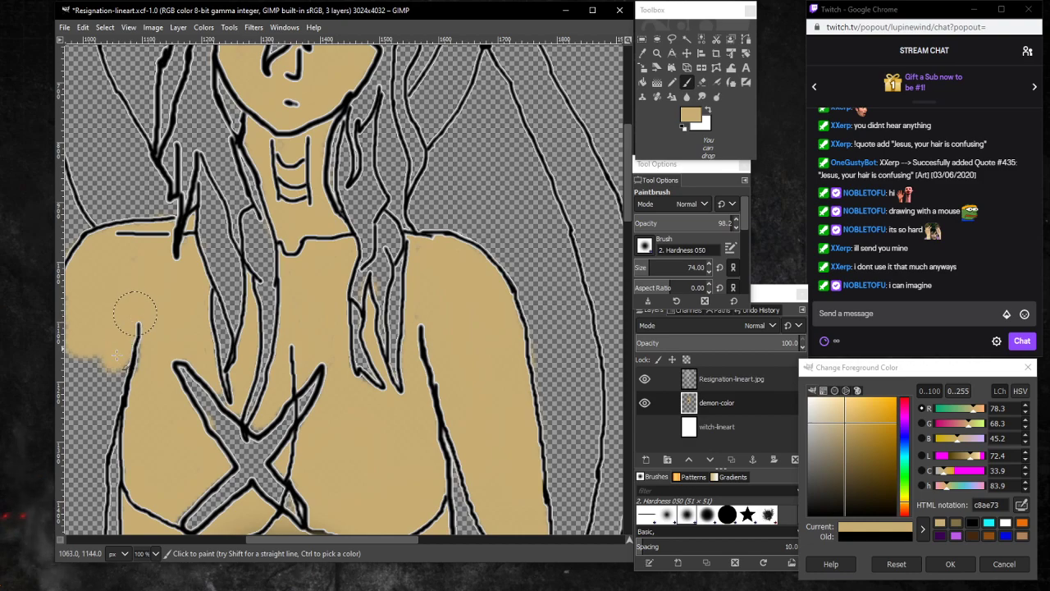
pyautogui.click(102, 373)
pyautogui.moveTo(122, 324); pyautogui.dragTo(132, 369)
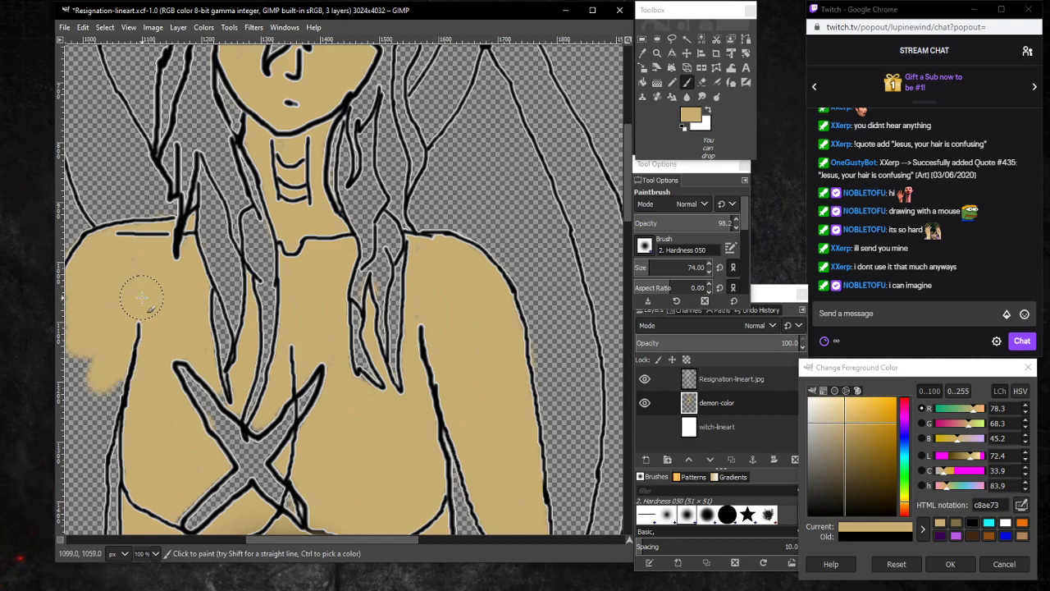
# Extend the tan skin colour down the image-left arm from the shoulder to just past the elbow.
pyautogui.scroll(6, 203, 345)
pyautogui.scroll(-1, 201, 341)
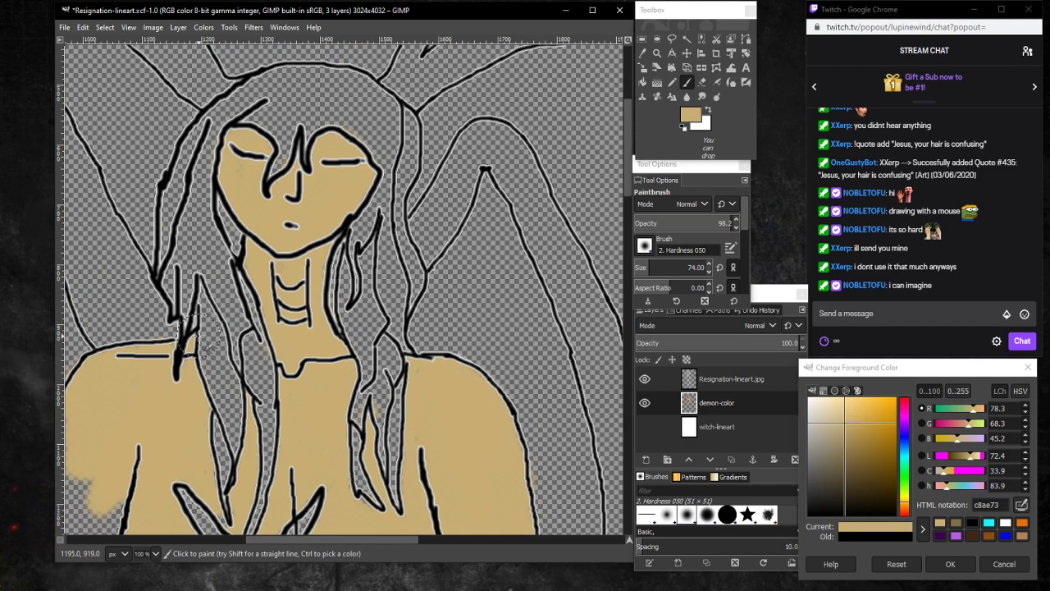
pyautogui.scroll(2, 197, 336)
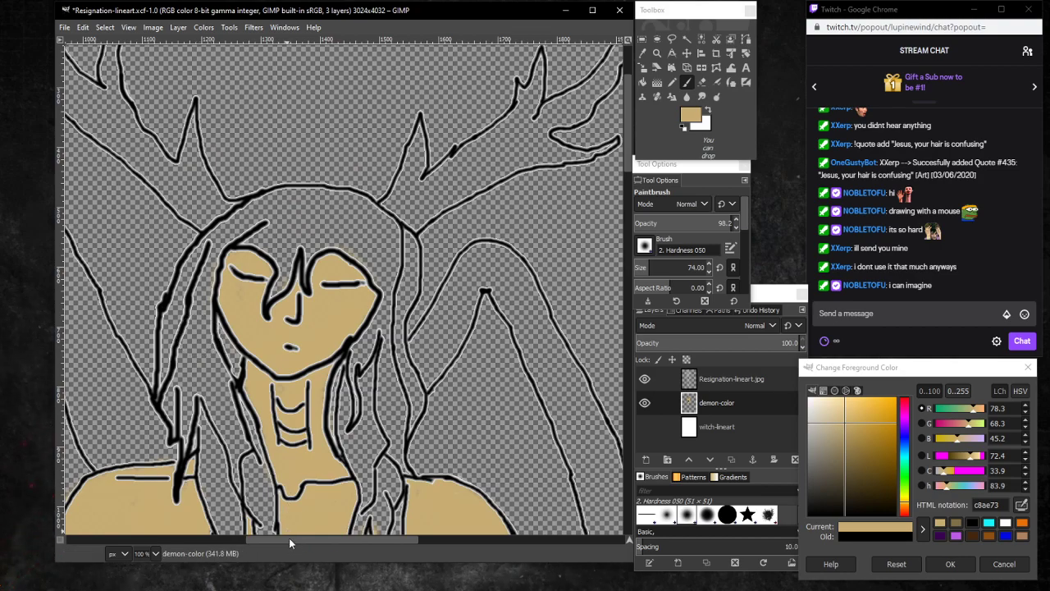
pyautogui.moveTo(289, 537); pyautogui.dragTo(262, 535)
pyautogui.scroll(-5, 235, 501)
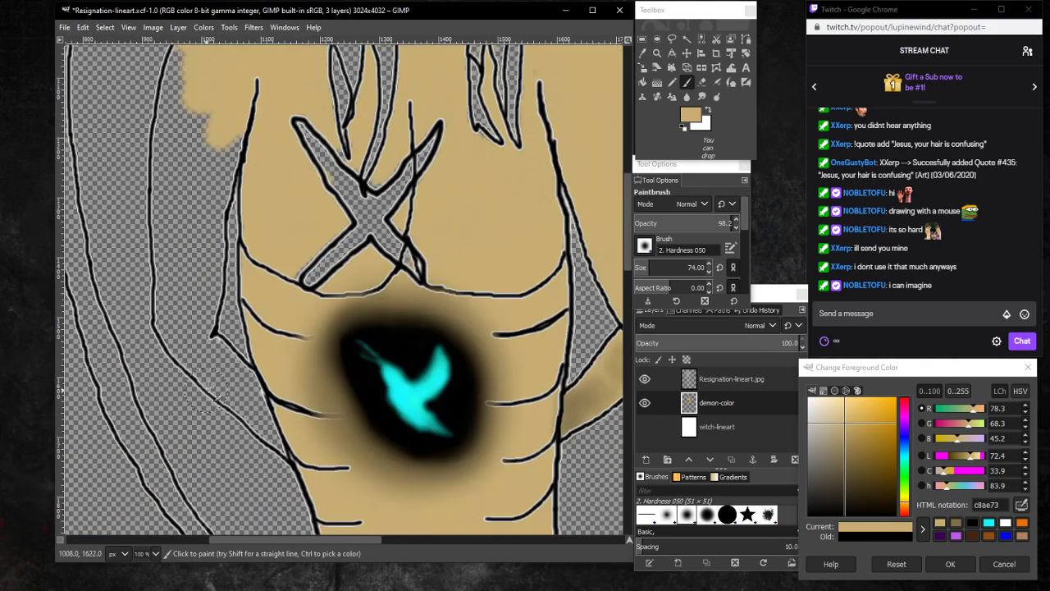
pyautogui.scroll(2, 187, 155)
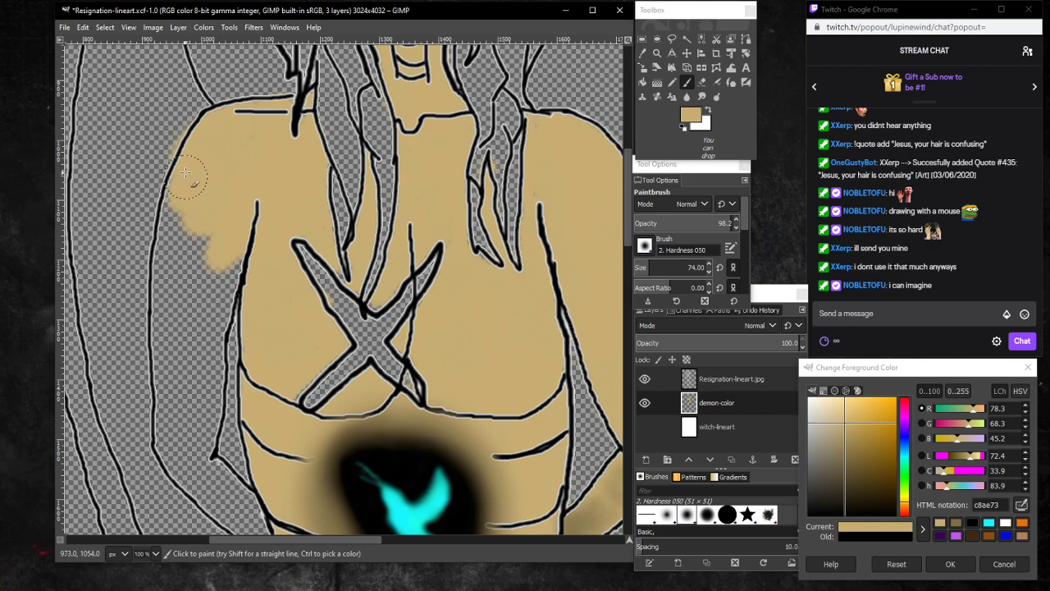
pyautogui.moveTo(186, 172)
pyautogui.mouseDown()
pyautogui.moveTo(182, 234)
pyautogui.moveTo(187, 252)
pyautogui.moveTo(195, 220)
pyautogui.moveTo(205, 282)
pyautogui.moveTo(252, 209)
pyautogui.moveTo(186, 396)
pyautogui.moveTo(206, 262)
pyautogui.mouseUp()
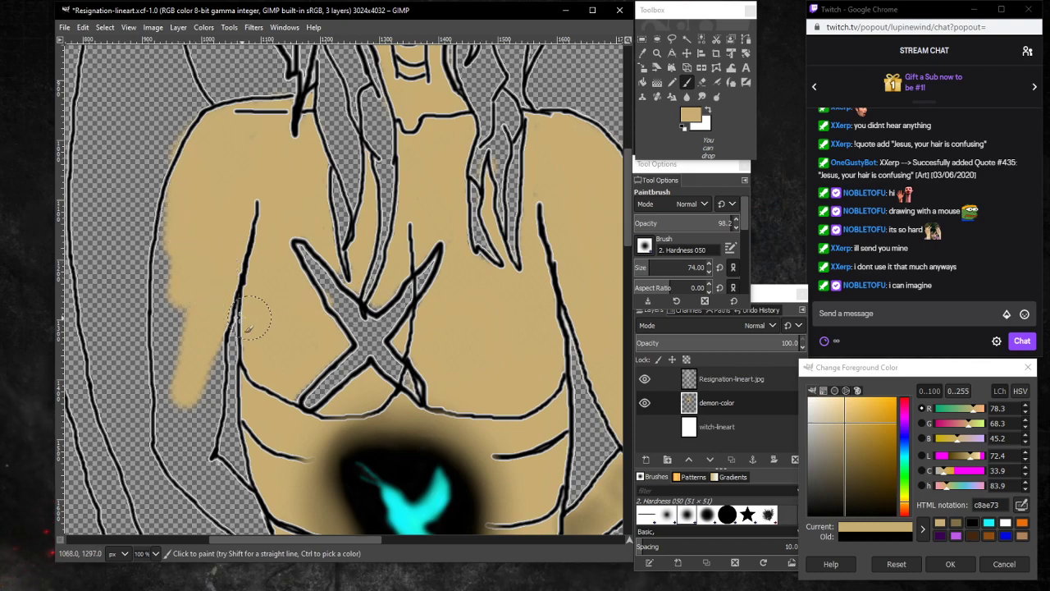
pyautogui.moveTo(191, 222)
pyautogui.mouseDown()
pyautogui.moveTo(180, 187)
pyautogui.moveTo(169, 306)
pyautogui.mouseUp()
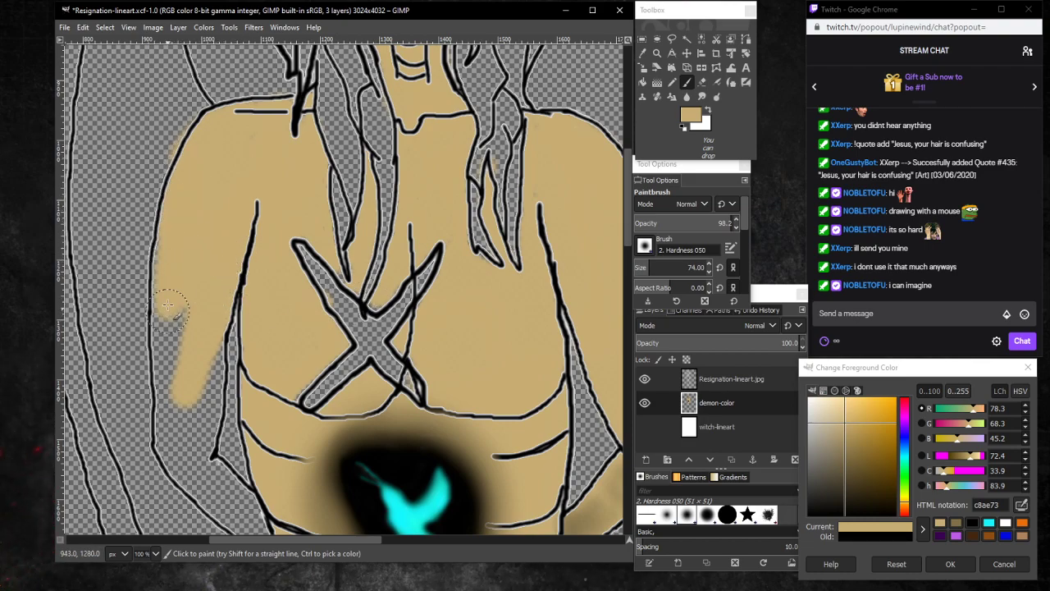
pyautogui.moveTo(168, 262); pyautogui.dragTo(174, 356)
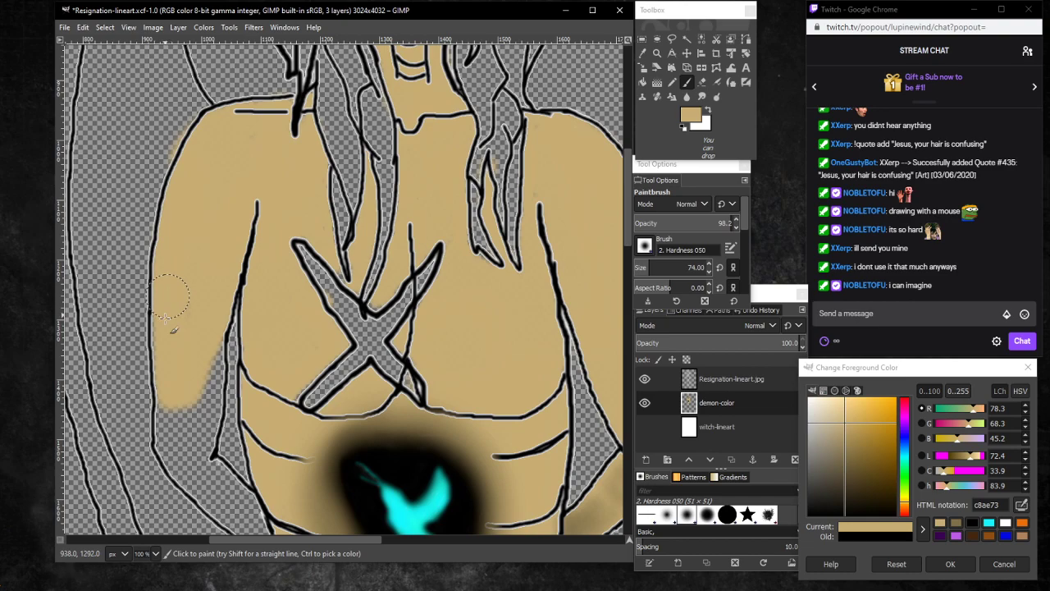
pyautogui.moveTo(200, 301)
pyautogui.mouseDown()
pyautogui.moveTo(212, 364)
pyautogui.moveTo(219, 276)
pyautogui.moveTo(210, 404)
pyautogui.moveTo(205, 413)
pyautogui.moveTo(198, 395)
pyautogui.moveTo(176, 435)
pyautogui.moveTo(171, 387)
pyautogui.moveTo(162, 441)
pyautogui.moveTo(165, 428)
pyautogui.moveTo(175, 462)
pyautogui.moveTo(218, 497)
pyautogui.moveTo(194, 441)
pyautogui.moveTo(204, 416)
pyautogui.moveTo(210, 472)
pyautogui.moveTo(205, 445)
pyautogui.moveTo(235, 494)
pyautogui.mouseUp()
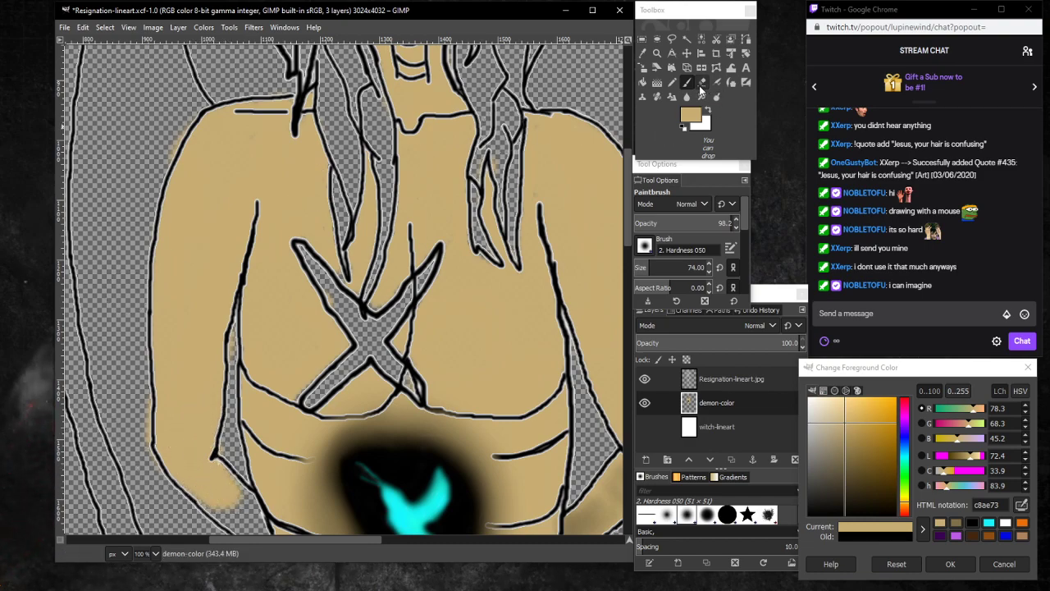
# Erase tan overspill along the outer edge of the image-left arm and in the gap beside the torso, using Eraser size 74.
pyautogui.click(702, 83)
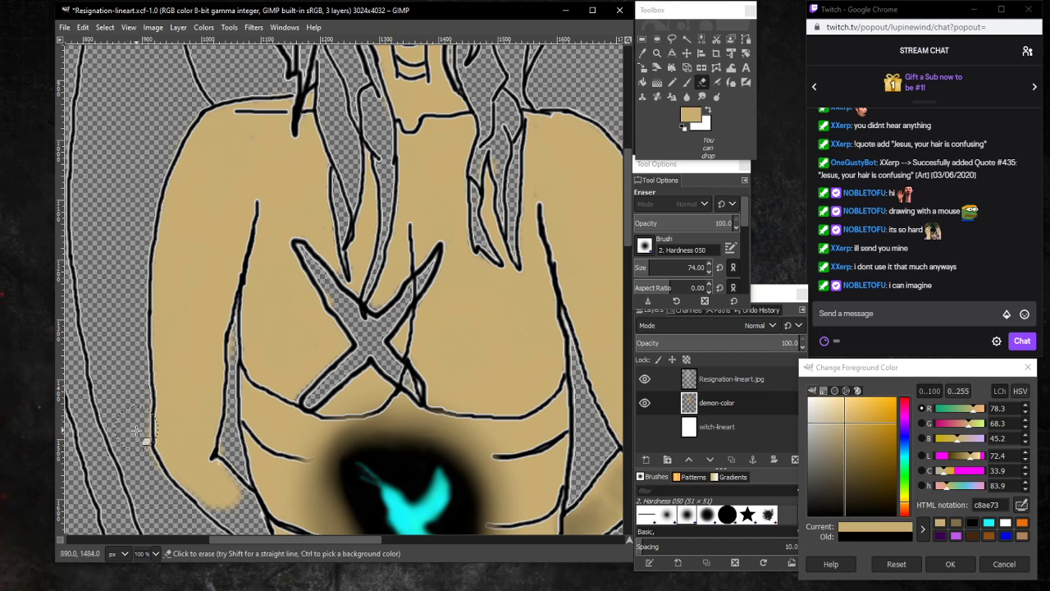
pyautogui.click(688, 82)
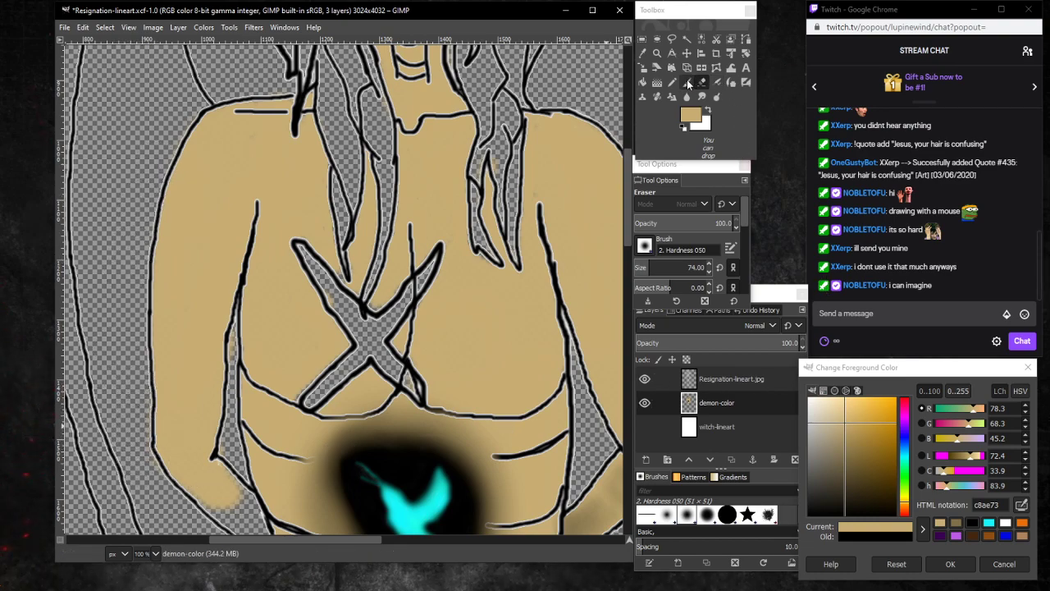
pyautogui.scroll(-3, 211, 490)
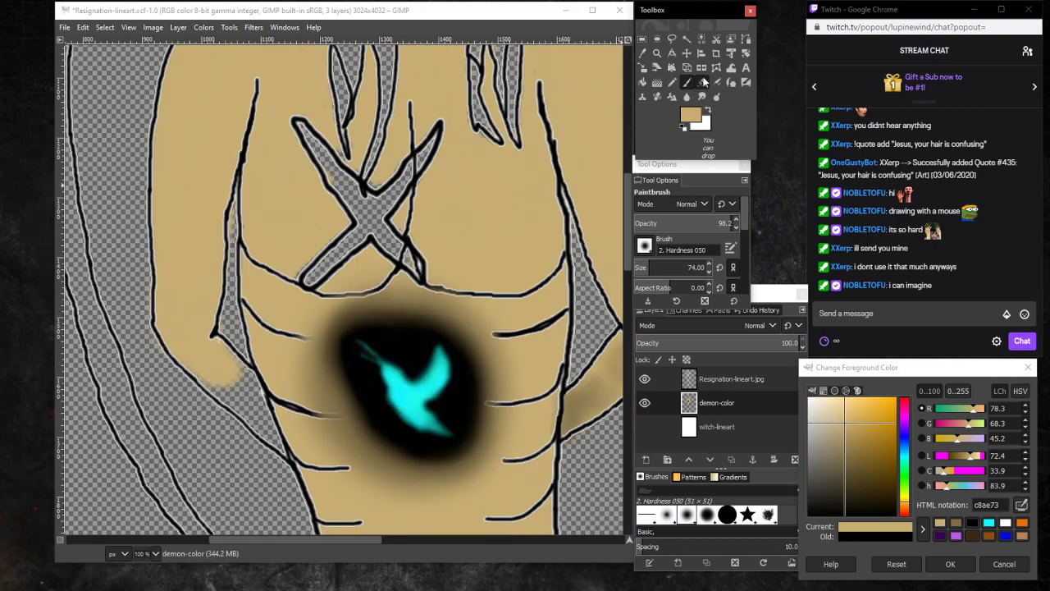
pyautogui.click(703, 82)
pyautogui.click(232, 222)
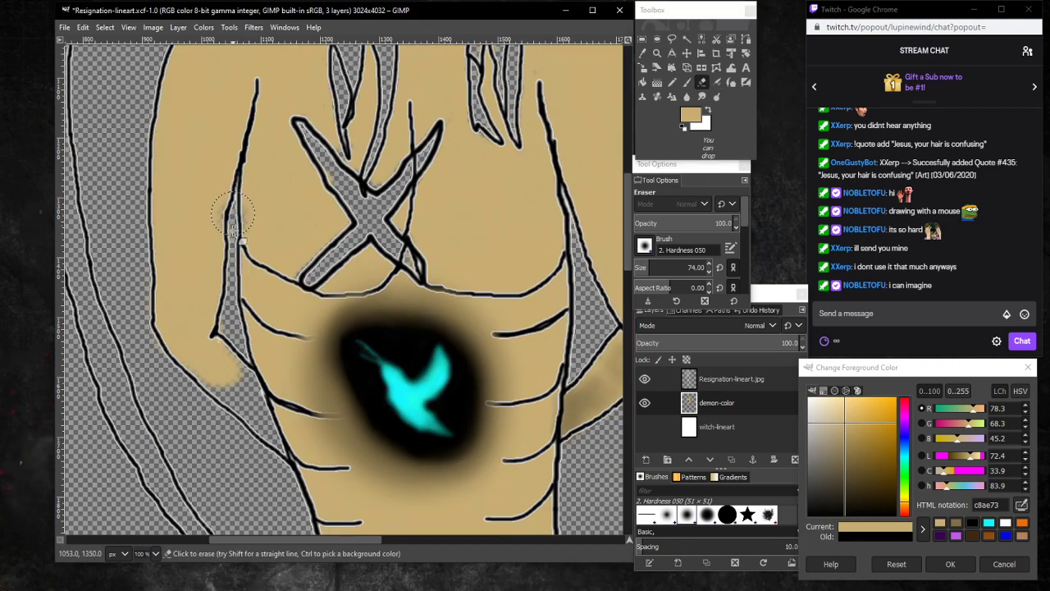
# Fill the rest of the image-left forearm down to the waist with tan c8ae73, using the Paintbrush at size 74.
pyautogui.press('p')
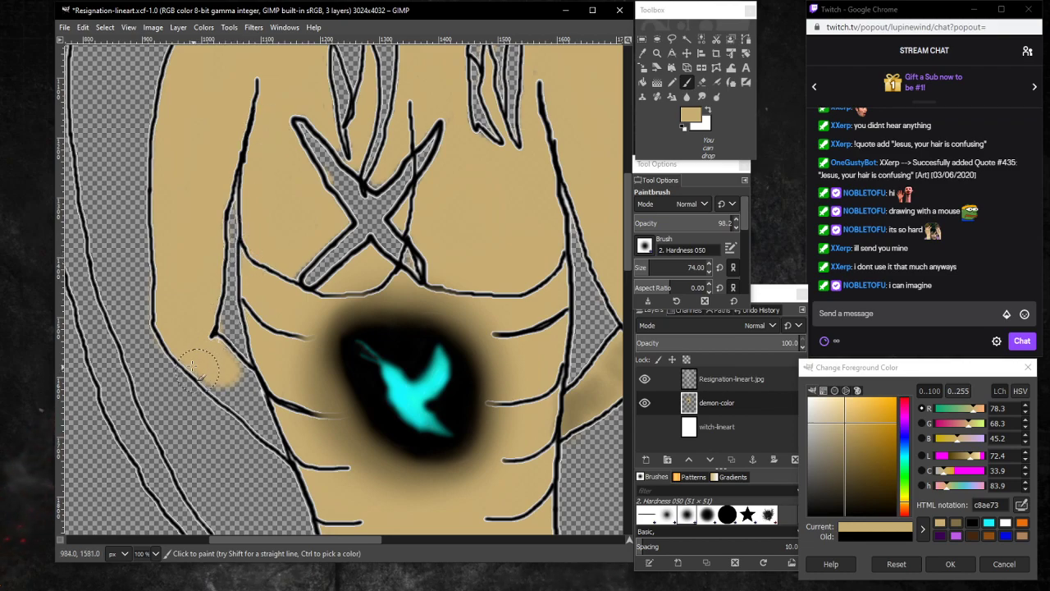
pyautogui.moveTo(197, 367)
pyautogui.mouseDown()
pyautogui.moveTo(286, 446)
pyautogui.moveTo(242, 382)
pyautogui.mouseUp()
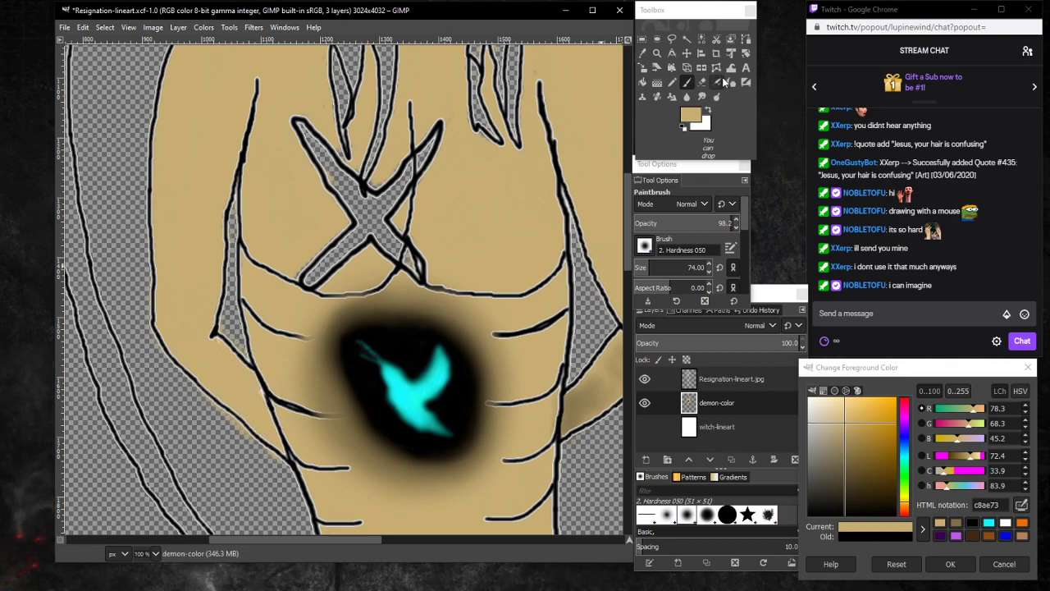
# Erase the stray white patch where the image-left forearm meets the torso on the Resignation-lineart.jpg layer, using the Eraser at size 27.
pyautogui.click(656, 52)
pyautogui.click(217, 376)
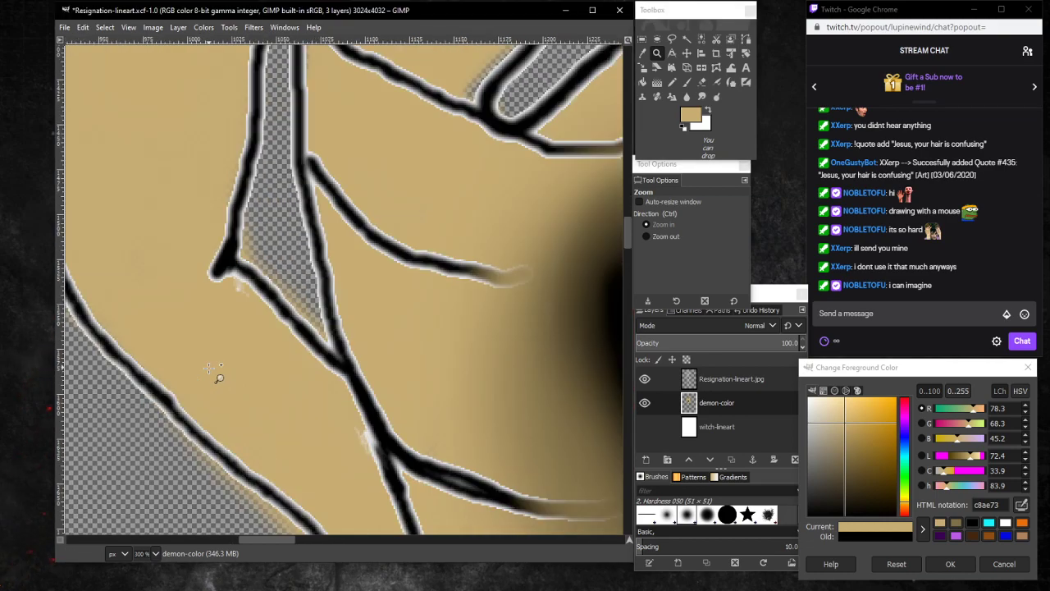
pyautogui.scroll(-3, 287, 413)
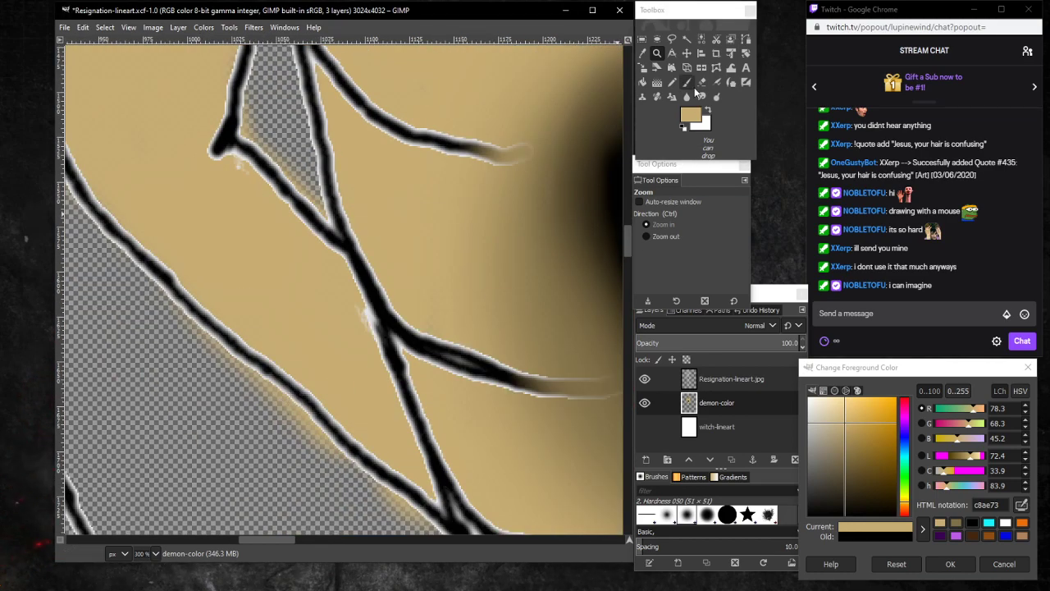
pyautogui.click(700, 83)
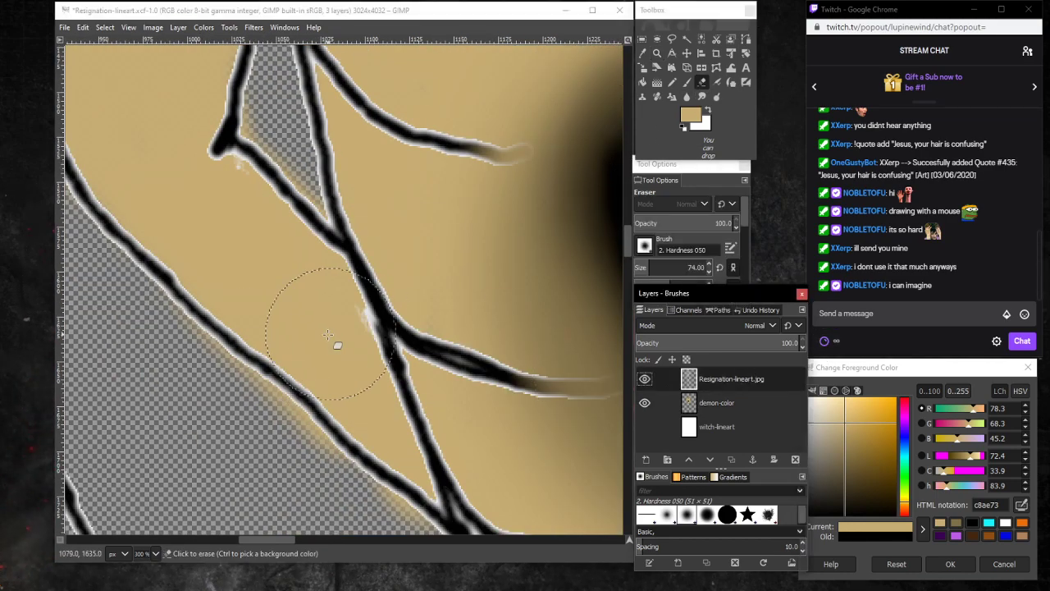
pyautogui.moveTo(650, 265); pyautogui.dragTo(618, 275)
pyautogui.click(359, 318)
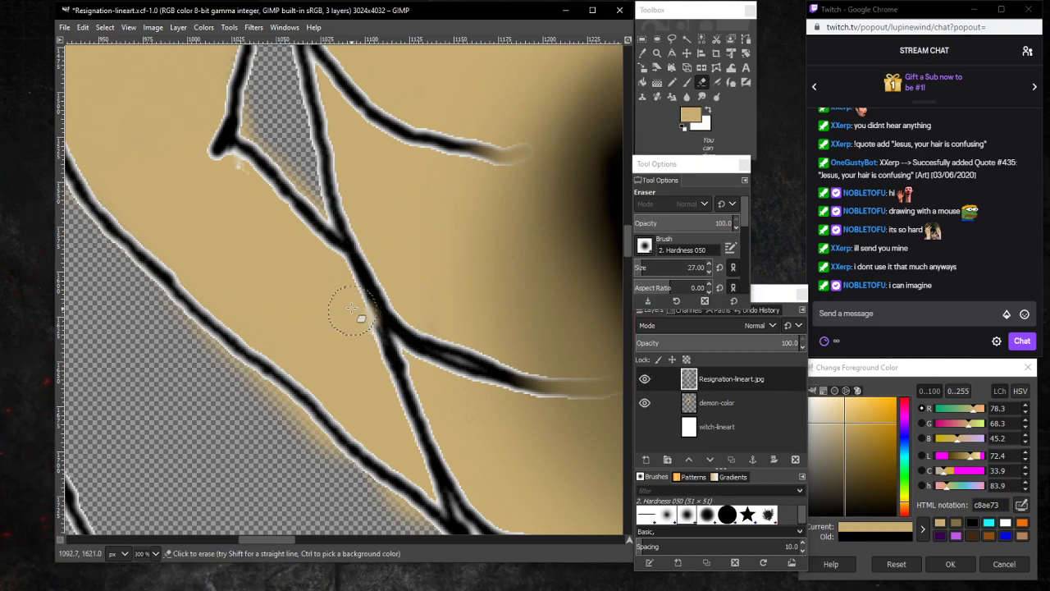
pyautogui.moveTo(344, 287)
pyautogui.mouseDown()
pyautogui.moveTo(340, 274)
pyautogui.moveTo(363, 340)
pyautogui.mouseUp()
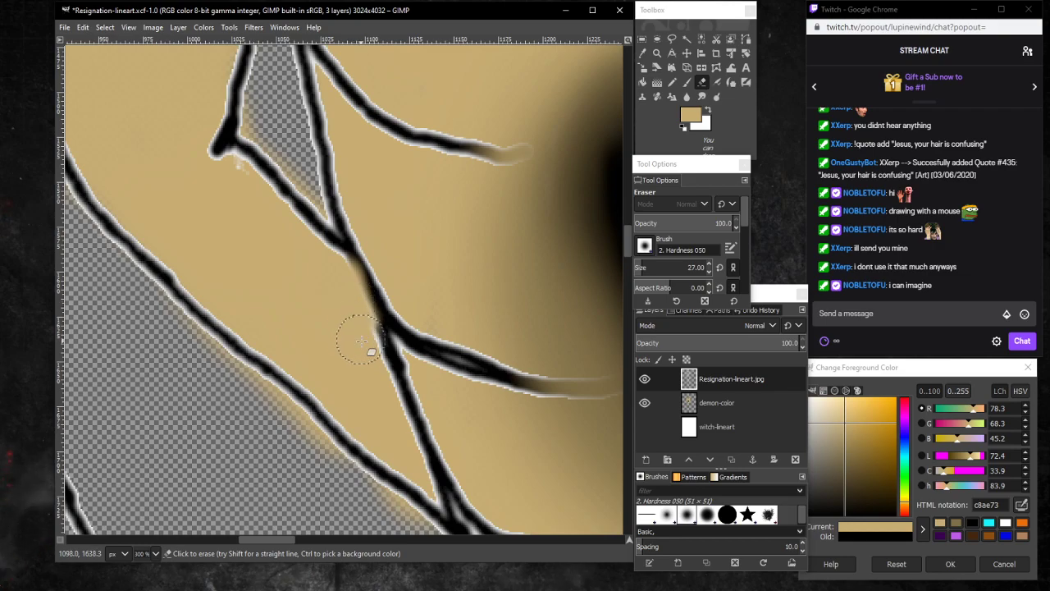
pyautogui.moveTo(377, 382)
pyautogui.mouseDown()
pyautogui.moveTo(420, 457)
pyautogui.moveTo(408, 483)
pyautogui.mouseUp()
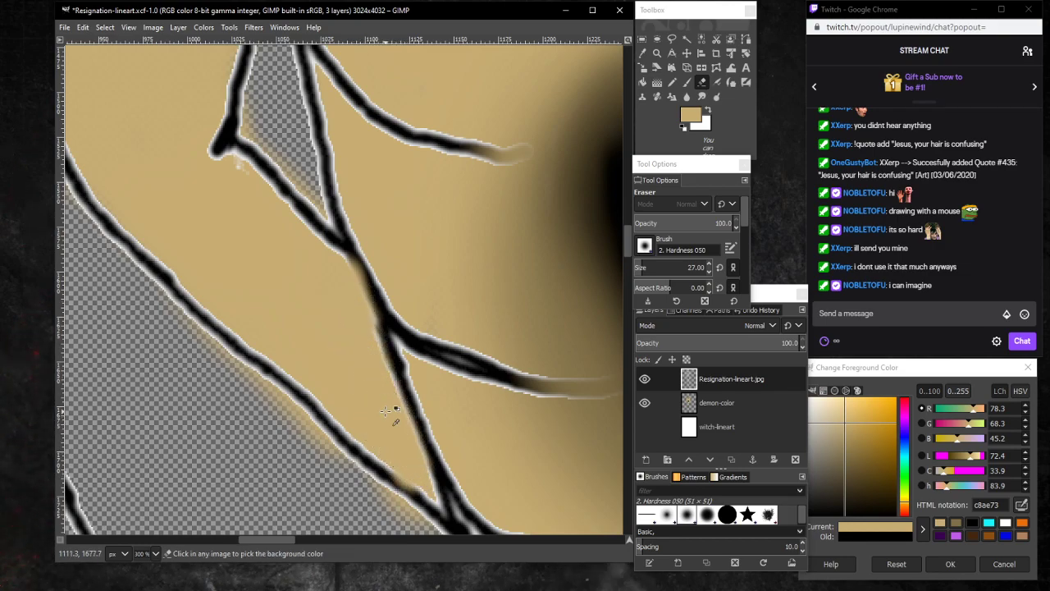
pyautogui.hotkey('ctrl', 'z')
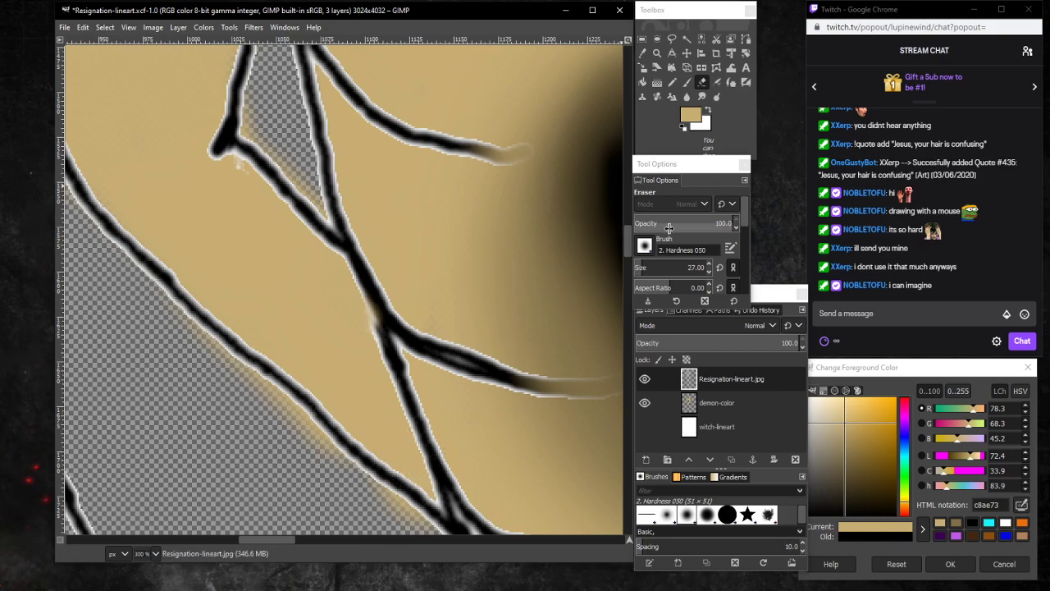
# Reduce the Eraser to size 13 and clean the white fringe along the line where the image-left forearm meets the torso.
pyautogui.click(640, 267)
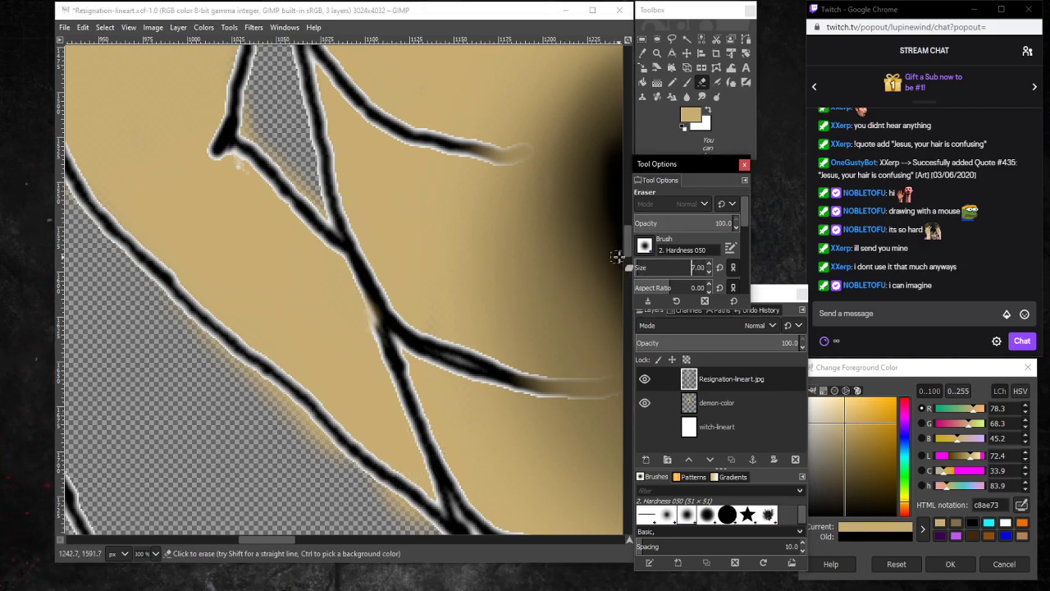
pyautogui.click(639, 268)
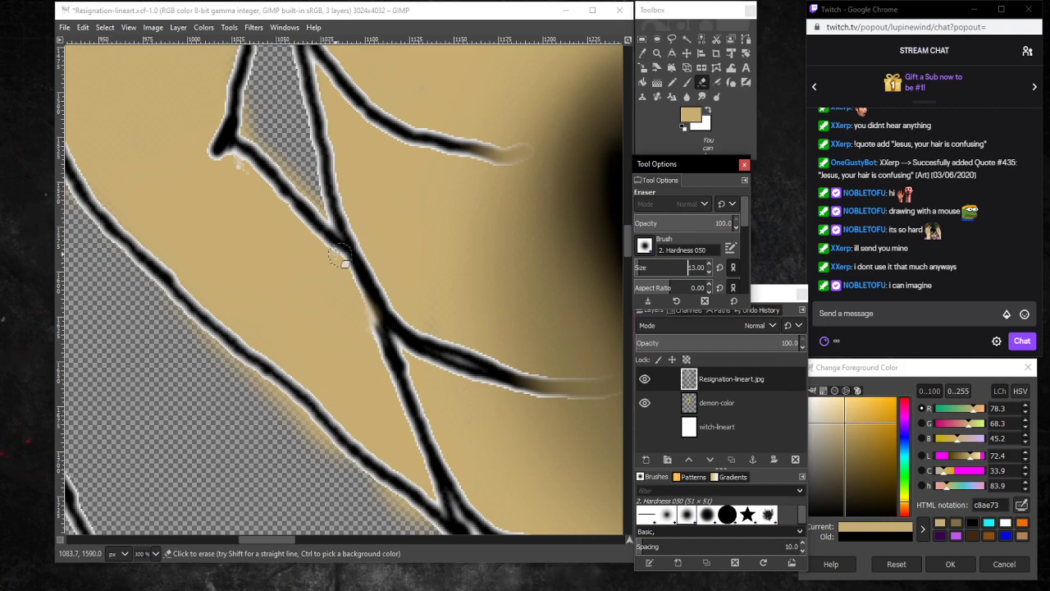
pyautogui.moveTo(337, 253)
pyautogui.mouseDown()
pyautogui.moveTo(346, 256)
pyautogui.moveTo(341, 289)
pyautogui.mouseUp()
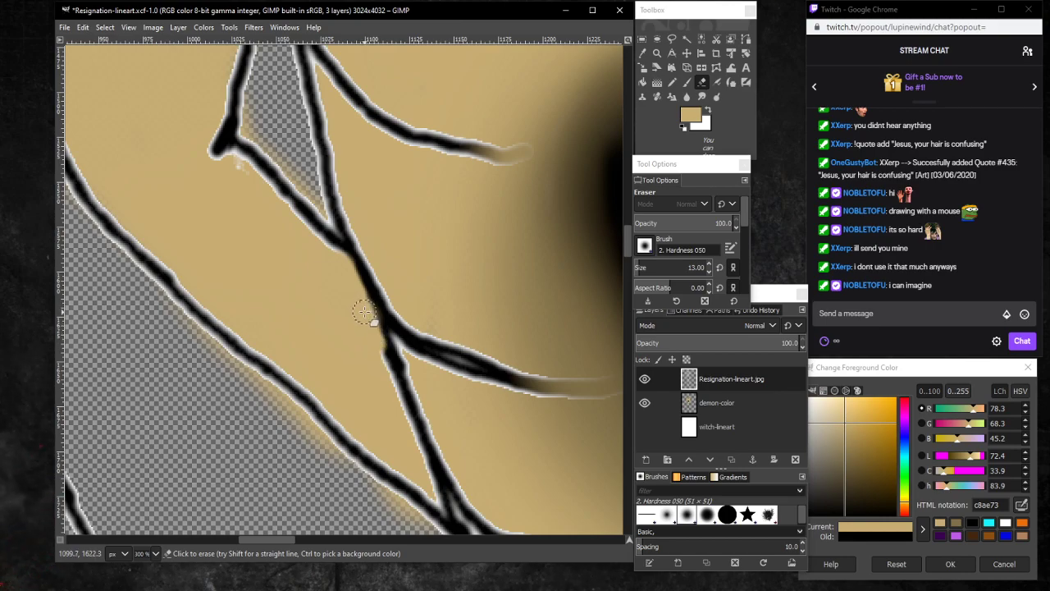
pyautogui.moveTo(364, 312); pyautogui.dragTo(382, 366)
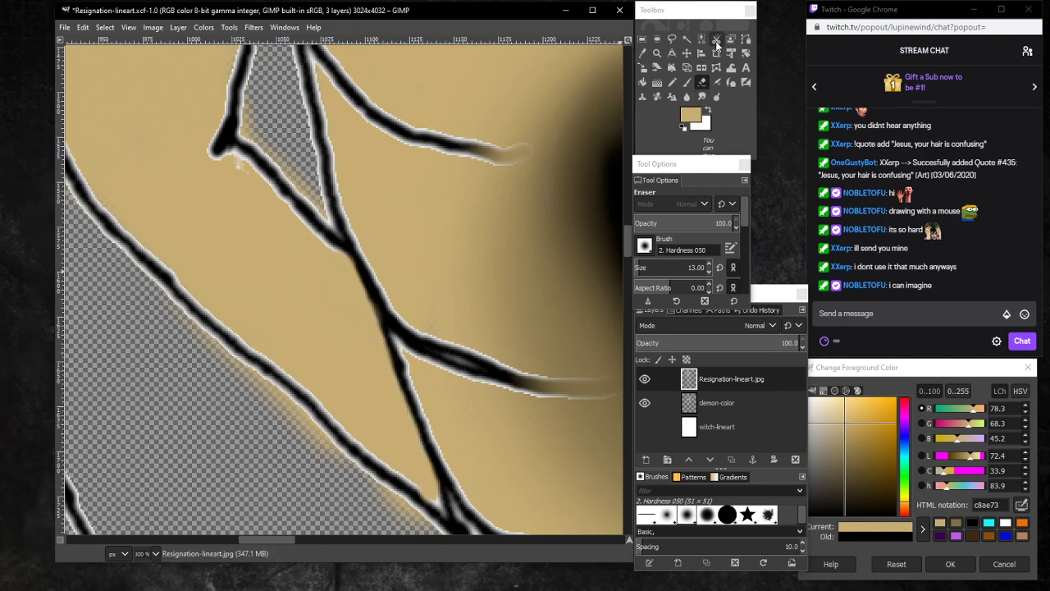
# On the demon-color layer, set the foreground to dark tan 827148 and erase the overspill below the image-left forearm at brush size 85.
pyautogui.click(713, 85)
pyautogui.click(737, 404)
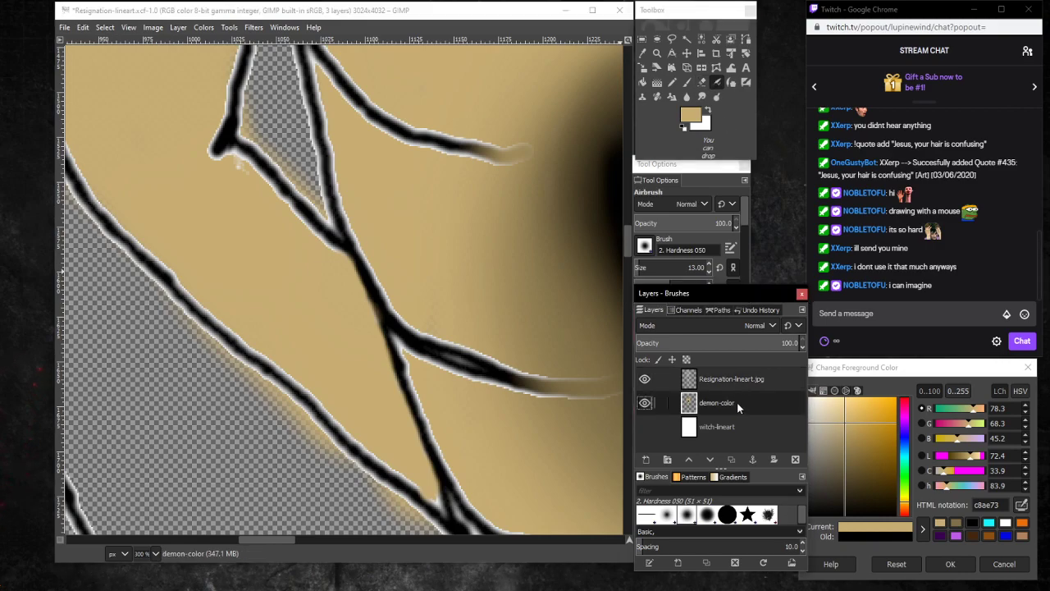
pyautogui.click(956, 522)
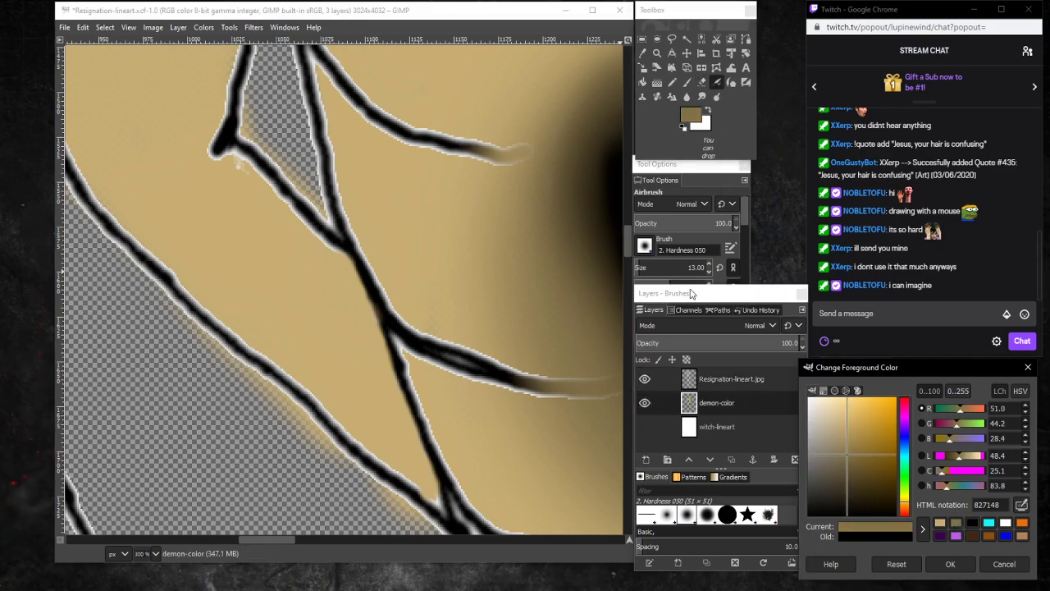
pyautogui.moveTo(648, 269); pyautogui.dragTo(707, 267)
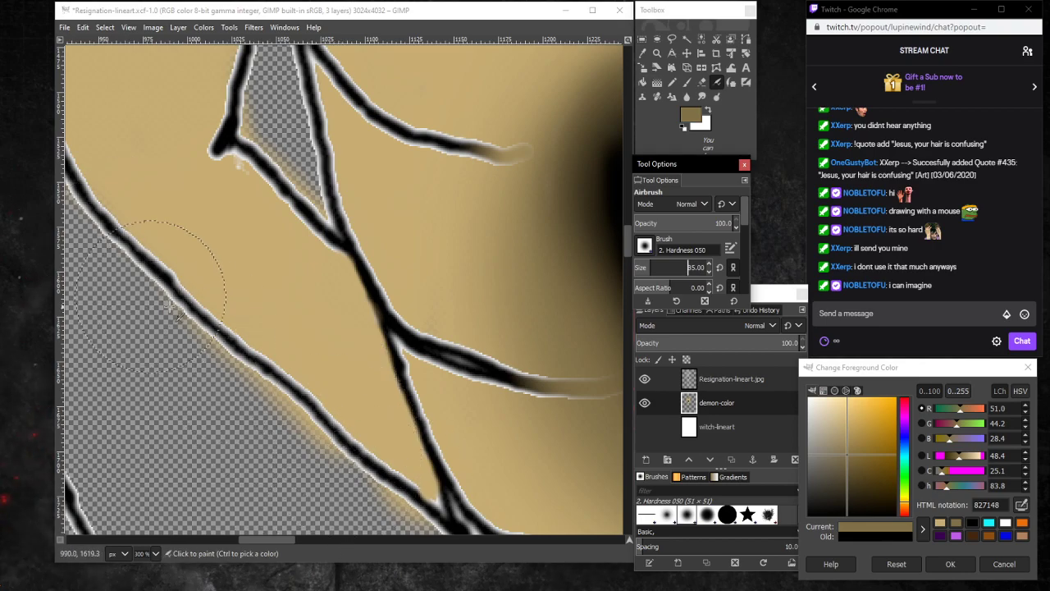
pyautogui.hotkey('shift', 'e')
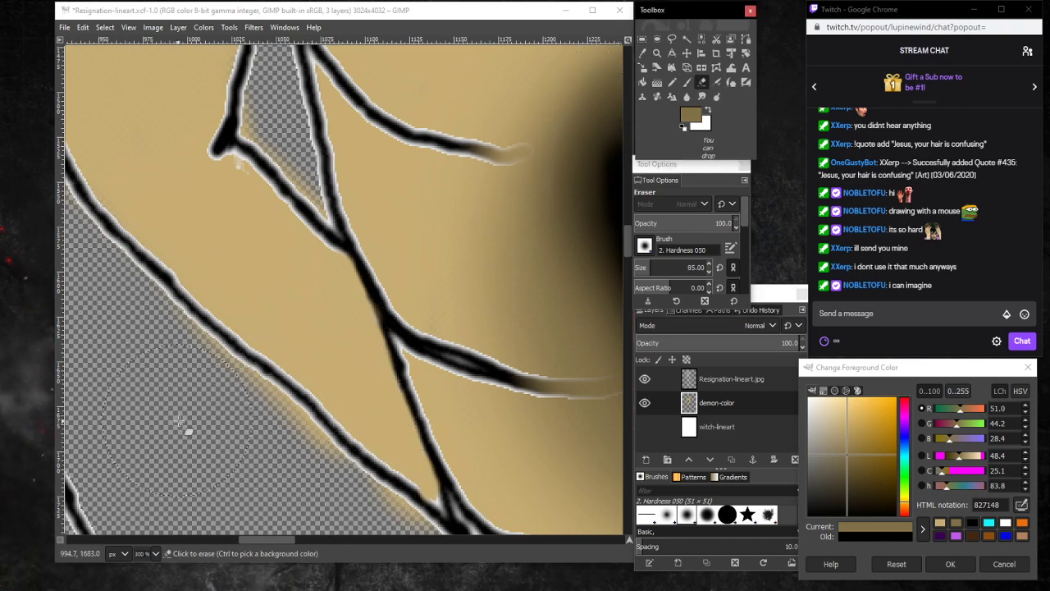
pyautogui.click(222, 440)
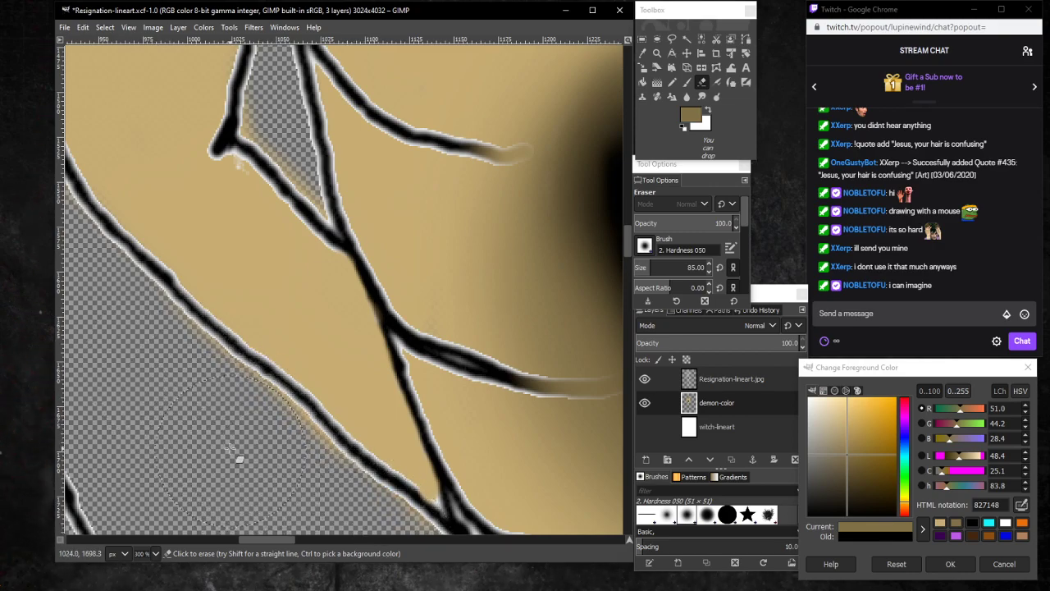
# Shade the image-left forearm from the elbow to the waist with the Airbrush at size 85 in dark tan 827148.
pyautogui.click(717, 83)
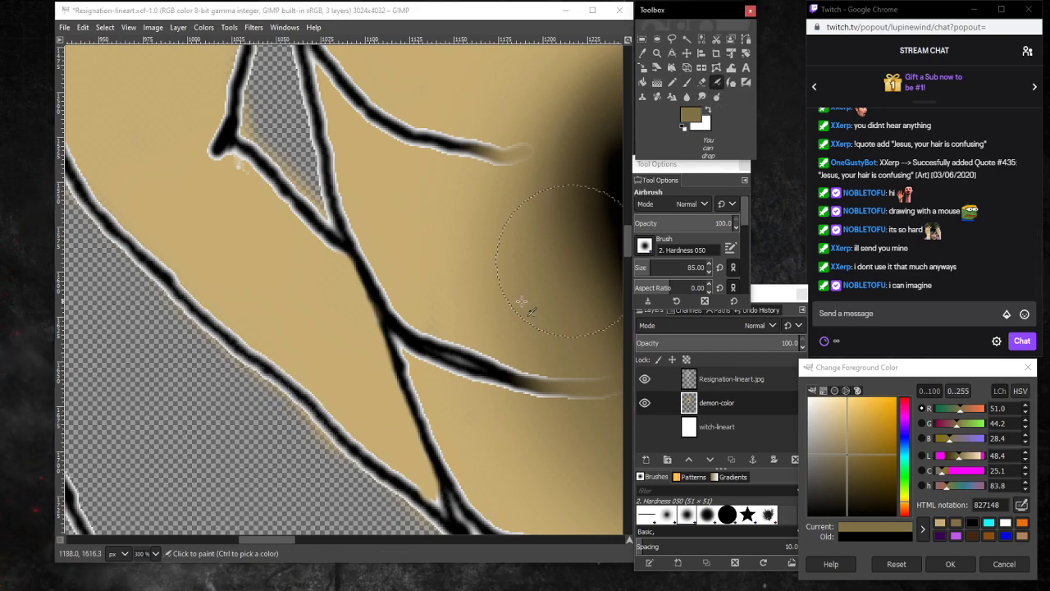
pyautogui.click(157, 553)
pyautogui.click(156, 482)
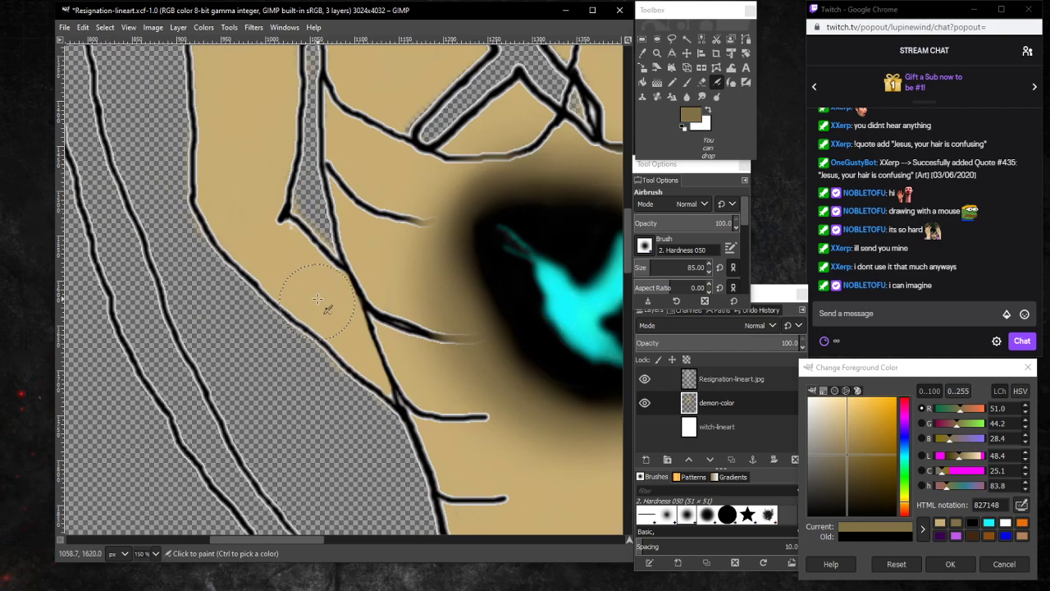
pyautogui.moveTo(317, 299)
pyautogui.mouseDown()
pyautogui.moveTo(359, 359)
pyautogui.moveTo(345, 320)
pyautogui.moveTo(366, 370)
pyautogui.moveTo(325, 267)
pyautogui.moveTo(318, 325)
pyautogui.moveTo(283, 269)
pyautogui.mouseUp()
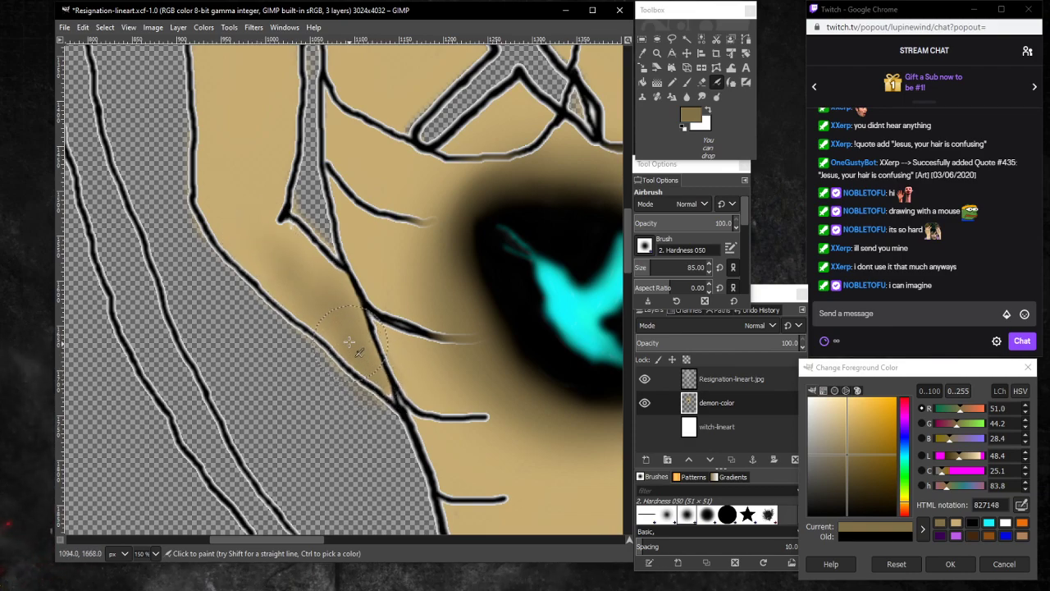
pyautogui.moveTo(273, 245)
pyautogui.mouseDown()
pyautogui.moveTo(227, 213)
pyautogui.moveTo(238, 230)
pyautogui.moveTo(230, 236)
pyautogui.moveTo(222, 227)
pyautogui.moveTo(276, 277)
pyautogui.mouseUp()
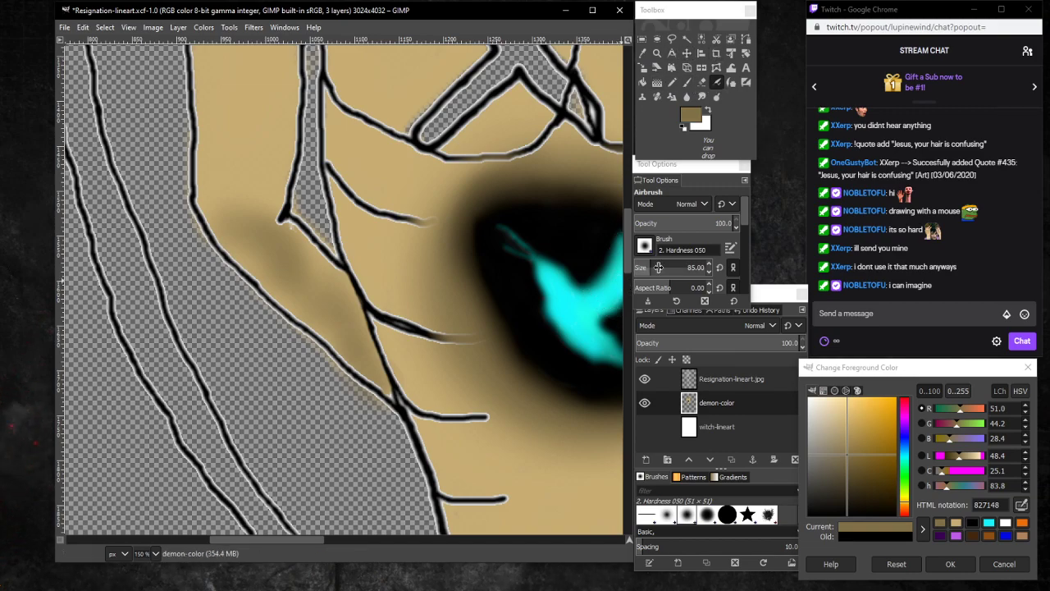
# Erase the white fringe at the inner elbow corner on the Resignation-lineart.jpg layer, using the Eraser at size 15.
pyautogui.click(735, 379)
pyautogui.click(702, 83)
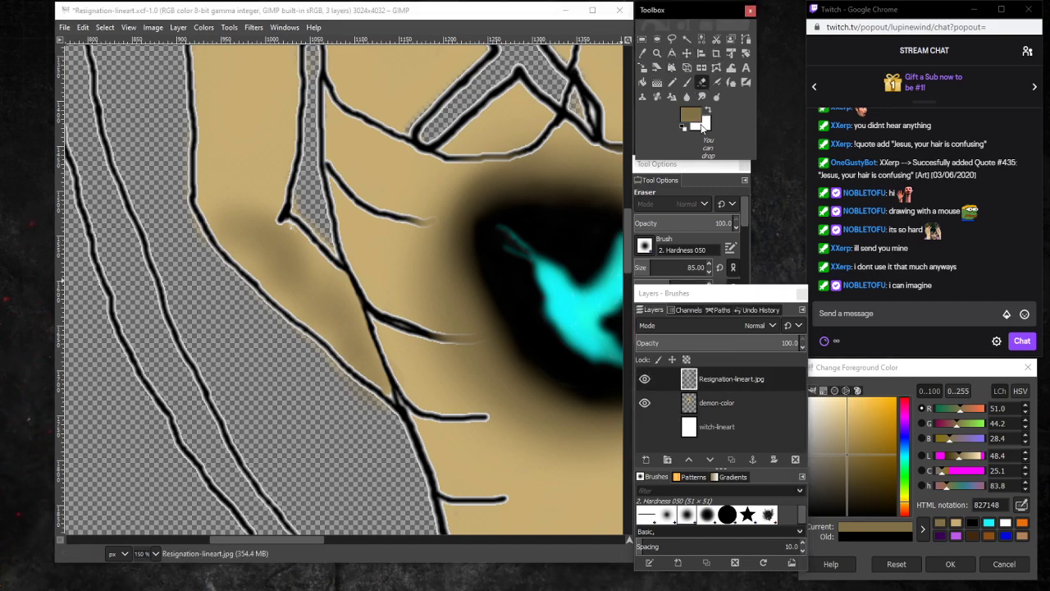
pyautogui.click(639, 269)
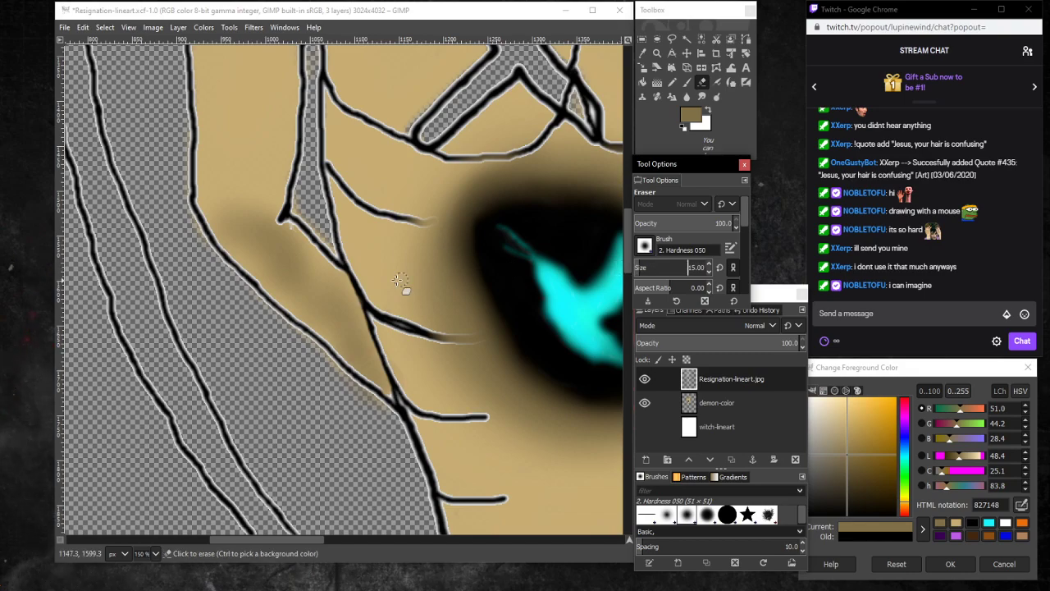
pyautogui.click(297, 238)
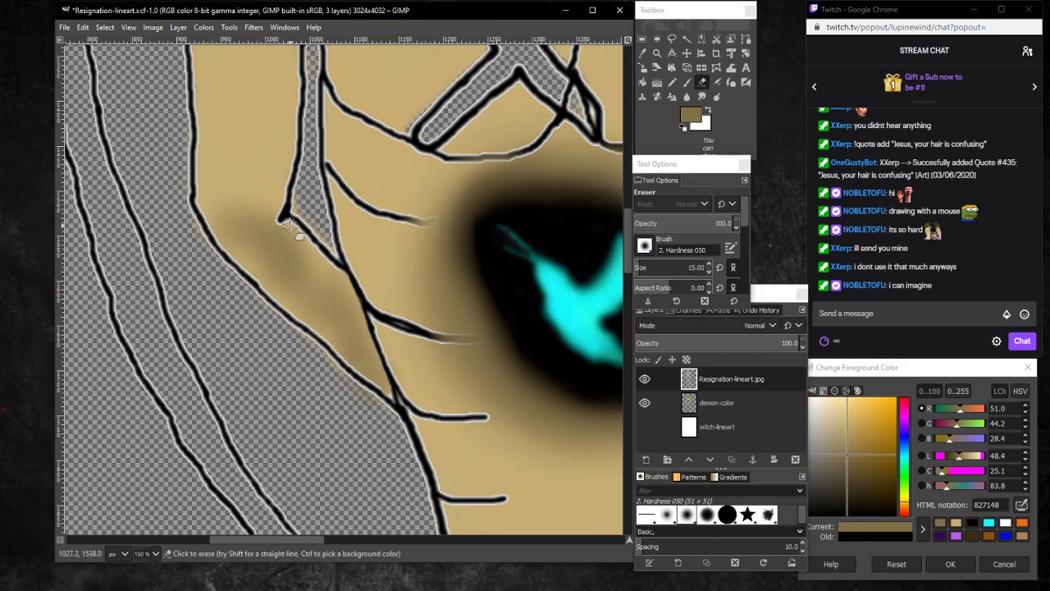
# Airbrush dark tan 827148 at size 24 along the outer edge of the image-left elbow and forearm.
pyautogui.click(716, 82)
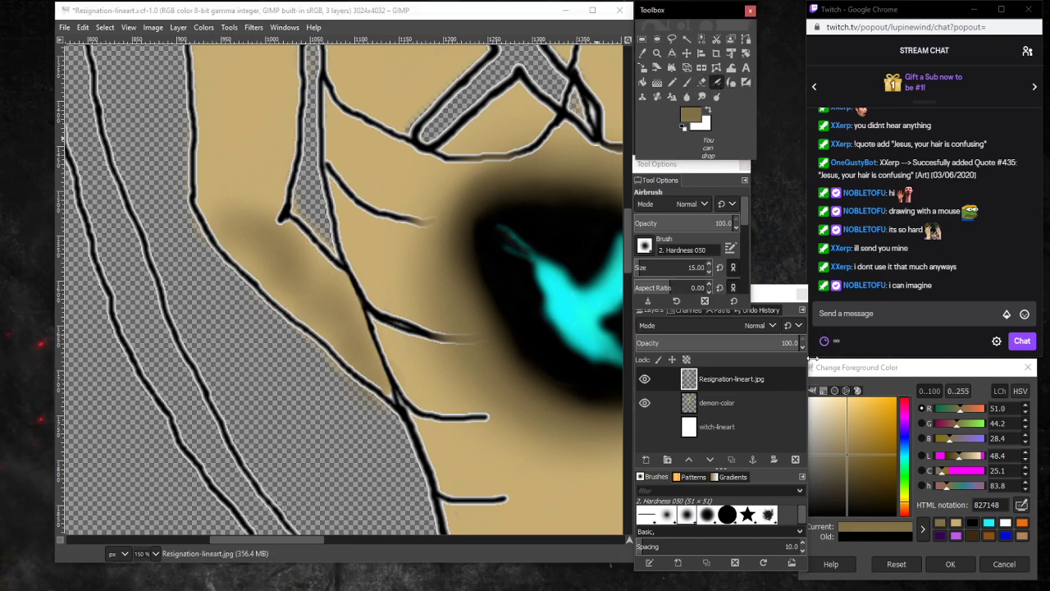
pyautogui.click(940, 522)
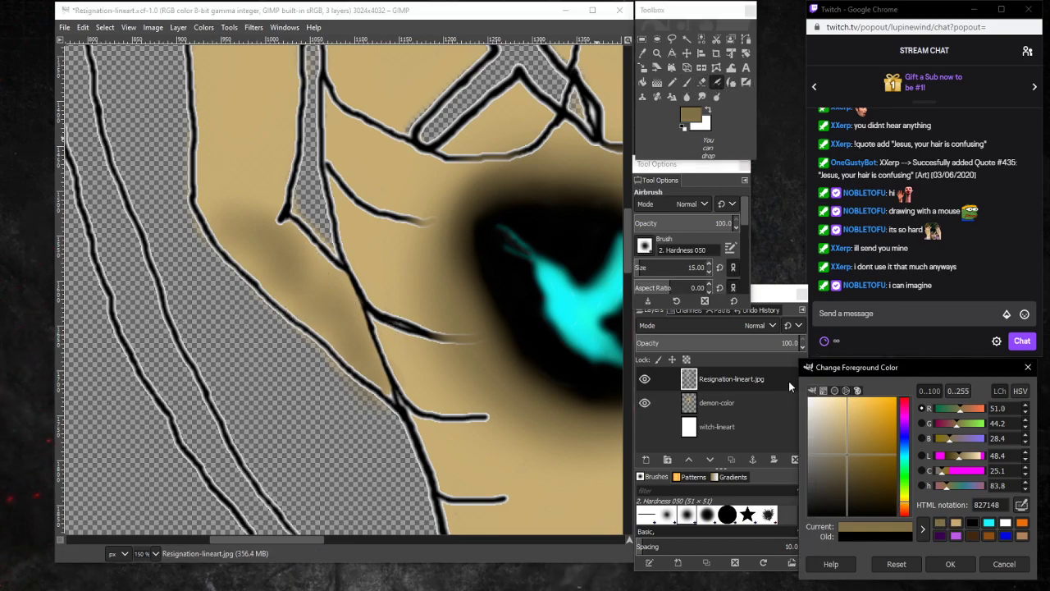
pyautogui.click(645, 269)
pyautogui.click(645, 269)
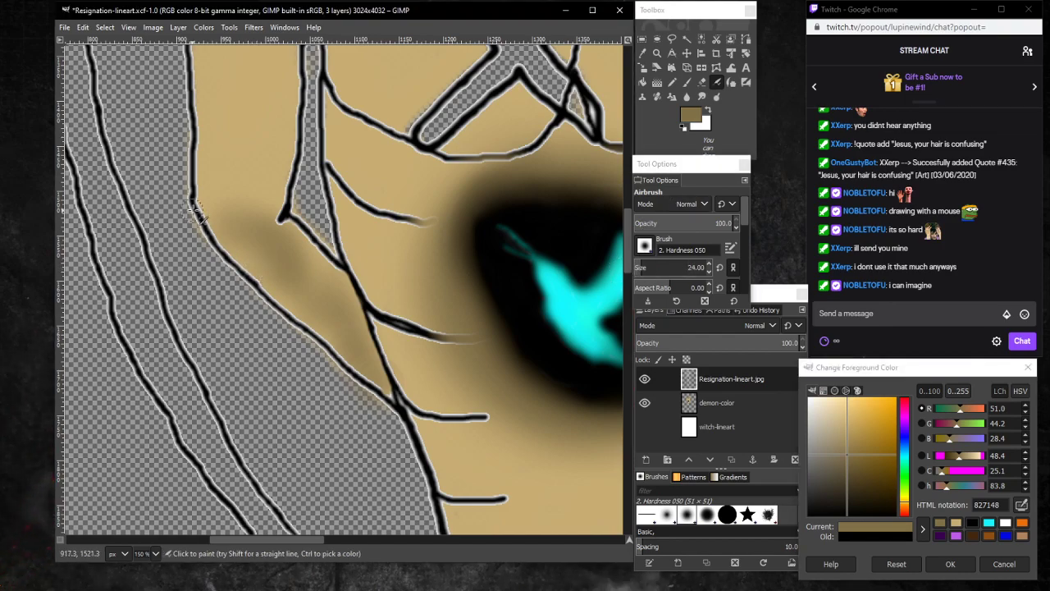
pyautogui.moveTo(251, 265)
pyautogui.mouseDown()
pyautogui.moveTo(239, 236)
pyautogui.moveTo(286, 293)
pyautogui.moveTo(226, 242)
pyautogui.moveTo(331, 322)
pyautogui.mouseUp()
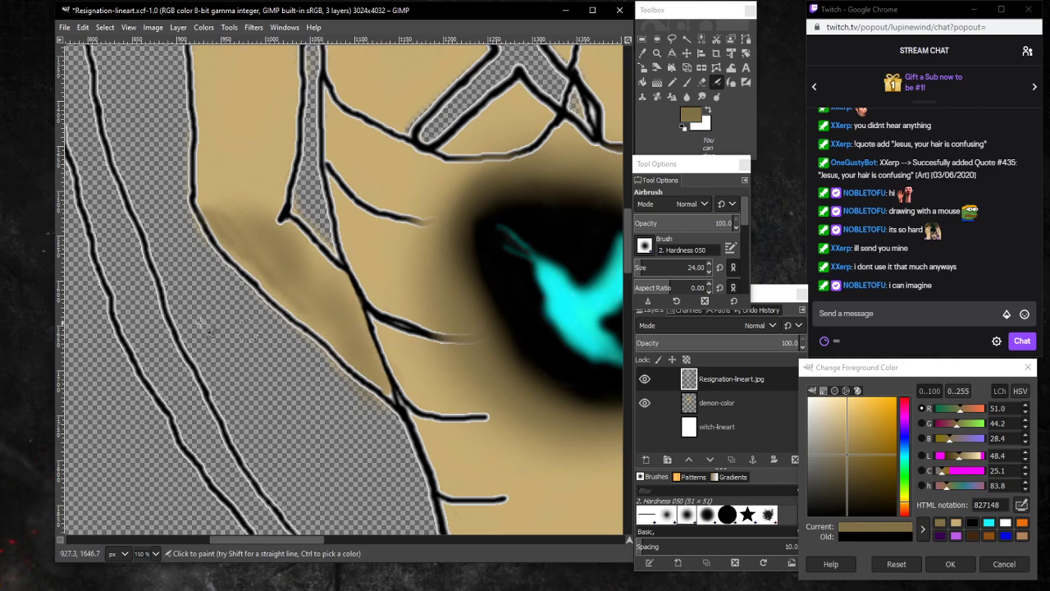
pyautogui.press('ctrl')
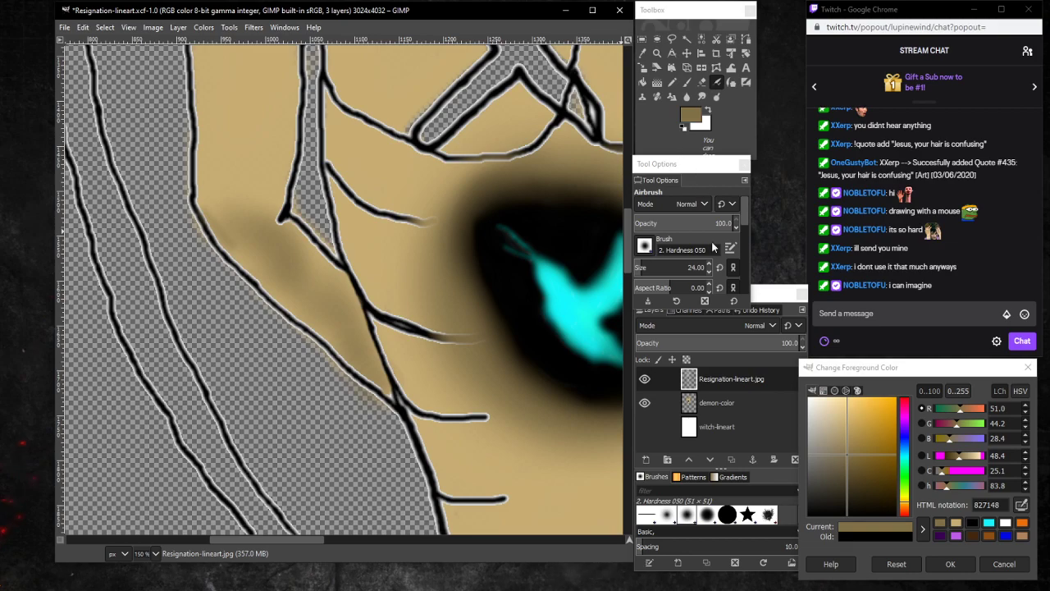
# Airbrush dark tan 827148 at size 132 along the outer edge of the image-left elbow and forearm on the demon-color layer.
pyautogui.moveTo(671, 270)
pyautogui.mouseDown()
pyautogui.moveTo(643, 270)
pyautogui.moveTo(665, 270)
pyautogui.mouseUp()
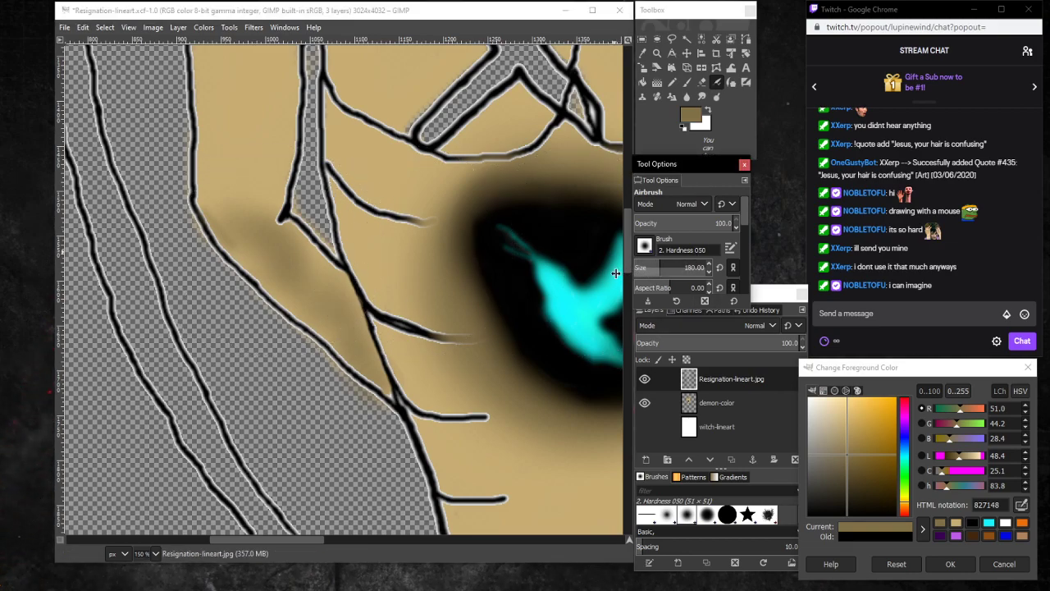
pyautogui.moveTo(584, 275); pyautogui.dragTo(580, 274)
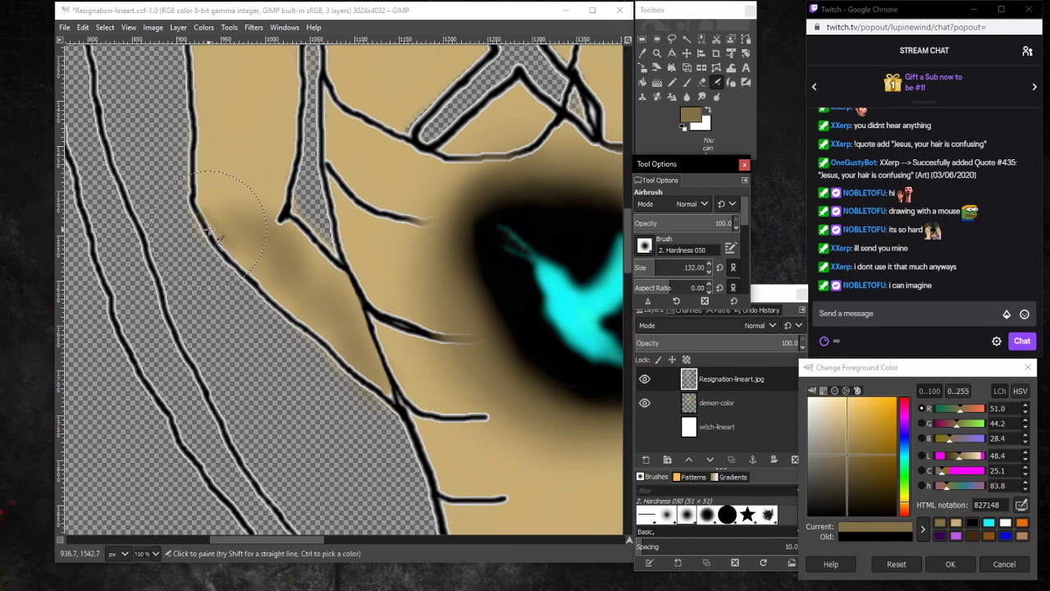
pyautogui.moveTo(209, 230)
pyautogui.mouseDown()
pyautogui.moveTo(226, 228)
pyautogui.moveTo(281, 268)
pyautogui.mouseUp()
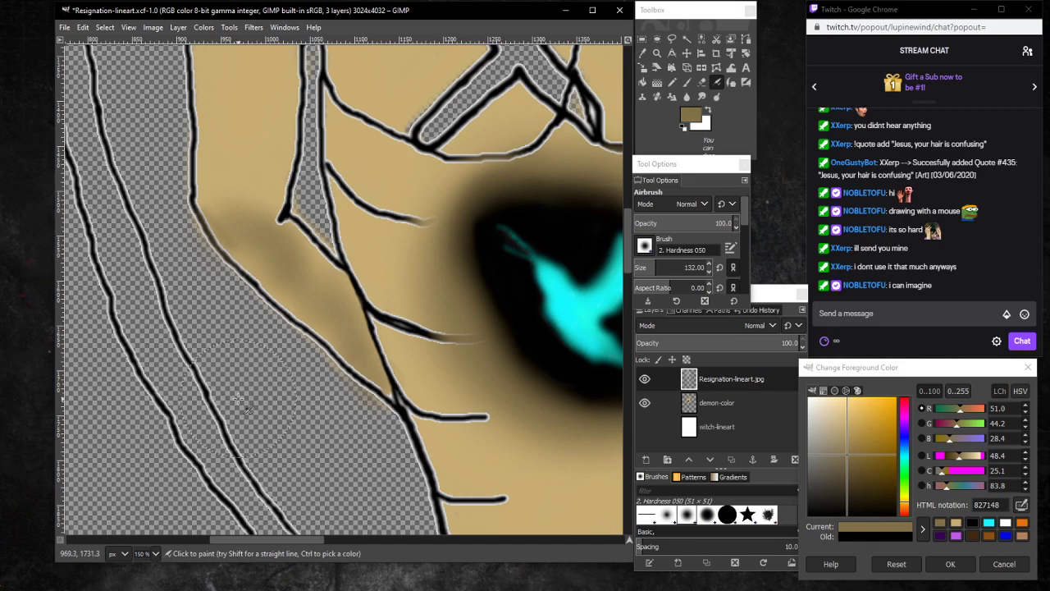
pyautogui.press('ctrl')
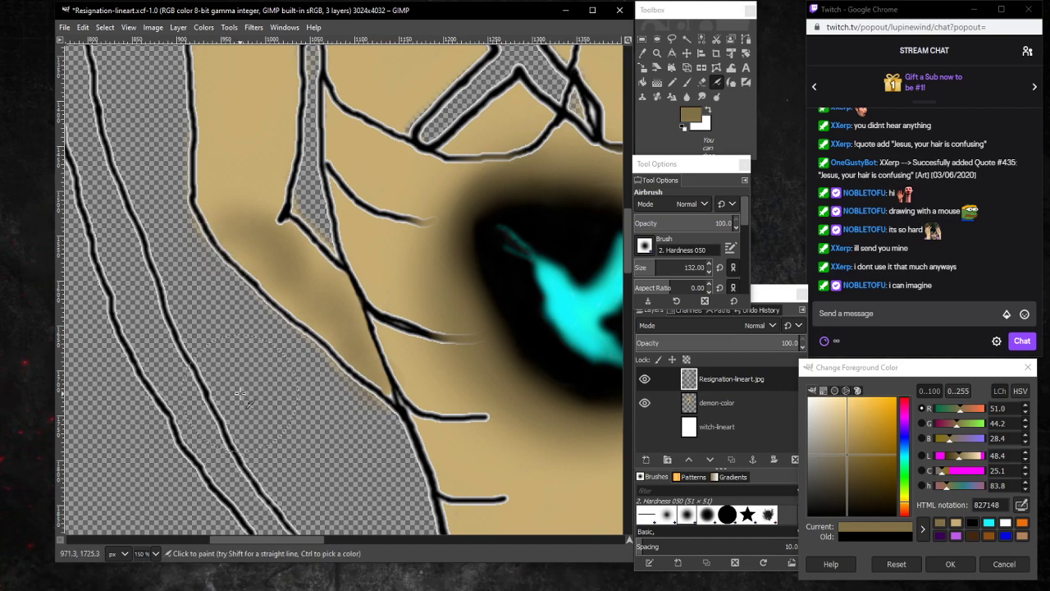
pyautogui.click(645, 402)
pyautogui.click(645, 402)
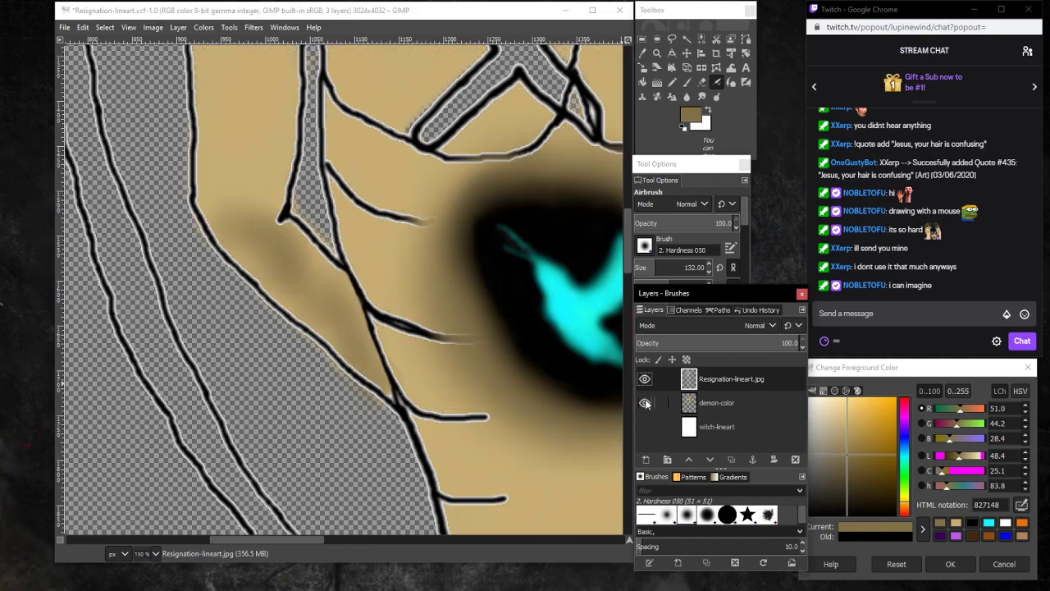
pyautogui.click(734, 402)
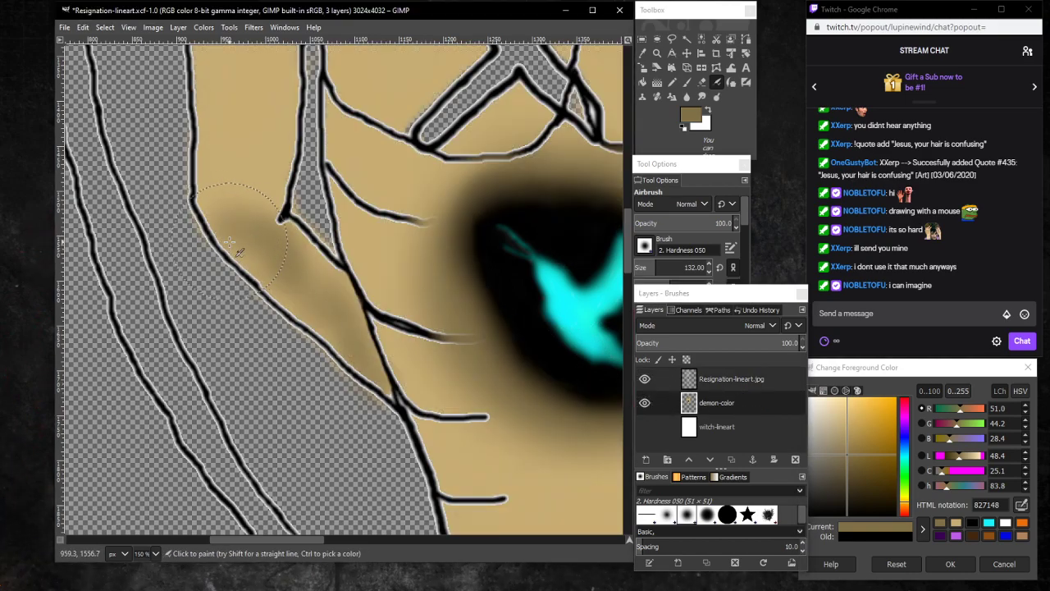
pyautogui.moveTo(230, 242); pyautogui.dragTo(312, 314)
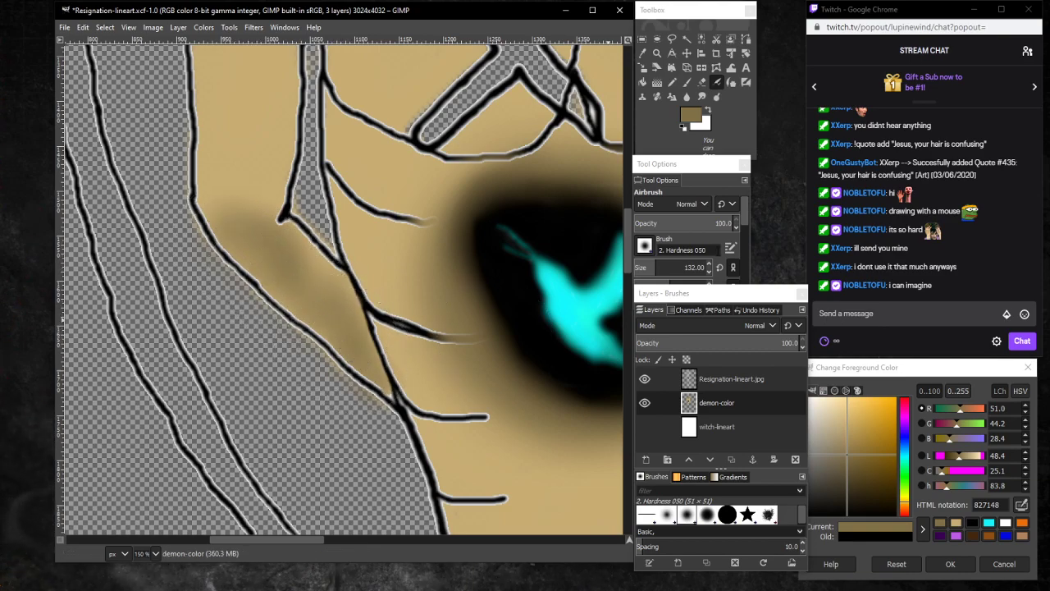
# Erase the tan overspill outside the image-left forearm and in the gap beside the torso, using the Eraser at size 13.
pyautogui.click(702, 82)
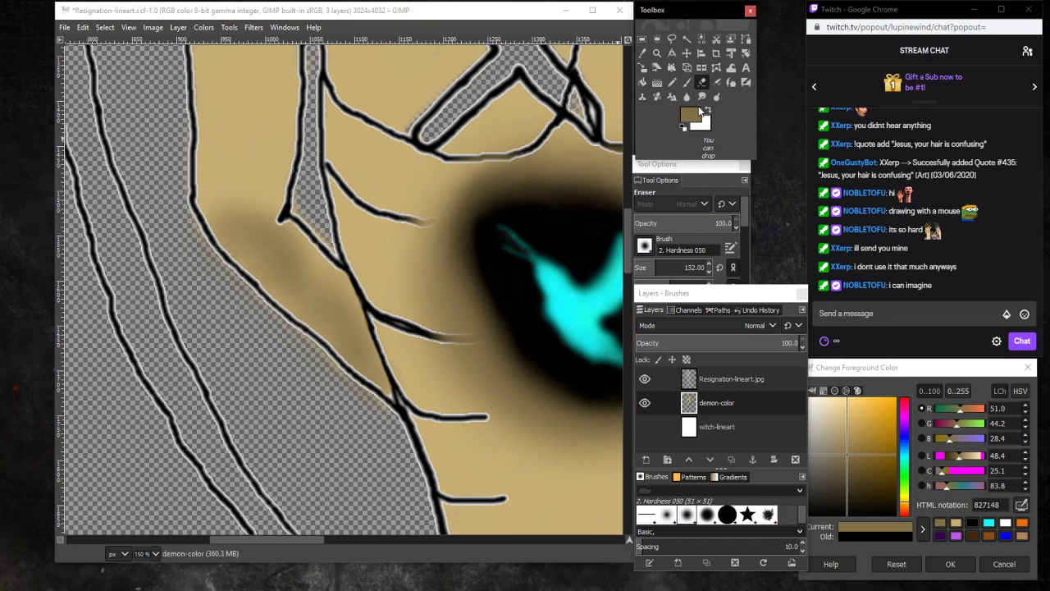
pyautogui.click(640, 265)
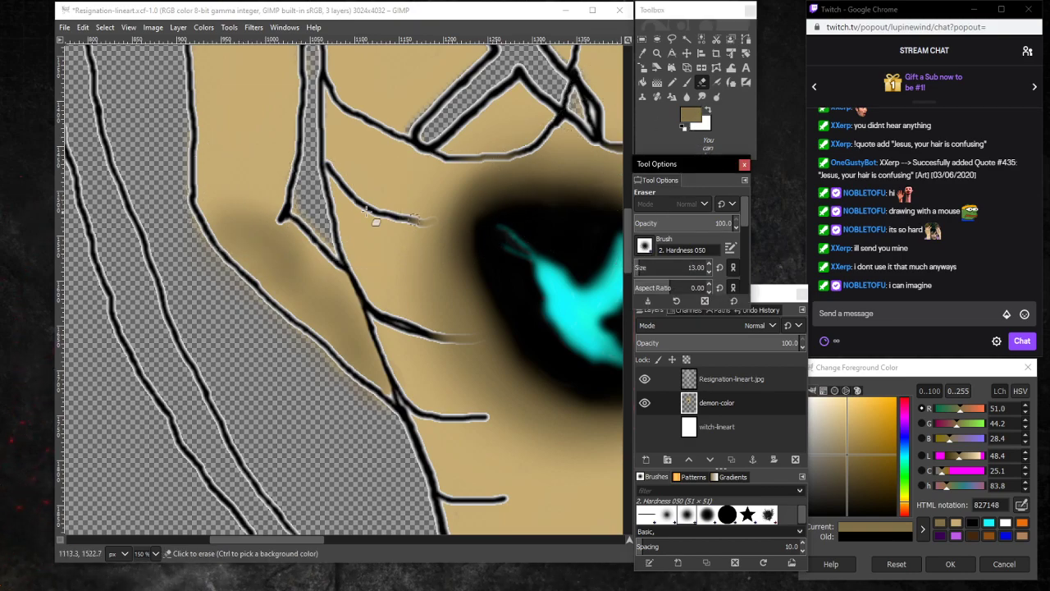
pyautogui.click(296, 198)
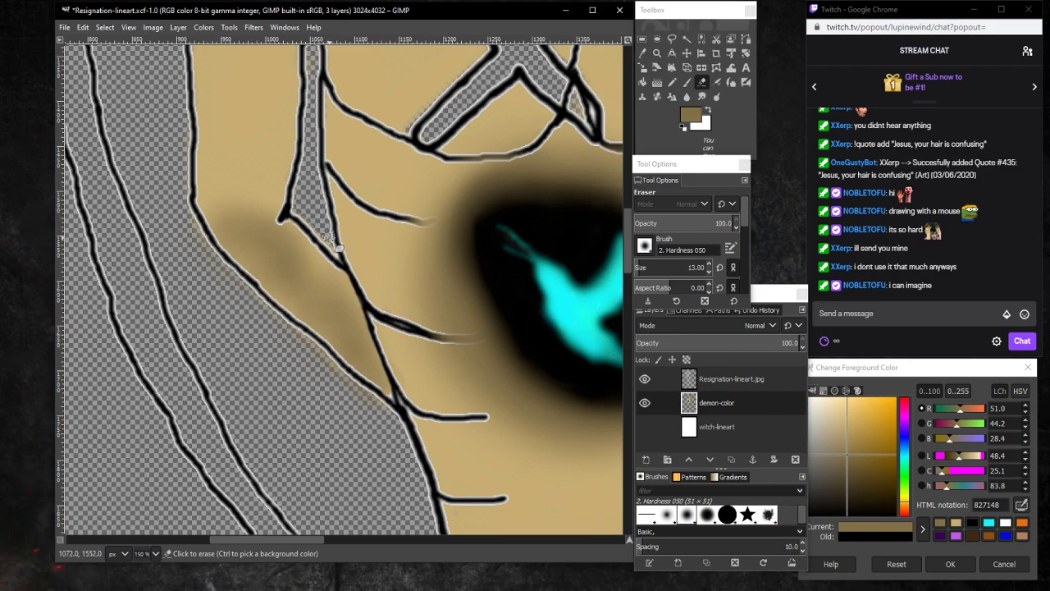
pyautogui.click(330, 237)
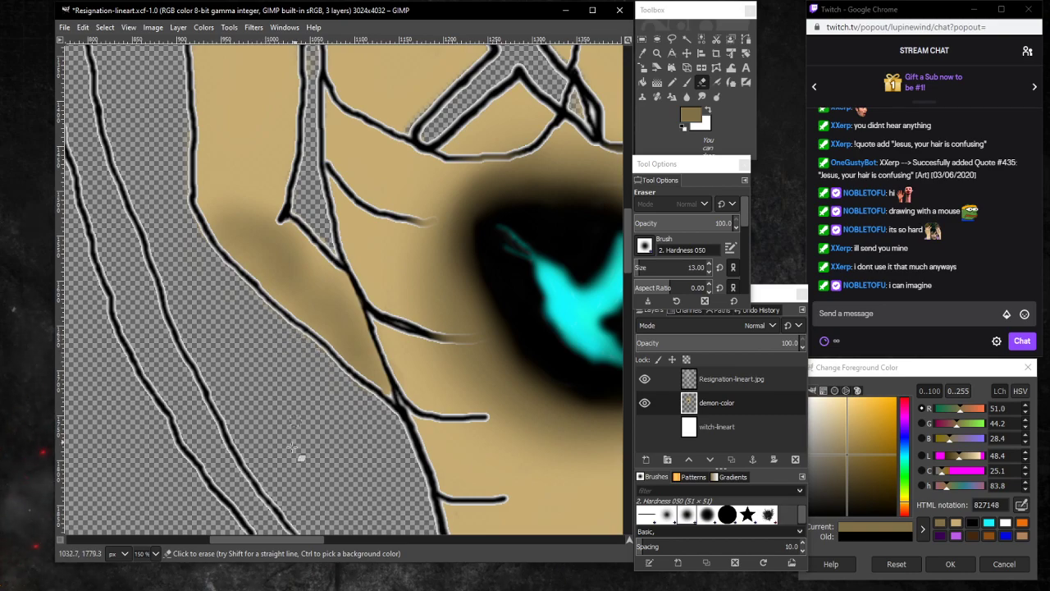
# Examine the colouring and forearm shading across the whole figure, from the head down to the robe below the waist.
pyautogui.click(155, 553)
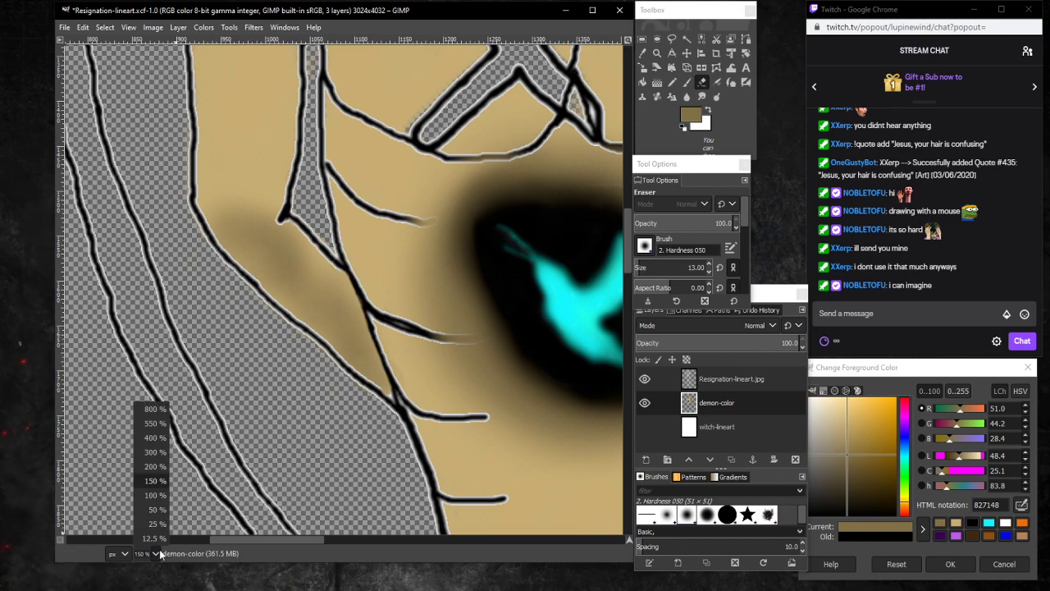
pyautogui.click(158, 497)
pyautogui.click(159, 553)
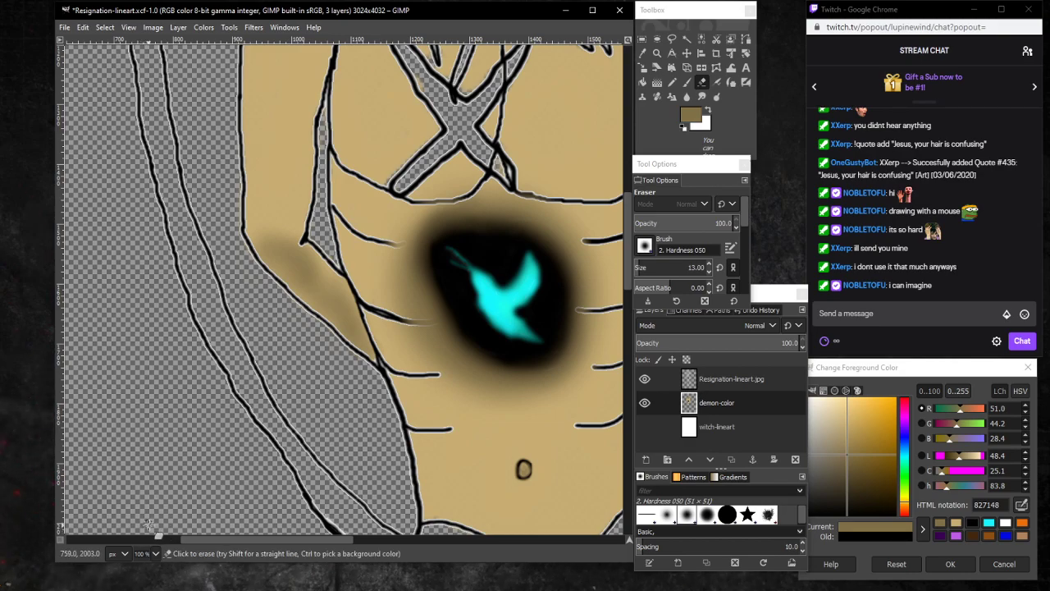
pyautogui.click(155, 509)
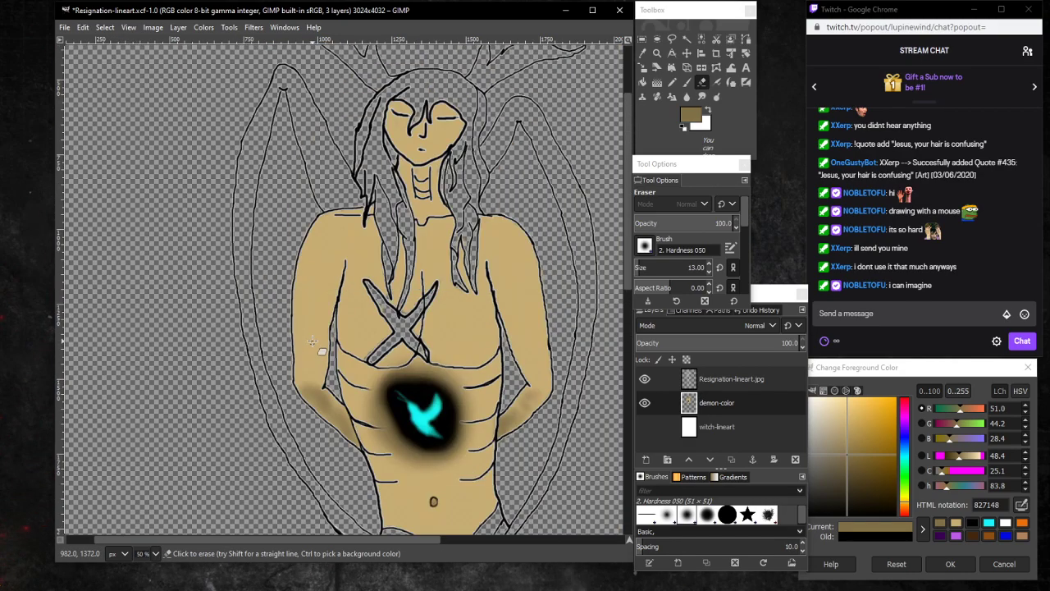
pyautogui.scroll(-2, 463, 312)
pyautogui.scroll(2, 463, 312)
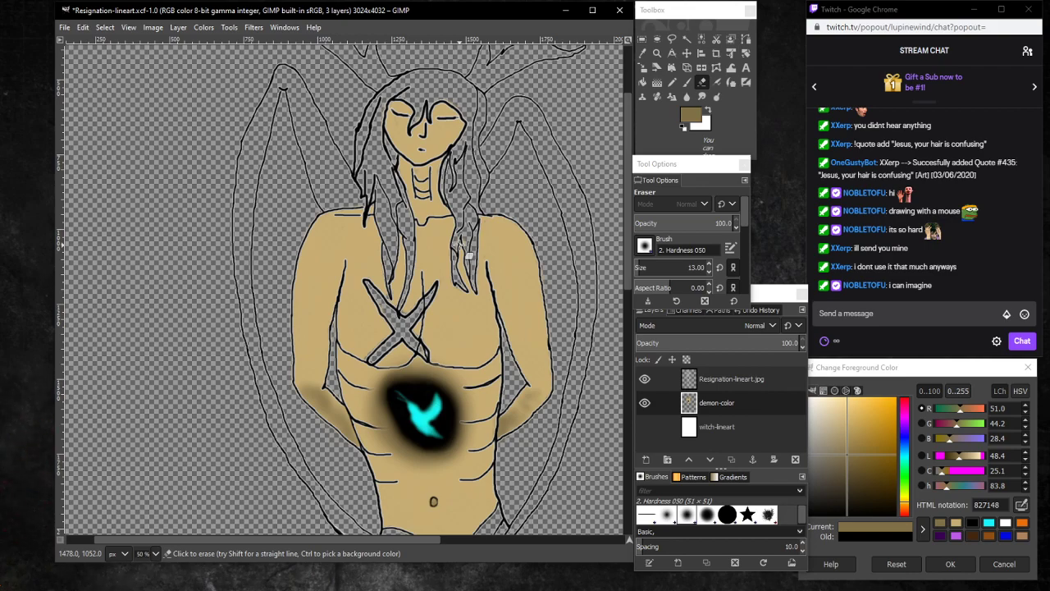
pyautogui.scroll(-5, 411, 316)
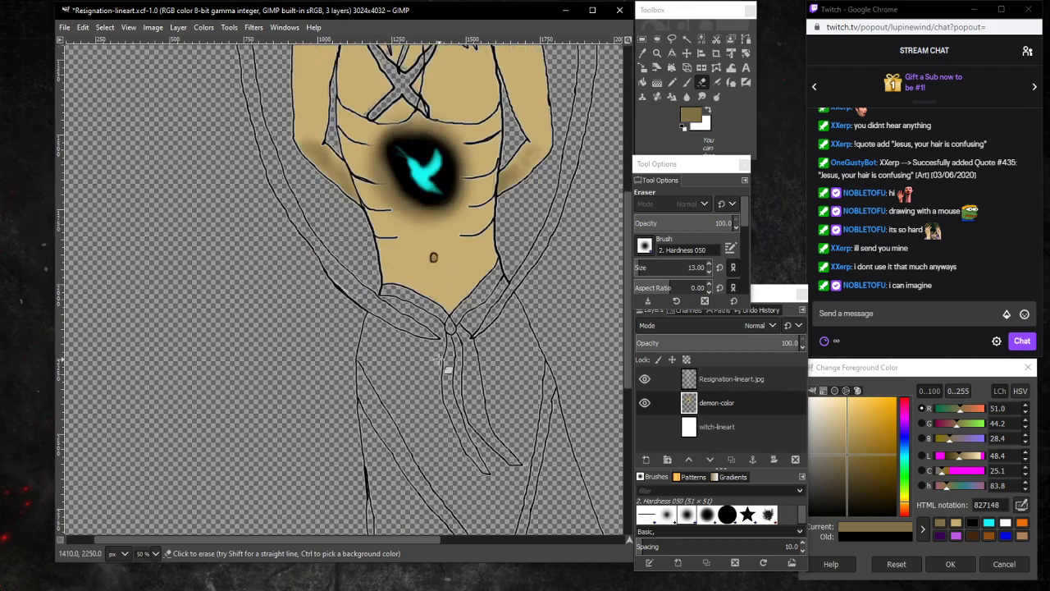
pyautogui.scroll(-3, 411, 315)
pyautogui.scroll(8, 410, 308)
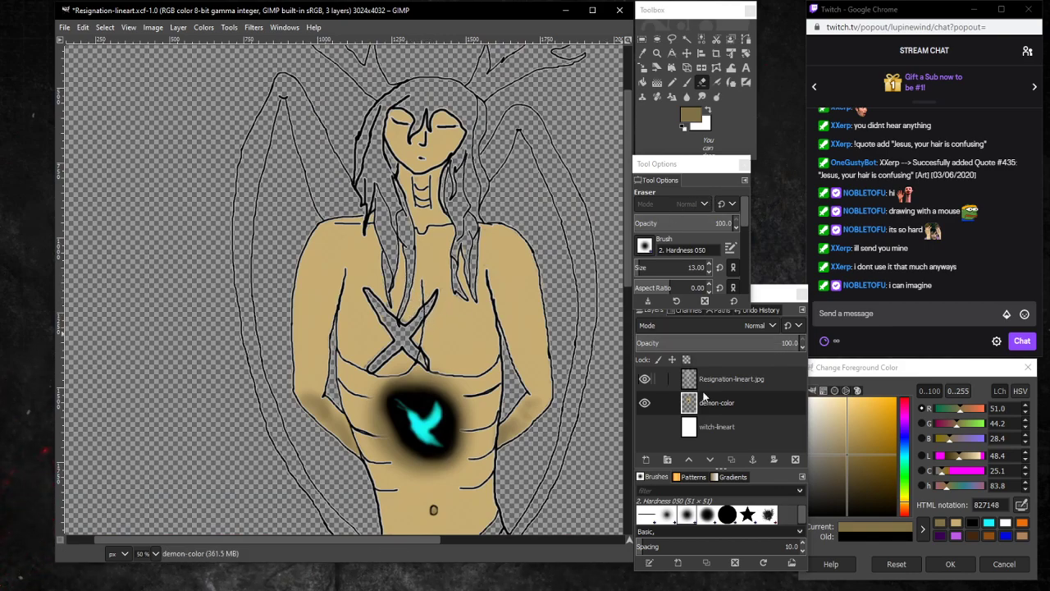
# On the Resignation-lineart.jpg layer, erase the stray line crossing the lower image-right arm of the chest X with the Eraser at size 13.
pyautogui.click(749, 387)
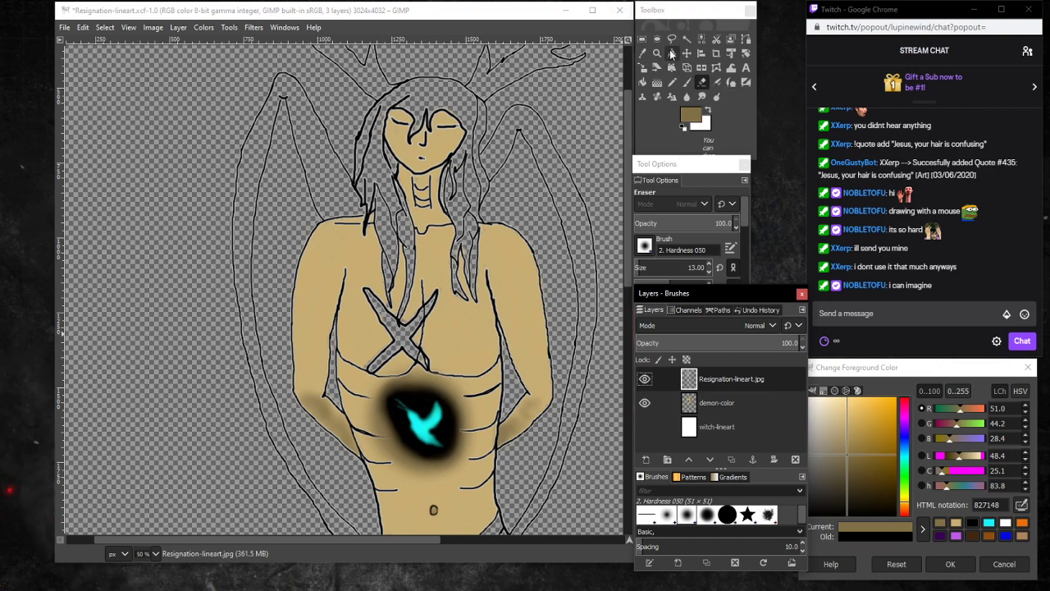
pyautogui.click(655, 55)
pyautogui.click(420, 333)
pyautogui.click(420, 333)
pyautogui.click(419, 333)
pyautogui.click(419, 333)
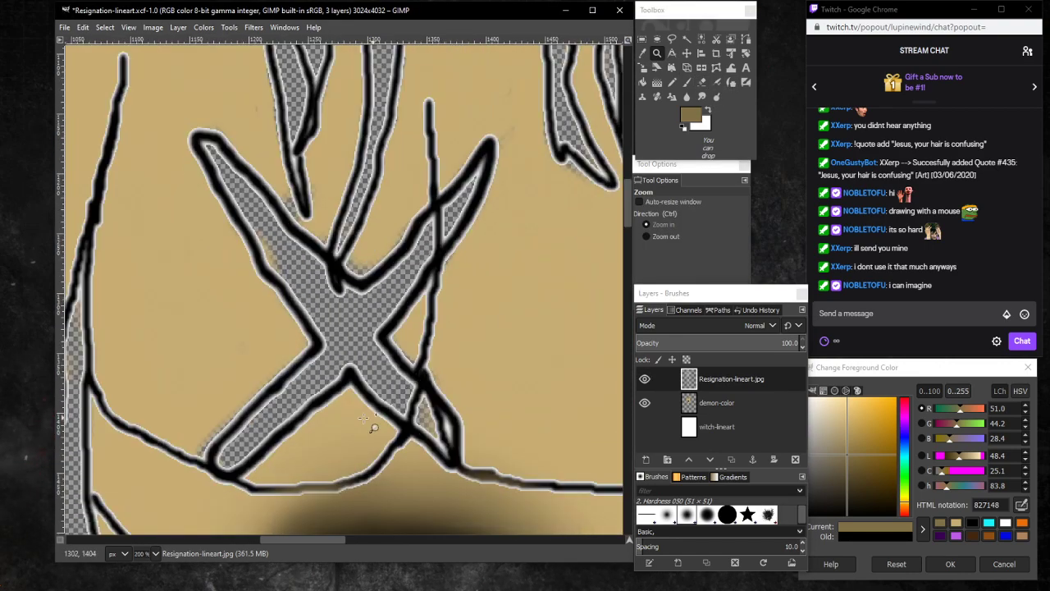
pyautogui.scroll(-2, 310, 409)
pyautogui.click(287, 206)
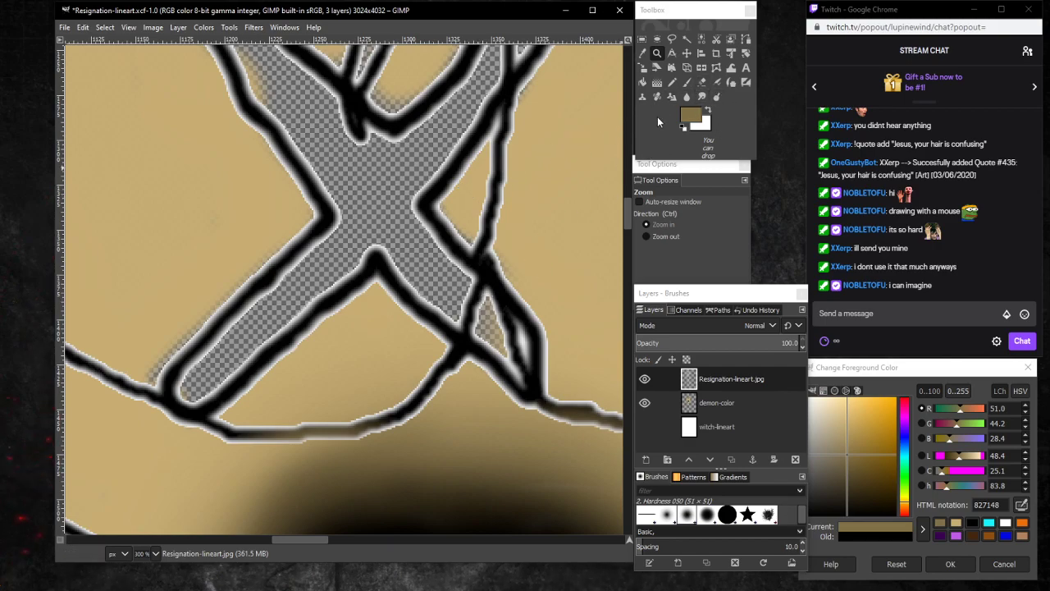
pyautogui.click(703, 83)
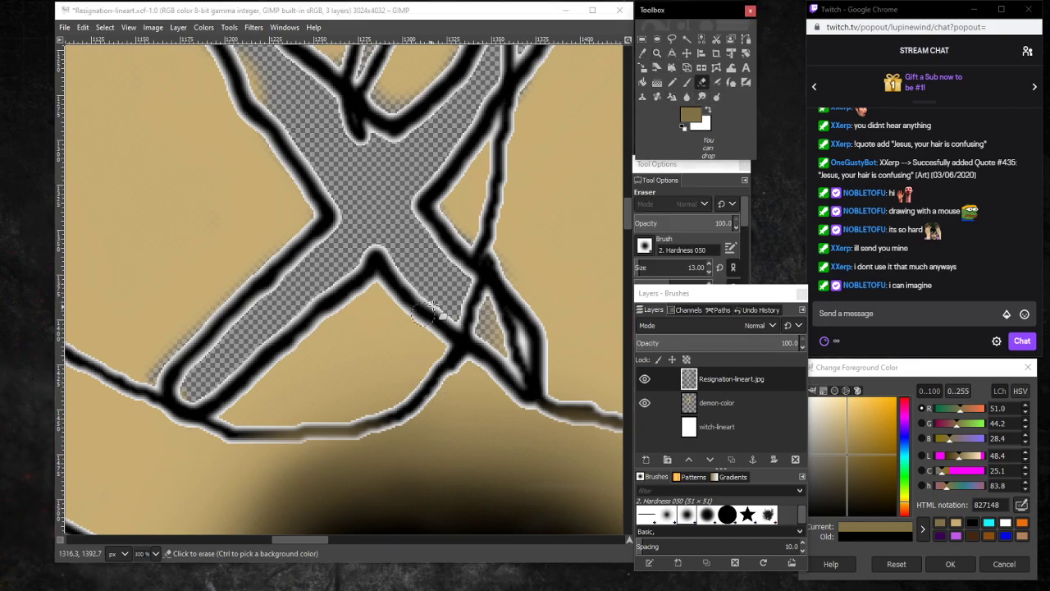
pyautogui.click(463, 299)
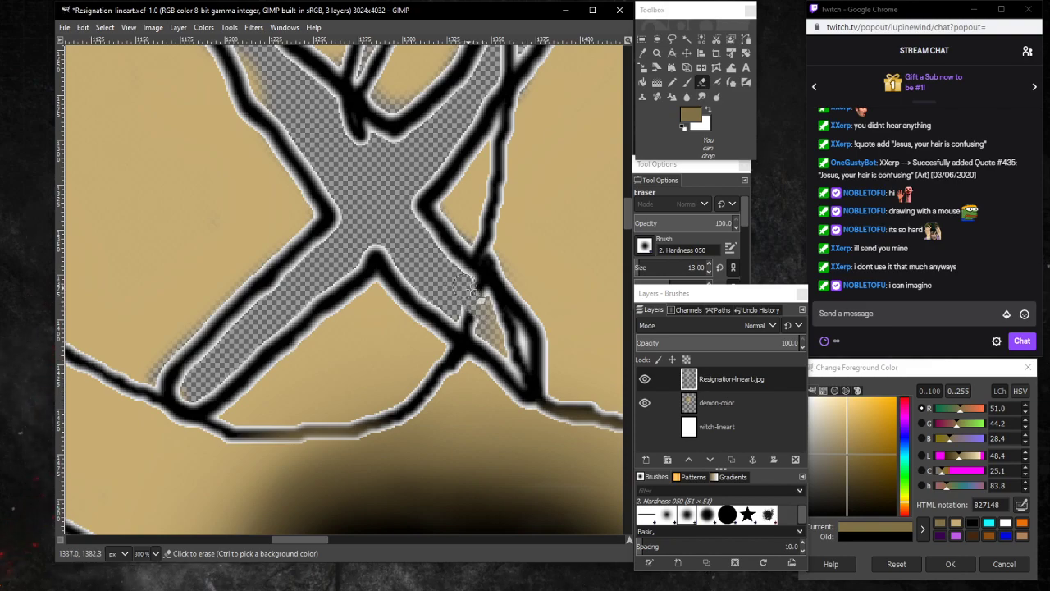
pyautogui.moveTo(480, 304); pyautogui.dragTo(459, 317)
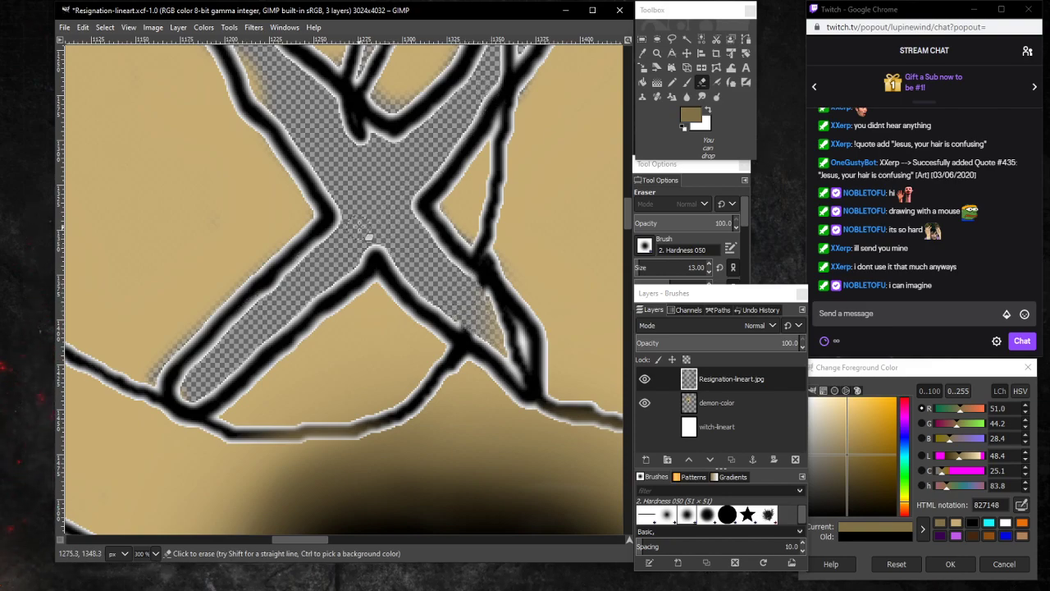
# Erase the line crossing the upper image-right arm of the chest X and the leftover lines inside its lower image-right tip.
pyautogui.scroll(5, 363, 223)
pyautogui.moveTo(506, 257)
pyautogui.mouseDown()
pyautogui.moveTo(525, 271)
pyautogui.moveTo(491, 288)
pyautogui.moveTo(517, 283)
pyautogui.moveTo(502, 302)
pyautogui.mouseUp()
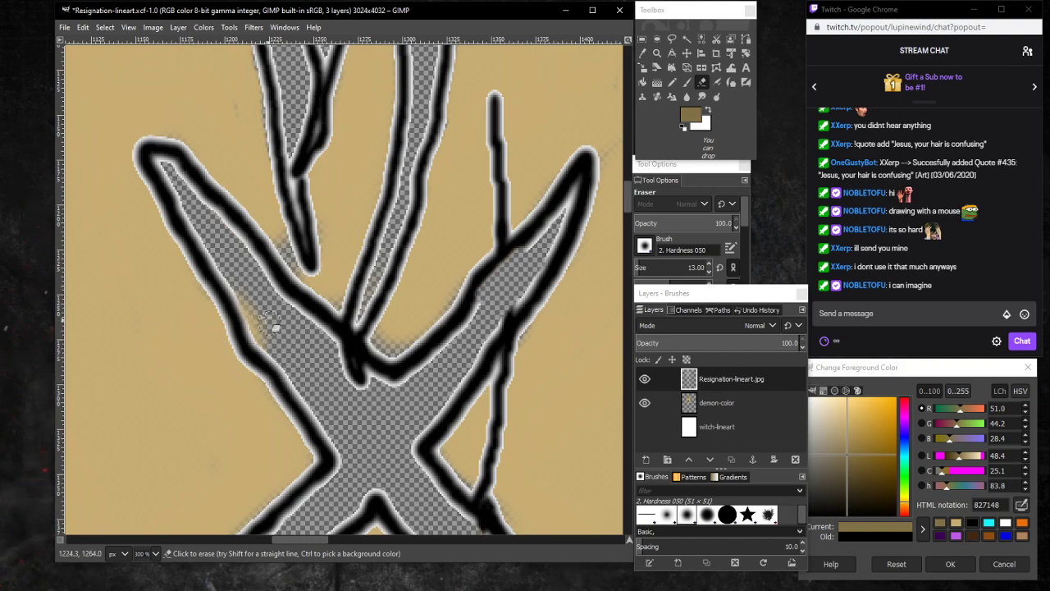
pyautogui.scroll(-5, 334, 366)
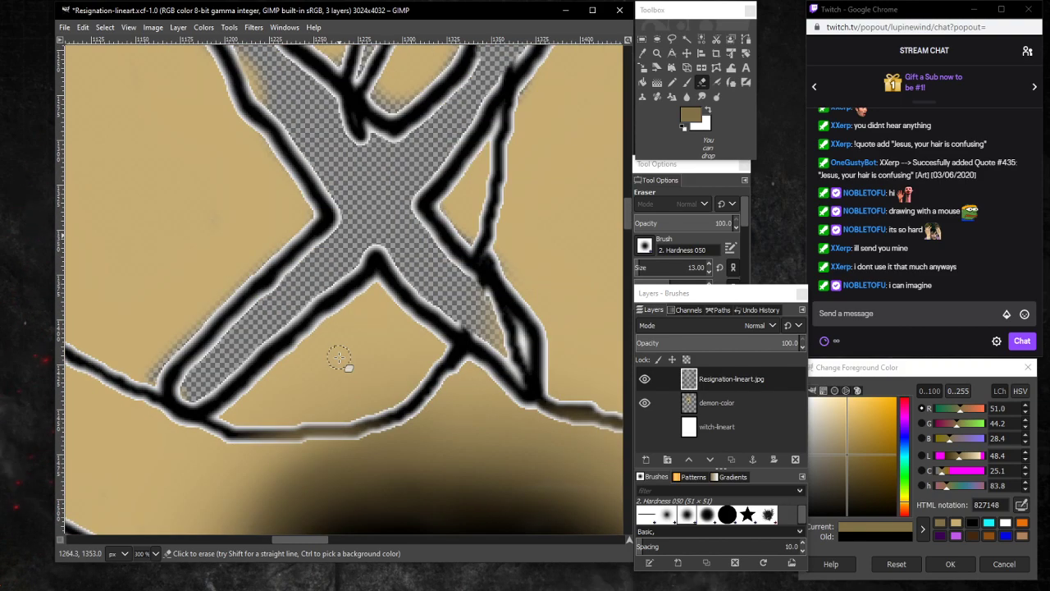
pyautogui.moveTo(475, 339)
pyautogui.mouseDown()
pyautogui.moveTo(497, 327)
pyautogui.moveTo(511, 351)
pyautogui.moveTo(490, 311)
pyautogui.moveTo(519, 352)
pyautogui.moveTo(494, 312)
pyautogui.moveTo(519, 354)
pyautogui.moveTo(490, 318)
pyautogui.mouseUp()
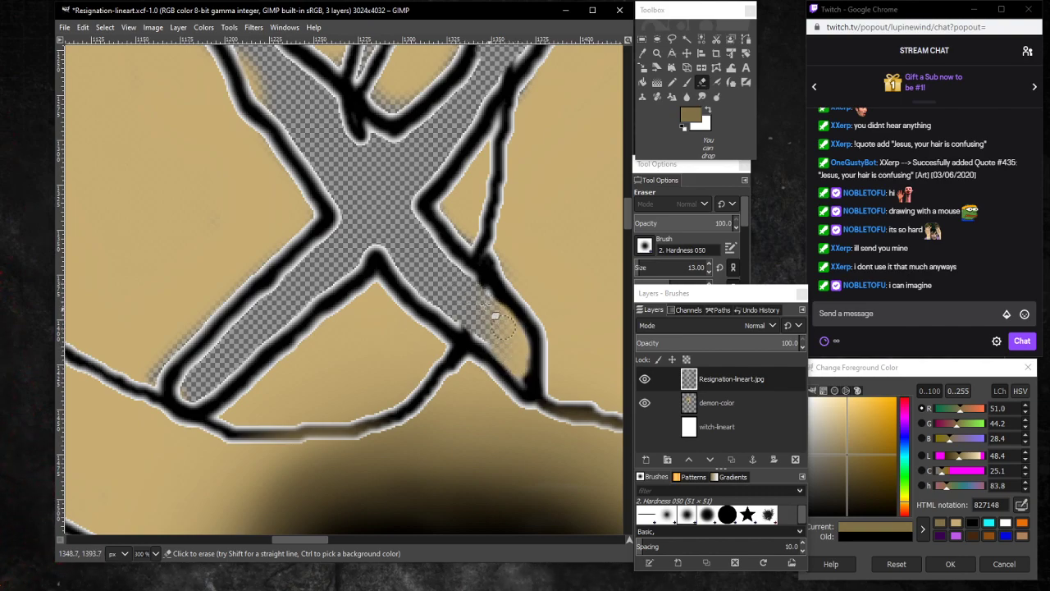
pyautogui.moveTo(485, 304); pyautogui.dragTo(500, 334)
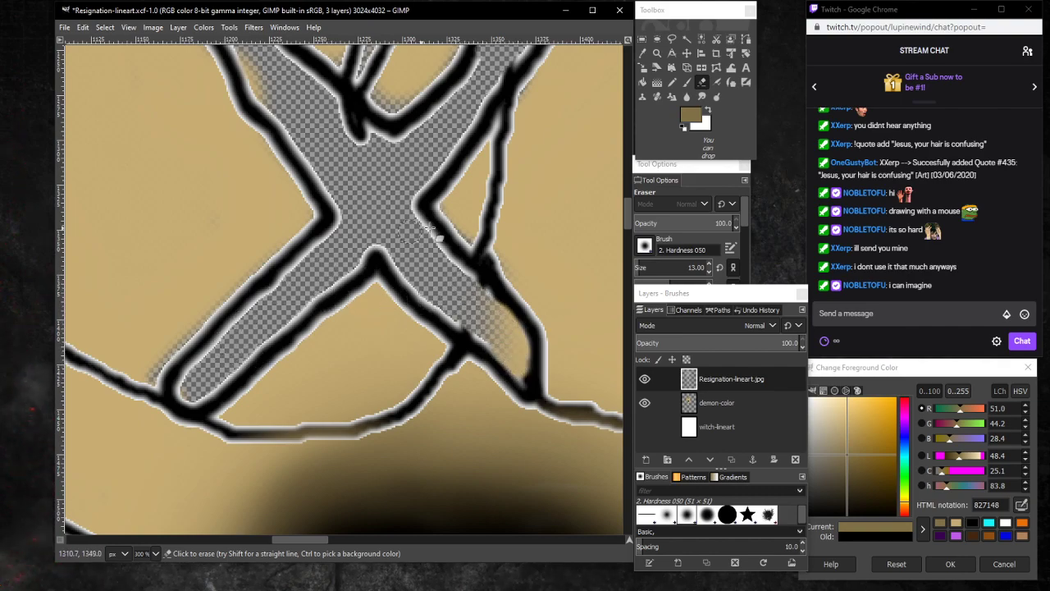
# On the demon-color layer, fill the uncoloured gaps along the chest X's outer edges with light tan c8ae73, using the Paintbrush at size 13.
pyautogui.scroll(5, 414, 264)
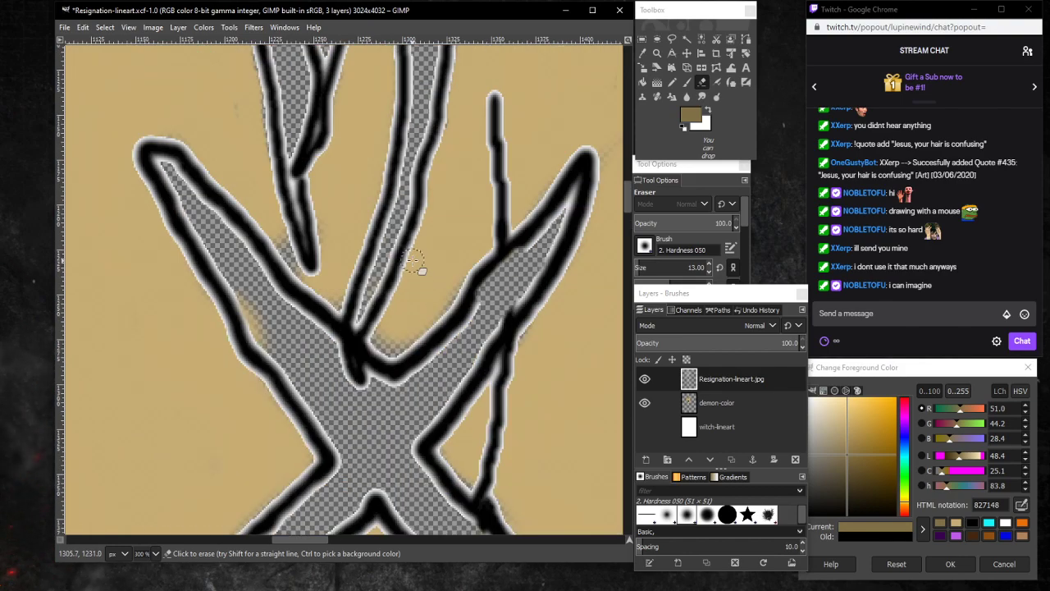
pyautogui.scroll(-3, 344, 221)
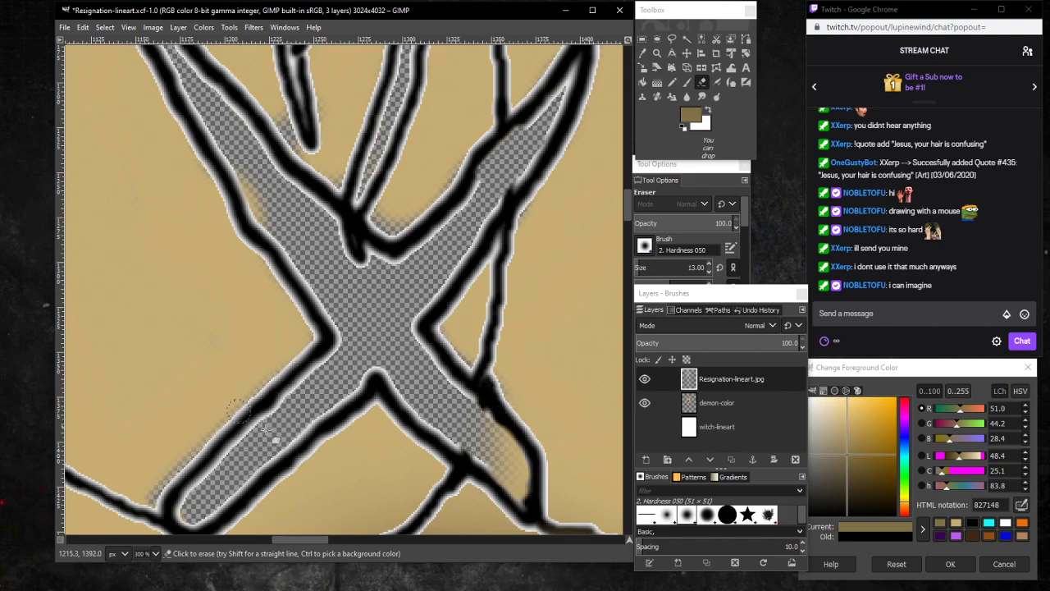
pyautogui.click(735, 400)
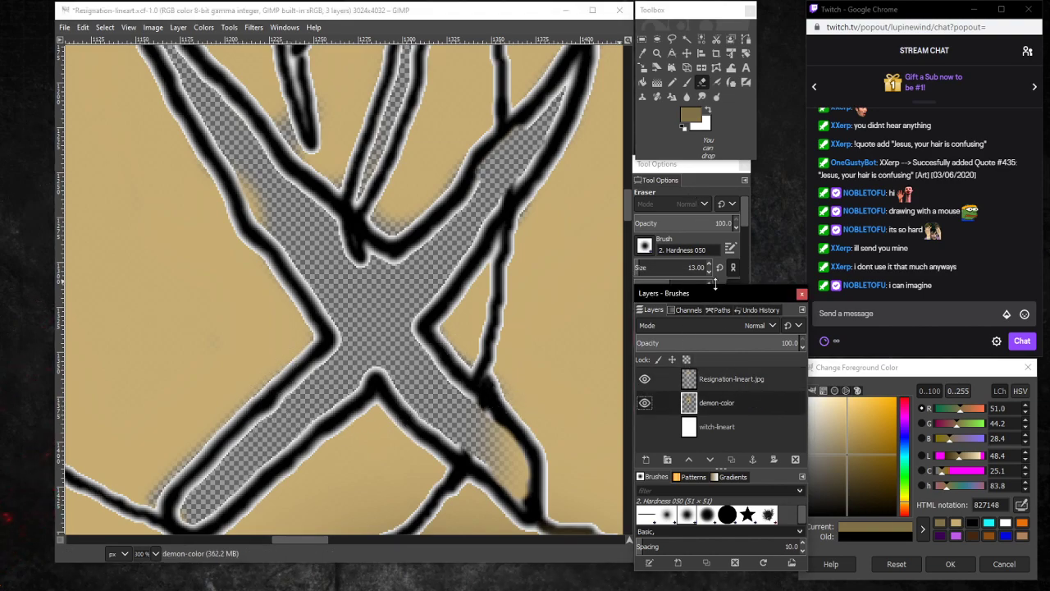
pyautogui.click(956, 526)
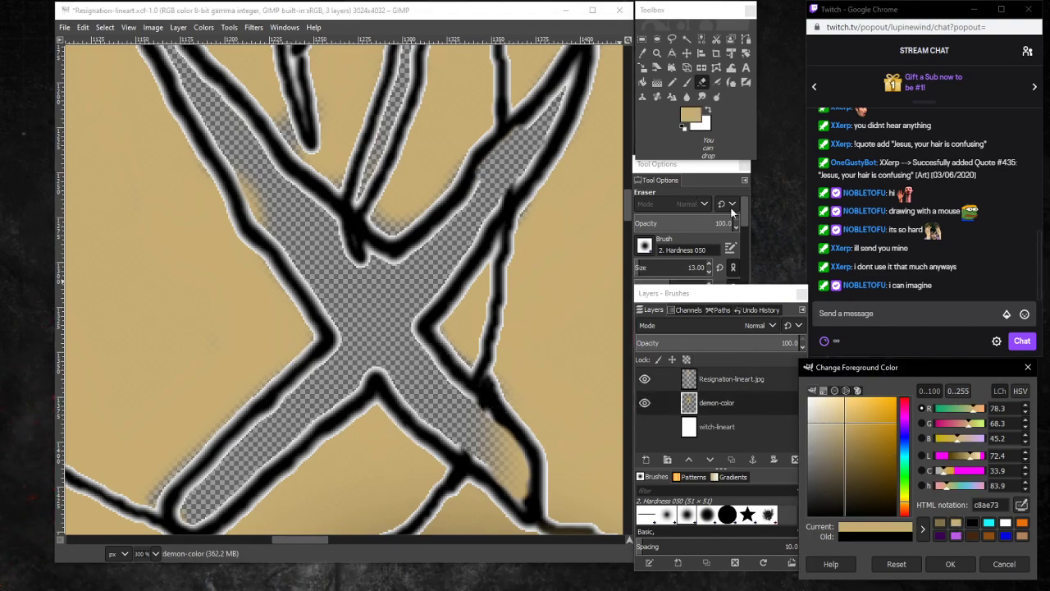
pyautogui.click(688, 82)
pyautogui.moveTo(560, 191); pyautogui.dragTo(563, 175)
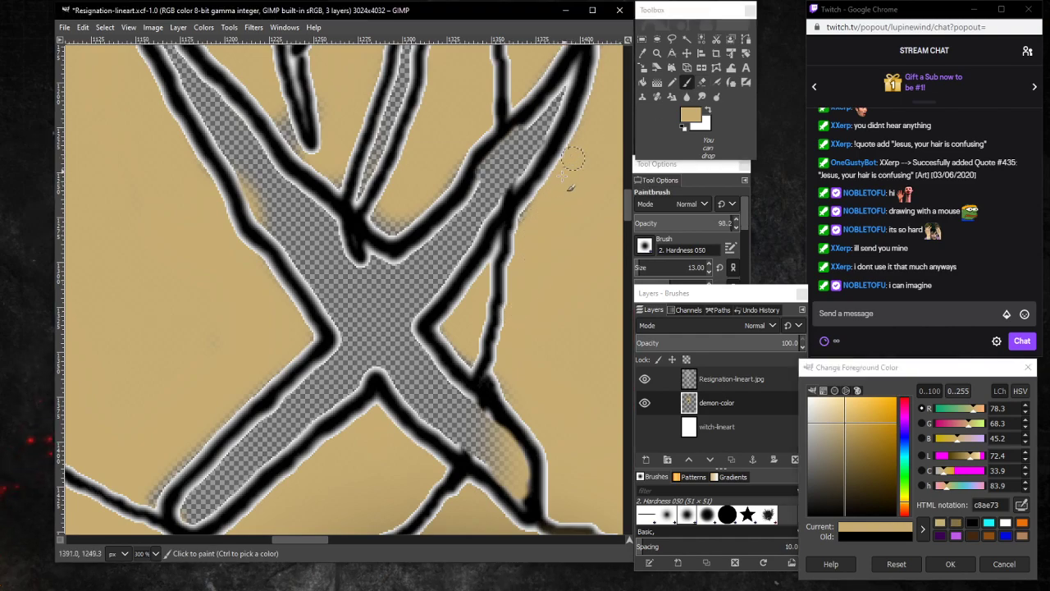
pyautogui.moveTo(525, 224); pyautogui.dragTo(550, 279)
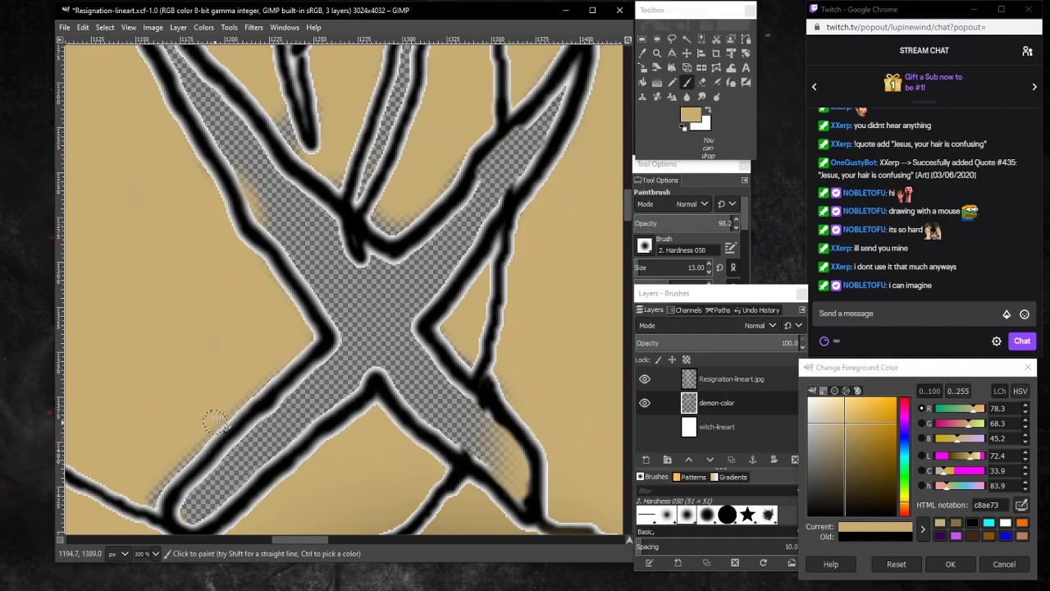
pyautogui.moveTo(216, 413); pyautogui.dragTo(150, 510)
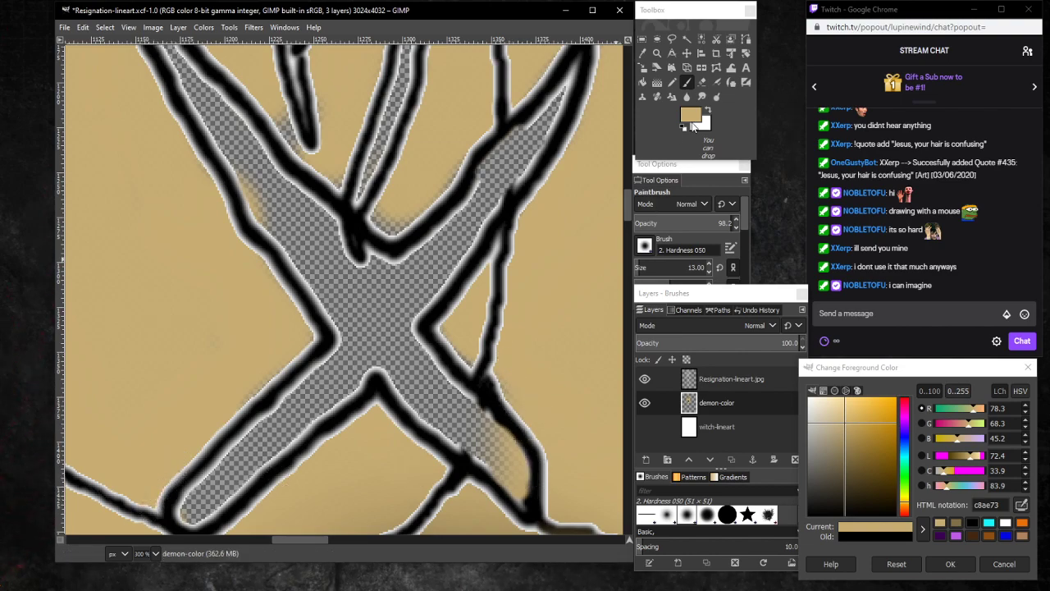
# Erase the tan overspill inside the chest X's lower image-right tip and upper image-left arm, using the Eraser at size 13.
pyautogui.click(702, 83)
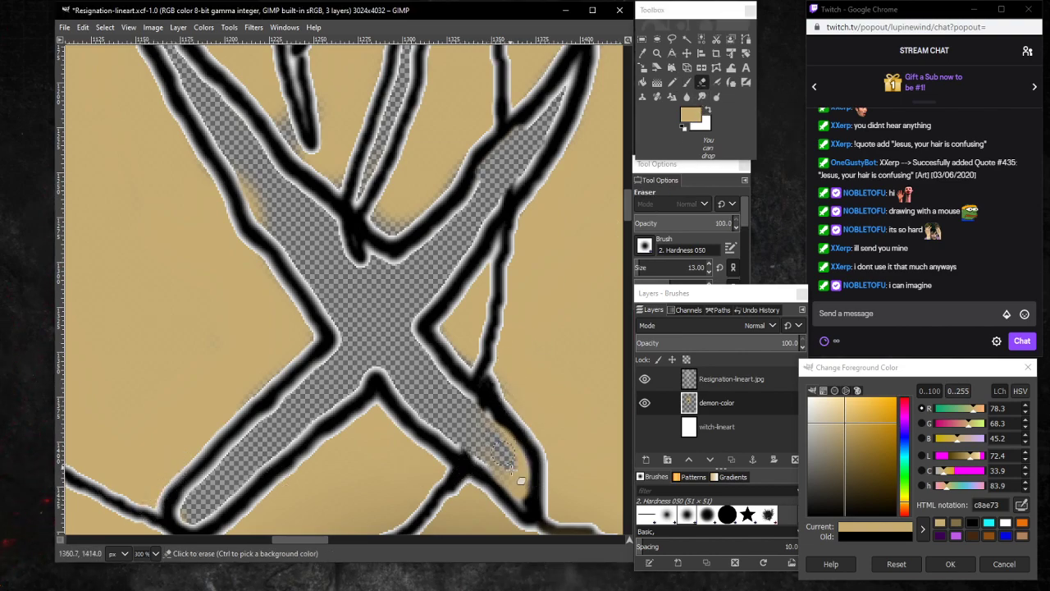
pyautogui.moveTo(518, 482)
pyautogui.mouseDown()
pyautogui.moveTo(489, 429)
pyautogui.moveTo(518, 480)
pyautogui.moveTo(511, 445)
pyautogui.moveTo(518, 492)
pyautogui.moveTo(482, 458)
pyautogui.moveTo(521, 489)
pyautogui.moveTo(525, 476)
pyautogui.moveTo(497, 425)
pyautogui.mouseUp()
pyautogui.moveTo(234, 169); pyautogui.dragTo(256, 215)
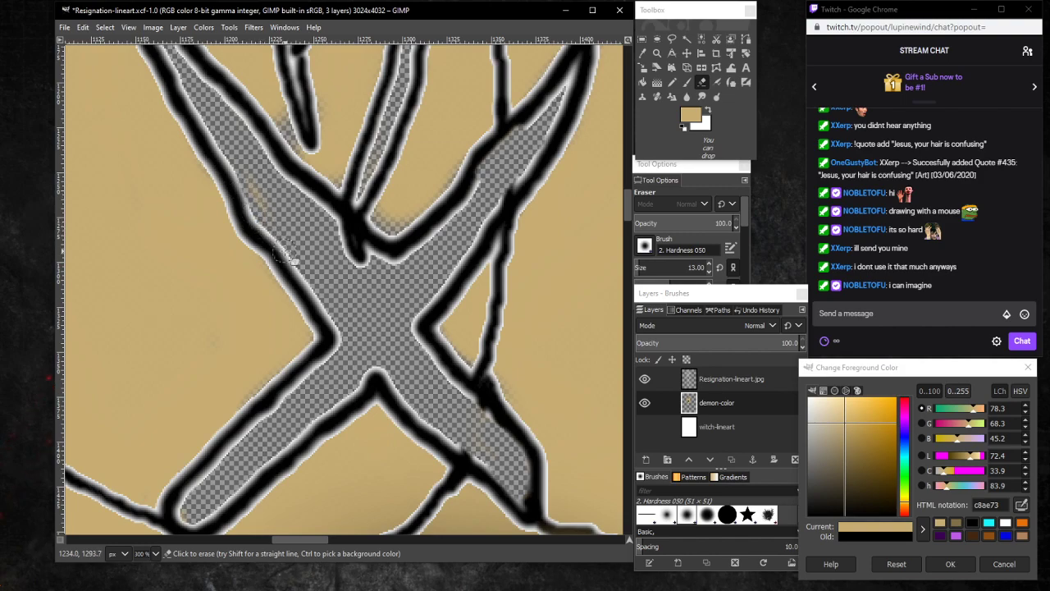
pyautogui.scroll(4, 291, 235)
pyautogui.scroll(-4, 294, 238)
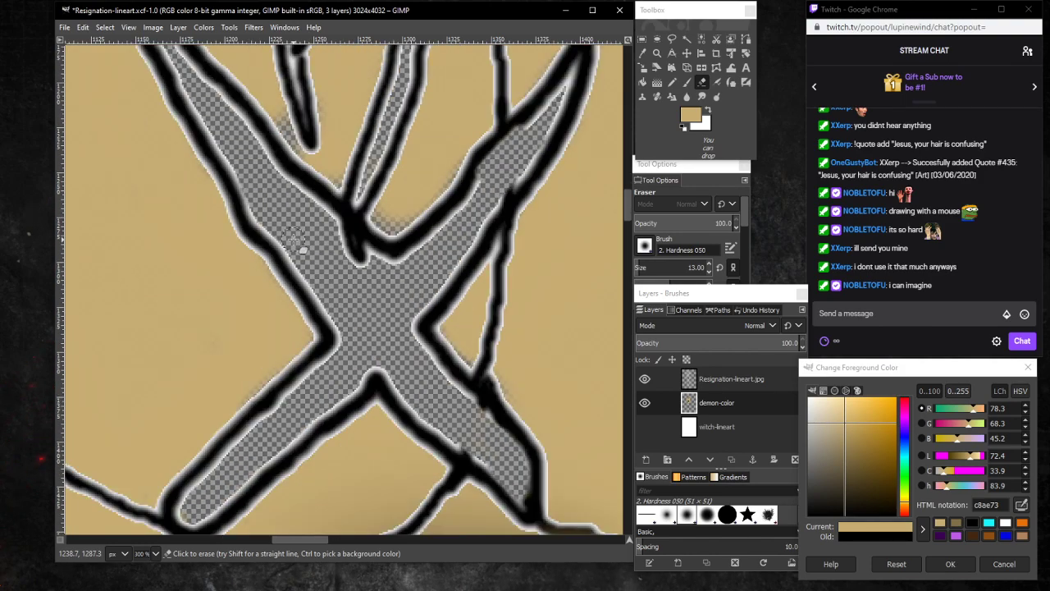
pyautogui.scroll(-2, 287, 238)
pyautogui.scroll(2, 283, 237)
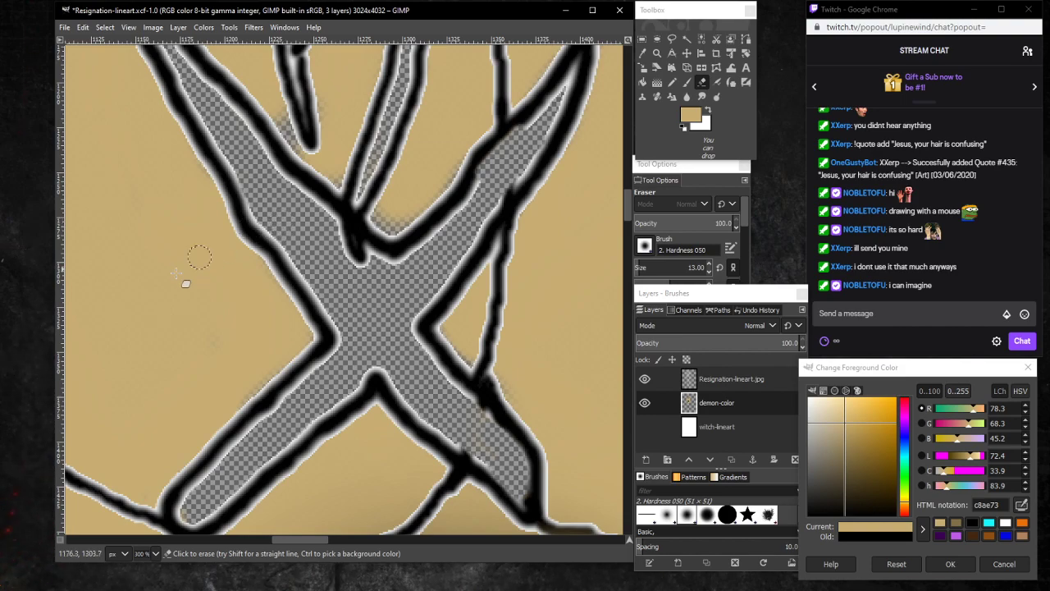
# Examine the whole figure at 50% zoom, from the antlers down to the bottom of the robe.
pyautogui.click(152, 553)
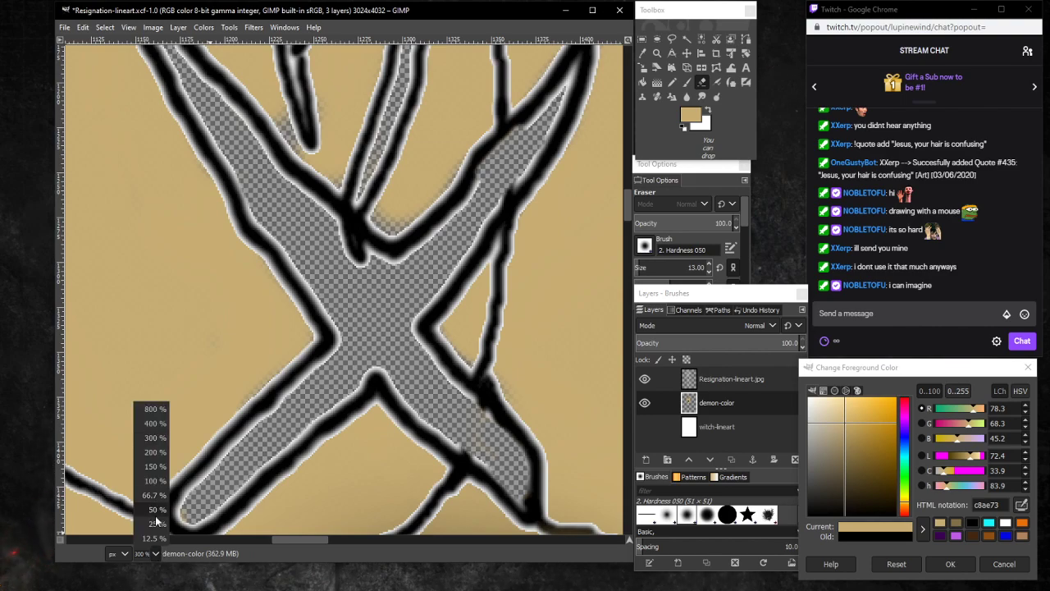
pyautogui.click(156, 512)
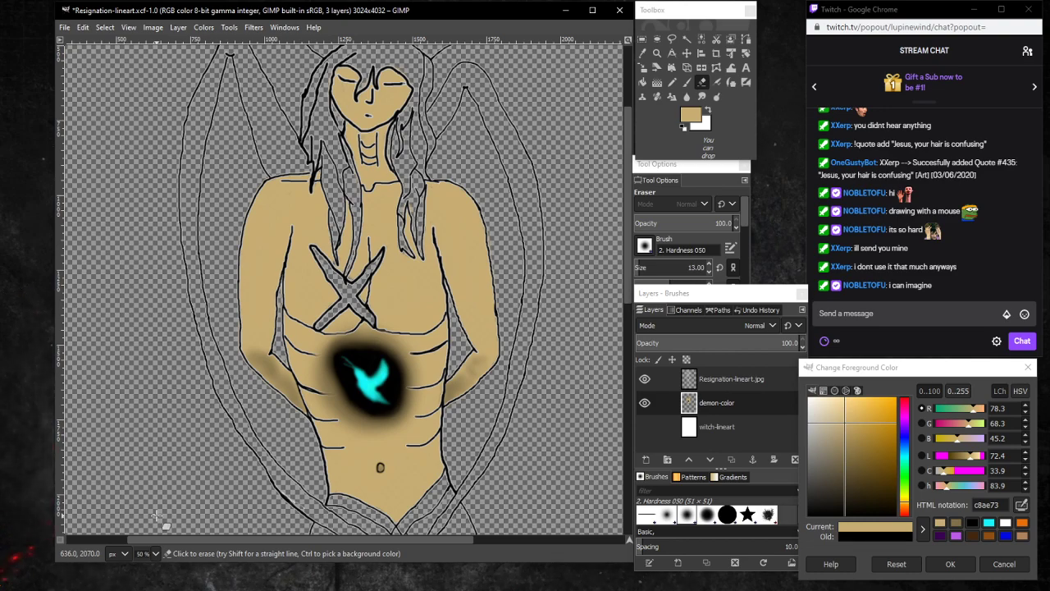
pyautogui.scroll(-3, 460, 229)
pyautogui.scroll(5, 461, 229)
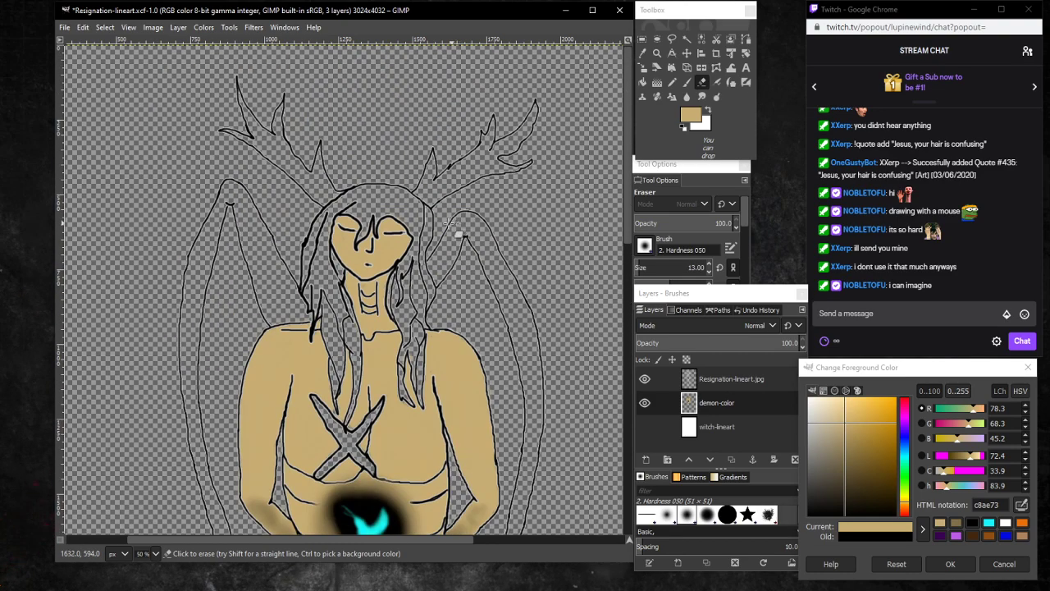
pyautogui.click(738, 401)
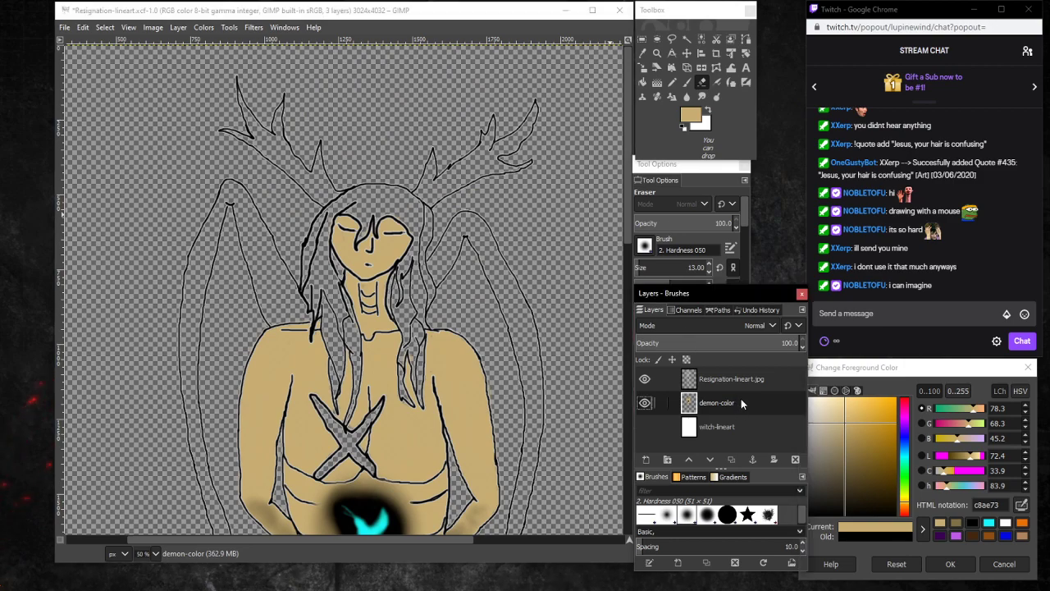
pyautogui.click(688, 83)
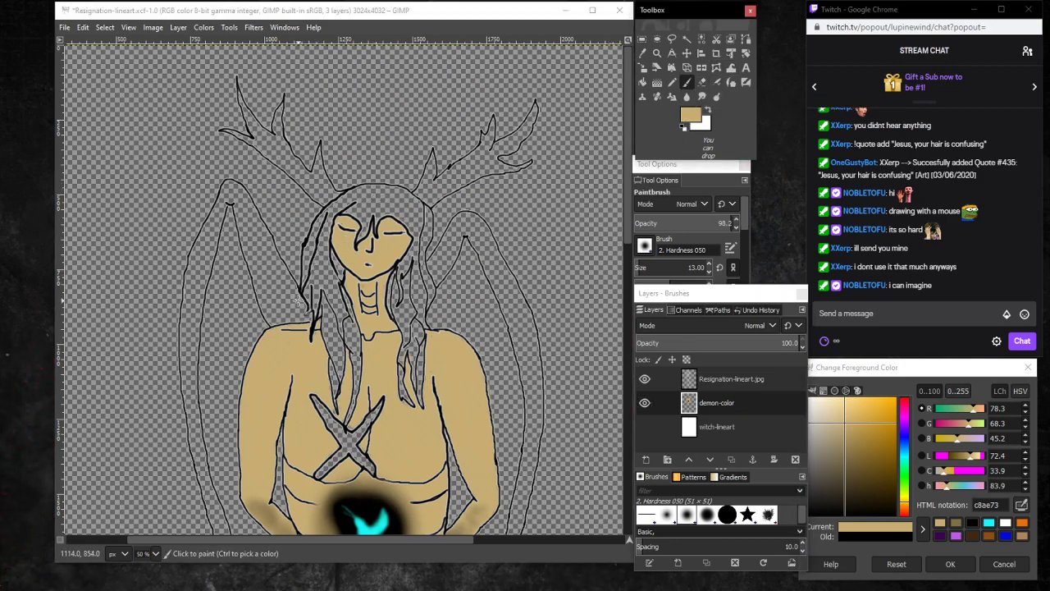
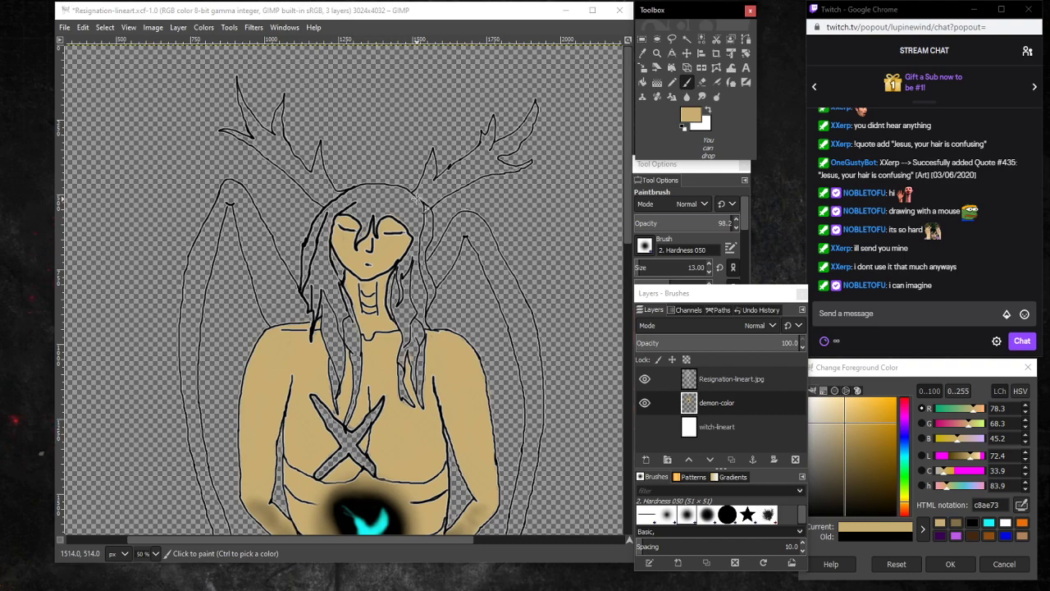
pyautogui.scroll(-15, 358, 150)
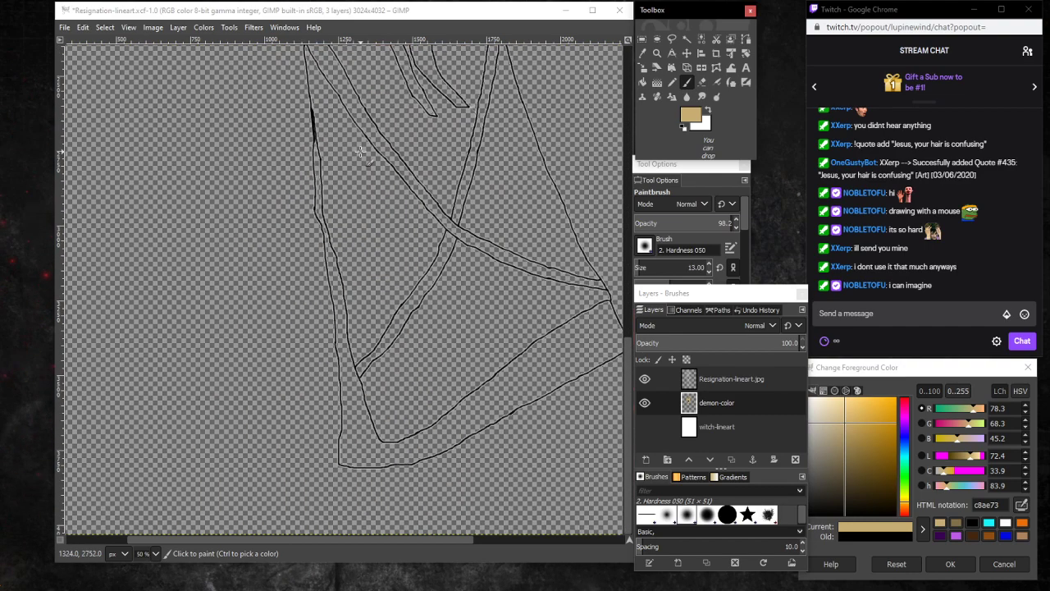
pyautogui.scroll(11, 358, 149)
pyautogui.scroll(5, 355, 146)
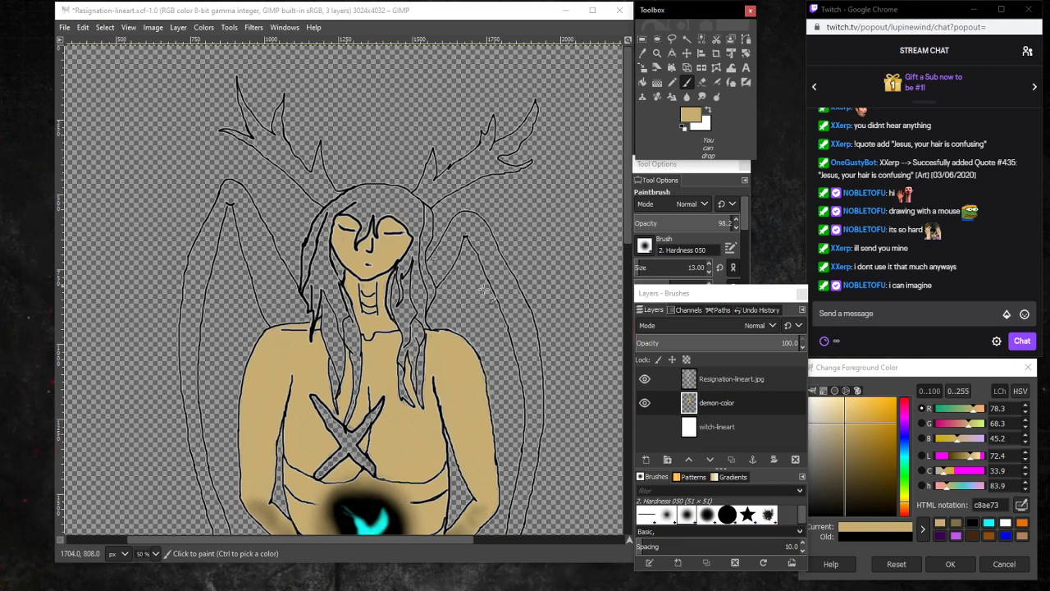
# Show the witch-lineart layer and bucket-fill it with dark grey 4f4f4f as a backdrop behind the figure.
pyautogui.click(746, 427)
pyautogui.click(859, 501)
pyautogui.moveTo(859, 504); pyautogui.dragTo(789, 478)
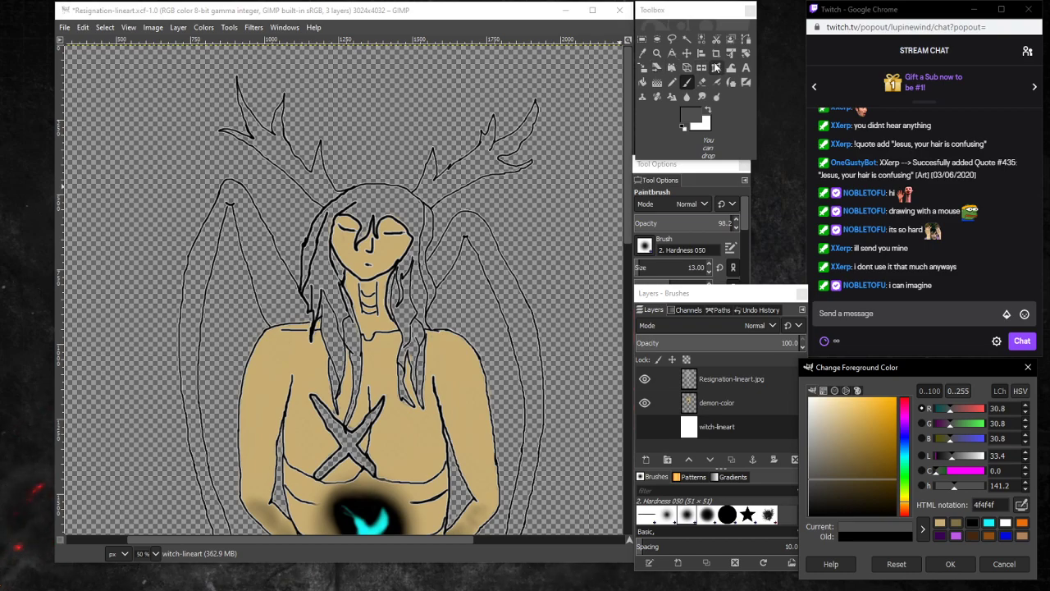
pyautogui.click(644, 82)
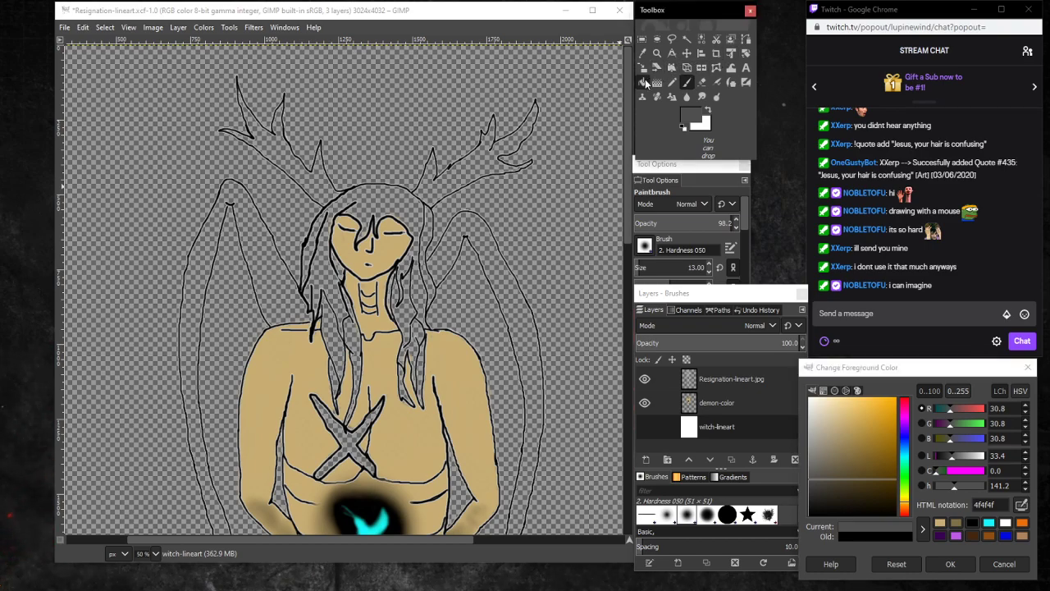
pyautogui.click(646, 427)
pyautogui.click(579, 248)
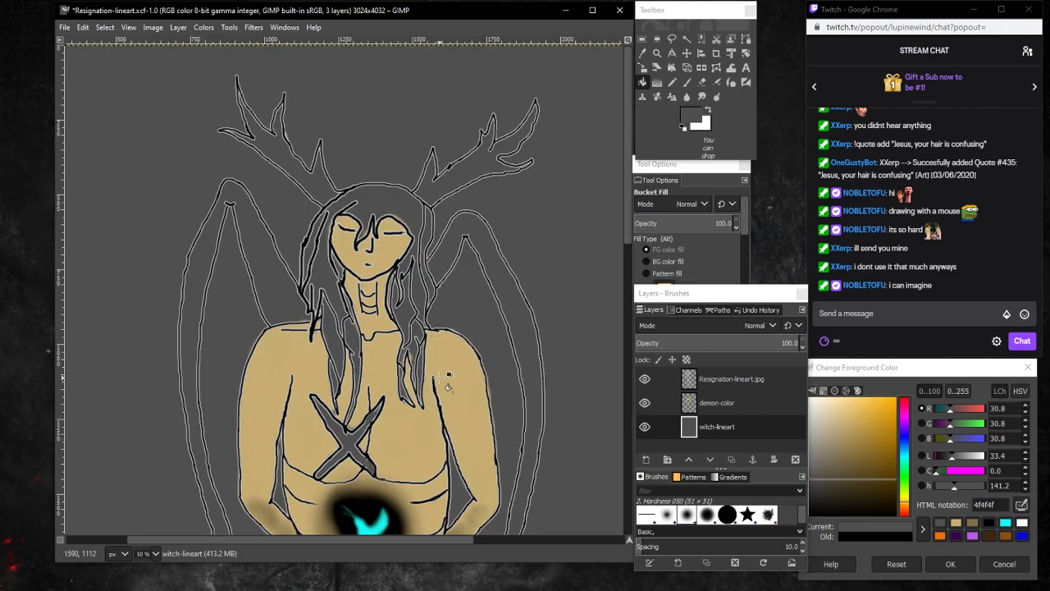
pyautogui.scroll(-5, 443, 378)
pyautogui.scroll(2, 443, 377)
pyautogui.scroll(6, 443, 378)
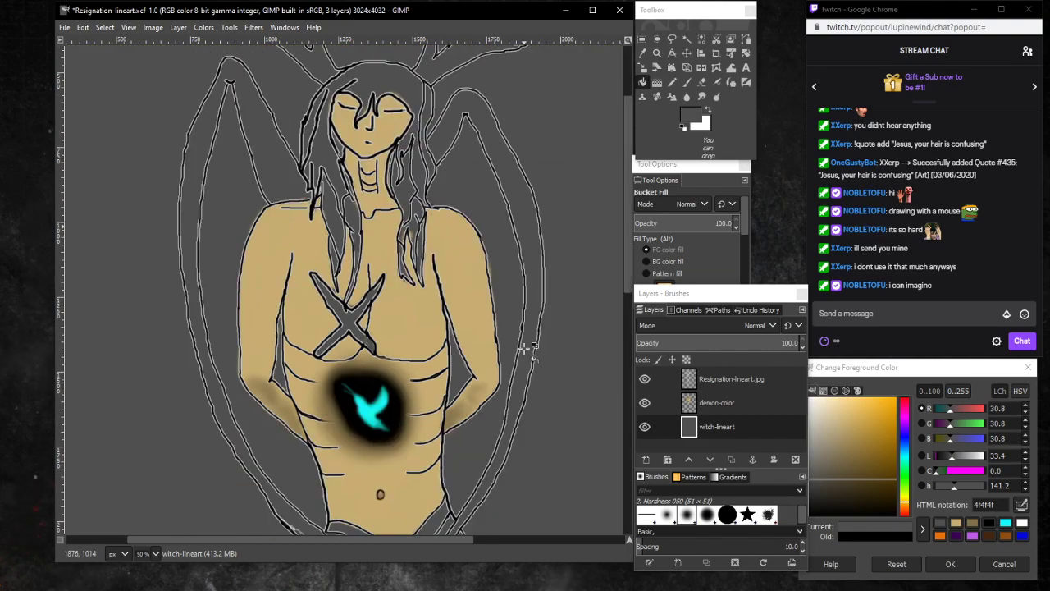
# On the demon-color layer, paint the hair beside the image-right jaw with dark brown 1b0e0e, using the Paintbrush at size 33.
pyautogui.click(750, 401)
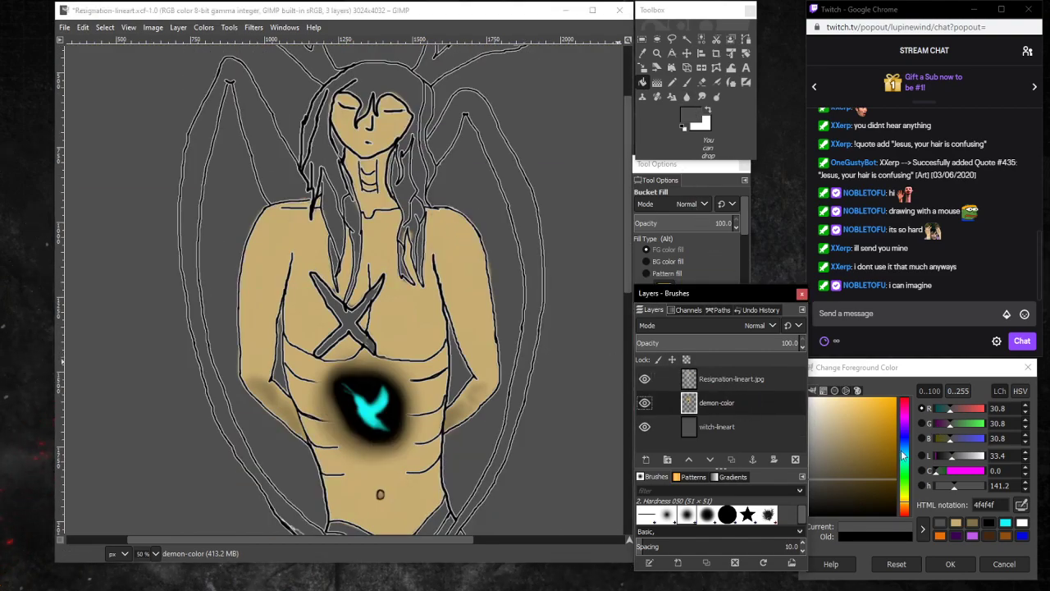
pyautogui.scroll(3, 312, 336)
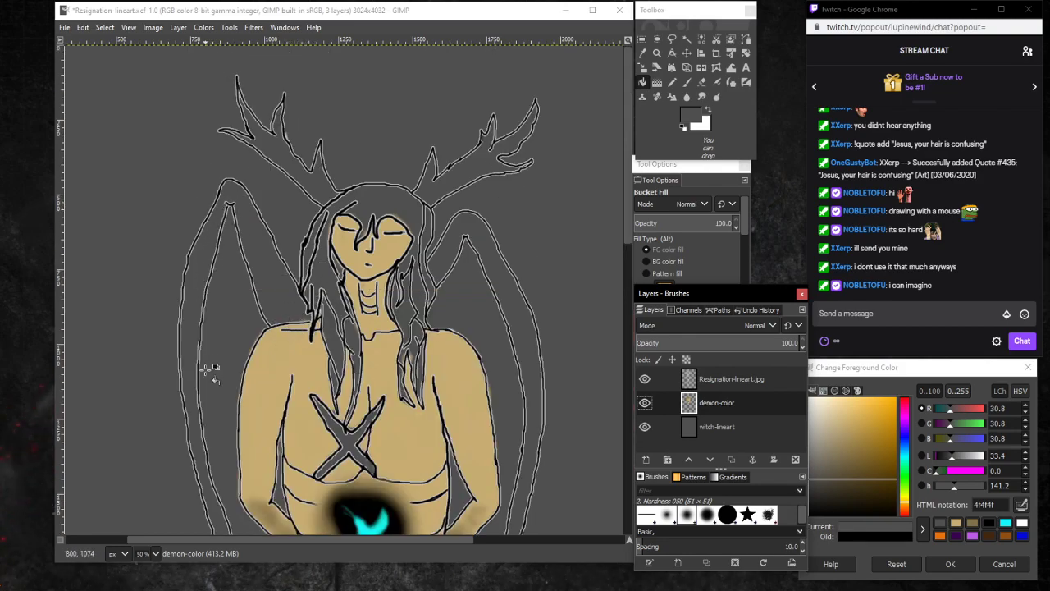
pyautogui.click(644, 426)
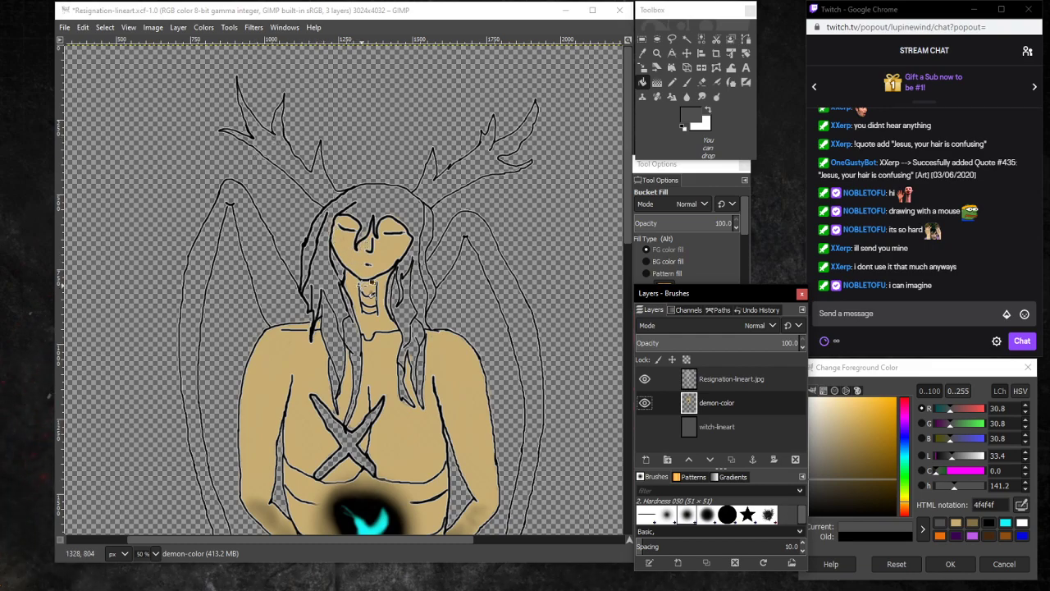
pyautogui.click(644, 427)
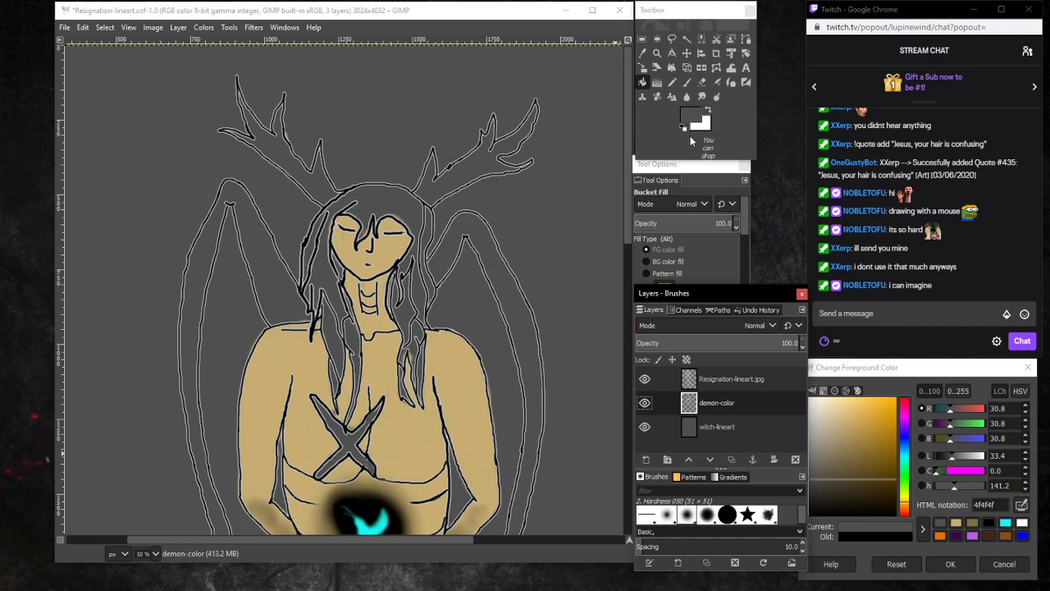
pyautogui.click(691, 123)
pyautogui.moveTo(874, 478)
pyautogui.mouseDown()
pyautogui.moveTo(877, 505)
pyautogui.moveTo(892, 513)
pyautogui.moveTo(823, 508)
pyautogui.moveTo(850, 503)
pyautogui.mouseUp()
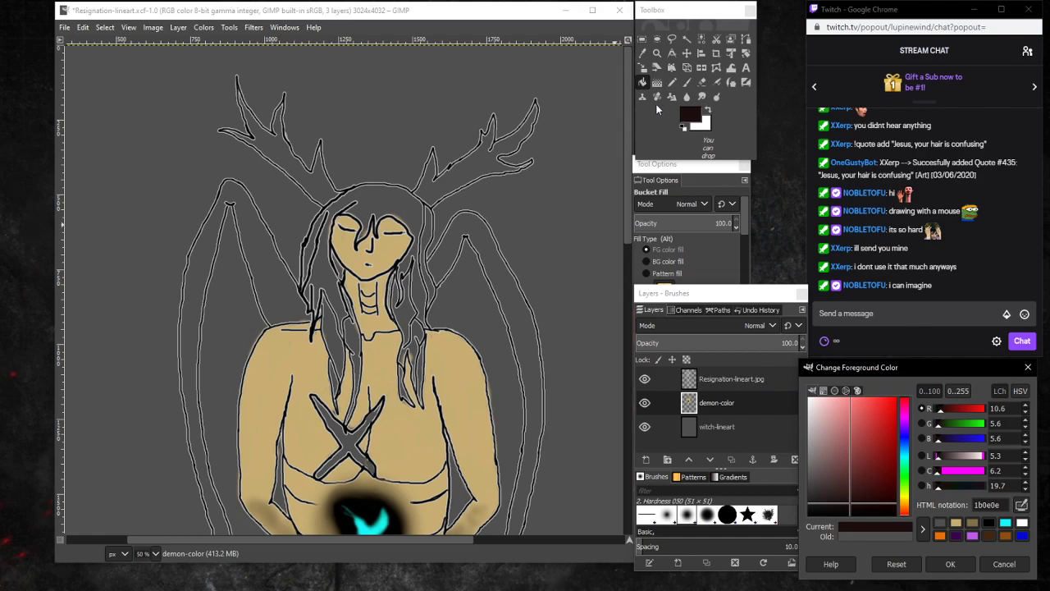
pyautogui.click(687, 82)
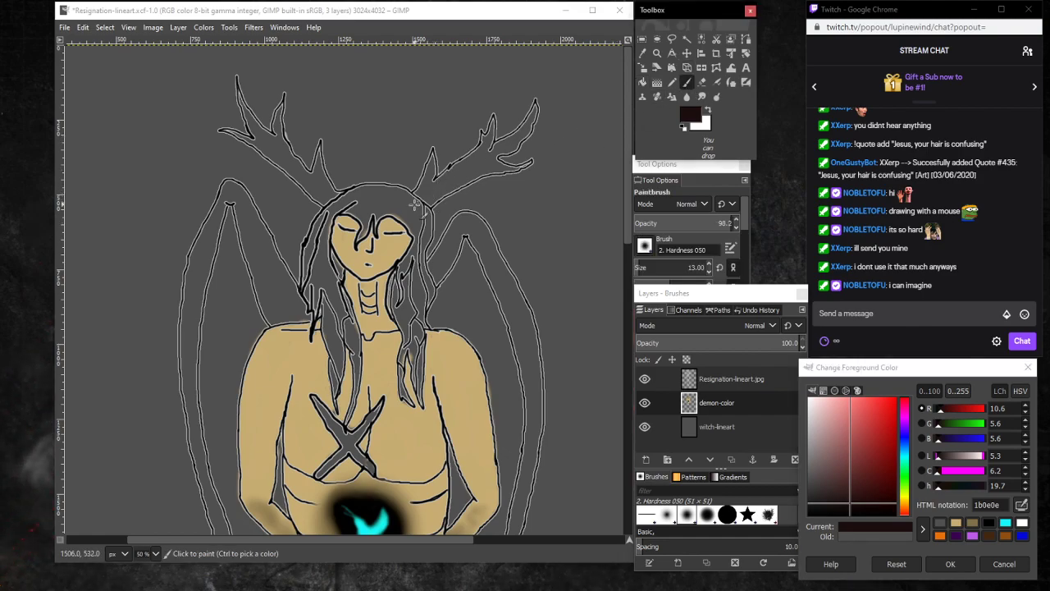
pyautogui.click(648, 268)
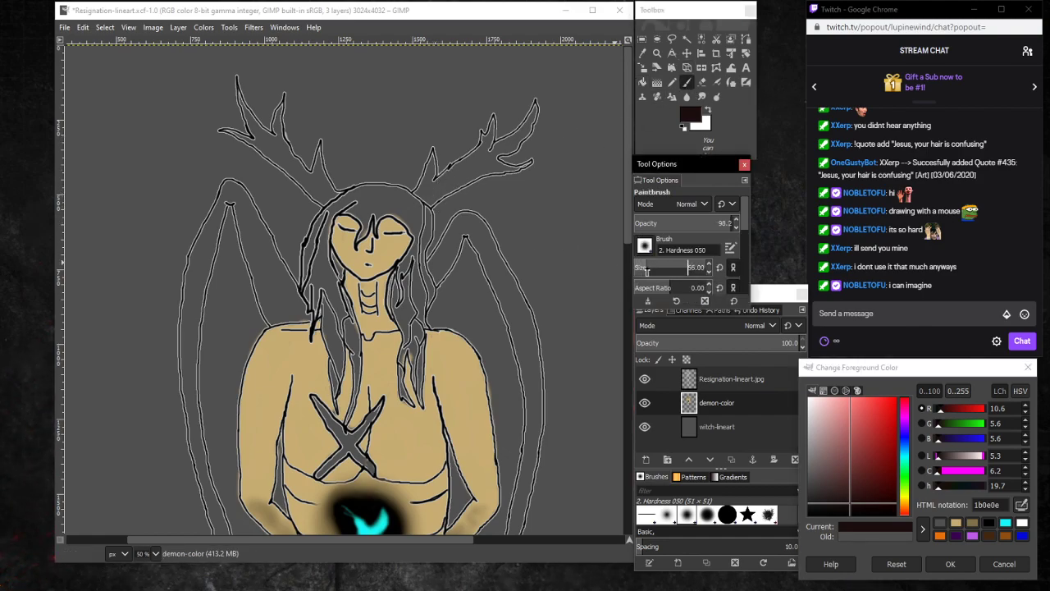
pyautogui.moveTo(648, 271); pyautogui.dragTo(643, 271)
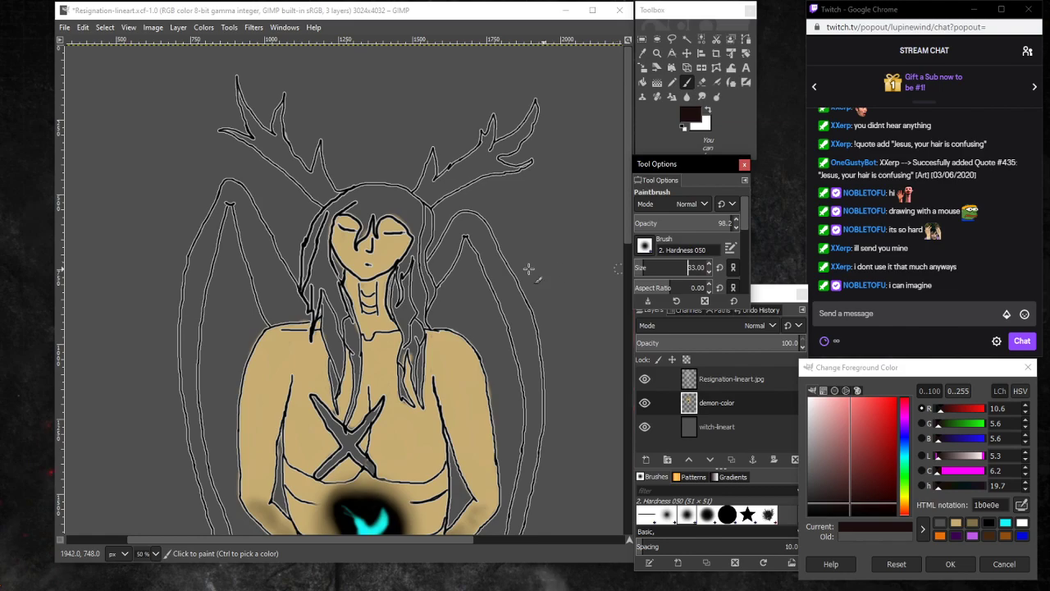
pyautogui.click(402, 281)
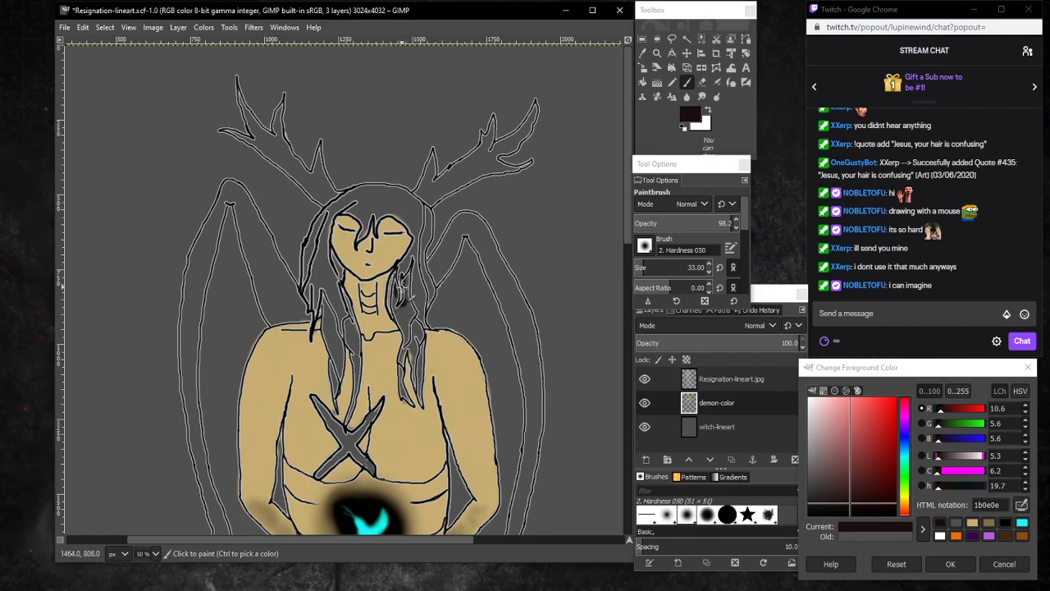
pyautogui.moveTo(400, 303); pyautogui.dragTo(405, 281)
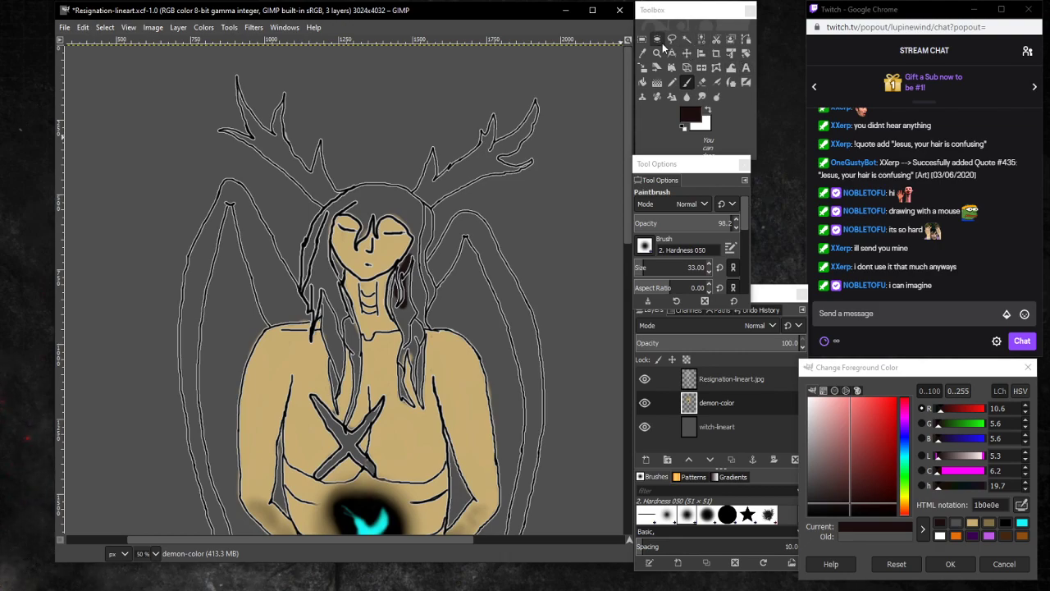
# Extend the dark brown 1b0e0e over the rest of the inner image-right hair section, from beside the neck down to the shoulder.
pyautogui.click(656, 53)
pyautogui.click(427, 257)
pyautogui.click(427, 257)
pyautogui.click(423, 259)
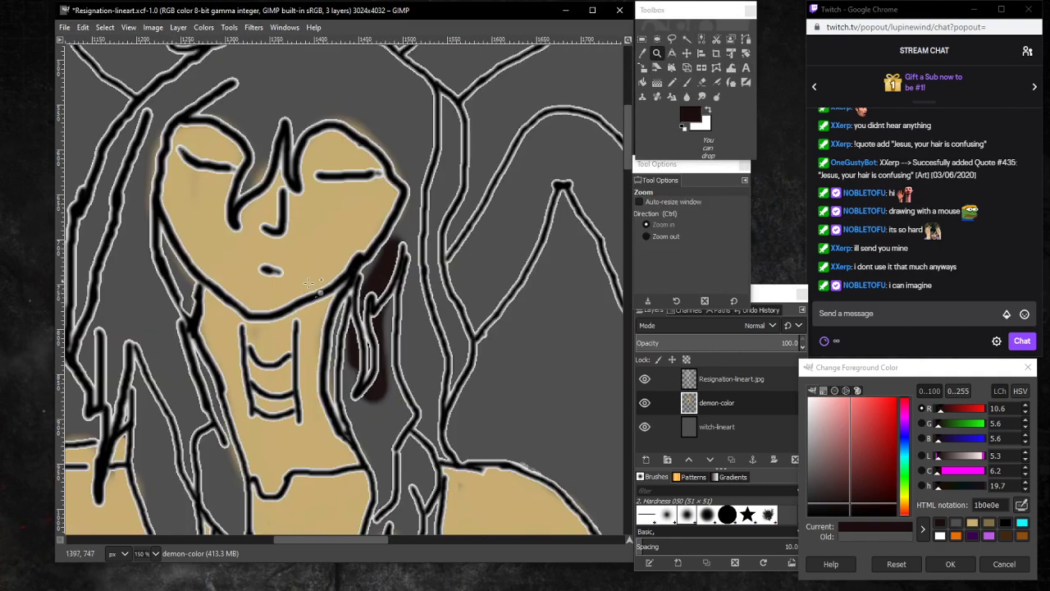
pyautogui.click(419, 261)
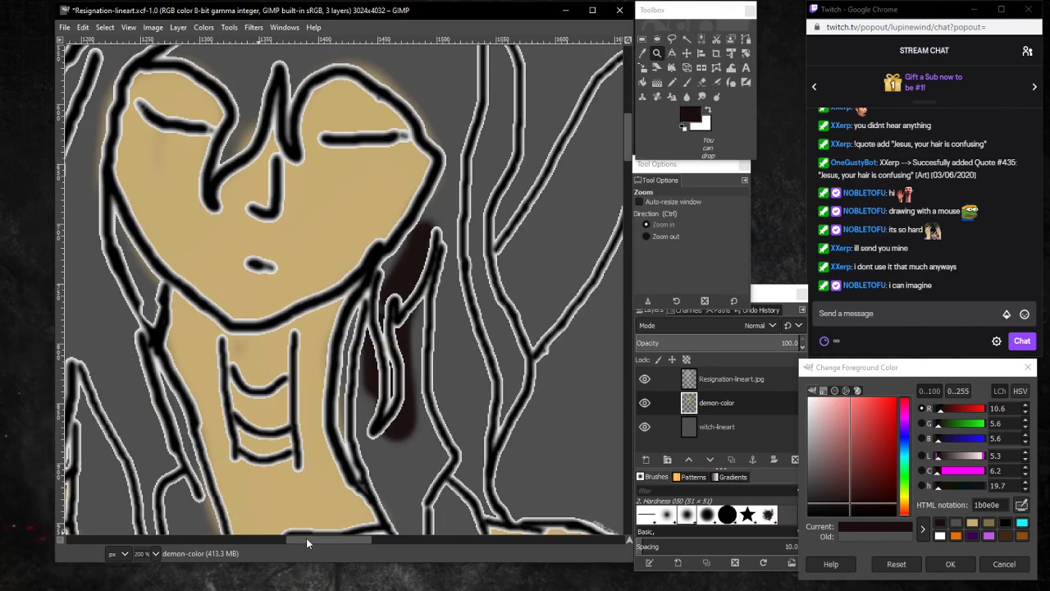
pyautogui.moveTo(306, 537); pyautogui.dragTo(284, 541)
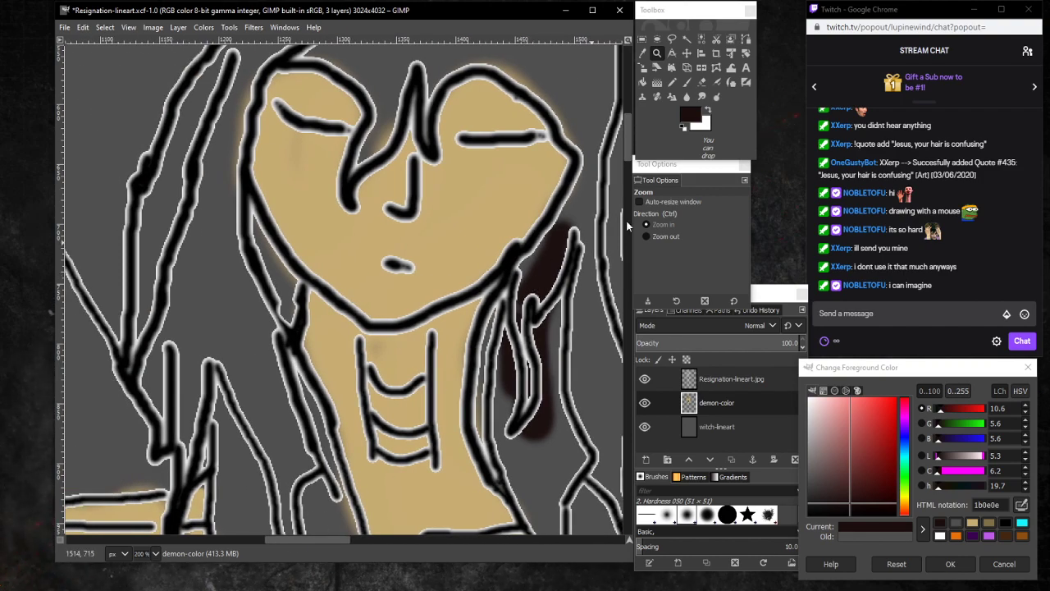
pyautogui.click(687, 81)
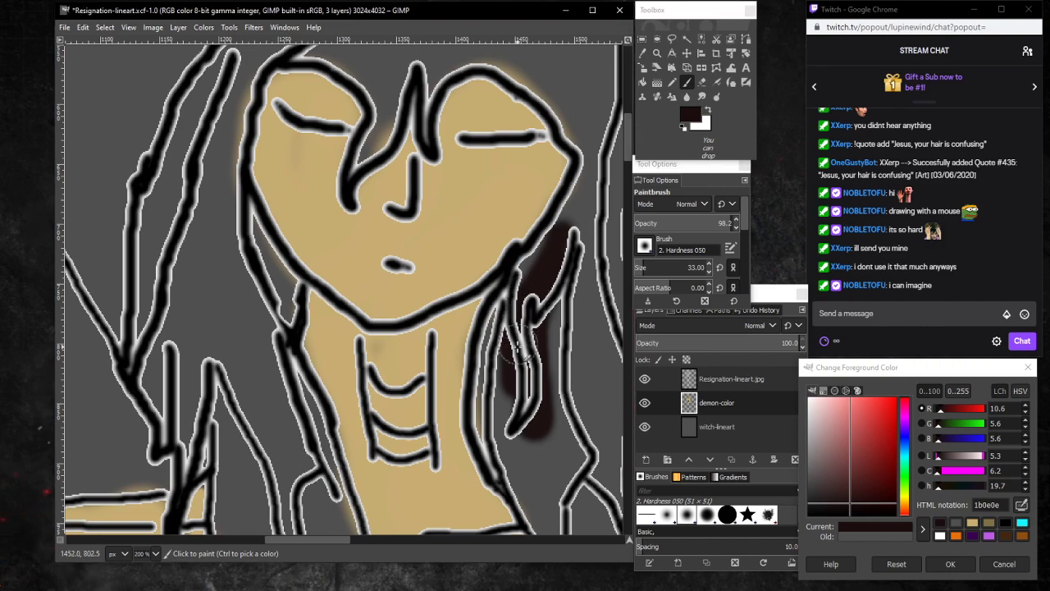
pyautogui.moveTo(494, 347)
pyautogui.mouseDown()
pyautogui.moveTo(496, 316)
pyautogui.moveTo(485, 420)
pyautogui.moveTo(485, 369)
pyautogui.moveTo(491, 433)
pyautogui.moveTo(509, 460)
pyautogui.moveTo(493, 387)
pyautogui.moveTo(518, 458)
pyautogui.moveTo(524, 326)
pyautogui.moveTo(521, 439)
pyautogui.moveTo(553, 260)
pyautogui.moveTo(545, 357)
pyautogui.moveTo(554, 266)
pyautogui.moveTo(544, 277)
pyautogui.moveTo(539, 252)
pyautogui.moveTo(516, 330)
pyautogui.moveTo(534, 301)
pyautogui.mouseUp()
pyautogui.moveTo(507, 338)
pyautogui.mouseDown()
pyautogui.moveTo(533, 272)
pyautogui.moveTo(510, 358)
pyautogui.moveTo(538, 322)
pyautogui.moveTo(534, 423)
pyautogui.moveTo(540, 281)
pyautogui.moveTo(558, 473)
pyautogui.moveTo(559, 412)
pyautogui.moveTo(575, 453)
pyautogui.moveTo(521, 386)
pyautogui.moveTo(526, 446)
pyautogui.moveTo(505, 407)
pyautogui.moveTo(528, 477)
pyautogui.moveTo(506, 441)
pyautogui.moveTo(529, 500)
pyautogui.moveTo(489, 407)
pyautogui.moveTo(504, 466)
pyautogui.moveTo(520, 482)
pyautogui.moveTo(508, 438)
pyautogui.moveTo(549, 522)
pyautogui.moveTo(562, 455)
pyautogui.moveTo(547, 515)
pyautogui.moveTo(544, 482)
pyautogui.moveTo(548, 519)
pyautogui.moveTo(520, 443)
pyautogui.moveTo(522, 379)
pyautogui.moveTo(519, 418)
pyautogui.moveTo(542, 502)
pyautogui.mouseUp()
pyautogui.scroll(-2, 544, 462)
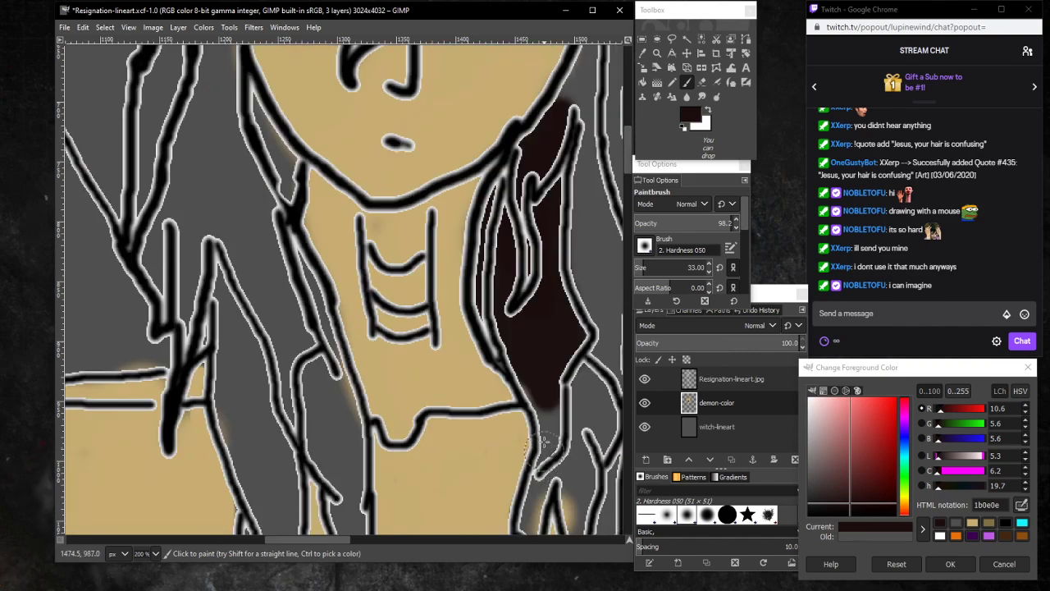
pyautogui.moveTo(542, 441)
pyautogui.mouseDown()
pyautogui.moveTo(525, 366)
pyautogui.moveTo(549, 414)
pyautogui.moveTo(546, 457)
pyautogui.moveTo(542, 341)
pyautogui.moveTo(510, 299)
pyautogui.mouseUp()
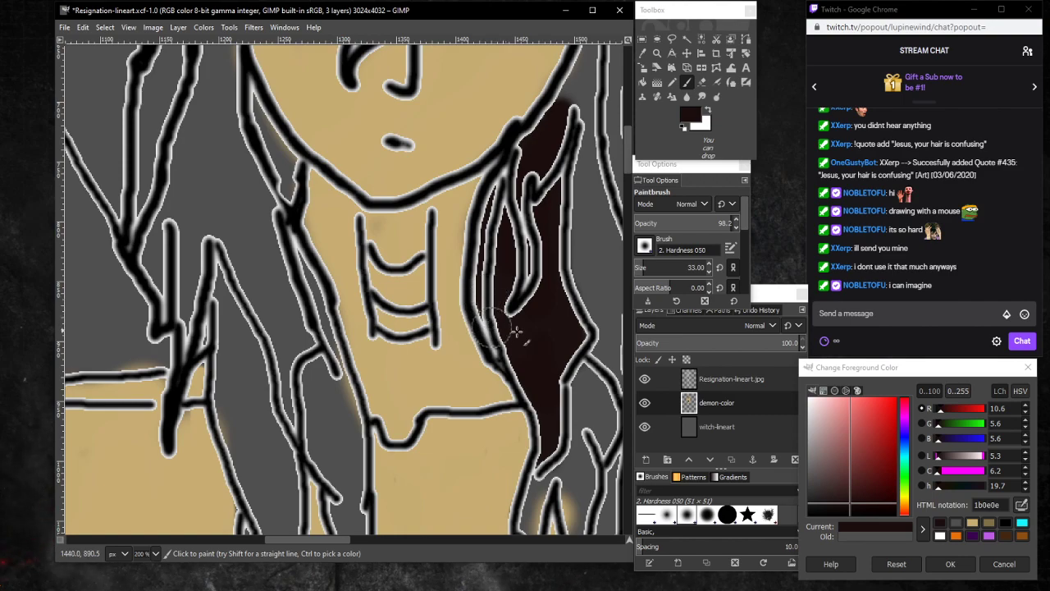
# On the Resignation-lineart.jpg layer, erase the white fringe from the narrow gap inside the hanging hair strand, using the Eraser at size 2.
pyautogui.click(747, 382)
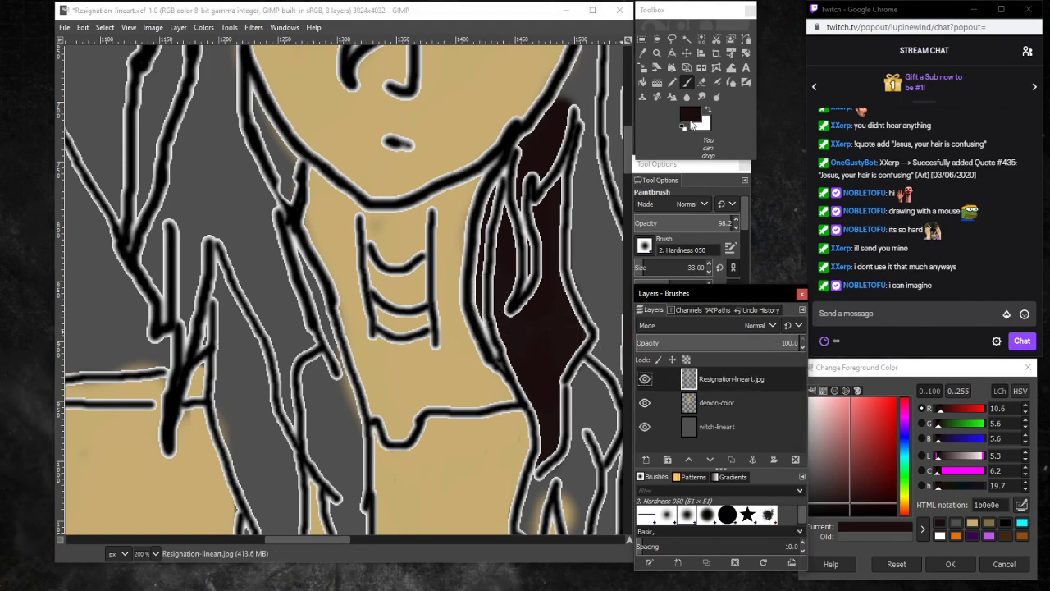
pyautogui.click(701, 82)
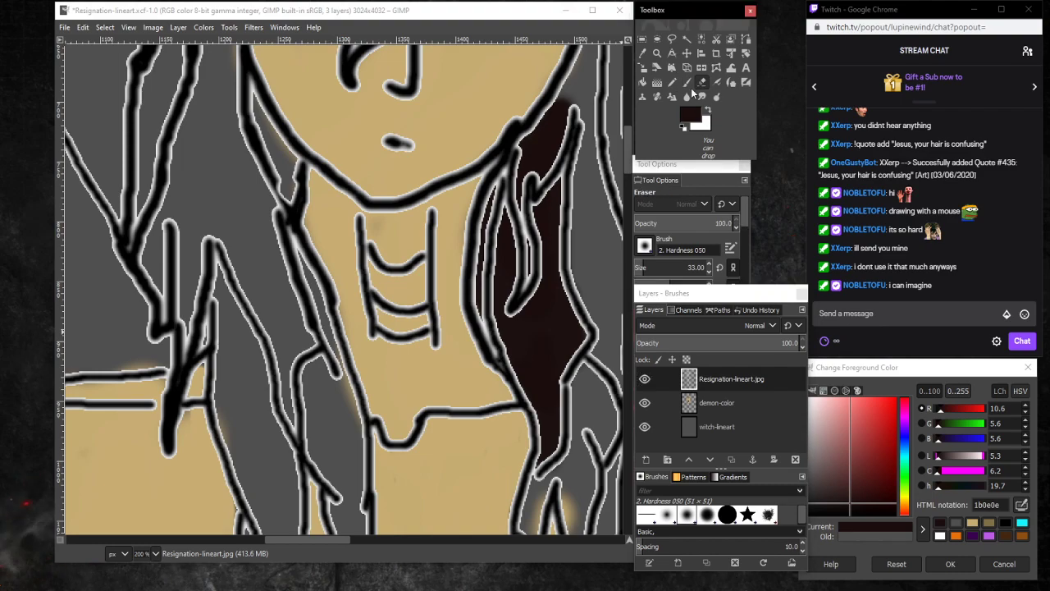
pyautogui.moveTo(641, 268); pyautogui.dragTo(637, 269)
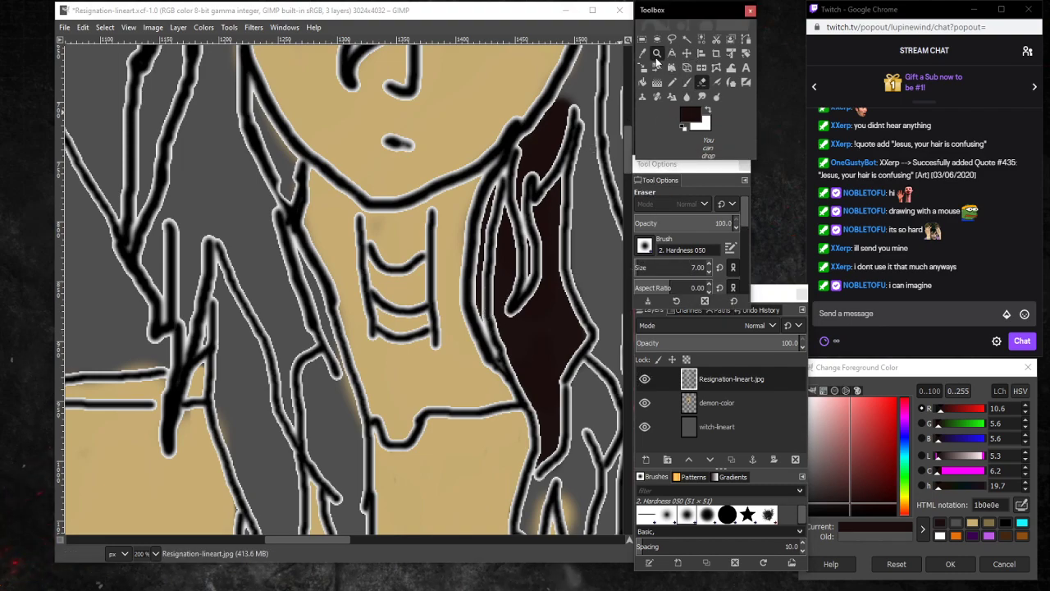
pyautogui.click(656, 52)
pyautogui.click(515, 296)
pyautogui.click(439, 265)
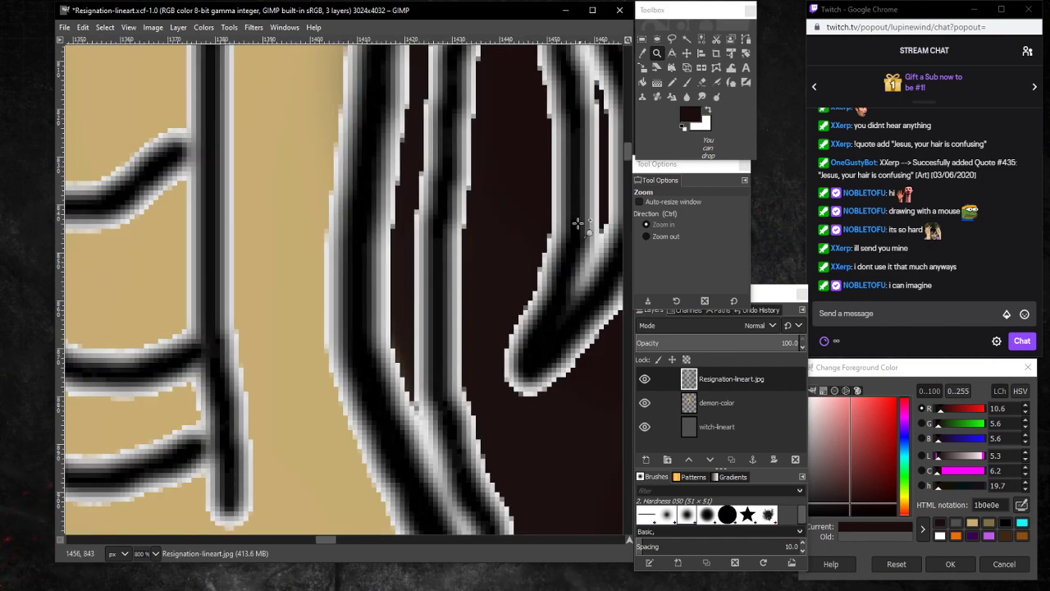
pyautogui.moveTo(325, 539); pyautogui.dragTo(337, 539)
pyautogui.scroll(-5, 336, 489)
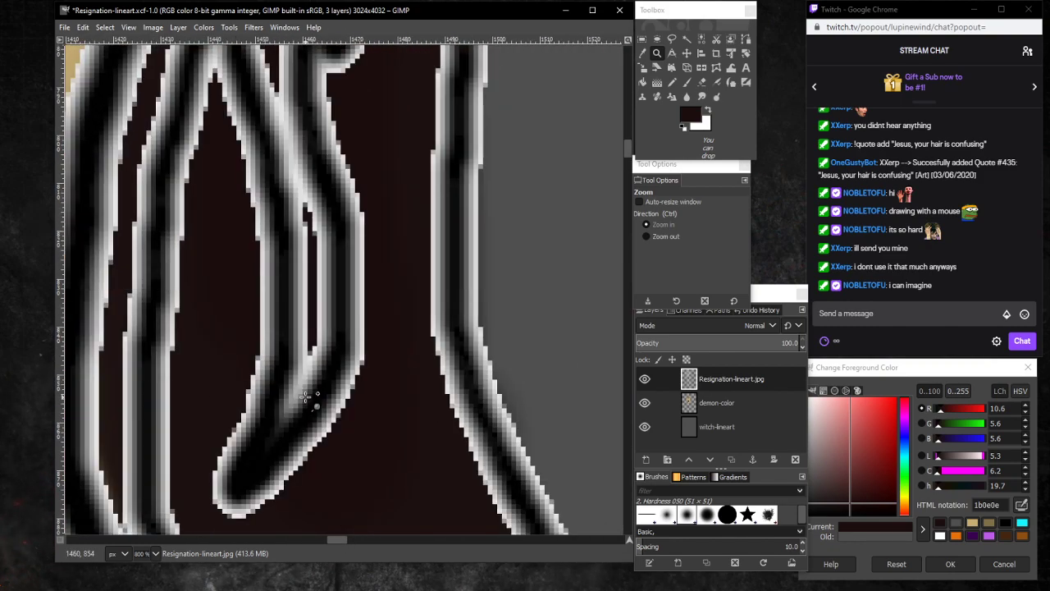
pyautogui.click(702, 83)
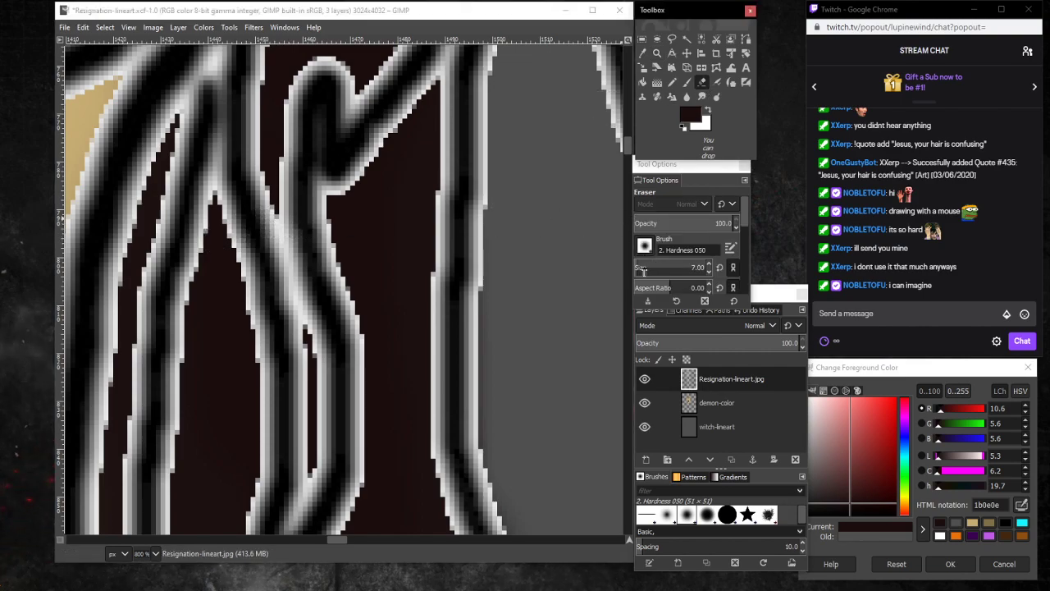
pyautogui.moveTo(642, 268); pyautogui.dragTo(638, 269)
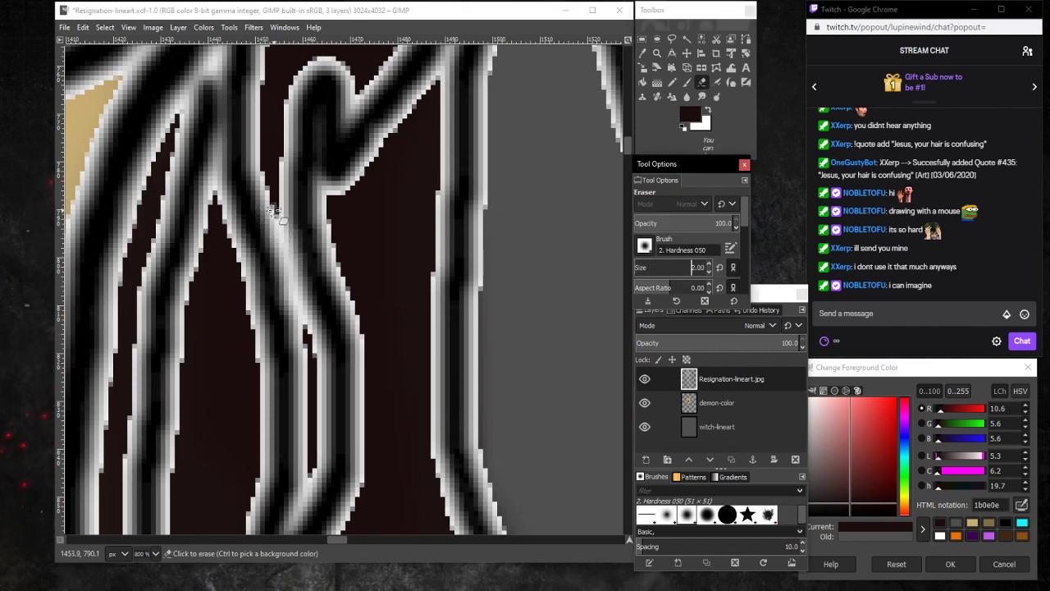
pyautogui.click(279, 238)
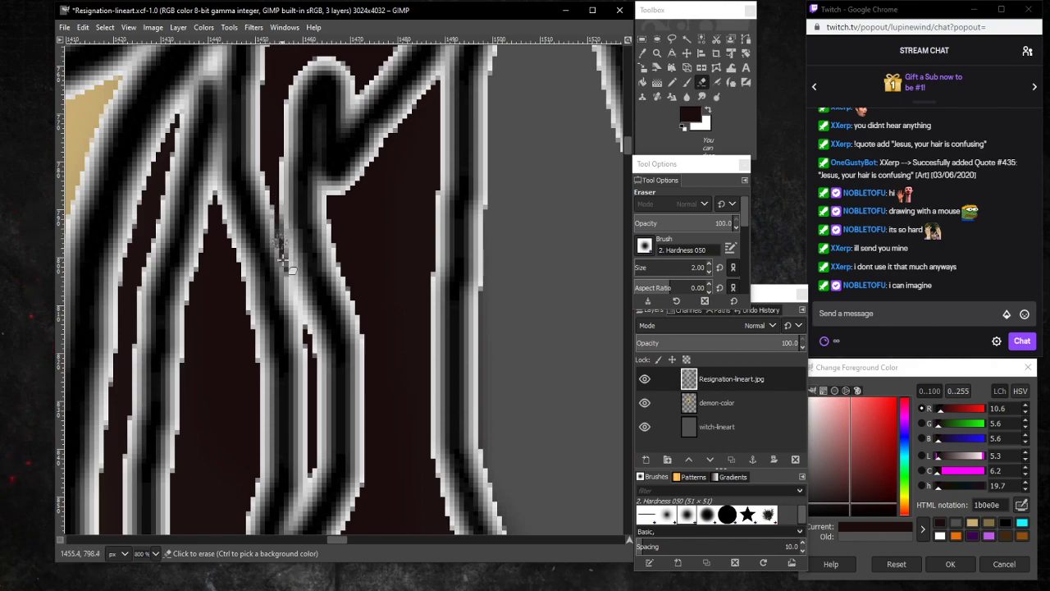
pyautogui.moveTo(283, 266)
pyautogui.mouseDown()
pyautogui.moveTo(280, 224)
pyautogui.moveTo(310, 364)
pyautogui.moveTo(281, 247)
pyautogui.mouseUp()
pyautogui.moveTo(267, 180)
pyautogui.mouseDown()
pyautogui.moveTo(261, 68)
pyautogui.moveTo(279, 77)
pyautogui.moveTo(285, 137)
pyautogui.moveTo(282, 88)
pyautogui.mouseUp()
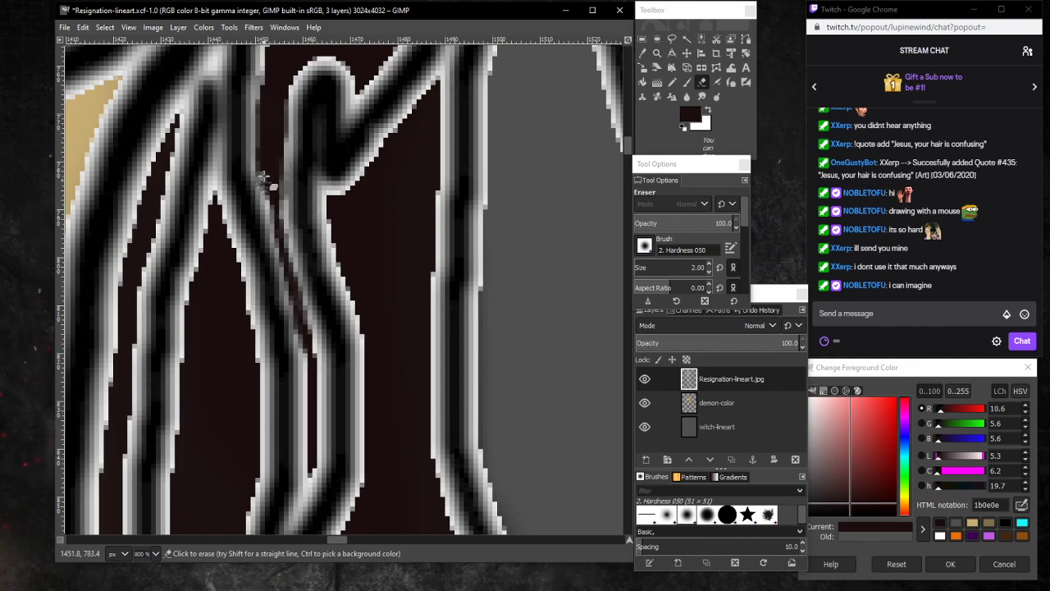
pyautogui.moveTo(300, 328)
pyautogui.mouseDown()
pyautogui.moveTo(301, 394)
pyautogui.moveTo(303, 368)
pyautogui.moveTo(303, 400)
pyautogui.mouseUp()
pyautogui.moveTo(325, 349)
pyautogui.mouseDown()
pyautogui.moveTo(314, 416)
pyautogui.moveTo(309, 332)
pyautogui.moveTo(320, 441)
pyautogui.moveTo(317, 416)
pyautogui.moveTo(305, 488)
pyautogui.moveTo(321, 423)
pyautogui.moveTo(306, 492)
pyautogui.mouseUp()
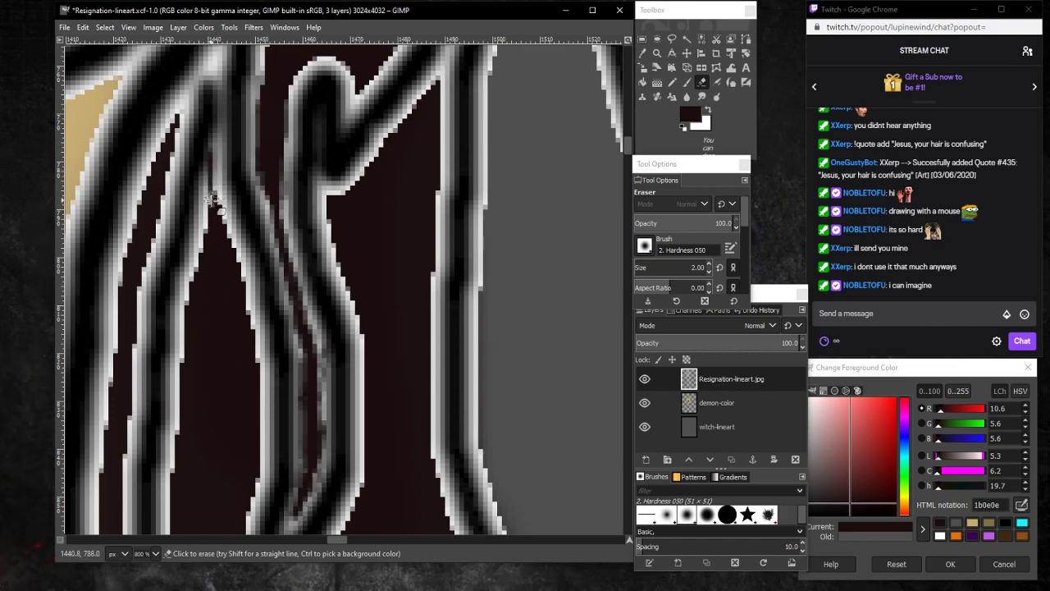
# Erase the white line-art fringe along both edges of the inverted-V hair gap between the neck-side strand and the hanging strand.
pyautogui.moveTo(212, 200)
pyautogui.mouseDown()
pyautogui.moveTo(214, 155)
pyautogui.moveTo(217, 193)
pyautogui.mouseUp()
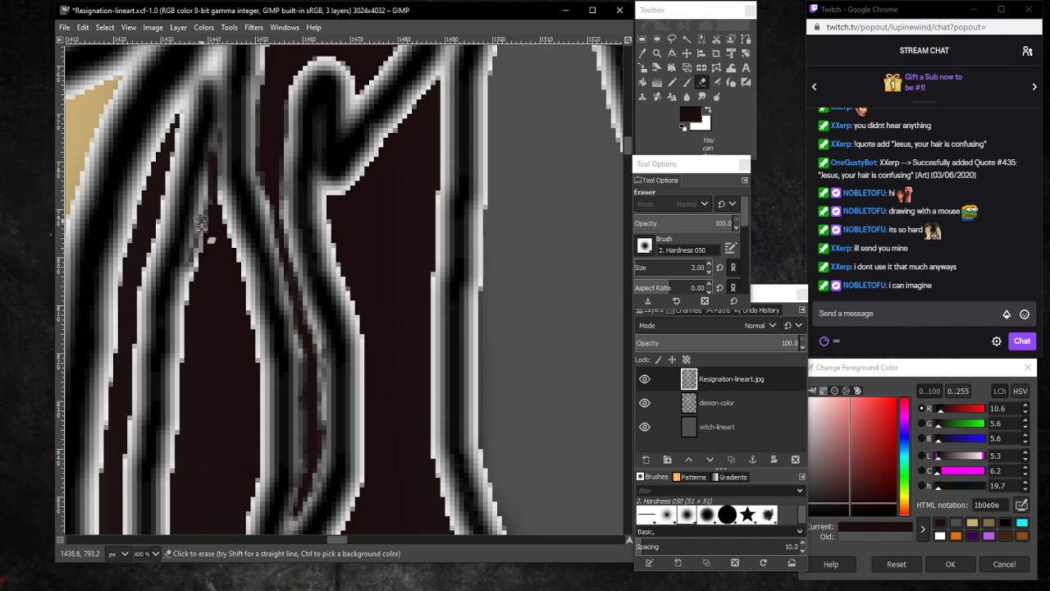
pyautogui.moveTo(182, 313)
pyautogui.mouseDown()
pyautogui.moveTo(181, 339)
pyautogui.moveTo(187, 297)
pyautogui.moveTo(166, 498)
pyautogui.moveTo(176, 398)
pyautogui.moveTo(170, 466)
pyautogui.mouseUp()
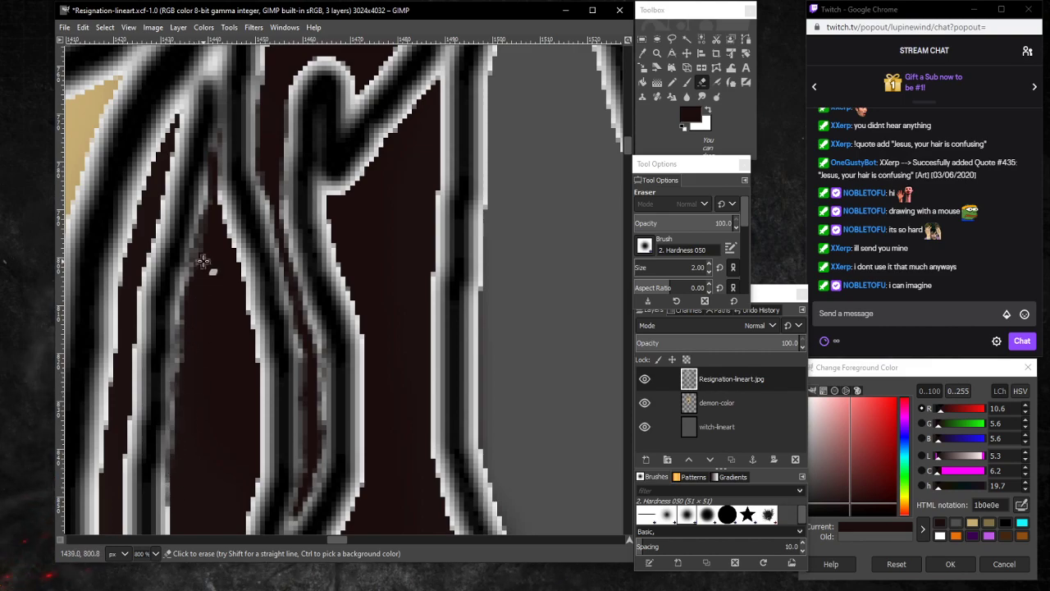
pyautogui.moveTo(213, 181)
pyautogui.mouseDown()
pyautogui.moveTo(251, 281)
pyautogui.moveTo(232, 226)
pyautogui.moveTo(250, 316)
pyautogui.moveTo(248, 264)
pyautogui.moveTo(249, 350)
pyautogui.moveTo(249, 315)
pyautogui.moveTo(260, 357)
pyautogui.moveTo(256, 343)
pyautogui.moveTo(260, 493)
pyautogui.moveTo(256, 520)
pyautogui.moveTo(256, 476)
pyautogui.moveTo(251, 520)
pyautogui.mouseUp()
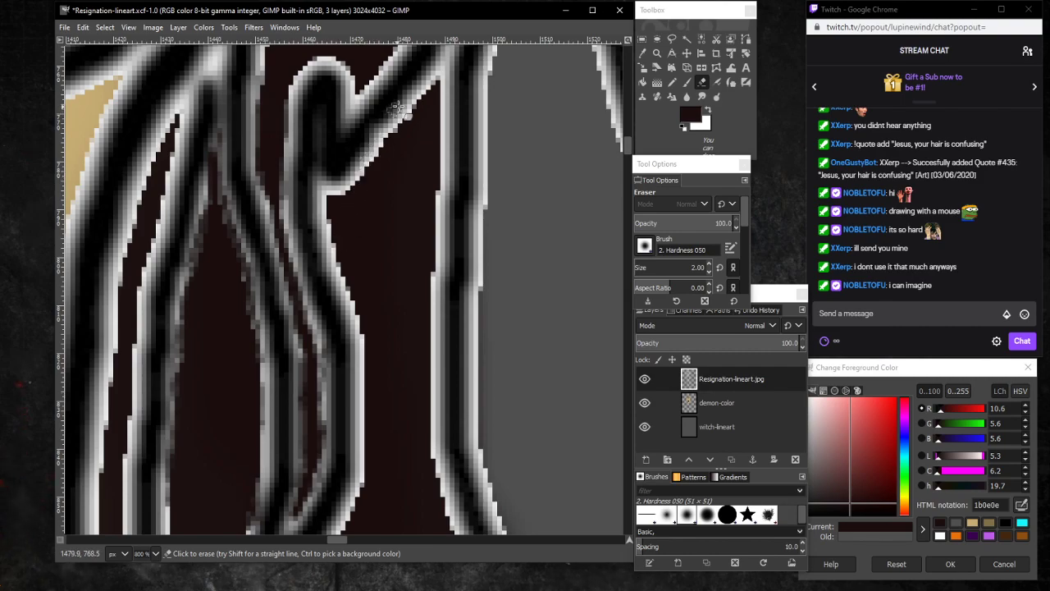
# Erase the white fringe below the diagonal hair line and down the outer edge of the hanging strand.
pyautogui.moveTo(397, 107)
pyautogui.mouseDown()
pyautogui.moveTo(428, 88)
pyautogui.moveTo(408, 116)
pyautogui.moveTo(434, 79)
pyautogui.moveTo(388, 135)
pyautogui.moveTo(405, 105)
pyautogui.moveTo(386, 121)
pyautogui.moveTo(367, 158)
pyautogui.moveTo(402, 117)
pyautogui.moveTo(335, 190)
pyautogui.mouseUp()
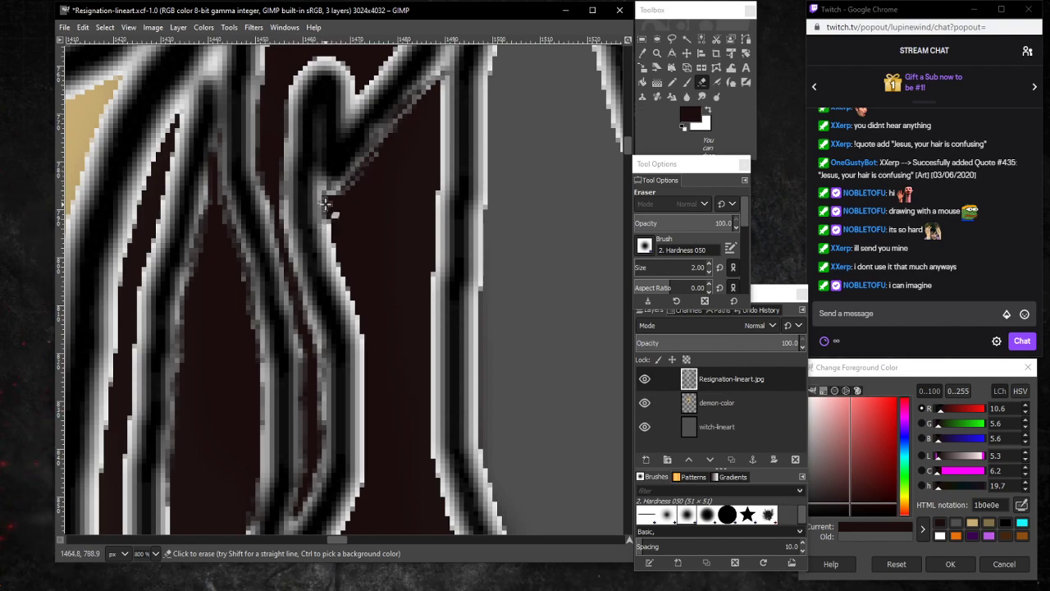
pyautogui.moveTo(332, 248); pyautogui.dragTo(357, 320)
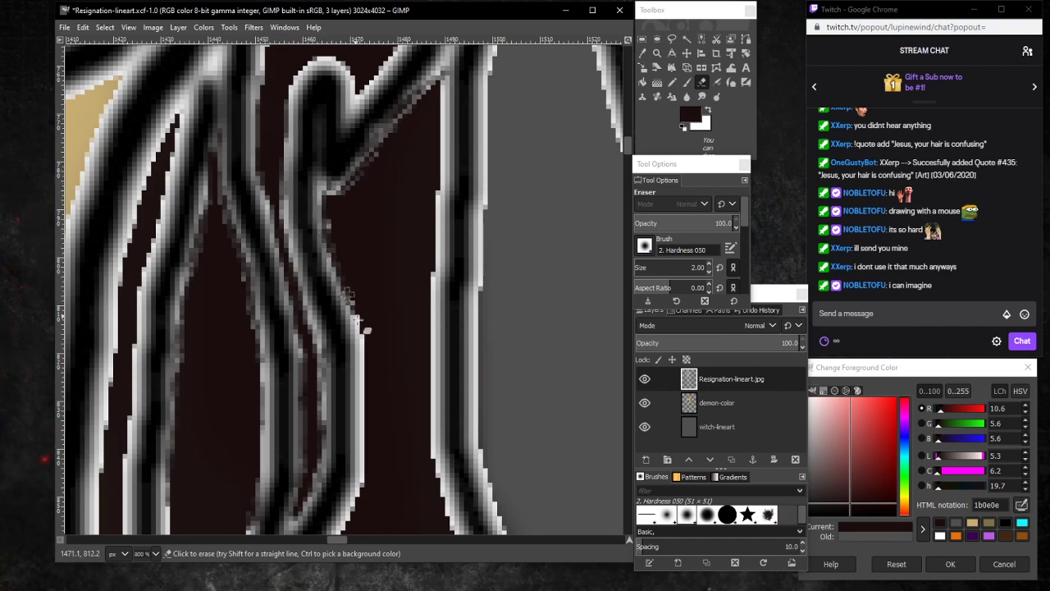
pyautogui.click(155, 553)
pyautogui.click(156, 452)
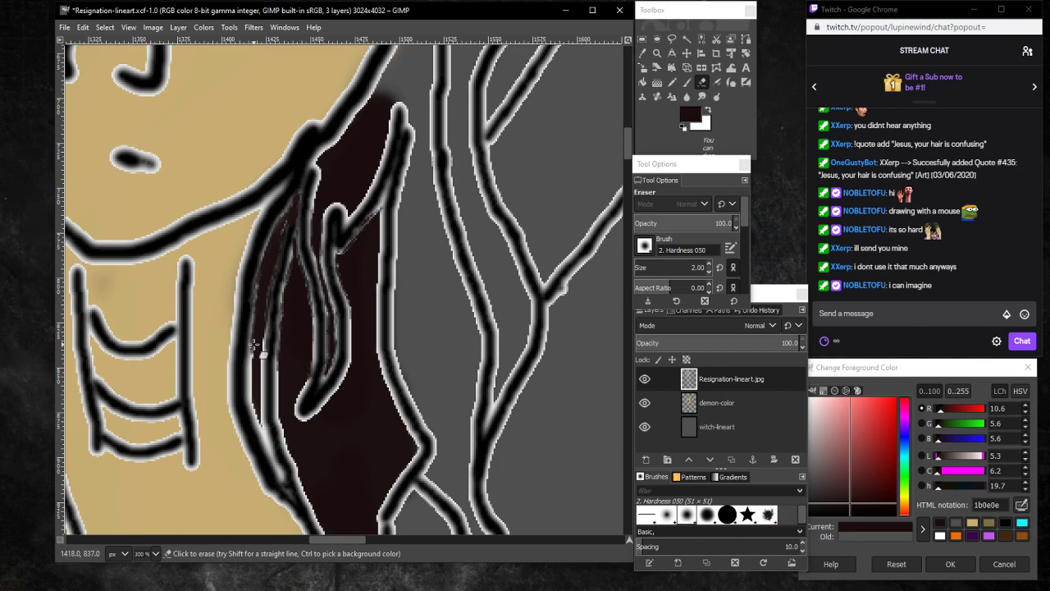
# Erase the white fringe on both inner edges of the narrow hair strand beside the neck, keeping the Eraser at size 2.
pyautogui.click(658, 54)
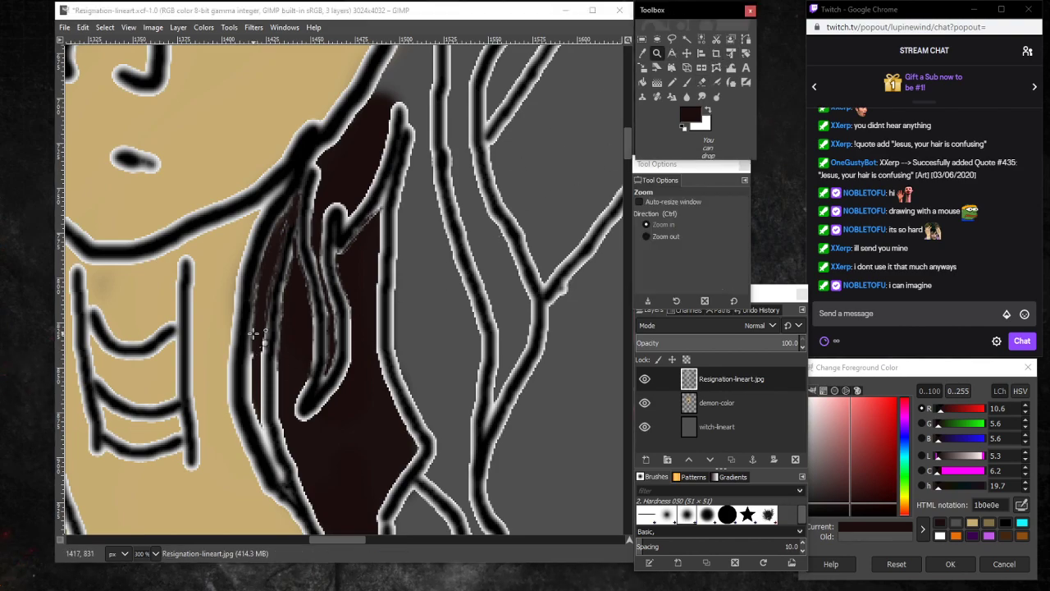
pyautogui.click(258, 329)
pyautogui.click(229, 430)
pyautogui.scroll(-3, 232, 433)
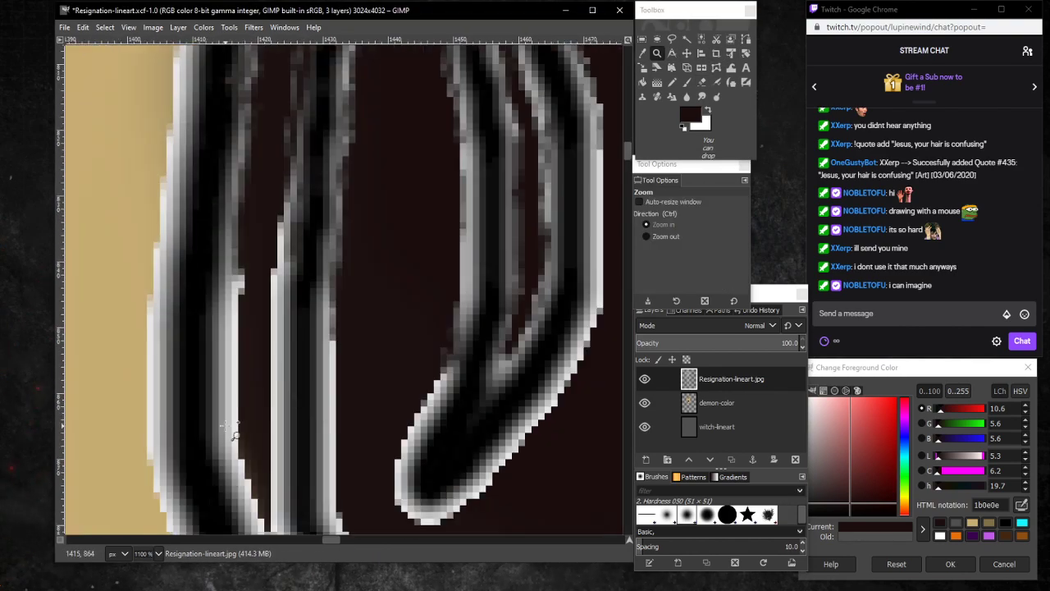
pyautogui.click(701, 82)
pyautogui.moveTo(245, 167)
pyautogui.mouseDown()
pyautogui.moveTo(245, 158)
pyautogui.moveTo(238, 169)
pyautogui.mouseUp()
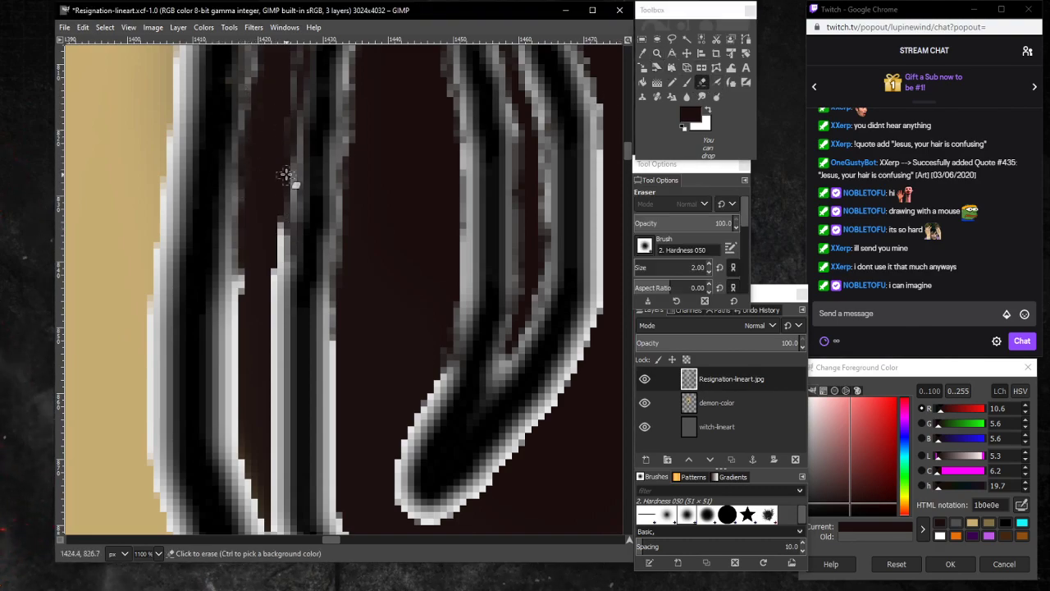
pyautogui.moveTo(282, 240); pyautogui.dragTo(277, 309)
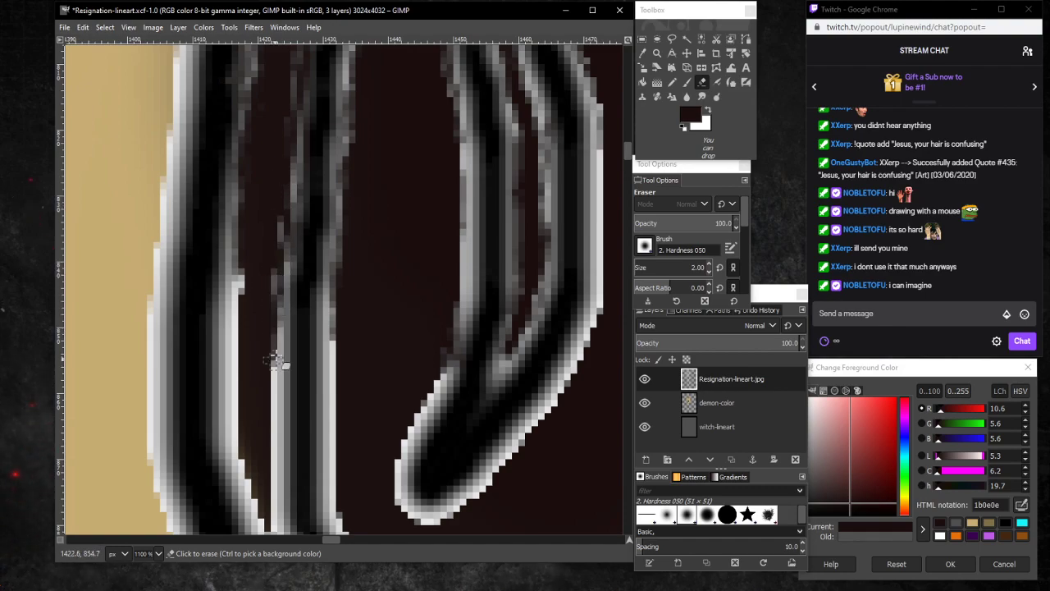
pyautogui.moveTo(276, 361)
pyautogui.mouseDown()
pyautogui.moveTo(275, 347)
pyautogui.moveTo(275, 379)
pyautogui.moveTo(275, 357)
pyautogui.moveTo(286, 378)
pyautogui.moveTo(279, 394)
pyautogui.moveTo(277, 382)
pyautogui.moveTo(279, 480)
pyautogui.moveTo(247, 515)
pyautogui.mouseUp()
pyautogui.moveTo(239, 264)
pyautogui.mouseDown()
pyautogui.moveTo(225, 320)
pyautogui.moveTo(236, 203)
pyautogui.moveTo(227, 365)
pyautogui.moveTo(238, 305)
pyautogui.moveTo(216, 378)
pyautogui.moveTo(231, 318)
pyautogui.moveTo(227, 370)
pyautogui.moveTo(224, 294)
pyautogui.moveTo(227, 457)
pyautogui.moveTo(216, 392)
pyautogui.moveTo(225, 433)
pyautogui.mouseUp()
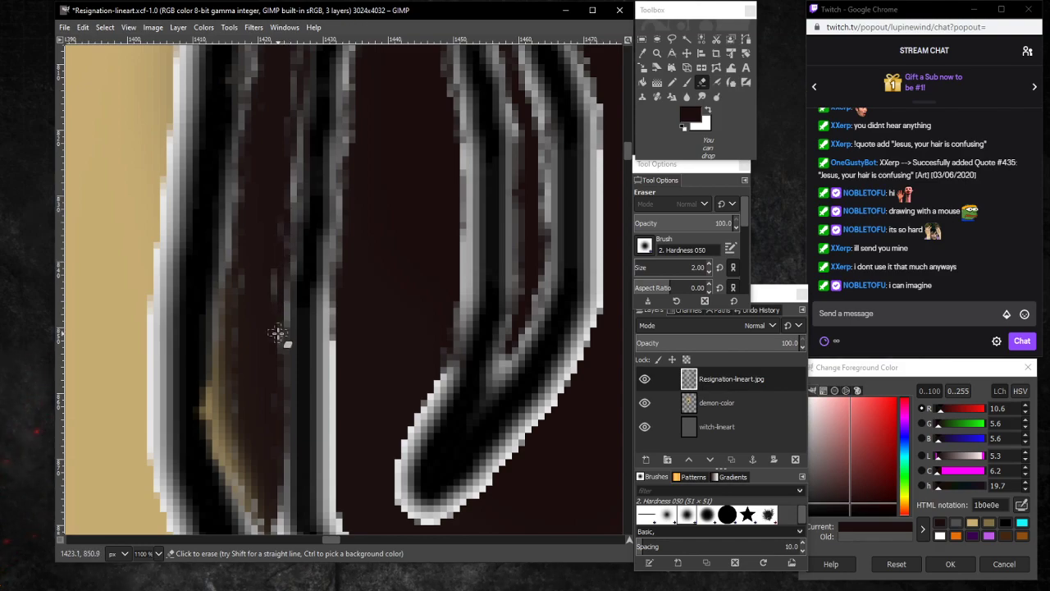
# Erase the white fringe between the converging lines at the lower tip of the neck-side hair strand.
pyautogui.scroll(-5, 277, 332)
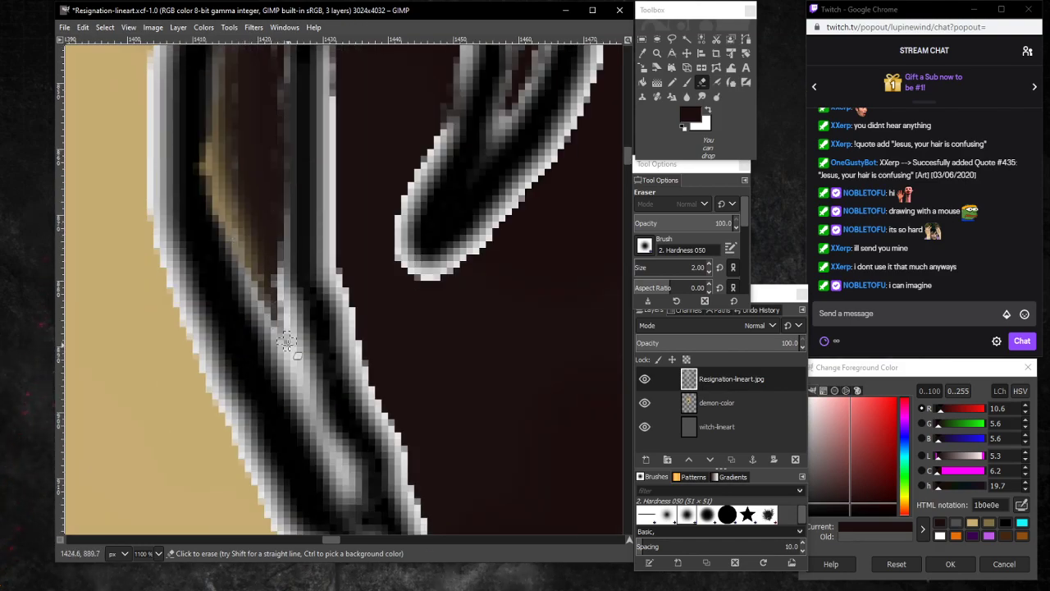
pyautogui.moveTo(287, 341)
pyautogui.mouseDown()
pyautogui.moveTo(267, 236)
pyautogui.moveTo(306, 381)
pyautogui.moveTo(289, 222)
pyautogui.moveTo(287, 285)
pyautogui.moveTo(323, 409)
pyautogui.moveTo(288, 321)
pyautogui.moveTo(322, 414)
pyautogui.moveTo(245, 275)
pyautogui.moveTo(306, 420)
pyautogui.moveTo(273, 324)
pyautogui.moveTo(344, 453)
pyautogui.moveTo(319, 429)
pyautogui.moveTo(323, 416)
pyautogui.moveTo(346, 478)
pyautogui.moveTo(326, 464)
pyautogui.moveTo(313, 412)
pyautogui.moveTo(341, 470)
pyautogui.moveTo(332, 481)
pyautogui.moveTo(305, 397)
pyautogui.moveTo(199, 250)
pyautogui.moveTo(220, 218)
pyautogui.moveTo(258, 292)
pyautogui.mouseUp()
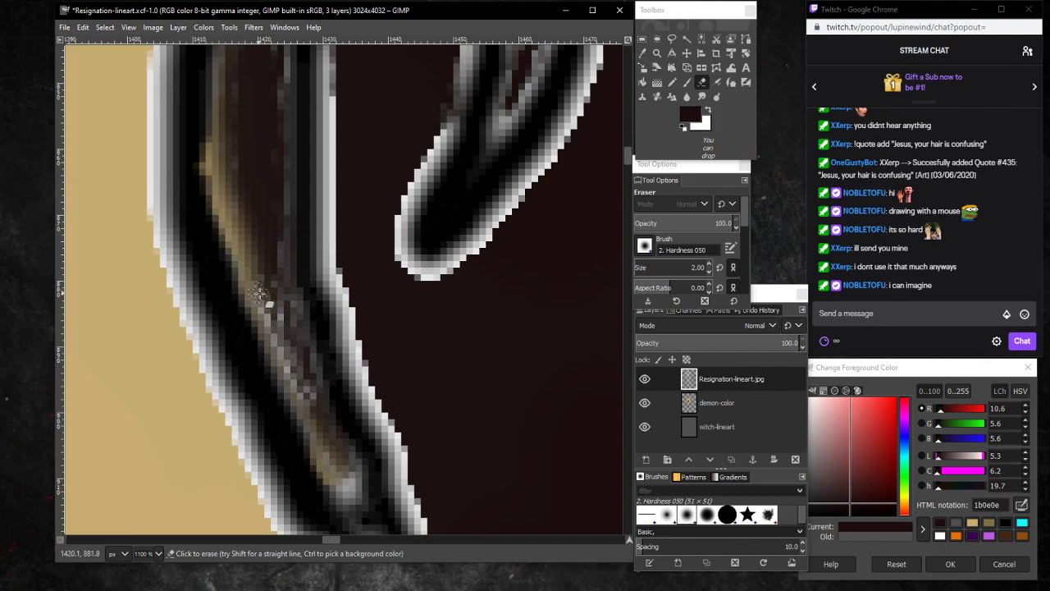
pyautogui.click(156, 553)
pyautogui.click(155, 467)
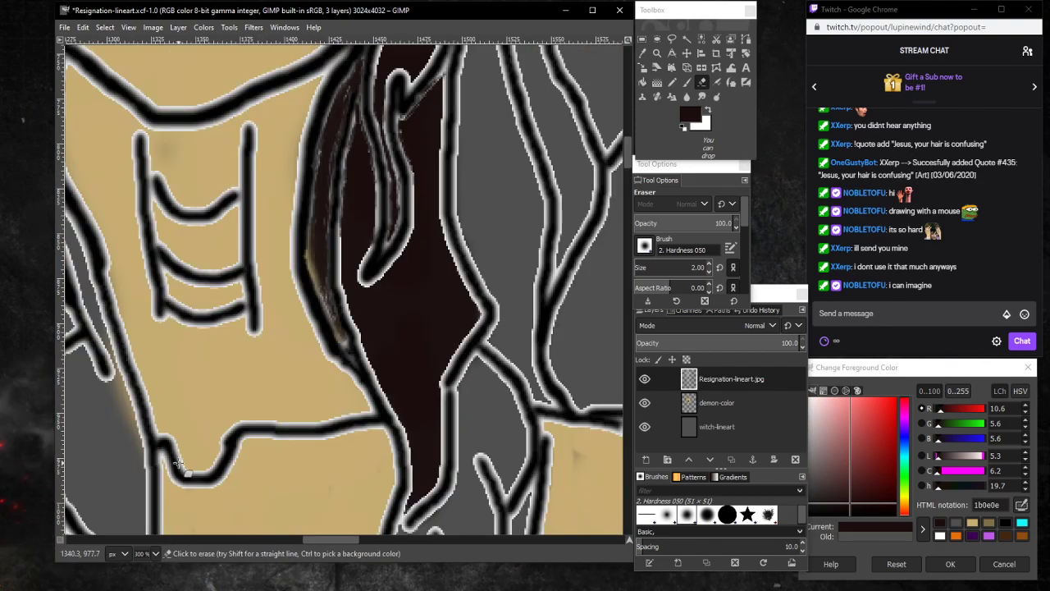
# On the demon-color layer, paint dark brown 1b0e0e over the skin colour showing in the neck-side hair strand, using the Paintbrush at size 52.
pyautogui.scroll(3, 176, 464)
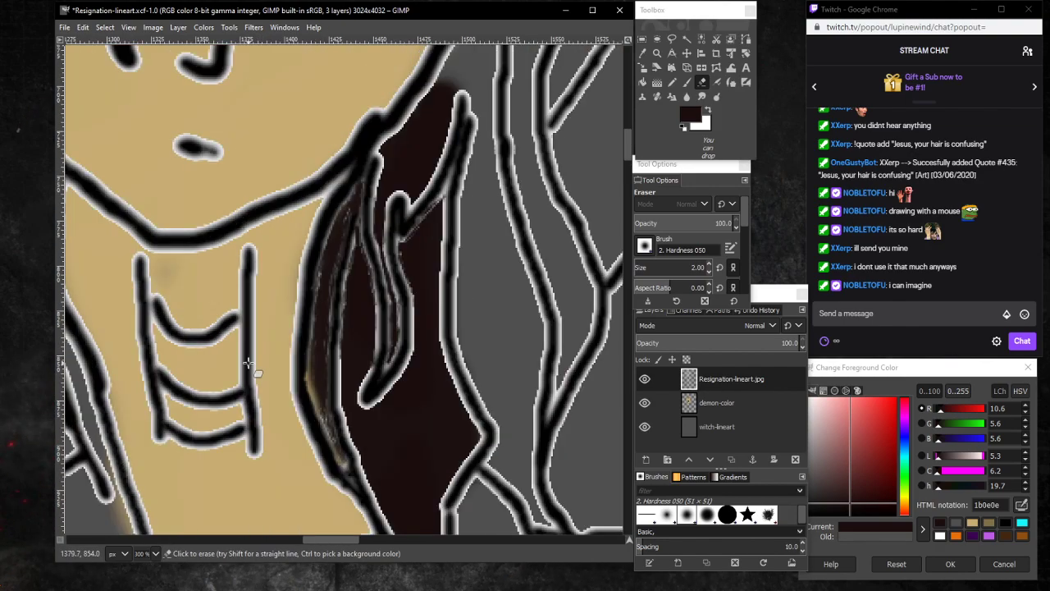
pyautogui.click(687, 83)
pyautogui.click(735, 401)
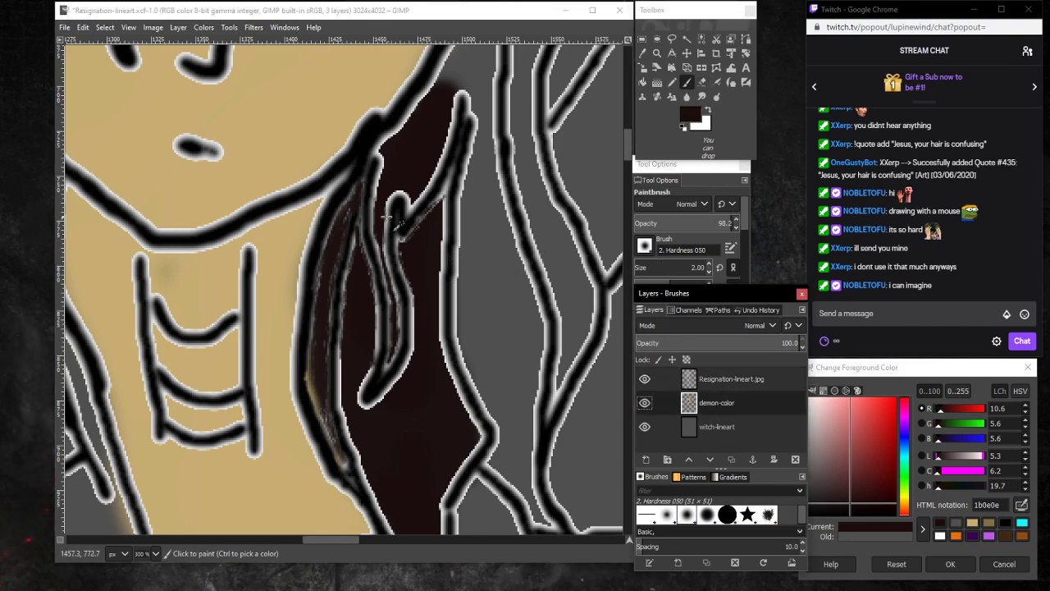
pyautogui.moveTo(678, 268)
pyautogui.mouseDown()
pyautogui.moveTo(689, 267)
pyautogui.moveTo(653, 268)
pyautogui.mouseUp()
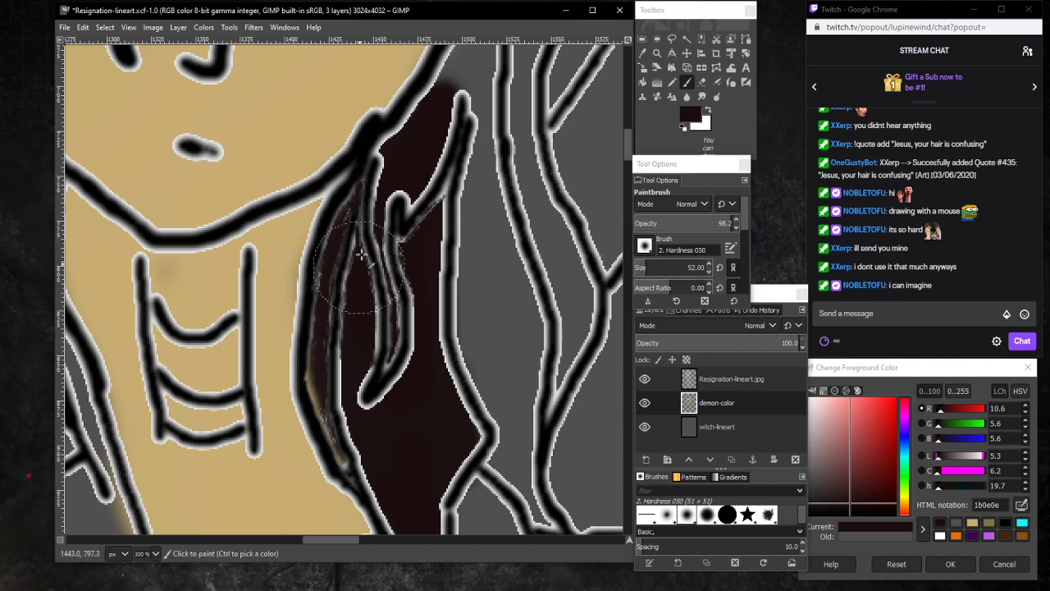
pyautogui.moveTo(364, 218)
pyautogui.mouseDown()
pyautogui.moveTo(332, 348)
pyautogui.moveTo(342, 382)
pyautogui.moveTo(327, 373)
pyautogui.moveTo(365, 450)
pyautogui.moveTo(329, 400)
pyautogui.moveTo(365, 457)
pyautogui.mouseUp()
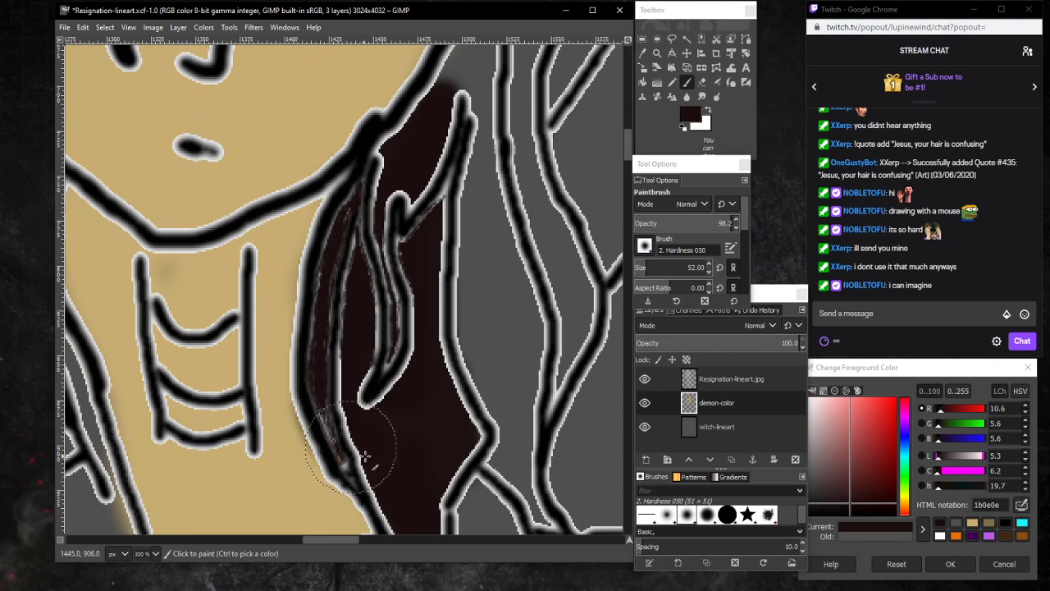
pyautogui.click(156, 553)
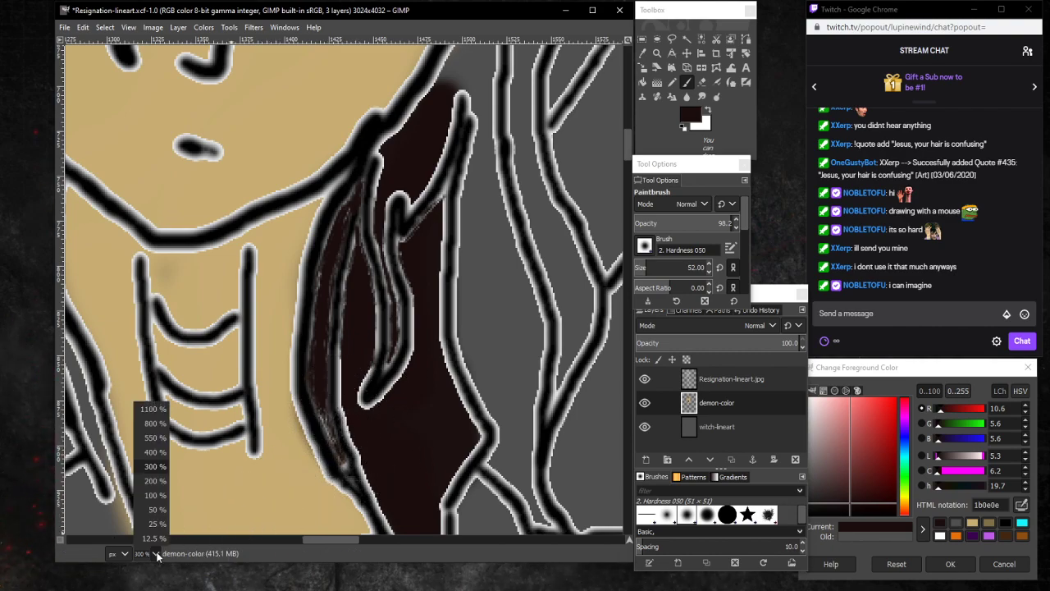
pyautogui.click(148, 499)
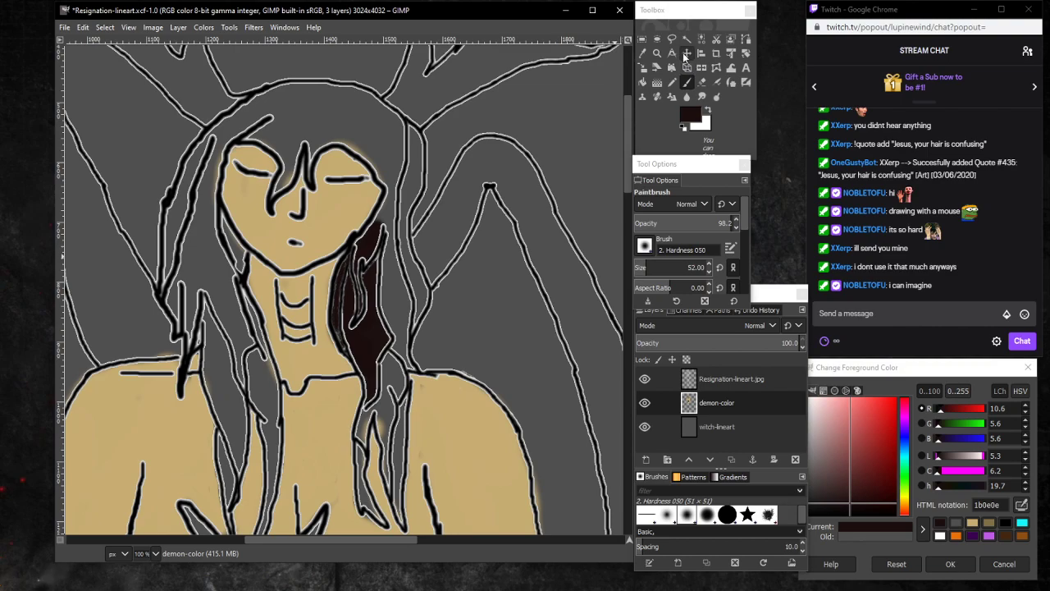
# Set the Eraser to size 7 for close-up work on the neck-side hair strand.
pyautogui.click(656, 52)
pyautogui.click(351, 308)
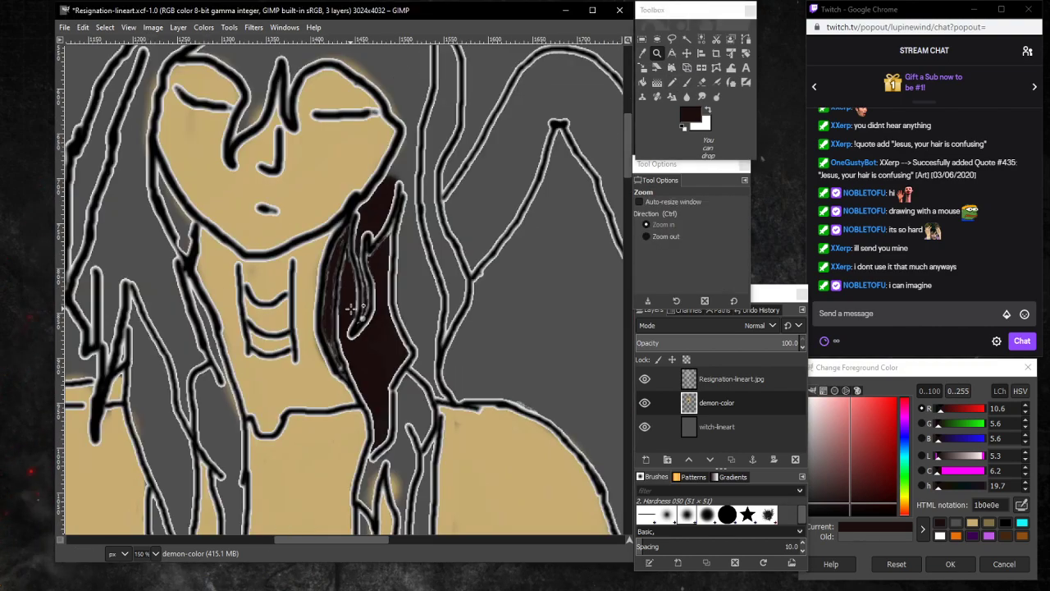
pyautogui.click(351, 308)
pyautogui.click(300, 328)
pyautogui.click(244, 343)
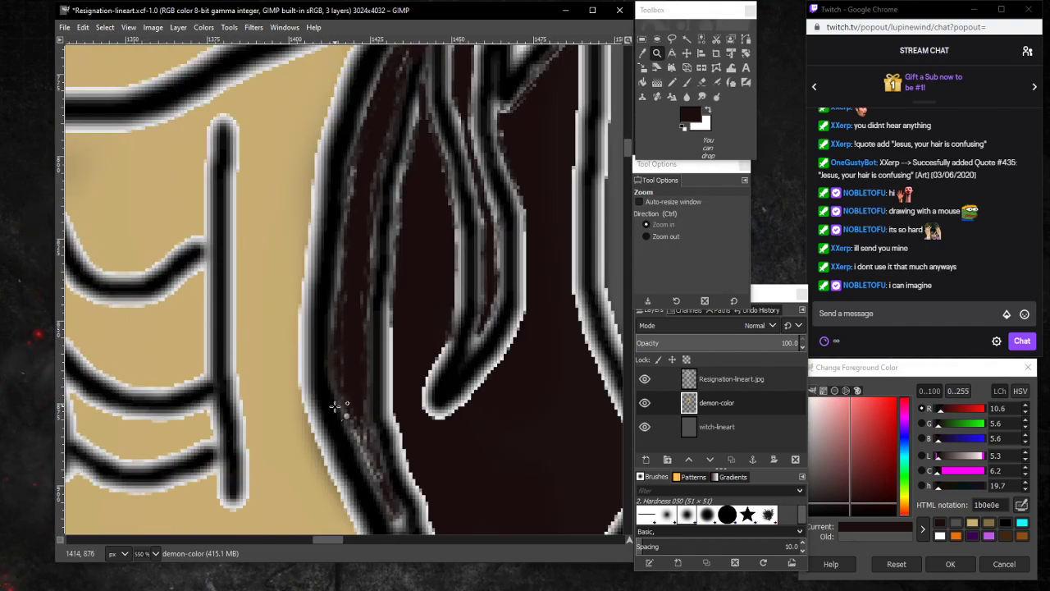
pyautogui.scroll(3, 371, 463)
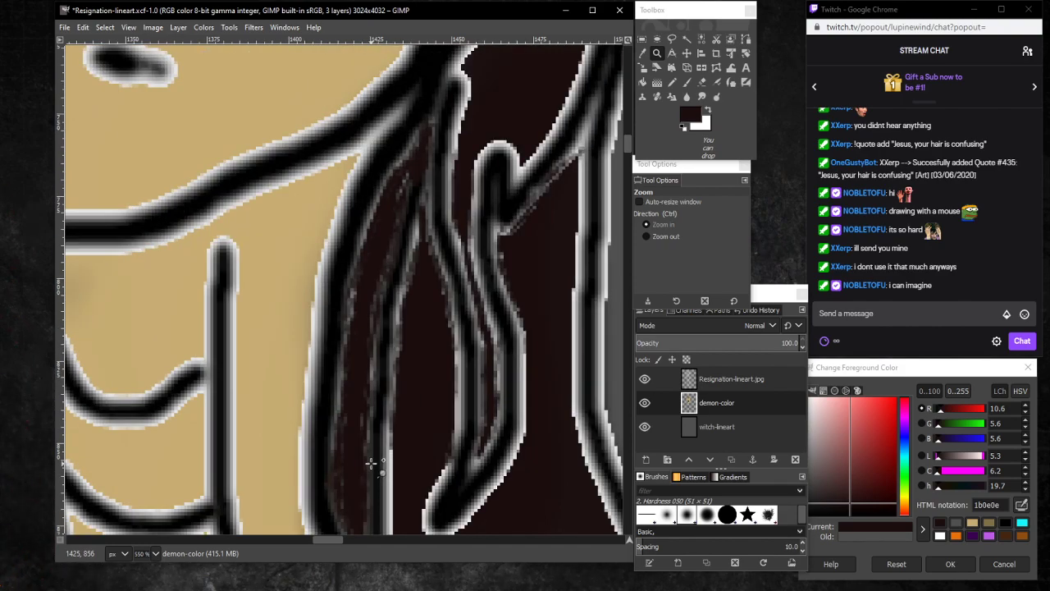
pyautogui.click(703, 83)
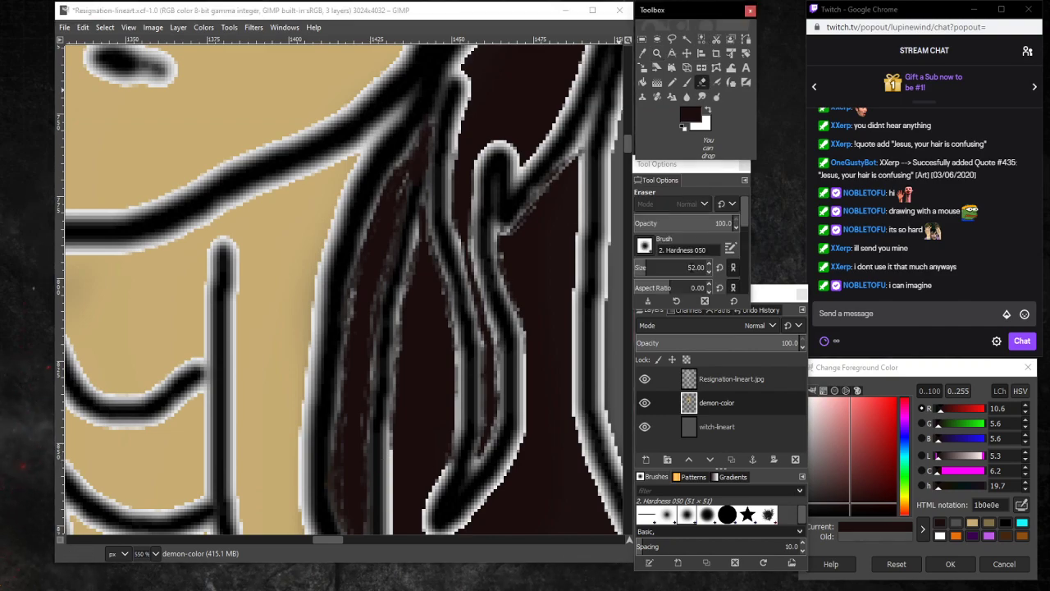
pyautogui.click(640, 270)
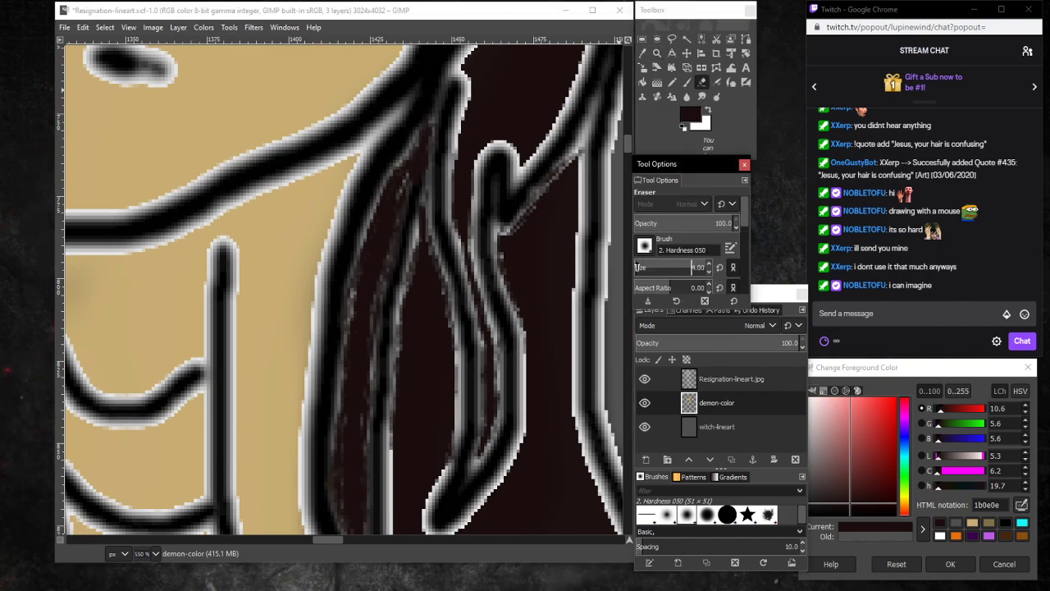
pyautogui.click(640, 269)
pyautogui.click(410, 158)
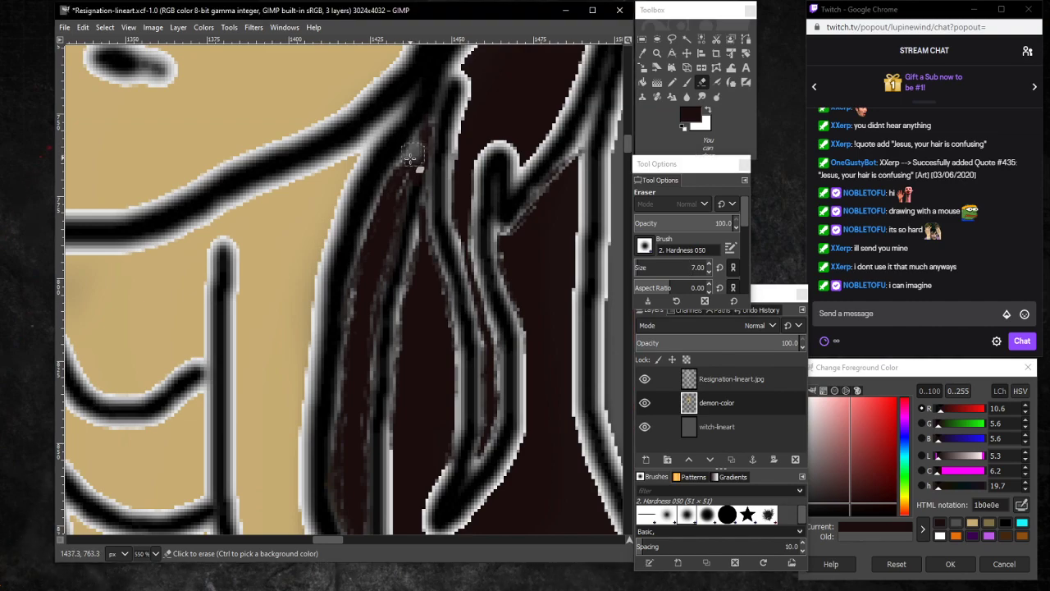
pyautogui.moveTo(414, 141); pyautogui.dragTo(422, 131)
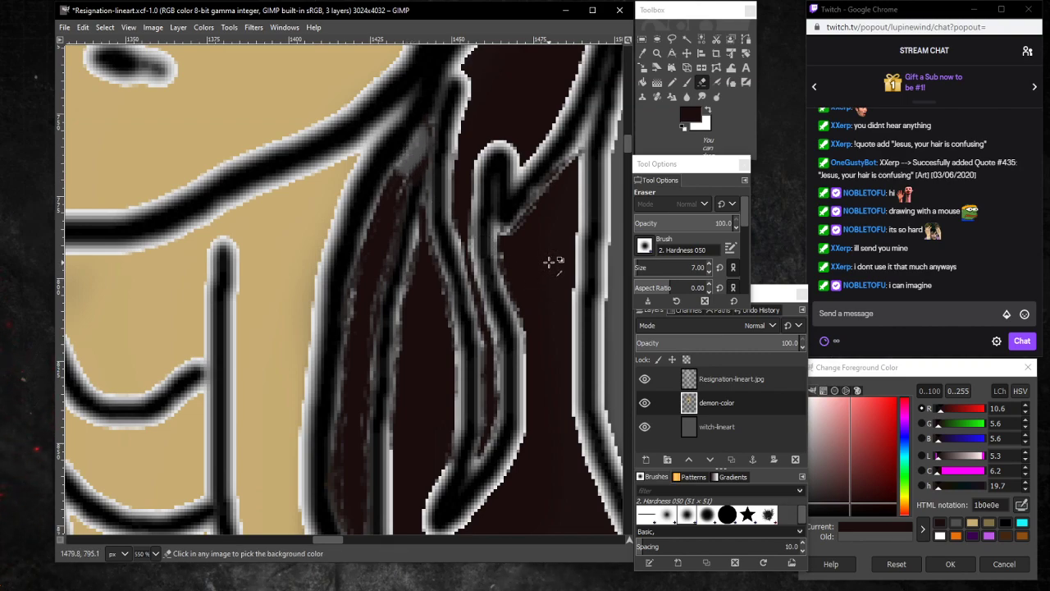
pyautogui.hotkey('ctrl', 'z')
pyautogui.hotkey('ctrl', 'z')
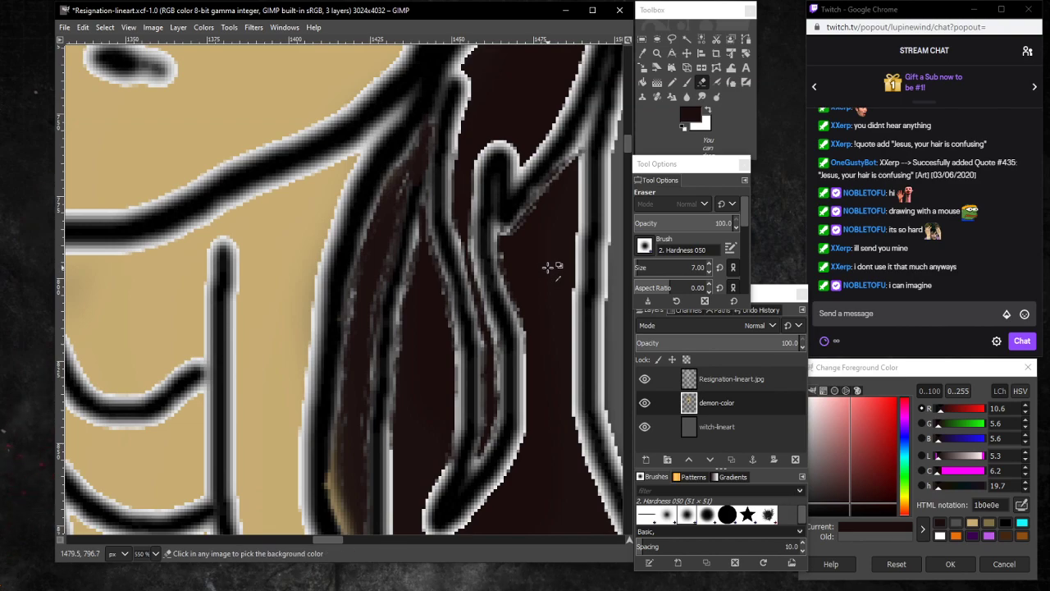
pyautogui.hotkey('ctrl', 'y')
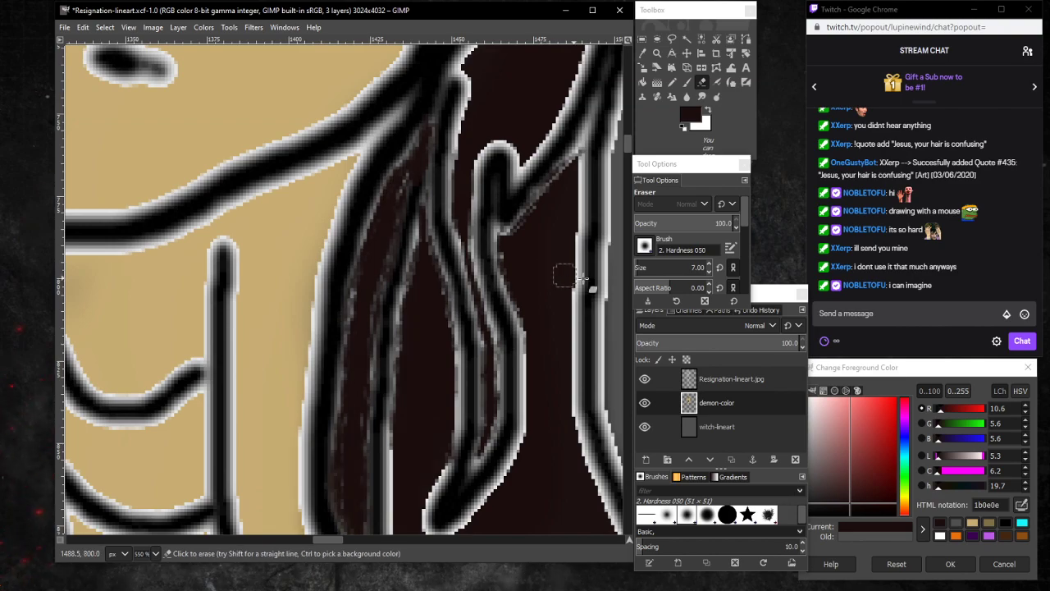
# On the Resignation-lineart.jpg layer, erase the white fringe inside the narrow neck-side hair strand down to its lower tip.
pyautogui.click(761, 379)
pyautogui.moveTo(420, 138); pyautogui.dragTo(402, 165)
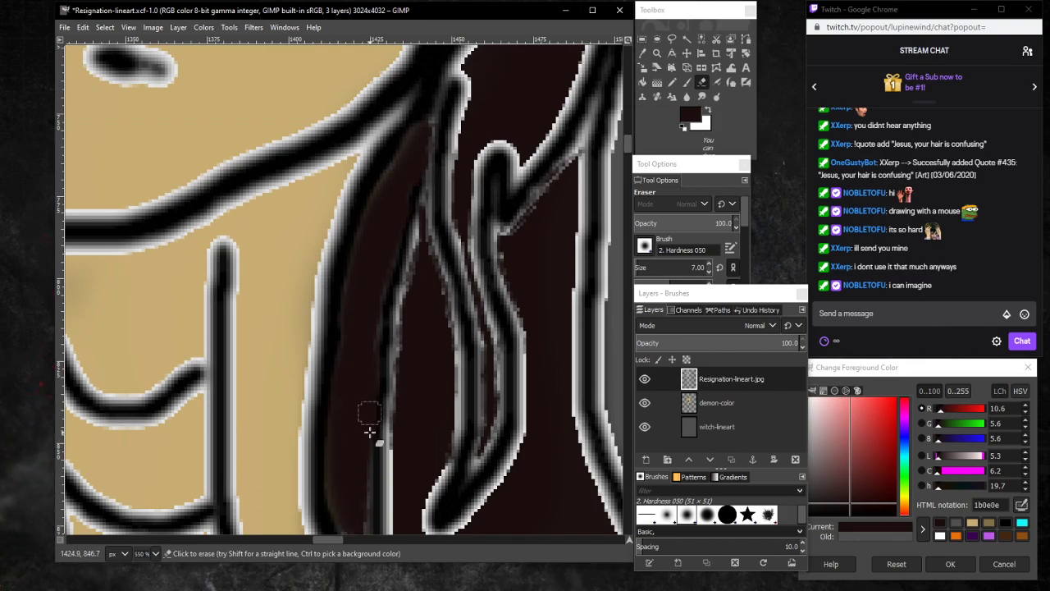
pyautogui.scroll(-5, 352, 476)
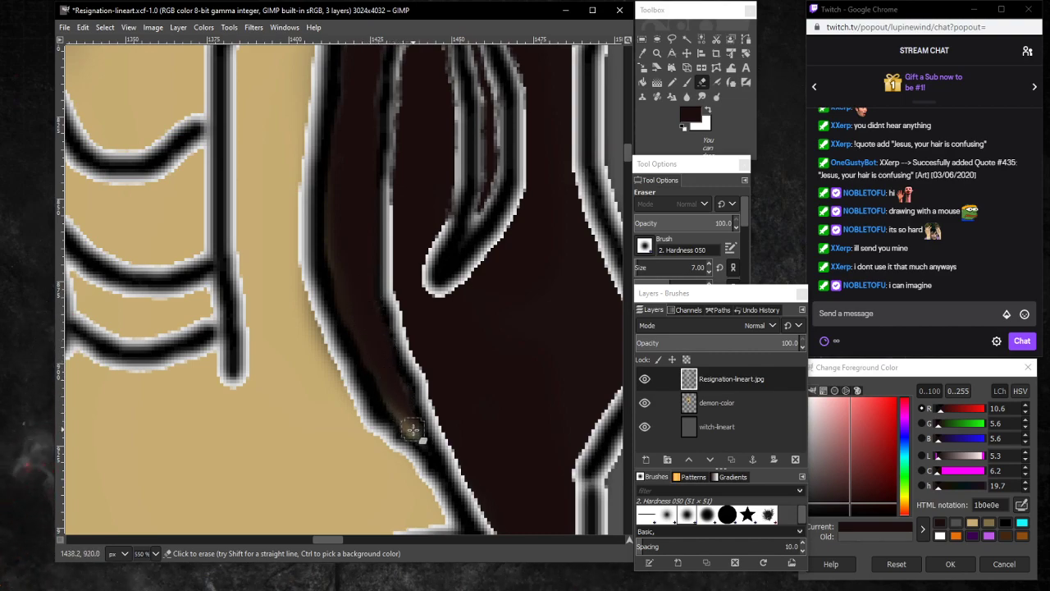
# Erase the white fringe beneath the jaw line near the hair strand and along the inner edge of the neck's opposite side.
pyautogui.scroll(5, 375, 307)
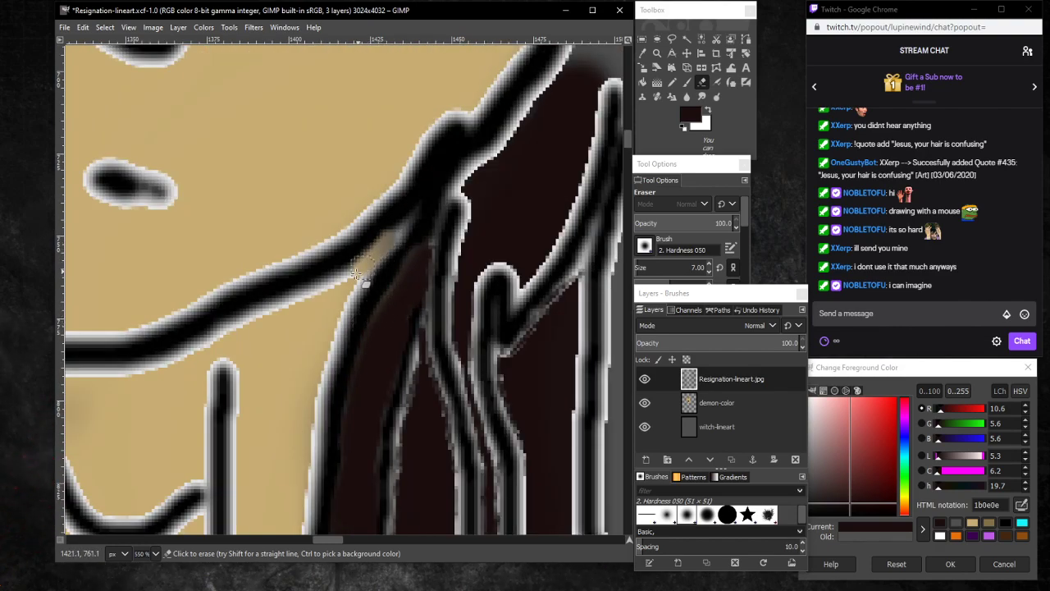
pyautogui.moveTo(329, 296)
pyautogui.mouseDown()
pyautogui.moveTo(410, 216)
pyautogui.moveTo(321, 310)
pyautogui.moveTo(351, 274)
pyautogui.moveTo(276, 318)
pyautogui.moveTo(327, 290)
pyautogui.moveTo(298, 311)
pyautogui.mouseUp()
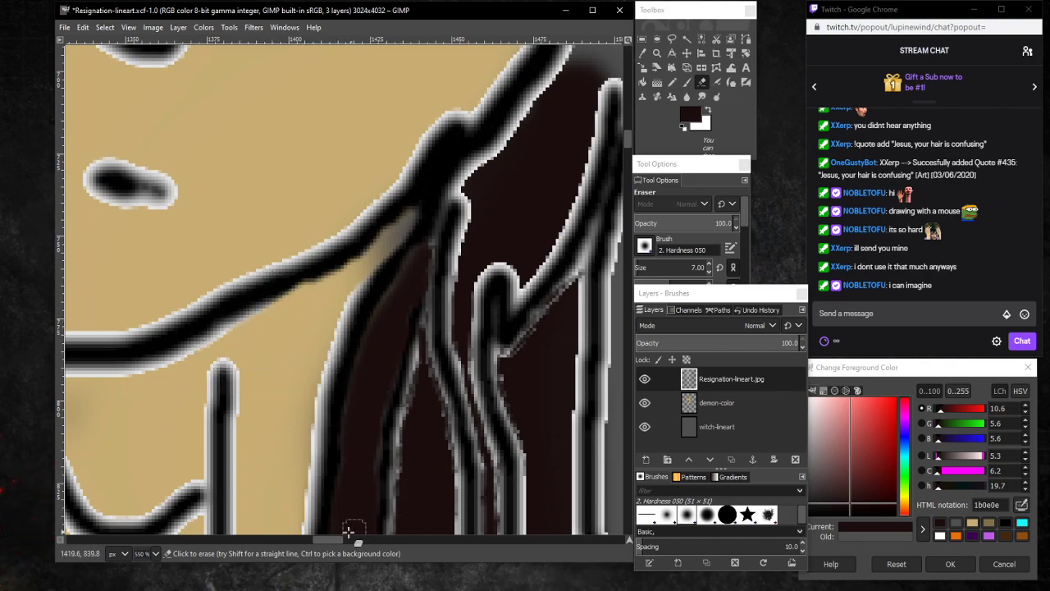
pyautogui.moveTo(328, 537); pyautogui.dragTo(302, 528)
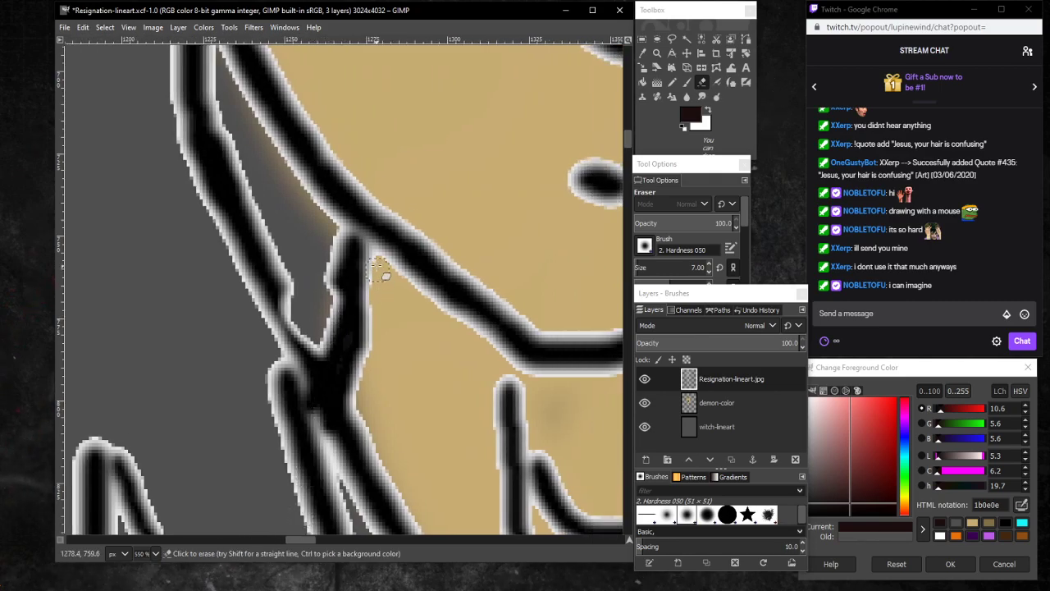
pyautogui.moveTo(383, 258)
pyautogui.mouseDown()
pyautogui.moveTo(361, 361)
pyautogui.moveTo(364, 408)
pyautogui.mouseUp()
pyautogui.scroll(6, 377, 402)
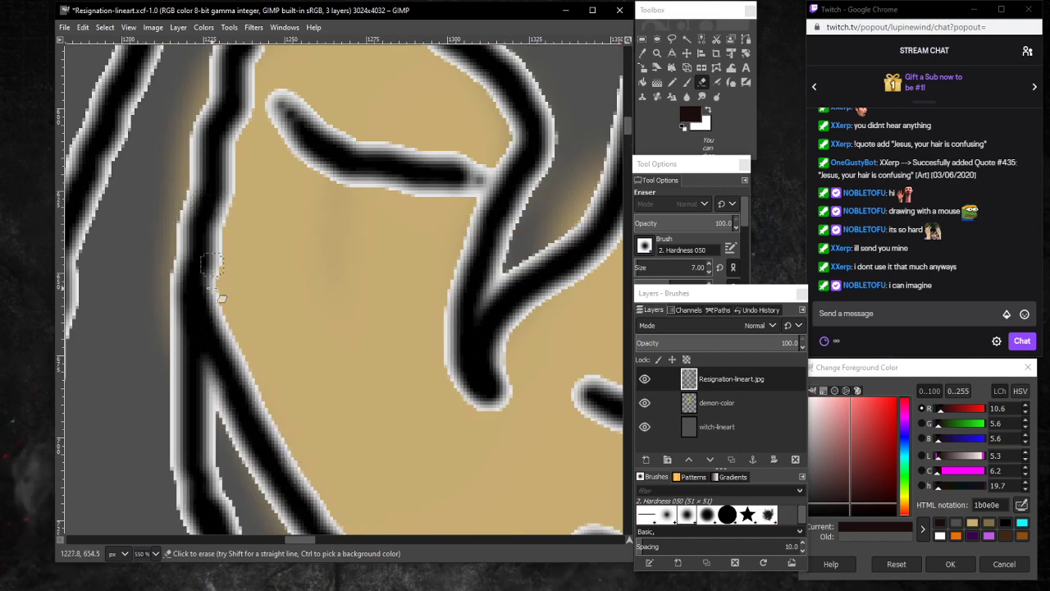
pyautogui.scroll(-4, 259, 281)
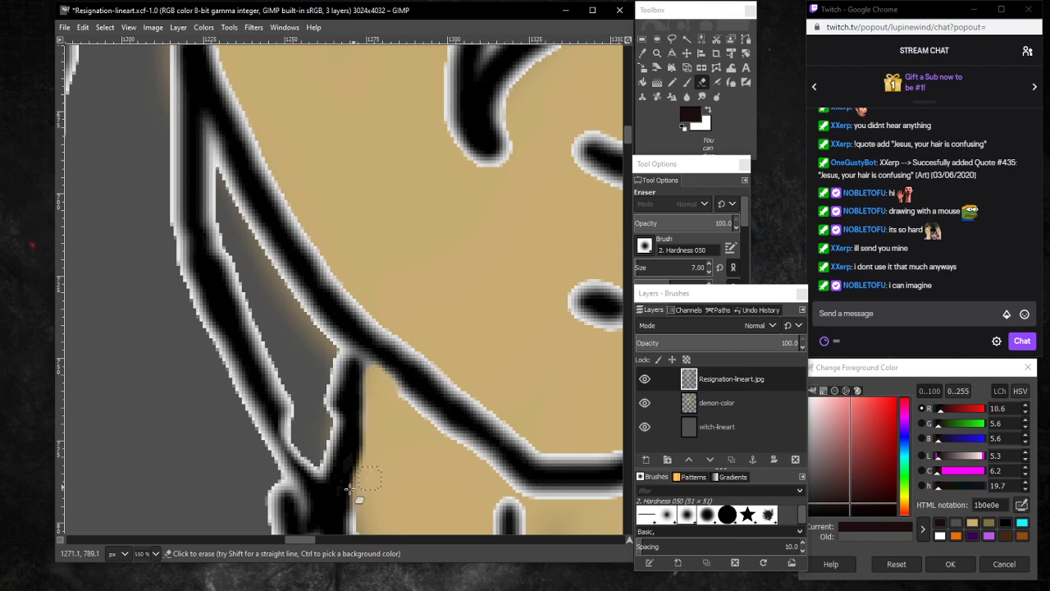
pyautogui.scroll(6, 399, 339)
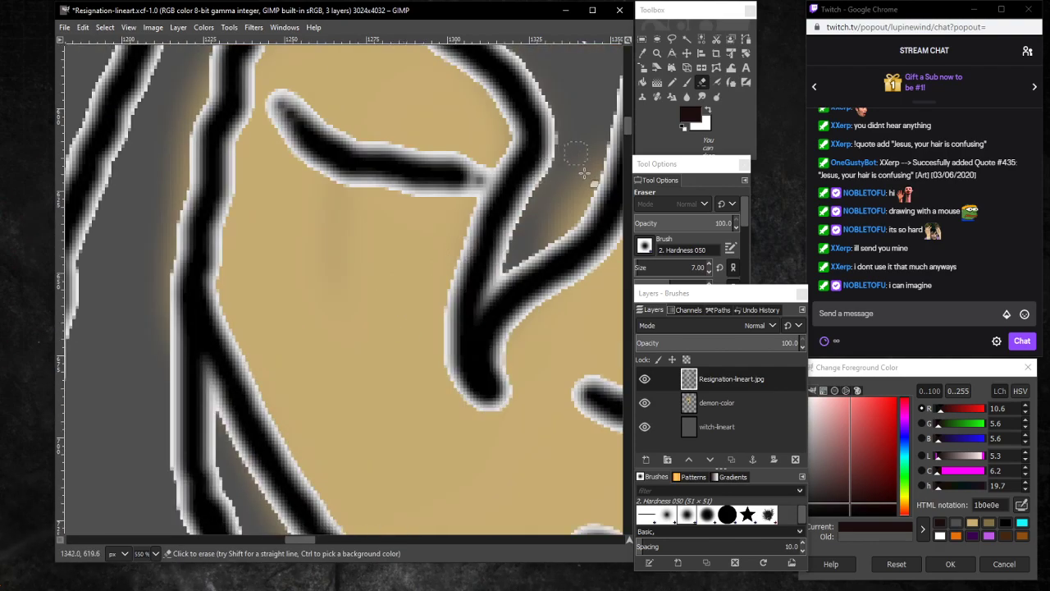
# Erase the white fringe below the short diagonal line and around the curved inner lock within the dark brown hair.
pyautogui.hscroll(10, 345, 427)
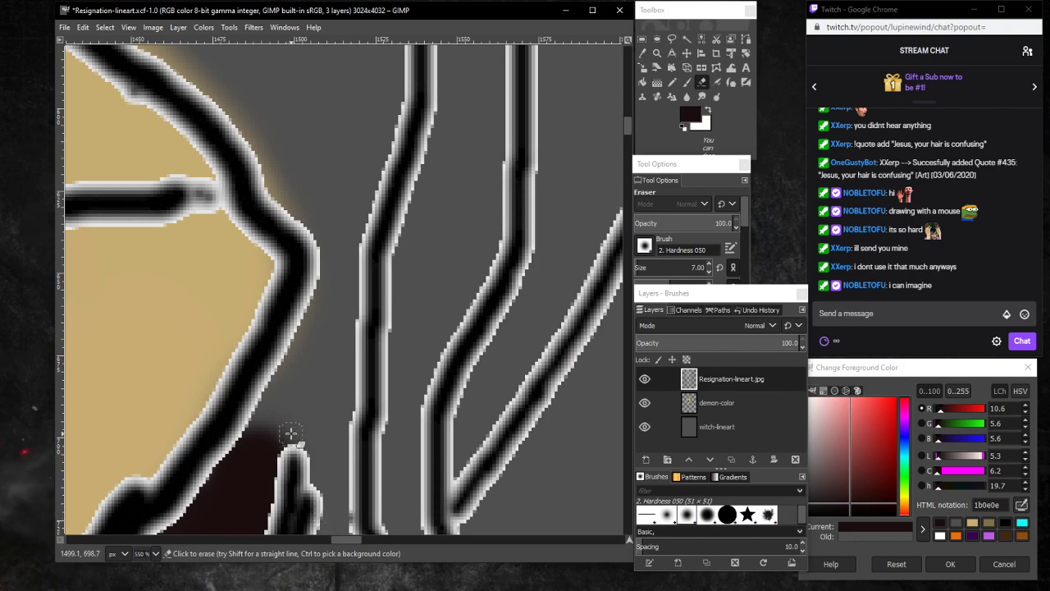
pyautogui.scroll(-5, 293, 499)
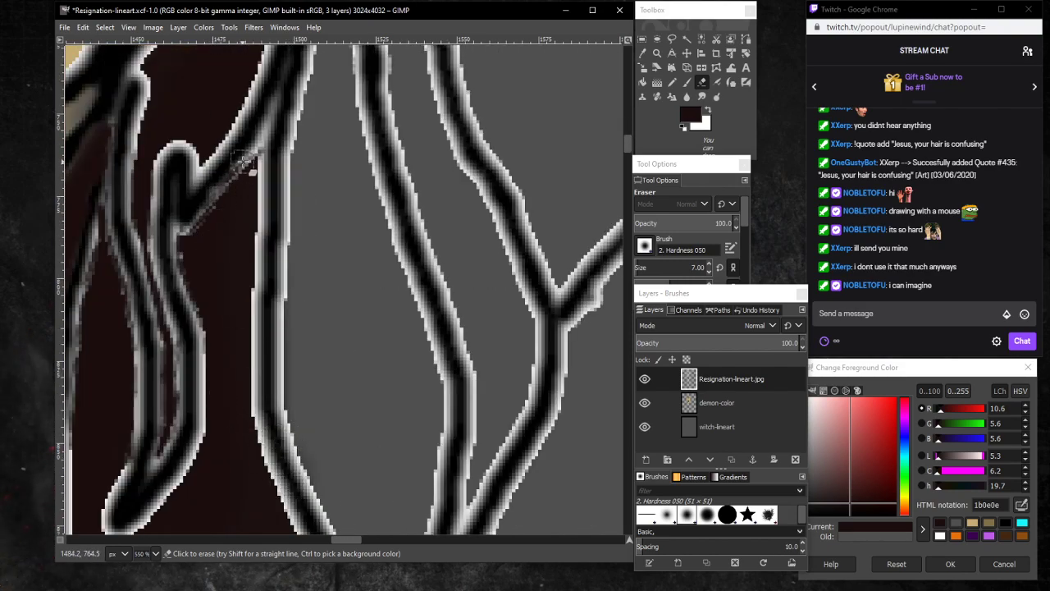
pyautogui.moveTo(246, 164)
pyautogui.mouseDown()
pyautogui.moveTo(179, 231)
pyautogui.moveTo(167, 183)
pyautogui.mouseUp()
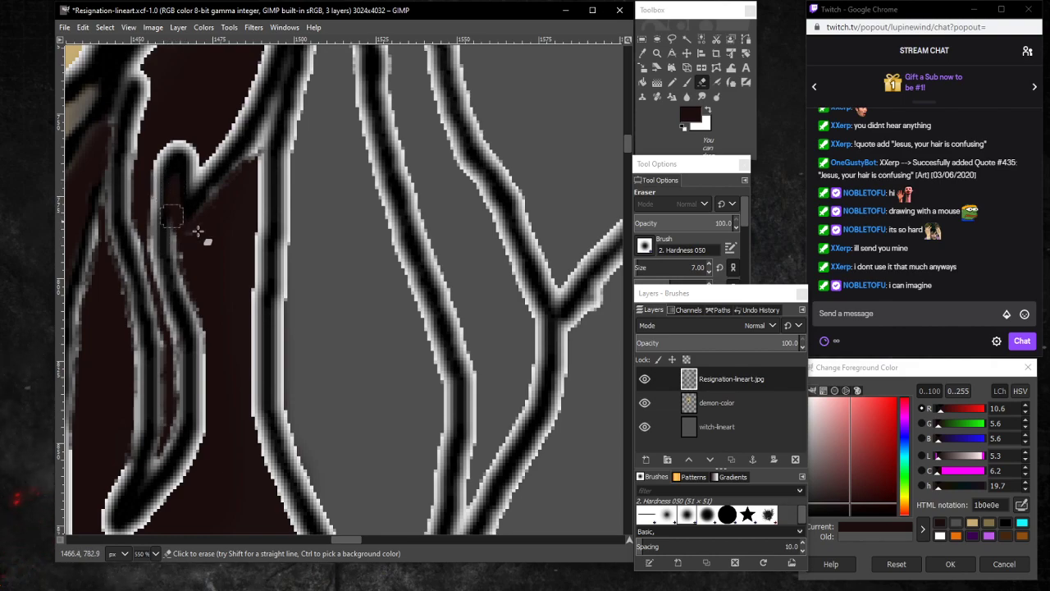
pyautogui.hotkey('ctrl', 'z')
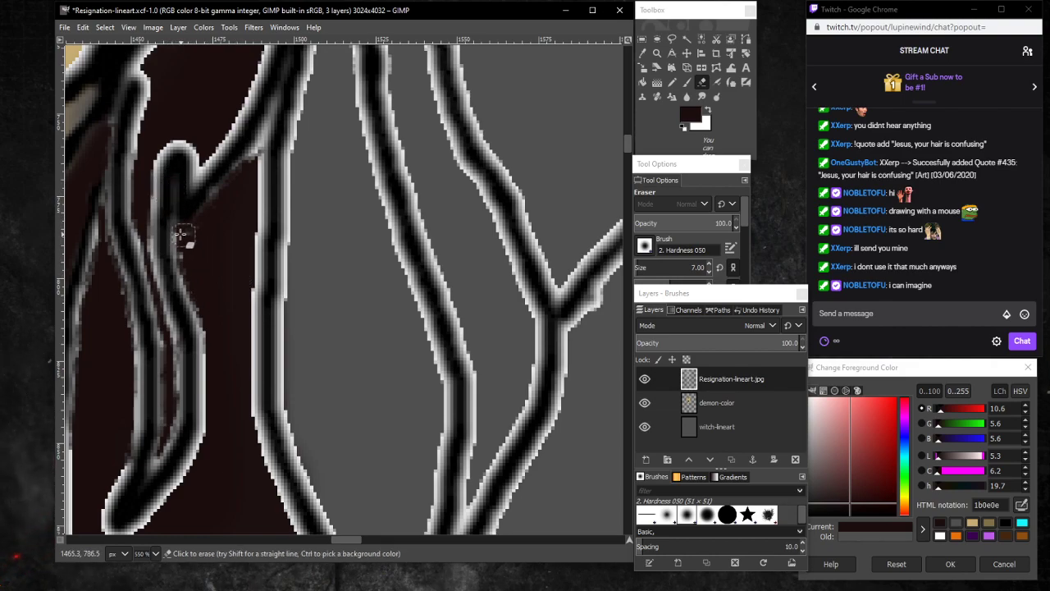
pyautogui.moveTo(183, 241)
pyautogui.mouseDown()
pyautogui.moveTo(210, 325)
pyautogui.moveTo(211, 366)
pyautogui.moveTo(196, 304)
pyautogui.moveTo(209, 336)
pyautogui.moveTo(203, 449)
pyautogui.moveTo(159, 517)
pyautogui.moveTo(188, 457)
pyautogui.moveTo(125, 534)
pyautogui.moveTo(145, 520)
pyautogui.moveTo(112, 533)
pyautogui.moveTo(102, 506)
pyautogui.moveTo(118, 469)
pyautogui.moveTo(105, 517)
pyautogui.moveTo(127, 441)
pyautogui.moveTo(132, 343)
pyautogui.moveTo(133, 440)
pyautogui.moveTo(136, 408)
pyautogui.moveTo(116, 286)
pyautogui.mouseUp()
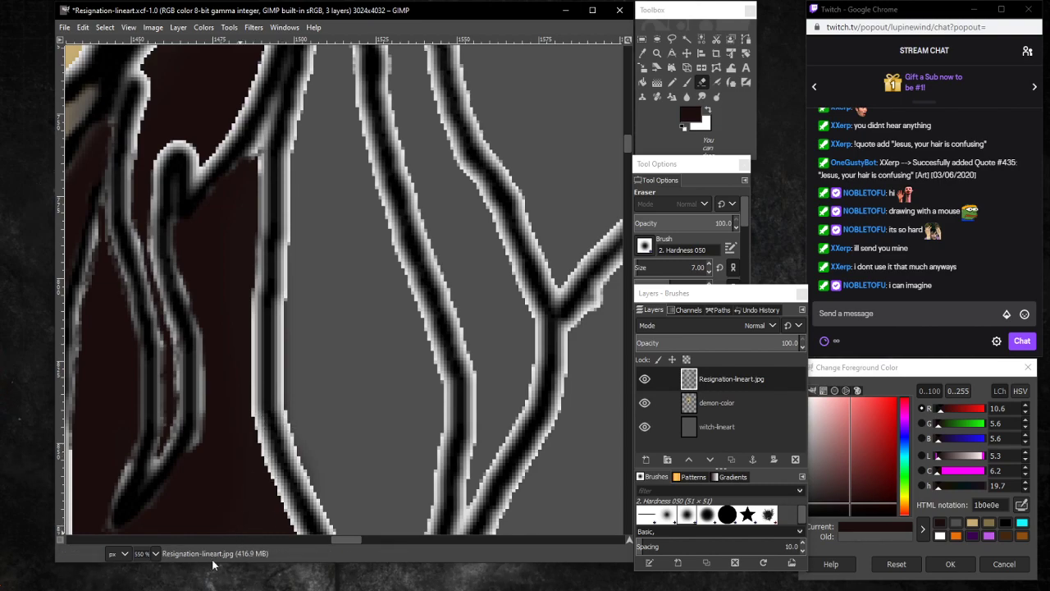
# On the demon-color layer, touch up the neck-side hair with dark brown 1b0e0e, using the Paintbrush at size 18.
pyautogui.click(155, 553)
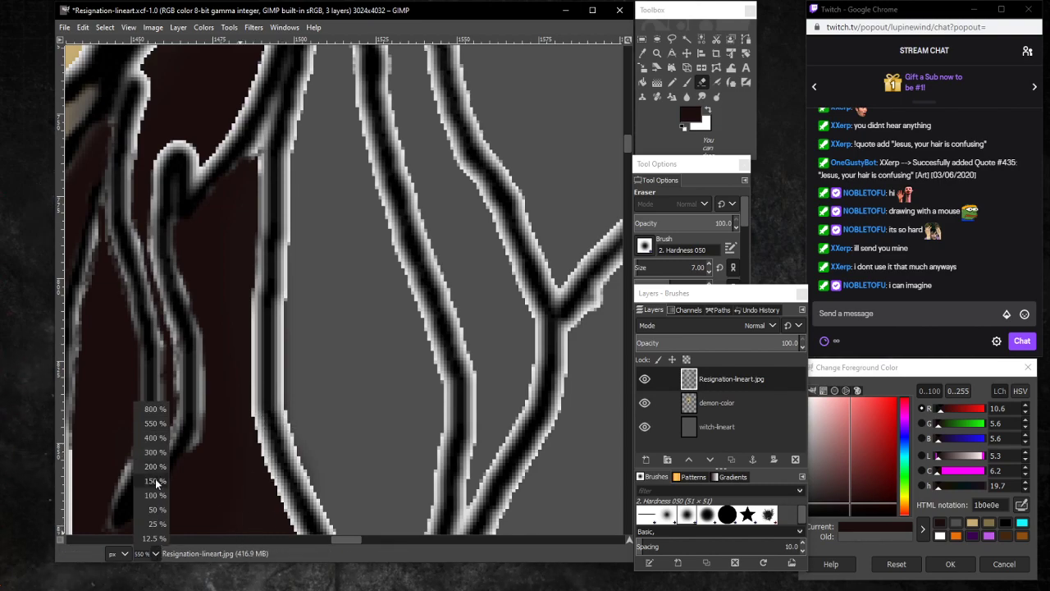
pyautogui.click(155, 495)
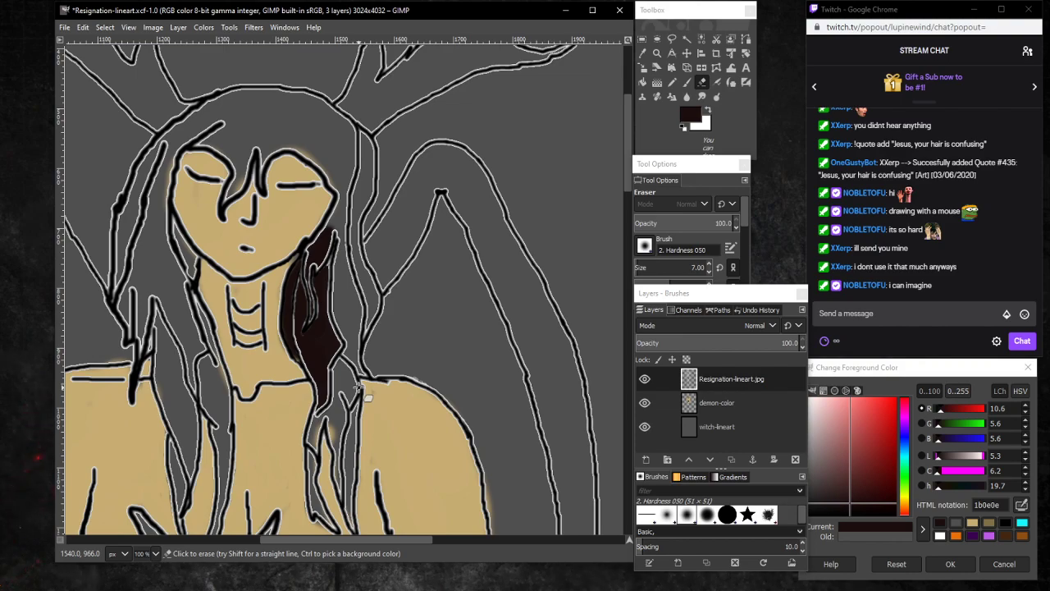
pyautogui.click(738, 379)
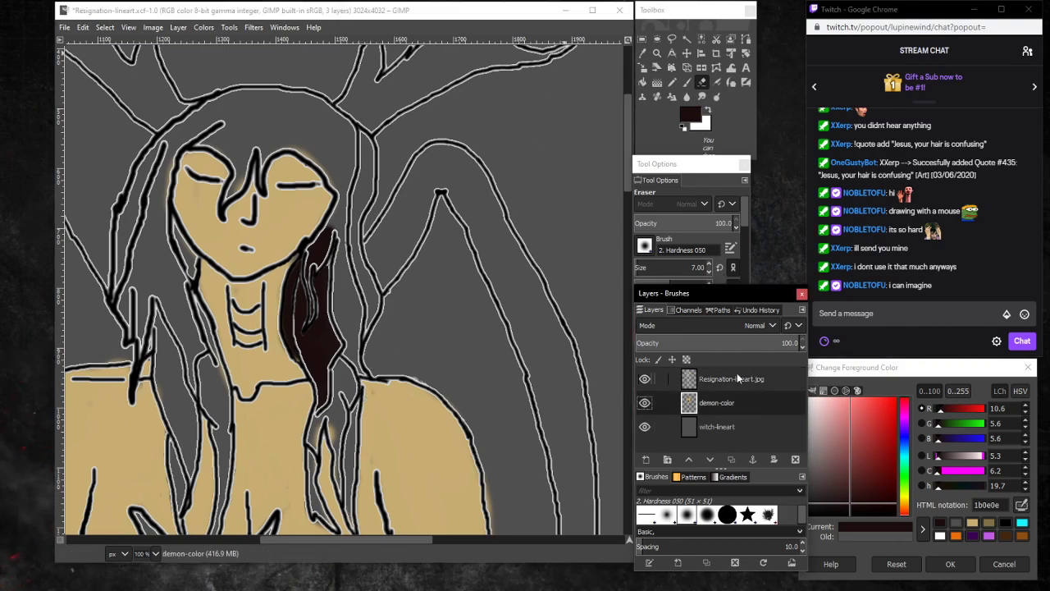
pyautogui.click(686, 83)
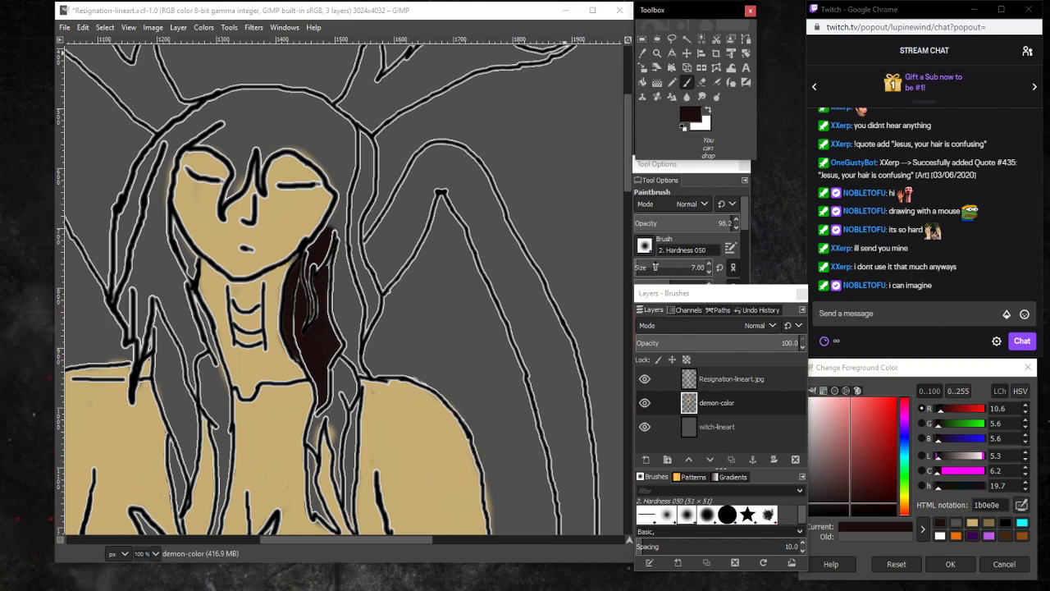
pyautogui.moveTo(652, 266); pyautogui.dragTo(654, 265)
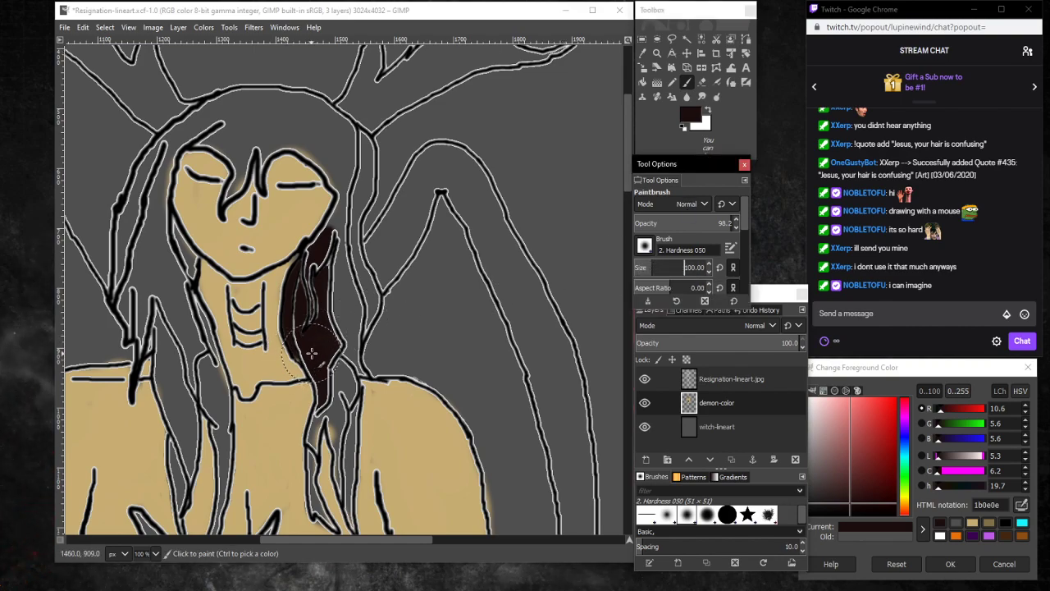
pyautogui.click(645, 268)
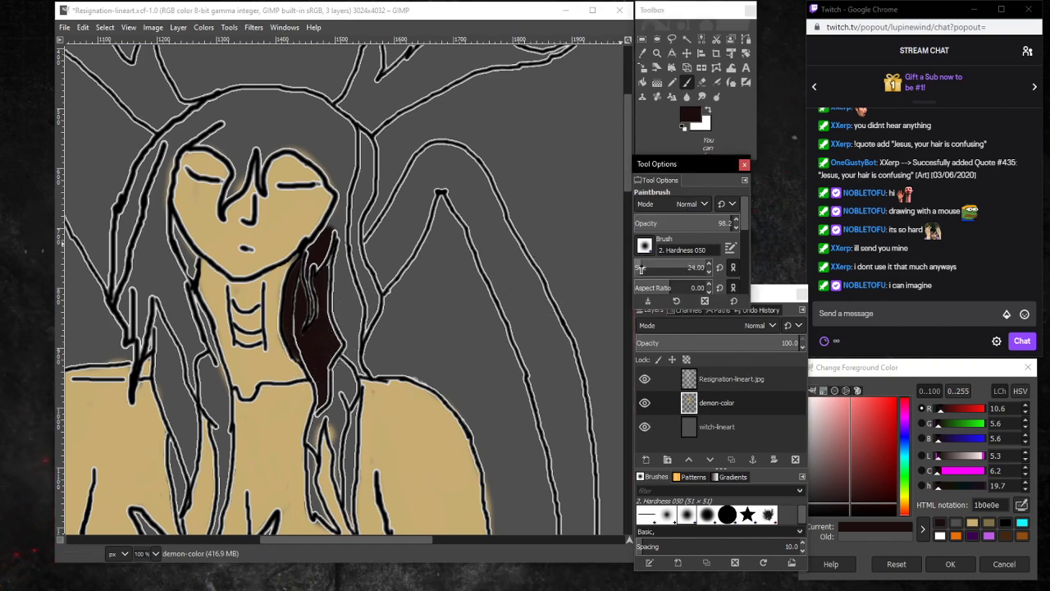
pyautogui.click(305, 352)
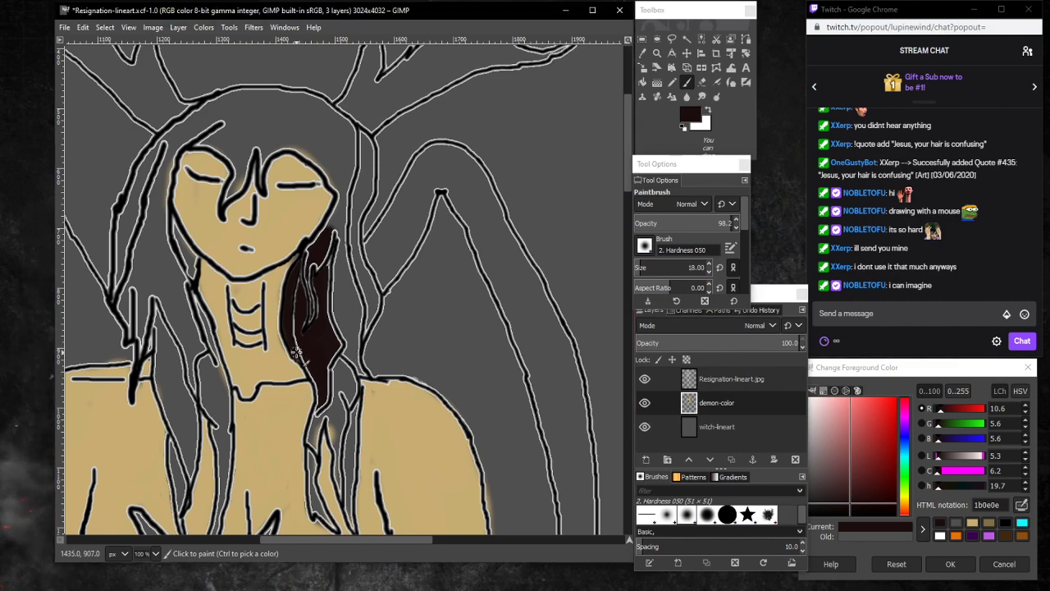
pyautogui.click(316, 367)
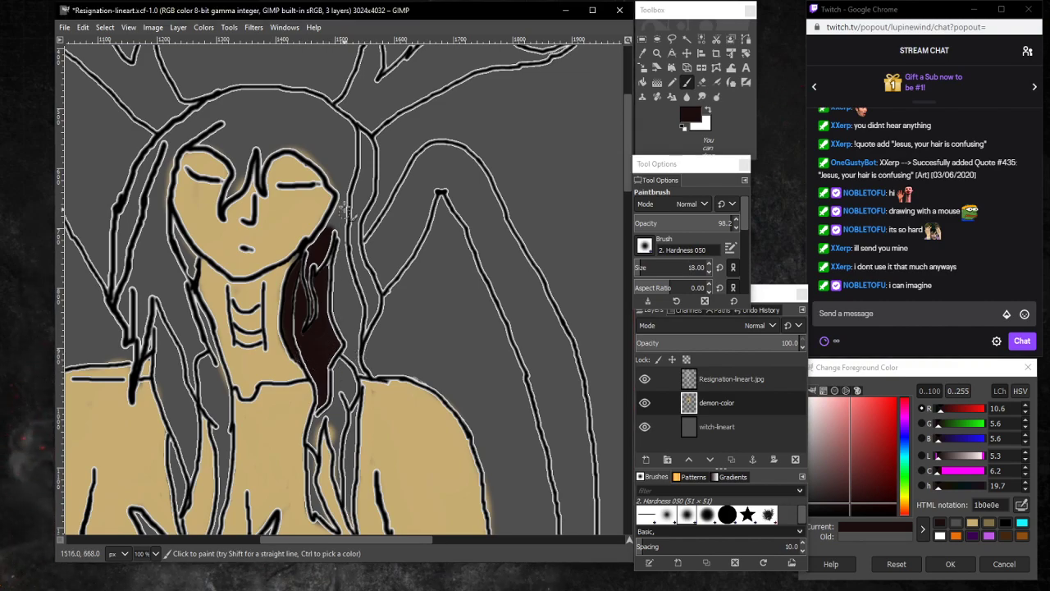
# Paint dark brown hair from the neck-side strand up beside the face and across above the adjacent eye to the forehead.
pyautogui.moveTo(339, 207)
pyautogui.mouseDown()
pyautogui.moveTo(326, 237)
pyautogui.moveTo(341, 209)
pyautogui.moveTo(334, 235)
pyautogui.mouseUp()
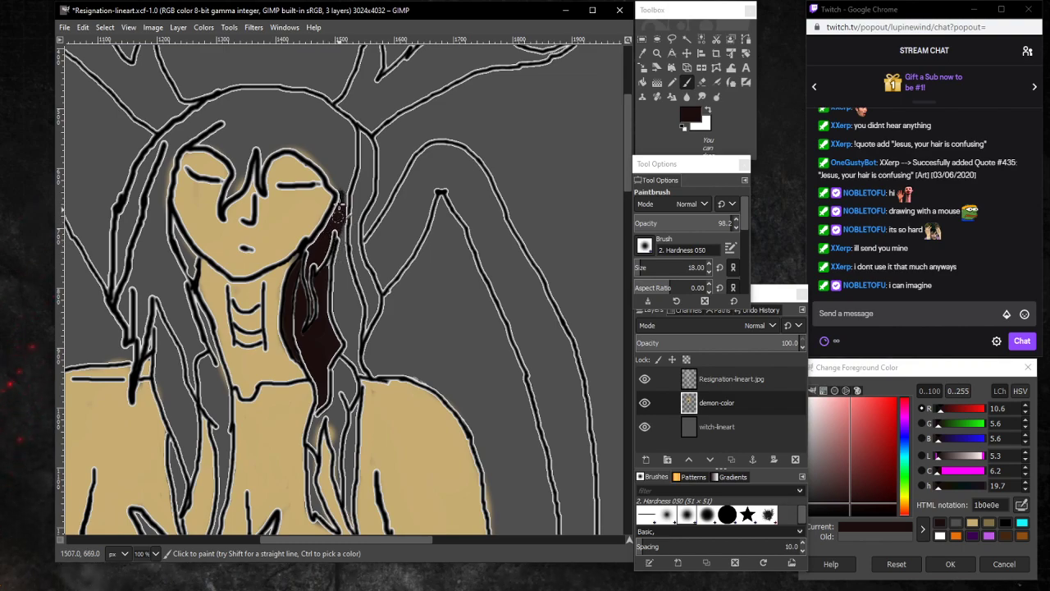
pyautogui.moveTo(339, 209)
pyautogui.mouseDown()
pyautogui.moveTo(346, 167)
pyautogui.moveTo(345, 179)
pyautogui.moveTo(334, 154)
pyautogui.moveTo(299, 145)
pyautogui.moveTo(320, 161)
pyautogui.mouseUp()
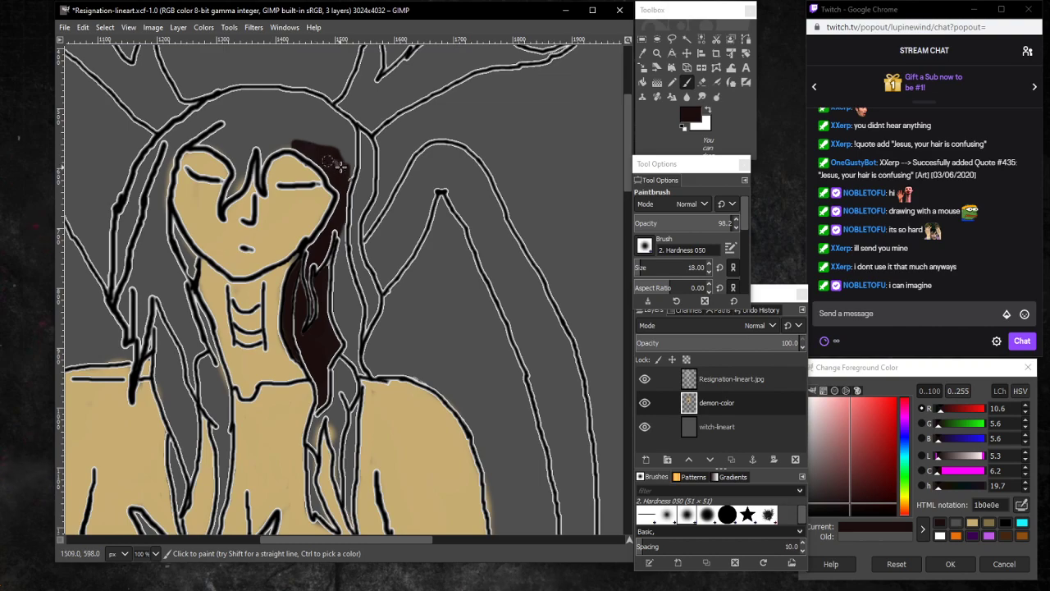
pyautogui.moveTo(320, 148)
pyautogui.mouseDown()
pyautogui.moveTo(283, 144)
pyautogui.moveTo(299, 137)
pyautogui.moveTo(262, 142)
pyautogui.mouseUp()
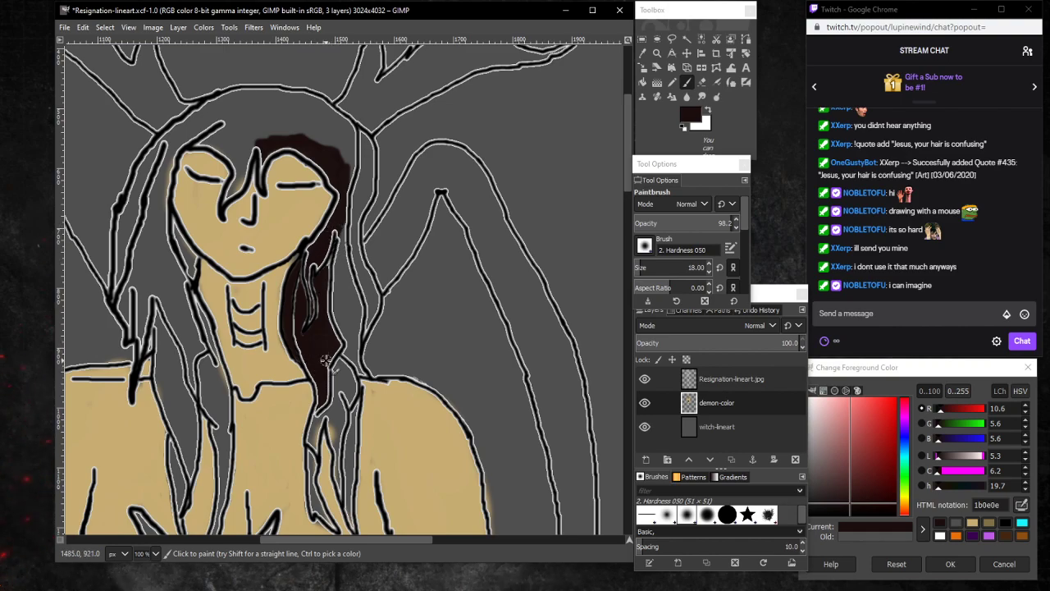
# Paint the hair strands hanging over the chest below the painted neck-side hair dark brown, filling both pointed tips.
pyautogui.scroll(-3, 325, 361)
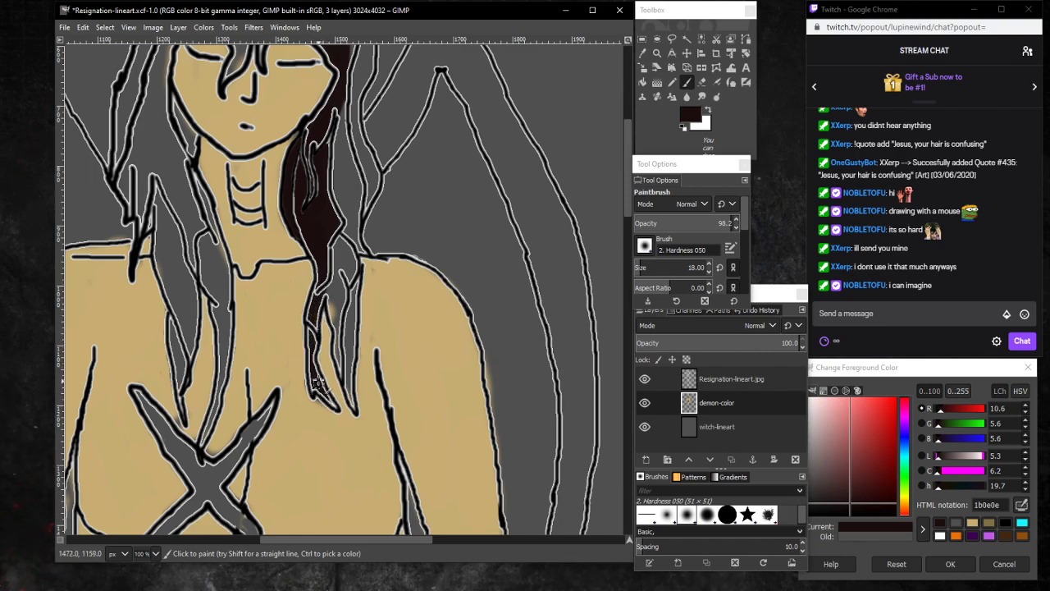
pyautogui.moveTo(331, 398)
pyautogui.mouseDown()
pyautogui.moveTo(347, 376)
pyautogui.moveTo(331, 275)
pyautogui.mouseUp()
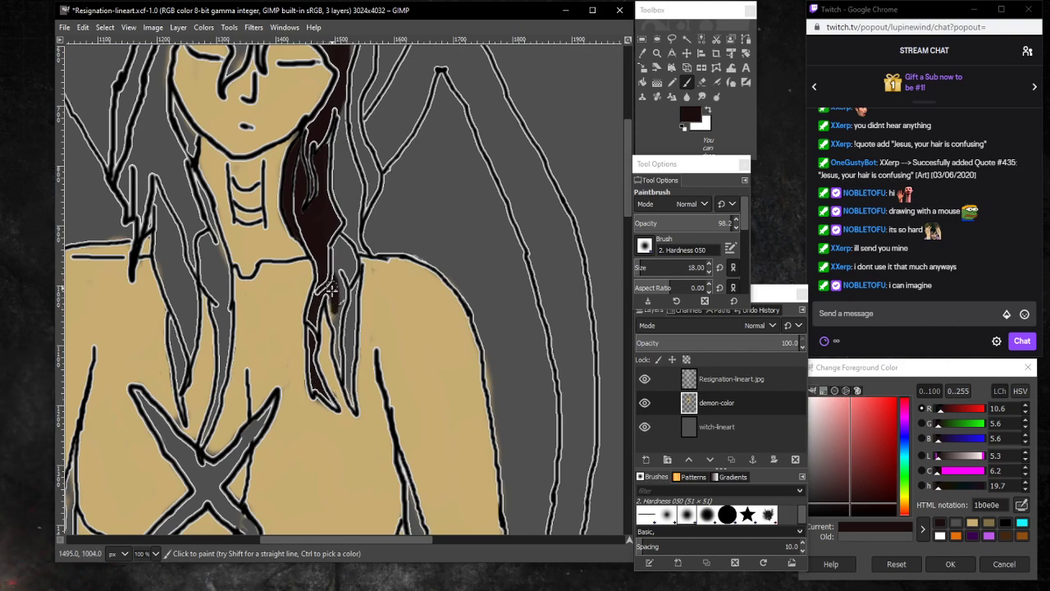
pyautogui.moveTo(334, 311); pyautogui.dragTo(339, 335)
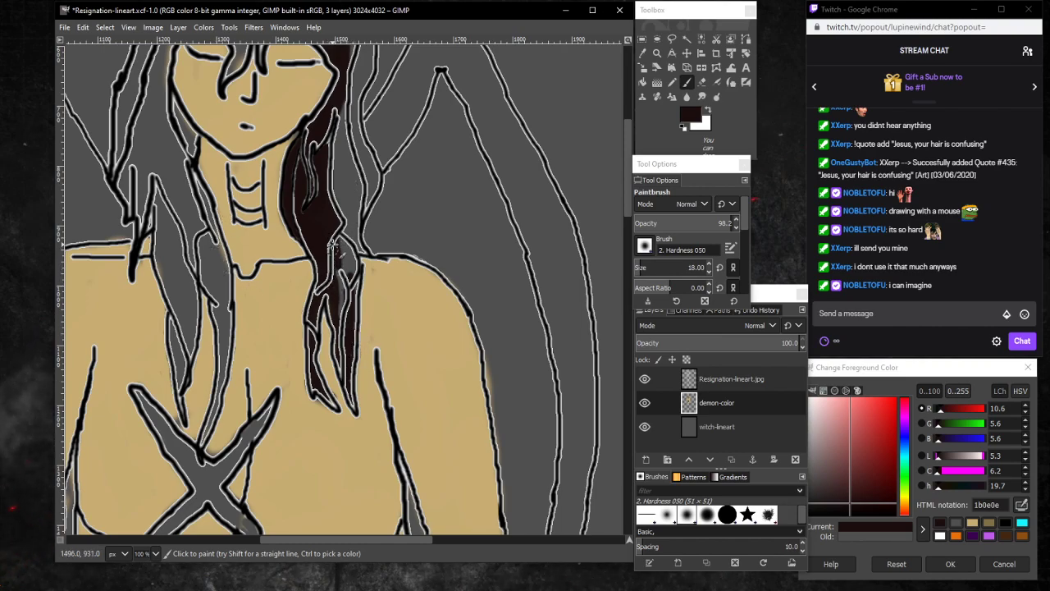
pyautogui.moveTo(338, 271)
pyautogui.mouseDown()
pyautogui.moveTo(340, 305)
pyautogui.moveTo(352, 259)
pyautogui.mouseUp()
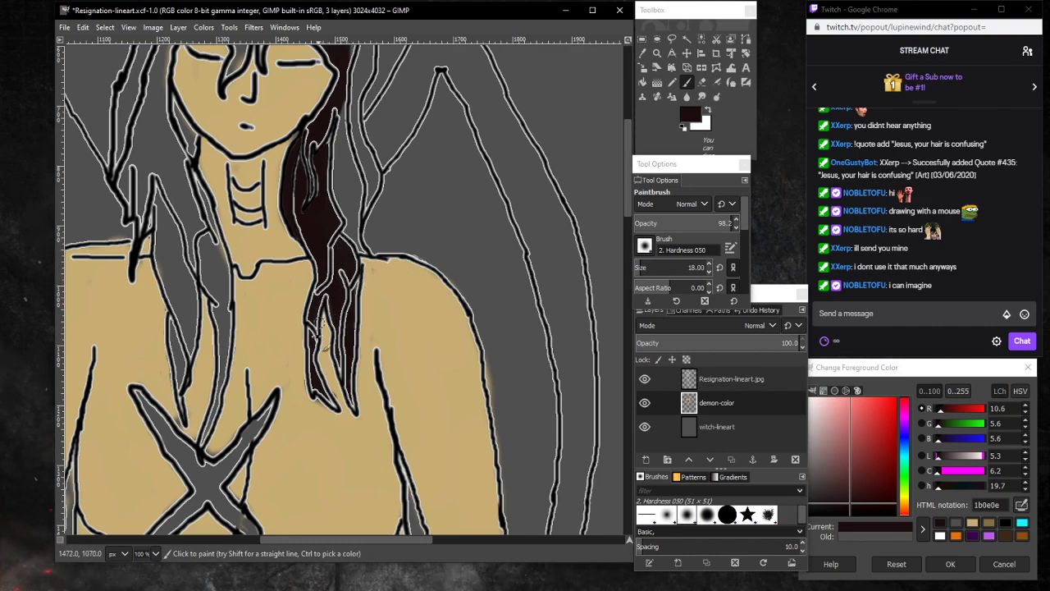
# Enlarge the Paintbrush to size 44 and paint the outer hair dark brown from the shoulder up beside the face to the temple.
pyautogui.scroll(3, 365, 271)
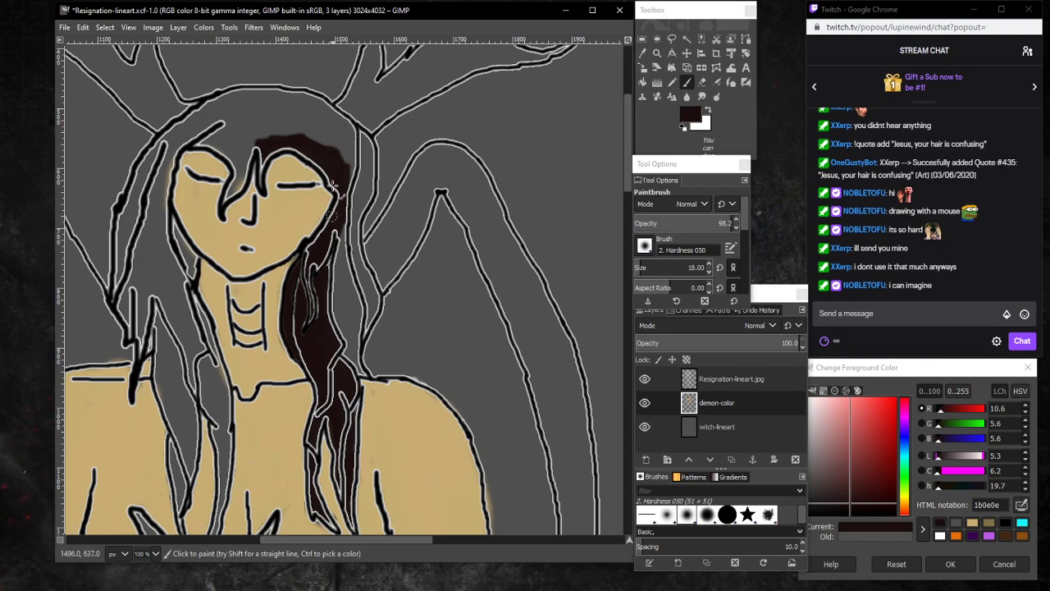
pyautogui.click(645, 266)
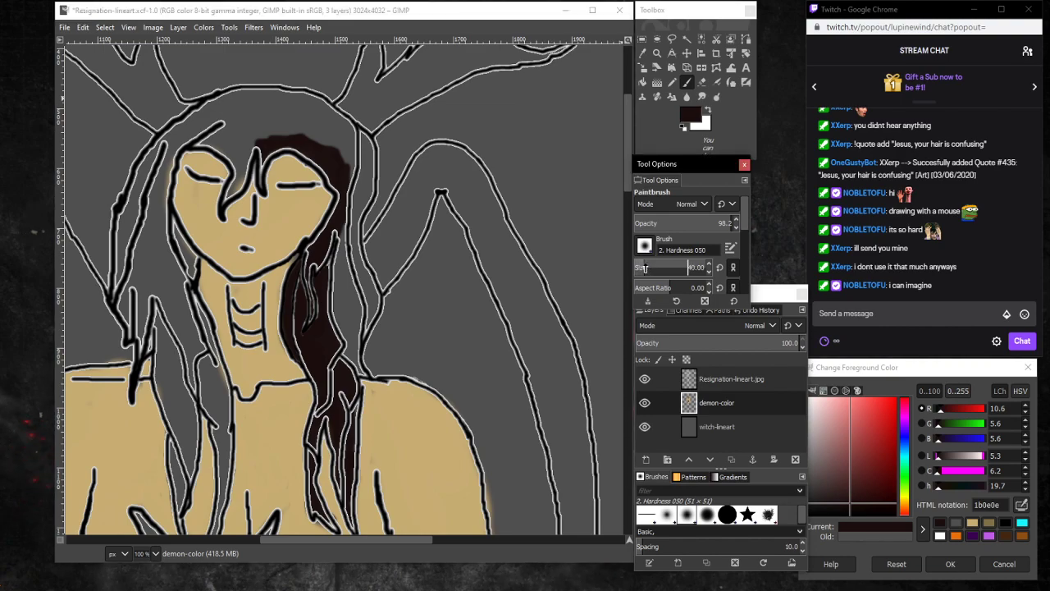
pyautogui.click(343, 243)
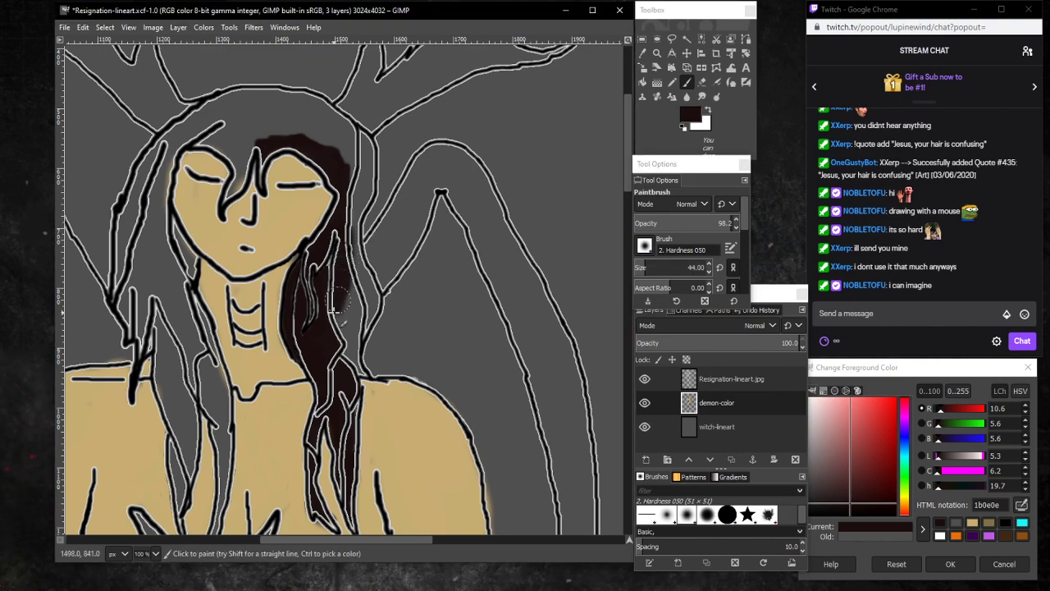
pyautogui.moveTo(332, 308)
pyautogui.mouseDown()
pyautogui.moveTo(337, 268)
pyautogui.moveTo(342, 337)
pyautogui.moveTo(350, 287)
pyautogui.moveTo(346, 330)
pyautogui.moveTo(344, 291)
pyautogui.moveTo(352, 330)
pyautogui.moveTo(356, 298)
pyautogui.mouseUp()
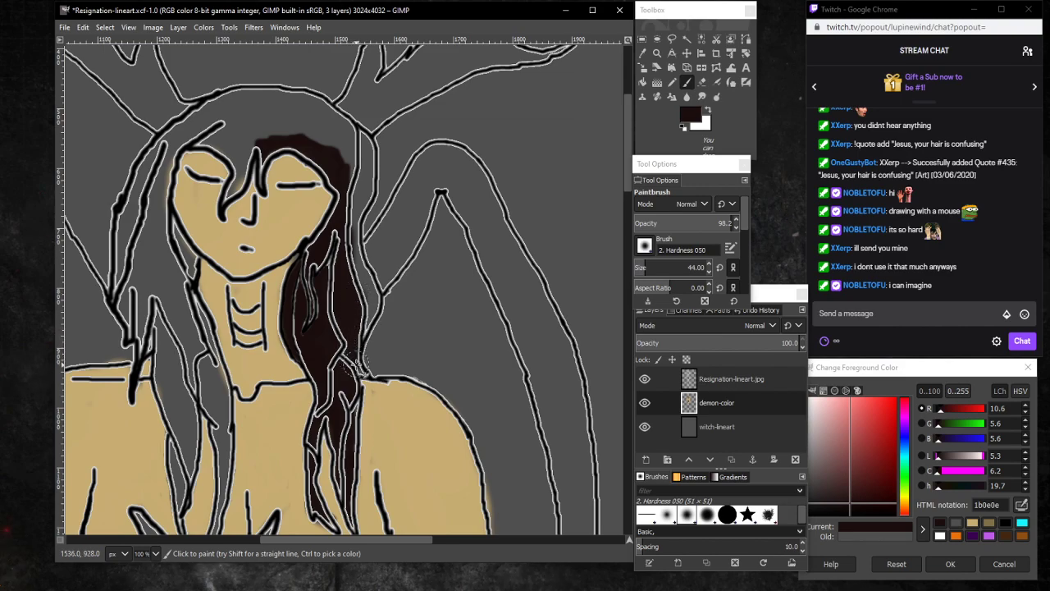
pyautogui.moveTo(357, 364); pyautogui.dragTo(353, 336)
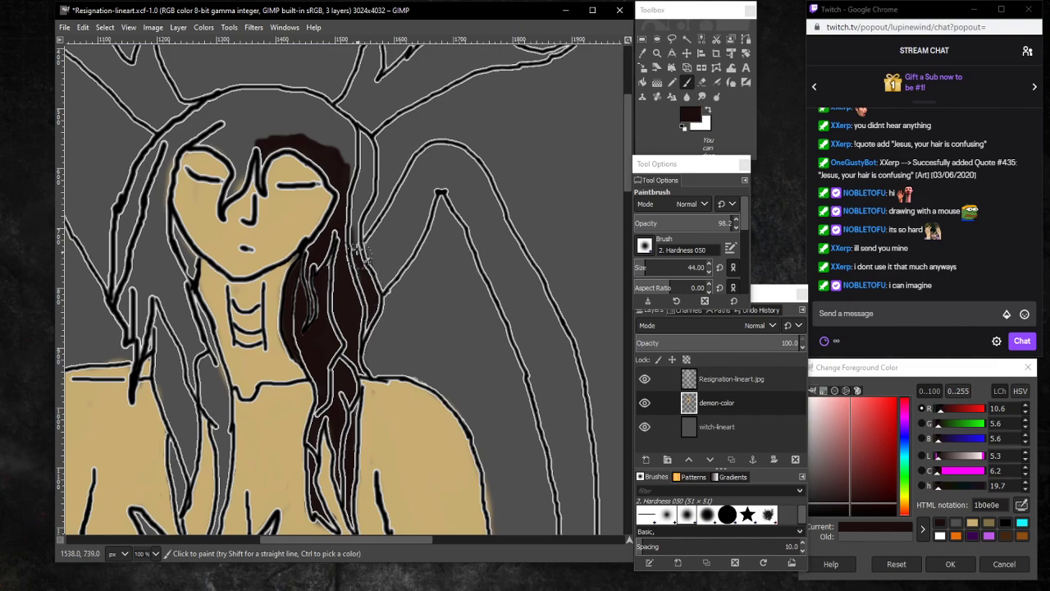
pyautogui.moveTo(344, 250)
pyautogui.mouseDown()
pyautogui.moveTo(360, 146)
pyautogui.moveTo(366, 166)
pyautogui.moveTo(358, 210)
pyautogui.mouseUp()
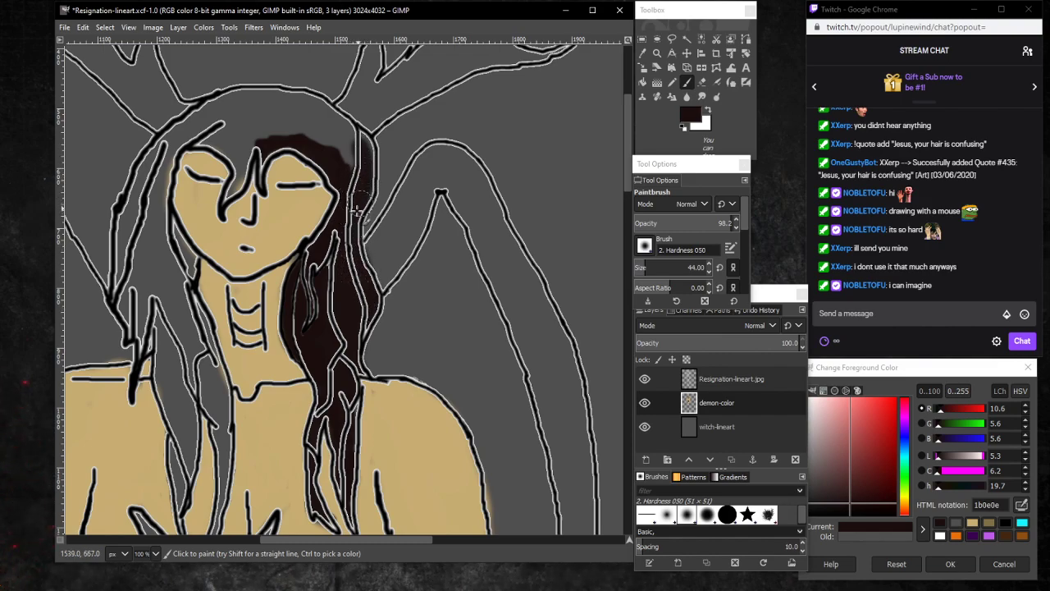
# Paint dark brown hair across the crown and down the unpainted side of the face past the shoulder.
pyautogui.moveTo(340, 127)
pyautogui.mouseDown()
pyautogui.moveTo(353, 157)
pyautogui.moveTo(320, 129)
pyautogui.moveTo(332, 121)
pyautogui.moveTo(313, 144)
pyautogui.moveTo(316, 110)
pyautogui.moveTo(310, 146)
pyautogui.moveTo(309, 102)
pyautogui.moveTo(321, 124)
pyautogui.moveTo(310, 107)
pyautogui.moveTo(333, 124)
pyautogui.moveTo(307, 100)
pyautogui.moveTo(275, 98)
pyautogui.moveTo(312, 108)
pyautogui.moveTo(271, 102)
pyautogui.moveTo(251, 117)
pyautogui.moveTo(283, 111)
pyautogui.moveTo(264, 125)
pyautogui.moveTo(285, 121)
pyautogui.moveTo(274, 129)
pyautogui.moveTo(295, 127)
pyautogui.moveTo(250, 104)
pyautogui.moveTo(274, 100)
pyautogui.moveTo(234, 93)
pyautogui.mouseUp()
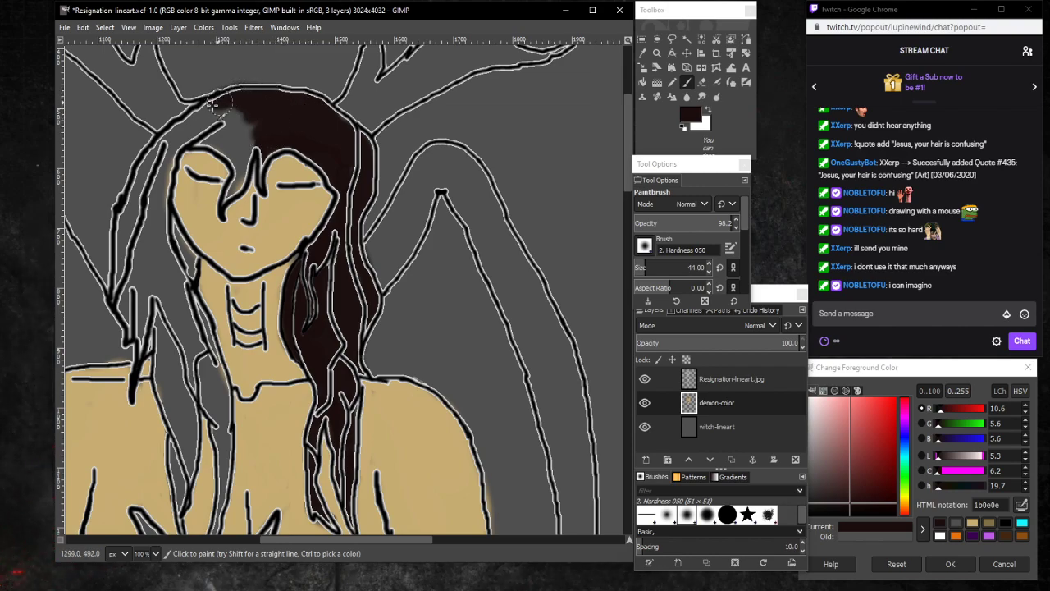
pyautogui.moveTo(166, 144); pyautogui.dragTo(189, 130)
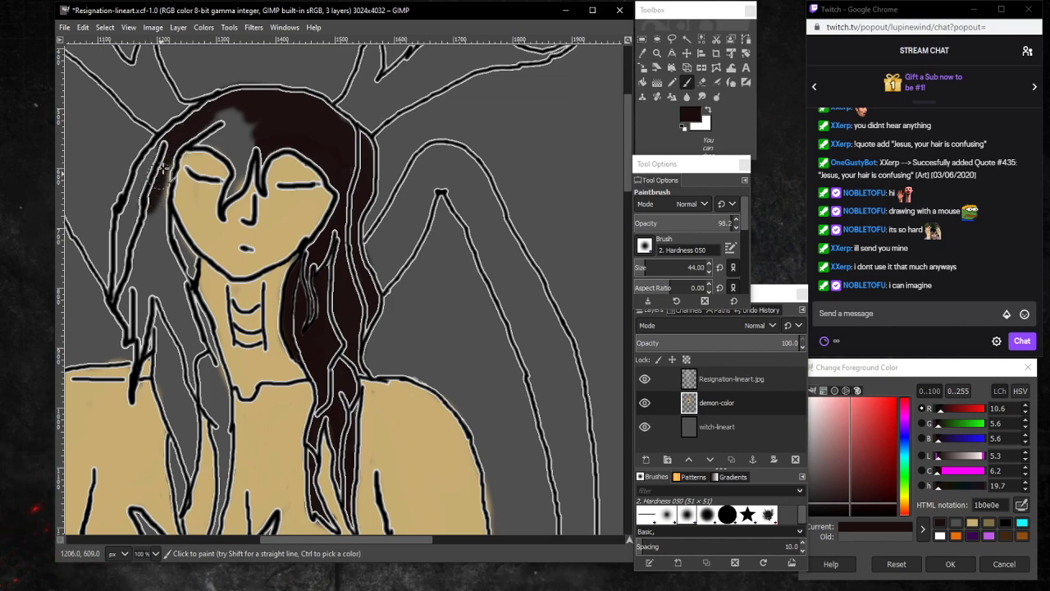
pyautogui.moveTo(164, 168); pyautogui.dragTo(140, 207)
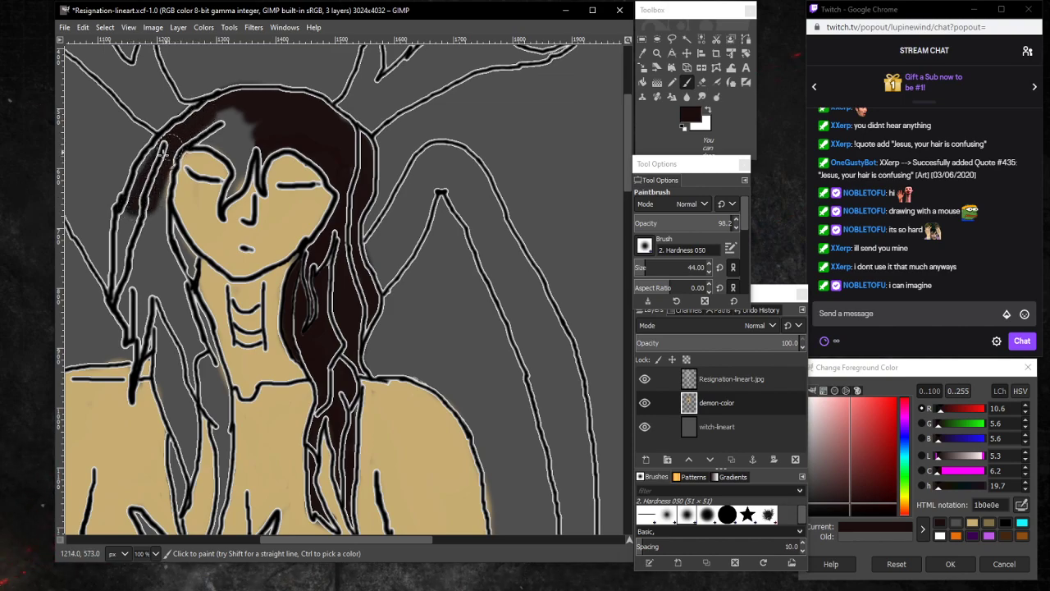
pyautogui.moveTo(164, 152)
pyautogui.mouseDown()
pyautogui.moveTo(119, 222)
pyautogui.moveTo(168, 153)
pyautogui.moveTo(138, 184)
pyautogui.moveTo(121, 255)
pyautogui.moveTo(139, 214)
pyautogui.moveTo(115, 293)
pyautogui.moveTo(131, 255)
pyautogui.moveTo(125, 310)
pyautogui.moveTo(130, 278)
pyautogui.moveTo(128, 311)
pyautogui.moveTo(141, 274)
pyautogui.moveTo(143, 298)
pyautogui.moveTo(132, 329)
pyautogui.moveTo(159, 163)
pyautogui.moveTo(154, 282)
pyautogui.moveTo(165, 232)
pyautogui.moveTo(188, 268)
pyautogui.moveTo(184, 284)
pyautogui.moveTo(173, 231)
pyautogui.moveTo(188, 262)
pyautogui.moveTo(182, 272)
pyautogui.moveTo(170, 236)
pyautogui.moveTo(186, 248)
pyautogui.moveTo(185, 264)
pyautogui.moveTo(163, 213)
pyautogui.moveTo(179, 255)
pyautogui.moveTo(168, 300)
pyautogui.moveTo(293, 307)
pyautogui.moveTo(310, 267)
pyautogui.moveTo(303, 352)
pyautogui.moveTo(255, 348)
pyautogui.moveTo(170, 286)
pyautogui.moveTo(201, 339)
pyautogui.moveTo(194, 301)
pyautogui.moveTo(217, 415)
pyautogui.moveTo(203, 327)
pyautogui.moveTo(215, 388)
pyautogui.moveTo(178, 301)
pyautogui.moveTo(179, 349)
pyautogui.moveTo(146, 254)
pyautogui.moveTo(159, 266)
pyautogui.moveTo(163, 336)
pyautogui.moveTo(152, 323)
pyautogui.moveTo(176, 415)
pyautogui.moveTo(182, 365)
pyautogui.moveTo(197, 412)
pyautogui.mouseUp()
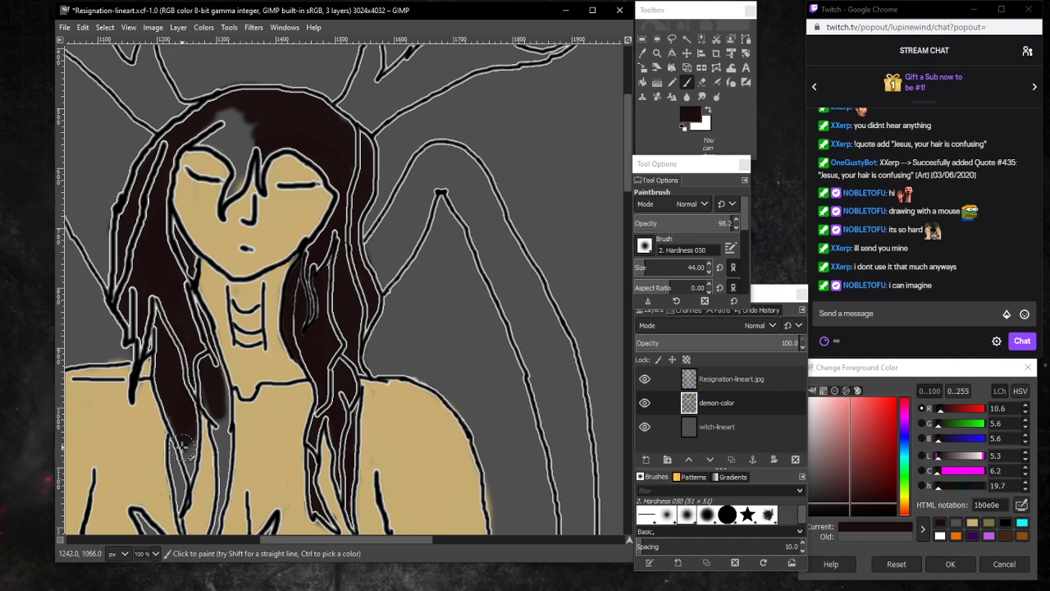
# Fill the lower ends of the newly painted strands with dark brown, reaching down to the crossed chest shape.
pyautogui.scroll(-6, 187, 435)
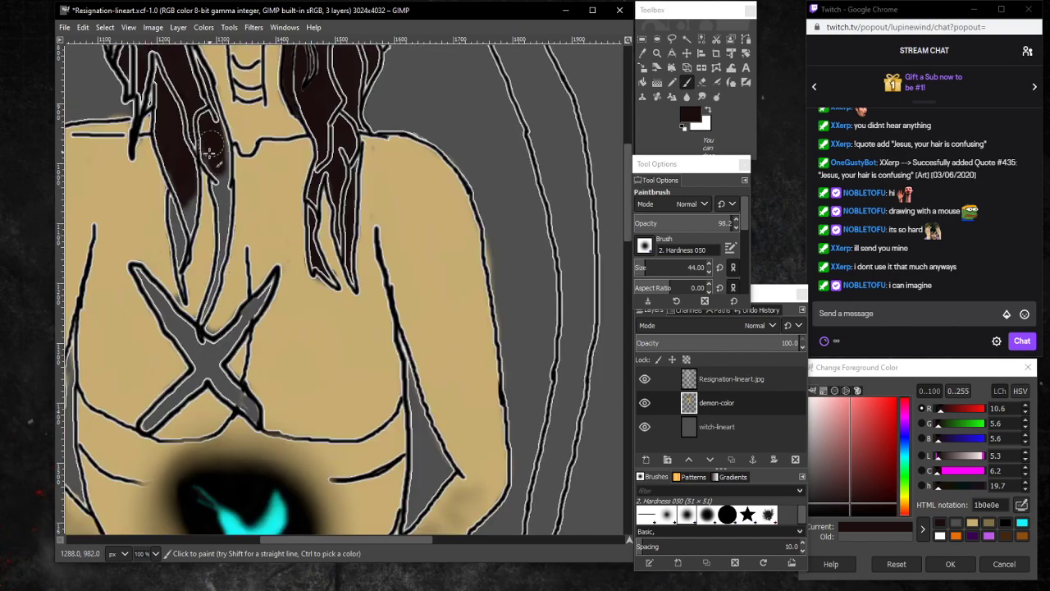
pyautogui.moveTo(215, 137); pyautogui.dragTo(218, 148)
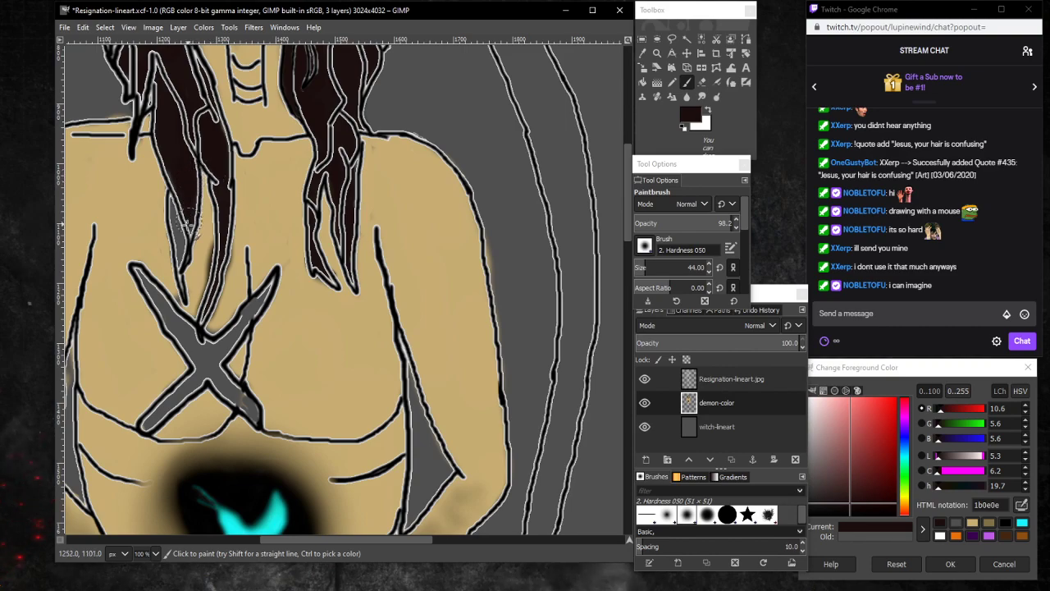
pyautogui.moveTo(184, 198); pyautogui.dragTo(182, 262)
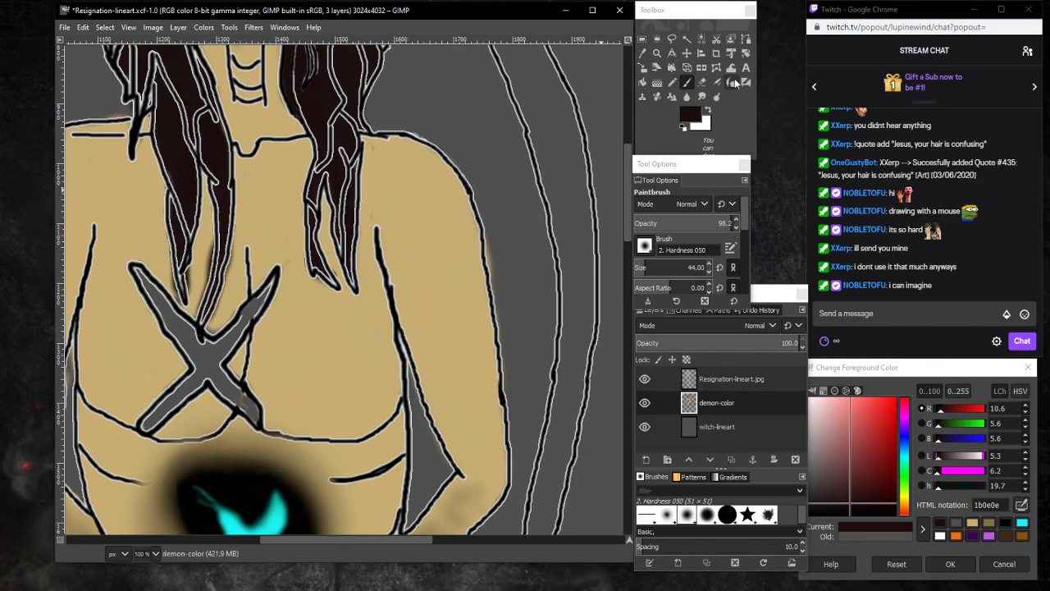
# Erase the white fringe inside the narrow strand tip above the crossed chest shape on the Resignation-lineart.jpg layer, using the Eraser at size 8.
pyautogui.click(657, 53)
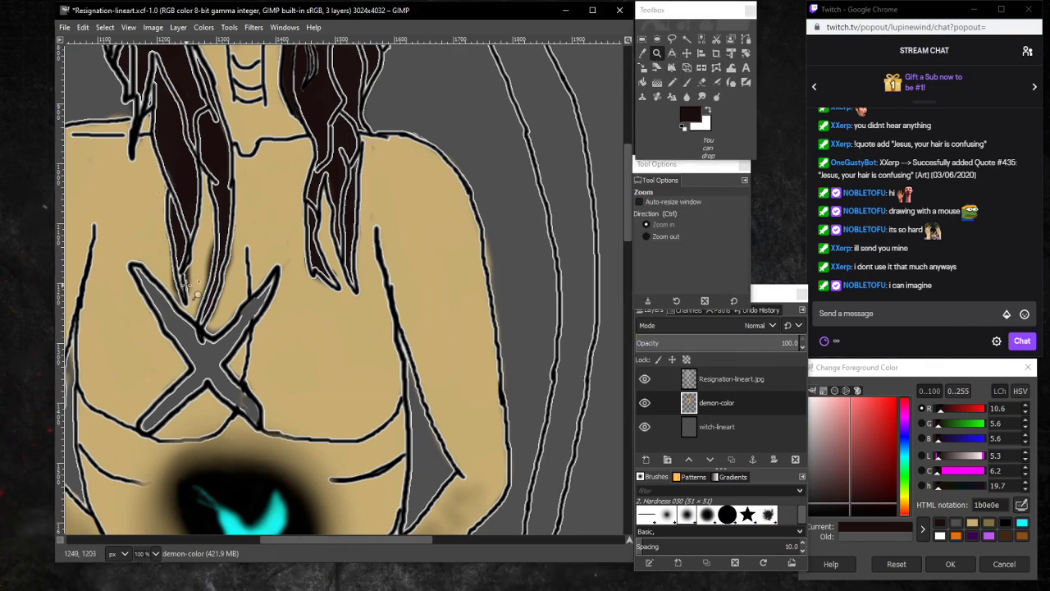
pyautogui.click(200, 304)
pyautogui.click(108, 274)
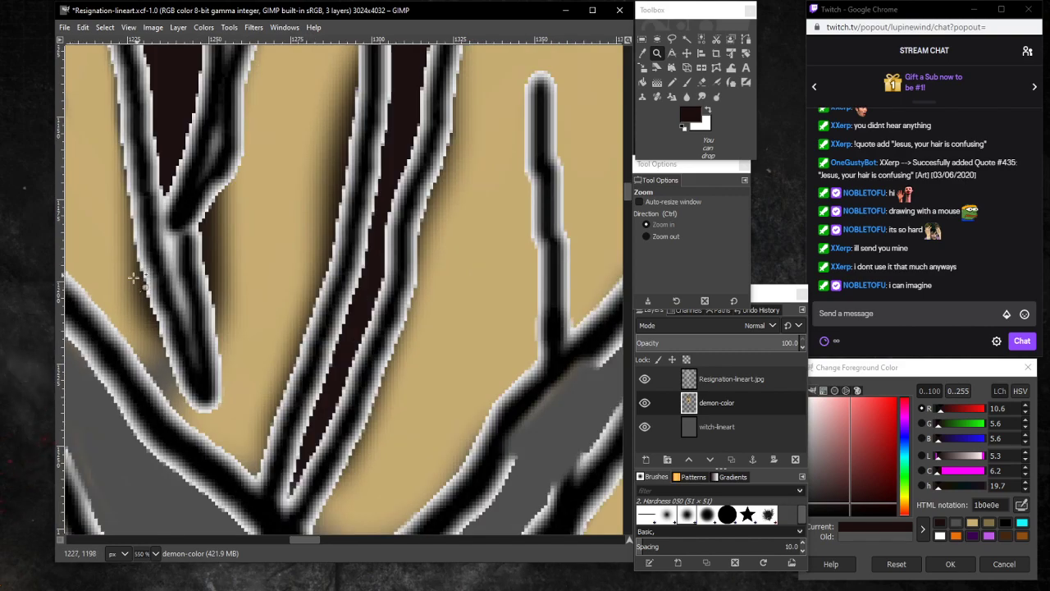
pyautogui.moveTo(297, 539); pyautogui.dragTo(288, 538)
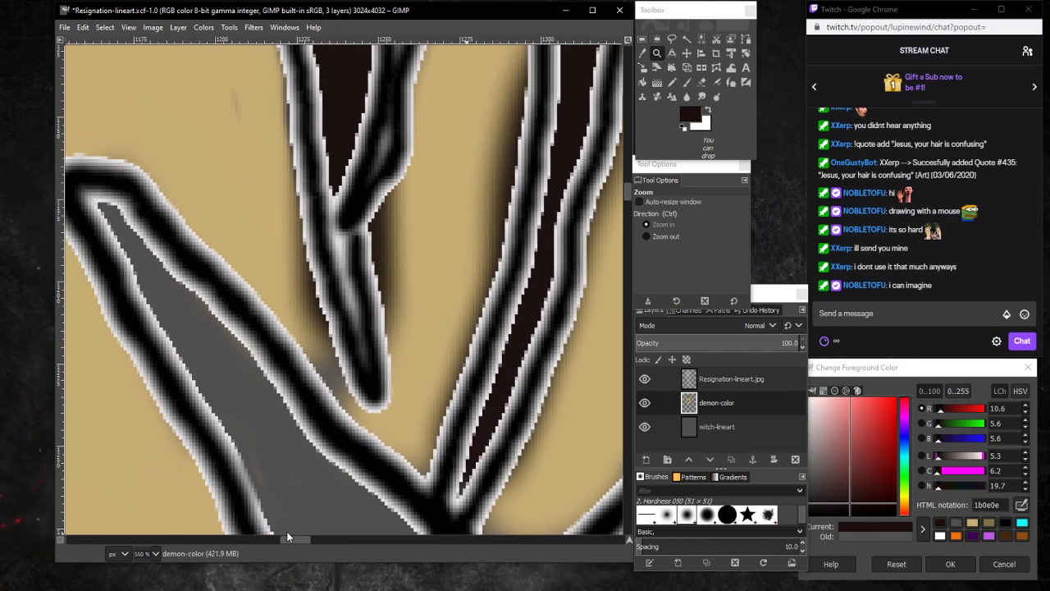
pyautogui.scroll(2, 304, 389)
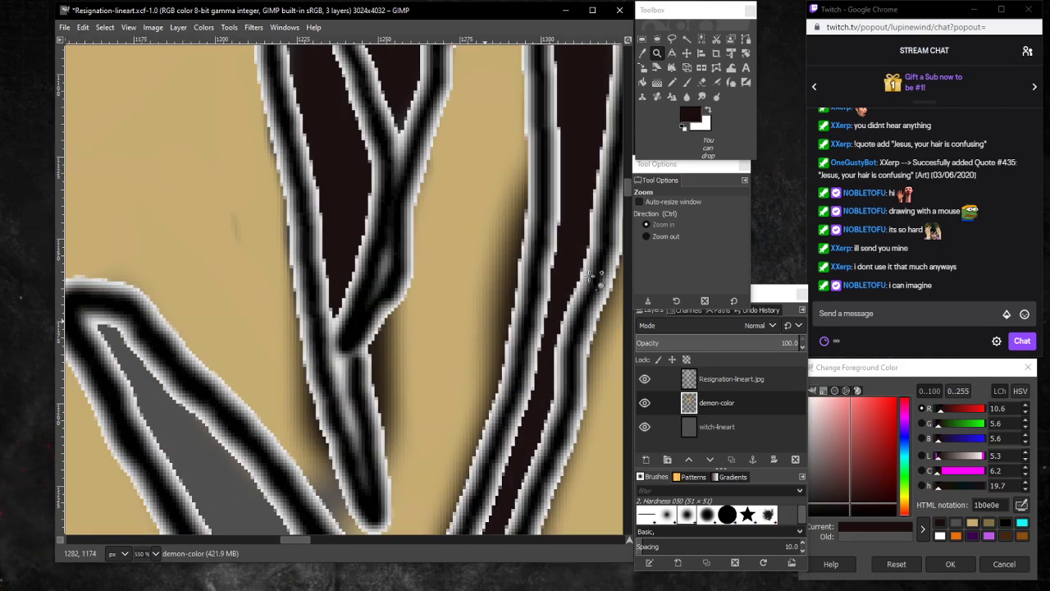
pyautogui.click(701, 83)
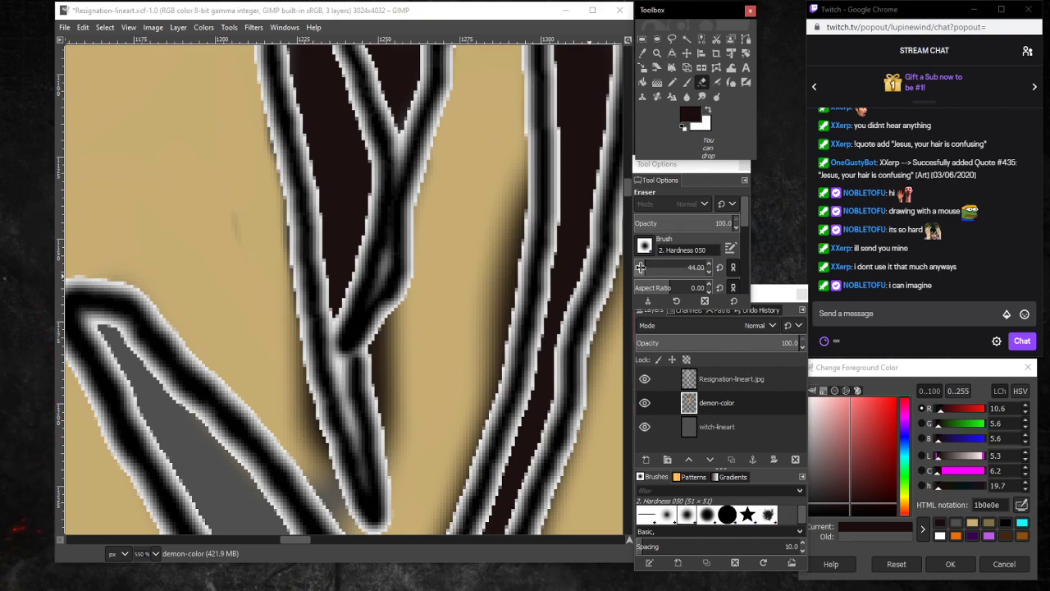
pyautogui.moveTo(641, 267); pyautogui.dragTo(639, 266)
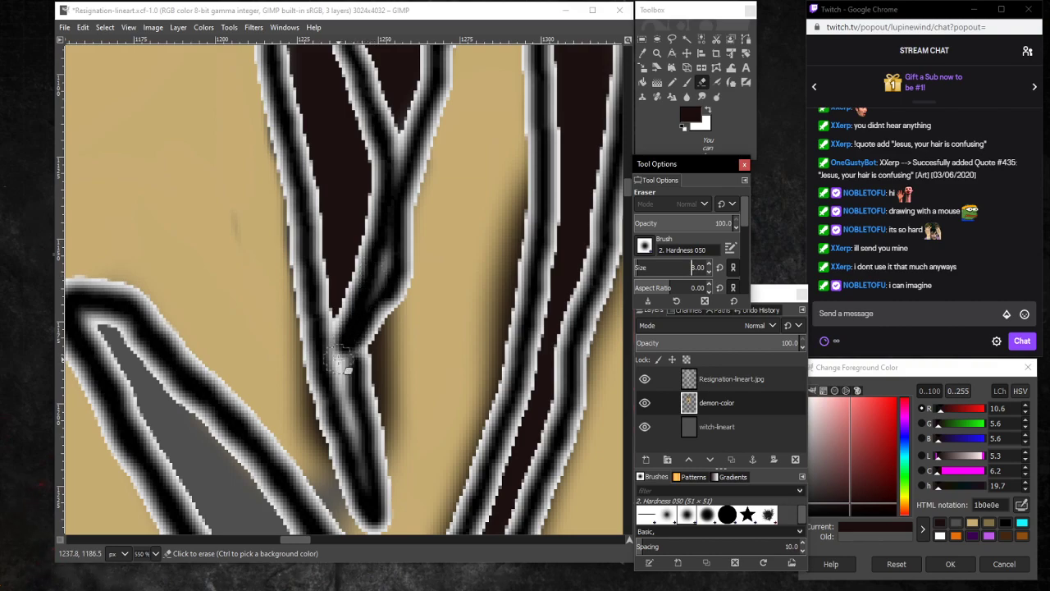
pyautogui.moveTo(348, 371); pyautogui.dragTo(349, 400)
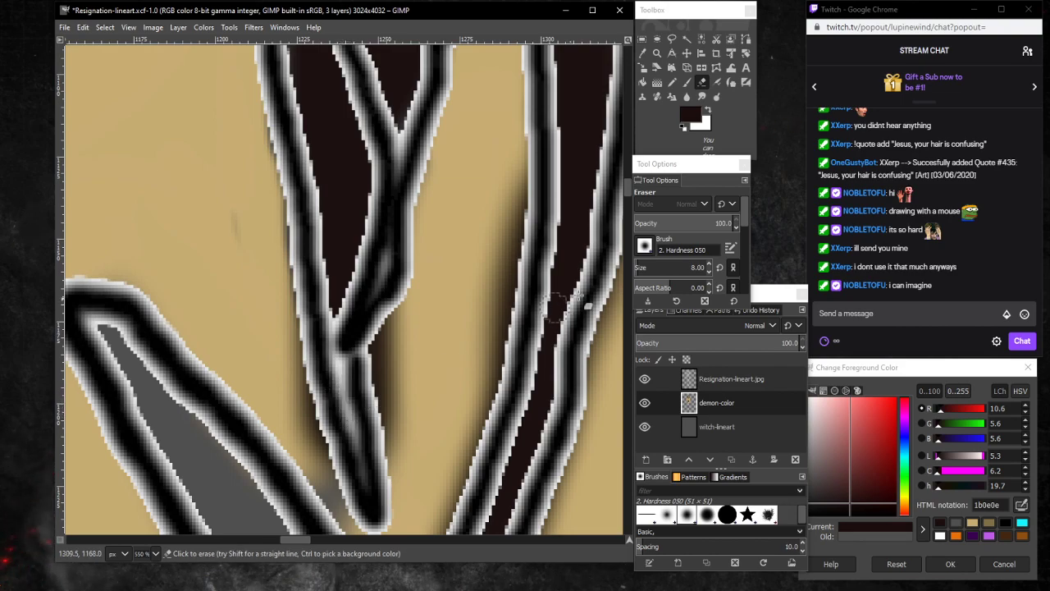
pyautogui.click(738, 377)
pyautogui.moveTo(345, 361); pyautogui.dragTo(357, 455)
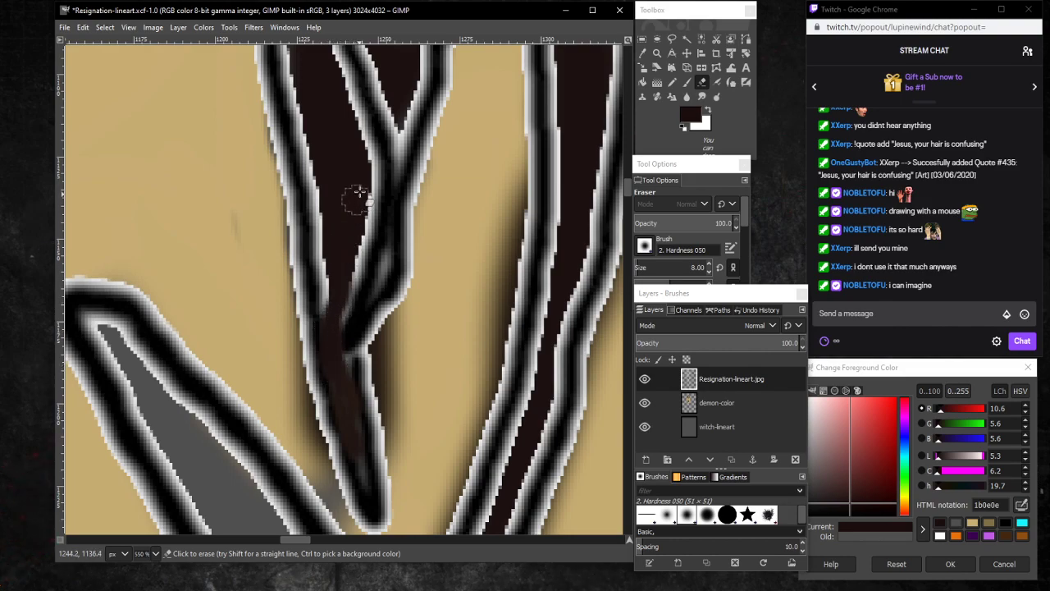
pyautogui.moveTo(358, 192)
pyautogui.mouseDown()
pyautogui.moveTo(356, 254)
pyautogui.moveTo(359, 222)
pyautogui.moveTo(334, 309)
pyautogui.mouseUp()
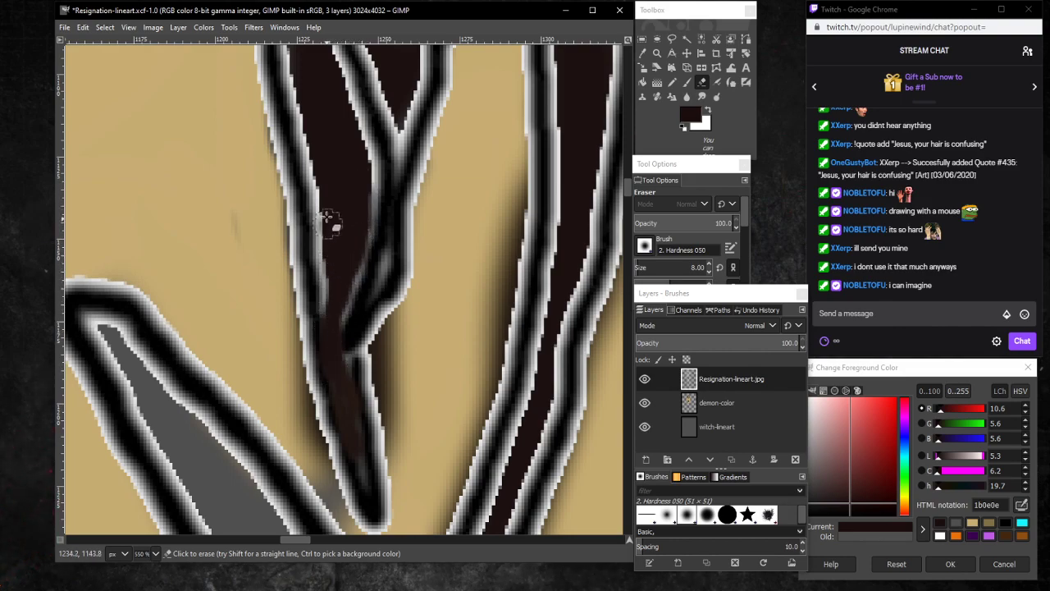
pyautogui.moveTo(328, 220)
pyautogui.mouseDown()
pyautogui.moveTo(330, 347)
pyautogui.moveTo(364, 464)
pyautogui.mouseUp()
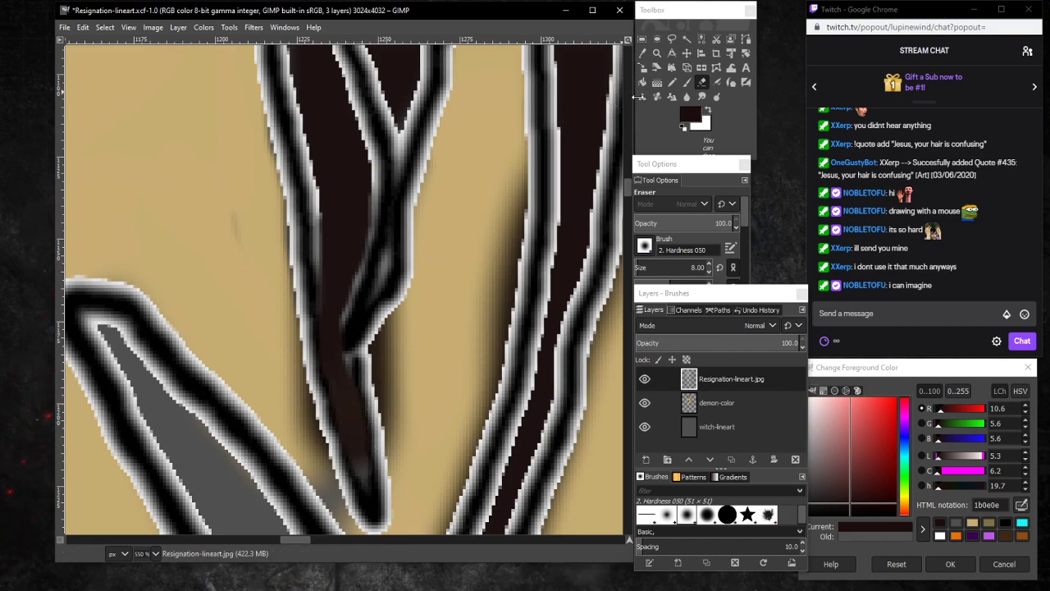
# On the demon-color layer, fill the cleaned strand tip with dark brown 1b0e0e, using the Paintbrush at size 8.
pyautogui.click(688, 83)
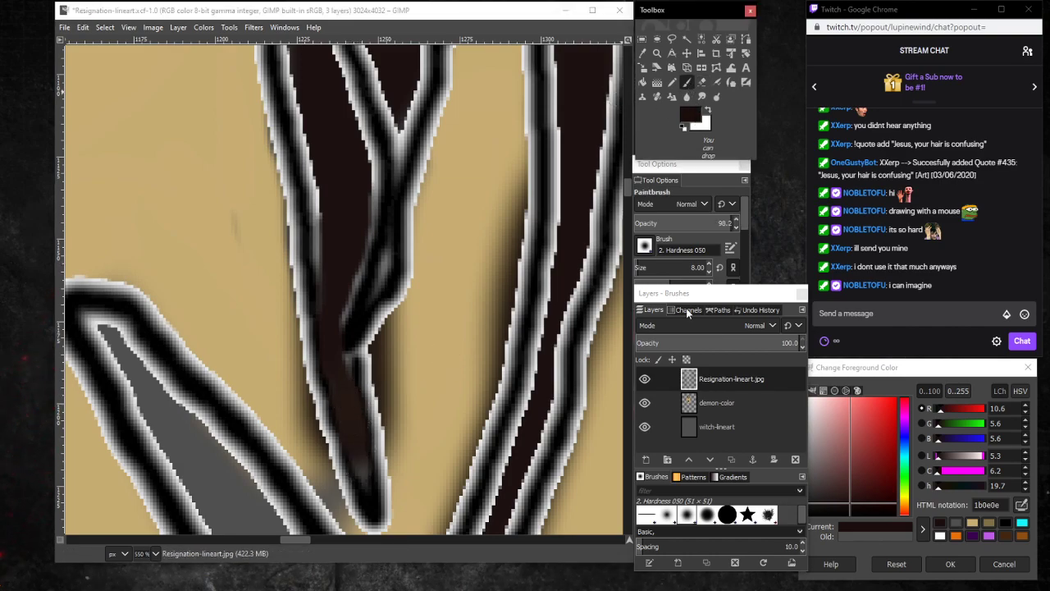
pyautogui.click(731, 402)
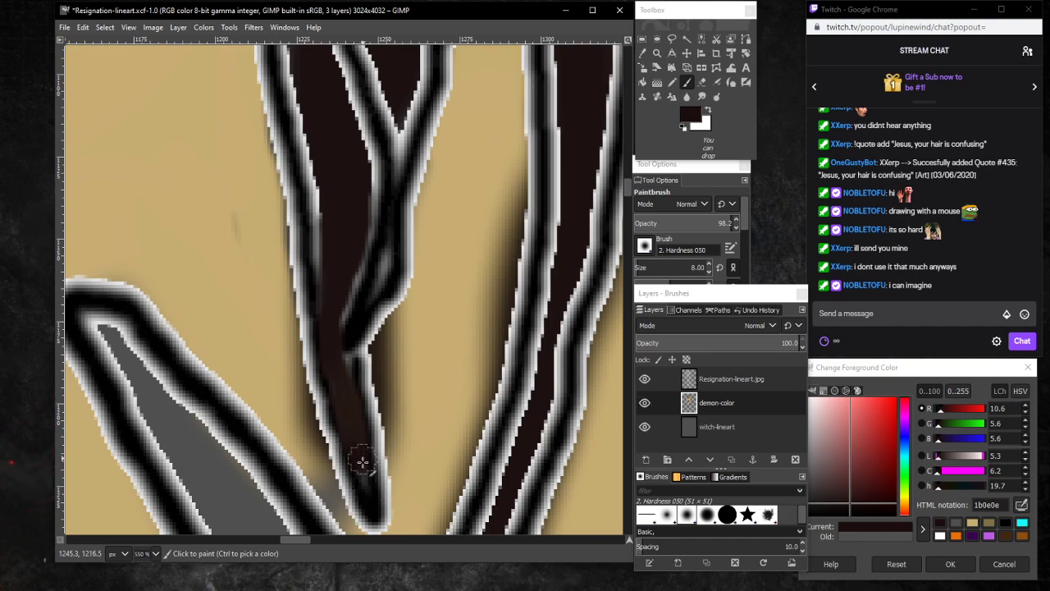
pyautogui.moveTo(362, 462); pyautogui.dragTo(361, 491)
pyautogui.moveTo(341, 373); pyautogui.dragTo(362, 327)
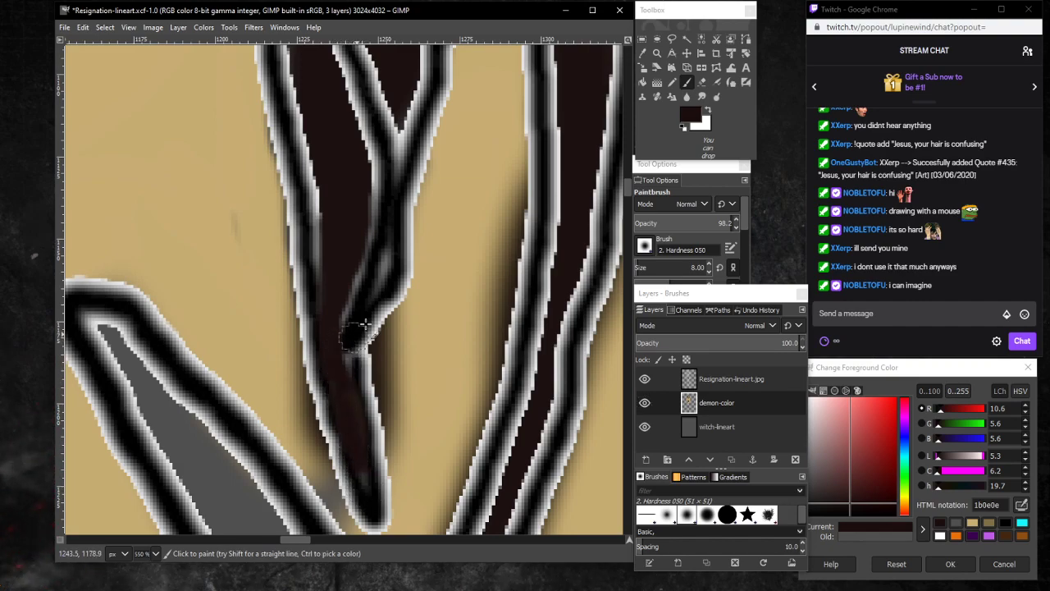
# Erase the remaining light fringe inside the strand tip and along its inner edge on the Resignation-lineart.jpg layer.
pyautogui.click(703, 82)
pyautogui.click(747, 381)
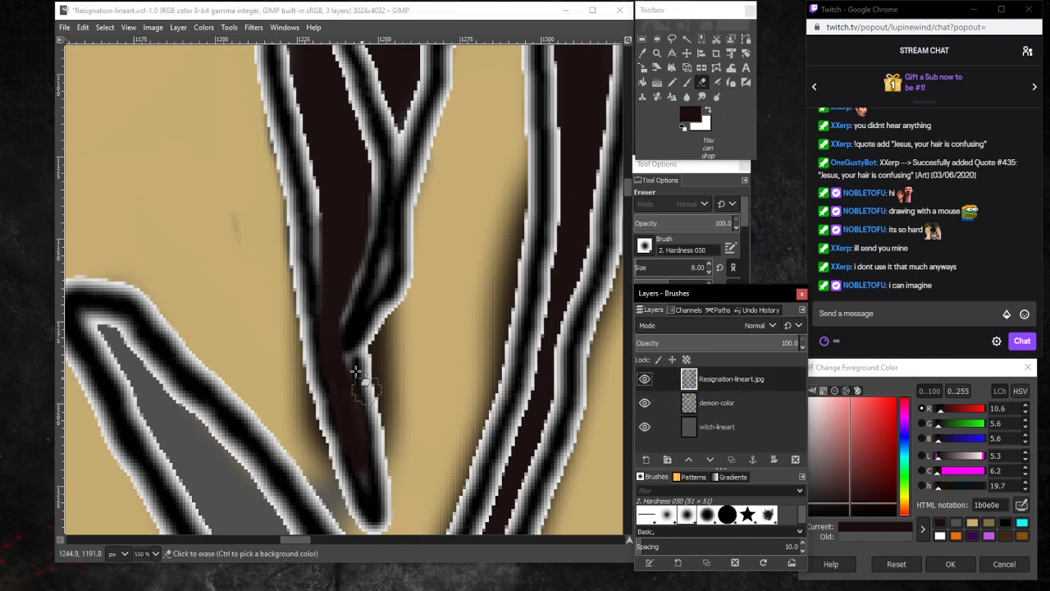
pyautogui.click(346, 361)
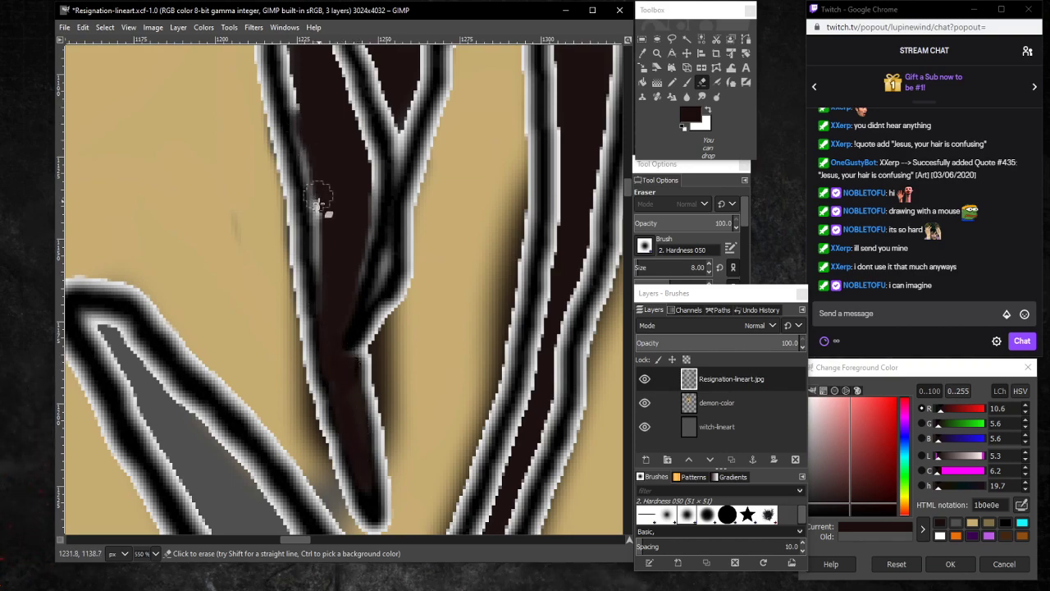
# Erase the white fringe inside the upper end of the narrow side strand, down along its inner outer-edge line.
pyautogui.scroll(6, 298, 89)
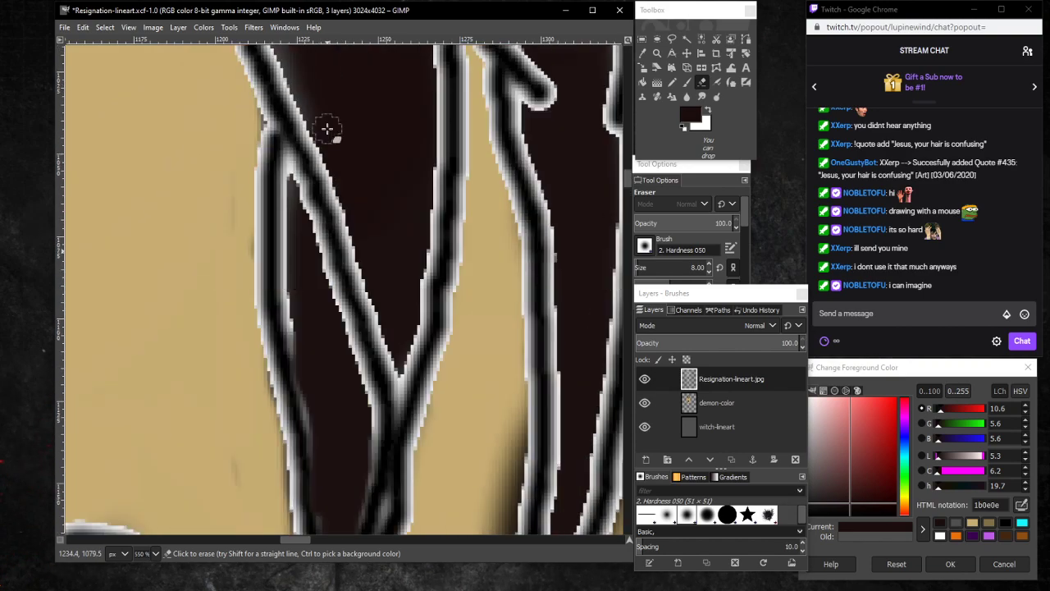
pyautogui.moveTo(284, 294)
pyautogui.mouseDown()
pyautogui.moveTo(293, 327)
pyautogui.moveTo(286, 283)
pyautogui.moveTo(286, 356)
pyautogui.mouseUp()
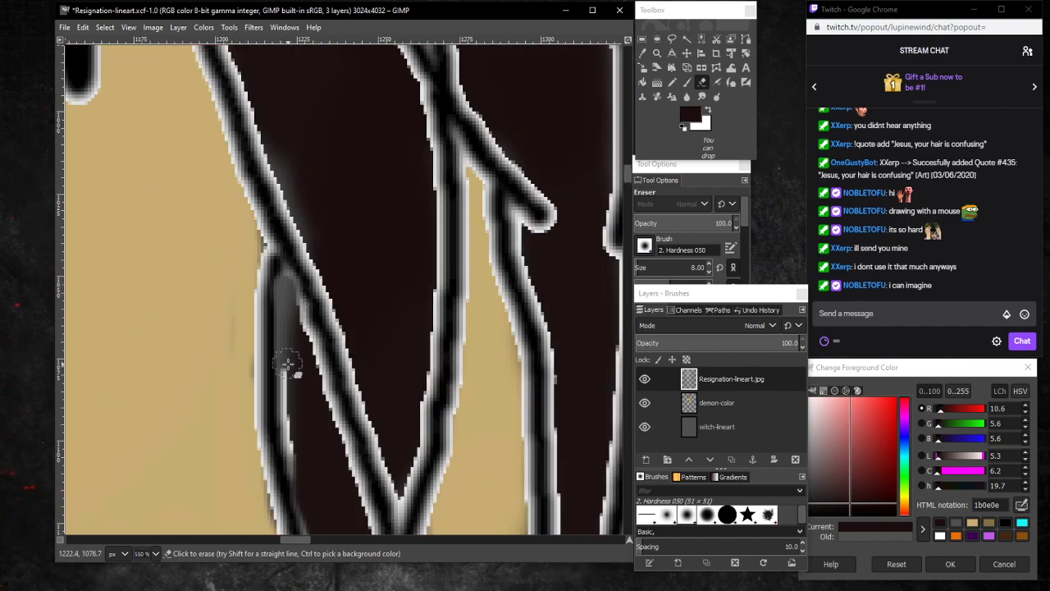
pyautogui.moveTo(290, 400)
pyautogui.mouseDown()
pyautogui.moveTo(292, 439)
pyautogui.moveTo(285, 362)
pyautogui.moveTo(294, 472)
pyautogui.mouseUp()
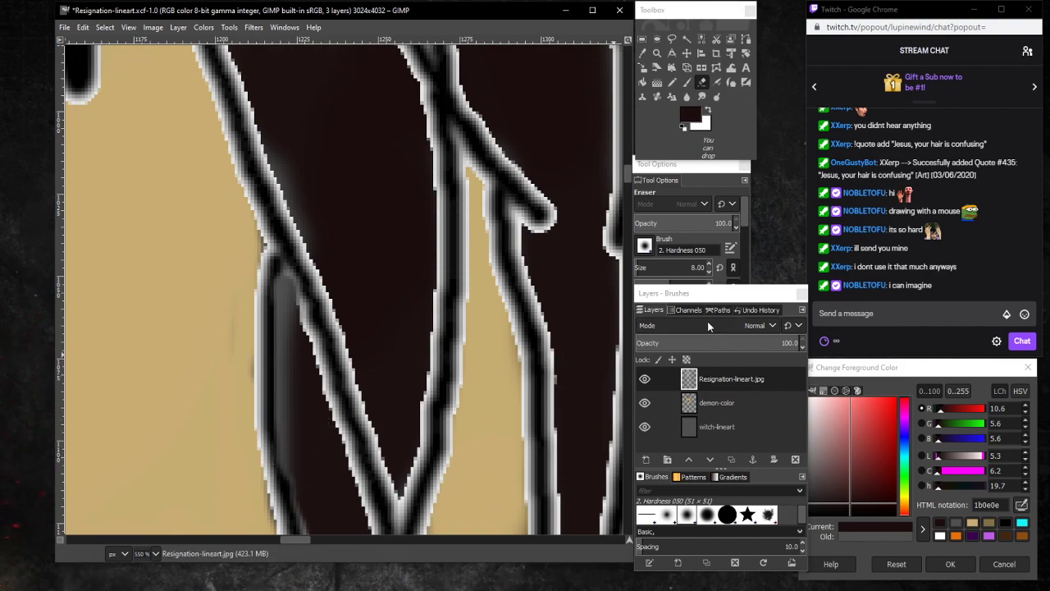
# On the demon-color layer, fill the cleaned upper end of the narrow side strand with dark brown 1b0e0e, using the Paintbrush at size 8.
pyautogui.click(739, 403)
pyautogui.click(686, 82)
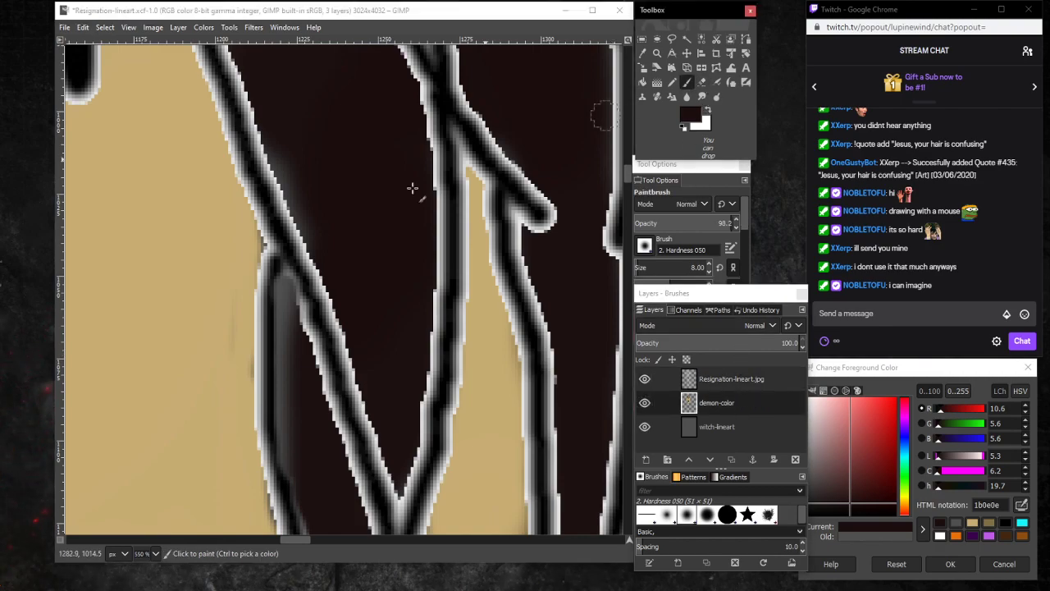
pyautogui.moveTo(288, 291)
pyautogui.mouseDown()
pyautogui.moveTo(286, 312)
pyautogui.moveTo(276, 300)
pyautogui.moveTo(287, 268)
pyautogui.moveTo(277, 347)
pyautogui.moveTo(290, 413)
pyautogui.moveTo(282, 394)
pyautogui.mouseUp()
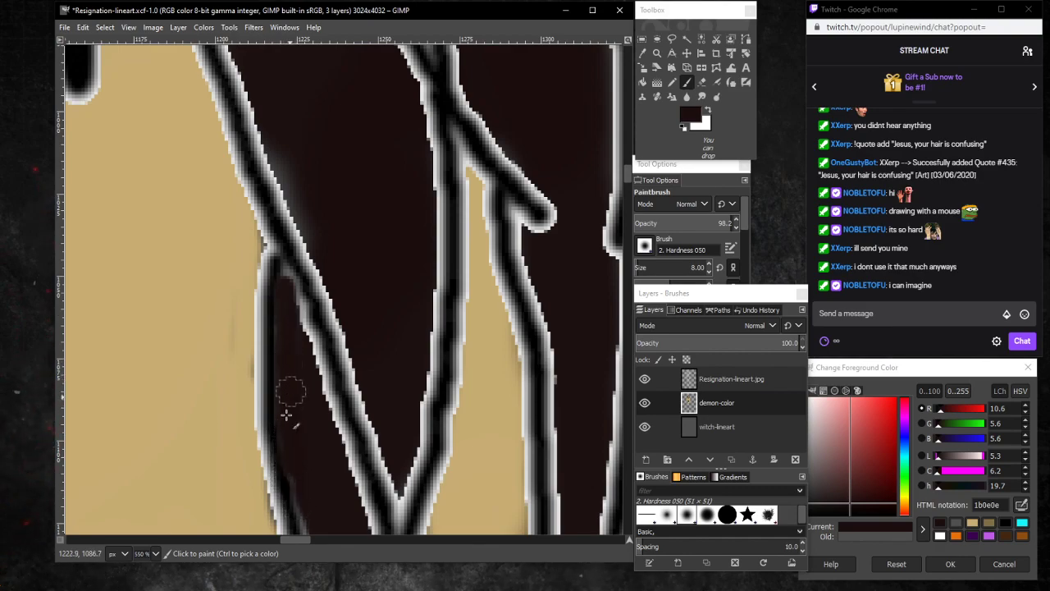
# Erase the white fringe in the small strand gap above the shoulder and between the outer hair line and short vertical line on the Resignation-lineart.jpg layer.
pyautogui.scroll(5, 324, 377)
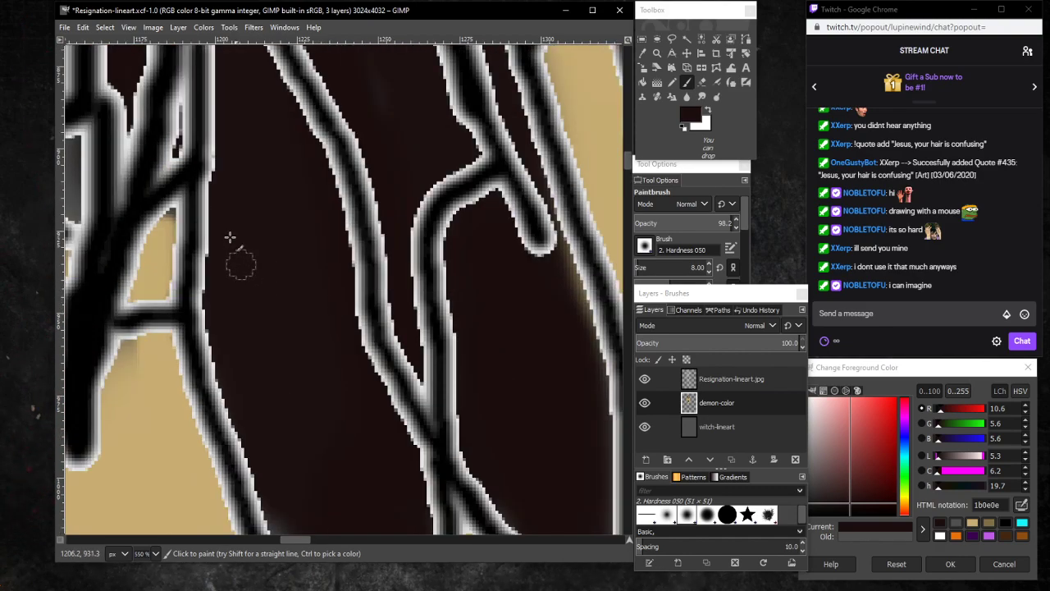
pyautogui.moveTo(301, 540); pyautogui.dragTo(286, 538)
pyautogui.scroll(3, 307, 413)
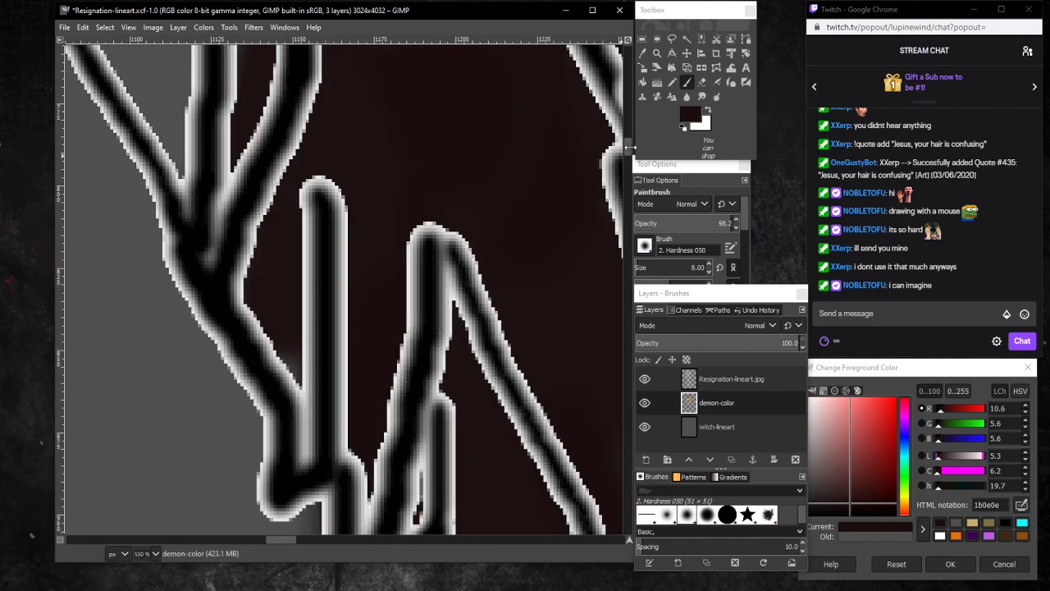
pyautogui.click(702, 84)
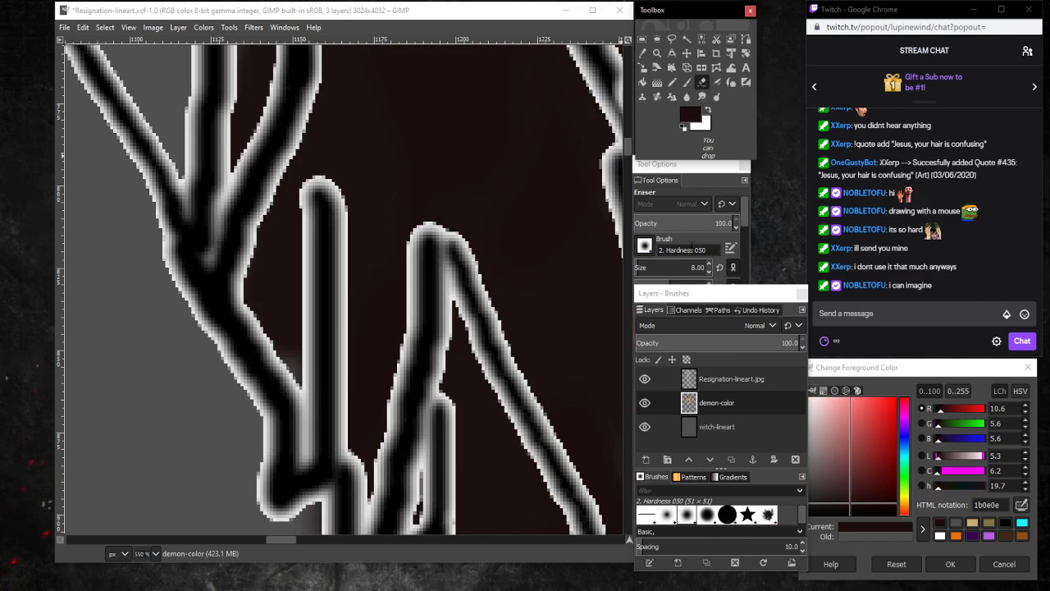
pyautogui.click(731, 378)
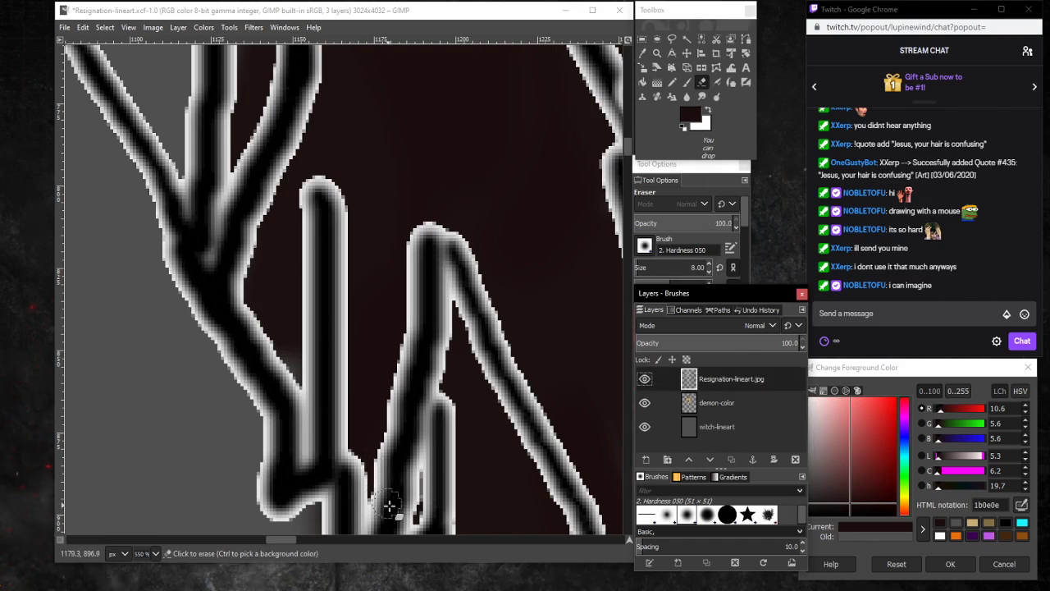
pyautogui.scroll(-3, 410, 484)
pyautogui.moveTo(419, 351)
pyautogui.mouseDown()
pyautogui.moveTo(416, 340)
pyautogui.moveTo(399, 416)
pyautogui.moveTo(424, 345)
pyautogui.moveTo(426, 291)
pyautogui.moveTo(401, 422)
pyautogui.moveTo(424, 389)
pyautogui.moveTo(371, 302)
pyautogui.mouseUp()
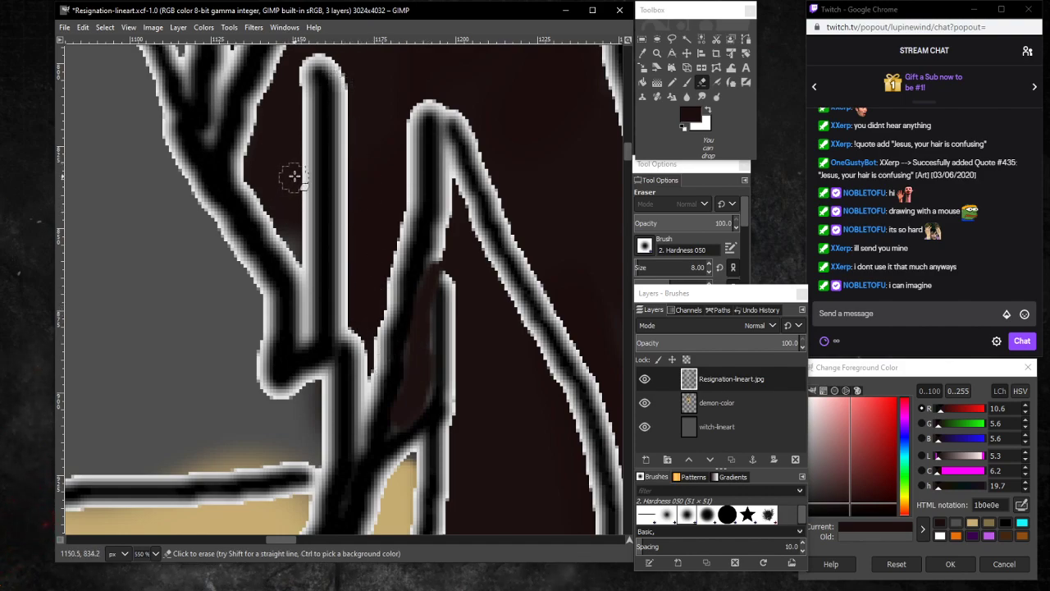
pyautogui.moveTo(301, 239)
pyautogui.mouseDown()
pyautogui.moveTo(301, 58)
pyautogui.moveTo(303, 321)
pyautogui.moveTo(302, 241)
pyautogui.moveTo(276, 213)
pyautogui.moveTo(310, 326)
pyautogui.mouseUp()
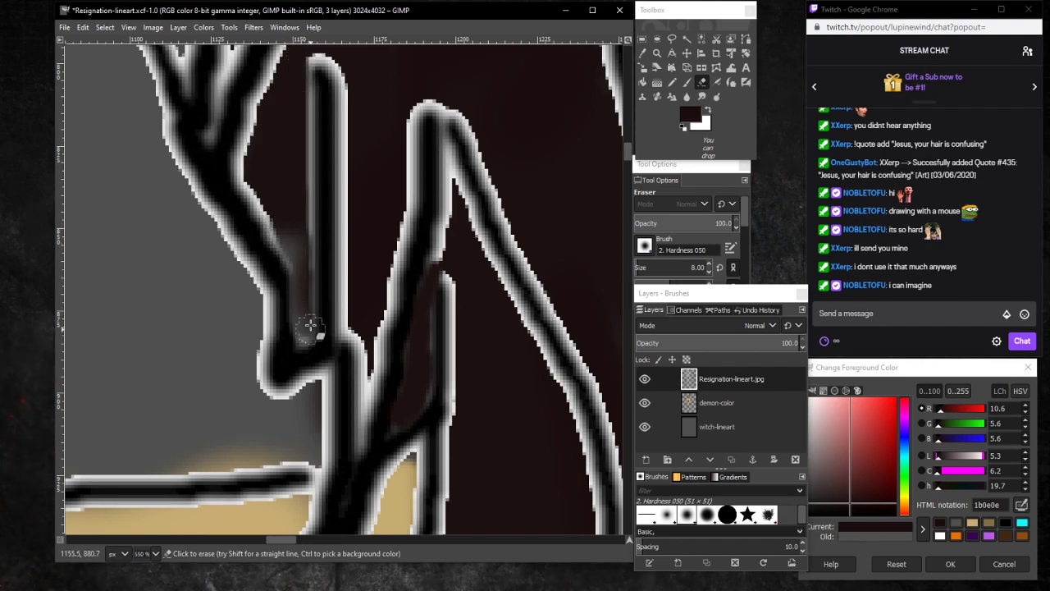
pyautogui.moveTo(305, 263)
pyautogui.mouseDown()
pyautogui.moveTo(254, 141)
pyautogui.moveTo(269, 91)
pyautogui.moveTo(250, 143)
pyautogui.moveTo(268, 225)
pyautogui.mouseUp()
# On the demon-color layer, paint dark brown 1b0e0e into the gap between the outer hair line and the short vertical line.
pyautogui.click(687, 82)
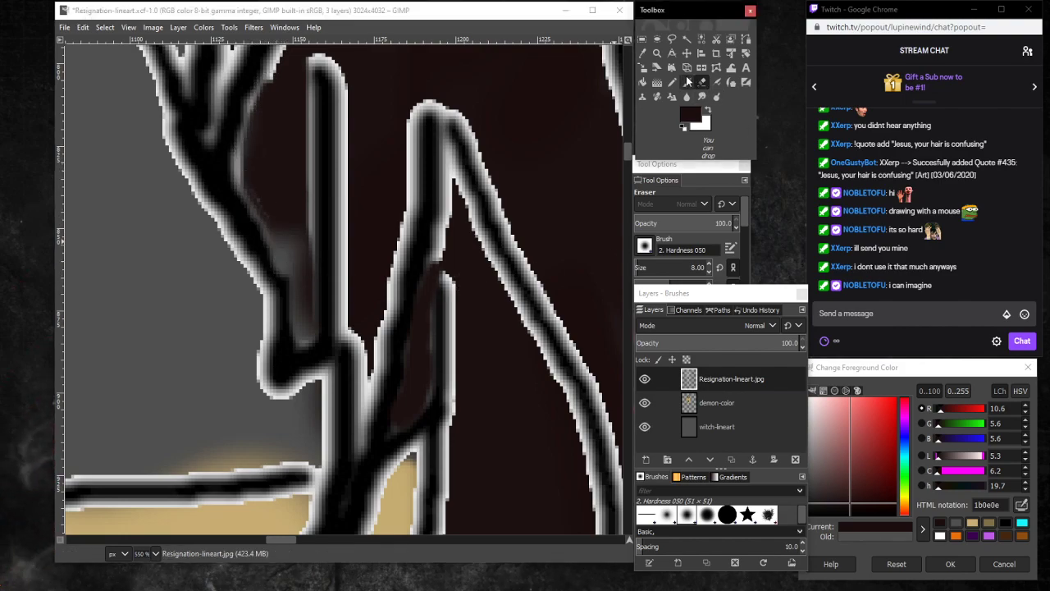
pyautogui.click(735, 404)
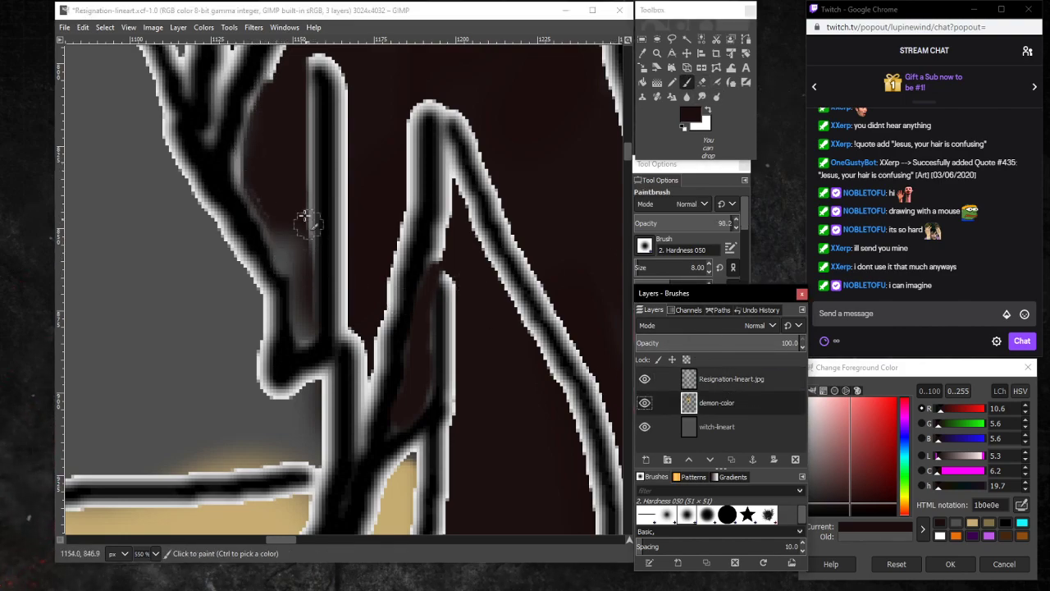
pyautogui.moveTo(267, 216)
pyautogui.mouseDown()
pyautogui.moveTo(287, 307)
pyautogui.moveTo(290, 219)
pyautogui.moveTo(297, 303)
pyautogui.moveTo(291, 216)
pyautogui.moveTo(305, 299)
pyautogui.moveTo(299, 356)
pyautogui.moveTo(300, 330)
pyautogui.mouseUp()
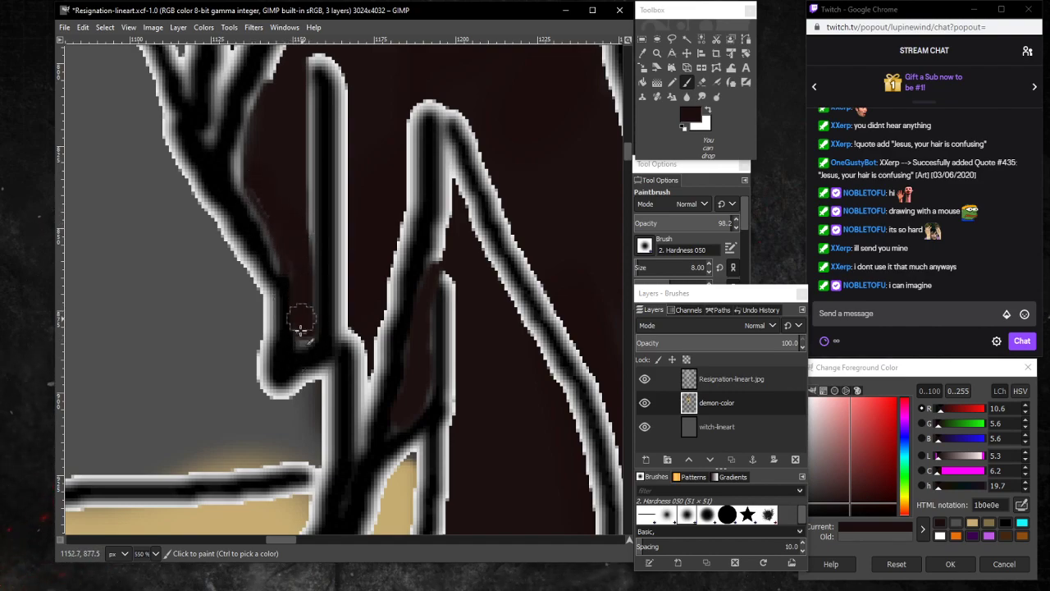
pyautogui.moveTo(252, 178)
pyautogui.mouseDown()
pyautogui.moveTo(261, 240)
pyautogui.moveTo(239, 109)
pyautogui.moveTo(227, 192)
pyautogui.mouseUp()
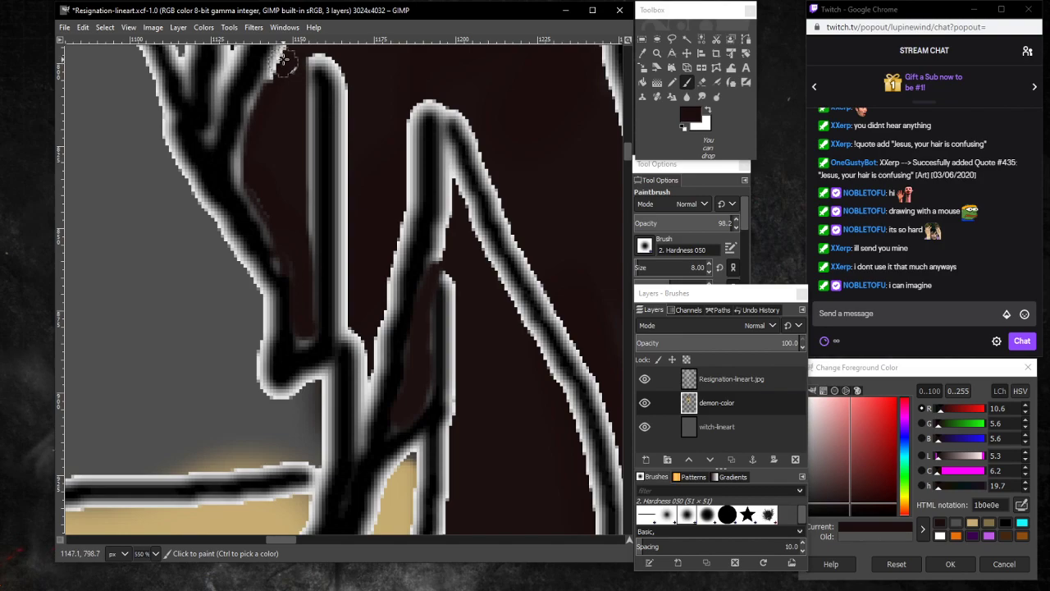
# Erase the leftover light fringe along the inside of the outer hair line on the Resignation-lineart.jpg layer and touch up its dark brown on demon-color.
pyautogui.click(700, 83)
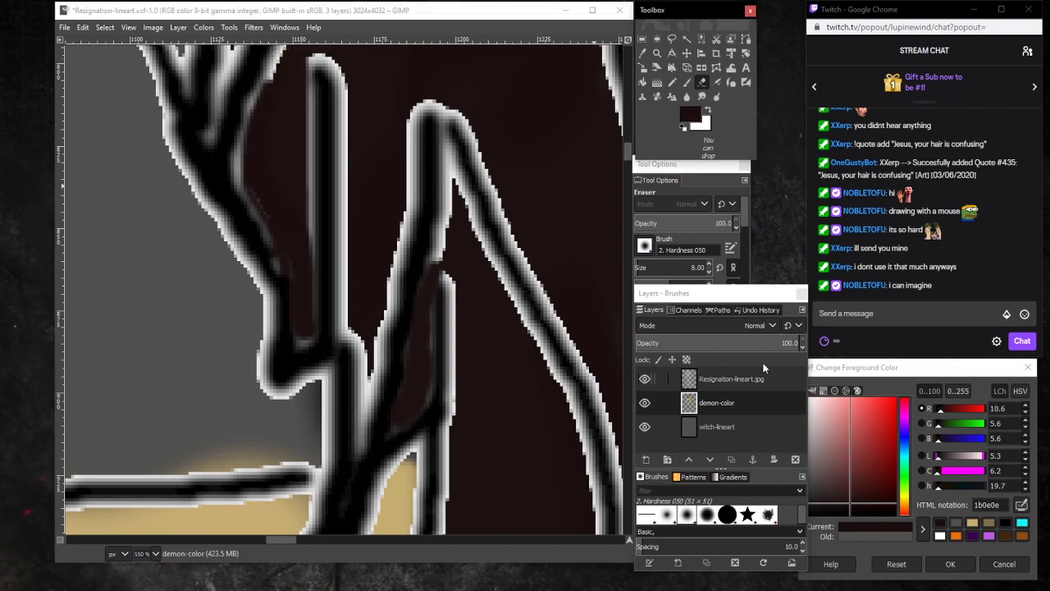
pyautogui.click(704, 380)
pyautogui.moveTo(264, 113); pyautogui.dragTo(241, 157)
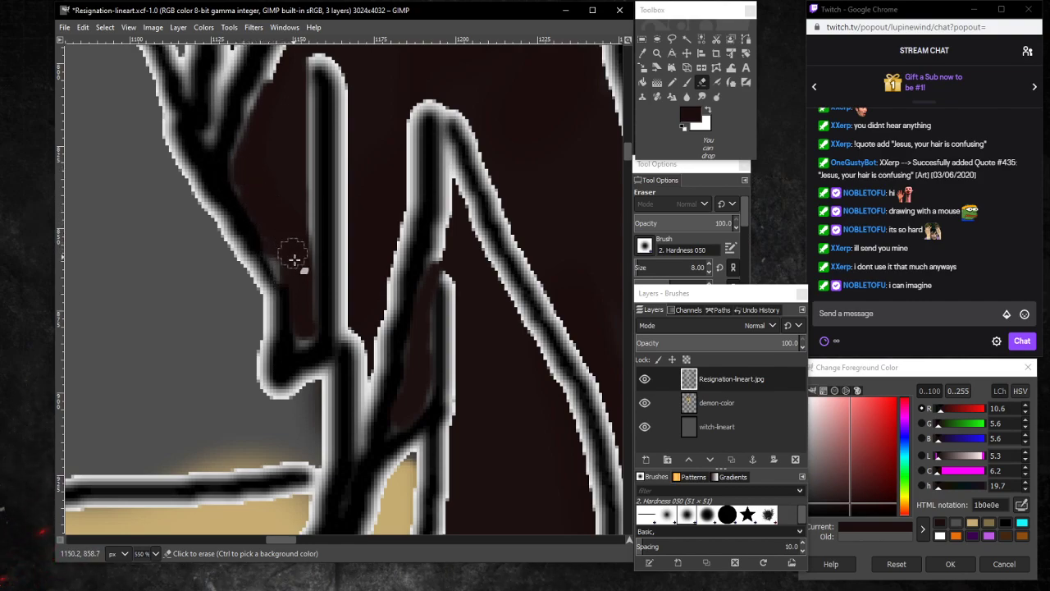
pyautogui.click(687, 82)
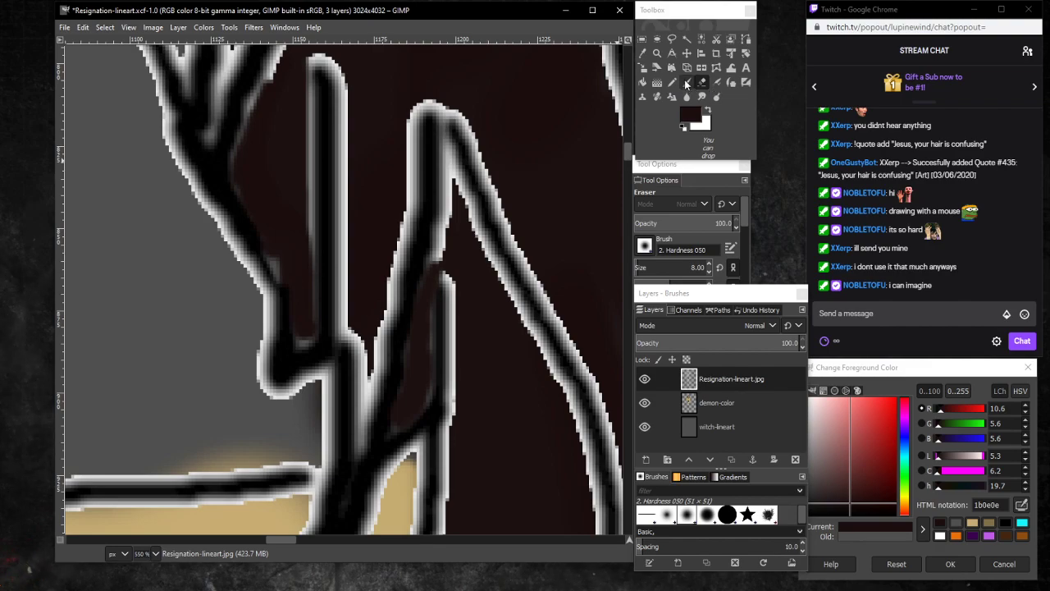
pyautogui.click(695, 400)
pyautogui.moveTo(245, 191)
pyautogui.mouseDown()
pyautogui.moveTo(273, 240)
pyautogui.moveTo(257, 237)
pyautogui.moveTo(262, 223)
pyautogui.mouseUp()
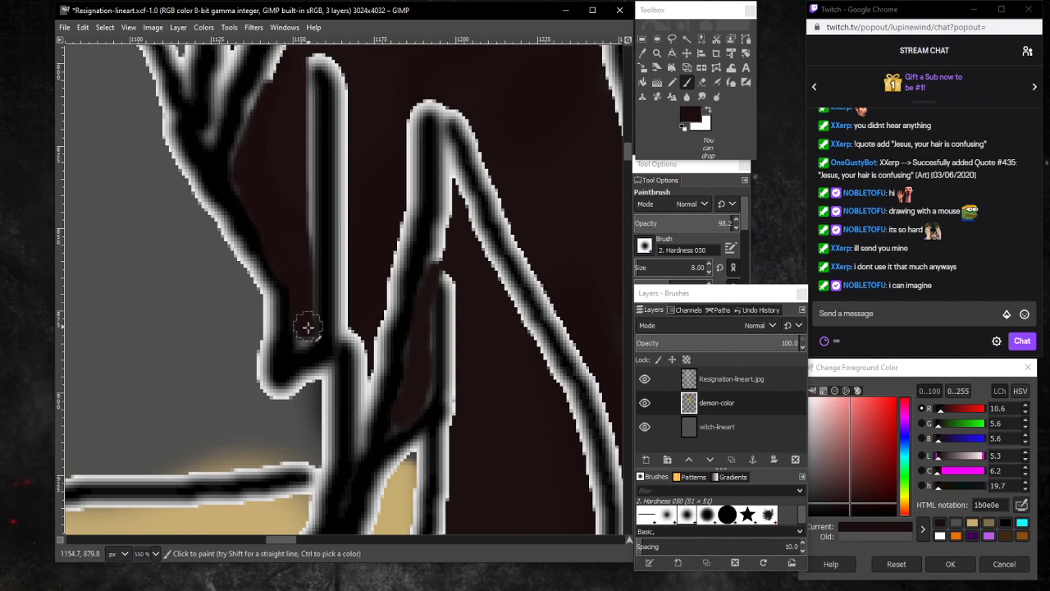
# Erase the white fringe inside the V-shaped gap where the outer hair lines meet on the Resignation-lineart.jpg layer, with the Eraser at size 8.
pyautogui.click(702, 83)
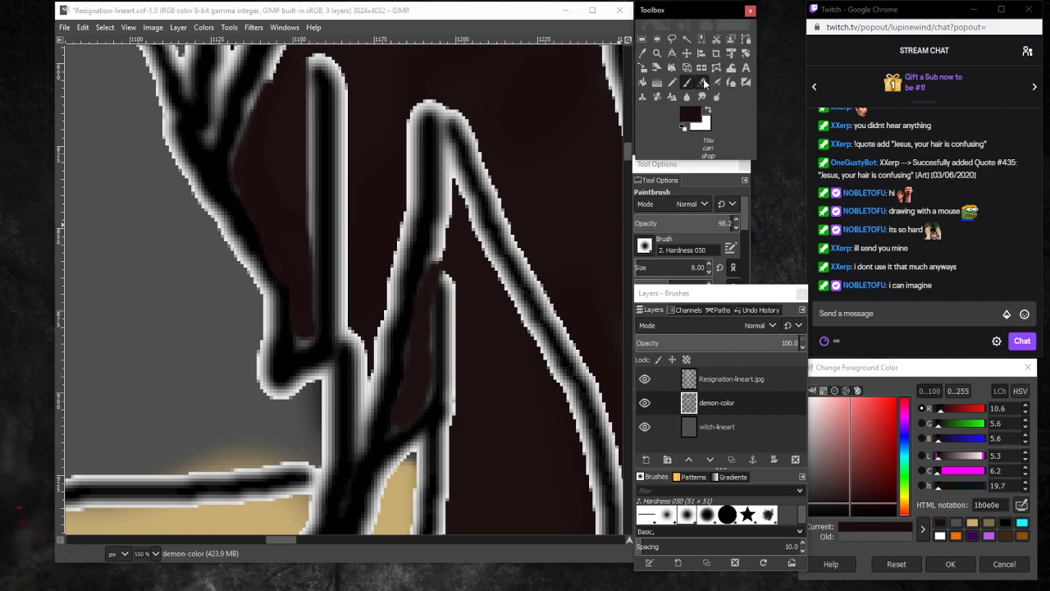
pyautogui.click(762, 378)
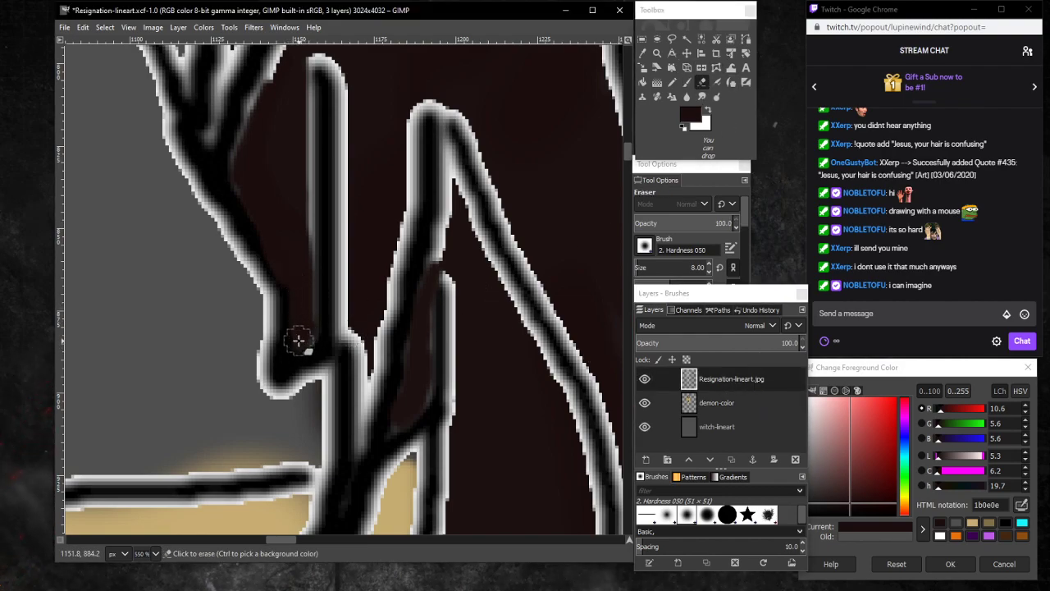
pyautogui.scroll(5, 307, 299)
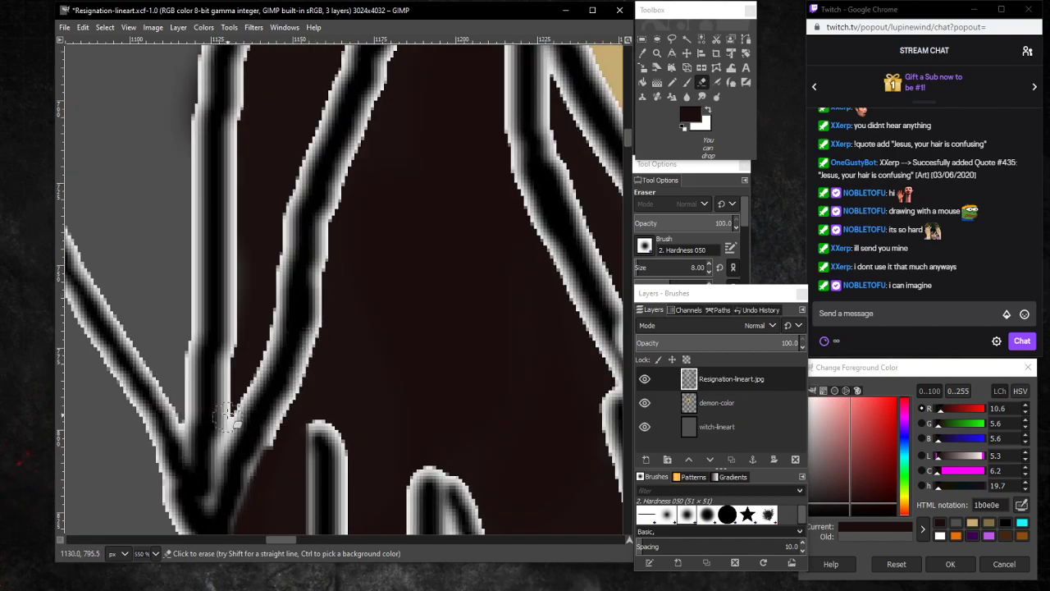
pyautogui.moveTo(233, 401)
pyautogui.mouseDown()
pyautogui.moveTo(234, 356)
pyautogui.moveTo(215, 446)
pyautogui.moveTo(229, 469)
pyautogui.moveTo(212, 491)
pyautogui.moveTo(219, 482)
pyautogui.mouseUp()
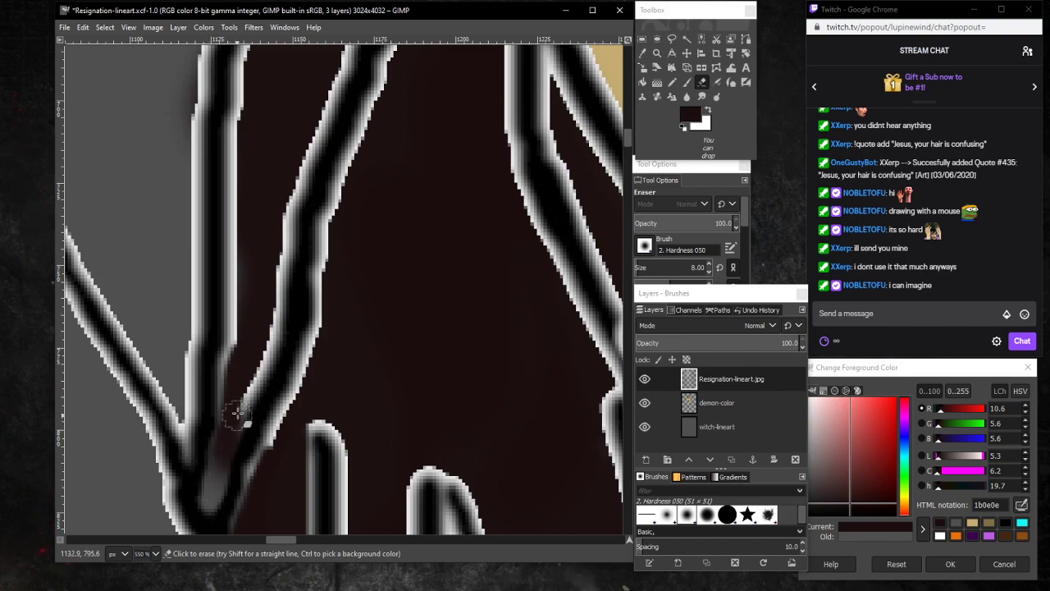
# On the demon-color layer, fill the bottom of the cleaned V-shaped gap with dark brown 1b0e0e.
pyautogui.click(687, 83)
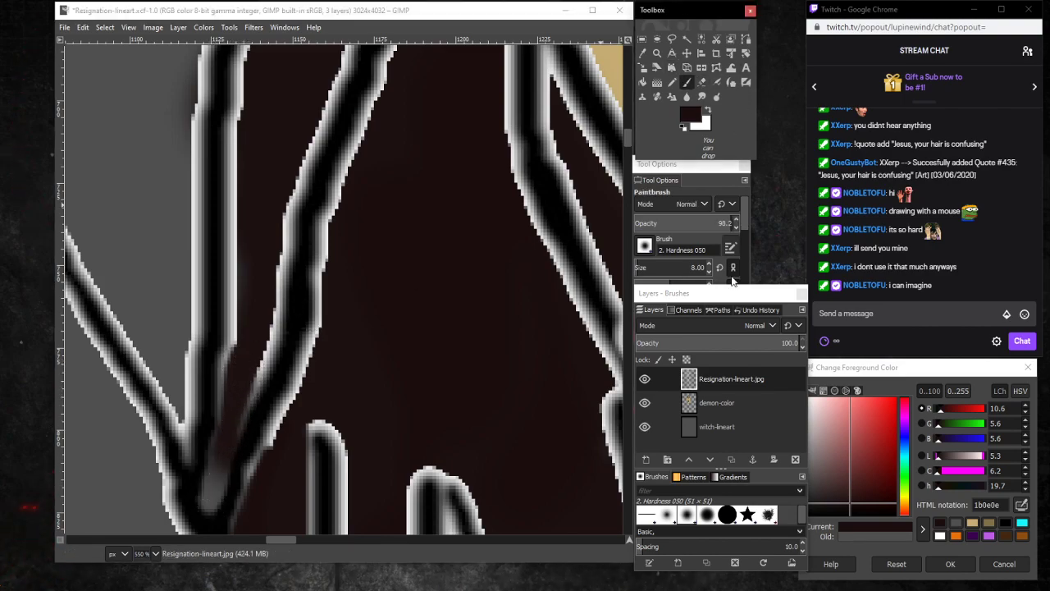
pyautogui.click(732, 406)
pyautogui.moveTo(222, 481)
pyautogui.mouseDown()
pyautogui.moveTo(211, 492)
pyautogui.moveTo(221, 417)
pyautogui.moveTo(213, 484)
pyautogui.mouseUp()
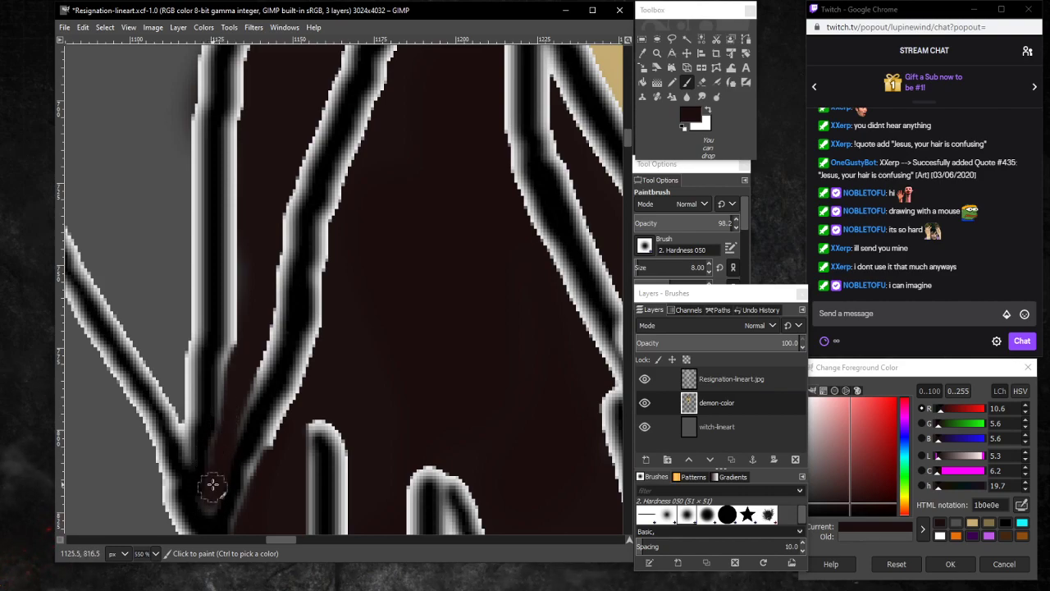
# On the Resignation-lineart.jpg layer, erase the white fringe inside the inverted-V hair strand above the shoulder and around the short line beneath it.
pyautogui.click(155, 553)
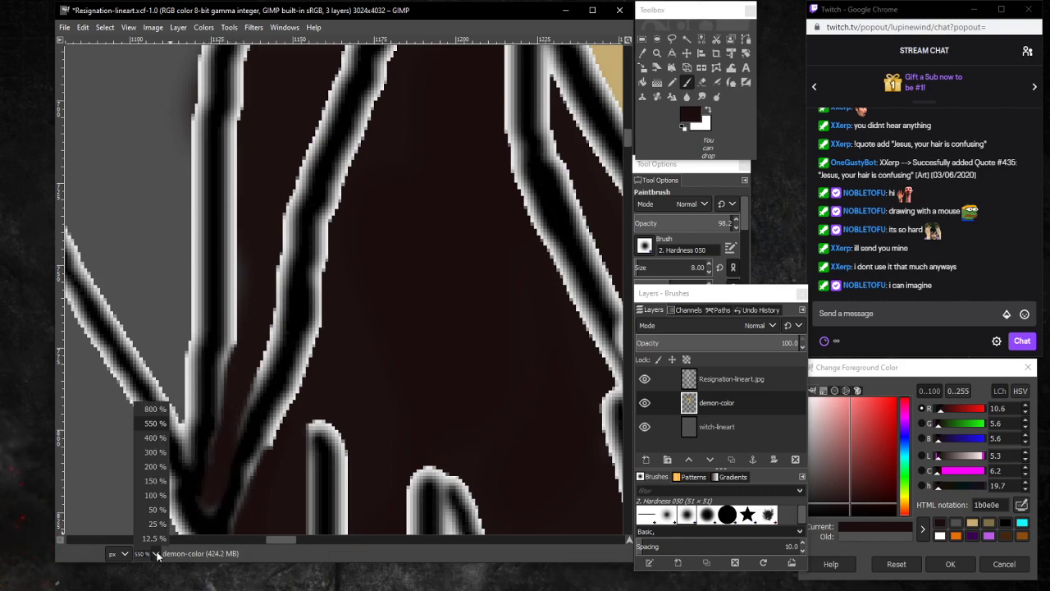
pyautogui.click(158, 482)
pyautogui.scroll(3, 225, 243)
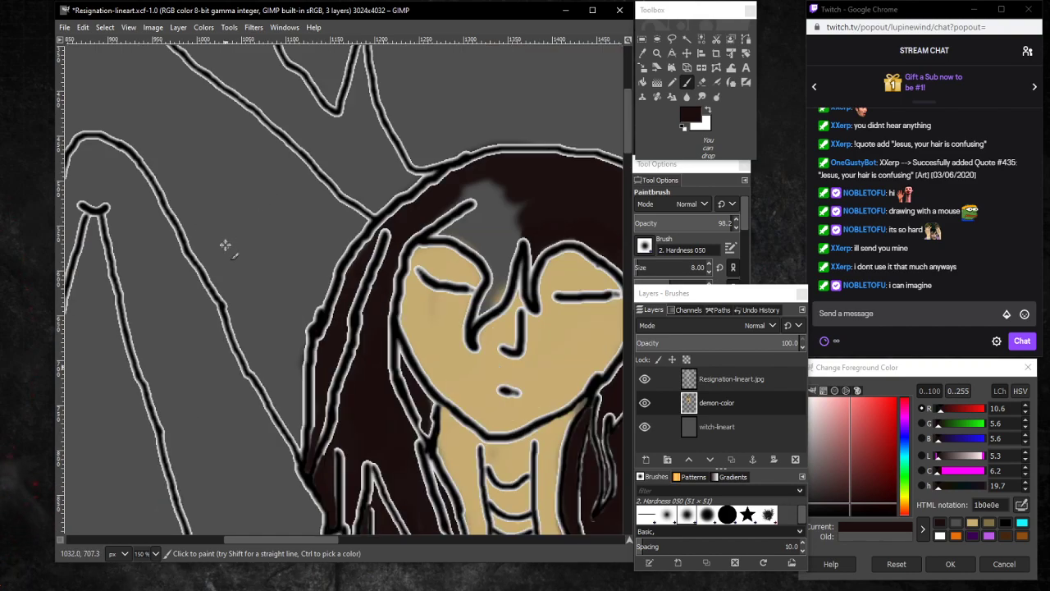
pyautogui.scroll(-3, 223, 239)
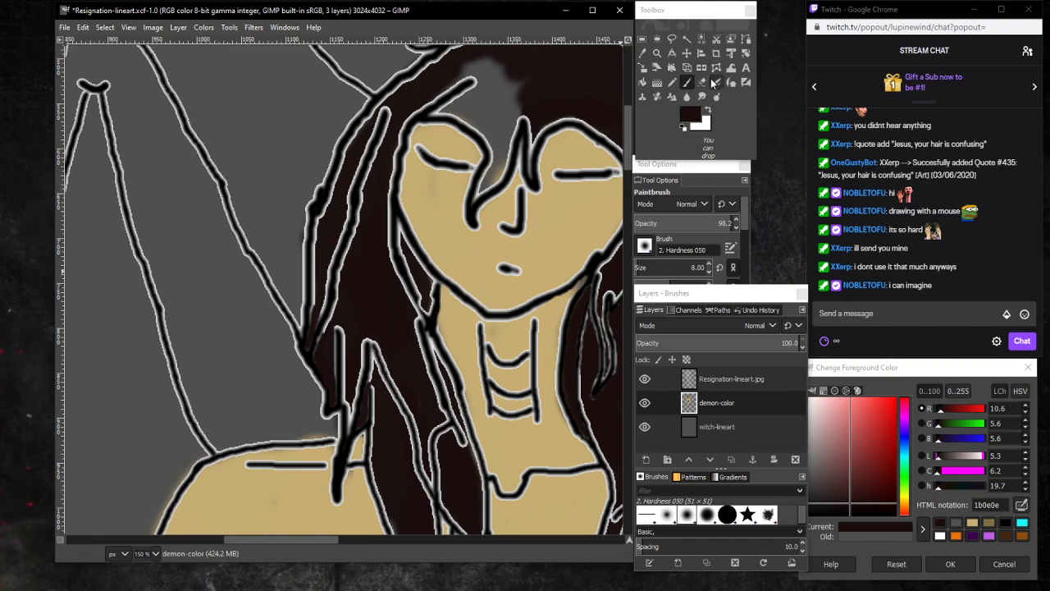
pyautogui.click(656, 53)
pyautogui.click(379, 338)
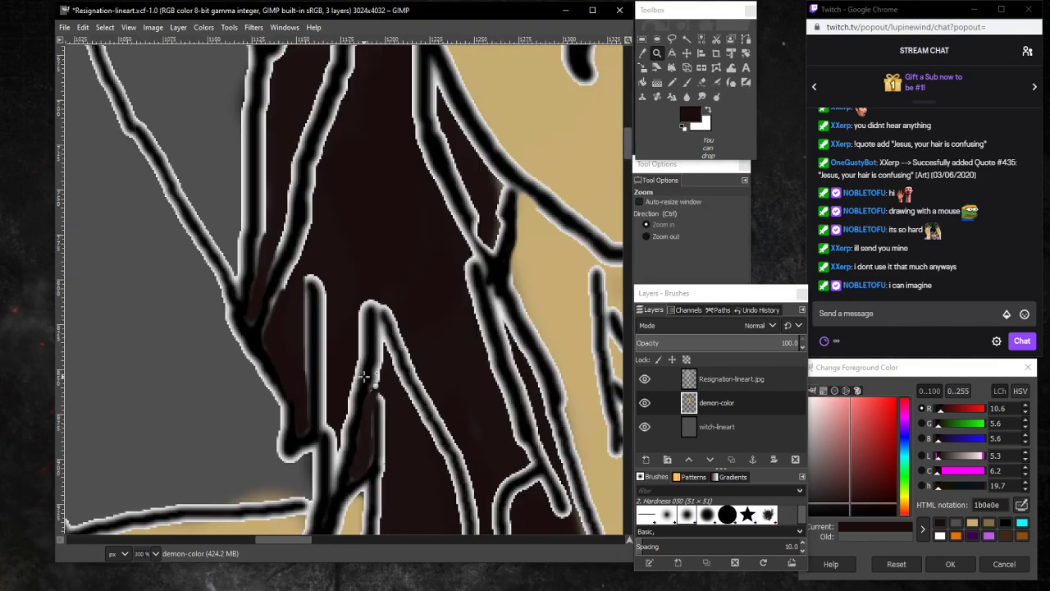
pyautogui.click(379, 338)
pyautogui.click(379, 338)
pyautogui.click(379, 339)
pyautogui.click(379, 338)
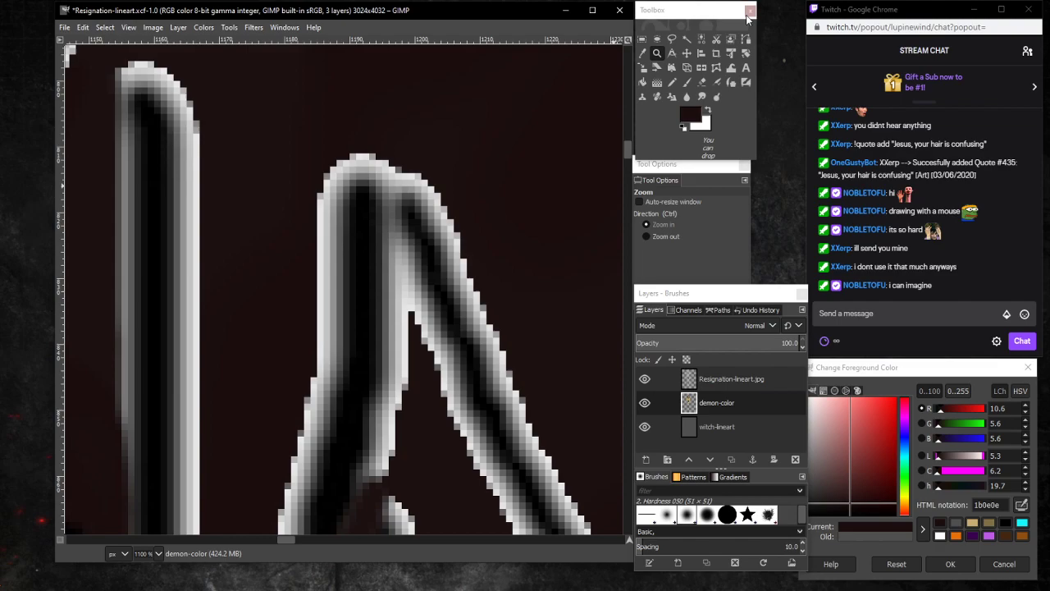
pyautogui.click(701, 82)
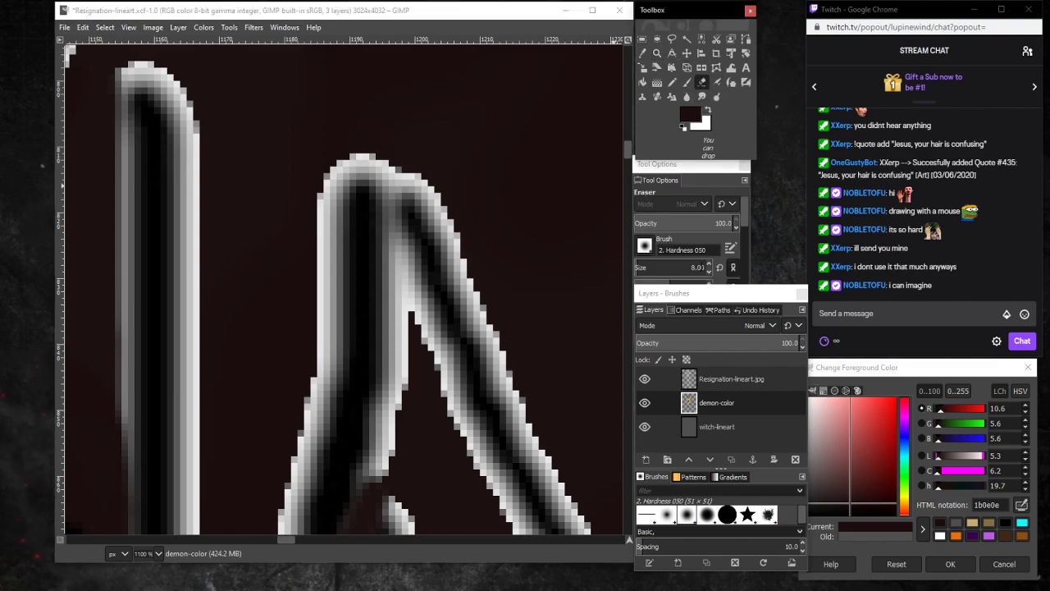
pyautogui.click(740, 385)
pyautogui.moveTo(397, 272)
pyautogui.mouseDown()
pyautogui.moveTo(402, 305)
pyautogui.moveTo(389, 236)
pyautogui.moveTo(404, 409)
pyautogui.moveTo(404, 343)
pyautogui.moveTo(390, 465)
pyautogui.moveTo(384, 425)
pyautogui.moveTo(374, 482)
pyautogui.moveTo(410, 352)
pyautogui.moveTo(404, 299)
pyautogui.moveTo(440, 394)
pyautogui.mouseUp()
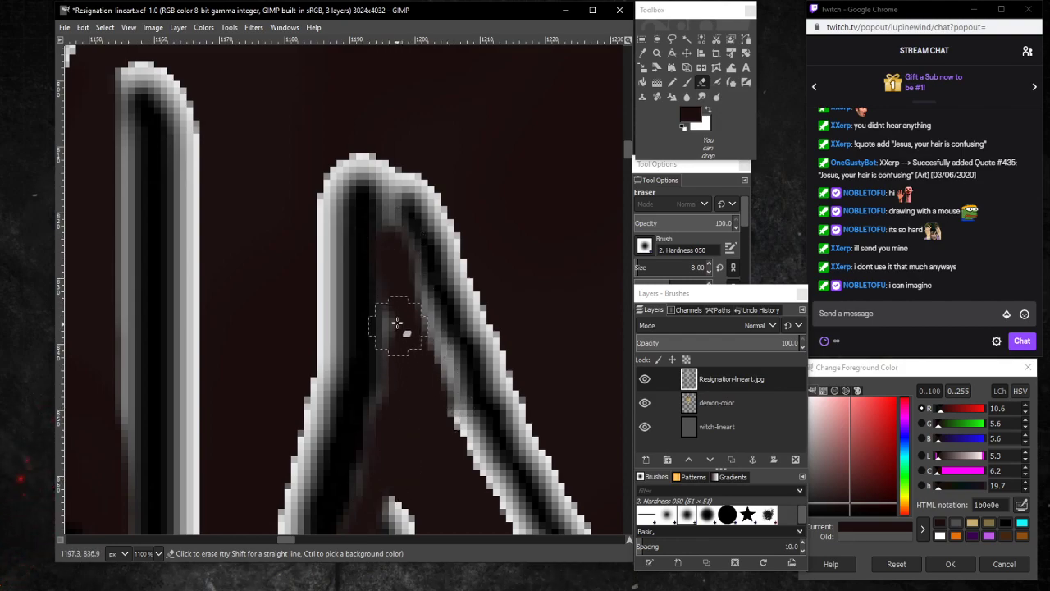
pyautogui.moveTo(406, 354)
pyautogui.mouseDown()
pyautogui.moveTo(429, 363)
pyautogui.moveTo(481, 499)
pyautogui.moveTo(517, 529)
pyautogui.mouseUp()
pyautogui.scroll(-5, 424, 441)
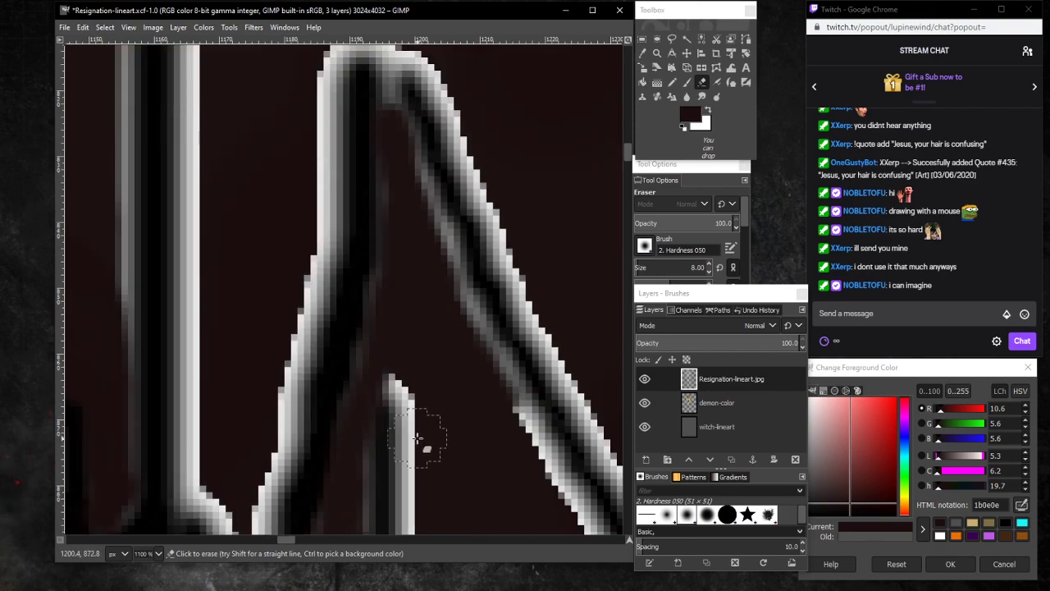
pyautogui.moveTo(397, 249)
pyautogui.mouseDown()
pyautogui.moveTo(423, 332)
pyautogui.moveTo(415, 523)
pyautogui.mouseUp()
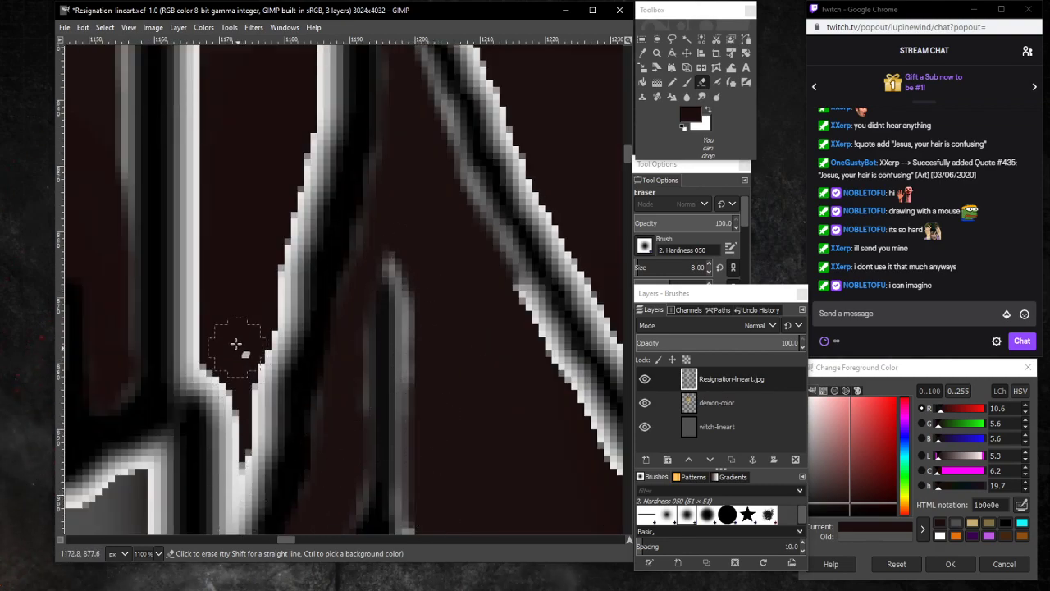
# Erase the white fringe in the narrow hair gap between the short vertical line and the inverted-V strand, down to its pointed lower end.
pyautogui.moveTo(202, 96)
pyautogui.mouseDown()
pyautogui.moveTo(197, 316)
pyautogui.moveTo(238, 456)
pyautogui.moveTo(230, 499)
pyautogui.mouseUp()
pyautogui.scroll(-3, 230, 499)
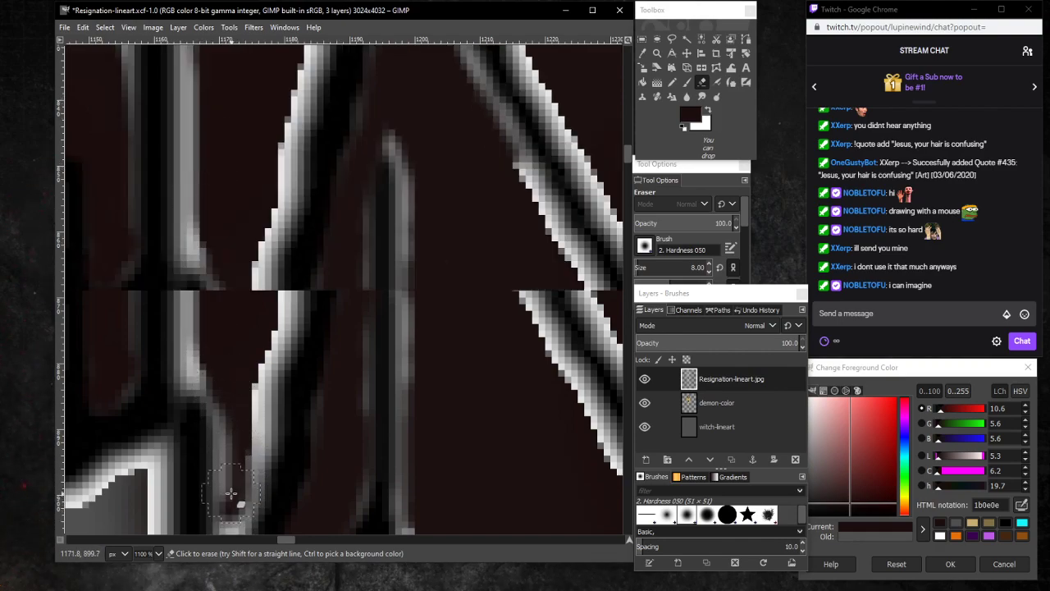
pyautogui.moveTo(230, 402); pyautogui.dragTo(227, 460)
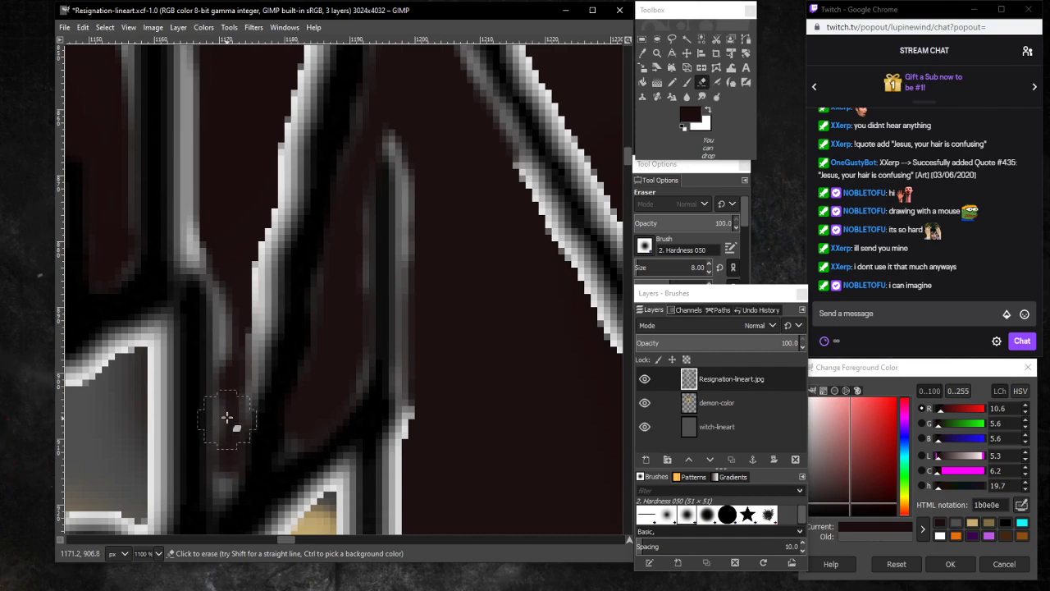
pyautogui.moveTo(227, 417)
pyautogui.mouseDown()
pyautogui.moveTo(230, 263)
pyautogui.moveTo(205, 217)
pyautogui.moveTo(201, 269)
pyautogui.moveTo(202, 183)
pyautogui.moveTo(242, 273)
pyautogui.moveTo(301, 52)
pyautogui.moveTo(257, 317)
pyautogui.moveTo(277, 421)
pyautogui.moveTo(250, 305)
pyautogui.moveTo(294, 435)
pyautogui.mouseUp()
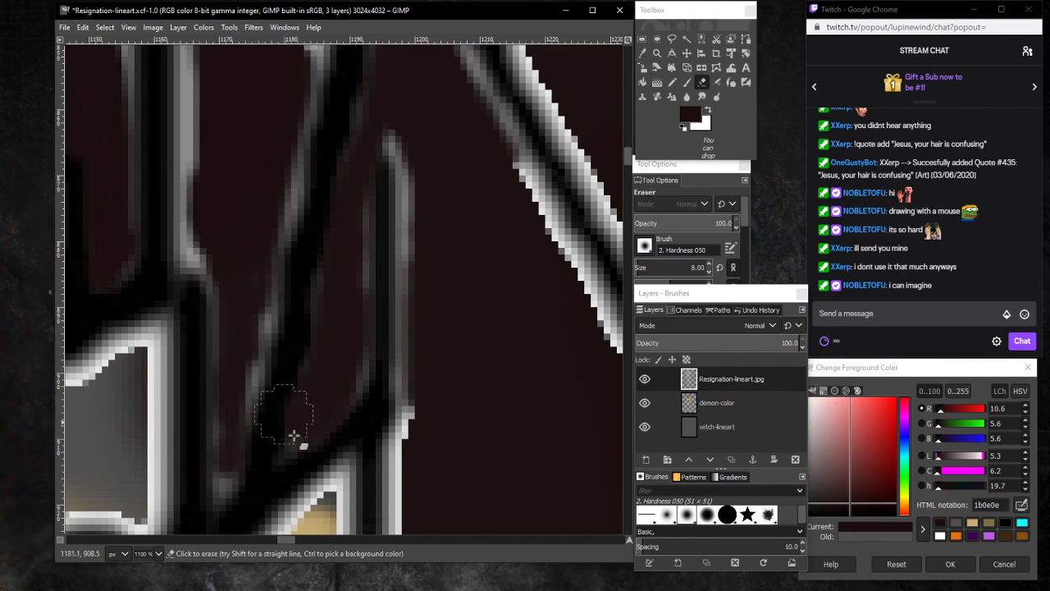
pyautogui.click(158, 553)
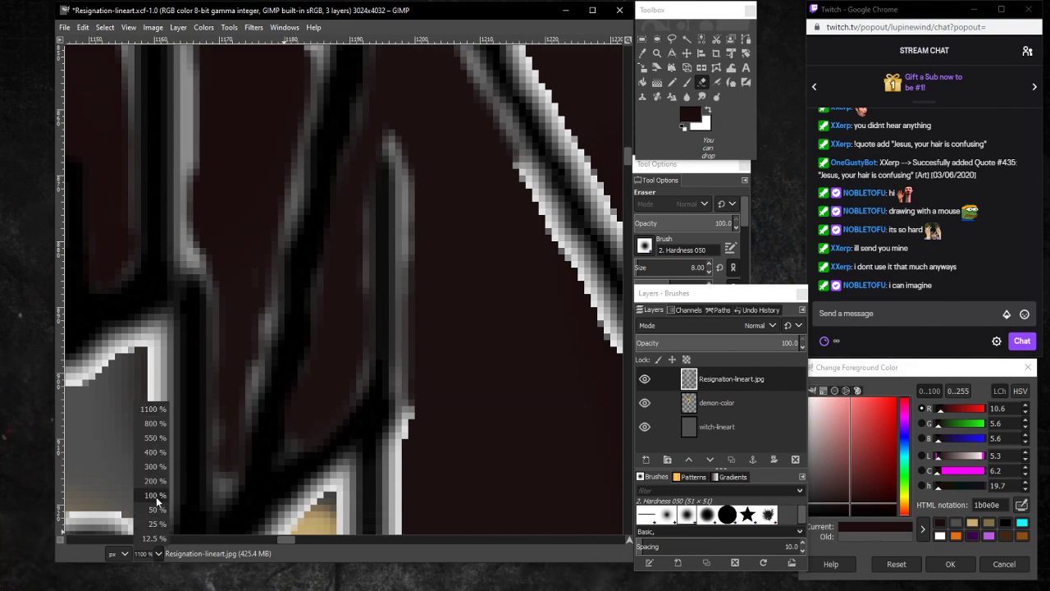
# On the demon-color layer, fill the grey patch in the hair above the forehead with dark brown 1b0e0e, using the Paintbrush at size 44.
pyautogui.click(156, 466)
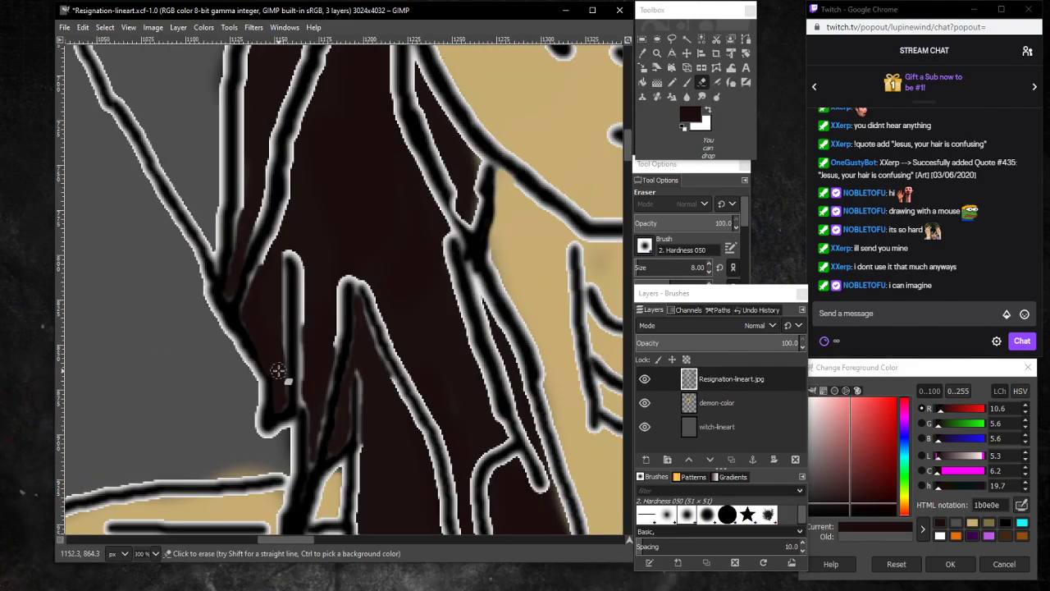
pyautogui.click(156, 553)
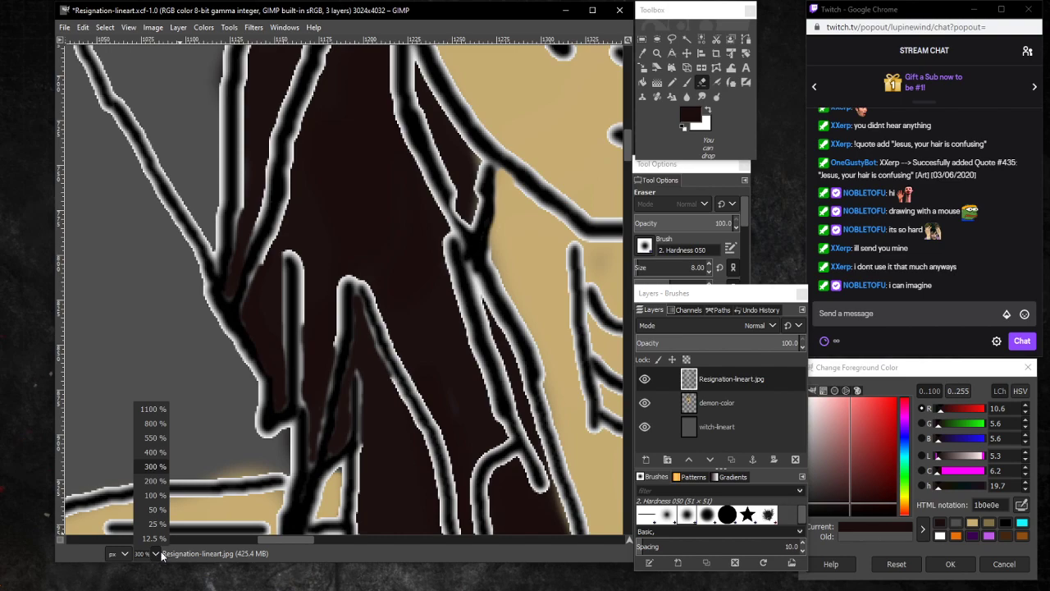
pyautogui.click(151, 499)
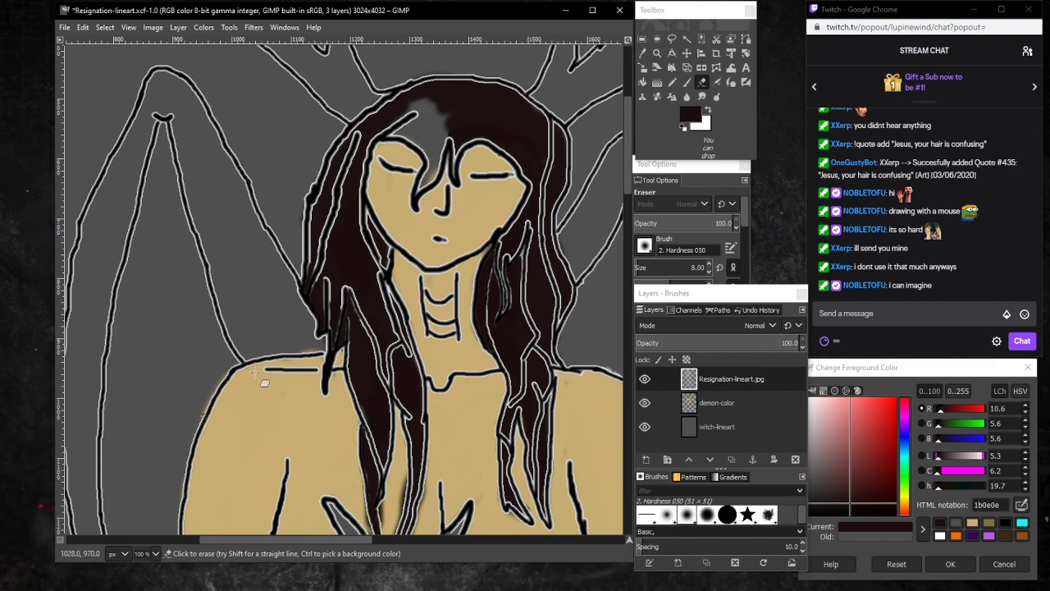
pyautogui.click(687, 83)
pyautogui.click(726, 403)
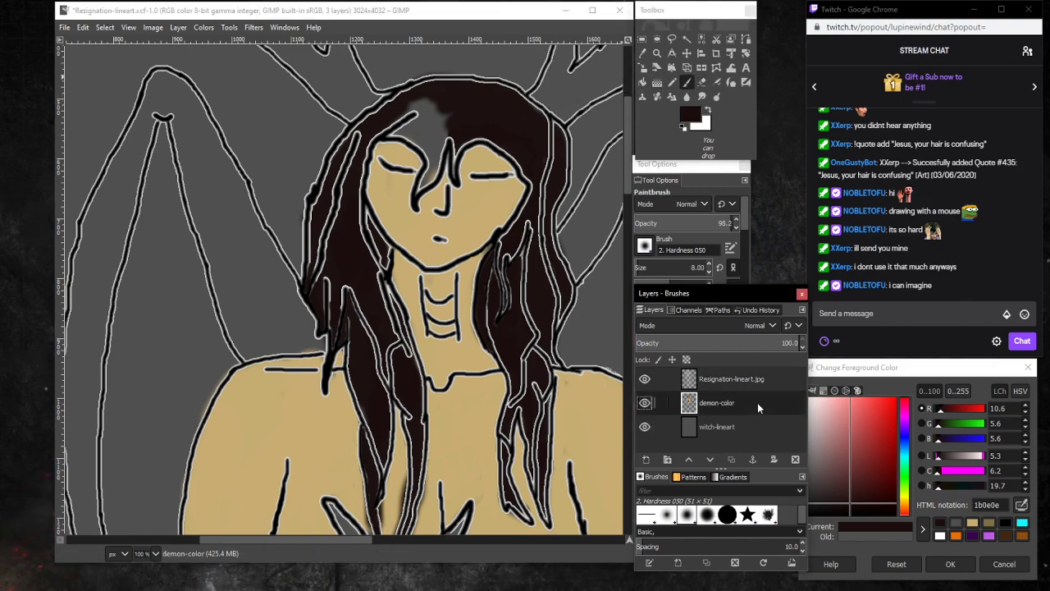
pyautogui.click(644, 268)
pyautogui.moveTo(450, 110)
pyautogui.mouseDown()
pyautogui.moveTo(412, 114)
pyautogui.moveTo(418, 105)
pyautogui.moveTo(429, 102)
pyautogui.moveTo(407, 131)
pyautogui.moveTo(459, 117)
pyautogui.moveTo(426, 128)
pyautogui.moveTo(447, 113)
pyautogui.moveTo(414, 136)
pyautogui.mouseUp()
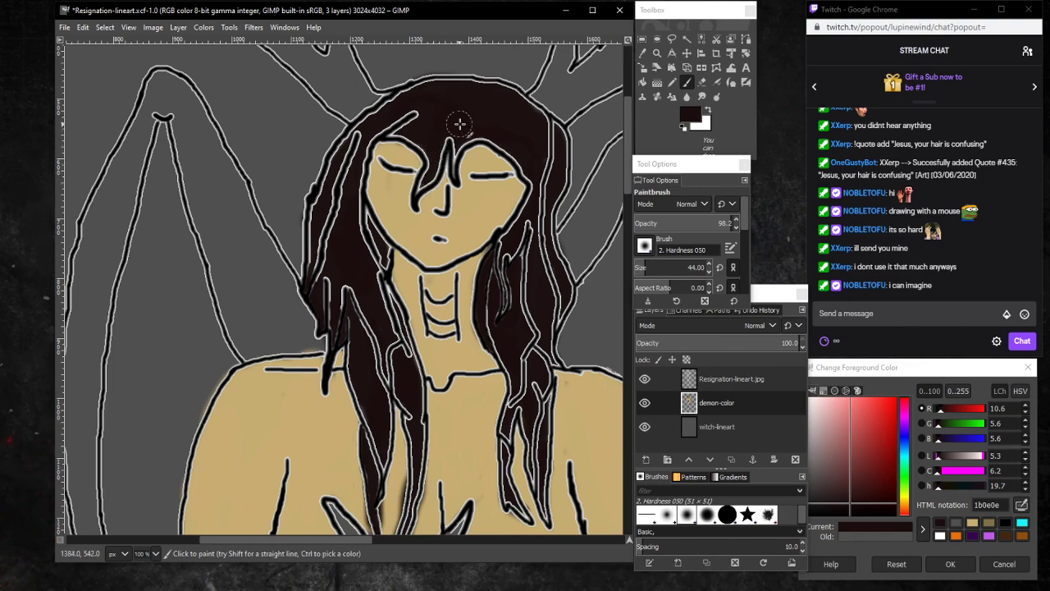
# On the Resignation-lineart.jpg layer, erase the white fringe where the diagonal line meets the long strand beside the neck, with the Eraser at size 9.
pyautogui.scroll(-5, 358, 313)
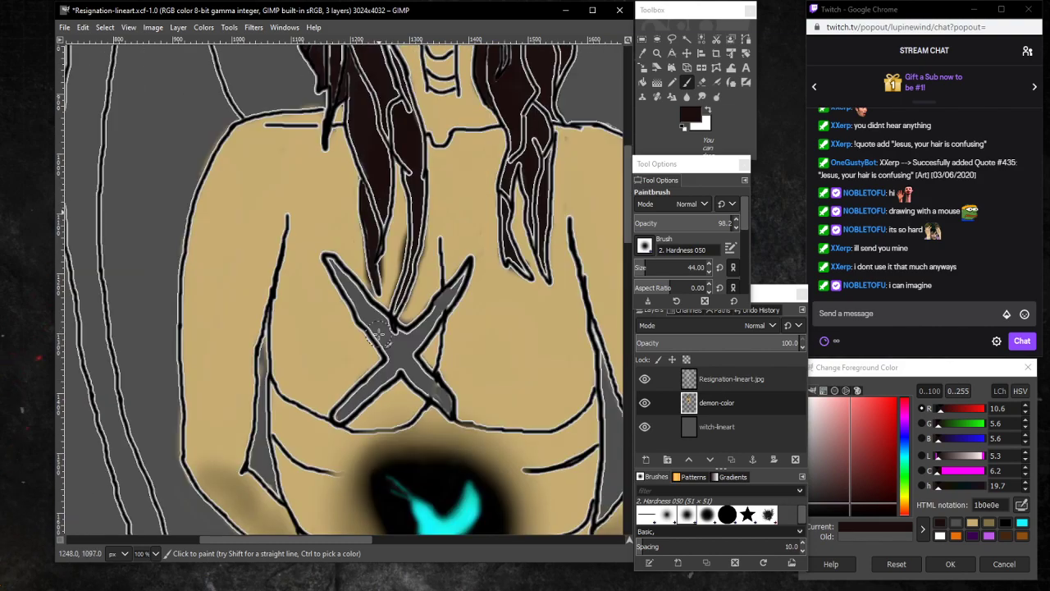
pyautogui.scroll(10, 380, 327)
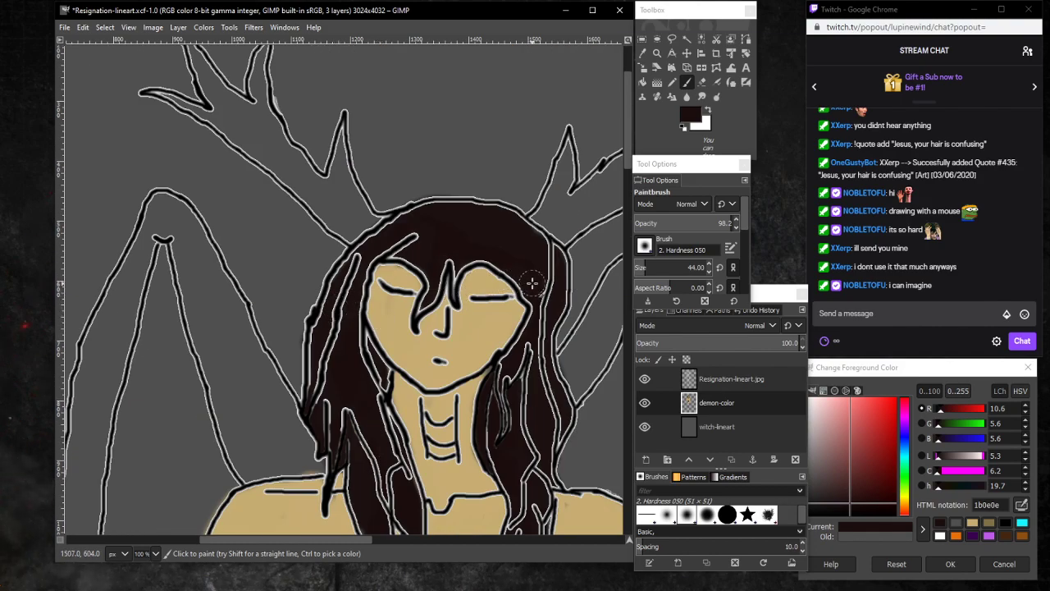
pyautogui.scroll(-3, 532, 283)
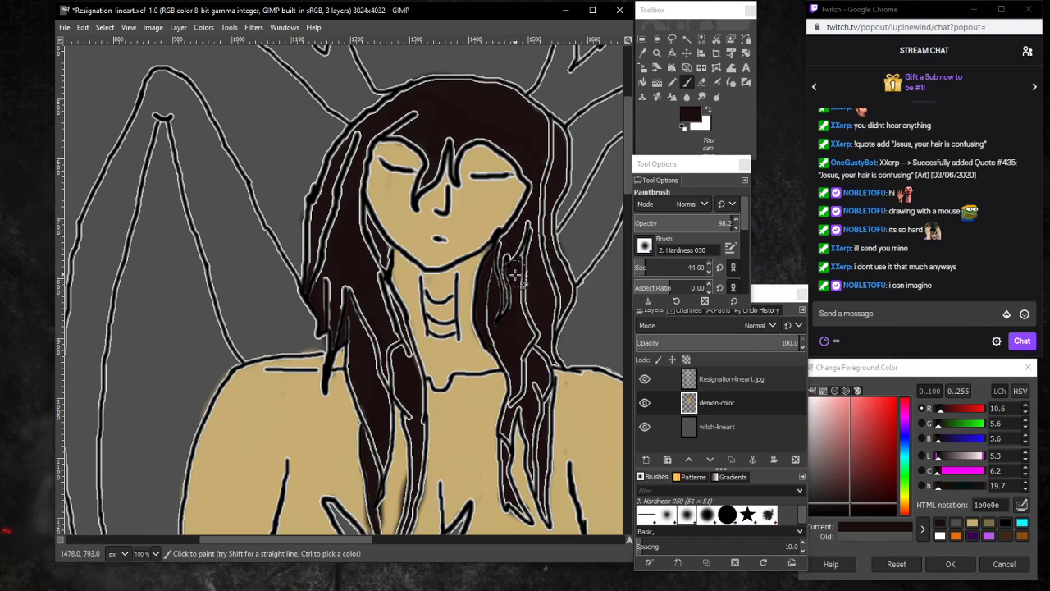
pyautogui.click(701, 82)
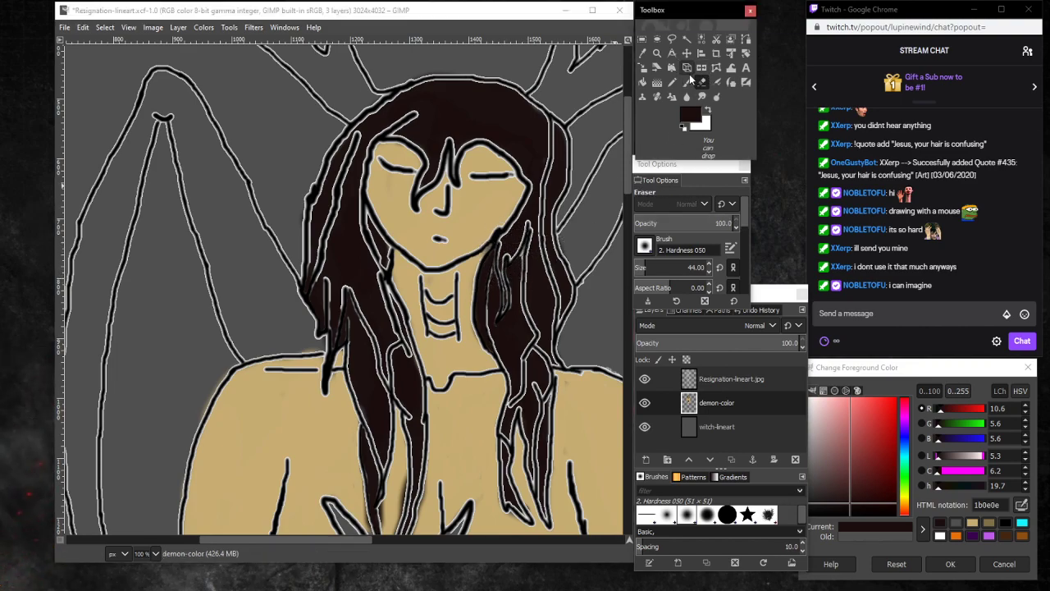
pyautogui.click(656, 53)
pyautogui.click(532, 267)
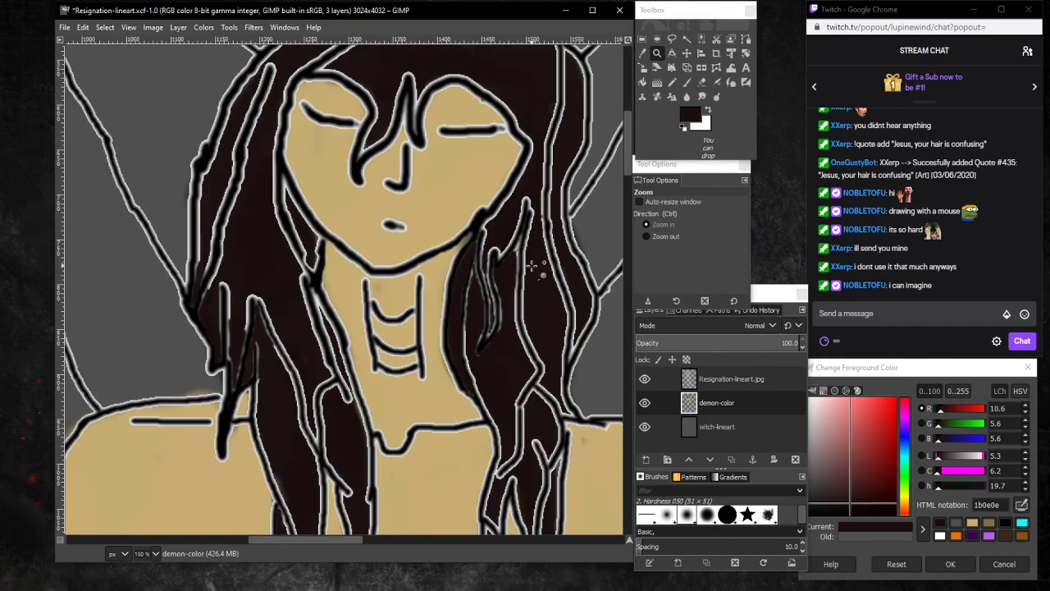
pyautogui.tripleClick(532, 266)
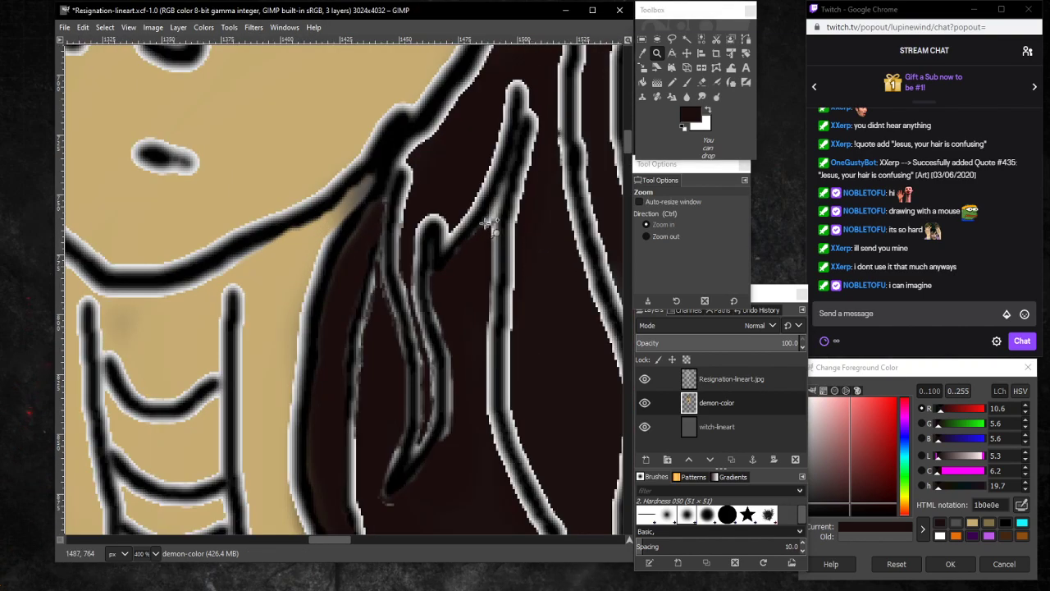
pyautogui.click(703, 82)
pyautogui.click(735, 381)
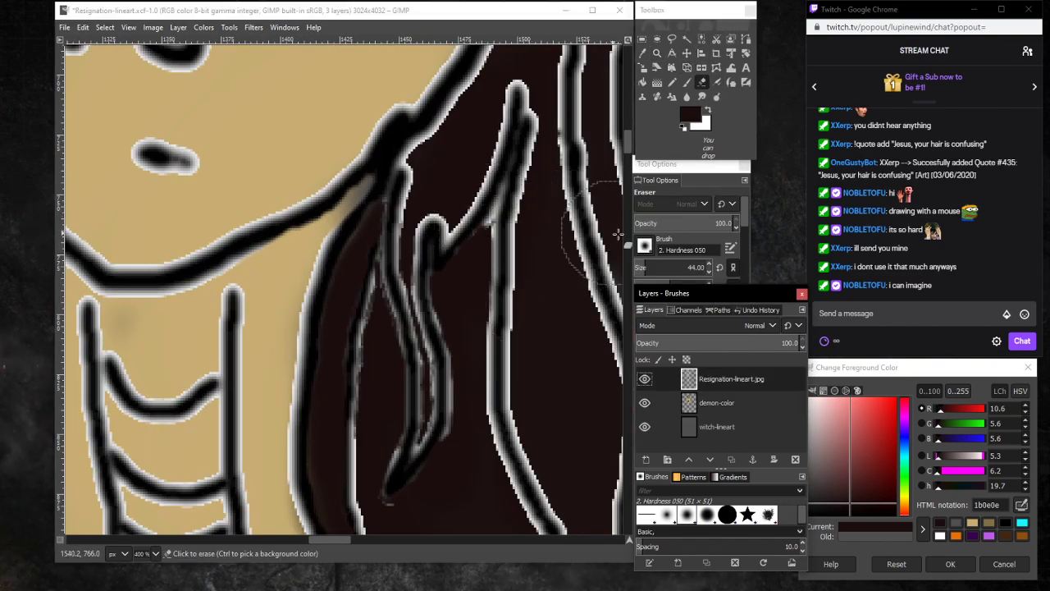
pyautogui.click(640, 266)
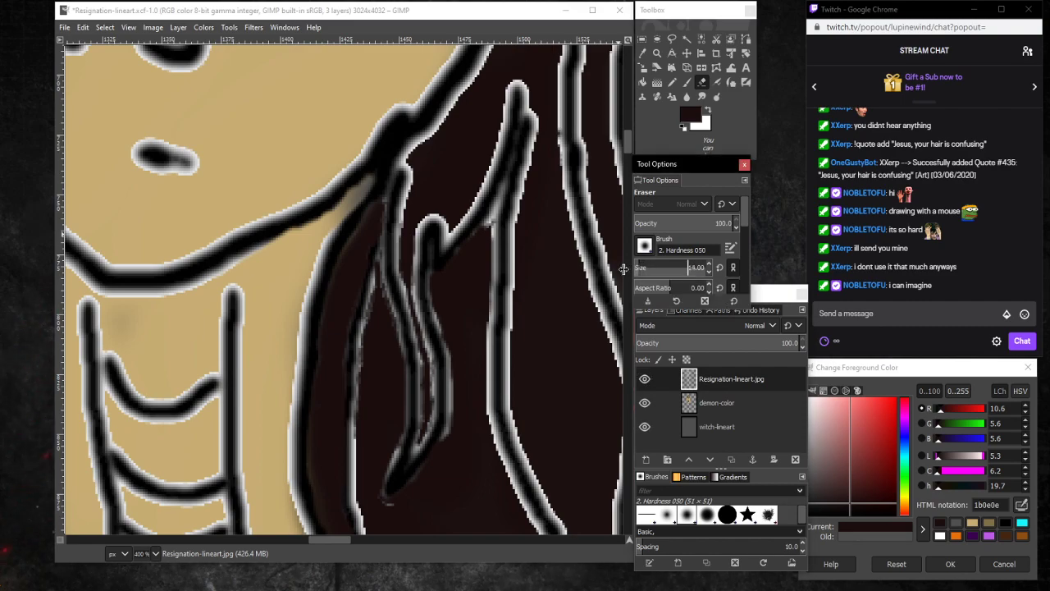
pyautogui.click(640, 267)
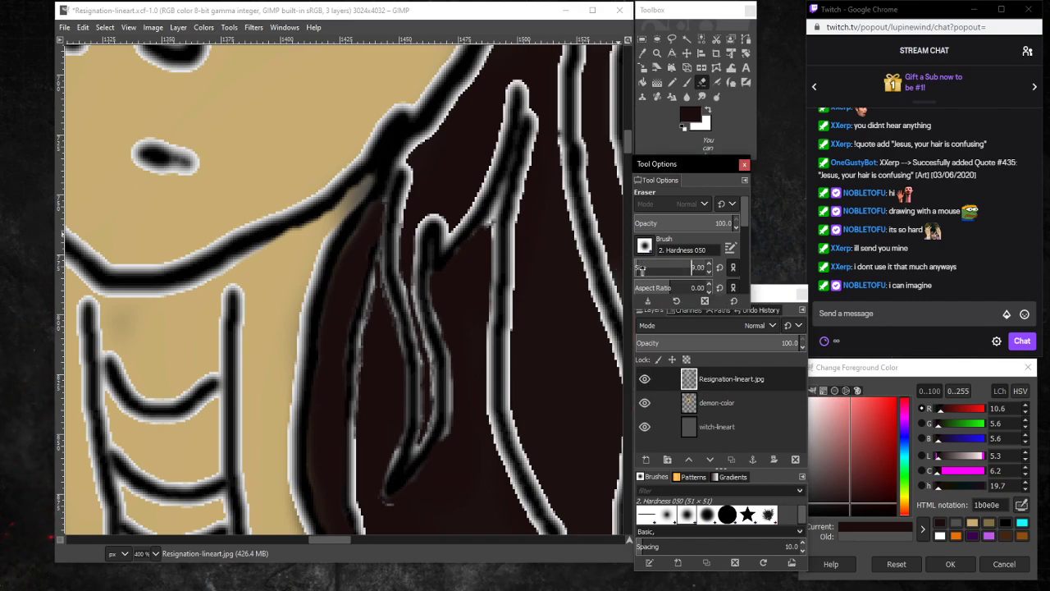
pyautogui.click(497, 210)
pyautogui.moveTo(504, 222); pyautogui.dragTo(487, 229)
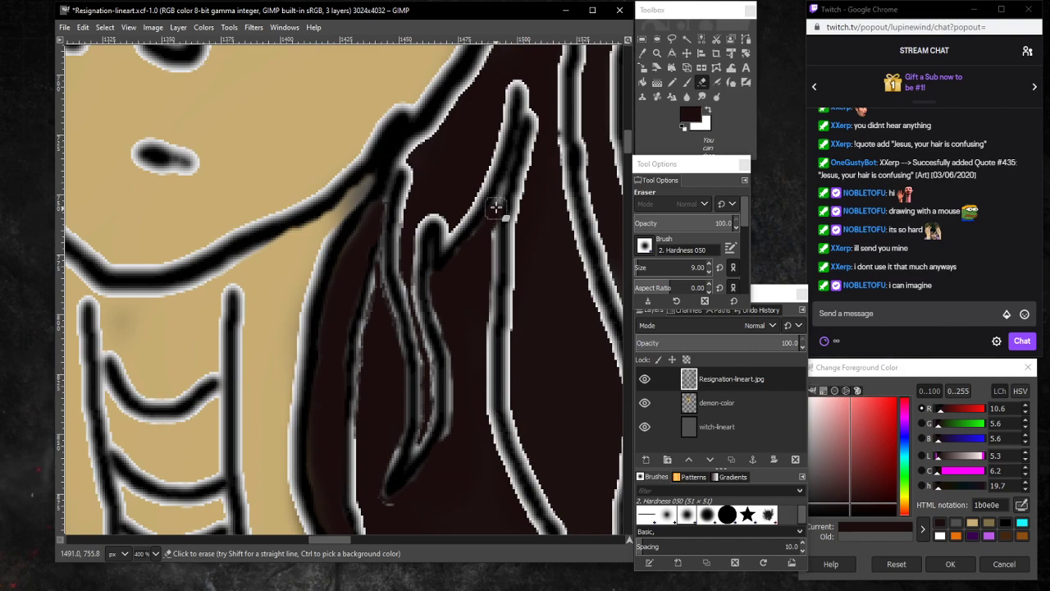
pyautogui.moveTo(500, 192)
pyautogui.mouseDown()
pyautogui.moveTo(469, 257)
pyautogui.moveTo(490, 229)
pyautogui.moveTo(486, 261)
pyautogui.moveTo(481, 237)
pyautogui.moveTo(469, 262)
pyautogui.mouseUp()
# On the demon-color layer, erase the colour overspill inside the lower-right arm of the X shape on the chest.
pyautogui.scroll(-5, 363, 358)
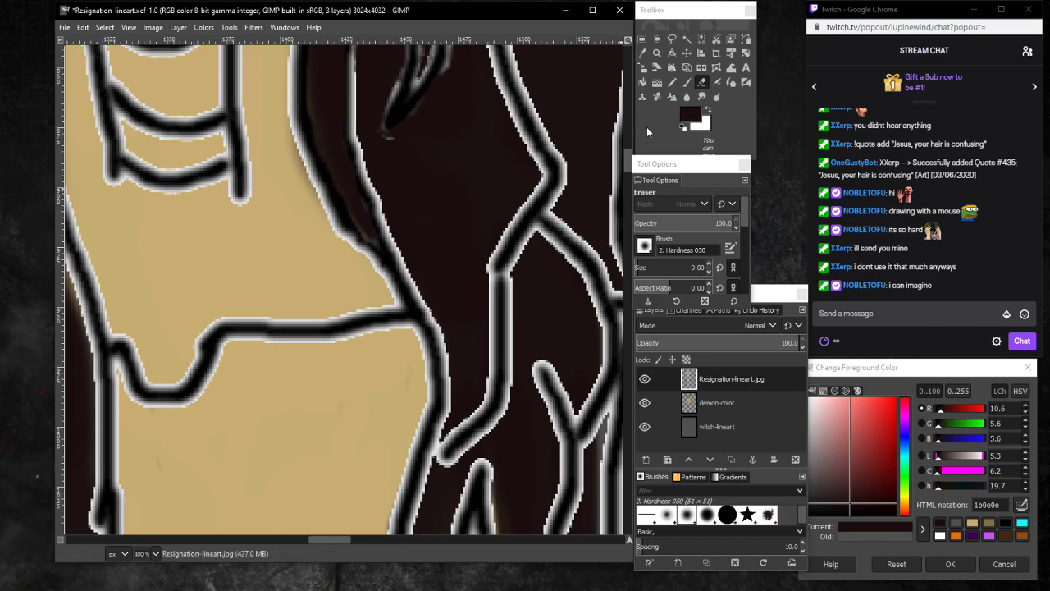
pyautogui.click(155, 553)
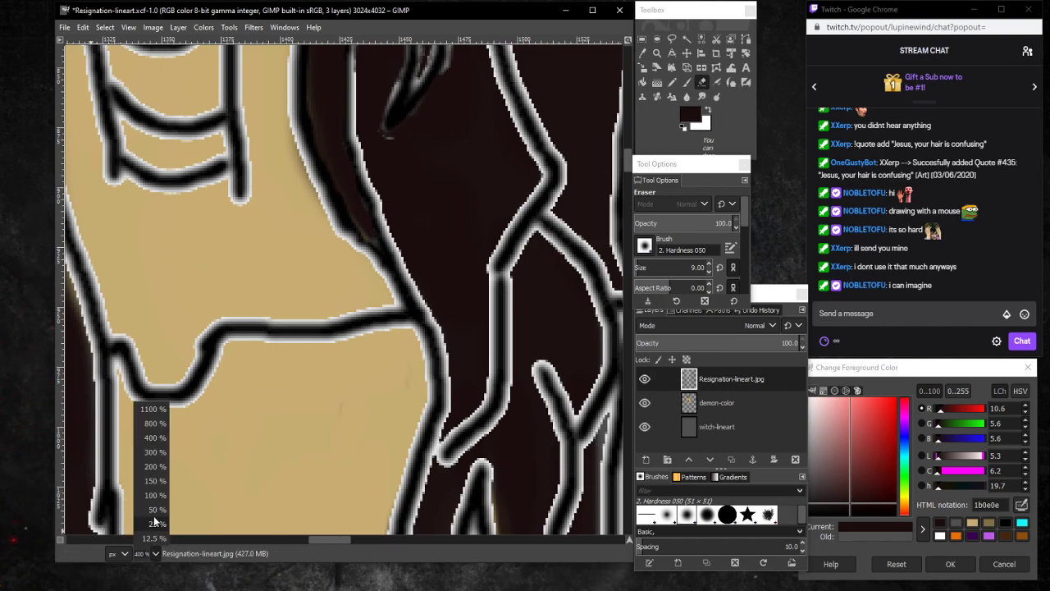
pyautogui.click(152, 461)
pyautogui.scroll(-10, 152, 461)
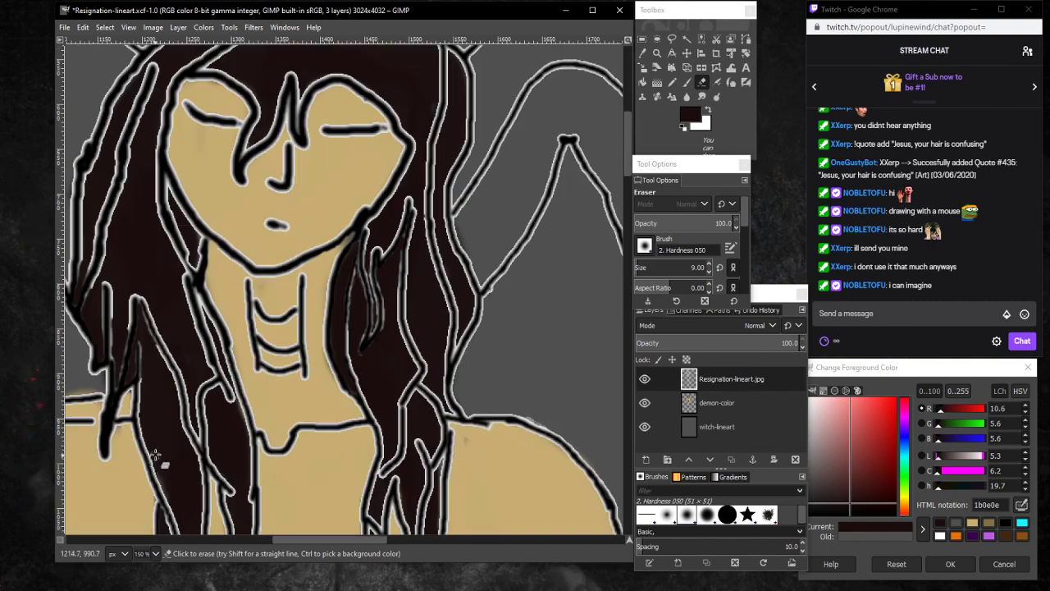
pyautogui.scroll(4, 159, 450)
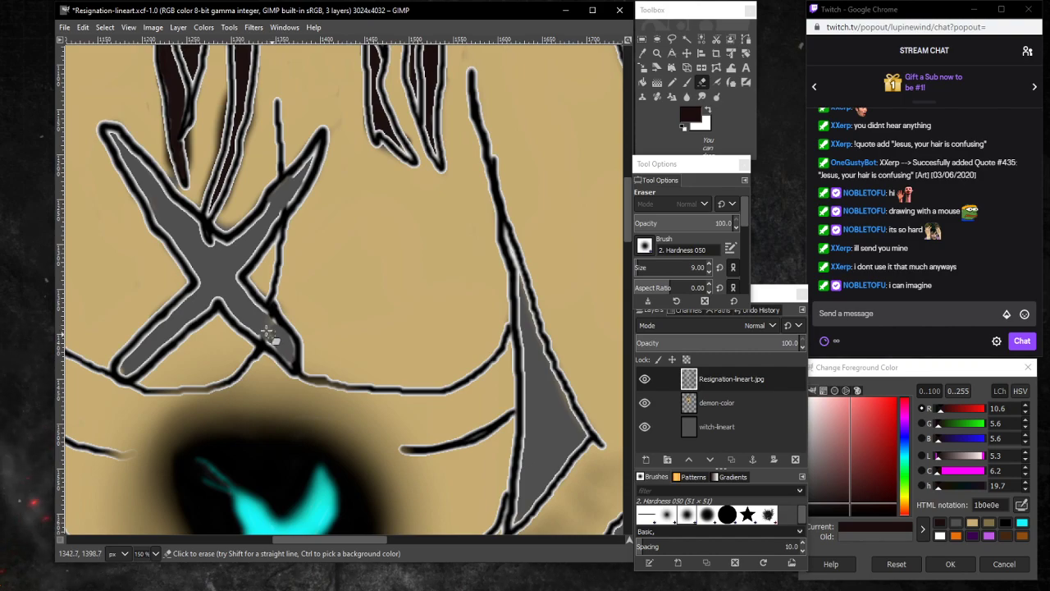
pyautogui.click(722, 399)
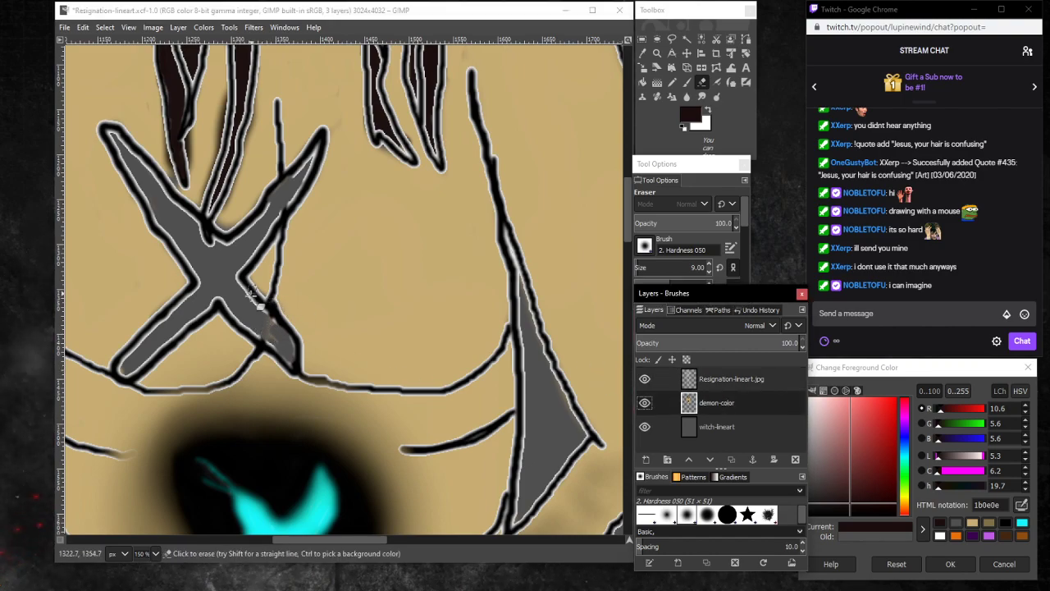
pyautogui.moveTo(276, 339); pyautogui.dragTo(259, 327)
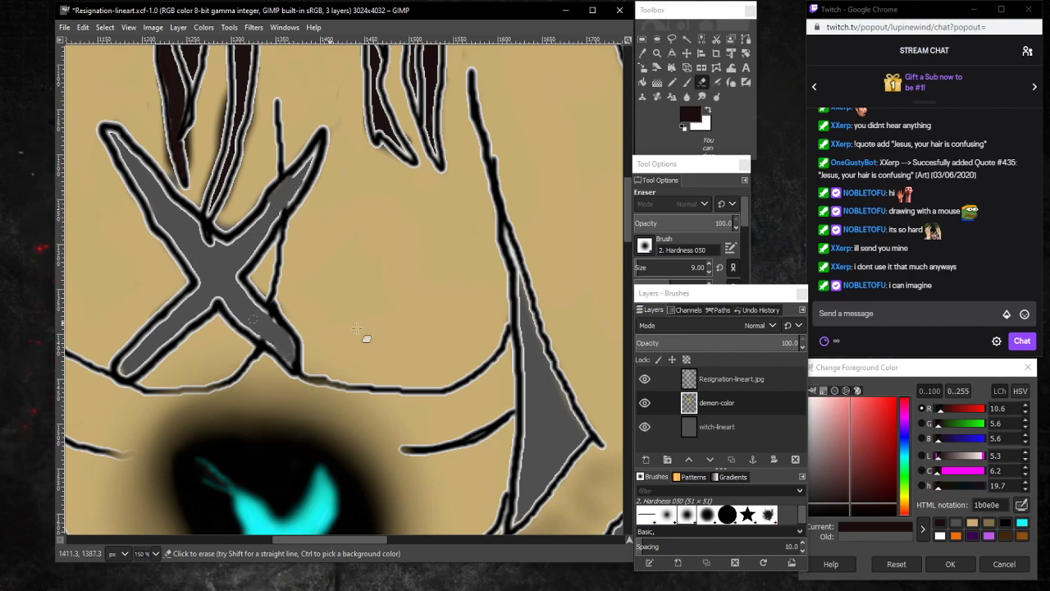
# Set the foreground colour to pale cream f3e8c6.
pyautogui.click(155, 553)
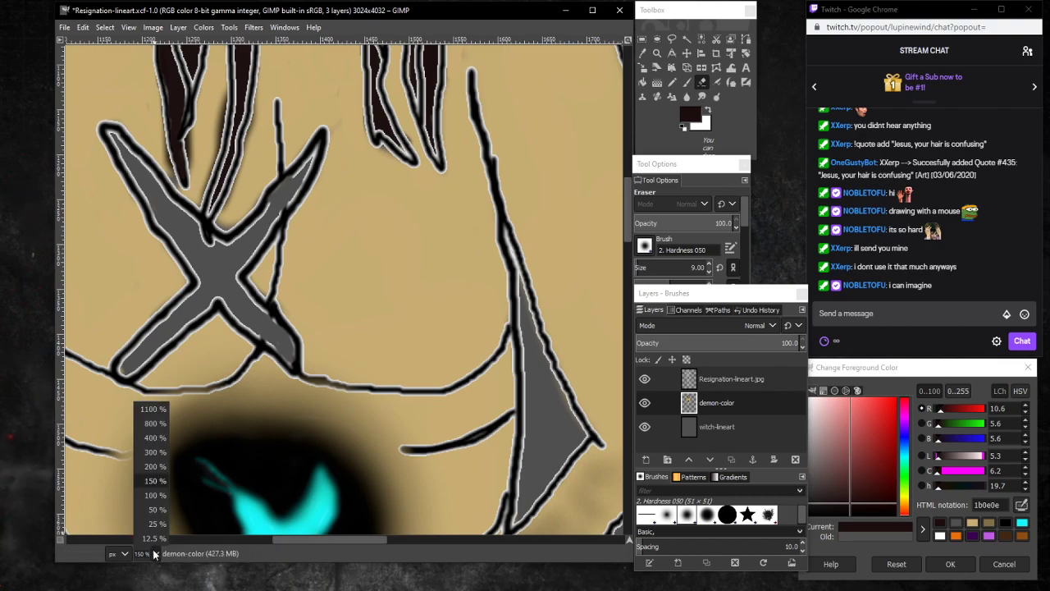
pyautogui.click(167, 512)
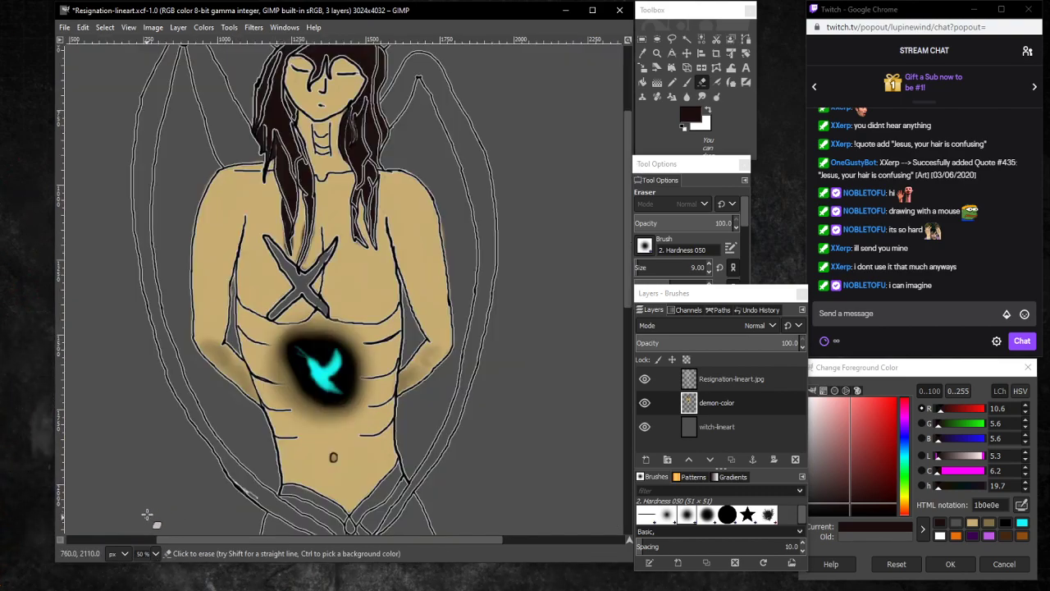
pyautogui.scroll(5, 187, 355)
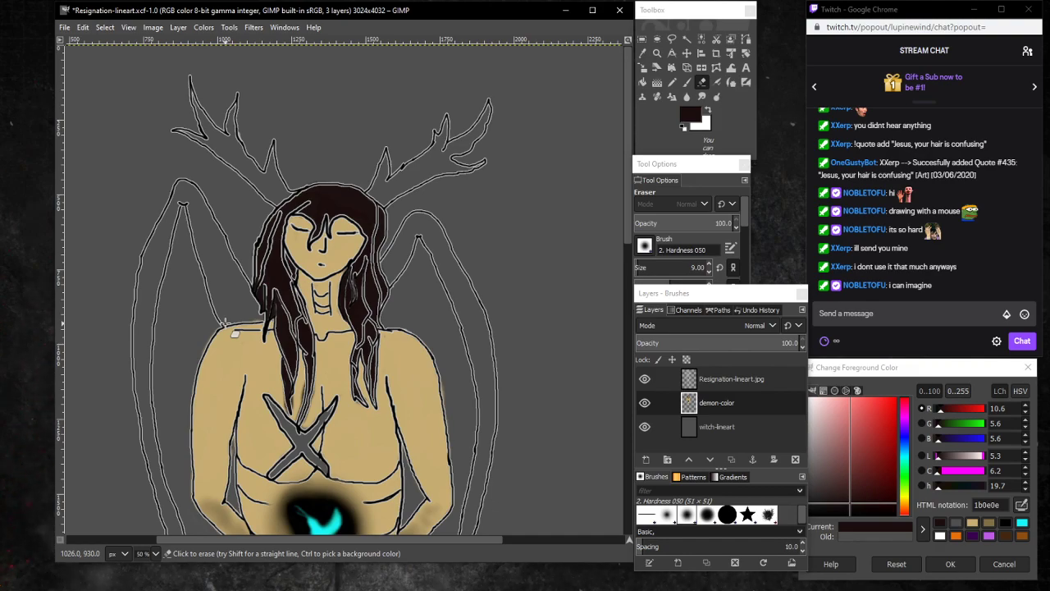
pyautogui.click(902, 506)
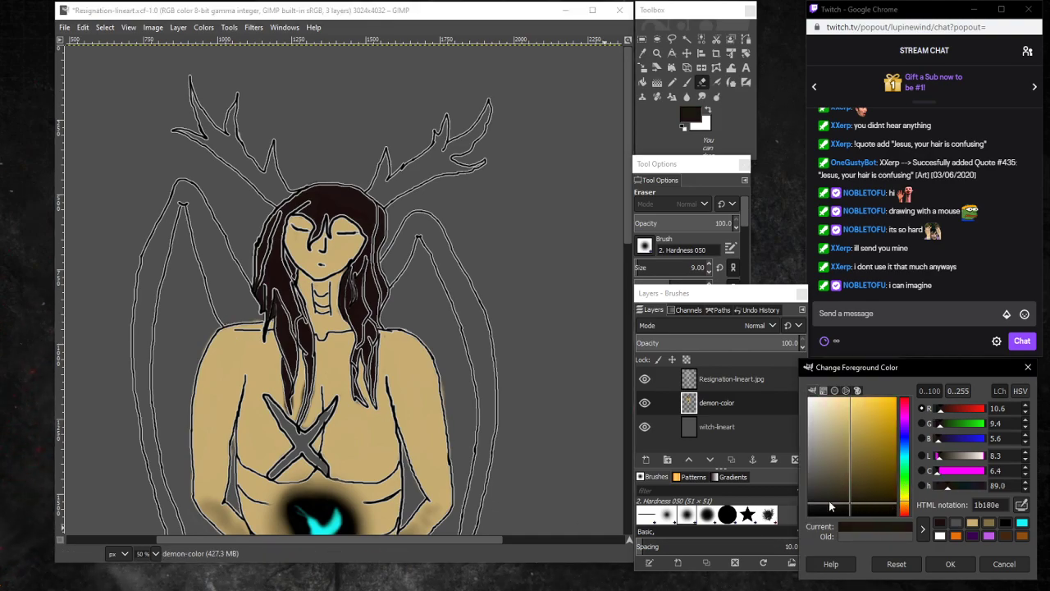
pyautogui.moveTo(831, 503)
pyautogui.mouseDown()
pyautogui.moveTo(806, 491)
pyautogui.moveTo(811, 446)
pyautogui.moveTo(835, 403)
pyautogui.moveTo(825, 404)
pyautogui.mouseUp()
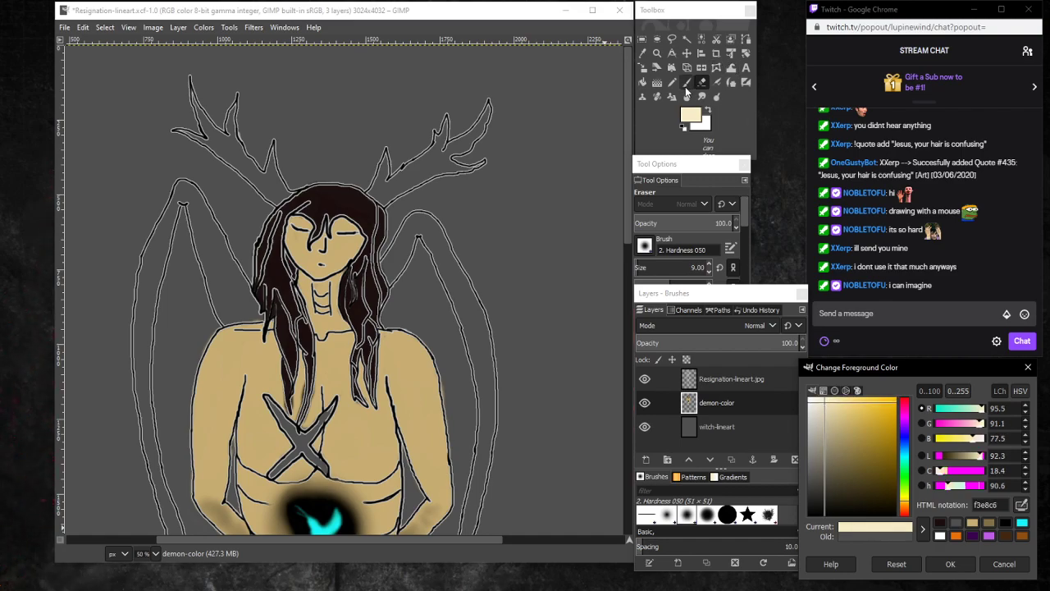
# With the Paintbrush at size 111, paint cream in the wing just above the left-hand shoulder on the demon-color layer, undoing the last stroke.
pyautogui.click(687, 82)
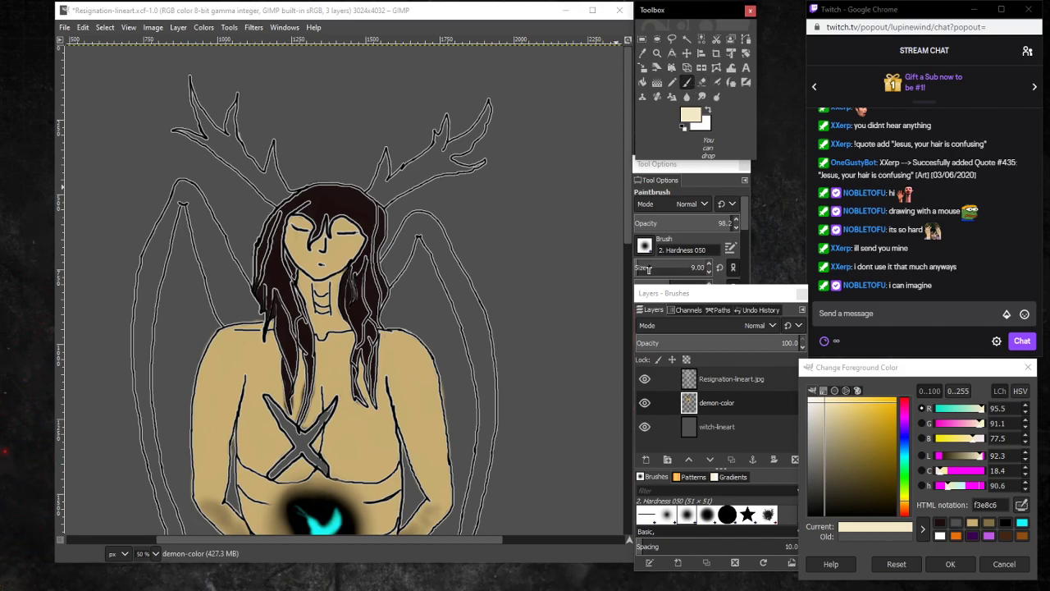
pyautogui.moveTo(648, 269); pyautogui.dragTo(654, 268)
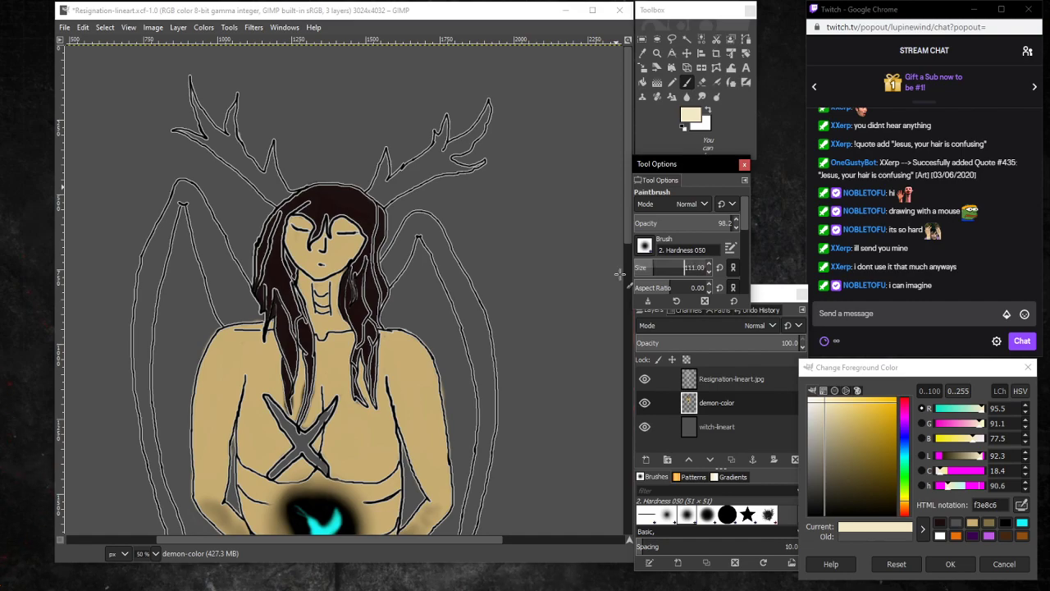
pyautogui.click(228, 299)
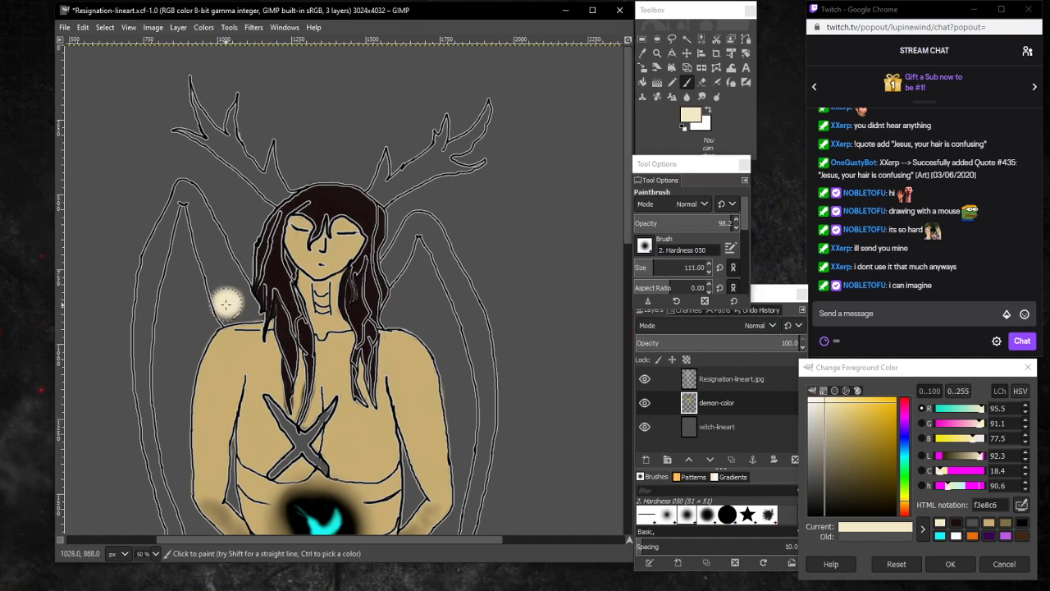
pyautogui.moveTo(226, 304); pyautogui.dragTo(229, 311)
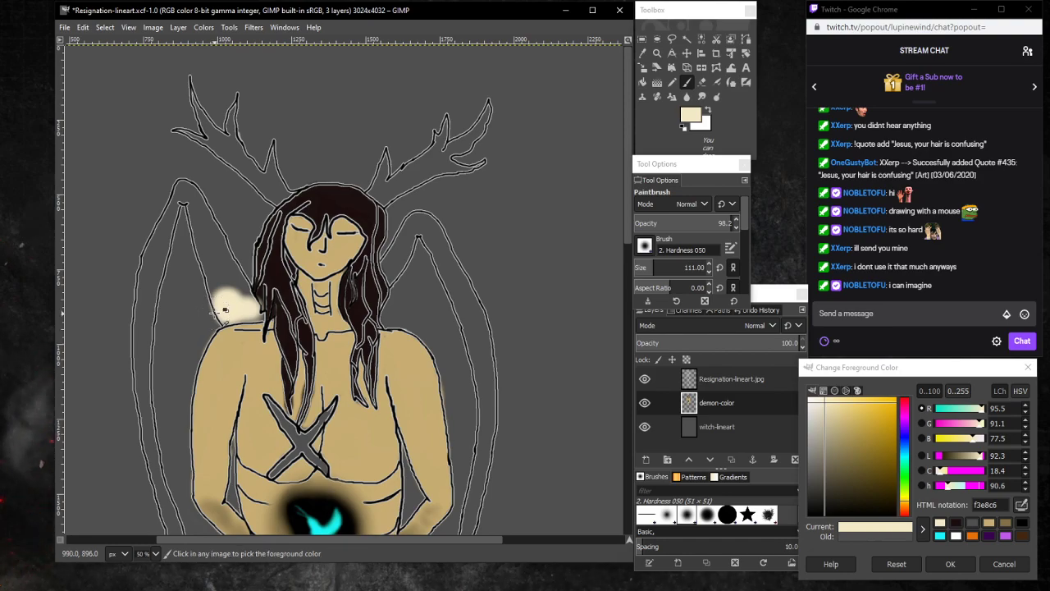
pyautogui.hotkey('ctrl', 'z')
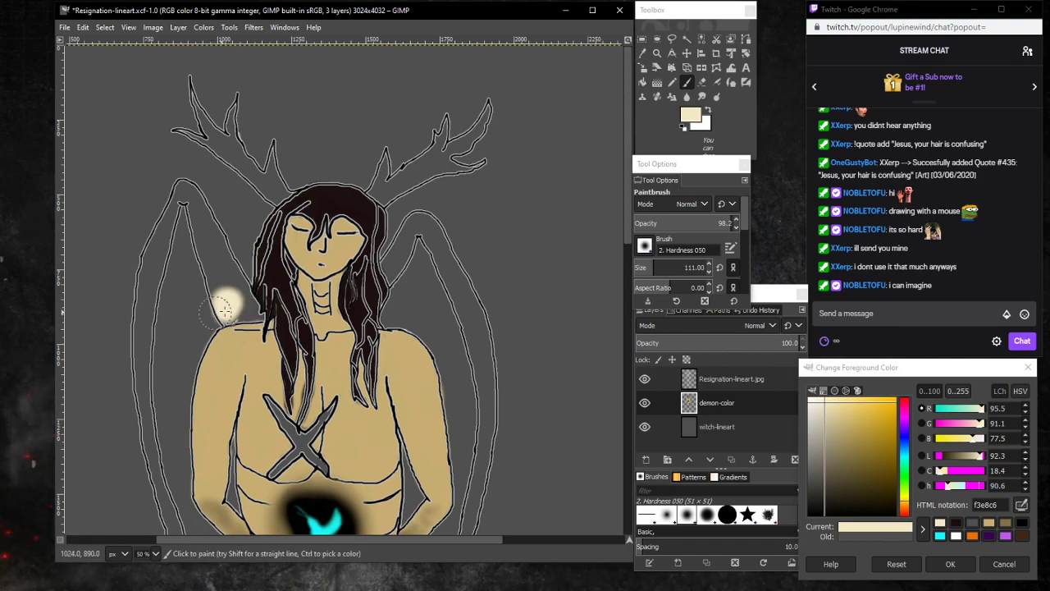
# With the Paintbrush at size 56, extend the cream fill on the demon-color layer through the wing area between its edge line and the hair.
pyautogui.click(658, 53)
pyautogui.click(217, 297)
pyautogui.click(218, 297)
pyautogui.click(217, 297)
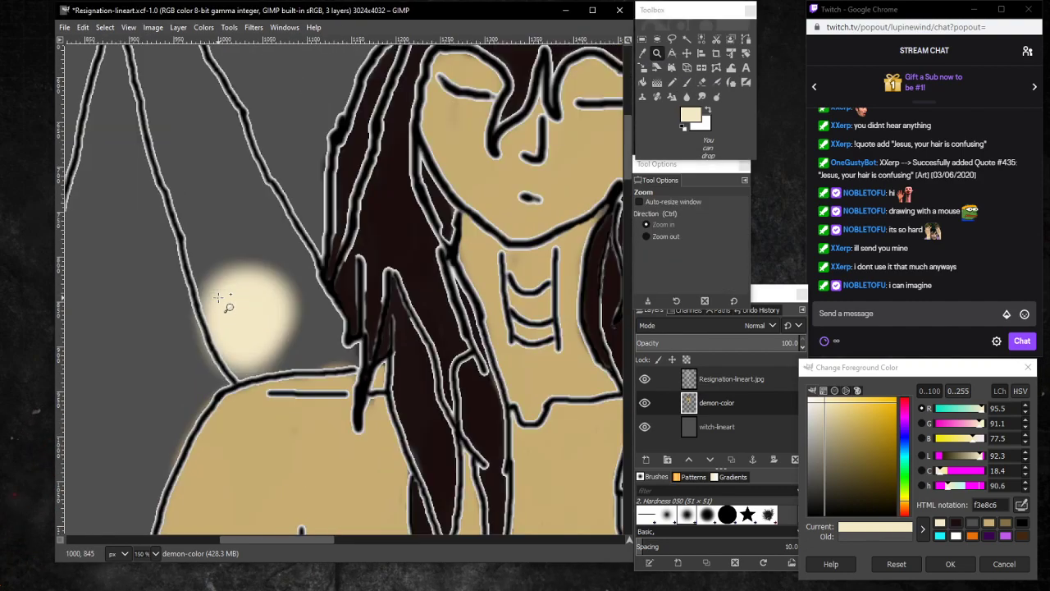
pyautogui.click(217, 297)
pyautogui.click(340, 378)
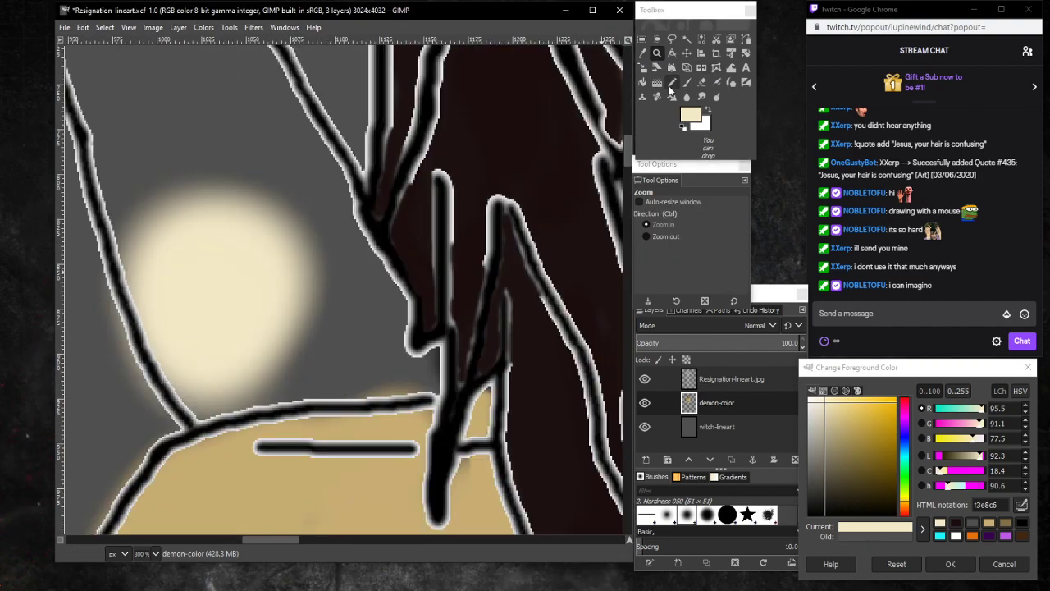
pyautogui.click(780, 309)
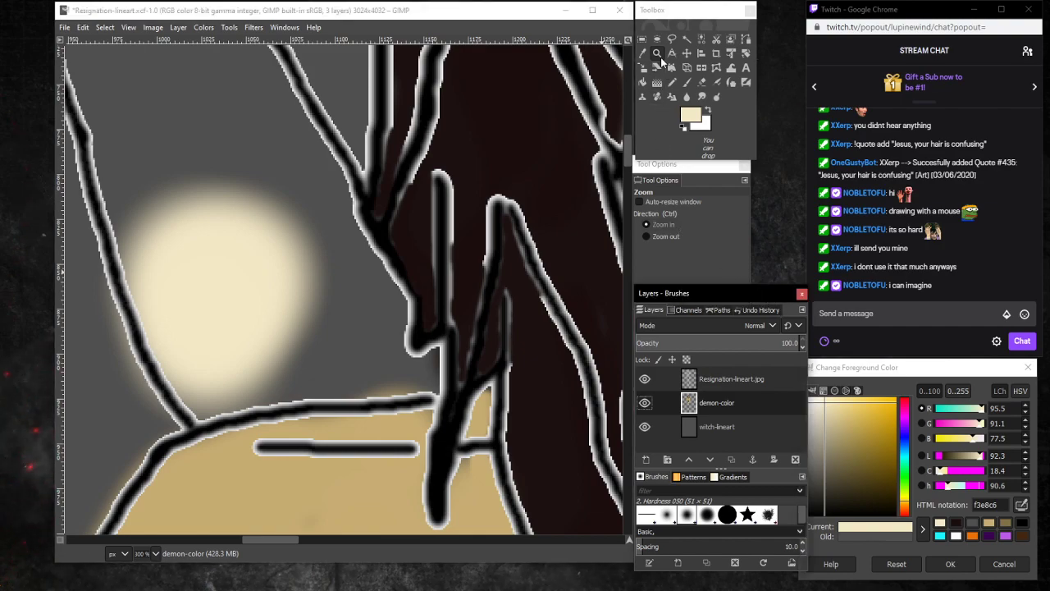
pyautogui.doubleClick(686, 82)
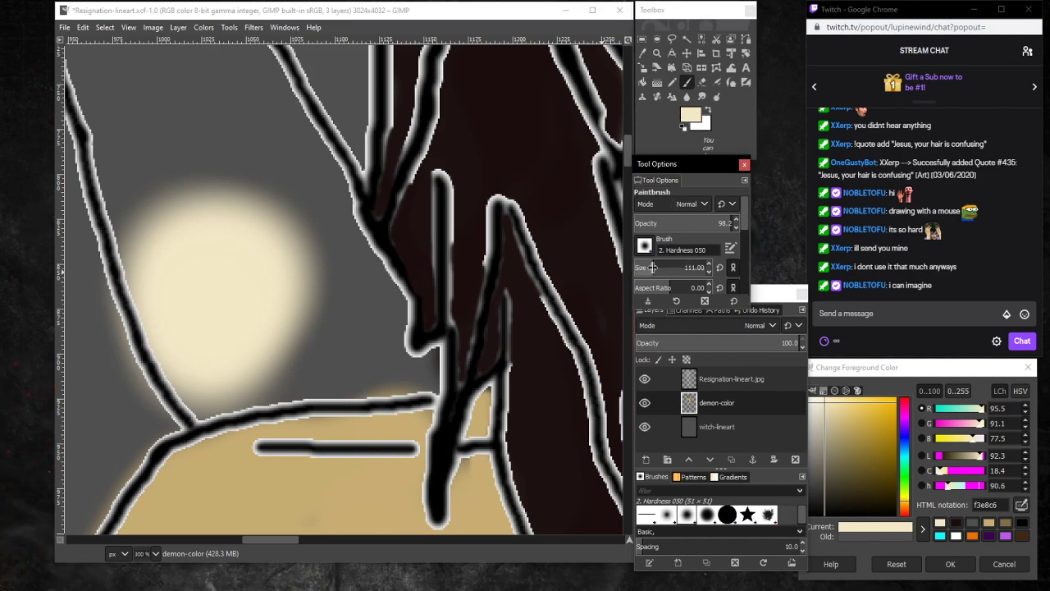
pyautogui.moveTo(652, 267); pyautogui.dragTo(612, 269)
pyautogui.moveTo(325, 315)
pyautogui.mouseDown()
pyautogui.moveTo(314, 286)
pyautogui.moveTo(238, 365)
pyautogui.moveTo(206, 374)
pyautogui.moveTo(210, 384)
pyautogui.moveTo(370, 350)
pyautogui.moveTo(352, 293)
pyautogui.moveTo(316, 263)
pyautogui.moveTo(340, 241)
pyautogui.moveTo(356, 314)
pyautogui.moveTo(293, 211)
pyautogui.moveTo(347, 301)
pyautogui.moveTo(323, 234)
pyautogui.moveTo(378, 291)
pyautogui.moveTo(375, 358)
pyautogui.moveTo(404, 375)
pyautogui.moveTo(317, 277)
pyautogui.moveTo(317, 206)
pyautogui.moveTo(306, 244)
pyautogui.moveTo(192, 112)
pyautogui.moveTo(169, 263)
pyautogui.moveTo(154, 275)
pyautogui.moveTo(165, 316)
pyautogui.mouseUp()
# Pick the dark brown 1b0e0e from the hair and paint over the cream overspill and gaps in the strands above the shoulder.
pyautogui.keyDown('ctrl'); pyautogui.click(476, 272); pyautogui.keyUp('ctrl')
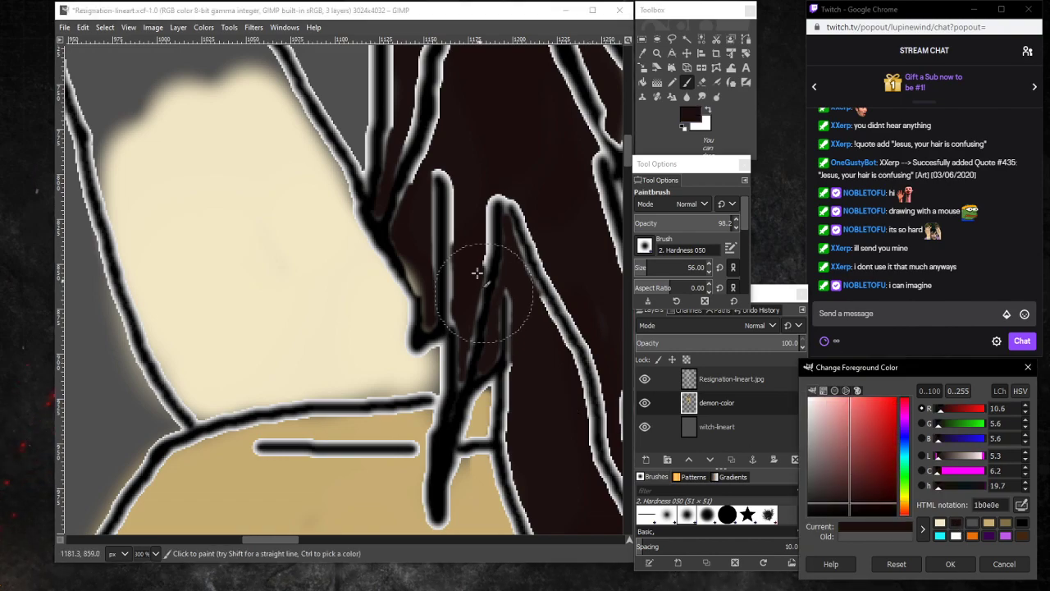
pyautogui.moveTo(422, 220)
pyautogui.mouseDown()
pyautogui.moveTo(426, 270)
pyautogui.moveTo(421, 258)
pyautogui.moveTo(450, 302)
pyautogui.moveTo(442, 379)
pyautogui.moveTo(490, 332)
pyautogui.moveTo(482, 368)
pyautogui.moveTo(469, 233)
pyautogui.mouseUp()
pyautogui.moveTo(433, 174)
pyautogui.mouseDown()
pyautogui.moveTo(499, 286)
pyautogui.moveTo(508, 283)
pyautogui.moveTo(467, 354)
pyautogui.moveTo(500, 213)
pyautogui.mouseUp()
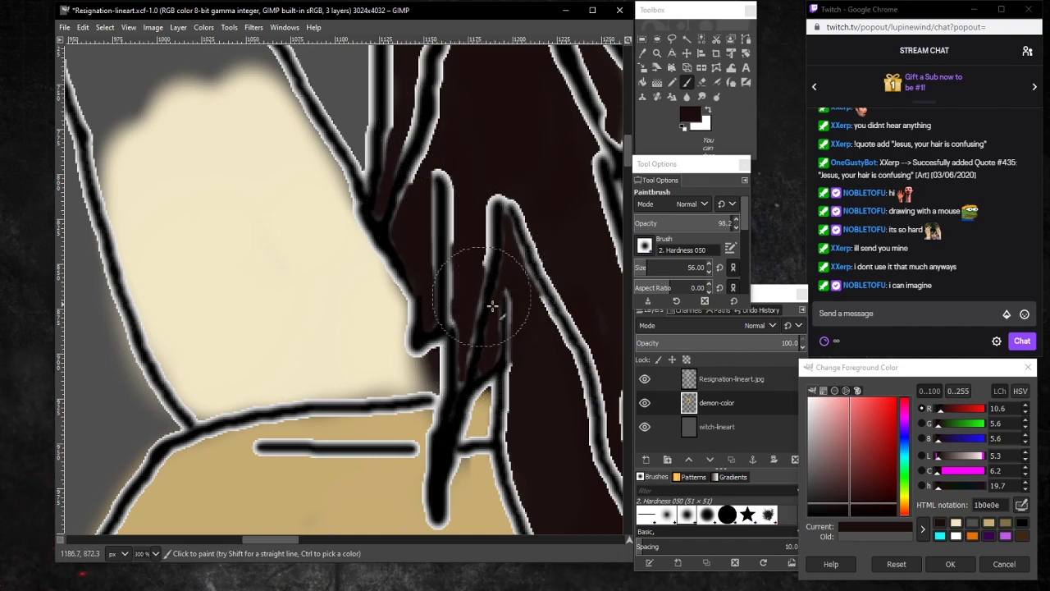
# On the Resignation-lineart.jpg layer, try erasing the white fringe around the short vertical strand and neighbouring hair lines with the Eraser at size 40.
pyautogui.click(702, 83)
pyautogui.click(734, 384)
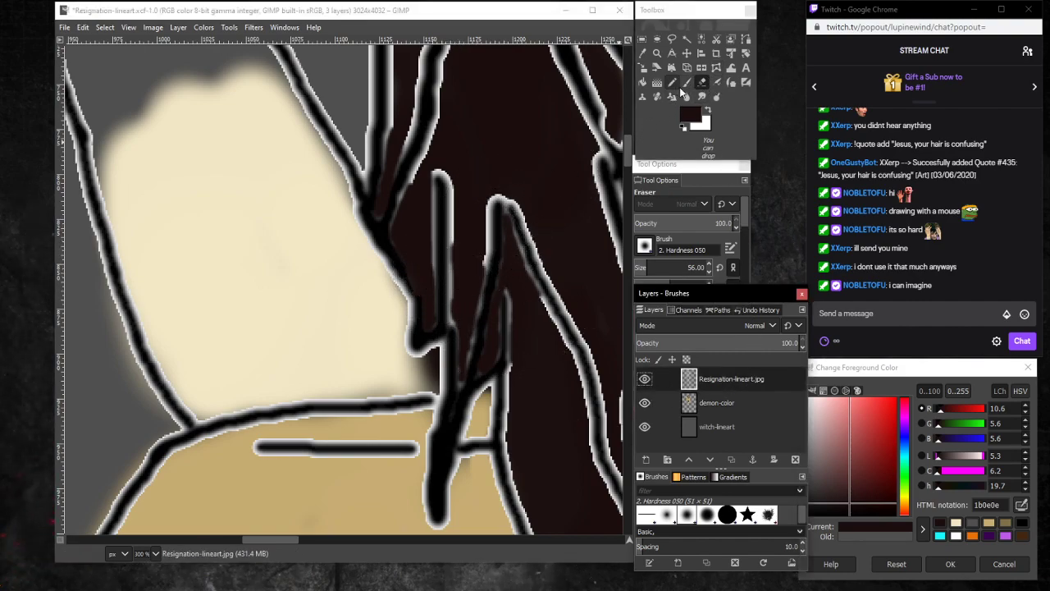
pyautogui.click(643, 270)
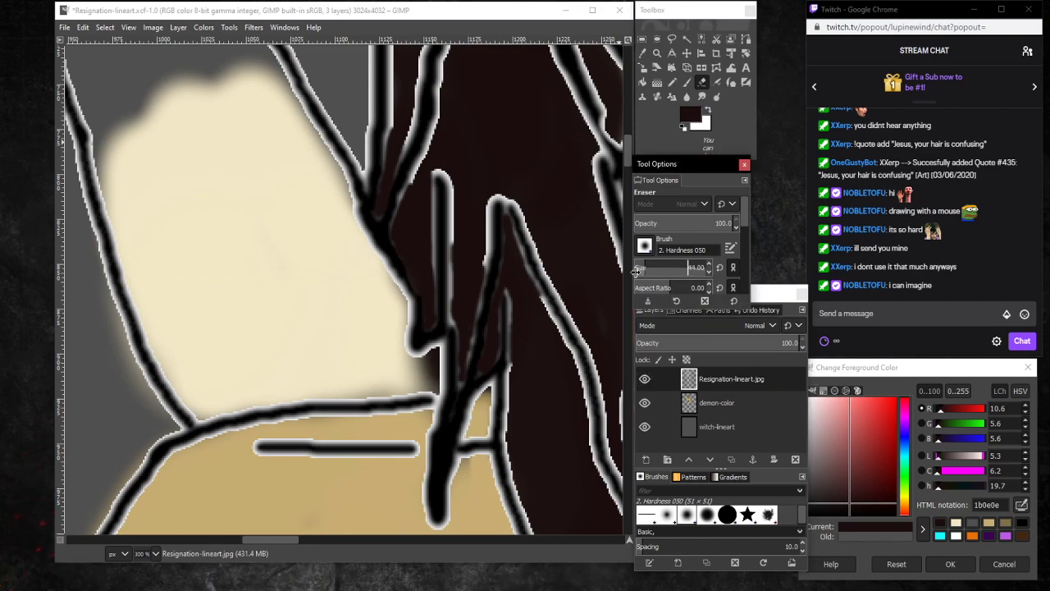
pyautogui.moveTo(635, 272); pyautogui.dragTo(631, 272)
pyautogui.moveTo(445, 175)
pyautogui.mouseDown()
pyautogui.moveTo(462, 205)
pyautogui.moveTo(460, 238)
pyautogui.mouseUp()
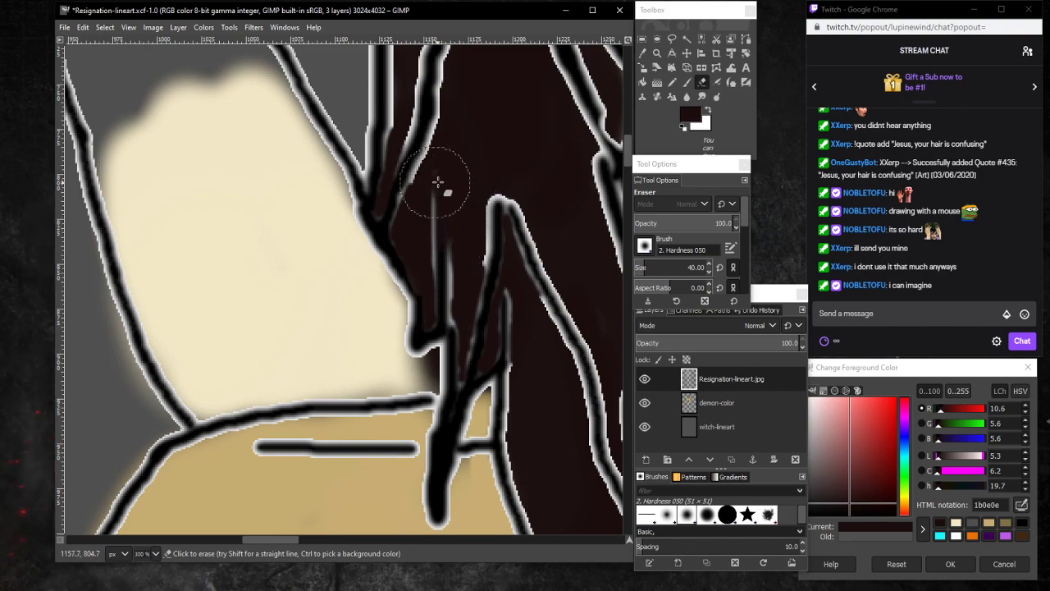
pyautogui.moveTo(435, 183)
pyautogui.mouseDown()
pyautogui.moveTo(448, 114)
pyautogui.moveTo(429, 172)
pyautogui.mouseUp()
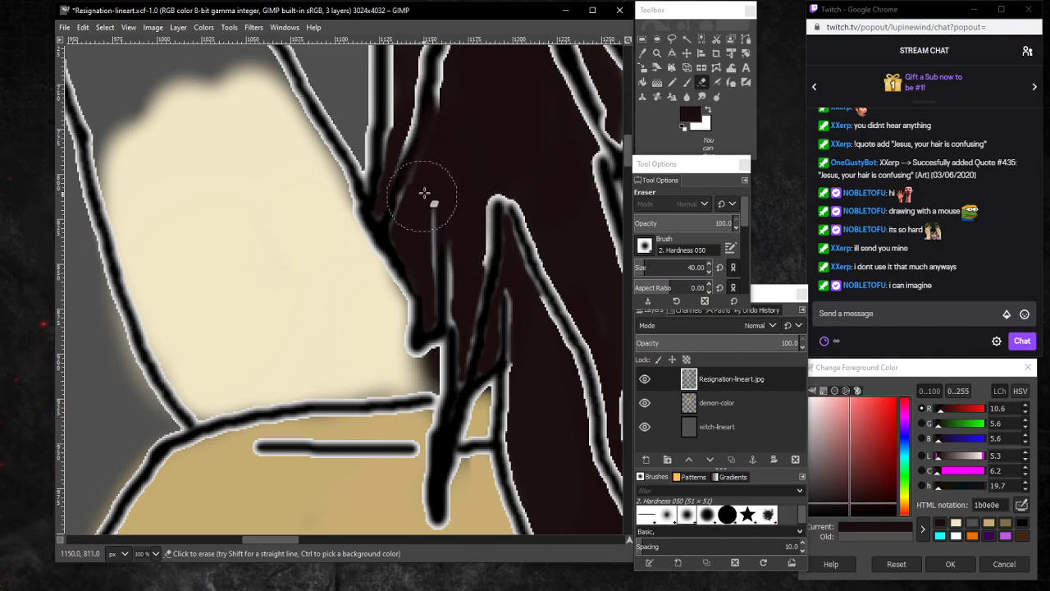
pyautogui.moveTo(457, 104)
pyautogui.mouseDown()
pyautogui.moveTo(450, 77)
pyautogui.moveTo(428, 222)
pyautogui.moveTo(433, 171)
pyautogui.moveTo(411, 249)
pyautogui.moveTo(413, 194)
pyautogui.moveTo(404, 276)
pyautogui.mouseUp()
pyautogui.scroll(5, 424, 217)
pyautogui.moveTo(408, 289); pyautogui.dragTo(410, 305)
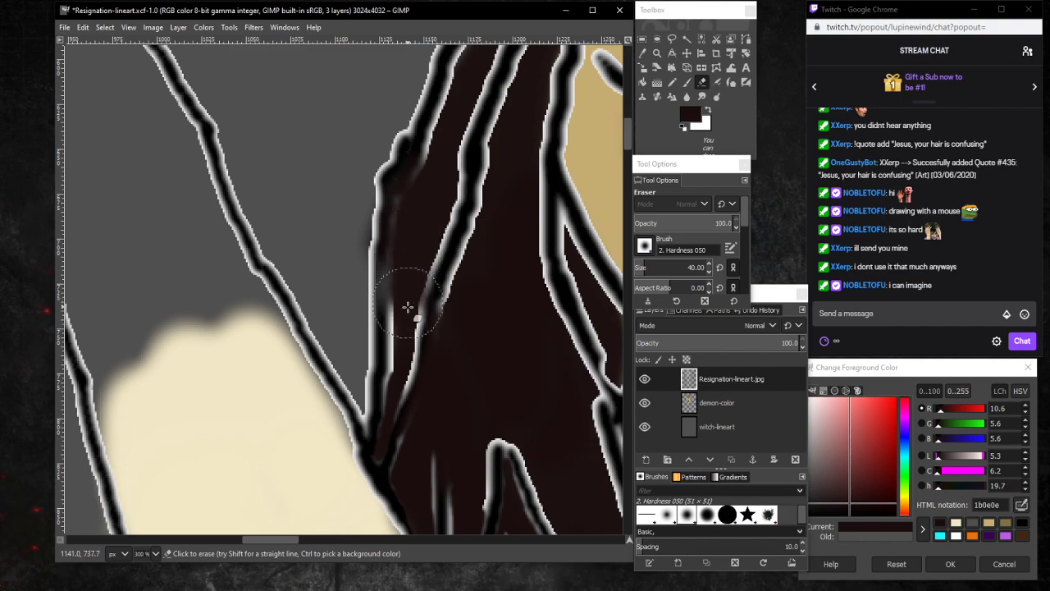
# Undo the size 40 eraser strokes on the hair lines and the short vertical strand.
pyautogui.hotkey('ctrl', 'z')
pyautogui.hotkey('ctrl', 'z')
pyautogui.hotkey('ctrl', 'z')
pyautogui.hotkey('ctrl', 'z')
pyautogui.hotkey('ctrl', 'z')
pyautogui.hotkey('ctrl', 'z')
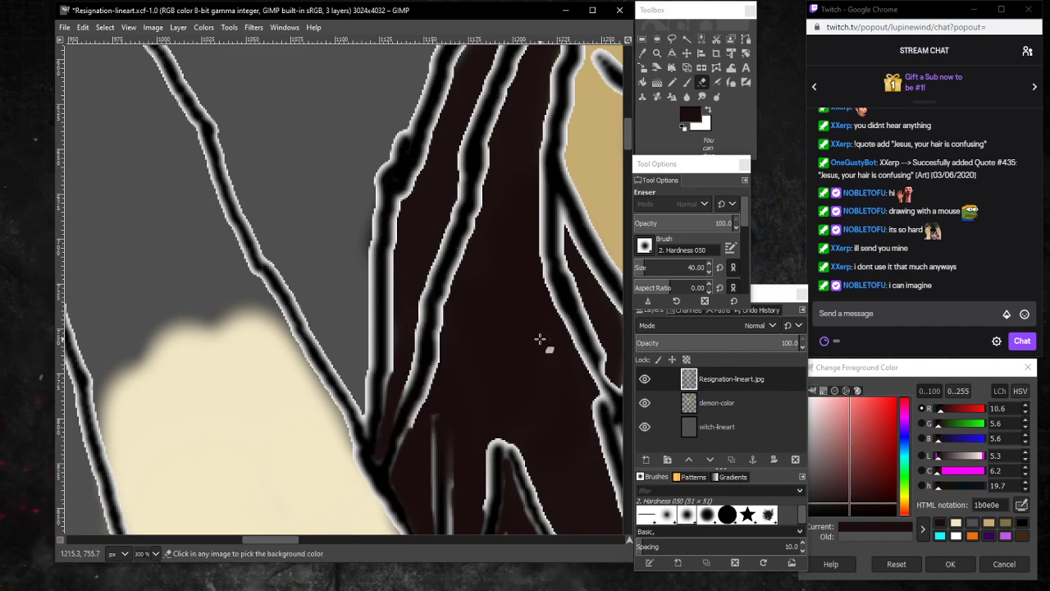
pyautogui.hotkey('ctrl', 'z')
pyautogui.hotkey('ctrl', 'z')
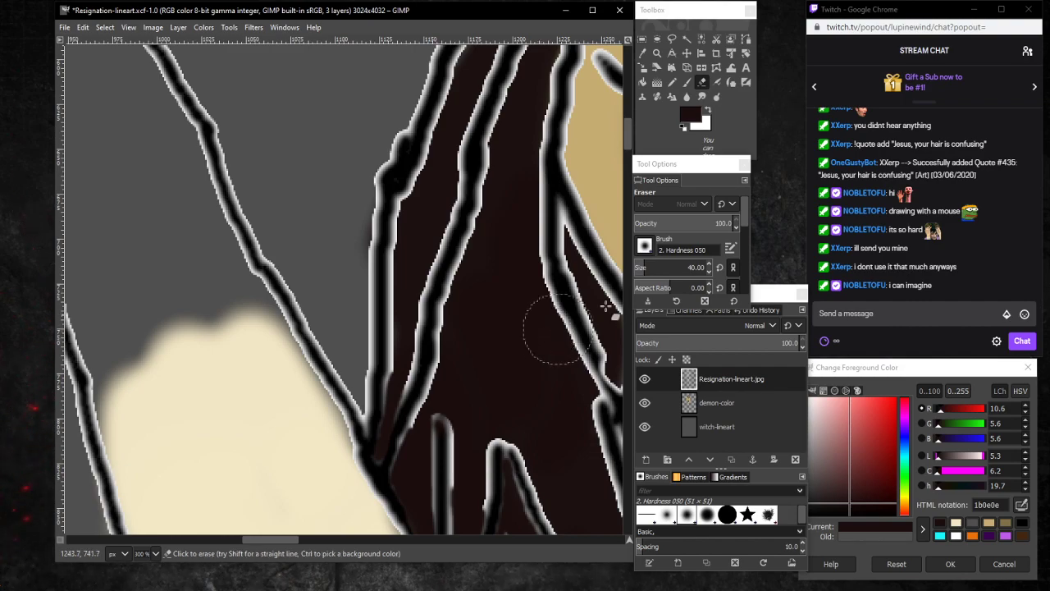
# With the Eraser at size 7, erase the white fringe inside the V-shaped hair strand and around the short vertical strand on the Resignation-lineart.jpg layer.
pyautogui.click(637, 266)
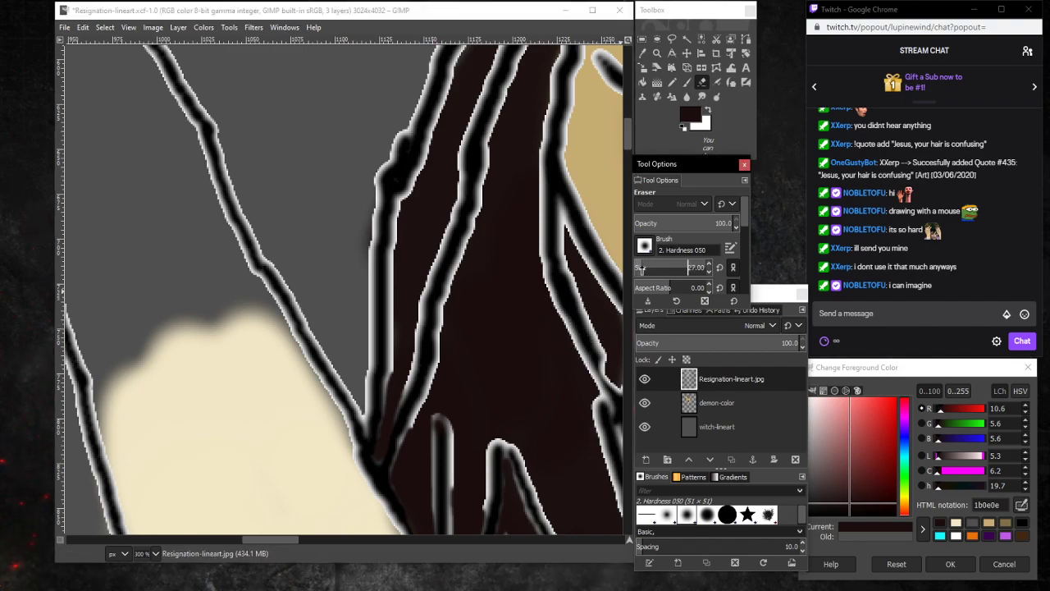
pyautogui.click(422, 200)
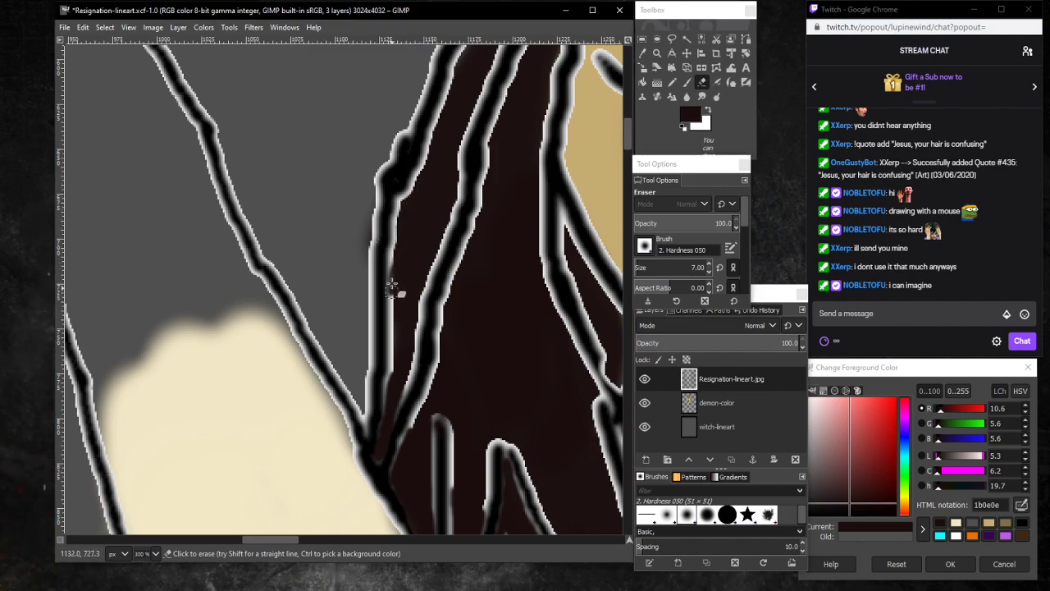
pyautogui.moveTo(391, 286); pyautogui.dragTo(391, 343)
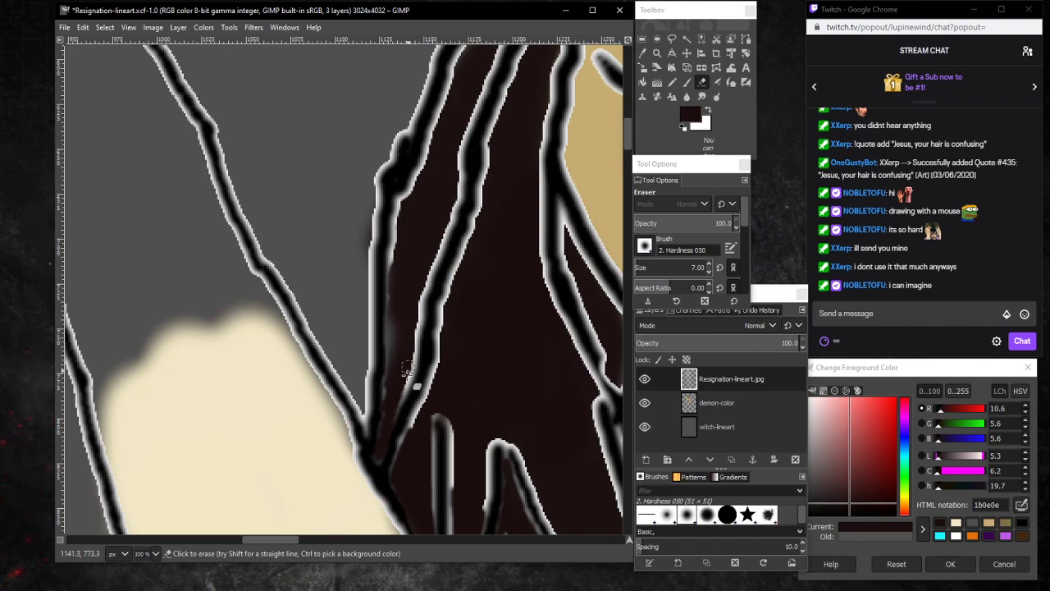
pyautogui.moveTo(402, 387)
pyautogui.mouseDown()
pyautogui.moveTo(413, 357)
pyautogui.moveTo(395, 403)
pyautogui.moveTo(428, 274)
pyautogui.moveTo(415, 347)
pyautogui.mouseUp()
pyautogui.moveTo(399, 241); pyautogui.dragTo(396, 283)
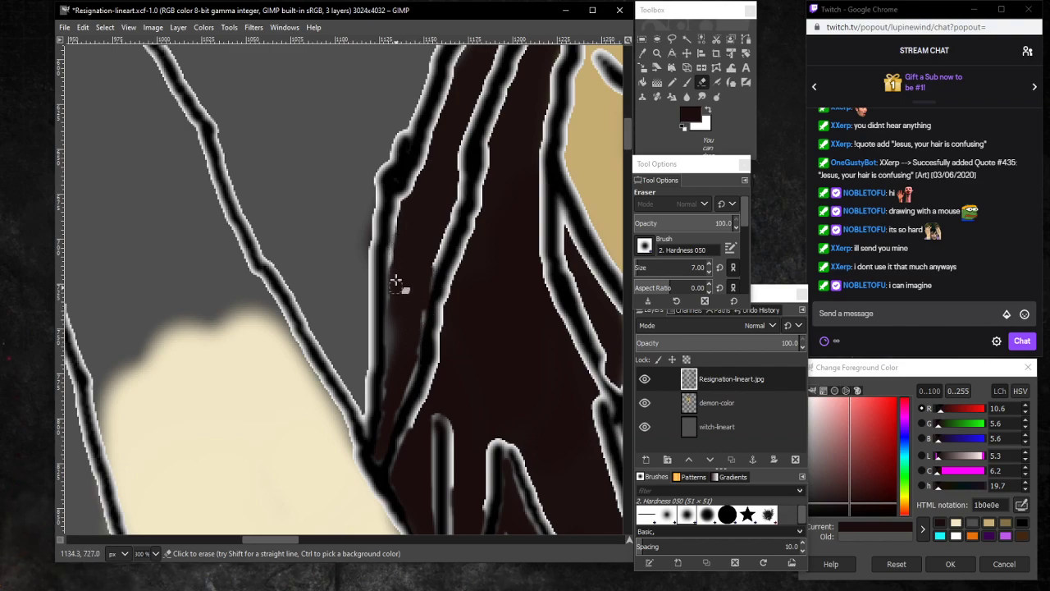
pyautogui.moveTo(387, 363); pyautogui.dragTo(378, 421)
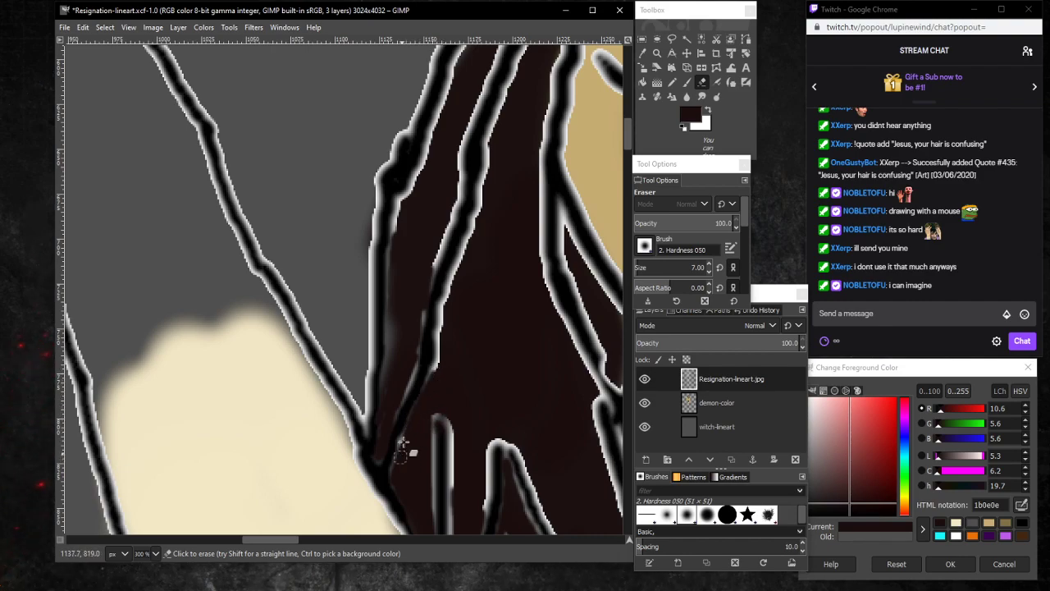
pyautogui.moveTo(447, 428); pyautogui.dragTo(449, 465)
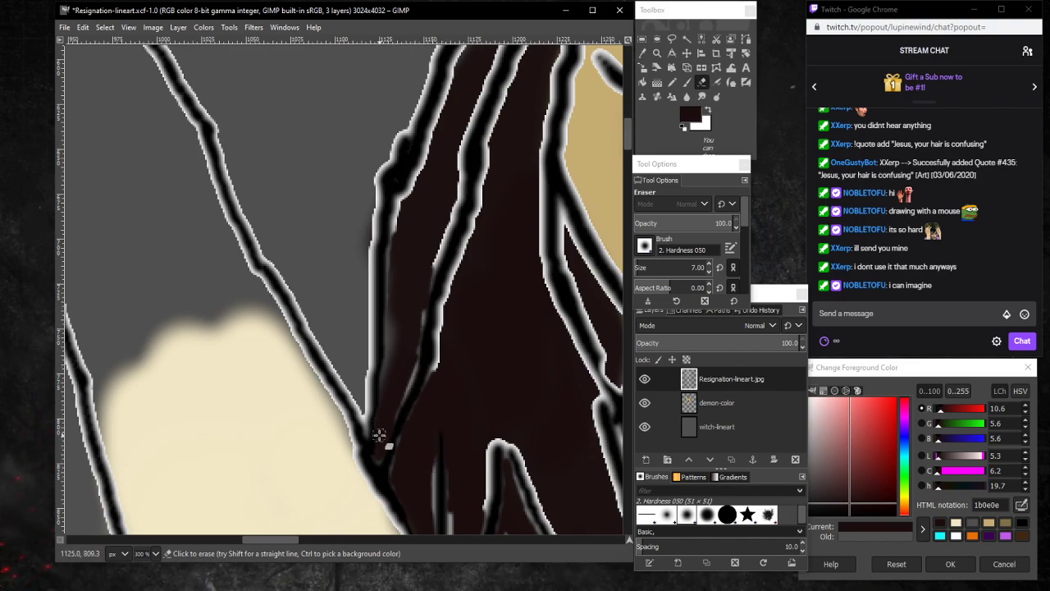
pyautogui.scroll(-5, 411, 398)
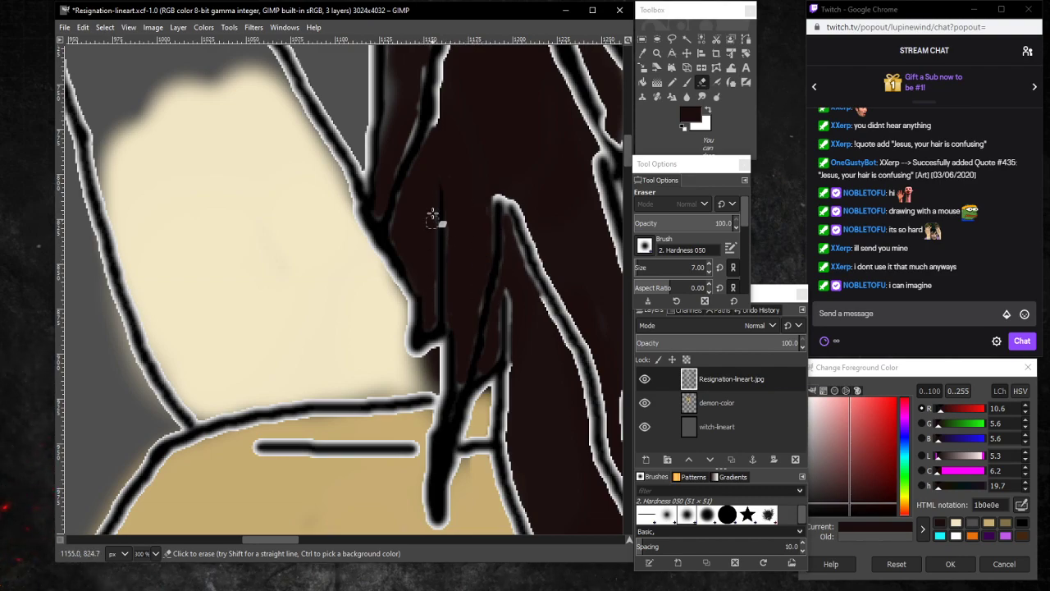
# On the demon-color layer, paint dark brown into the grey gap along the inner side of the outermost hair line, with the Paintbrush at size 7.
pyautogui.scroll(3, 423, 197)
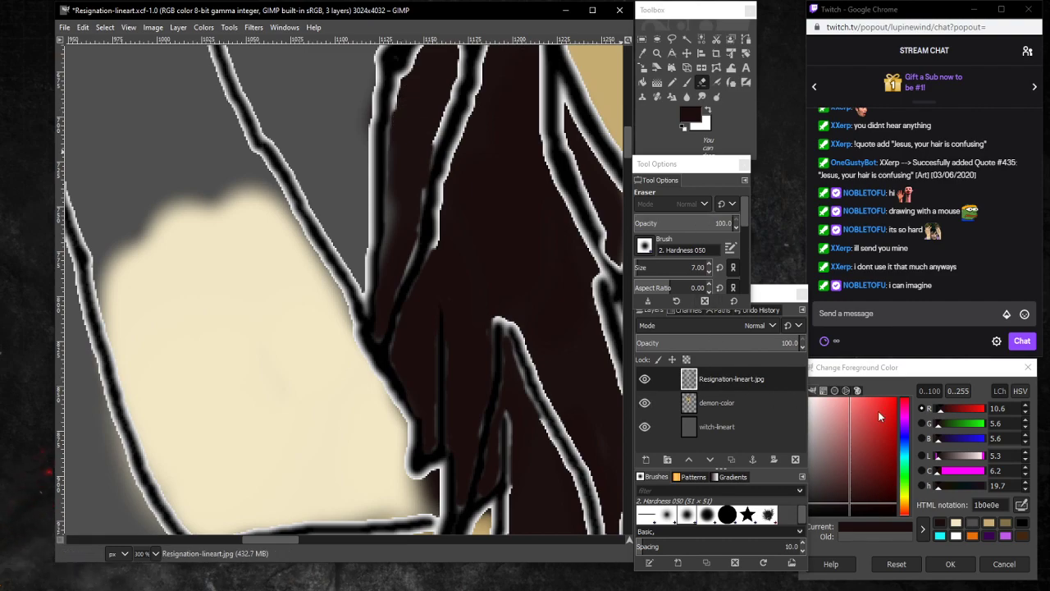
pyautogui.click(684, 123)
pyautogui.click(687, 82)
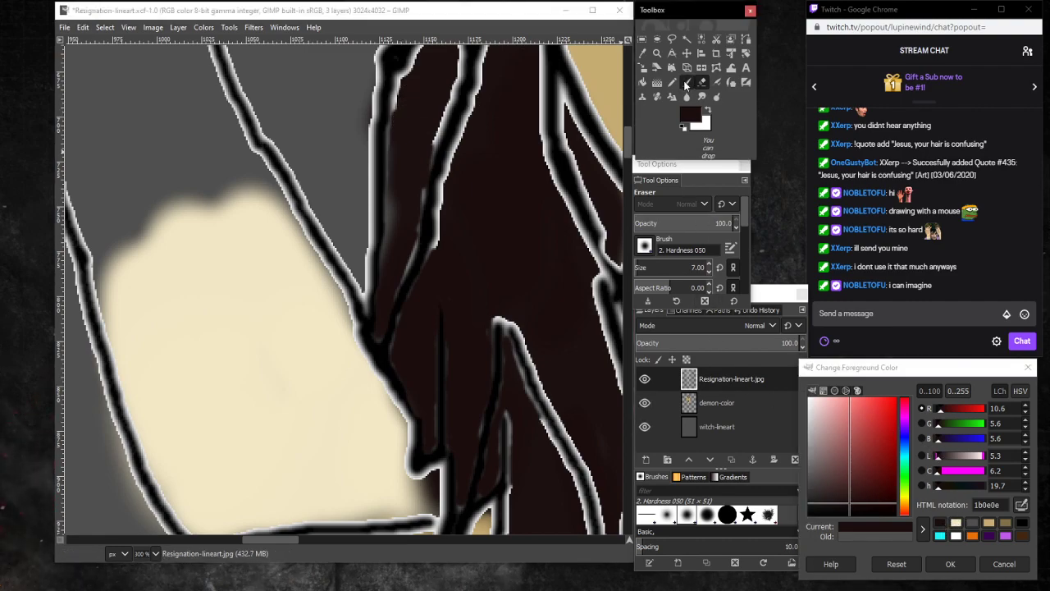
pyautogui.click(716, 402)
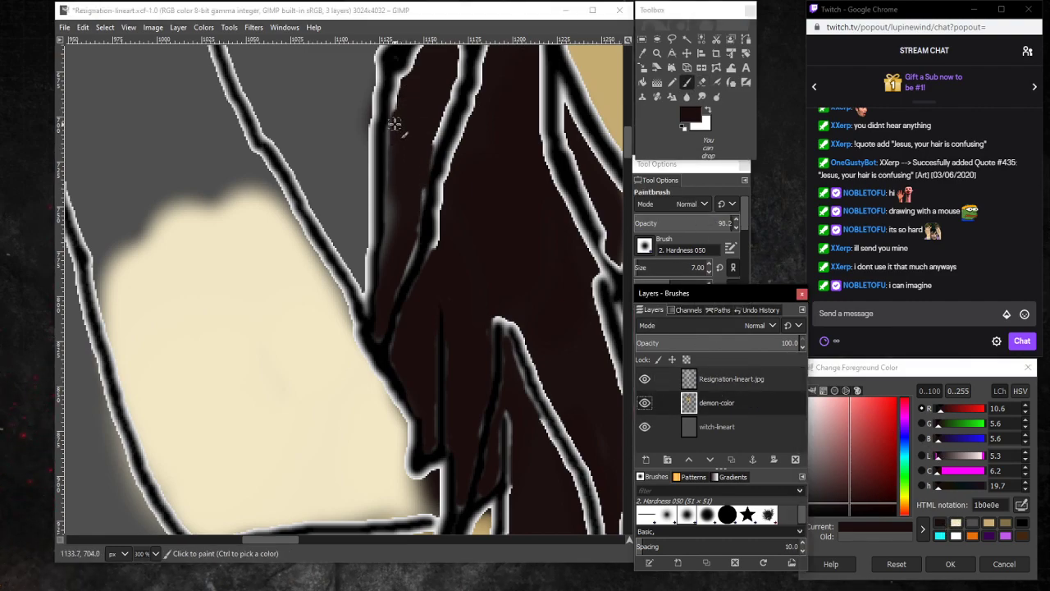
pyautogui.moveTo(388, 250); pyautogui.dragTo(388, 195)
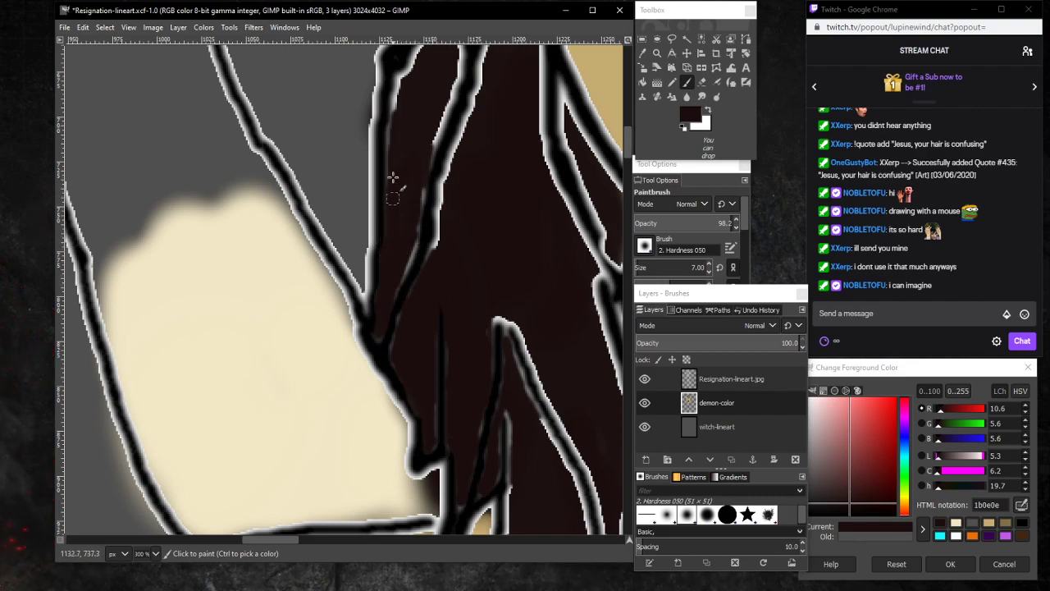
# On the Resignation-lineart.jpg layer, erase the remaining white fringe between the two lines of the outer hair strand.
pyautogui.click(731, 379)
pyautogui.click(701, 82)
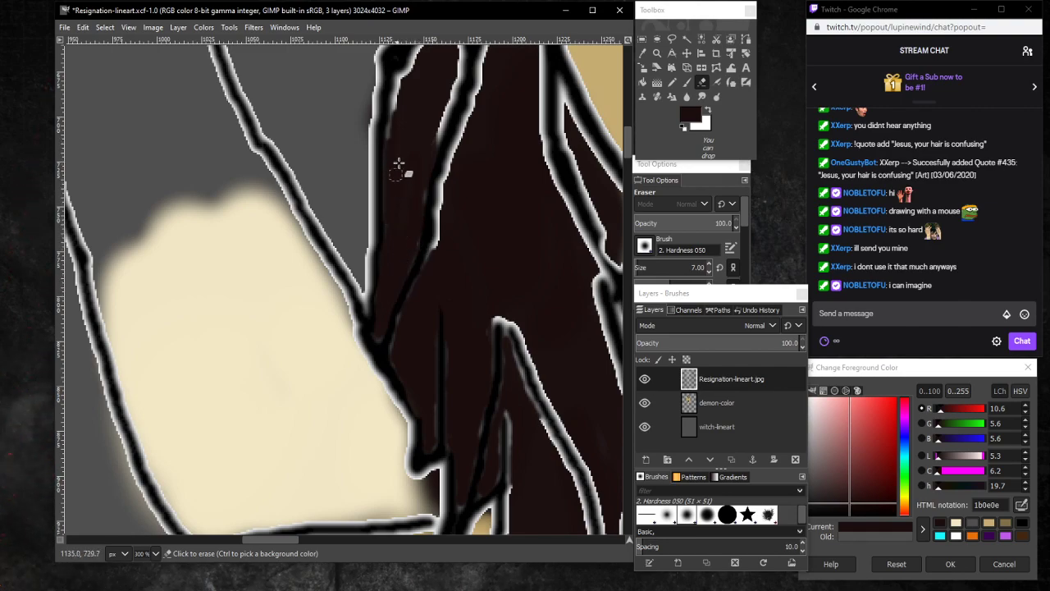
pyautogui.moveTo(429, 174); pyautogui.dragTo(429, 154)
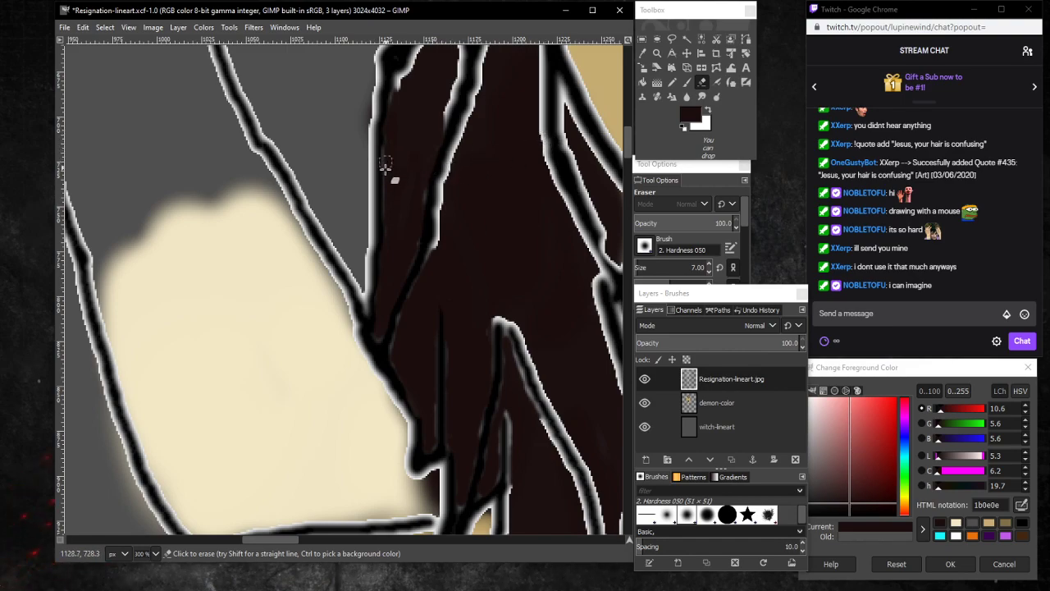
# On the demon-color layer, touch up the dark brown beneath the outermost hair line where its fringe was erased.
pyautogui.click(686, 82)
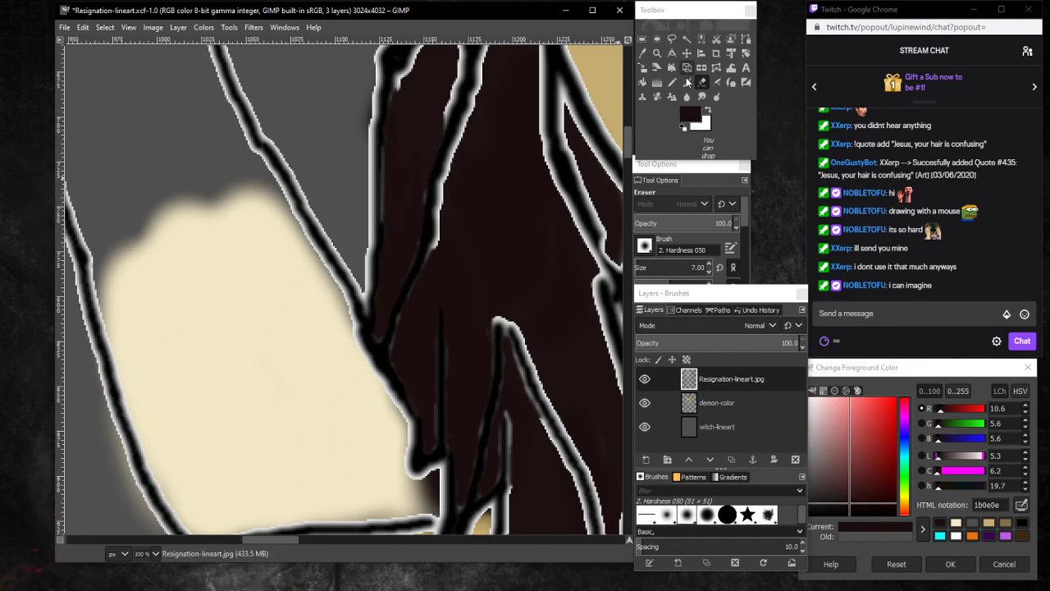
pyautogui.click(765, 402)
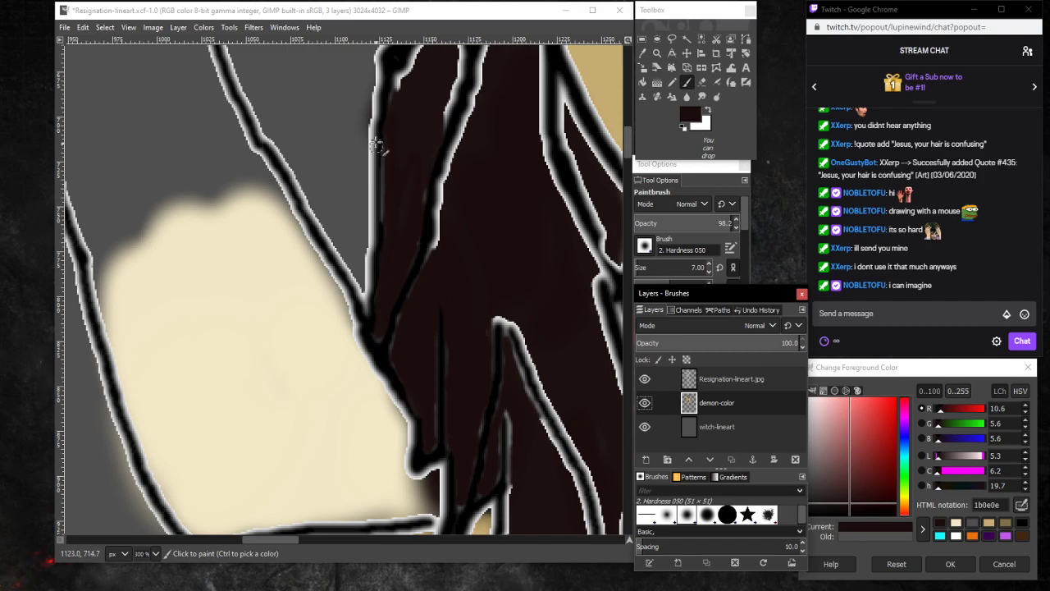
pyautogui.moveTo(379, 142); pyautogui.dragTo(377, 196)
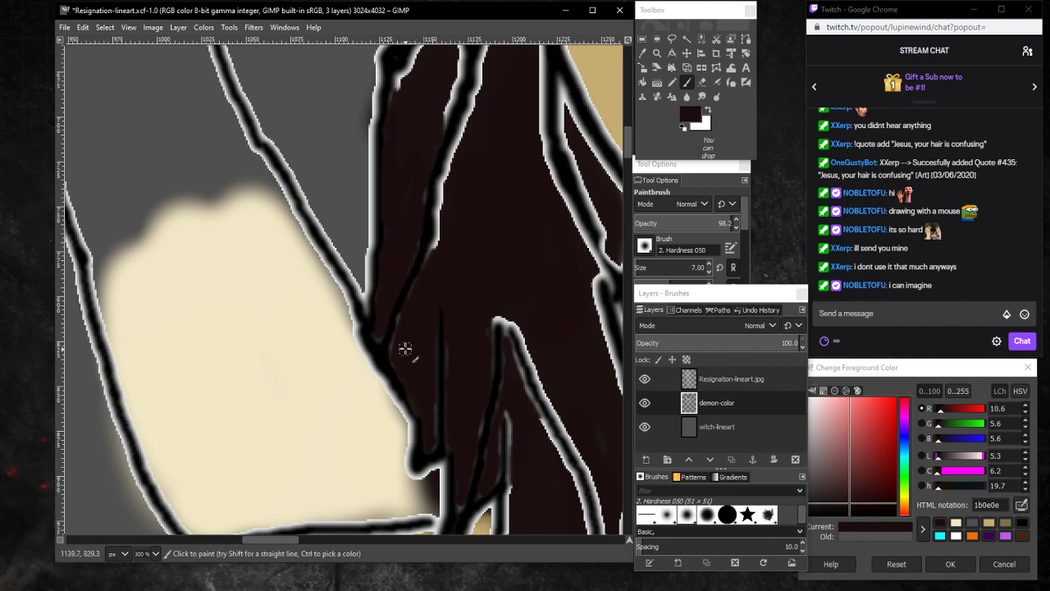
# Erase the white fringe at the strand junction above the shoulder on Resignation-lineart.jpg, and fill the gap with dark brown on demon-color.
pyautogui.scroll(-5, 460, 328)
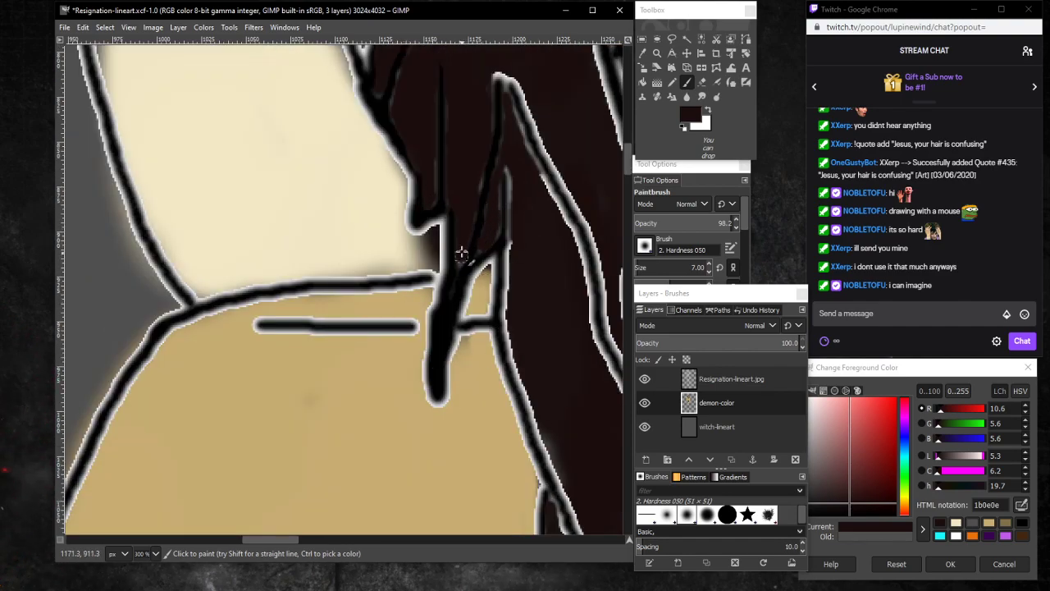
pyautogui.click(703, 82)
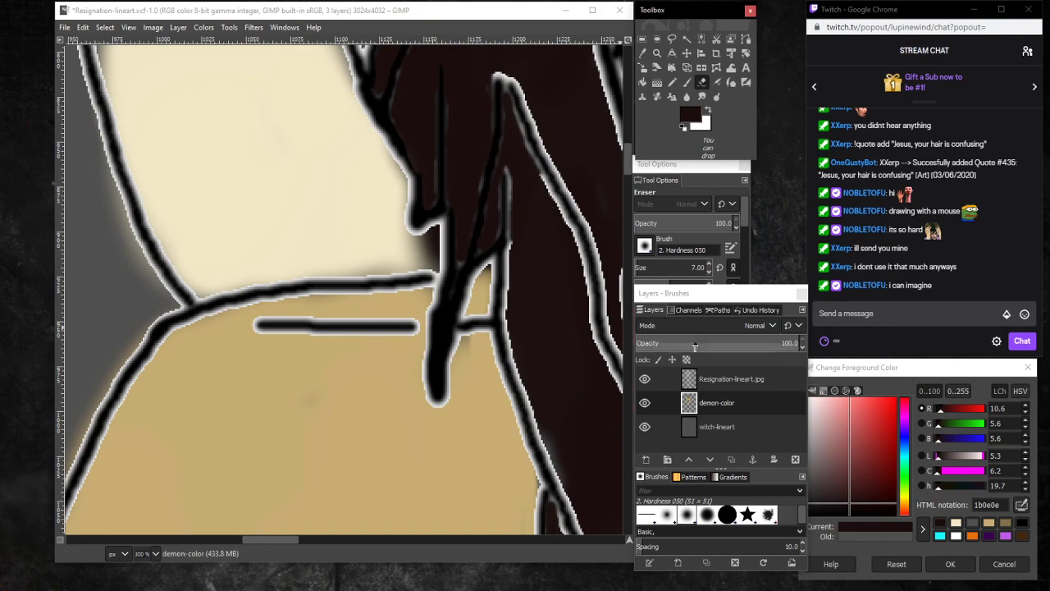
pyautogui.click(757, 379)
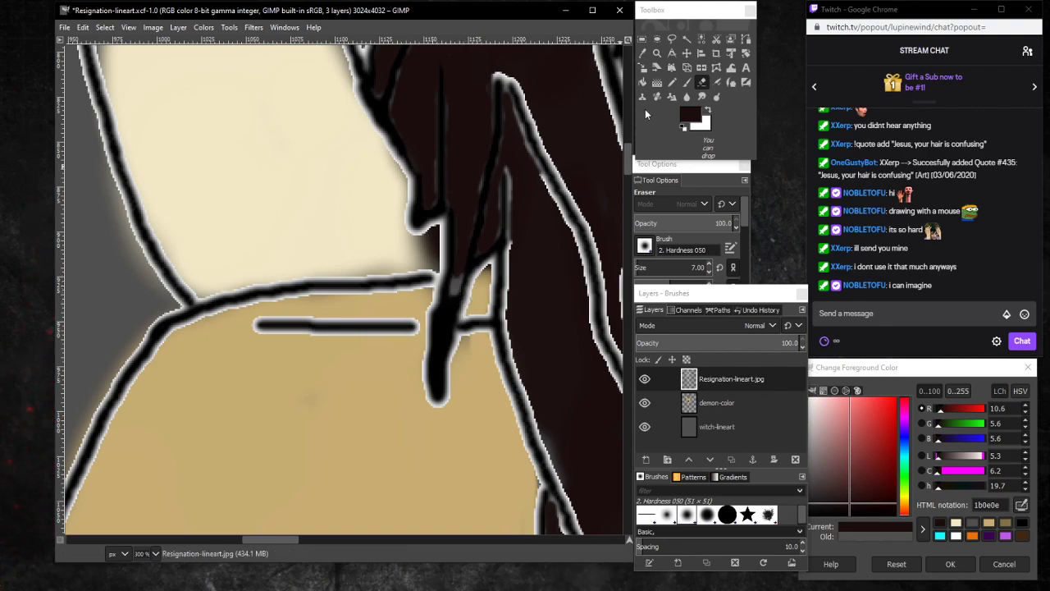
pyautogui.click(687, 82)
pyautogui.click(749, 403)
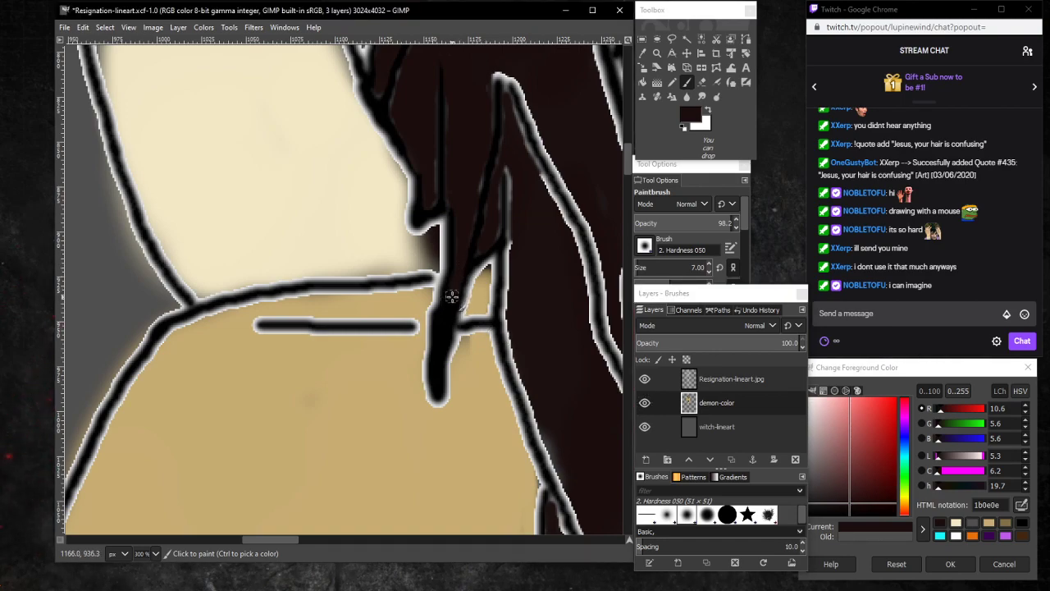
# On the Resignation-lineart.jpg layer, erase the white fringe along the inner side of the thick knot in the outermost hair line.
pyautogui.scroll(8, 457, 211)
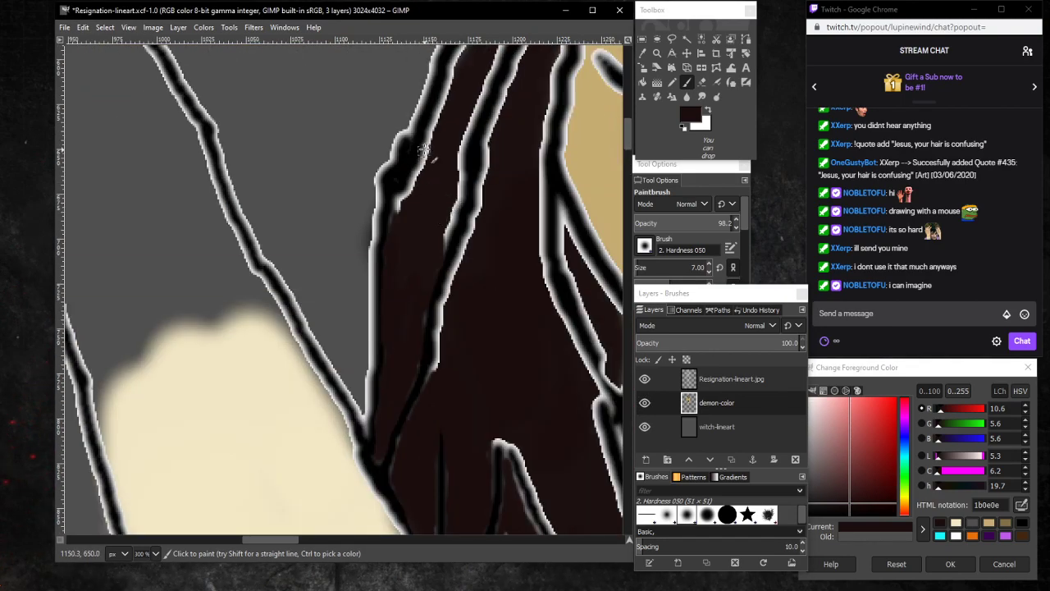
pyautogui.click(703, 82)
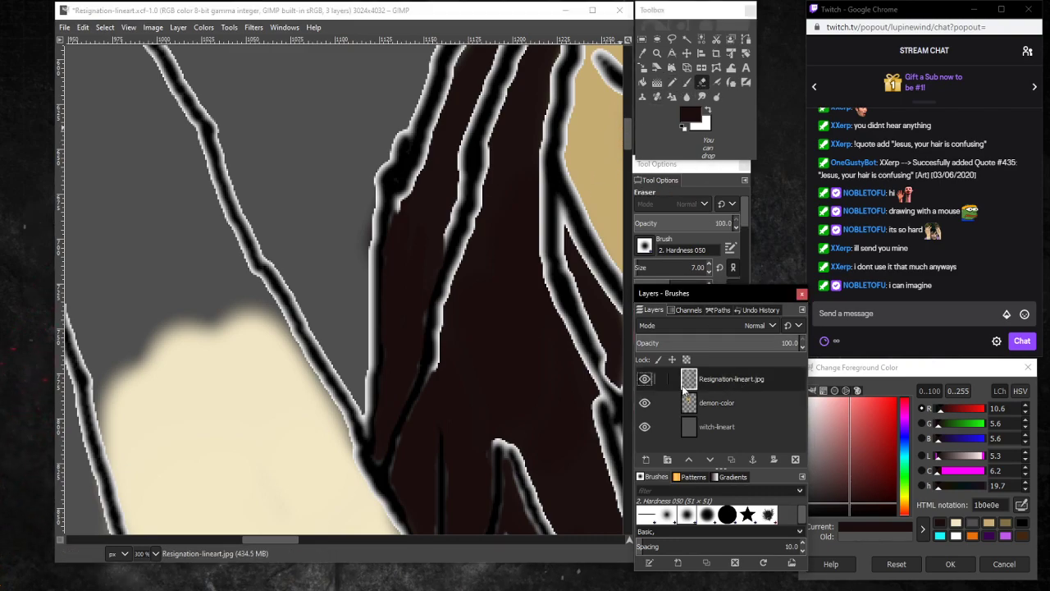
pyautogui.click(423, 318)
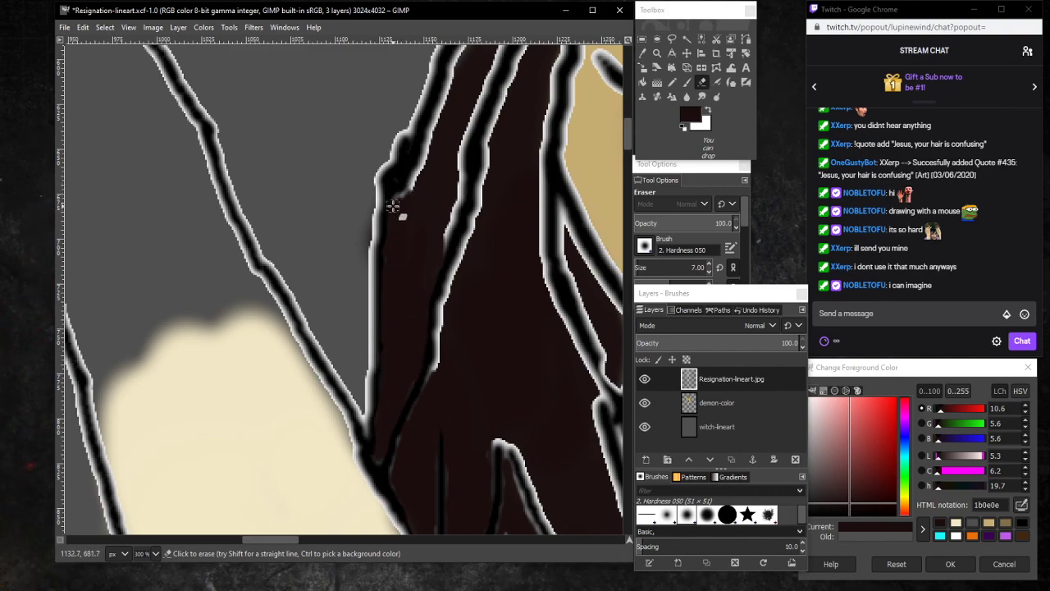
# On the demon-color layer, paint the wing's inner arm cream (f3e8c6) from the shoulder up to its peak, with the Paintbrush at size 59.
pyautogui.click(687, 83)
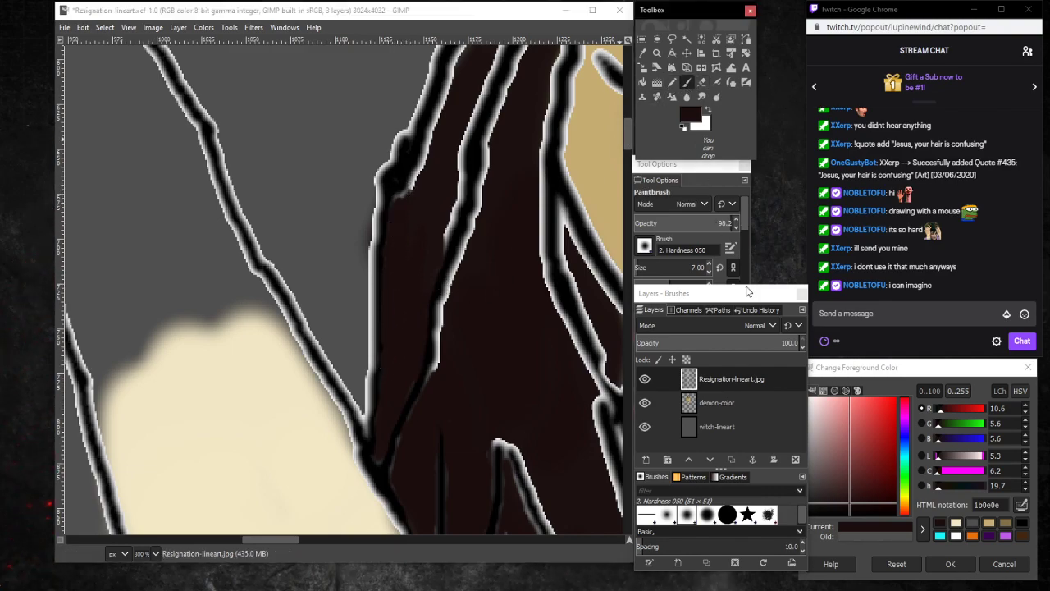
pyautogui.click(741, 404)
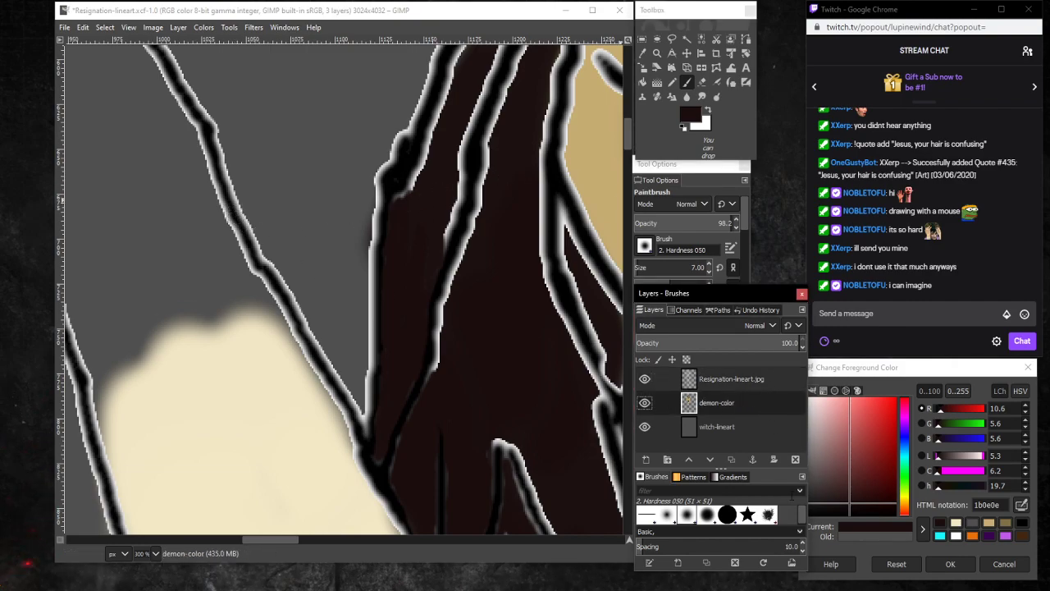
pyautogui.click(957, 524)
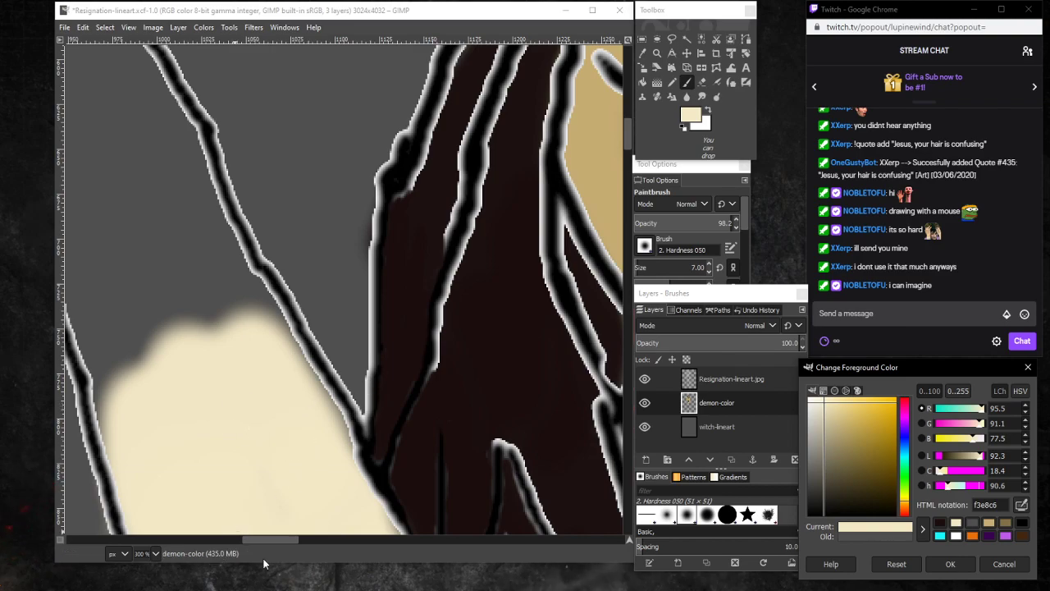
pyautogui.moveTo(277, 540); pyautogui.dragTo(260, 540)
pyautogui.click(155, 553)
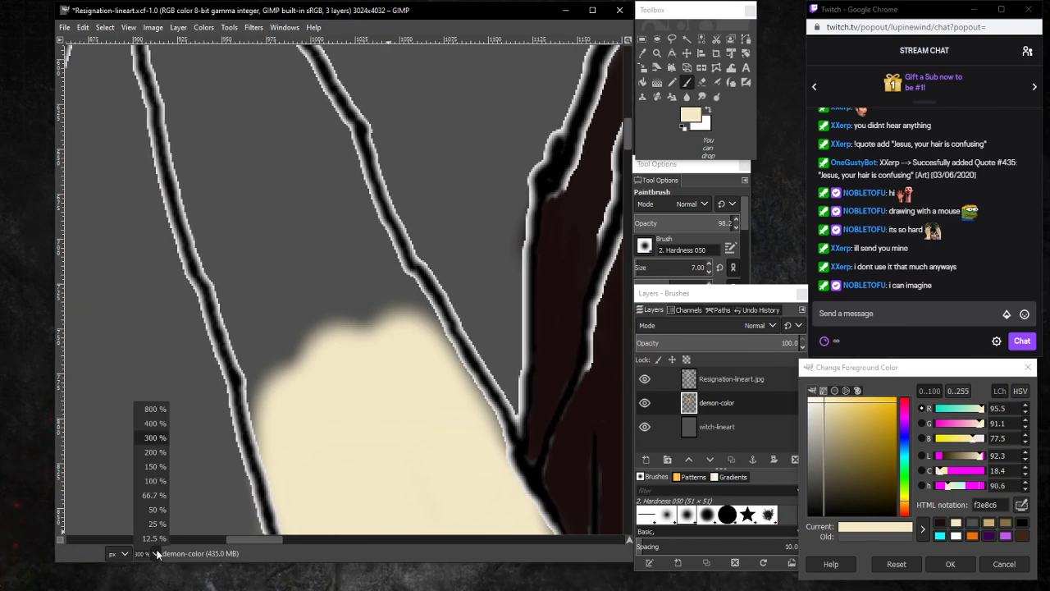
pyautogui.click(155, 481)
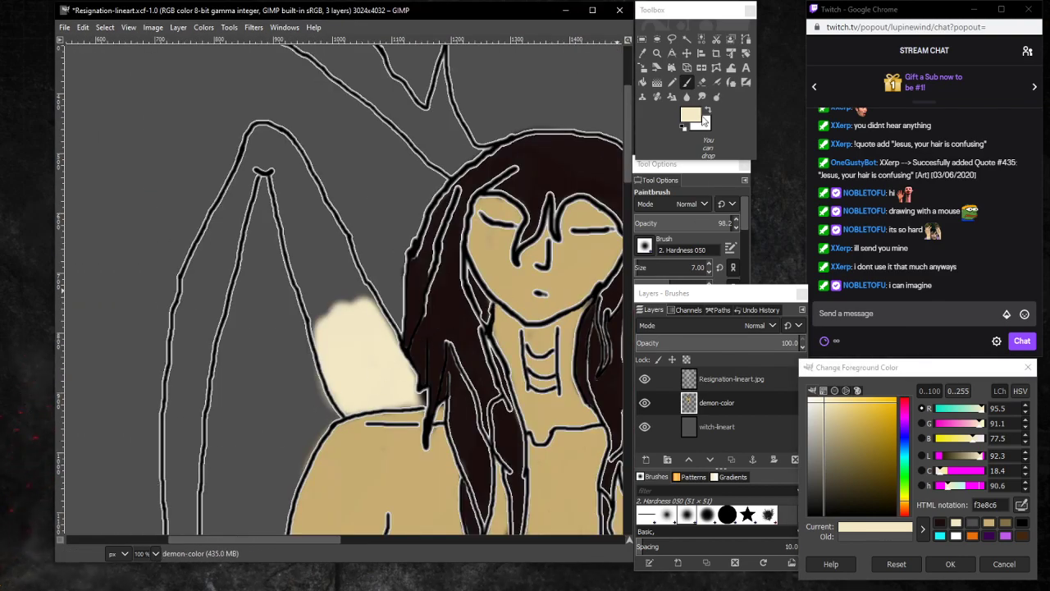
pyautogui.click(656, 271)
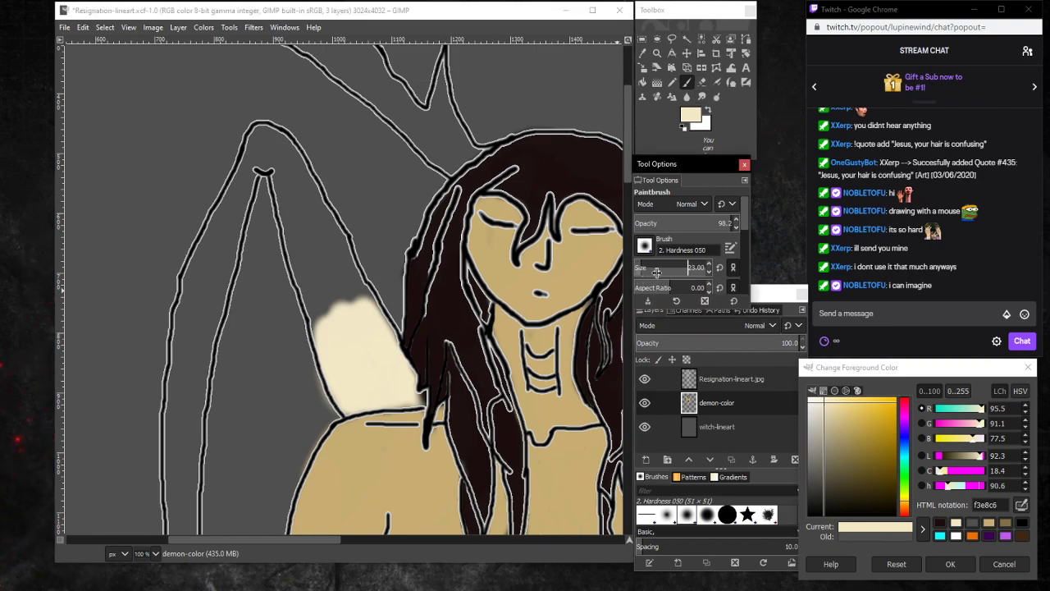
pyautogui.moveTo(677, 272); pyautogui.dragTo(686, 271)
pyautogui.moveTo(323, 281)
pyautogui.mouseDown()
pyautogui.moveTo(316, 317)
pyautogui.moveTo(320, 281)
pyautogui.moveTo(330, 308)
pyautogui.moveTo(322, 320)
pyautogui.moveTo(339, 331)
pyautogui.moveTo(317, 249)
pyautogui.moveTo(350, 325)
pyautogui.moveTo(331, 263)
pyautogui.moveTo(367, 330)
pyautogui.moveTo(334, 259)
pyautogui.moveTo(370, 328)
pyautogui.moveTo(281, 146)
pyautogui.moveTo(258, 146)
pyautogui.moveTo(253, 157)
pyautogui.moveTo(260, 142)
pyautogui.moveTo(273, 145)
pyautogui.moveTo(255, 140)
pyautogui.moveTo(299, 175)
pyautogui.moveTo(263, 154)
pyautogui.moveTo(319, 289)
pyautogui.moveTo(291, 200)
pyautogui.moveTo(313, 300)
pyautogui.moveTo(312, 206)
pyautogui.moveTo(330, 230)
pyautogui.mouseUp()
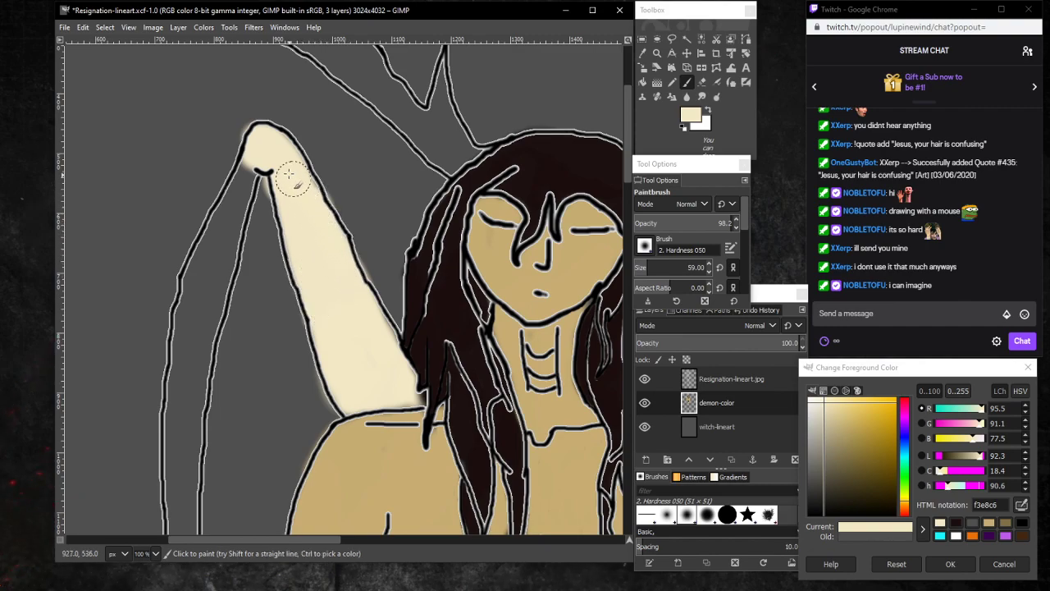
# Paint the wing's outer arm cream from the peak down to shoulder level.
pyautogui.moveTo(261, 163)
pyautogui.mouseDown()
pyautogui.moveTo(236, 215)
pyautogui.moveTo(246, 163)
pyautogui.moveTo(191, 322)
pyautogui.moveTo(228, 203)
pyautogui.moveTo(201, 246)
pyautogui.moveTo(184, 373)
pyautogui.mouseUp()
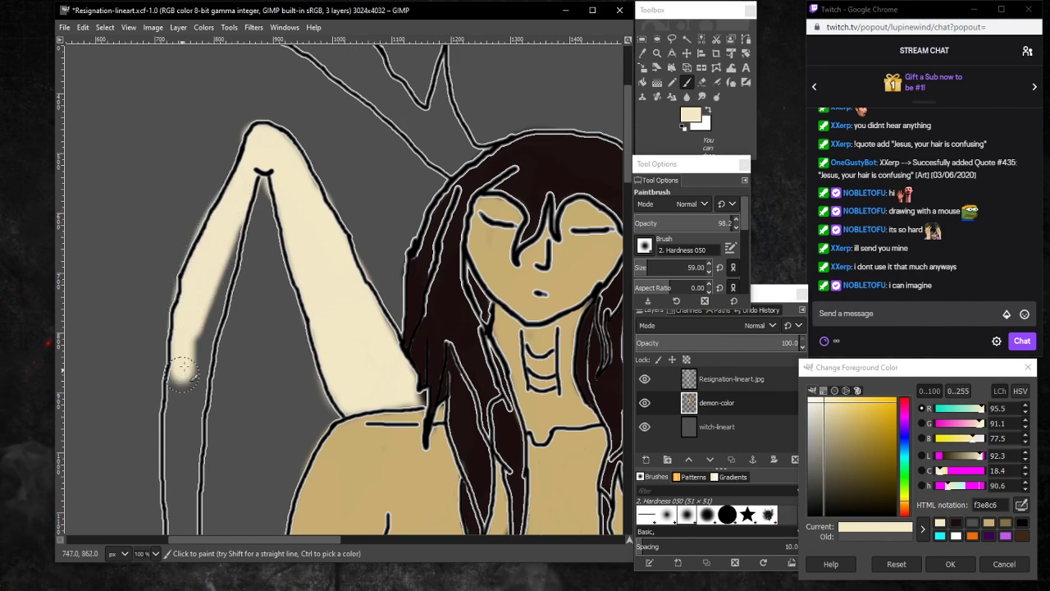
pyautogui.moveTo(237, 215)
pyautogui.mouseDown()
pyautogui.moveTo(186, 371)
pyautogui.moveTo(220, 286)
pyautogui.moveTo(187, 443)
pyautogui.moveTo(203, 327)
pyautogui.moveTo(197, 339)
pyautogui.moveTo(180, 459)
pyautogui.moveTo(182, 358)
pyautogui.moveTo(171, 422)
pyautogui.moveTo(176, 482)
pyautogui.moveTo(188, 406)
pyautogui.moveTo(184, 469)
pyautogui.moveTo(186, 443)
pyautogui.mouseUp()
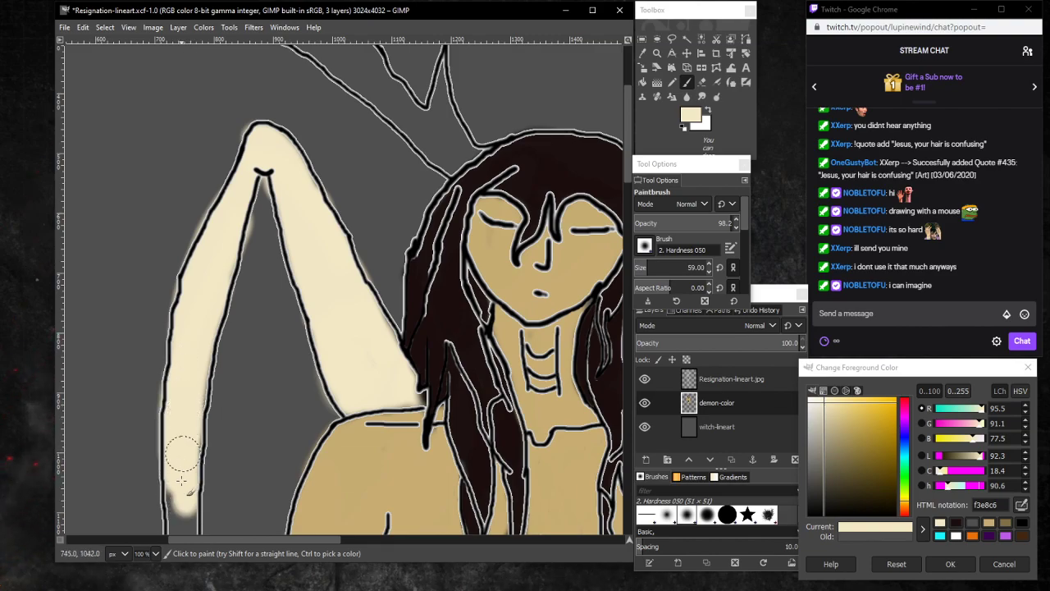
pyautogui.moveTo(181, 480); pyautogui.dragTo(181, 503)
pyautogui.scroll(-6, 181, 504)
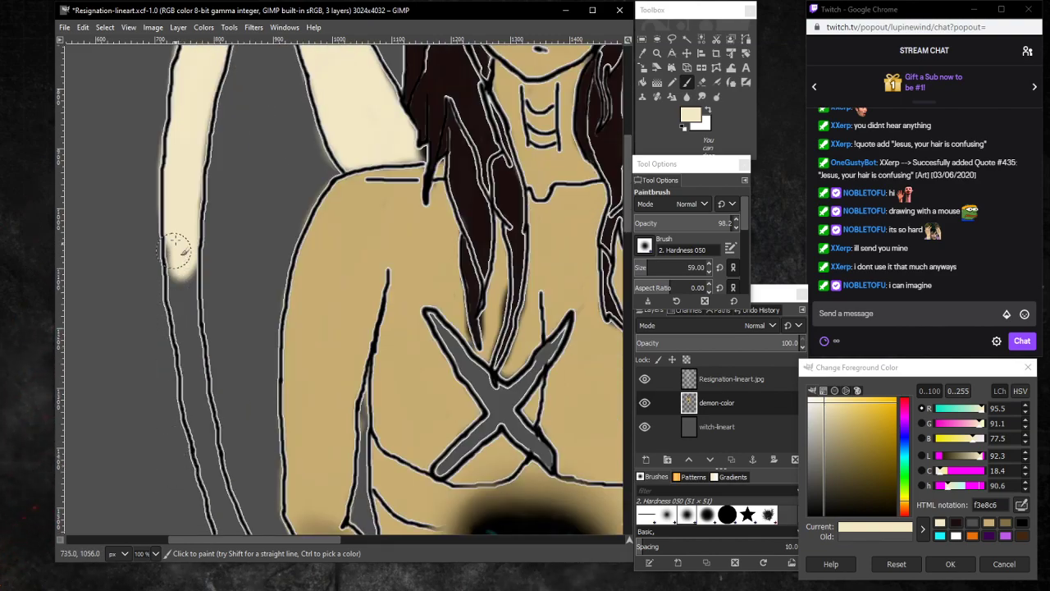
pyautogui.moveTo(175, 250)
pyautogui.mouseDown()
pyautogui.moveTo(179, 360)
pyautogui.moveTo(182, 252)
pyautogui.moveTo(184, 331)
pyautogui.moveTo(188, 282)
pyautogui.moveTo(190, 395)
pyautogui.mouseUp()
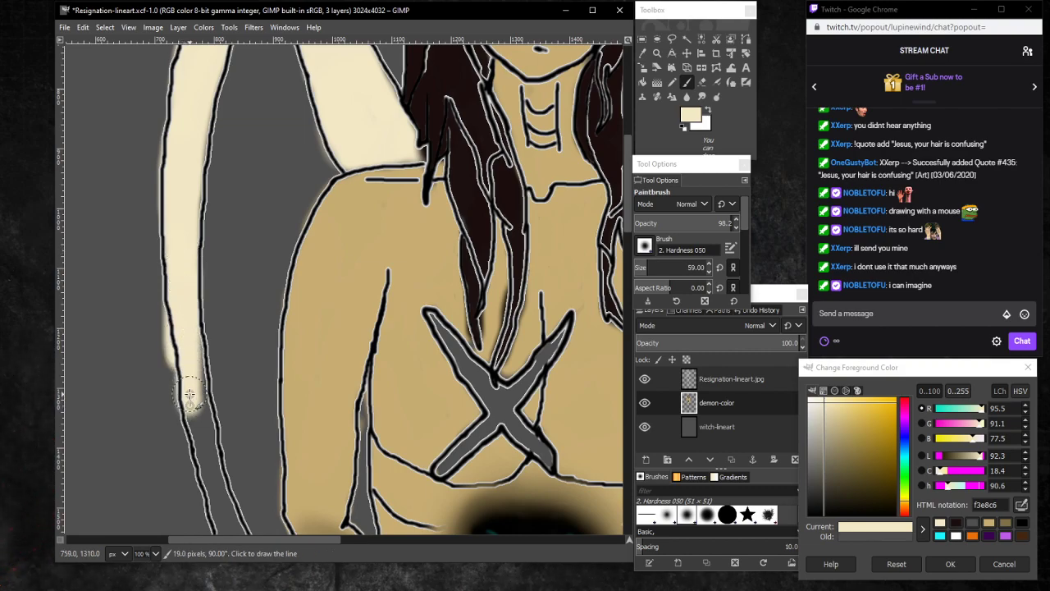
pyautogui.hotkey('ctrl', 'z')
pyautogui.hotkey('ctrl', 'z')
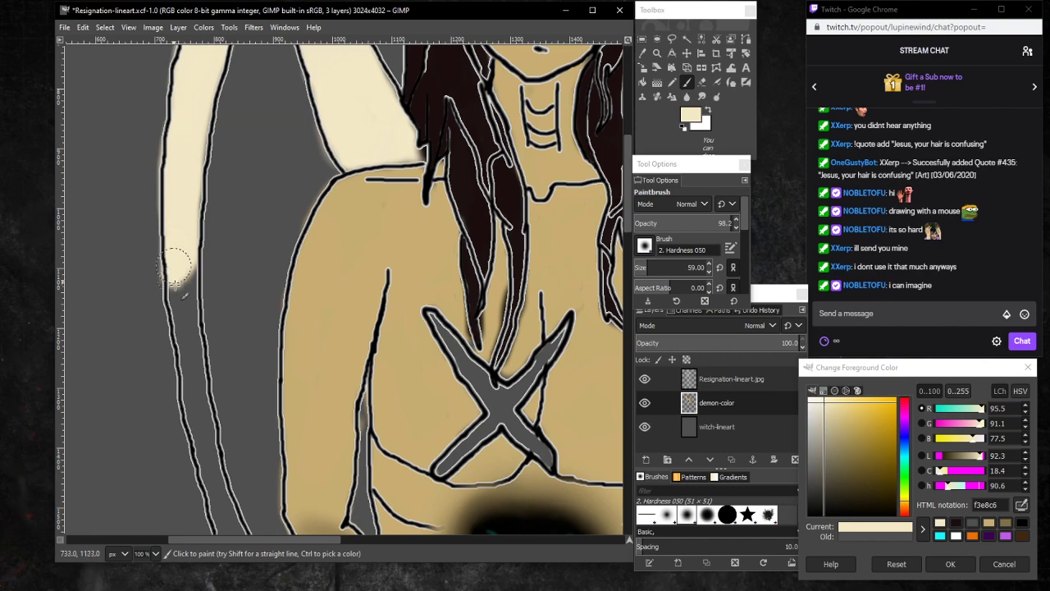
pyautogui.moveTo(175, 284)
pyautogui.mouseDown()
pyautogui.moveTo(179, 249)
pyautogui.moveTo(197, 418)
pyautogui.mouseUp()
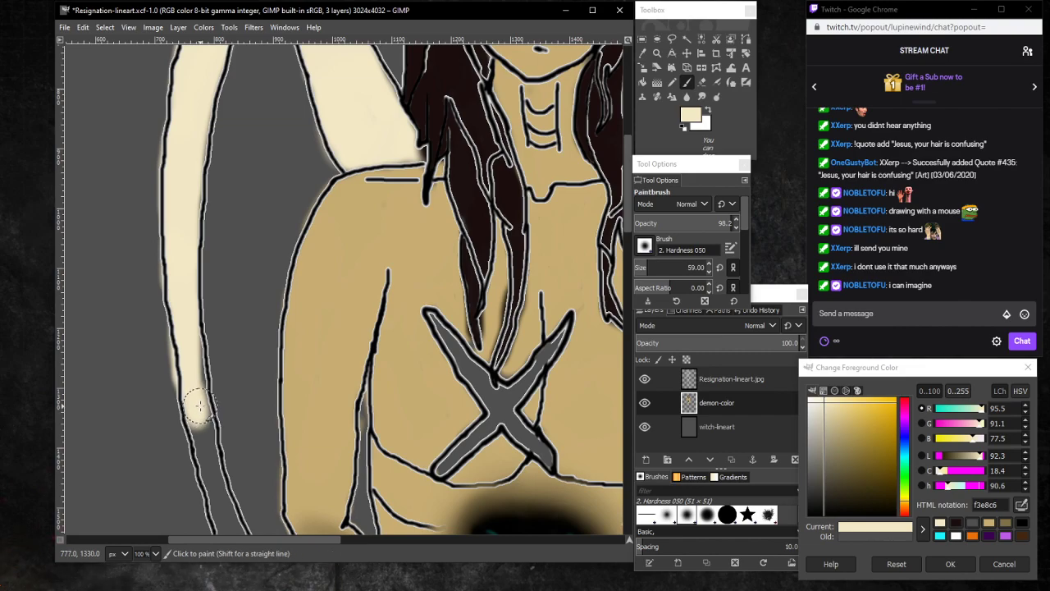
pyautogui.hotkey('ctrl', 'z')
# Continue the cream down the narrow outer wing strip, from shoulder level to just below the figure's elbow.
pyautogui.moveTo(172, 244)
pyautogui.mouseDown()
pyautogui.moveTo(184, 323)
pyautogui.moveTo(186, 257)
pyautogui.moveTo(204, 443)
pyautogui.mouseUp()
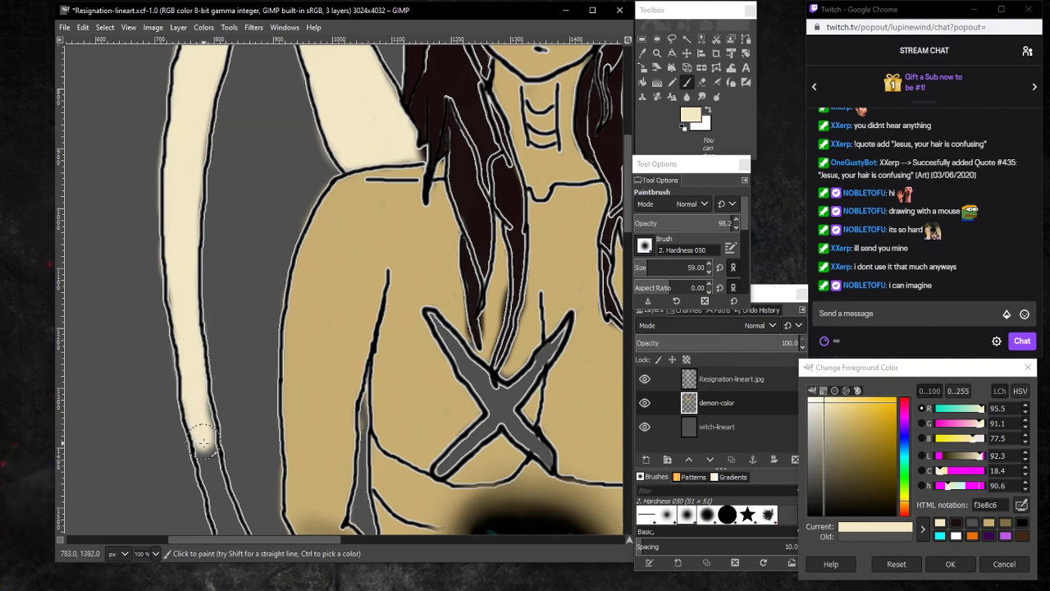
pyautogui.scroll(-3, 200, 387)
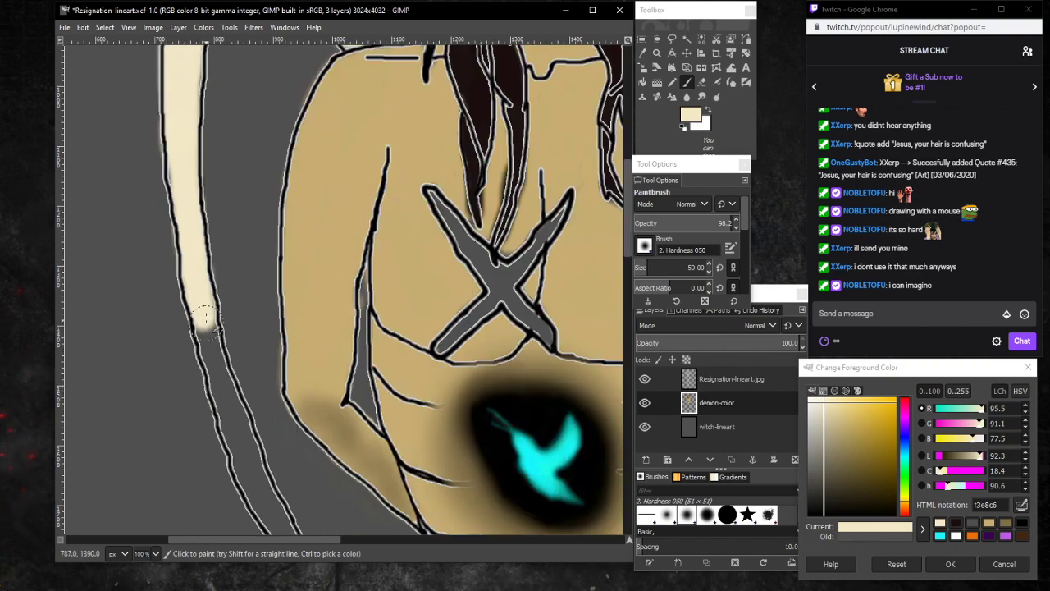
pyautogui.moveTo(198, 316); pyautogui.dragTo(261, 496)
# Fill the curved wing strip with cream from below the elbow to the waist, undoing a stroke that overshoots the outer line.
pyautogui.scroll(-5, 261, 497)
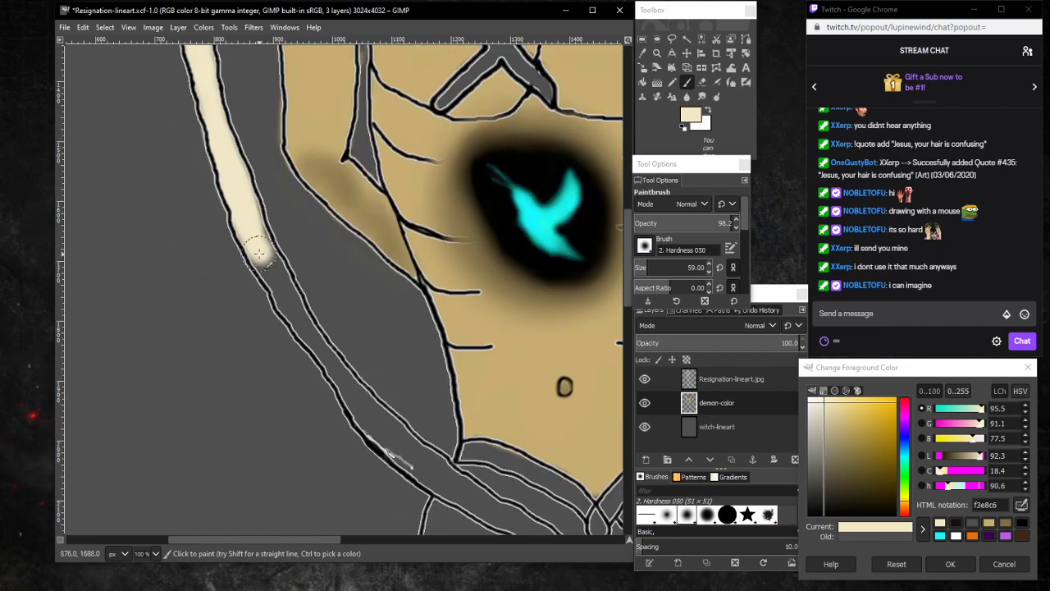
pyautogui.moveTo(261, 256)
pyautogui.mouseDown()
pyautogui.moveTo(274, 293)
pyautogui.moveTo(257, 244)
pyautogui.mouseUp()
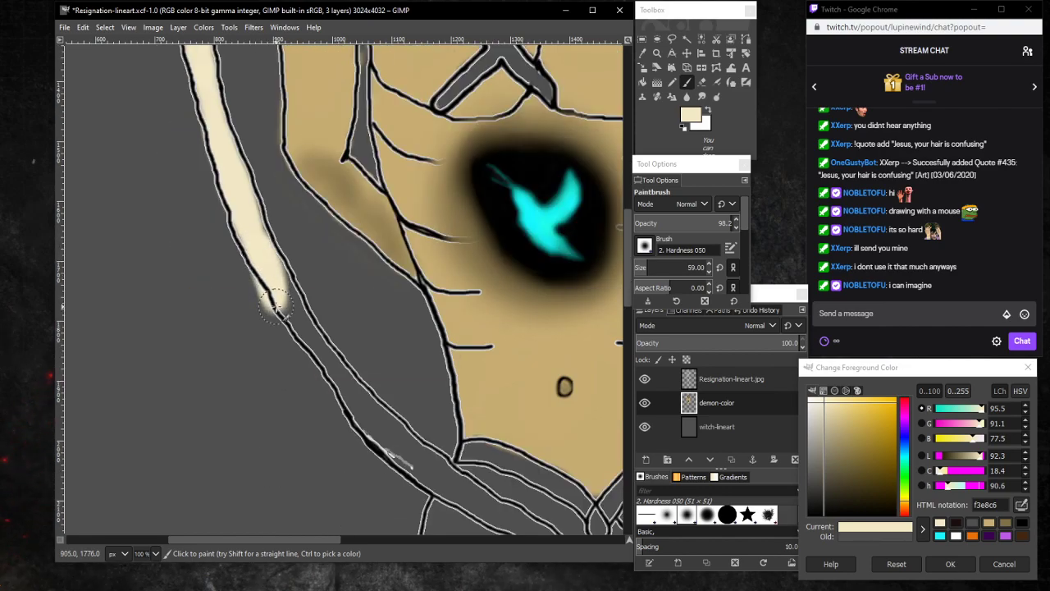
pyautogui.hotkey('ctrl', 'z')
pyautogui.moveTo(258, 249)
pyautogui.mouseDown()
pyautogui.moveTo(277, 295)
pyautogui.moveTo(265, 250)
pyautogui.mouseUp()
pyautogui.moveTo(301, 329)
pyautogui.mouseDown()
pyautogui.moveTo(282, 288)
pyautogui.moveTo(369, 415)
pyautogui.moveTo(290, 300)
pyautogui.mouseUp()
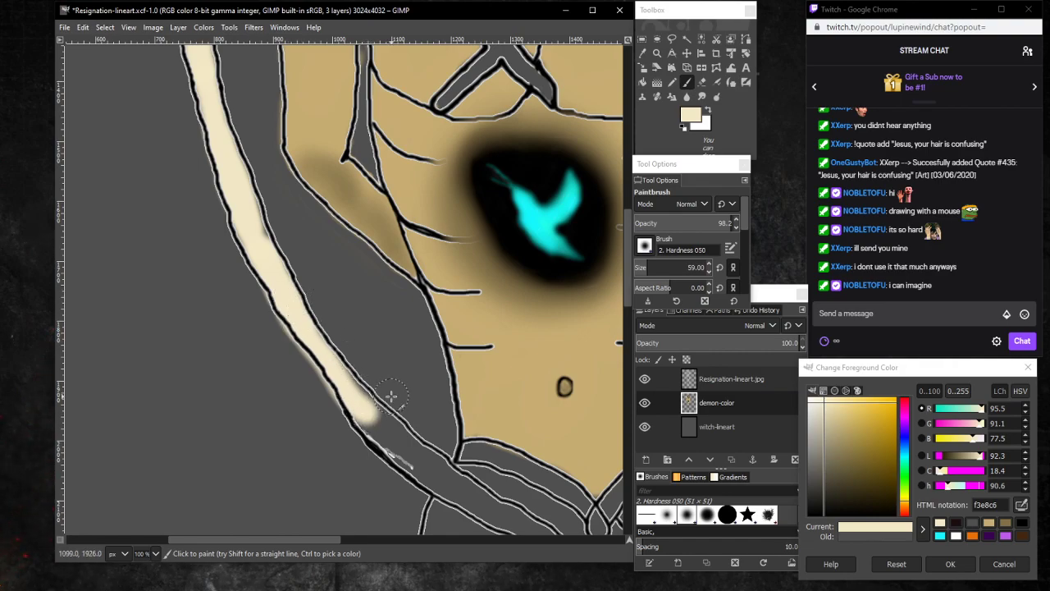
pyautogui.moveTo(327, 337)
pyautogui.mouseDown()
pyautogui.moveTo(368, 417)
pyautogui.moveTo(414, 467)
pyautogui.moveTo(371, 425)
pyautogui.moveTo(406, 439)
pyautogui.moveTo(384, 443)
pyautogui.moveTo(455, 492)
pyautogui.moveTo(417, 462)
pyautogui.mouseUp()
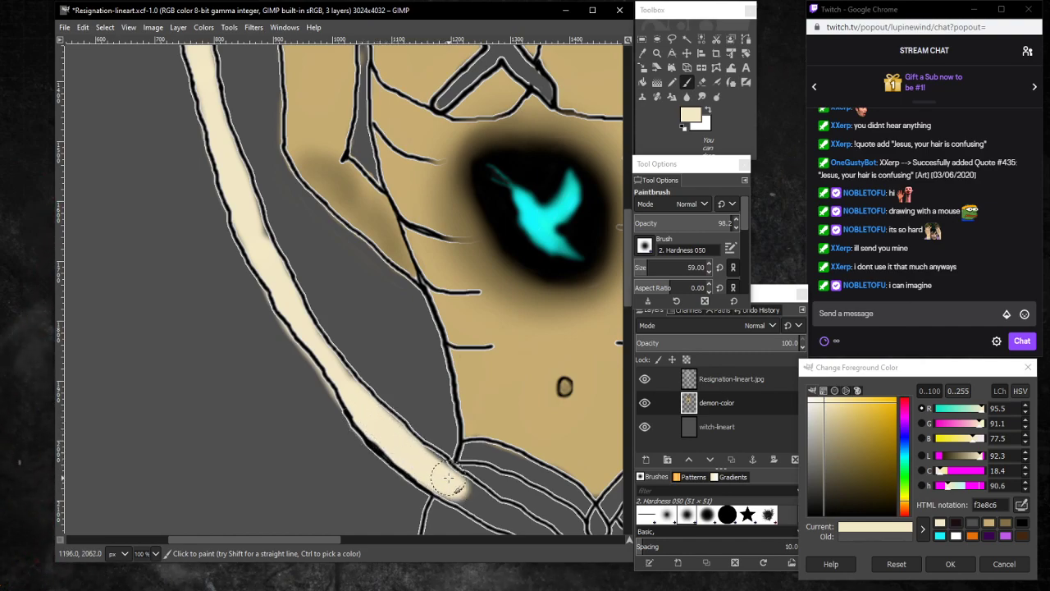
# Paint the wing's tapered lower end cream, from the hip to the tip beside the waist knot.
pyautogui.scroll(-3, 427, 517)
pyautogui.moveTo(309, 538); pyautogui.dragTo(353, 538)
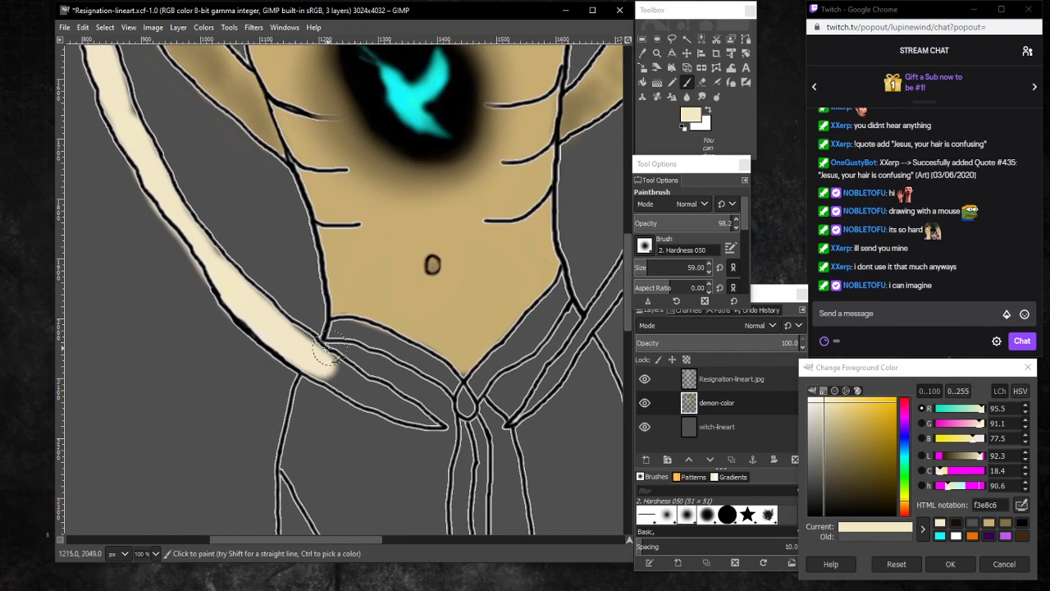
pyautogui.moveTo(324, 365); pyautogui.dragTo(415, 419)
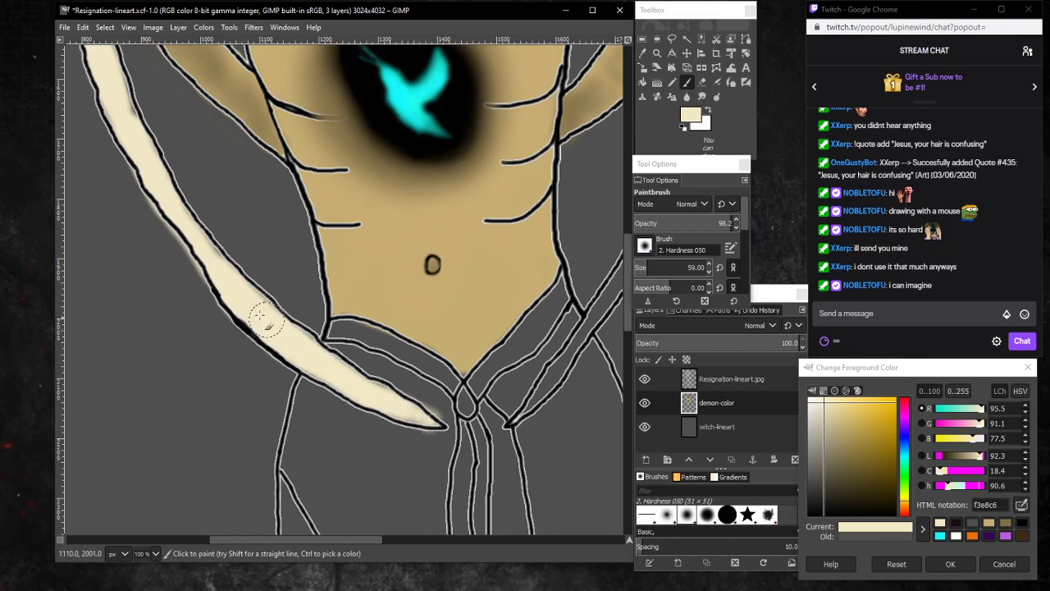
# Extend the cream over the inner outline of the curved wing strip between the elbow and the hip.
pyautogui.scroll(3, 151, 279)
pyautogui.scroll(6, 152, 279)
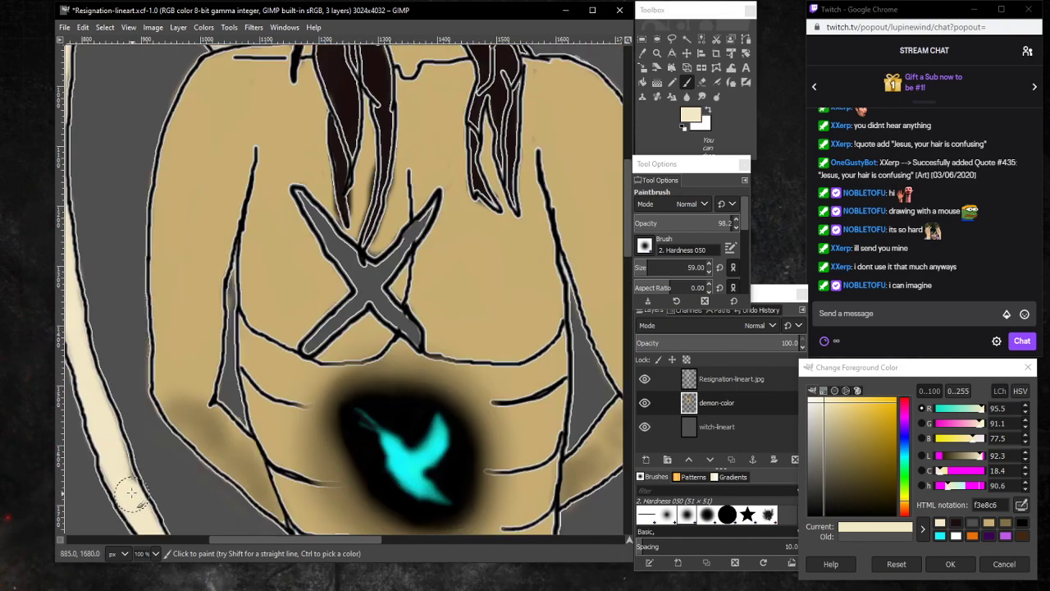
pyautogui.scroll(-6, 123, 462)
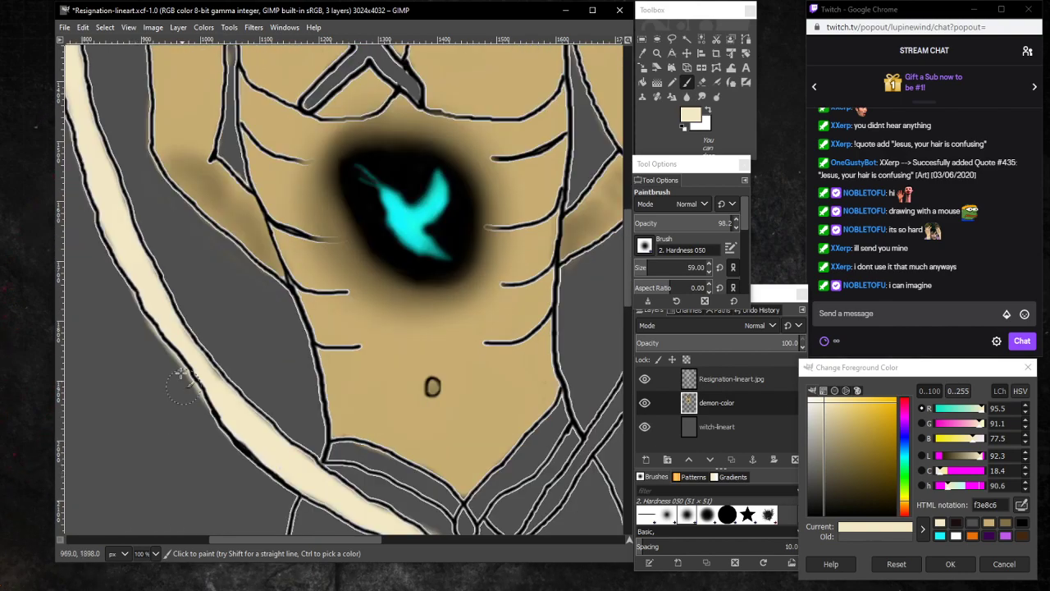
pyautogui.moveTo(187, 332)
pyautogui.mouseDown()
pyautogui.moveTo(259, 427)
pyautogui.moveTo(320, 472)
pyautogui.mouseUp()
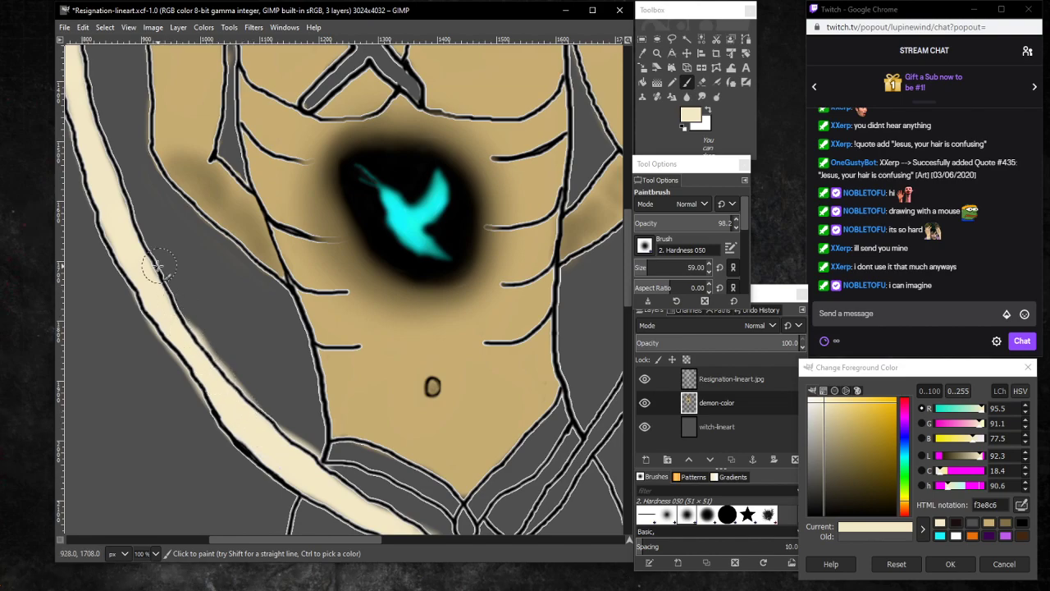
pyautogui.moveTo(160, 263); pyautogui.dragTo(207, 353)
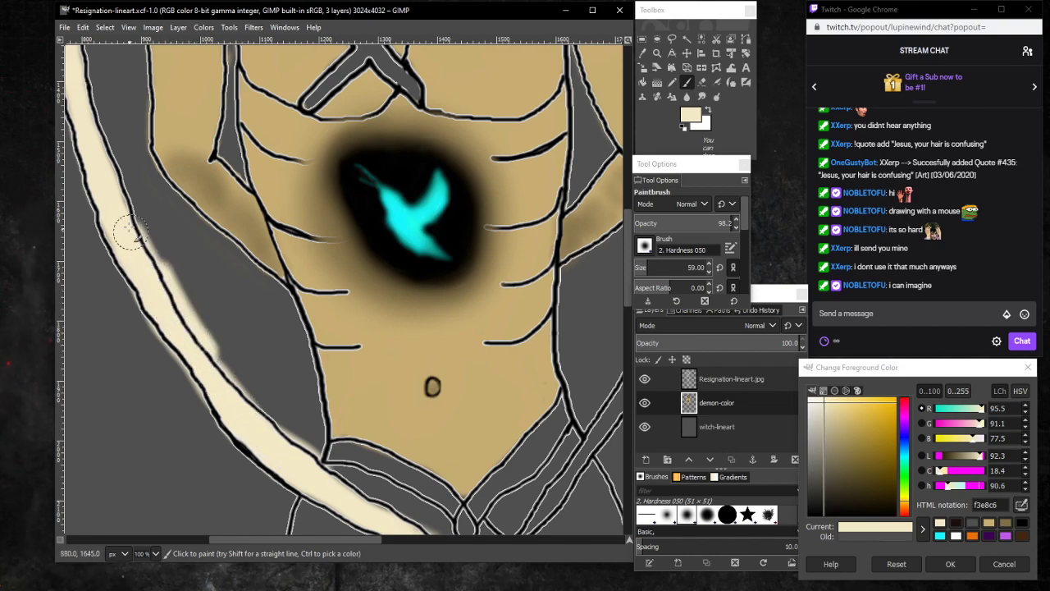
# Extend the cream over the remaining outlines of the lower wing strip, from its curve beside the belly towards the tip.
pyautogui.scroll(-5, 221, 386)
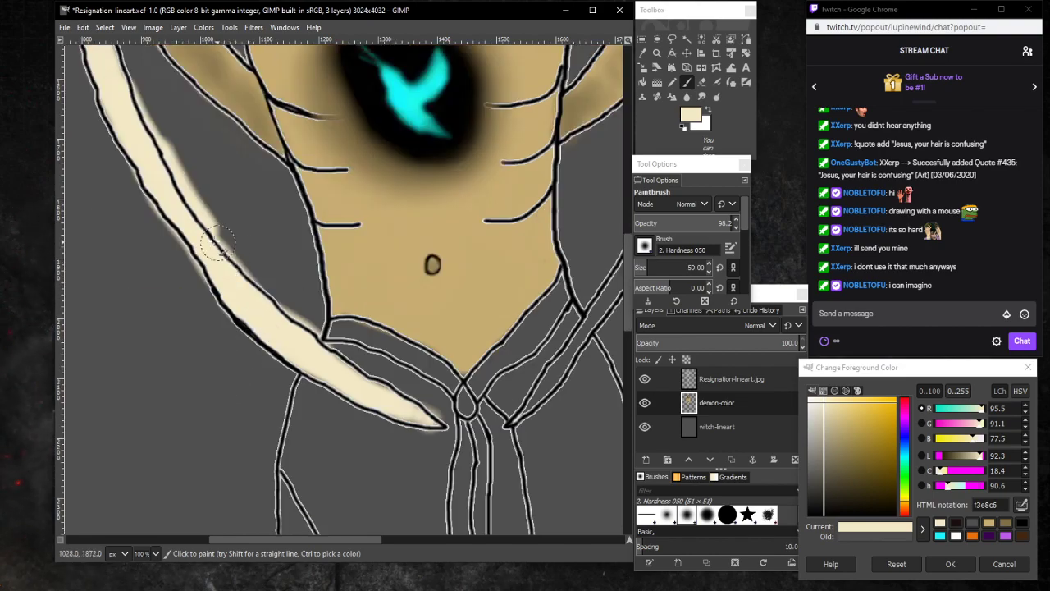
pyautogui.moveTo(235, 280)
pyautogui.mouseDown()
pyautogui.moveTo(285, 326)
pyautogui.moveTo(200, 227)
pyautogui.moveTo(272, 315)
pyautogui.moveTo(239, 310)
pyautogui.moveTo(171, 219)
pyautogui.mouseUp()
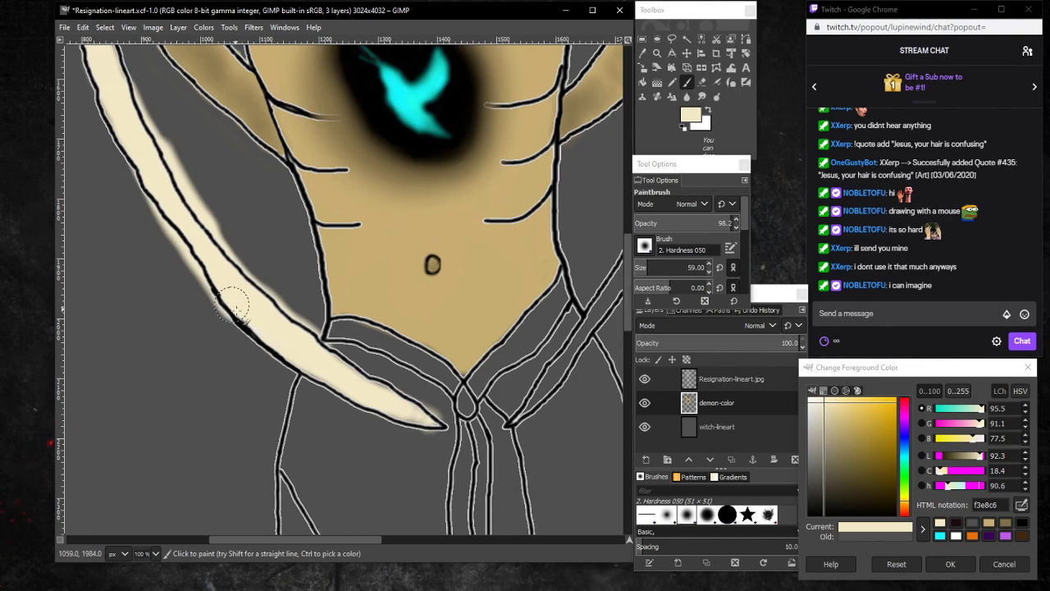
pyautogui.moveTo(261, 338)
pyautogui.mouseDown()
pyautogui.moveTo(344, 402)
pyautogui.moveTo(406, 423)
pyautogui.moveTo(421, 417)
pyautogui.moveTo(361, 382)
pyautogui.mouseUp()
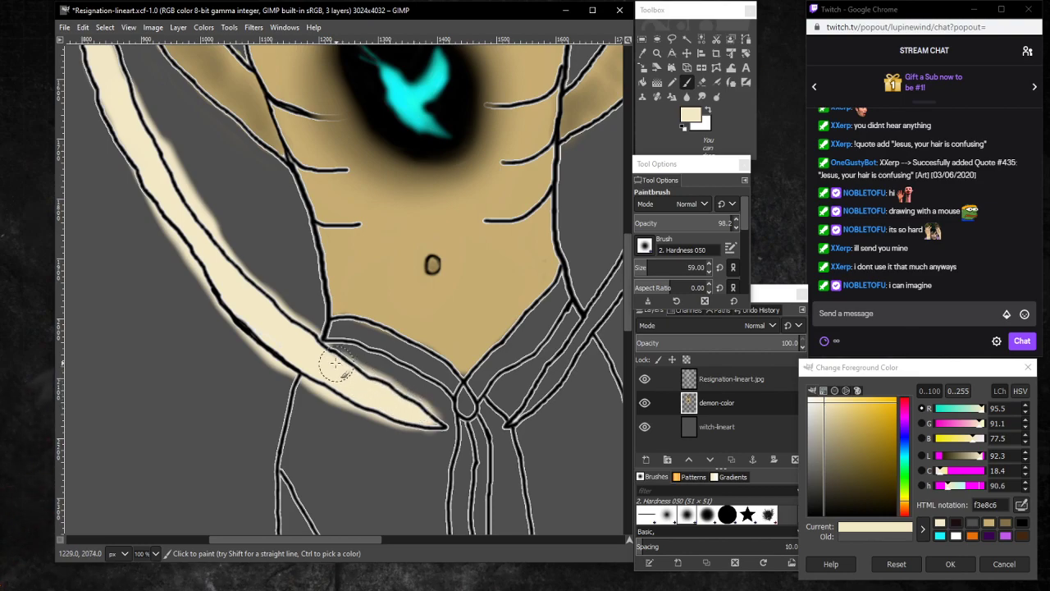
# Extend the cream over both outlines of the curved wing strip beside the elbow and forearm.
pyautogui.scroll(5, 113, 281)
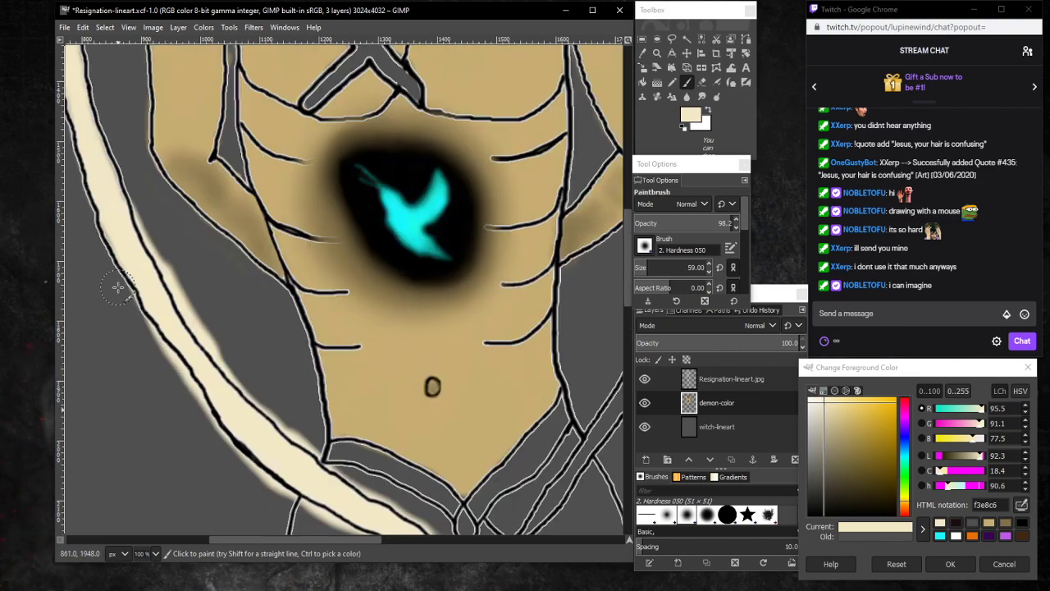
pyautogui.moveTo(264, 540); pyautogui.dragTo(199, 522)
pyautogui.moveTo(345, 418)
pyautogui.mouseDown()
pyautogui.moveTo(315, 347)
pyautogui.moveTo(283, 192)
pyautogui.moveTo(353, 418)
pyautogui.mouseUp()
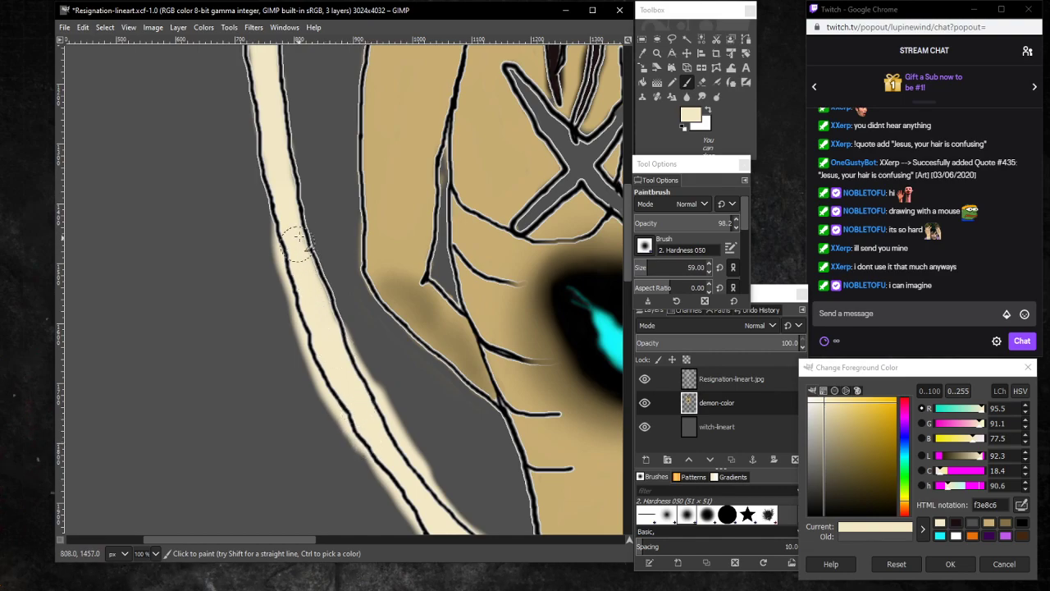
pyautogui.moveTo(276, 251)
pyautogui.mouseDown()
pyautogui.moveTo(265, 128)
pyautogui.moveTo(283, 134)
pyautogui.moveTo(304, 241)
pyautogui.moveTo(355, 363)
pyautogui.mouseUp()
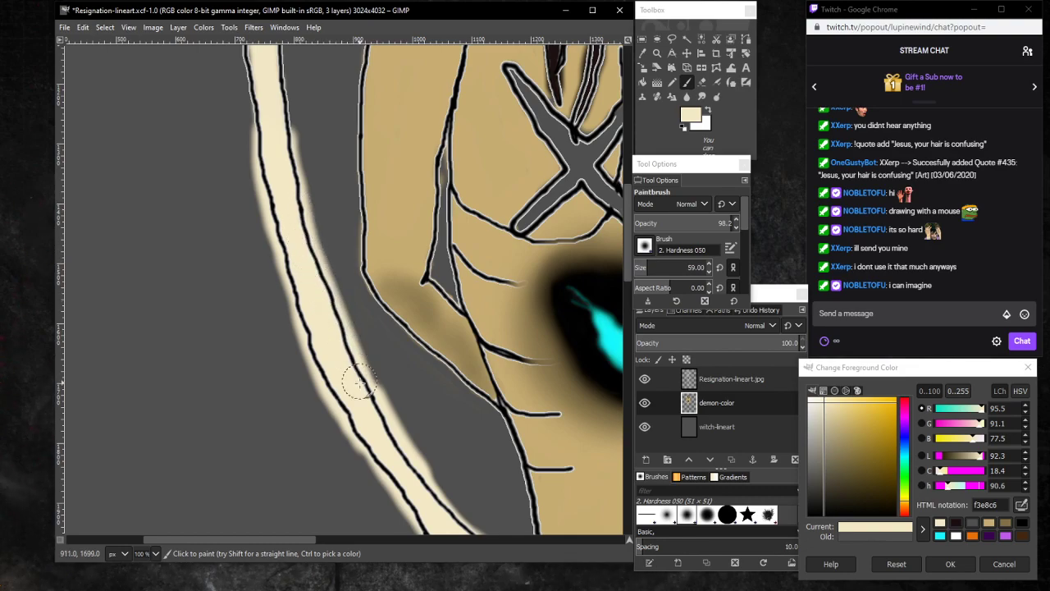
# Extend the cream over both outlines of the wing strip beside the upper arm, up past shoulder height.
pyautogui.scroll(5, 279, 283)
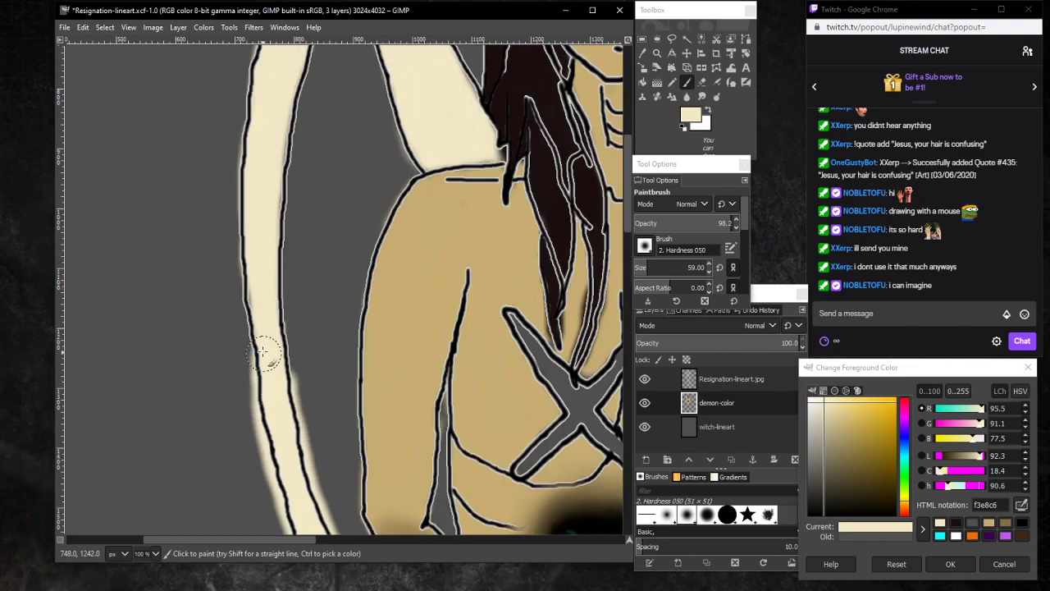
pyautogui.moveTo(263, 351)
pyautogui.mouseDown()
pyautogui.moveTo(248, 269)
pyautogui.moveTo(272, 402)
pyautogui.moveTo(285, 361)
pyautogui.moveTo(272, 244)
pyautogui.moveTo(285, 348)
pyautogui.mouseUp()
pyautogui.moveTo(245, 277); pyautogui.dragTo(242, 241)
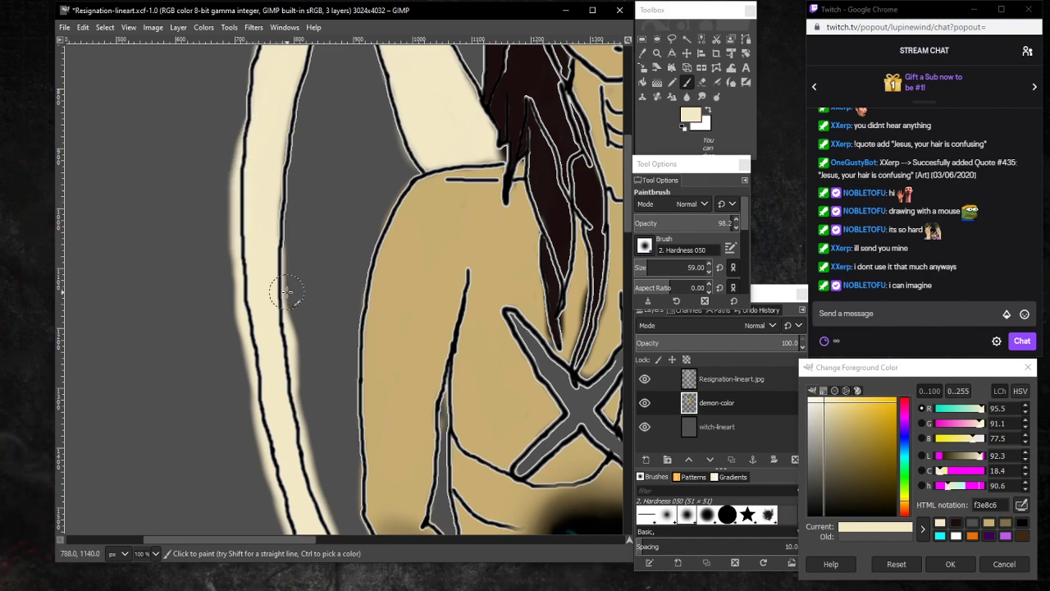
pyautogui.moveTo(280, 275); pyautogui.dragTo(278, 142)
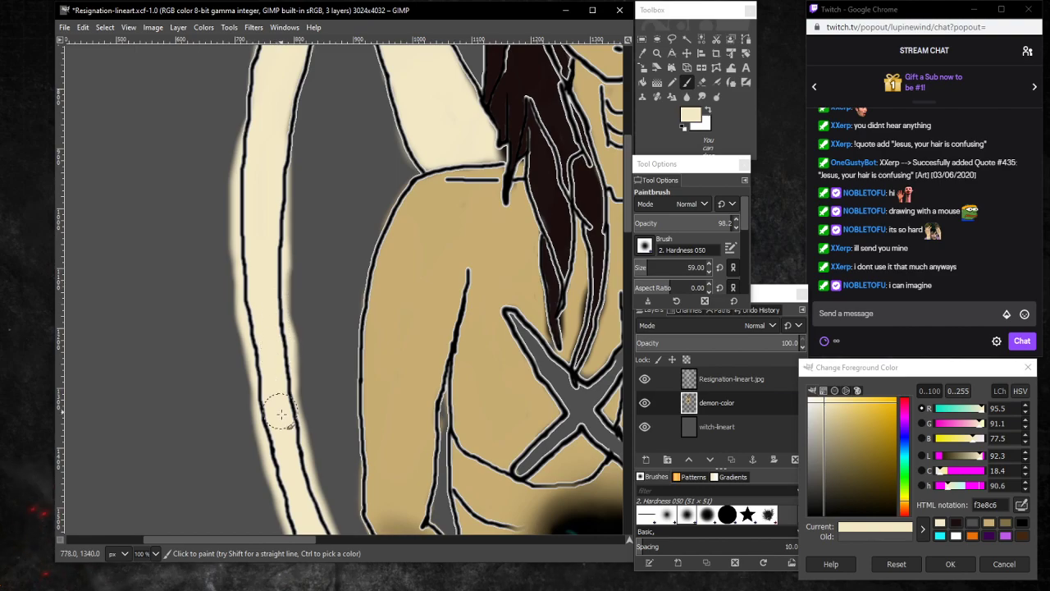
pyautogui.scroll(5, 216, 387)
pyautogui.scroll(-2, 206, 379)
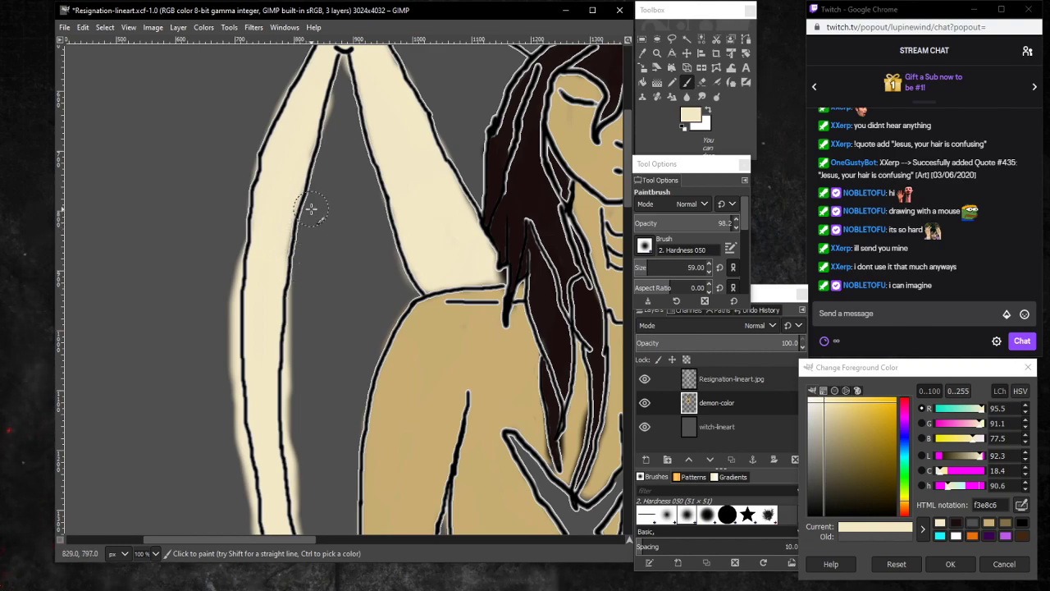
# At 50% zoom, paint soft cream feather strokes of different lengths inside the wing's arch, curving down towards the shoulder and upper arm.
pyautogui.click(153, 553)
pyautogui.click(151, 503)
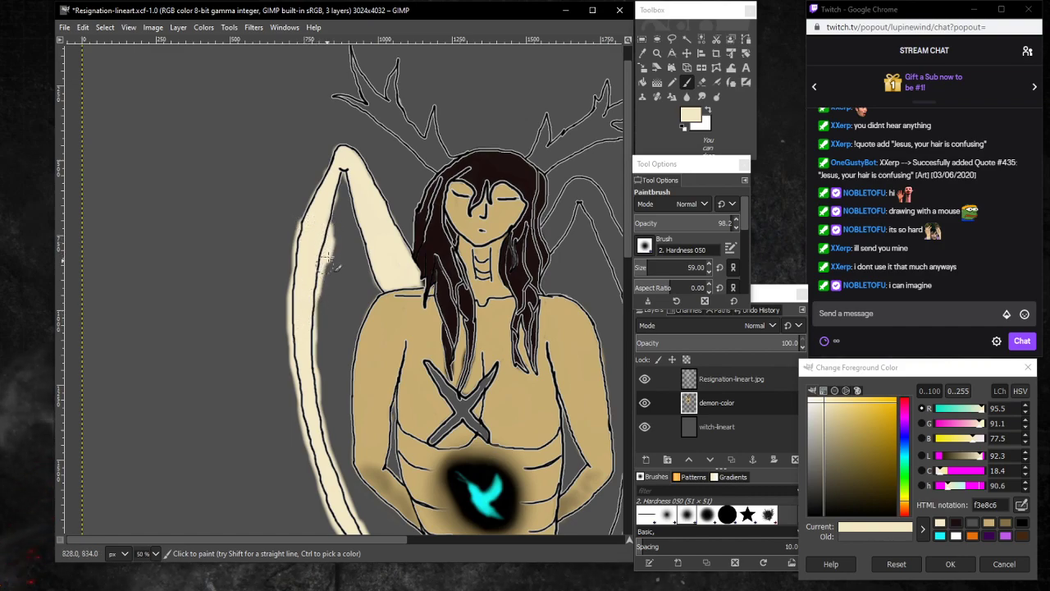
pyautogui.moveTo(327, 259); pyautogui.dragTo(332, 283)
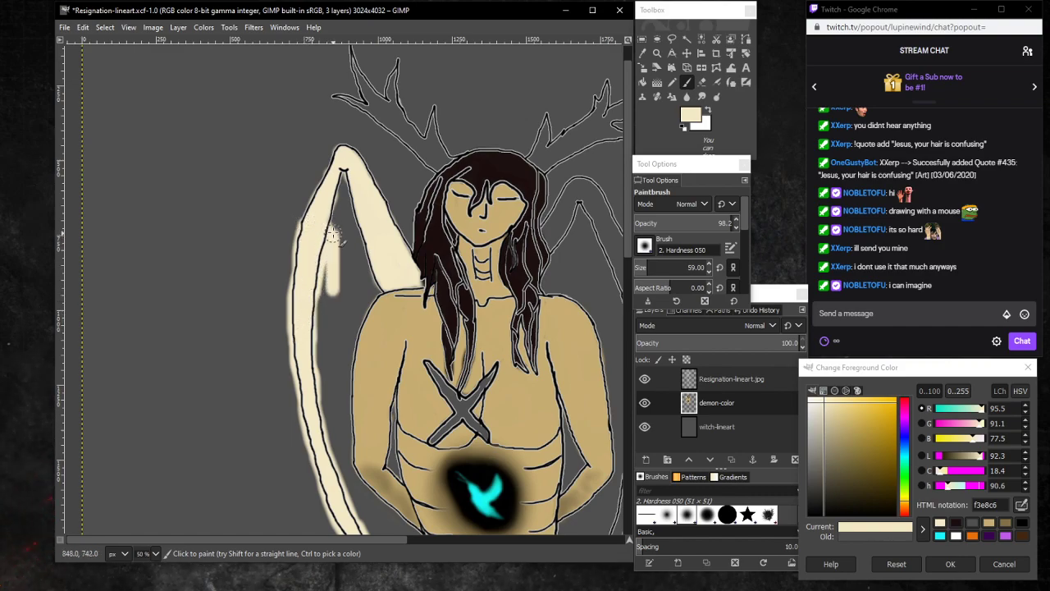
pyautogui.moveTo(334, 236)
pyautogui.mouseDown()
pyautogui.moveTo(331, 271)
pyautogui.moveTo(331, 233)
pyautogui.moveTo(343, 365)
pyautogui.mouseUp()
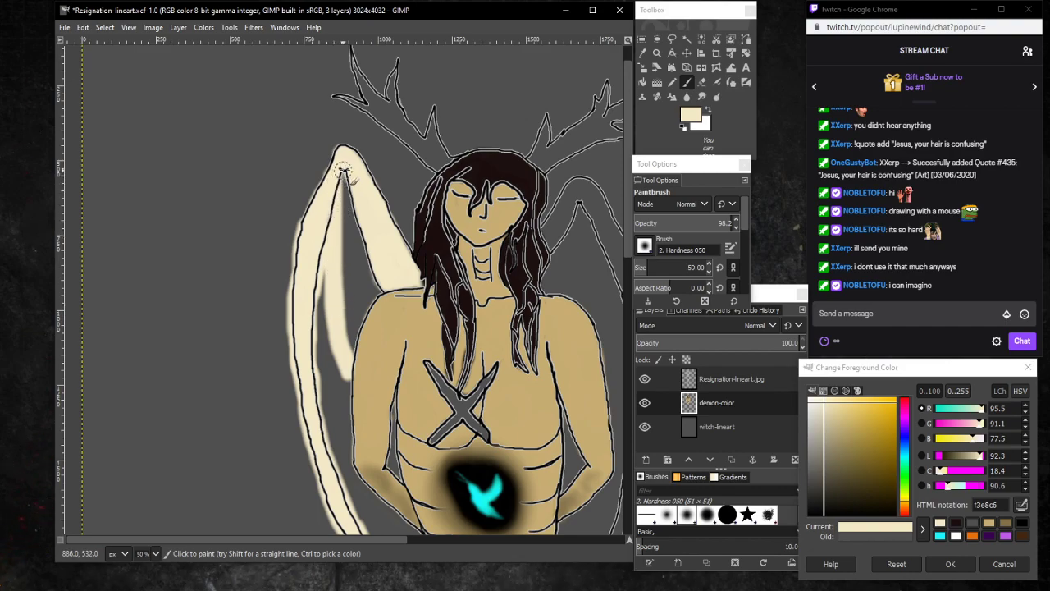
pyautogui.moveTo(345, 192); pyautogui.dragTo(355, 268)
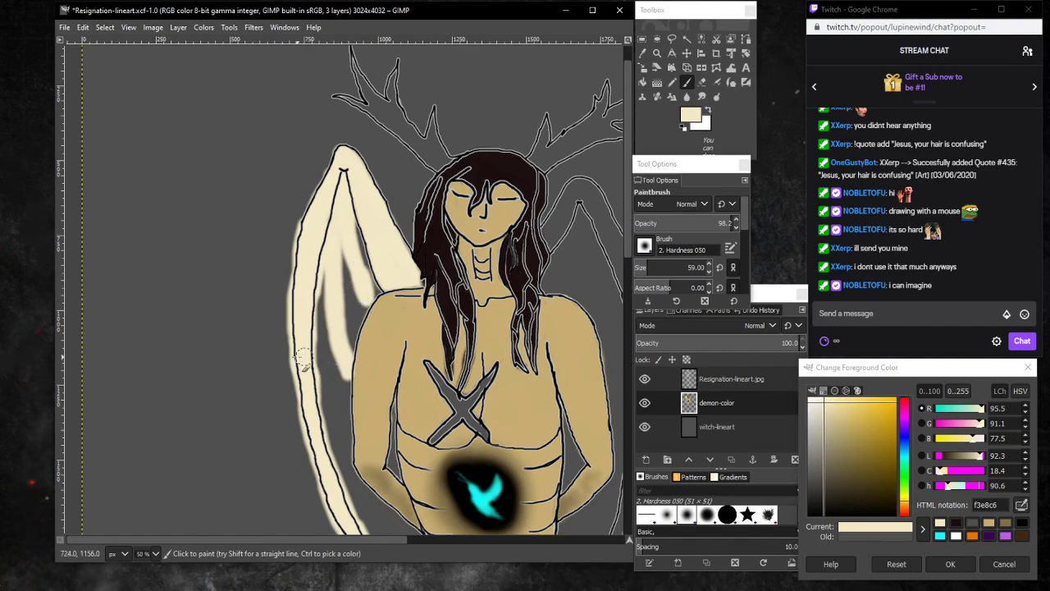
# Add another long cream feather stroke from the inner edge of the wing strip down beside the upper arm.
pyautogui.scroll(-5, 316, 328)
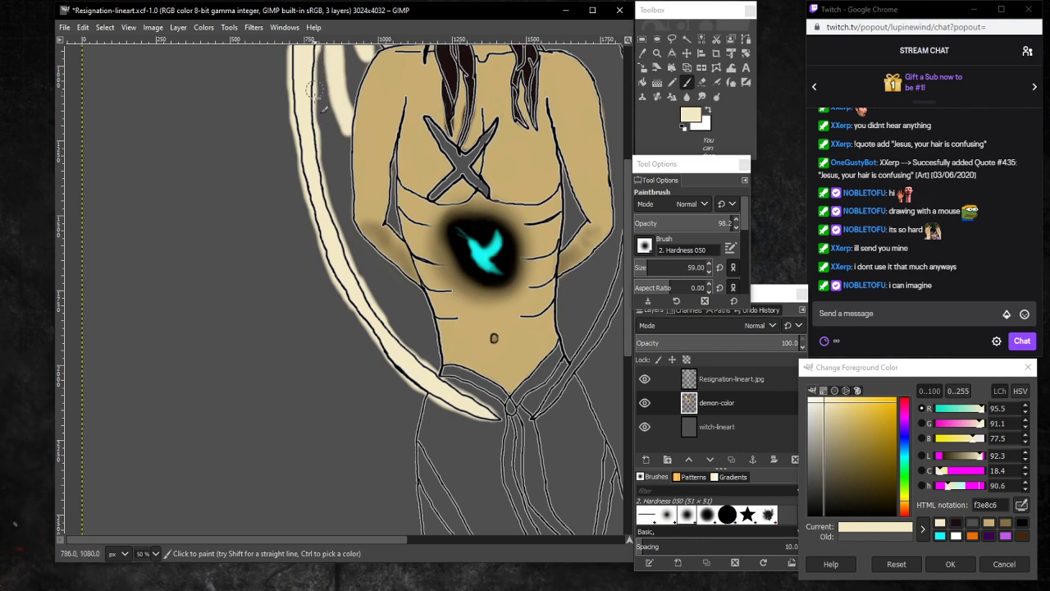
pyautogui.scroll(5, 316, 152)
pyautogui.scroll(-3, 326, 171)
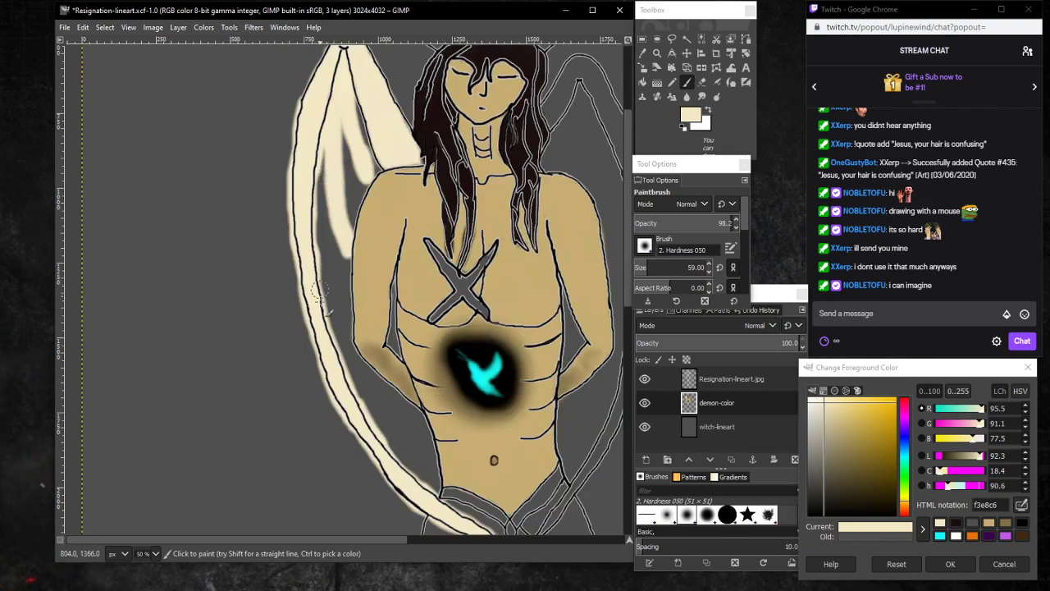
pyautogui.moveTo(314, 215); pyautogui.dragTo(348, 316)
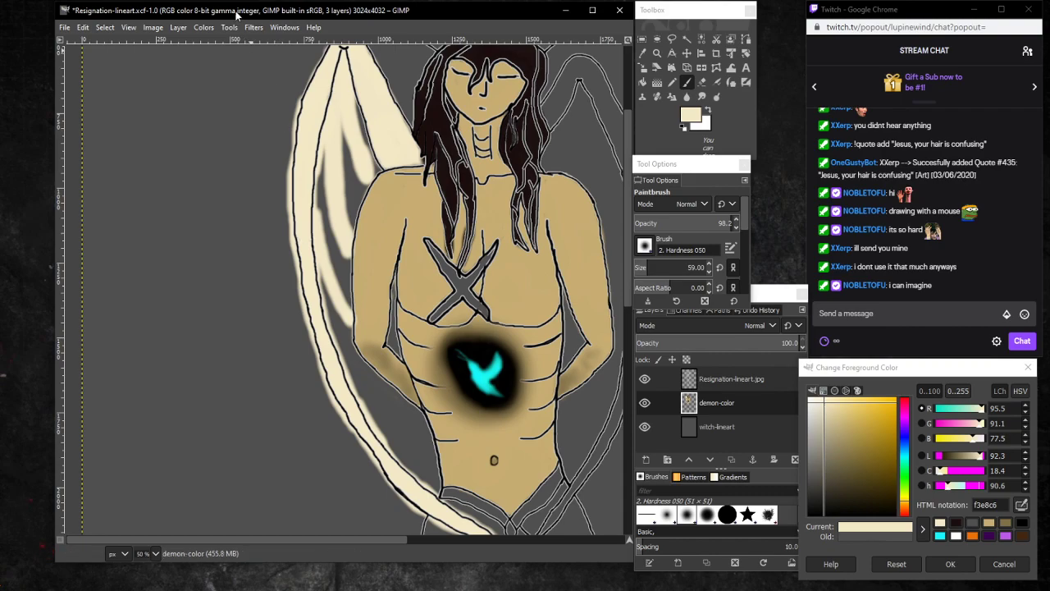
# Try cream feather strokes curving from the lower wing strip towards the waist below the elbow, undoing each attempt.
pyautogui.moveTo(365, 397); pyautogui.dragTo(409, 419)
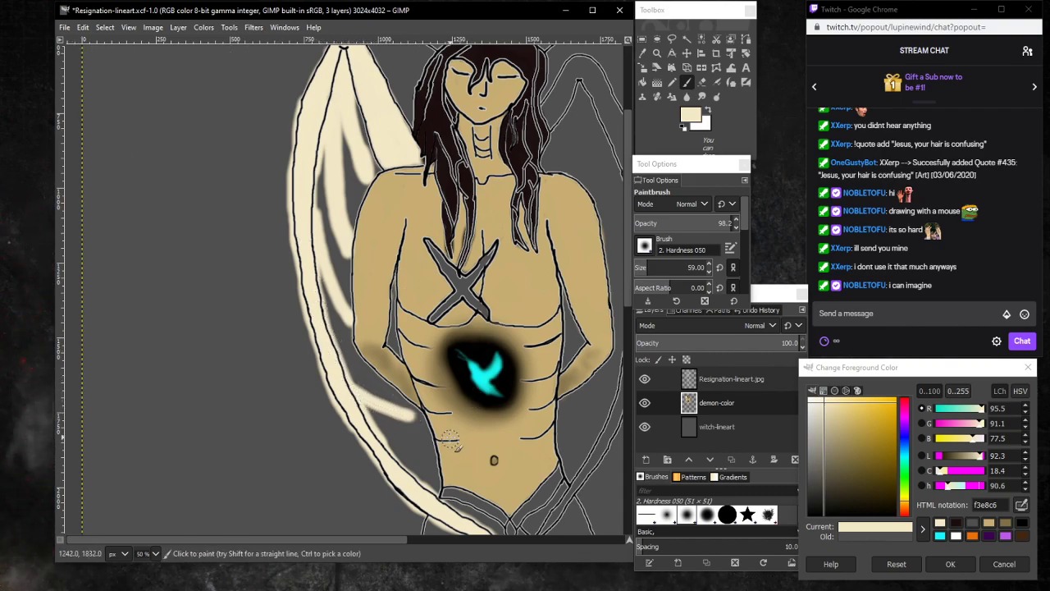
pyautogui.hotkey('ctrl', 'z')
pyautogui.moveTo(332, 363)
pyautogui.mouseDown()
pyautogui.moveTo(371, 411)
pyautogui.moveTo(406, 429)
pyautogui.moveTo(392, 433)
pyautogui.mouseUp()
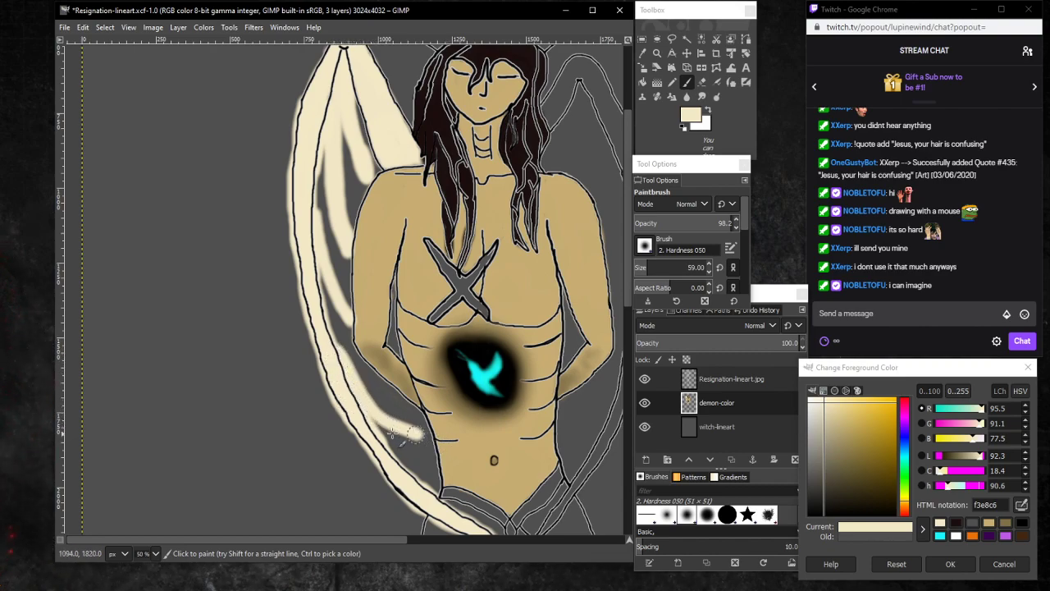
pyautogui.hotkey('ctrl', 'z')
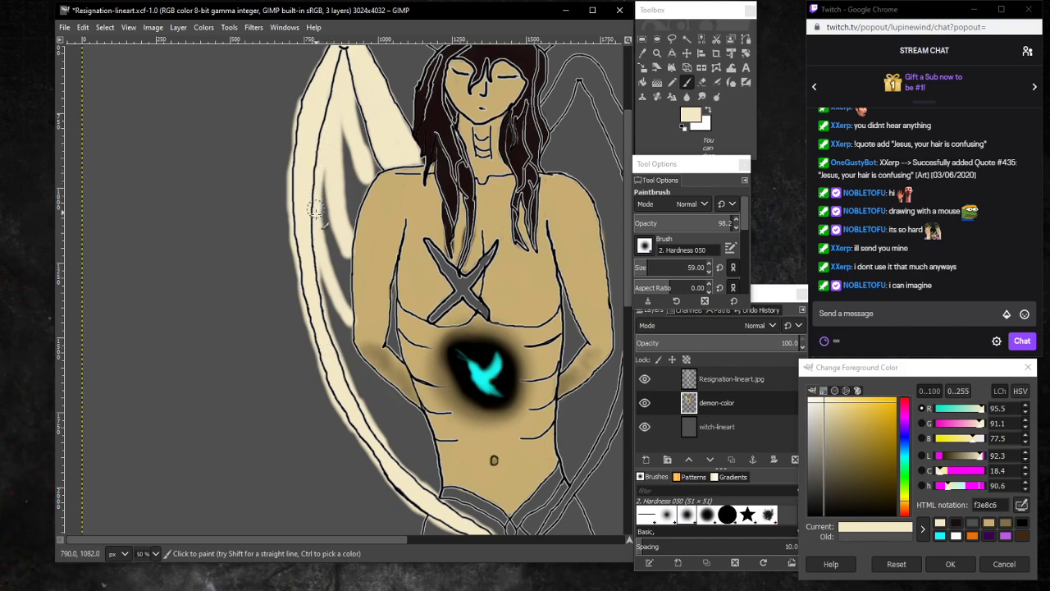
pyautogui.scroll(3, 292, 329)
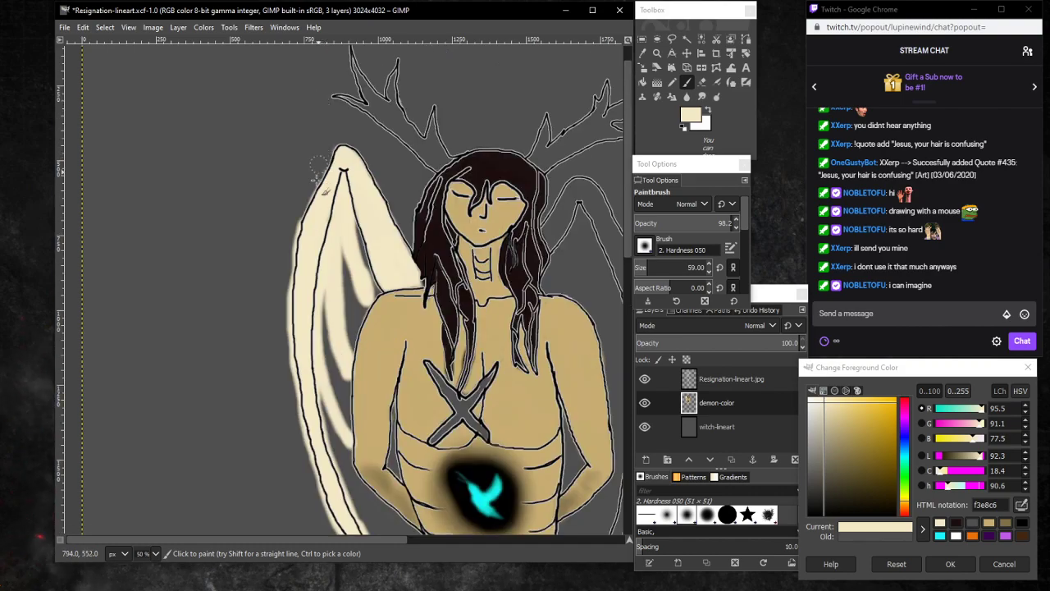
pyautogui.scroll(-3, 156, 379)
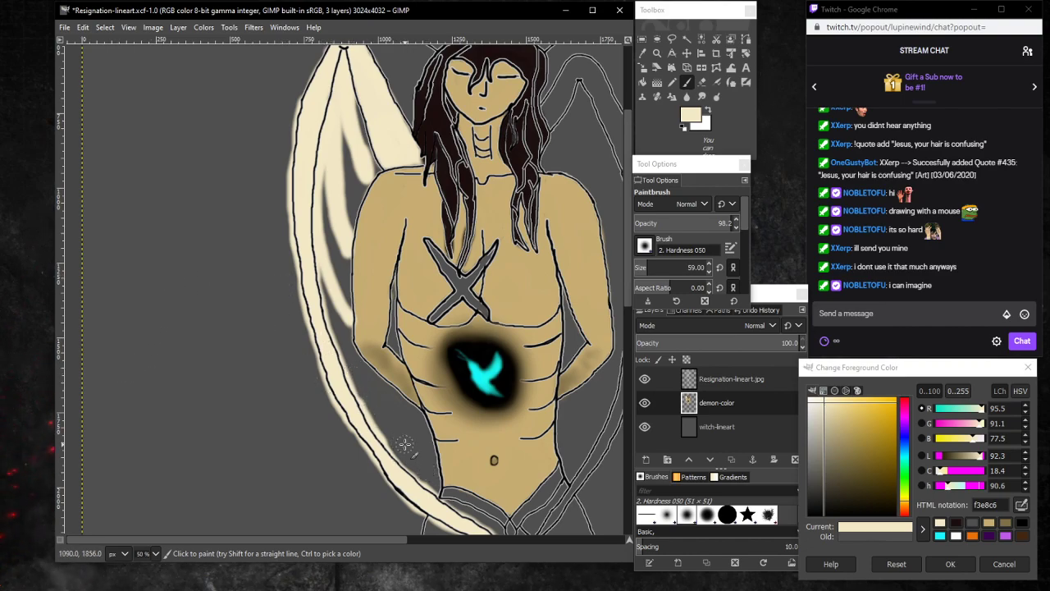
pyautogui.moveTo(361, 402); pyautogui.dragTo(419, 431)
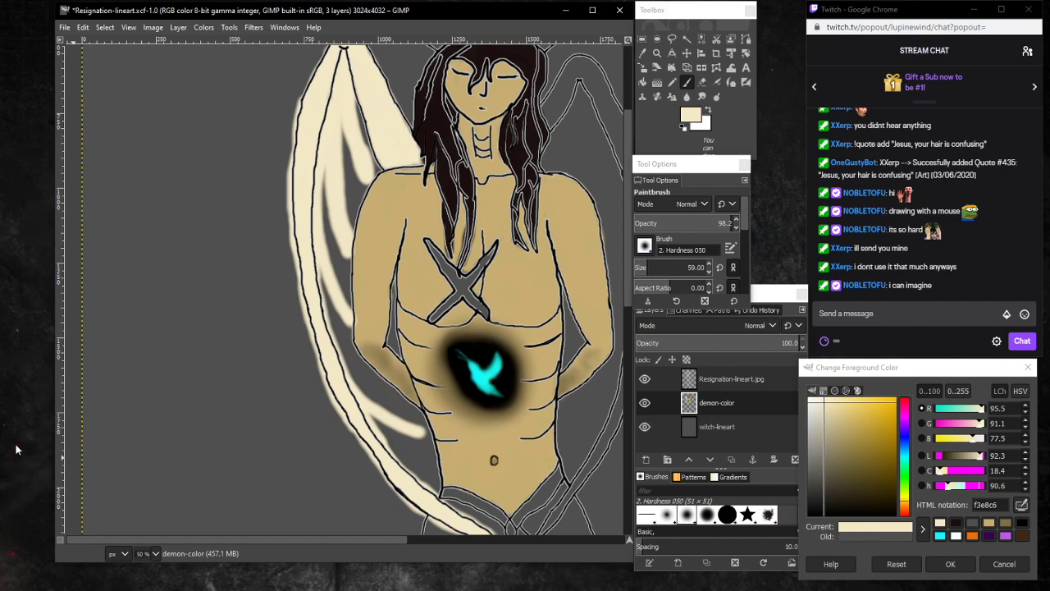
pyautogui.hotkey('ctrl', 'z')
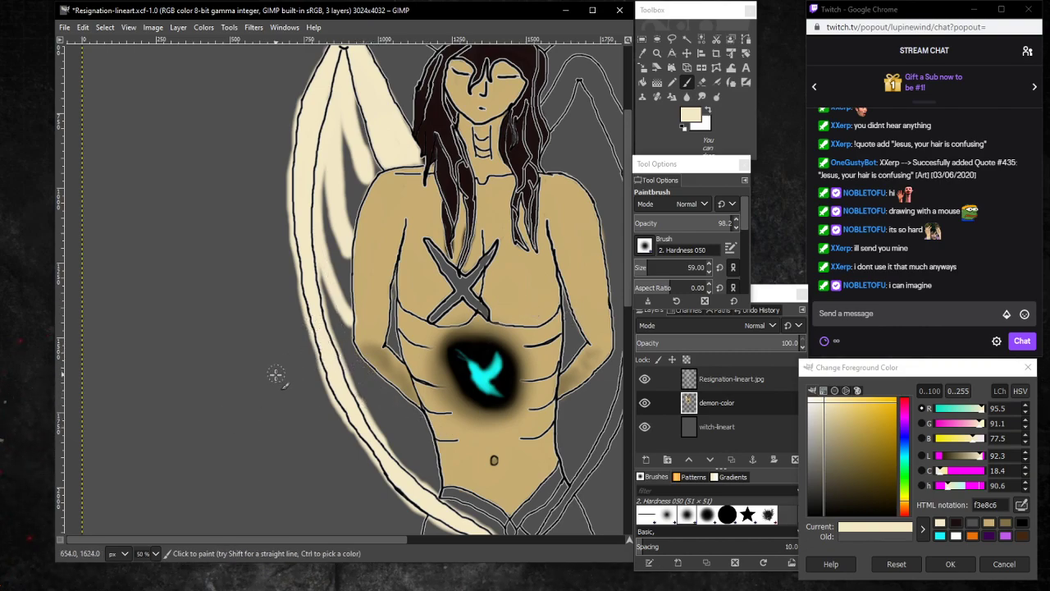
# Paint the opposite wing cream from behind the hair up and over its arch, undoing the first trial strokes.
pyautogui.scroll(-2, 340, 394)
pyautogui.scroll(2, 356, 396)
pyautogui.scroll(3, 359, 394)
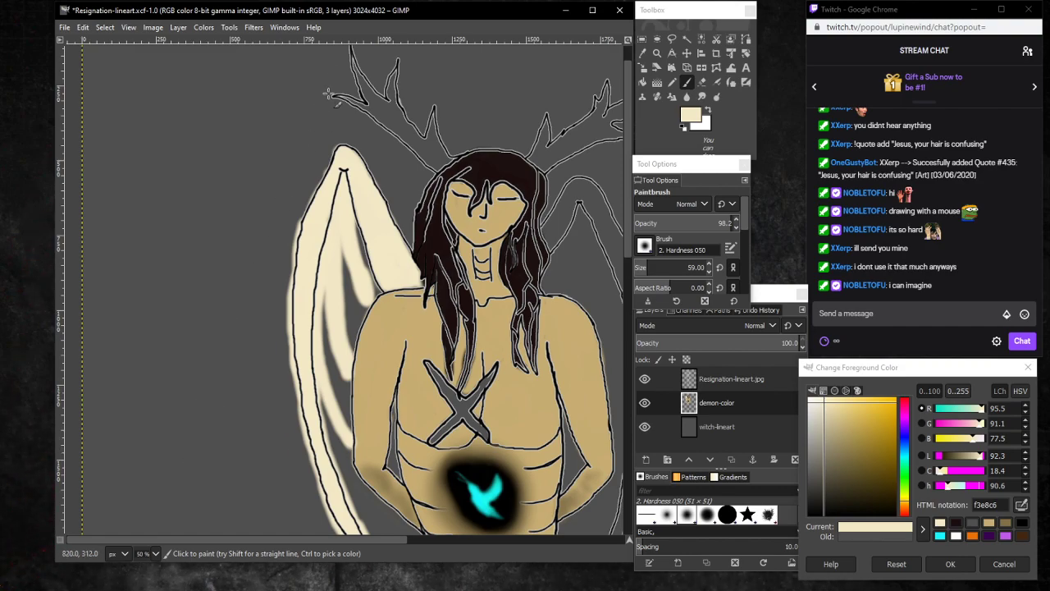
pyautogui.scroll(1, 331, 246)
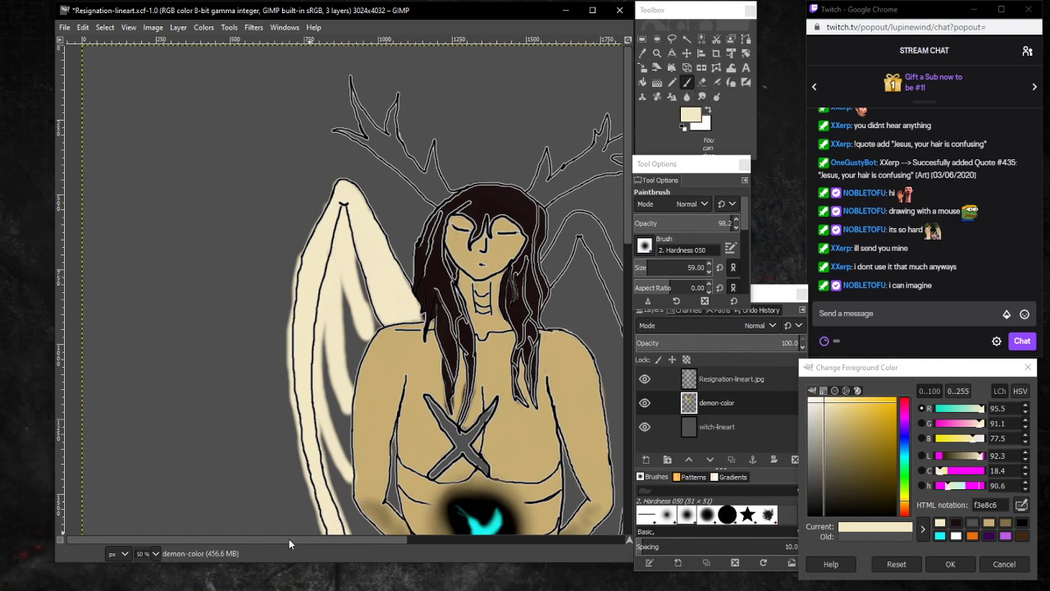
pyautogui.moveTo(289, 538); pyautogui.dragTo(395, 535)
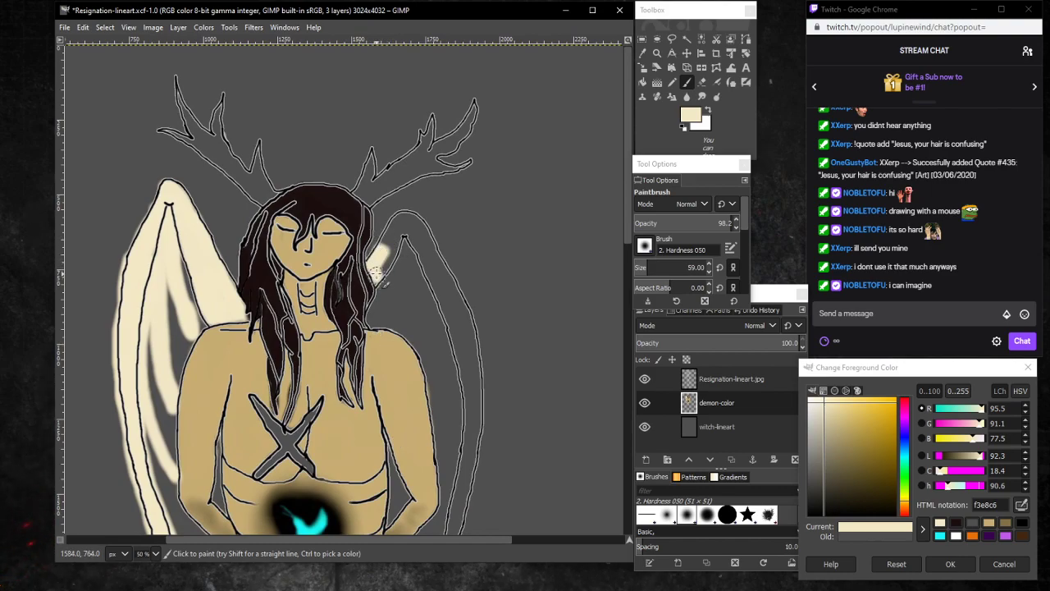
pyautogui.moveTo(394, 244)
pyautogui.mouseDown()
pyautogui.moveTo(383, 262)
pyautogui.moveTo(385, 253)
pyautogui.mouseUp()
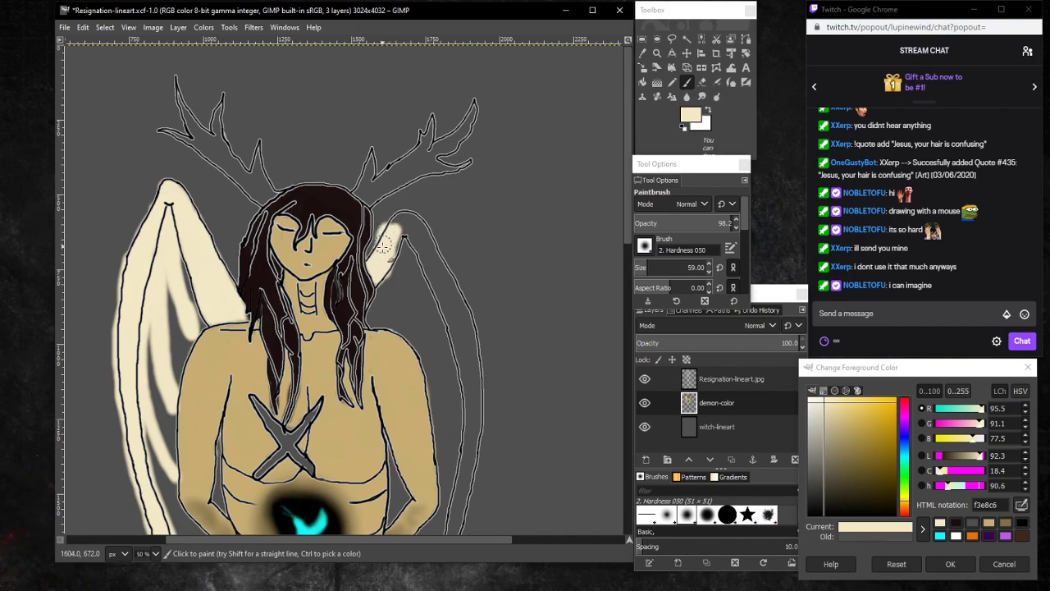
pyautogui.hotkey('ctrl', 'z')
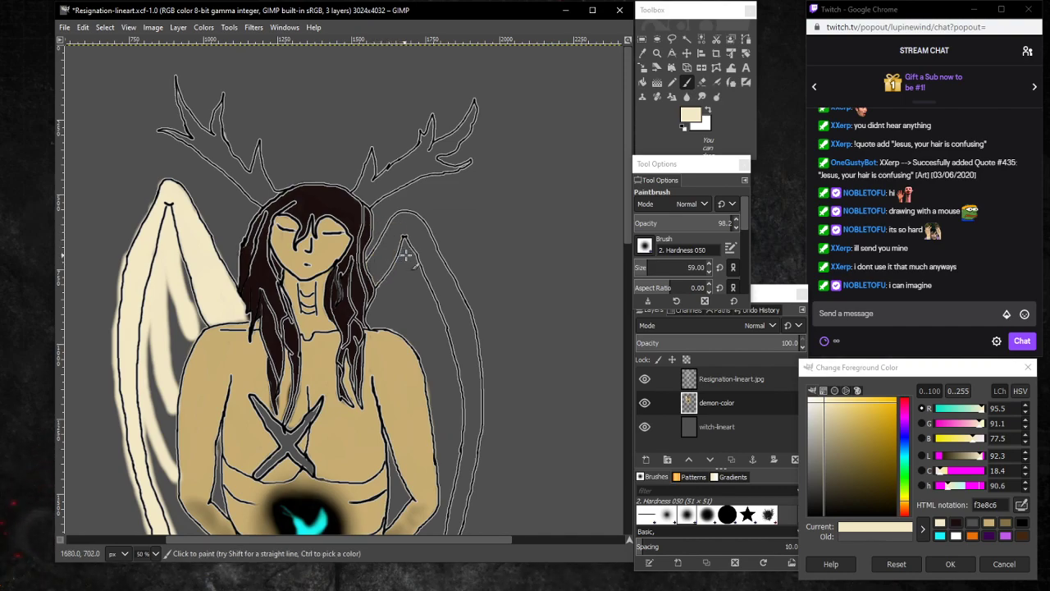
pyautogui.click(400, 221)
pyautogui.moveTo(389, 244); pyautogui.dragTo(391, 228)
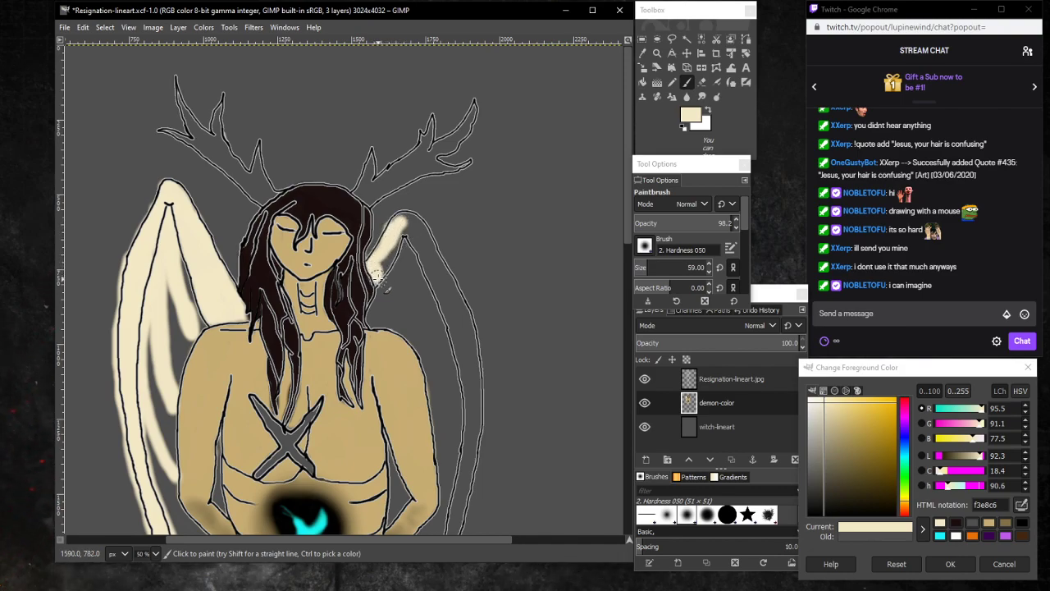
pyautogui.moveTo(379, 267)
pyautogui.mouseDown()
pyautogui.moveTo(409, 220)
pyautogui.moveTo(398, 226)
pyautogui.moveTo(420, 226)
pyautogui.moveTo(440, 270)
pyautogui.moveTo(415, 233)
pyautogui.mouseUp()
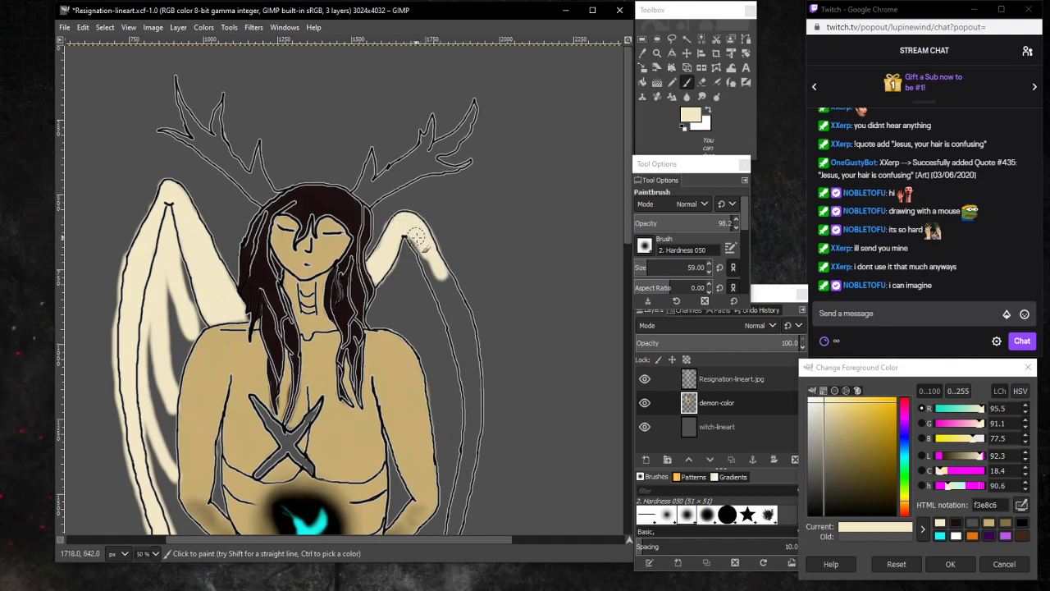
# Continue the cream down the opposite wing's outer strip from the arch towards the upper arm, undoing a stroke over the inner line.
pyautogui.moveTo(417, 238)
pyautogui.mouseDown()
pyautogui.moveTo(449, 299)
pyautogui.moveTo(438, 273)
pyautogui.moveTo(451, 296)
pyautogui.mouseUp()
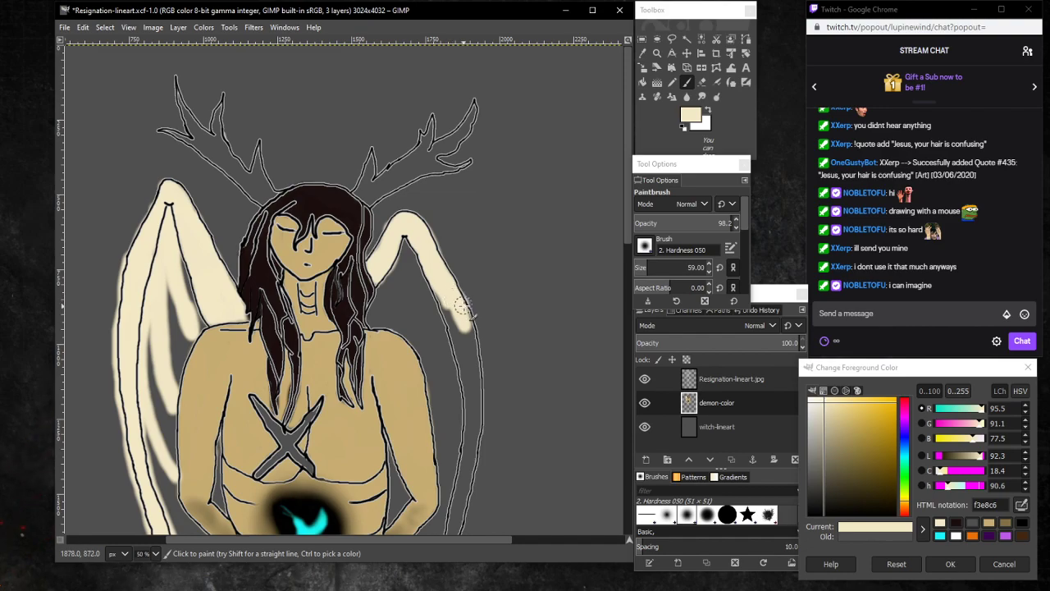
pyautogui.moveTo(472, 331); pyautogui.dragTo(475, 372)
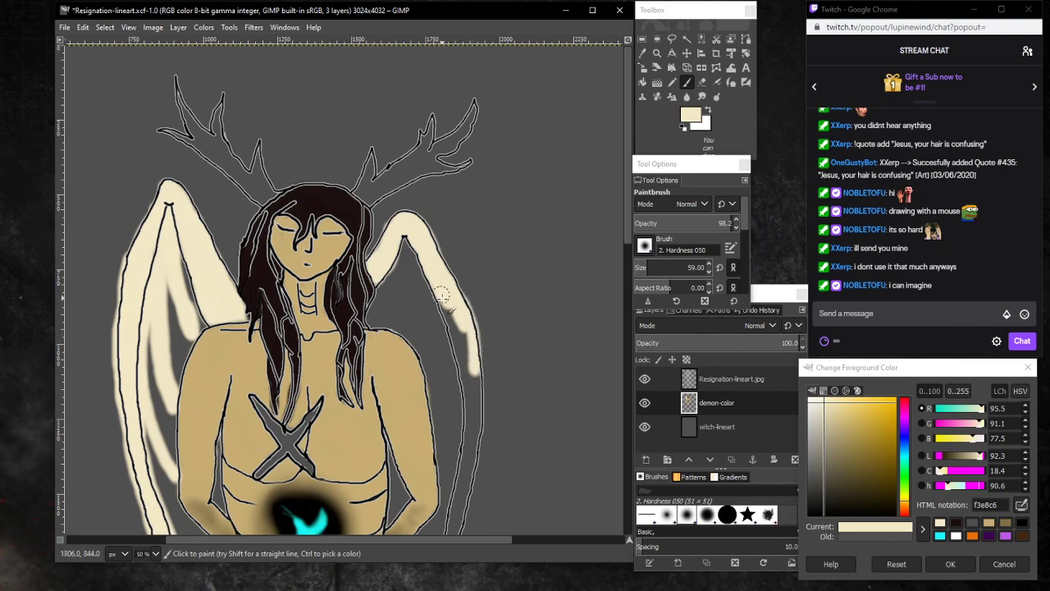
pyautogui.moveTo(441, 294)
pyautogui.mouseDown()
pyautogui.moveTo(463, 422)
pyautogui.moveTo(462, 335)
pyautogui.moveTo(469, 359)
pyautogui.moveTo(471, 417)
pyautogui.moveTo(453, 310)
pyautogui.moveTo(476, 392)
pyautogui.mouseUp()
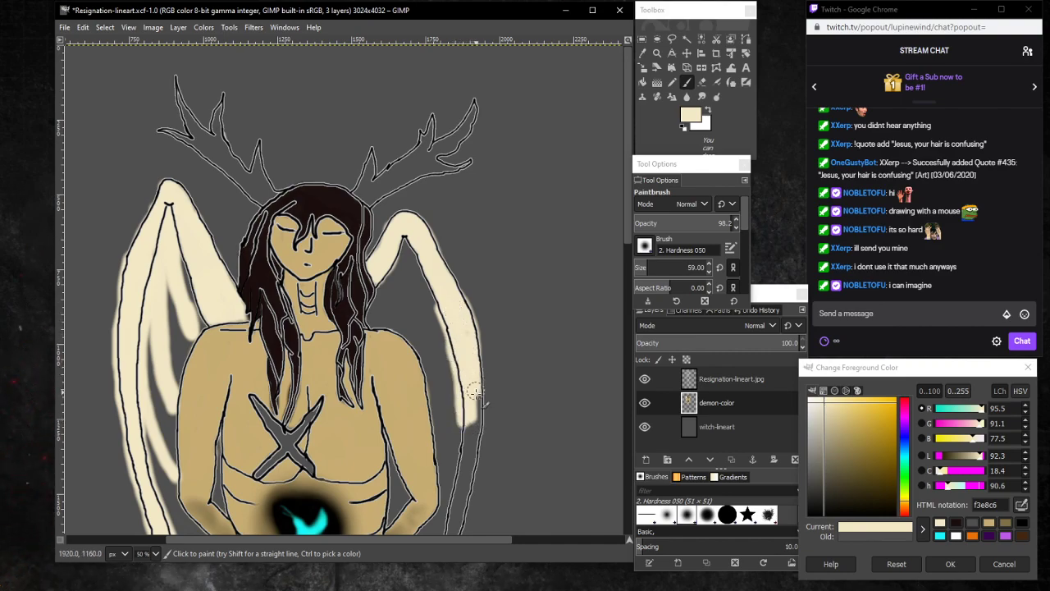
pyautogui.hotkey('ctrl', 'z')
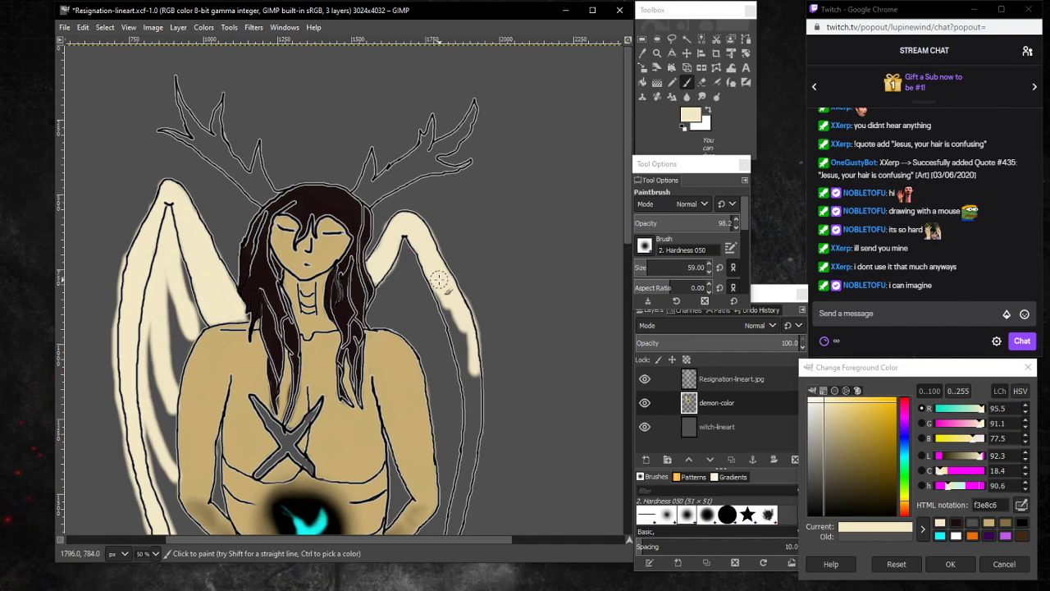
pyautogui.moveTo(439, 279); pyautogui.dragTo(464, 359)
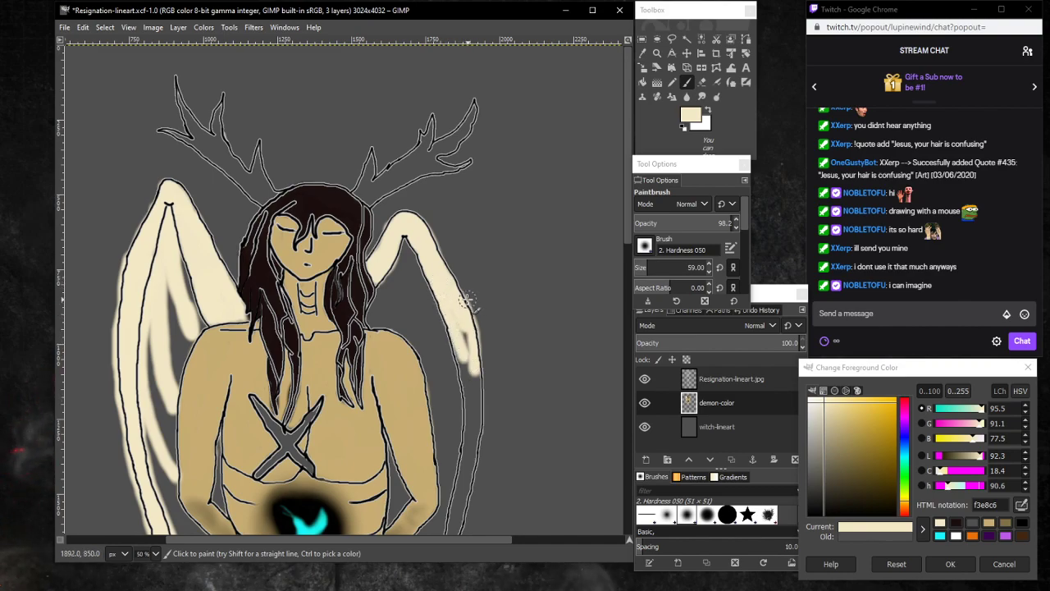
pyautogui.moveTo(467, 300); pyautogui.dragTo(477, 346)
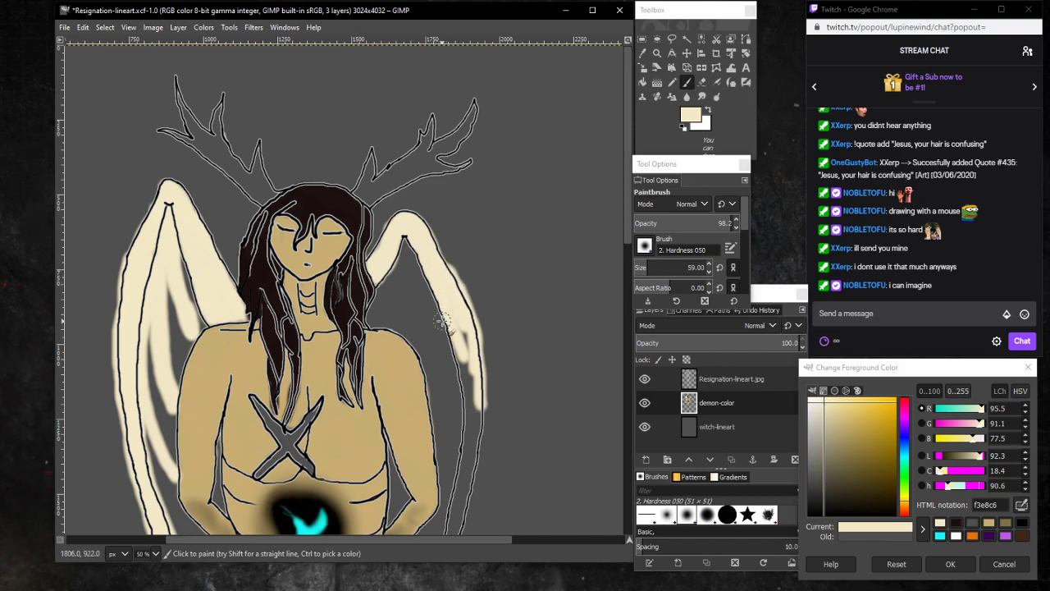
# Paint the right-hand wing's outer band and inner feathers cream (f3e8c6) on the demon-color layer with the Paintbrush.
pyautogui.moveTo(449, 314)
pyautogui.mouseDown()
pyautogui.moveTo(470, 361)
pyautogui.moveTo(471, 380)
pyautogui.moveTo(463, 355)
pyautogui.moveTo(475, 424)
pyautogui.mouseUp()
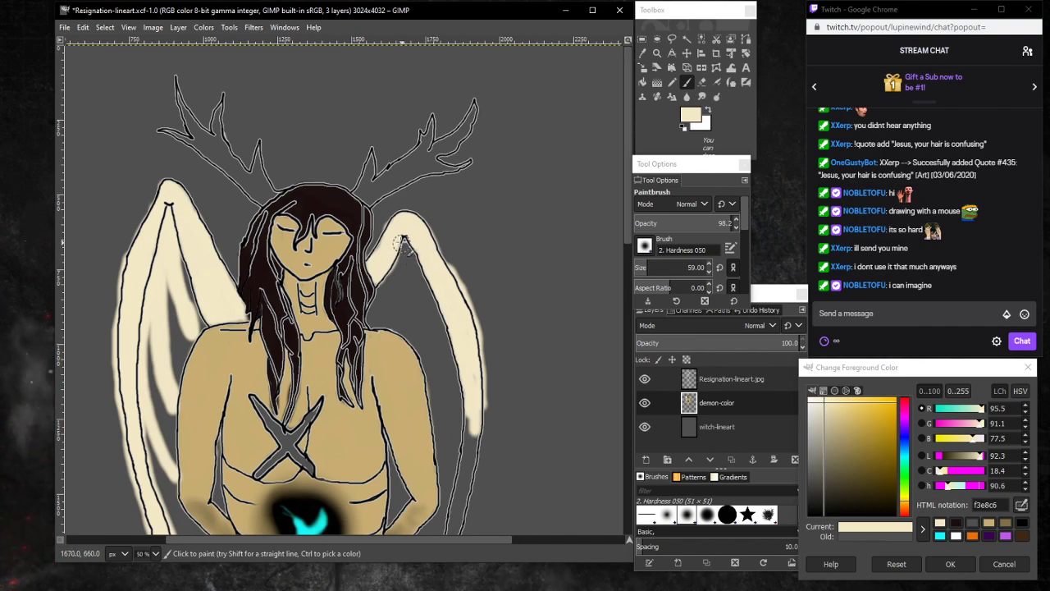
pyautogui.moveTo(403, 250); pyautogui.dragTo(403, 328)
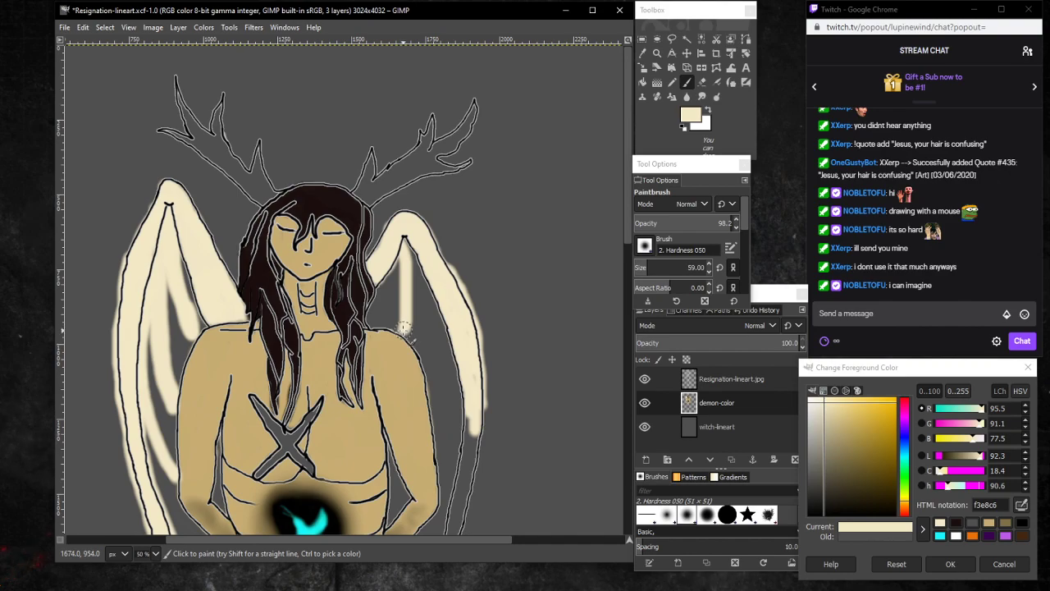
pyautogui.moveTo(402, 244); pyautogui.dragTo(433, 379)
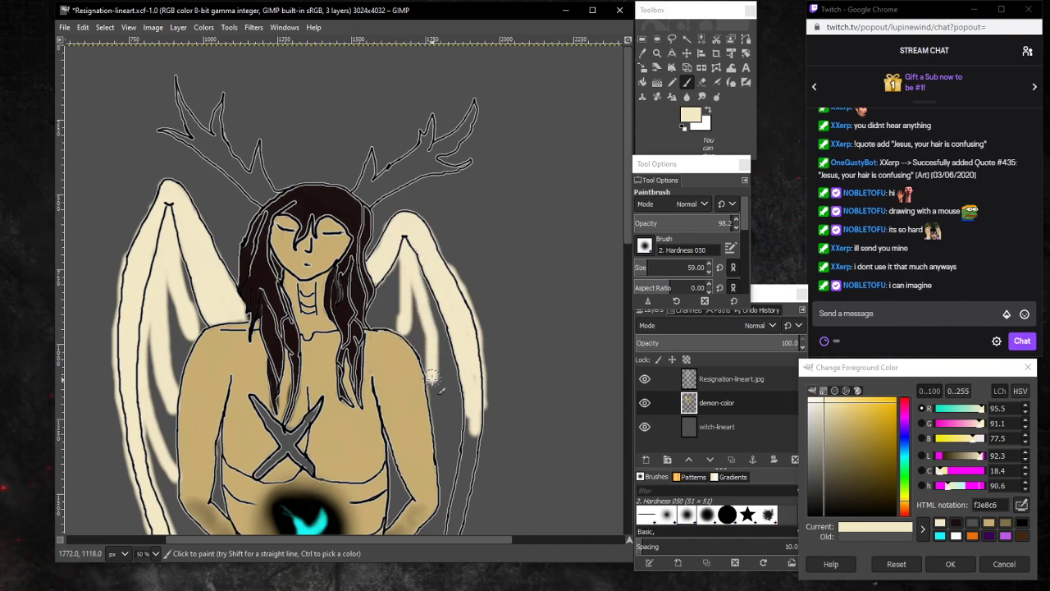
pyautogui.moveTo(409, 249)
pyautogui.mouseDown()
pyautogui.moveTo(425, 300)
pyautogui.moveTo(404, 269)
pyautogui.moveTo(401, 318)
pyautogui.moveTo(403, 265)
pyautogui.moveTo(402, 328)
pyautogui.mouseUp()
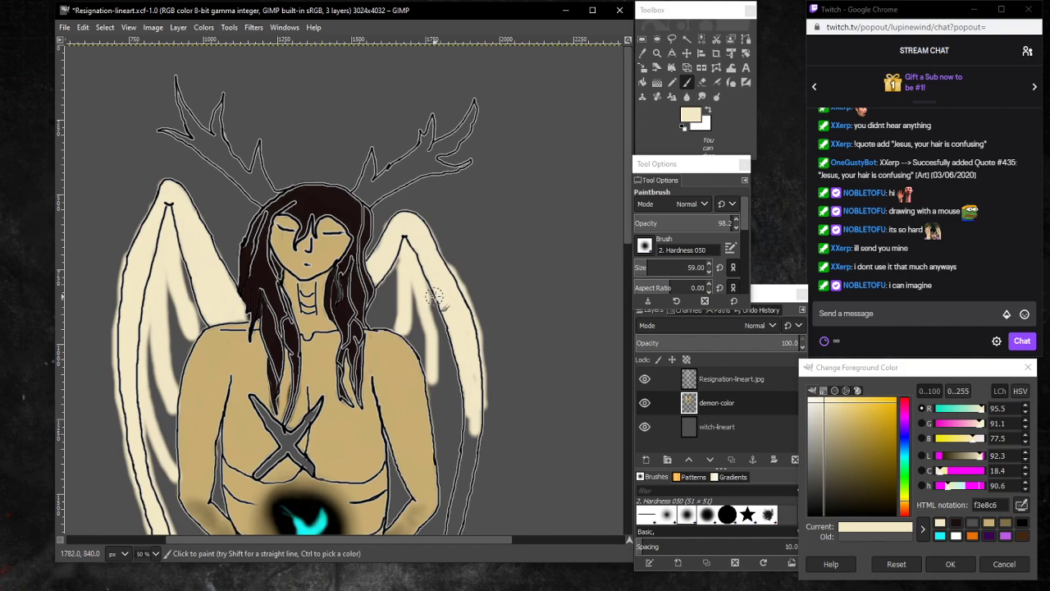
pyautogui.scroll(-3, 439, 328)
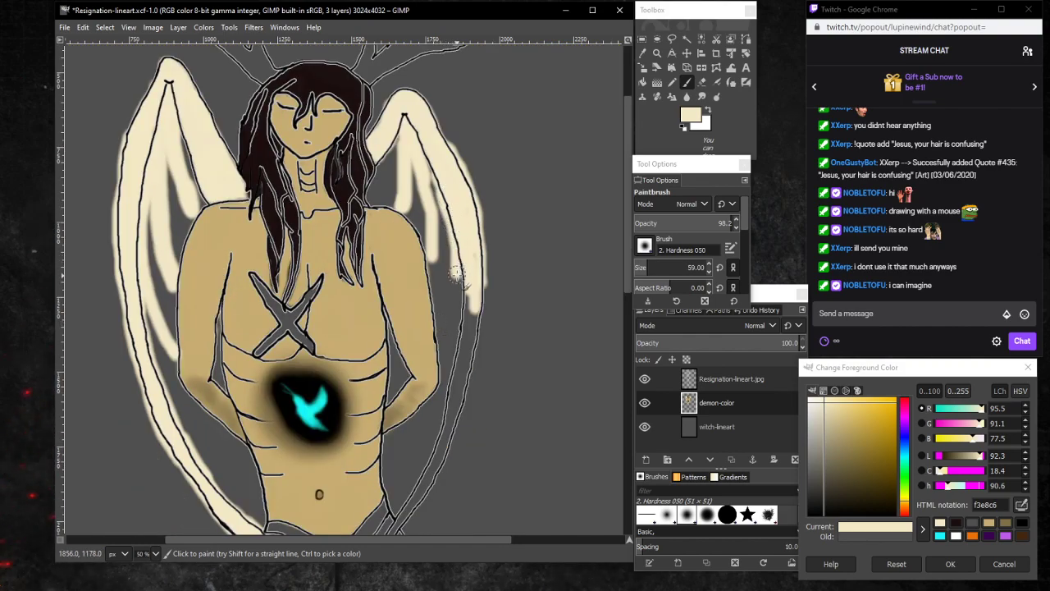
pyautogui.moveTo(457, 273)
pyautogui.mouseDown()
pyautogui.moveTo(457, 300)
pyautogui.moveTo(441, 324)
pyautogui.mouseUp()
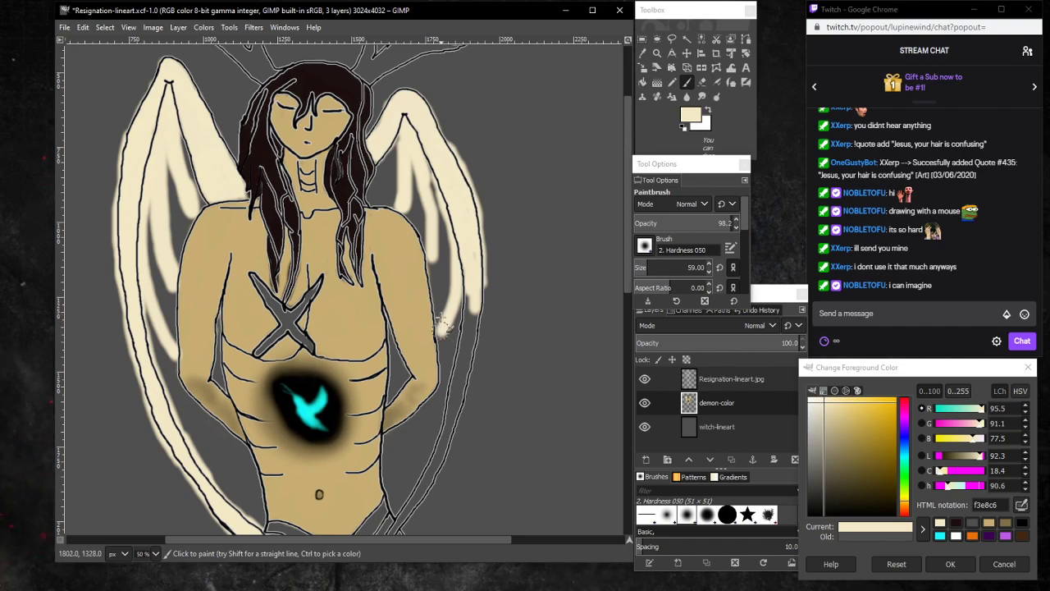
pyautogui.moveTo(431, 168)
pyautogui.mouseDown()
pyautogui.moveTo(455, 225)
pyautogui.moveTo(428, 176)
pyautogui.moveTo(437, 235)
pyautogui.mouseUp()
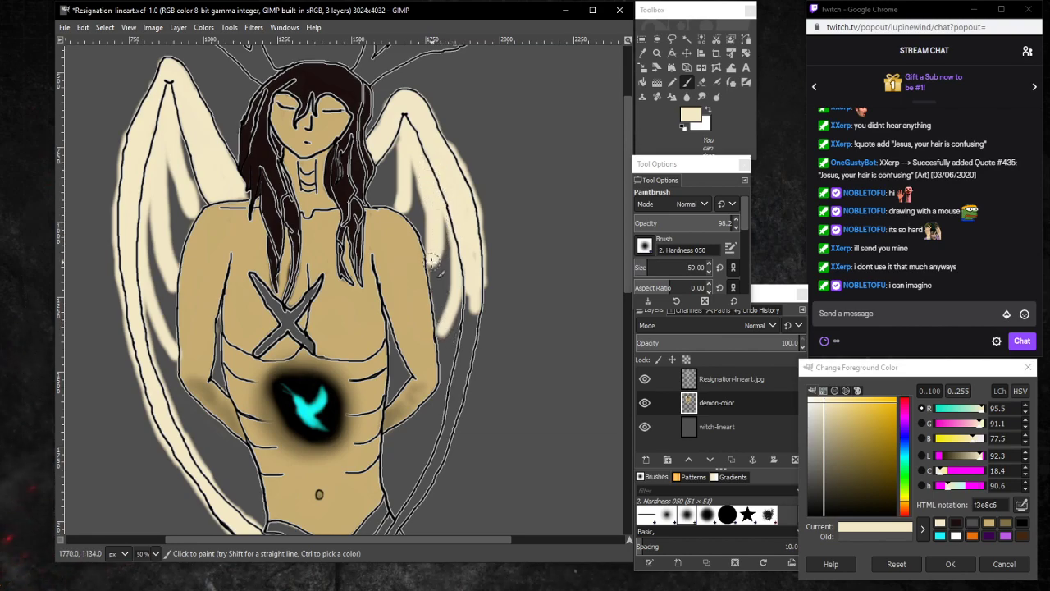
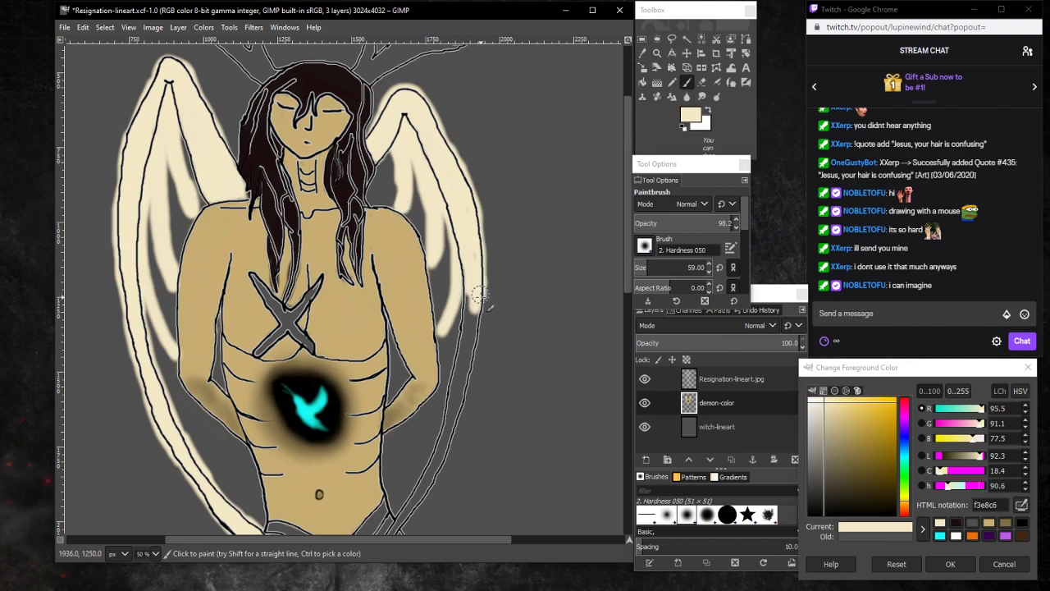
# Continue the cream fill down the right-hand wing's outer band toward the hip, undoing the stray stroke outside the outline.
pyautogui.moveTo(477, 300); pyautogui.dragTo(475, 327)
pyautogui.scroll(-3, 471, 330)
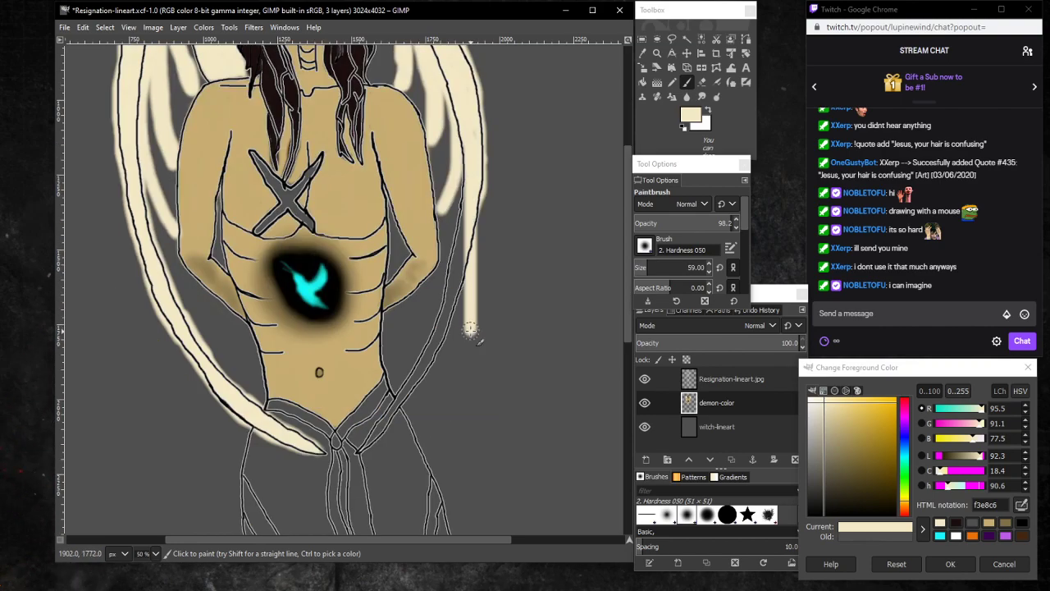
pyautogui.hotkey('ctrl', 'z')
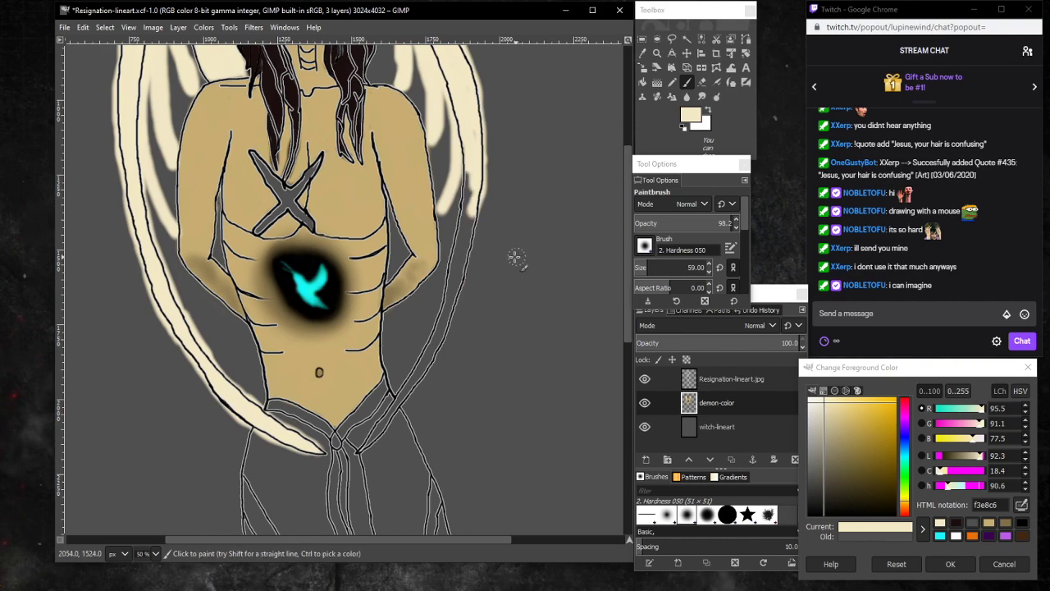
pyautogui.moveTo(468, 169); pyautogui.dragTo(472, 215)
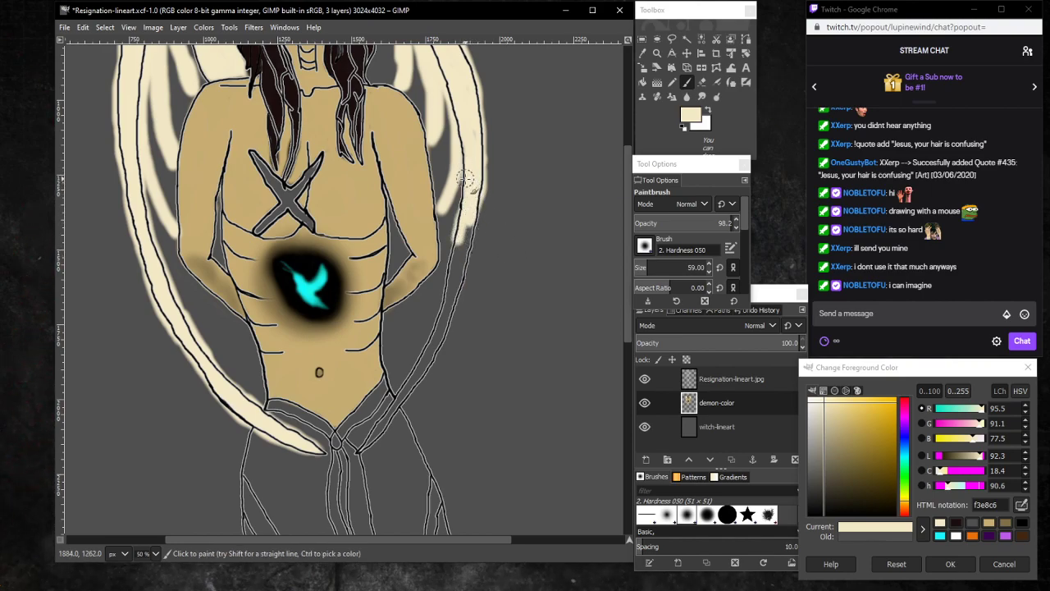
pyautogui.moveTo(465, 178); pyautogui.dragTo(463, 261)
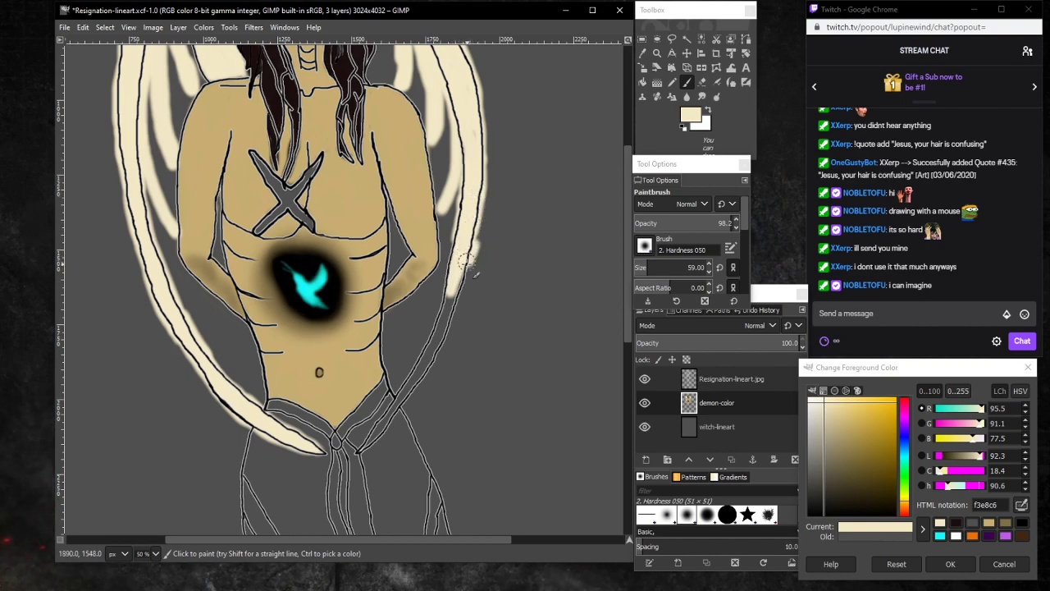
pyautogui.moveTo(466, 260); pyautogui.dragTo(445, 322)
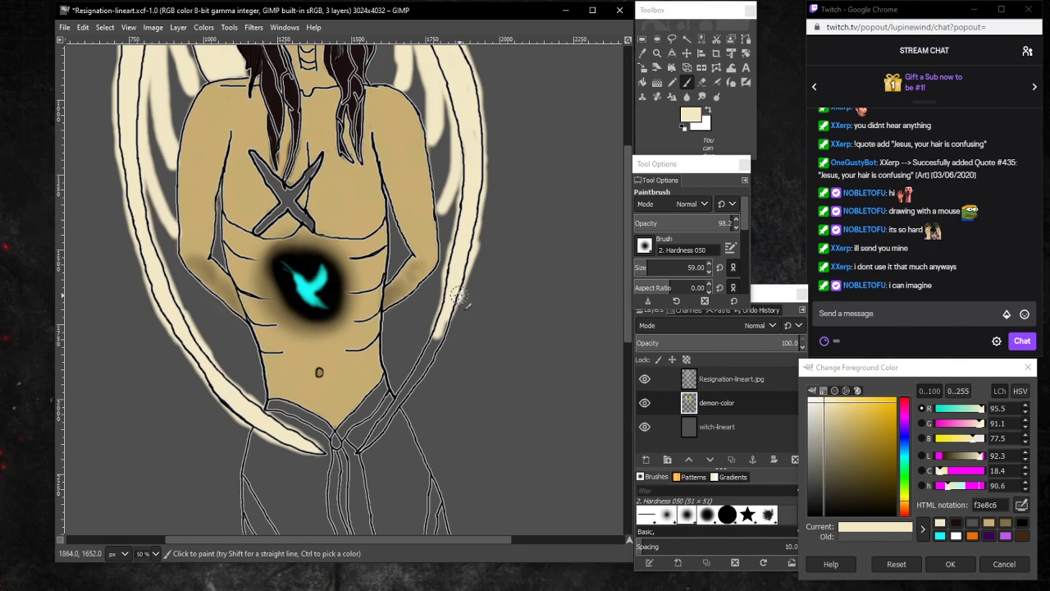
pyautogui.moveTo(458, 296); pyautogui.dragTo(421, 374)
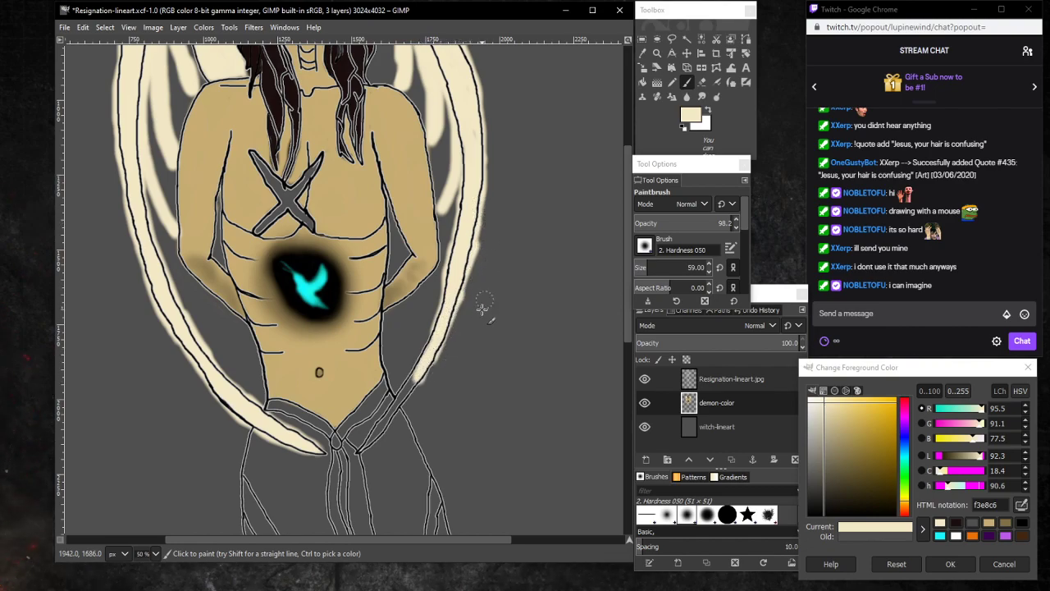
# Paint the lower tip of the right-hand wing cream to where it crosses the skirt's waistband.
pyautogui.scroll(5, 494, 262)
pyautogui.hotkey('shift', 'e')
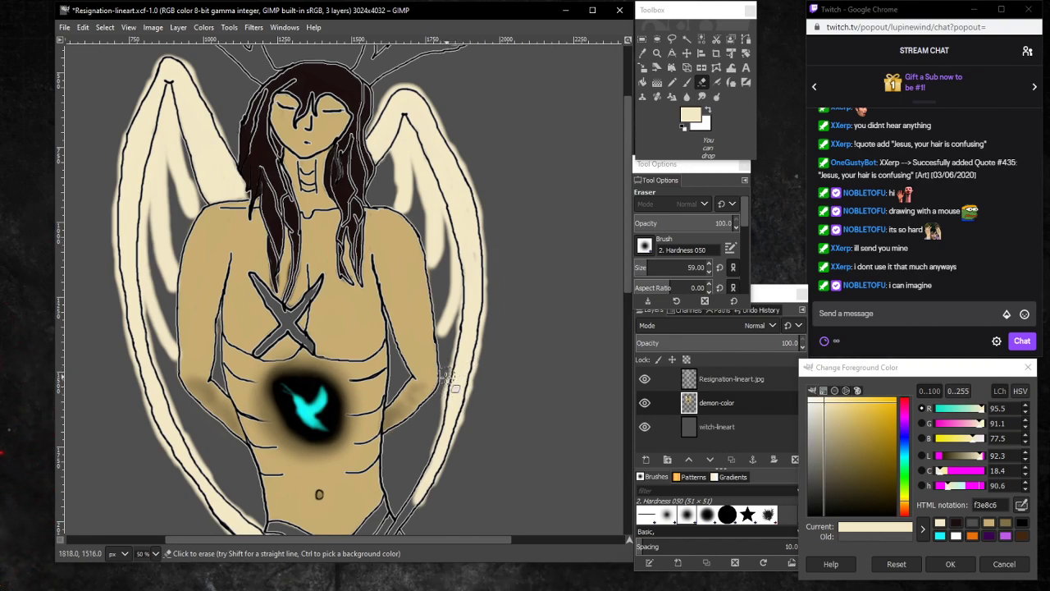
pyautogui.press('p')
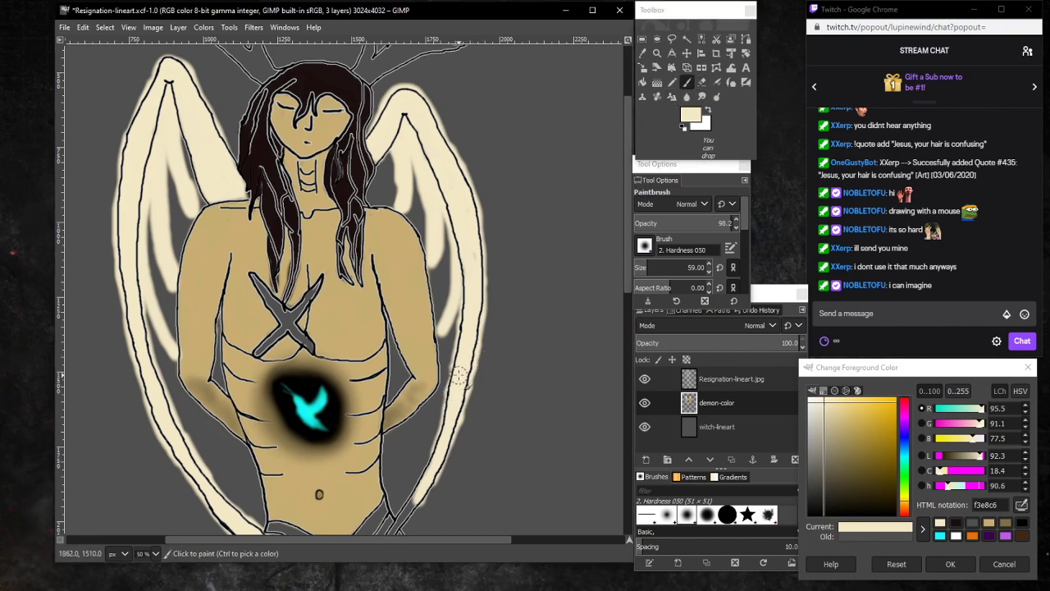
pyautogui.scroll(-5, 441, 440)
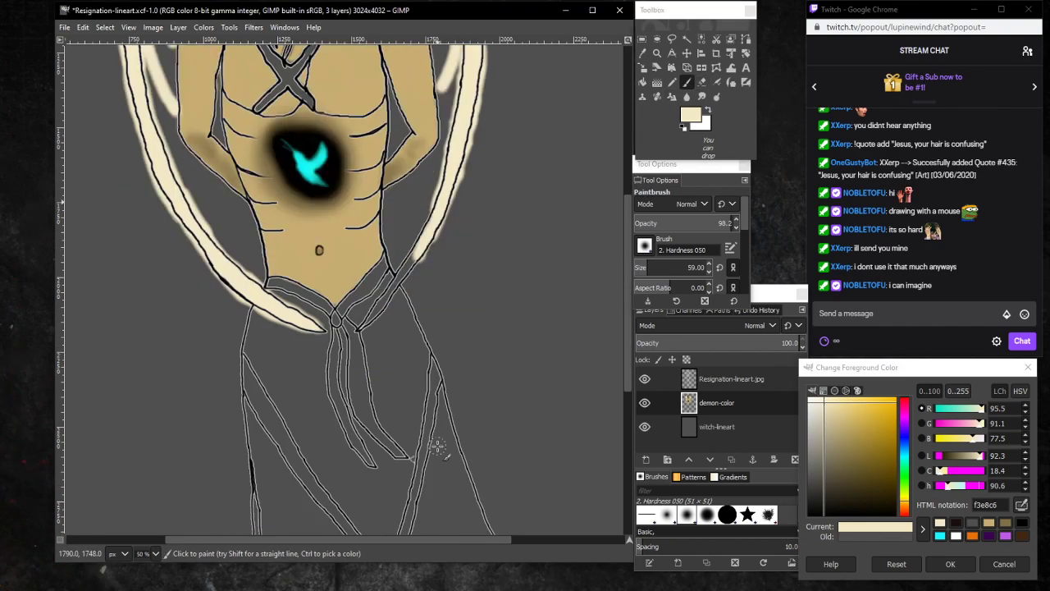
pyautogui.moveTo(394, 259)
pyautogui.mouseDown()
pyautogui.moveTo(423, 246)
pyautogui.moveTo(411, 261)
pyautogui.moveTo(431, 234)
pyautogui.moveTo(428, 217)
pyautogui.moveTo(363, 326)
pyautogui.moveTo(403, 261)
pyautogui.moveTo(381, 302)
pyautogui.mouseUp()
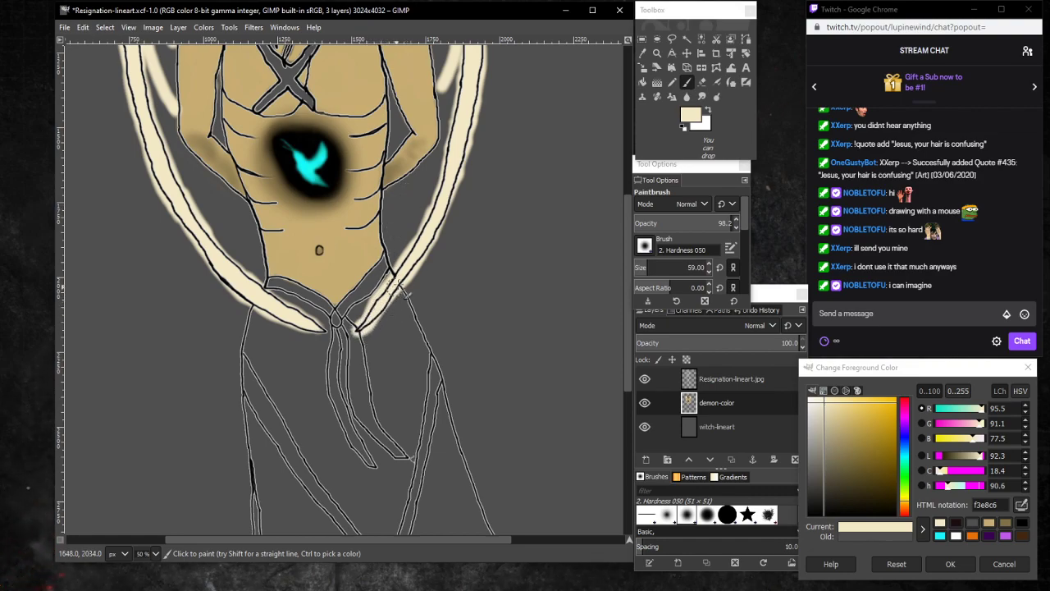
# Check the whole drawing at 12.5% zoom with the witch-lineart layer hidden, and make the layer visible again.
pyautogui.click(156, 554)
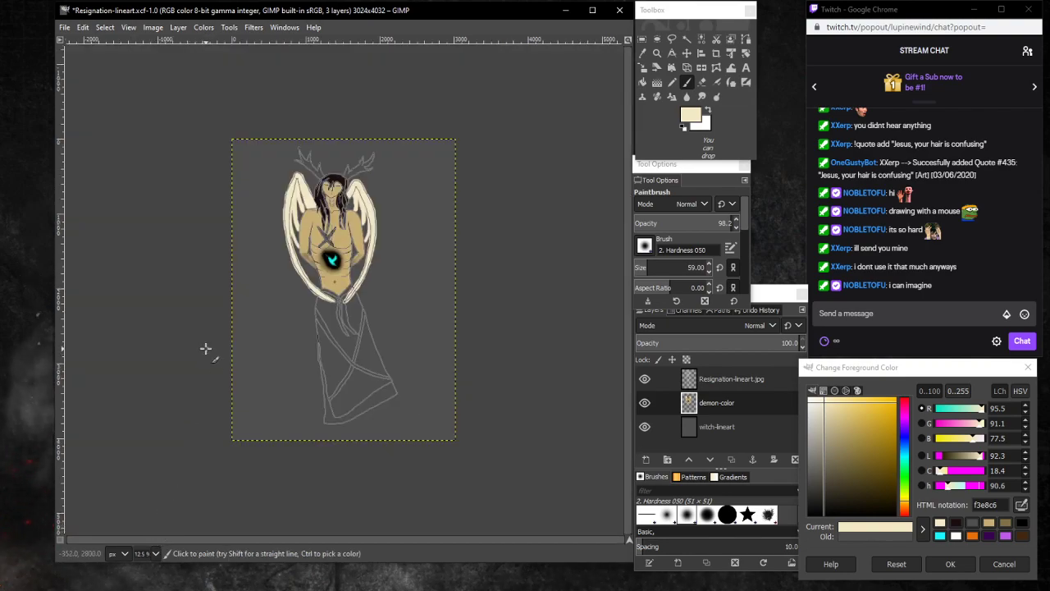
pyautogui.click(646, 426)
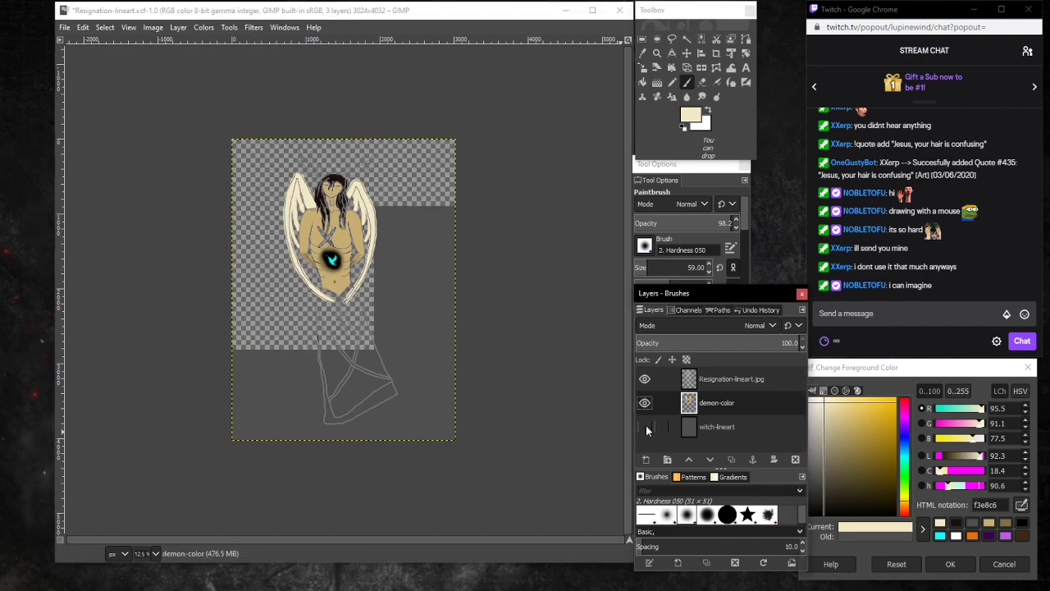
pyautogui.click(647, 427)
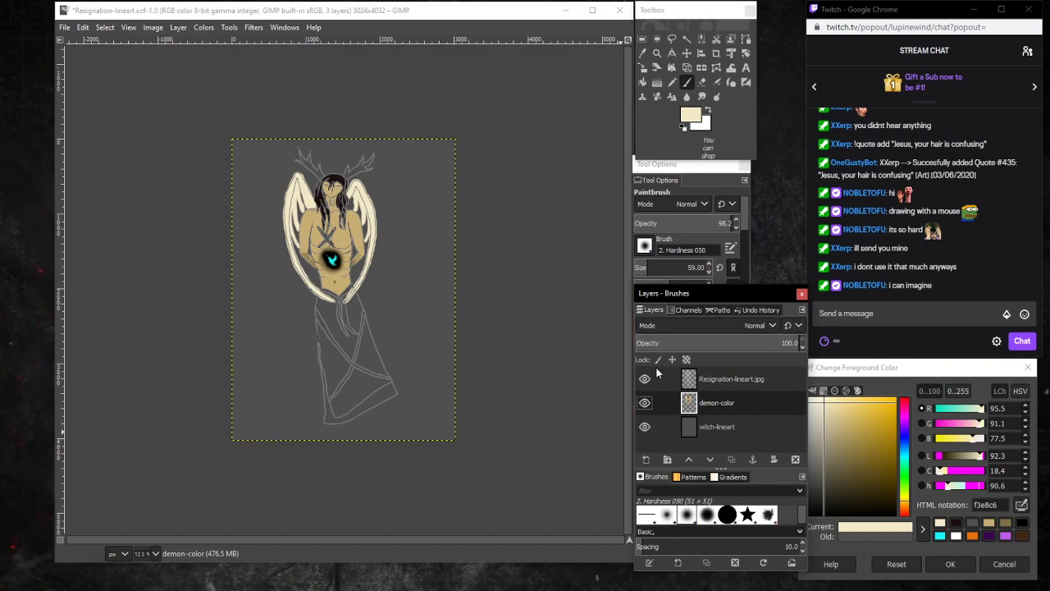
# Create a transparent layer named skirt-color and place it directly below the demon-color layer.
pyautogui.rightClick(680, 443)
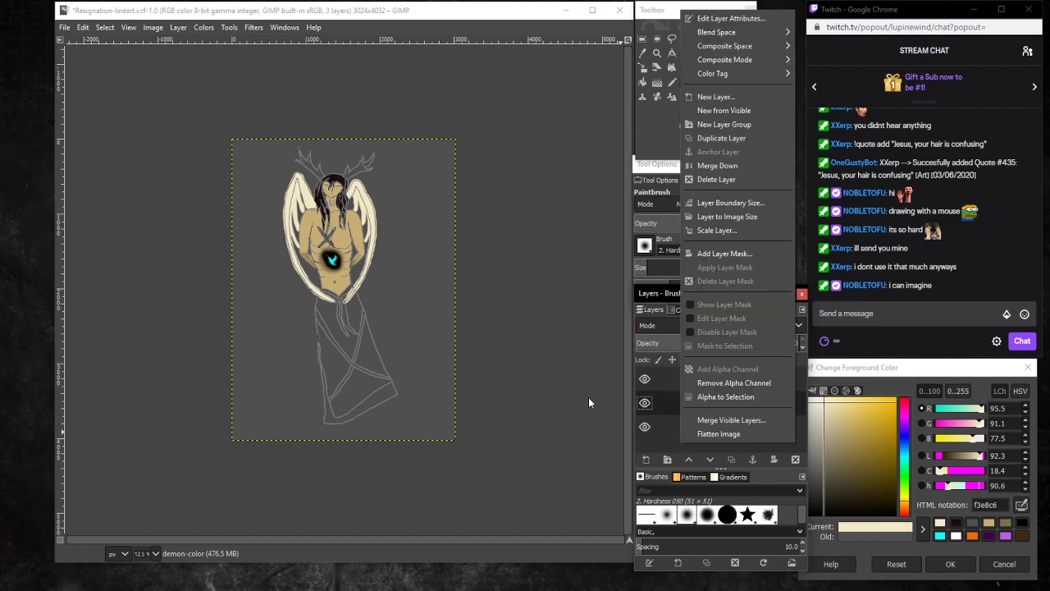
pyautogui.click(722, 97)
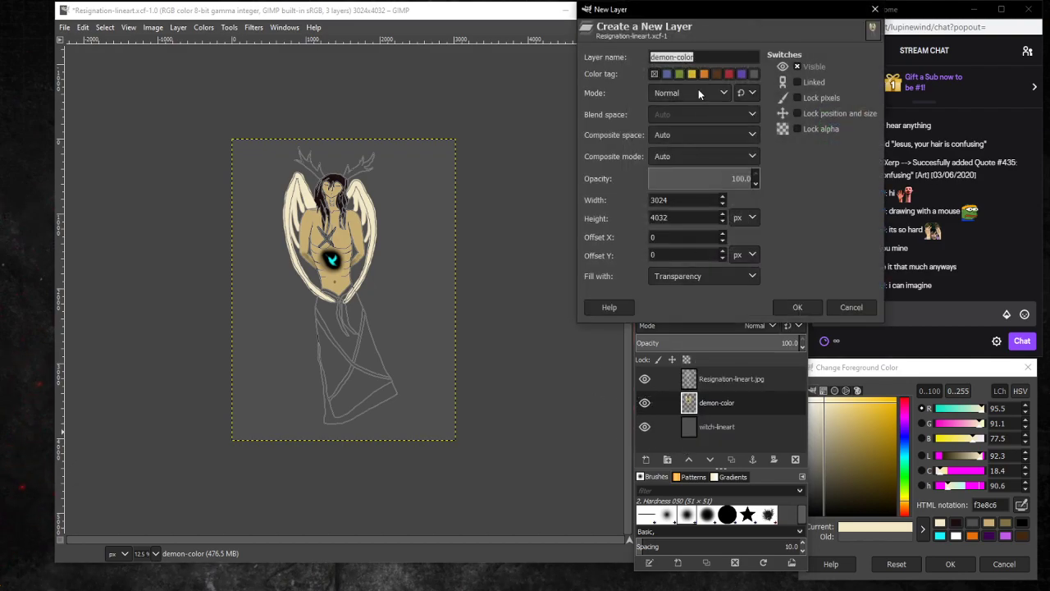
pyautogui.press('BackSpace')
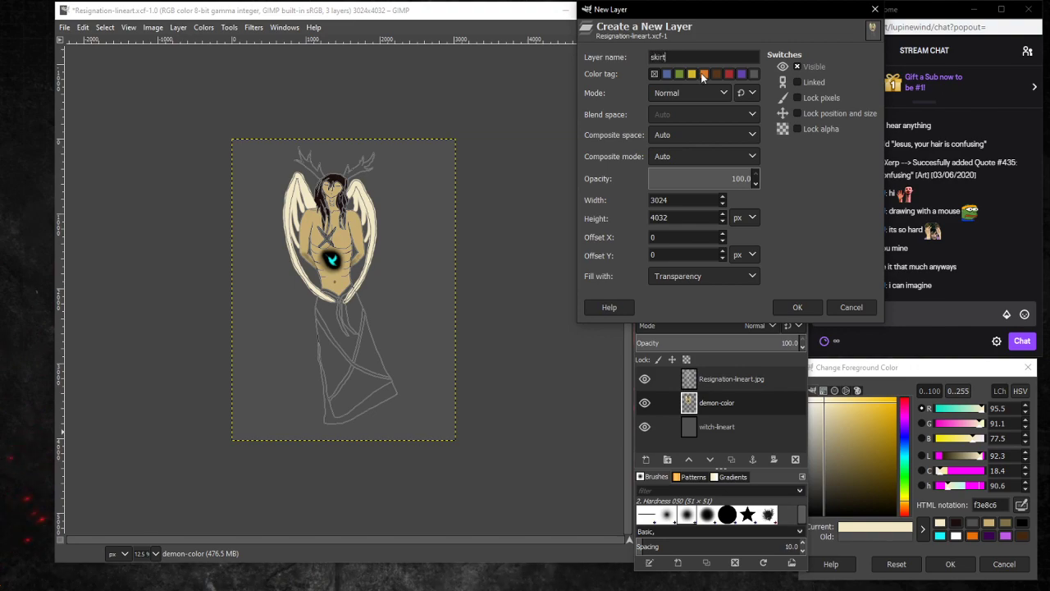
pyautogui.press('Return')
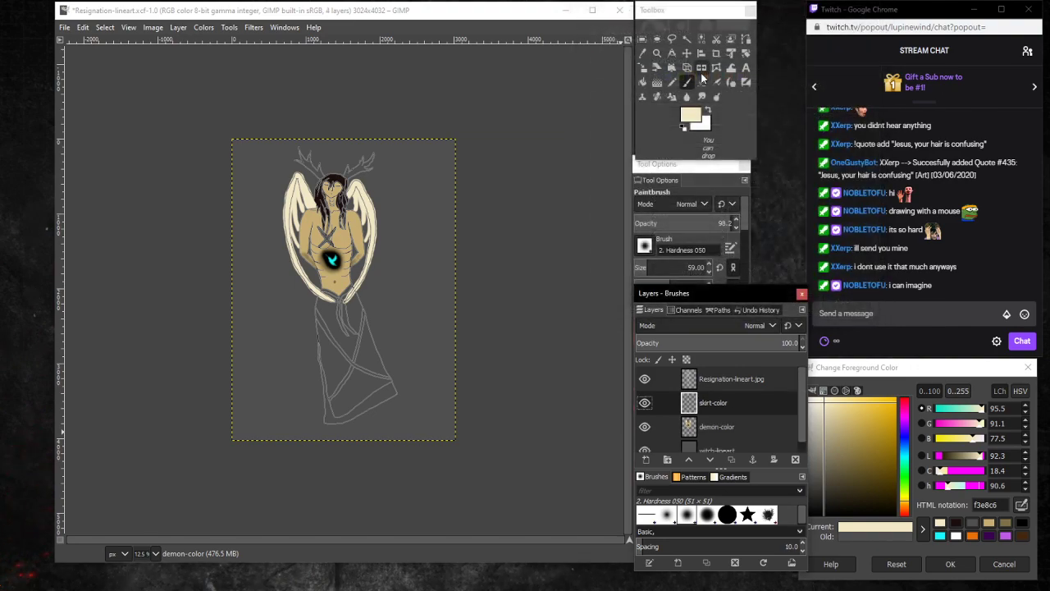
pyautogui.moveTo(732, 402); pyautogui.dragTo(734, 433)
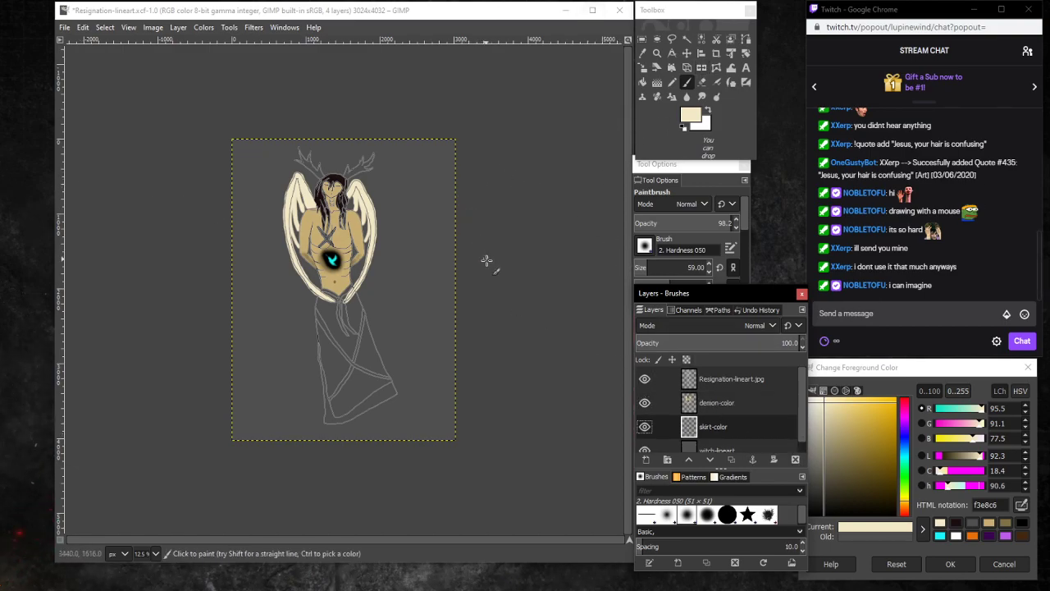
# Create a transparent layer named haloes directly above the skirt-color layer.
pyautogui.scroll(-1, 732, 401)
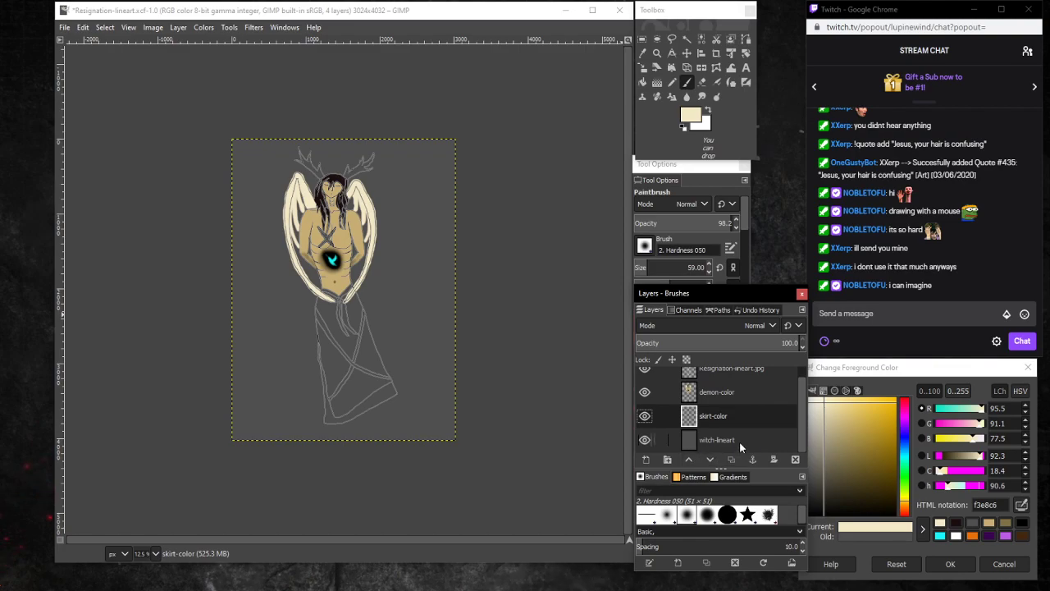
pyautogui.rightClick(747, 421)
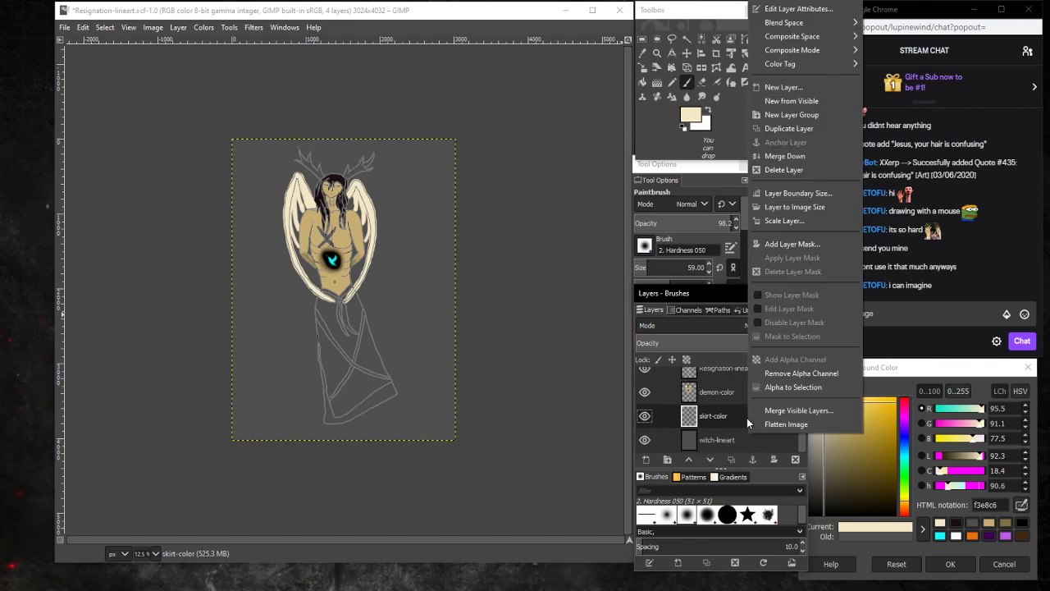
pyautogui.click(844, 87)
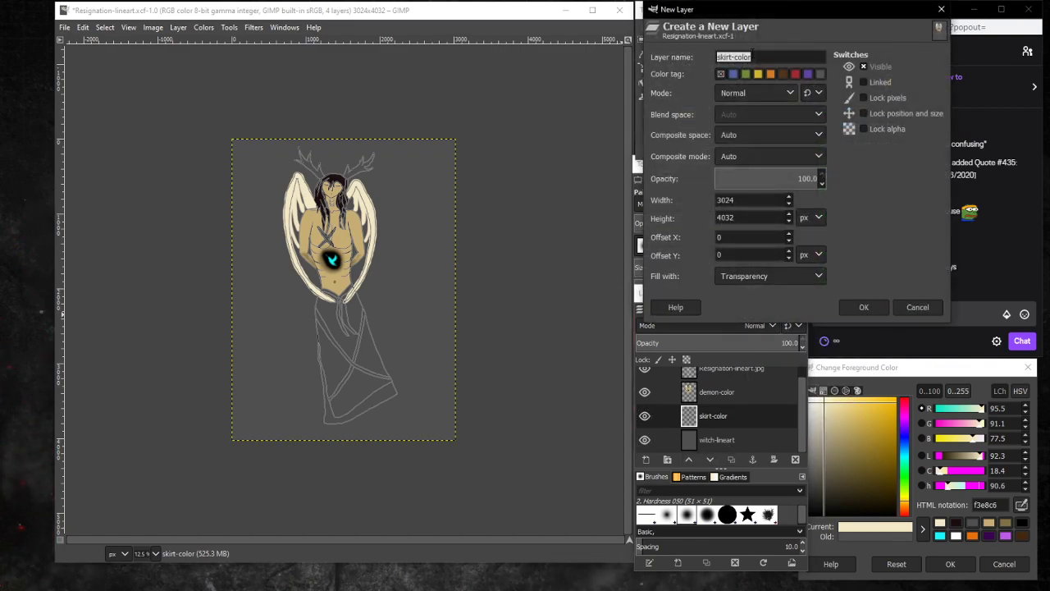
pyautogui.press('BackSpace')
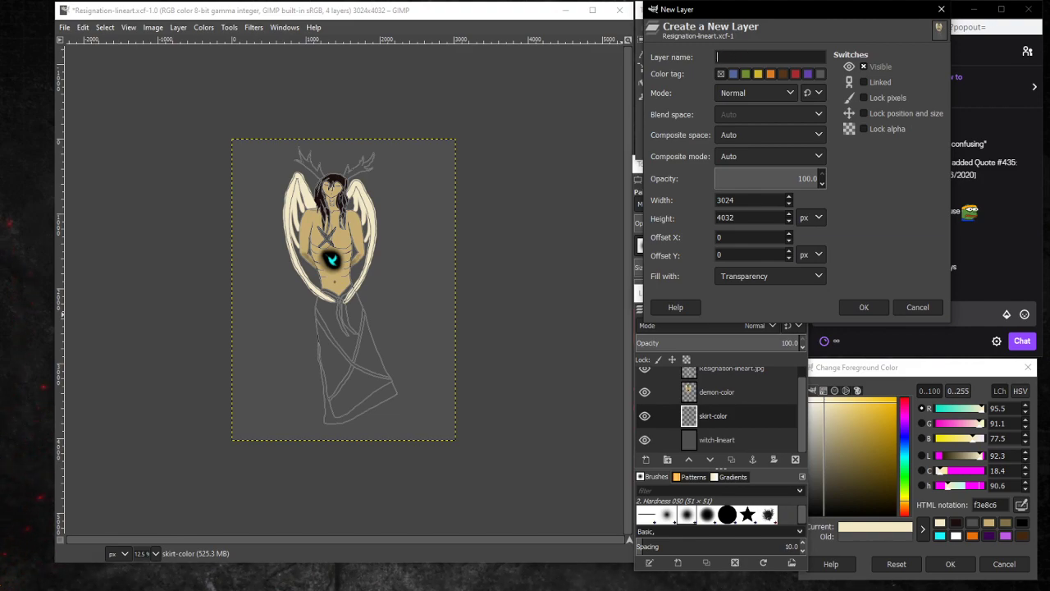
pyautogui.write('haloes')
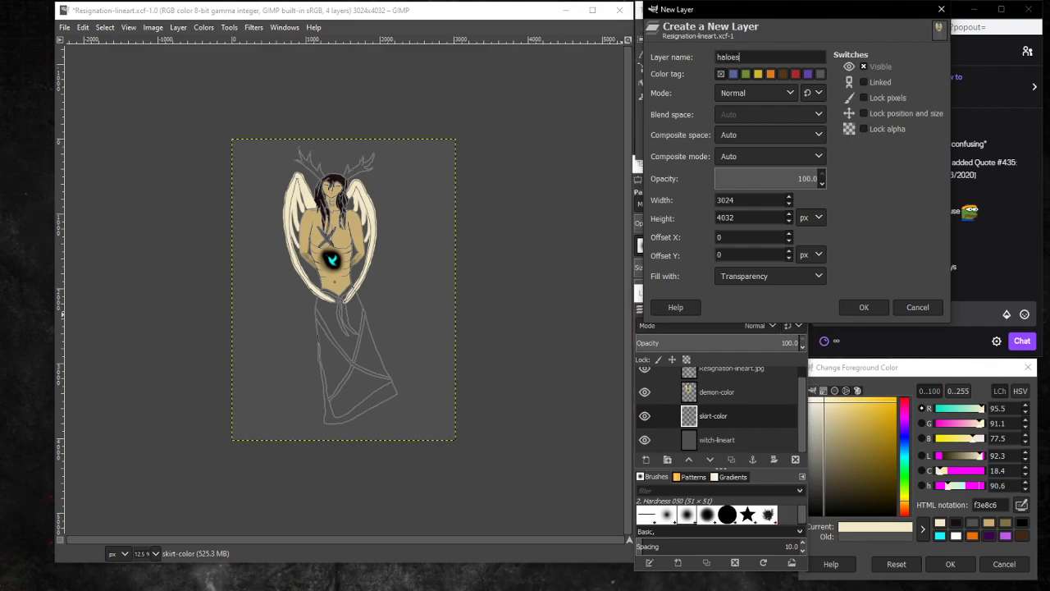
pyautogui.press('Return')
# Create a transparent layer named Smoke and place it between the skirt-color and witch-lineart layers.
pyautogui.rightClick(732, 410)
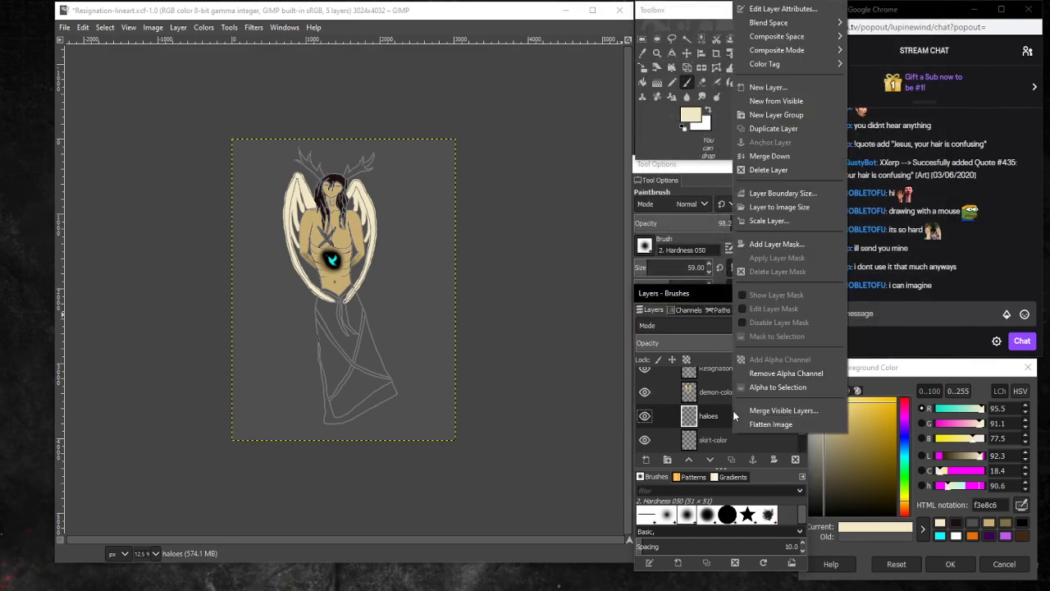
pyautogui.click(762, 87)
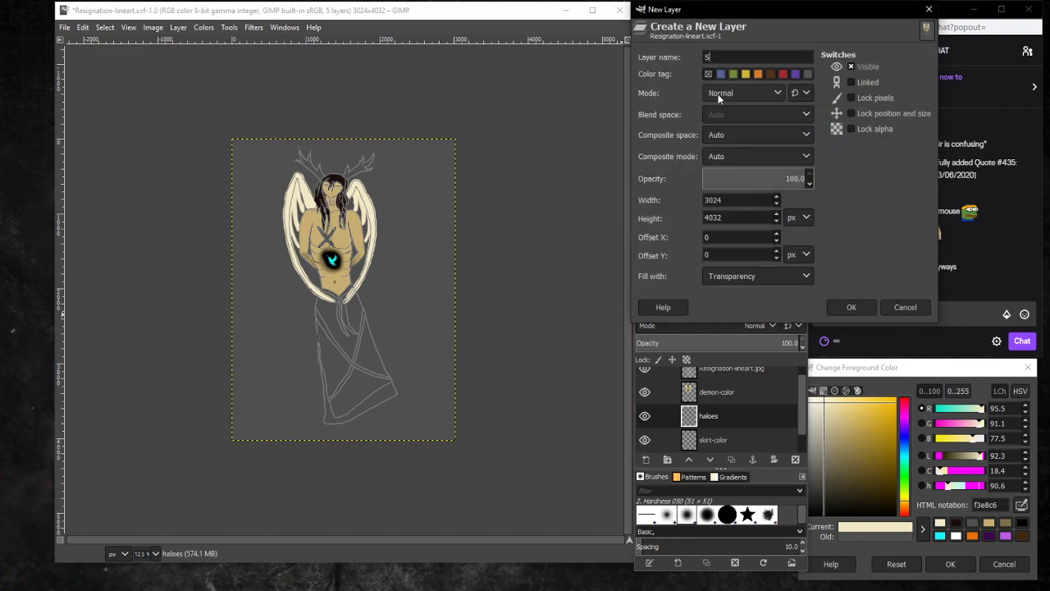
pyautogui.write('Smoke')
pyautogui.press('Return')
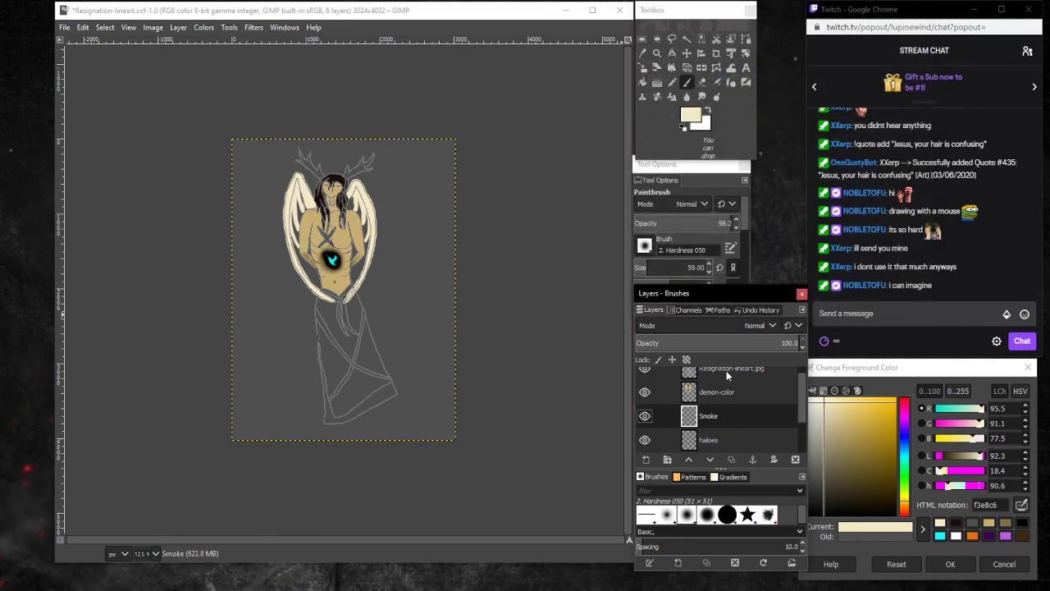
pyautogui.moveTo(753, 414)
pyautogui.mouseDown()
pyautogui.moveTo(767, 450)
pyautogui.moveTo(741, 429)
pyautogui.mouseUp()
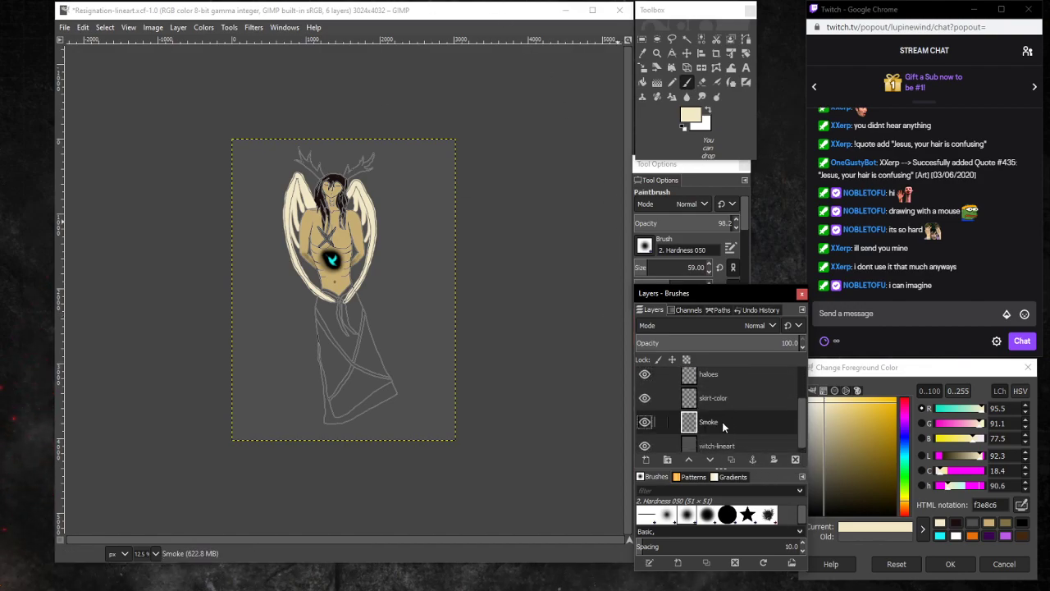
# Airbrush black smoke at brush size 485 across the lower half of the canvas around the skirt, on the Smoke layer.
pyautogui.click(715, 83)
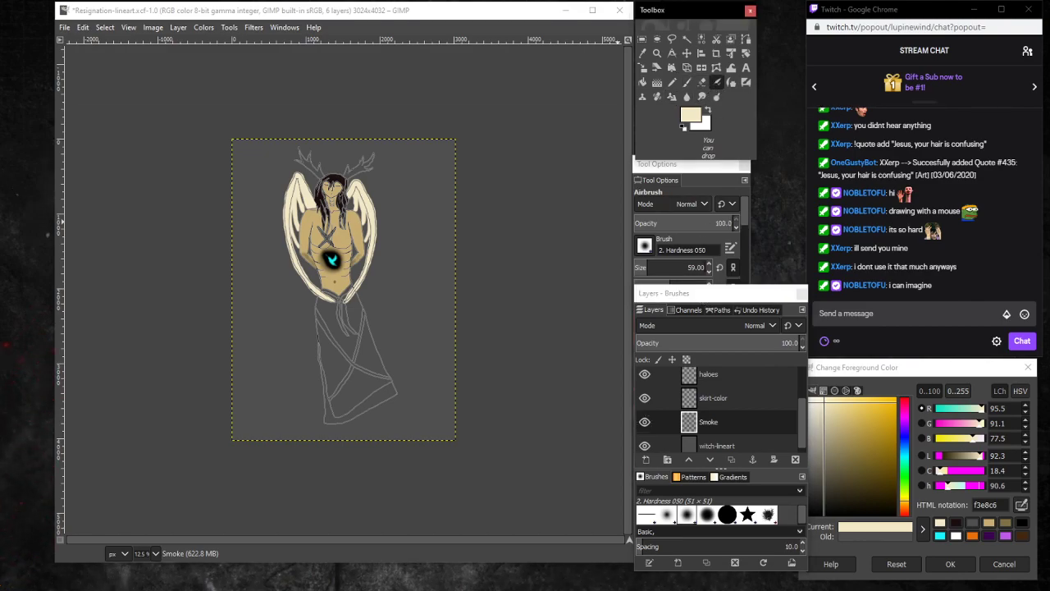
pyautogui.click(1020, 523)
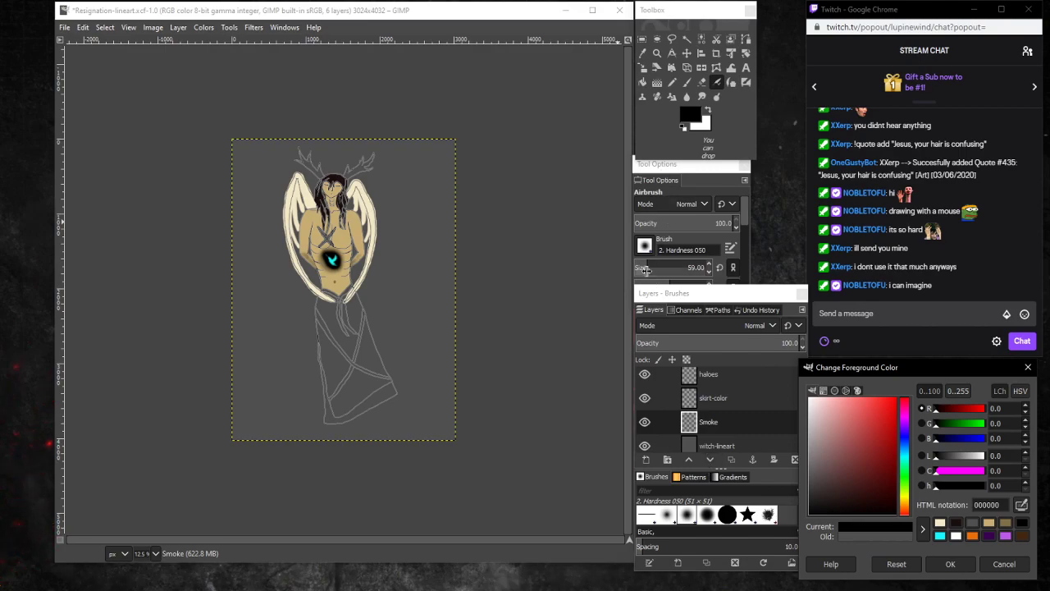
pyautogui.moveTo(645, 269); pyautogui.dragTo(732, 268)
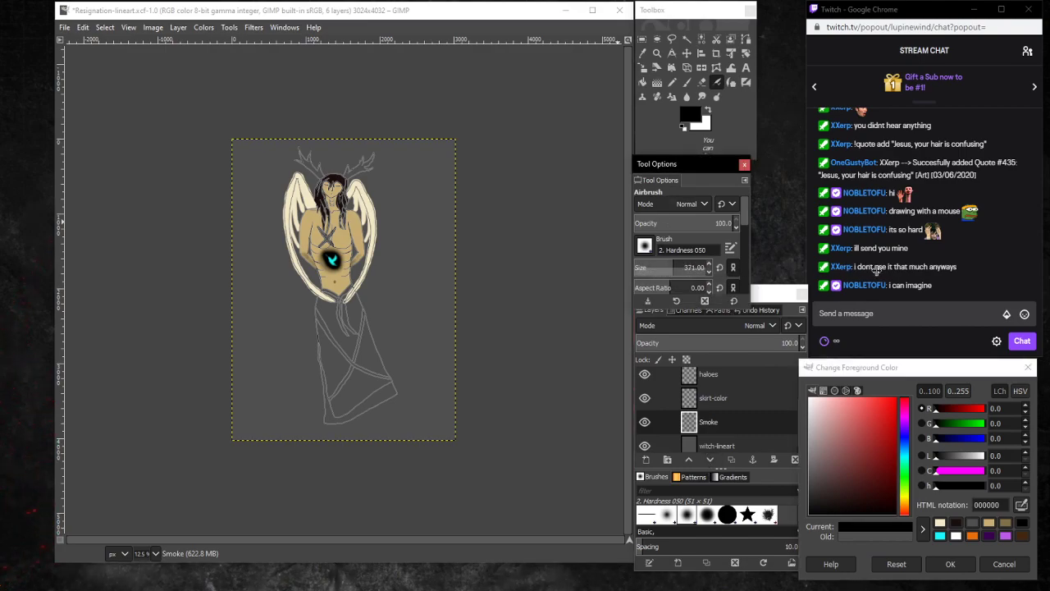
pyautogui.moveTo(876, 271); pyautogui.dragTo(960, 270)
pyautogui.moveTo(427, 306)
pyautogui.mouseDown()
pyautogui.moveTo(405, 330)
pyautogui.moveTo(423, 295)
pyautogui.moveTo(424, 346)
pyautogui.moveTo(397, 335)
pyautogui.moveTo(404, 300)
pyautogui.moveTo(425, 334)
pyautogui.moveTo(387, 356)
pyautogui.moveTo(396, 302)
pyautogui.moveTo(420, 336)
pyautogui.moveTo(374, 374)
pyautogui.moveTo(408, 303)
pyautogui.moveTo(433, 345)
pyautogui.moveTo(388, 411)
pyautogui.moveTo(401, 353)
pyautogui.moveTo(437, 356)
pyautogui.moveTo(393, 425)
pyautogui.moveTo(403, 370)
pyautogui.moveTo(434, 354)
pyautogui.moveTo(445, 369)
pyautogui.moveTo(419, 419)
pyautogui.moveTo(426, 375)
pyautogui.moveTo(444, 374)
pyautogui.moveTo(441, 412)
pyautogui.moveTo(390, 361)
pyautogui.moveTo(448, 328)
pyautogui.moveTo(382, 443)
pyautogui.moveTo(419, 317)
pyautogui.moveTo(409, 442)
pyautogui.moveTo(357, 375)
pyautogui.moveTo(446, 347)
pyautogui.moveTo(389, 424)
pyautogui.moveTo(379, 321)
pyautogui.moveTo(434, 350)
pyautogui.moveTo(320, 345)
pyautogui.moveTo(409, 379)
pyautogui.moveTo(317, 396)
pyautogui.moveTo(370, 335)
pyautogui.moveTo(333, 425)
pyautogui.moveTo(331, 304)
pyautogui.moveTo(319, 437)
pyautogui.moveTo(291, 287)
pyautogui.moveTo(303, 426)
pyautogui.moveTo(305, 303)
pyautogui.moveTo(293, 411)
pyautogui.moveTo(277, 306)
pyautogui.moveTo(302, 397)
pyautogui.moveTo(226, 345)
pyautogui.moveTo(310, 348)
pyautogui.moveTo(249, 388)
pyautogui.moveTo(283, 325)
pyautogui.moveTo(294, 370)
pyautogui.moveTo(257, 383)
pyautogui.moveTo(262, 345)
pyautogui.moveTo(289, 312)
pyautogui.moveTo(242, 389)
pyautogui.moveTo(262, 290)
pyautogui.moveTo(247, 425)
pyautogui.moveTo(244, 304)
pyautogui.moveTo(273, 416)
pyautogui.moveTo(241, 379)
pyautogui.moveTo(293, 392)
pyautogui.moveTo(256, 432)
pyautogui.moveTo(259, 390)
pyautogui.moveTo(311, 421)
pyautogui.moveTo(286, 457)
pyautogui.moveTo(298, 403)
pyautogui.moveTo(336, 431)
pyautogui.moveTo(300, 428)
pyautogui.moveTo(256, 394)
pyautogui.moveTo(263, 345)
pyautogui.moveTo(299, 390)
pyautogui.moveTo(246, 394)
pyautogui.moveTo(253, 345)
pyautogui.moveTo(252, 425)
pyautogui.mouseUp()
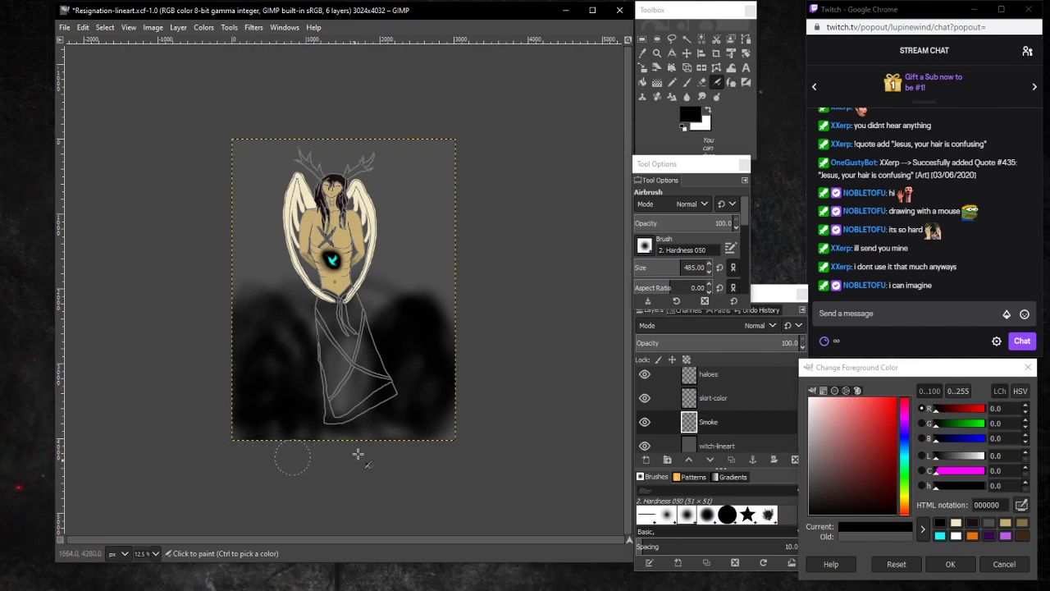
pyautogui.moveTo(358, 453)
pyautogui.mouseDown()
pyautogui.moveTo(303, 420)
pyautogui.moveTo(342, 429)
pyautogui.moveTo(355, 415)
pyautogui.moveTo(417, 419)
pyautogui.moveTo(417, 326)
pyautogui.moveTo(399, 336)
pyautogui.mouseUp()
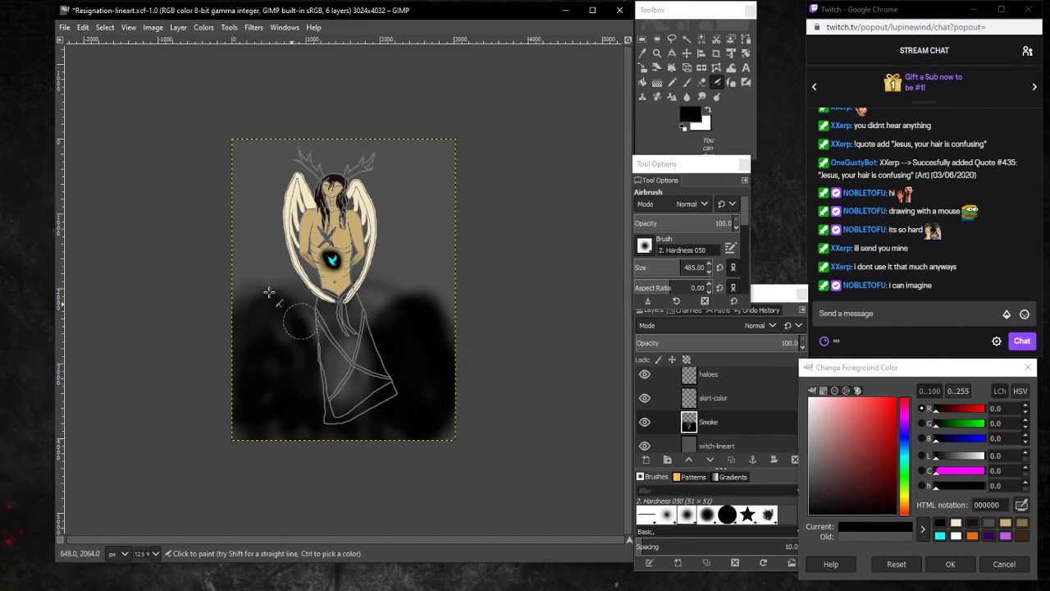
pyautogui.moveTo(269, 292)
pyautogui.mouseDown()
pyautogui.moveTo(279, 364)
pyautogui.moveTo(253, 359)
pyautogui.moveTo(266, 286)
pyautogui.moveTo(285, 370)
pyautogui.moveTo(268, 299)
pyautogui.moveTo(292, 350)
pyautogui.moveTo(242, 295)
pyautogui.moveTo(302, 332)
pyautogui.moveTo(237, 358)
pyautogui.moveTo(274, 306)
pyautogui.moveTo(301, 366)
pyautogui.mouseUp()
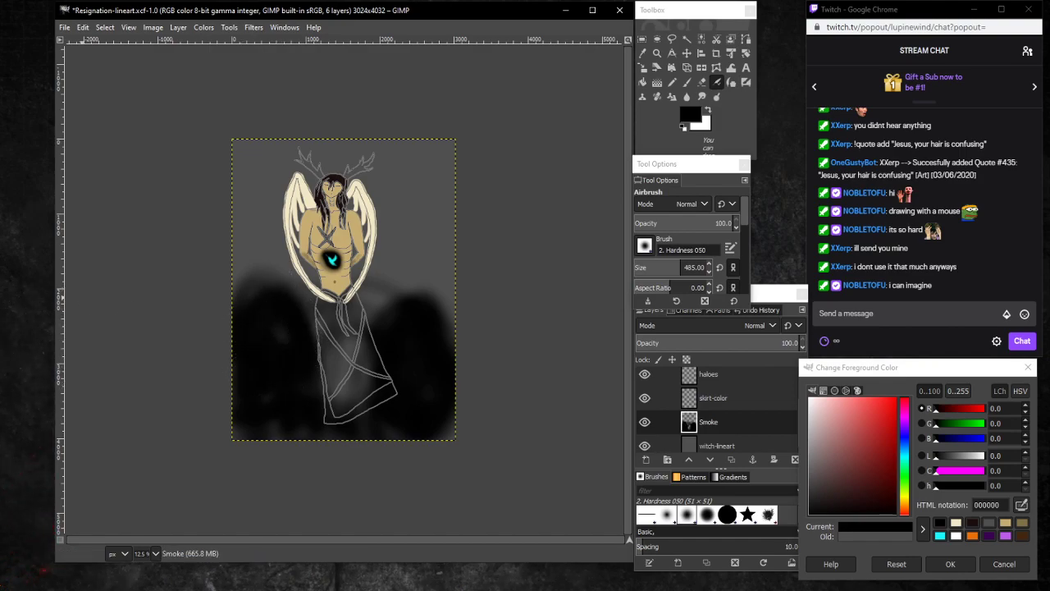
# Extend the black airbrushed smoke upward around the demon's wings, head and antlers.
pyautogui.moveTo(389, 315)
pyautogui.mouseDown()
pyautogui.moveTo(434, 274)
pyautogui.moveTo(402, 283)
pyautogui.moveTo(430, 316)
pyautogui.moveTo(406, 291)
pyautogui.moveTo(381, 310)
pyautogui.moveTo(400, 315)
pyautogui.moveTo(374, 320)
pyautogui.moveTo(345, 287)
pyautogui.moveTo(292, 275)
pyautogui.moveTo(303, 287)
pyautogui.moveTo(337, 281)
pyautogui.mouseUp()
pyautogui.moveTo(376, 216)
pyautogui.mouseDown()
pyautogui.moveTo(289, 261)
pyautogui.moveTo(373, 238)
pyautogui.moveTo(289, 264)
pyautogui.moveTo(395, 198)
pyautogui.moveTo(397, 274)
pyautogui.moveTo(373, 205)
pyautogui.moveTo(376, 267)
pyautogui.moveTo(399, 249)
pyautogui.moveTo(392, 277)
pyautogui.moveTo(385, 202)
pyautogui.moveTo(295, 290)
pyautogui.moveTo(277, 224)
pyautogui.moveTo(316, 169)
pyautogui.moveTo(386, 216)
pyautogui.moveTo(382, 202)
pyautogui.moveTo(293, 170)
pyautogui.moveTo(272, 247)
pyautogui.moveTo(288, 175)
pyautogui.moveTo(385, 212)
pyautogui.moveTo(409, 279)
pyautogui.moveTo(374, 179)
pyautogui.moveTo(343, 170)
pyautogui.moveTo(303, 130)
pyautogui.mouseUp()
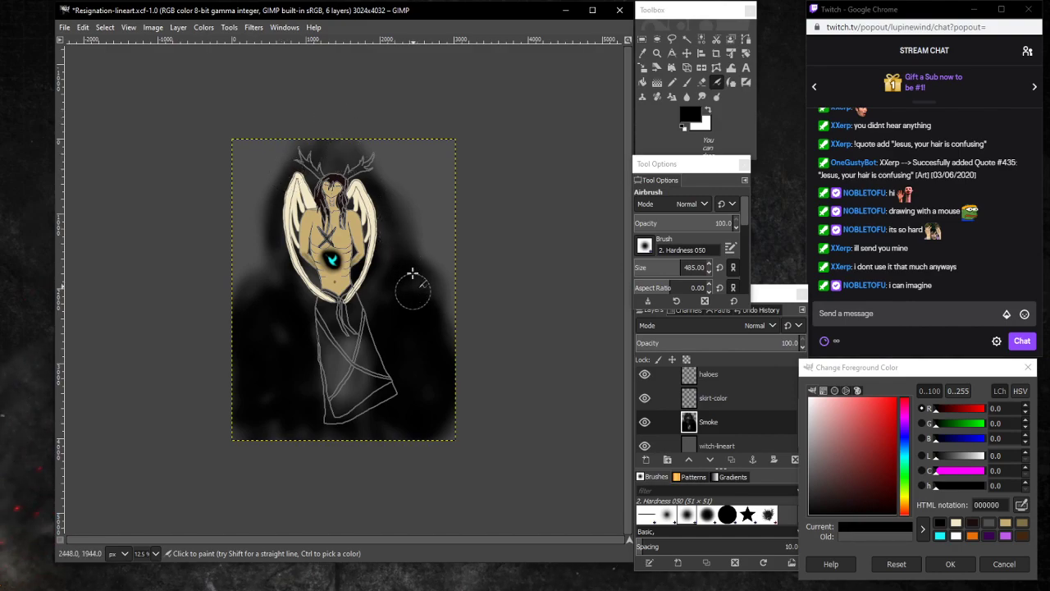
pyautogui.moveTo(344, 174); pyautogui.dragTo(341, 164)
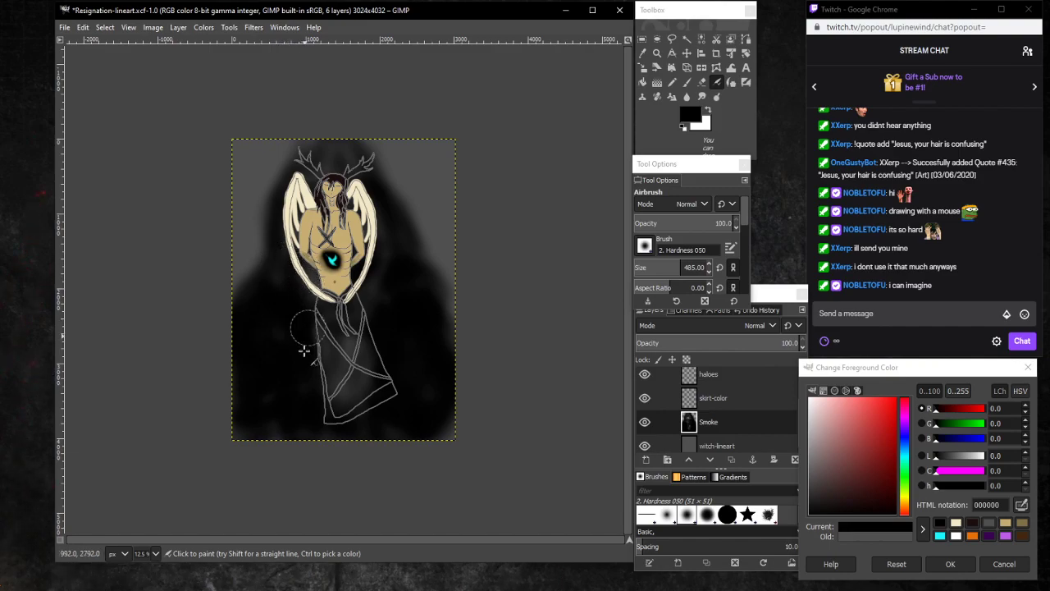
# Try airbrushing the skirt in dark green 00400c on the skirt-color layer.
pyautogui.click(730, 398)
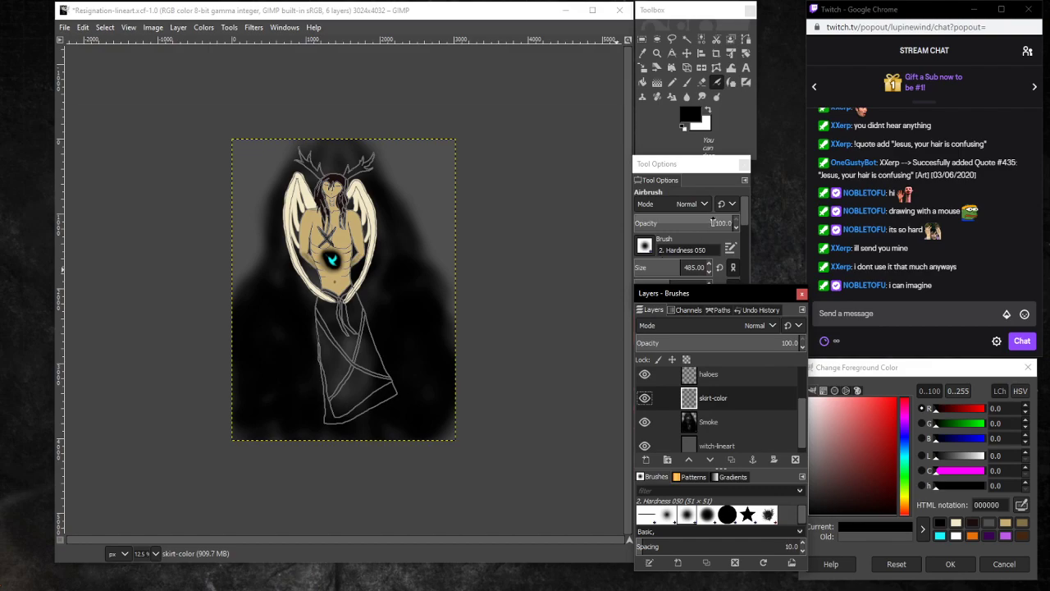
pyautogui.click(691, 117)
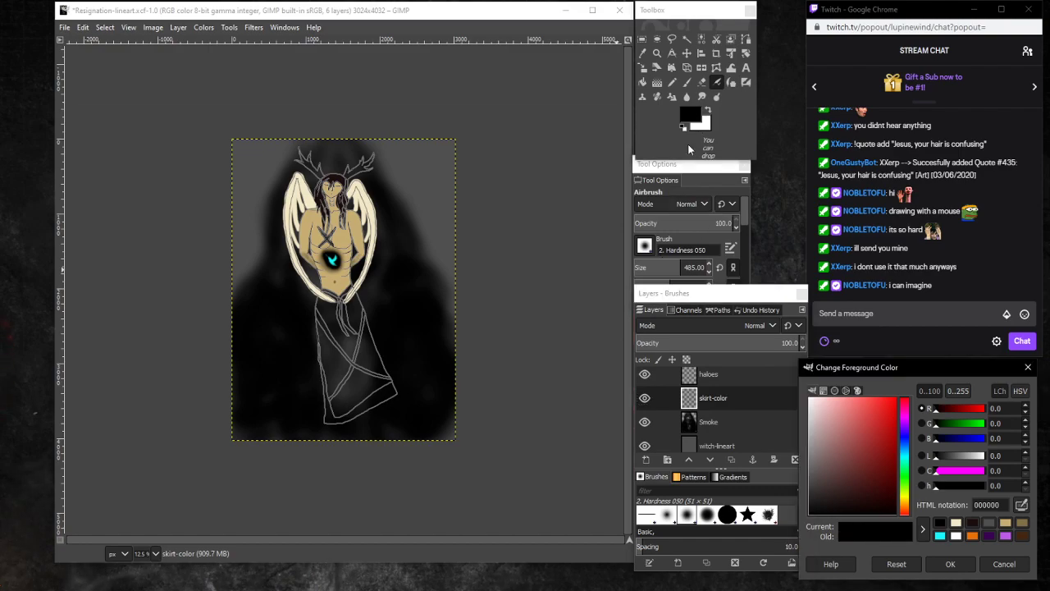
pyautogui.click(906, 478)
pyautogui.moveTo(890, 453); pyautogui.dragTo(896, 486)
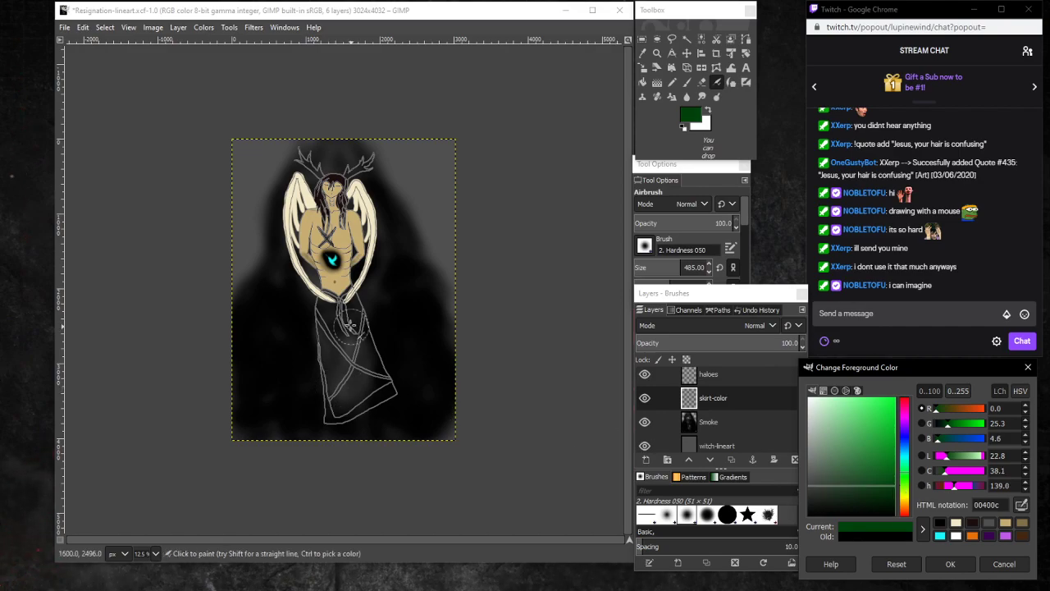
pyautogui.moveTo(333, 332); pyautogui.dragTo(338, 364)
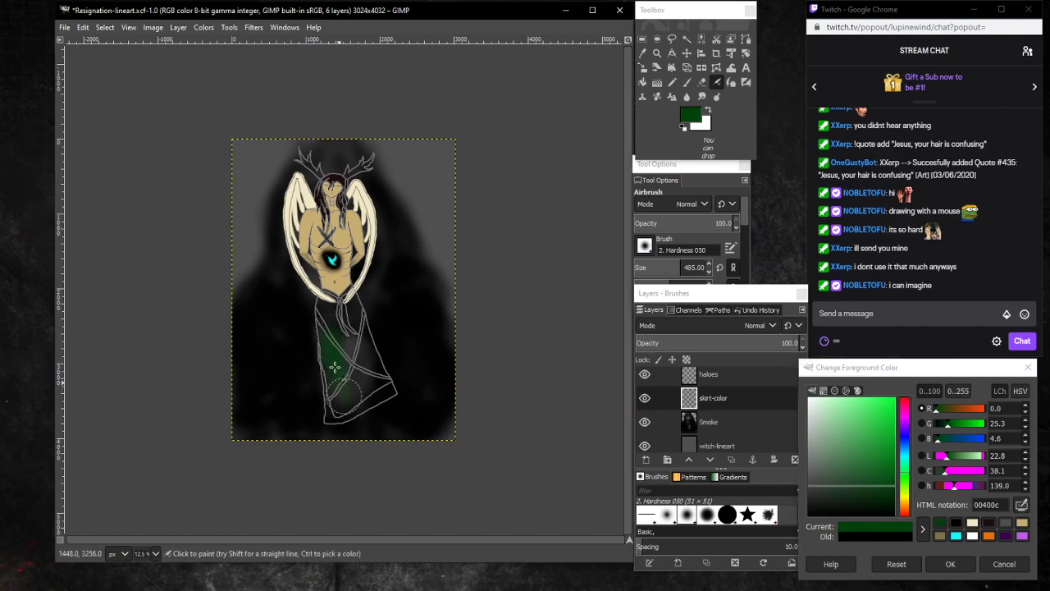
pyautogui.moveTo(329, 401); pyautogui.dragTo(335, 385)
pyautogui.moveTo(336, 416)
pyautogui.mouseDown()
pyautogui.moveTo(372, 398)
pyautogui.moveTo(370, 381)
pyautogui.moveTo(351, 313)
pyautogui.moveTo(329, 326)
pyautogui.moveTo(327, 304)
pyautogui.moveTo(346, 407)
pyautogui.mouseUp()
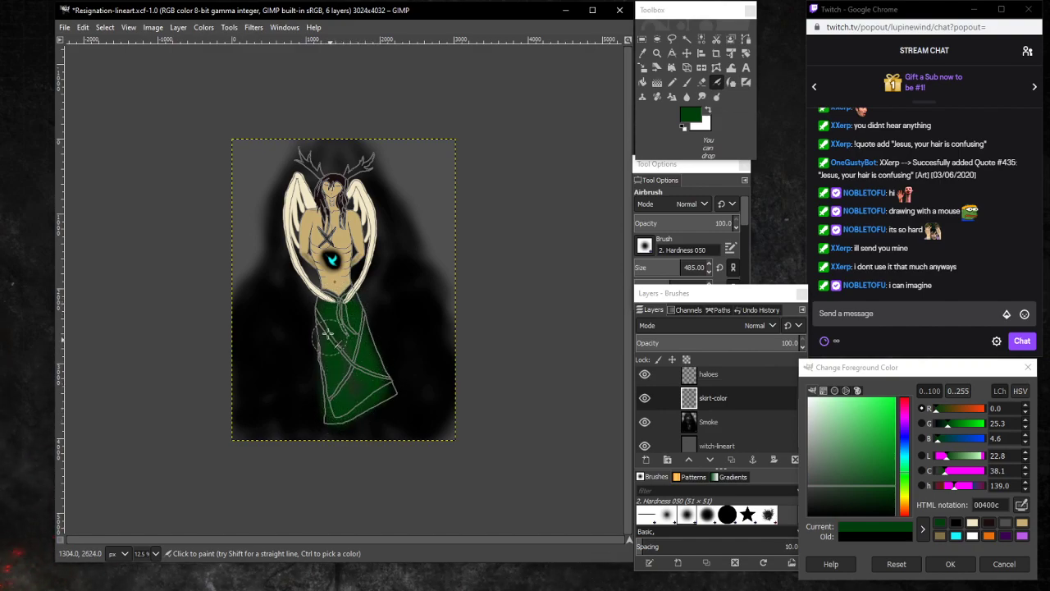
pyautogui.moveTo(327, 333); pyautogui.dragTo(335, 394)
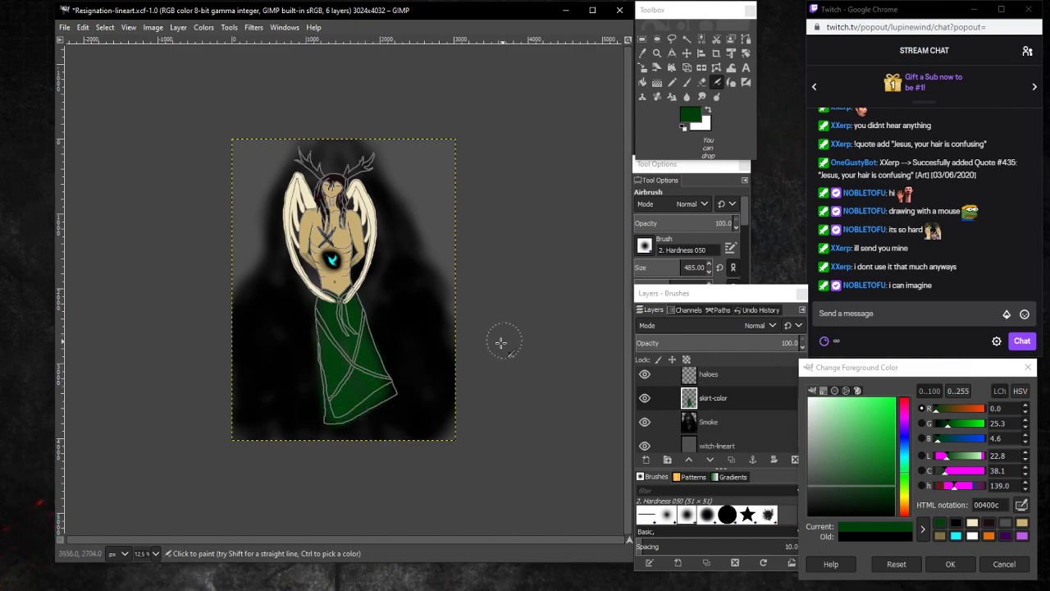
# Try airbrushing a dark red a60000 glow around both wings at brush size 304 on the haloes layer.
pyautogui.click(734, 381)
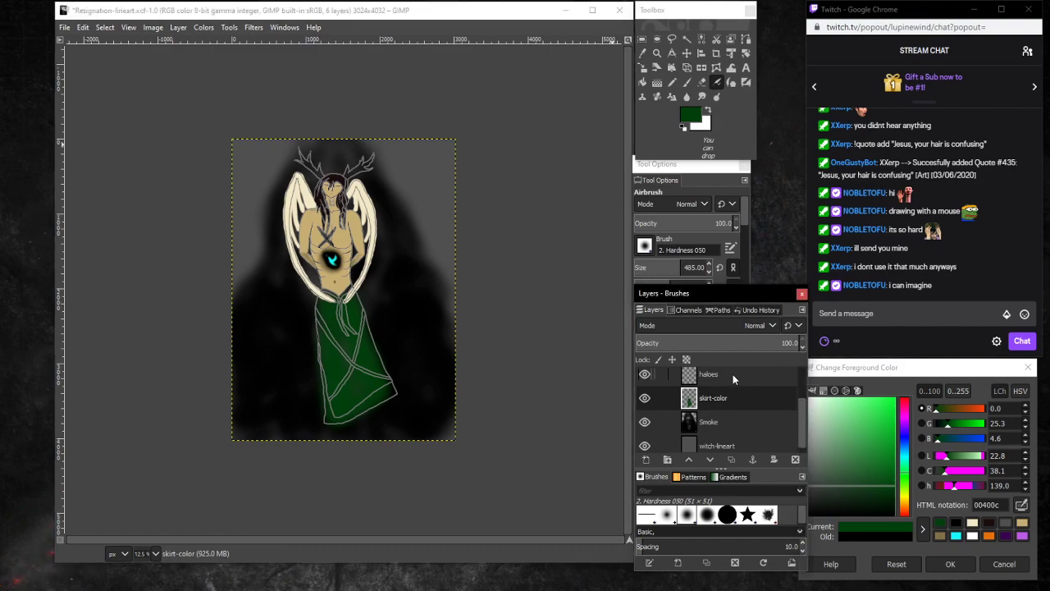
pyautogui.click(688, 114)
pyautogui.moveTo(907, 412); pyautogui.dragTo(896, 438)
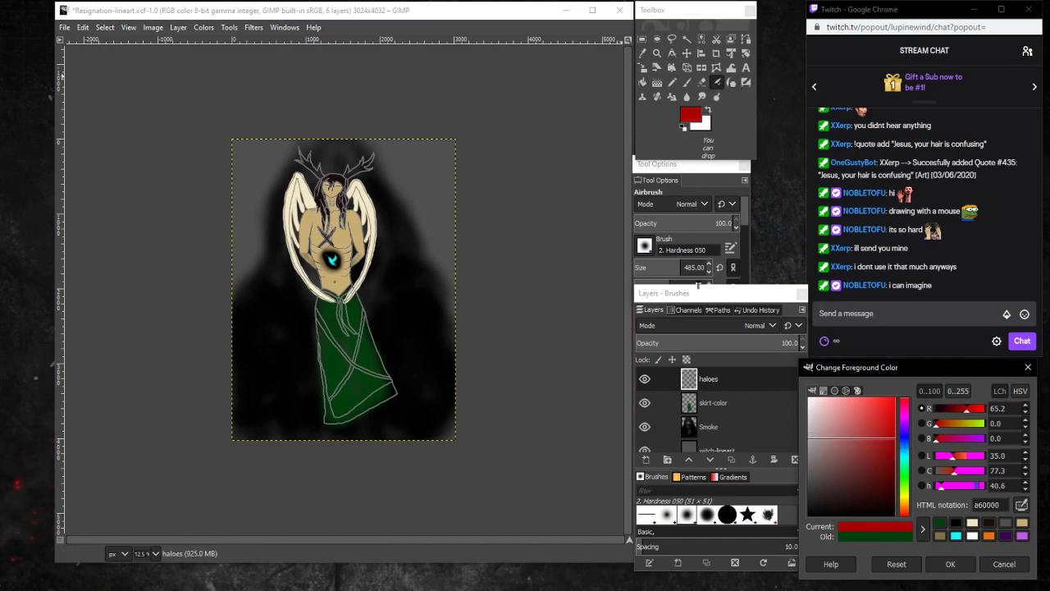
pyautogui.click(683, 267)
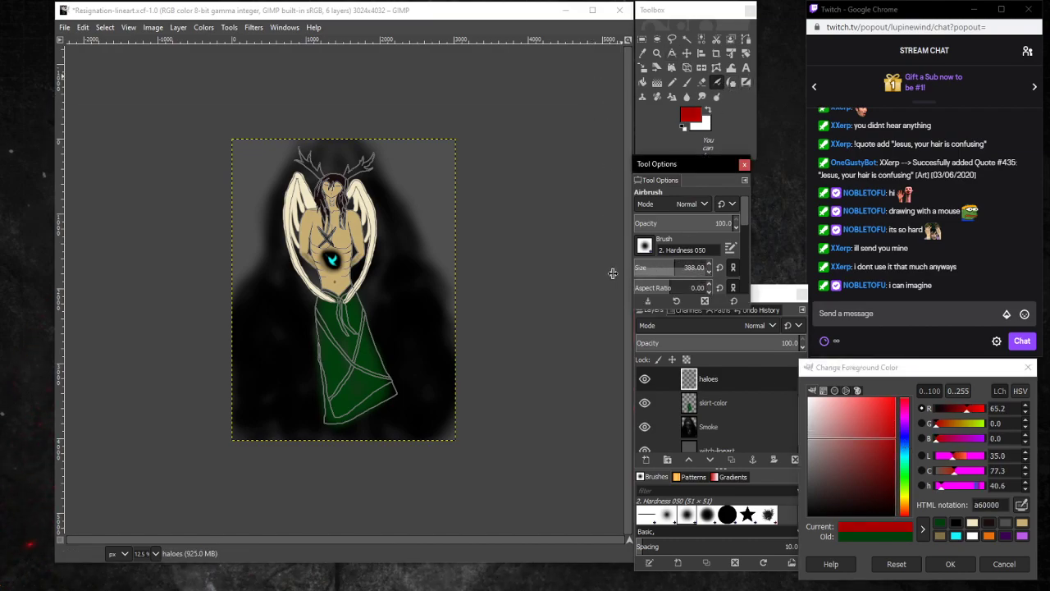
pyautogui.moveTo(613, 273); pyautogui.dragTo(544, 274)
pyautogui.moveTo(369, 191); pyautogui.dragTo(370, 199)
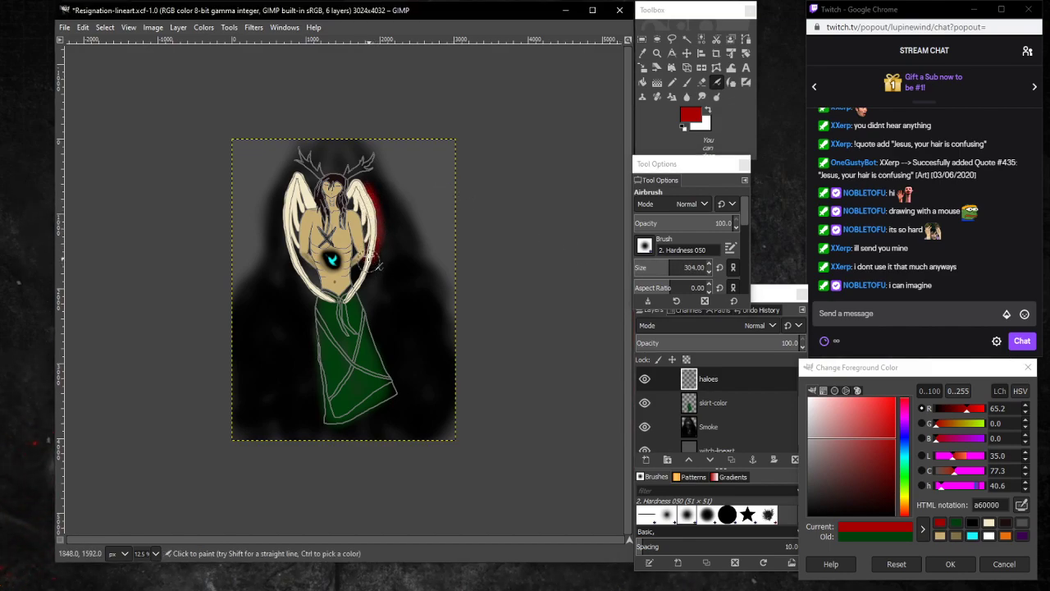
pyautogui.moveTo(376, 248); pyautogui.dragTo(361, 286)
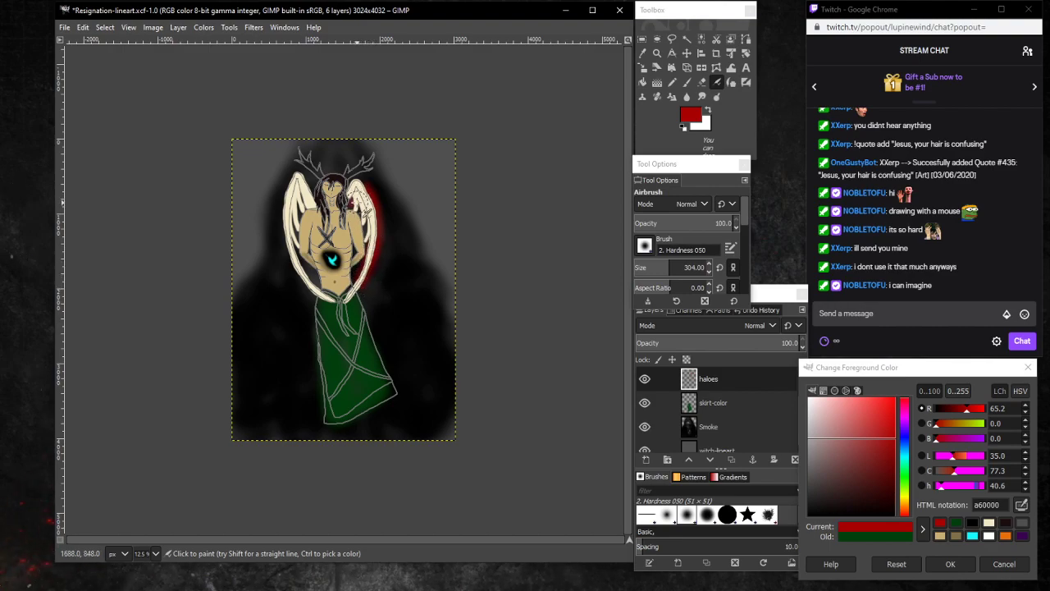
pyautogui.moveTo(368, 228)
pyautogui.mouseDown()
pyautogui.moveTo(359, 271)
pyautogui.moveTo(355, 252)
pyautogui.mouseUp()
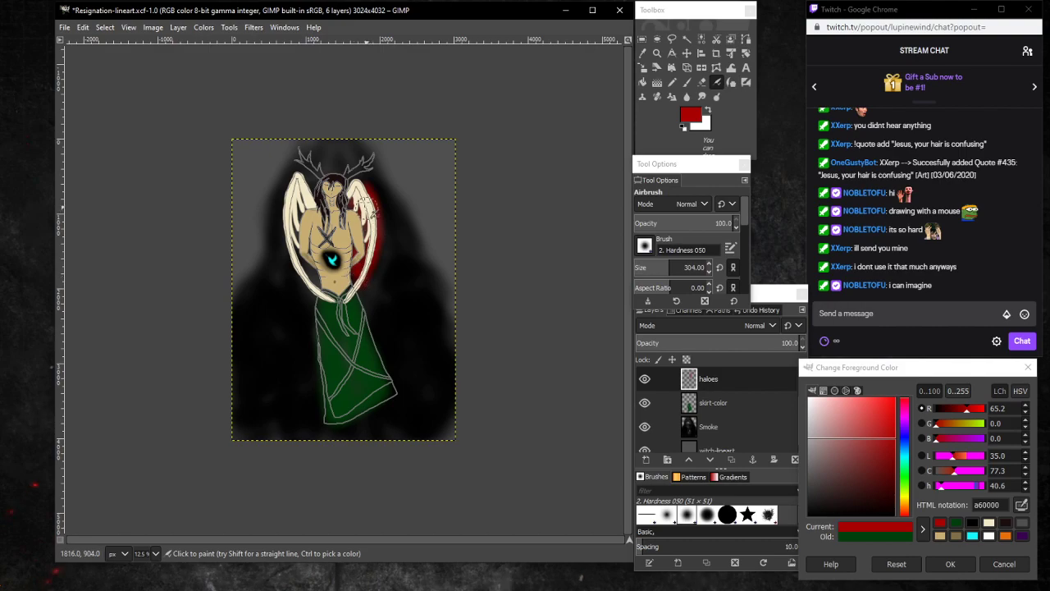
pyautogui.moveTo(369, 215); pyautogui.dragTo(362, 186)
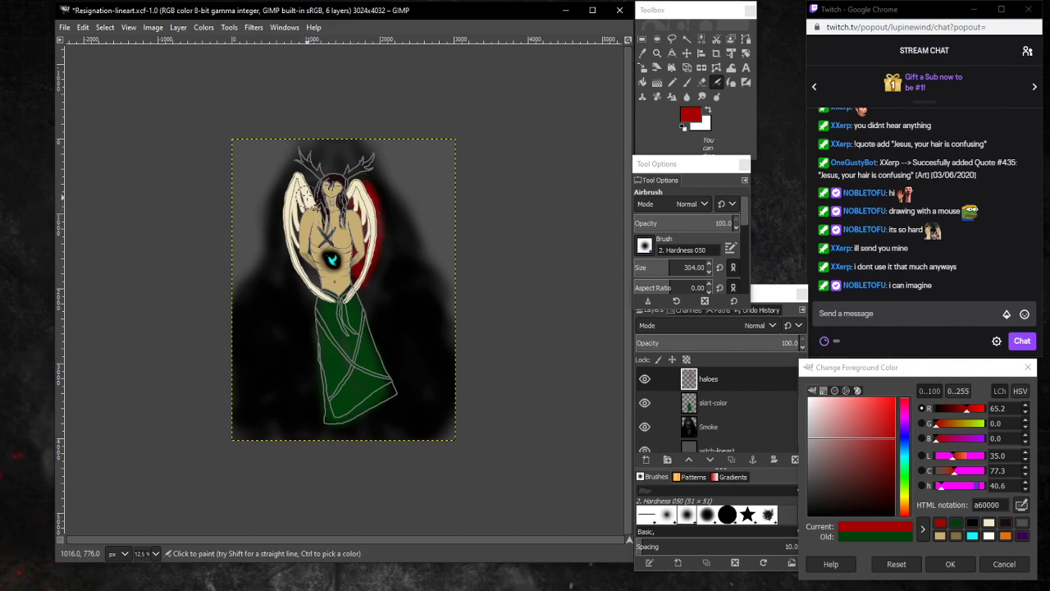
pyautogui.moveTo(299, 178); pyautogui.dragTo(290, 178)
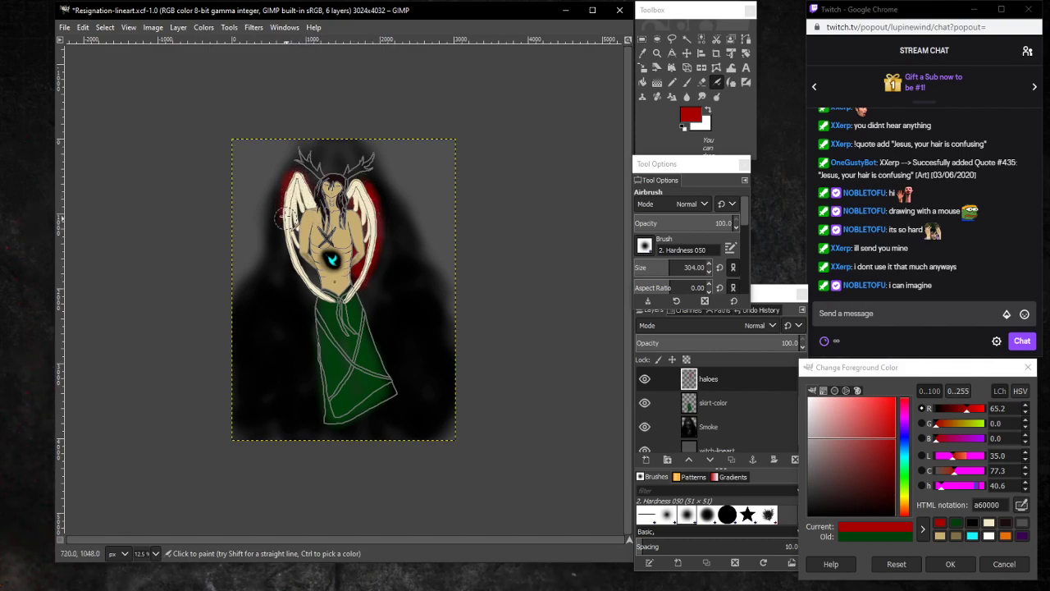
pyautogui.moveTo(283, 217)
pyautogui.mouseDown()
pyautogui.moveTo(300, 280)
pyautogui.moveTo(331, 300)
pyautogui.moveTo(297, 256)
pyautogui.mouseUp()
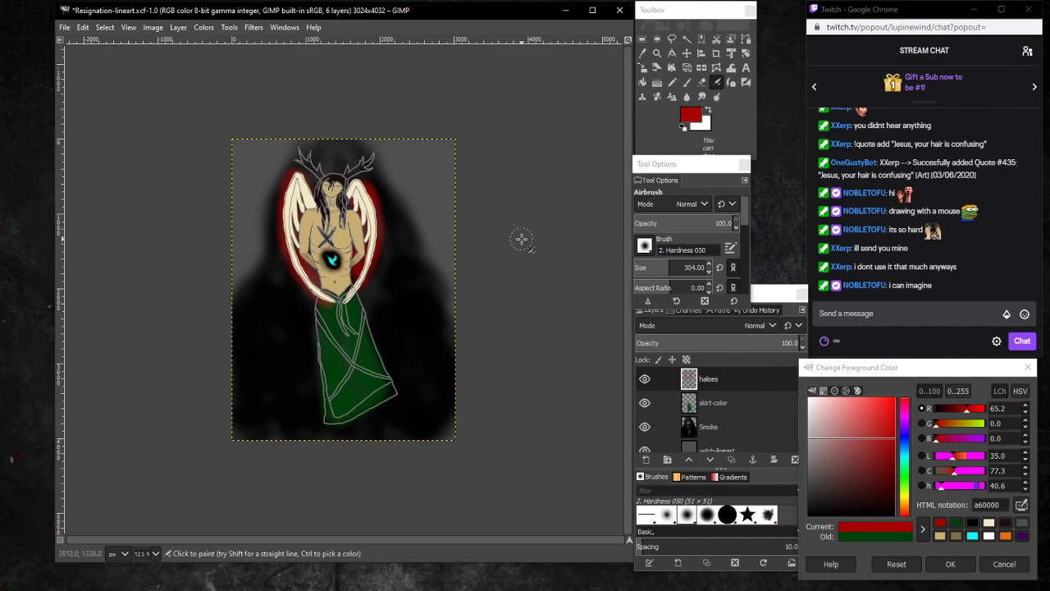
# Undo the red glow strokes around the wings and the green strokes on the skirt.
pyautogui.press('ctrl')
pyautogui.hotkey('ctrl', 'z')
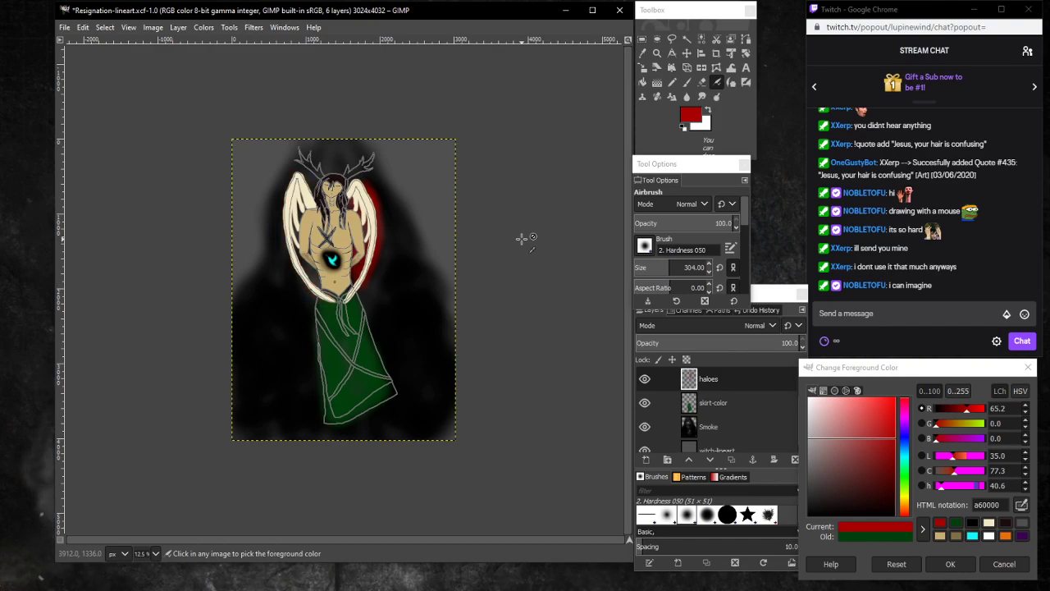
pyautogui.hotkey('ctrl', 'z')
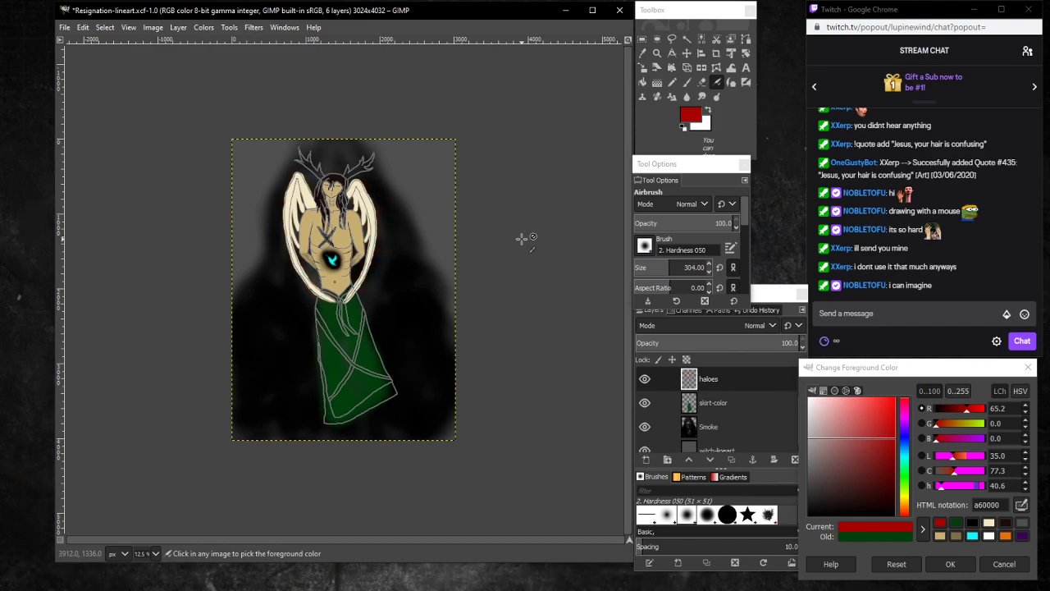
pyautogui.hotkey('ctrl', 'z')
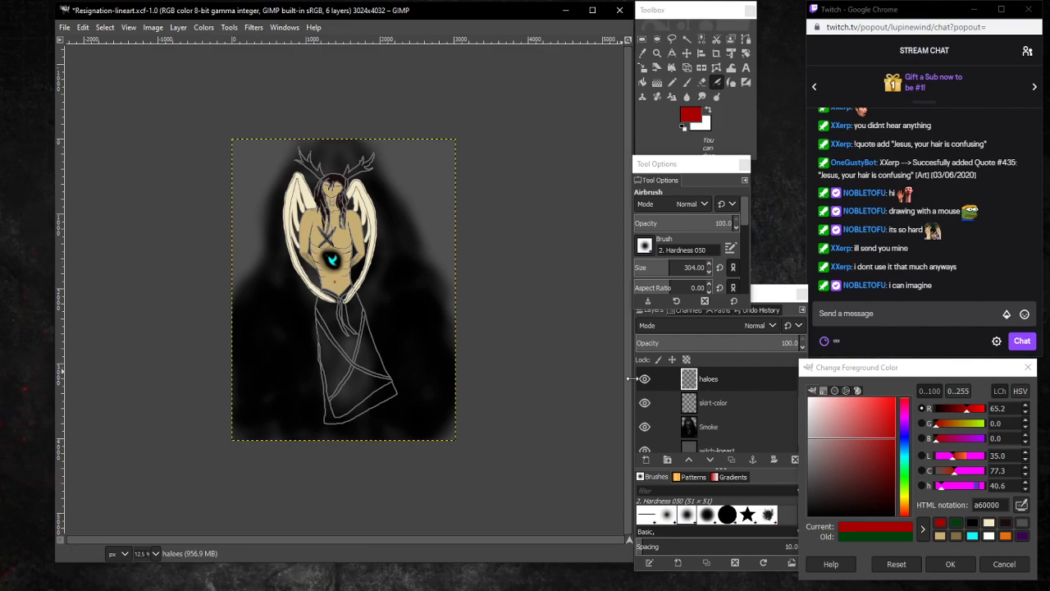
# Make demon-color the active layer and zoom in to 66.7% on the demon's chest and torso.
pyautogui.scroll(2, 736, 402)
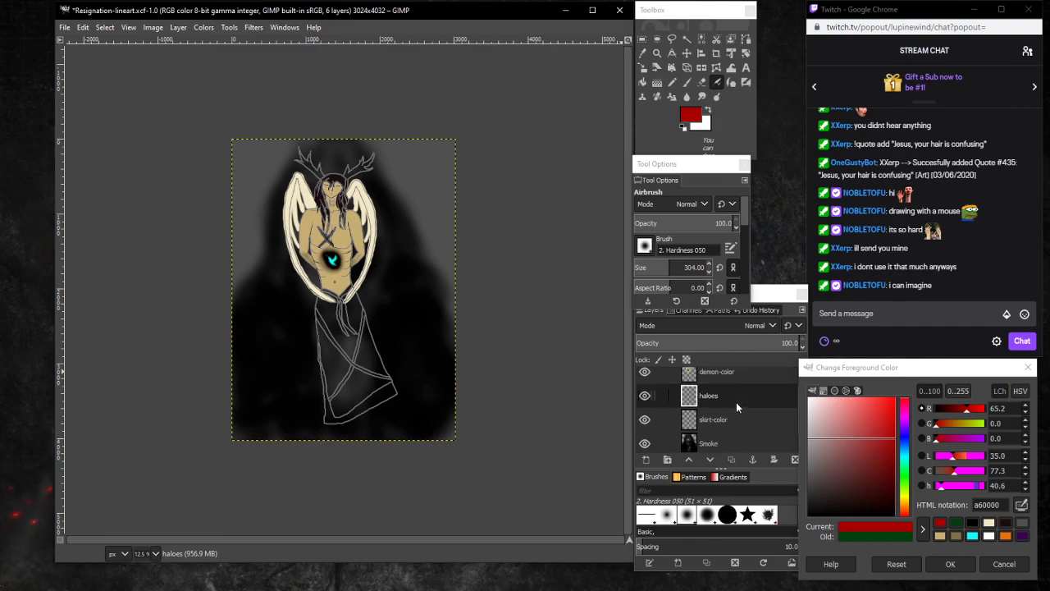
pyautogui.click(737, 390)
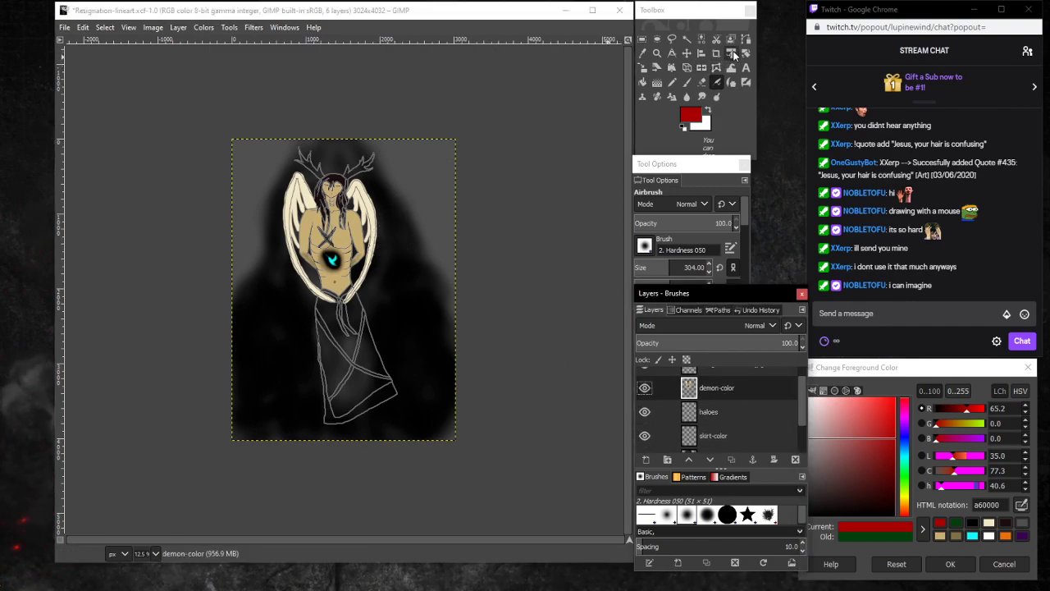
pyautogui.click(656, 52)
pyautogui.click(306, 235)
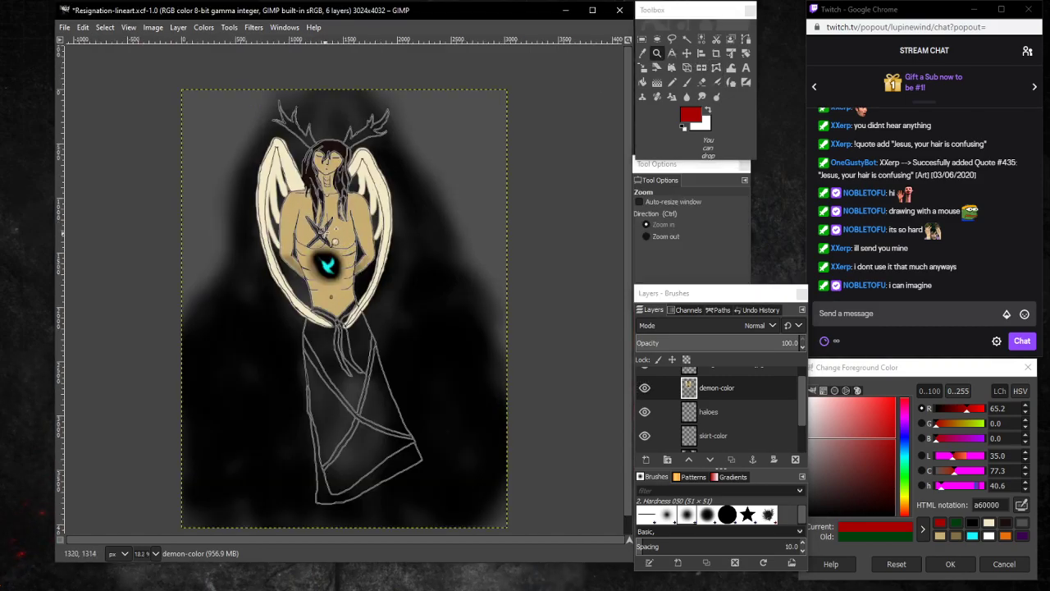
pyautogui.click(305, 234)
pyautogui.click(305, 234)
pyautogui.click(304, 230)
pyautogui.click(303, 230)
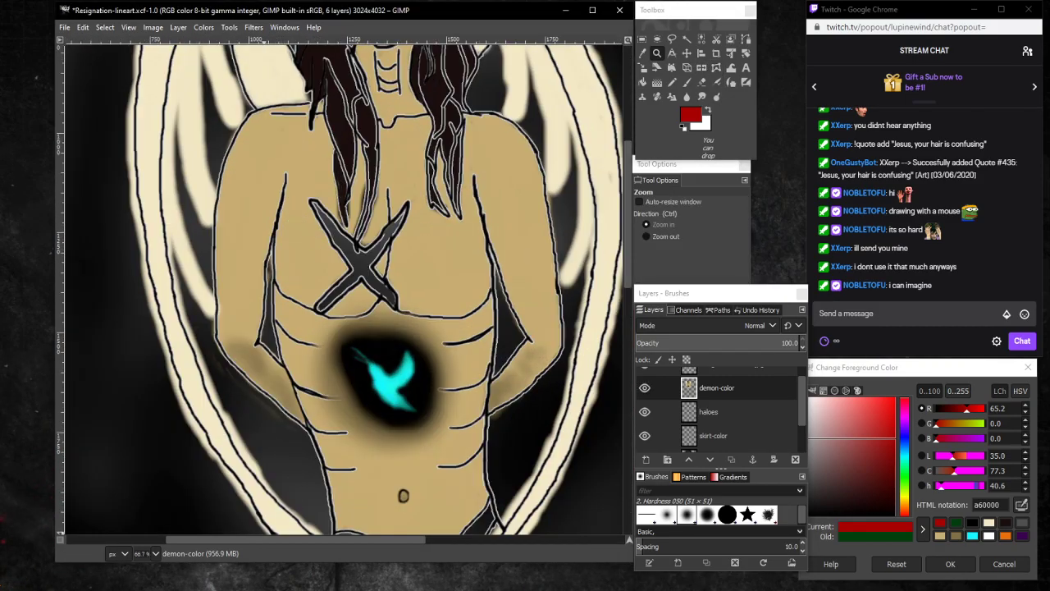
# Switch to YouTube in the browser, start the Deep Cello Meditation Music video, and return to GIMP.
pyautogui.click(245, 586)
pyautogui.click(211, 574)
pyautogui.scroll(-4, 432, 244)
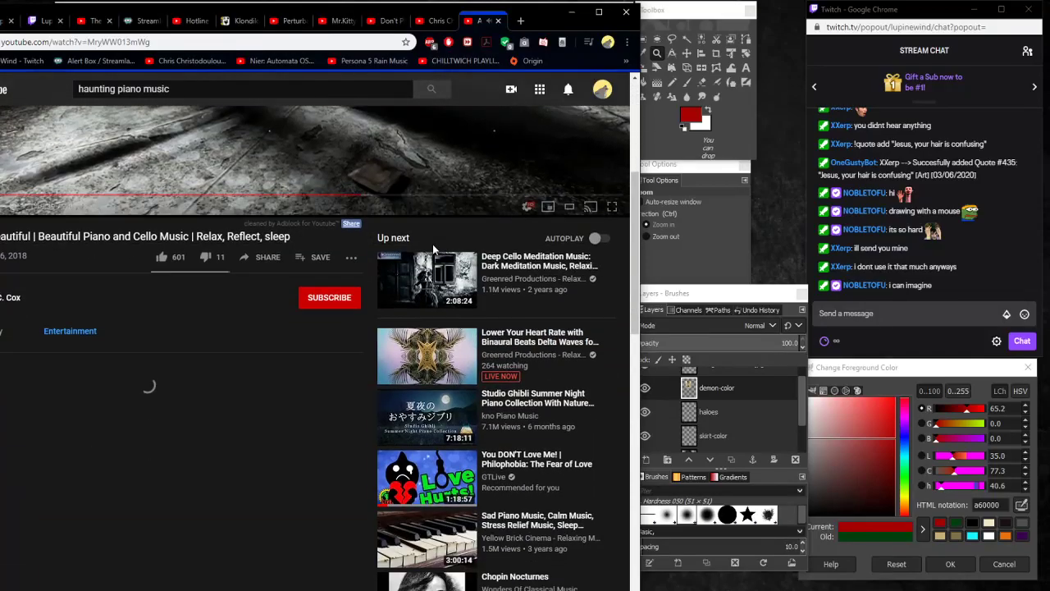
pyautogui.click(531, 264)
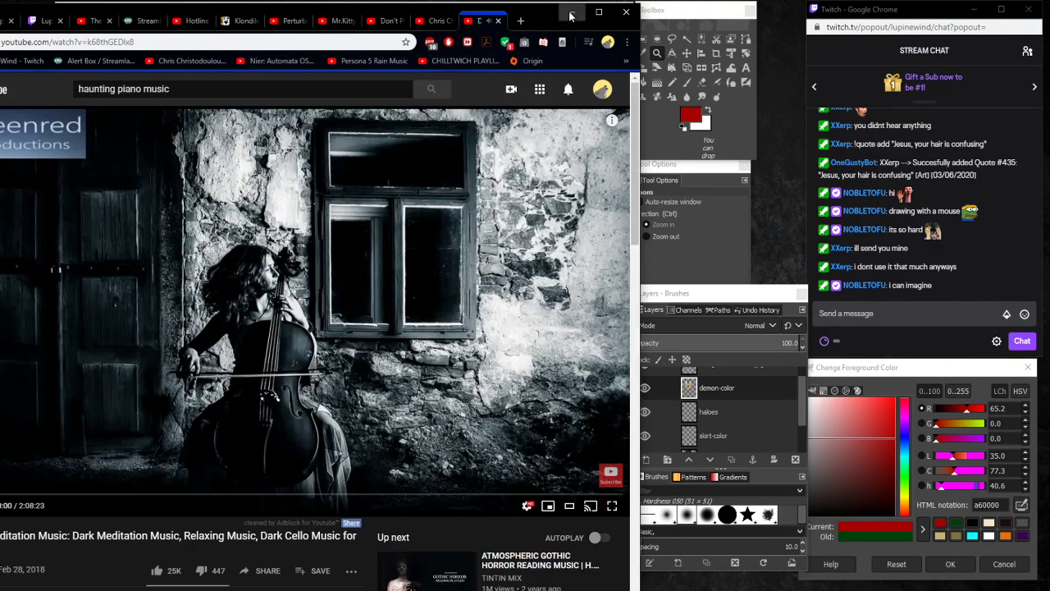
pyautogui.click(571, 14)
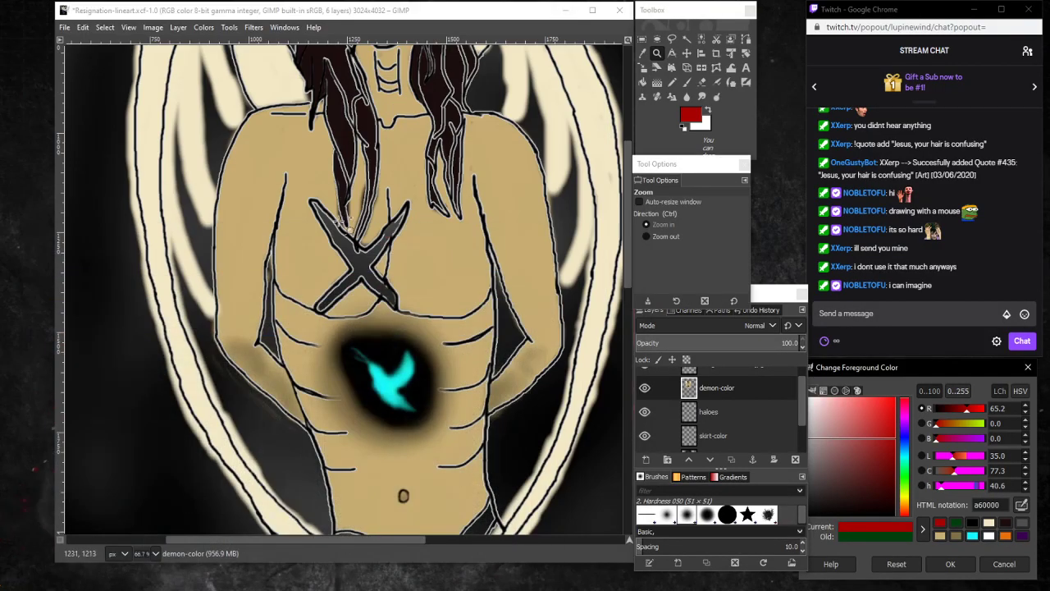
# Fill the X mark on the chest with dark red a60000 using the Airbrush at brush size 44 on the demon-color layer.
pyautogui.click(691, 84)
pyautogui.click(689, 83)
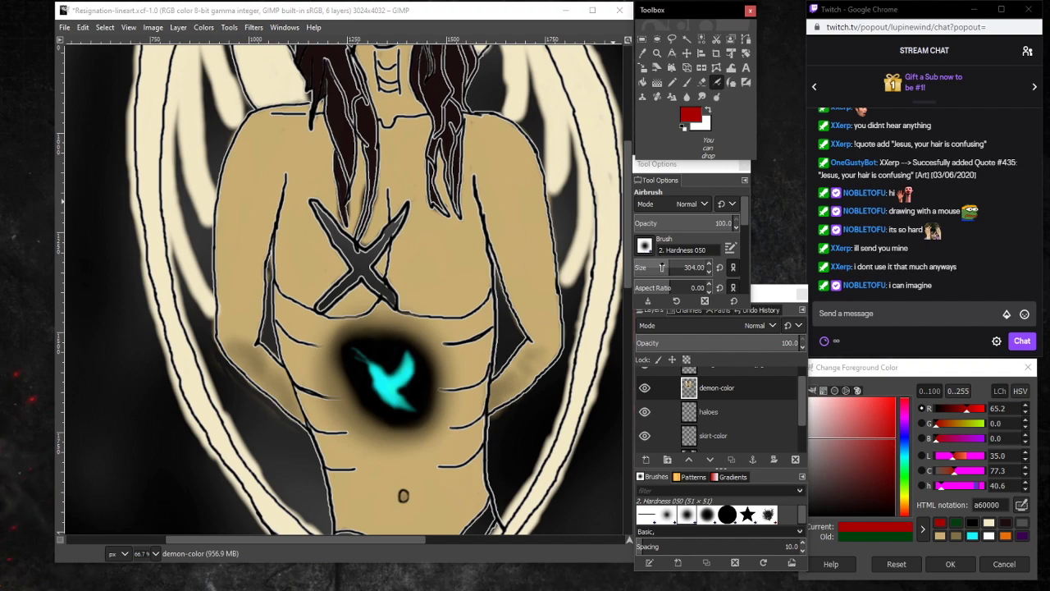
pyautogui.moveTo(661, 268); pyautogui.dragTo(648, 267)
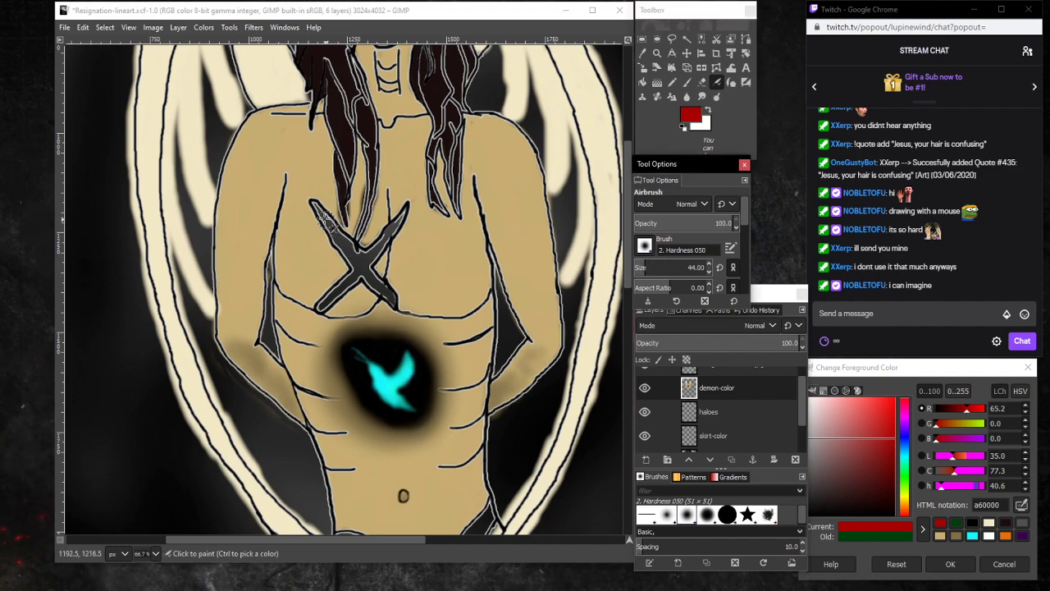
pyautogui.moveTo(315, 206)
pyautogui.mouseDown()
pyautogui.moveTo(365, 282)
pyautogui.moveTo(340, 243)
pyautogui.moveTo(395, 306)
pyautogui.moveTo(361, 260)
pyautogui.mouseUp()
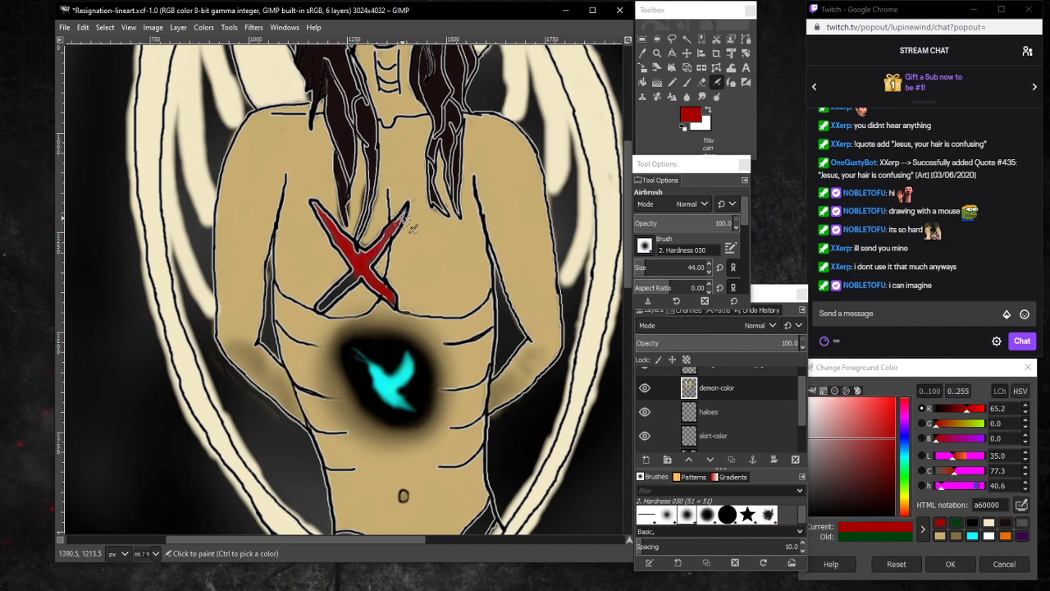
pyautogui.moveTo(344, 283)
pyautogui.mouseDown()
pyautogui.moveTo(322, 308)
pyautogui.moveTo(355, 277)
pyautogui.mouseUp()
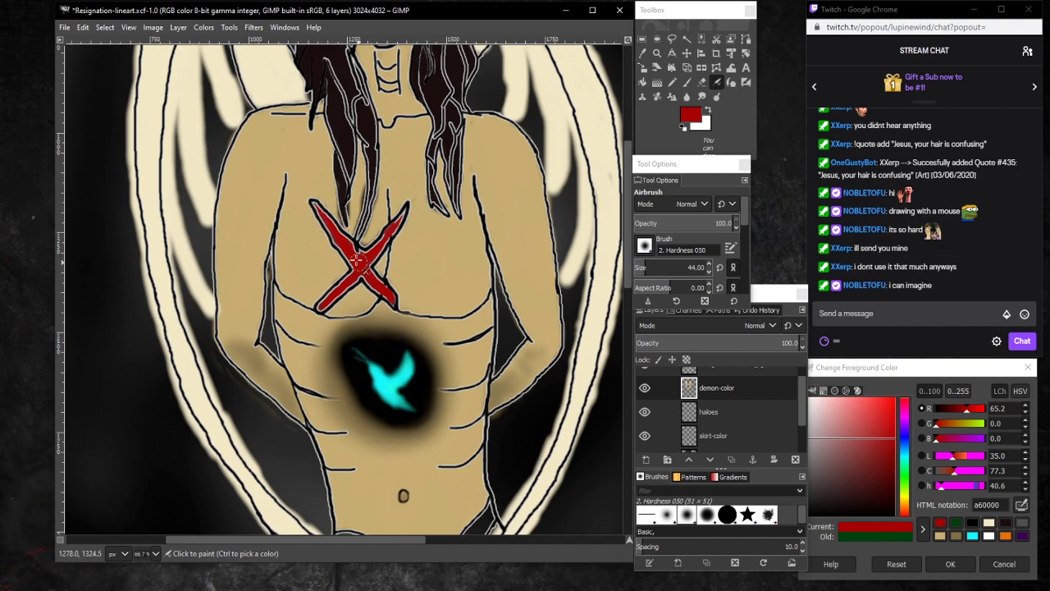
pyautogui.moveTo(359, 265); pyautogui.dragTo(388, 295)
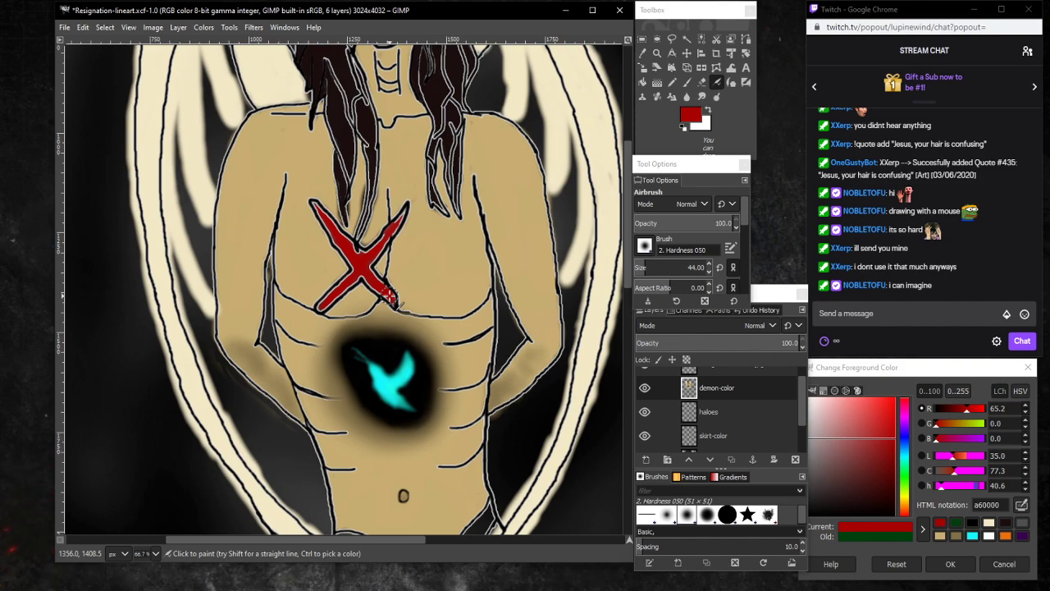
# Make Resignation-lineart.jpg the active layer and set up a 4b0404 foreground color with brush size 12.
pyautogui.scroll(1, 734, 385)
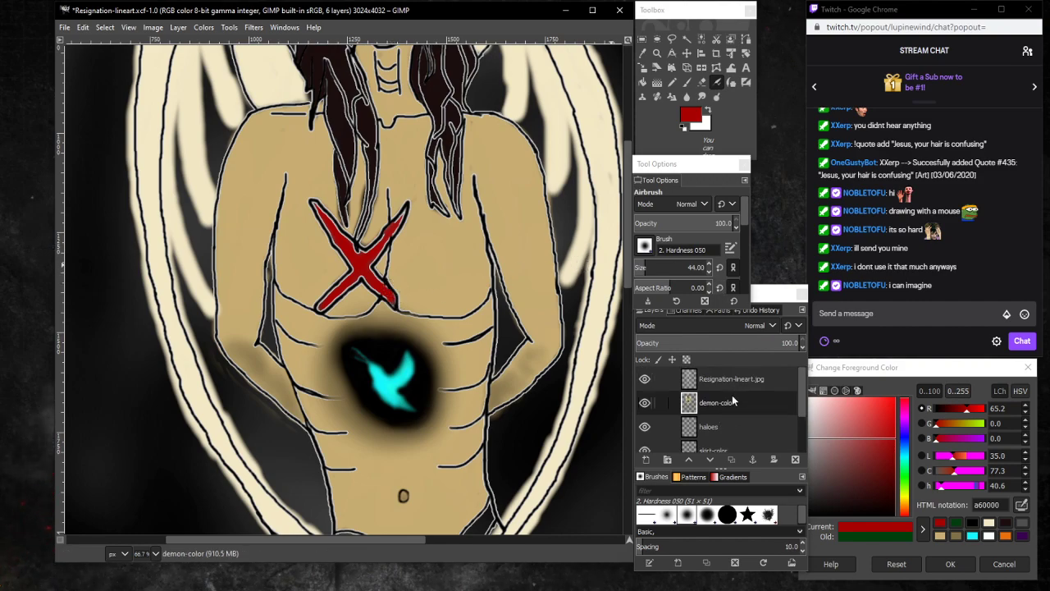
pyautogui.click(735, 376)
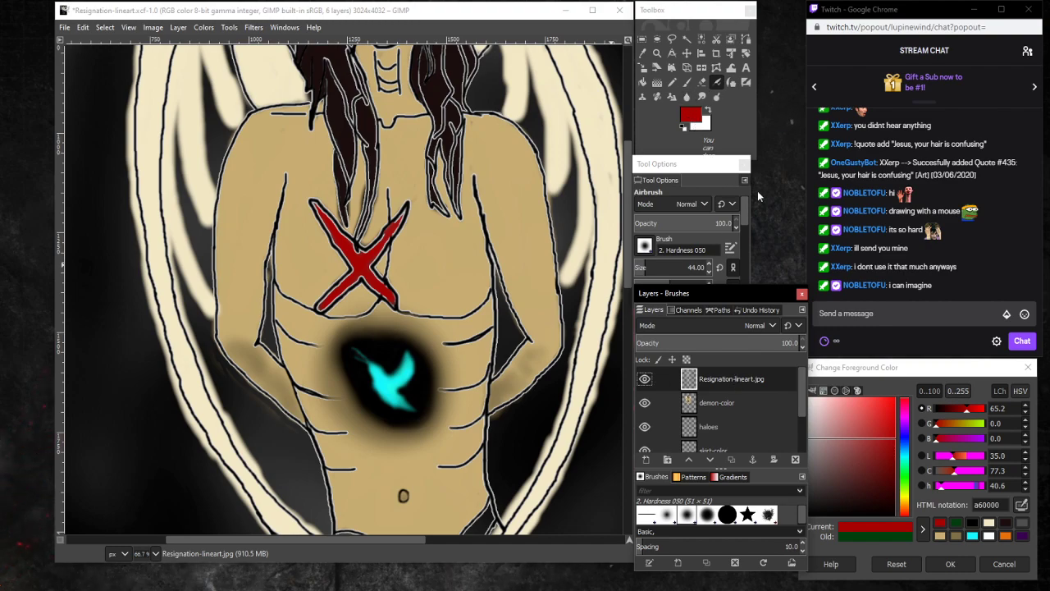
pyautogui.moveTo(887, 440); pyautogui.dragTo(895, 481)
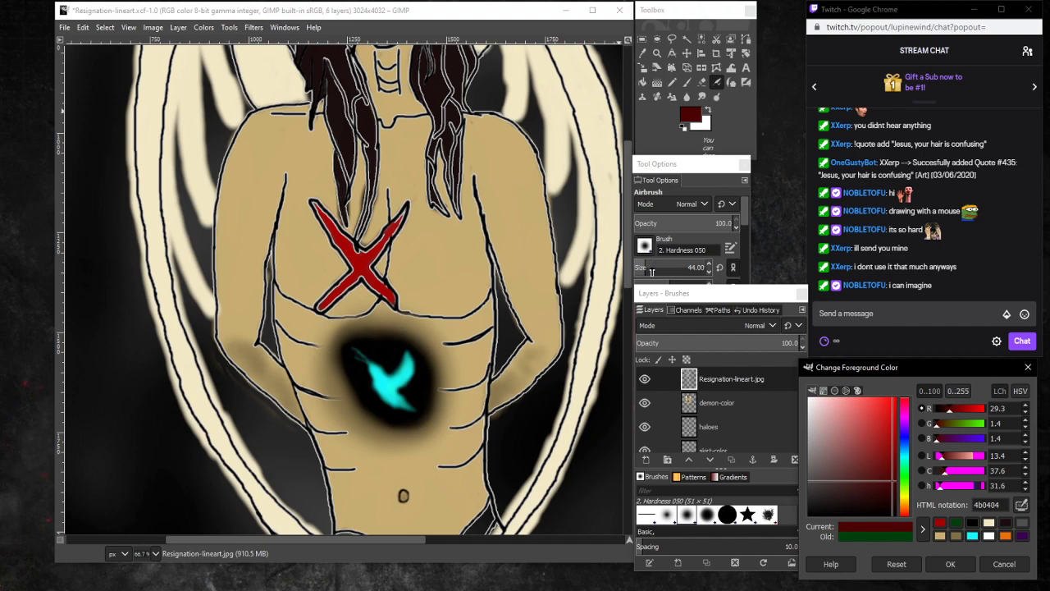
pyautogui.moveTo(647, 268); pyautogui.dragTo(621, 267)
# Try airbrushing 4b0404 shading on the upper-right arm of the chest X, and undo those strokes.
pyautogui.moveTo(392, 218); pyautogui.dragTo(386, 234)
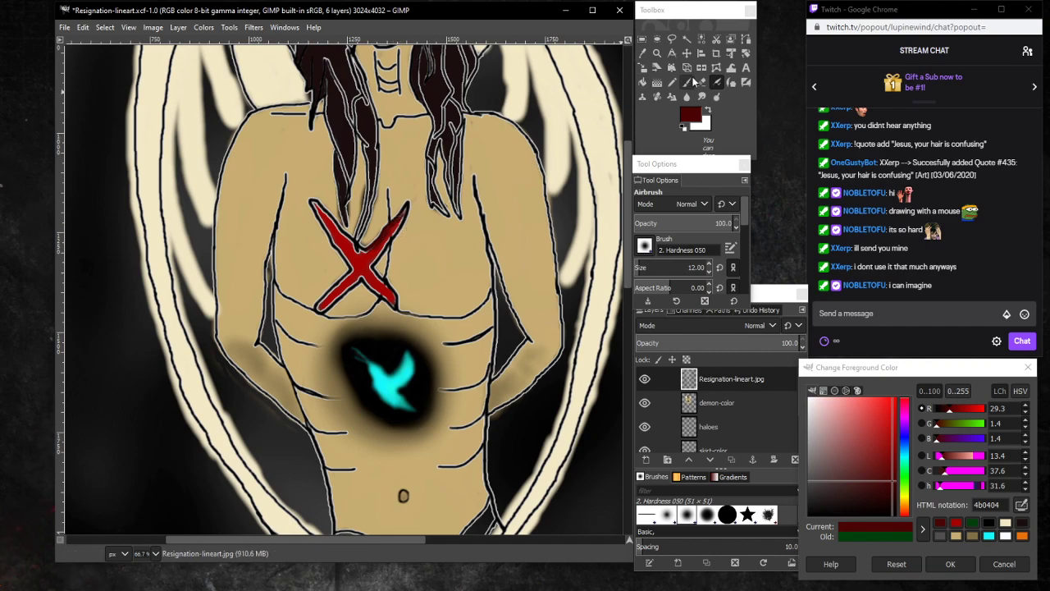
pyautogui.click(656, 53)
pyautogui.click(561, 108)
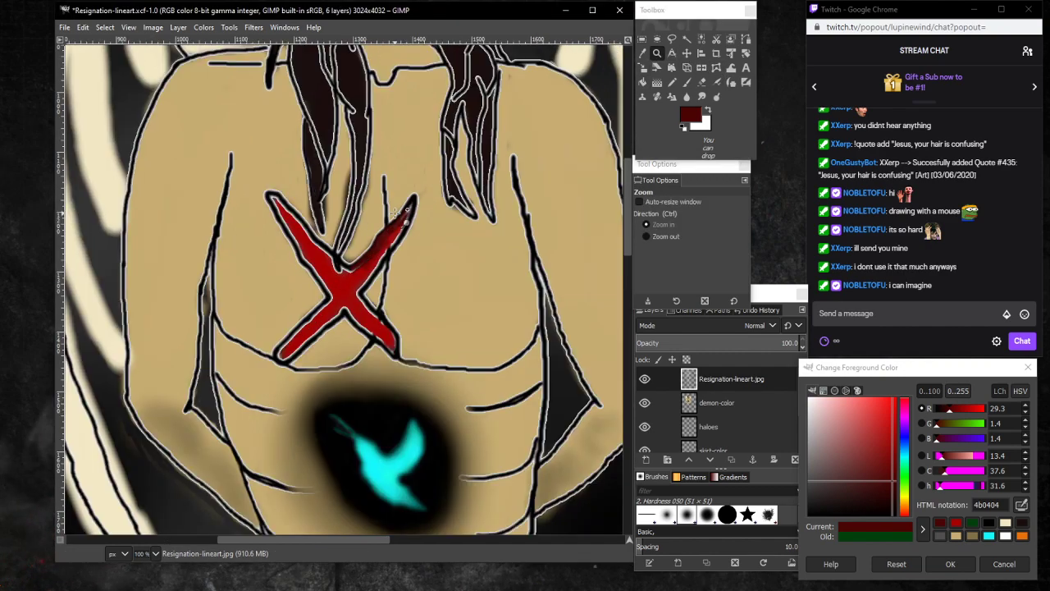
pyautogui.click(271, 315)
pyautogui.click(271, 316)
pyautogui.click(311, 328)
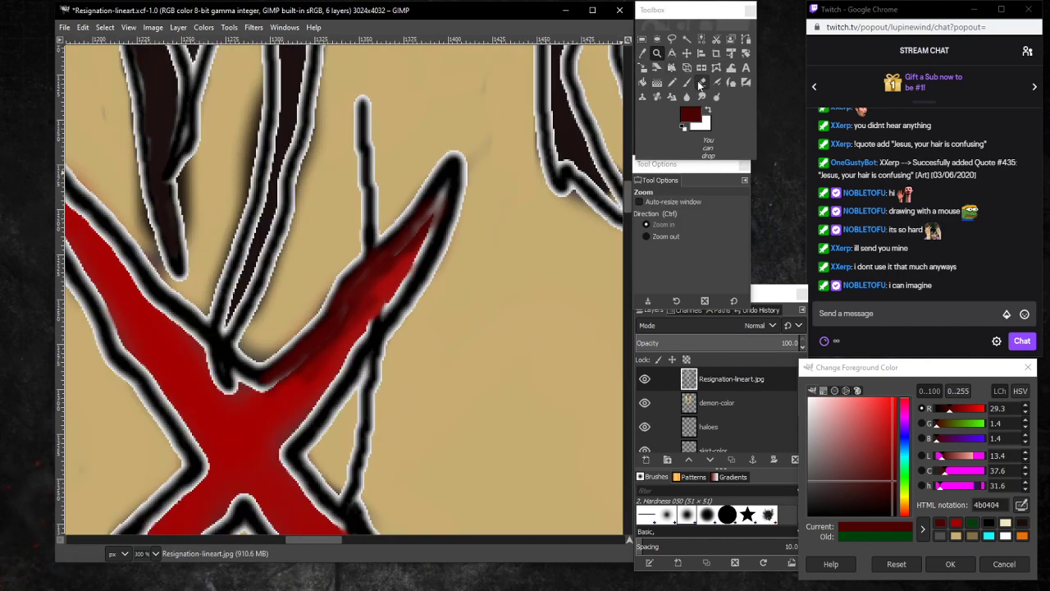
pyautogui.hotkey('ctrl', 'z')
pyautogui.hotkey('ctrl', 'z')
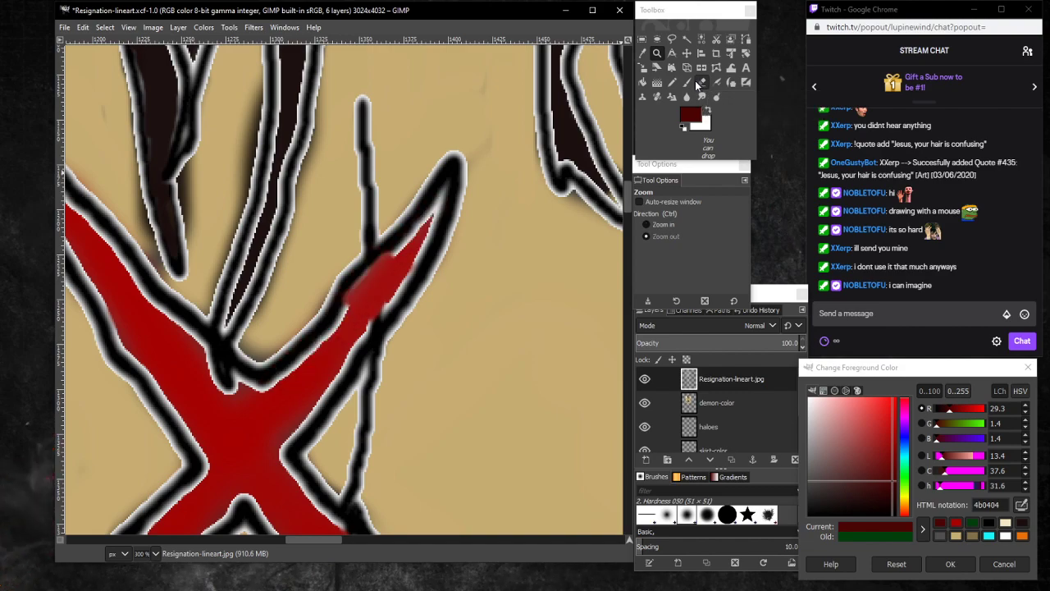
pyautogui.hotkey('ctrl', 'y')
pyautogui.hotkey('ctrl', 'y')
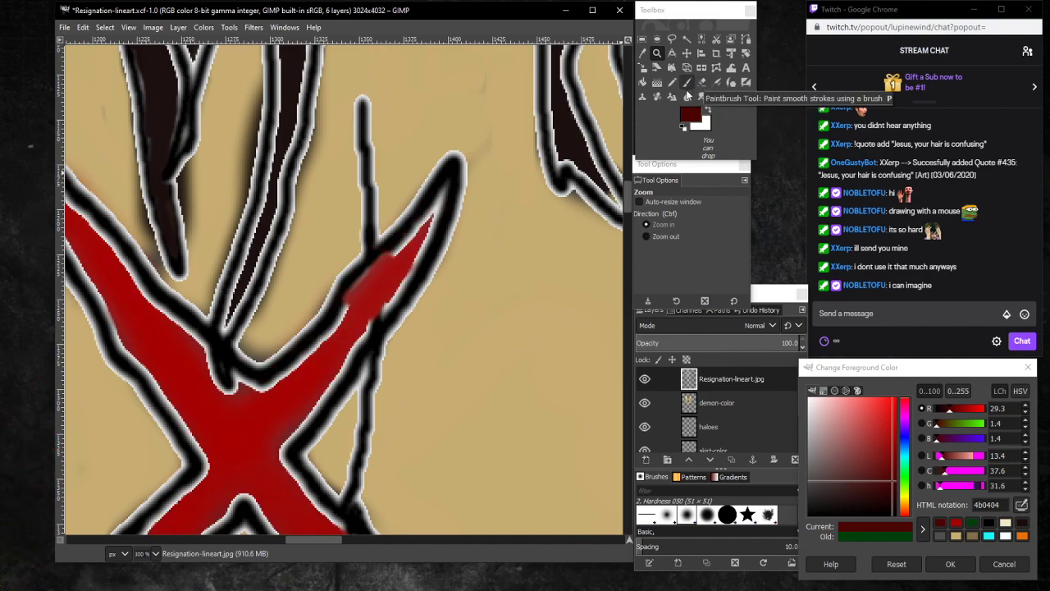
# Shade the upper inner edges of the chest X's two upper arms in 4b0404 with the Paintbrush at size 12.
pyautogui.click(687, 82)
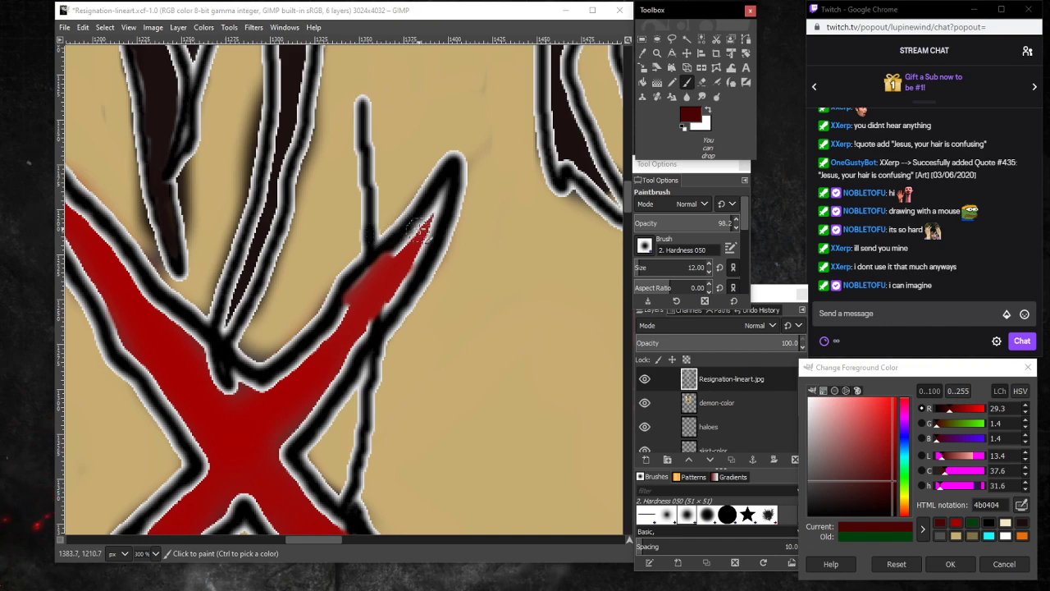
pyautogui.moveTo(417, 230); pyautogui.dragTo(343, 314)
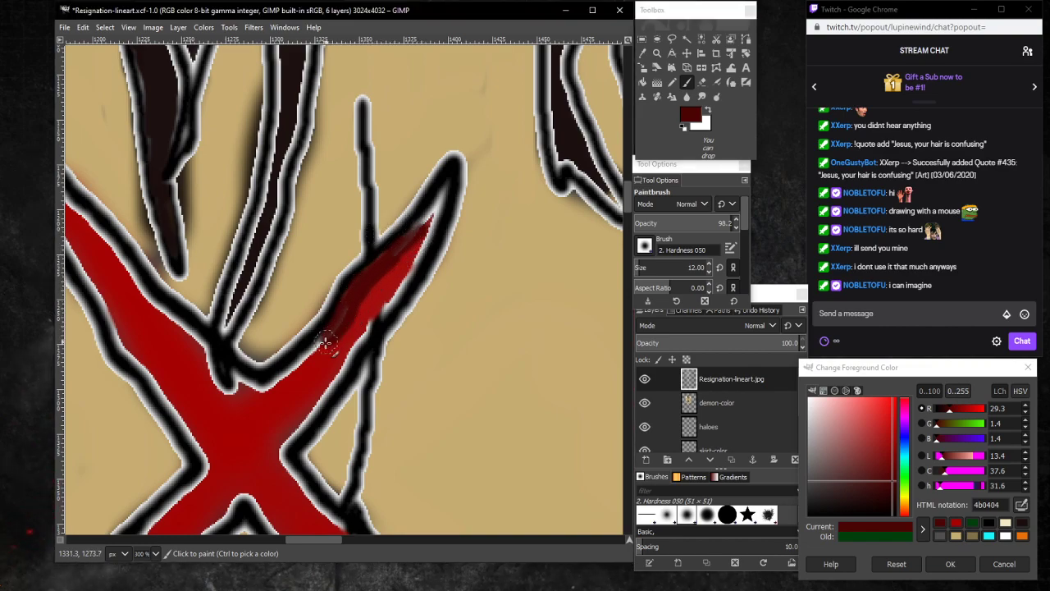
pyautogui.moveTo(352, 300)
pyautogui.mouseDown()
pyautogui.moveTo(312, 357)
pyautogui.moveTo(326, 344)
pyautogui.moveTo(264, 387)
pyautogui.moveTo(283, 378)
pyautogui.moveTo(262, 386)
pyautogui.moveTo(232, 368)
pyautogui.moveTo(242, 386)
pyautogui.moveTo(194, 344)
pyautogui.moveTo(226, 374)
pyautogui.mouseUp()
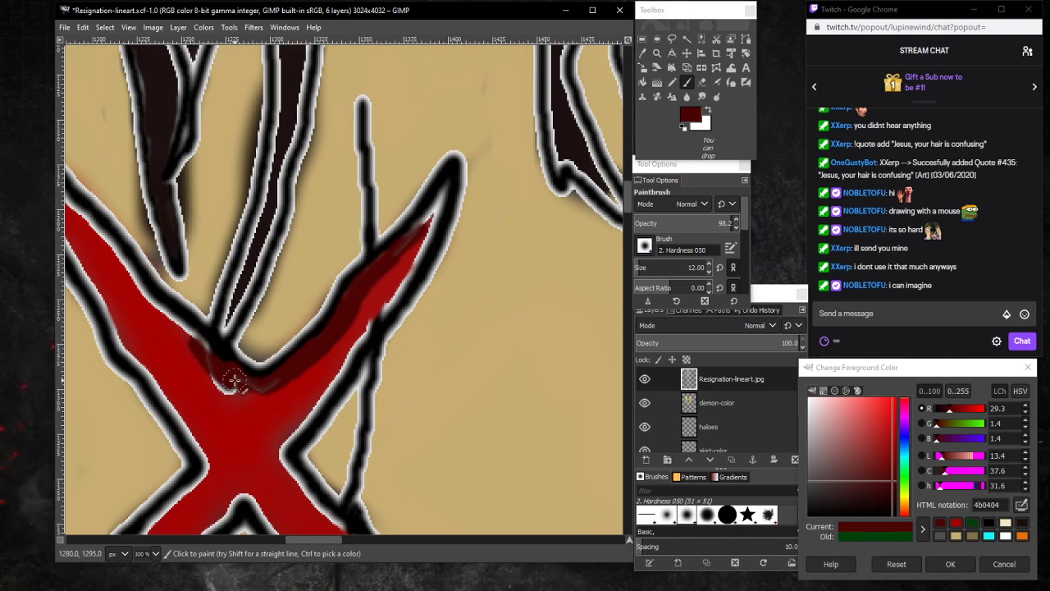
pyautogui.hotkey('ctrl', 'z')
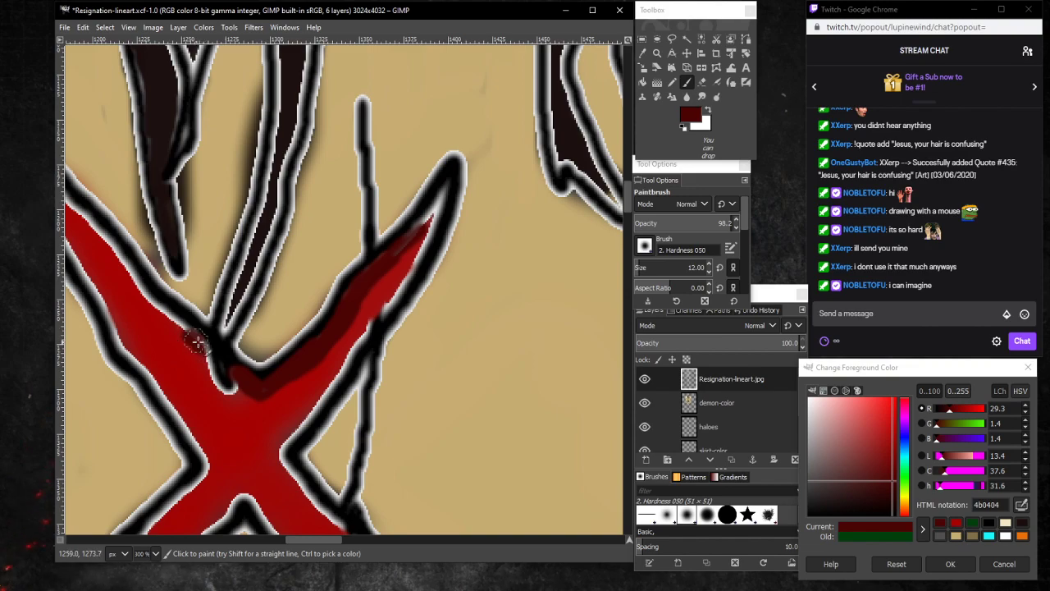
pyautogui.moveTo(194, 338)
pyautogui.mouseDown()
pyautogui.moveTo(162, 311)
pyautogui.moveTo(190, 342)
pyautogui.moveTo(167, 321)
pyautogui.moveTo(194, 340)
pyautogui.moveTo(134, 274)
pyautogui.moveTo(146, 296)
pyautogui.moveTo(131, 264)
pyautogui.moveTo(153, 299)
pyautogui.mouseUp()
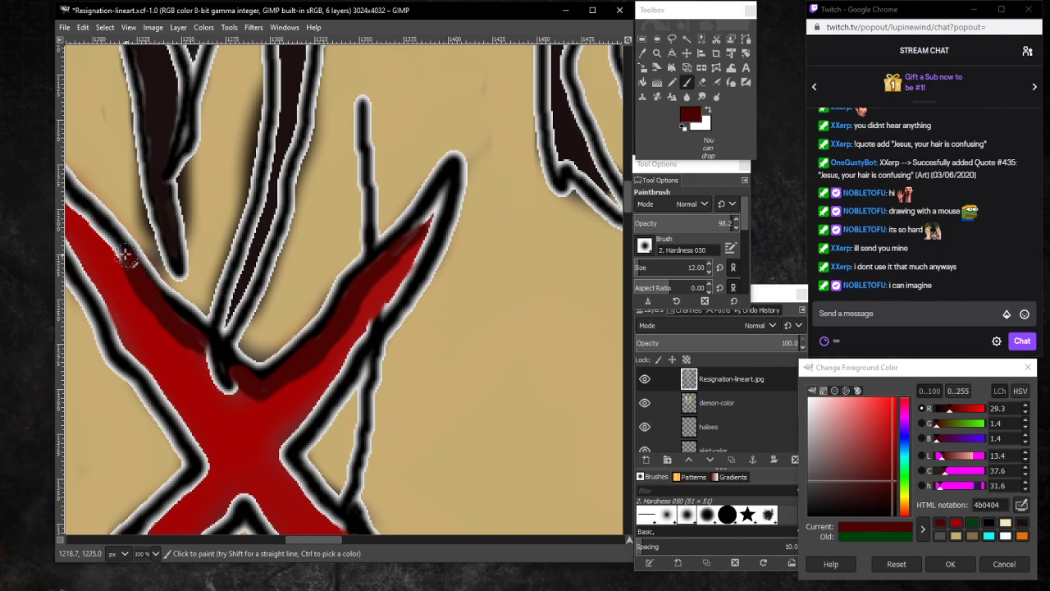
pyautogui.moveTo(110, 249)
pyautogui.mouseDown()
pyautogui.moveTo(118, 261)
pyautogui.moveTo(93, 228)
pyautogui.mouseUp()
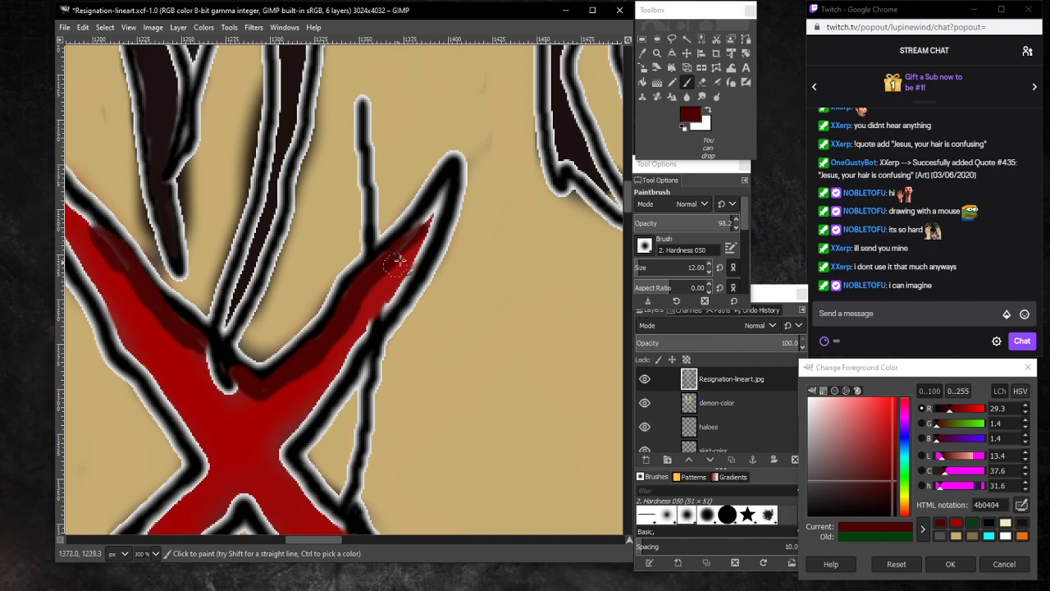
# Paint dark red shading over the tip and lower edge of the X's upper-right arm and around the upper center notch.
pyautogui.moveTo(403, 251)
pyautogui.mouseDown()
pyautogui.moveTo(443, 194)
pyautogui.moveTo(423, 248)
pyautogui.moveTo(444, 191)
pyautogui.moveTo(427, 233)
pyautogui.moveTo(438, 201)
pyautogui.mouseUp()
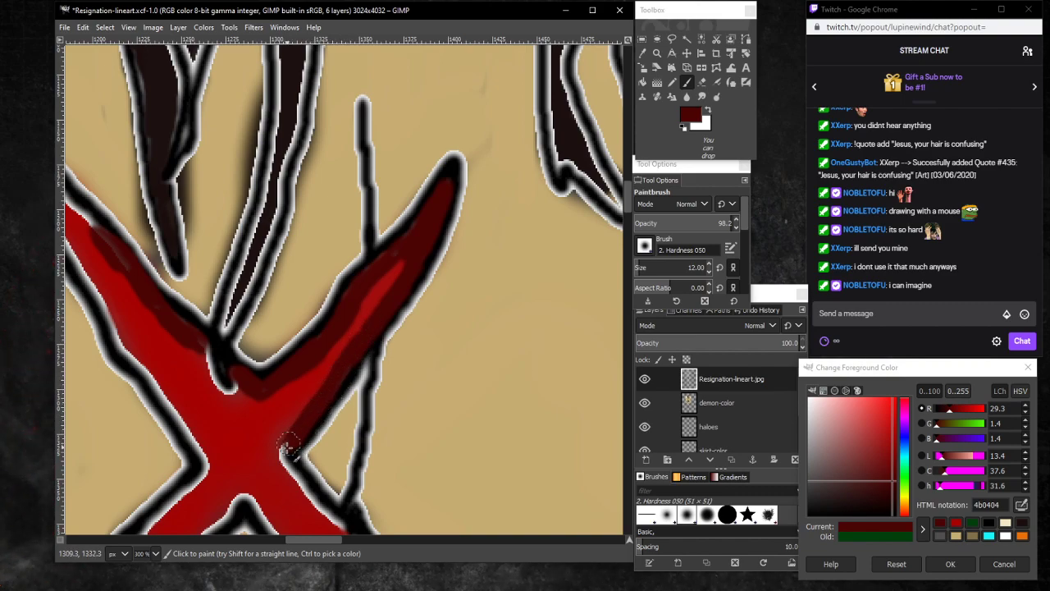
pyautogui.moveTo(288, 459); pyautogui.dragTo(290, 447)
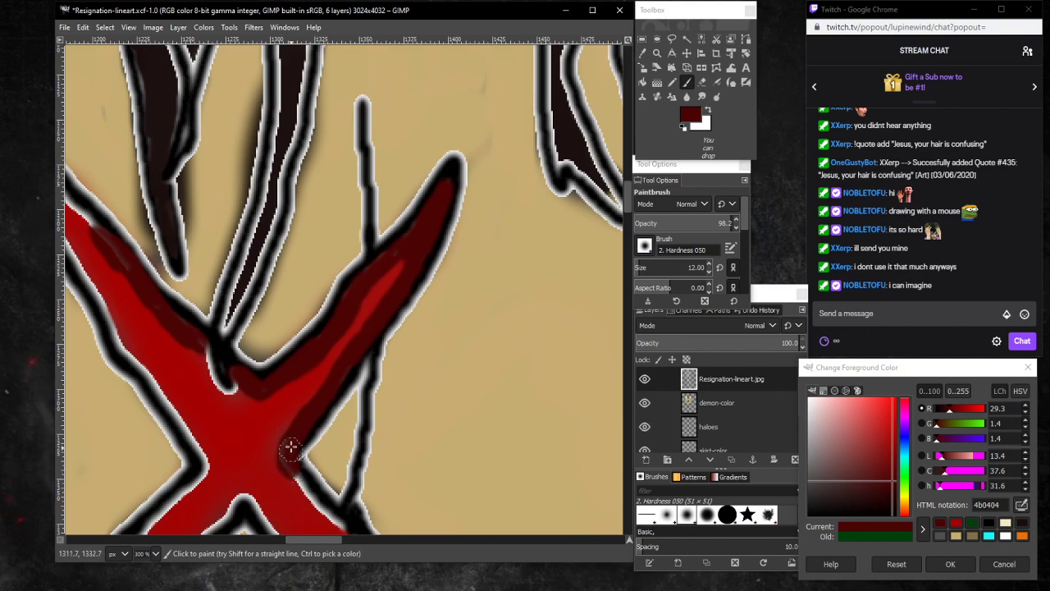
pyautogui.moveTo(237, 392); pyautogui.dragTo(196, 337)
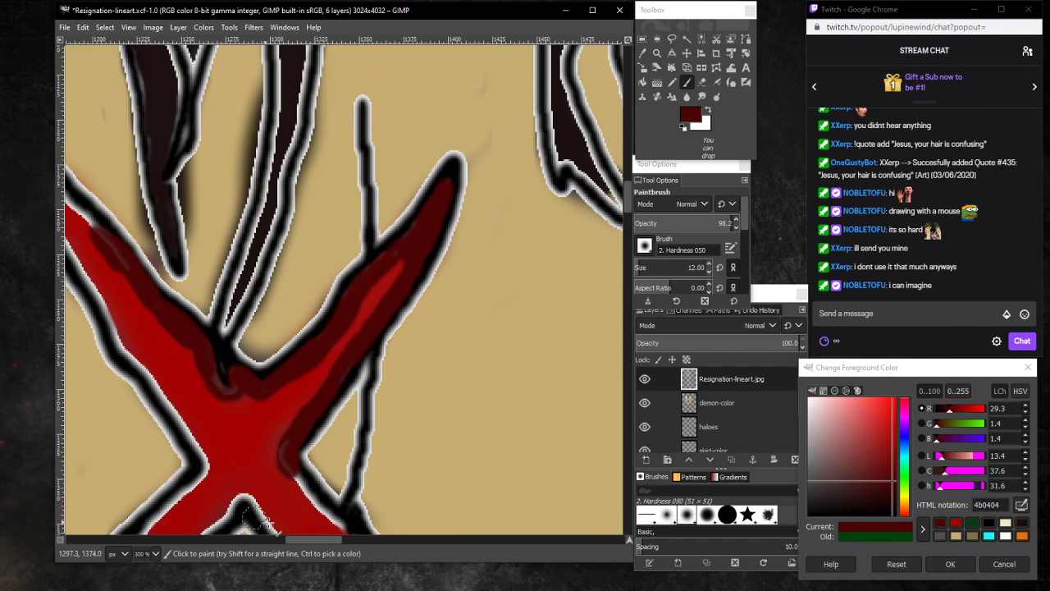
# Paint dark red shading over the tip and along both edges of the X's upper-left arm, down to the center.
pyautogui.moveTo(298, 540); pyautogui.dragTo(275, 535)
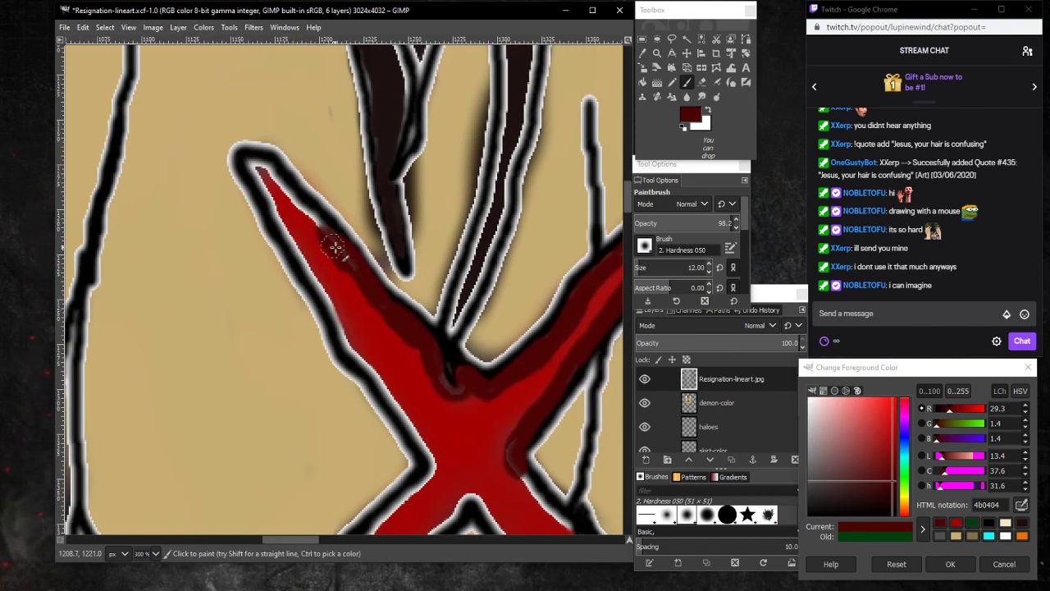
pyautogui.moveTo(335, 247)
pyautogui.mouseDown()
pyautogui.moveTo(305, 210)
pyautogui.moveTo(331, 240)
pyautogui.moveTo(284, 191)
pyautogui.moveTo(328, 245)
pyautogui.mouseUp()
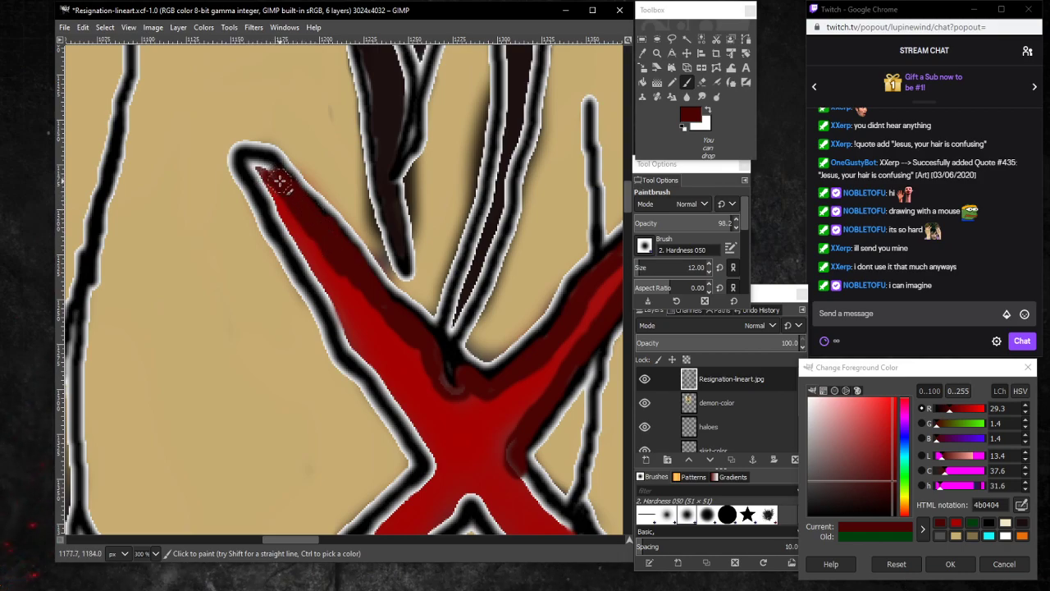
pyautogui.moveTo(278, 181)
pyautogui.mouseDown()
pyautogui.moveTo(244, 169)
pyautogui.moveTo(269, 191)
pyautogui.moveTo(261, 171)
pyautogui.moveTo(288, 235)
pyautogui.moveTo(251, 159)
pyautogui.moveTo(308, 264)
pyautogui.moveTo(297, 239)
pyautogui.mouseUp()
pyautogui.moveTo(279, 193); pyautogui.dragTo(254, 166)
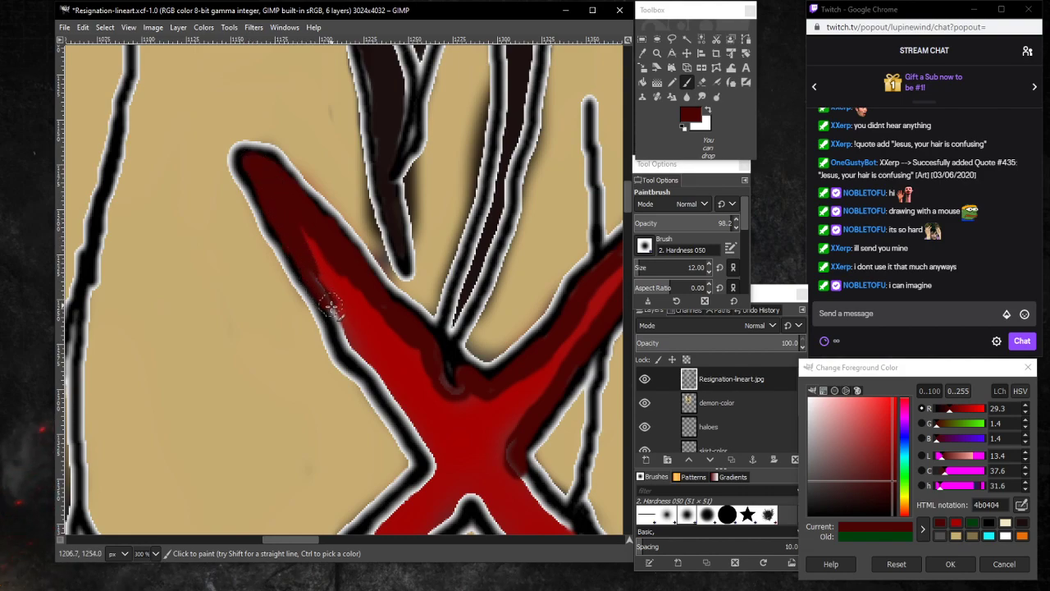
pyautogui.moveTo(332, 307); pyautogui.dragTo(305, 260)
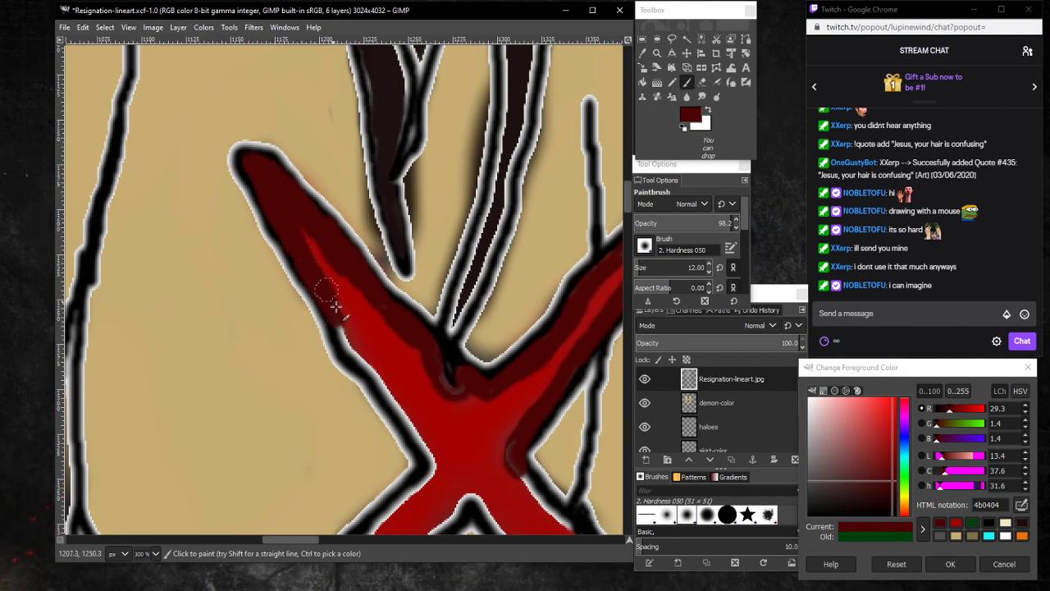
pyautogui.moveTo(335, 306); pyautogui.dragTo(327, 308)
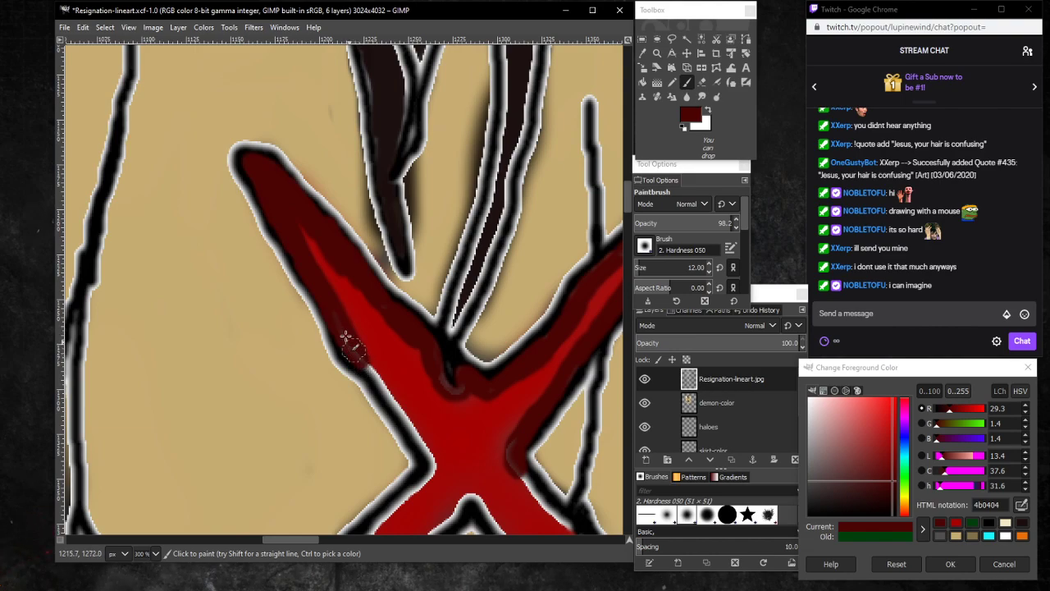
pyautogui.moveTo(363, 361)
pyautogui.mouseDown()
pyautogui.moveTo(393, 403)
pyautogui.moveTo(374, 363)
pyautogui.moveTo(430, 451)
pyautogui.mouseUp()
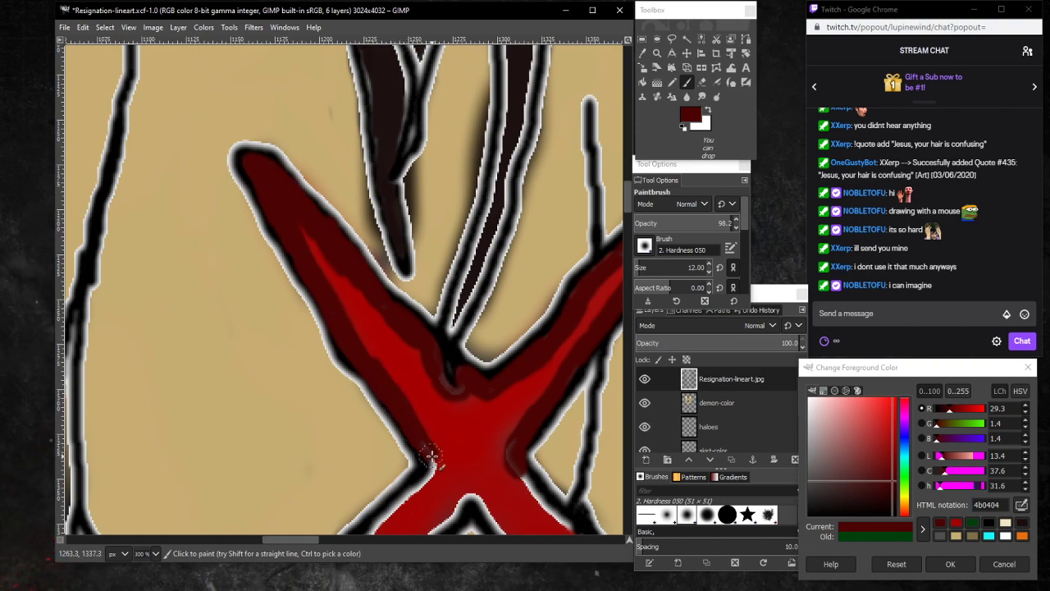
# Paint dark red shading around the tip and along both edges of the X's lower-left arm, up to the lower center notch.
pyautogui.scroll(-3, 430, 458)
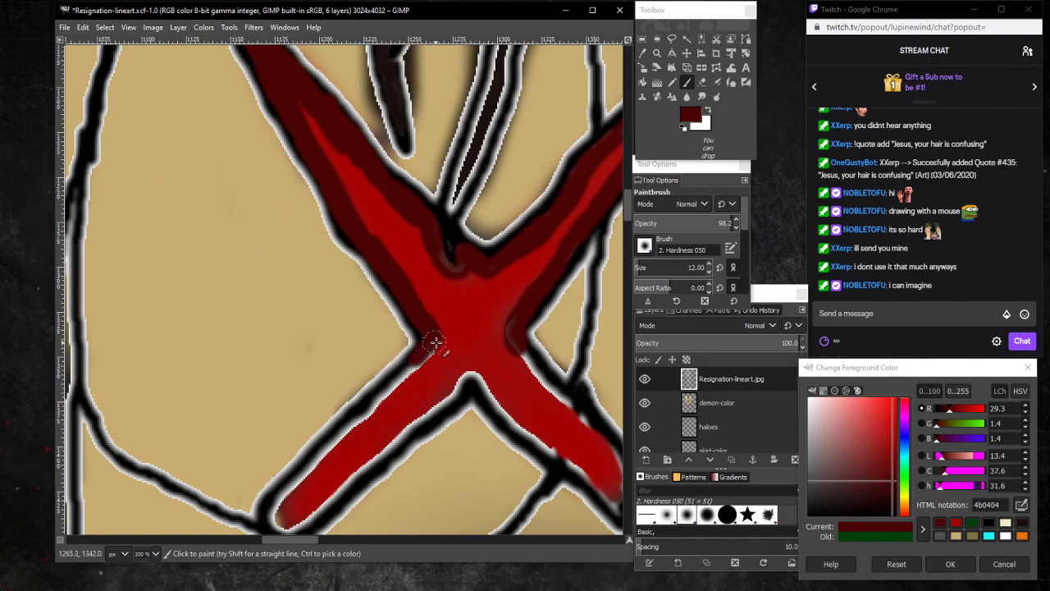
pyautogui.moveTo(435, 343); pyautogui.dragTo(419, 366)
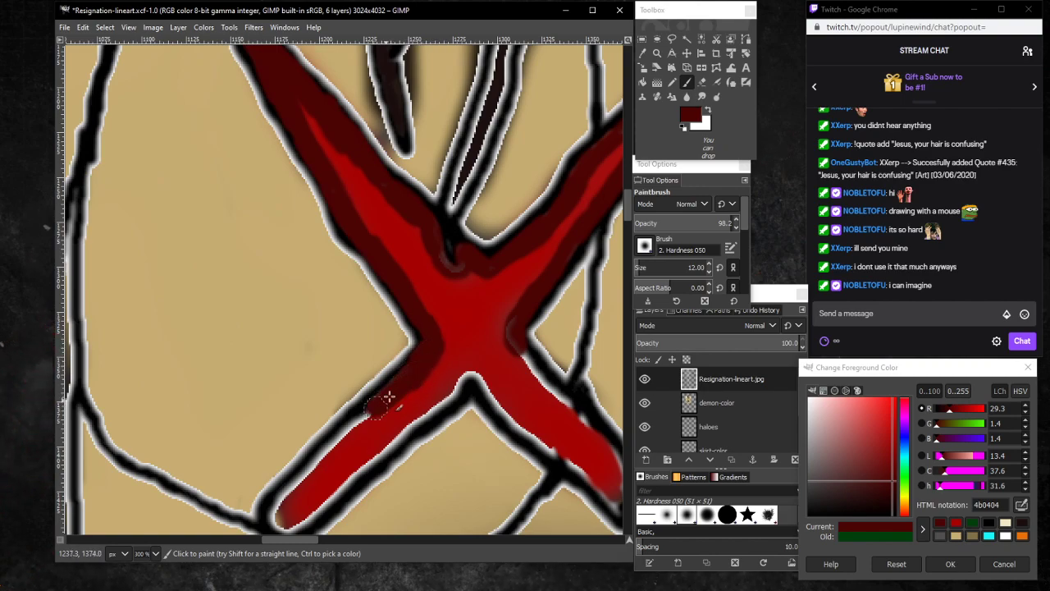
pyautogui.moveTo(365, 412)
pyautogui.mouseDown()
pyautogui.moveTo(347, 430)
pyautogui.moveTo(378, 408)
pyautogui.moveTo(287, 490)
pyautogui.mouseUp()
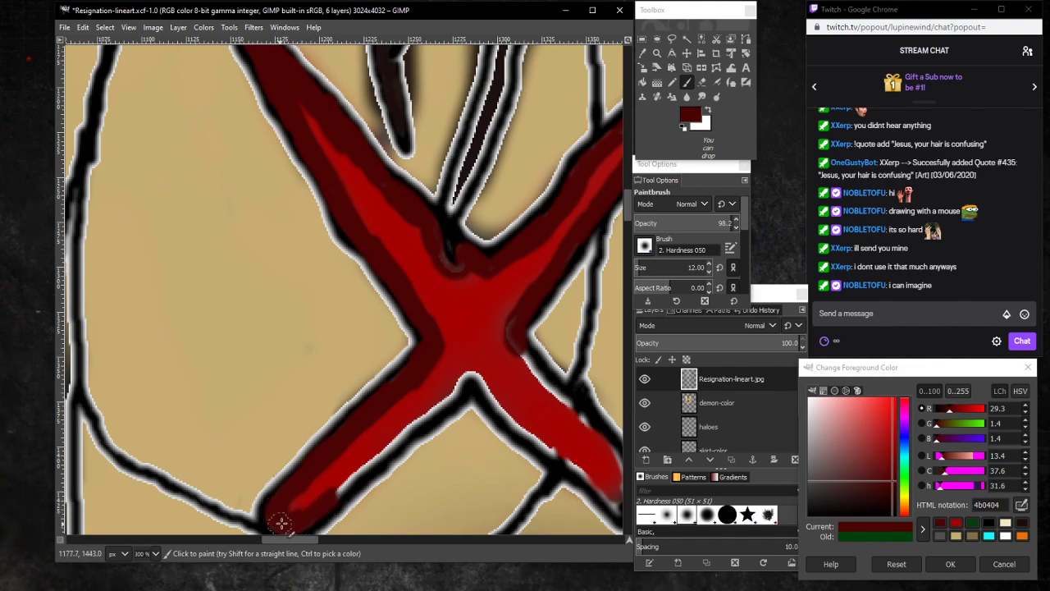
pyautogui.moveTo(462, 379); pyautogui.dragTo(392, 448)
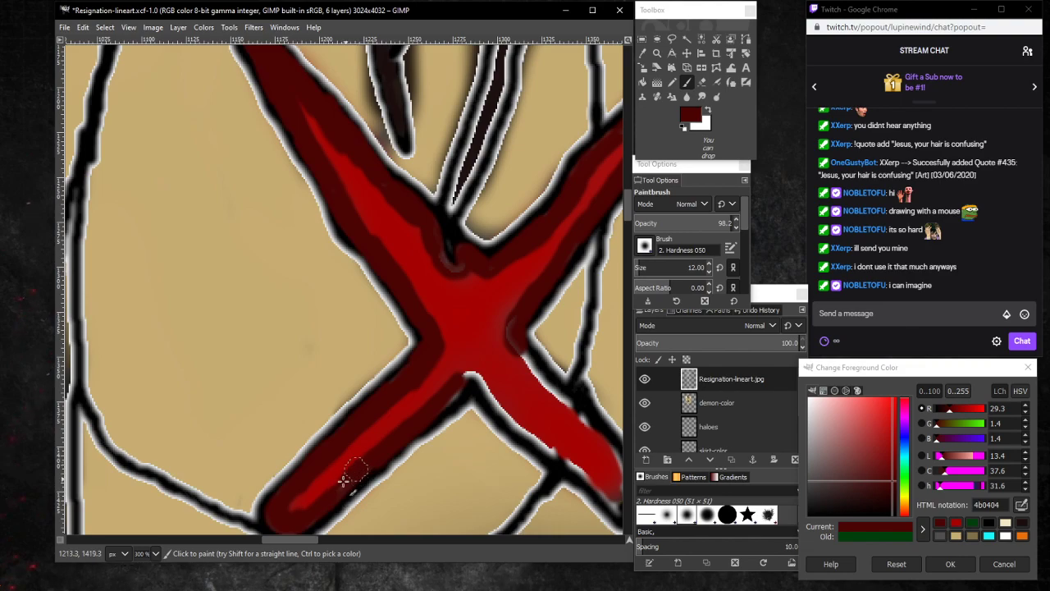
pyautogui.moveTo(458, 380)
pyautogui.mouseDown()
pyautogui.moveTo(489, 389)
pyautogui.moveTo(471, 376)
pyautogui.moveTo(454, 384)
pyautogui.moveTo(465, 379)
pyautogui.moveTo(488, 389)
pyautogui.moveTo(478, 377)
pyautogui.moveTo(456, 387)
pyautogui.moveTo(469, 379)
pyautogui.moveTo(440, 412)
pyautogui.mouseUp()
# Paint dark red shading along both edges and the tip of the X's lower-right arm, and touch up the upper center notch.
pyautogui.moveTo(503, 410)
pyautogui.mouseDown()
pyautogui.moveTo(513, 421)
pyautogui.moveTo(488, 395)
pyautogui.moveTo(536, 444)
pyautogui.mouseUp()
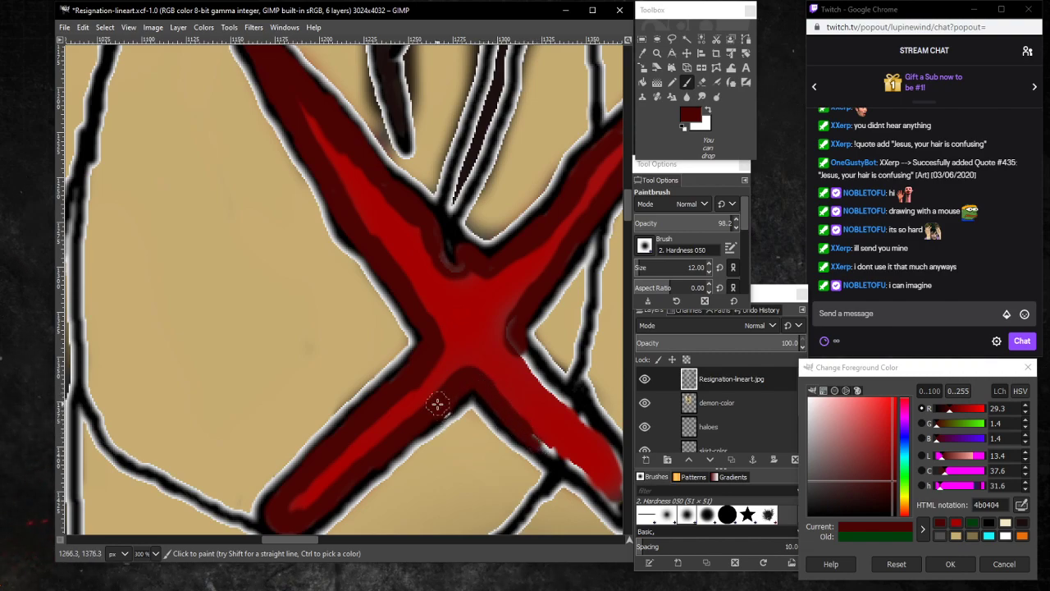
pyautogui.moveTo(294, 540); pyautogui.dragTo(328, 540)
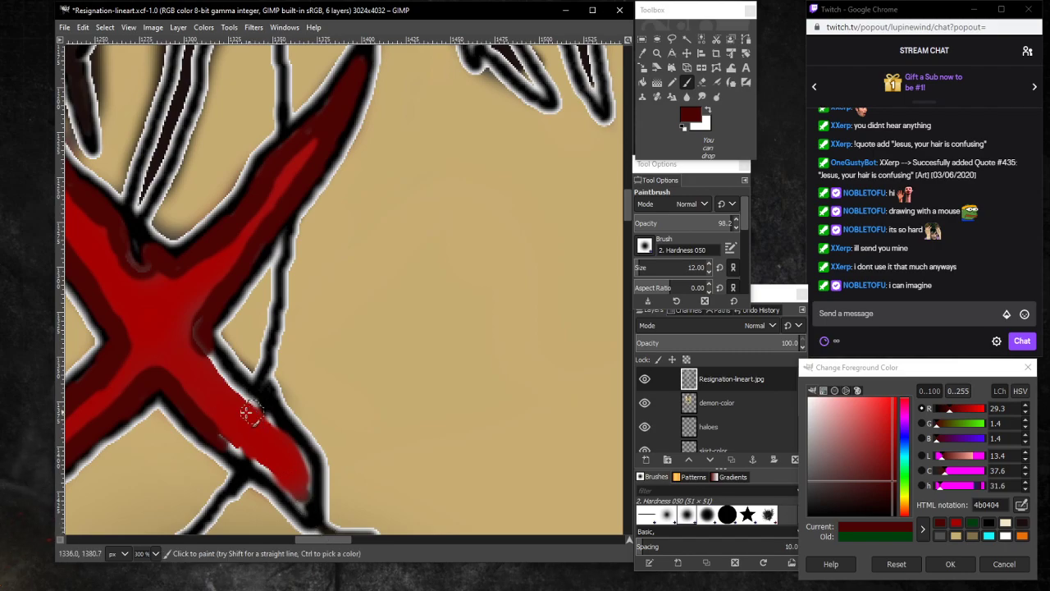
pyautogui.moveTo(213, 427); pyautogui.dragTo(277, 480)
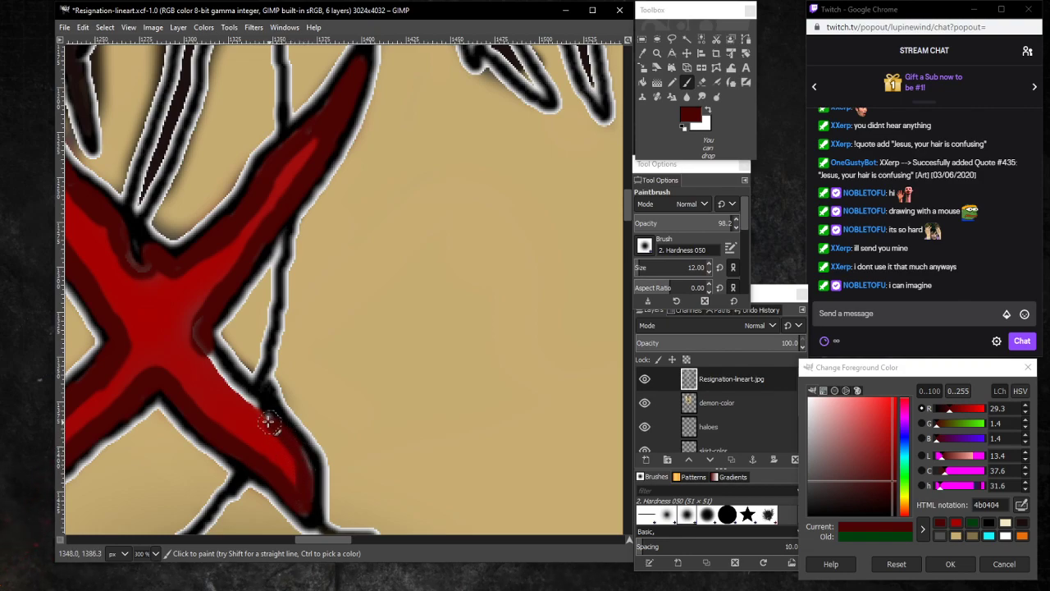
pyautogui.moveTo(269, 422)
pyautogui.mouseDown()
pyautogui.moveTo(221, 375)
pyautogui.moveTo(202, 331)
pyautogui.moveTo(205, 343)
pyautogui.mouseUp()
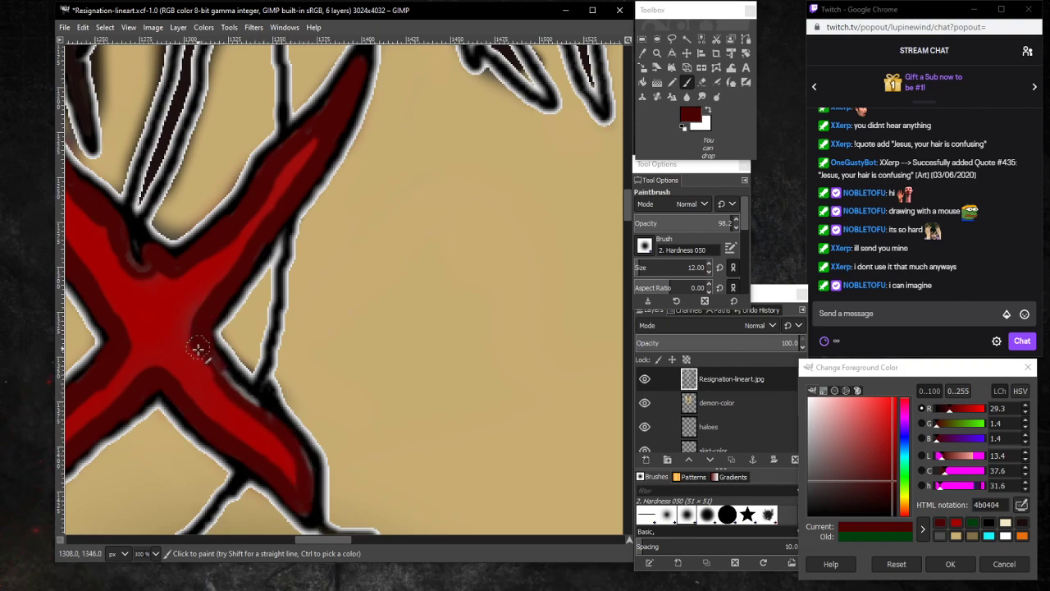
pyautogui.moveTo(249, 402); pyautogui.dragTo(215, 348)
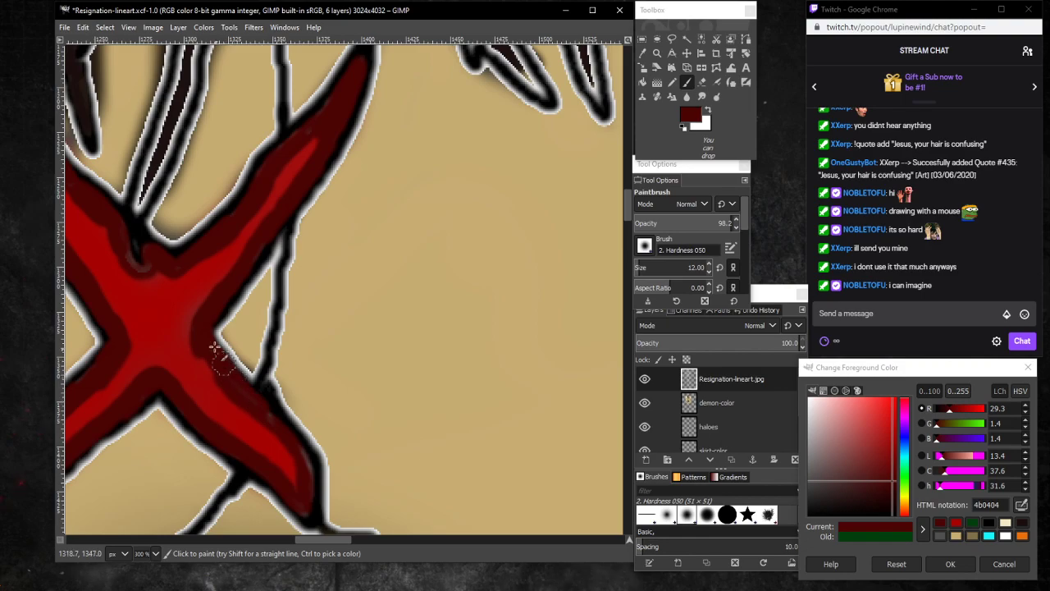
pyautogui.moveTo(153, 275); pyautogui.dragTo(128, 251)
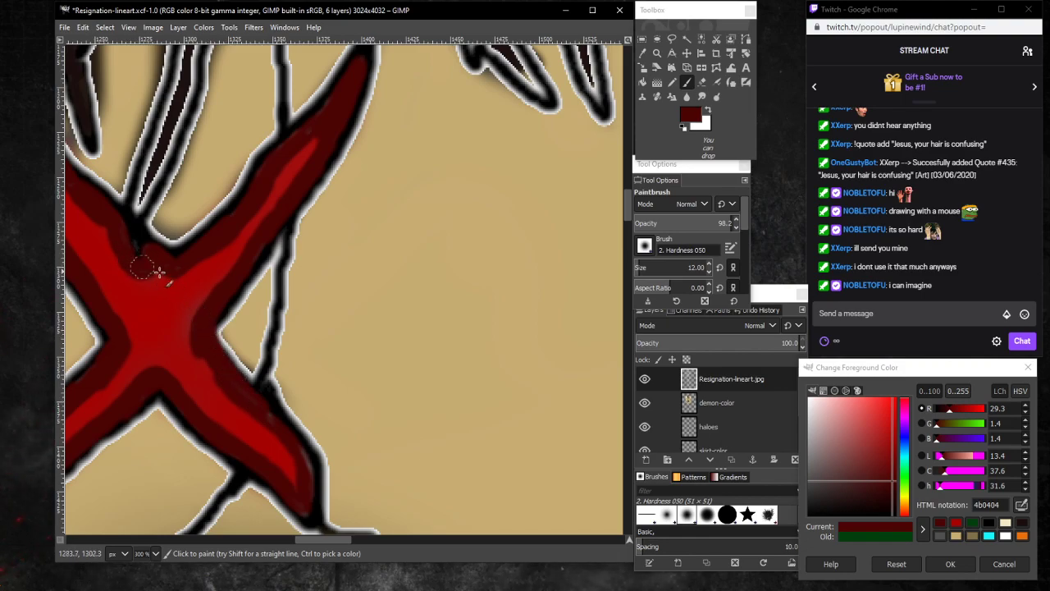
# Airbrush the chest X's arms and center with red a60000 at size 60 to blend the dark edge shading.
pyautogui.click(715, 82)
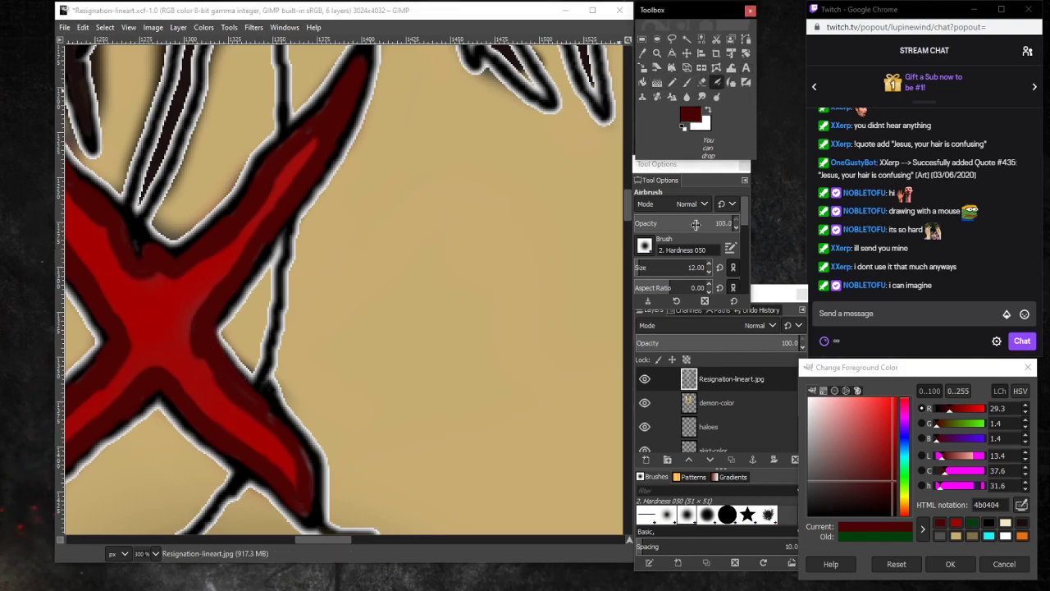
pyautogui.click(955, 521)
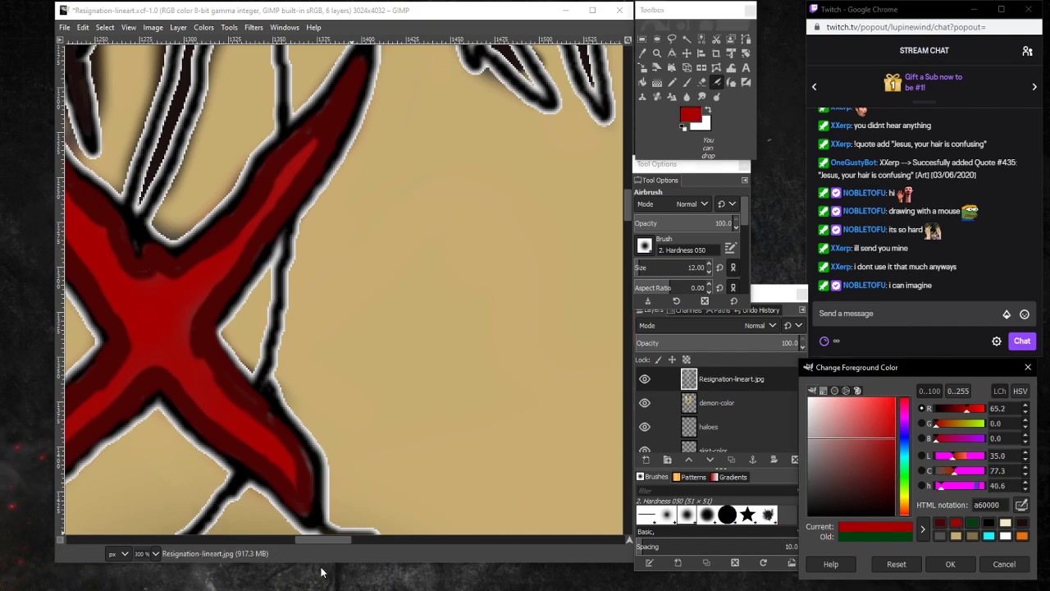
pyautogui.moveTo(320, 542); pyautogui.dragTo(298, 541)
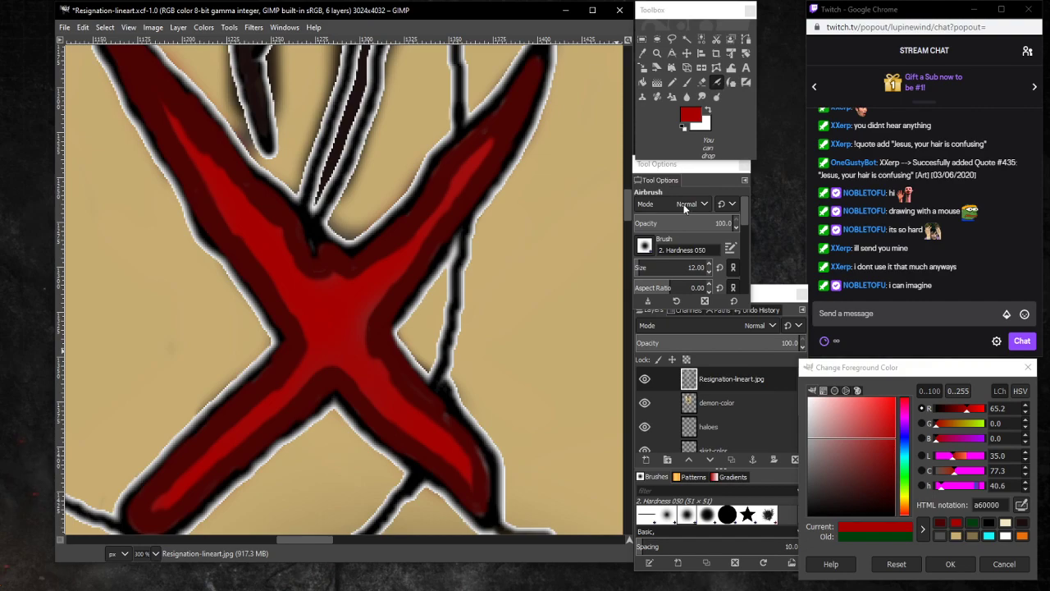
pyautogui.click(645, 266)
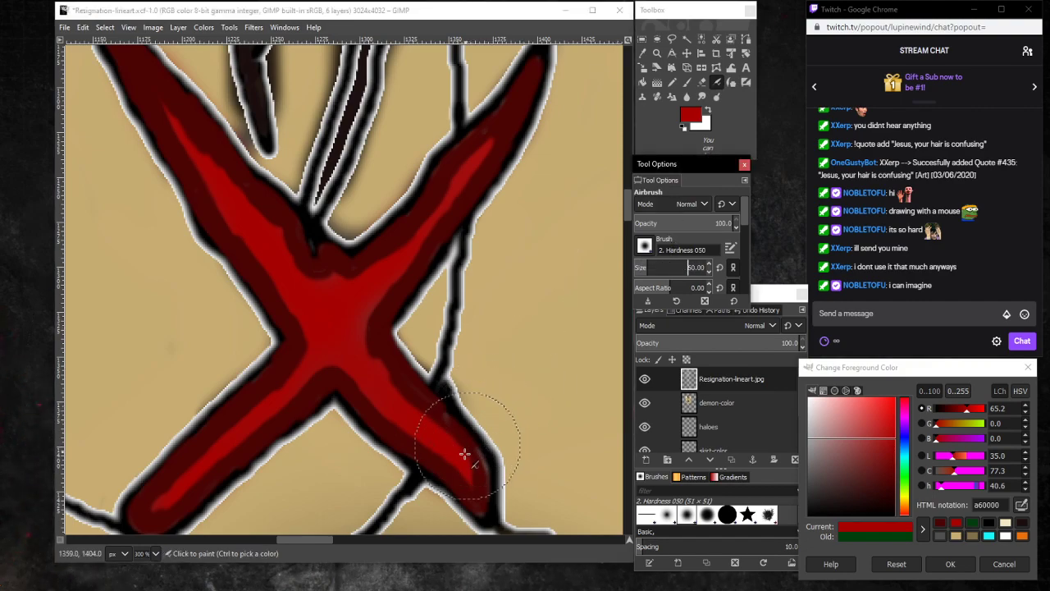
pyautogui.moveTo(462, 452)
pyautogui.mouseDown()
pyautogui.moveTo(421, 433)
pyautogui.moveTo(448, 447)
pyautogui.moveTo(333, 323)
pyautogui.moveTo(343, 354)
pyautogui.moveTo(354, 302)
pyautogui.moveTo(463, 191)
pyautogui.moveTo(503, 128)
pyautogui.moveTo(355, 312)
pyautogui.moveTo(271, 241)
pyautogui.moveTo(309, 316)
pyautogui.moveTo(251, 242)
pyautogui.moveTo(323, 309)
pyautogui.moveTo(245, 229)
pyautogui.moveTo(294, 285)
pyautogui.moveTo(156, 100)
pyautogui.moveTo(275, 262)
pyautogui.moveTo(184, 140)
pyautogui.moveTo(299, 273)
pyautogui.moveTo(325, 332)
pyautogui.moveTo(297, 308)
pyautogui.moveTo(329, 360)
pyautogui.moveTo(318, 308)
pyautogui.moveTo(283, 386)
pyautogui.moveTo(339, 334)
pyautogui.moveTo(282, 383)
pyautogui.moveTo(279, 409)
pyautogui.moveTo(230, 434)
pyautogui.moveTo(160, 500)
pyautogui.moveTo(211, 474)
pyautogui.moveTo(157, 507)
pyautogui.mouseUp()
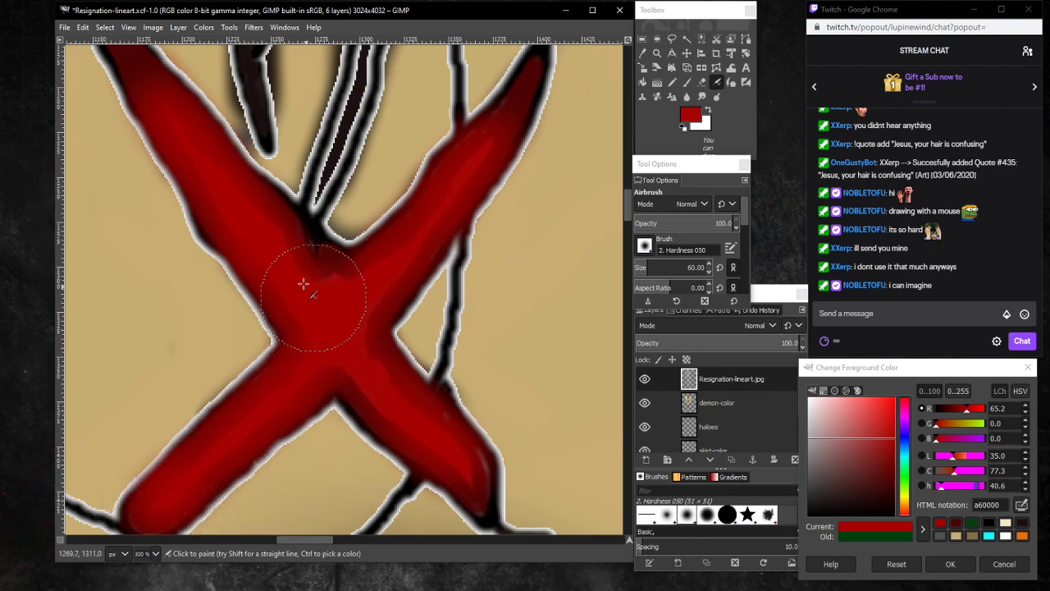
pyautogui.moveTo(286, 262)
pyautogui.mouseDown()
pyautogui.moveTo(323, 295)
pyautogui.moveTo(280, 260)
pyautogui.moveTo(319, 321)
pyautogui.mouseUp()
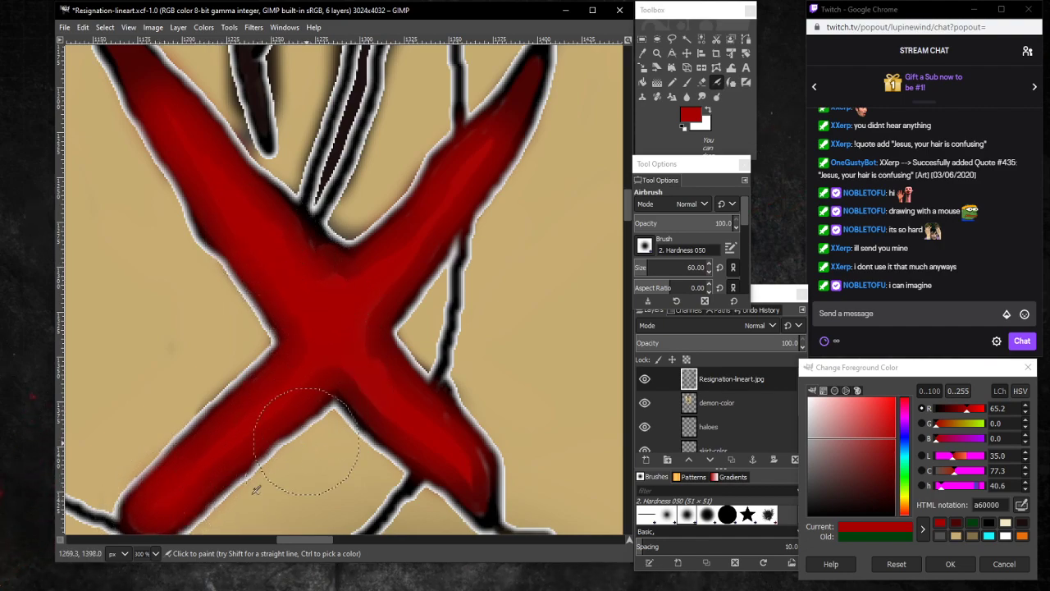
# Airbrush a soft red glow around the chest X's arms at brush size 201.
pyautogui.click(155, 553)
pyautogui.click(155, 511)
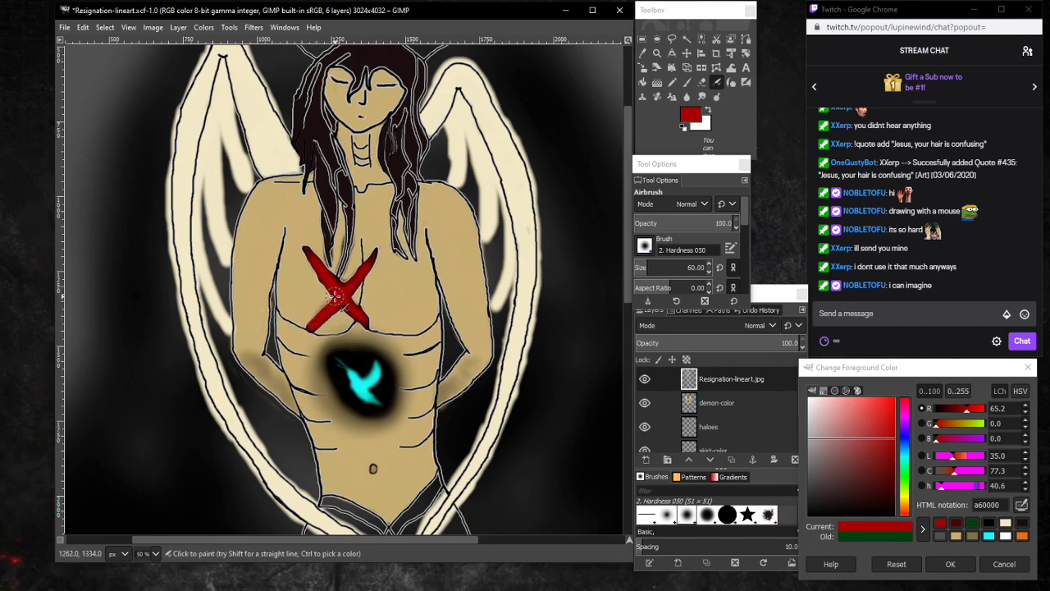
pyautogui.moveTo(648, 267); pyautogui.dragTo(661, 267)
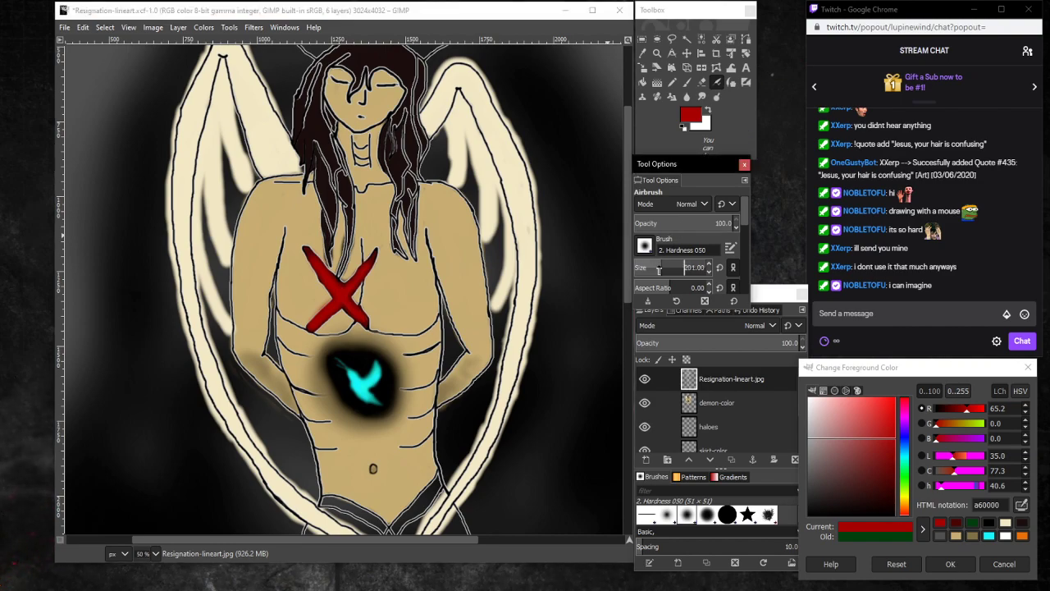
pyautogui.click(323, 314)
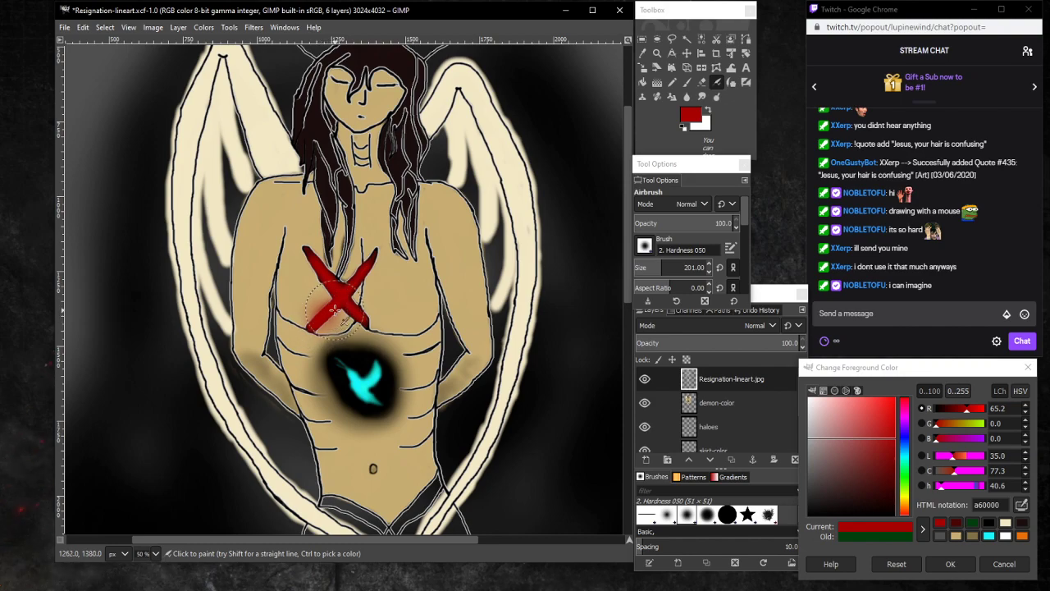
pyautogui.click(362, 277)
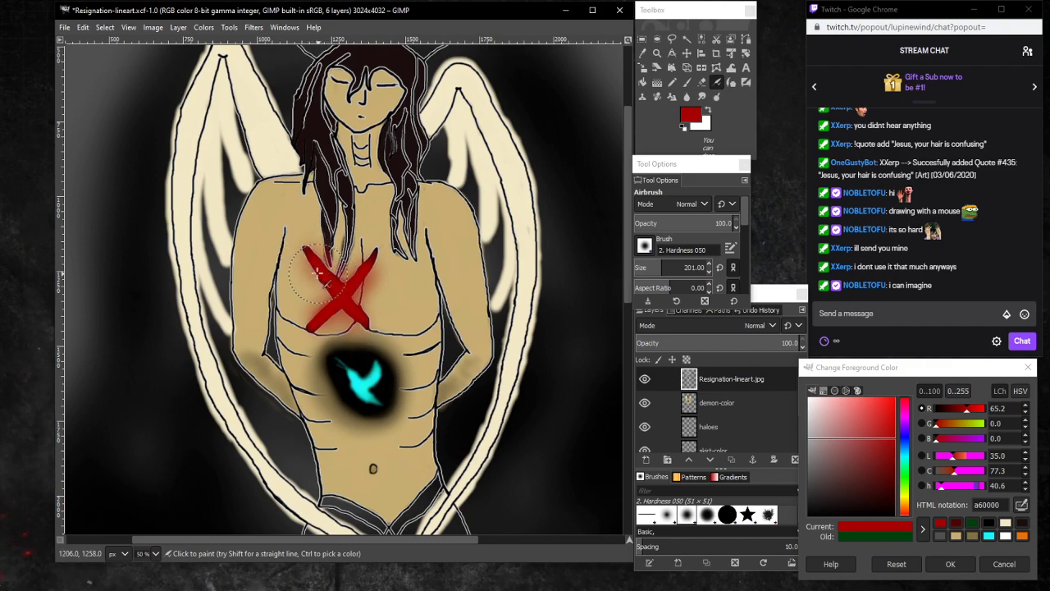
pyautogui.moveTo(317, 274); pyautogui.dragTo(308, 254)
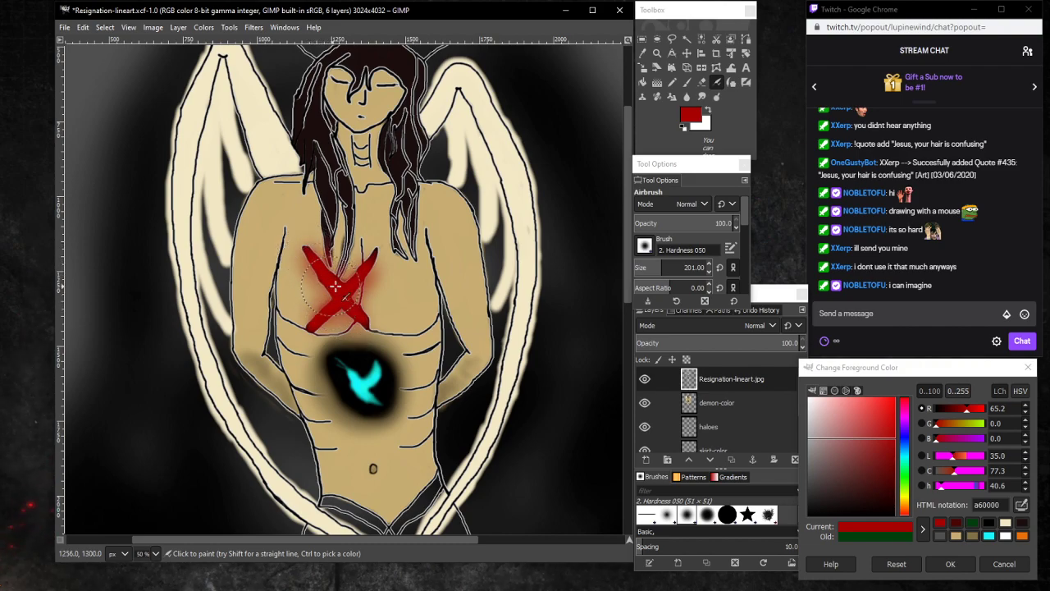
# On the demon-color layer, airbrush shading in 827148 over the neck below the chin, reducing the brush size to 69.
pyautogui.click(973, 535)
pyautogui.click(746, 404)
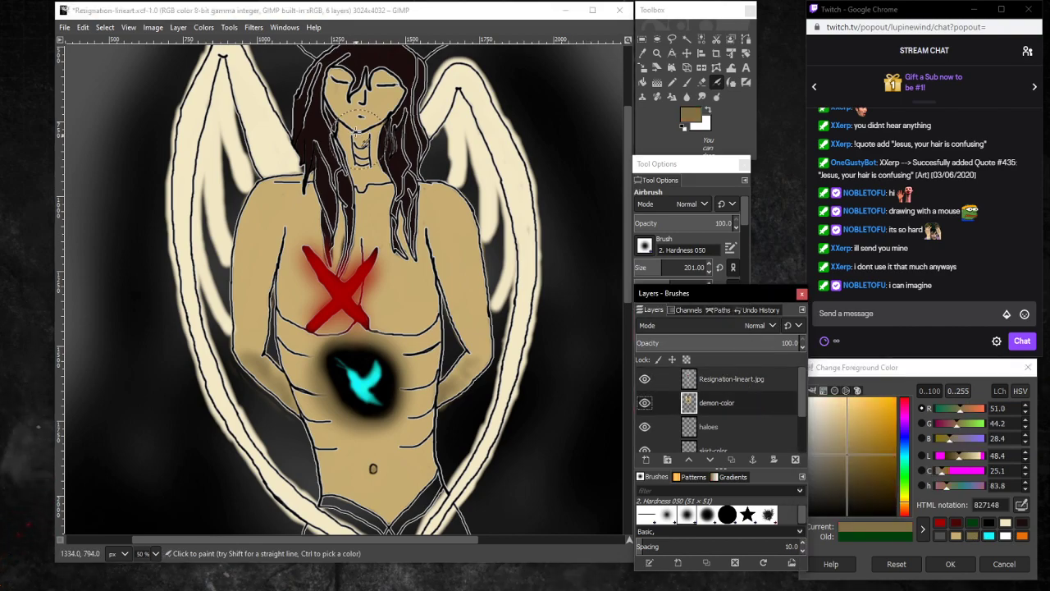
pyautogui.click(357, 144)
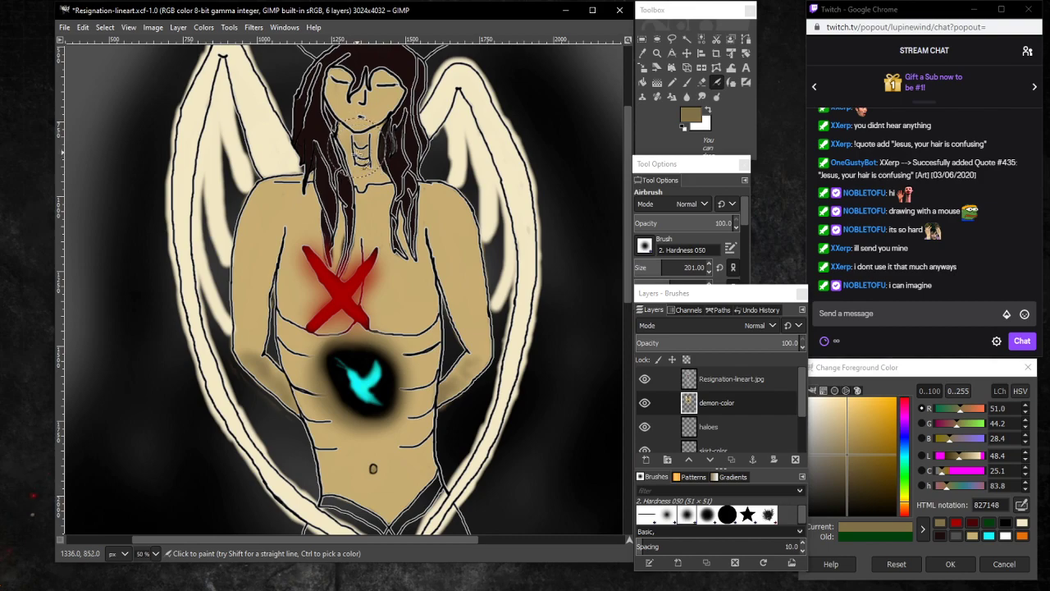
pyautogui.moveTo(359, 149); pyautogui.dragTo(363, 147)
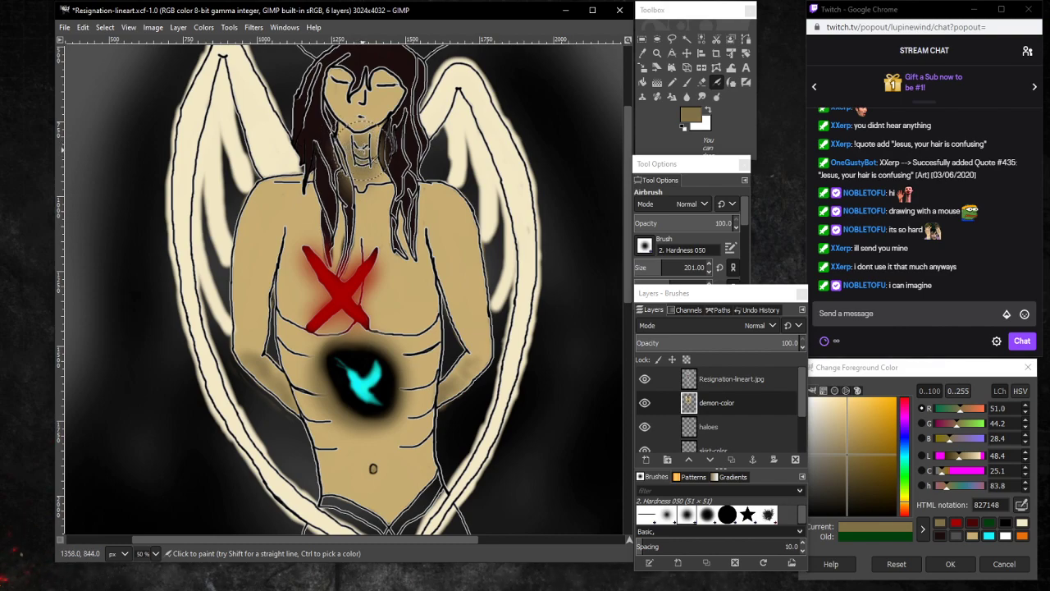
pyautogui.press('ctrl')
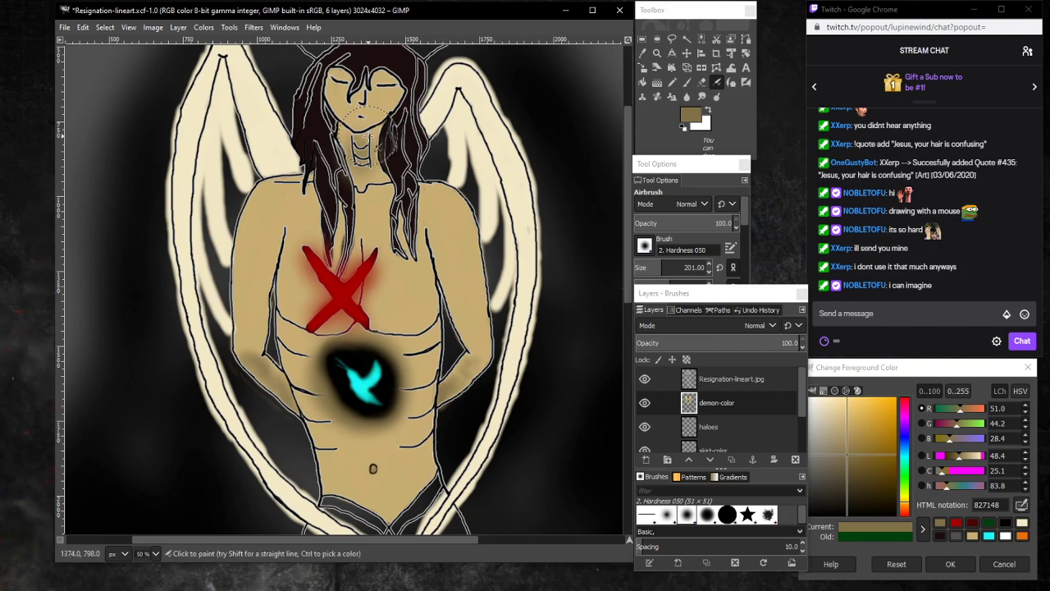
pyautogui.click(649, 265)
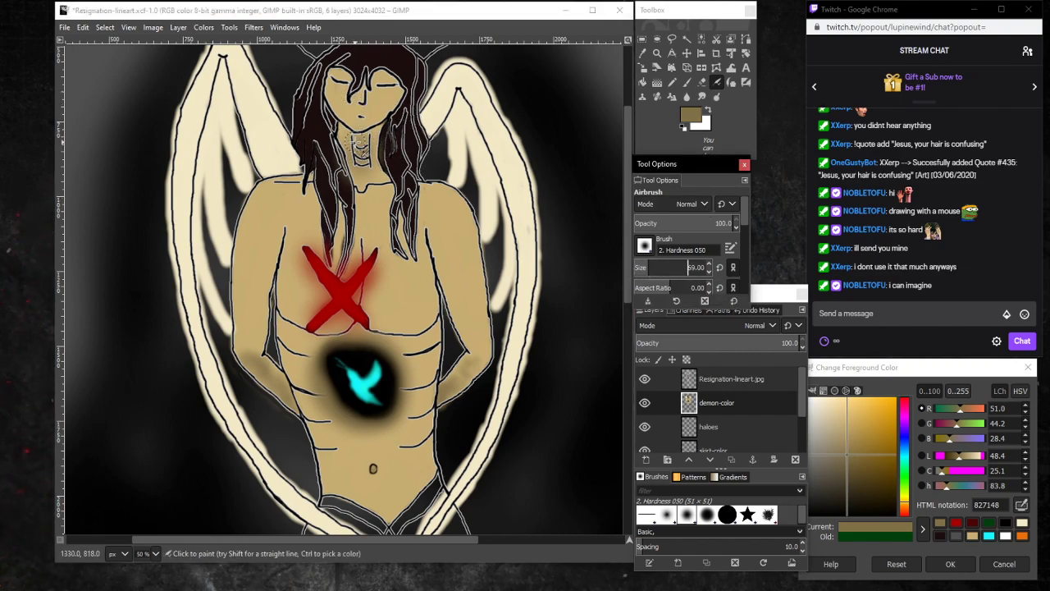
pyautogui.click(357, 148)
pyautogui.moveTo(364, 151); pyautogui.dragTo(361, 170)
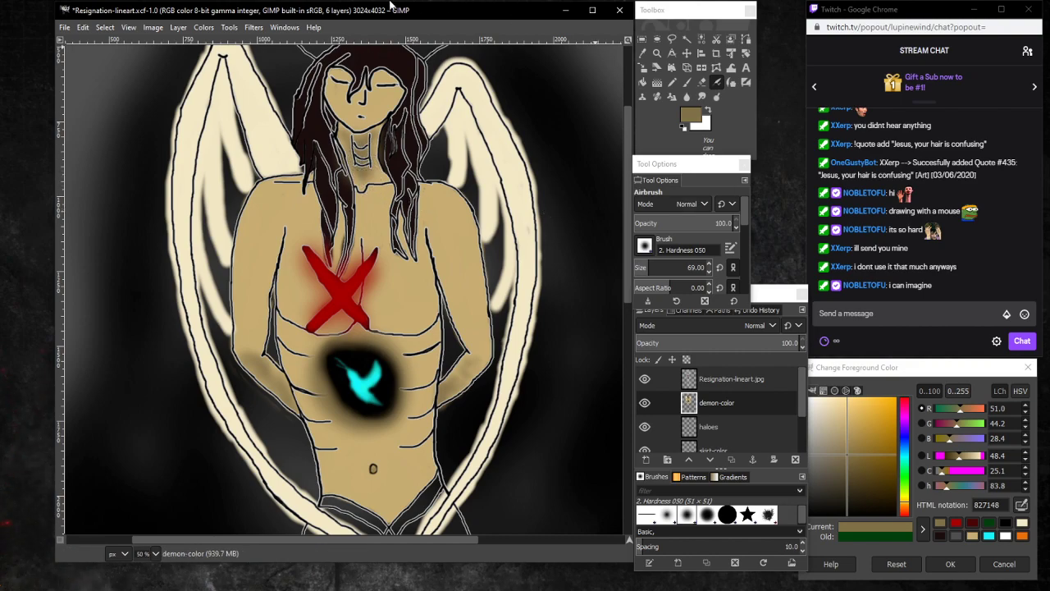
# Set the foreground color to the cream tone f3e8c6.
pyautogui.scroll(3, 426, 308)
pyautogui.scroll(-6, 423, 316)
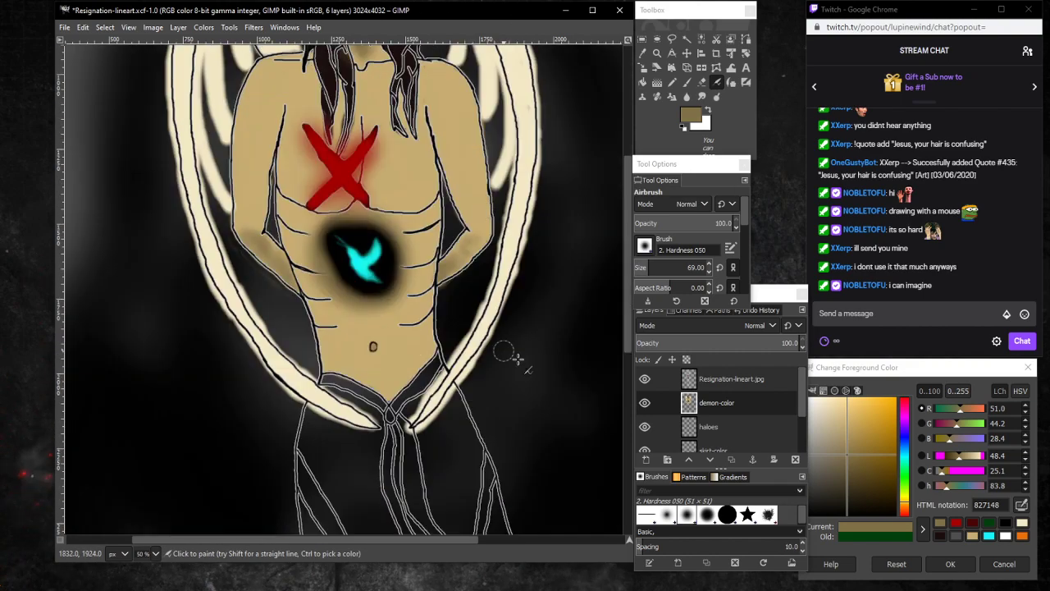
pyautogui.click(971, 536)
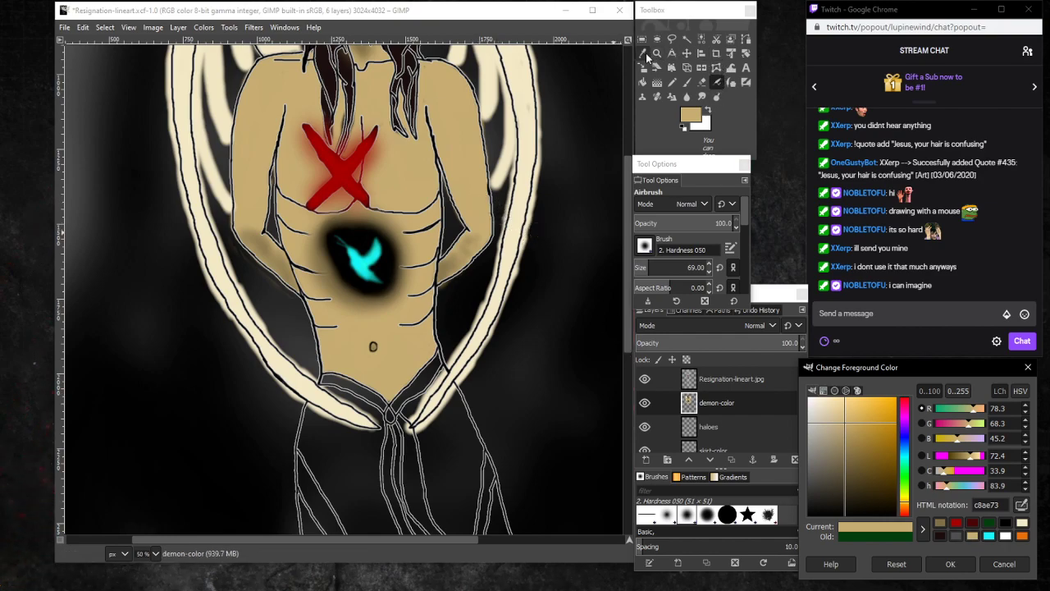
pyautogui.click(1024, 524)
pyautogui.scroll(3, 400, 271)
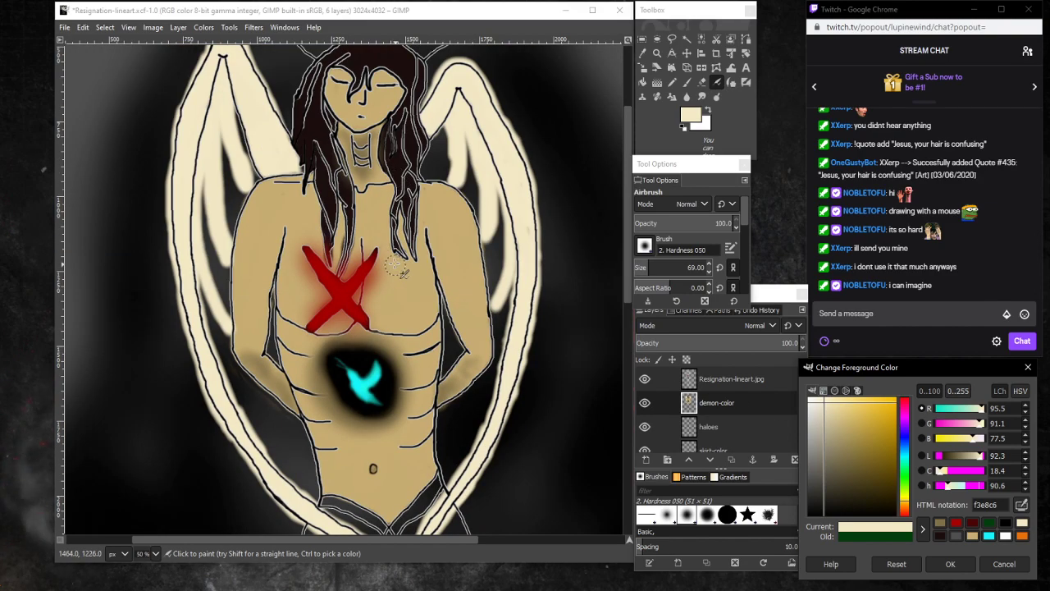
pyautogui.scroll(-3, 456, 241)
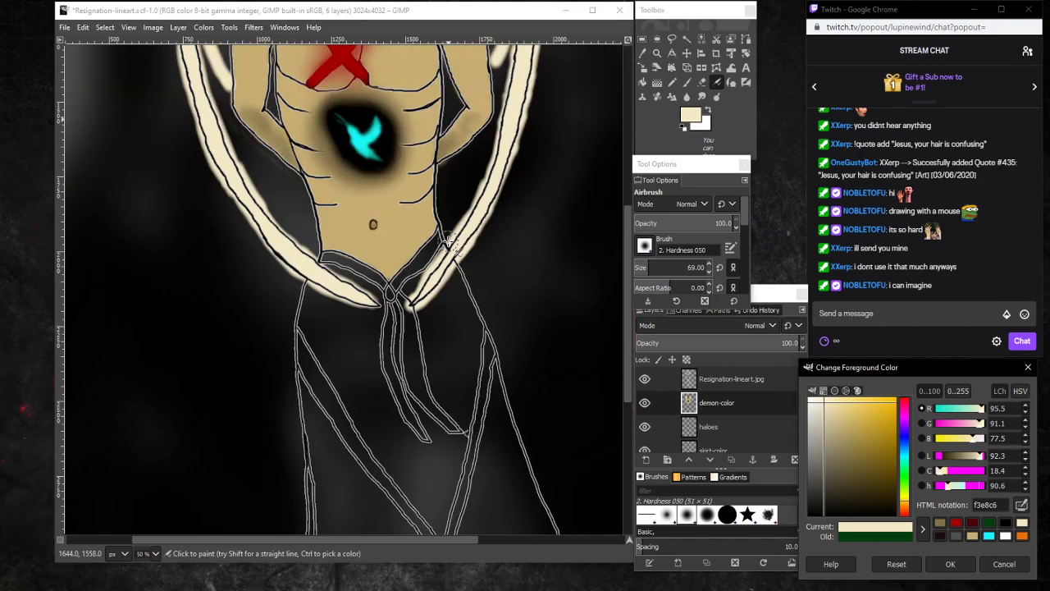
pyautogui.scroll(5, 449, 242)
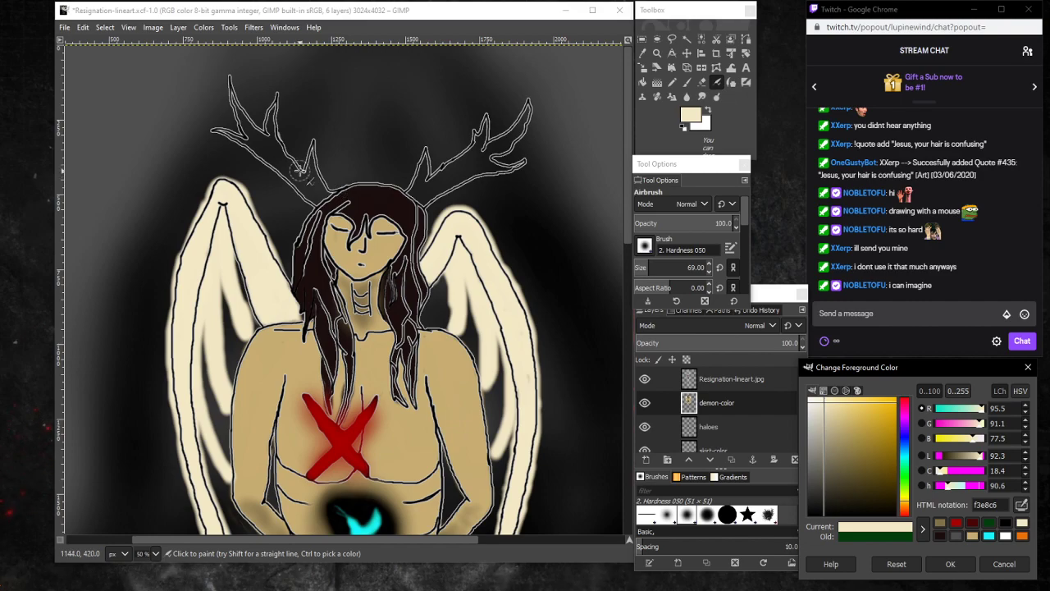
pyautogui.scroll(-3, 262, 185)
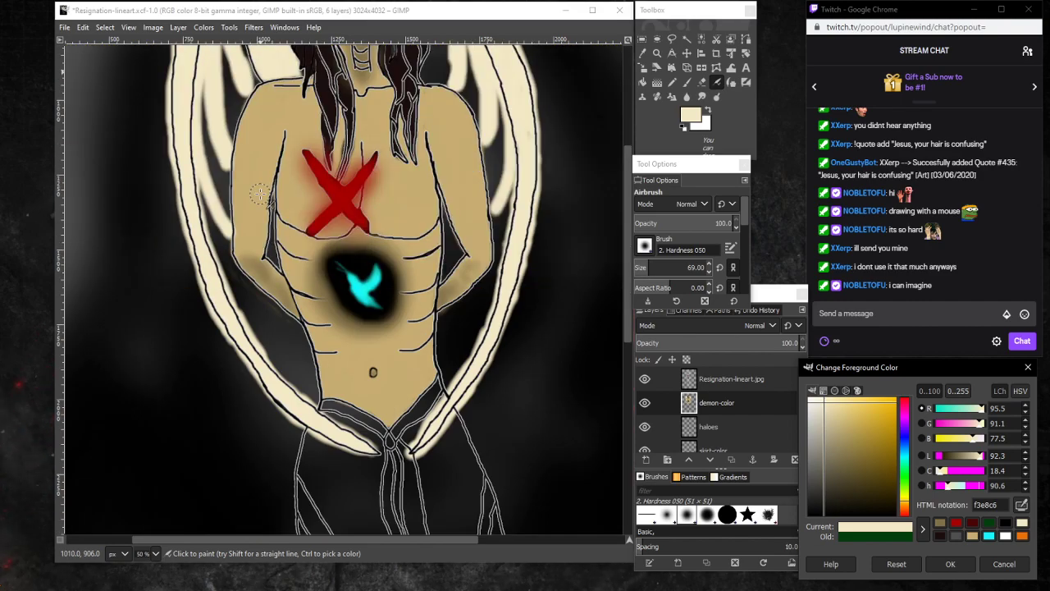
# On the demon-color layer, erase the stray shading outside the forearm and elbow nearest the left wing with the Eraser at size 69.
pyautogui.click(687, 85)
pyautogui.click(657, 54)
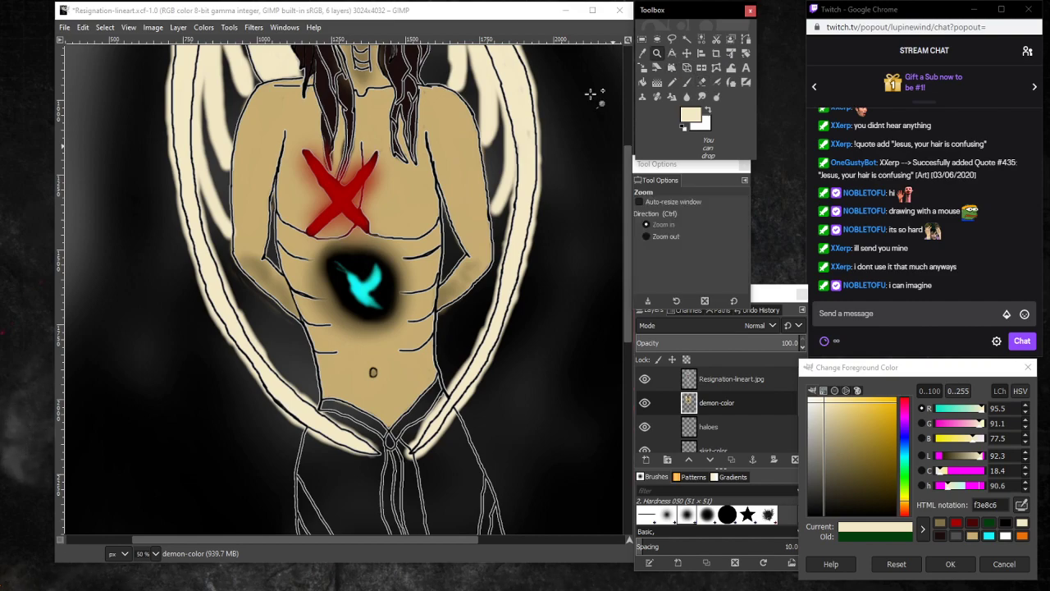
pyautogui.click(241, 291)
pyautogui.click(520, 206)
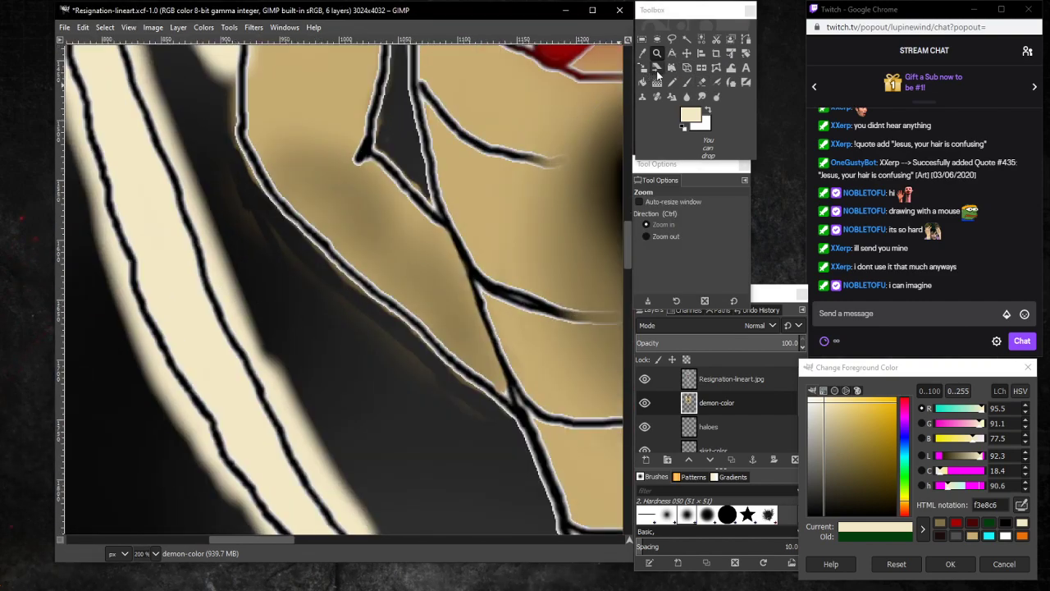
pyautogui.click(702, 84)
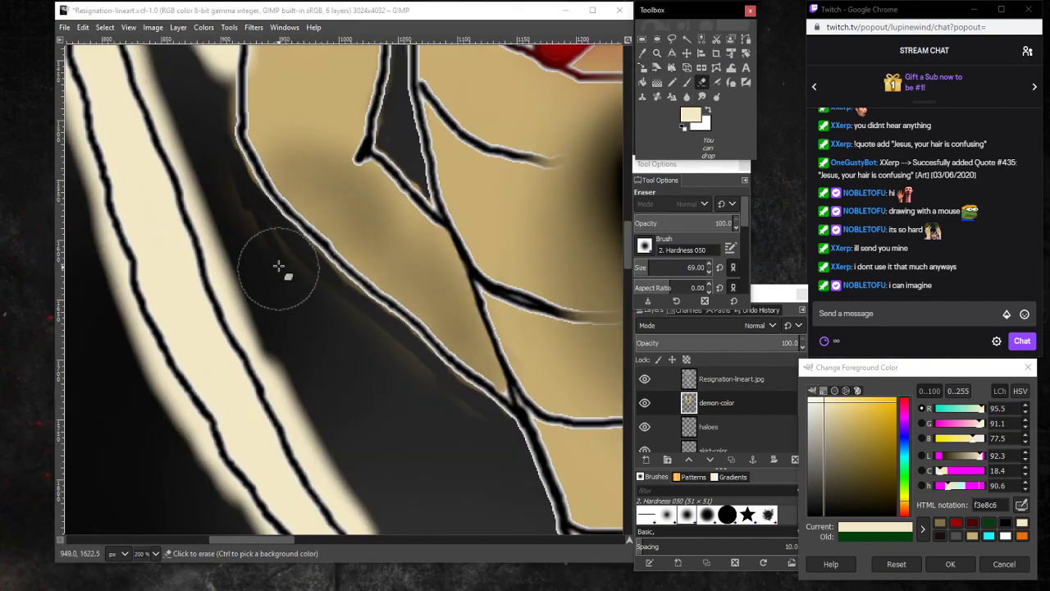
pyautogui.click(279, 265)
pyautogui.moveTo(338, 319)
pyautogui.mouseDown()
pyautogui.moveTo(393, 363)
pyautogui.moveTo(322, 287)
pyautogui.moveTo(418, 408)
pyautogui.moveTo(419, 384)
pyautogui.moveTo(470, 426)
pyautogui.mouseUp()
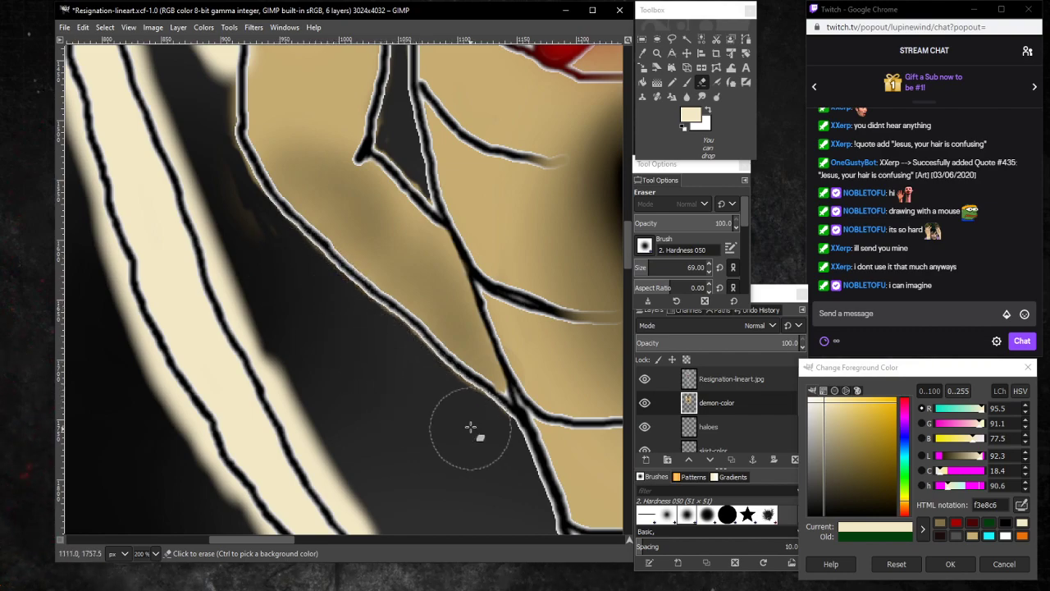
pyautogui.moveTo(391, 353)
pyautogui.mouseDown()
pyautogui.moveTo(280, 265)
pyautogui.moveTo(225, 188)
pyautogui.mouseUp()
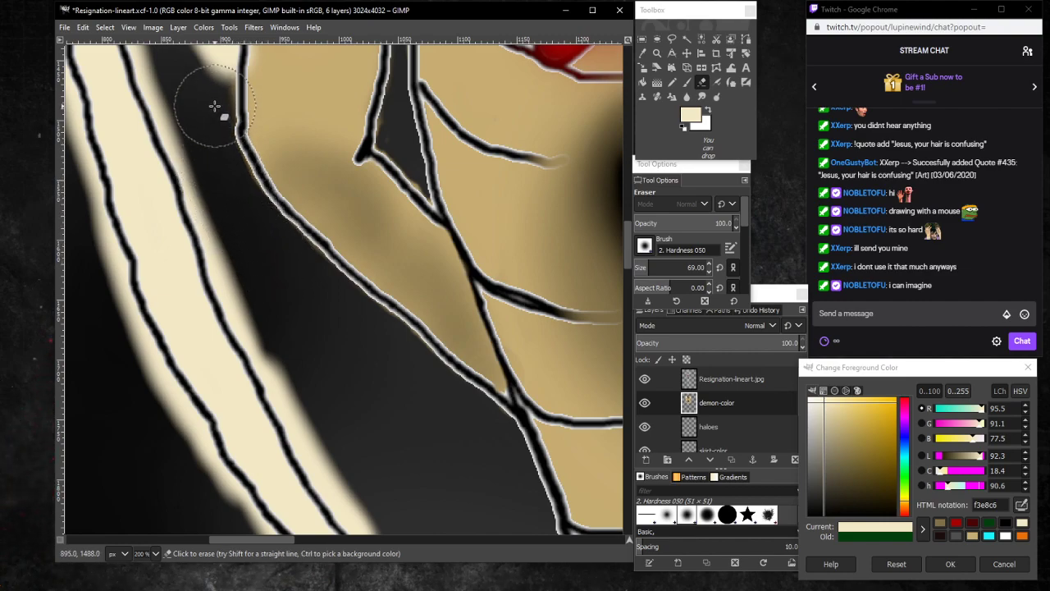
# Erase the stray color in the narrow gap between that arm and the torso.
pyautogui.moveTo(369, 140)
pyautogui.mouseDown()
pyautogui.moveTo(386, 125)
pyautogui.moveTo(407, 160)
pyautogui.moveTo(387, 122)
pyautogui.mouseUp()
pyautogui.scroll(3, 364, 254)
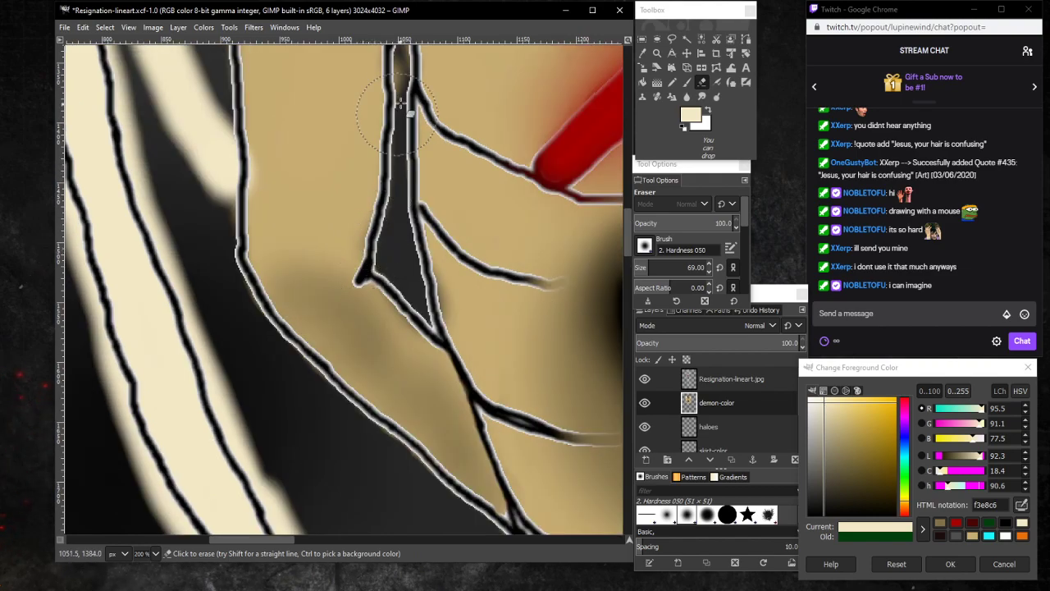
pyautogui.scroll(5, 400, 102)
pyautogui.moveTo(407, 301)
pyautogui.mouseDown()
pyautogui.moveTo(400, 316)
pyautogui.moveTo(399, 267)
pyautogui.moveTo(402, 303)
pyautogui.mouseUp()
pyautogui.scroll(-5, 302, 451)
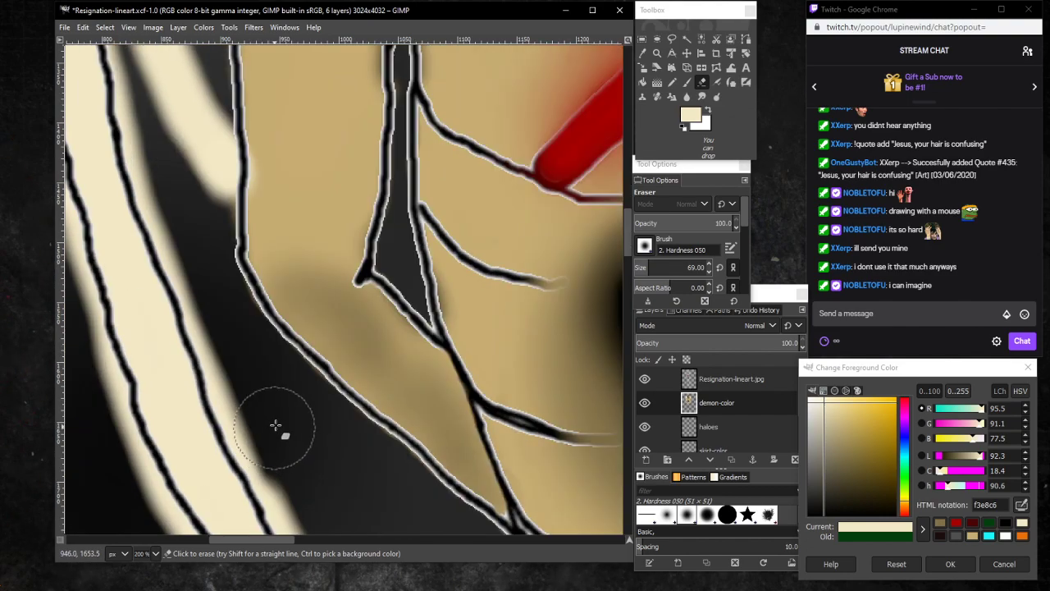
# Paint skin tone c8ae73 over the dark smudges along the arm's inner edge with the Paintbrush at size 69.
pyautogui.click(686, 83)
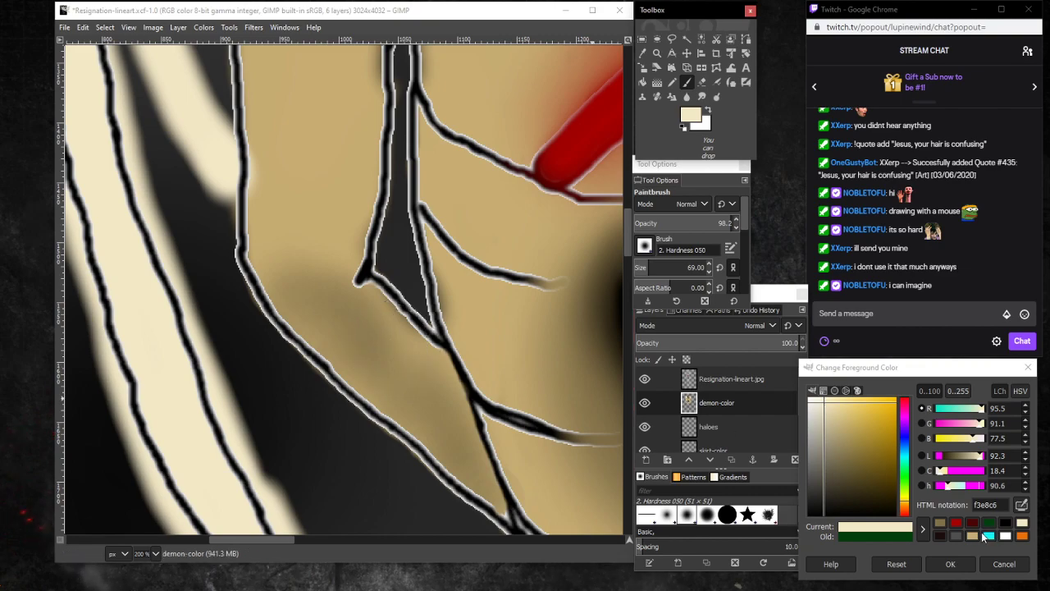
pyautogui.click(972, 535)
pyautogui.scroll(5, 442, 361)
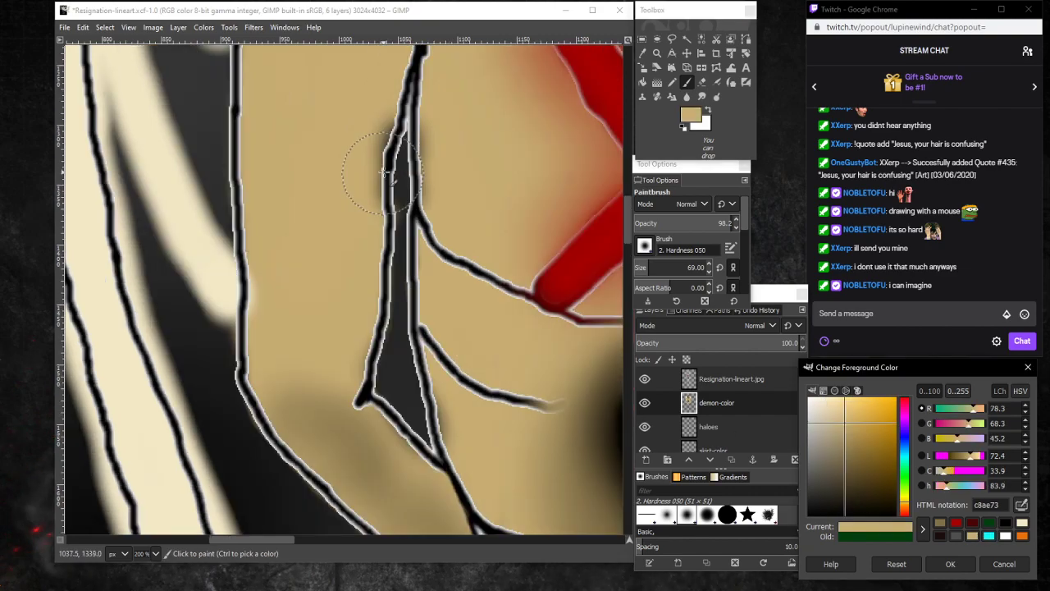
pyautogui.moveTo(372, 236)
pyautogui.mouseDown()
pyautogui.moveTo(354, 240)
pyautogui.moveTo(361, 299)
pyautogui.mouseUp()
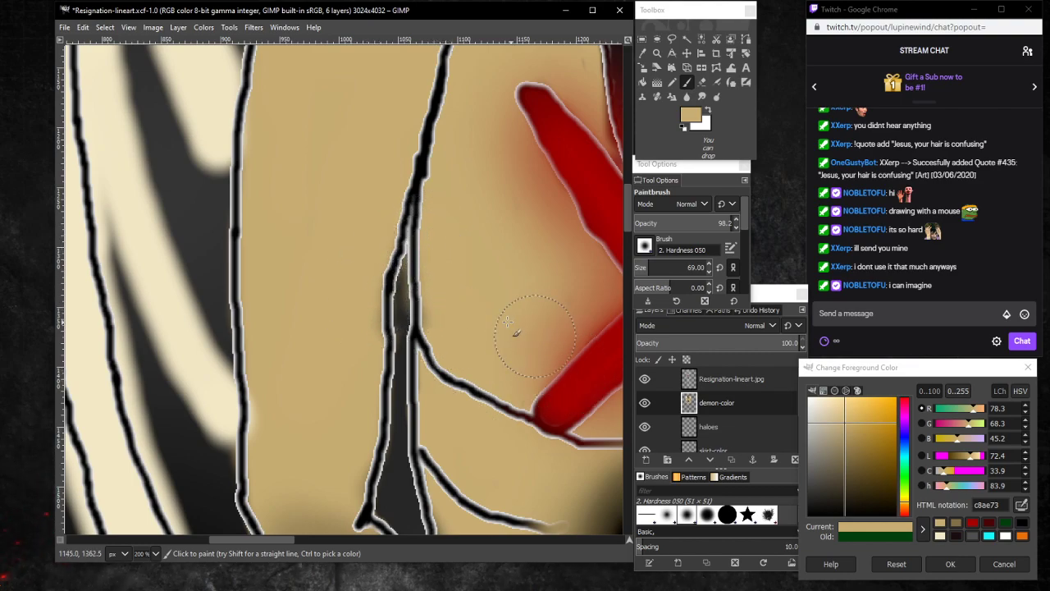
# Erase the skin color spilling into the upper tip of the arm gap with the Eraser at size 15.
pyautogui.click(702, 82)
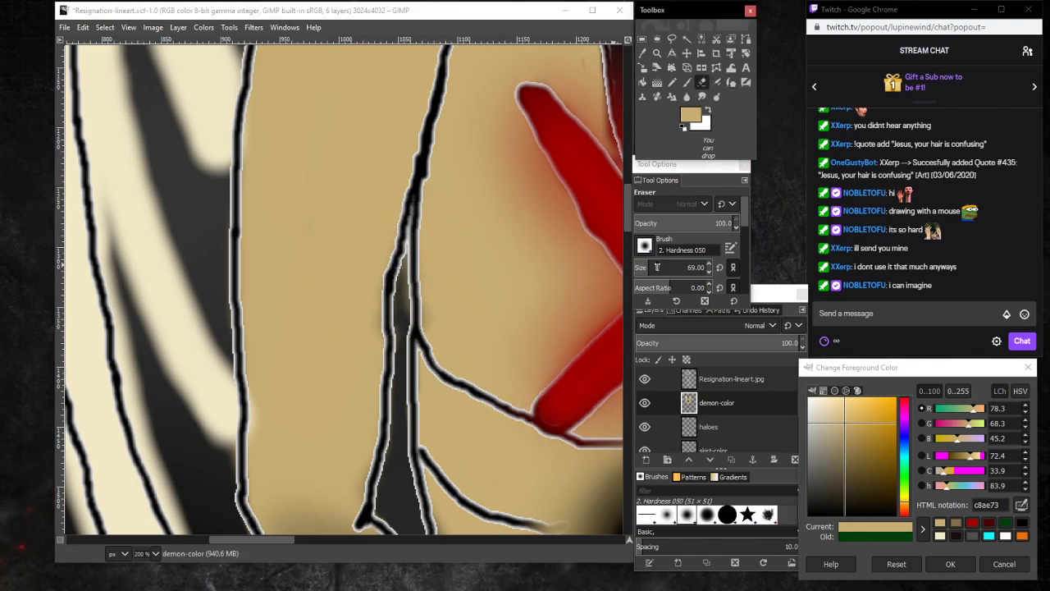
pyautogui.click(657, 266)
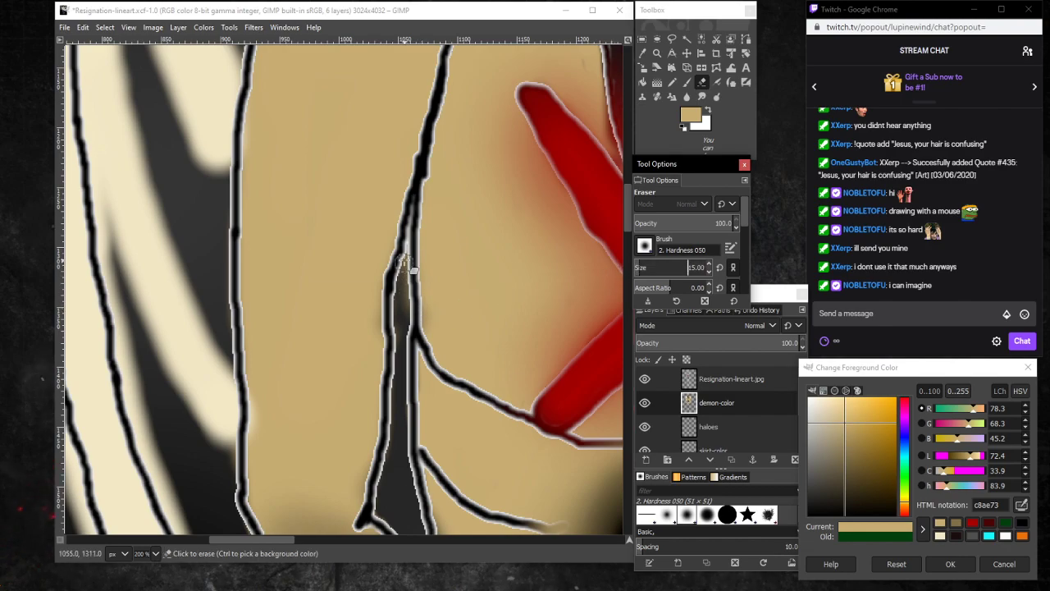
pyautogui.moveTo(401, 263); pyautogui.dragTo(397, 279)
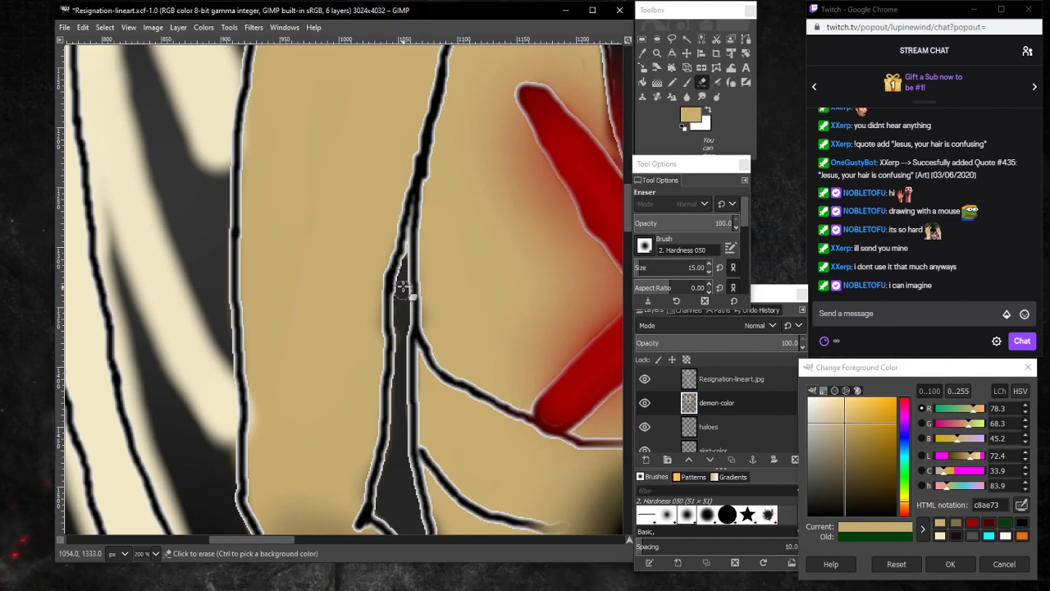
pyautogui.scroll(-6, 400, 371)
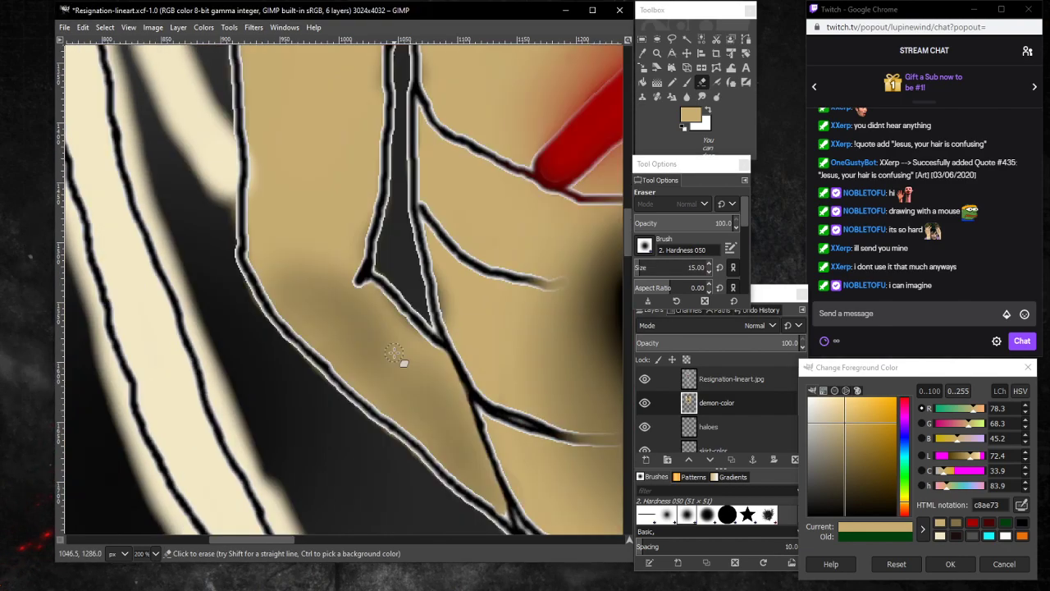
pyautogui.scroll(-4, 395, 348)
pyautogui.scroll(8, 396, 349)
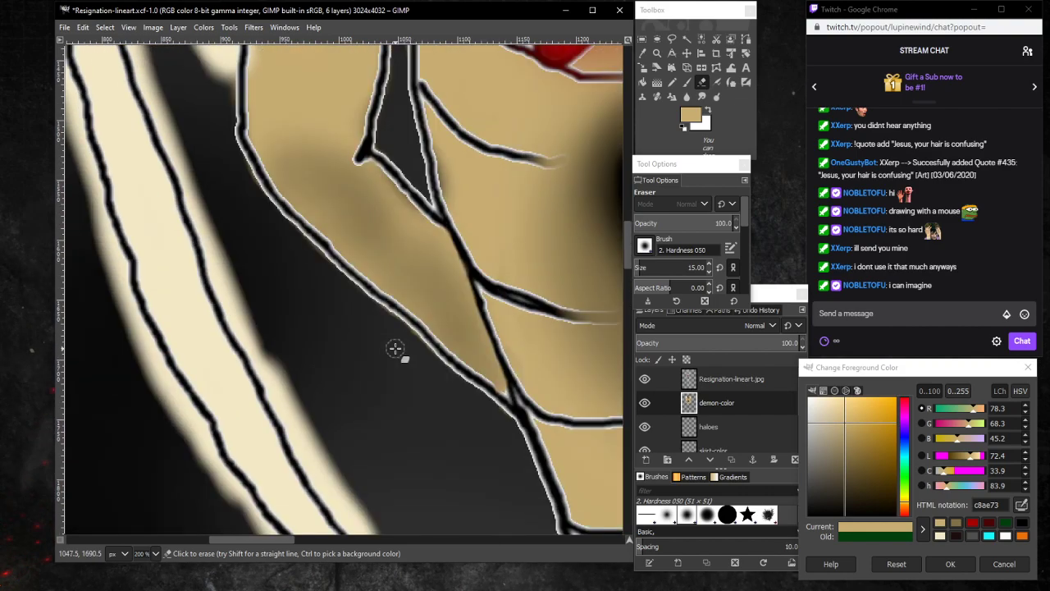
pyautogui.scroll(3, 395, 349)
pyautogui.scroll(-5, 396, 341)
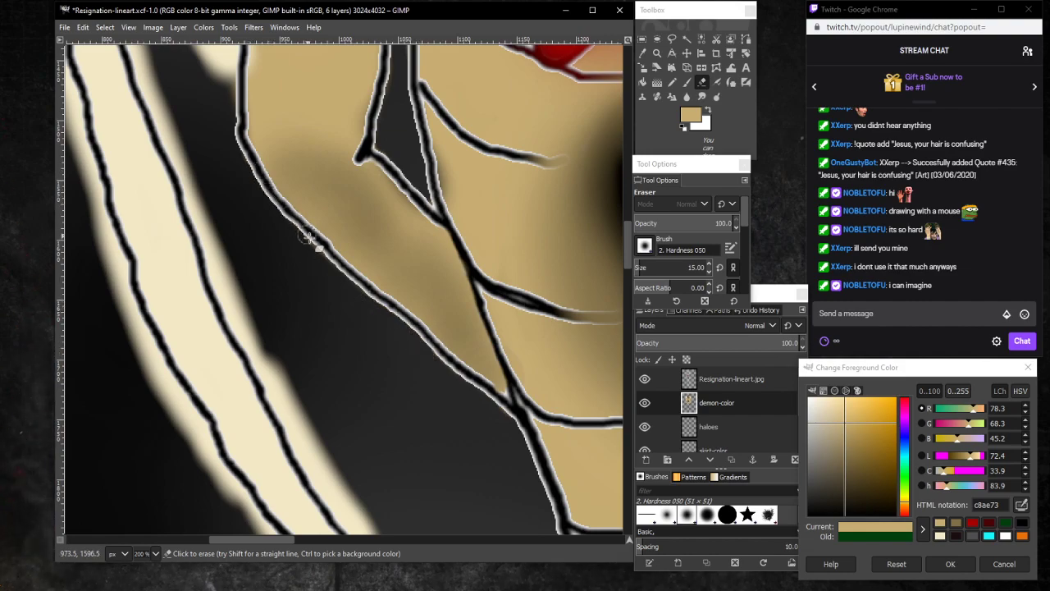
# Erase the skin color spilling past the opposite arm's outline, including the inner edge of its gap beside the torso.
pyautogui.moveTo(266, 538); pyautogui.dragTo(411, 507)
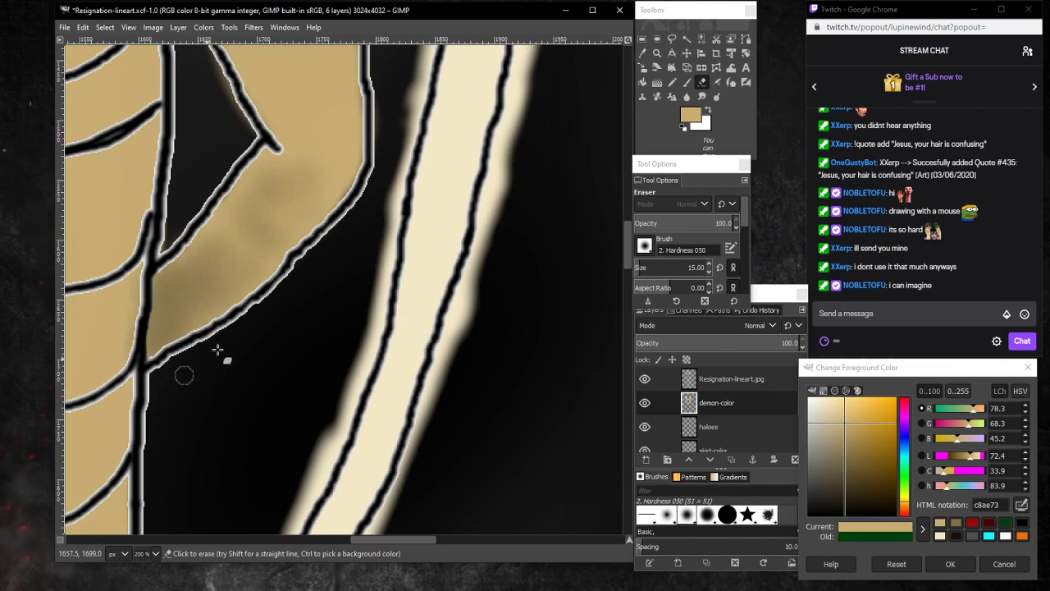
pyautogui.scroll(3, 246, 351)
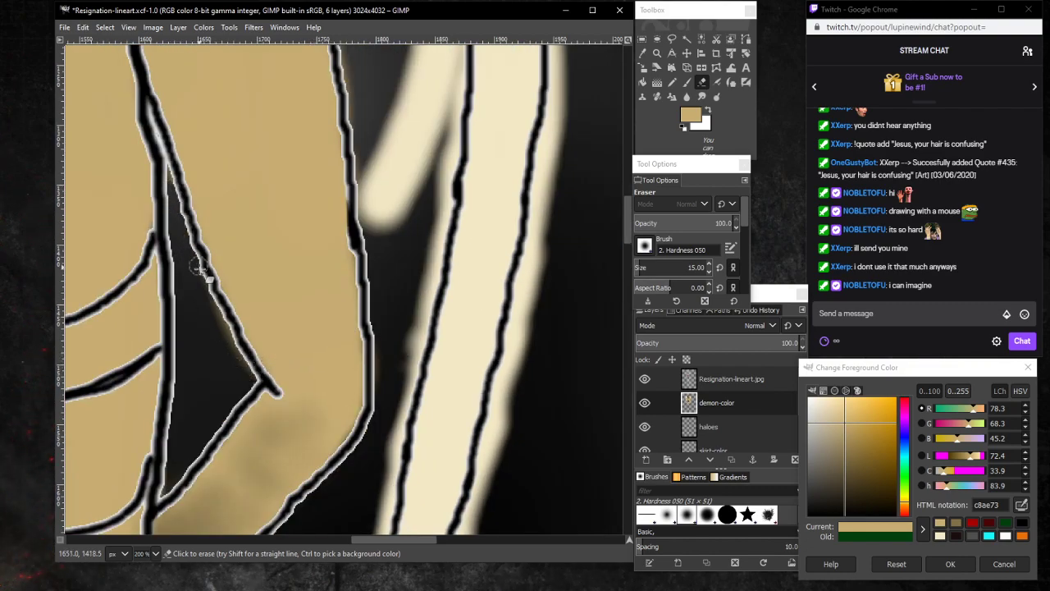
pyautogui.moveTo(199, 270); pyautogui.dragTo(235, 353)
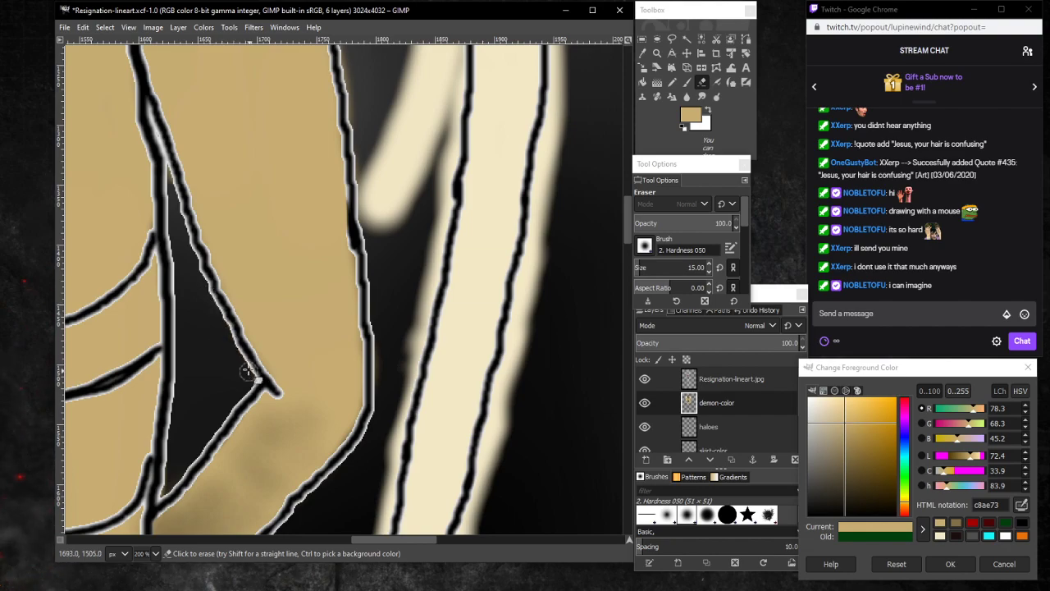
pyautogui.scroll(5, 248, 370)
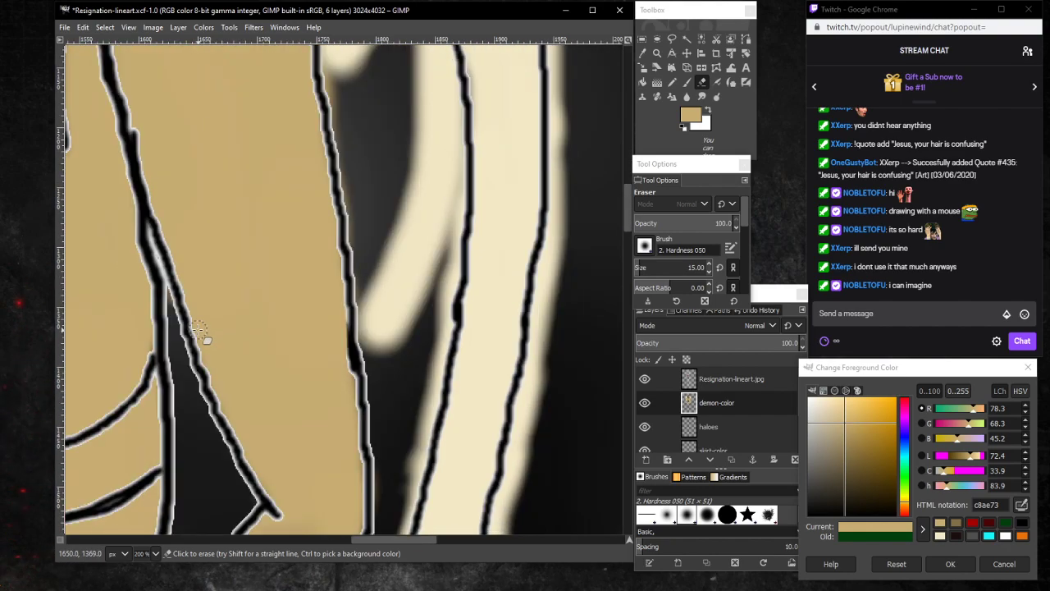
pyautogui.scroll(-3, 200, 332)
pyautogui.moveTo(376, 543); pyautogui.dragTo(346, 541)
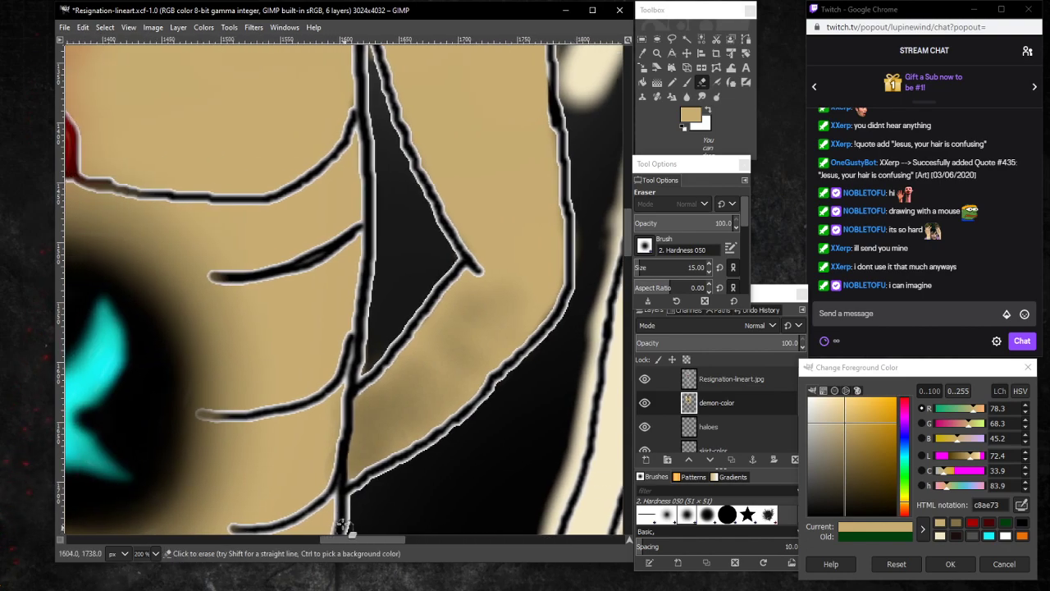
pyautogui.scroll(4, 270, 387)
pyautogui.scroll(-2, 266, 358)
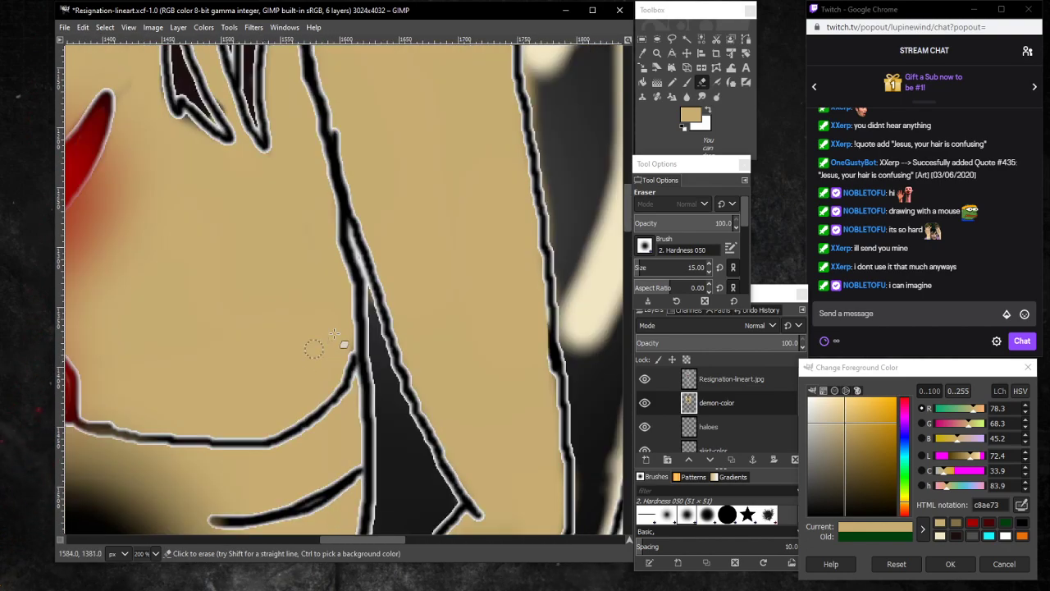
pyautogui.scroll(10, 350, 367)
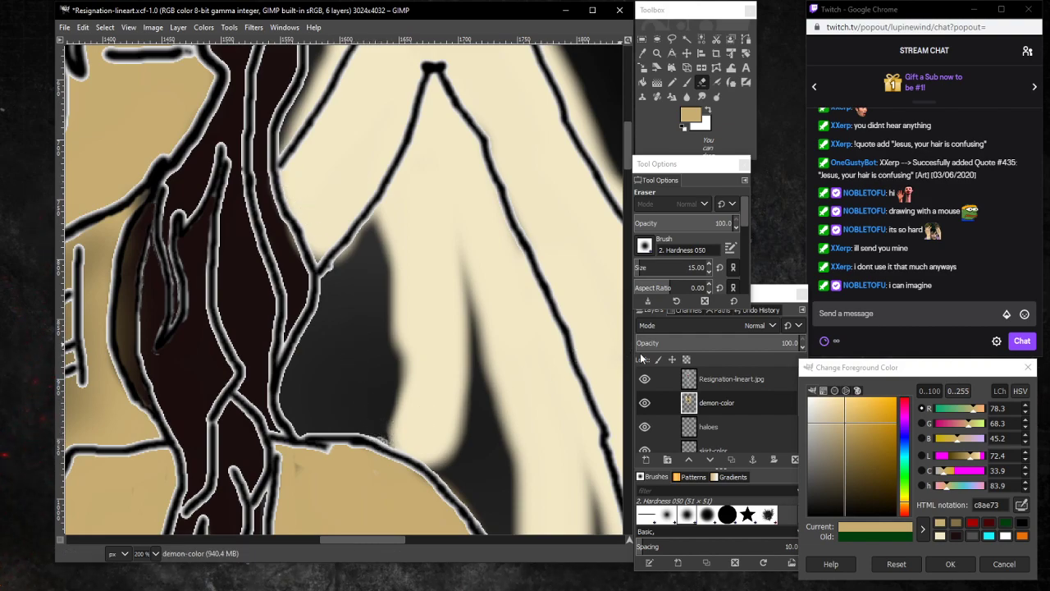
# On the demon-color layer, start filling the antler's first prong with cream f3e8c6 using the Paintbrush at size 15.
pyautogui.click(737, 386)
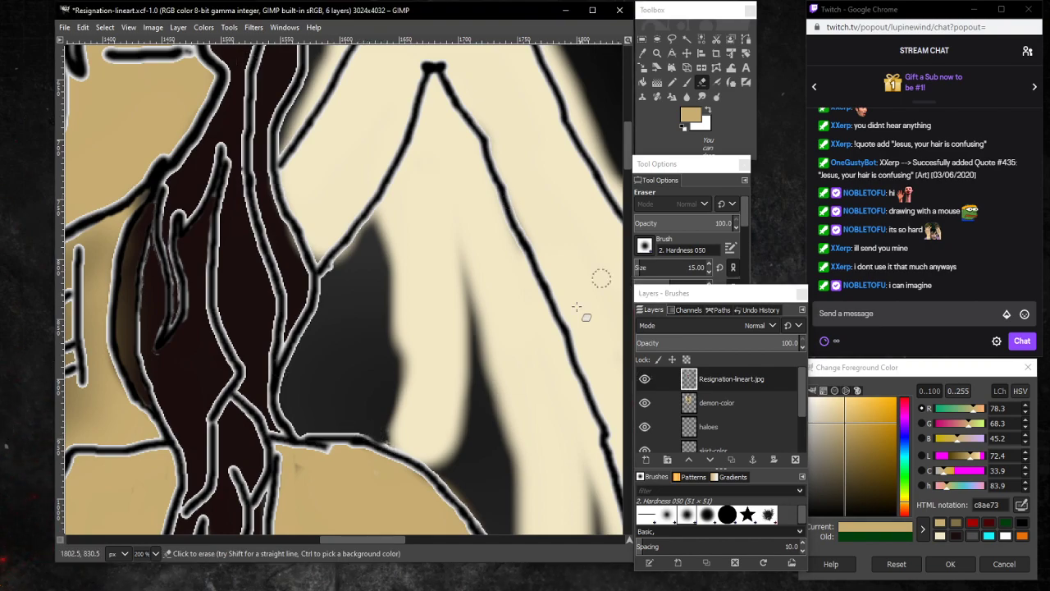
pyautogui.click(717, 402)
pyautogui.scroll(5, 412, 296)
pyautogui.scroll(2, 347, 275)
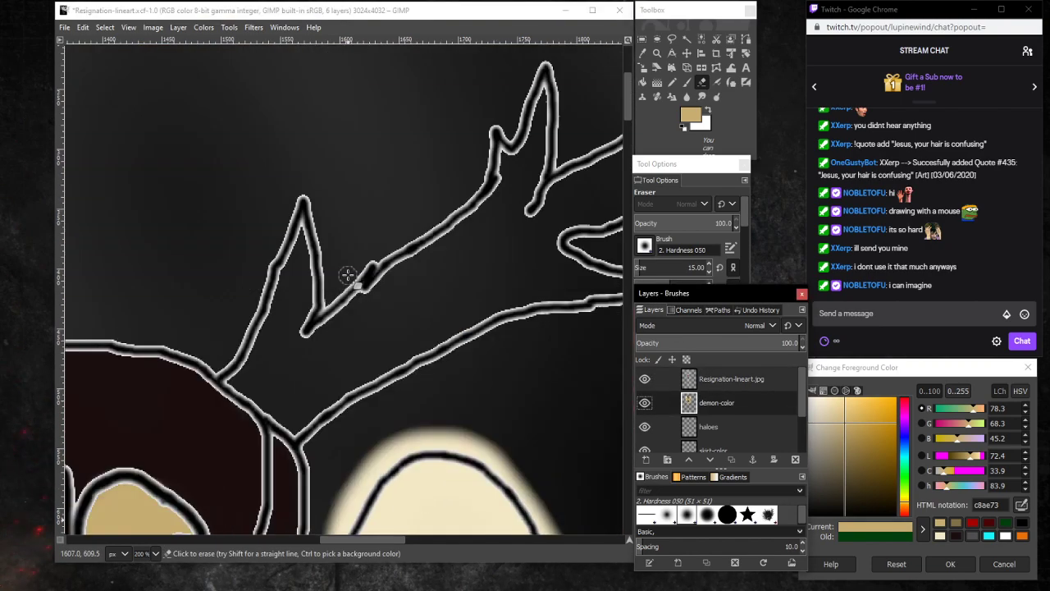
pyautogui.scroll(-2, 347, 274)
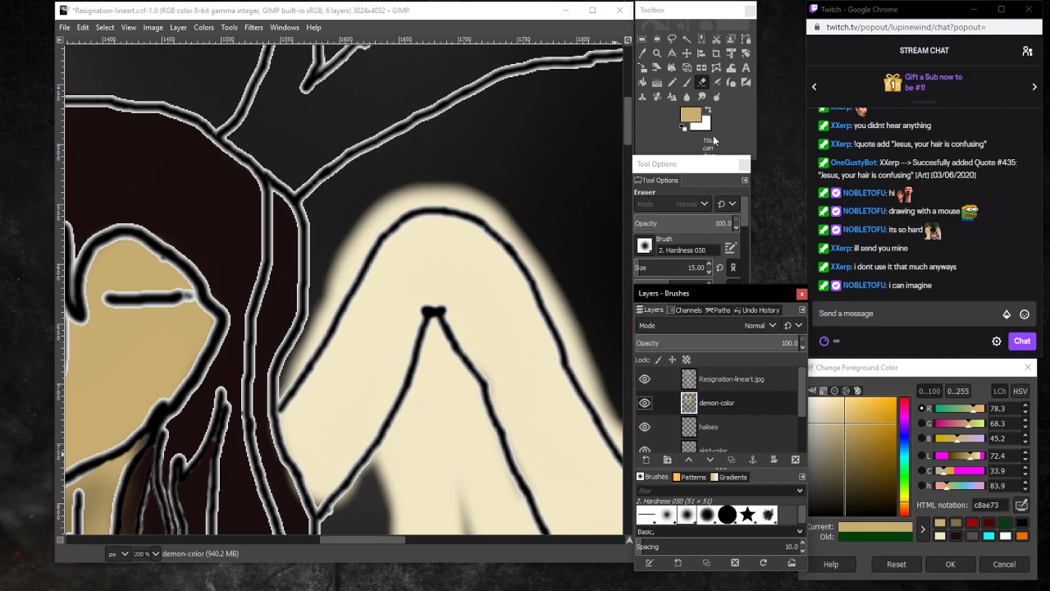
pyautogui.click(687, 82)
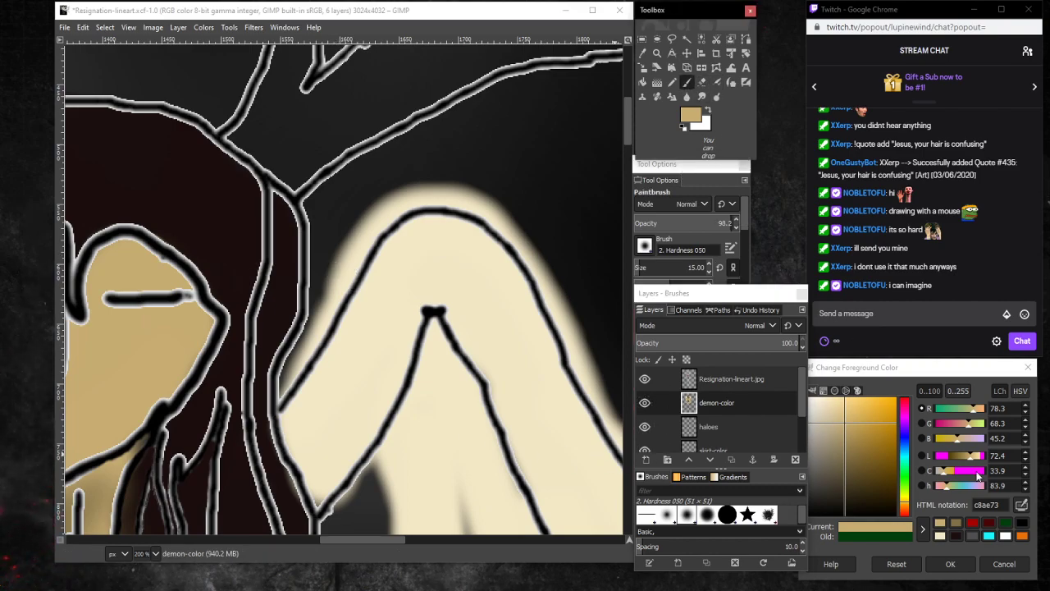
pyautogui.click(942, 536)
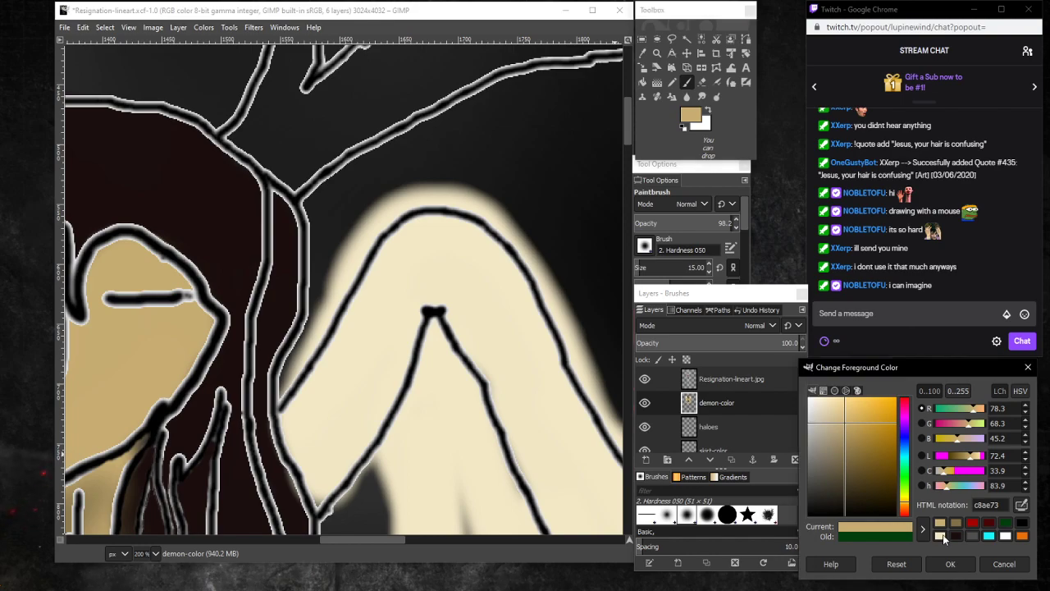
pyautogui.scroll(5, 256, 85)
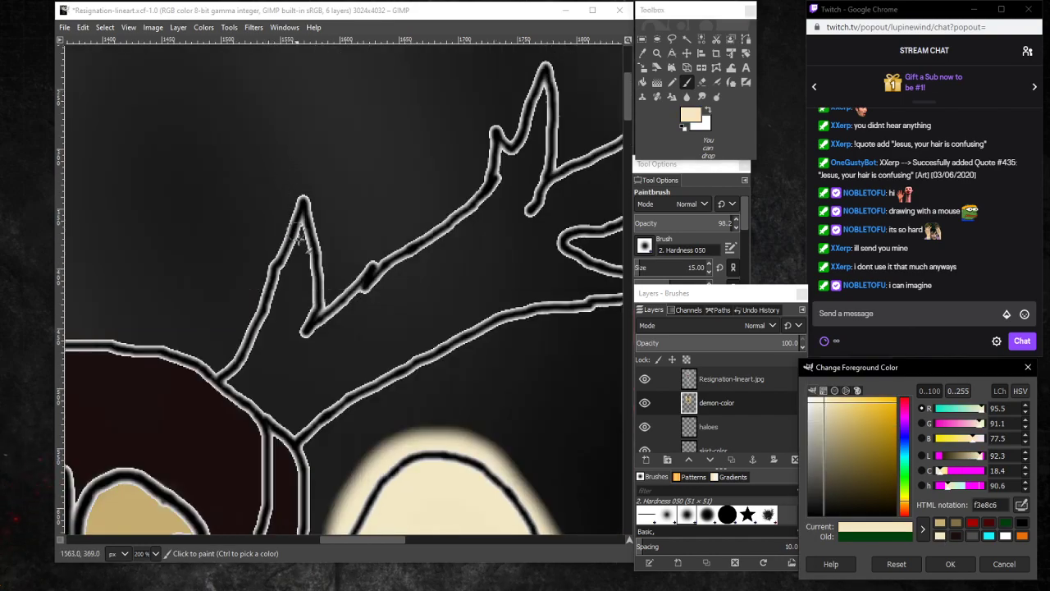
pyautogui.click(302, 234)
pyautogui.moveTo(298, 271); pyautogui.dragTo(298, 253)
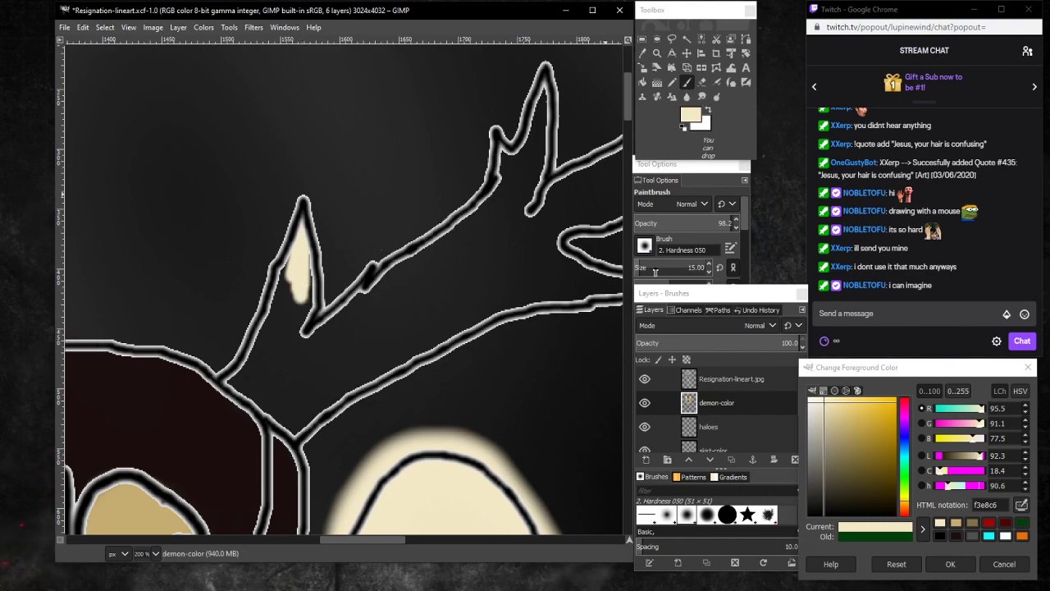
# Fill the antler's first prong, second prong and main stem with cream using the Paintbrush at size 37.
pyautogui.moveTo(646, 267); pyautogui.dragTo(649, 267)
pyautogui.moveTo(317, 261)
pyautogui.mouseDown()
pyautogui.moveTo(311, 286)
pyautogui.moveTo(302, 202)
pyautogui.moveTo(234, 373)
pyautogui.moveTo(298, 425)
pyautogui.moveTo(283, 305)
pyautogui.mouseUp()
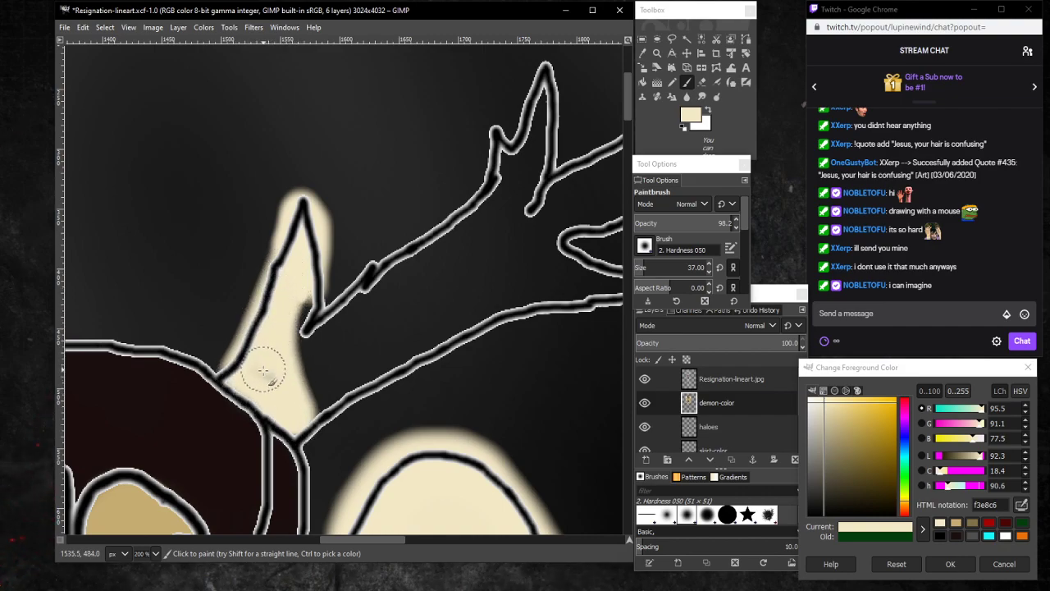
pyautogui.moveTo(299, 351)
pyautogui.mouseDown()
pyautogui.moveTo(370, 285)
pyautogui.moveTo(308, 364)
pyautogui.moveTo(358, 303)
pyautogui.moveTo(326, 320)
pyautogui.moveTo(368, 269)
pyautogui.moveTo(480, 194)
pyautogui.moveTo(497, 141)
pyautogui.moveTo(502, 174)
pyautogui.moveTo(526, 150)
pyautogui.moveTo(539, 80)
pyautogui.mouseUp()
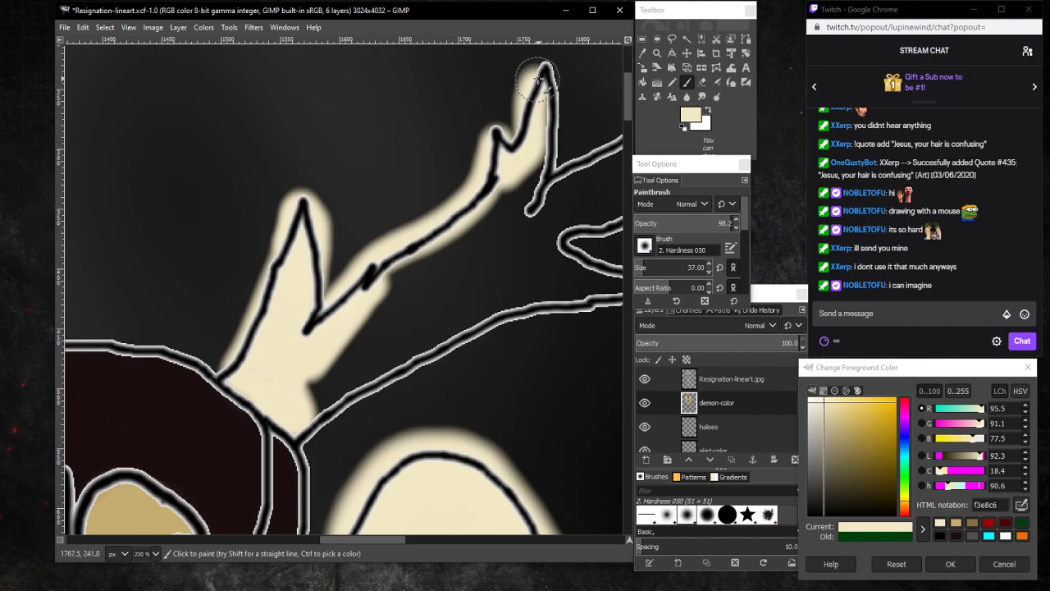
pyautogui.moveTo(547, 138)
pyautogui.mouseDown()
pyautogui.moveTo(509, 221)
pyautogui.moveTo(517, 167)
pyautogui.moveTo(456, 256)
pyautogui.moveTo(461, 232)
pyautogui.moveTo(356, 307)
pyautogui.moveTo(398, 273)
pyautogui.moveTo(320, 356)
pyautogui.moveTo(385, 309)
pyautogui.moveTo(301, 398)
pyautogui.moveTo(384, 366)
pyautogui.moveTo(326, 398)
pyautogui.moveTo(425, 317)
pyautogui.moveTo(313, 385)
pyautogui.moveTo(432, 284)
pyautogui.moveTo(485, 261)
pyautogui.mouseUp()
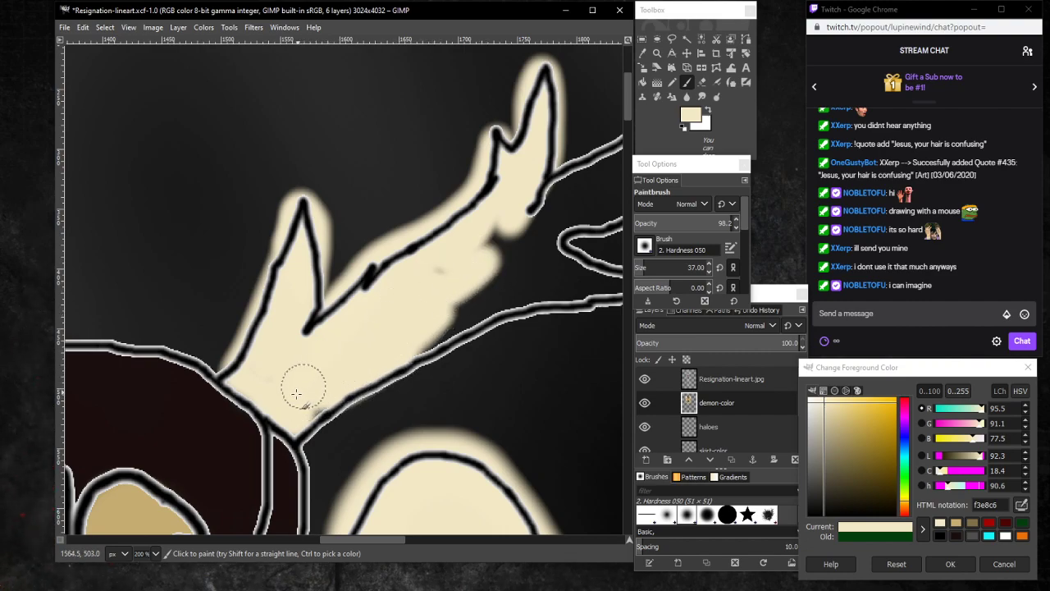
pyautogui.moveTo(338, 391)
pyautogui.mouseDown()
pyautogui.moveTo(491, 303)
pyautogui.moveTo(477, 306)
pyautogui.moveTo(468, 290)
pyautogui.moveTo(427, 302)
pyautogui.moveTo(454, 255)
pyautogui.moveTo(544, 220)
pyautogui.moveTo(467, 255)
pyautogui.moveTo(510, 230)
pyautogui.moveTo(464, 273)
pyautogui.moveTo(531, 239)
pyautogui.moveTo(526, 273)
pyautogui.mouseUp()
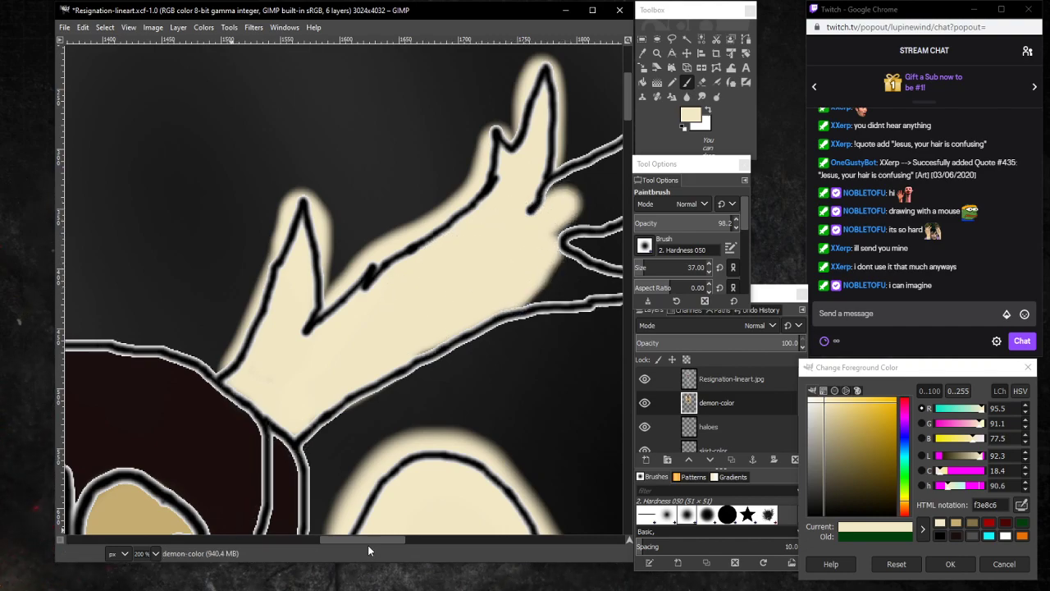
# Fill the same antler's short lower prong with cream and cover its underside outline down to the head.
pyautogui.moveTo(366, 539); pyautogui.dragTo(407, 539)
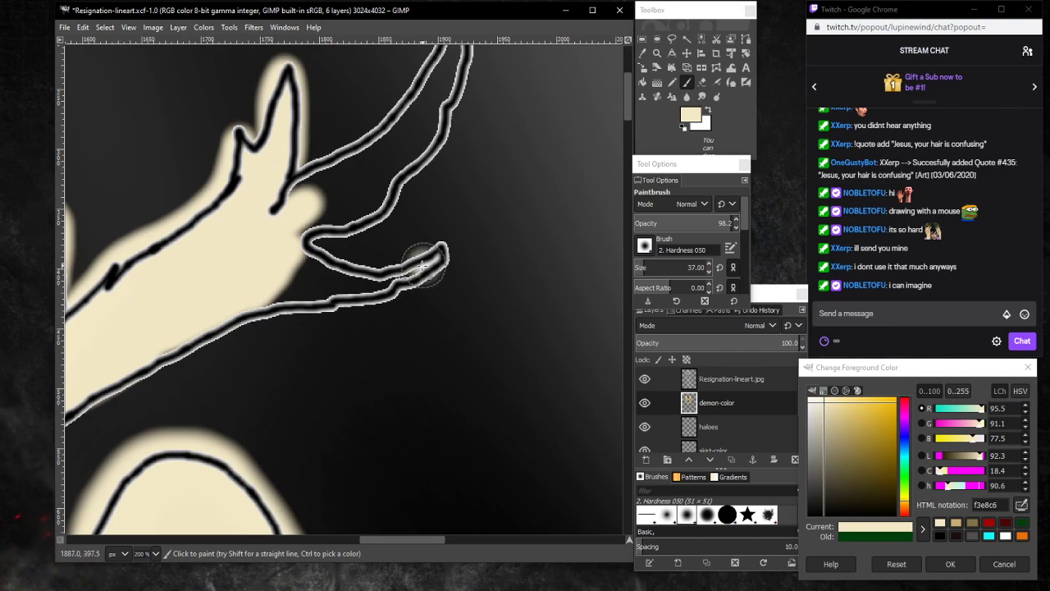
pyautogui.moveTo(421, 264)
pyautogui.mouseDown()
pyautogui.moveTo(390, 278)
pyautogui.moveTo(420, 265)
pyautogui.mouseUp()
pyautogui.moveTo(349, 284); pyautogui.dragTo(323, 284)
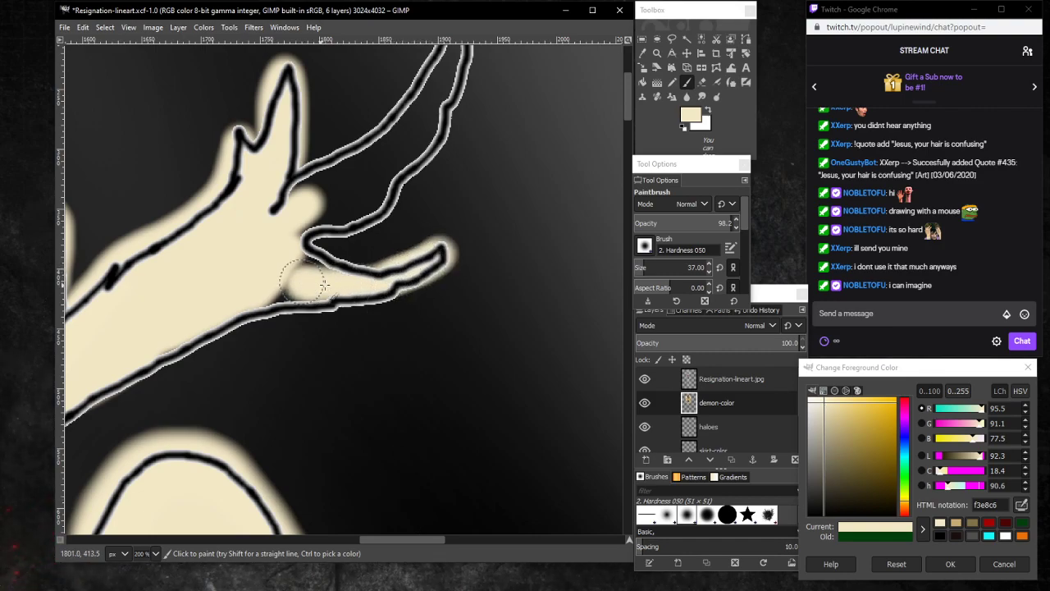
pyautogui.moveTo(272, 249)
pyautogui.mouseDown()
pyautogui.moveTo(311, 286)
pyautogui.moveTo(232, 297)
pyautogui.moveTo(276, 284)
pyautogui.mouseUp()
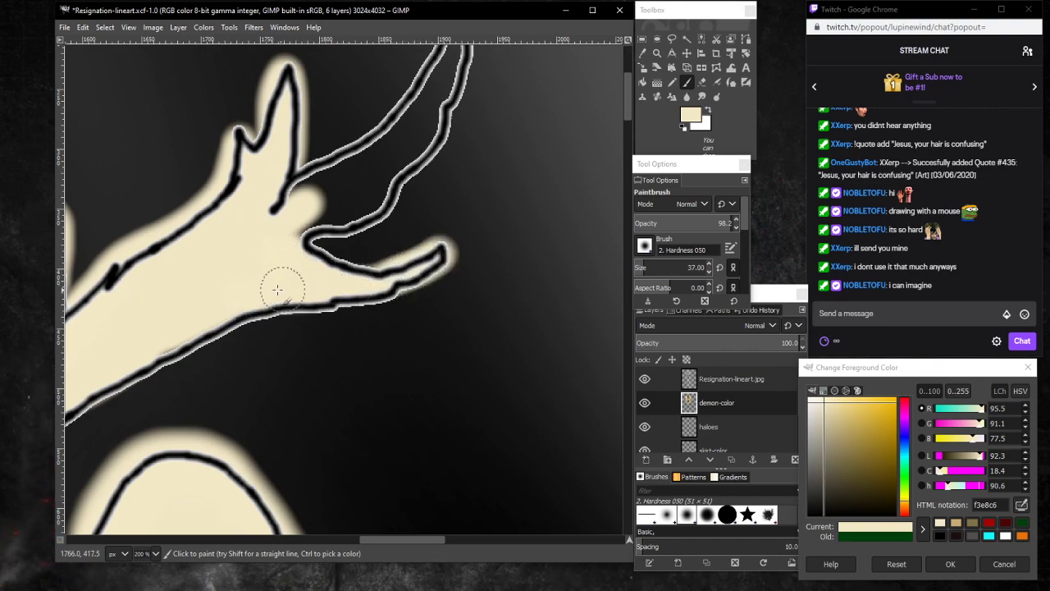
pyautogui.moveTo(439, 261)
pyautogui.mouseDown()
pyautogui.moveTo(382, 294)
pyautogui.moveTo(274, 314)
pyautogui.mouseUp()
pyautogui.moveTo(206, 335); pyautogui.dragTo(141, 373)
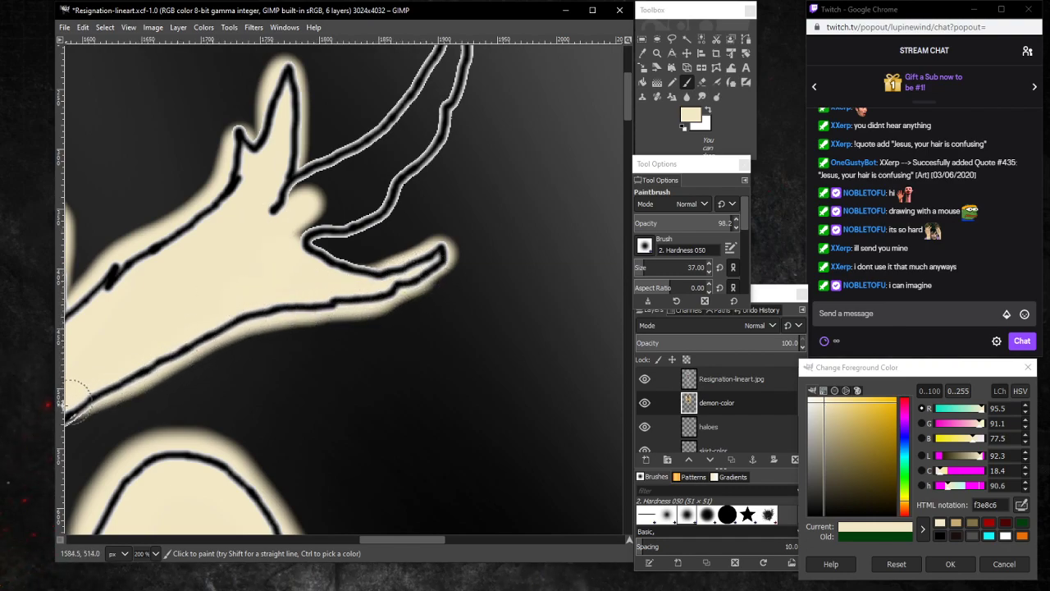
pyautogui.moveTo(363, 539); pyautogui.dragTo(309, 540)
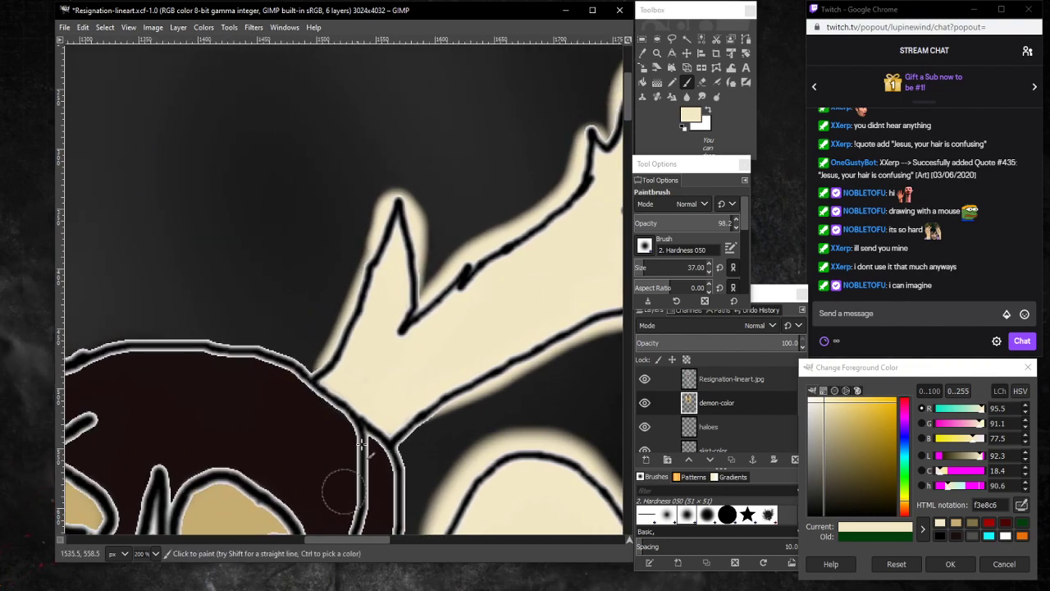
pyautogui.moveTo(454, 366)
pyautogui.mouseDown()
pyautogui.moveTo(416, 411)
pyautogui.moveTo(421, 424)
pyautogui.mouseUp()
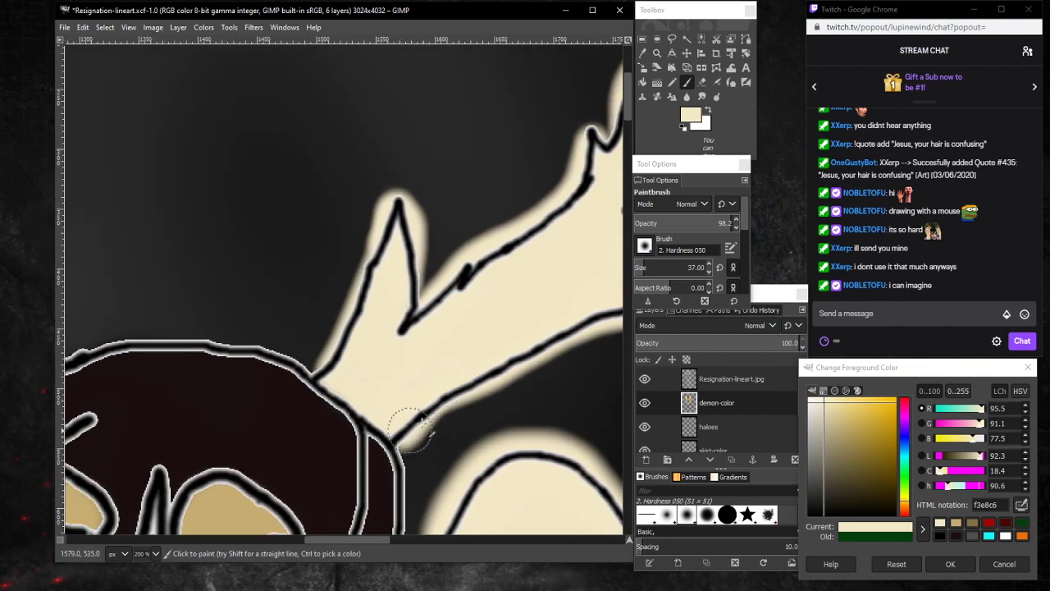
# Fill the antler's long outer prong with cream, covering both of its outlines up to the tip.
pyautogui.hscroll(5, 369, 538)
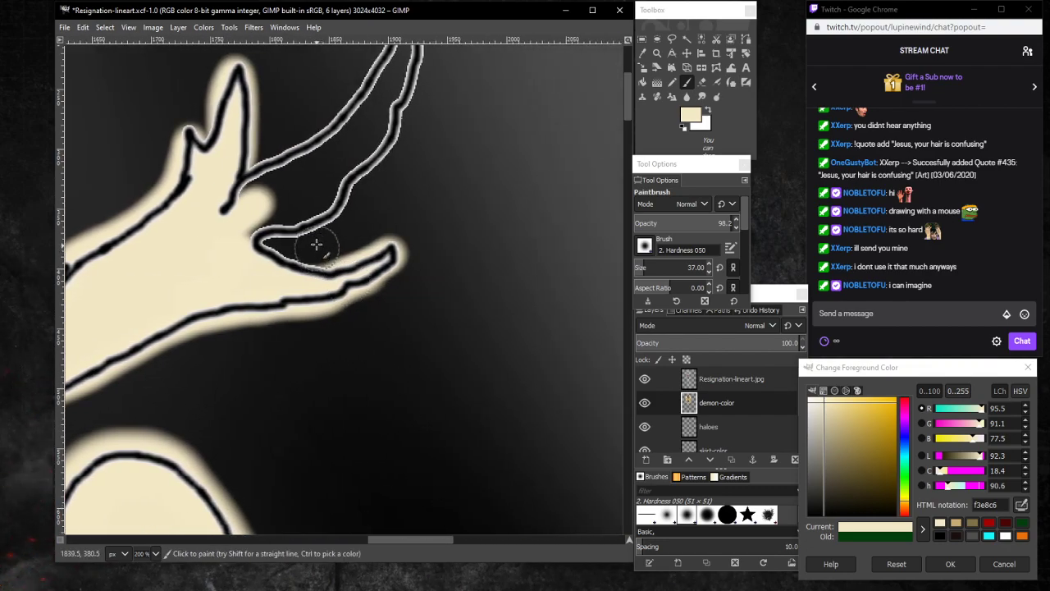
pyautogui.scroll(2, 375, 206)
pyautogui.moveTo(380, 203)
pyautogui.mouseDown()
pyautogui.moveTo(406, 133)
pyautogui.moveTo(398, 201)
pyautogui.moveTo(407, 164)
pyautogui.moveTo(377, 245)
pyautogui.mouseUp()
pyautogui.moveTo(394, 203)
pyautogui.mouseDown()
pyautogui.moveTo(331, 312)
pyautogui.moveTo(353, 283)
pyautogui.moveTo(285, 336)
pyautogui.moveTo(324, 317)
pyautogui.moveTo(348, 273)
pyautogui.moveTo(268, 323)
pyautogui.moveTo(334, 273)
pyautogui.moveTo(367, 224)
pyautogui.moveTo(285, 328)
pyautogui.moveTo(264, 340)
pyautogui.moveTo(287, 308)
pyautogui.moveTo(251, 328)
pyautogui.moveTo(361, 220)
pyautogui.mouseUp()
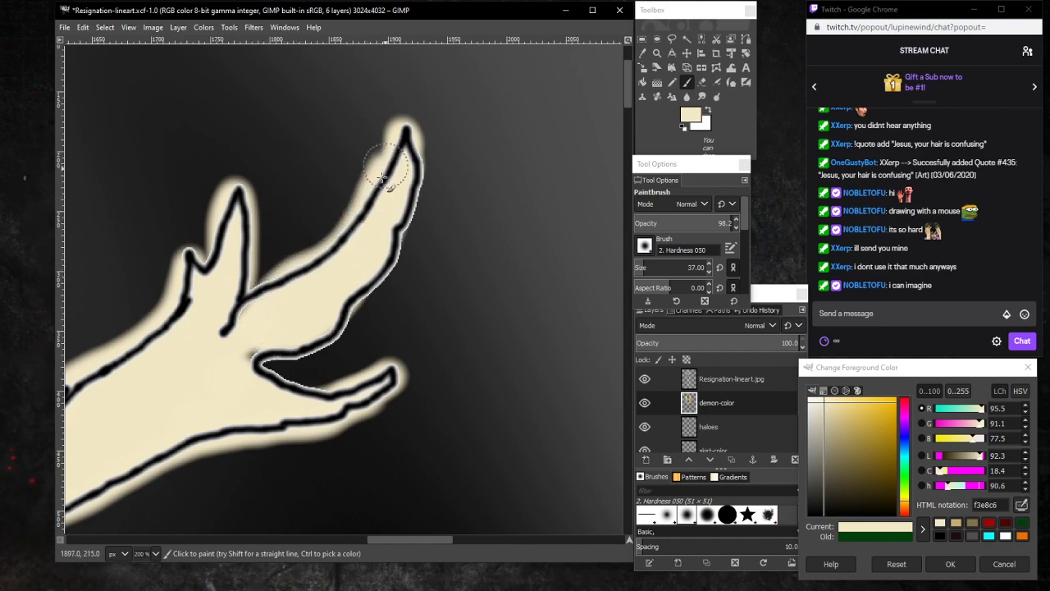
pyautogui.moveTo(381, 177)
pyautogui.mouseDown()
pyautogui.moveTo(320, 265)
pyautogui.moveTo(281, 295)
pyautogui.mouseUp()
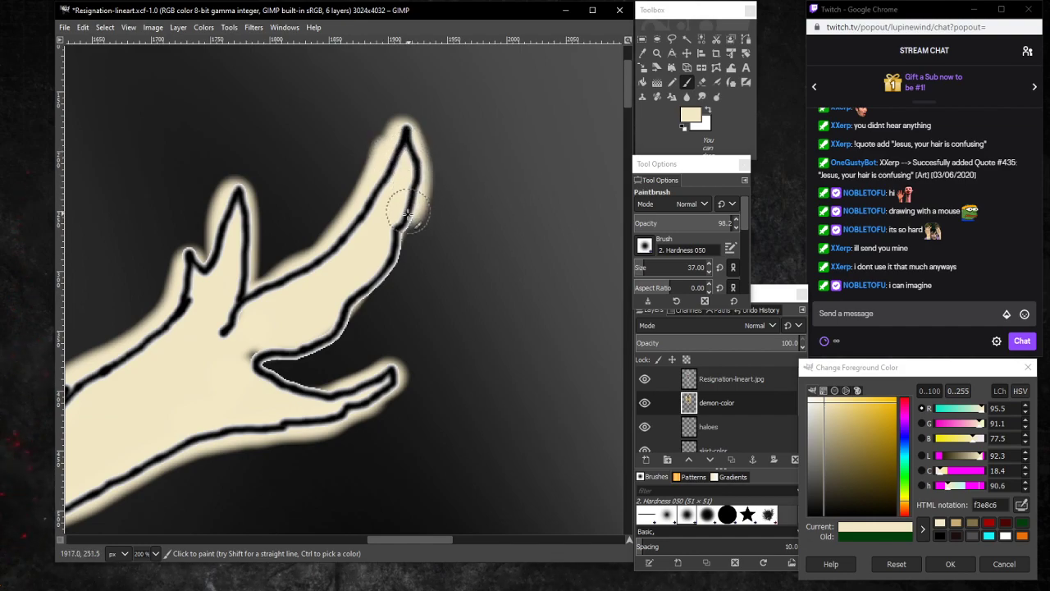
pyautogui.moveTo(407, 213)
pyautogui.mouseDown()
pyautogui.moveTo(402, 261)
pyautogui.moveTo(358, 326)
pyautogui.moveTo(320, 349)
pyautogui.moveTo(256, 361)
pyautogui.mouseUp()
pyautogui.hotkey('ctrl', 'z')
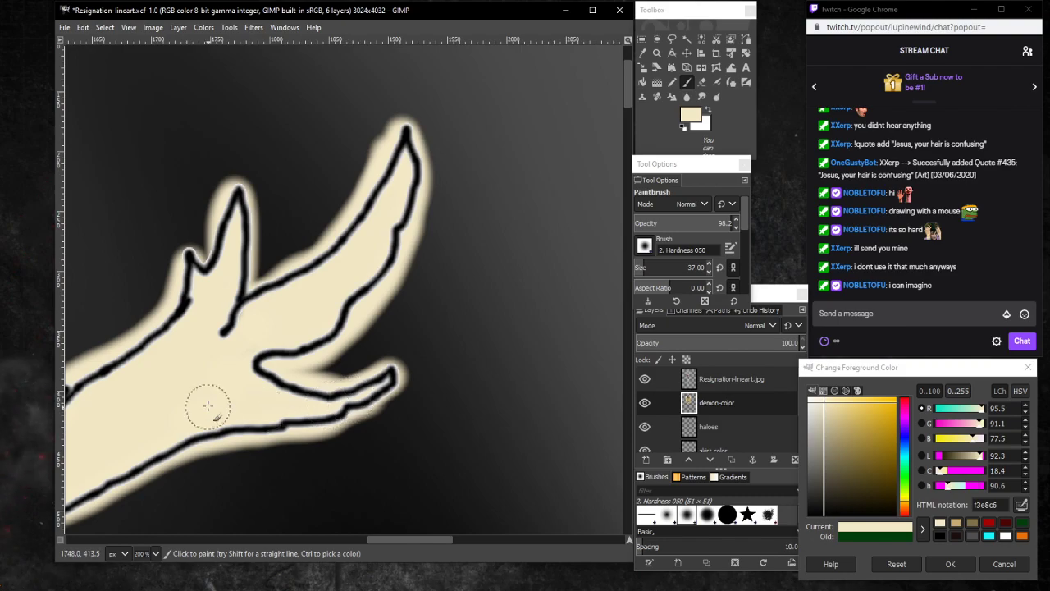
pyautogui.moveTo(406, 540); pyautogui.dragTo(271, 510)
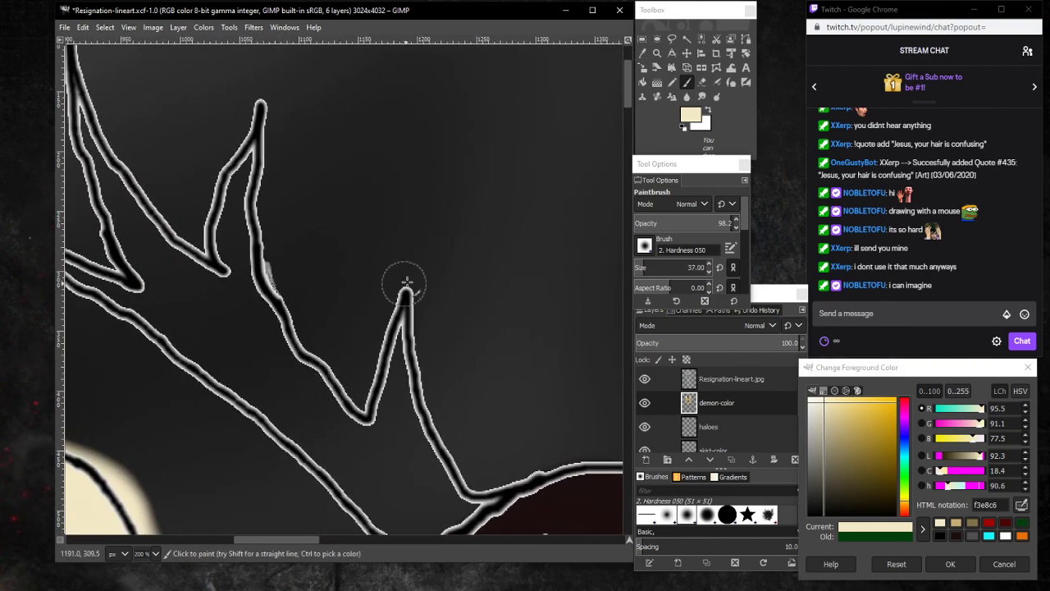
pyautogui.moveTo(403, 286)
pyautogui.mouseDown()
pyautogui.moveTo(393, 388)
pyautogui.moveTo(405, 282)
pyautogui.moveTo(426, 438)
pyautogui.moveTo(465, 491)
pyautogui.moveTo(428, 382)
pyautogui.moveTo(419, 282)
pyautogui.moveTo(446, 435)
pyautogui.moveTo(396, 293)
pyautogui.moveTo(366, 417)
pyautogui.moveTo(398, 388)
pyautogui.moveTo(388, 437)
pyautogui.moveTo(396, 386)
pyautogui.moveTo(404, 461)
pyautogui.mouseUp()
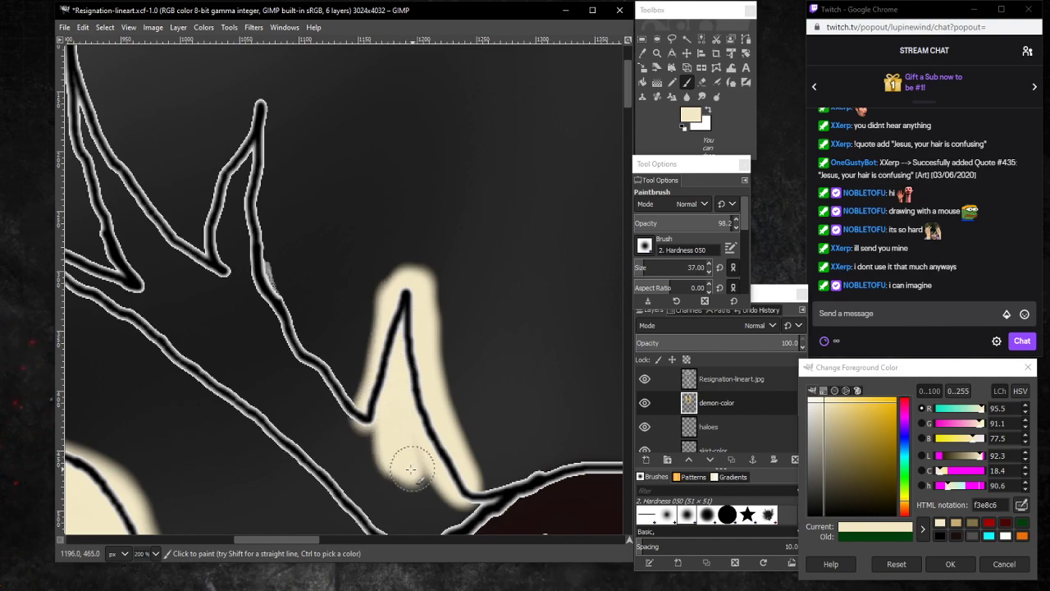
pyautogui.moveTo(279, 538); pyautogui.dragTo(302, 522)
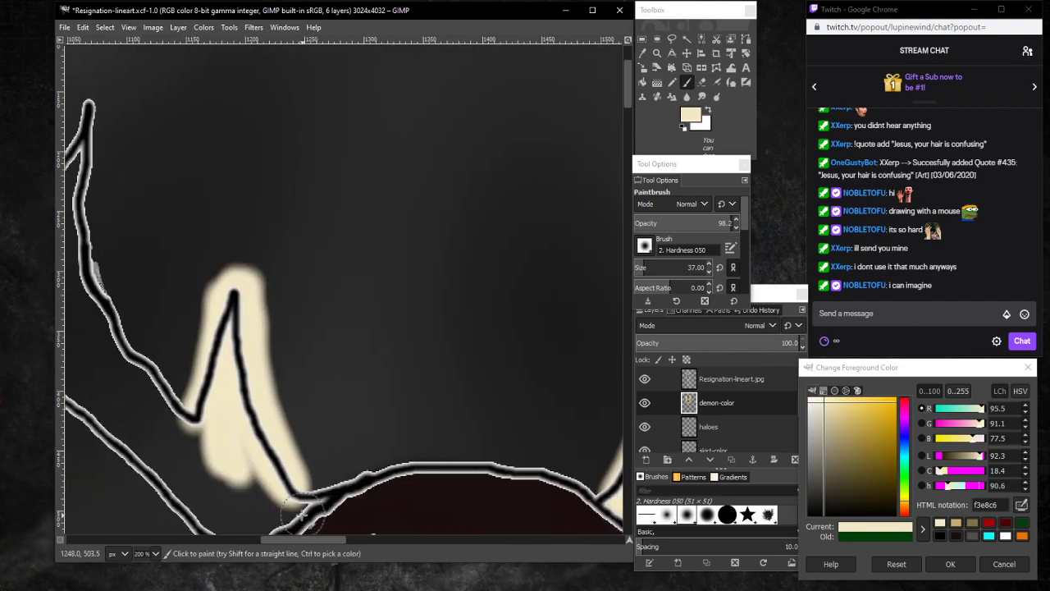
pyautogui.hotkey('ctrl', 'z')
pyautogui.hotkey('ctrl', 'z')
pyautogui.hotkey('ctrl', 'z')
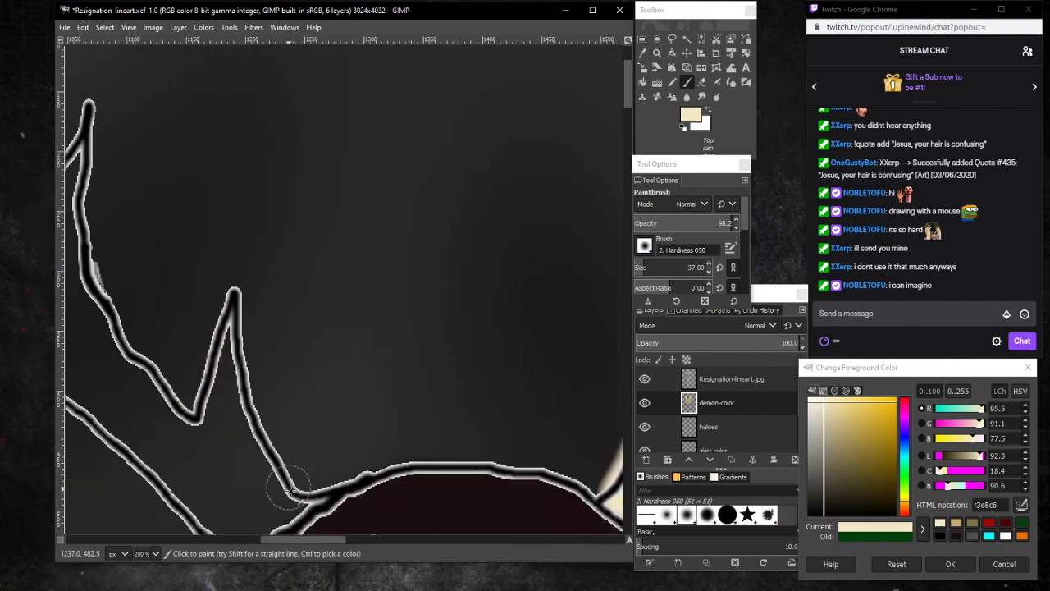
pyautogui.press('ctrl')
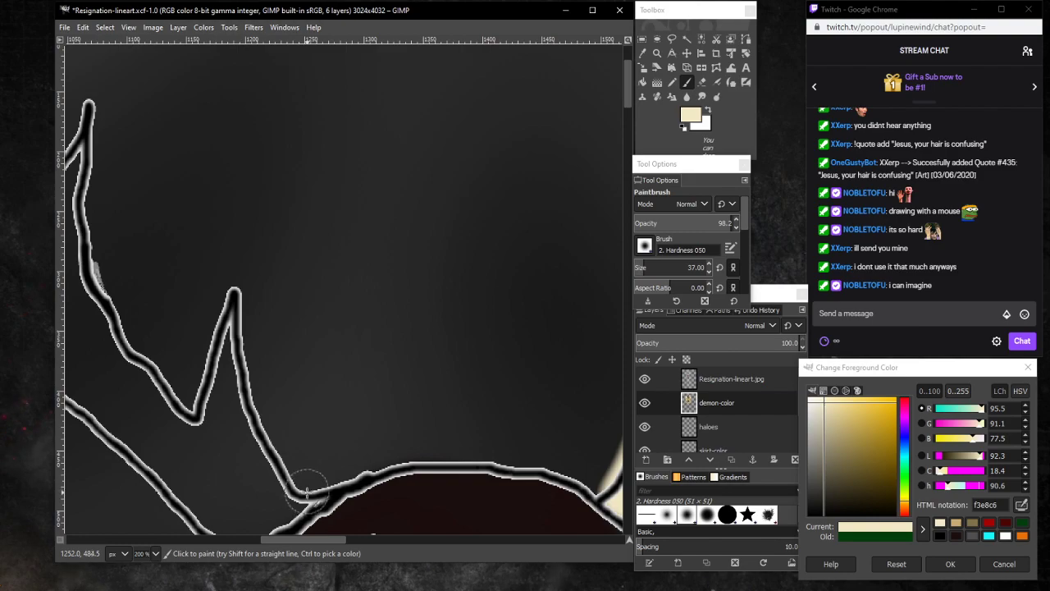
# Fill the opposite antler's innermost prong and stem with cream down to the hairline at size 37.
pyautogui.moveTo(307, 498)
pyautogui.mouseDown()
pyautogui.moveTo(298, 502)
pyautogui.moveTo(308, 495)
pyautogui.moveTo(282, 462)
pyautogui.moveTo(226, 306)
pyautogui.moveTo(232, 298)
pyautogui.moveTo(208, 399)
pyautogui.mouseUp()
pyautogui.moveTo(232, 343)
pyautogui.mouseDown()
pyautogui.moveTo(215, 428)
pyautogui.moveTo(232, 333)
pyautogui.moveTo(219, 331)
pyautogui.moveTo(204, 408)
pyautogui.mouseUp()
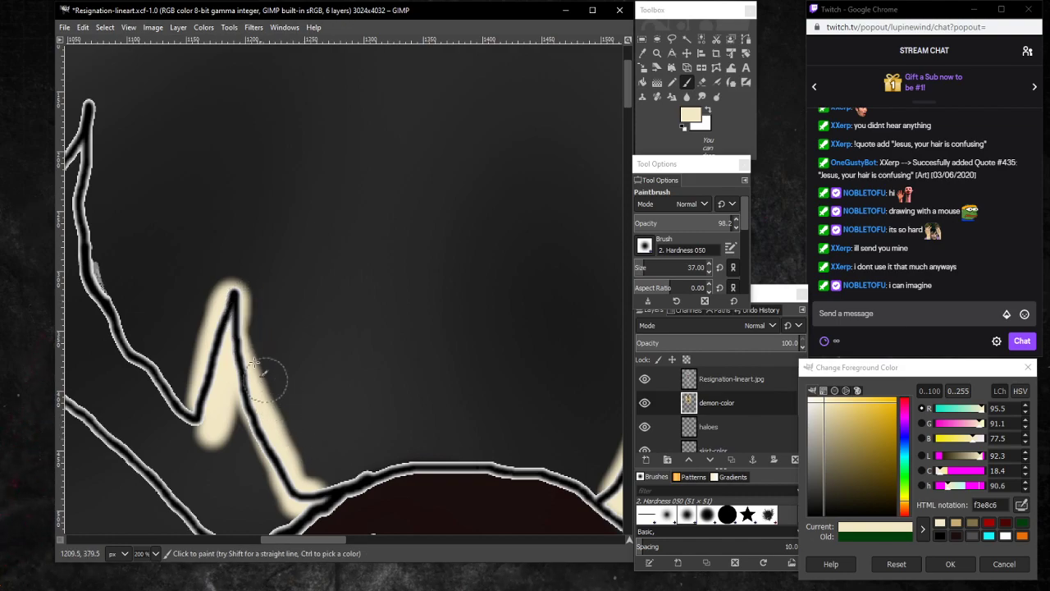
pyautogui.moveTo(241, 326); pyautogui.dragTo(240, 346)
pyautogui.moveTo(240, 408)
pyautogui.mouseDown()
pyautogui.moveTo(238, 438)
pyautogui.moveTo(245, 444)
pyautogui.moveTo(235, 420)
pyautogui.moveTo(274, 502)
pyautogui.moveTo(224, 438)
pyautogui.moveTo(164, 394)
pyautogui.moveTo(97, 297)
pyautogui.moveTo(83, 255)
pyautogui.moveTo(84, 102)
pyautogui.moveTo(79, 205)
pyautogui.moveTo(127, 431)
pyautogui.moveTo(217, 445)
pyautogui.moveTo(145, 383)
pyautogui.moveTo(124, 348)
pyautogui.moveTo(265, 513)
pyautogui.mouseUp()
pyautogui.scroll(-3, 265, 513)
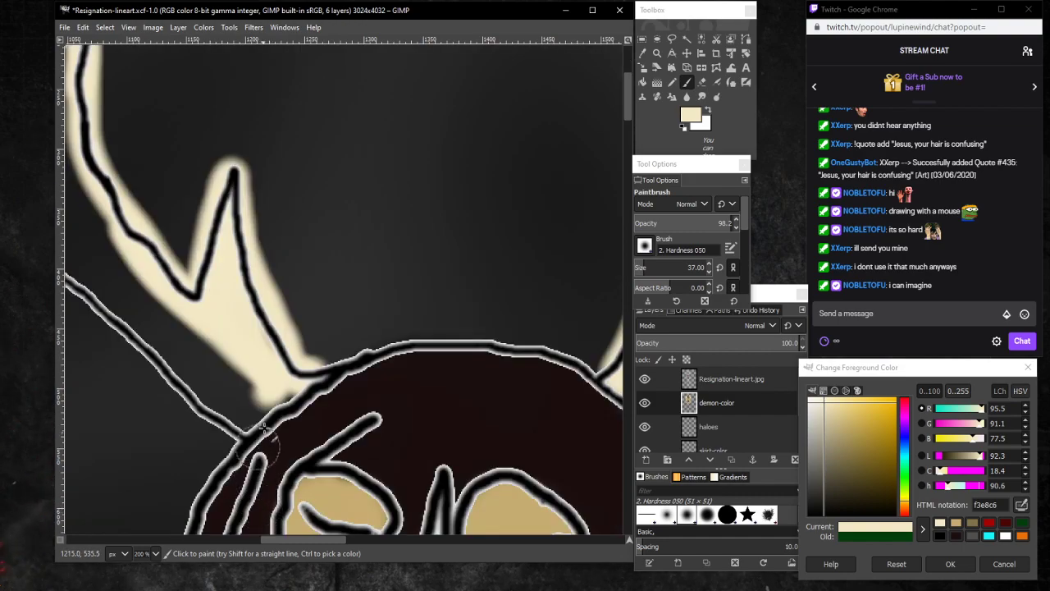
pyautogui.moveTo(284, 382)
pyautogui.mouseDown()
pyautogui.moveTo(235, 434)
pyautogui.moveTo(179, 395)
pyautogui.moveTo(65, 261)
pyautogui.moveTo(87, 298)
pyautogui.moveTo(69, 281)
pyautogui.moveTo(79, 283)
pyautogui.moveTo(76, 217)
pyautogui.moveTo(101, 257)
pyautogui.moveTo(104, 296)
pyautogui.moveTo(85, 191)
pyautogui.moveTo(125, 305)
pyautogui.moveTo(122, 267)
pyautogui.moveTo(163, 337)
pyautogui.moveTo(158, 350)
pyautogui.moveTo(145, 274)
pyautogui.moveTo(196, 326)
pyautogui.moveTo(212, 385)
pyautogui.moveTo(221, 367)
pyautogui.moveTo(256, 396)
pyautogui.moveTo(289, 378)
pyautogui.moveTo(263, 401)
pyautogui.moveTo(215, 416)
pyautogui.moveTo(174, 358)
pyautogui.mouseUp()
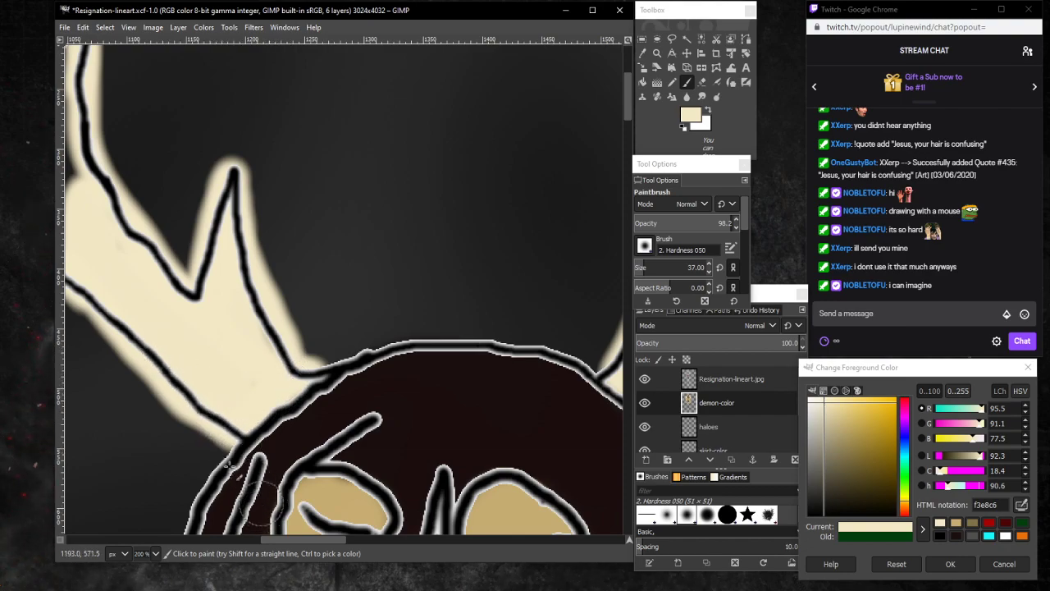
# Fill the opposite antler's remaining outer prongs with cream, working at 66.7% zoom.
pyautogui.click(155, 553)
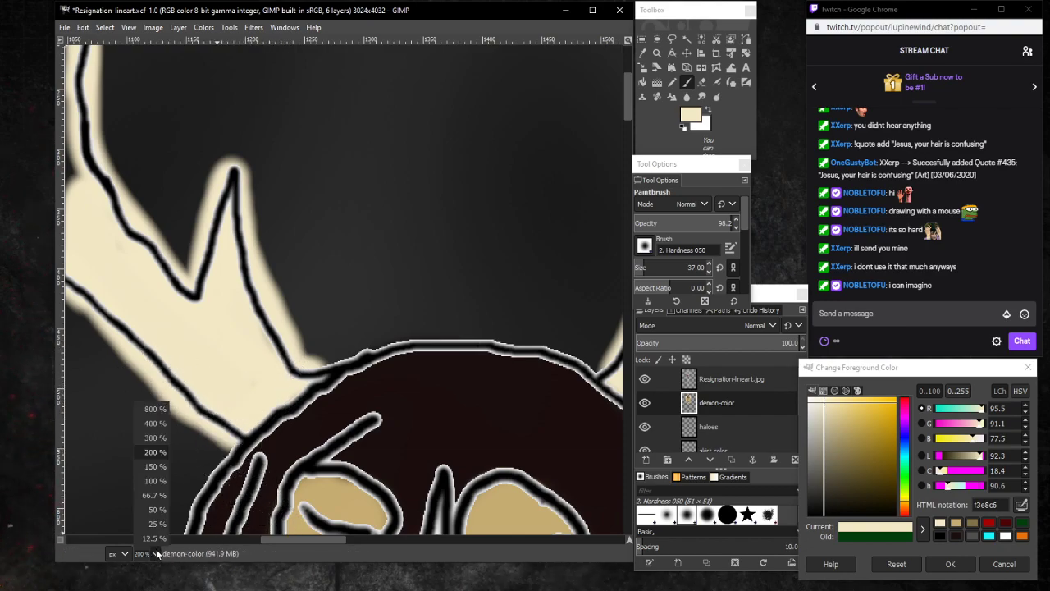
pyautogui.click(155, 495)
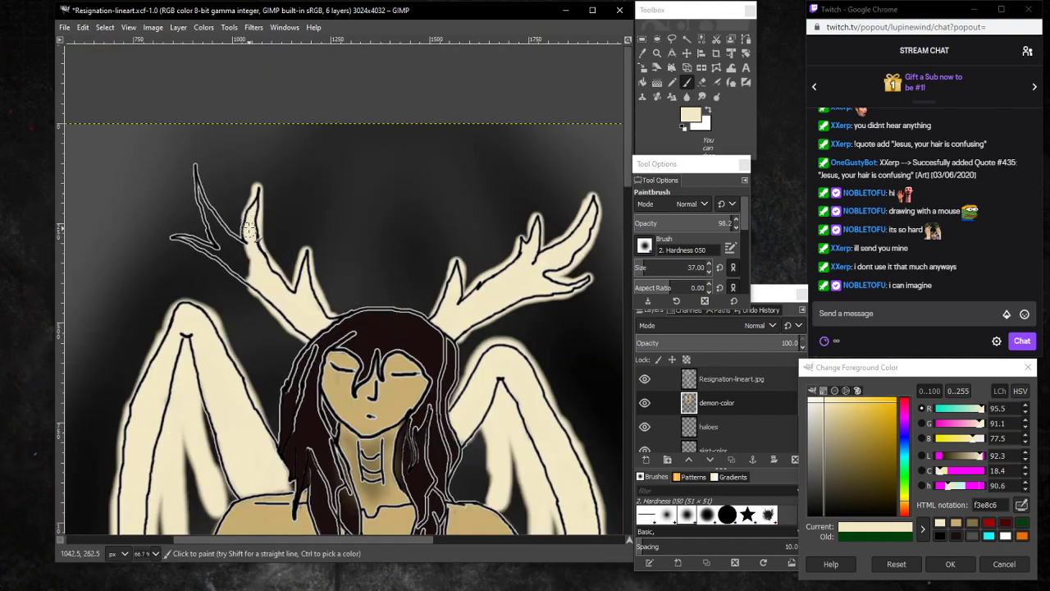
pyautogui.moveTo(250, 229)
pyautogui.mouseDown()
pyautogui.moveTo(251, 258)
pyautogui.moveTo(193, 169)
pyautogui.moveTo(219, 235)
pyautogui.mouseUp()
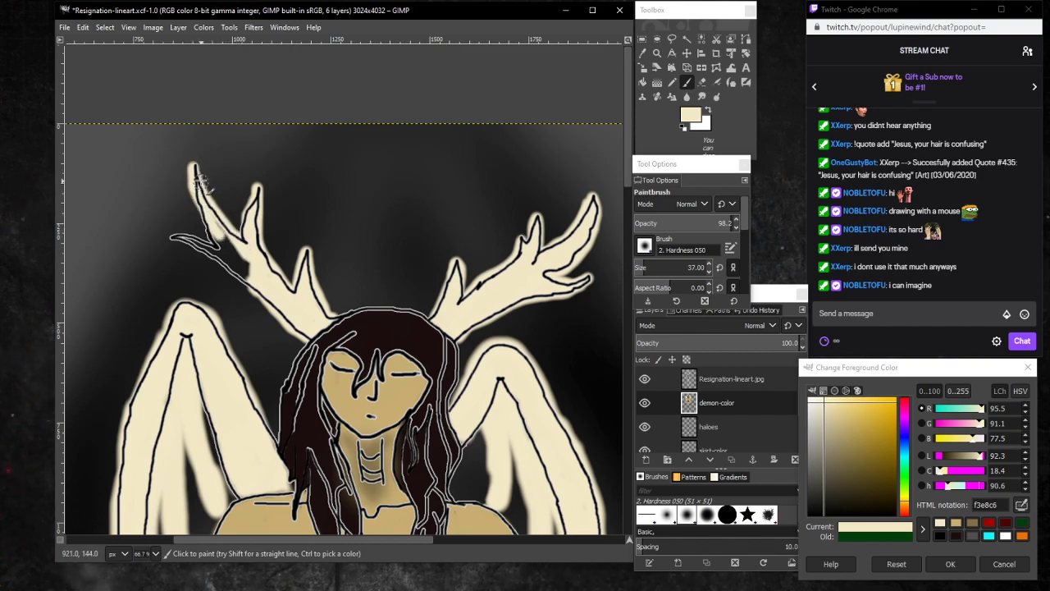
pyautogui.moveTo(196, 168); pyautogui.dragTo(215, 217)
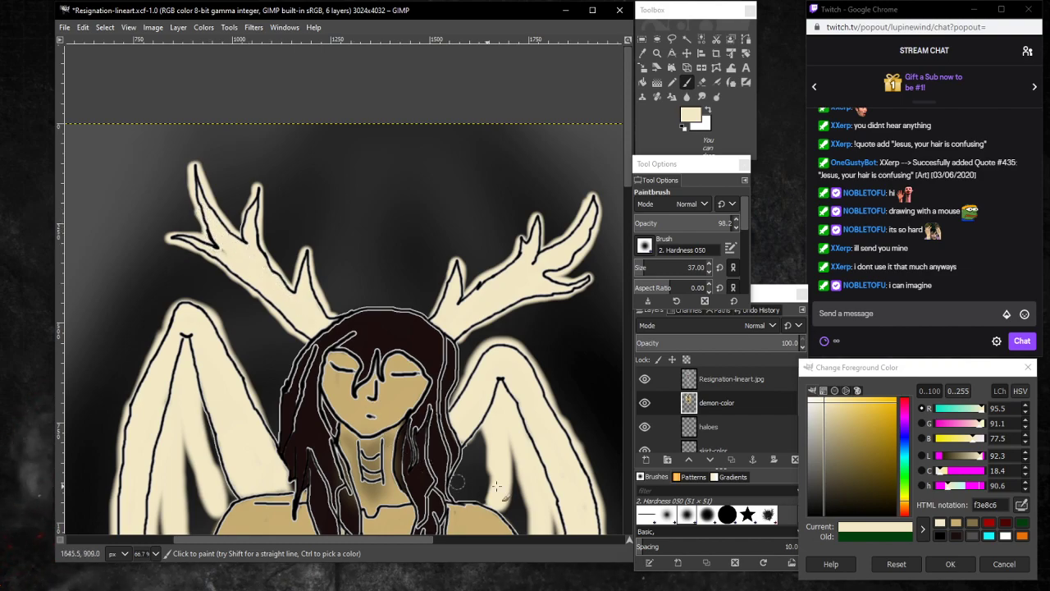
# Review the colored figure from the antlers down to the uncolored skirt, and check the lower layers in the list.
pyautogui.scroll(-3, 361, 277)
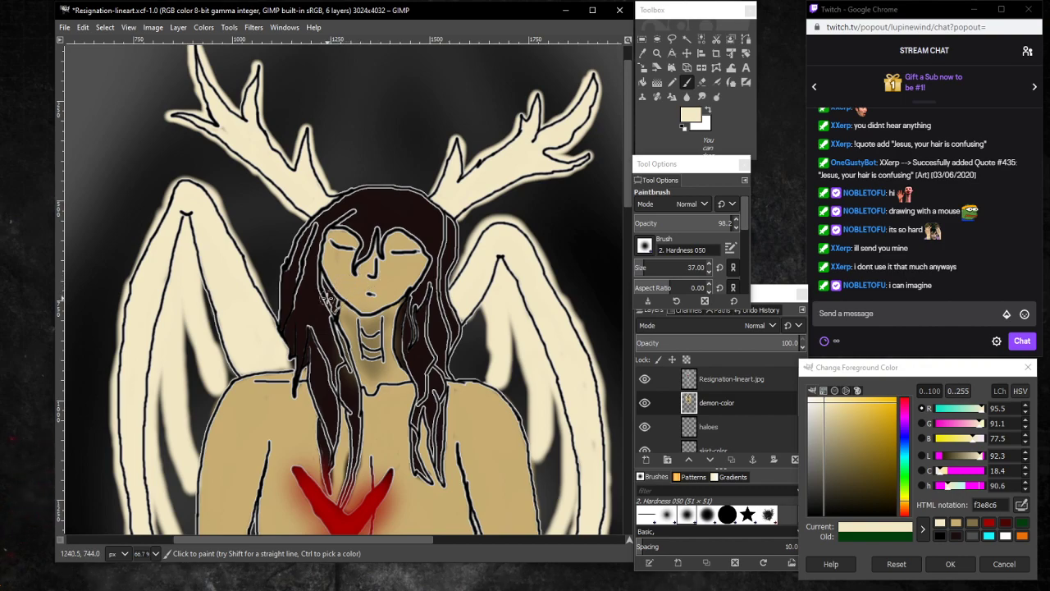
pyautogui.scroll(-15, 326, 301)
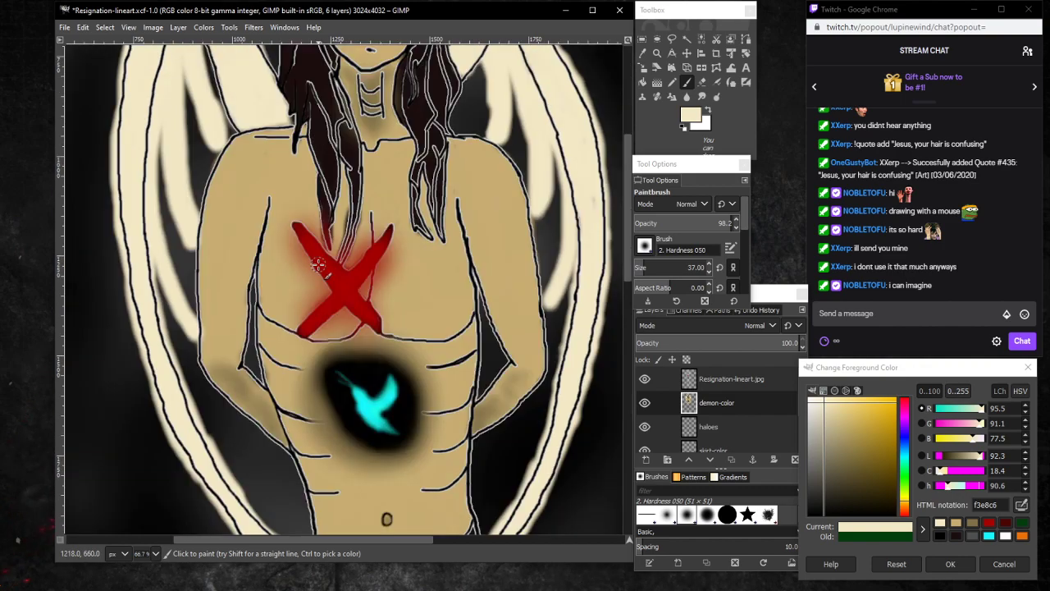
pyautogui.scroll(10, 313, 268)
pyautogui.scroll(9, 312, 267)
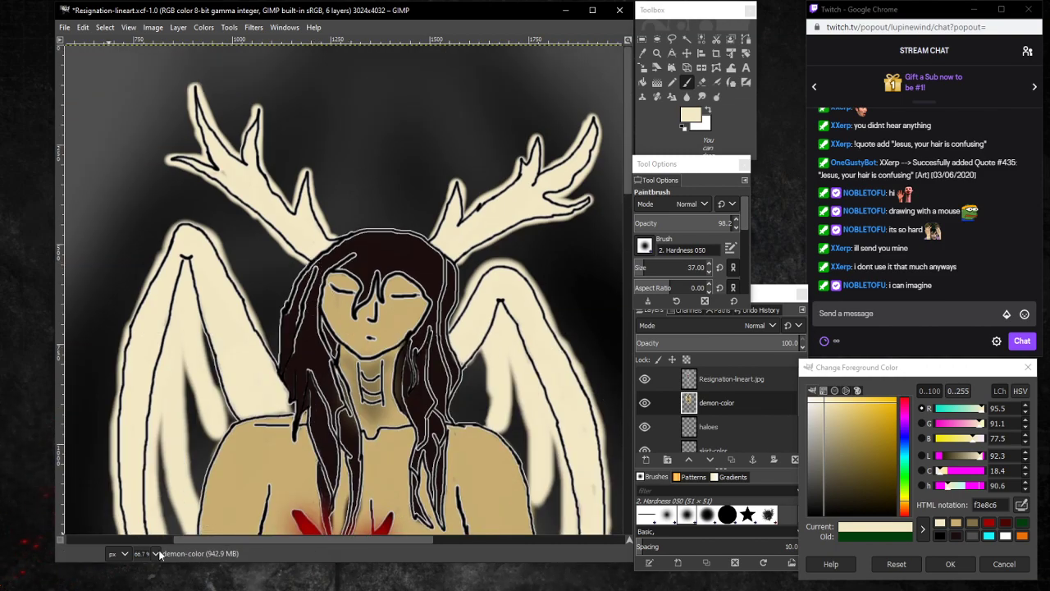
pyautogui.click(156, 554)
pyautogui.click(149, 527)
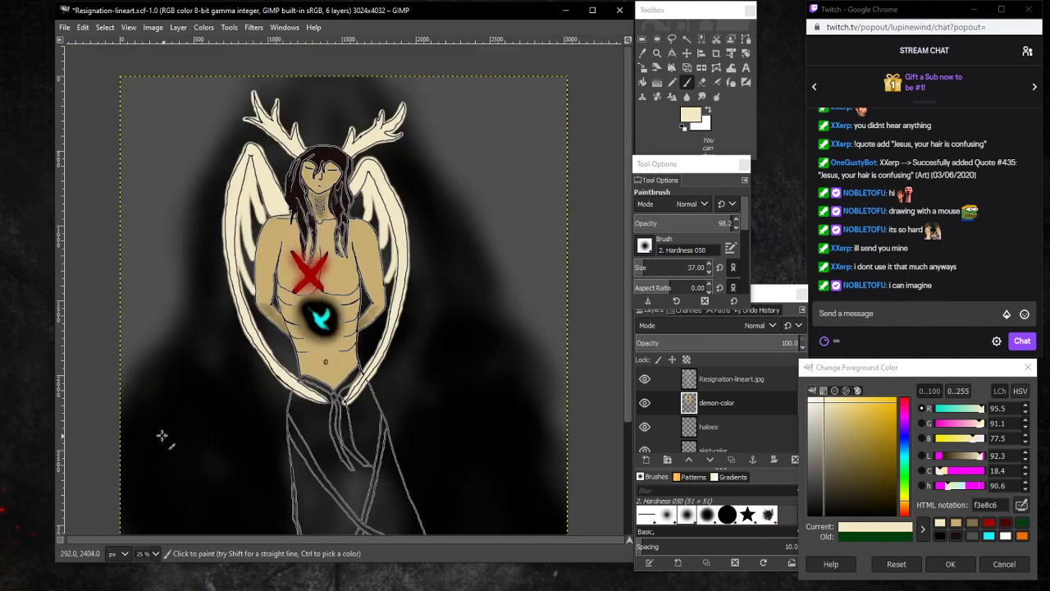
pyautogui.scroll(-4, 162, 435)
pyautogui.scroll(3, 156, 414)
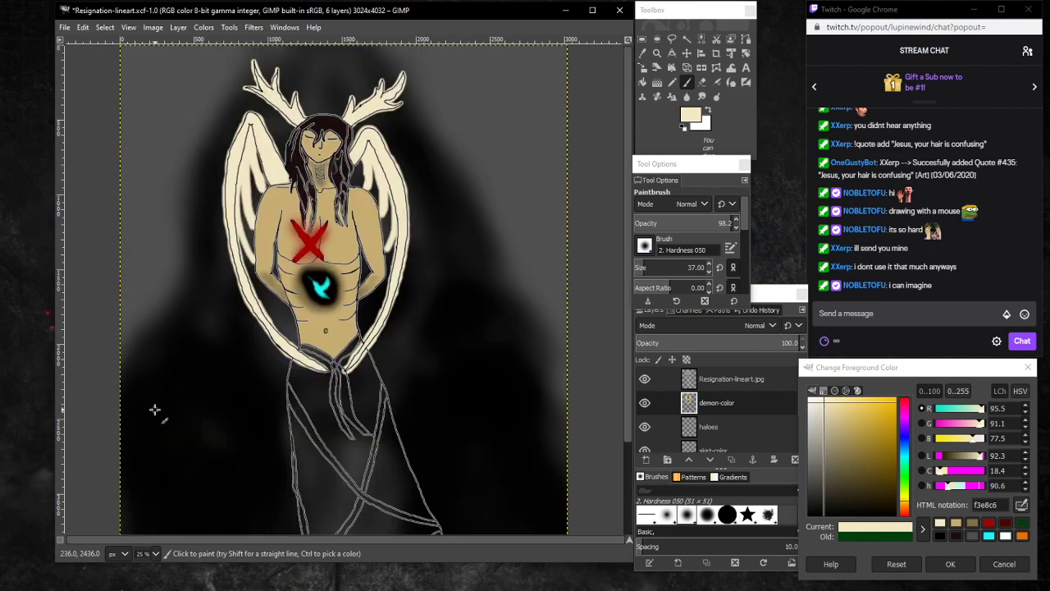
pyautogui.scroll(-3, 671, 387)
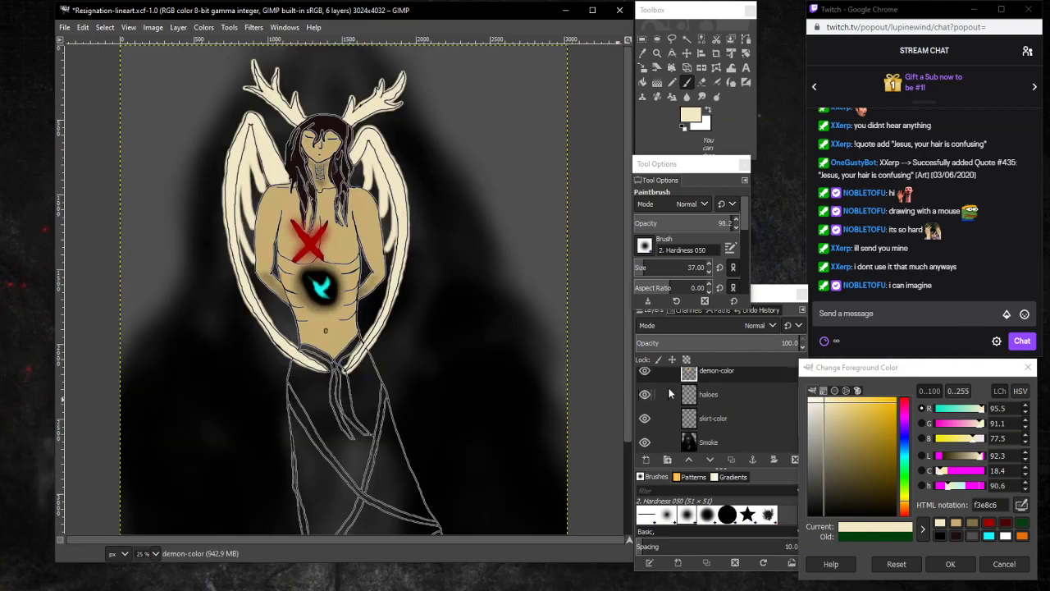
pyautogui.scroll(-1, 703, 432)
pyautogui.scroll(-3, 376, 373)
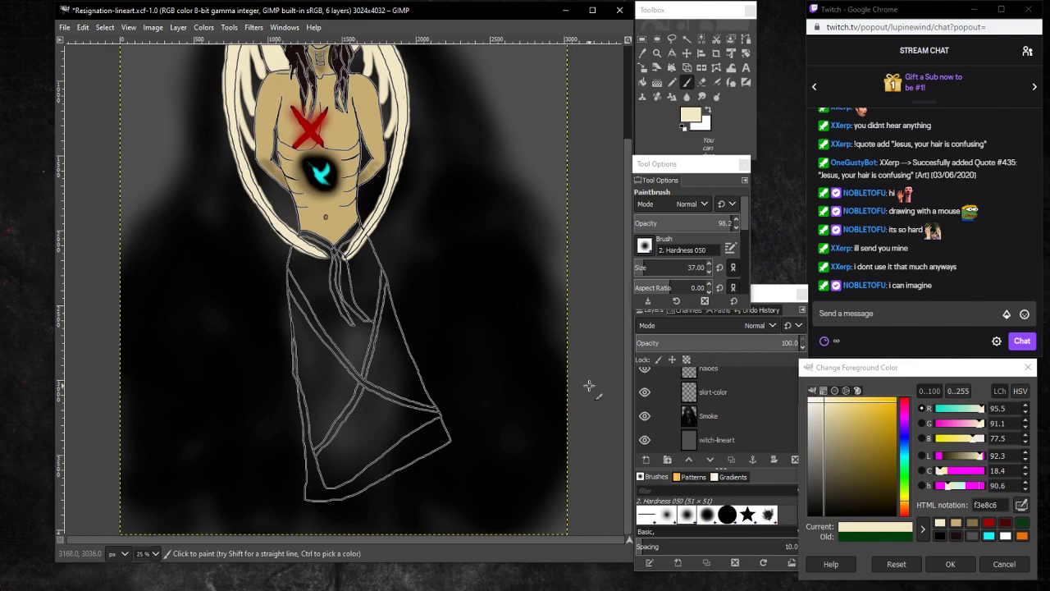
pyautogui.scroll(3, 411, 347)
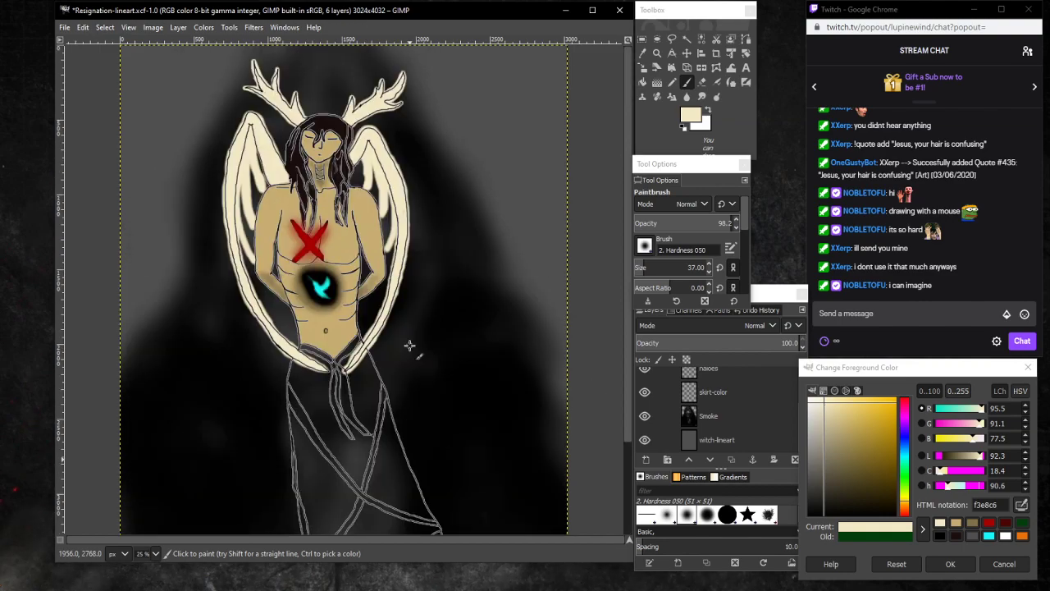
pyautogui.scroll(-3, 410, 347)
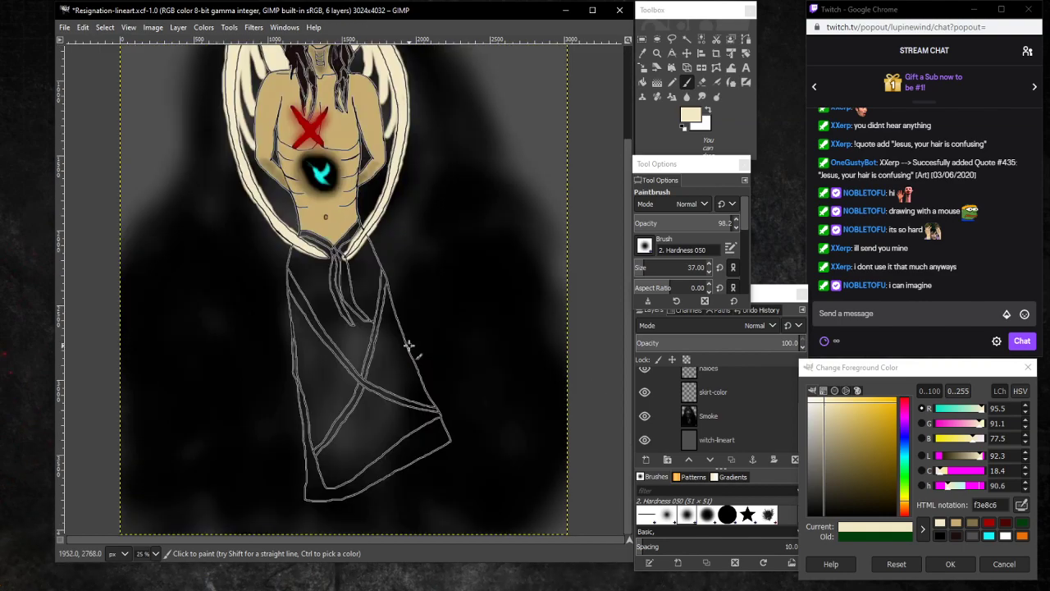
# Examine the witch-lineart and Smoke layers and compare the colored upper figure with the uncolored skirt.
pyautogui.click(730, 439)
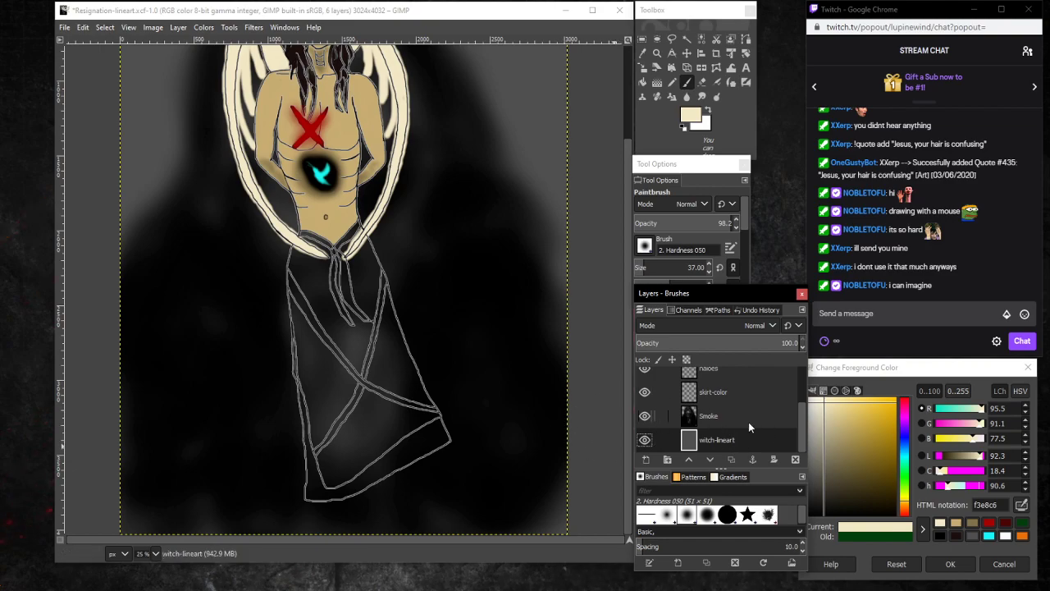
pyautogui.scroll(3, 724, 420)
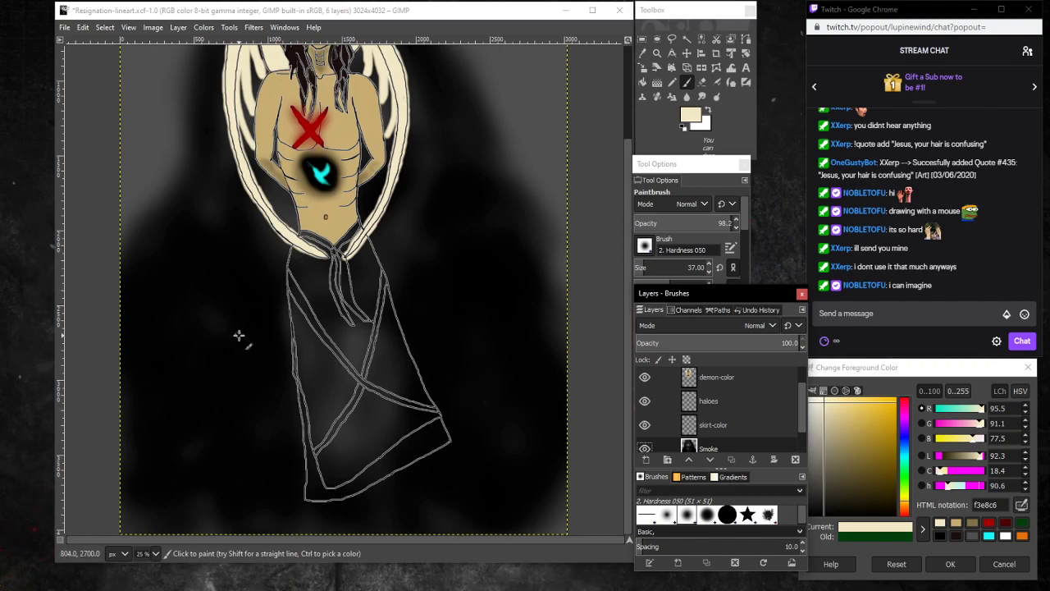
pyautogui.scroll(3, 239, 328)
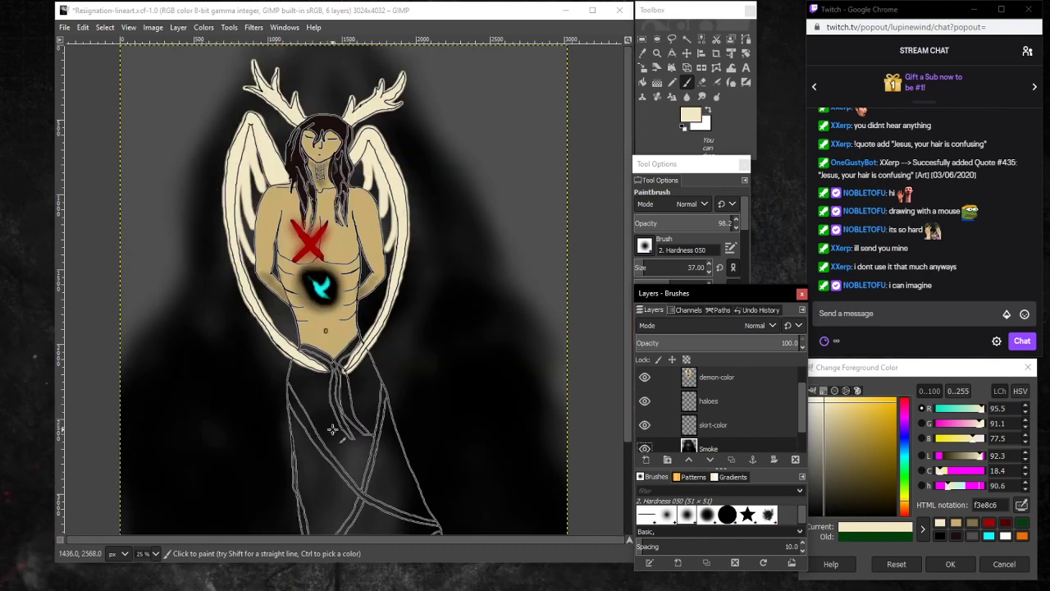
pyautogui.scroll(-3, 332, 430)
pyautogui.scroll(-1, 714, 432)
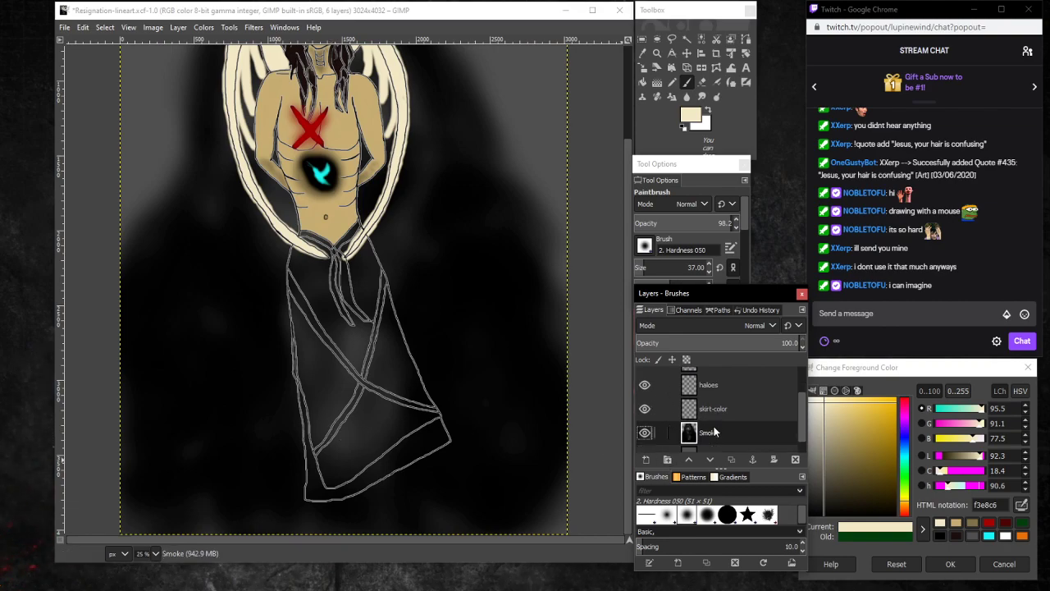
pyautogui.scroll(-1, 739, 425)
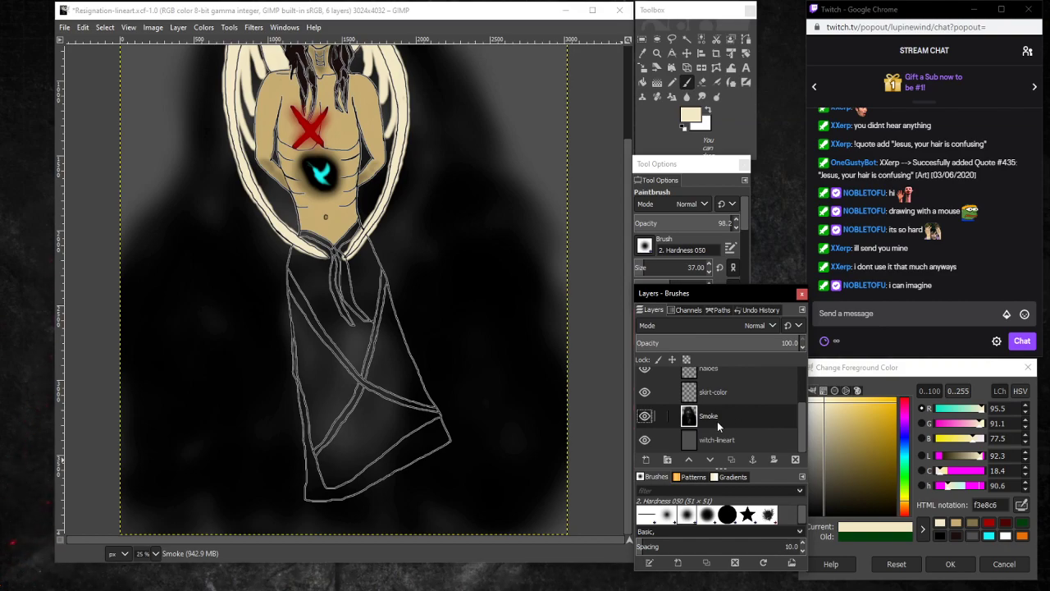
pyautogui.scroll(3, 356, 203)
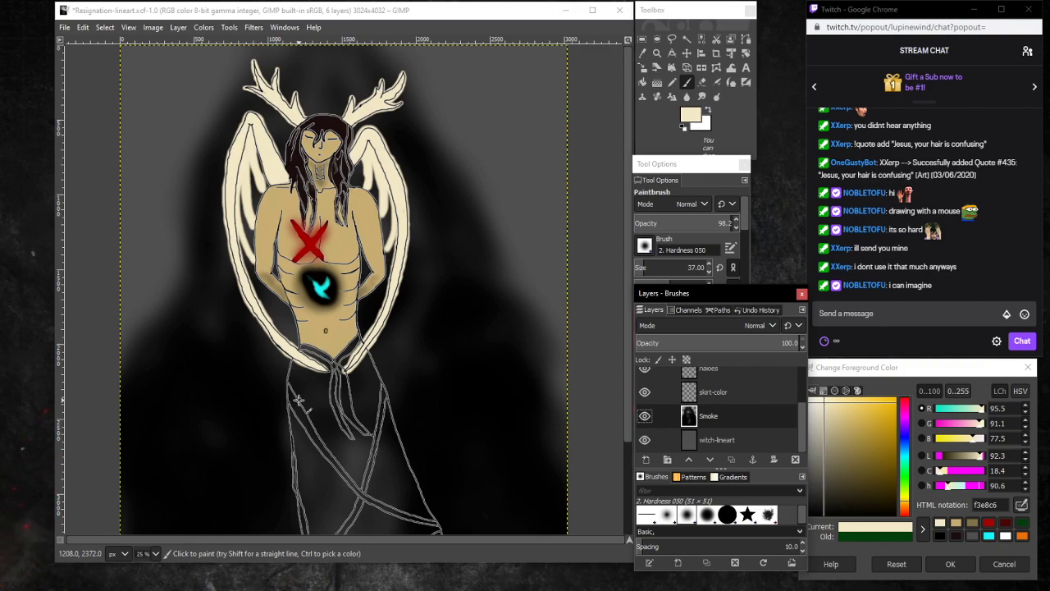
pyautogui.scroll(-3, 299, 400)
# On the skirt-color layer, paint the teardrop-shaped sash knot at the waist with dark gold a98c32.
pyautogui.click(741, 396)
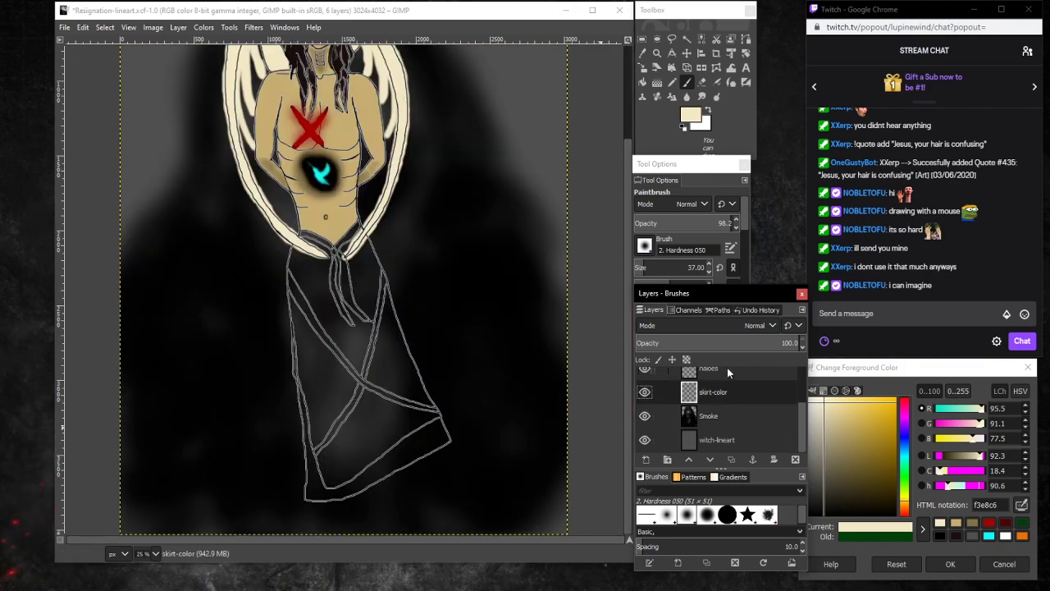
pyautogui.click(656, 52)
pyautogui.click(327, 247)
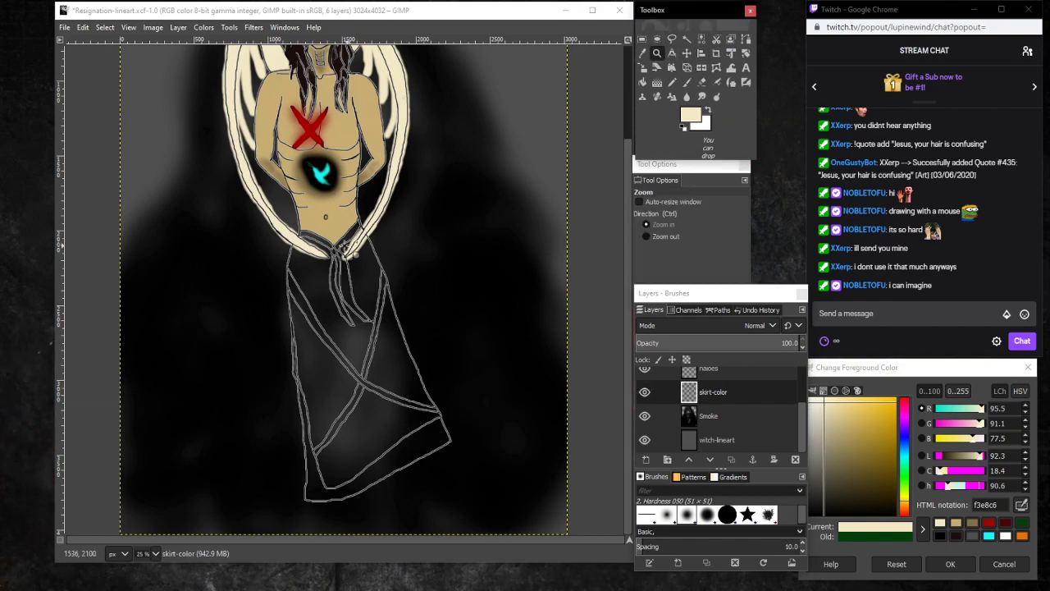
pyautogui.click(326, 247)
pyautogui.click(326, 247)
pyautogui.click(327, 247)
pyautogui.scroll(-3, 425, 318)
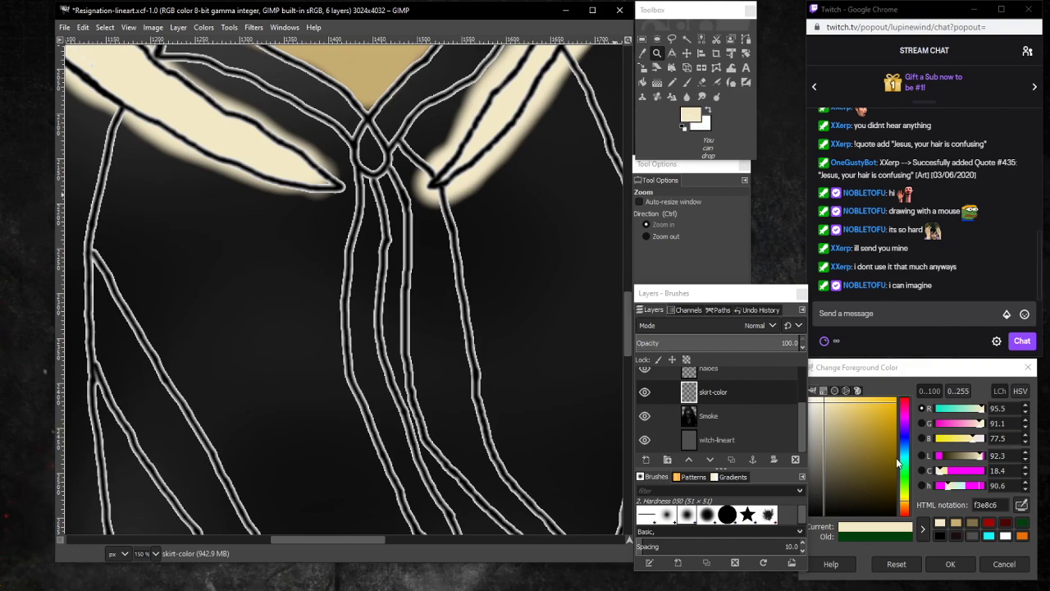
pyautogui.moveTo(870, 445)
pyautogui.mouseDown()
pyautogui.moveTo(894, 424)
pyautogui.moveTo(872, 440)
pyautogui.mouseUp()
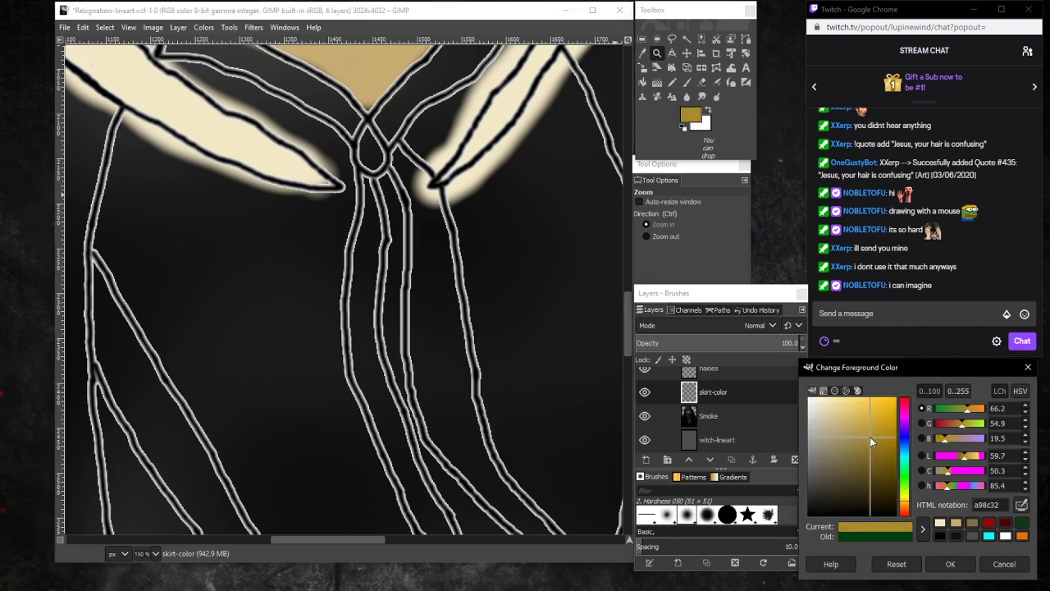
pyautogui.click(687, 82)
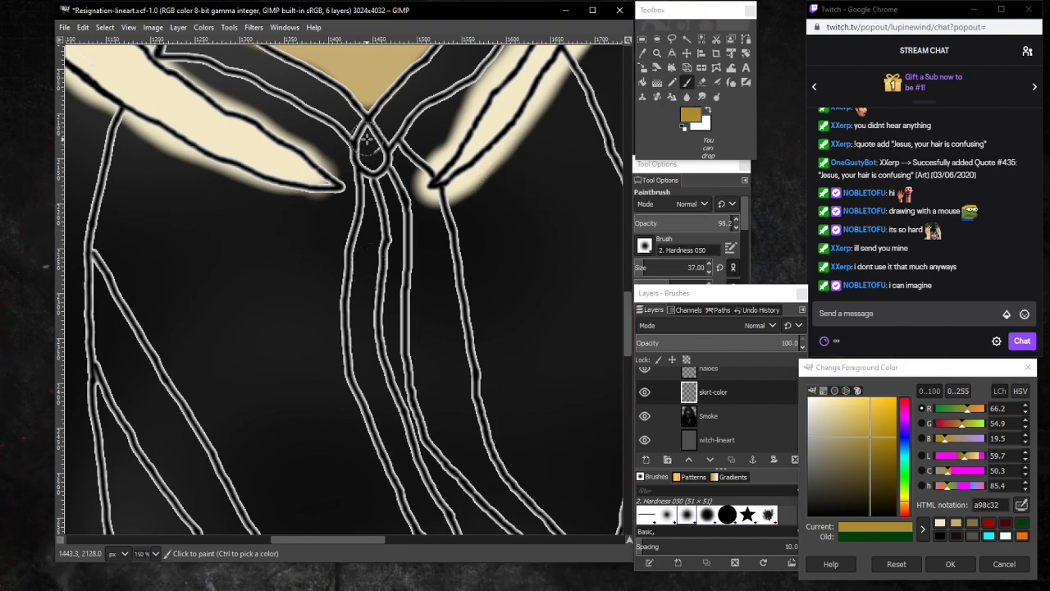
pyautogui.moveTo(366, 145); pyautogui.dragTo(363, 269)
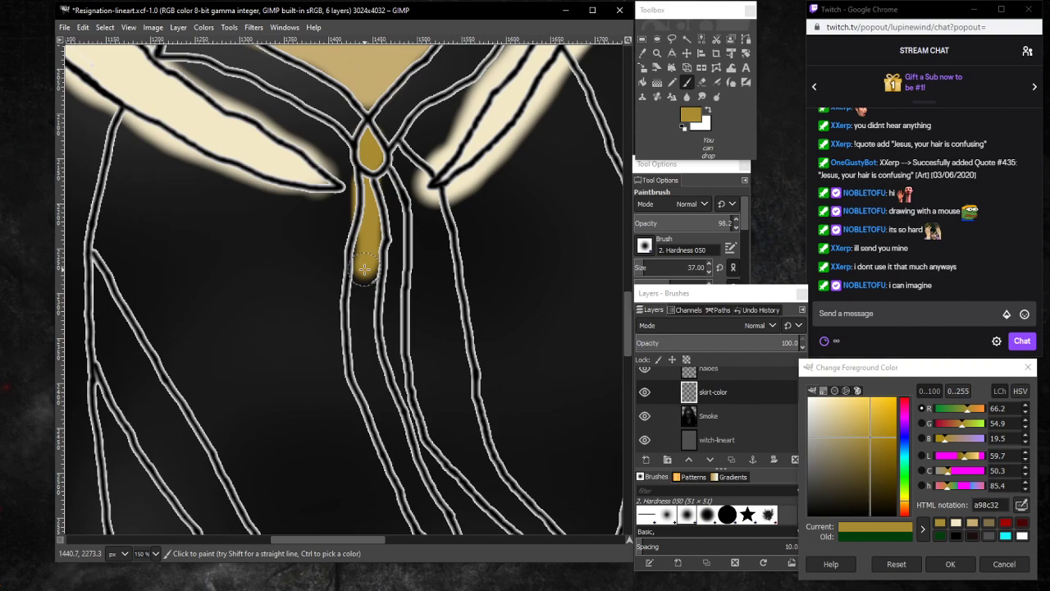
pyautogui.hotkey('ctrl', 'z')
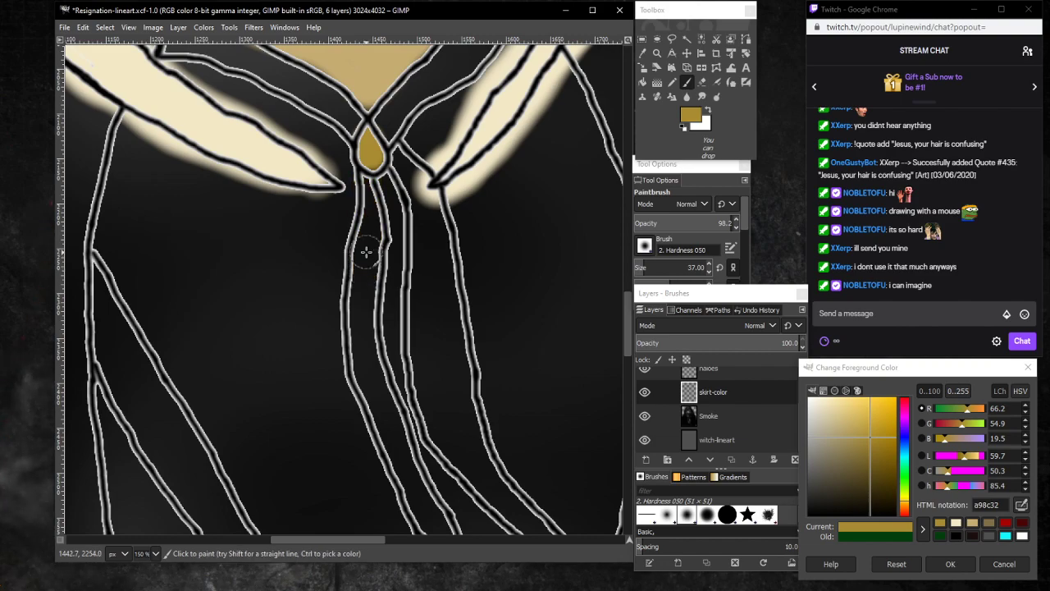
pyautogui.click(368, 196)
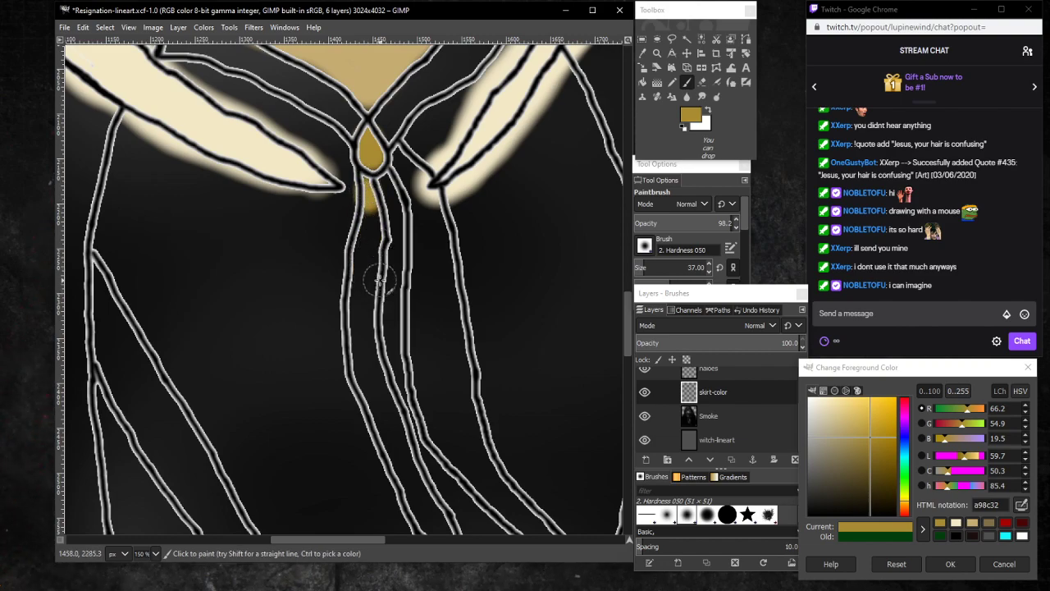
pyautogui.hotkey('ctrl', 'z')
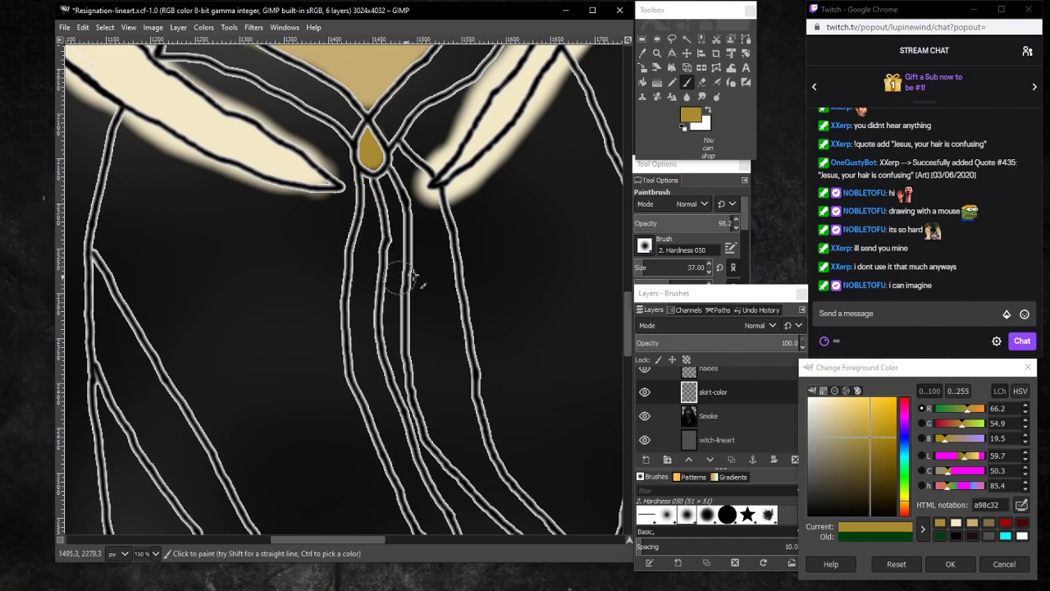
# Reduce the brush size to 18 and fill the upper part of the narrow sash tail below the knot with gold.
pyautogui.click(641, 267)
pyautogui.moveTo(366, 177); pyautogui.dragTo(365, 193)
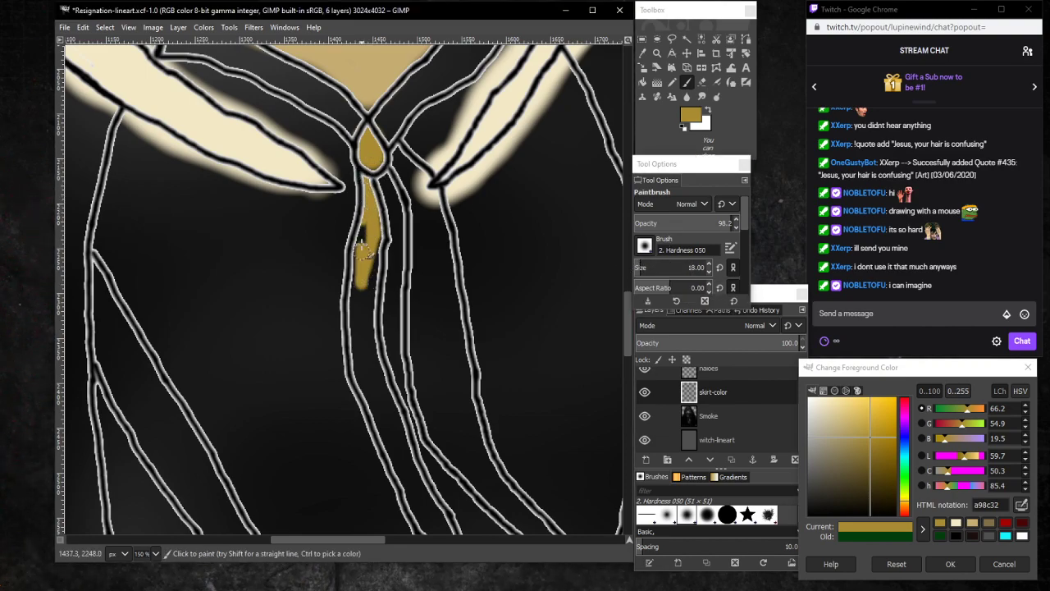
pyautogui.moveTo(370, 236); pyautogui.dragTo(362, 234)
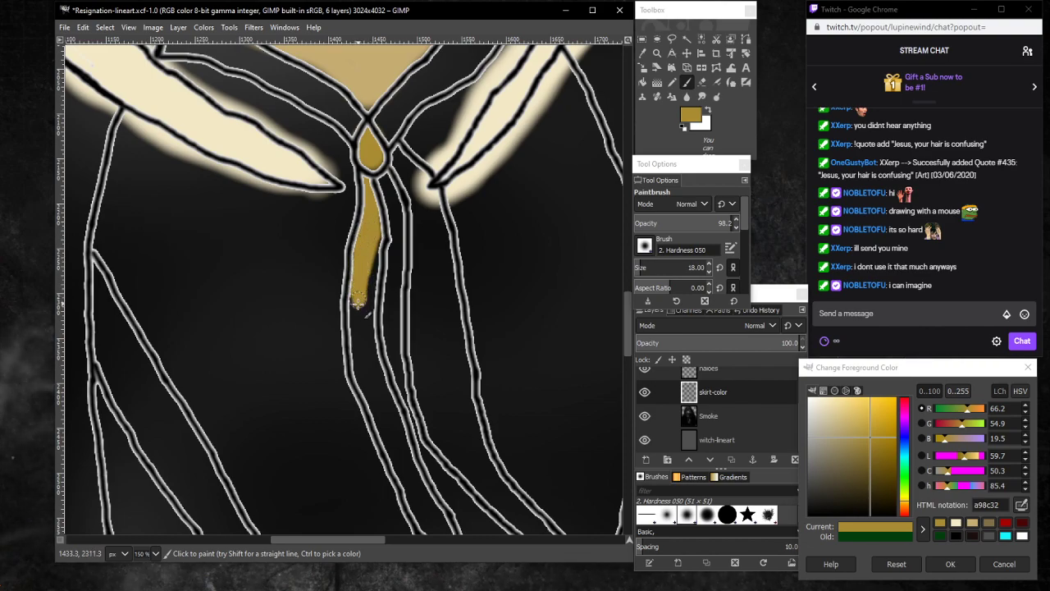
pyautogui.moveTo(359, 297)
pyautogui.mouseDown()
pyautogui.moveTo(357, 331)
pyautogui.moveTo(376, 234)
pyautogui.moveTo(365, 349)
pyautogui.moveTo(361, 309)
pyautogui.moveTo(370, 362)
pyautogui.moveTo(351, 314)
pyautogui.mouseUp()
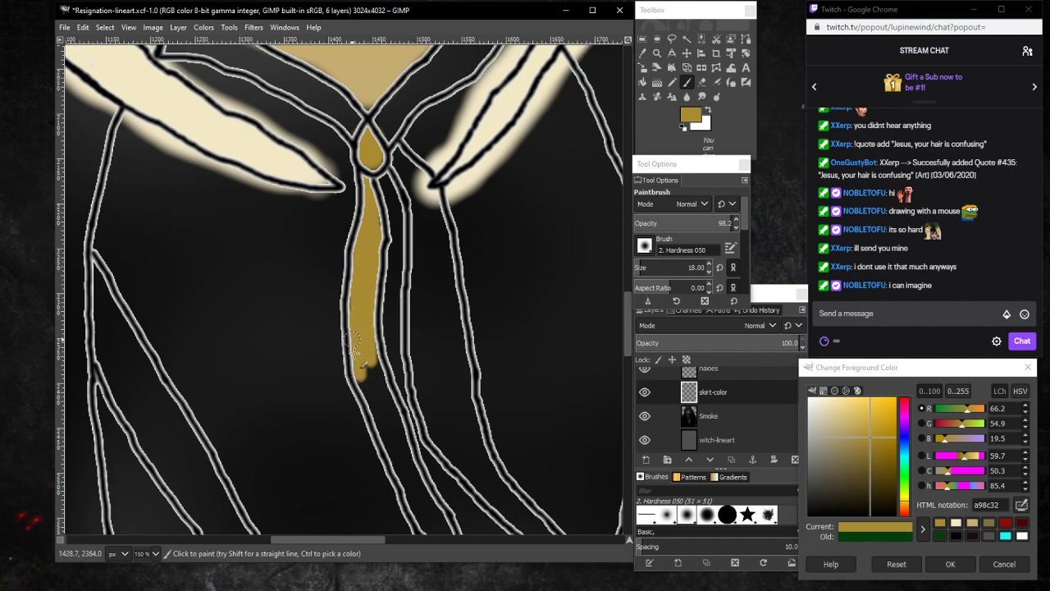
pyautogui.moveTo(354, 351)
pyautogui.mouseDown()
pyautogui.moveTo(375, 400)
pyautogui.moveTo(371, 350)
pyautogui.moveTo(383, 388)
pyautogui.moveTo(383, 365)
pyautogui.moveTo(373, 355)
pyautogui.moveTo(383, 413)
pyautogui.mouseUp()
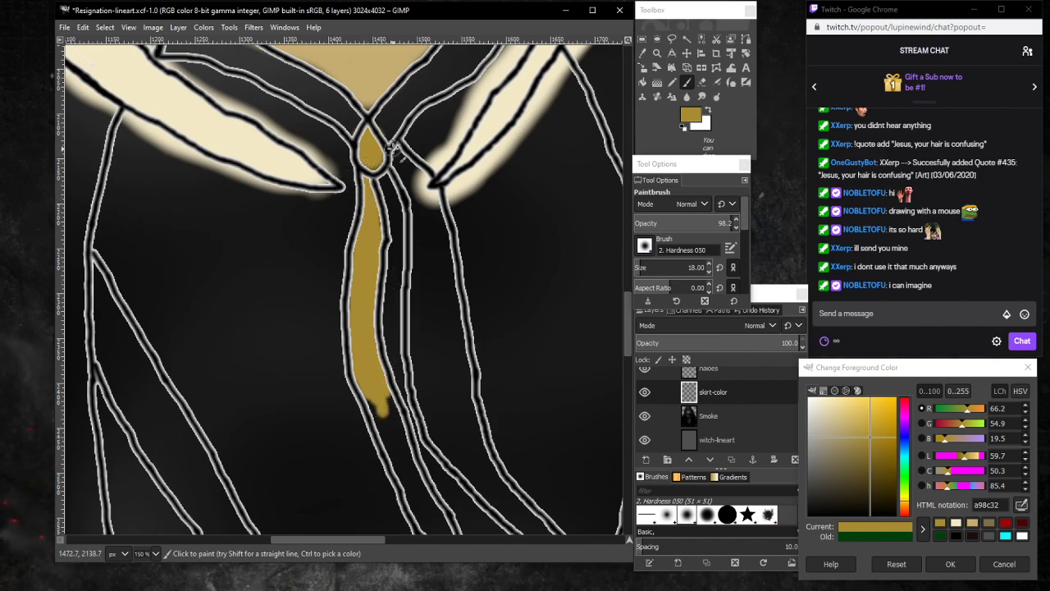
# Fill the wider sash tail with gold from the knot down to where it bends outward, staying inside its outlines.
pyautogui.moveTo(394, 149)
pyautogui.mouseDown()
pyautogui.moveTo(420, 189)
pyautogui.moveTo(421, 254)
pyautogui.mouseUp()
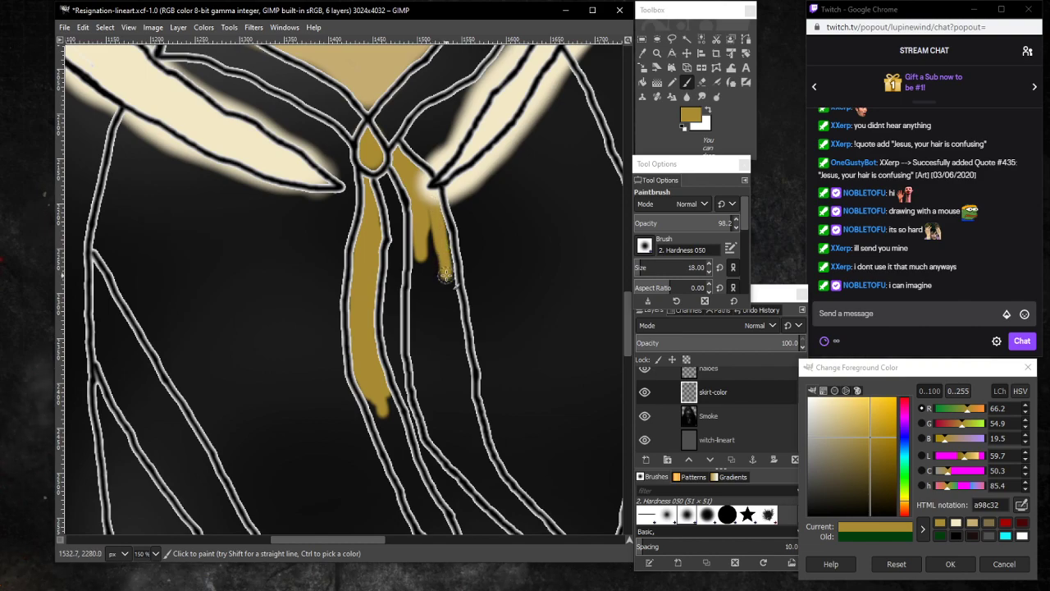
pyautogui.scroll(-3, 444, 274)
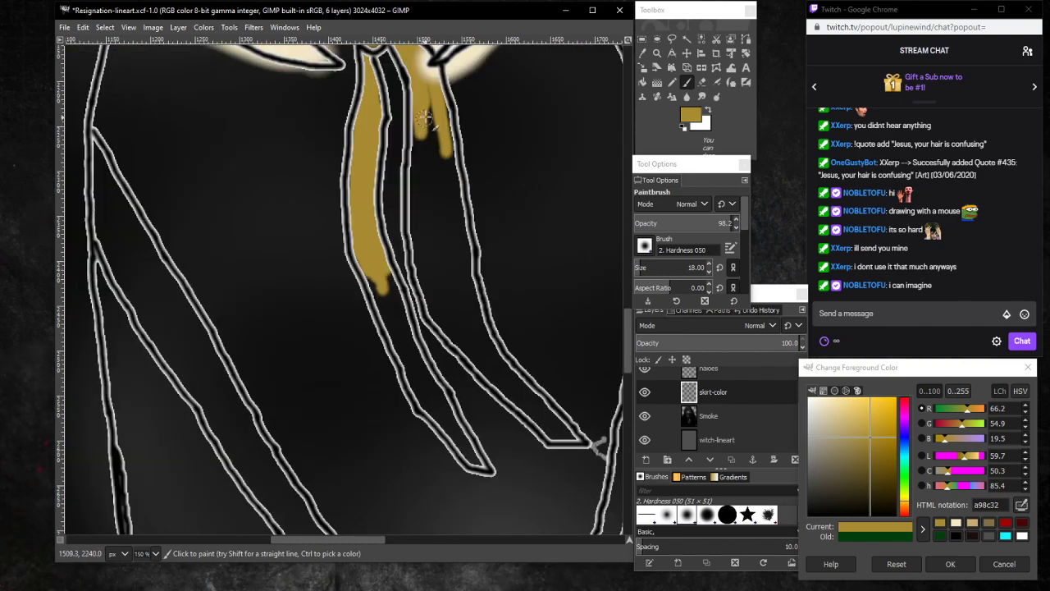
pyautogui.moveTo(420, 117); pyautogui.dragTo(418, 211)
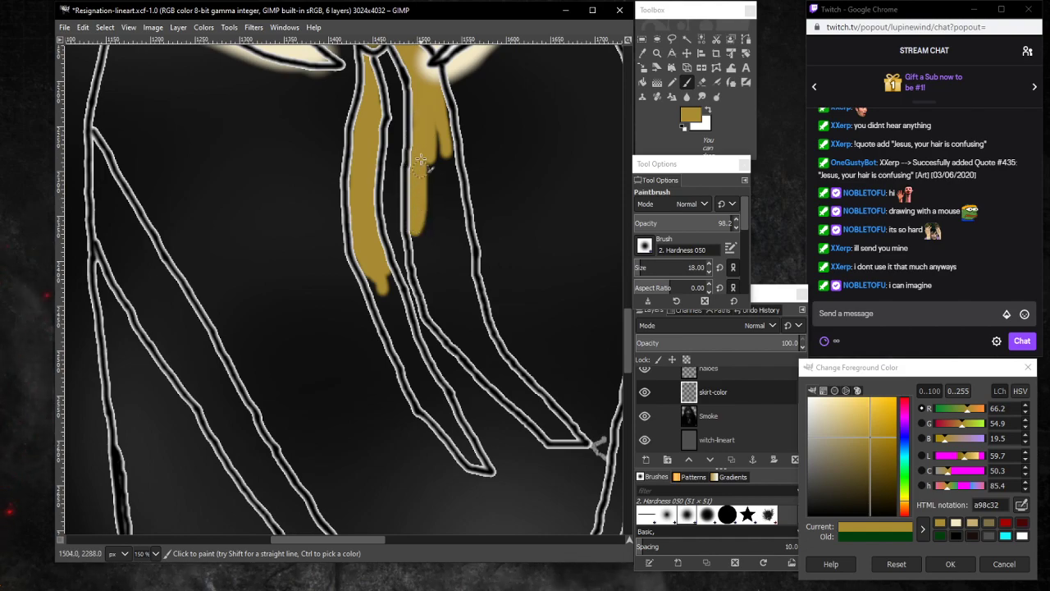
pyautogui.moveTo(416, 131)
pyautogui.mouseDown()
pyautogui.moveTo(423, 214)
pyautogui.moveTo(431, 123)
pyautogui.moveTo(435, 212)
pyautogui.mouseUp()
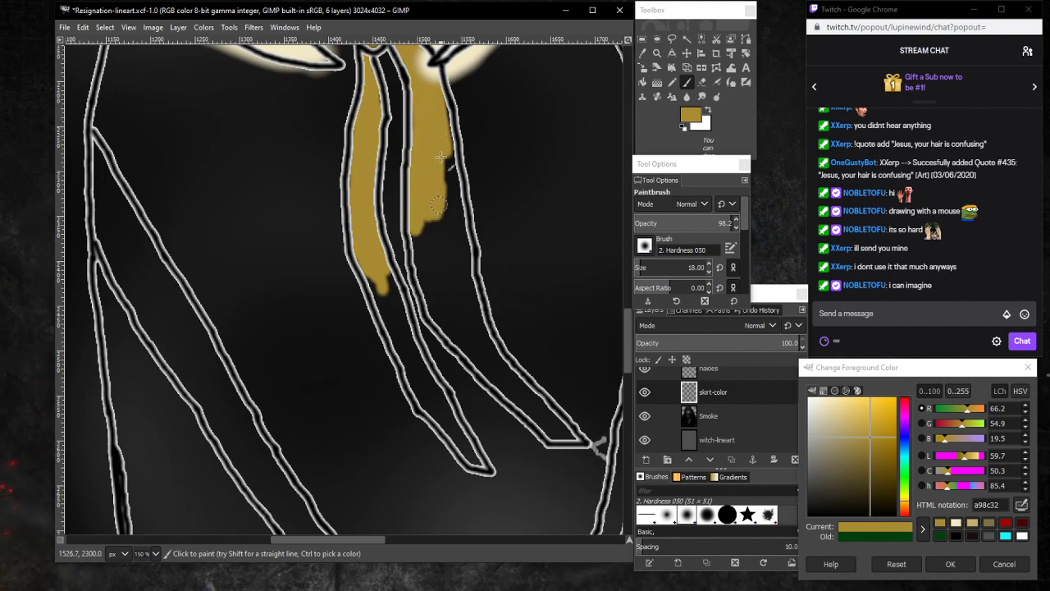
pyautogui.moveTo(443, 107)
pyautogui.mouseDown()
pyautogui.moveTo(448, 194)
pyautogui.moveTo(448, 131)
pyautogui.moveTo(459, 231)
pyautogui.mouseUp()
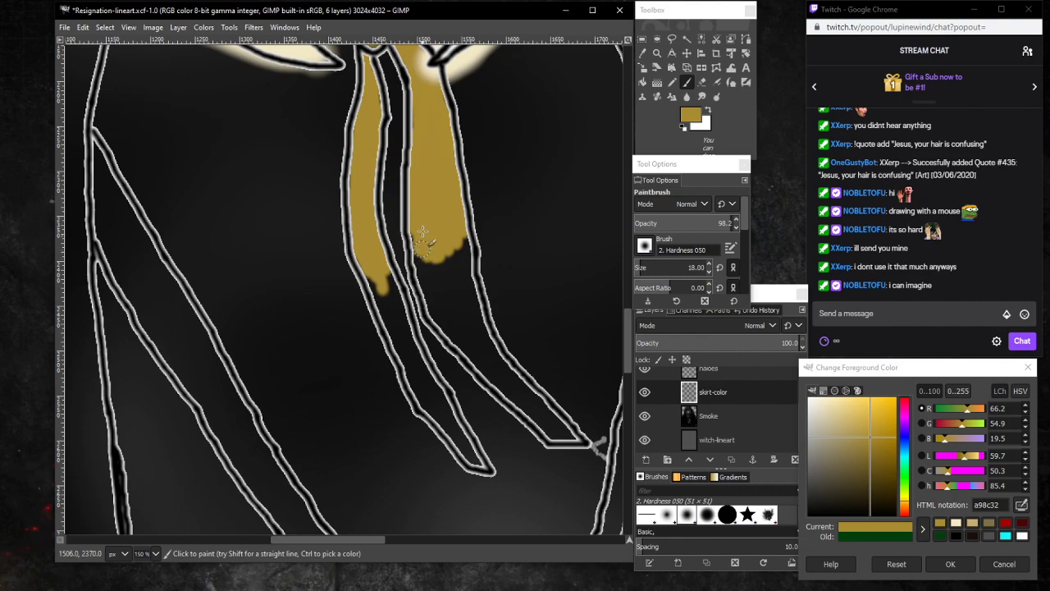
pyautogui.moveTo(420, 259); pyautogui.dragTo(432, 315)
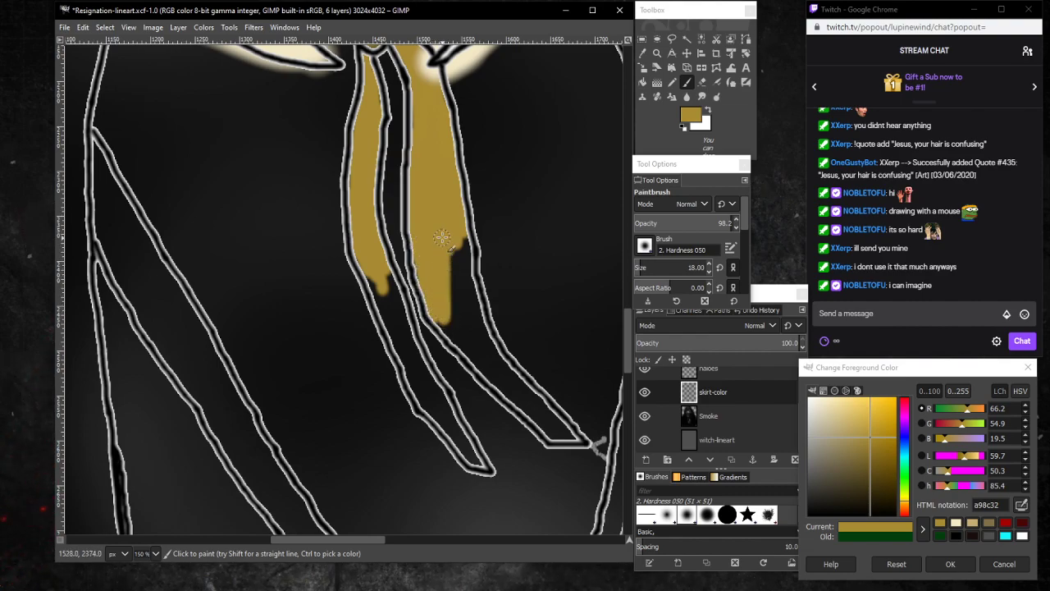
pyautogui.moveTo(441, 237)
pyautogui.mouseDown()
pyautogui.moveTo(445, 321)
pyautogui.moveTo(443, 238)
pyautogui.moveTo(454, 314)
pyautogui.moveTo(455, 222)
pyautogui.moveTo(459, 303)
pyautogui.moveTo(456, 233)
pyautogui.moveTo(463, 283)
pyautogui.moveTo(459, 220)
pyautogui.moveTo(472, 330)
pyautogui.moveTo(449, 294)
pyautogui.moveTo(457, 330)
pyautogui.moveTo(442, 321)
pyautogui.moveTo(472, 322)
pyautogui.mouseUp()
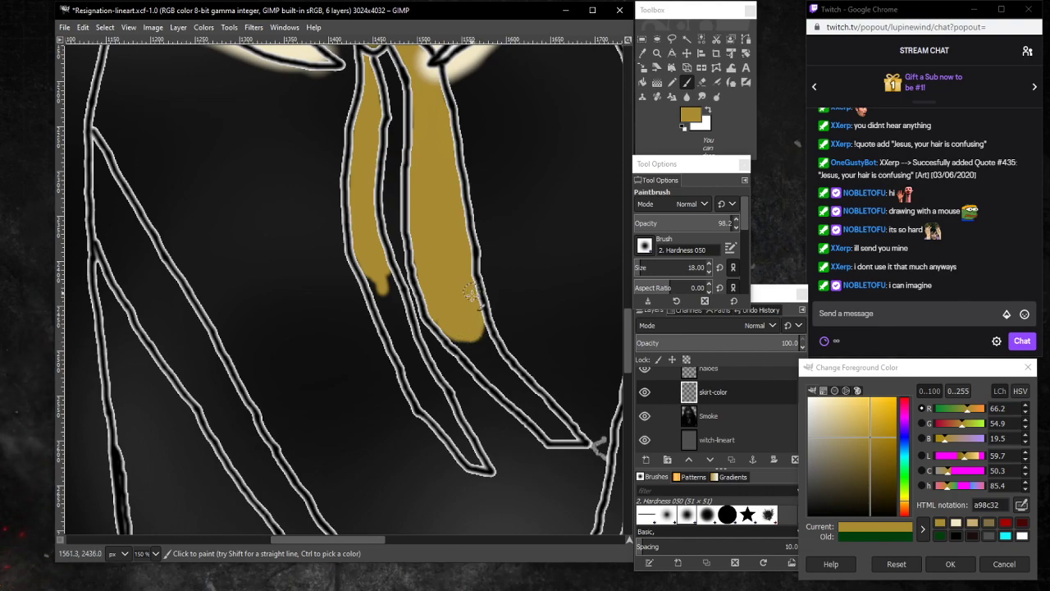
# Finish filling both sash tails with gold down to their tips.
pyautogui.moveTo(379, 252)
pyautogui.mouseDown()
pyautogui.moveTo(399, 316)
pyautogui.moveTo(371, 263)
pyautogui.mouseUp()
pyautogui.moveTo(389, 329)
pyautogui.mouseDown()
pyautogui.moveTo(416, 358)
pyautogui.moveTo(390, 305)
pyautogui.moveTo(413, 352)
pyautogui.moveTo(395, 317)
pyautogui.moveTo(412, 363)
pyautogui.moveTo(388, 317)
pyautogui.moveTo(406, 363)
pyautogui.moveTo(389, 318)
pyautogui.moveTo(419, 381)
pyautogui.moveTo(410, 366)
pyautogui.moveTo(426, 375)
pyautogui.moveTo(419, 384)
pyautogui.moveTo(409, 371)
pyautogui.moveTo(424, 404)
pyautogui.moveTo(411, 372)
pyautogui.moveTo(476, 462)
pyautogui.moveTo(429, 388)
pyautogui.moveTo(445, 431)
pyautogui.mouseUp()
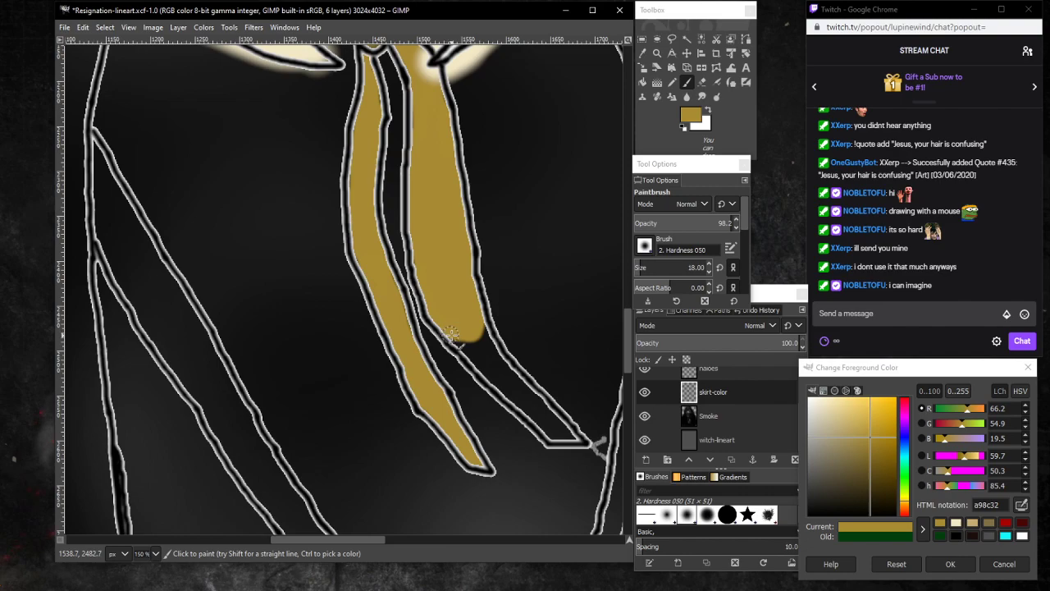
pyautogui.moveTo(450, 333)
pyautogui.mouseDown()
pyautogui.moveTo(491, 375)
pyautogui.moveTo(471, 333)
pyautogui.moveTo(494, 379)
pyautogui.moveTo(471, 328)
pyautogui.moveTo(497, 383)
pyautogui.moveTo(471, 324)
pyautogui.moveTo(500, 383)
pyautogui.moveTo(476, 322)
pyautogui.moveTo(511, 387)
pyautogui.moveTo(478, 343)
pyautogui.moveTo(525, 409)
pyautogui.moveTo(492, 361)
pyautogui.moveTo(530, 409)
pyautogui.moveTo(507, 378)
pyautogui.moveTo(529, 398)
pyautogui.moveTo(494, 357)
pyautogui.moveTo(558, 424)
pyautogui.mouseUp()
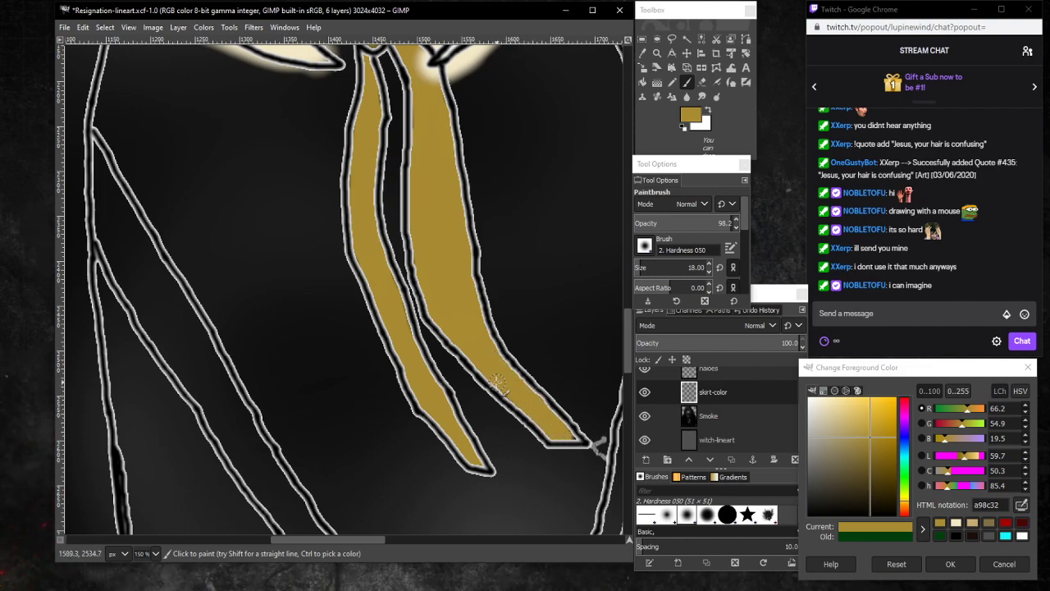
pyautogui.scroll(5, 435, 271)
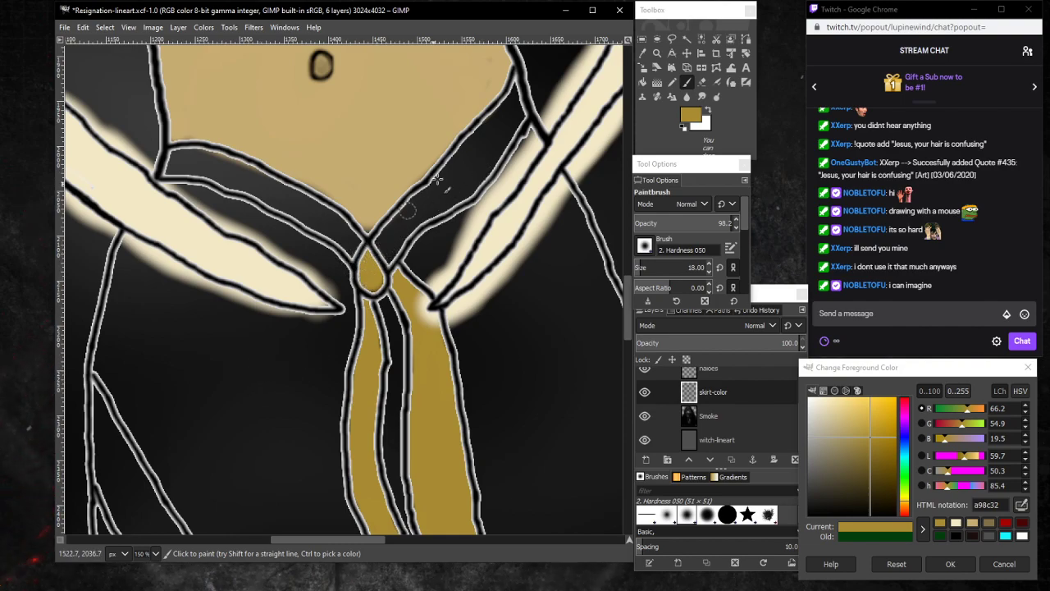
pyautogui.click(905, 422)
pyautogui.moveTo(891, 417); pyautogui.dragTo(896, 398)
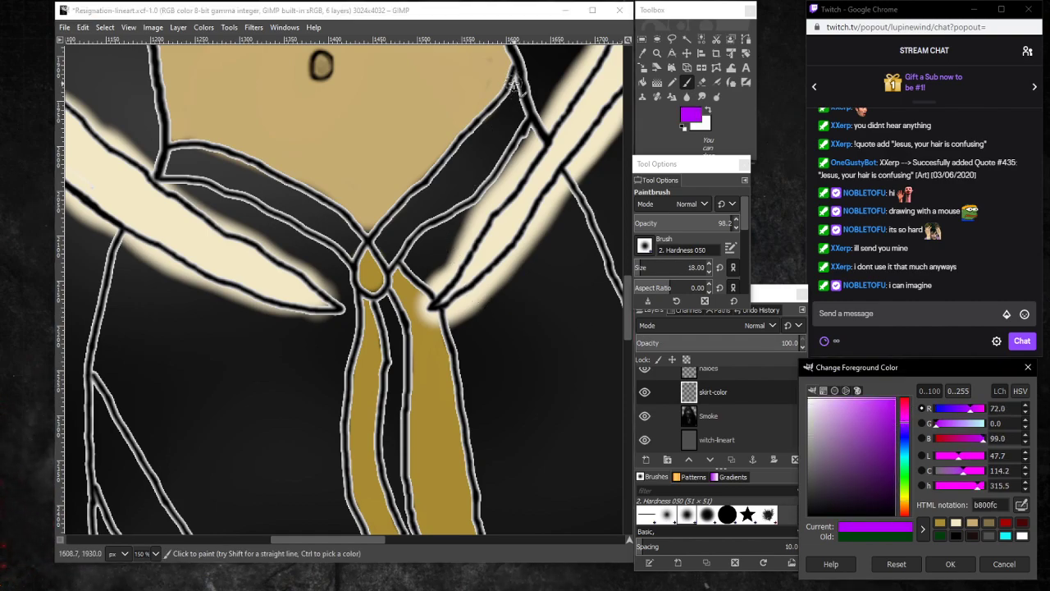
pyautogui.moveTo(514, 85); pyautogui.dragTo(513, 100)
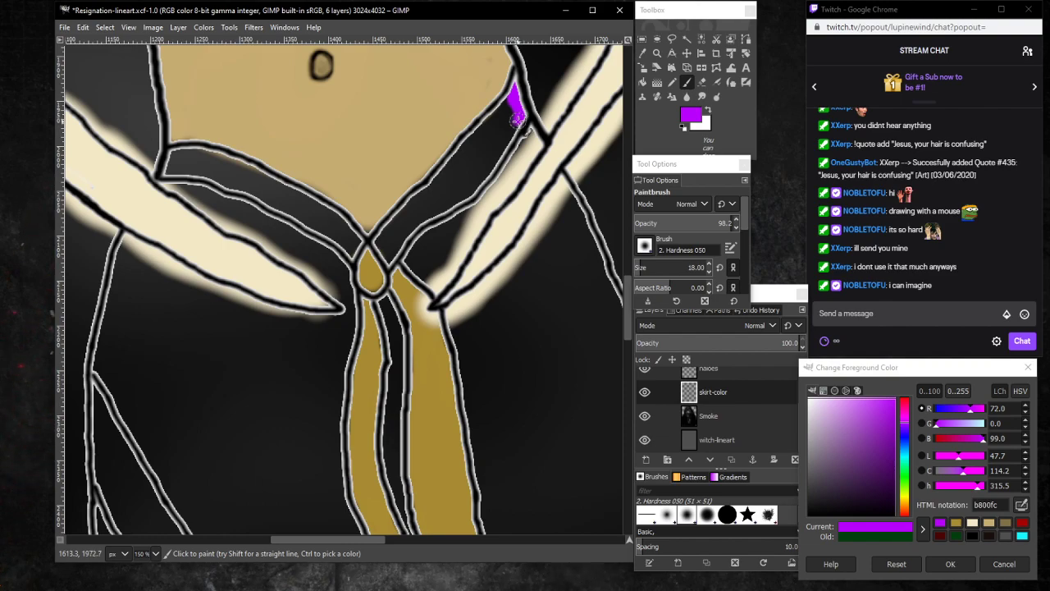
pyautogui.hotkey('ctrl', 'z')
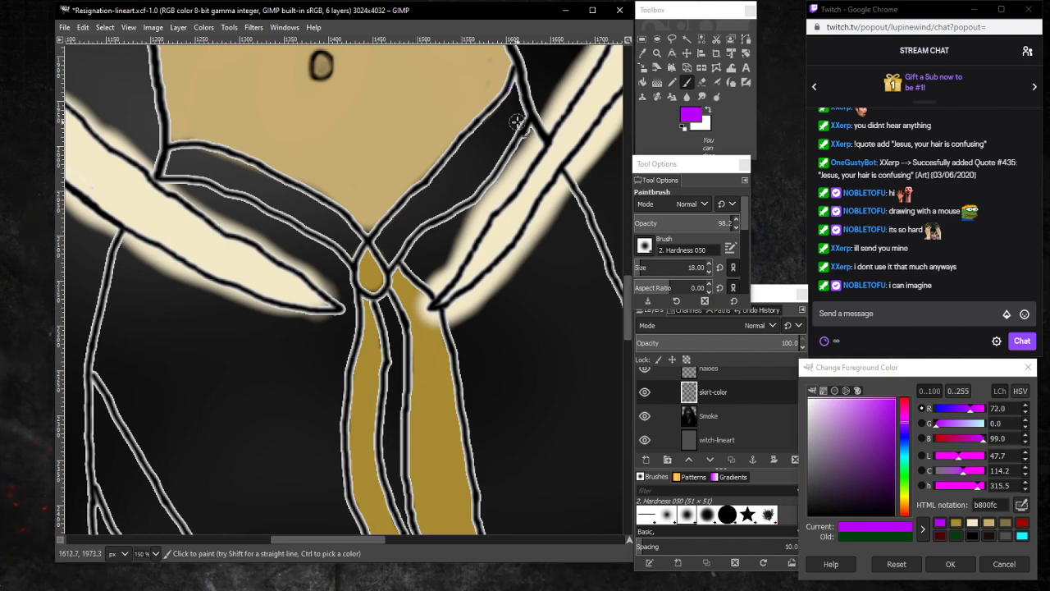
# Set the paint color to dark purple 5f2774 and try it on the waistband's upper end beside the wing.
pyautogui.click(869, 458)
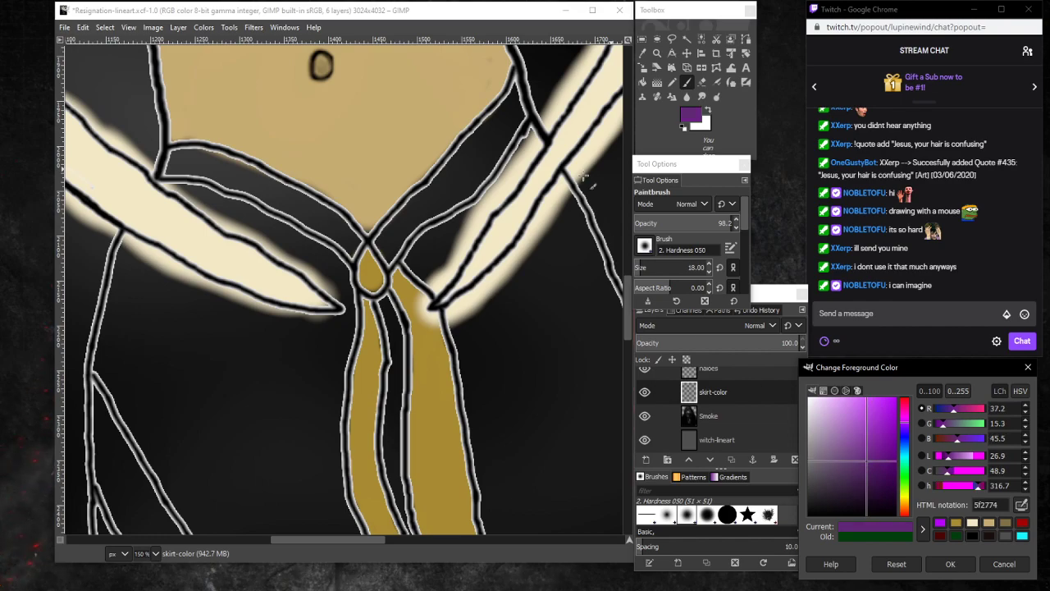
pyautogui.moveTo(511, 96)
pyautogui.mouseDown()
pyautogui.moveTo(517, 104)
pyautogui.moveTo(481, 136)
pyautogui.moveTo(491, 127)
pyautogui.mouseUp()
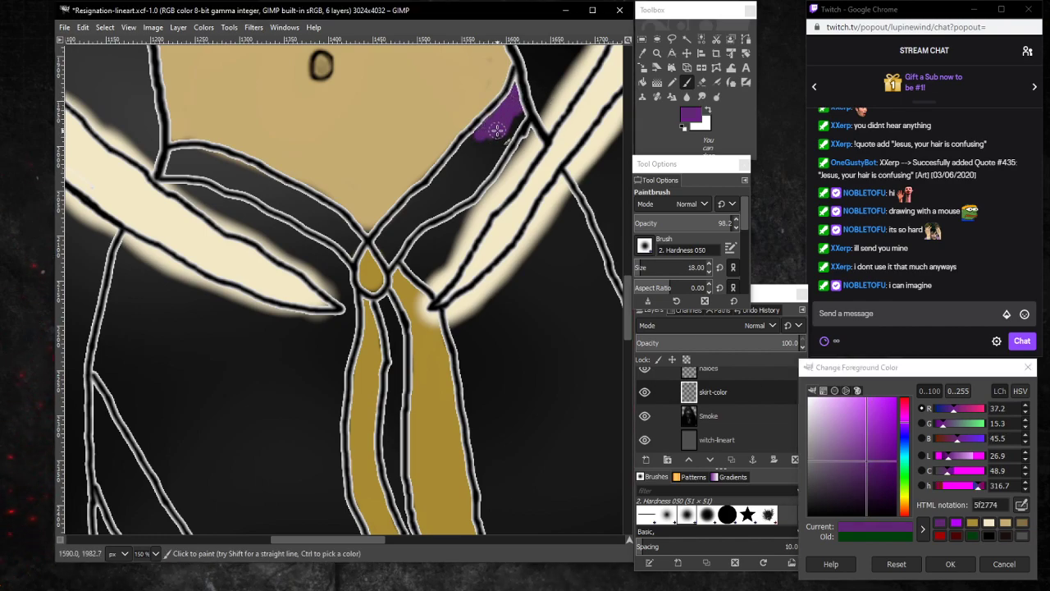
pyautogui.hotkey('ctrl', 'z')
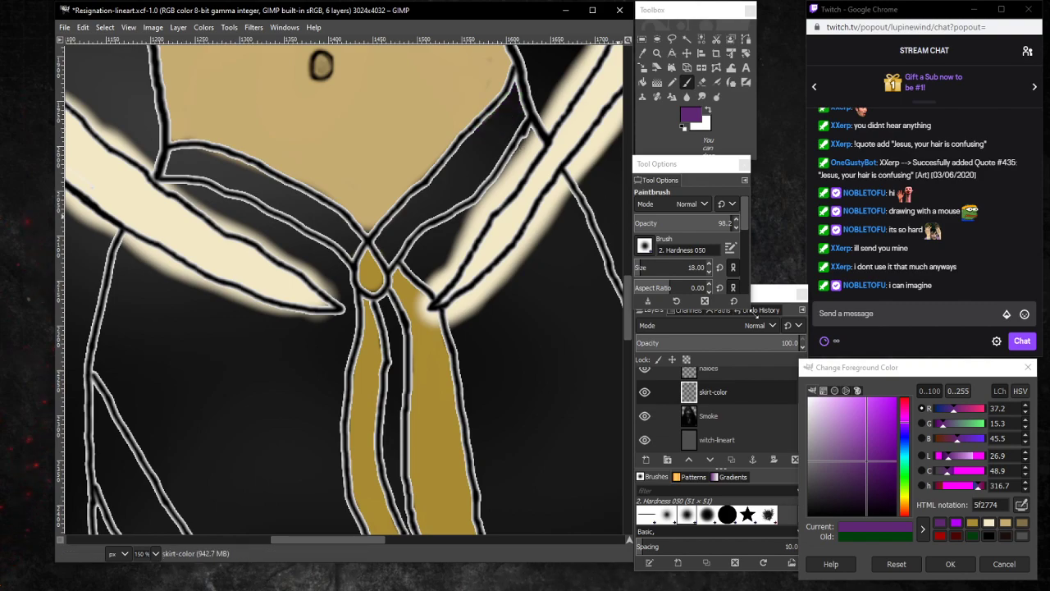
# Set the paint color to dark green 00400c and fill both halves of the waistband from the outer ends to the sash knot.
pyautogui.click(974, 537)
pyautogui.moveTo(513, 90)
pyautogui.mouseDown()
pyautogui.moveTo(521, 114)
pyautogui.moveTo(513, 88)
pyautogui.moveTo(458, 160)
pyautogui.moveTo(508, 123)
pyautogui.mouseUp()
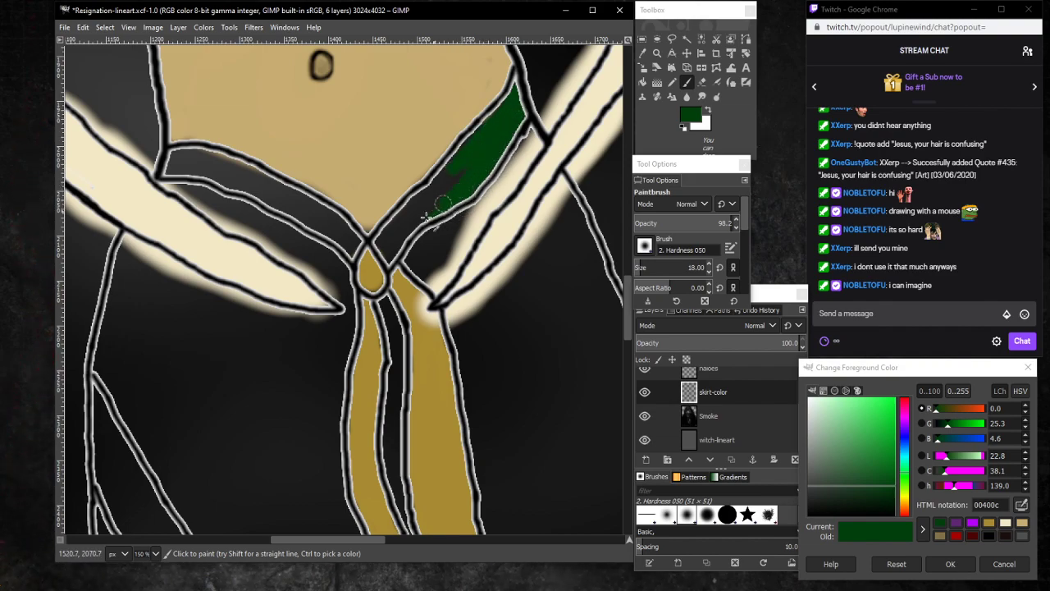
pyautogui.moveTo(401, 234)
pyautogui.mouseDown()
pyautogui.moveTo(389, 259)
pyautogui.moveTo(382, 247)
pyautogui.moveTo(416, 197)
pyautogui.moveTo(412, 213)
pyautogui.moveTo(474, 167)
pyautogui.mouseUp()
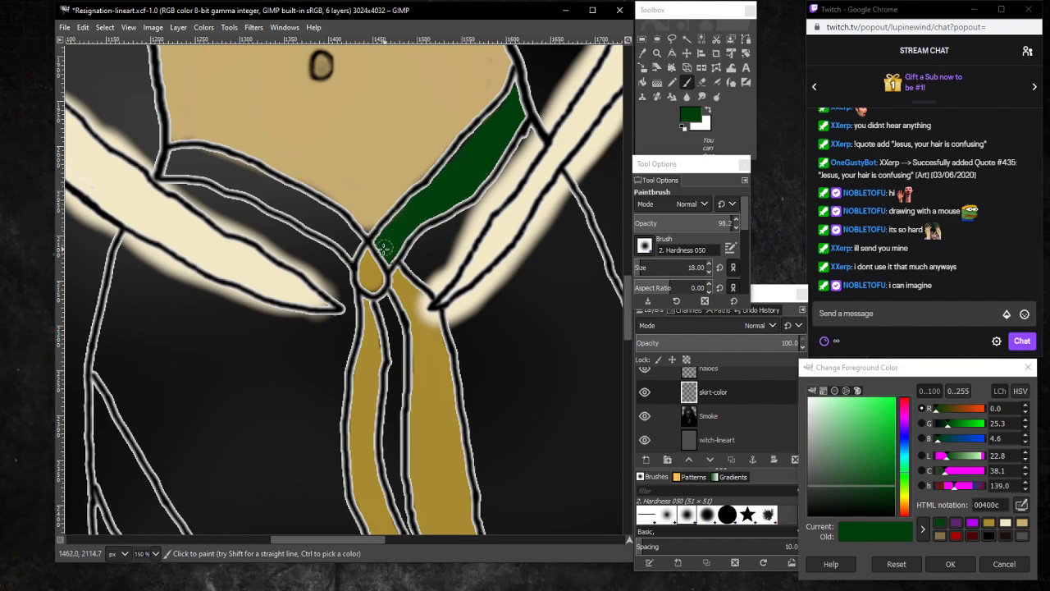
pyautogui.moveTo(355, 240)
pyautogui.mouseDown()
pyautogui.moveTo(355, 254)
pyautogui.moveTo(351, 238)
pyautogui.moveTo(297, 195)
pyautogui.moveTo(201, 158)
pyautogui.mouseUp()
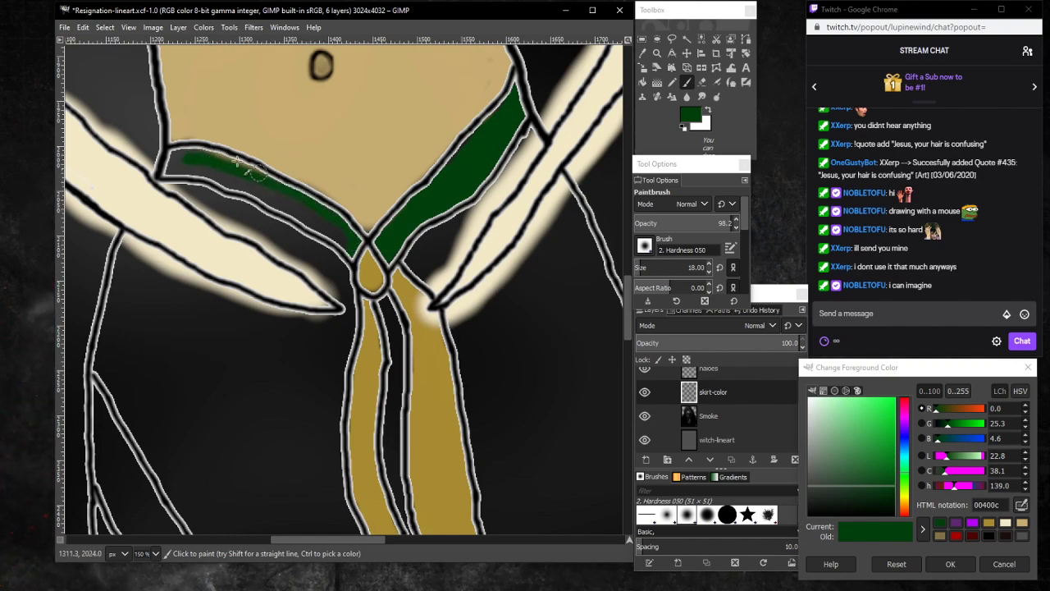
pyautogui.moveTo(204, 161)
pyautogui.mouseDown()
pyautogui.moveTo(166, 167)
pyautogui.moveTo(248, 187)
pyautogui.mouseUp()
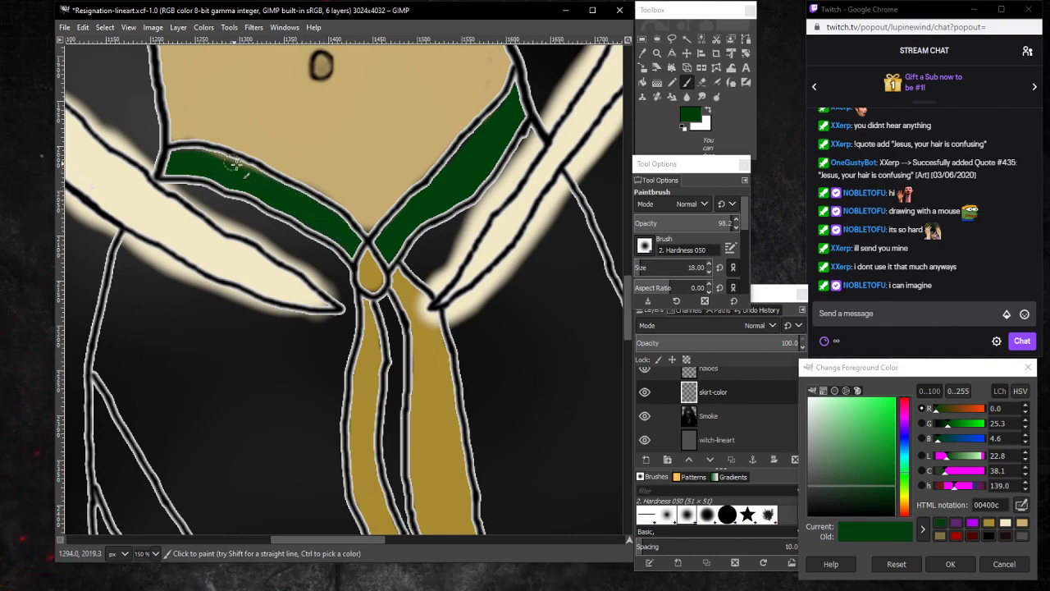
# Erase the skin color overlapping the waistband's edge on the demon-color layer, and return to the skirt-color layer.
pyautogui.scroll(2, 728, 394)
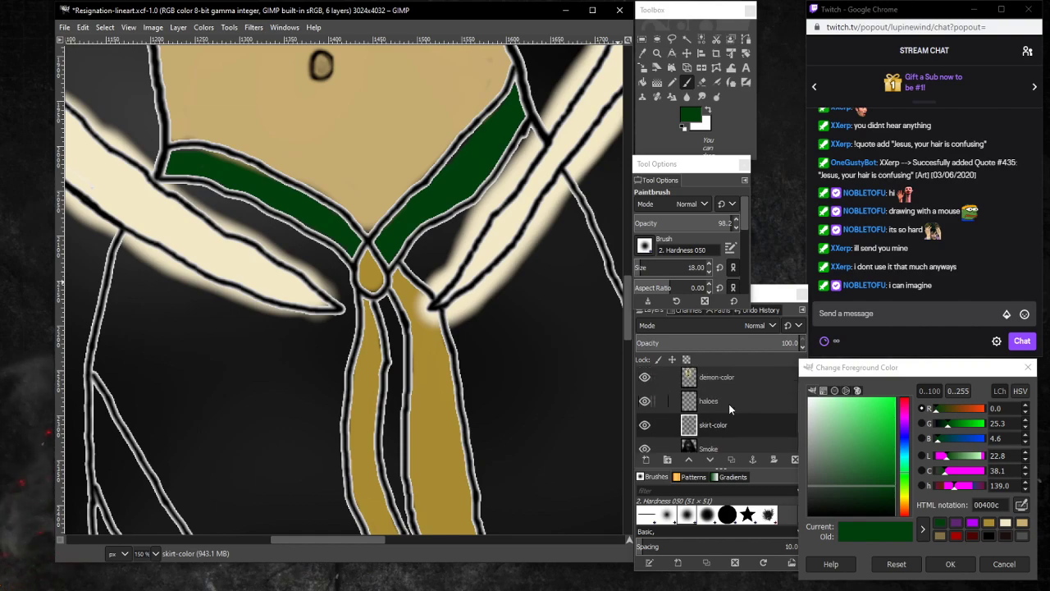
pyautogui.click(732, 392)
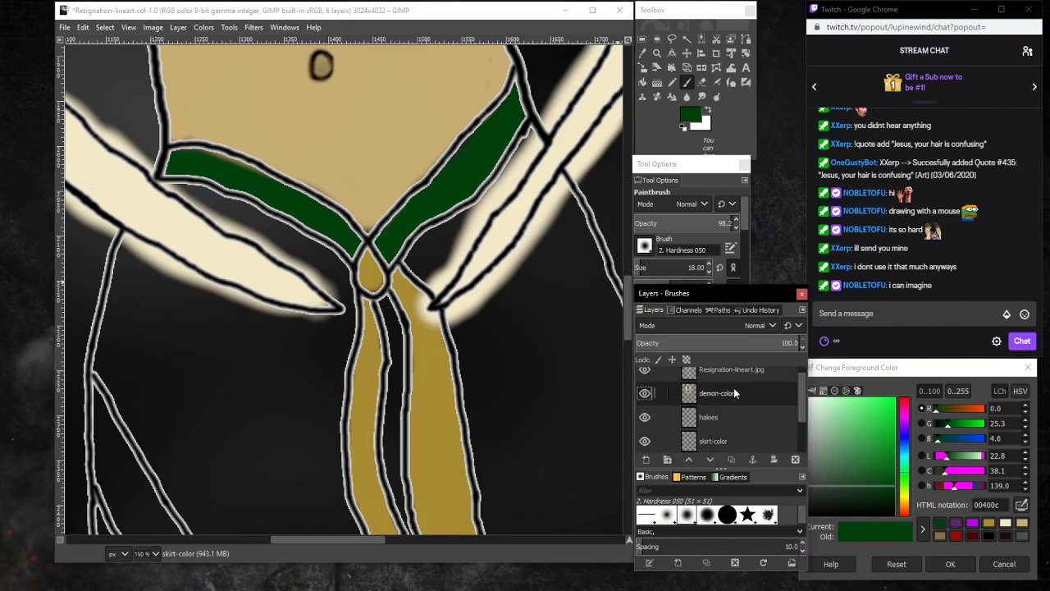
pyautogui.click(702, 82)
pyautogui.click(216, 158)
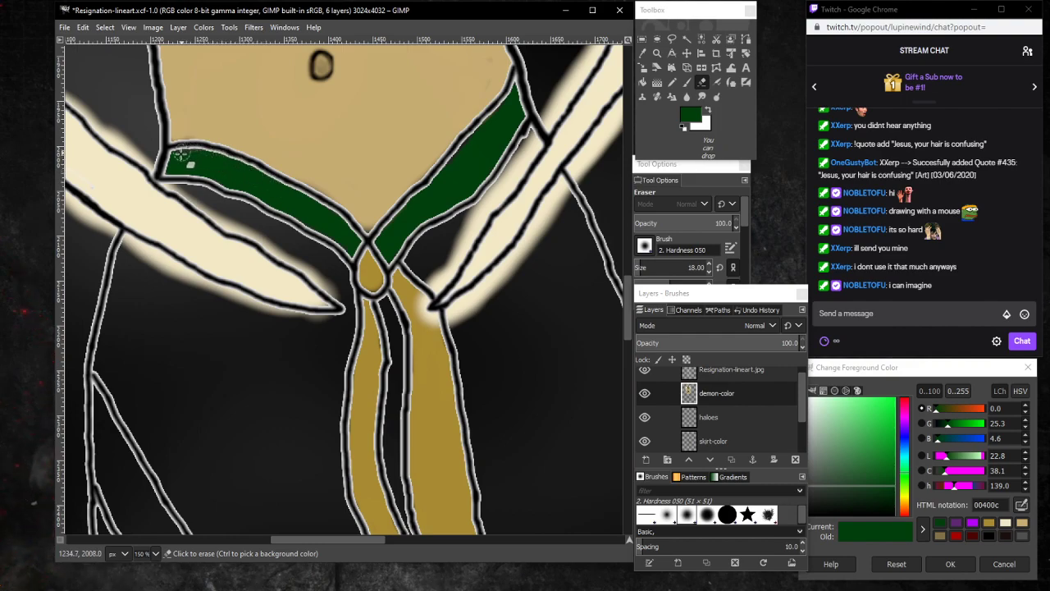
pyautogui.click(725, 442)
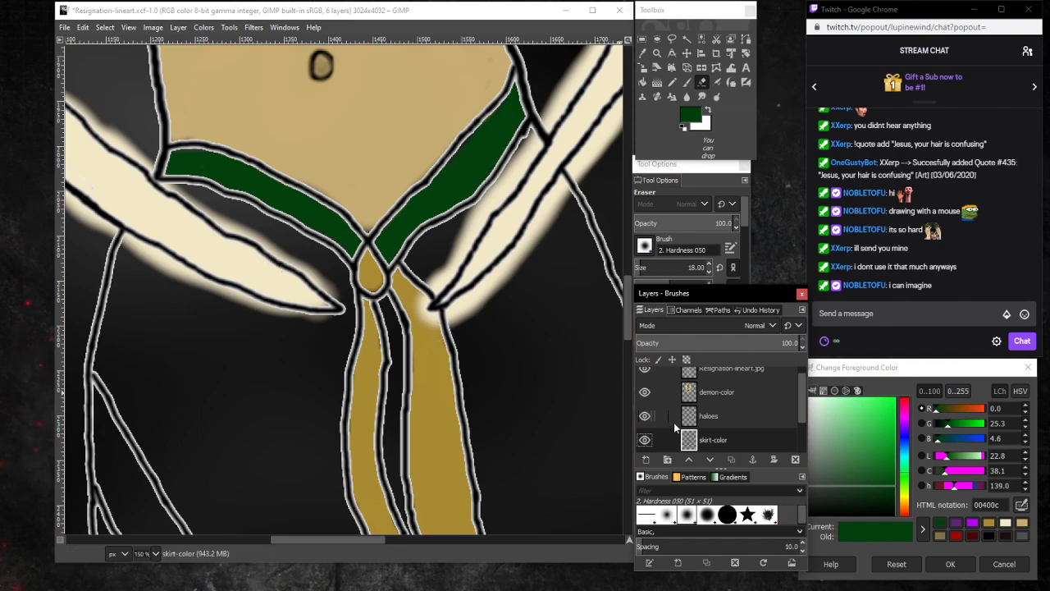
# Toggle the skirt-color layer's visibility to compare its fill with the line art, and examine the lower skirt's bands.
pyautogui.click(645, 441)
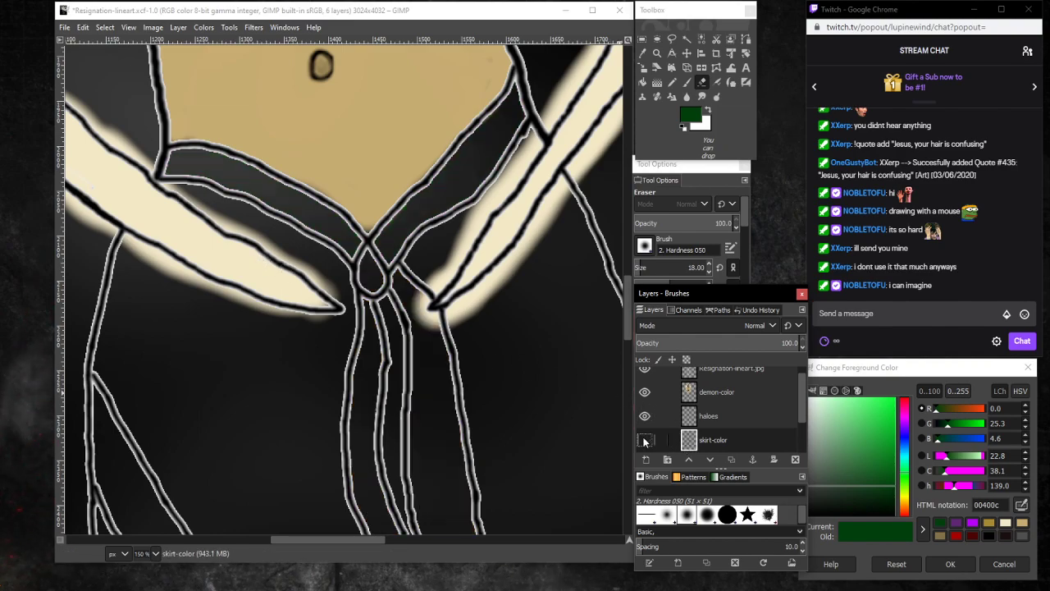
pyautogui.click(645, 441)
pyautogui.click(644, 440)
pyautogui.click(645, 441)
pyautogui.scroll(-10, 319, 337)
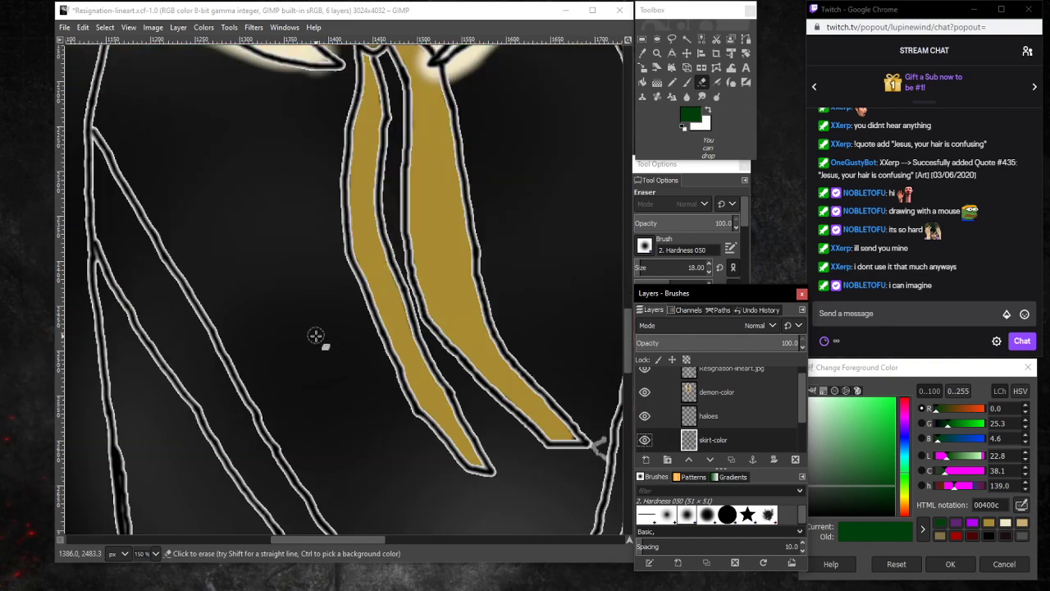
pyautogui.scroll(10, 319, 337)
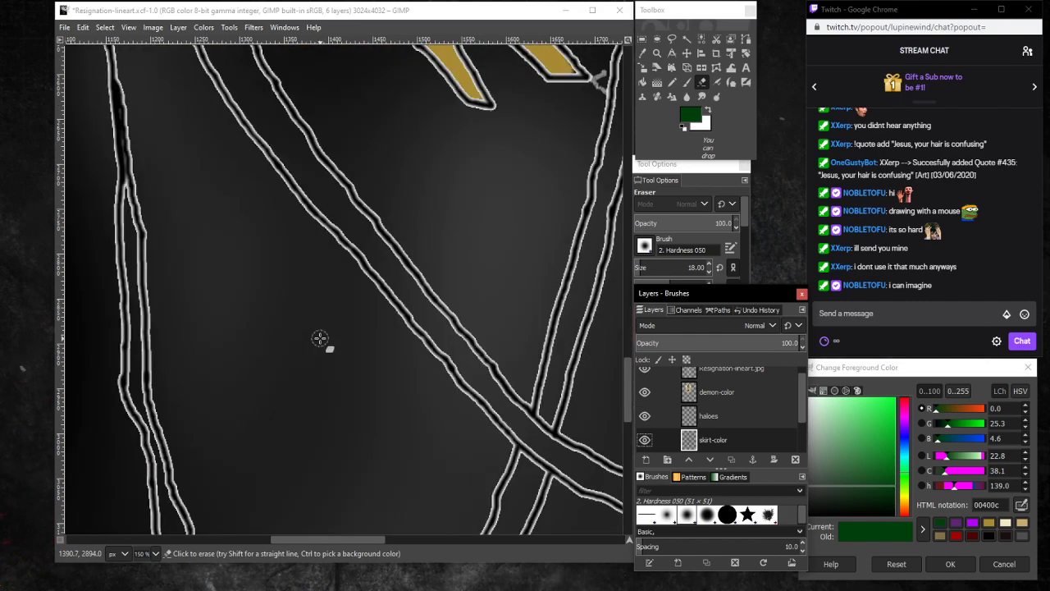
pyautogui.scroll(-5, 322, 324)
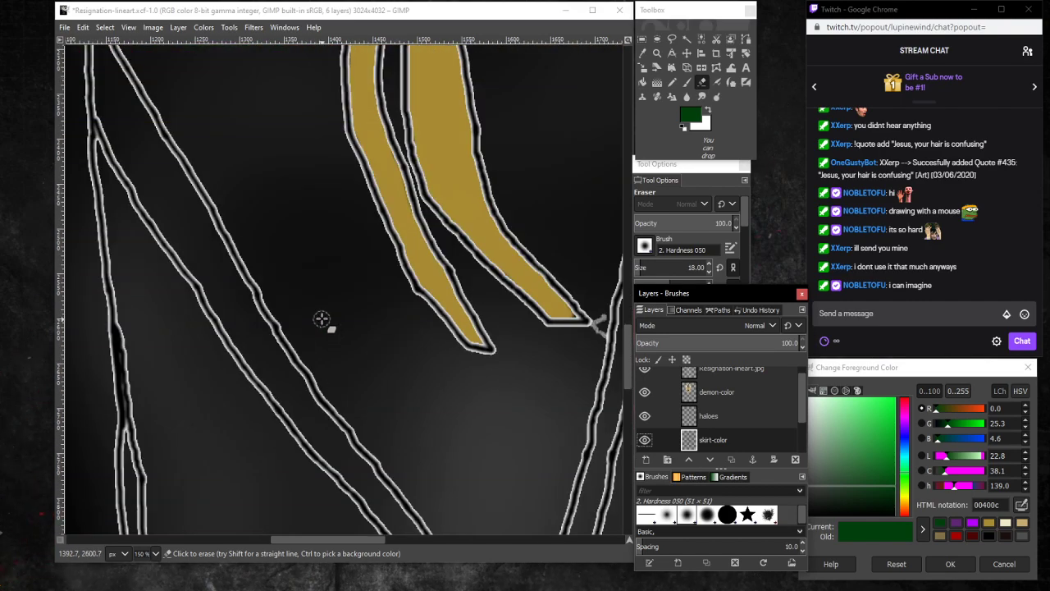
pyautogui.scroll(3, 323, 316)
# Paint the upper ends of the crossing skirt bands dark green at both hips with the Paintbrush.
pyautogui.click(701, 81)
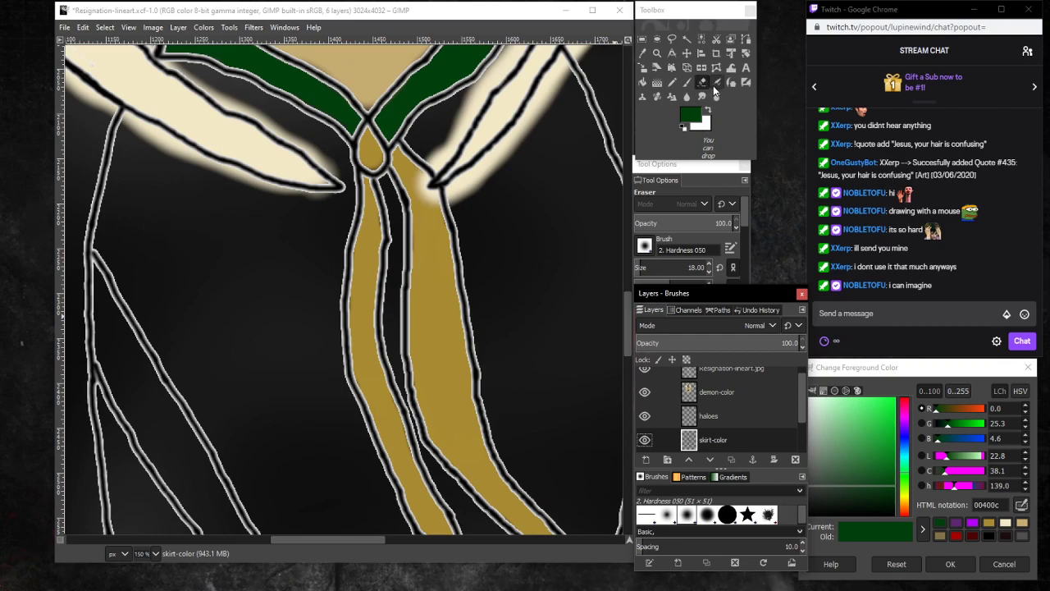
pyautogui.click(687, 82)
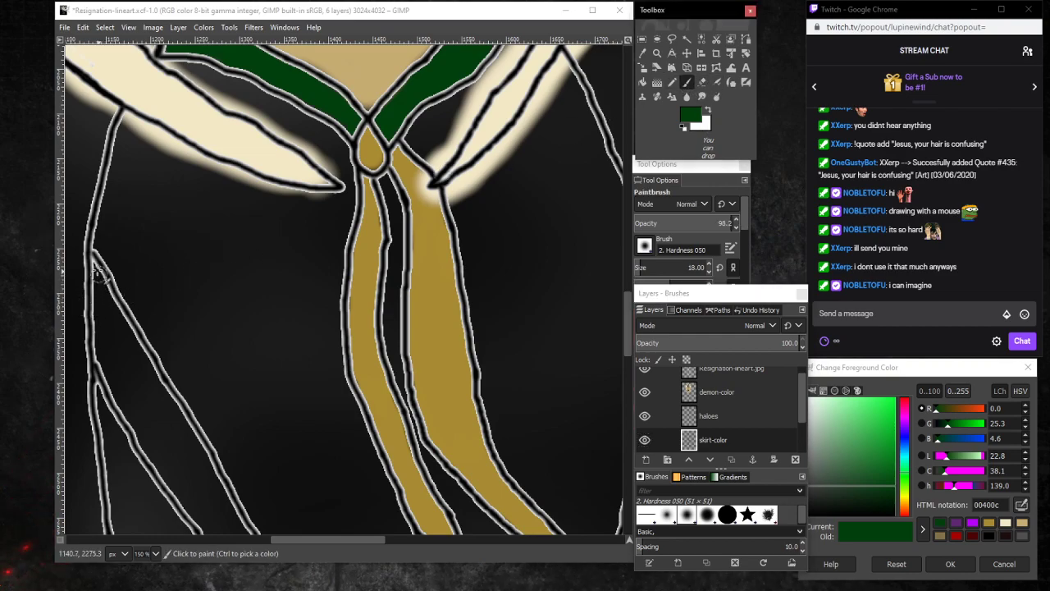
pyautogui.moveTo(97, 271)
pyautogui.mouseDown()
pyautogui.moveTo(97, 369)
pyautogui.moveTo(98, 288)
pyautogui.moveTo(108, 370)
pyautogui.mouseUp()
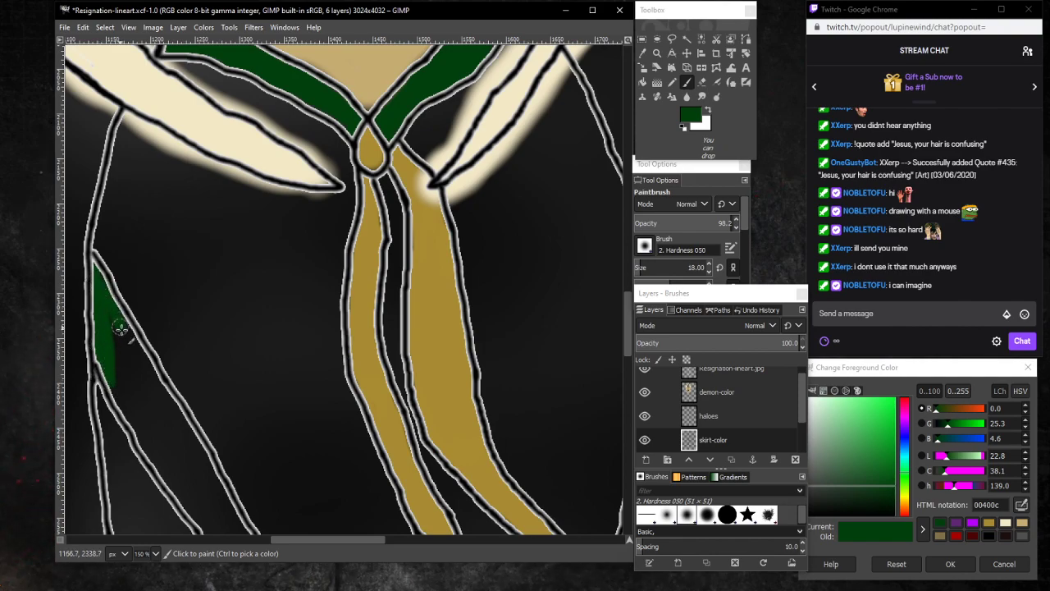
pyautogui.moveTo(123, 337)
pyautogui.mouseDown()
pyautogui.moveTo(140, 367)
pyautogui.moveTo(130, 339)
pyautogui.moveTo(152, 375)
pyautogui.moveTo(112, 324)
pyautogui.moveTo(145, 393)
pyautogui.moveTo(111, 336)
pyautogui.moveTo(134, 385)
pyautogui.moveTo(112, 357)
pyautogui.moveTo(125, 401)
pyautogui.mouseUp()
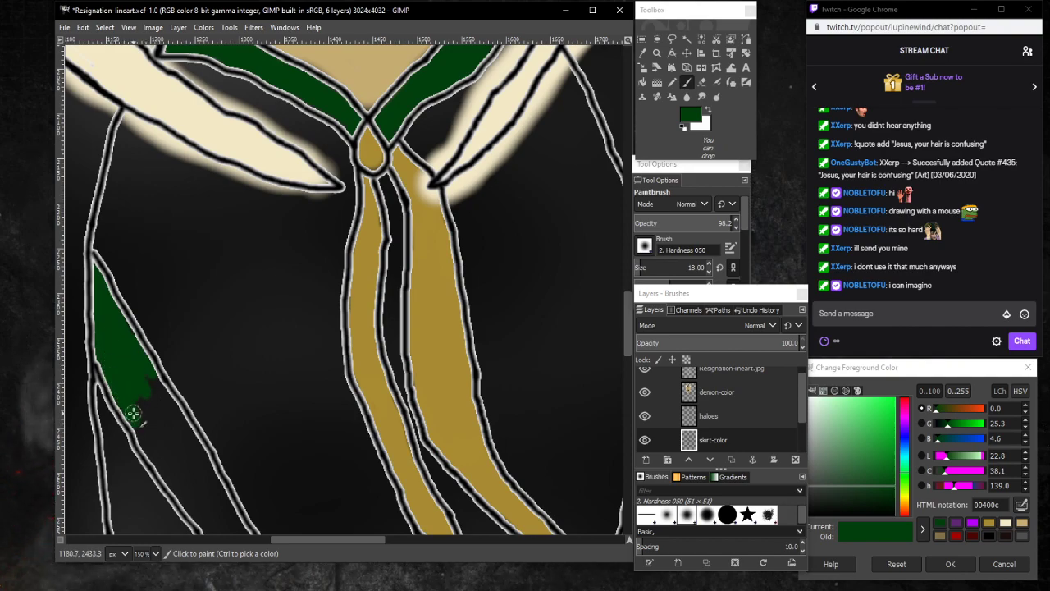
pyautogui.moveTo(138, 415); pyautogui.dragTo(147, 383)
pyautogui.moveTo(292, 540); pyautogui.dragTo(364, 540)
pyautogui.moveTo(317, 274)
pyautogui.mouseDown()
pyautogui.moveTo(337, 340)
pyautogui.moveTo(331, 361)
pyautogui.moveTo(320, 314)
pyautogui.moveTo(318, 356)
pyautogui.moveTo(316, 303)
pyautogui.moveTo(322, 379)
pyautogui.mouseUp()
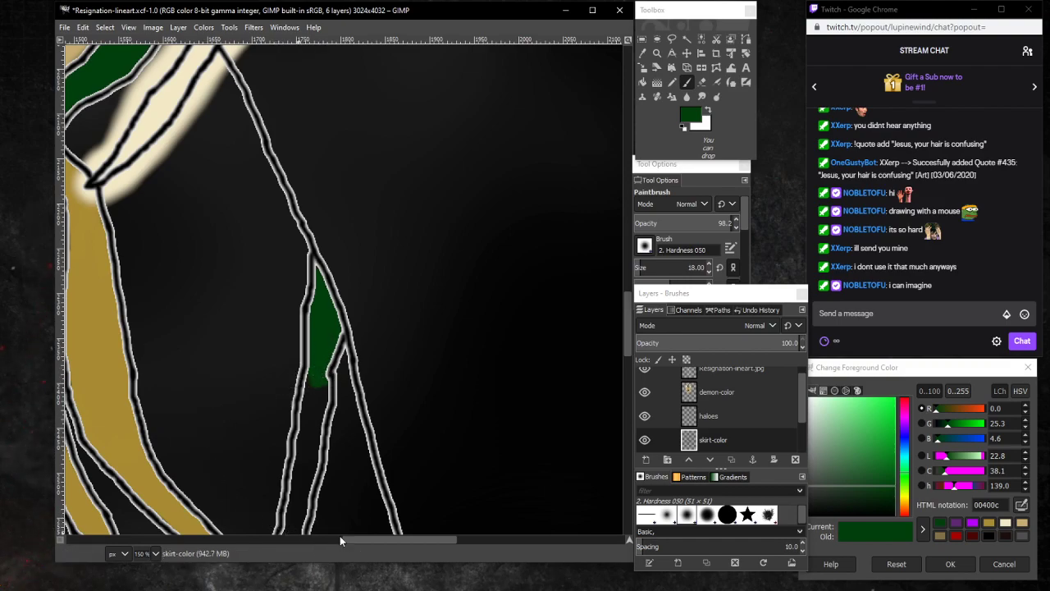
# Set the paint color to navy 050921 and the brush size to 122, and fill the skirt beside the wider sash tail, continuing down its outer edge.
pyautogui.moveTo(353, 536); pyautogui.dragTo(278, 509)
pyautogui.click(155, 554)
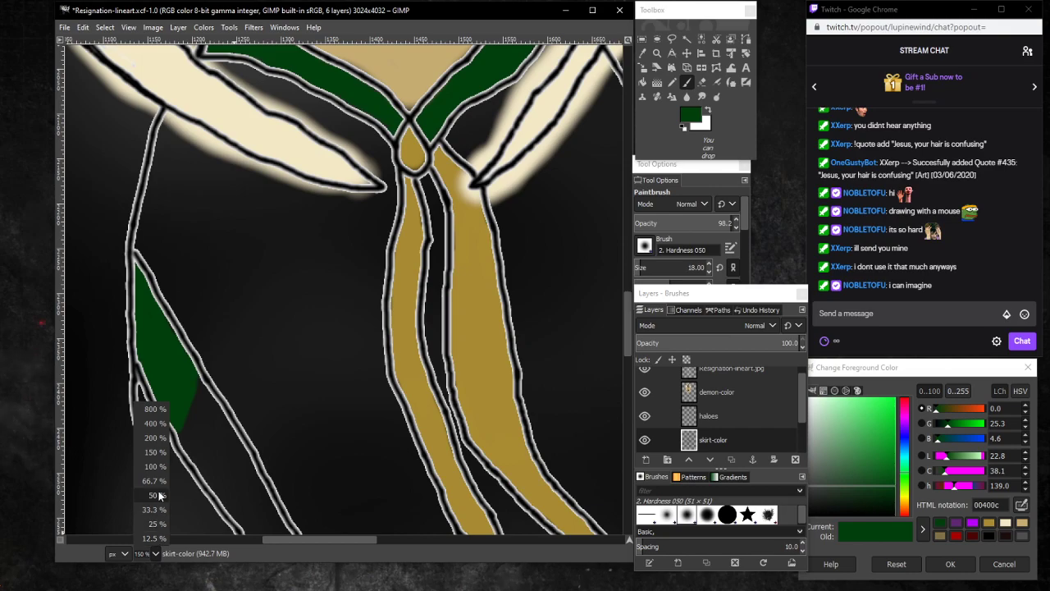
pyautogui.click(156, 495)
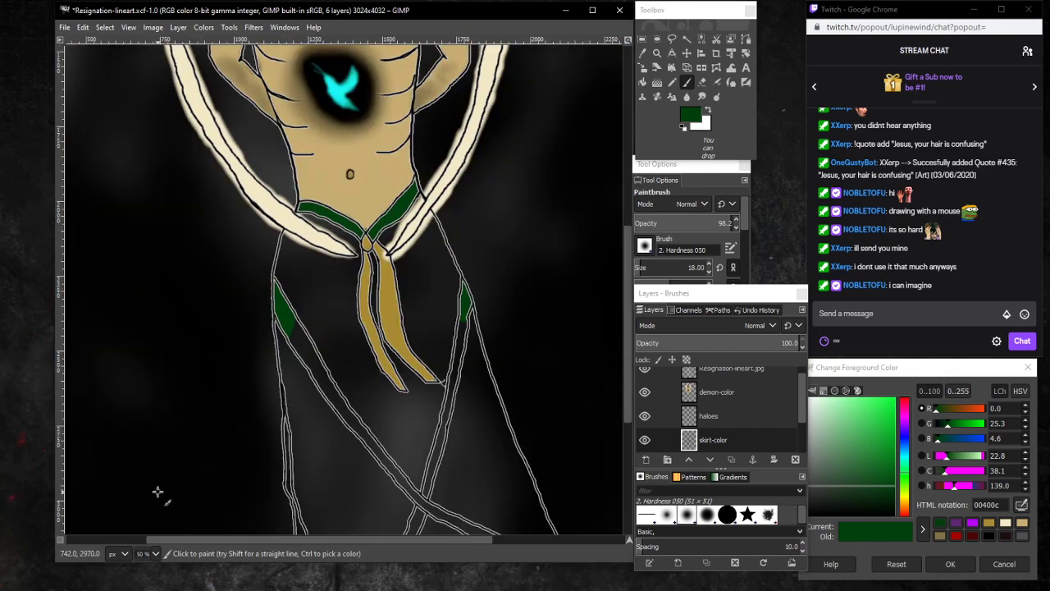
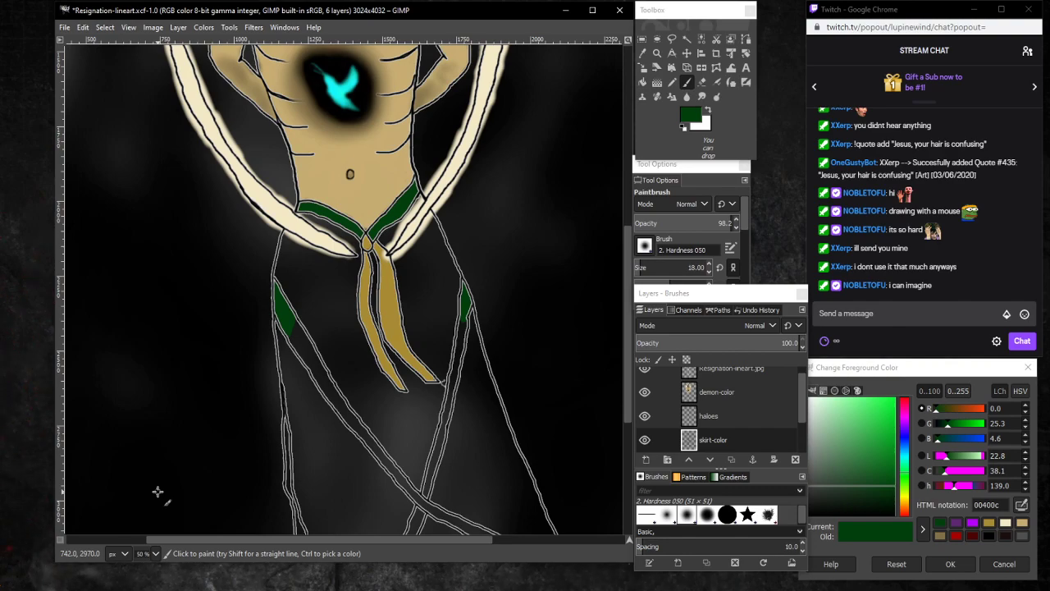
pyautogui.click(905, 439)
pyautogui.moveTo(887, 439); pyautogui.dragTo(882, 506)
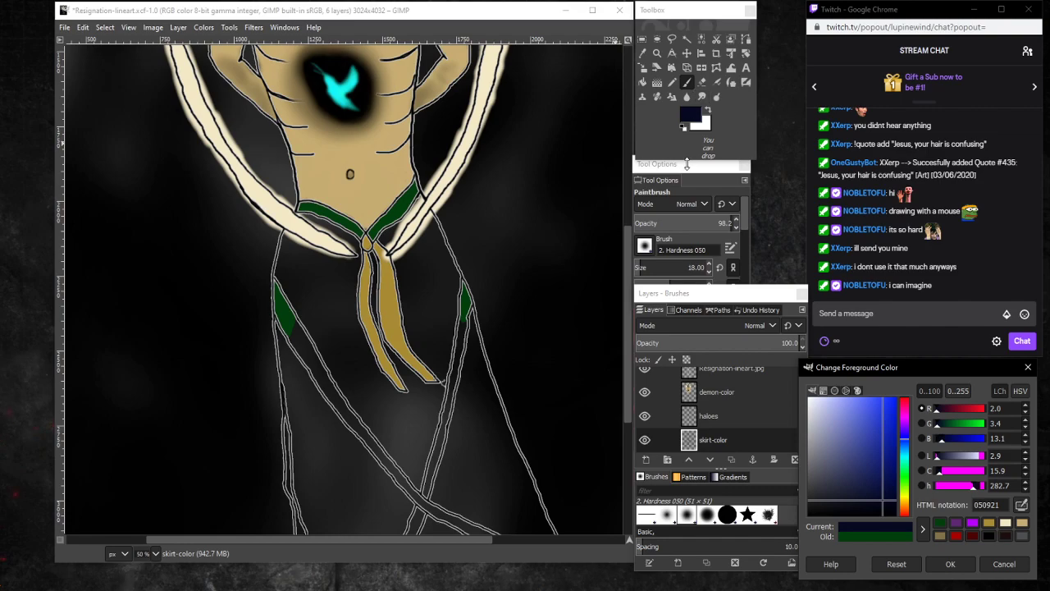
pyautogui.click(654, 268)
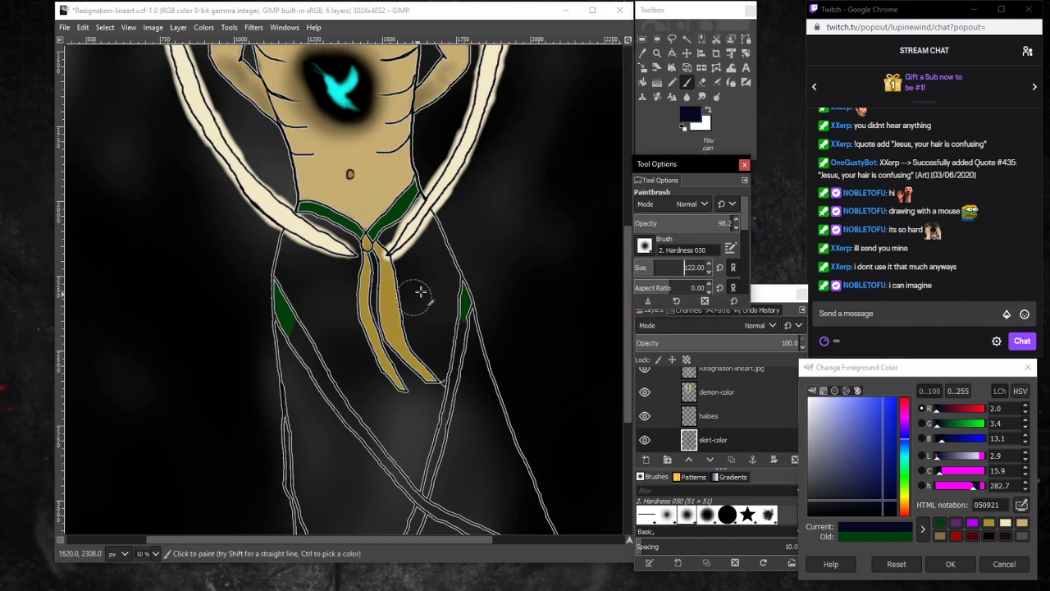
pyautogui.moveTo(420, 292)
pyautogui.mouseDown()
pyautogui.moveTo(424, 267)
pyautogui.moveTo(414, 299)
pyautogui.moveTo(432, 235)
pyautogui.moveTo(434, 304)
pyautogui.mouseUp()
pyautogui.moveTo(434, 352)
pyautogui.mouseDown()
pyautogui.moveTo(409, 269)
pyautogui.moveTo(416, 255)
pyautogui.moveTo(409, 263)
pyautogui.moveTo(419, 329)
pyautogui.moveTo(427, 340)
pyautogui.moveTo(438, 321)
pyautogui.moveTo(439, 346)
pyautogui.mouseUp()
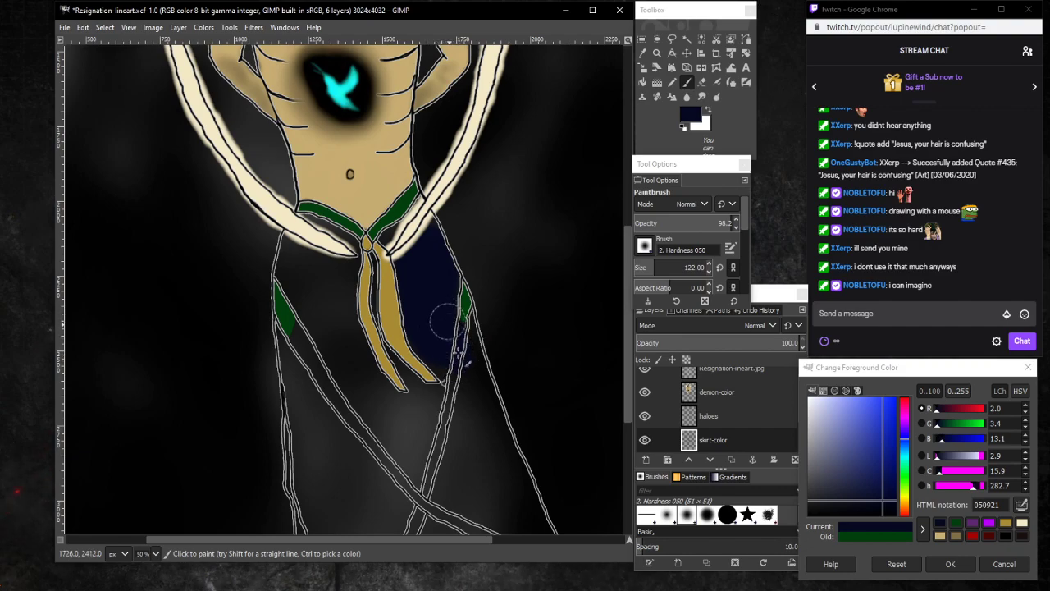
pyautogui.moveTo(448, 324)
pyautogui.mouseDown()
pyautogui.moveTo(470, 365)
pyautogui.moveTo(461, 324)
pyautogui.moveTo(472, 416)
pyautogui.moveTo(467, 373)
pyautogui.moveTo(525, 498)
pyautogui.moveTo(481, 432)
pyautogui.moveTo(508, 510)
pyautogui.moveTo(463, 430)
pyautogui.moveTo(456, 379)
pyautogui.mouseUp()
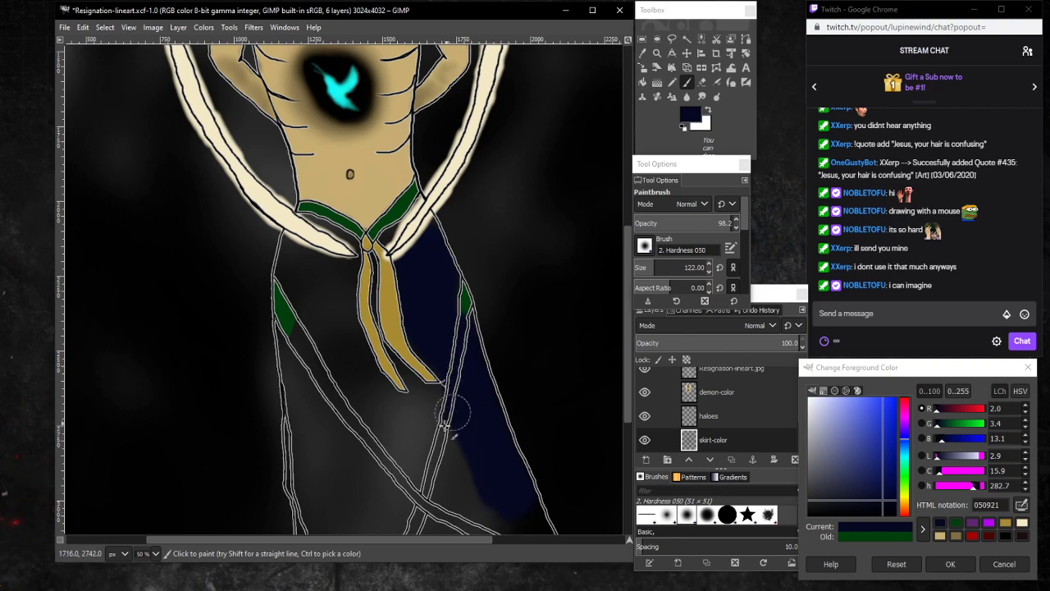
pyautogui.moveTo(445, 426)
pyautogui.mouseDown()
pyautogui.moveTo(456, 377)
pyautogui.moveTo(446, 413)
pyautogui.moveTo(423, 429)
pyautogui.mouseUp()
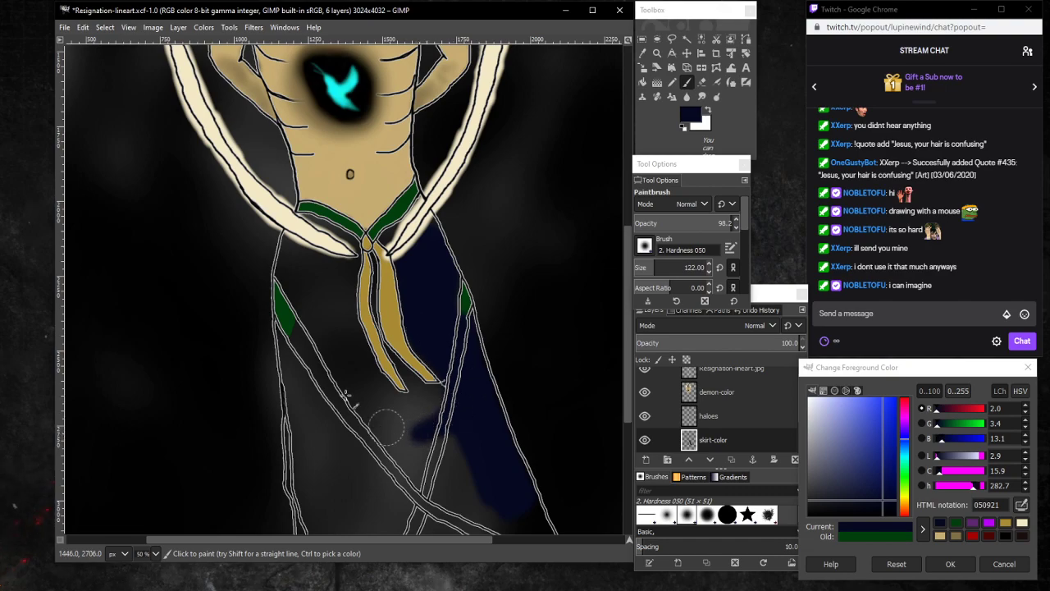
# Fill the skirt from the opposite hip to below the sash tips with navy, undoing the last stroke over the wider sash tail.
pyautogui.moveTo(294, 274)
pyautogui.mouseDown()
pyautogui.moveTo(282, 260)
pyautogui.moveTo(296, 254)
pyautogui.mouseUp()
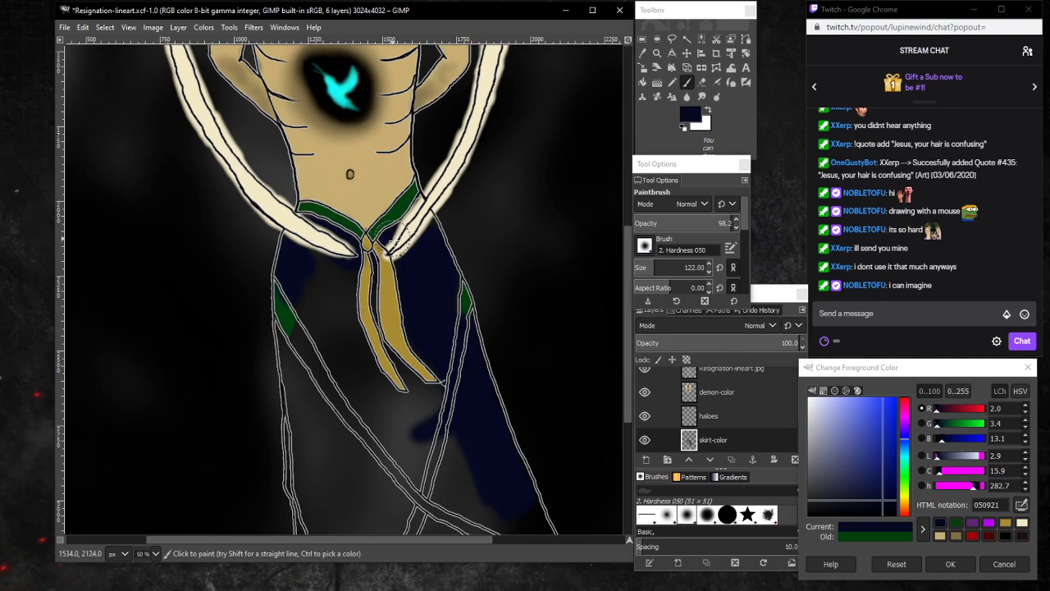
pyautogui.moveTo(324, 262)
pyautogui.mouseDown()
pyautogui.moveTo(314, 292)
pyautogui.moveTo(314, 267)
pyautogui.moveTo(317, 282)
pyautogui.mouseUp()
pyautogui.moveTo(335, 335)
pyautogui.mouseDown()
pyautogui.moveTo(347, 291)
pyautogui.moveTo(346, 302)
pyautogui.moveTo(327, 306)
pyautogui.moveTo(330, 281)
pyautogui.moveTo(338, 378)
pyautogui.moveTo(335, 301)
pyautogui.moveTo(360, 389)
pyautogui.moveTo(343, 329)
pyautogui.moveTo(375, 405)
pyautogui.moveTo(353, 343)
pyautogui.moveTo(382, 390)
pyautogui.moveTo(352, 336)
pyautogui.moveTo(394, 416)
pyautogui.moveTo(363, 363)
pyautogui.moveTo(399, 421)
pyautogui.moveTo(413, 418)
pyautogui.moveTo(390, 406)
pyautogui.moveTo(422, 432)
pyautogui.moveTo(400, 405)
pyautogui.moveTo(405, 382)
pyautogui.moveTo(410, 399)
pyautogui.moveTo(399, 371)
pyautogui.moveTo(438, 404)
pyautogui.mouseUp()
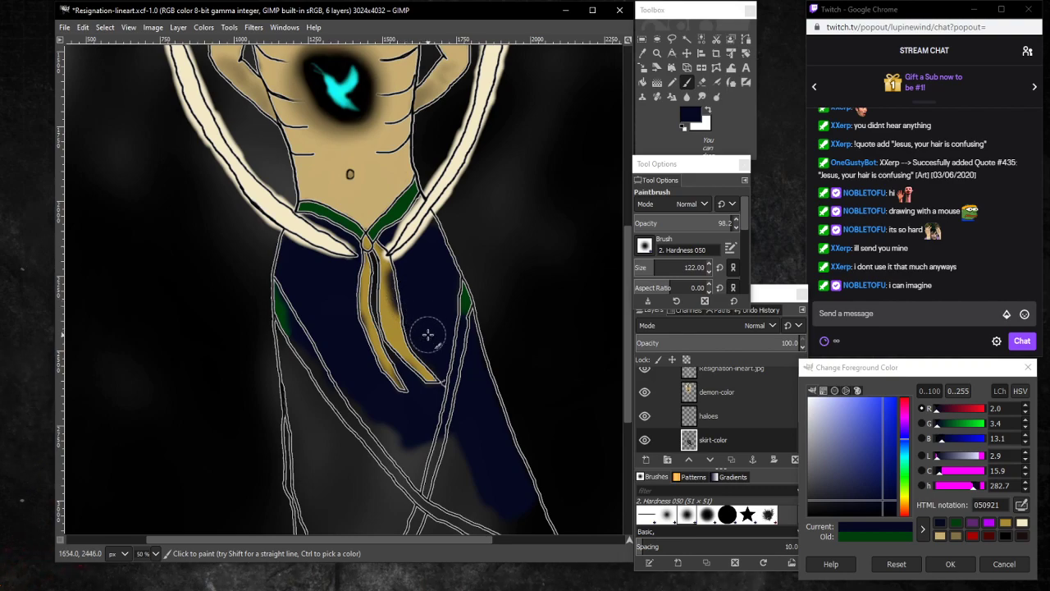
pyautogui.hotkey('ctrl', 'z')
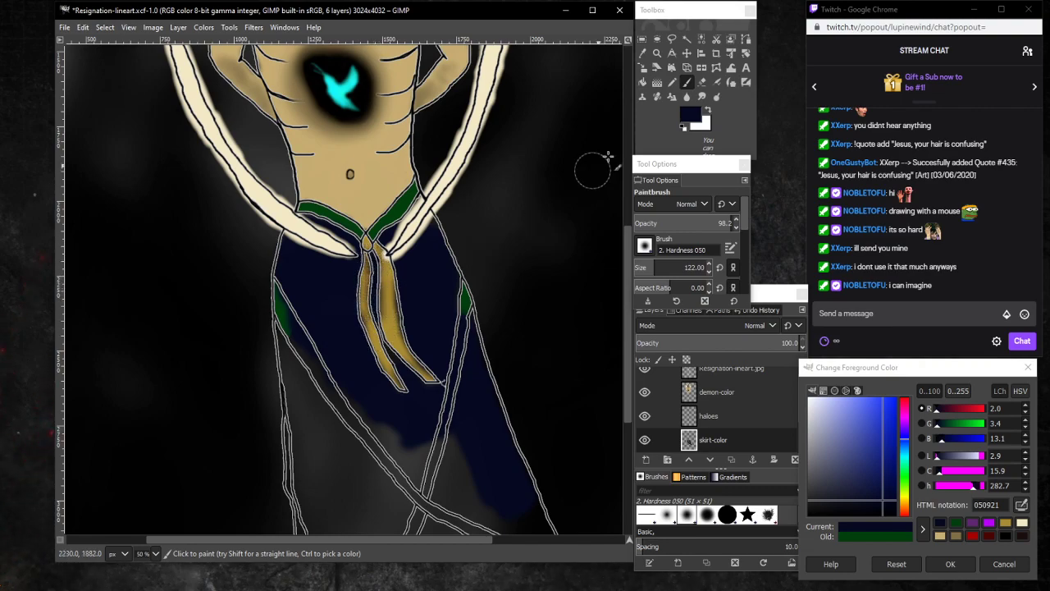
# Reduce the brush size to 15 and fill the gap between the two sash tails with navy, from the knot down to the tips.
pyautogui.click(658, 54)
pyautogui.click(415, 265)
pyautogui.click(382, 279)
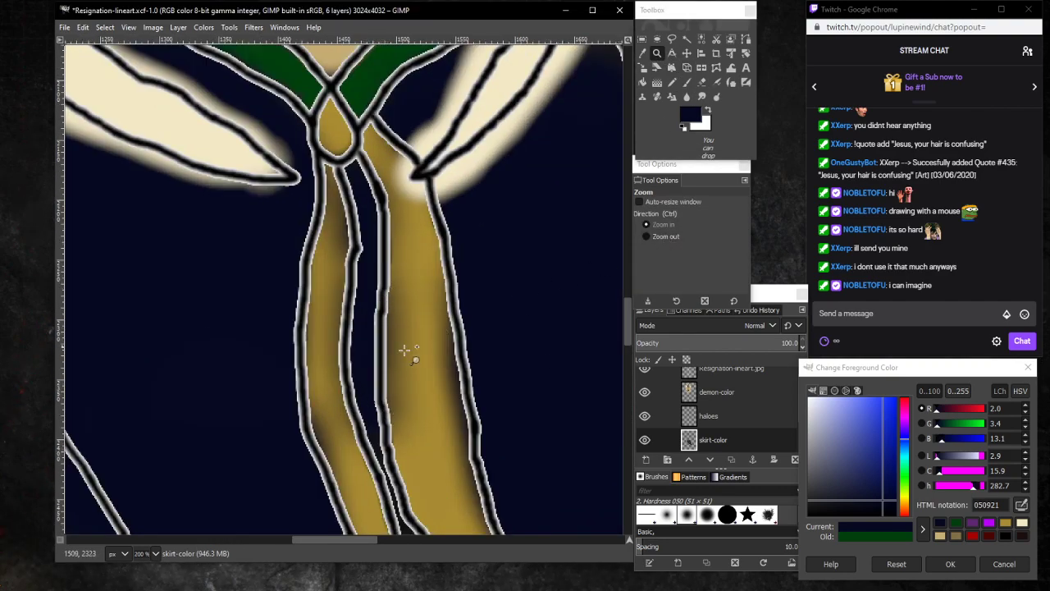
pyautogui.click(687, 82)
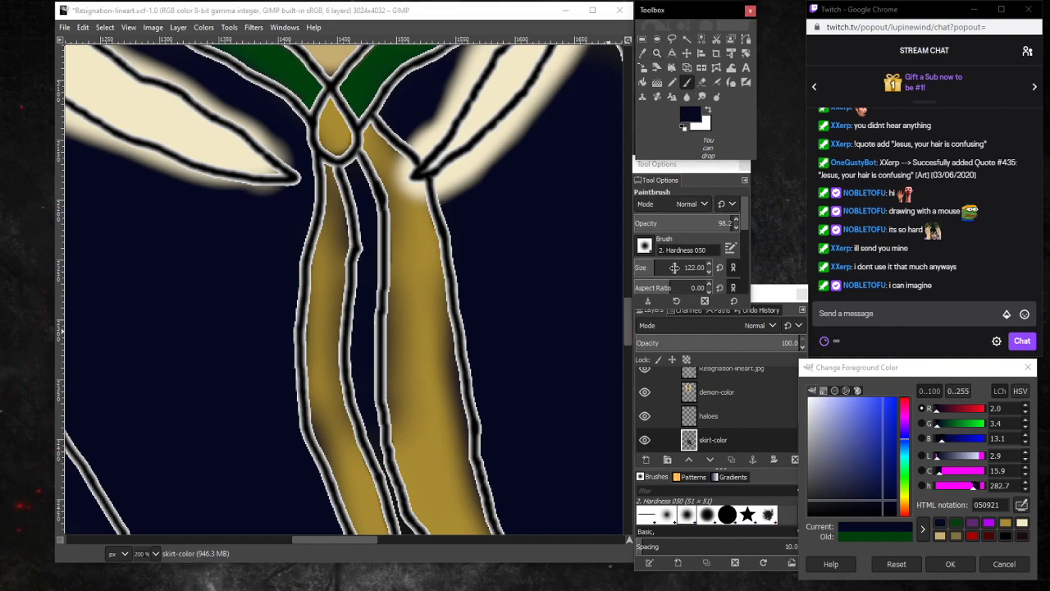
pyautogui.moveTo(675, 268); pyautogui.dragTo(640, 267)
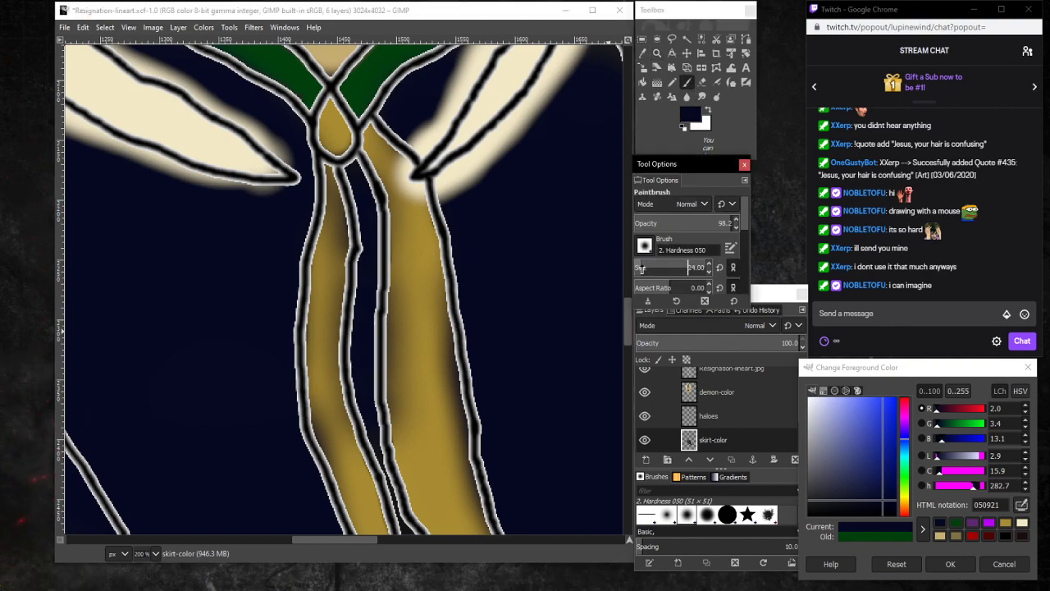
pyautogui.click(358, 185)
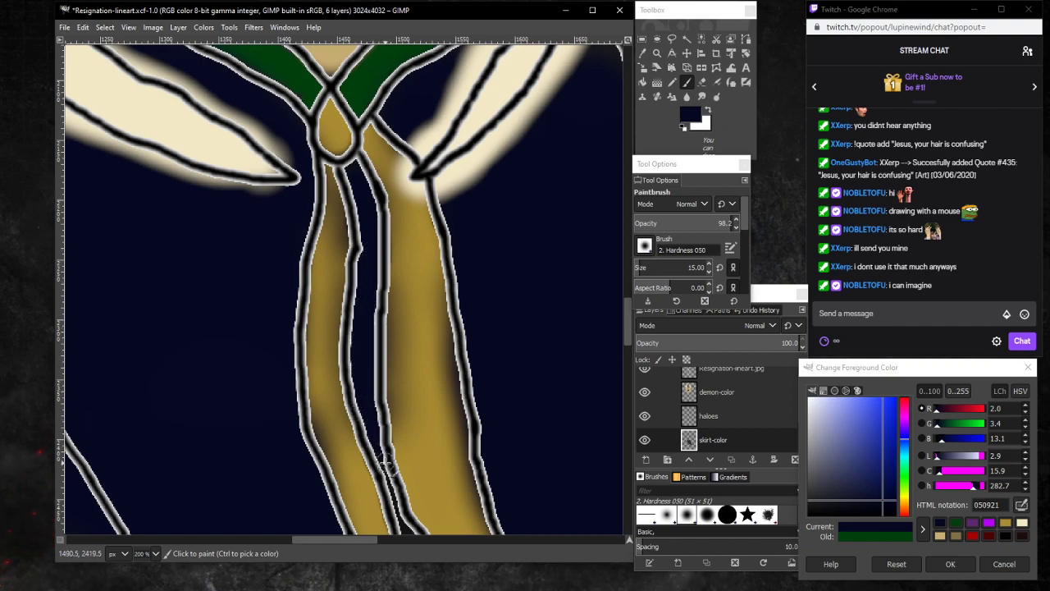
pyautogui.scroll(-5, 379, 447)
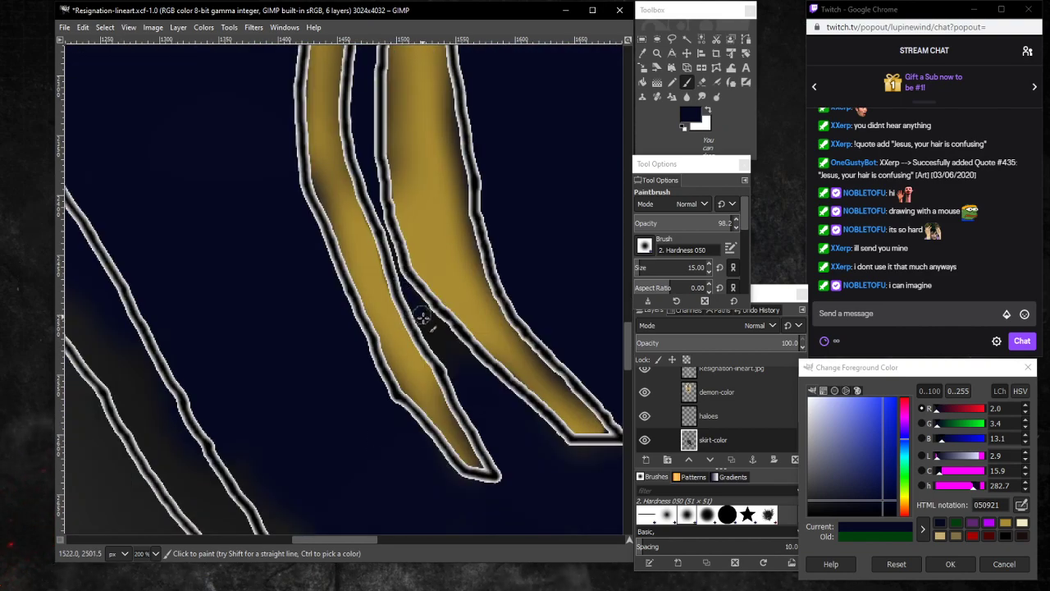
pyautogui.moveTo(422, 316); pyautogui.dragTo(466, 361)
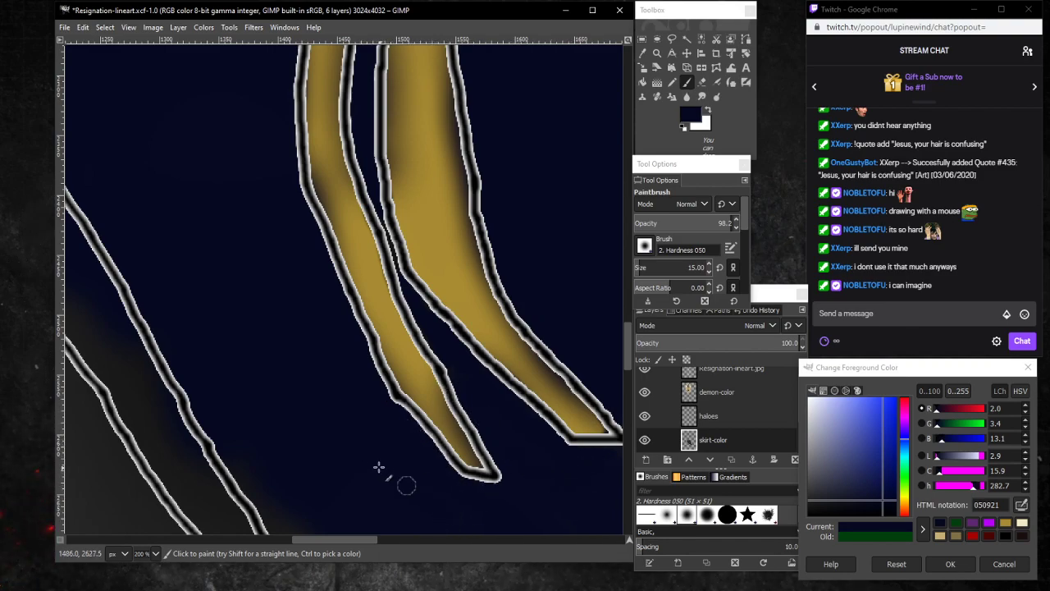
pyautogui.scroll(5, 243, 237)
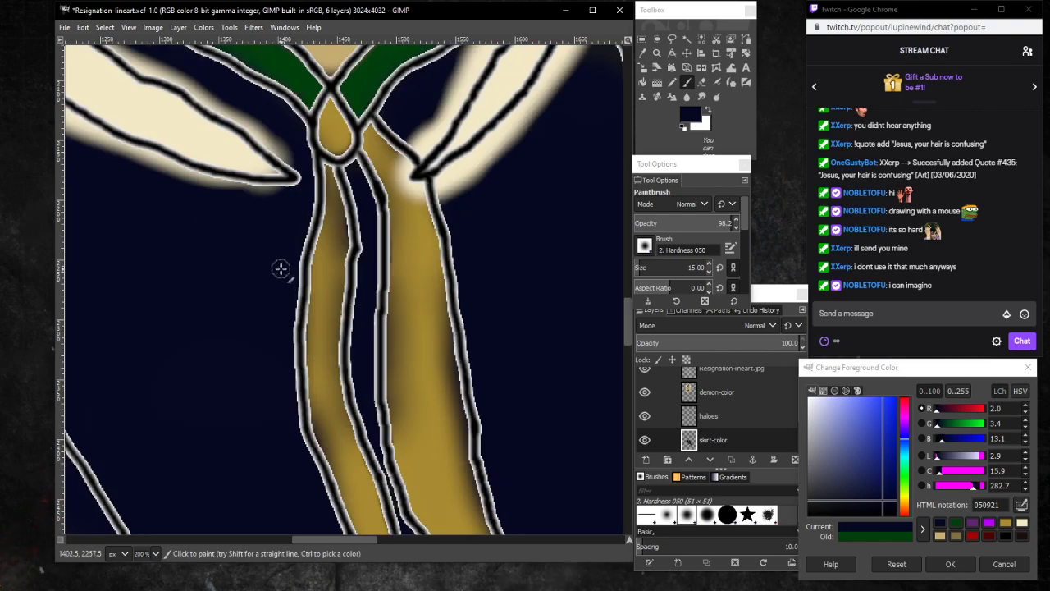
# Hide the Smoke and witch-lineart layers, with the whole skirt shown at 50% zoom.
pyautogui.scroll(-3, 274, 269)
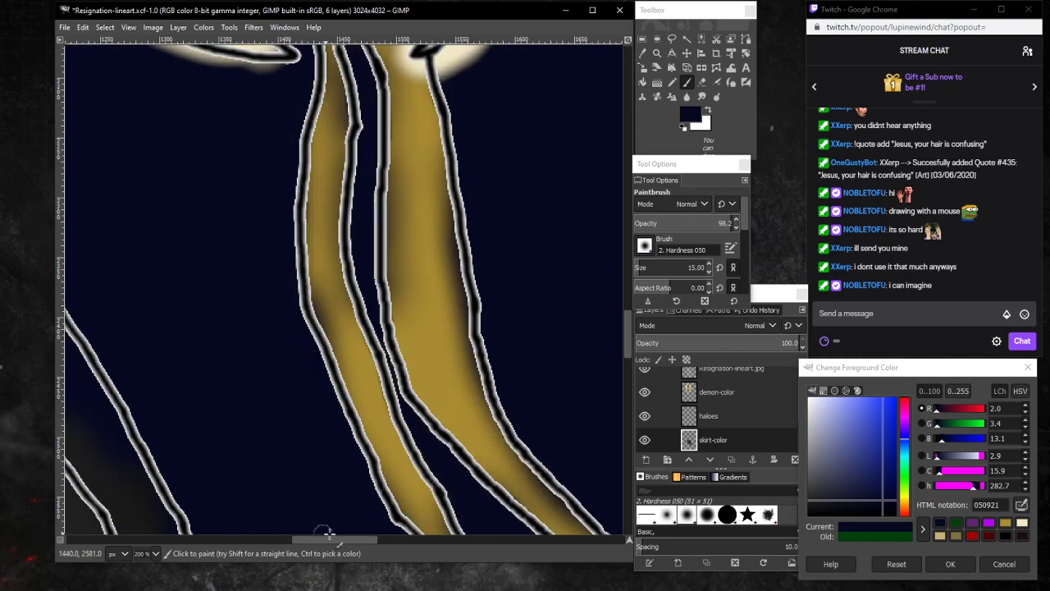
pyautogui.click(155, 553)
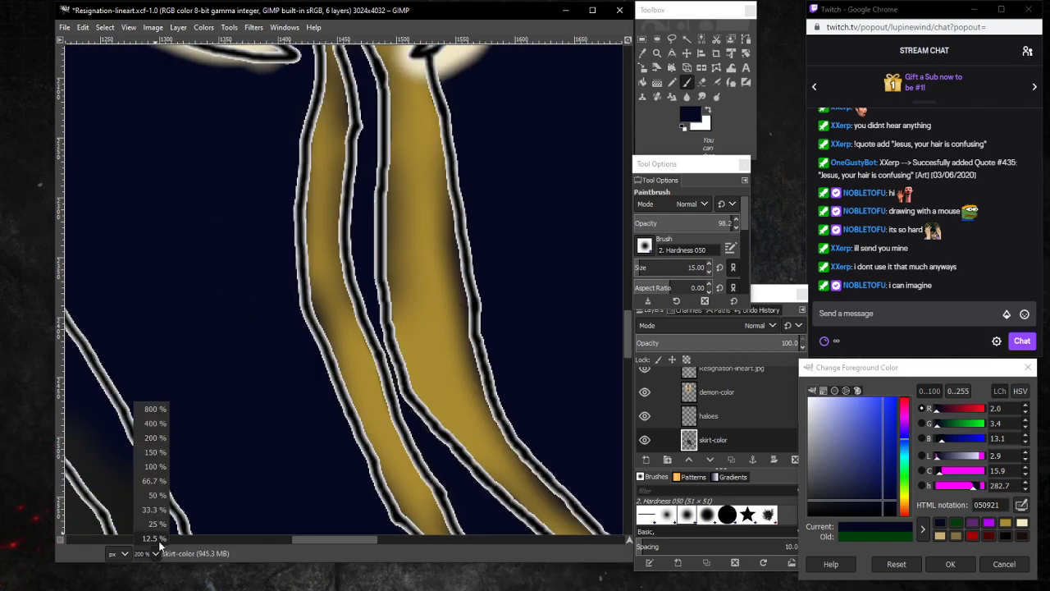
pyautogui.click(156, 494)
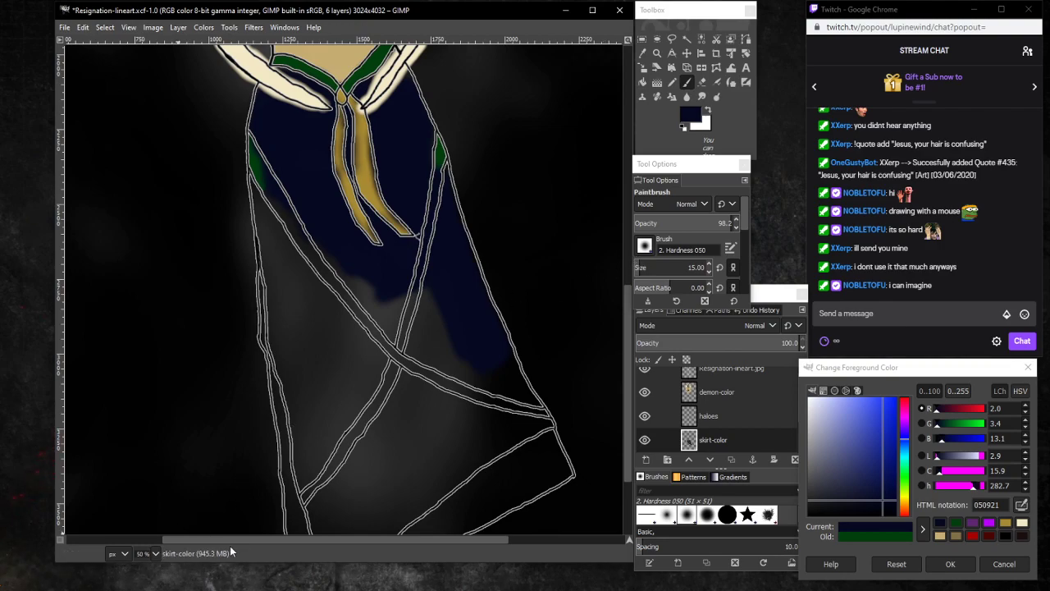
pyautogui.scroll(-2, 661, 427)
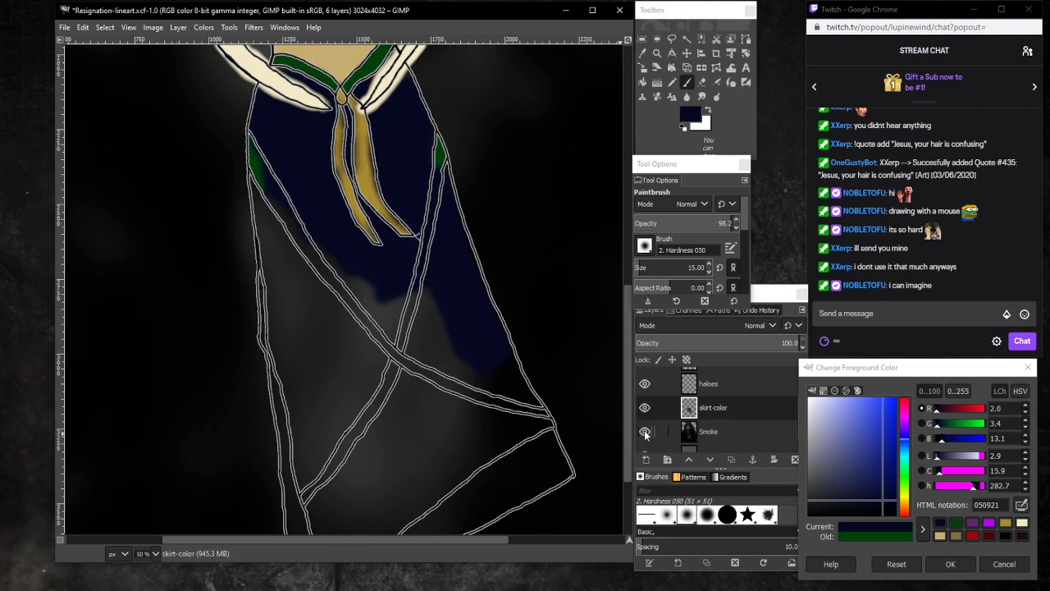
pyautogui.click(645, 431)
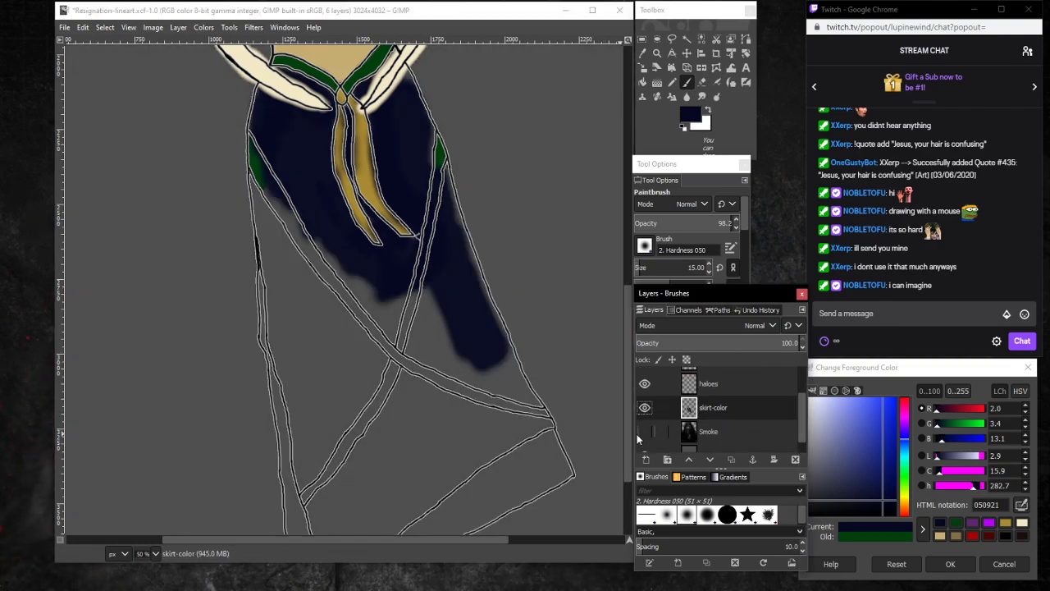
pyautogui.scroll(-1, 648, 447)
pyautogui.click(645, 441)
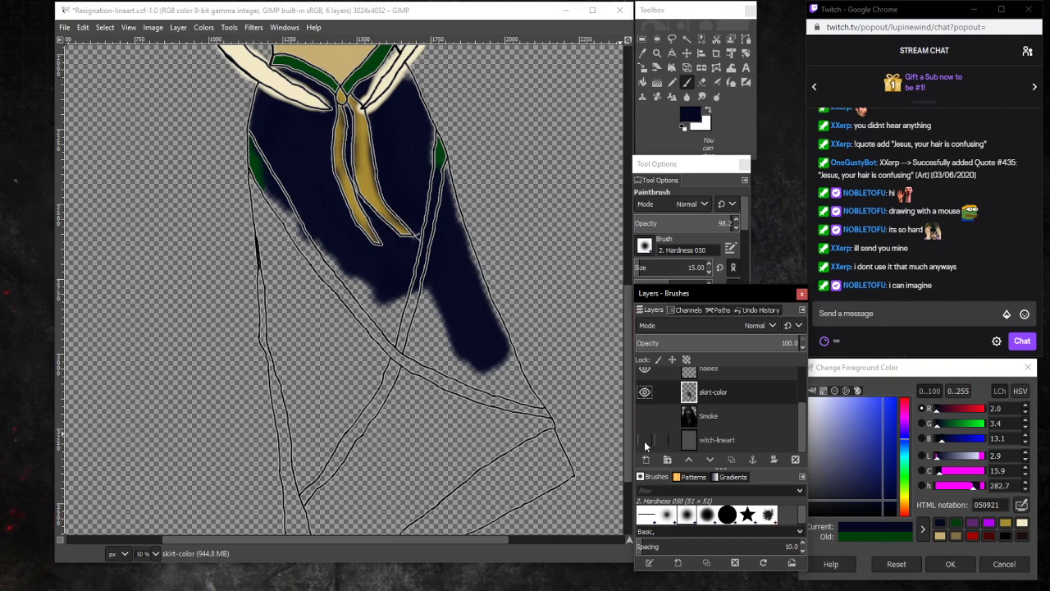
# Set the Paintbrush size to 132 and fill the skirt's outer edge beside and below the small green hip band with navy.
pyautogui.click(687, 81)
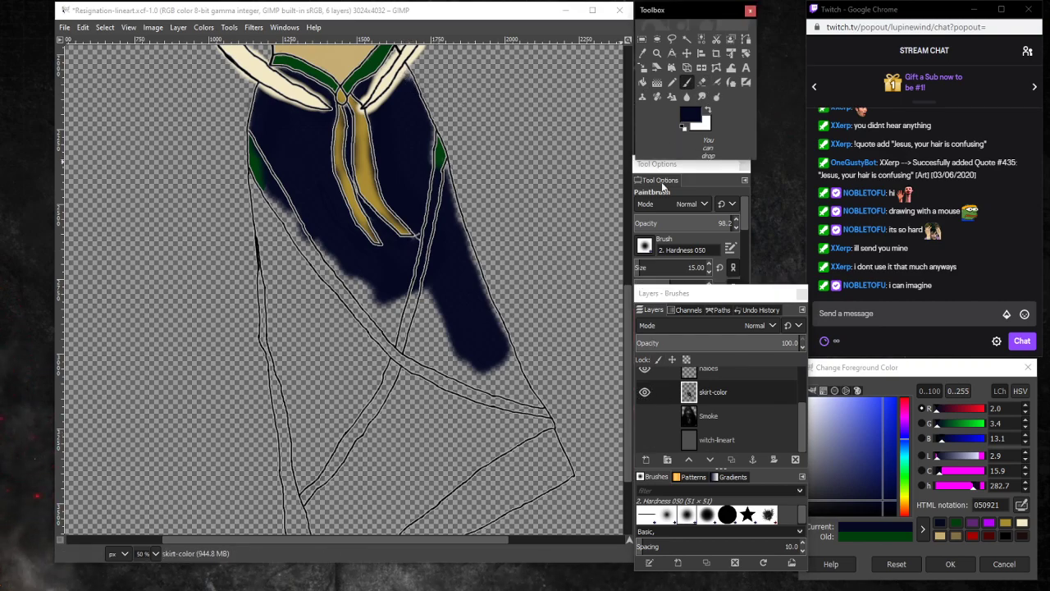
pyautogui.click(645, 267)
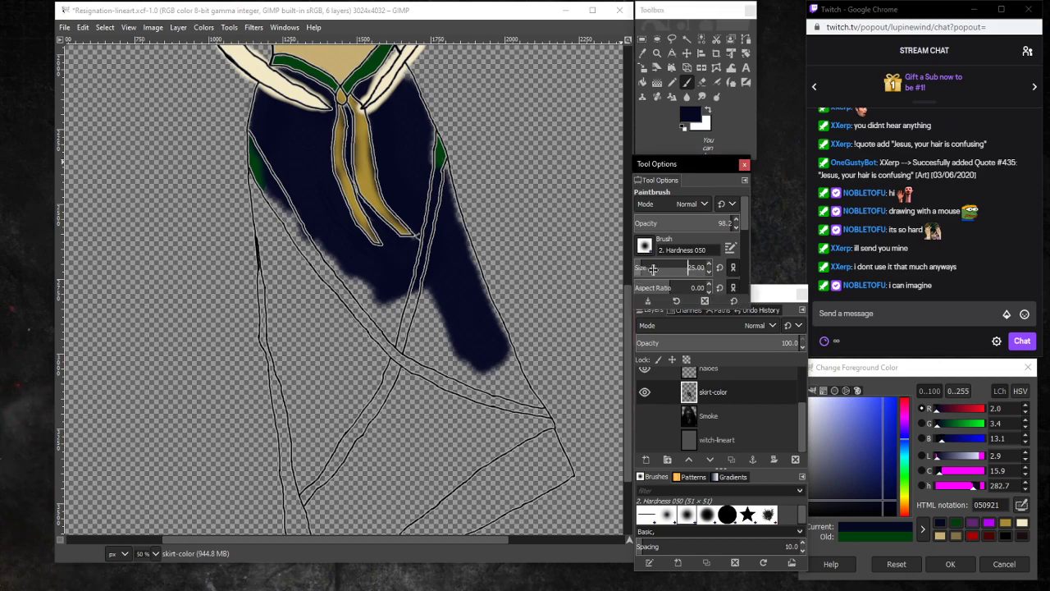
pyautogui.click(407, 84)
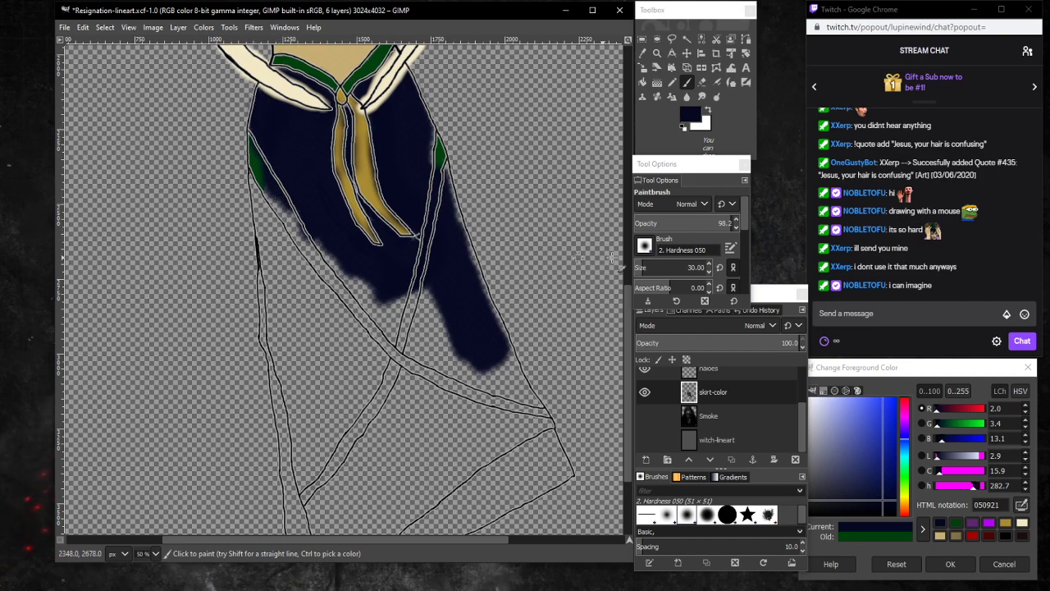
pyautogui.moveTo(694, 270); pyautogui.dragTo(713, 271)
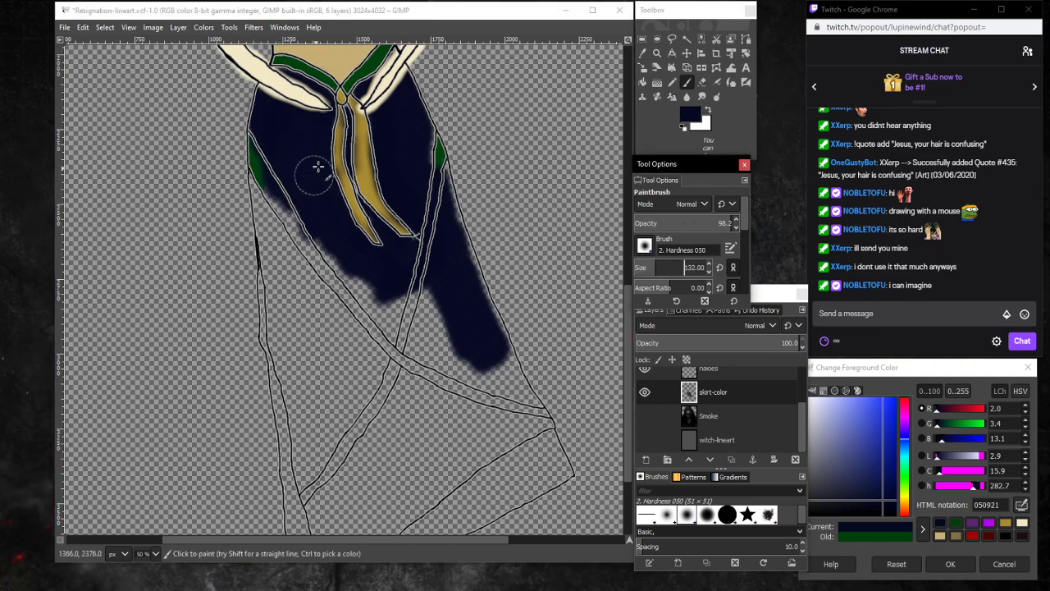
pyautogui.moveTo(415, 150)
pyautogui.mouseDown()
pyautogui.moveTo(427, 177)
pyautogui.moveTo(423, 140)
pyautogui.moveTo(431, 179)
pyautogui.moveTo(408, 124)
pyautogui.moveTo(463, 257)
pyautogui.mouseUp()
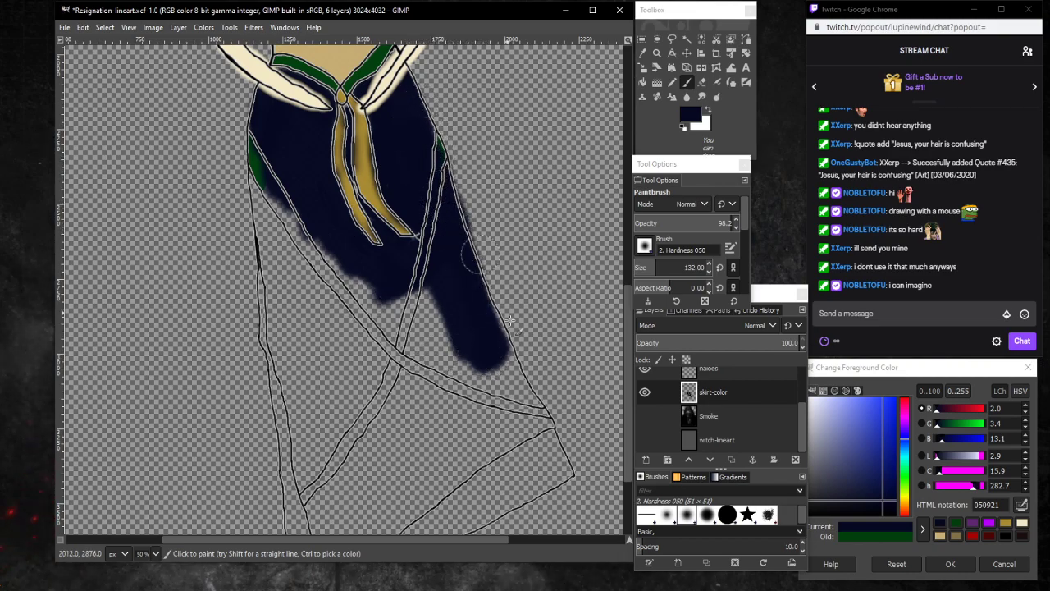
# Fill the rest of the skirt with navy, across the crossing bands and down to the inner hem line.
pyautogui.click(701, 83)
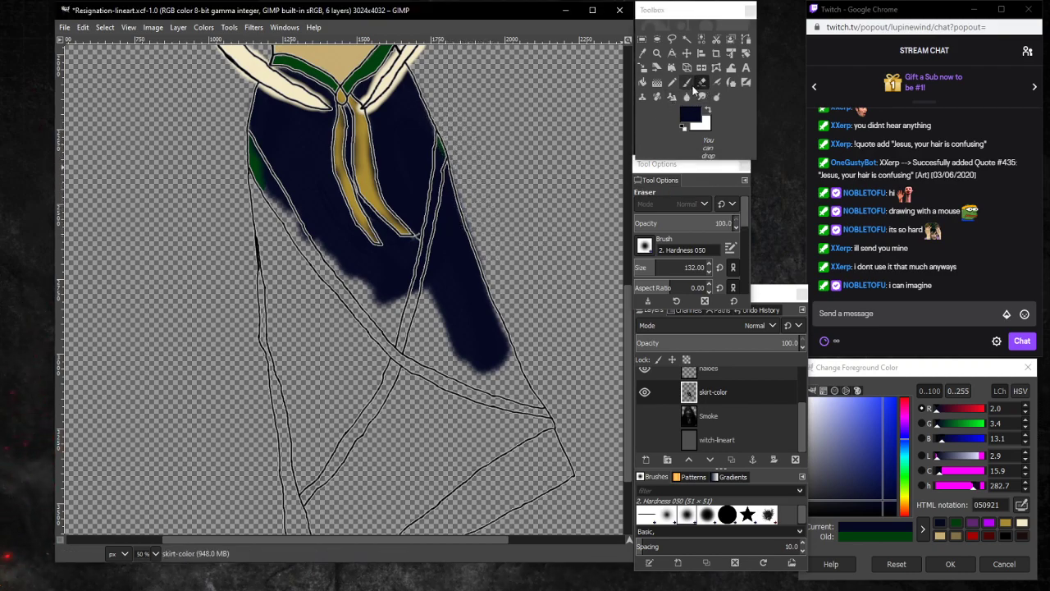
pyautogui.press('p')
pyautogui.moveTo(425, 279)
pyautogui.mouseDown()
pyautogui.moveTo(425, 249)
pyautogui.moveTo(414, 322)
pyautogui.moveTo(423, 281)
pyautogui.moveTo(436, 280)
pyautogui.moveTo(461, 430)
pyautogui.moveTo(440, 301)
pyautogui.moveTo(488, 429)
pyautogui.moveTo(469, 349)
pyautogui.moveTo(503, 422)
pyautogui.moveTo(480, 347)
pyautogui.moveTo(500, 378)
pyautogui.moveTo(471, 291)
pyautogui.moveTo(514, 402)
pyautogui.moveTo(482, 298)
pyautogui.moveTo(505, 369)
pyautogui.moveTo(539, 422)
pyautogui.moveTo(476, 450)
pyautogui.moveTo(512, 424)
pyautogui.moveTo(445, 482)
pyautogui.moveTo(460, 432)
pyautogui.moveTo(388, 504)
pyautogui.moveTo(424, 456)
pyautogui.moveTo(439, 378)
pyautogui.moveTo(403, 477)
pyautogui.moveTo(427, 324)
pyautogui.moveTo(386, 435)
pyautogui.moveTo(394, 292)
pyautogui.moveTo(370, 375)
pyautogui.moveTo(364, 280)
pyautogui.moveTo(341, 361)
pyautogui.mouseUp()
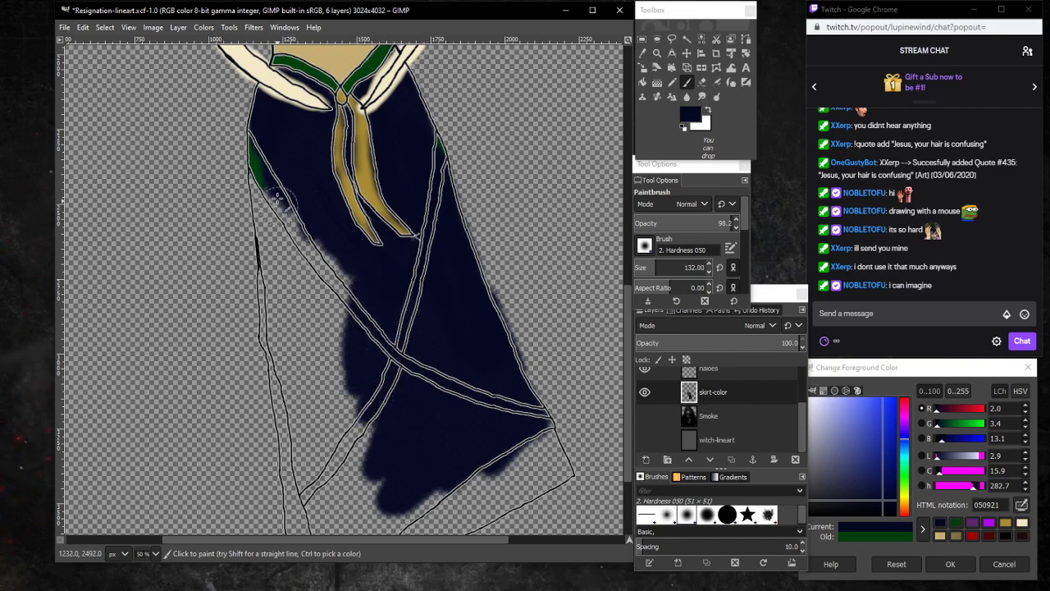
pyautogui.moveTo(277, 196)
pyautogui.mouseDown()
pyautogui.moveTo(255, 132)
pyautogui.moveTo(270, 219)
pyautogui.moveTo(271, 177)
pyautogui.moveTo(277, 270)
pyautogui.moveTo(257, 142)
pyautogui.moveTo(278, 322)
pyautogui.moveTo(275, 199)
pyautogui.moveTo(293, 340)
pyautogui.moveTo(292, 198)
pyautogui.moveTo(336, 338)
pyautogui.moveTo(317, 252)
pyautogui.moveTo(333, 252)
pyautogui.moveTo(354, 340)
pyautogui.moveTo(304, 279)
pyautogui.moveTo(301, 361)
pyautogui.moveTo(286, 290)
pyautogui.moveTo(318, 511)
pyautogui.moveTo(319, 382)
pyautogui.moveTo(335, 420)
pyautogui.moveTo(334, 351)
pyautogui.moveTo(367, 481)
pyautogui.mouseUp()
pyautogui.scroll(-2, 348, 417)
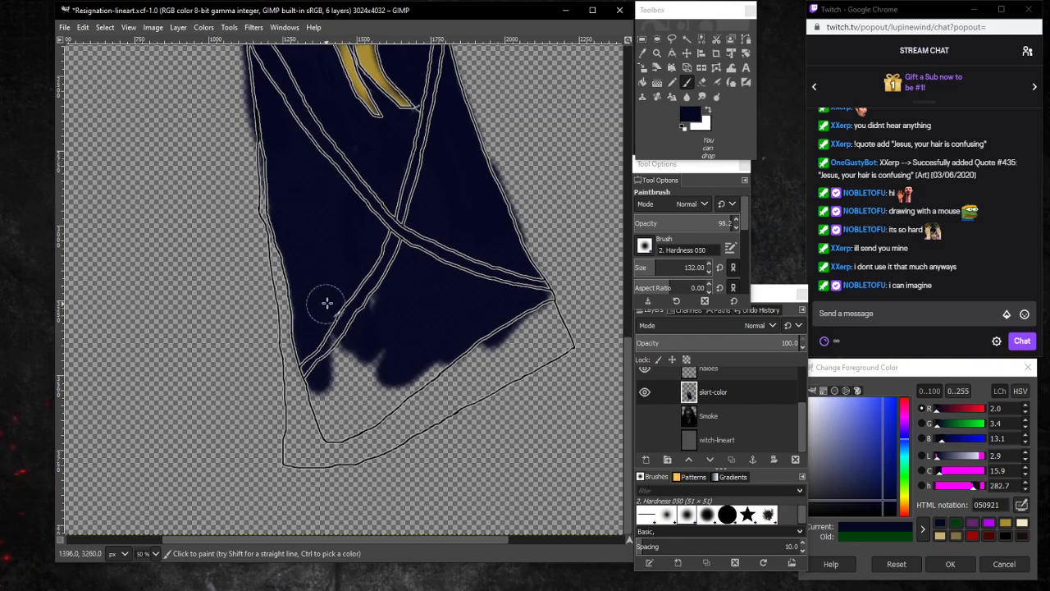
pyautogui.moveTo(327, 304)
pyautogui.mouseDown()
pyautogui.moveTo(347, 376)
pyautogui.moveTo(333, 392)
pyautogui.moveTo(338, 356)
pyautogui.moveTo(324, 404)
pyautogui.moveTo(320, 385)
pyautogui.moveTo(336, 439)
pyautogui.moveTo(384, 408)
pyautogui.moveTo(410, 374)
pyautogui.moveTo(355, 420)
pyautogui.moveTo(391, 280)
pyautogui.moveTo(353, 355)
pyautogui.moveTo(372, 315)
pyautogui.moveTo(416, 346)
pyautogui.moveTo(476, 319)
pyautogui.moveTo(428, 355)
pyautogui.moveTo(411, 376)
pyautogui.moveTo(446, 339)
pyautogui.moveTo(418, 386)
pyautogui.mouseUp()
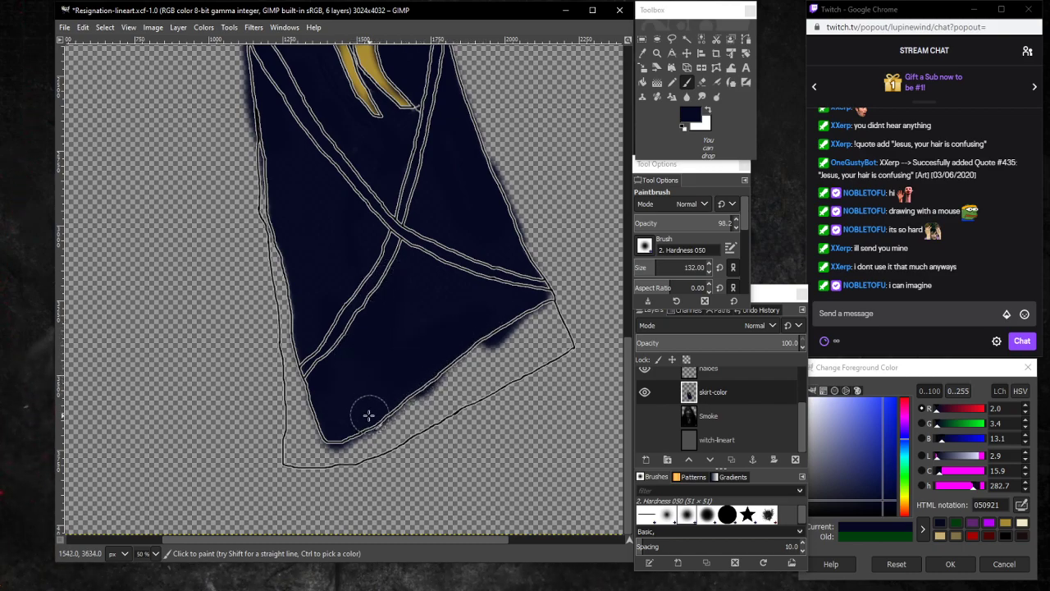
# Set the paint color to 02040d and the brush size to 54, and paint the upper part of the skirt's narrow side strip.
pyautogui.scroll(3, 387, 300)
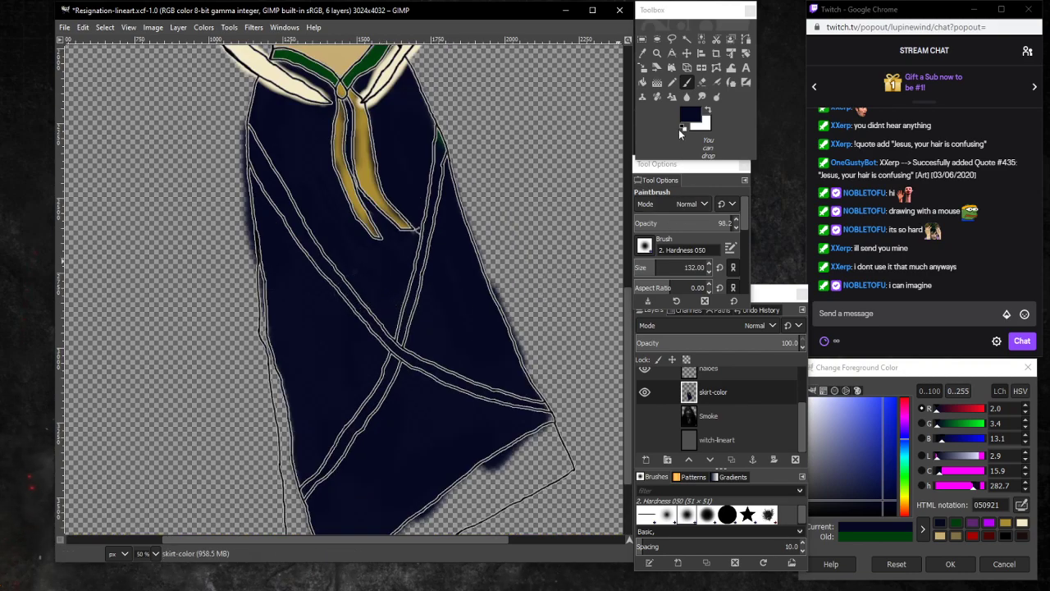
pyautogui.click(891, 512)
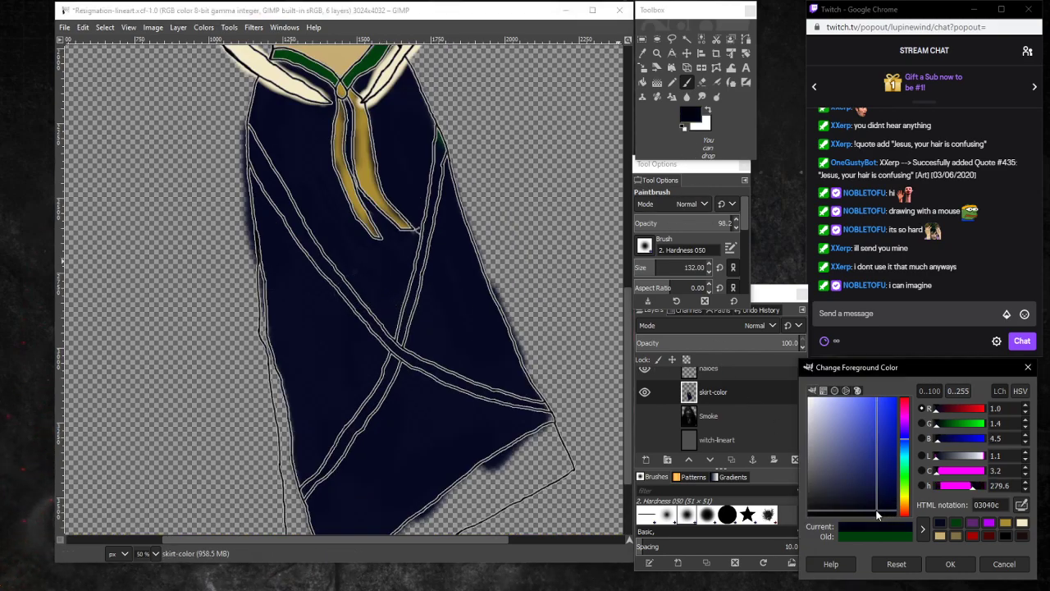
pyautogui.moveTo(878, 514); pyautogui.dragTo(868, 509)
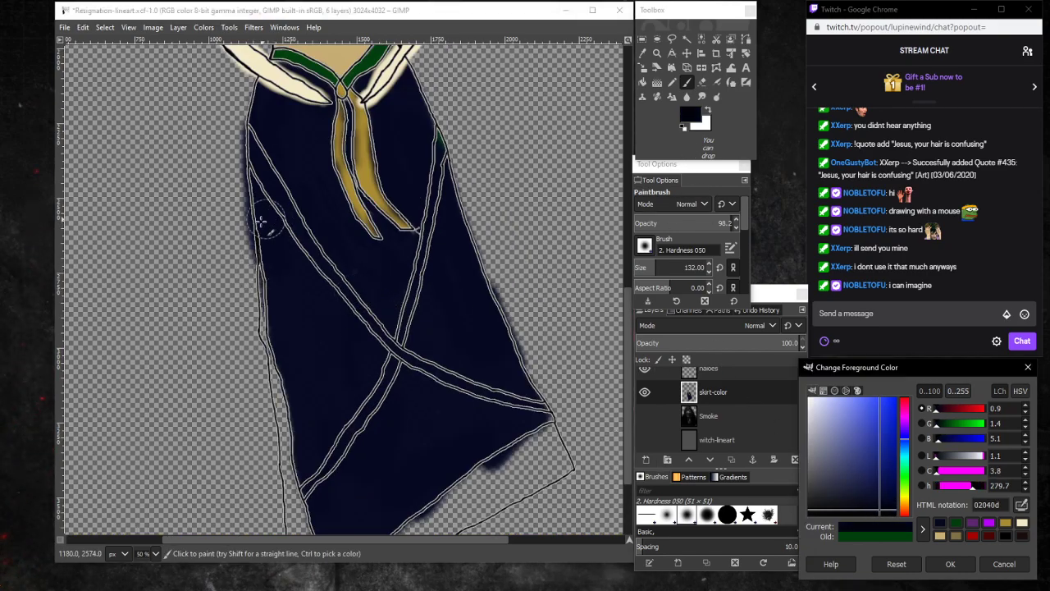
pyautogui.moveTo(261, 222); pyautogui.dragTo(264, 272)
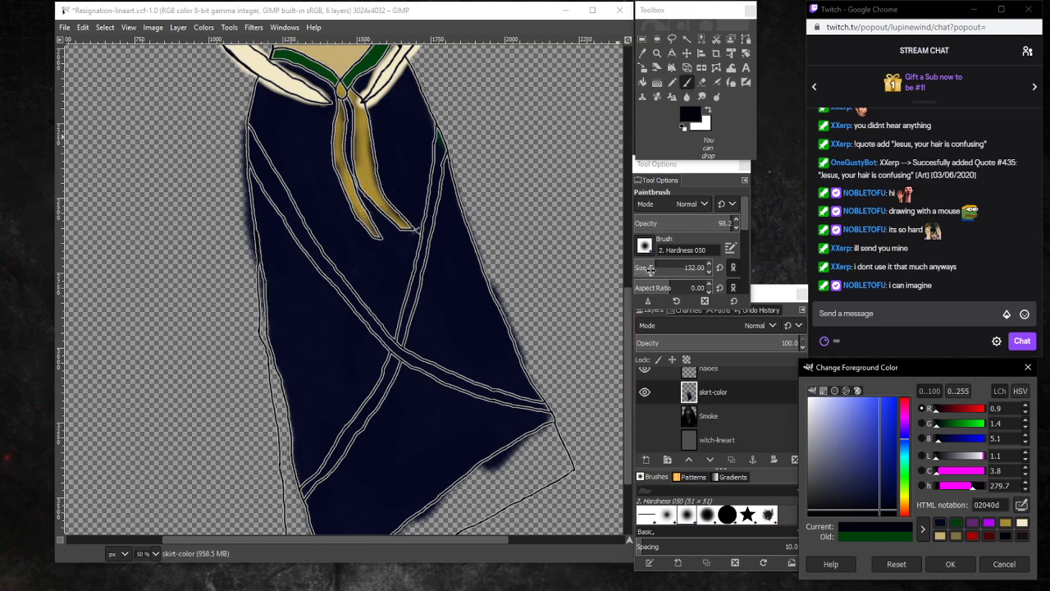
pyautogui.moveTo(649, 269); pyautogui.dragTo(594, 274)
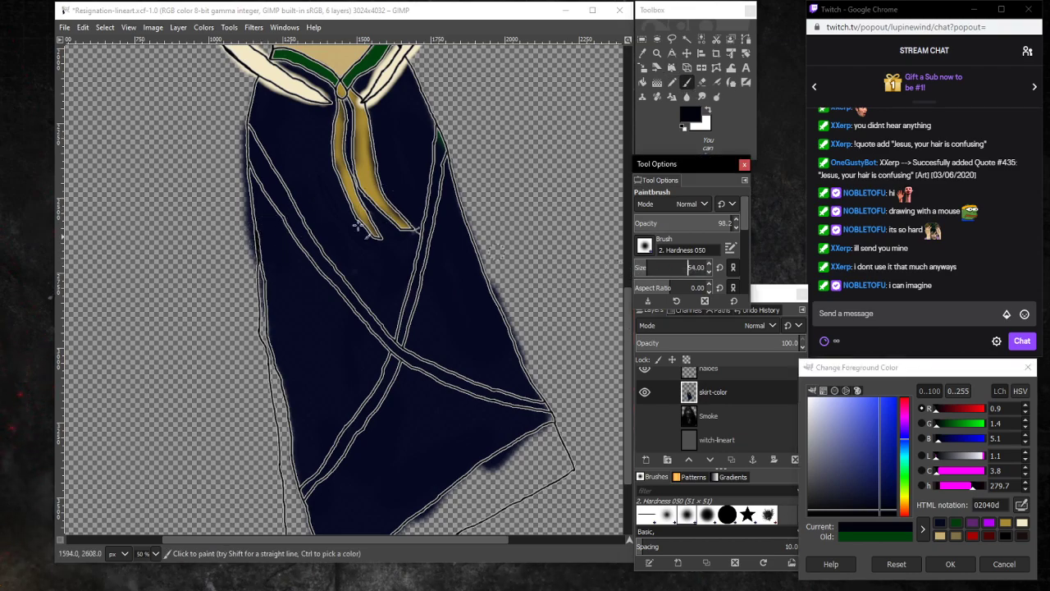
pyautogui.moveTo(258, 249); pyautogui.dragTo(262, 328)
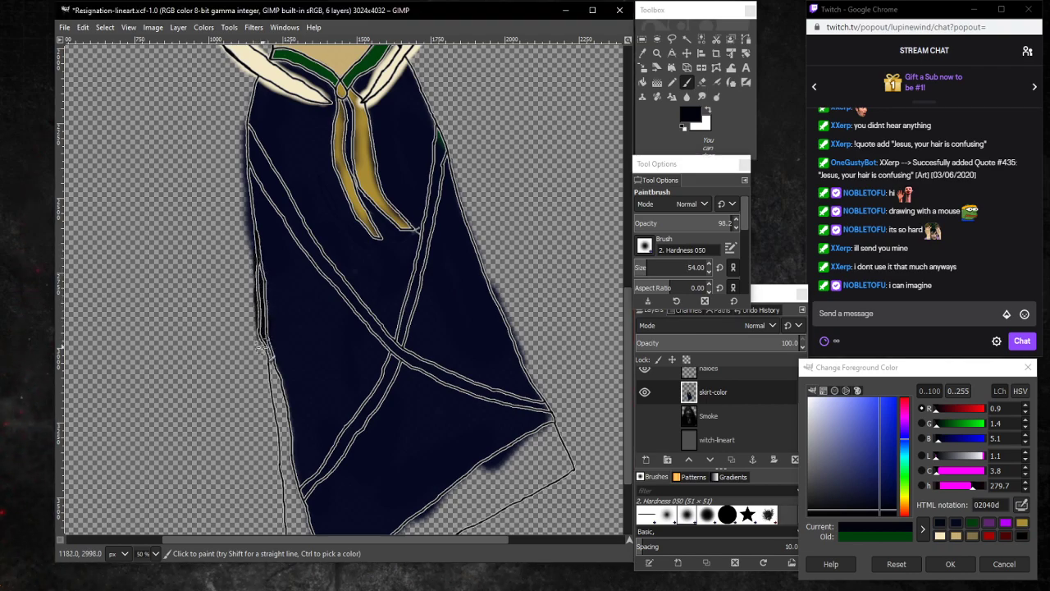
pyautogui.moveTo(265, 367); pyautogui.dragTo(263, 243)
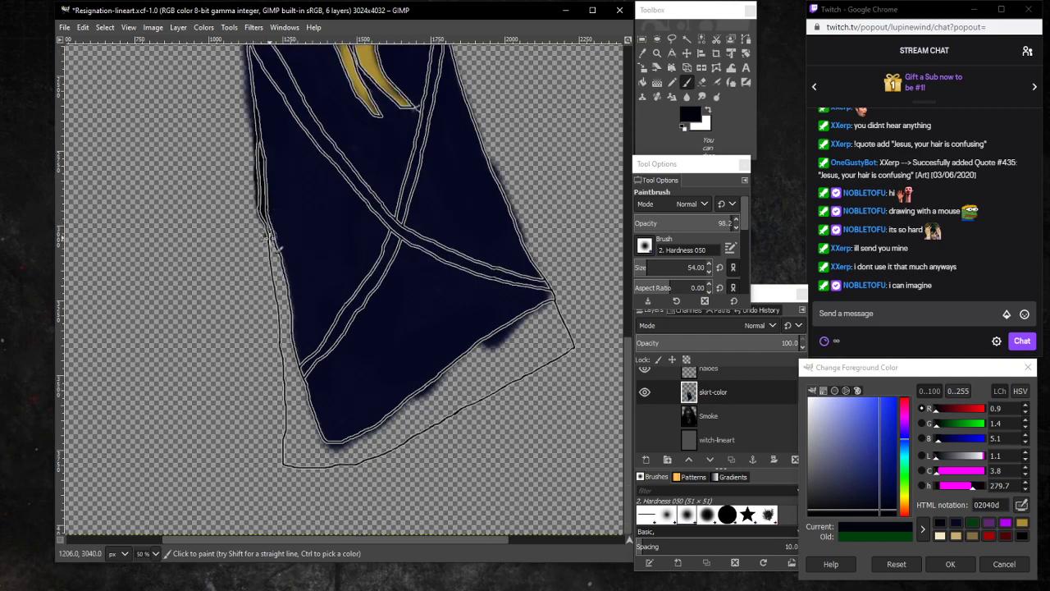
# Continue the near-black 02040d paint down the narrow side strip toward the hem corner.
pyautogui.moveTo(277, 280); pyautogui.dragTo(285, 316)
pyautogui.moveTo(281, 261)
pyautogui.mouseDown()
pyautogui.moveTo(281, 350)
pyautogui.moveTo(287, 308)
pyautogui.moveTo(299, 384)
pyautogui.moveTo(296, 361)
pyautogui.moveTo(299, 369)
pyautogui.moveTo(288, 400)
pyautogui.mouseUp()
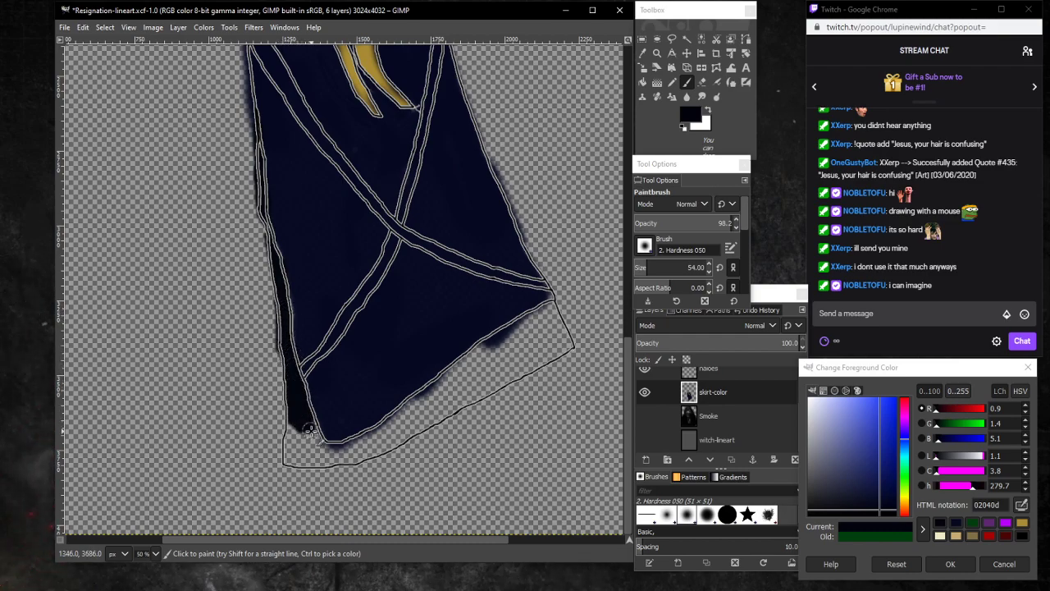
pyautogui.moveTo(302, 439); pyautogui.dragTo(302, 416)
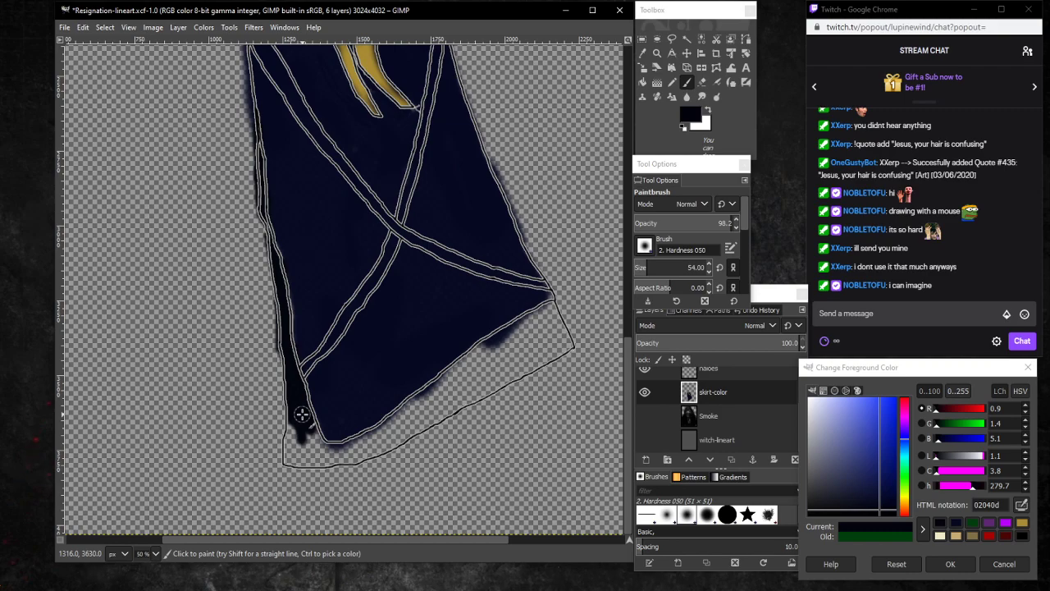
# Show the witch-lineart and Smoke layers again.
pyautogui.click(646, 441)
pyautogui.click(646, 415)
# Examine the painted skirt and the whole figure against the smoke background.
pyautogui.scroll(3, 217, 320)
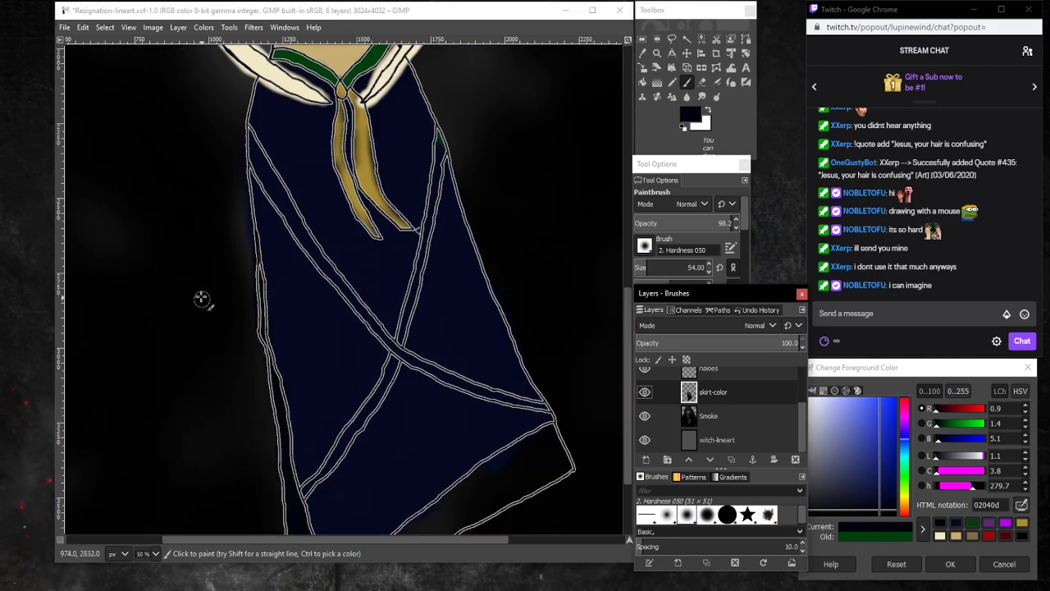
pyautogui.scroll(-3, 196, 288)
pyautogui.scroll(3, 179, 264)
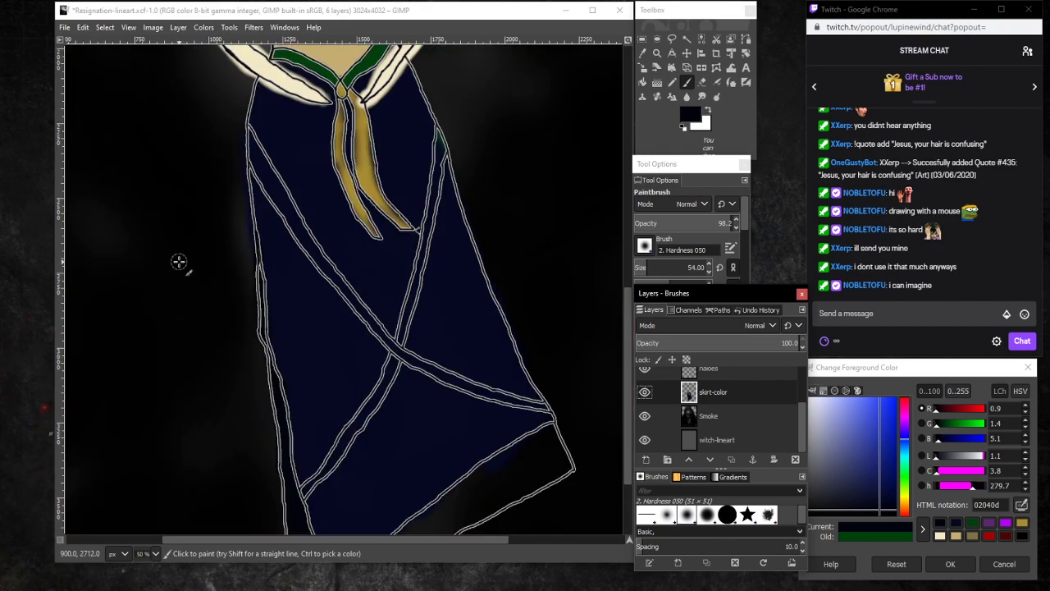
pyautogui.scroll(-3, 179, 262)
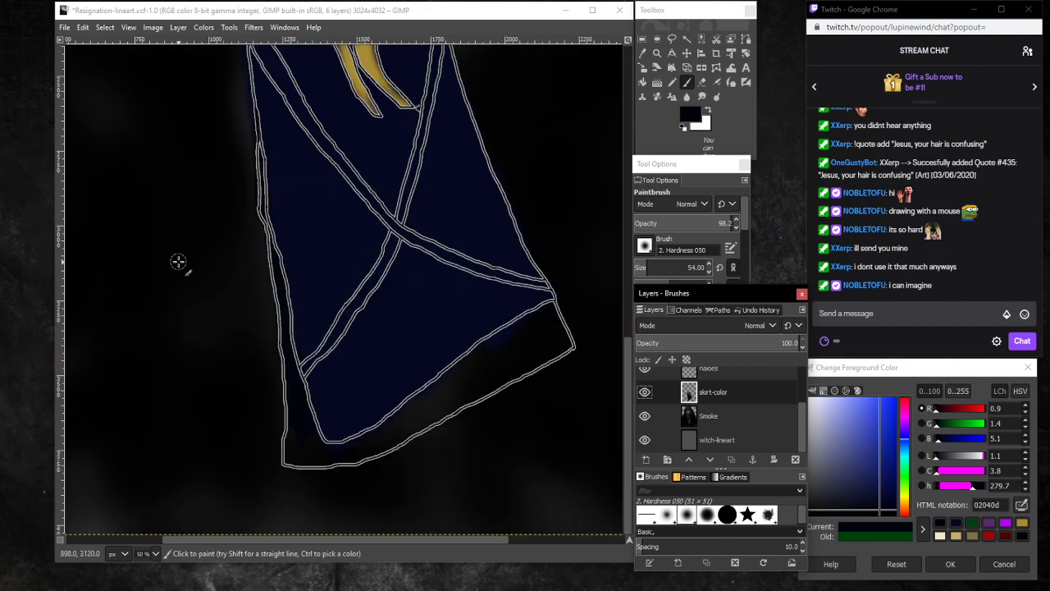
pyautogui.scroll(3, 178, 261)
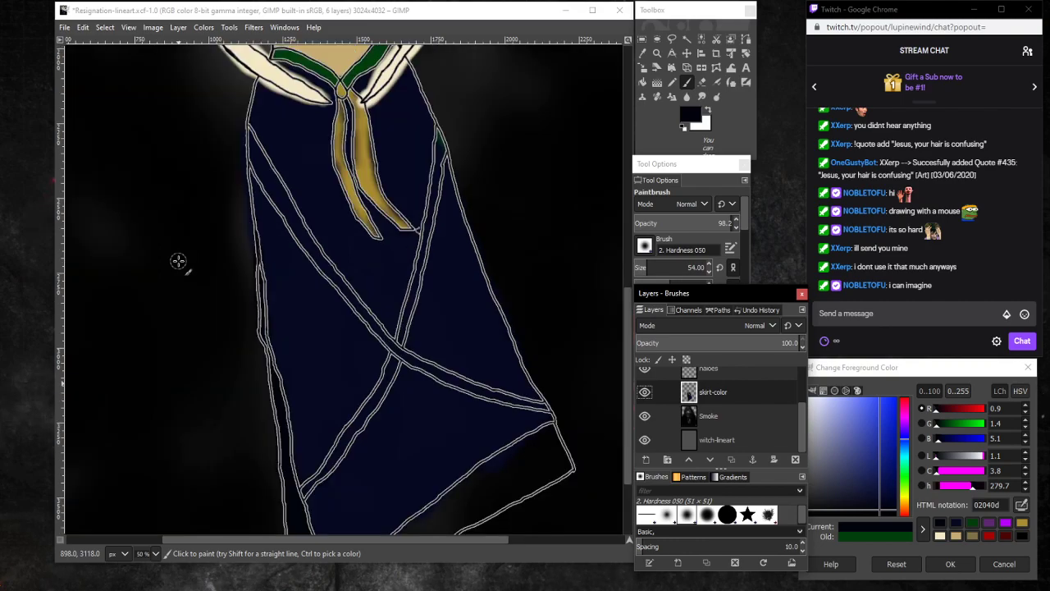
pyautogui.scroll(-3, 178, 261)
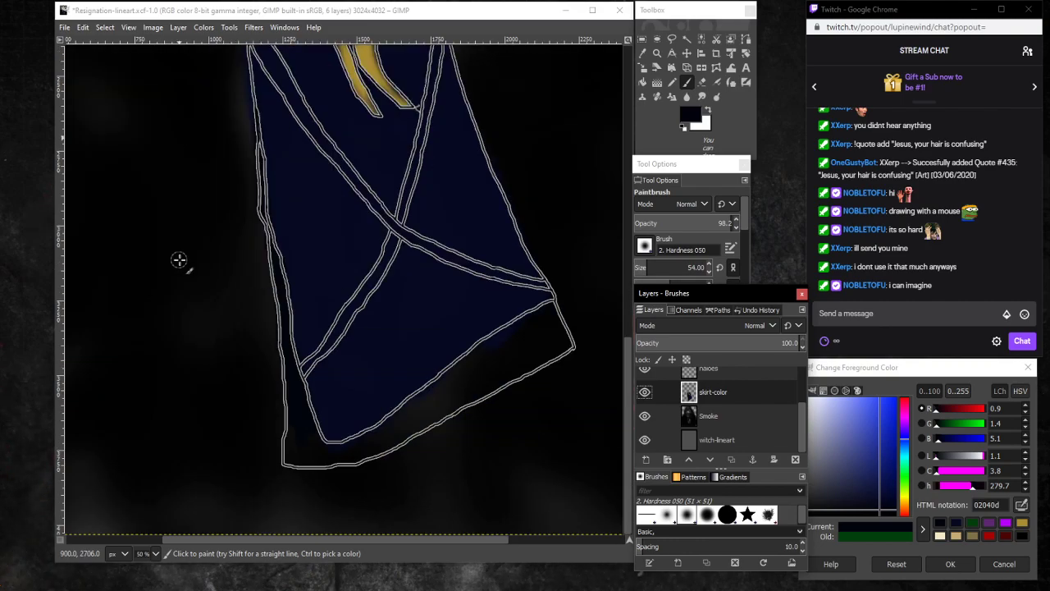
pyautogui.scroll(8, 270, 340)
pyautogui.scroll(-4, 265, 318)
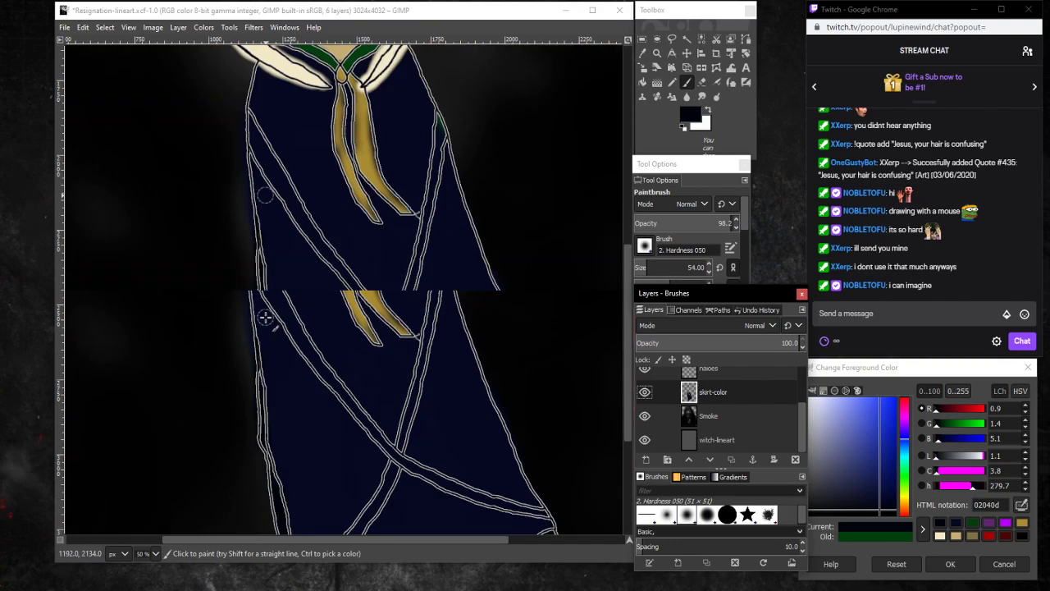
pyautogui.scroll(-5, 265, 317)
pyautogui.scroll(10, 274, 235)
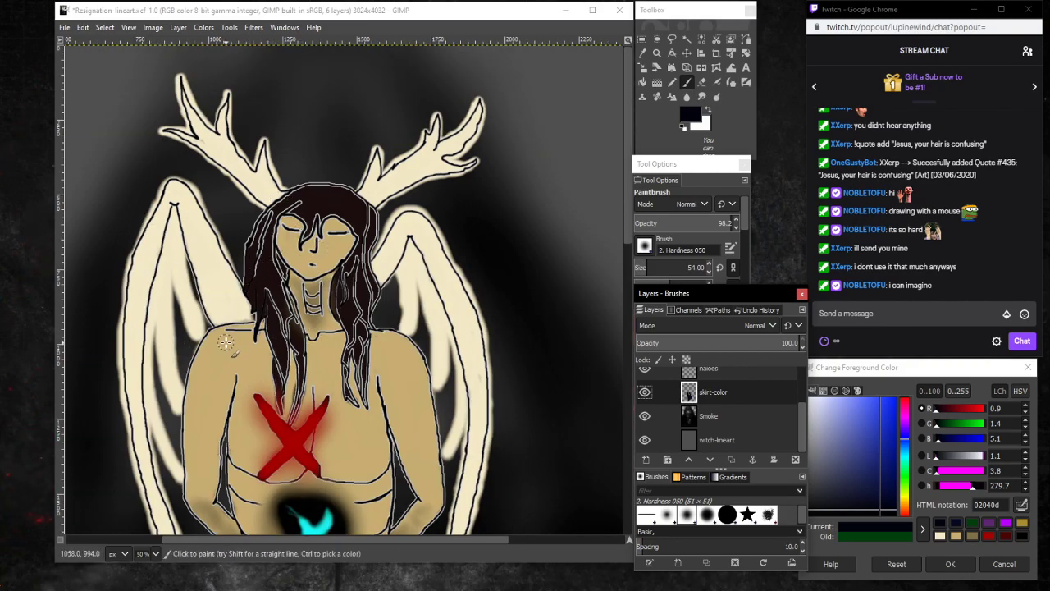
pyautogui.scroll(-10, 229, 341)
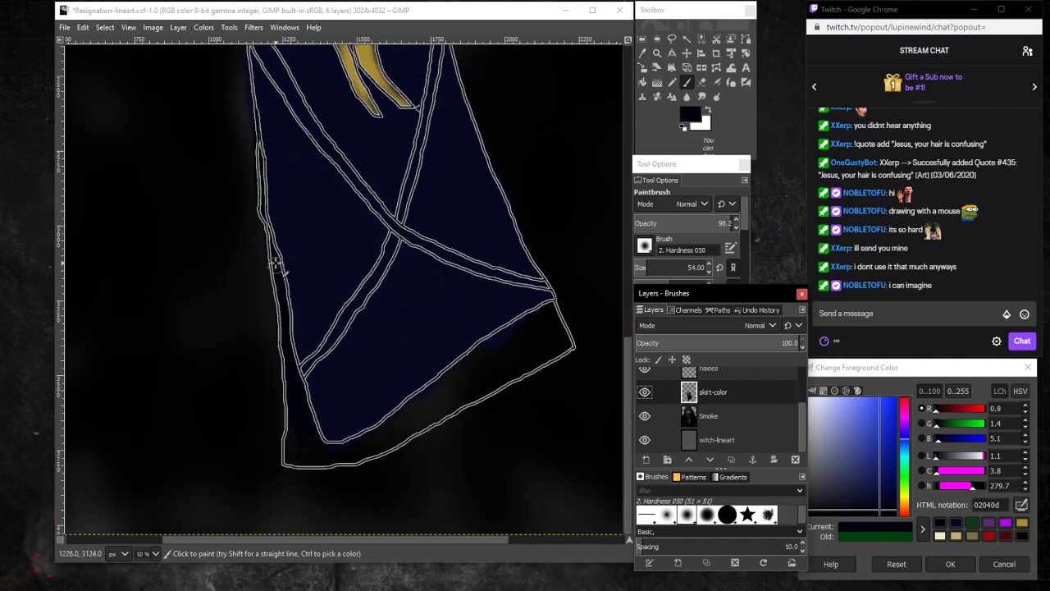
# Fill the band between the inner and outer hem lines with 02040d, from the lower strip corner to the opposite skirt edge.
pyautogui.click(290, 404)
pyautogui.moveTo(291, 454)
pyautogui.mouseDown()
pyautogui.moveTo(302, 430)
pyautogui.moveTo(320, 464)
pyautogui.moveTo(317, 429)
pyautogui.moveTo(321, 455)
pyautogui.moveTo(306, 457)
pyautogui.moveTo(390, 439)
pyautogui.moveTo(412, 417)
pyautogui.moveTo(356, 460)
pyautogui.moveTo(405, 408)
pyautogui.mouseUp()
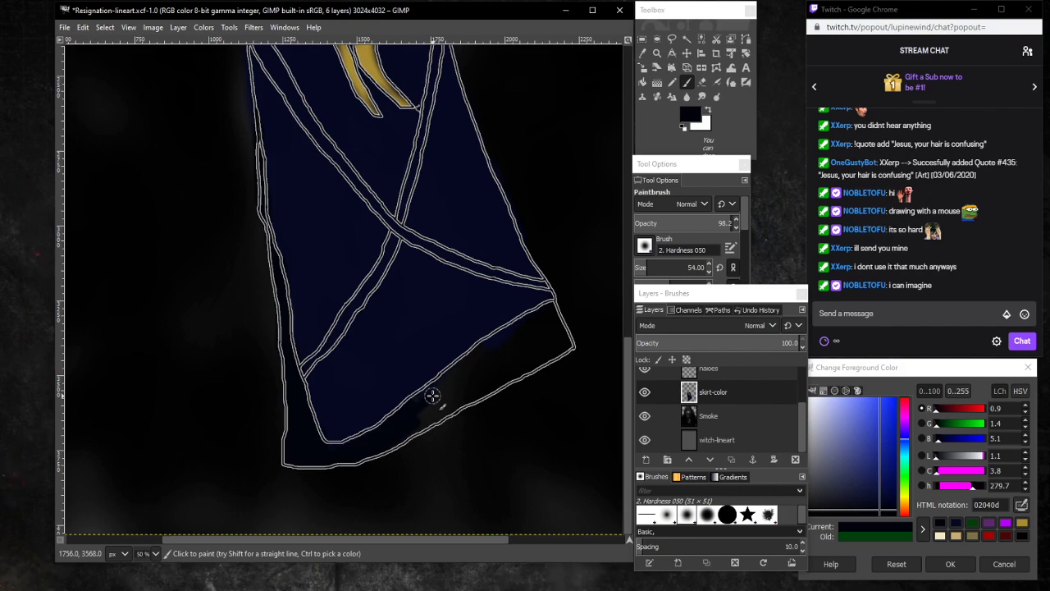
pyautogui.moveTo(439, 386)
pyautogui.mouseDown()
pyautogui.moveTo(391, 421)
pyautogui.moveTo(434, 394)
pyautogui.moveTo(441, 403)
pyautogui.moveTo(424, 425)
pyautogui.moveTo(440, 407)
pyautogui.moveTo(383, 444)
pyautogui.moveTo(423, 418)
pyautogui.mouseUp()
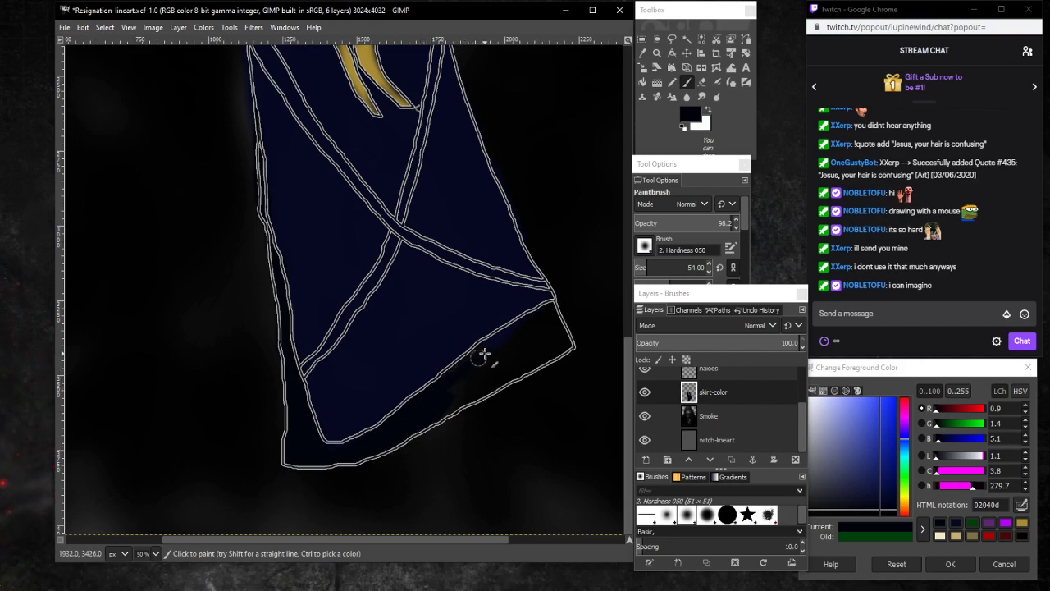
pyautogui.moveTo(484, 354)
pyautogui.mouseDown()
pyautogui.moveTo(445, 385)
pyautogui.moveTo(532, 316)
pyautogui.moveTo(517, 332)
pyautogui.moveTo(542, 313)
pyautogui.moveTo(548, 332)
pyautogui.moveTo(548, 311)
pyautogui.moveTo(559, 328)
pyautogui.moveTo(553, 309)
pyautogui.moveTo(563, 337)
pyautogui.moveTo(561, 350)
pyautogui.moveTo(553, 329)
pyautogui.moveTo(552, 361)
pyautogui.moveTo(553, 346)
pyautogui.moveTo(521, 370)
pyautogui.moveTo(543, 347)
pyautogui.moveTo(493, 381)
pyautogui.moveTo(525, 338)
pyautogui.moveTo(535, 336)
pyautogui.moveTo(519, 359)
pyautogui.moveTo(532, 337)
pyautogui.moveTo(449, 397)
pyautogui.moveTo(487, 354)
pyautogui.moveTo(451, 405)
pyautogui.moveTo(517, 367)
pyautogui.moveTo(395, 430)
pyautogui.moveTo(444, 406)
pyautogui.moveTo(400, 438)
pyautogui.moveTo(539, 328)
pyautogui.moveTo(506, 341)
pyautogui.moveTo(534, 328)
pyautogui.moveTo(489, 374)
pyautogui.moveTo(379, 430)
pyautogui.moveTo(319, 399)
pyautogui.moveTo(286, 294)
pyautogui.moveTo(269, 151)
pyautogui.moveTo(257, 170)
pyautogui.moveTo(314, 467)
pyautogui.mouseUp()
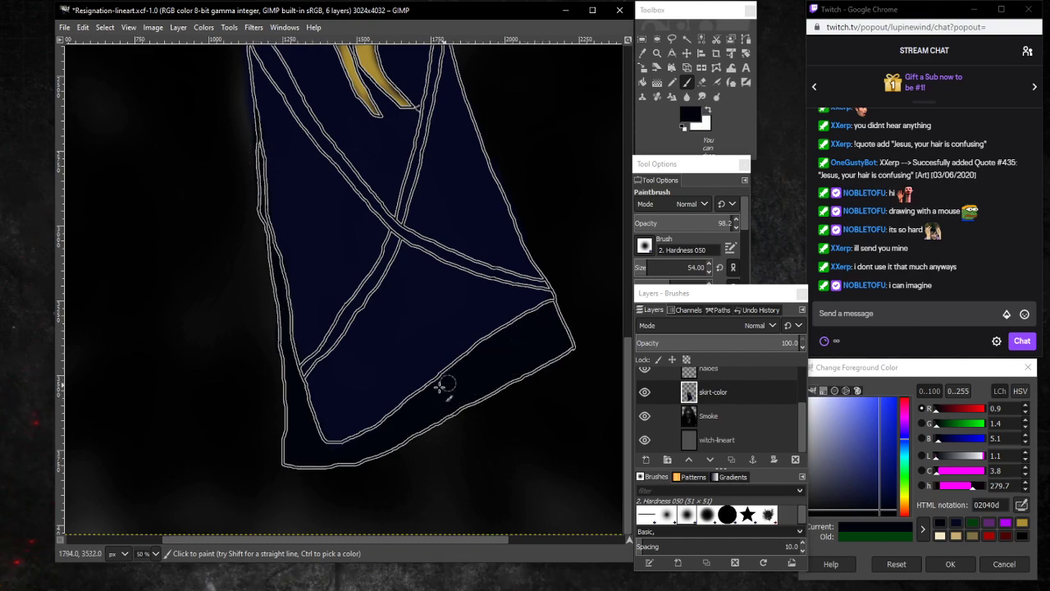
pyautogui.scroll(5, 373, 402)
pyautogui.scroll(-5, 246, 357)
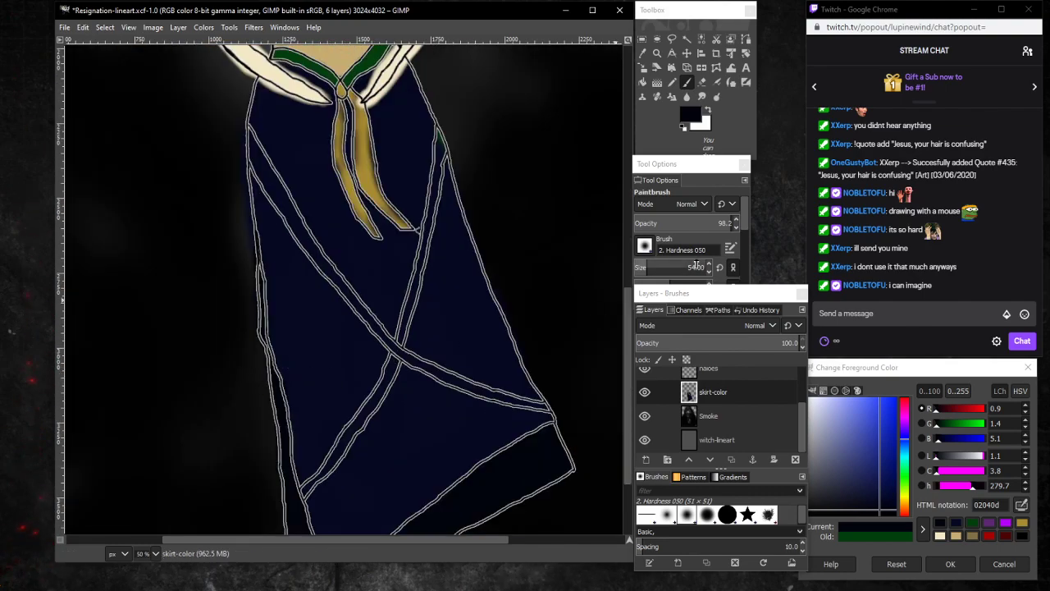
pyautogui.click(701, 82)
pyautogui.click(702, 82)
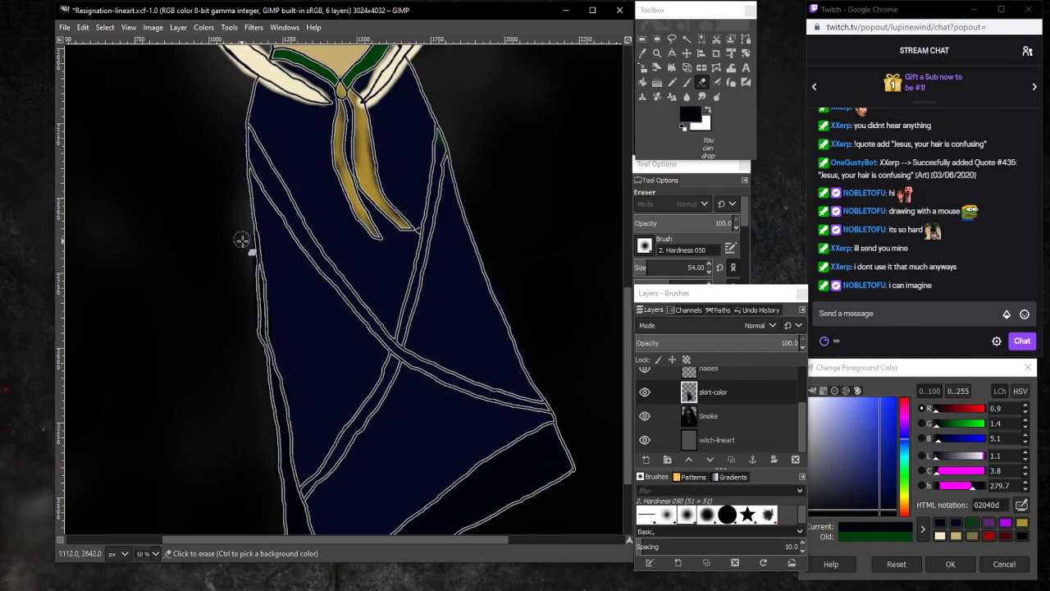
pyautogui.scroll(-3, 435, 240)
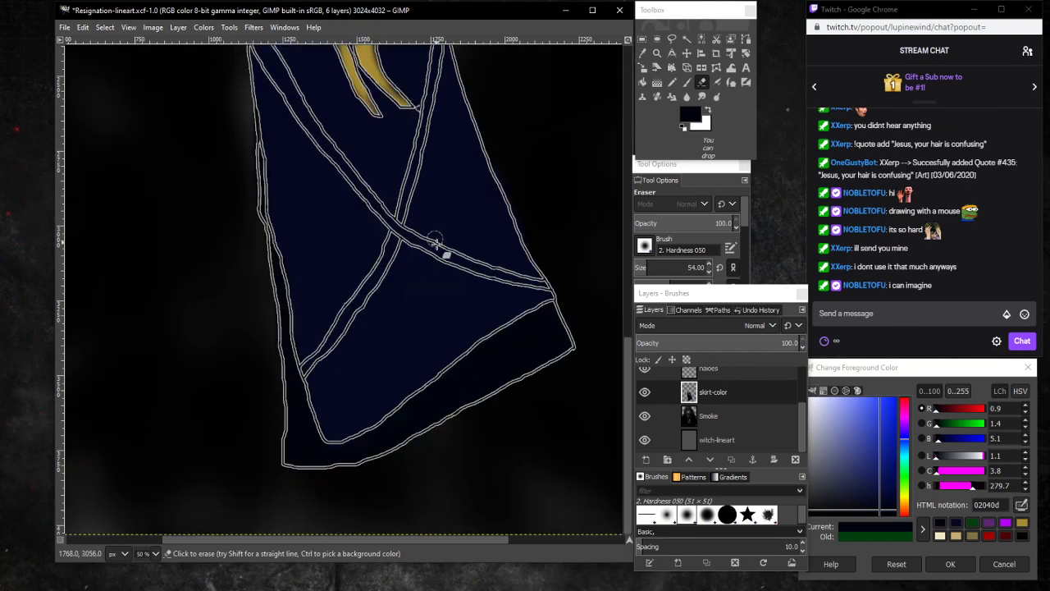
pyautogui.scroll(3, 435, 239)
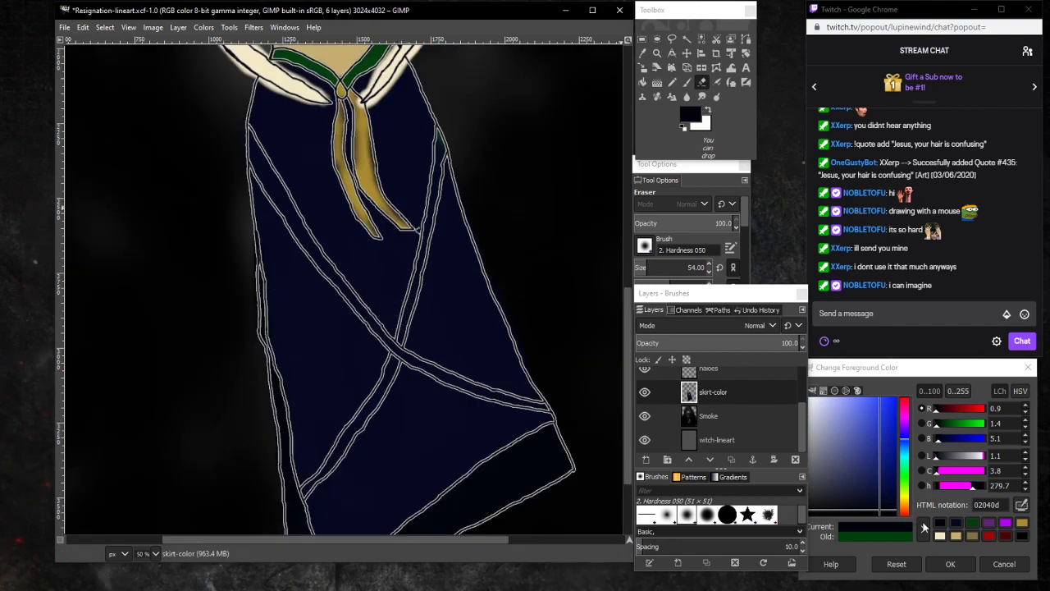
# Paint the long diagonal band across the skirt dark green 00400c, from the upper side edge to the opposite hem corner.
pyautogui.click(970, 523)
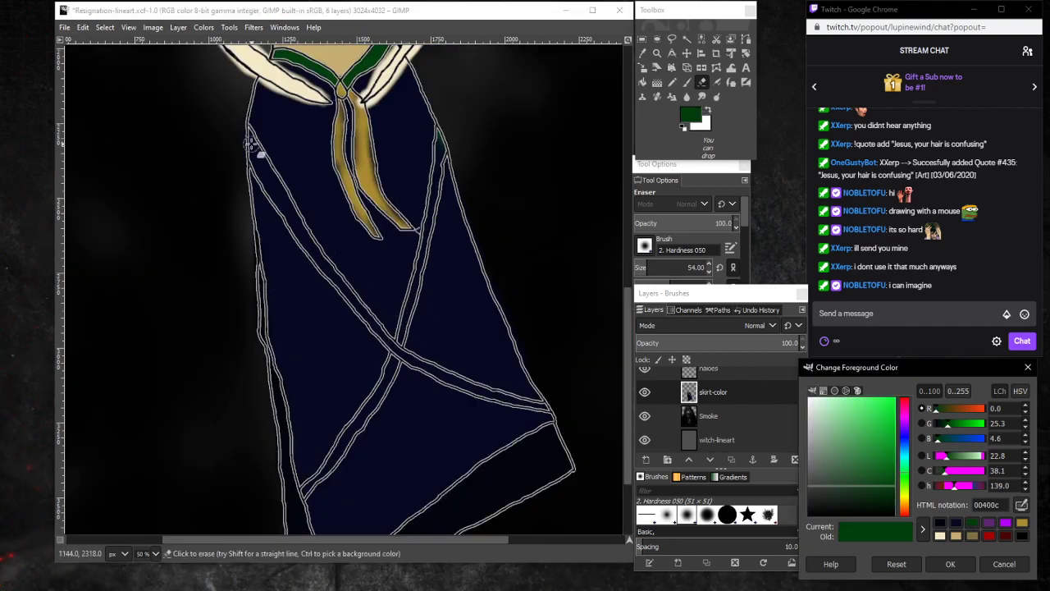
pyautogui.press('p')
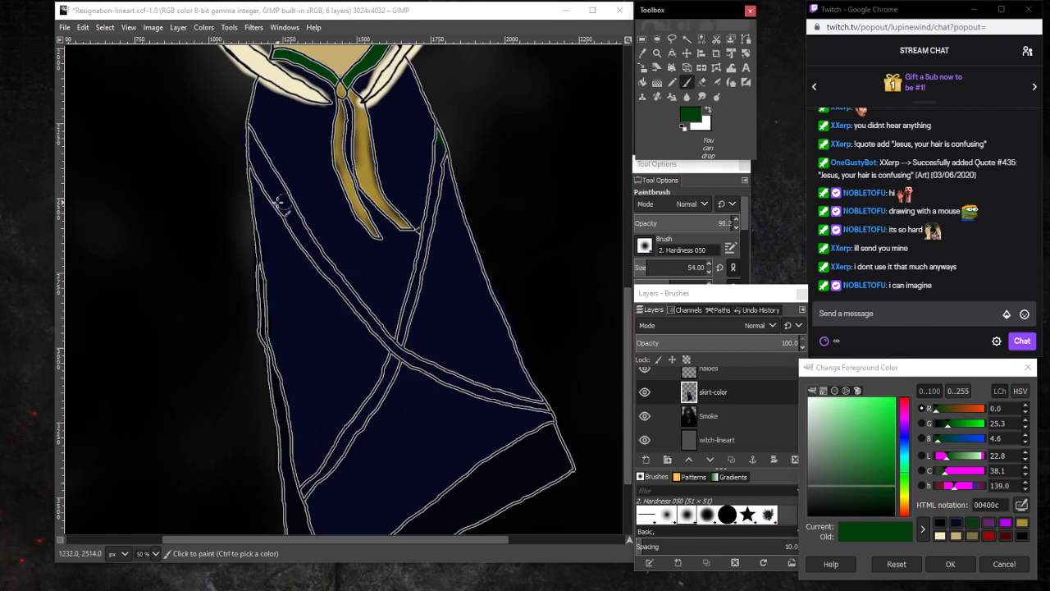
pyautogui.moveTo(250, 141); pyautogui.dragTo(257, 166)
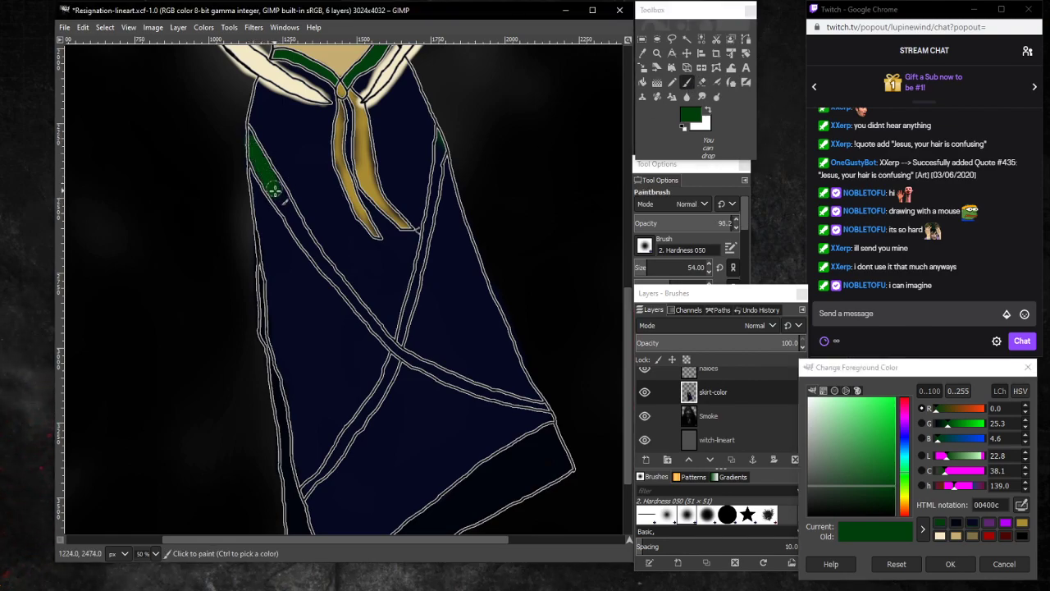
pyautogui.moveTo(275, 191); pyautogui.dragTo(288, 212)
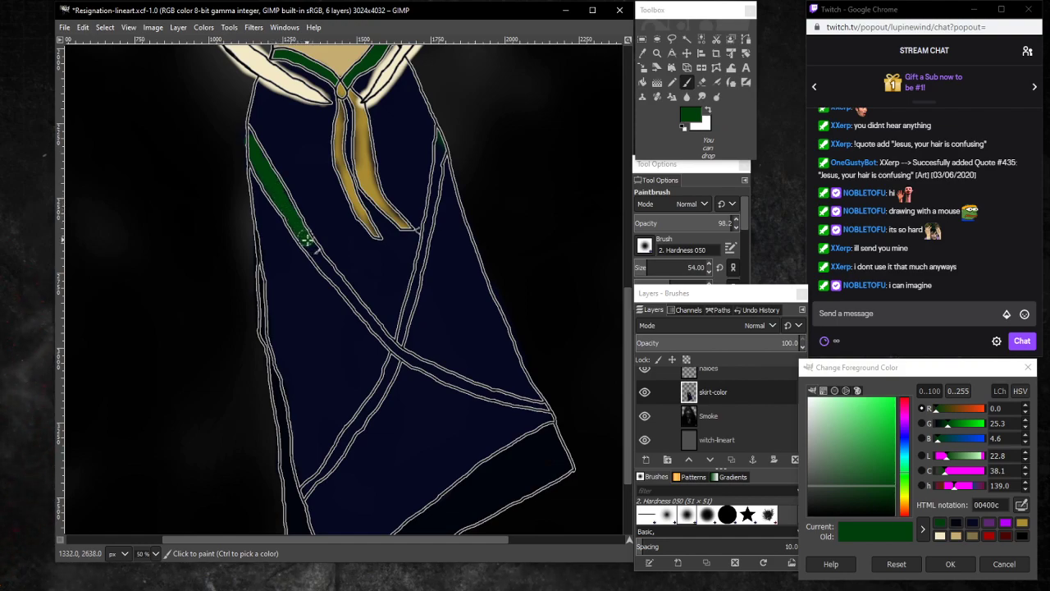
pyautogui.moveTo(305, 239); pyautogui.dragTo(411, 360)
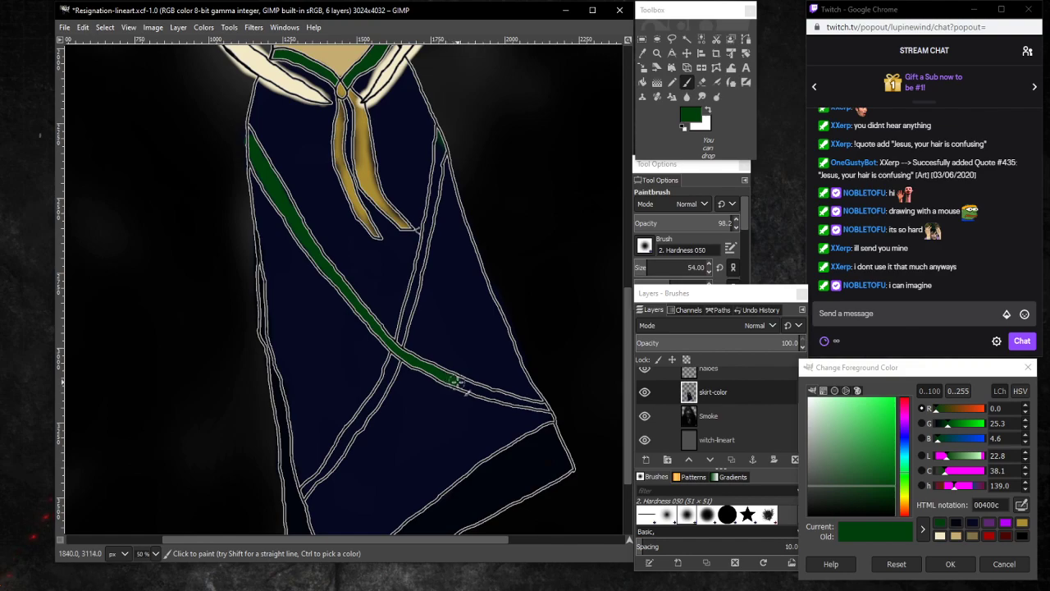
pyautogui.moveTo(456, 381); pyautogui.dragTo(549, 406)
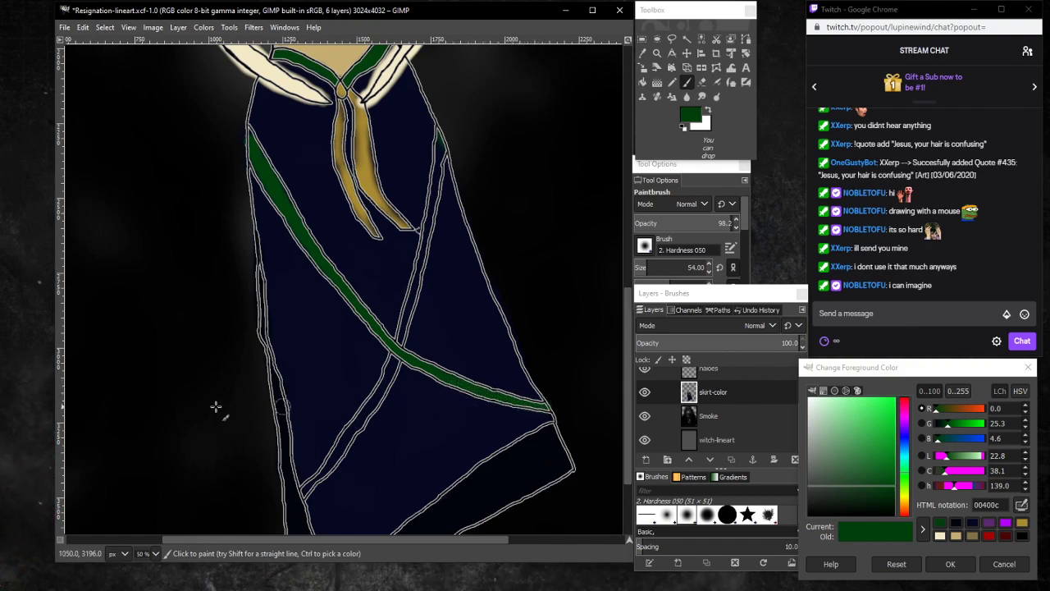
# Paint the second, crossing skirt band with 00400c, from beside the sash down to the narrow side strip.
pyautogui.click(702, 82)
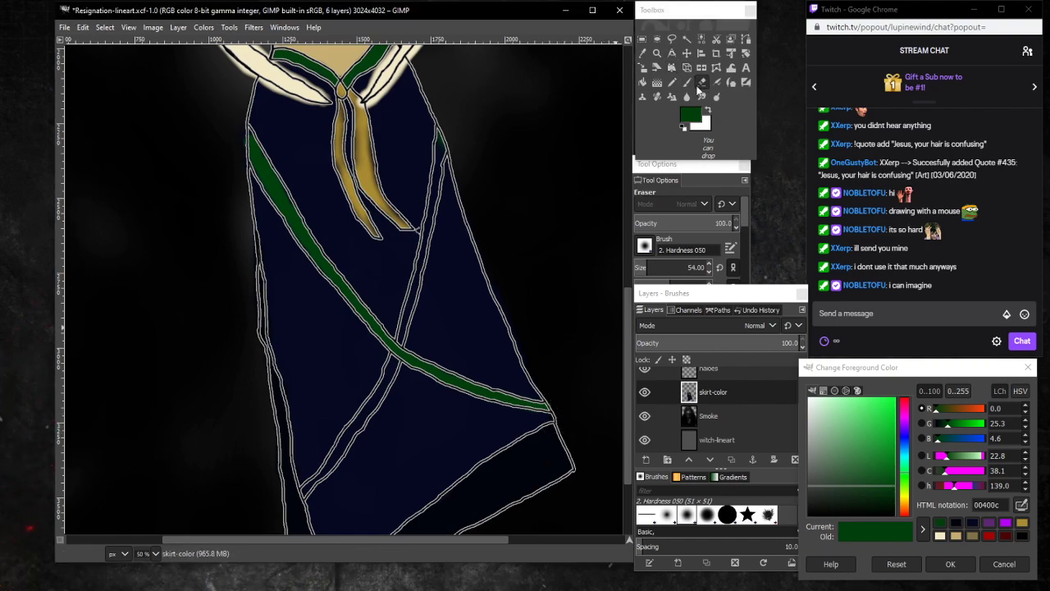
pyautogui.click(688, 83)
pyautogui.moveTo(443, 141); pyautogui.dragTo(431, 214)
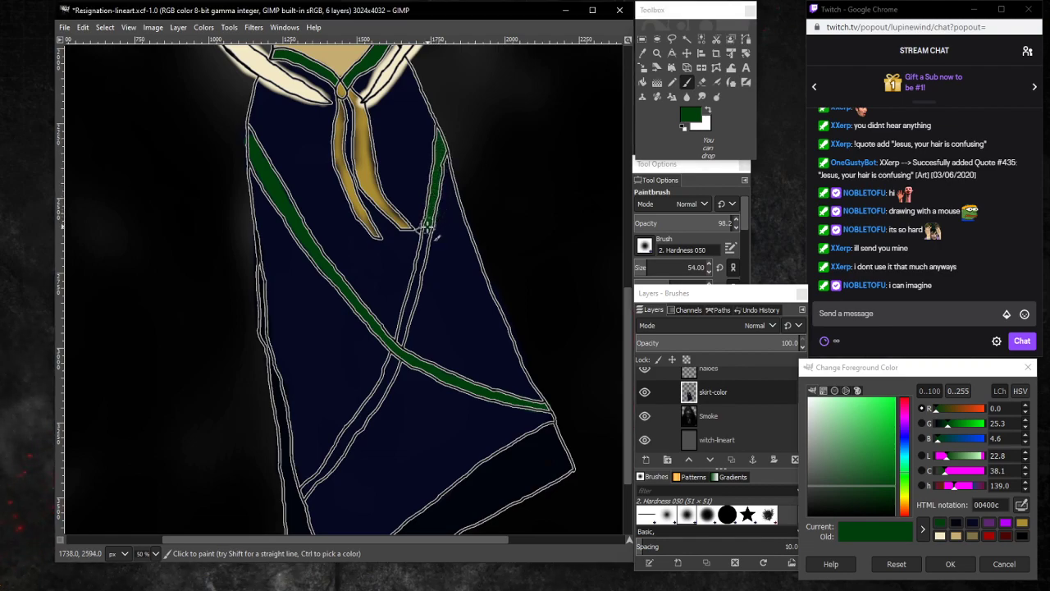
pyautogui.moveTo(421, 257); pyautogui.dragTo(411, 294)
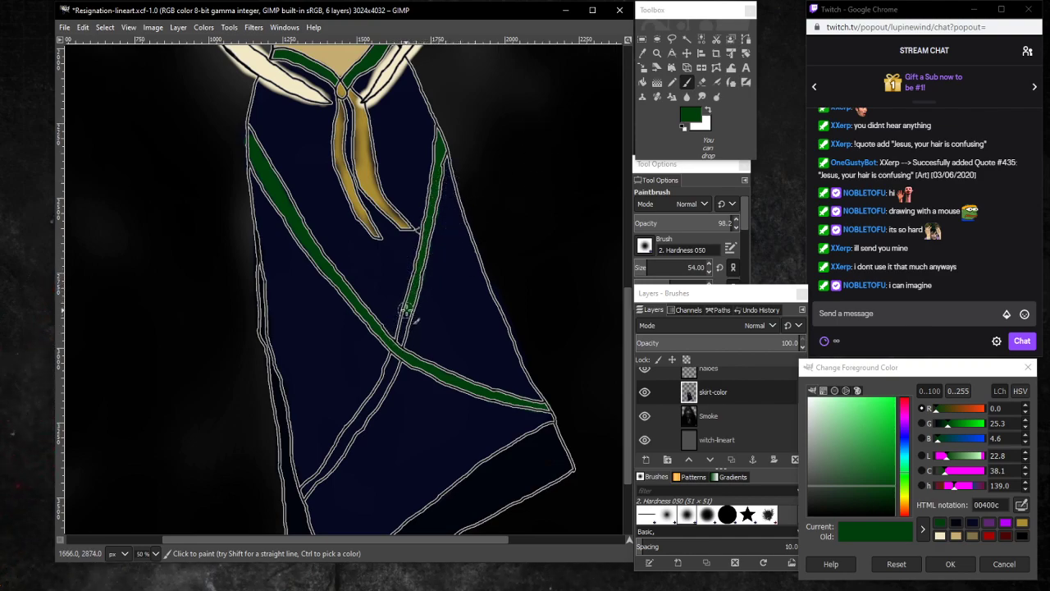
pyautogui.moveTo(407, 314)
pyautogui.mouseDown()
pyautogui.moveTo(348, 434)
pyautogui.moveTo(358, 425)
pyautogui.mouseUp()
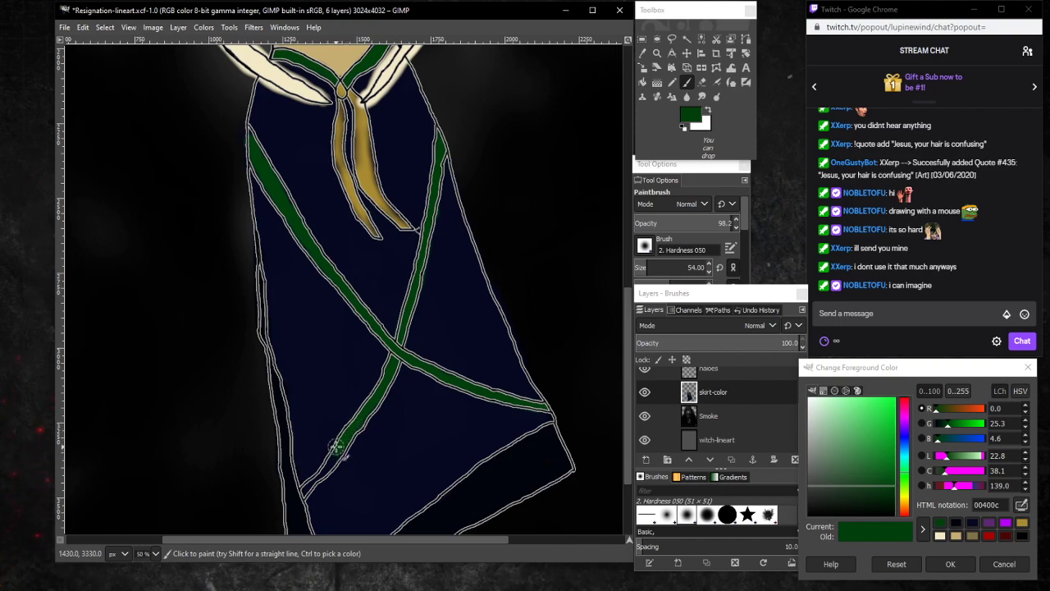
pyautogui.moveTo(335, 455); pyautogui.dragTo(304, 487)
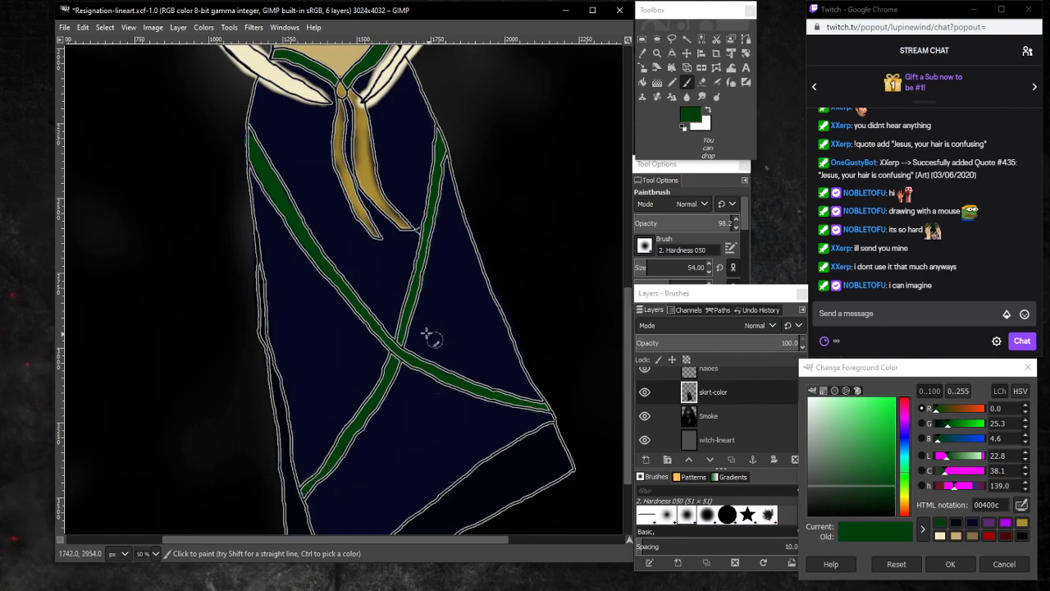
# Examine the green skirt bands up close and the whole figure at 25% zoom.
pyautogui.scroll(5, 366, 351)
pyautogui.scroll(-5, 371, 326)
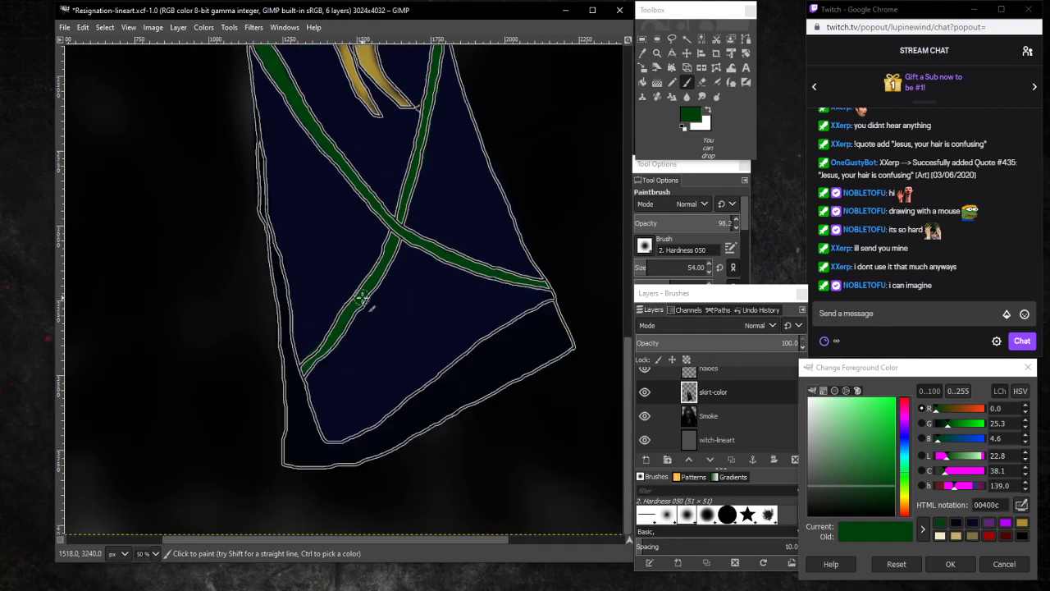
pyautogui.scroll(10, 365, 312)
pyautogui.scroll(-3, 355, 288)
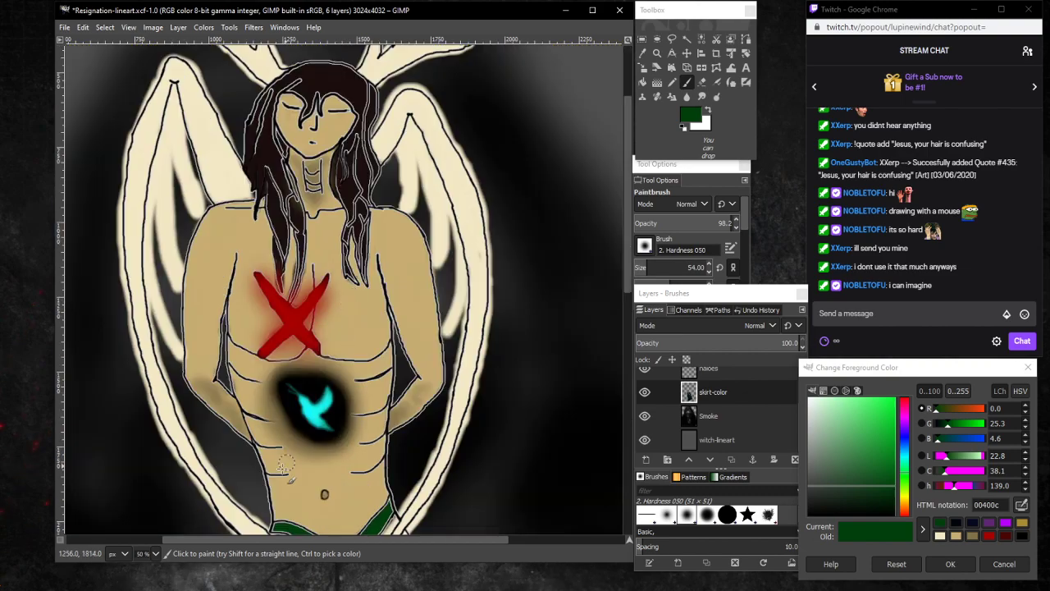
pyautogui.click(156, 553)
pyautogui.click(151, 522)
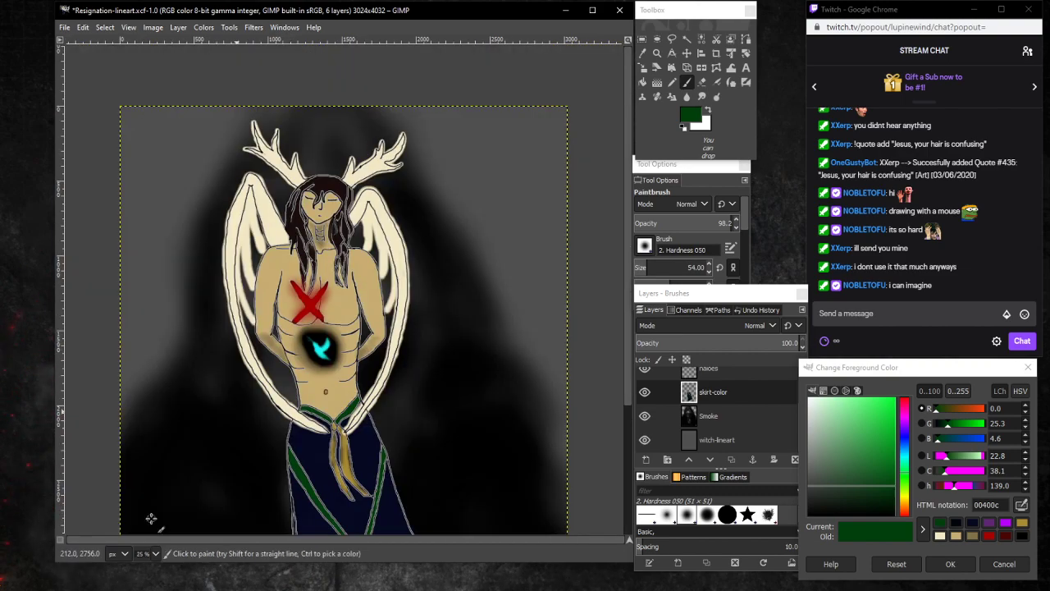
pyautogui.scroll(-2, 170, 425)
pyautogui.scroll(-2, 170, 418)
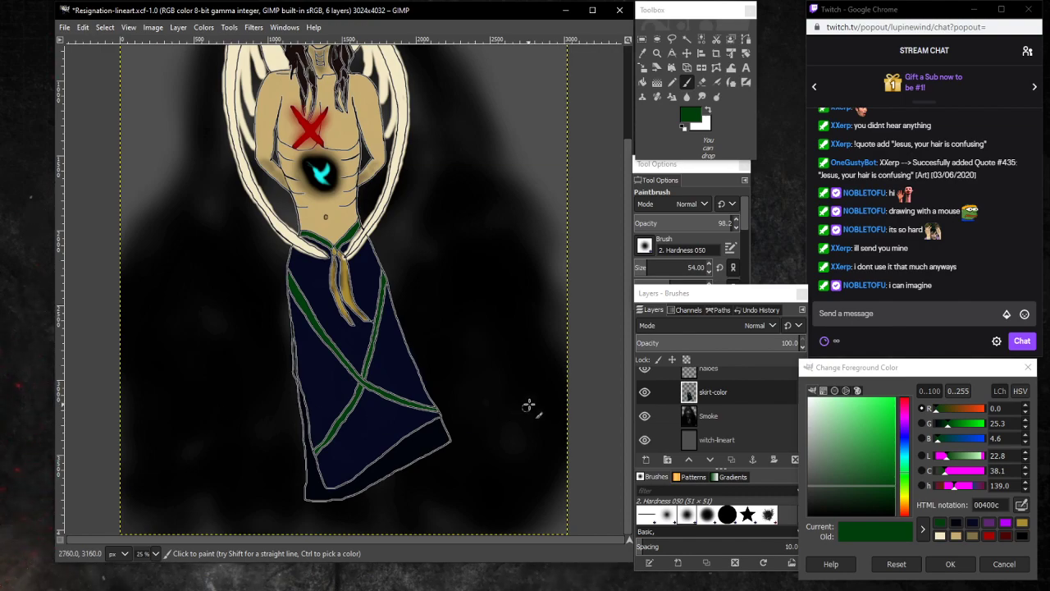
# Airbrush black 000000 at size 304 over the uneven smoke on both sides of the skirt on the Smoke layer.
pyautogui.click(730, 416)
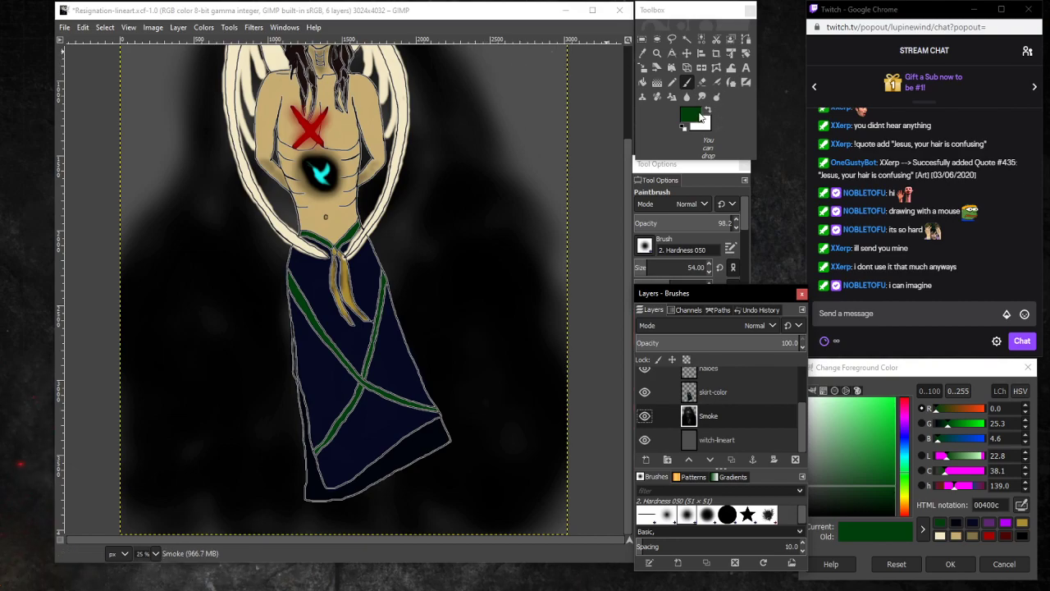
pyautogui.click(960, 527)
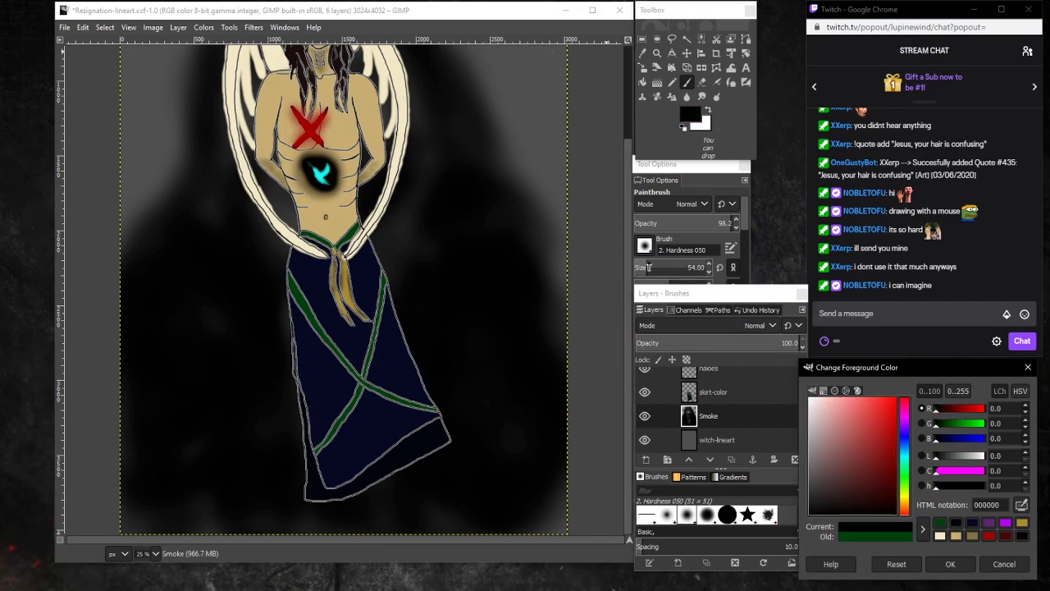
pyautogui.moveTo(648, 267); pyautogui.dragTo(669, 267)
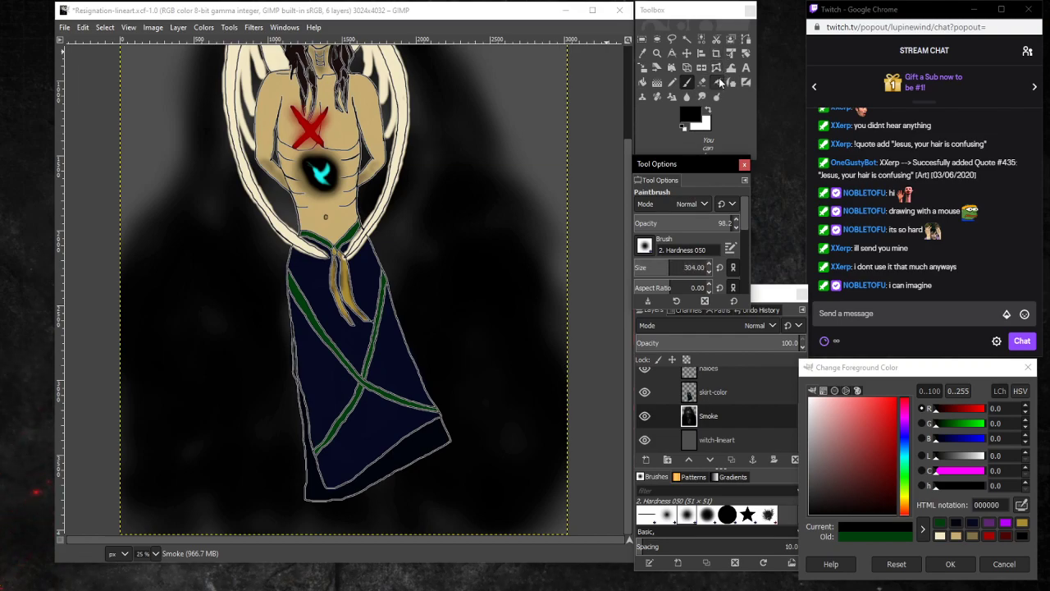
pyautogui.click(719, 82)
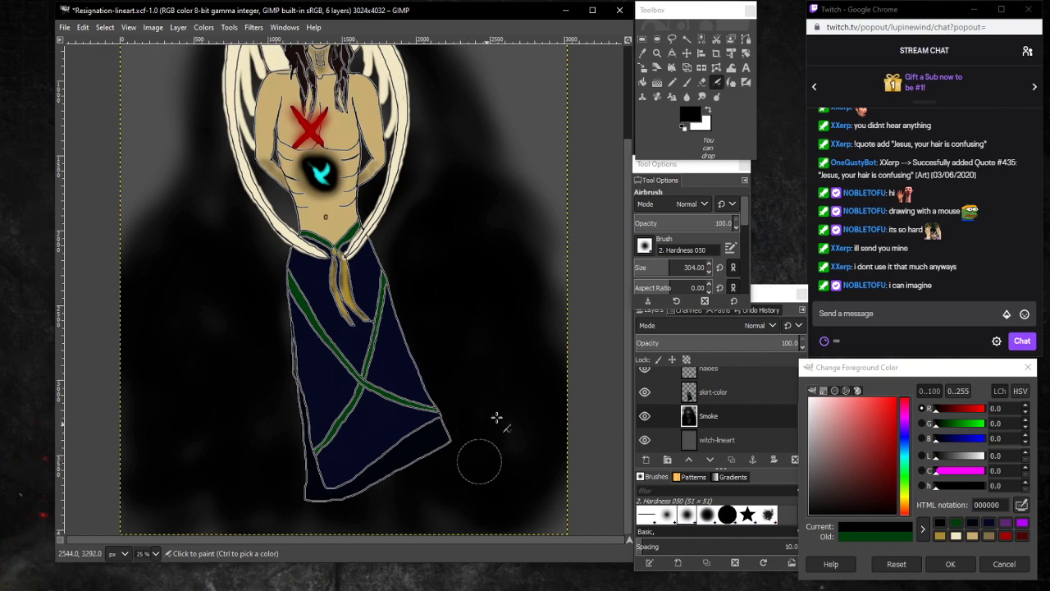
pyautogui.click(517, 503)
pyautogui.moveTo(218, 474)
pyautogui.mouseDown()
pyautogui.moveTo(189, 468)
pyautogui.moveTo(129, 397)
pyautogui.moveTo(149, 416)
pyautogui.moveTo(169, 547)
pyautogui.moveTo(224, 541)
pyautogui.moveTo(188, 293)
pyautogui.mouseUp()
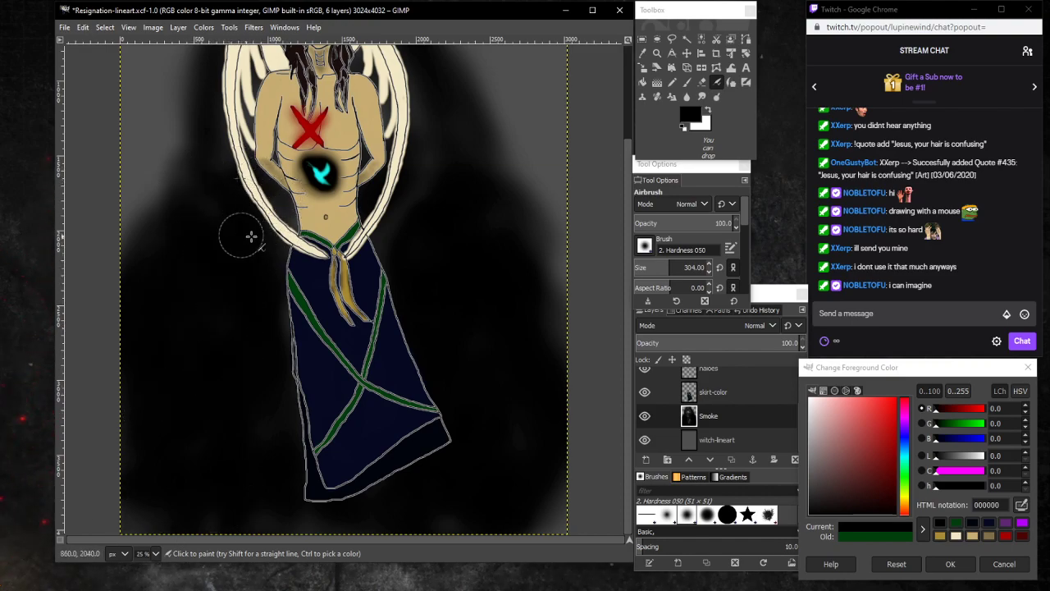
# Create a transparent layer named Smoke 2 above the Smoke layer.
pyautogui.rightClick(728, 419)
pyautogui.click(779, 83)
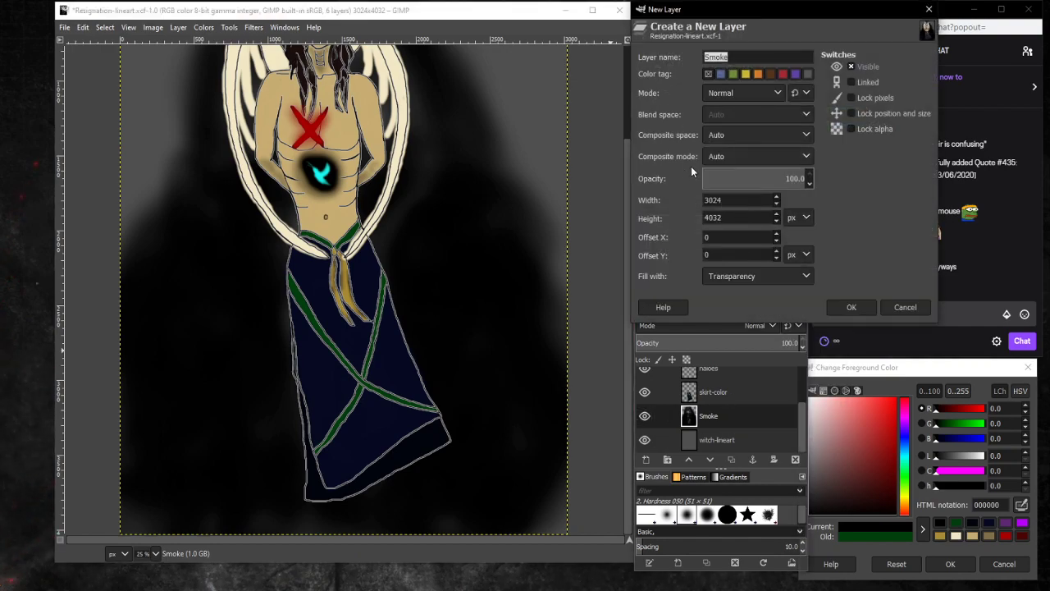
pyautogui.click(745, 54)
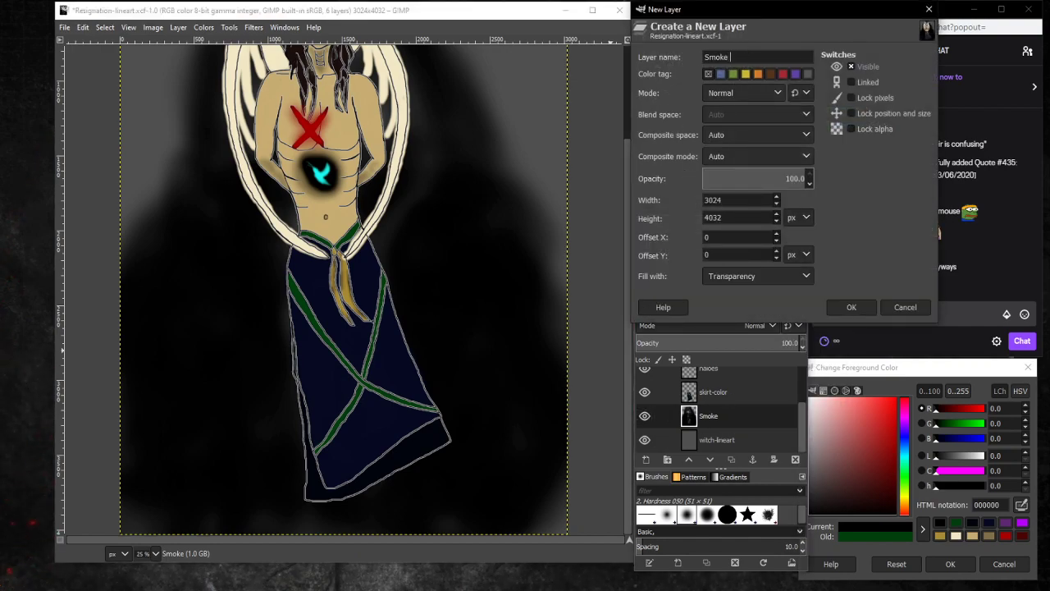
pyautogui.write('2')
pyautogui.press('Return')
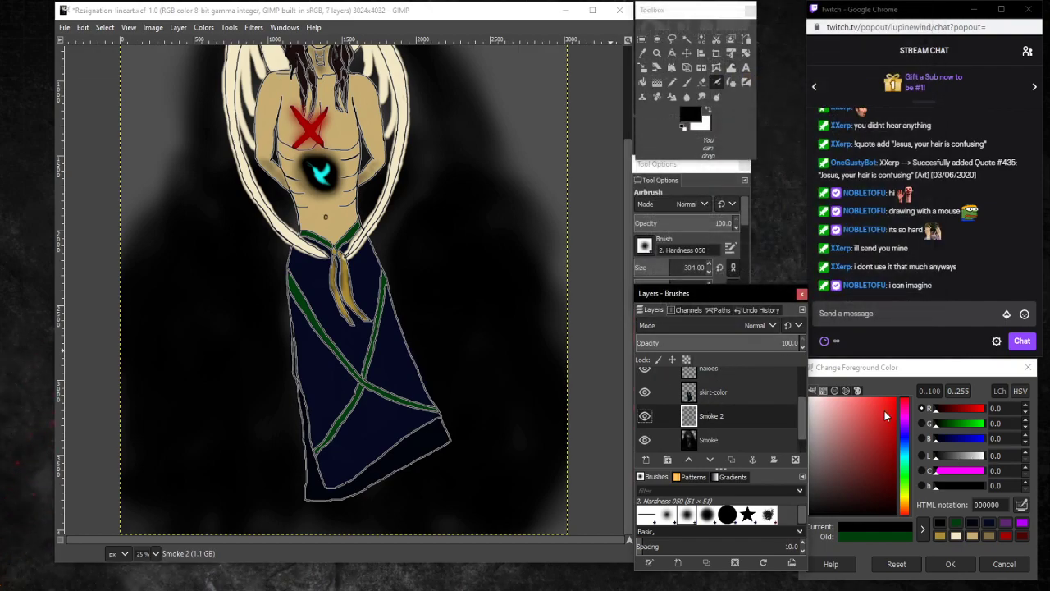
# Airbrush a dark red 2a0909 patch over the smoke beside the figure's waist and skirt on Smoke 2.
pyautogui.moveTo(885, 457); pyautogui.dragTo(879, 499)
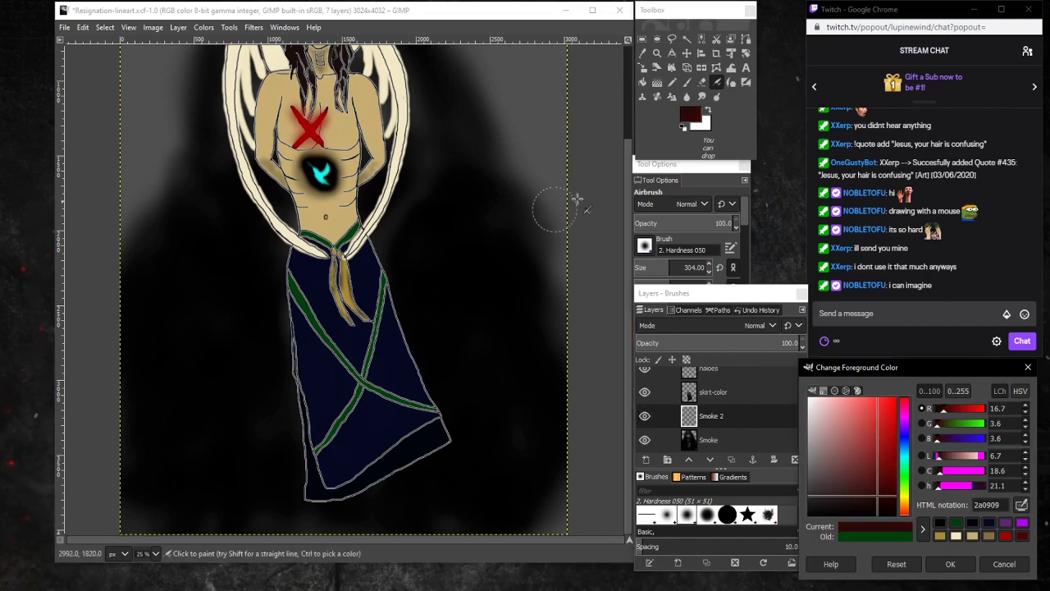
pyautogui.click(465, 291)
pyautogui.moveTo(478, 318)
pyautogui.mouseDown()
pyautogui.moveTo(431, 333)
pyautogui.moveTo(446, 268)
pyautogui.mouseUp()
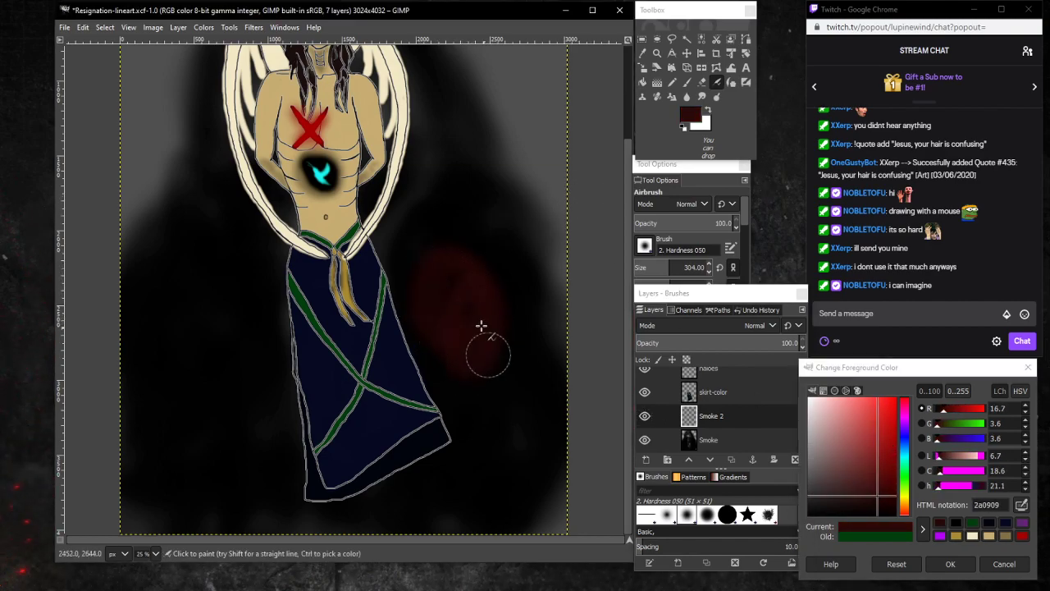
pyautogui.moveTo(481, 326)
pyautogui.mouseDown()
pyautogui.moveTo(474, 289)
pyautogui.moveTo(509, 304)
pyautogui.moveTo(451, 317)
pyautogui.moveTo(435, 237)
pyautogui.moveTo(472, 187)
pyautogui.moveTo(500, 215)
pyautogui.moveTo(456, 275)
pyautogui.moveTo(429, 228)
pyautogui.moveTo(457, 157)
pyautogui.moveTo(477, 239)
pyautogui.moveTo(437, 278)
pyautogui.moveTo(494, 240)
pyautogui.mouseUp()
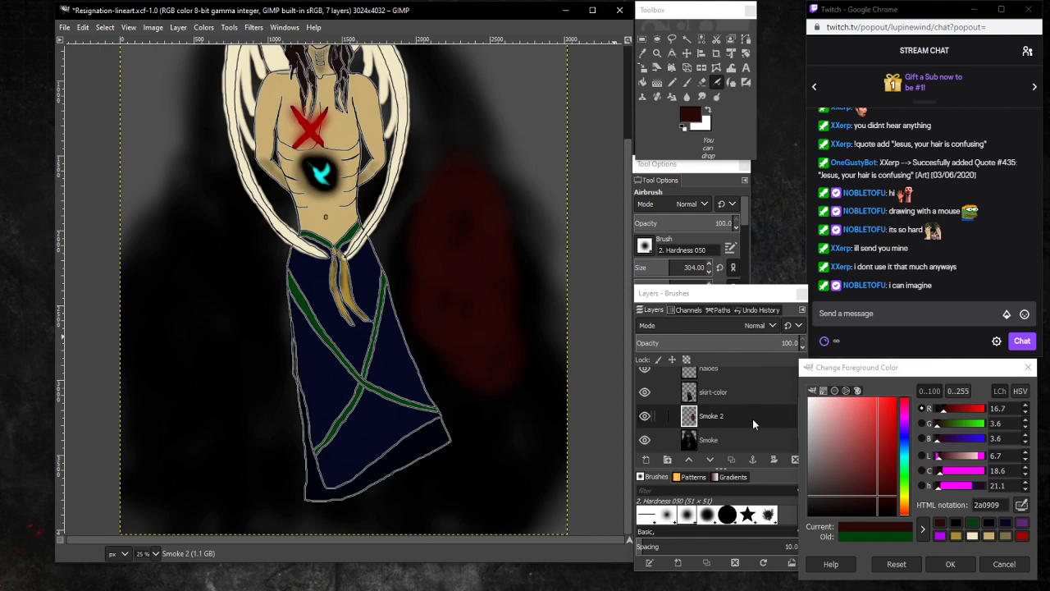
# Move Smoke 2 below the Smoke layer and airbrush a dark red 2a0909 glow around the smoke's outer edges on it.
pyautogui.moveTo(740, 415)
pyautogui.mouseDown()
pyautogui.moveTo(744, 441)
pyautogui.moveTo(738, 423)
pyautogui.mouseUp()
pyautogui.moveTo(486, 278)
pyautogui.mouseDown()
pyautogui.moveTo(473, 335)
pyautogui.moveTo(488, 283)
pyautogui.moveTo(528, 344)
pyautogui.moveTo(512, 406)
pyautogui.moveTo(519, 431)
pyautogui.moveTo(495, 494)
pyautogui.moveTo(503, 458)
pyautogui.moveTo(532, 466)
pyautogui.moveTo(525, 502)
pyautogui.moveTo(471, 548)
pyautogui.mouseUp()
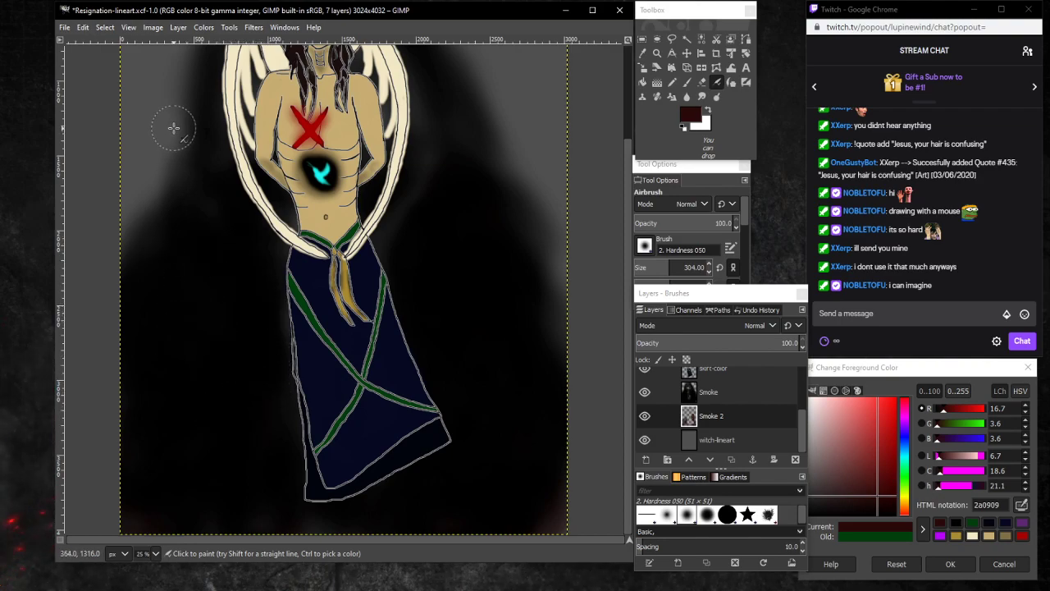
pyautogui.moveTo(174, 128)
pyautogui.mouseDown()
pyautogui.moveTo(177, 191)
pyautogui.moveTo(166, 213)
pyautogui.moveTo(141, 213)
pyautogui.moveTo(142, 174)
pyautogui.moveTo(182, 237)
pyautogui.moveTo(184, 211)
pyautogui.moveTo(155, 184)
pyautogui.moveTo(154, 124)
pyautogui.moveTo(168, 84)
pyautogui.moveTo(196, 59)
pyautogui.moveTo(204, 117)
pyautogui.moveTo(168, 127)
pyautogui.moveTo(150, 188)
pyautogui.mouseUp()
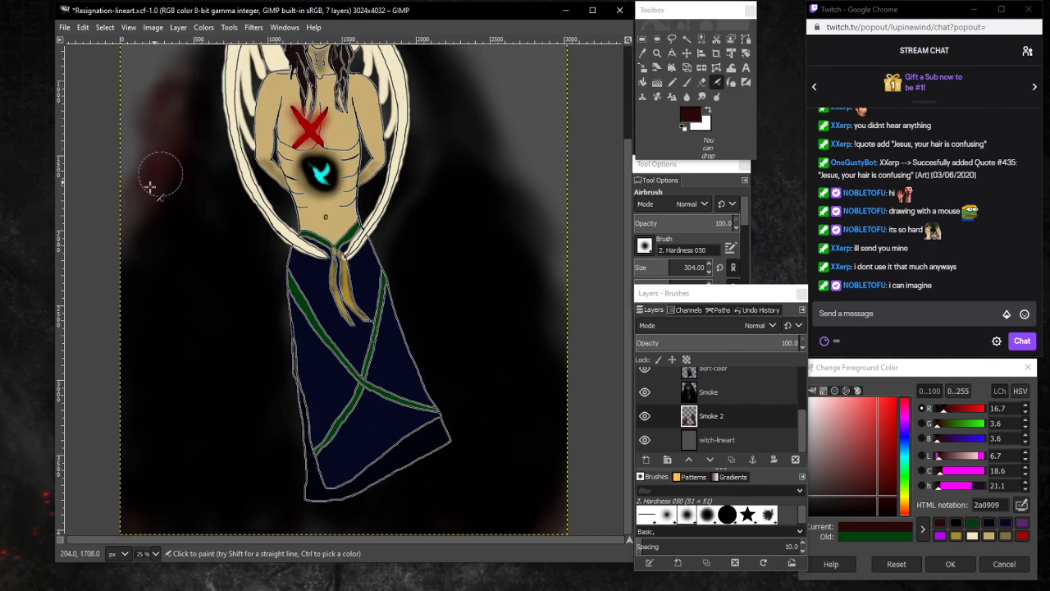
pyautogui.scroll(3, 144, 263)
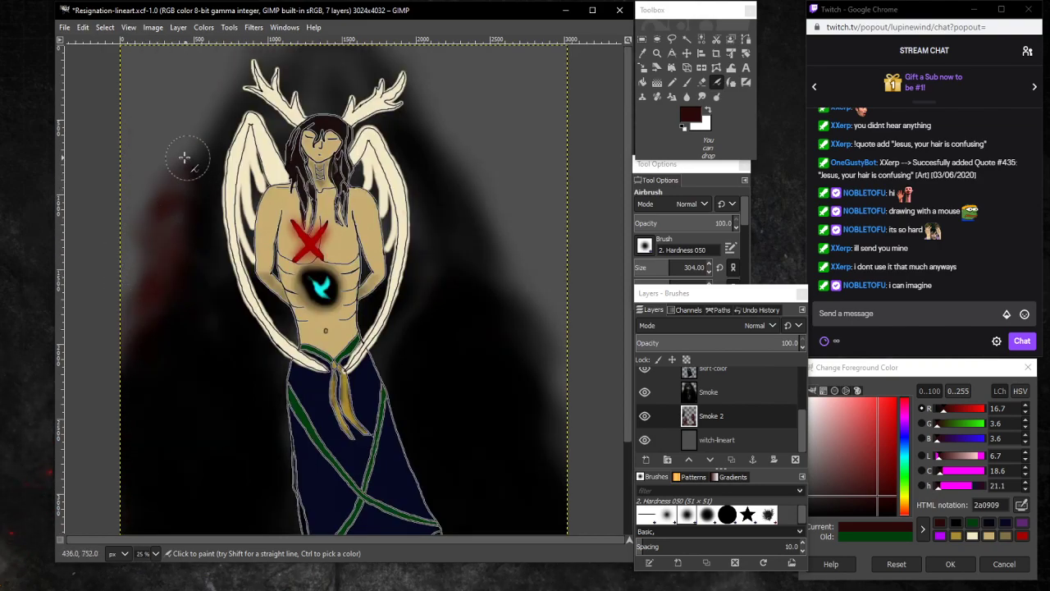
pyautogui.moveTo(185, 158)
pyautogui.mouseDown()
pyautogui.moveTo(194, 186)
pyautogui.moveTo(178, 156)
pyautogui.moveTo(193, 102)
pyautogui.moveTo(215, 81)
pyautogui.moveTo(220, 121)
pyautogui.moveTo(177, 96)
pyautogui.moveTo(233, 47)
pyautogui.moveTo(264, 56)
pyautogui.moveTo(238, 71)
pyautogui.mouseUp()
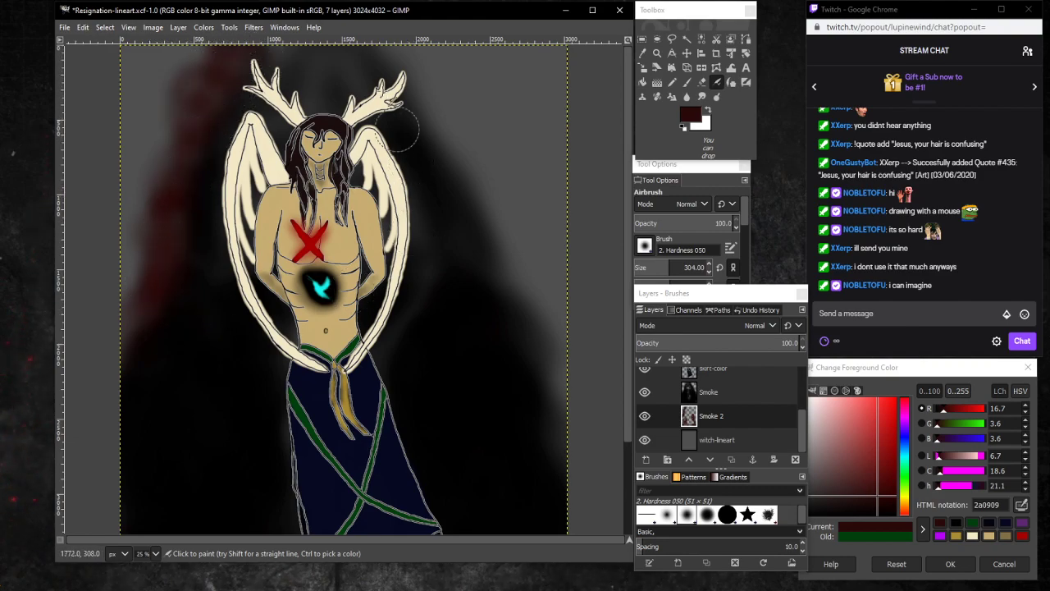
pyautogui.moveTo(357, 59)
pyautogui.mouseDown()
pyautogui.moveTo(397, 37)
pyautogui.moveTo(414, 57)
pyautogui.moveTo(425, 127)
pyautogui.moveTo(419, 110)
pyautogui.moveTo(452, 102)
pyautogui.moveTo(398, 97)
pyautogui.moveTo(450, 87)
pyautogui.moveTo(473, 115)
pyautogui.moveTo(487, 142)
pyautogui.moveTo(470, 207)
pyautogui.moveTo(496, 187)
pyautogui.moveTo(522, 214)
pyautogui.moveTo(526, 259)
pyautogui.moveTo(506, 308)
pyautogui.moveTo(551, 299)
pyautogui.moveTo(563, 449)
pyautogui.moveTo(527, 289)
pyautogui.moveTo(533, 302)
pyautogui.moveTo(519, 321)
pyautogui.moveTo(496, 184)
pyautogui.mouseUp()
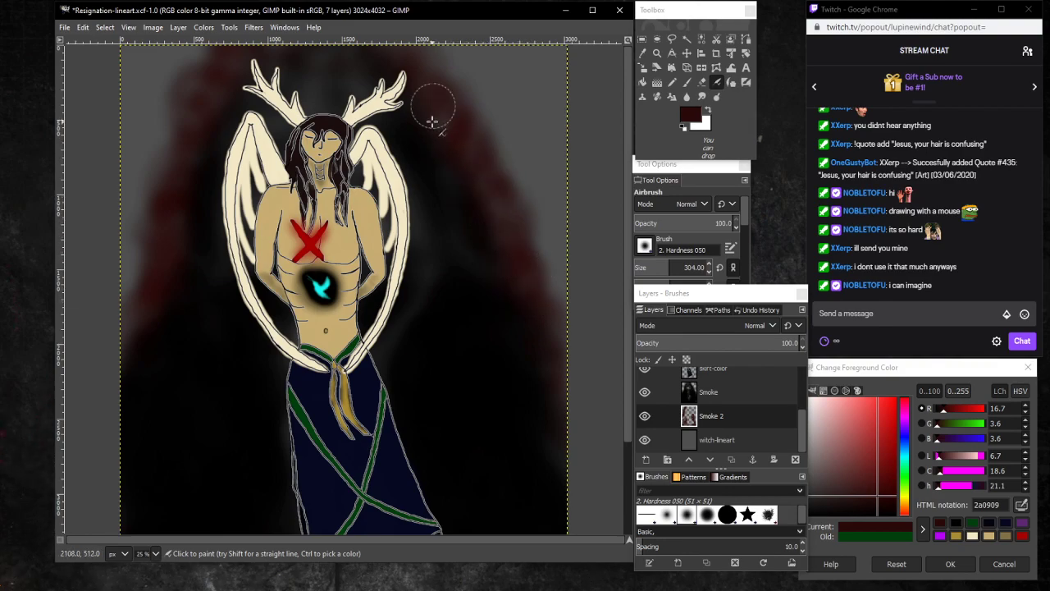
# Airbrush black 000000 at size 304 over the uneven smoke beside the figure's torso and waist on the Smoke layer.
pyautogui.click(739, 389)
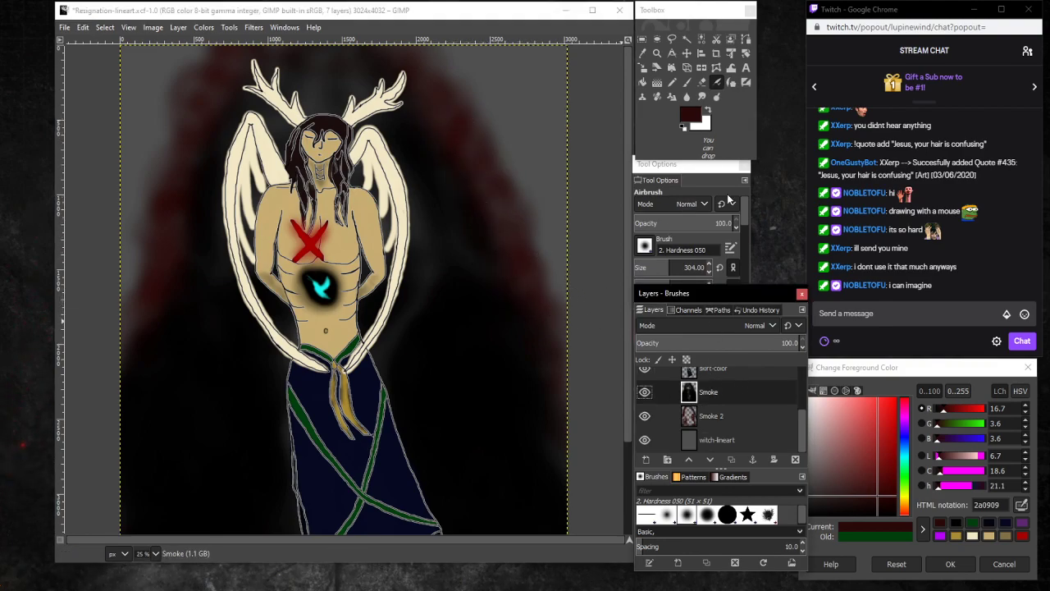
pyautogui.press('d')
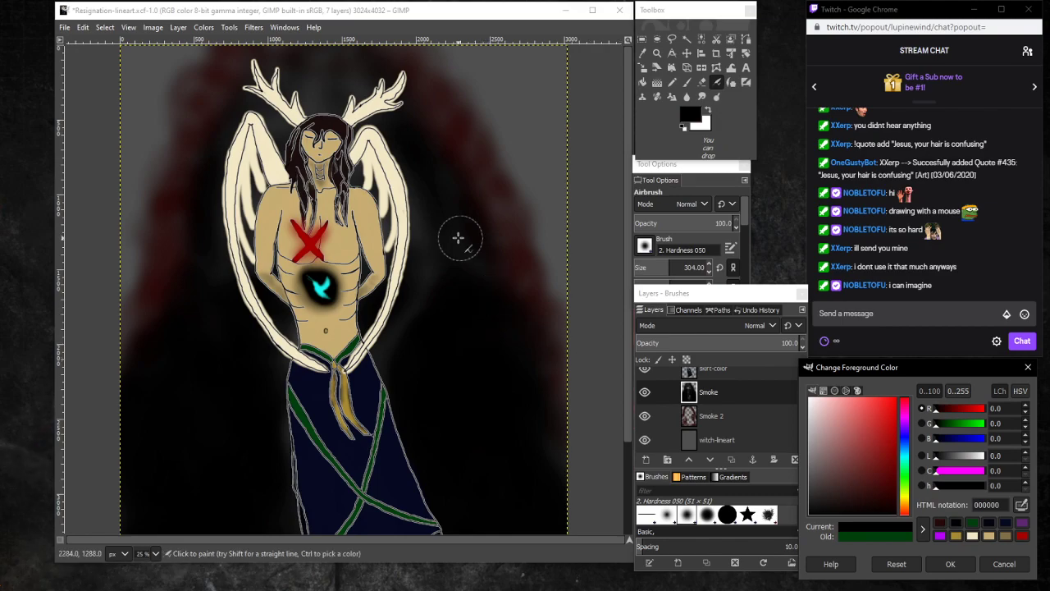
pyautogui.moveTo(459, 238); pyautogui.dragTo(432, 302)
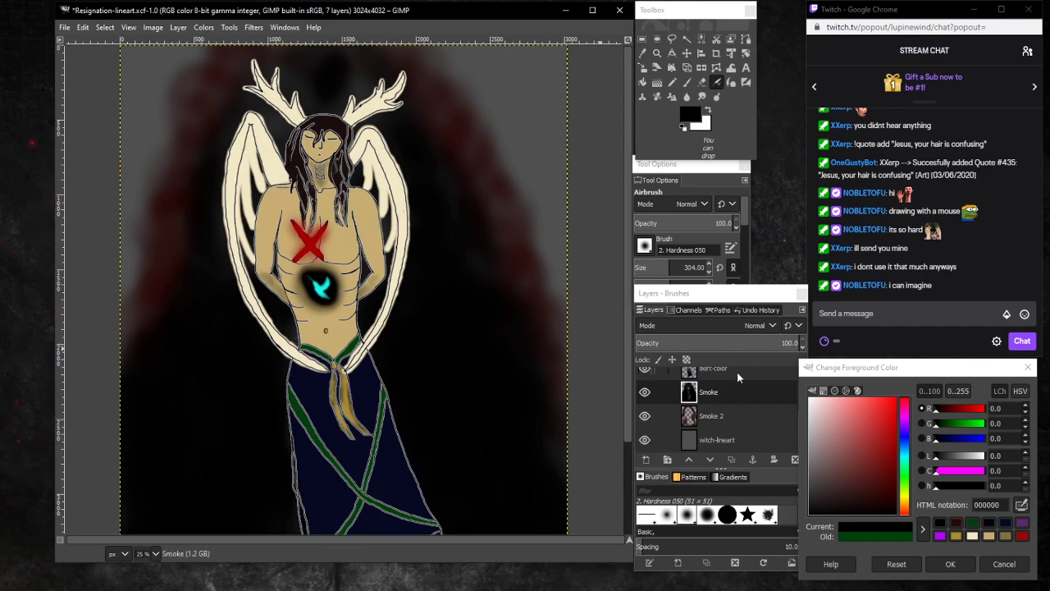
# Try a bucket fill of near-black 090909 on the witch-lineart background and undo it.
pyautogui.click(738, 441)
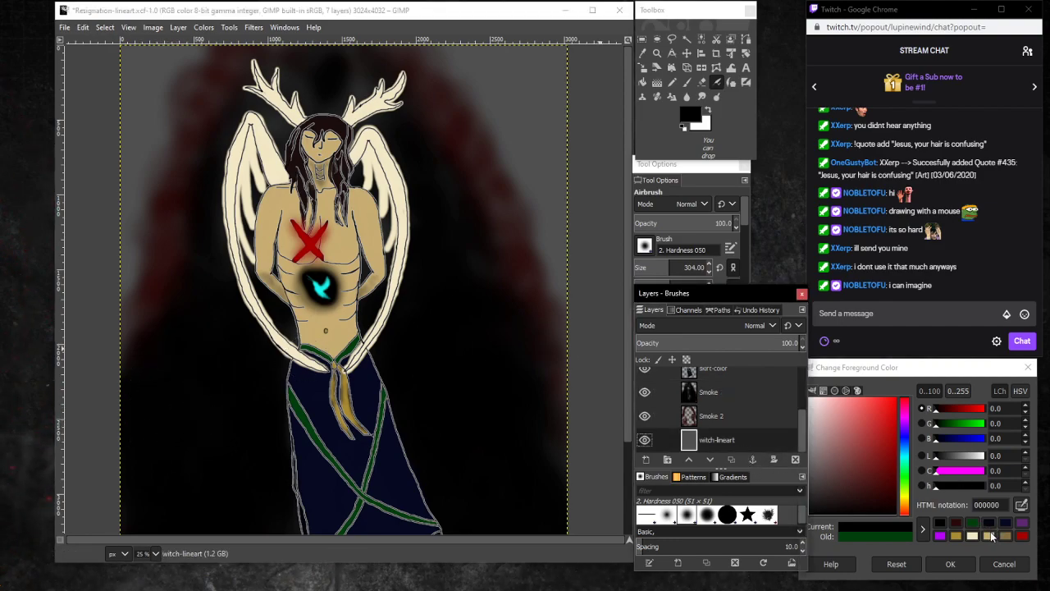
pyautogui.click(879, 506)
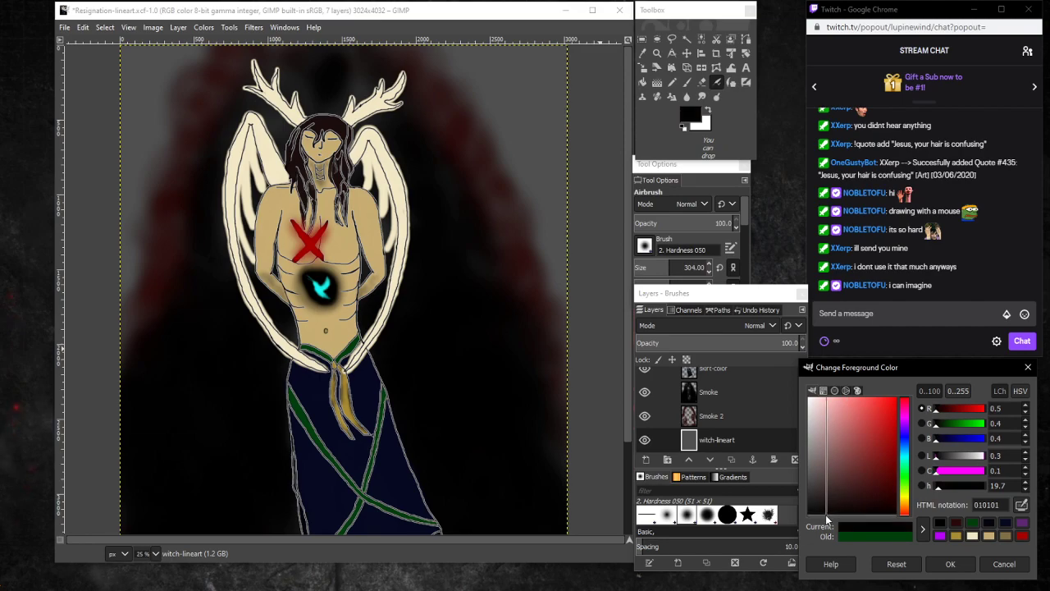
pyautogui.moveTo(826, 519); pyautogui.dragTo(800, 519)
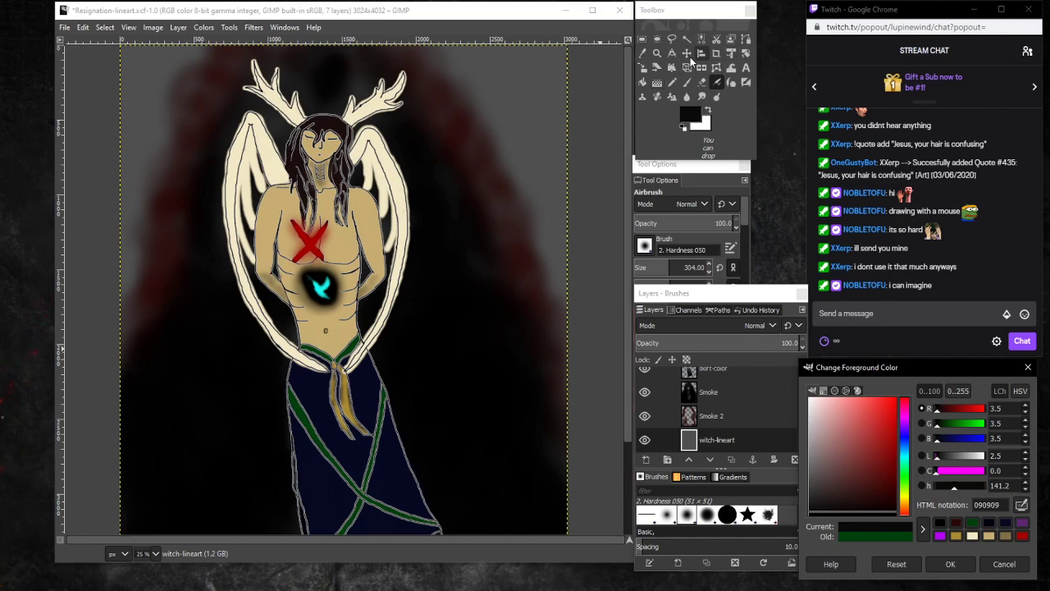
pyautogui.click(655, 72)
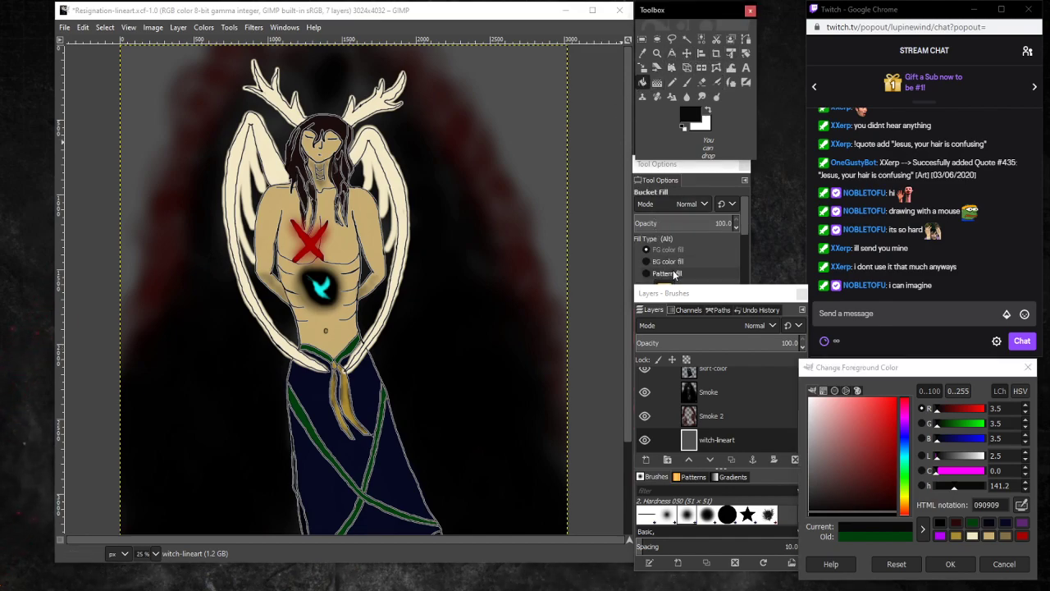
pyautogui.click(554, 85)
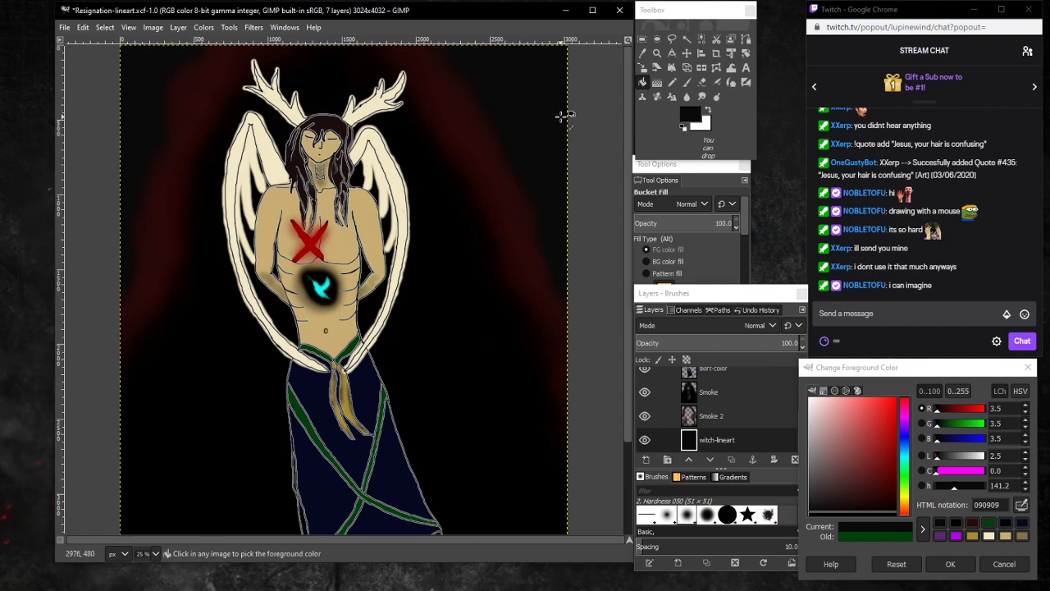
pyautogui.hotkey('ctrl', 'z')
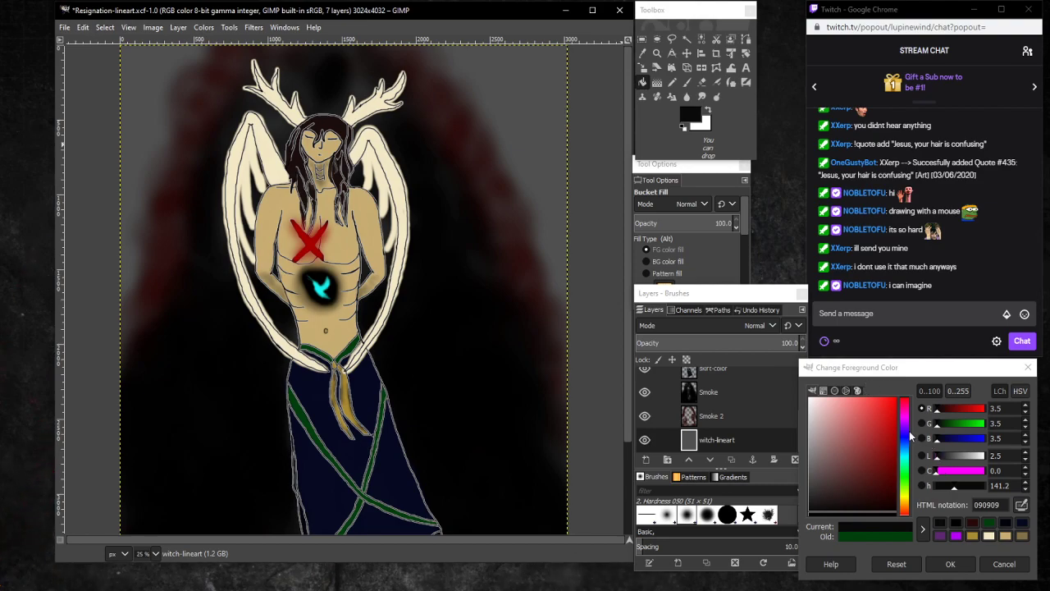
# Try a very dark green 020d00 bucket fill on the witch-lineart background and undo it.
pyautogui.moveTo(905, 491)
pyautogui.mouseDown()
pyautogui.moveTo(905, 479)
pyautogui.moveTo(877, 494)
pyautogui.moveTo(900, 509)
pyautogui.mouseUp()
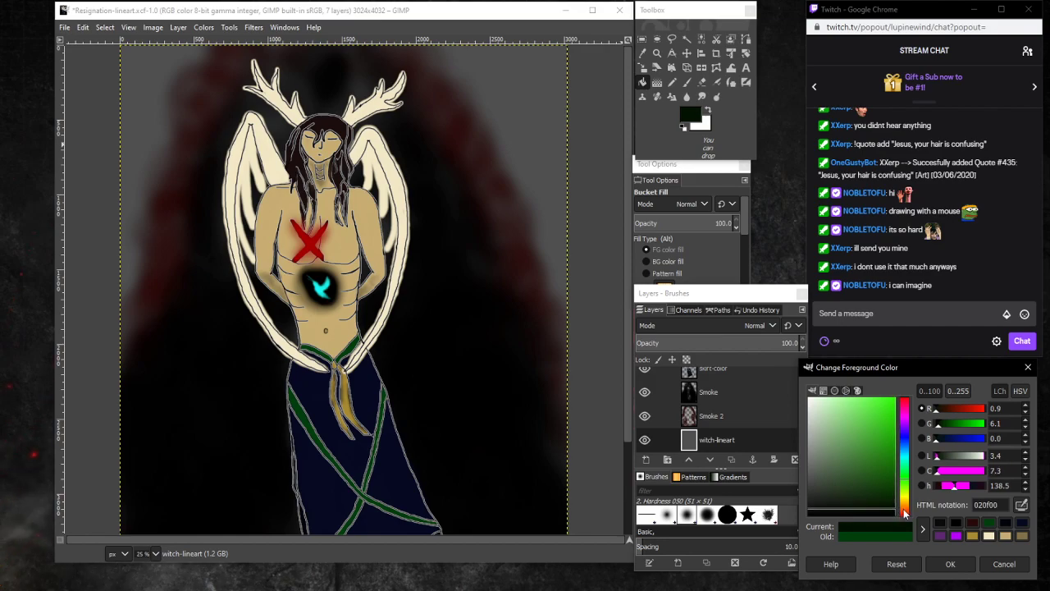
pyautogui.click(537, 89)
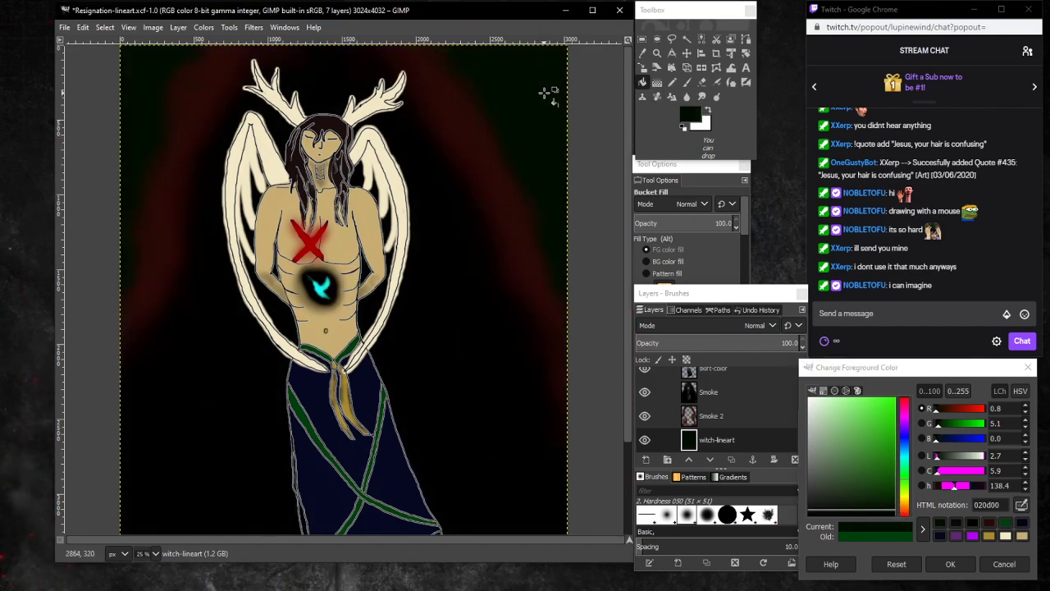
pyautogui.click(547, 93)
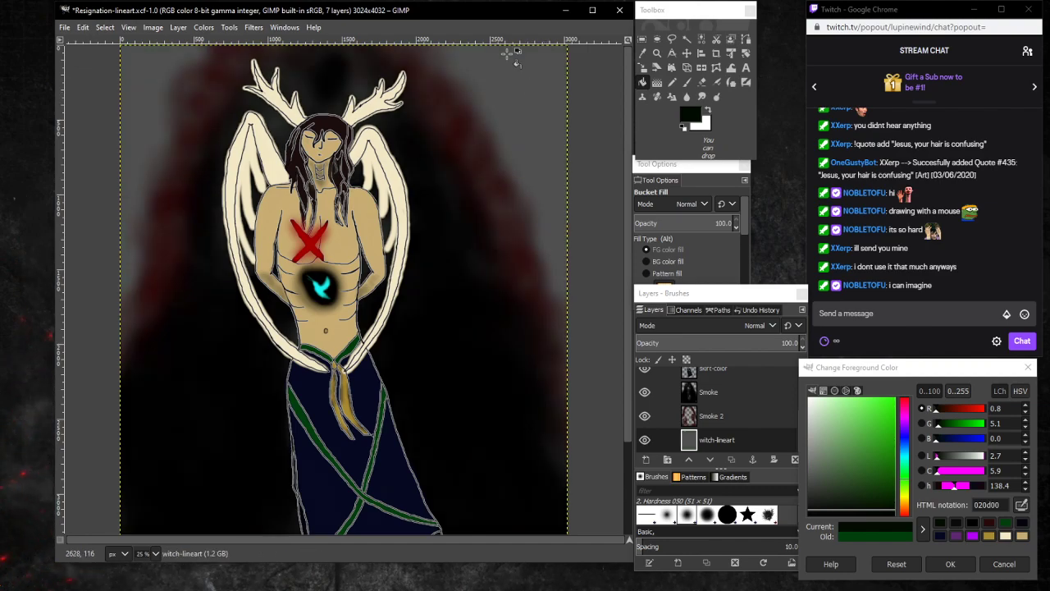
# Try airbrushing grey 40443f wisps beside the waist on the Smoke 2 and Smoke layers, and undo the strokes.
pyautogui.click(743, 417)
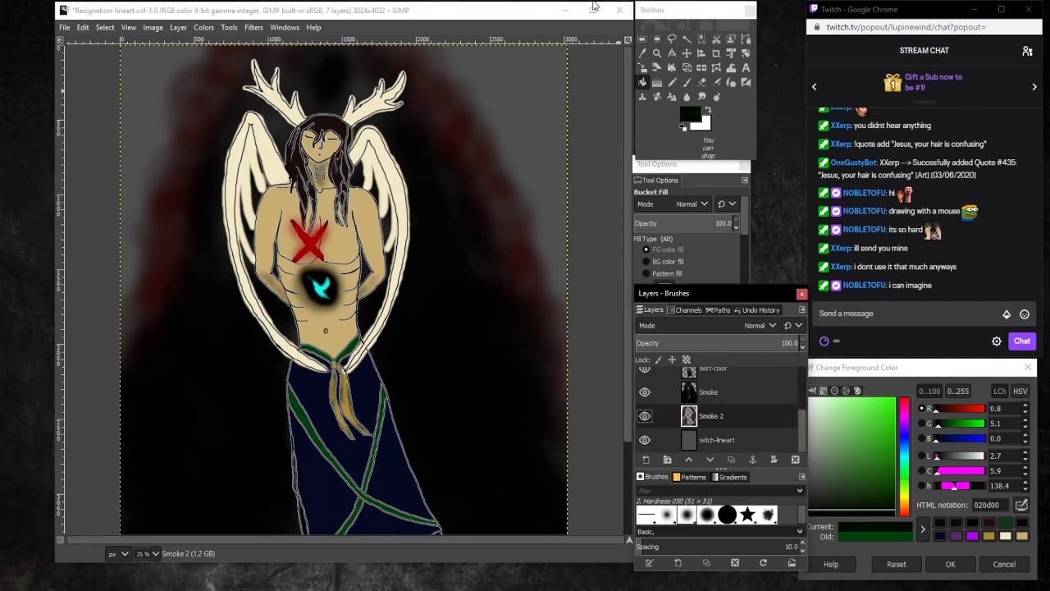
pyautogui.click(718, 84)
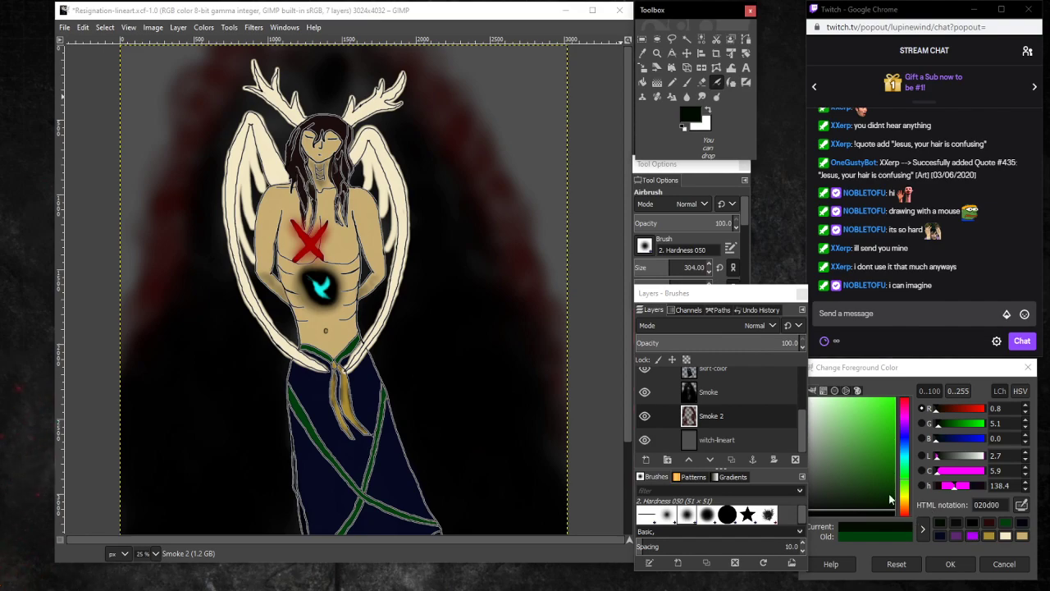
pyautogui.moveTo(852, 473); pyautogui.dragTo(814, 484)
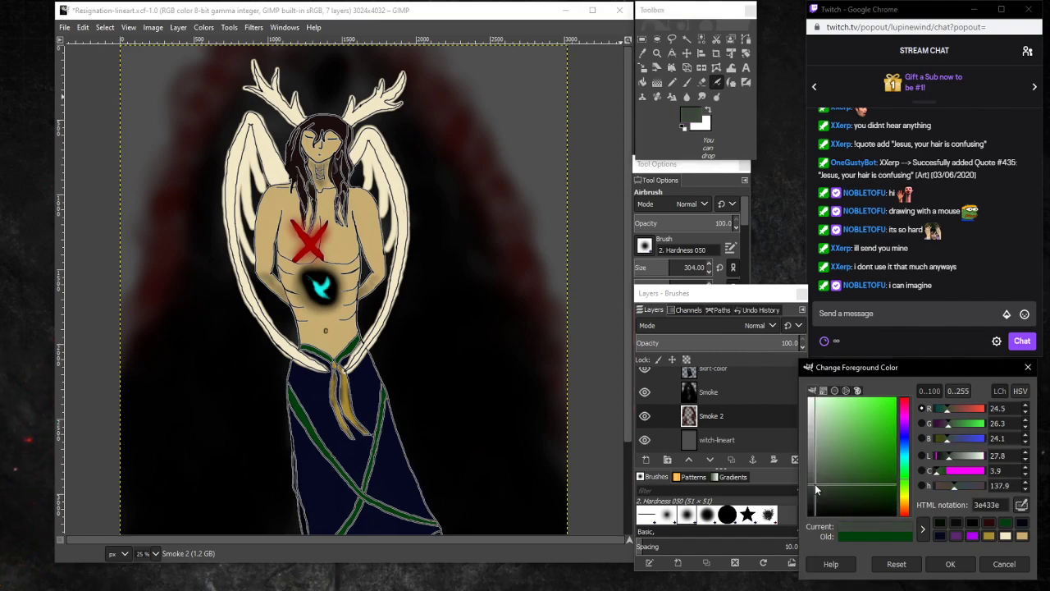
pyautogui.click(456, 303)
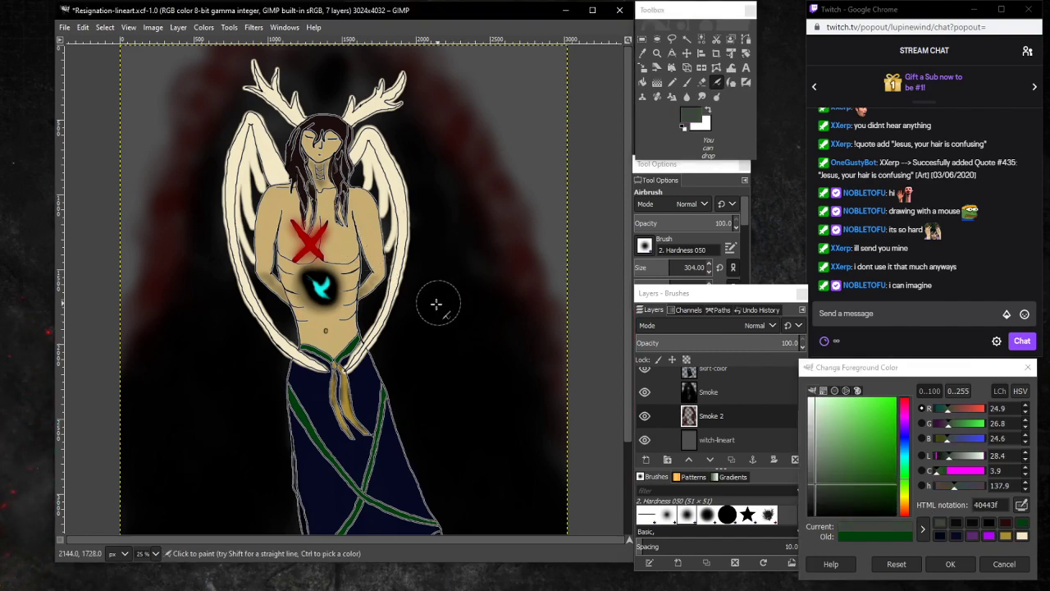
pyautogui.click(736, 395)
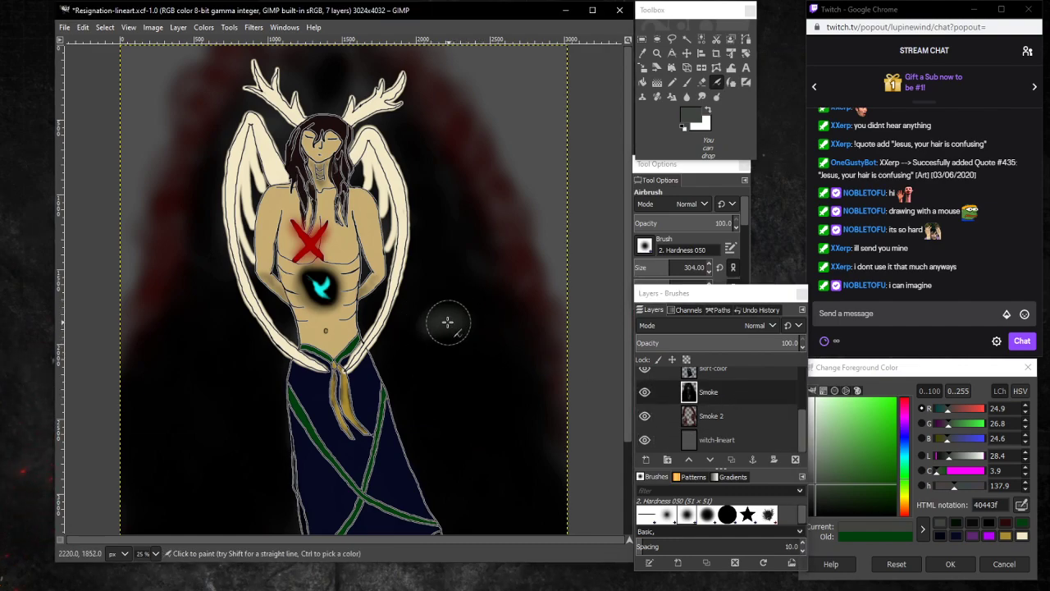
pyautogui.moveTo(395, 347)
pyautogui.mouseDown()
pyautogui.moveTo(450, 322)
pyautogui.moveTo(488, 357)
pyautogui.moveTo(467, 391)
pyautogui.mouseUp()
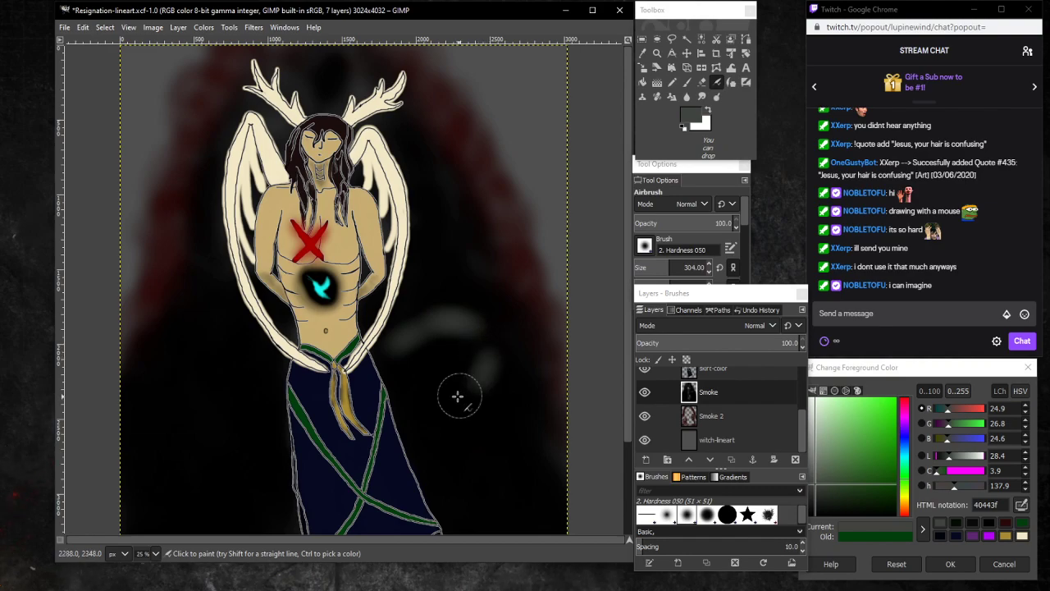
pyautogui.press('ctrl')
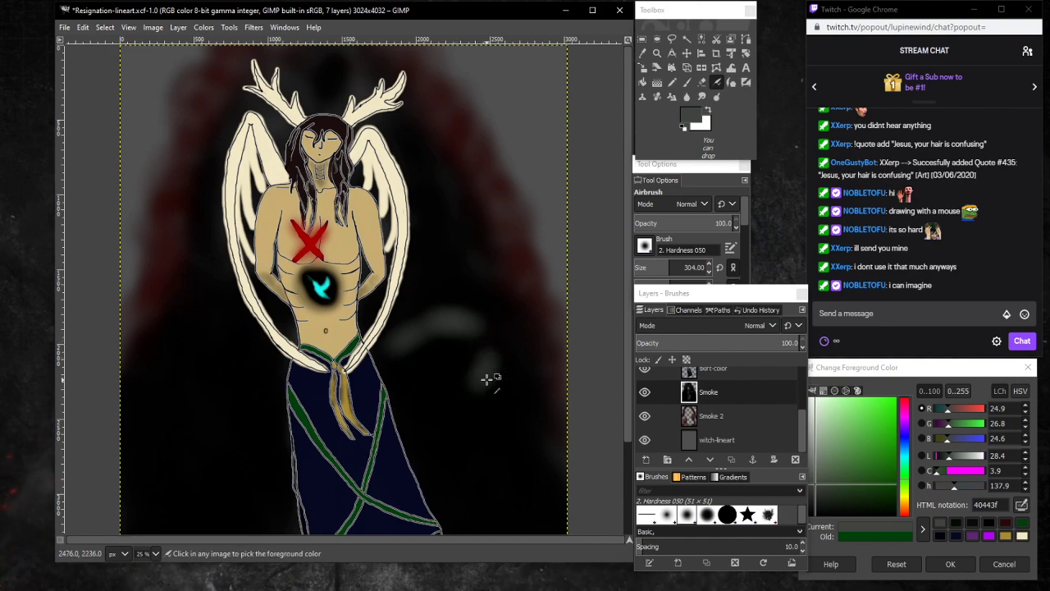
pyautogui.hotkey('ctrl', 'z')
pyautogui.hotkey('ctrl', 'z')
pyautogui.hotkey('ctrl', 'z')
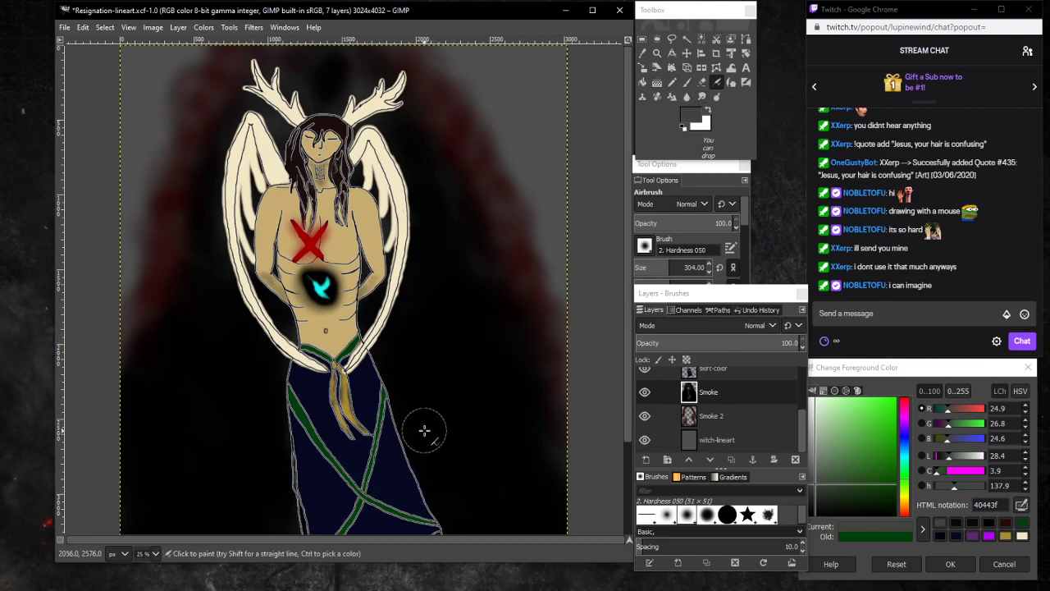
# Try airbrushing grey 40443f wisps over the smoke on both sides of the skirt on the Smoke layer.
pyautogui.moveTo(424, 432)
pyautogui.mouseDown()
pyautogui.moveTo(480, 435)
pyautogui.moveTo(508, 417)
pyautogui.mouseUp()
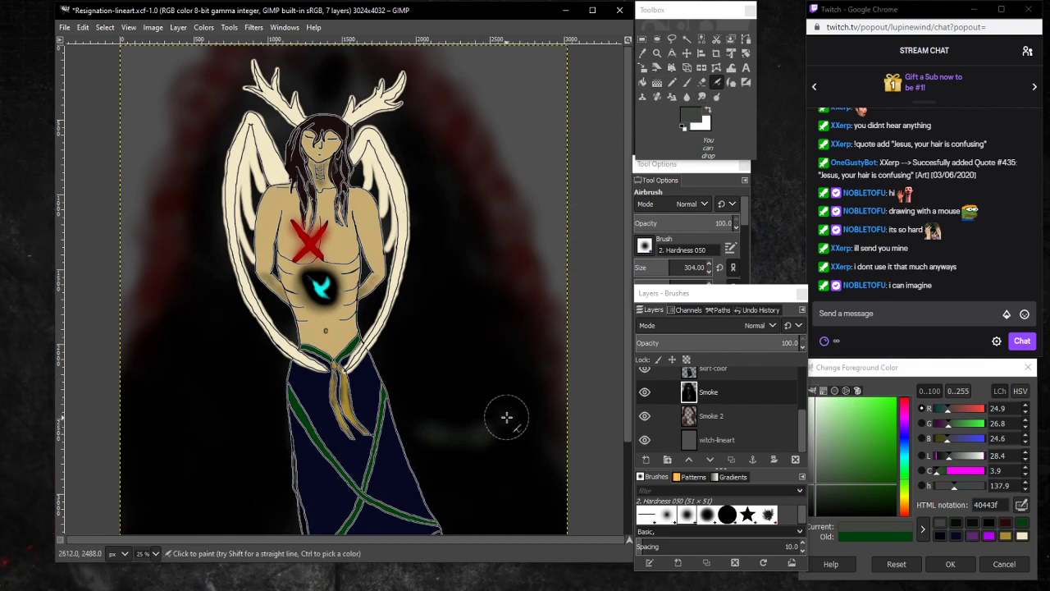
pyautogui.moveTo(437, 435)
pyautogui.mouseDown()
pyautogui.moveTo(415, 427)
pyautogui.moveTo(455, 424)
pyautogui.mouseUp()
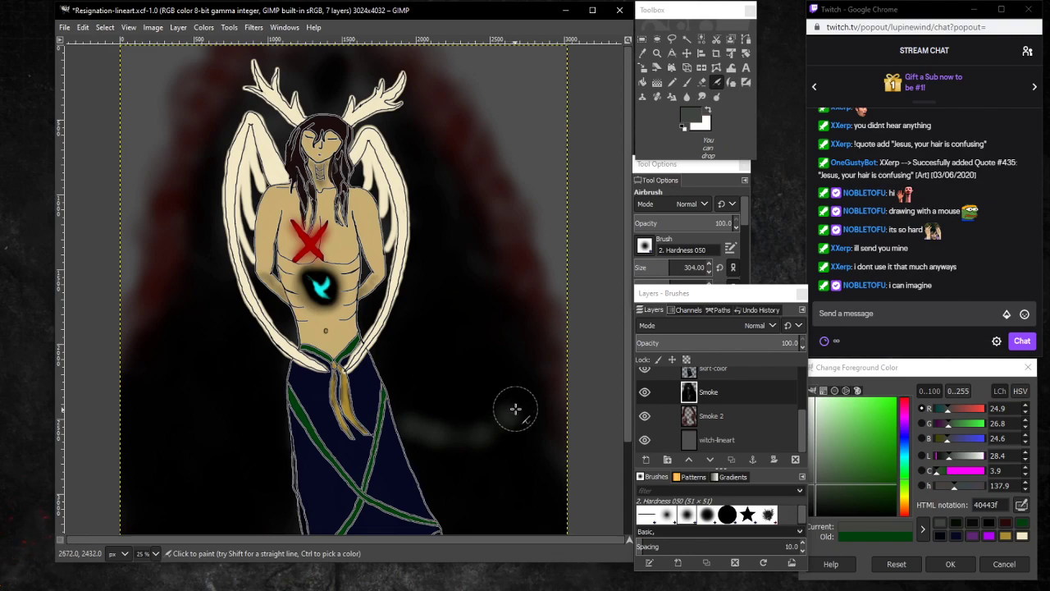
pyautogui.moveTo(206, 357)
pyautogui.mouseDown()
pyautogui.moveTo(175, 344)
pyautogui.moveTo(222, 363)
pyautogui.moveTo(258, 354)
pyautogui.mouseUp()
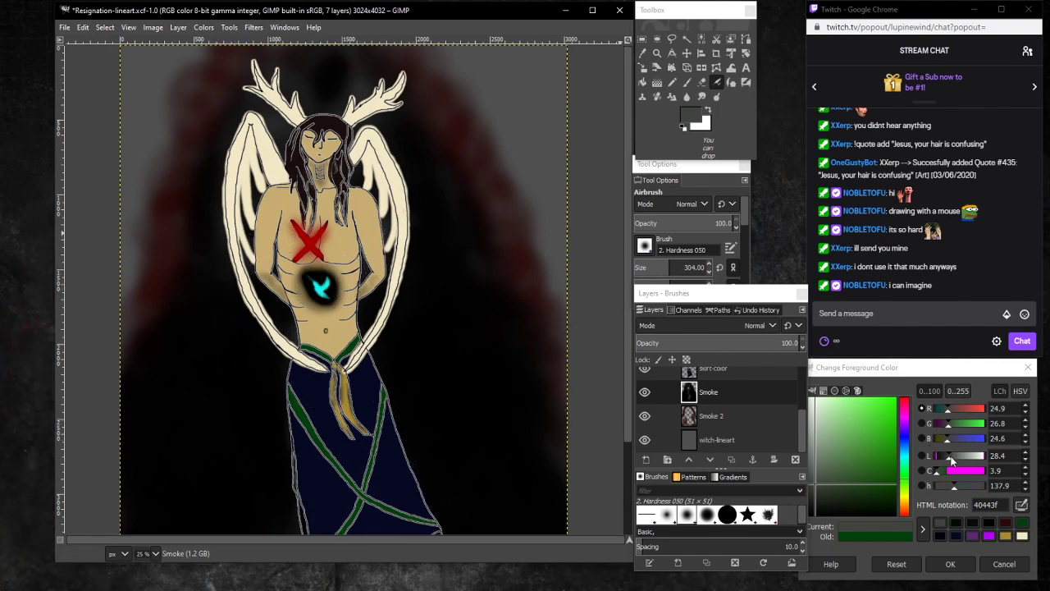
# Airbrush dark blue 050921 swirls beside the torso and skirt on Smoke and over the red glow on Smoke 2.
pyautogui.click(955, 533)
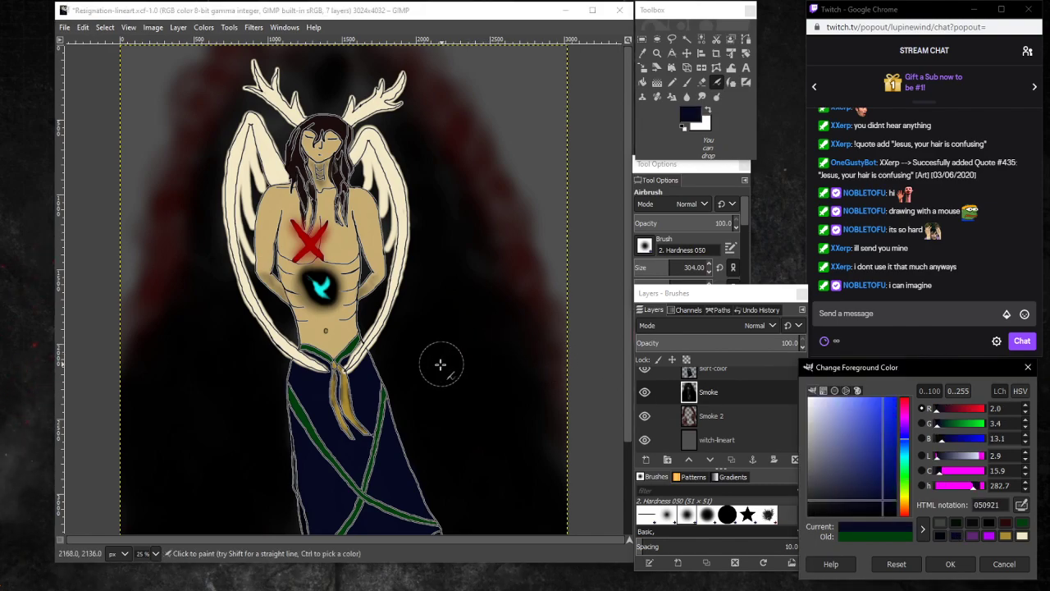
pyautogui.moveTo(441, 364)
pyautogui.mouseDown()
pyautogui.moveTo(472, 372)
pyautogui.moveTo(428, 370)
pyautogui.moveTo(467, 442)
pyautogui.moveTo(430, 418)
pyautogui.moveTo(500, 441)
pyautogui.moveTo(480, 348)
pyautogui.moveTo(445, 269)
pyautogui.moveTo(432, 313)
pyautogui.moveTo(452, 262)
pyautogui.mouseUp()
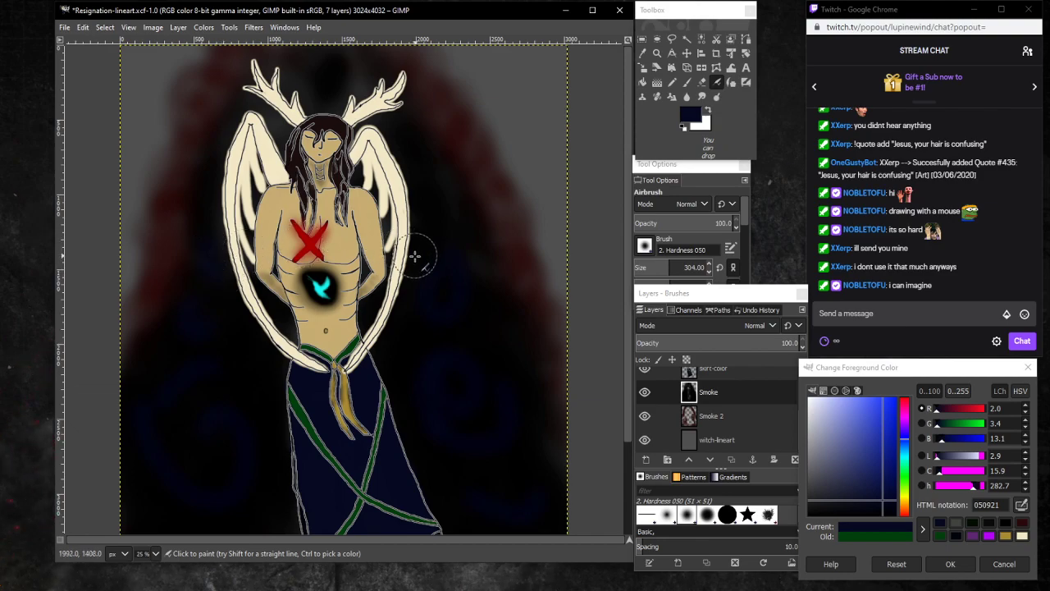
pyautogui.click(747, 415)
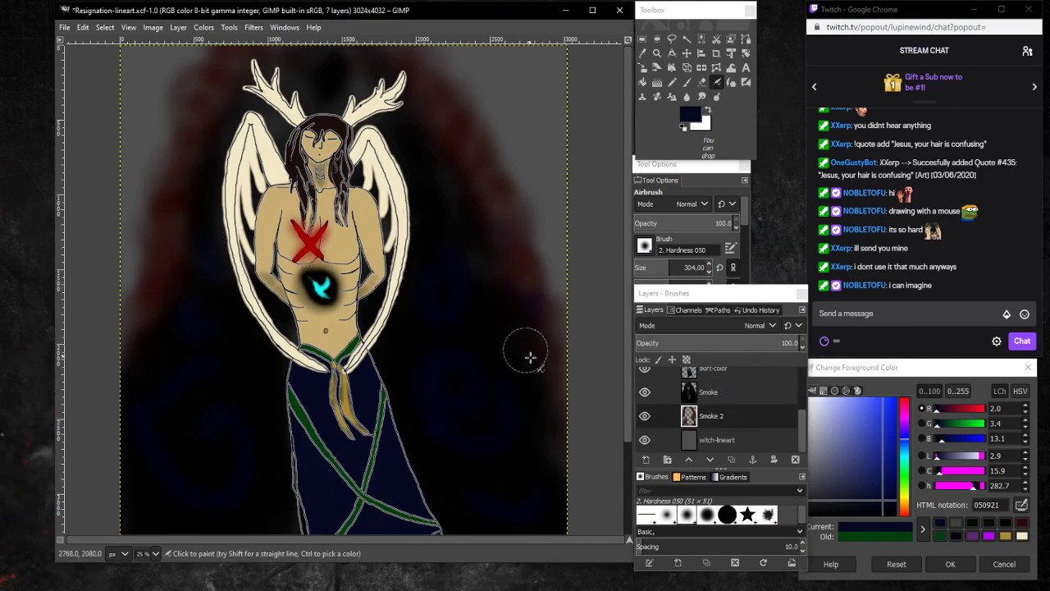
pyautogui.moveTo(497, 192); pyautogui.dragTo(443, 148)
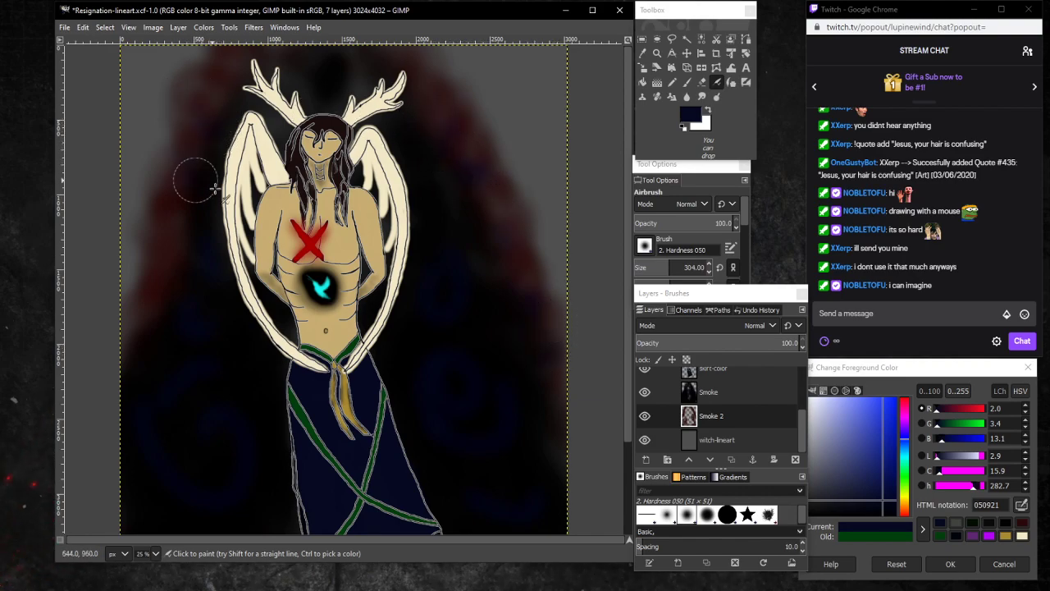
# Paint the grey background around the smoke dark blue 00041e on the witch-lineart layer using the Paintbrush.
pyautogui.click(742, 439)
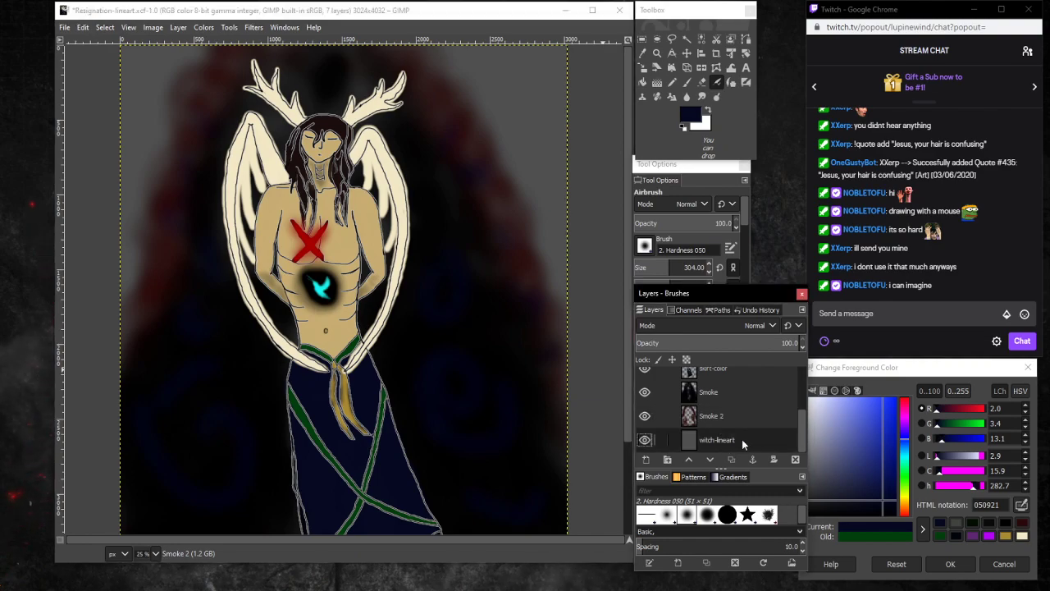
pyautogui.click(688, 82)
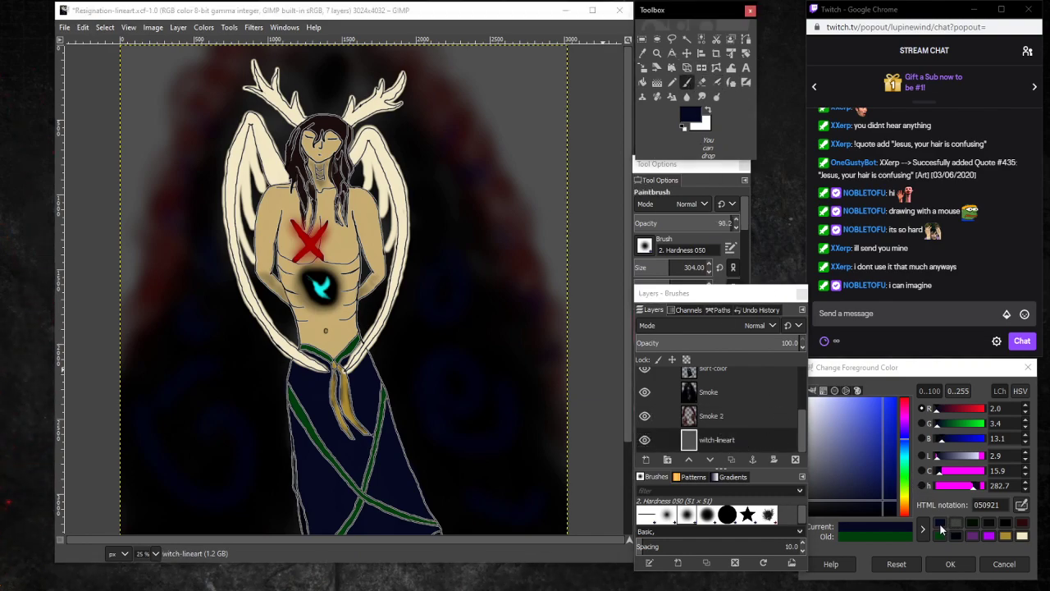
pyautogui.moveTo(882, 467); pyautogui.dragTo(913, 507)
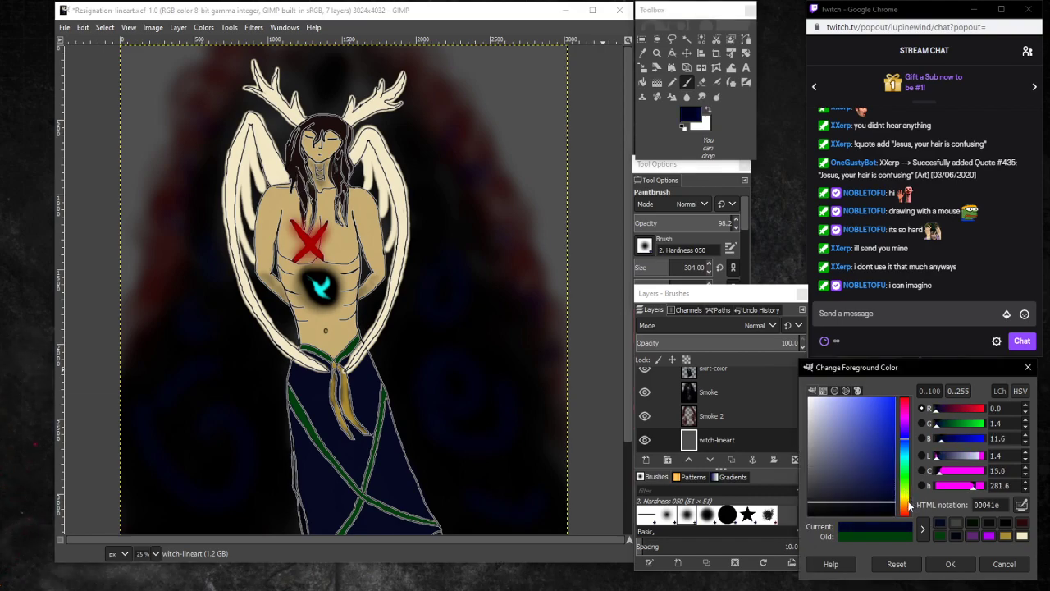
pyautogui.moveTo(568, 295)
pyautogui.mouseDown()
pyautogui.moveTo(569, 316)
pyautogui.moveTo(553, 227)
pyautogui.moveTo(545, 239)
pyautogui.mouseUp()
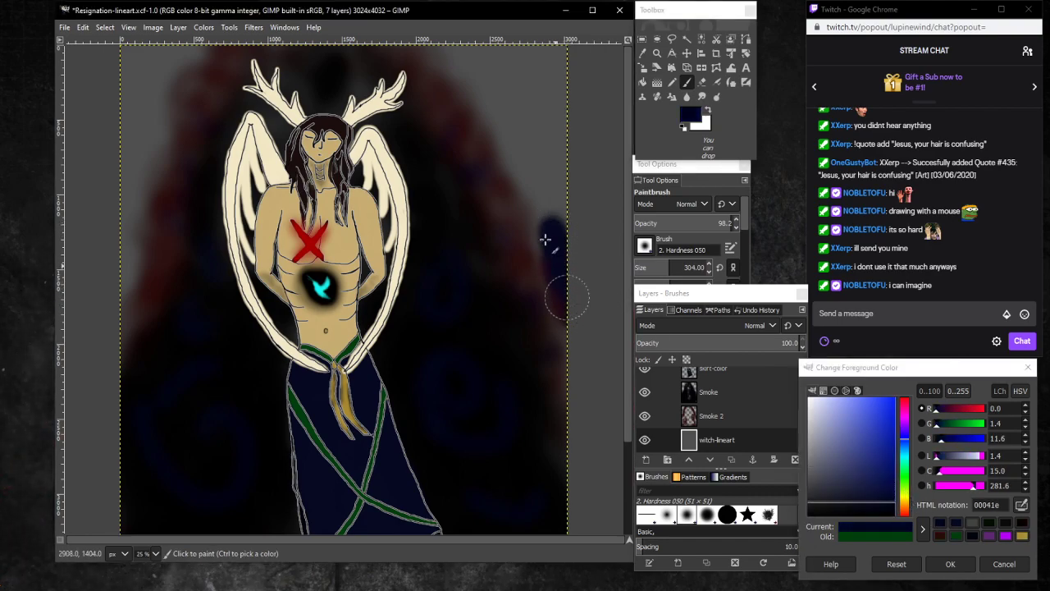
pyautogui.hotkey('ctrl', 'z')
pyautogui.moveTo(558, 291)
pyautogui.mouseDown()
pyautogui.moveTo(509, 118)
pyautogui.moveTo(537, 226)
pyautogui.moveTo(503, 122)
pyautogui.moveTo(529, 261)
pyautogui.moveTo(488, 146)
pyautogui.moveTo(508, 181)
pyautogui.moveTo(516, 138)
pyautogui.moveTo(547, 172)
pyautogui.moveTo(543, 50)
pyautogui.moveTo(563, 203)
pyautogui.moveTo(547, 59)
pyautogui.moveTo(553, 152)
pyautogui.moveTo(549, 54)
pyautogui.moveTo(562, 49)
pyautogui.moveTo(571, 167)
pyautogui.moveTo(561, 206)
pyautogui.moveTo(520, 39)
pyautogui.moveTo(525, 84)
pyautogui.moveTo(511, 39)
pyautogui.moveTo(506, 103)
pyautogui.moveTo(470, 19)
pyautogui.moveTo(452, 14)
pyautogui.moveTo(487, 107)
pyautogui.moveTo(421, 4)
pyautogui.moveTo(504, 109)
pyautogui.moveTo(435, 29)
pyautogui.moveTo(489, 111)
pyautogui.moveTo(451, 59)
pyautogui.moveTo(479, 100)
pyautogui.moveTo(511, 107)
pyautogui.moveTo(483, 79)
pyautogui.moveTo(549, 183)
pyautogui.moveTo(493, 69)
pyautogui.mouseUp()
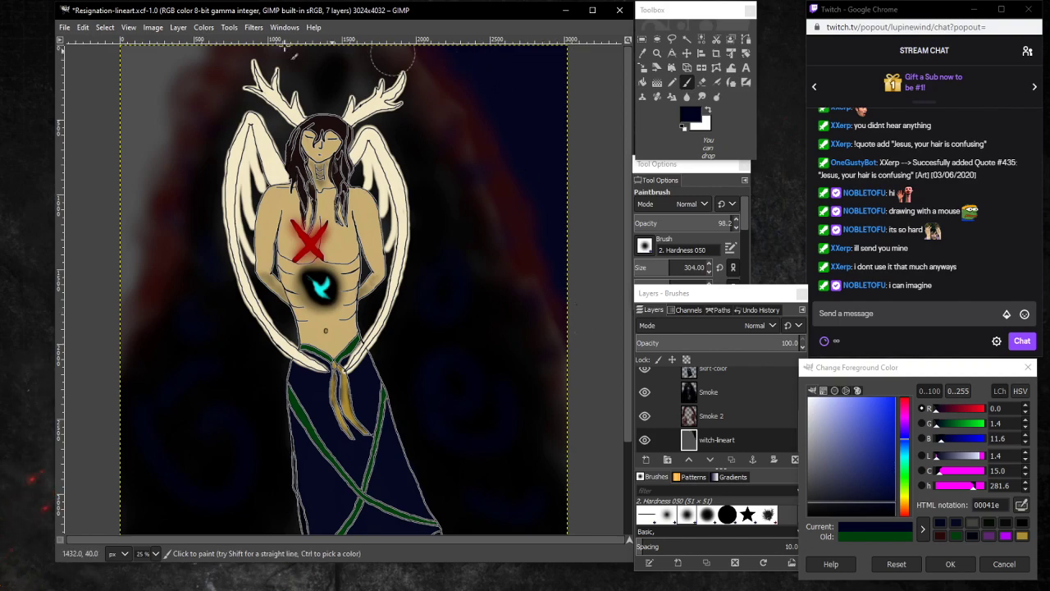
pyautogui.moveTo(141, 131)
pyautogui.mouseDown()
pyautogui.moveTo(195, 51)
pyautogui.moveTo(141, 110)
pyautogui.moveTo(176, 45)
pyautogui.moveTo(97, 55)
pyautogui.moveTo(157, 31)
pyautogui.moveTo(161, 67)
pyautogui.moveTo(105, 156)
pyautogui.moveTo(178, 44)
pyautogui.moveTo(105, 214)
pyautogui.moveTo(184, 62)
pyautogui.moveTo(119, 251)
pyautogui.moveTo(181, 106)
pyautogui.moveTo(115, 286)
pyautogui.moveTo(142, 210)
pyautogui.moveTo(105, 328)
pyautogui.moveTo(149, 212)
pyautogui.moveTo(115, 334)
pyautogui.moveTo(138, 284)
pyautogui.moveTo(105, 366)
pyautogui.moveTo(153, 278)
pyautogui.moveTo(120, 358)
pyautogui.moveTo(160, 265)
pyautogui.moveTo(199, 119)
pyautogui.moveTo(225, 67)
pyautogui.moveTo(180, 154)
pyautogui.moveTo(216, 73)
pyautogui.moveTo(151, 268)
pyautogui.moveTo(151, 227)
pyautogui.moveTo(217, 61)
pyautogui.moveTo(394, 45)
pyautogui.moveTo(478, 73)
pyautogui.moveTo(294, 50)
pyautogui.moveTo(213, 60)
pyautogui.moveTo(427, 53)
pyautogui.moveTo(213, 65)
pyautogui.moveTo(426, 92)
pyautogui.moveTo(365, 90)
pyautogui.mouseUp()
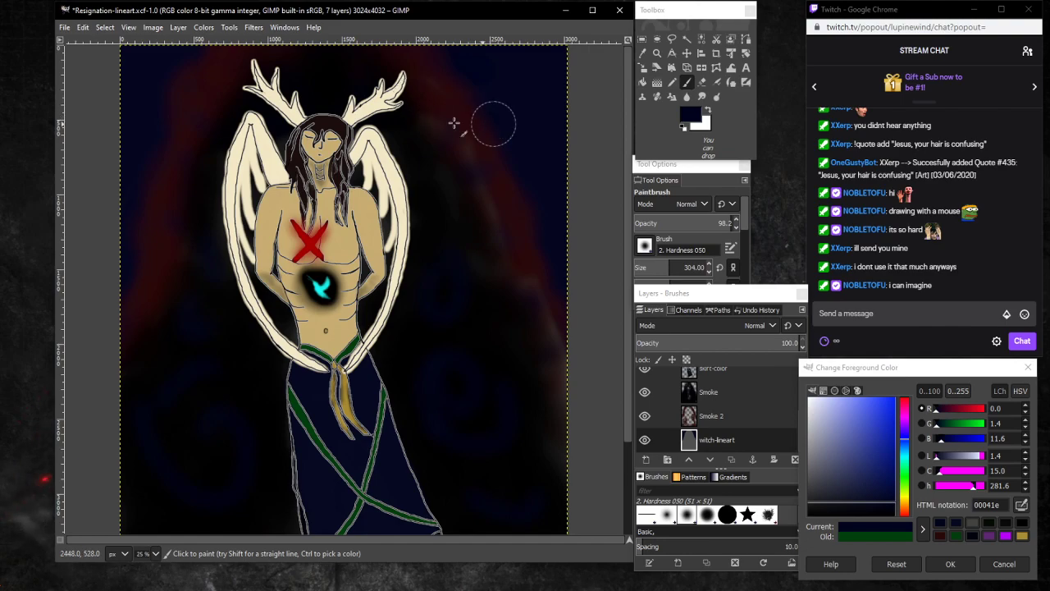
pyautogui.moveTo(454, 123)
pyautogui.mouseDown()
pyautogui.moveTo(405, 109)
pyautogui.moveTo(493, 159)
pyautogui.moveTo(411, 74)
pyautogui.moveTo(511, 216)
pyautogui.moveTo(438, 100)
pyautogui.moveTo(478, 203)
pyautogui.moveTo(525, 276)
pyautogui.moveTo(495, 202)
pyautogui.moveTo(565, 347)
pyautogui.moveTo(591, 415)
pyautogui.moveTo(553, 337)
pyautogui.moveTo(582, 450)
pyautogui.moveTo(538, 318)
pyautogui.moveTo(576, 471)
pyautogui.moveTo(550, 331)
pyautogui.moveTo(538, 324)
pyautogui.moveTo(552, 387)
pyautogui.moveTo(493, 221)
pyautogui.moveTo(428, 113)
pyautogui.mouseUp()
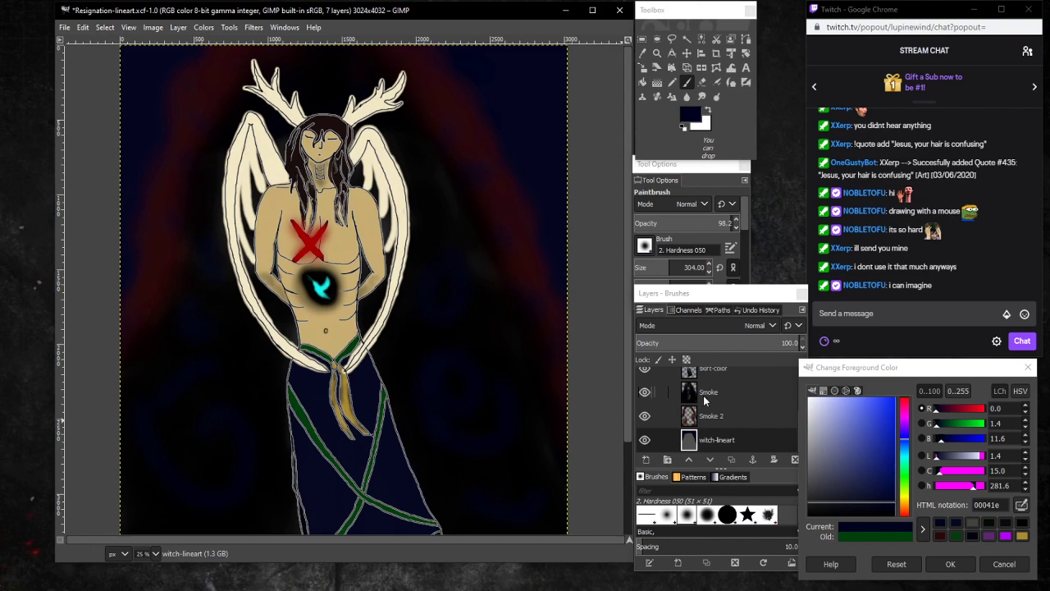
# Airbrush grey 2a2c37 shading over the wings and antlers on the Resignation-lineart.jpg layer at brush size 56.
pyautogui.scroll(2, 726, 391)
pyautogui.click(733, 378)
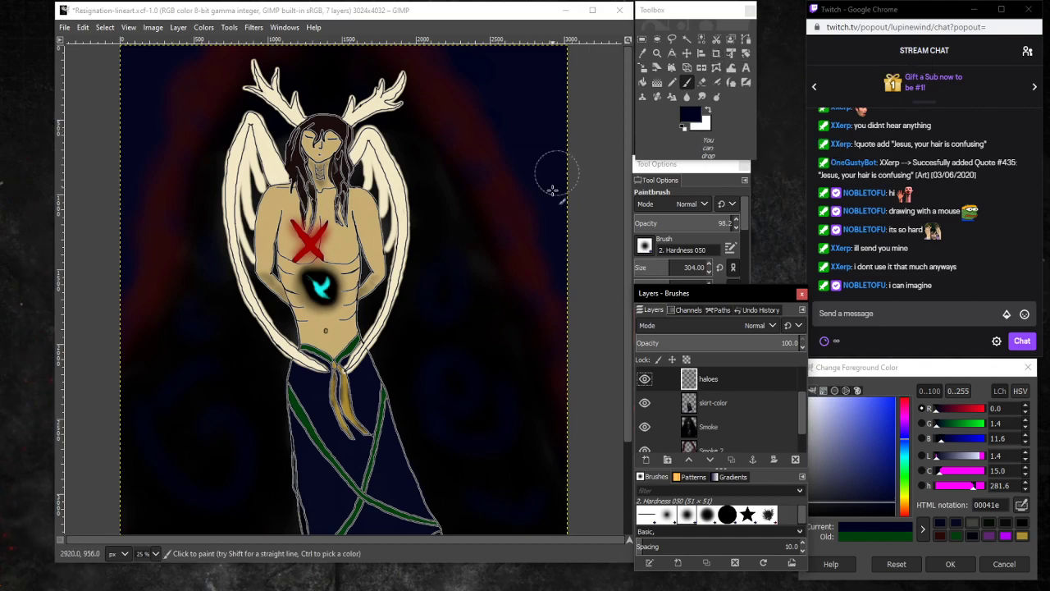
pyautogui.scroll(2, 733, 386)
pyautogui.click(737, 373)
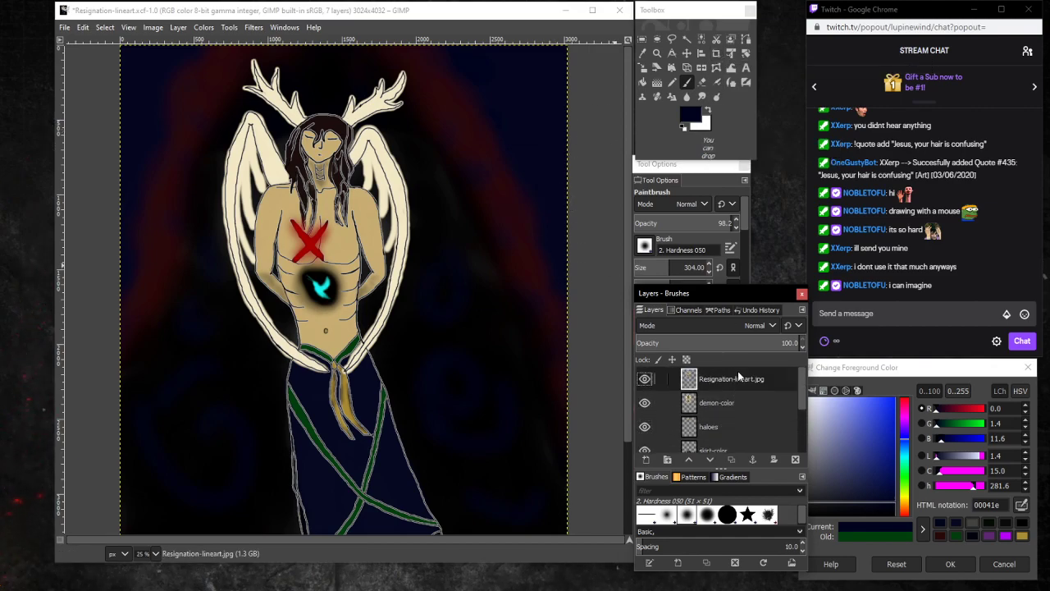
pyautogui.moveTo(863, 475); pyautogui.dragTo(829, 491)
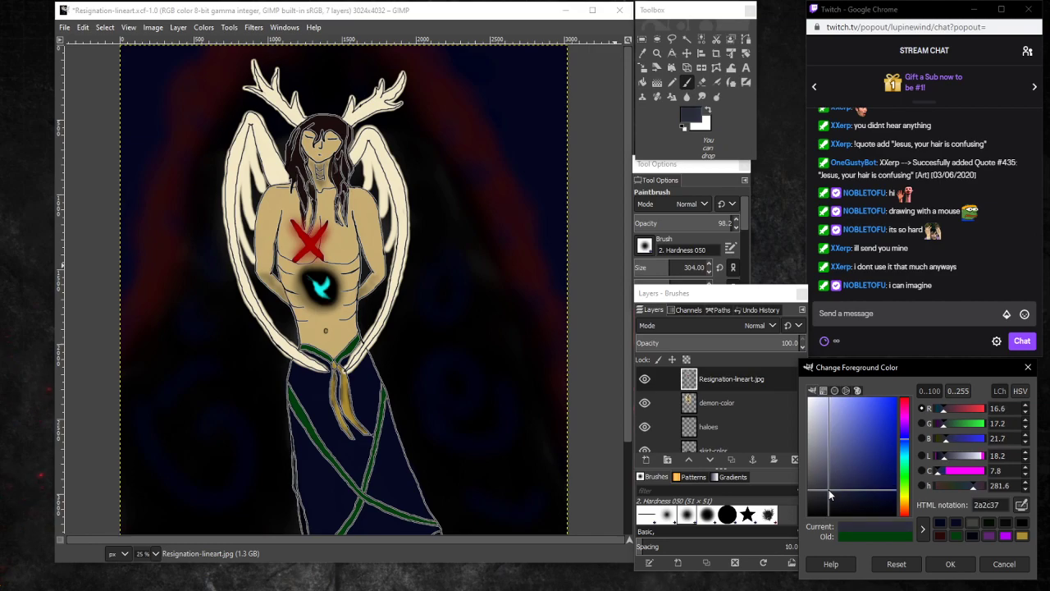
pyautogui.click(716, 83)
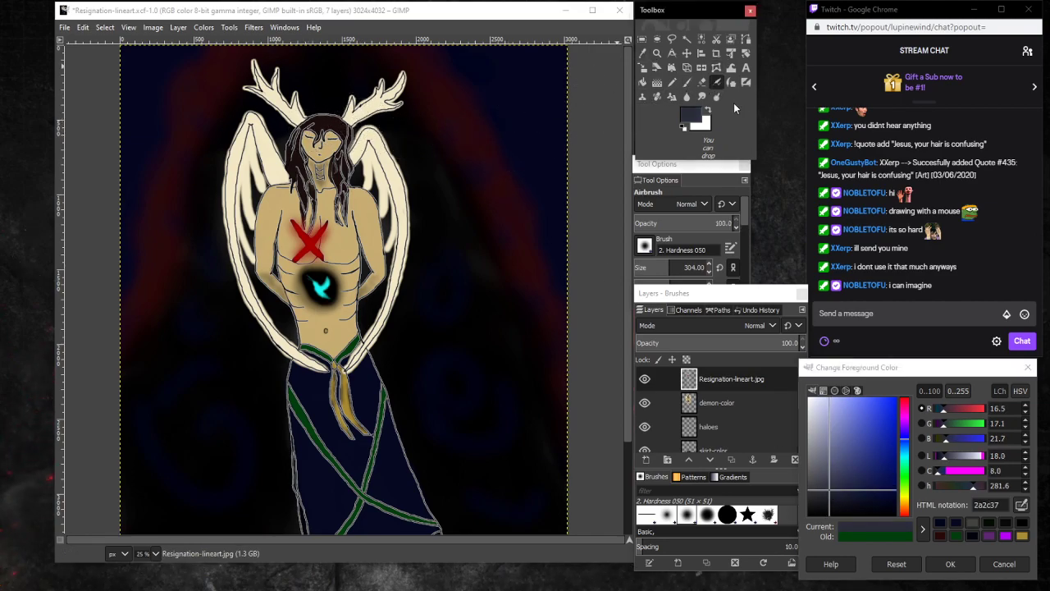
pyautogui.moveTo(657, 268); pyautogui.dragTo(643, 272)
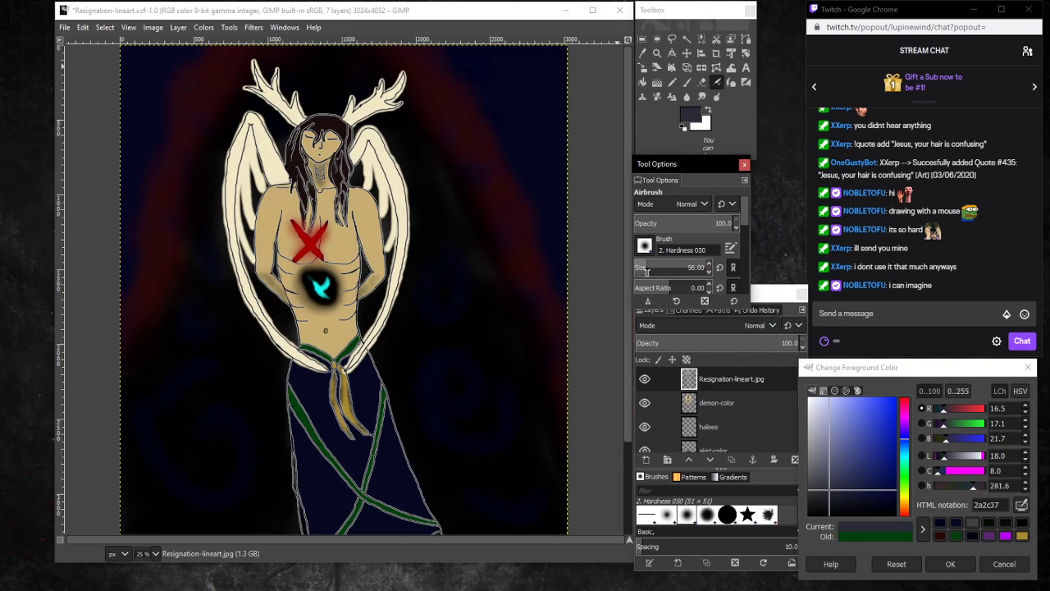
pyautogui.click(354, 153)
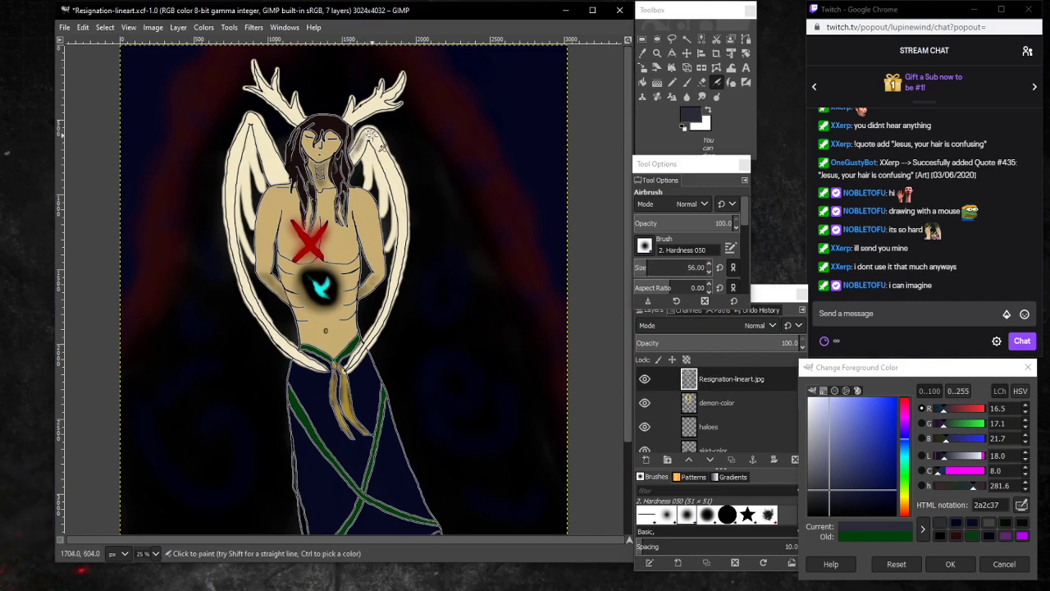
pyautogui.moveTo(381, 142); pyautogui.dragTo(388, 157)
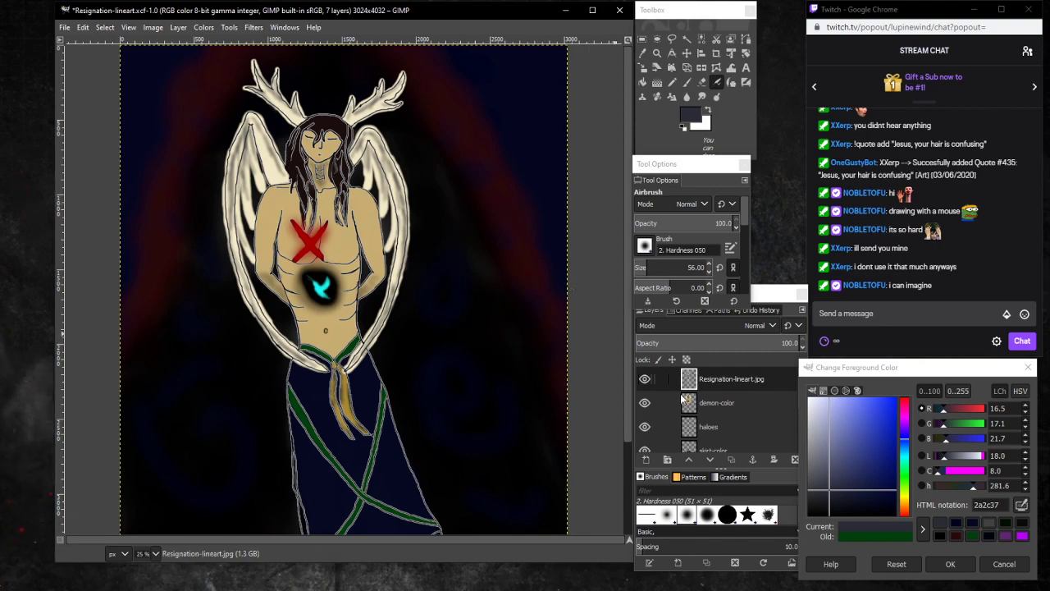
# Try airbrushing a dark red 5a0505 glow along the right-hand wing on the haloes layer at brush size 147.
pyautogui.click(738, 426)
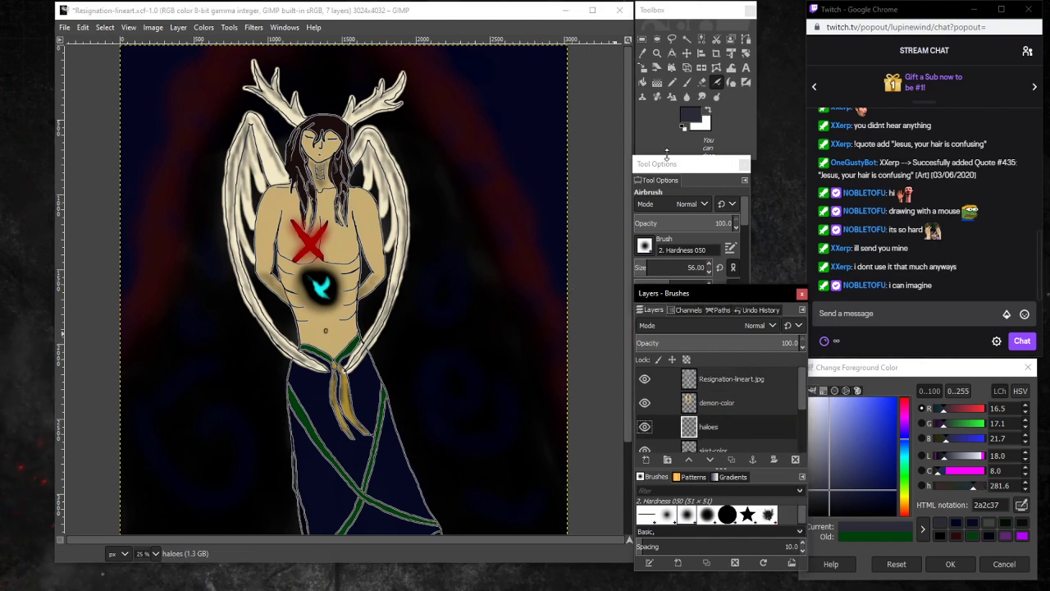
pyautogui.click(682, 268)
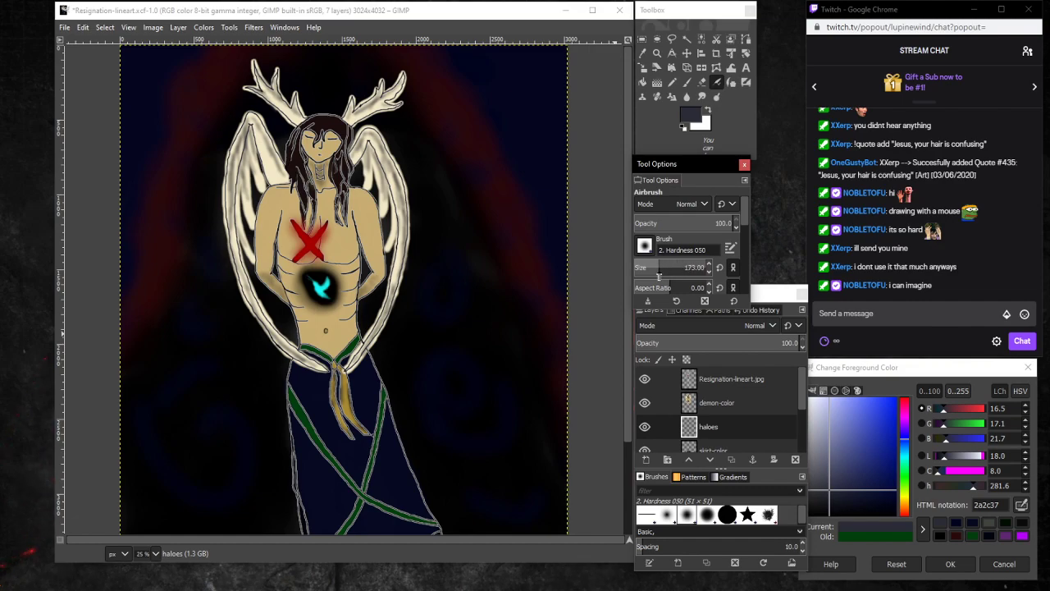
pyautogui.moveTo(904, 421); pyautogui.dragTo(905, 401)
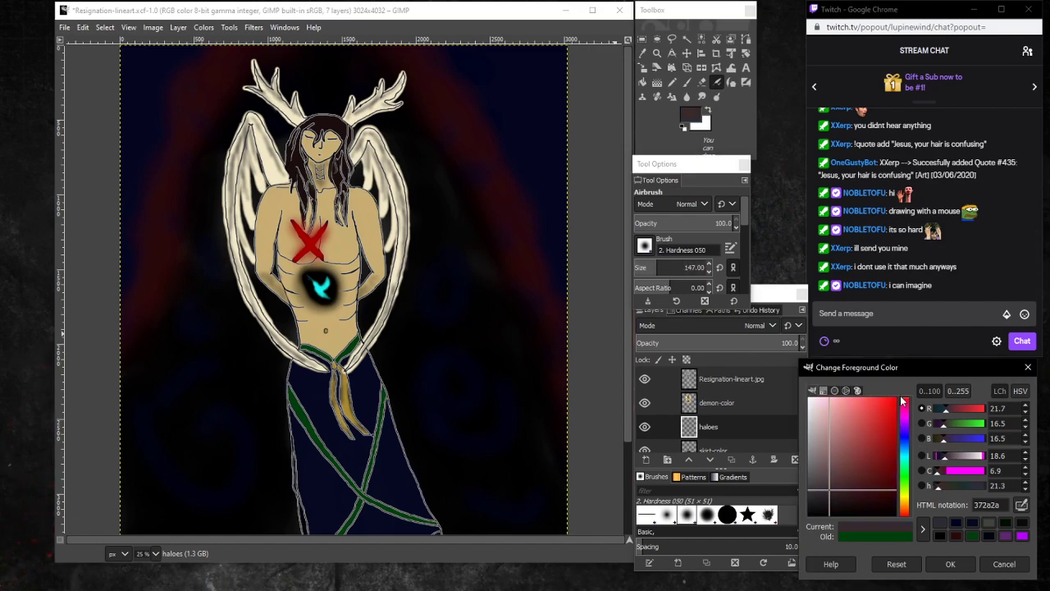
pyautogui.moveTo(856, 444); pyautogui.dragTo(890, 474)
pyautogui.moveTo(393, 216); pyautogui.dragTo(388, 236)
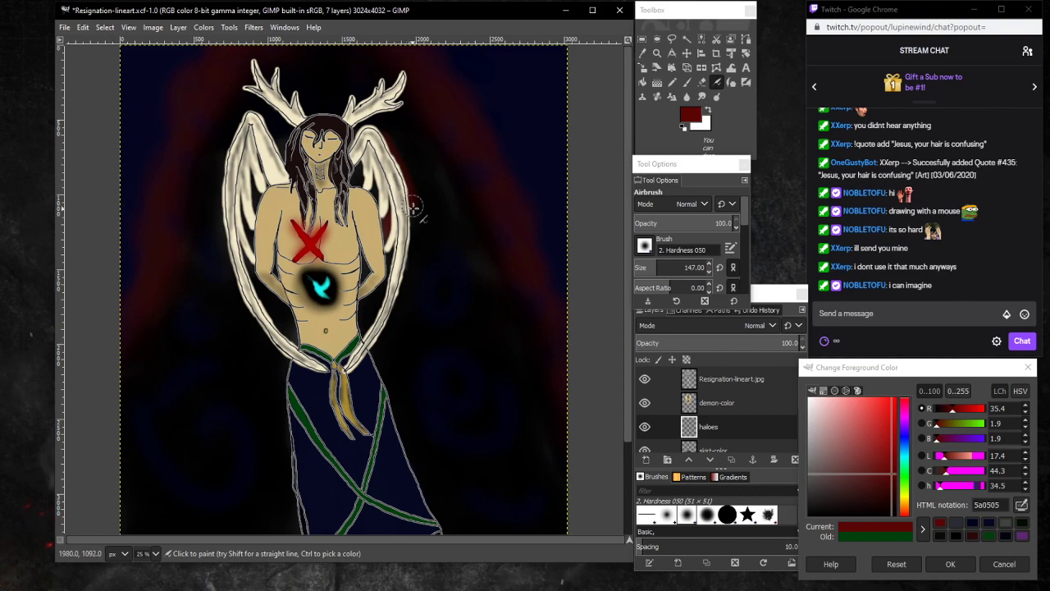
pyautogui.moveTo(413, 205)
pyautogui.mouseDown()
pyautogui.moveTo(415, 268)
pyautogui.moveTo(399, 311)
pyautogui.moveTo(412, 260)
pyautogui.moveTo(376, 339)
pyautogui.mouseUp()
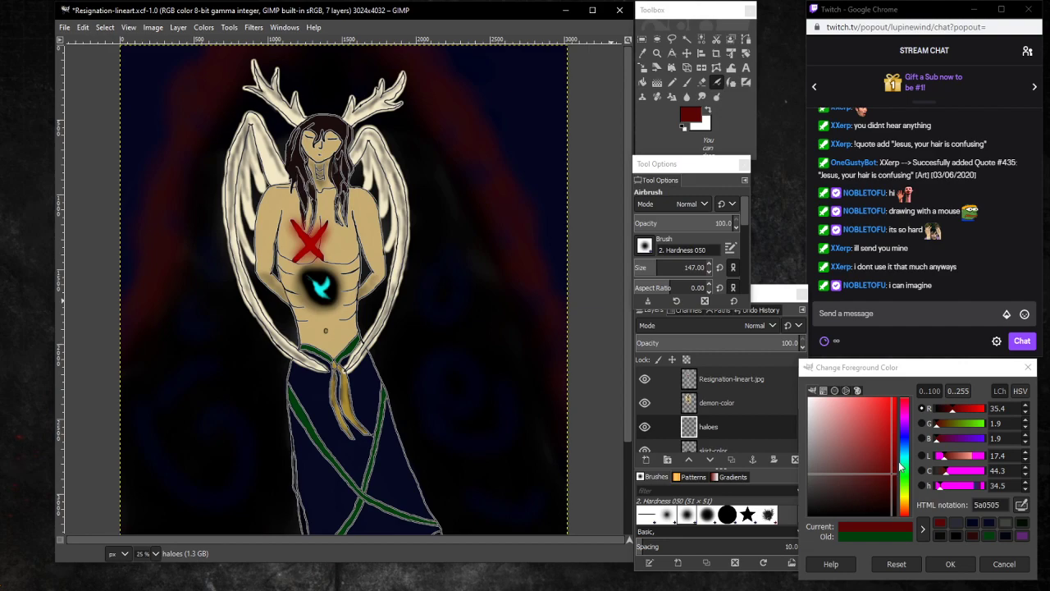
# Airbrush a cyan 15e9f0 halo around the wings, head and waist on the haloes layer at brush size 555.
pyautogui.click(905, 456)
pyautogui.moveTo(878, 460); pyautogui.dragTo(888, 404)
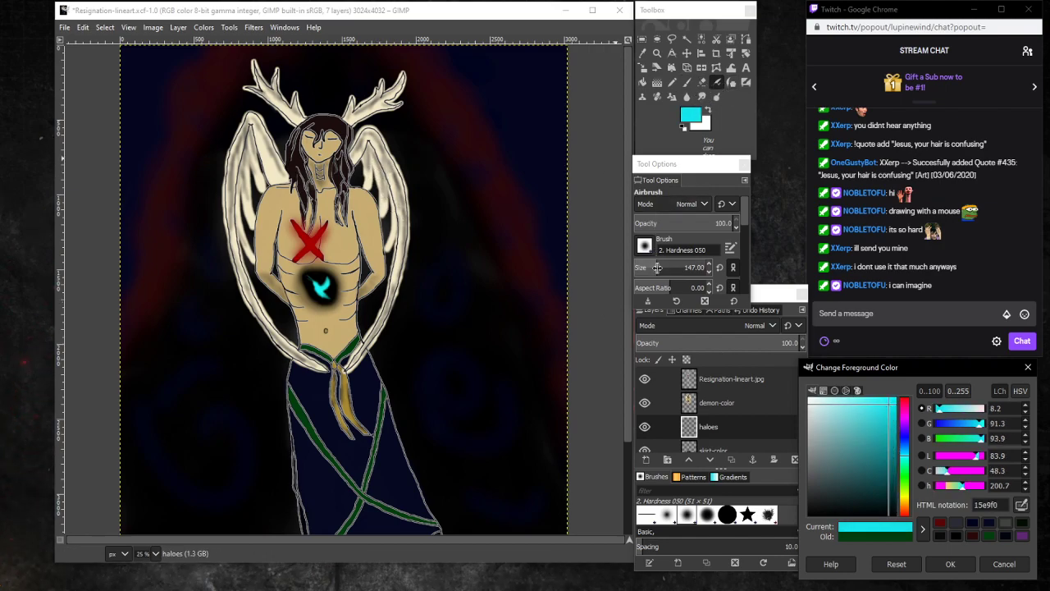
pyautogui.moveTo(657, 267)
pyautogui.mouseDown()
pyautogui.moveTo(694, 267)
pyautogui.moveTo(685, 267)
pyautogui.mouseUp()
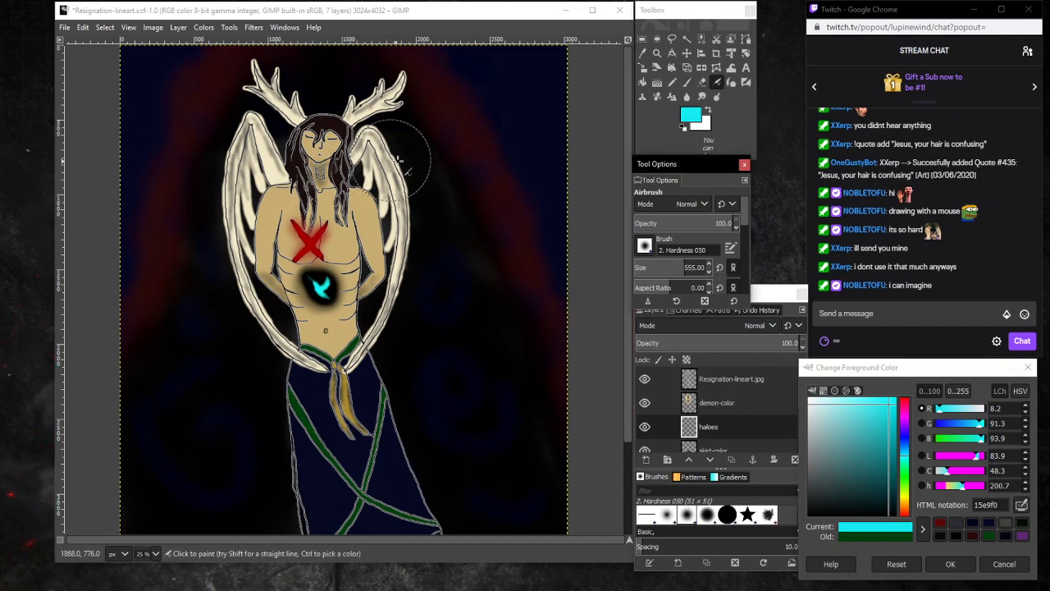
pyautogui.moveTo(398, 159)
pyautogui.mouseDown()
pyautogui.moveTo(400, 204)
pyautogui.moveTo(377, 327)
pyautogui.moveTo(384, 351)
pyautogui.mouseUp()
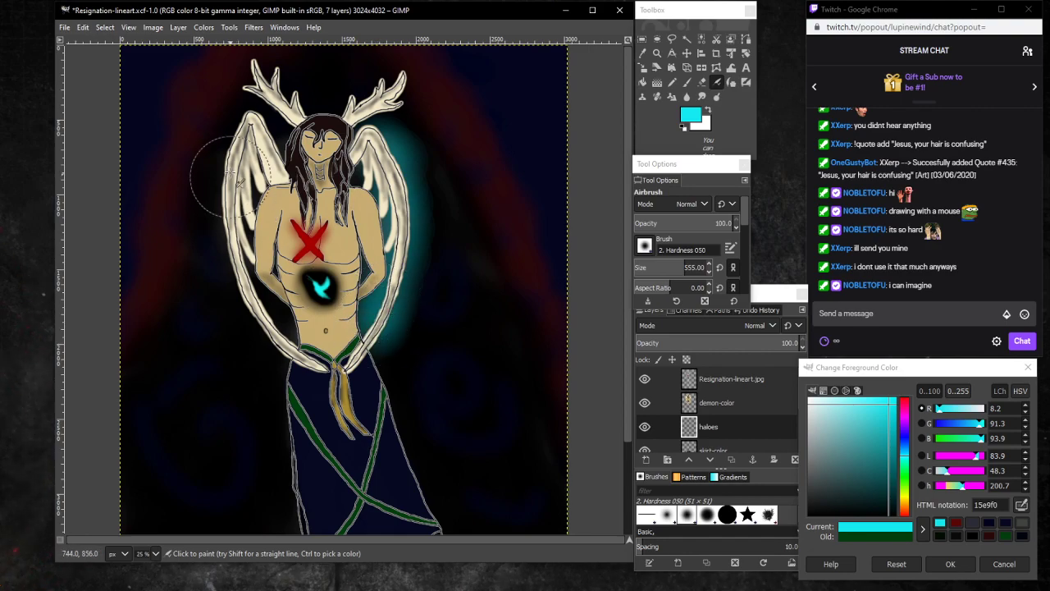
pyautogui.moveTo(275, 148)
pyautogui.mouseDown()
pyautogui.moveTo(246, 124)
pyautogui.moveTo(240, 177)
pyautogui.moveTo(218, 215)
pyautogui.moveTo(227, 271)
pyautogui.moveTo(284, 347)
pyautogui.mouseUp()
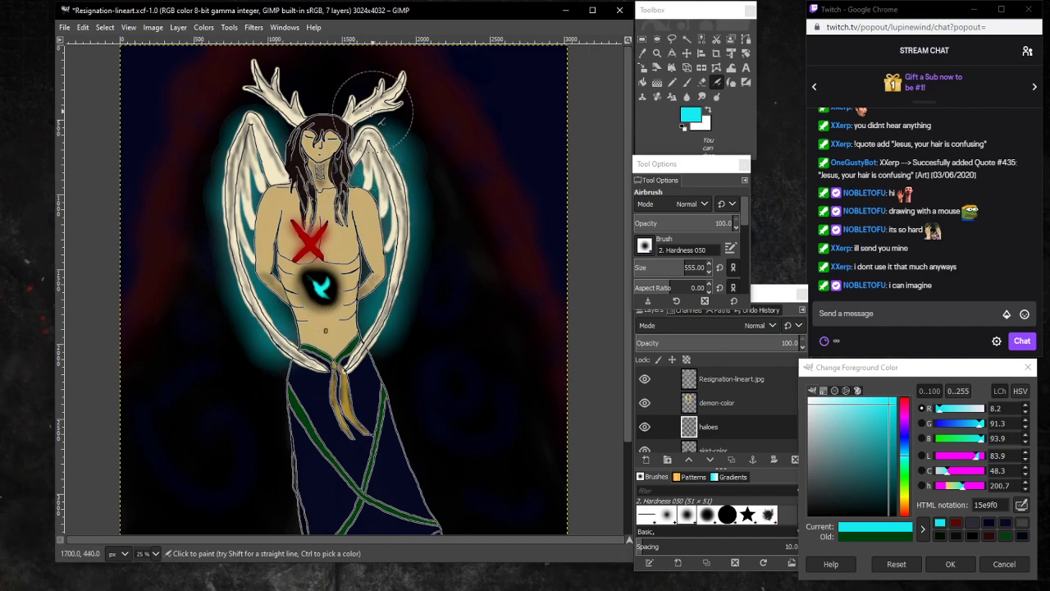
pyautogui.moveTo(374, 111)
pyautogui.mouseDown()
pyautogui.moveTo(355, 100)
pyautogui.moveTo(305, 116)
pyautogui.moveTo(297, 134)
pyautogui.mouseUp()
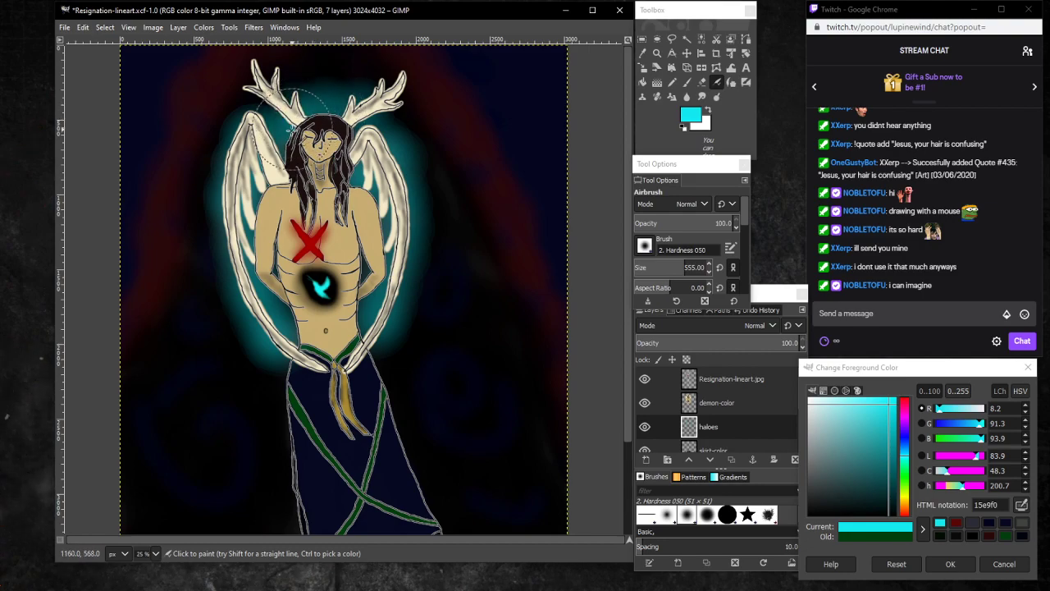
pyautogui.rightClick(728, 429)
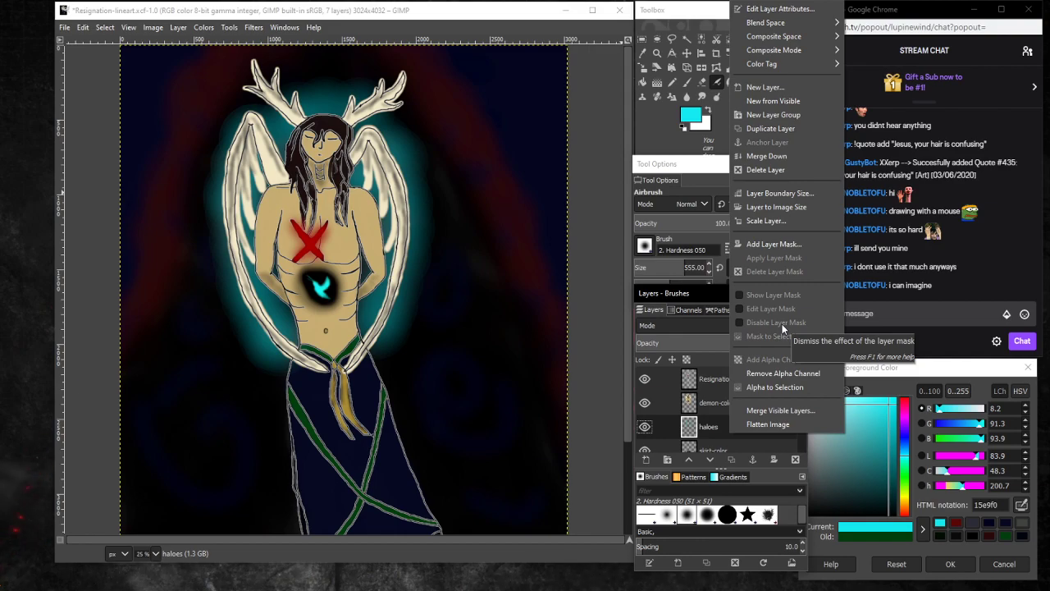
pyautogui.click(406, 340)
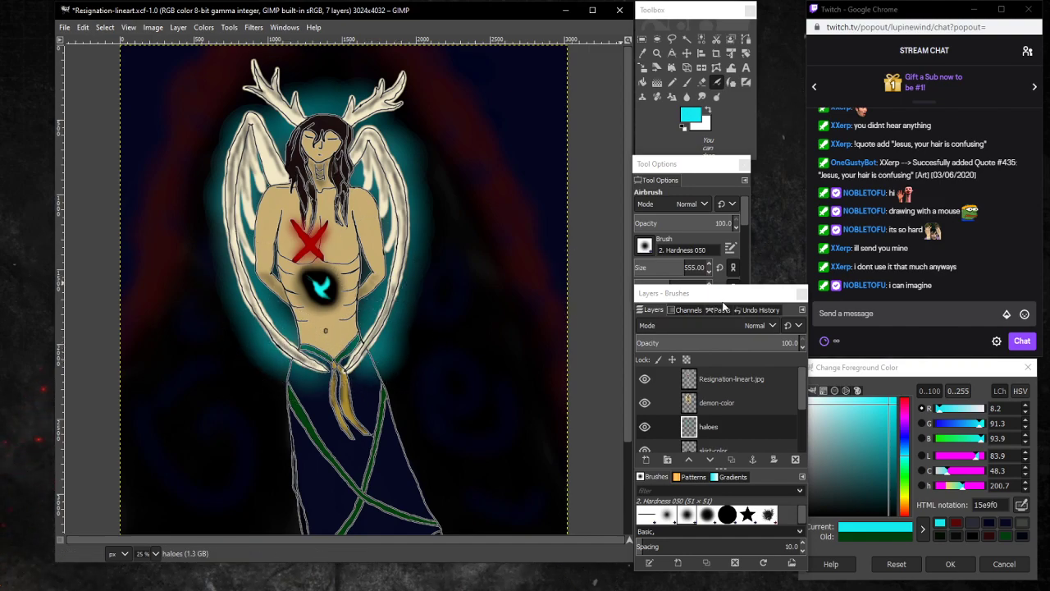
# Lower the haloes layer's opacity to 38 in its layer attributes.
pyautogui.rightClick(738, 423)
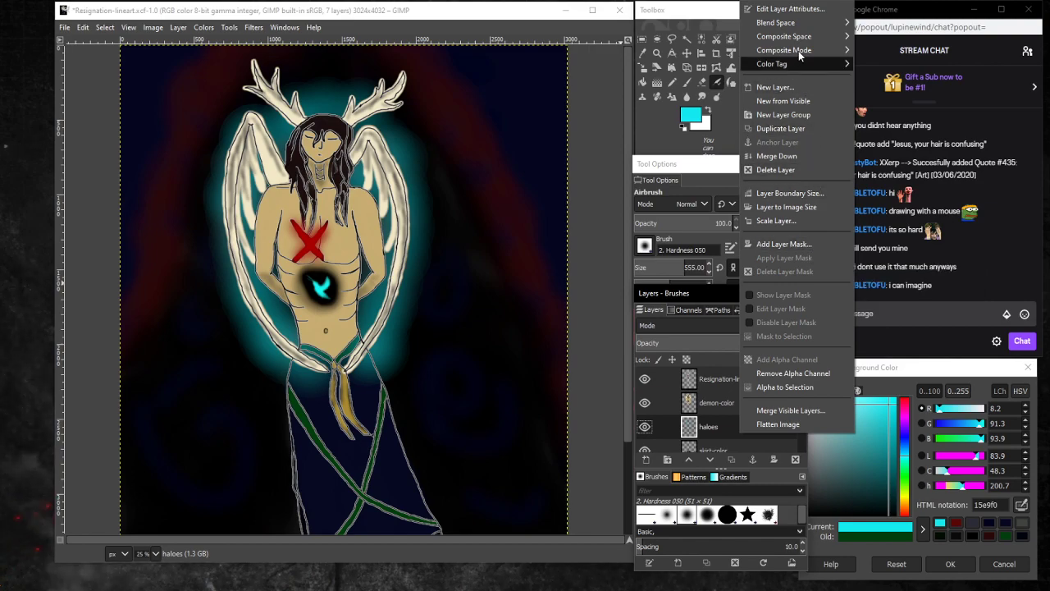
pyautogui.click(788, 9)
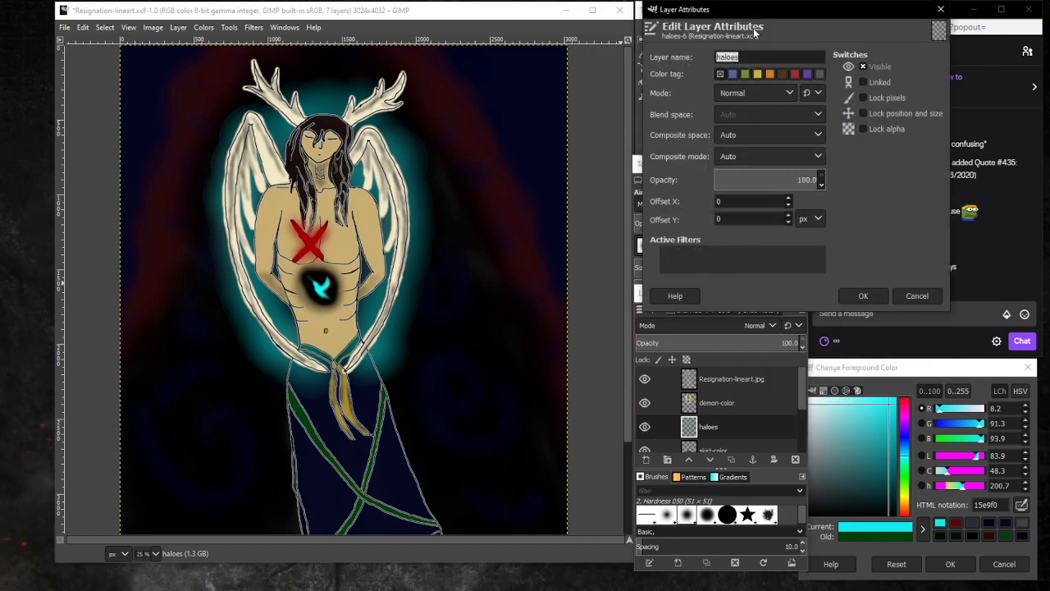
pyautogui.moveTo(754, 14); pyautogui.dragTo(705, 40)
pyautogui.moveTo(696, 43); pyautogui.dragTo(695, 44)
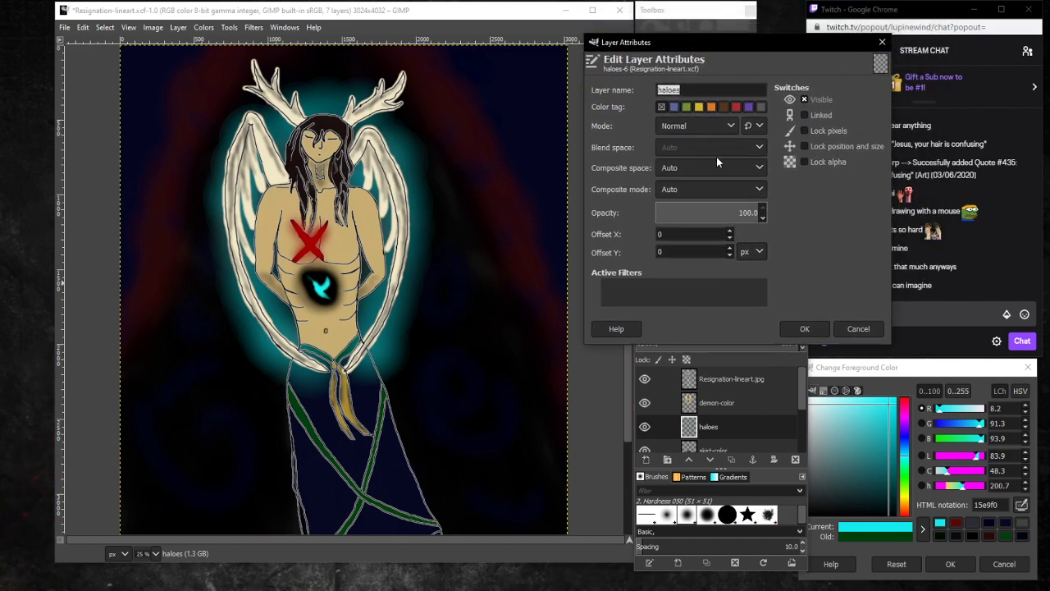
pyautogui.click(718, 215)
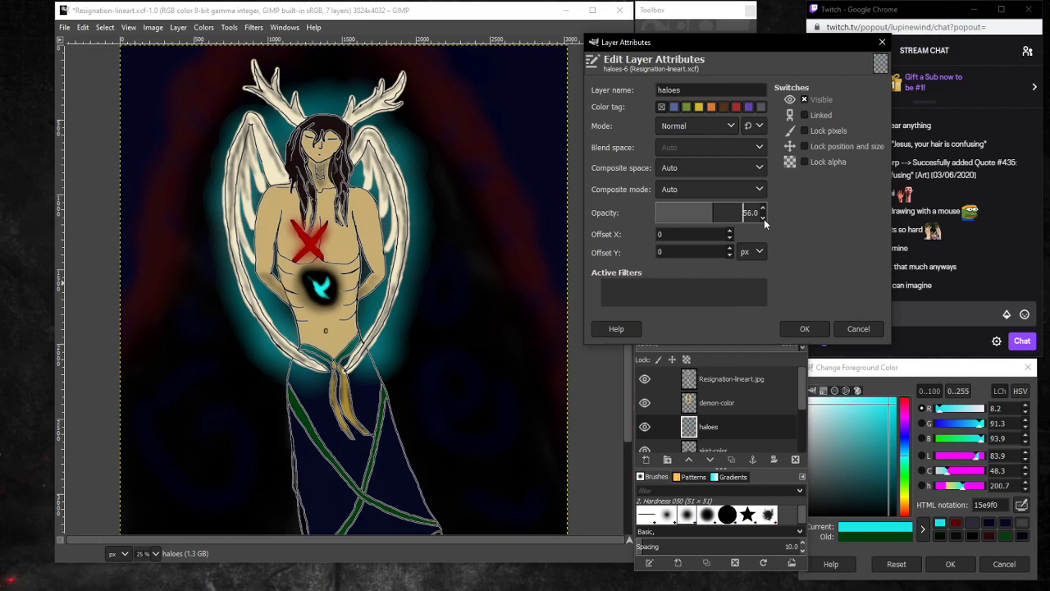
pyautogui.scroll(-19, 764, 219)
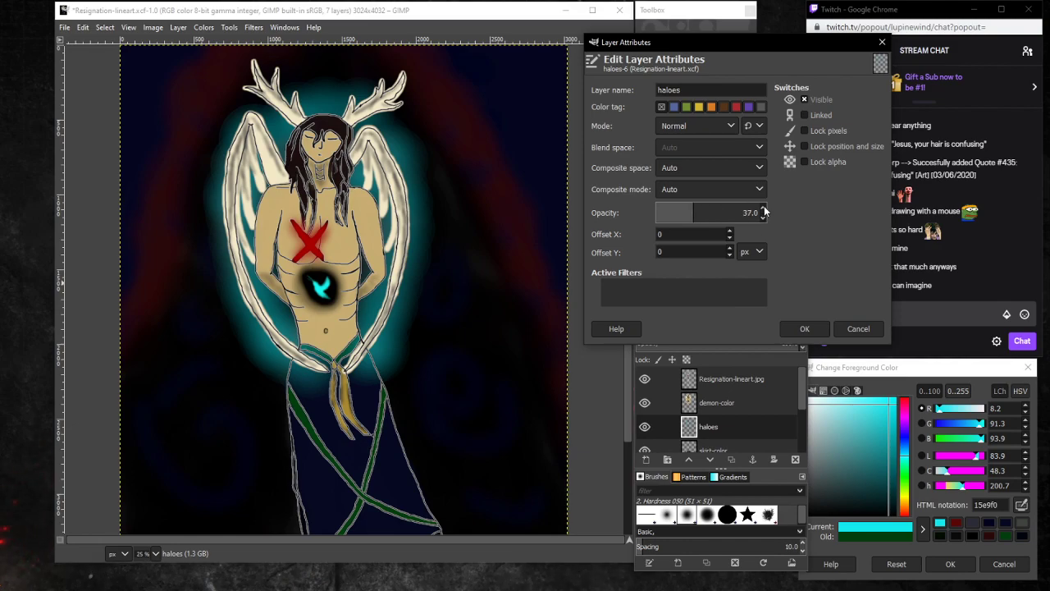
pyautogui.click(803, 325)
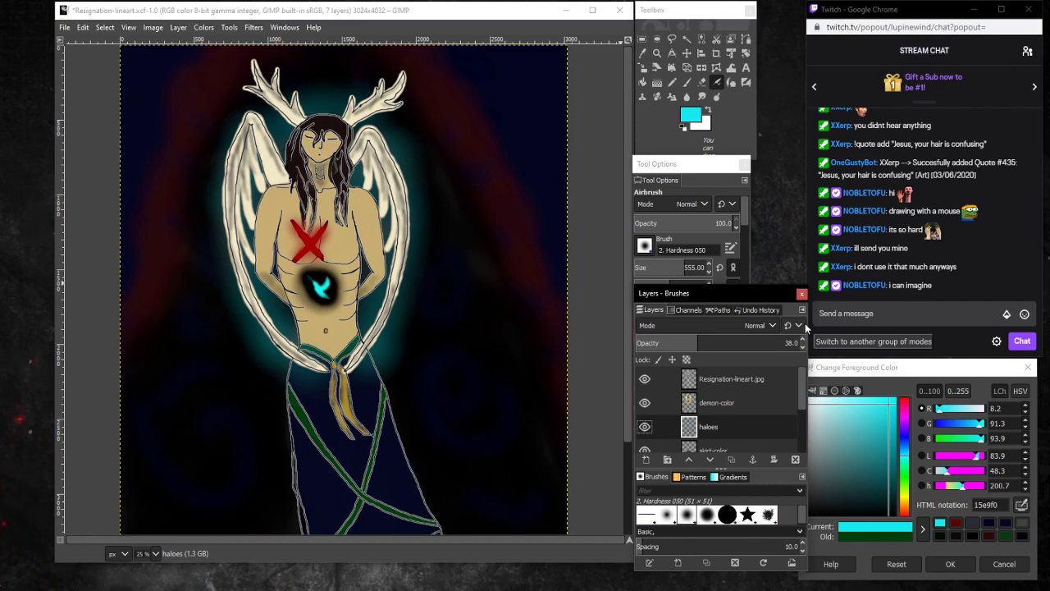
# Reduce the airbrush size to 554.
pyautogui.click(514, 10)
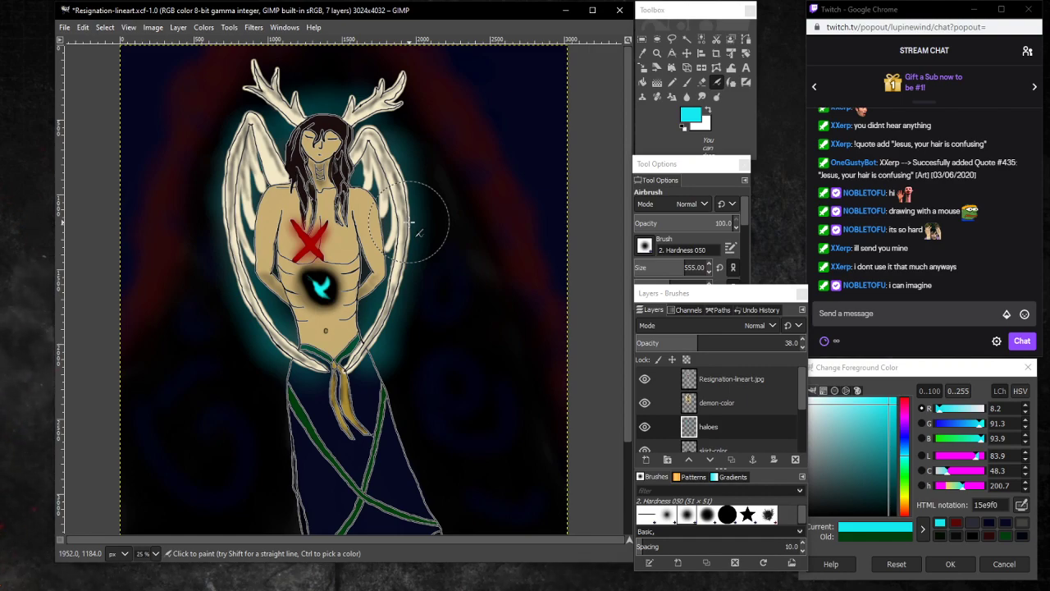
pyautogui.press('[')
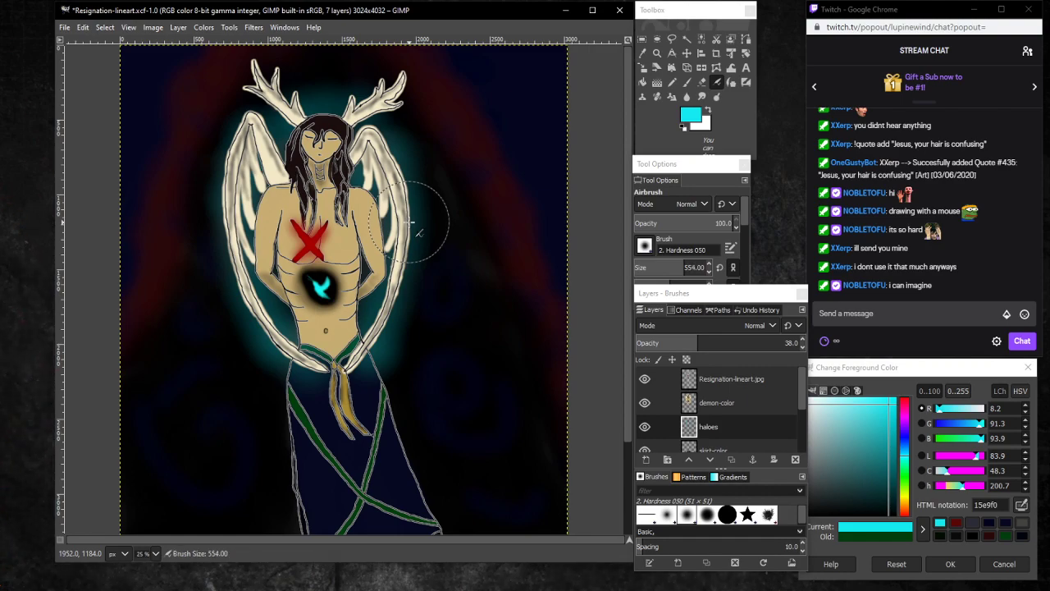